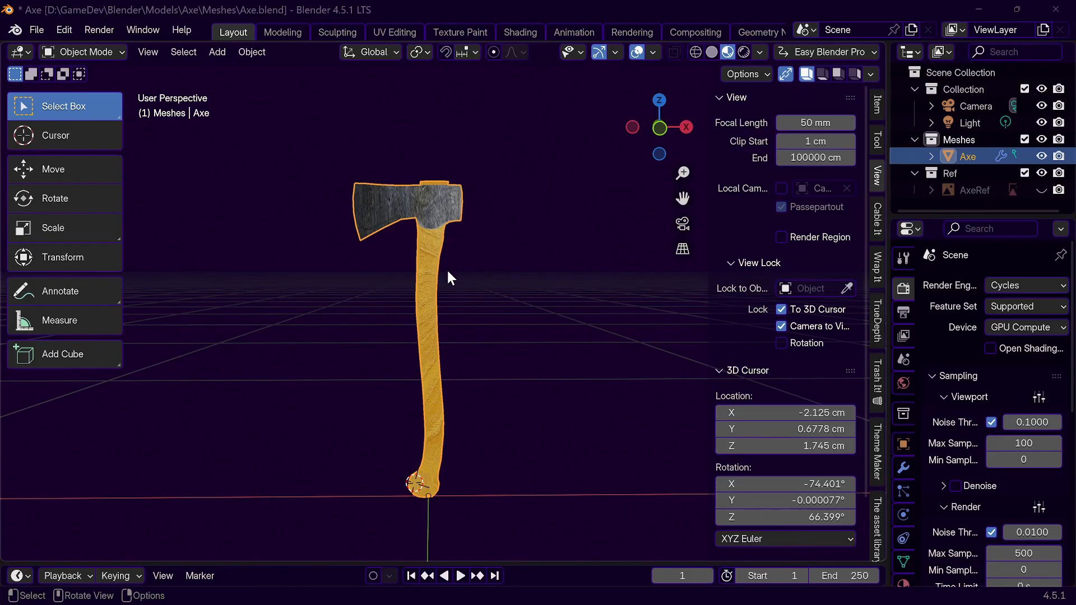
Step: Edit the axe mesh in edge selection, select the entire mesh and clear all of its seams
middle_click_drag(440, 289, 483, 308)
key("Tab")
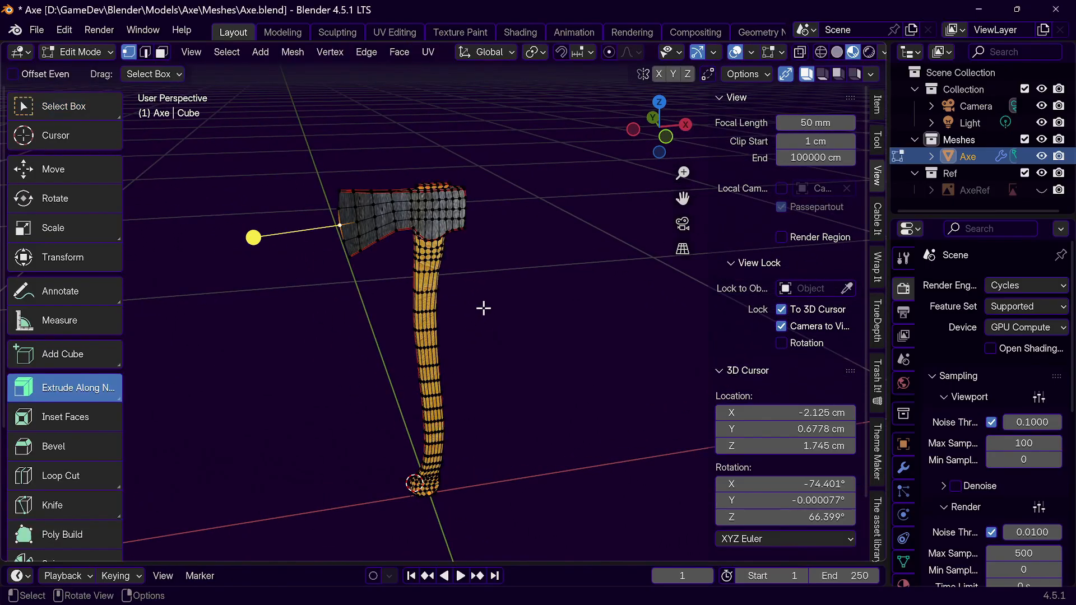
middle_click_drag(467, 310, 535, 468)
scroll(528, 346, "up", 4)
scroll(461, 528, "up", 3)
scroll(459, 524, "down", 5)
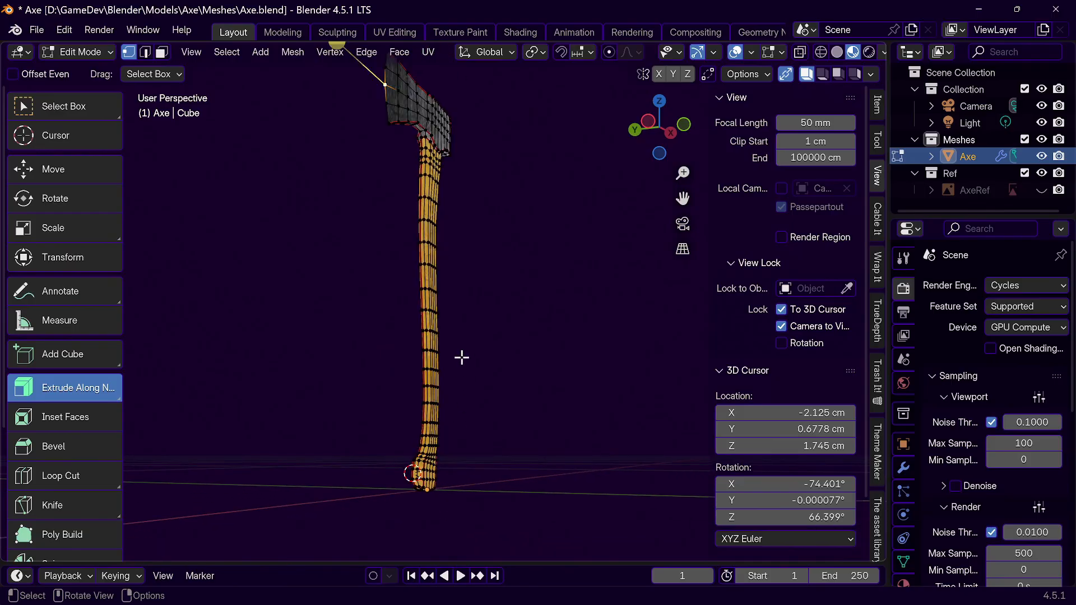
key("2")
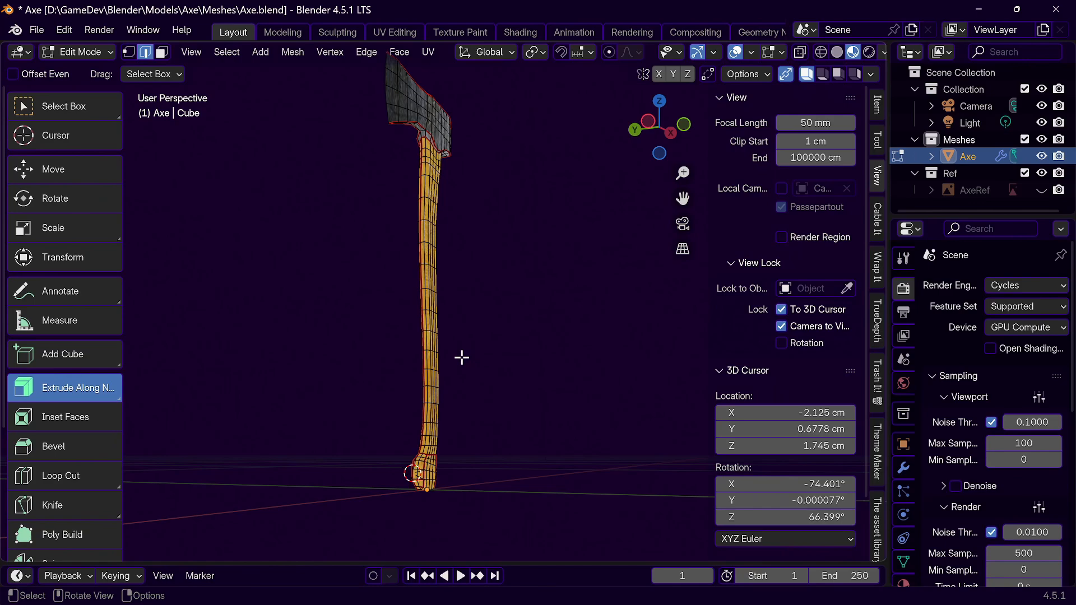
key("a")
key("s")
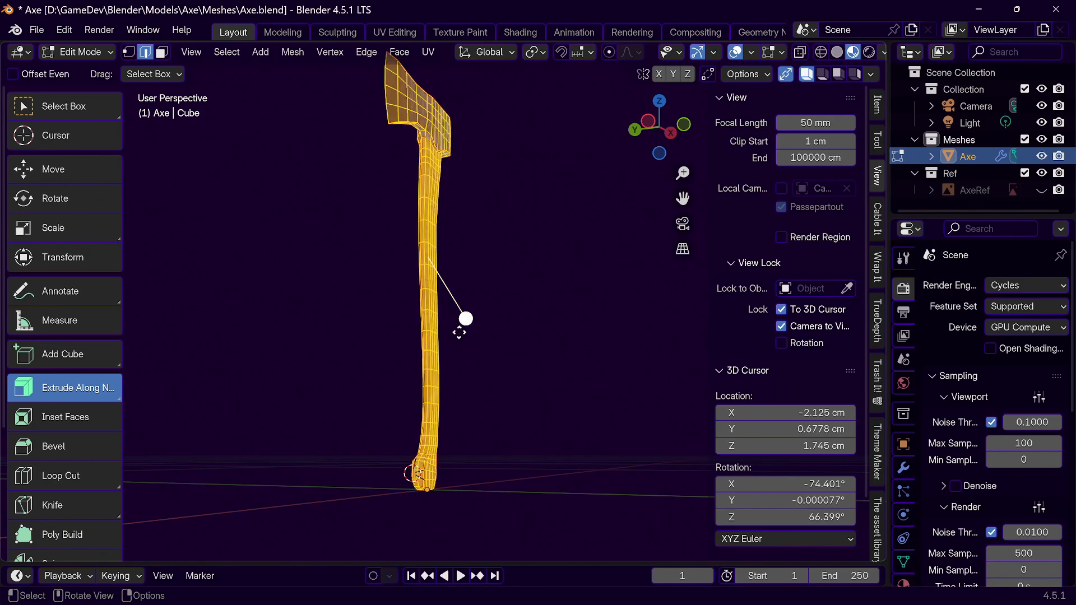
key("Escape")
key("ctrl+e")
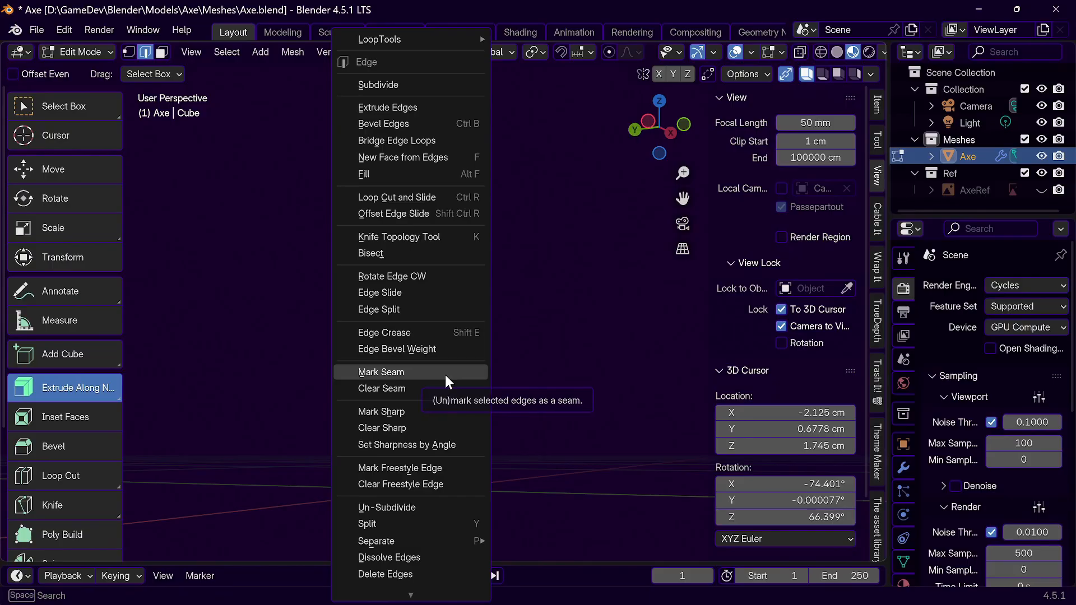
left_click(402, 391)
Step: Deselect the linked geometry of the axe head
middle_click_drag(524, 258, 532, 360)
middle_click_drag(485, 260, 381, 332)
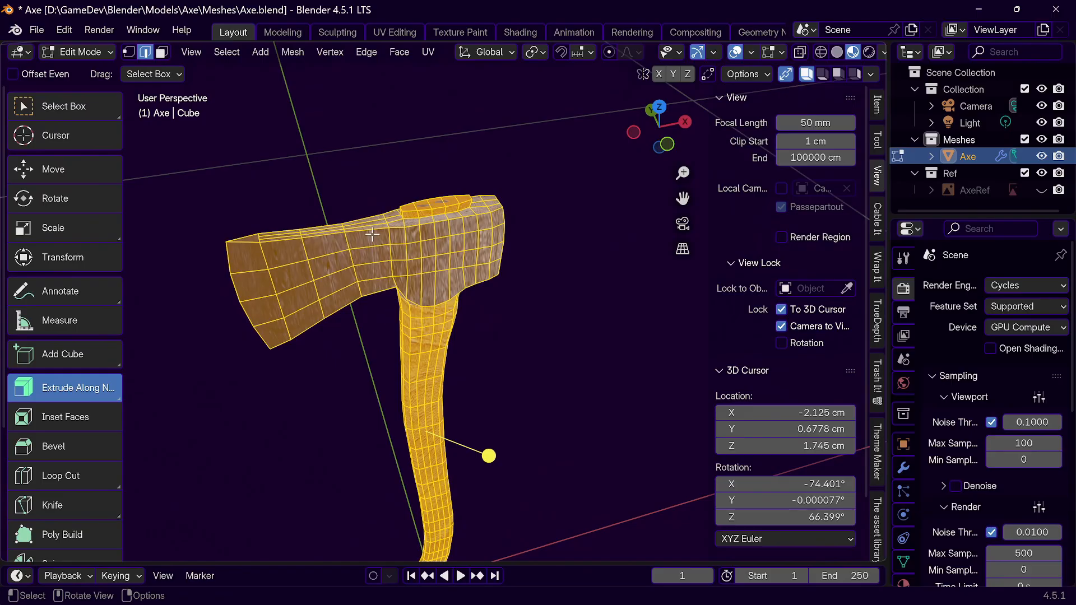
key("shift+l")
middle_click_drag(361, 250, 422, 306)
scroll(318, 353, "up", 2)
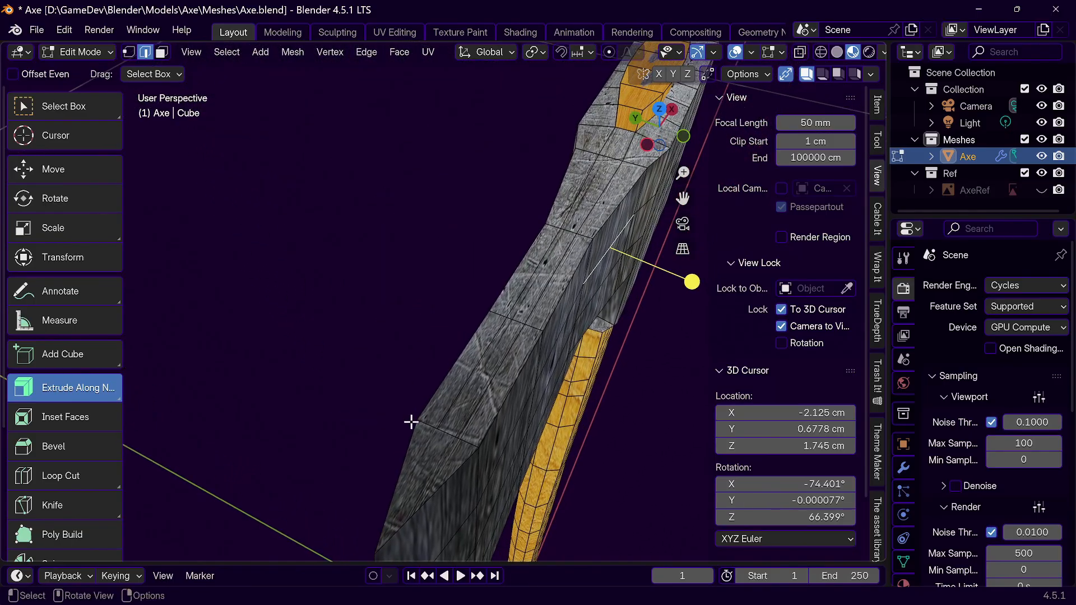
Step: Switch the viewport to solid shading and examine the edges bounding the faces at the blade tip's upper surface
left_click(429, 449)
left_click(448, 456)
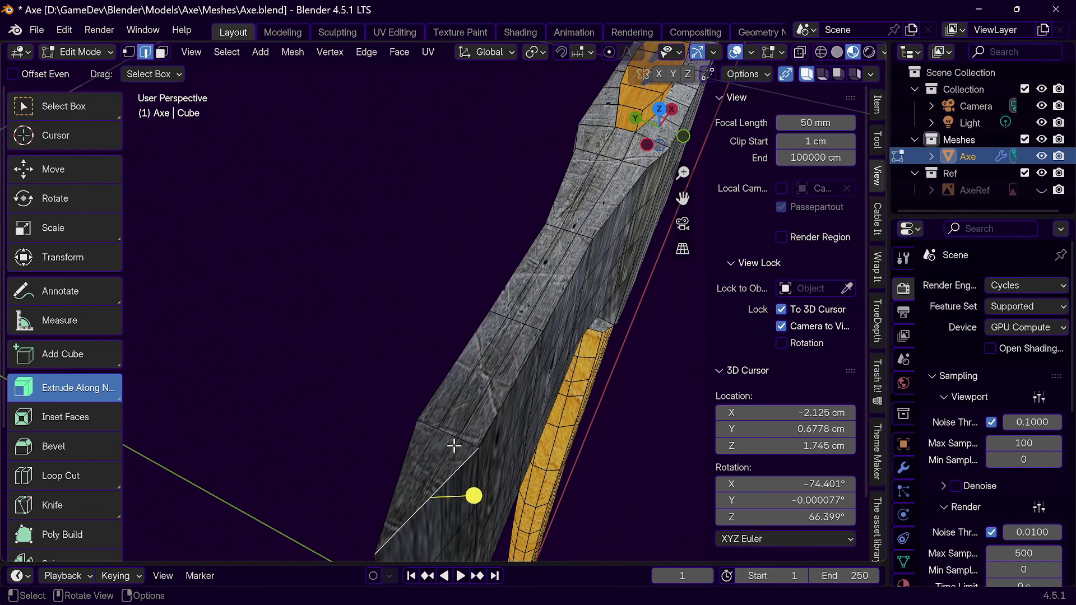
left_click(462, 413)
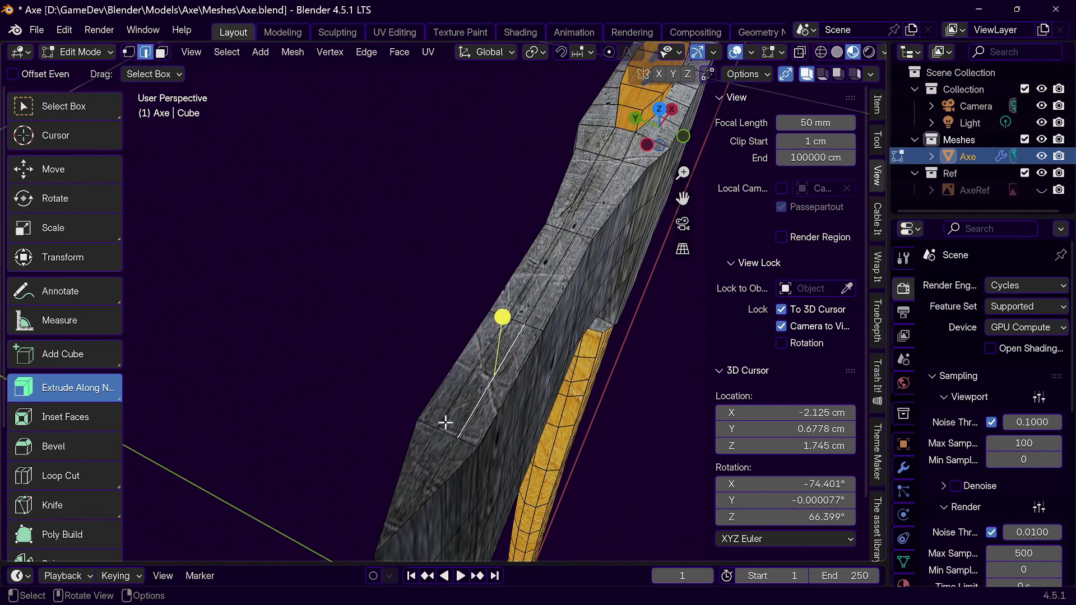
left_click(837, 53)
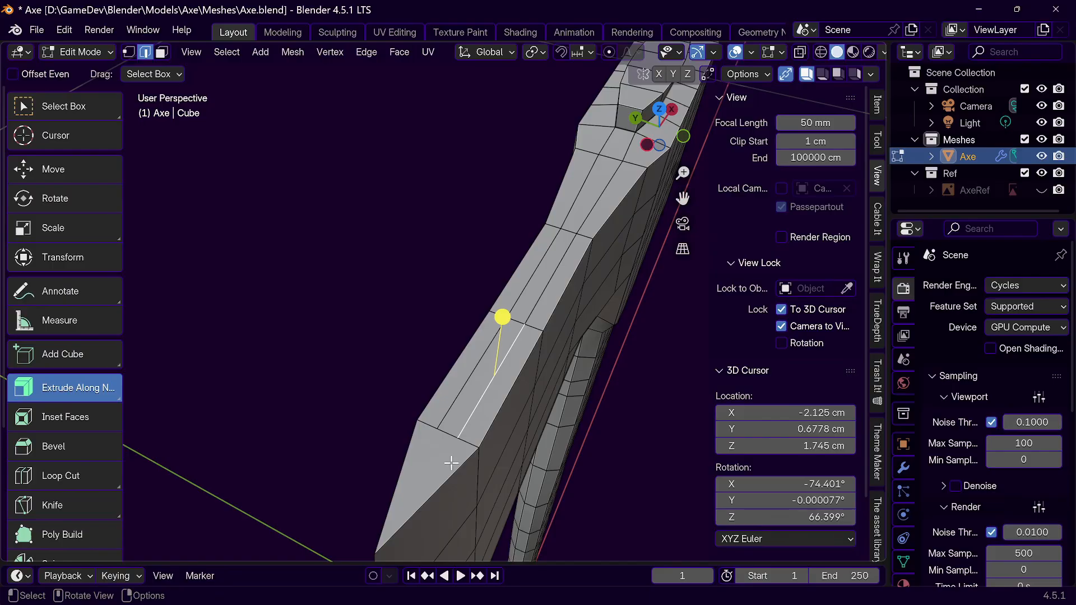
left_click(429, 427)
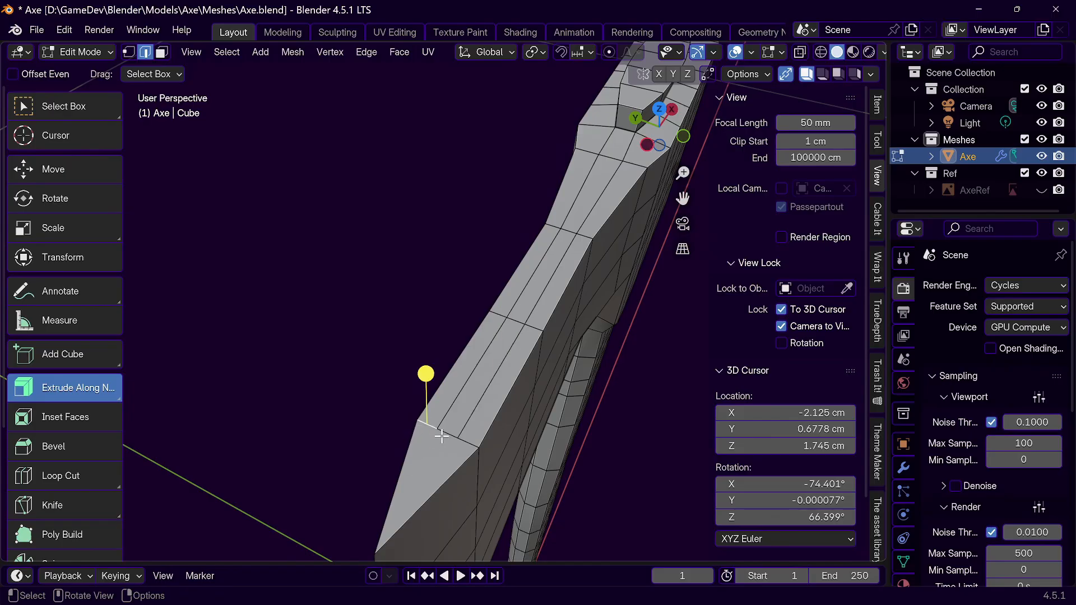
left_click(472, 445)
left_click(468, 448)
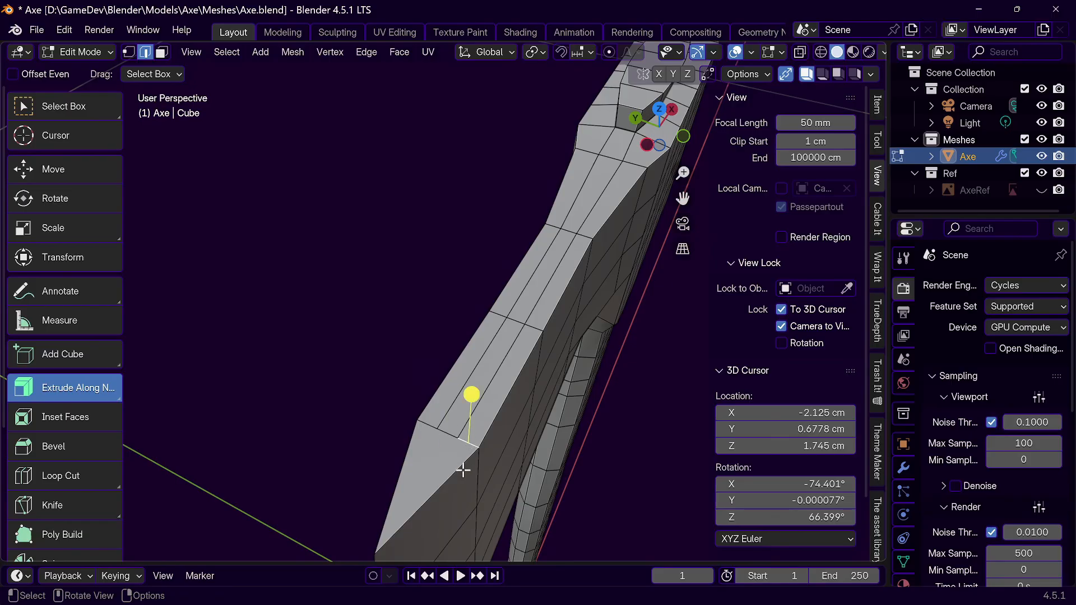
left_click(447, 471)
left_click(408, 460)
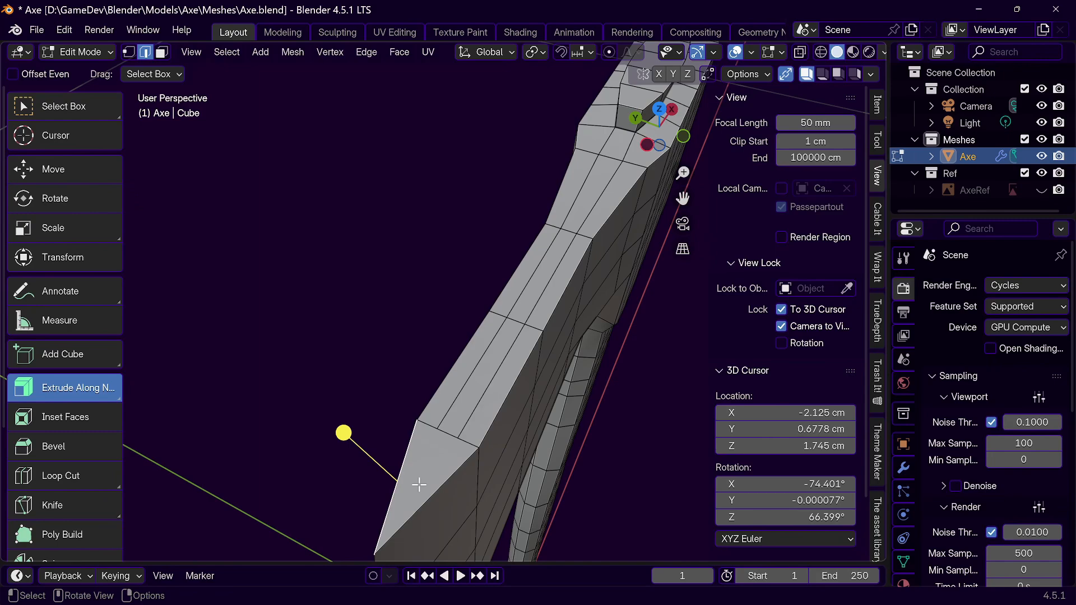
Step: In vertex selection, select the first inner vertex on the crosswise edge bordering the blade's tip face
key("1")
left_click(437, 428)
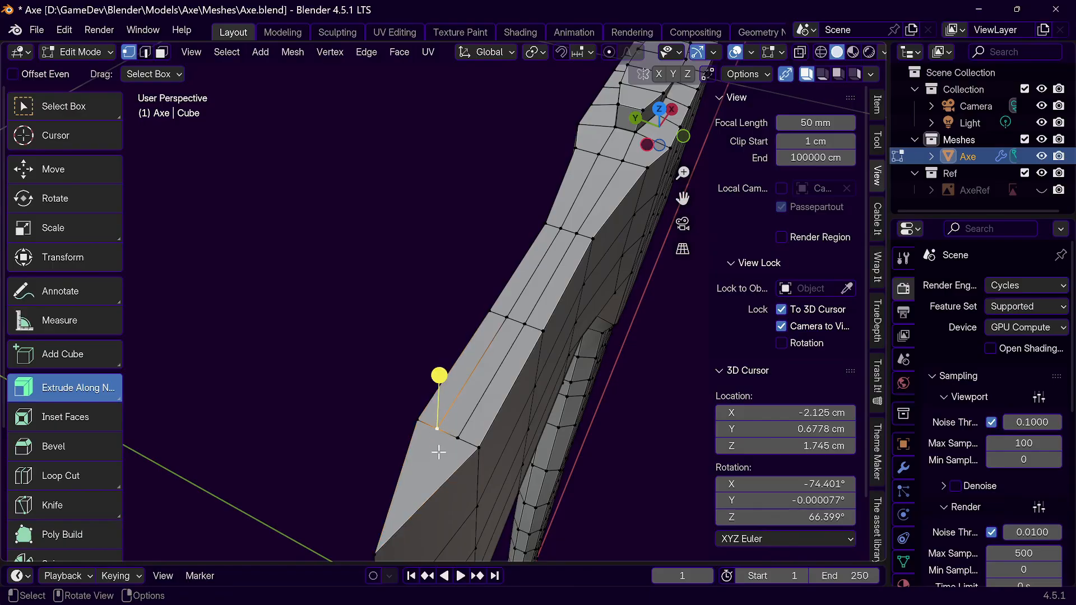
Step: Try sliding the selected vertex along its edge onto the neighbouring corner with a factor of 1, and undo the slide
key("shift+v")
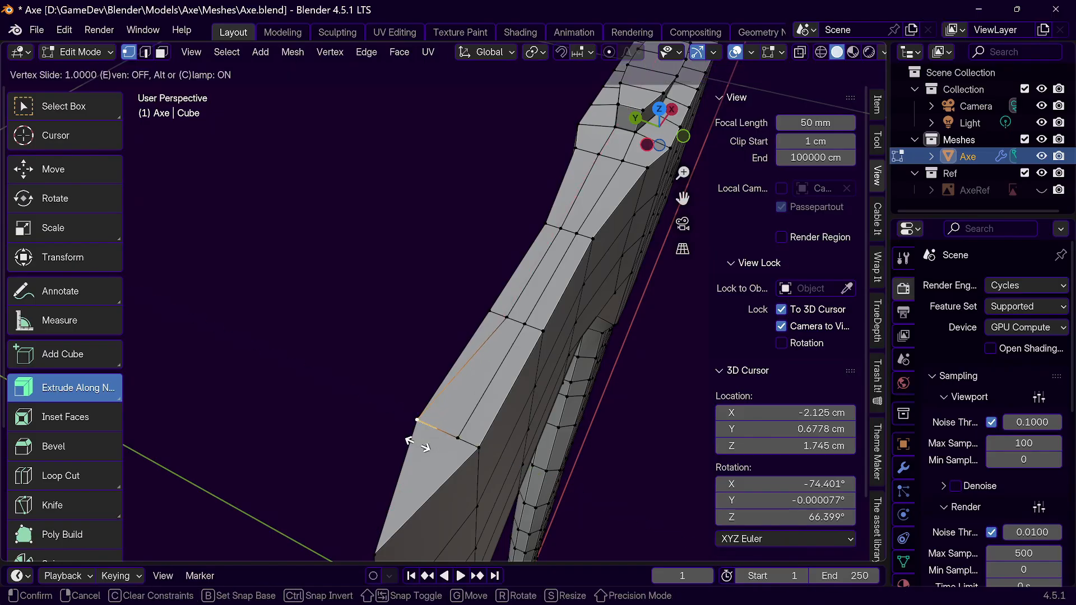
left_click(402, 437)
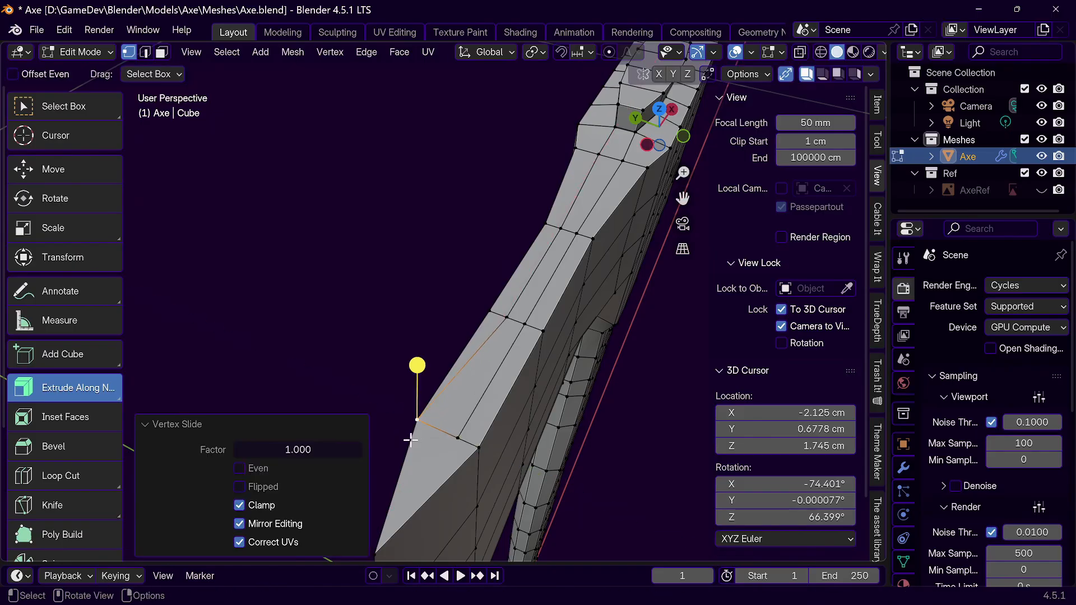
left_click(457, 438)
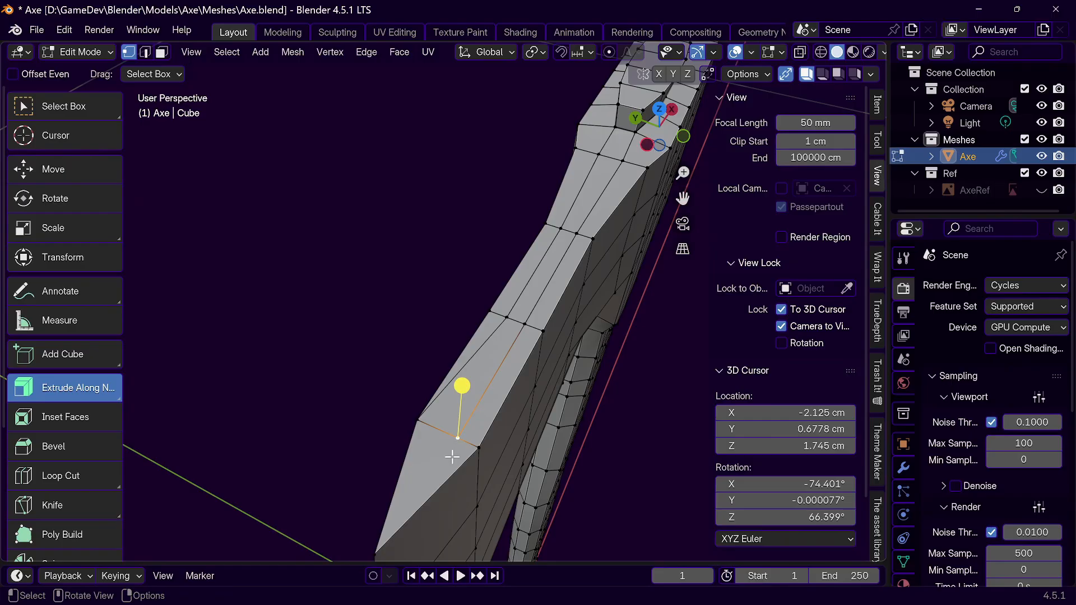
key("ctrl+z")
key("ctrl+z")
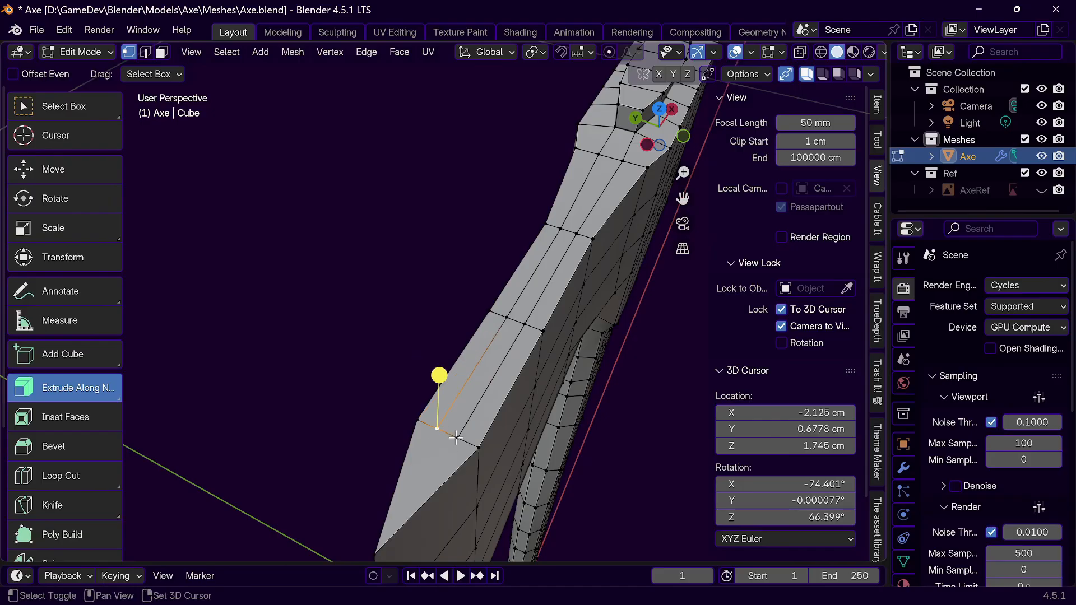
Step: Add the second inner vertex on the same edge to the selection and merge both vertices at center
left_click(457, 438, "shift")
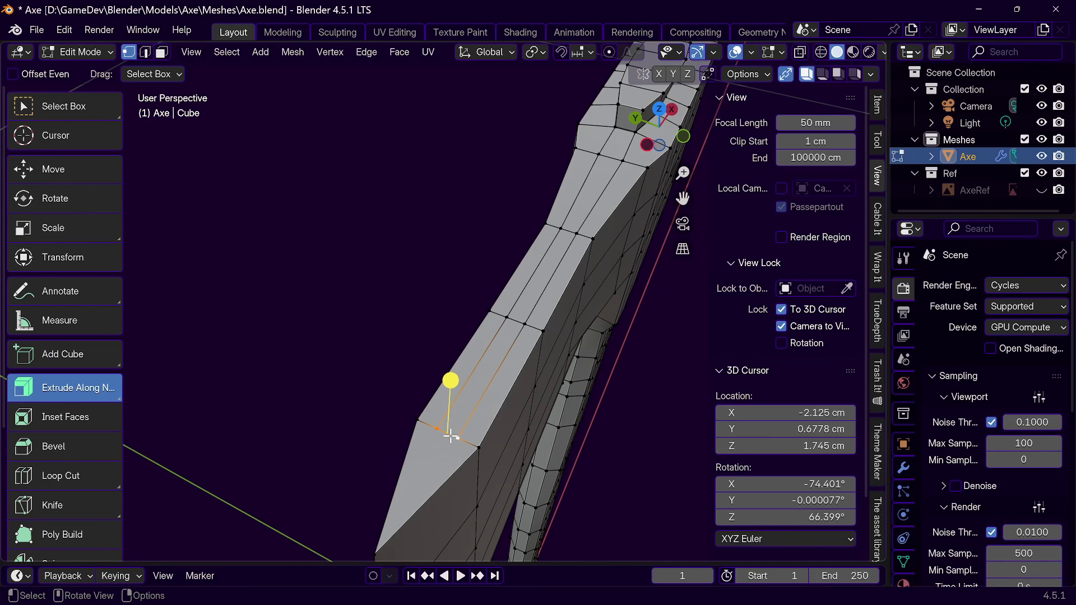
key("m")
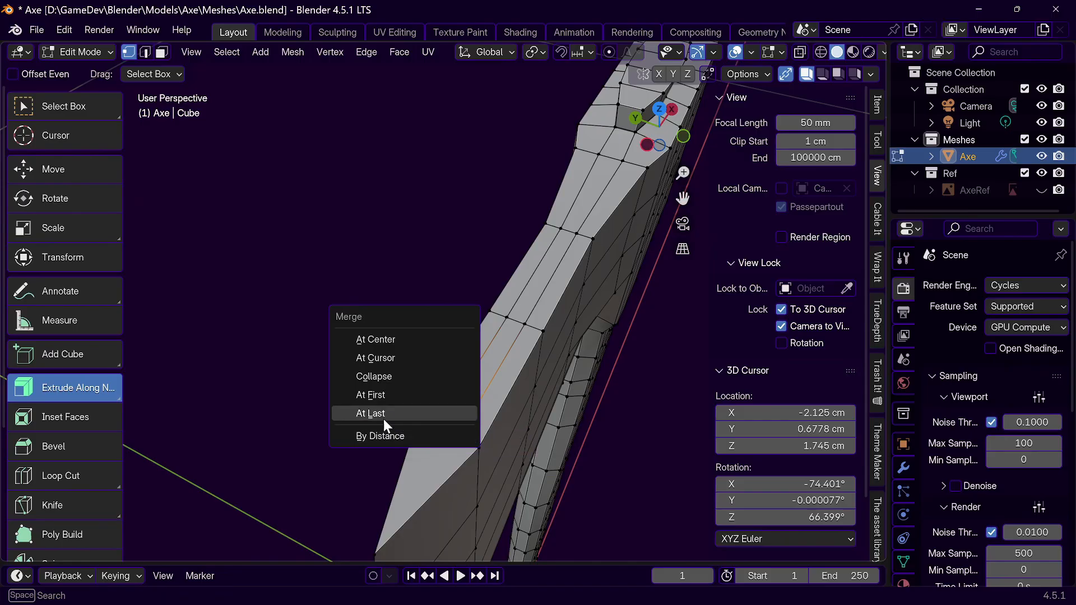
left_click(407, 339)
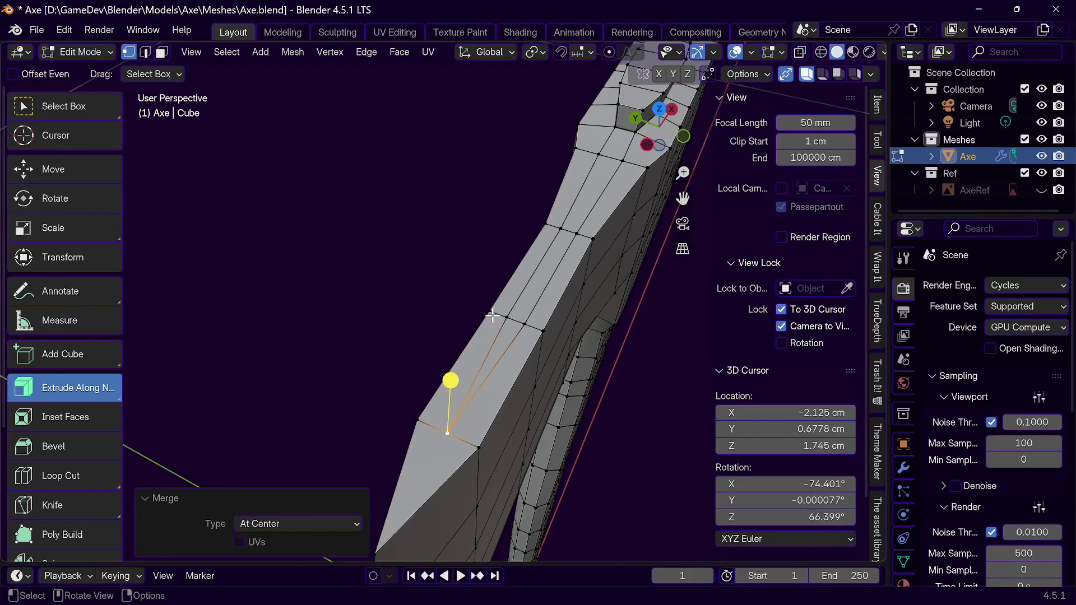
Step: In edge selection, examine the sides of the outer top face and the tip face around the merged vertex
key("2")
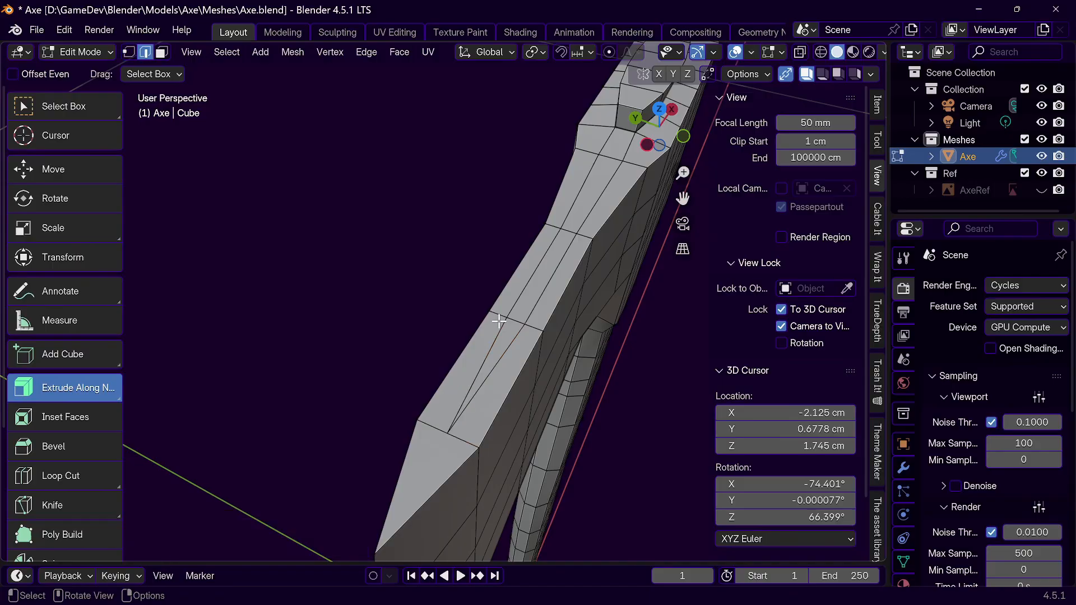
left_click(497, 316)
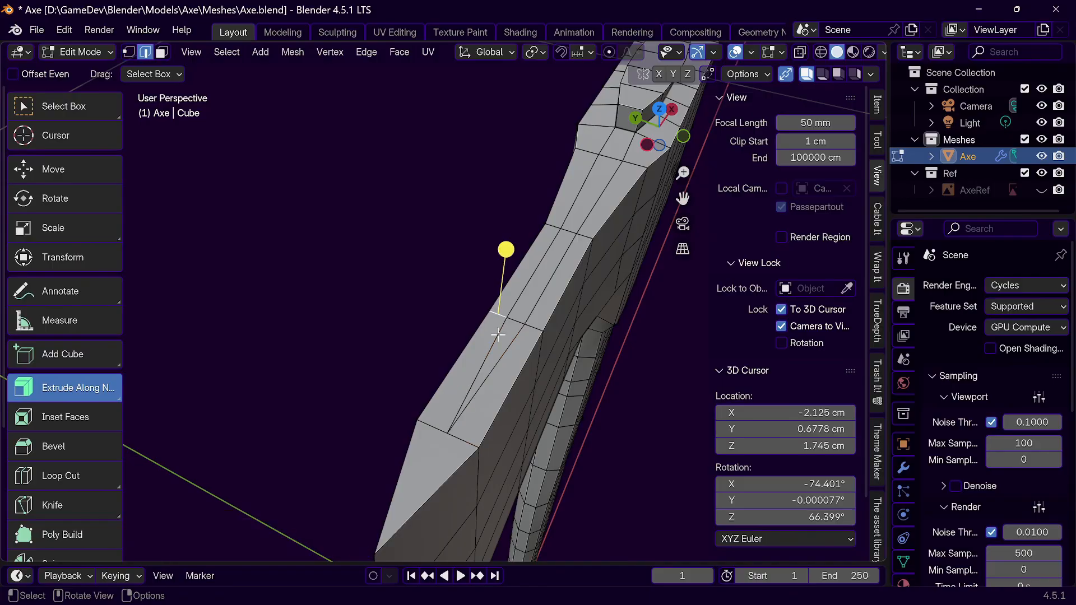
left_click(459, 357)
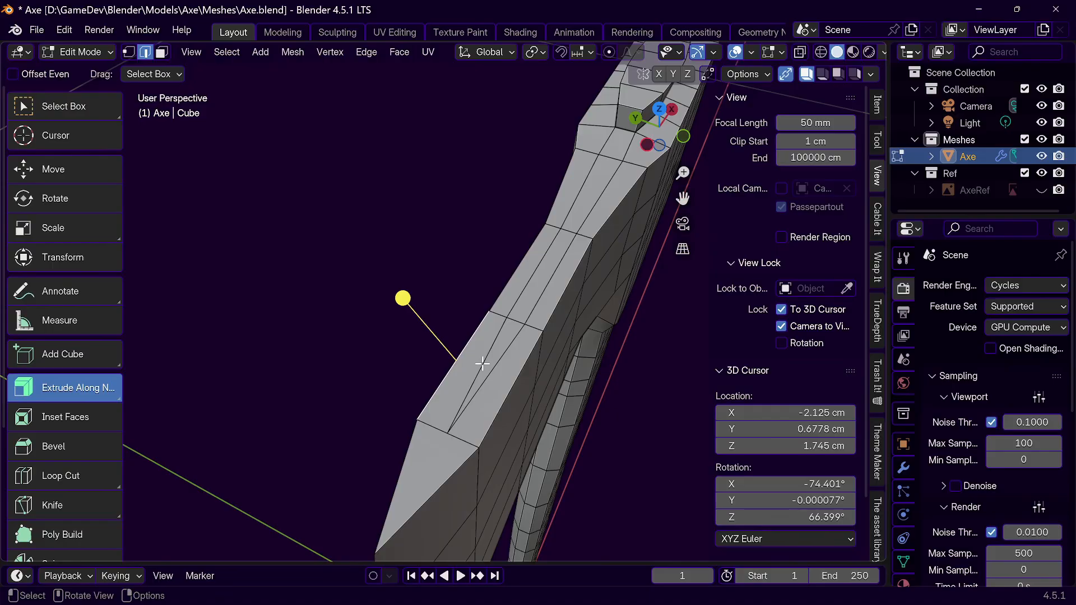
left_click(480, 363)
left_click(431, 419)
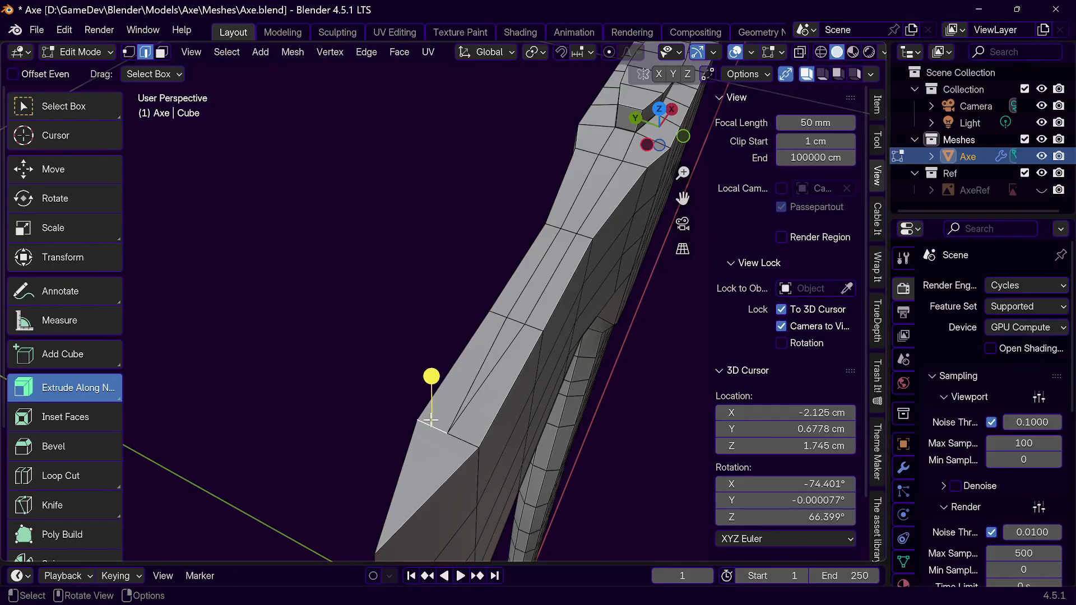
left_click(459, 439)
left_click(467, 461)
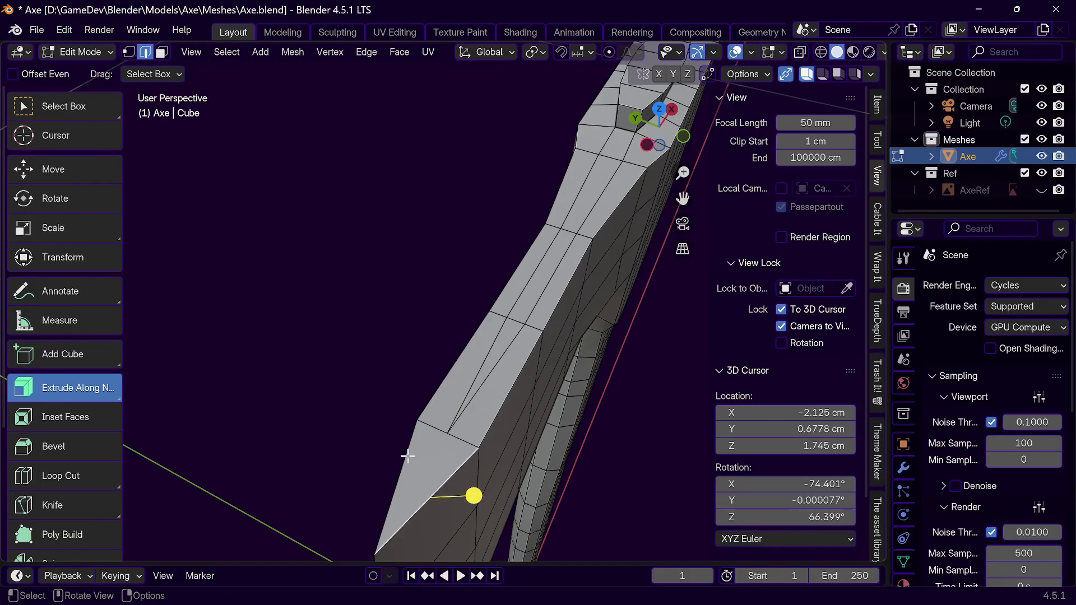
left_click(409, 455)
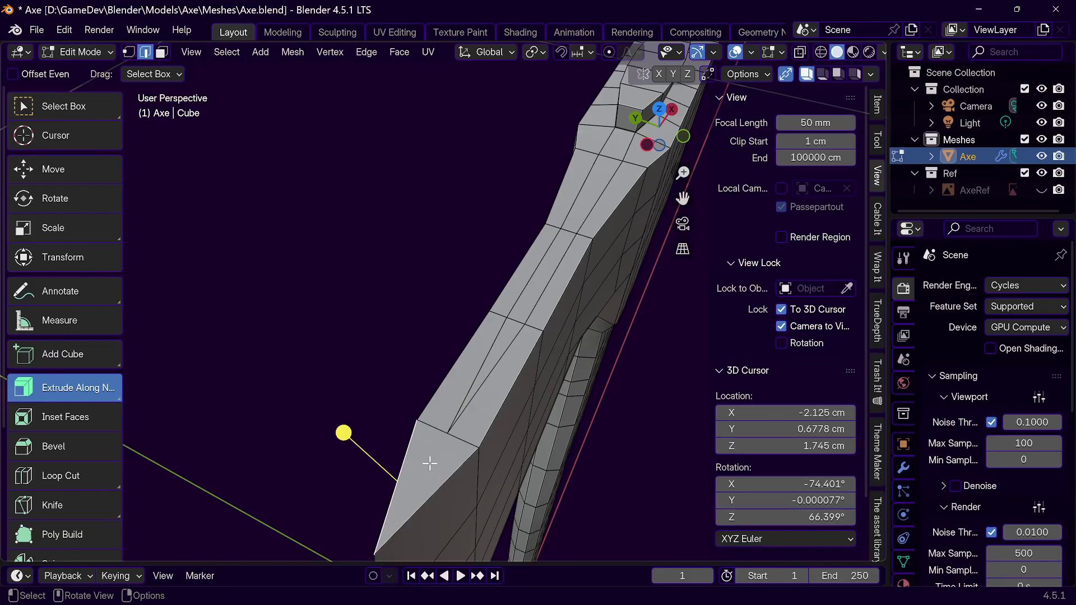
Step: Examine the edges of the narrow middle face and the adjoining top face that meet at the merged vertex
left_click(483, 359)
left_click(498, 363)
left_click(517, 324)
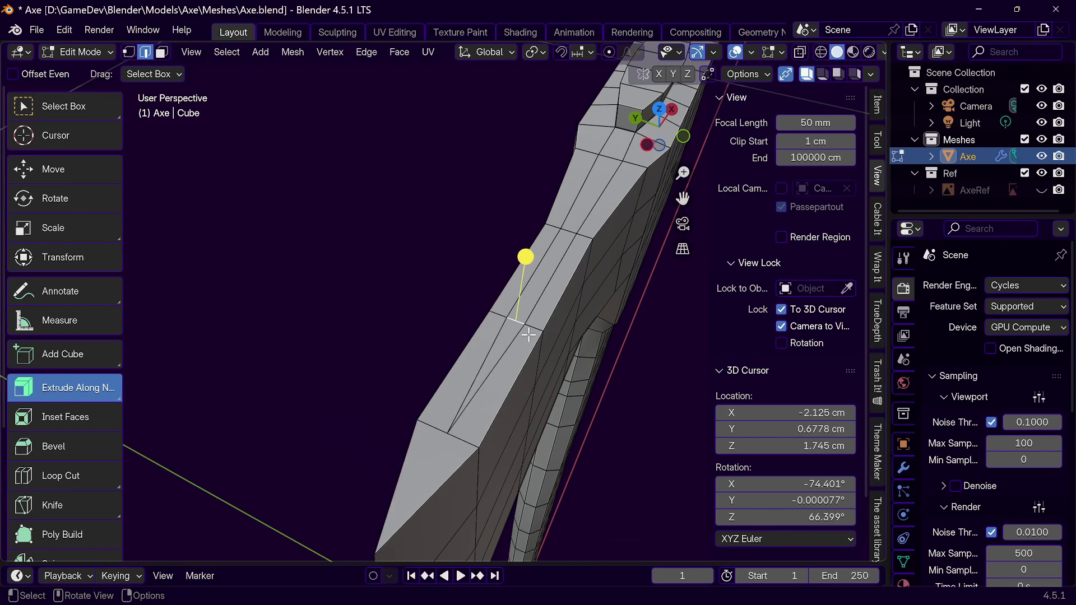
left_click(534, 328)
left_click(503, 386)
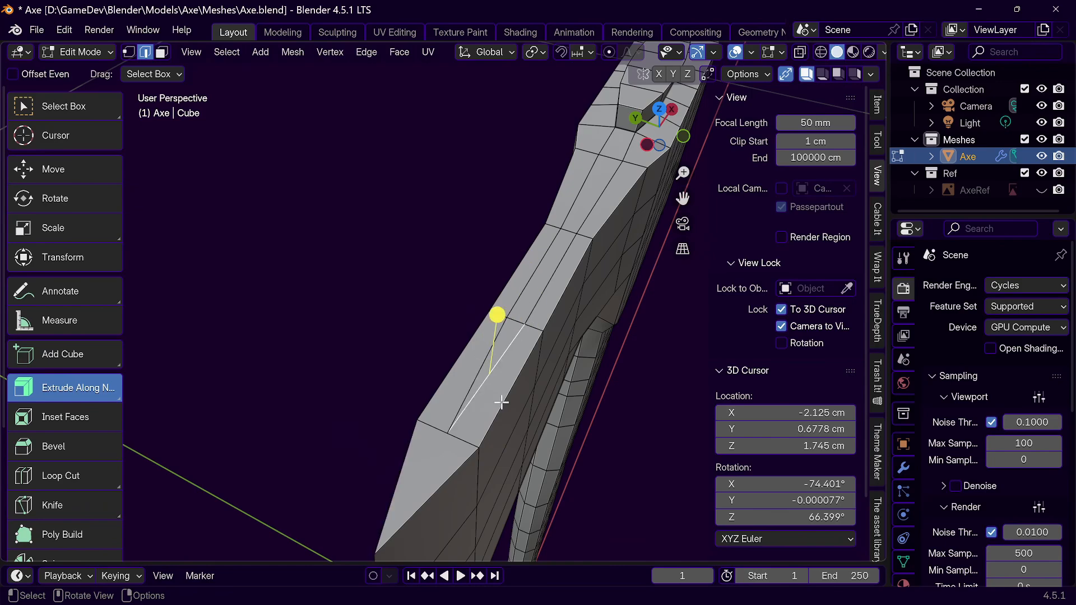
left_click(458, 440)
left_click(491, 417)
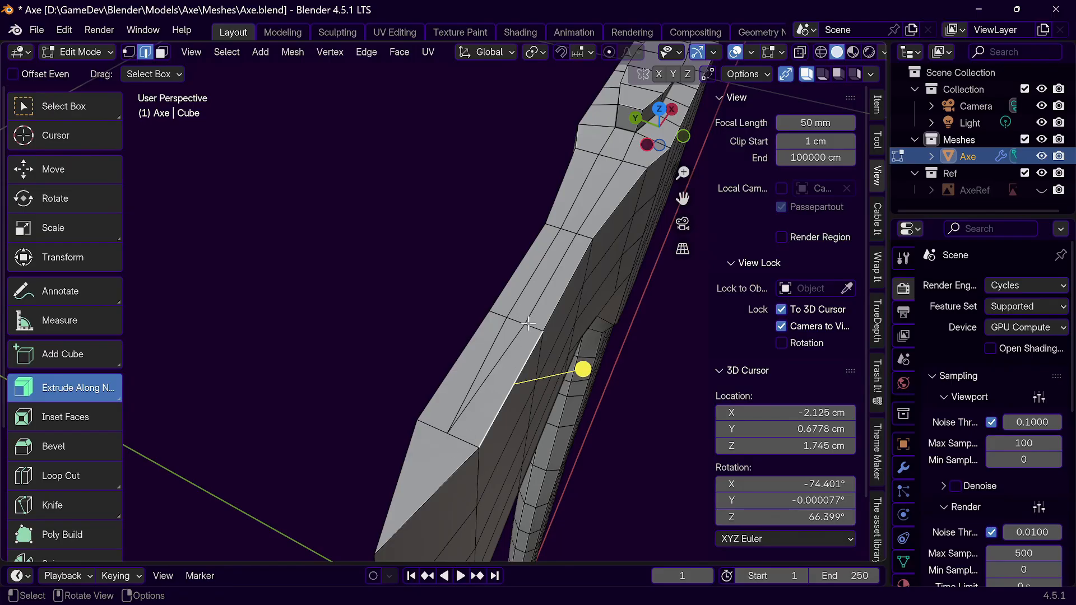
Step: Examine the edge flow of the axe head, from the handle socket to the blade tip, from several angles
middle_click_drag(579, 281, 524, 377)
middle_click_drag(491, 311, 395, 305)
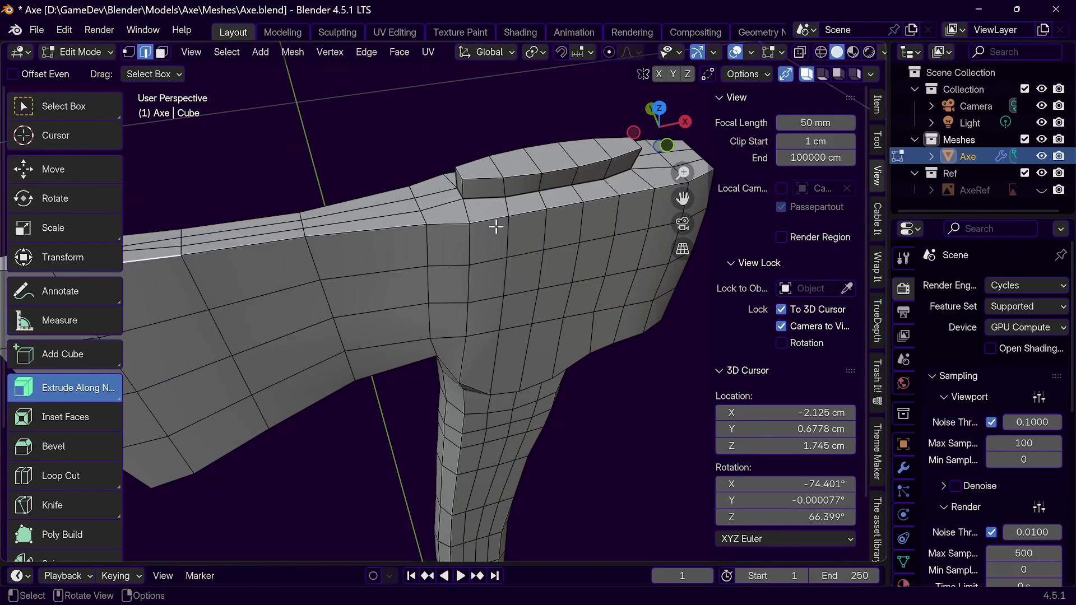
middle_click_drag(462, 206, 509, 200)
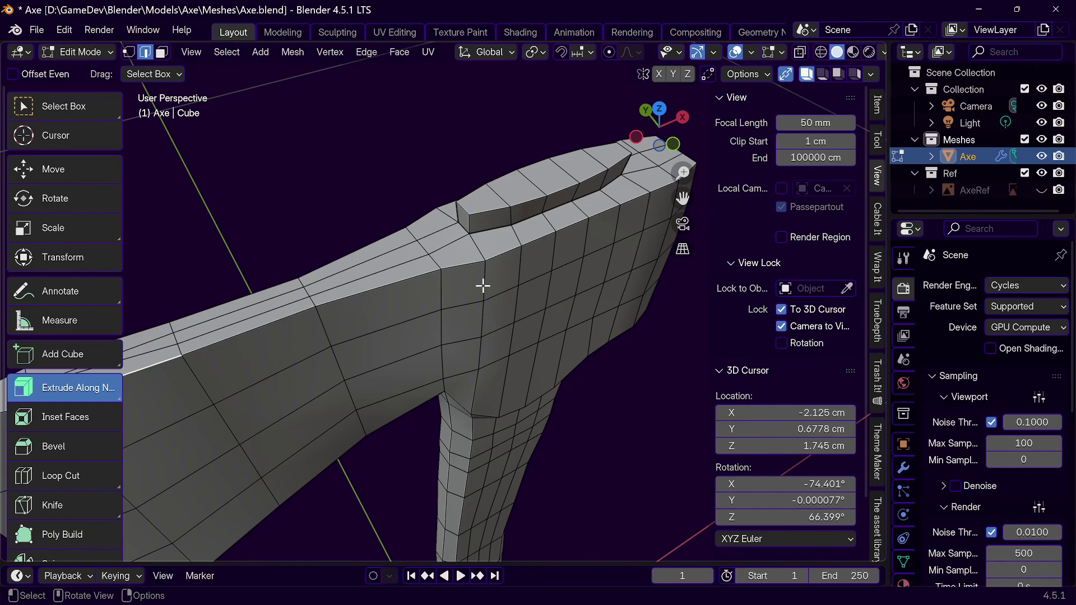
middle_click_drag(524, 343, 485, 331)
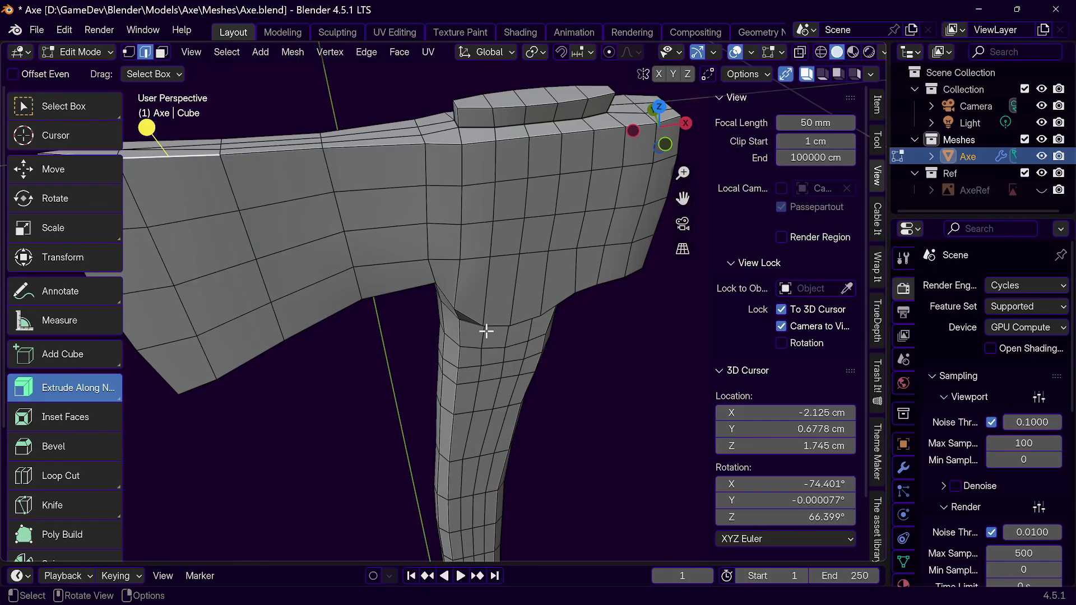
mouse_move(474, 243)
middle_mouse_down()
mouse_move(427, 250)
mouse_move(456, 253)
middle_mouse_up()
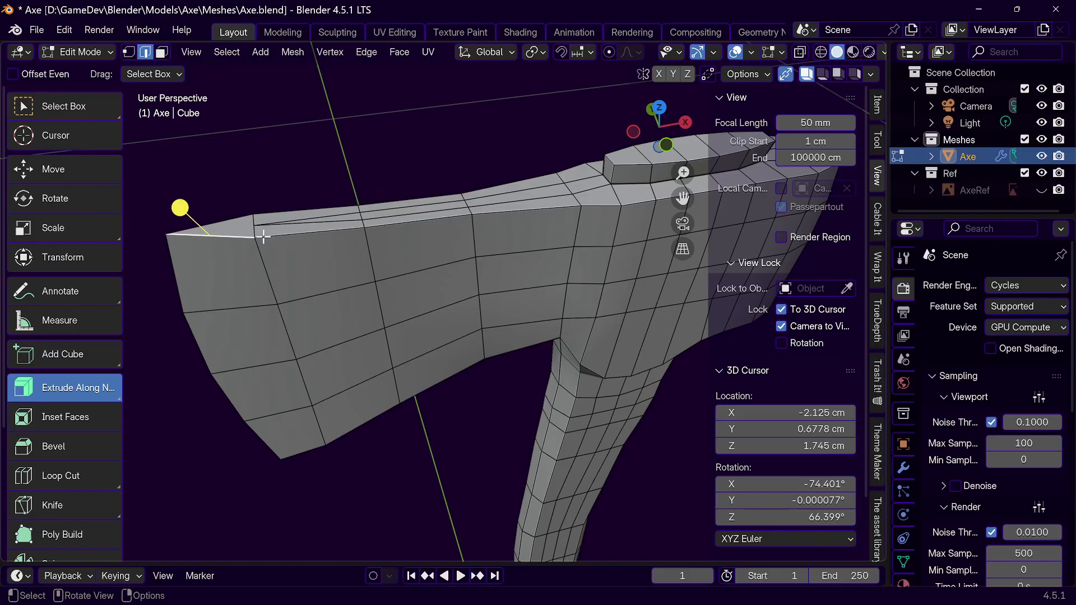
mouse_move(347, 267)
middle_mouse_down()
mouse_move(377, 238)
mouse_move(435, 243)
mouse_move(367, 258)
middle_mouse_up()
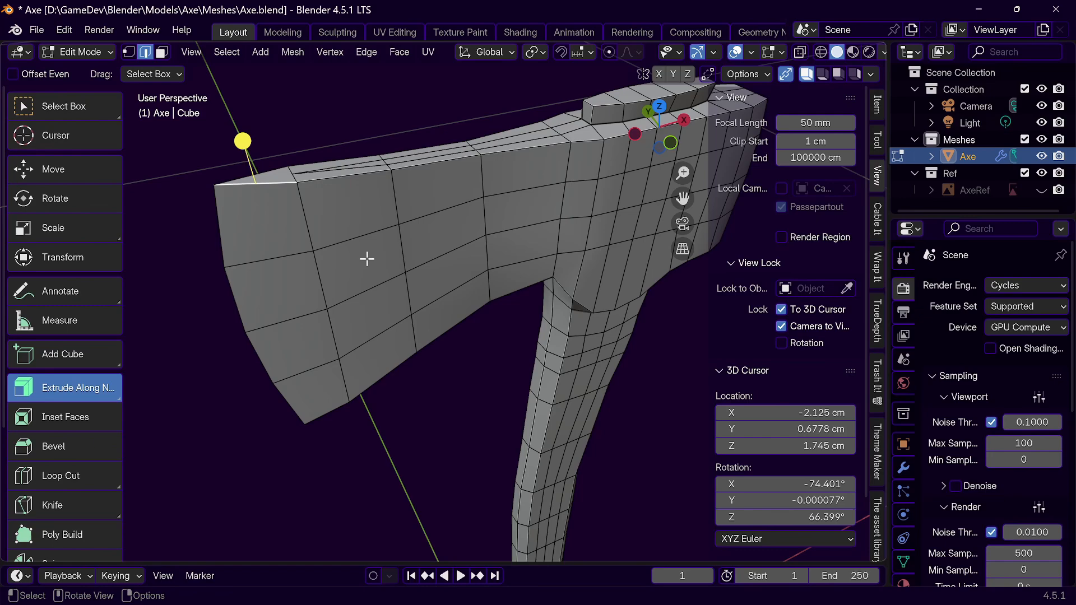
Step: Select the edges along the curved cutting edge of the axe blade, from the upper corner to the lower tip
left_click(220, 212)
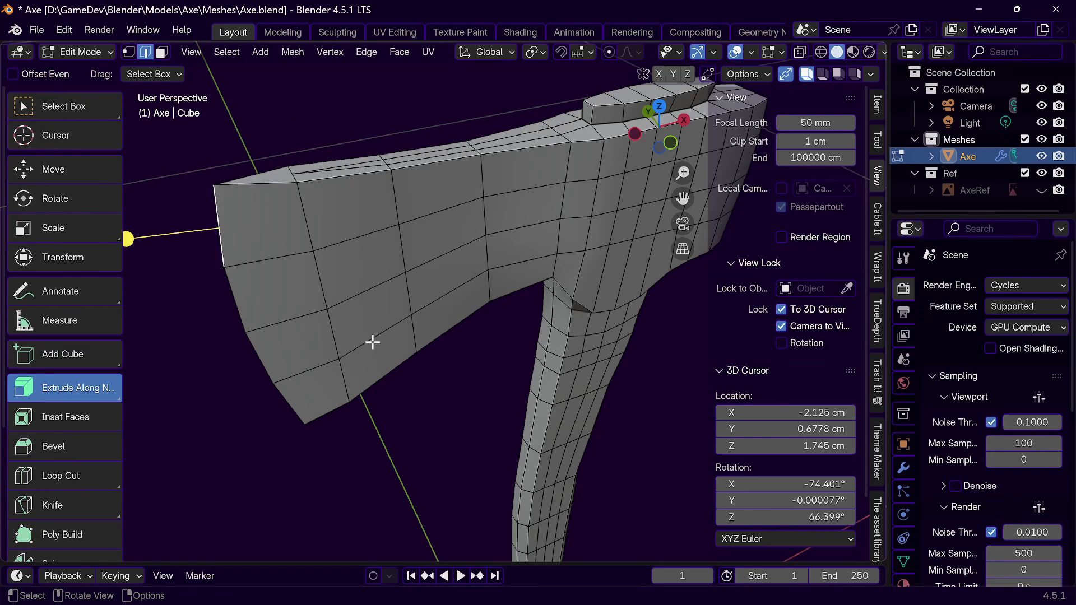
middle_click_drag(220, 350, 295, 334)
left_click(409, 282, "shift")
left_click(402, 297, "shift")
left_click(411, 342, "shift")
middle_click_drag(411, 342, 288, 203)
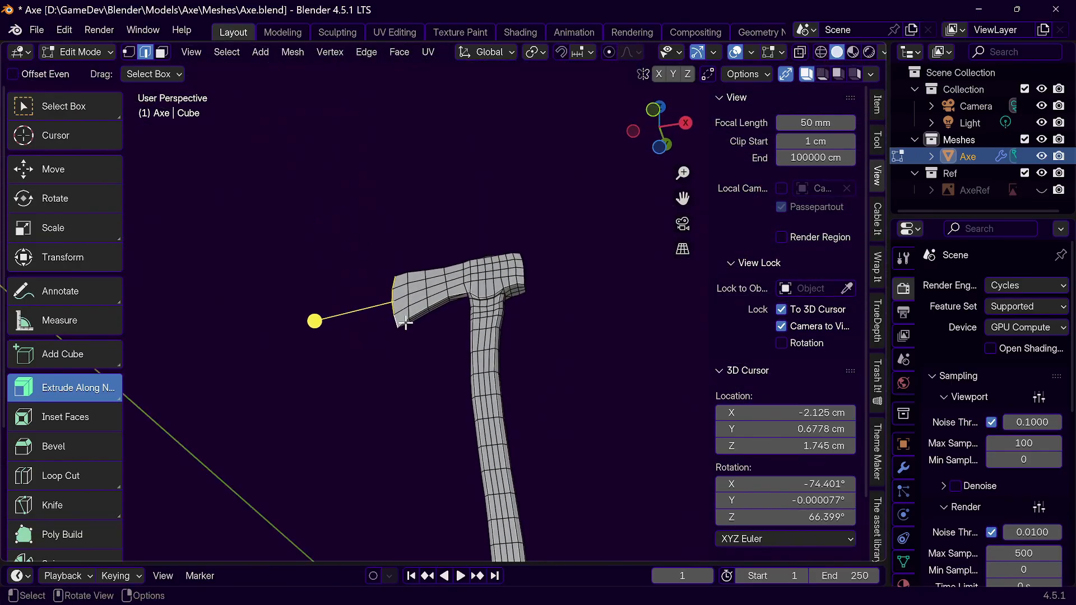
Step: Extend the edge selection with a shortest path along one lower border of the blade, from the tip towards the handle
scroll(406, 323, "up", 6)
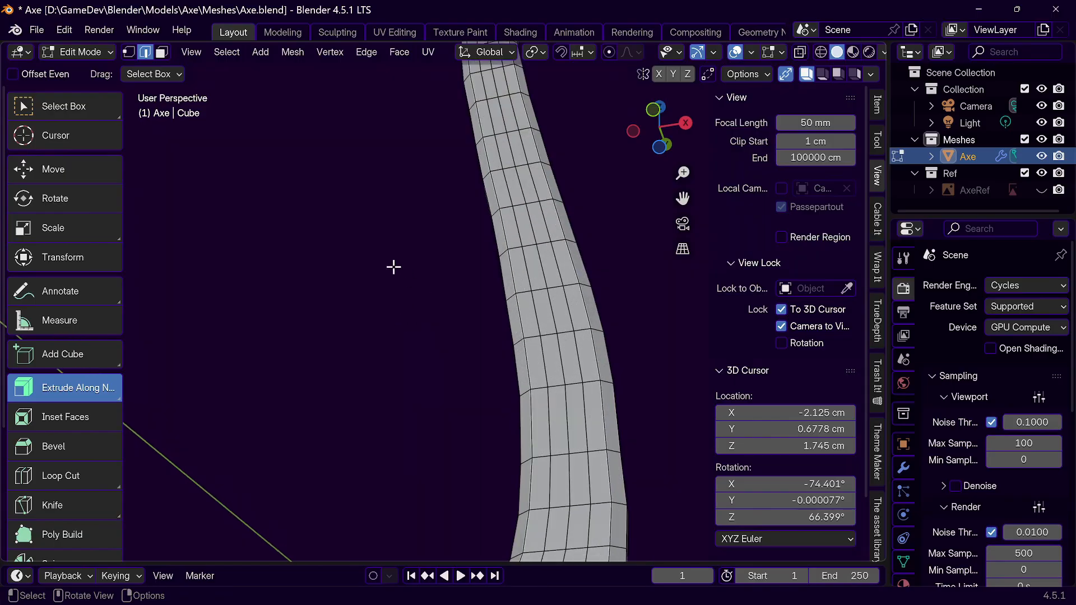
middle_click_drag(474, 198, 281, 204)
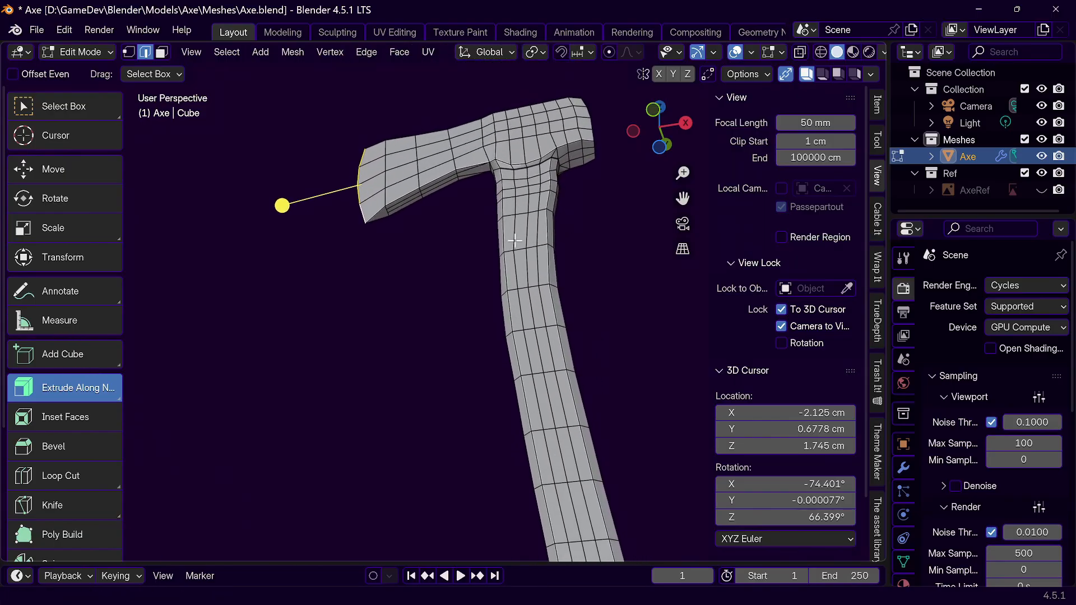
scroll(396, 281, "up", 5)
middle_click_drag(418, 229, 539, 487, "shift")
middle_click_drag(389, 123, 464, 276, "shift")
middle_click_drag(463, 173, 522, 437, "shift")
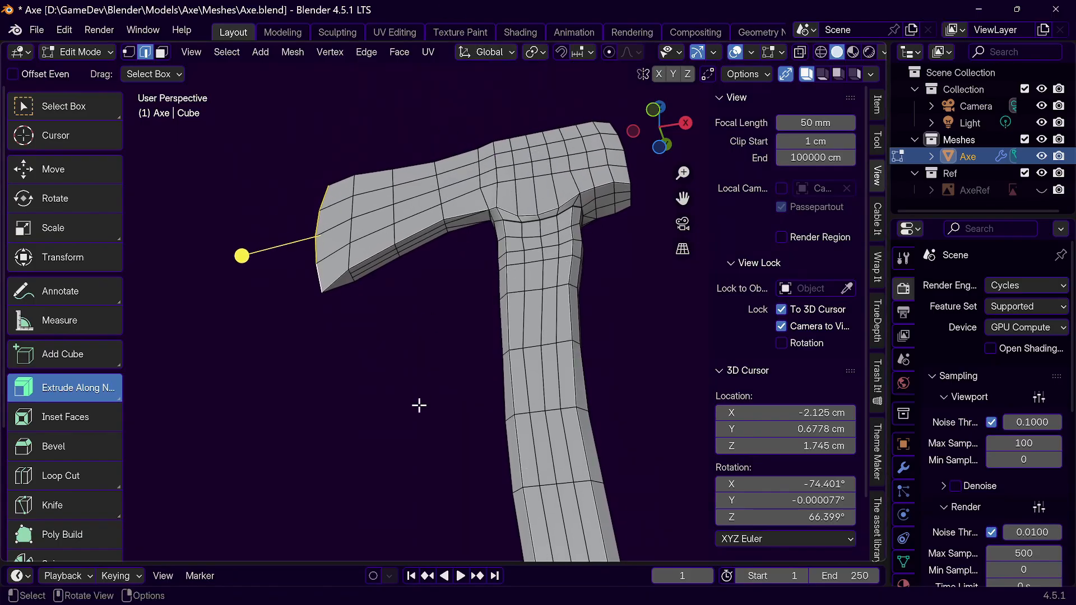
middle_click_drag(418, 403, 401, 244, "shift")
middle_click_drag(430, 387, 434, 202, "shift")
middle_click_drag(491, 182, 749, 540, "shift")
middle_click_drag(480, 273, 480, 292, "shift")
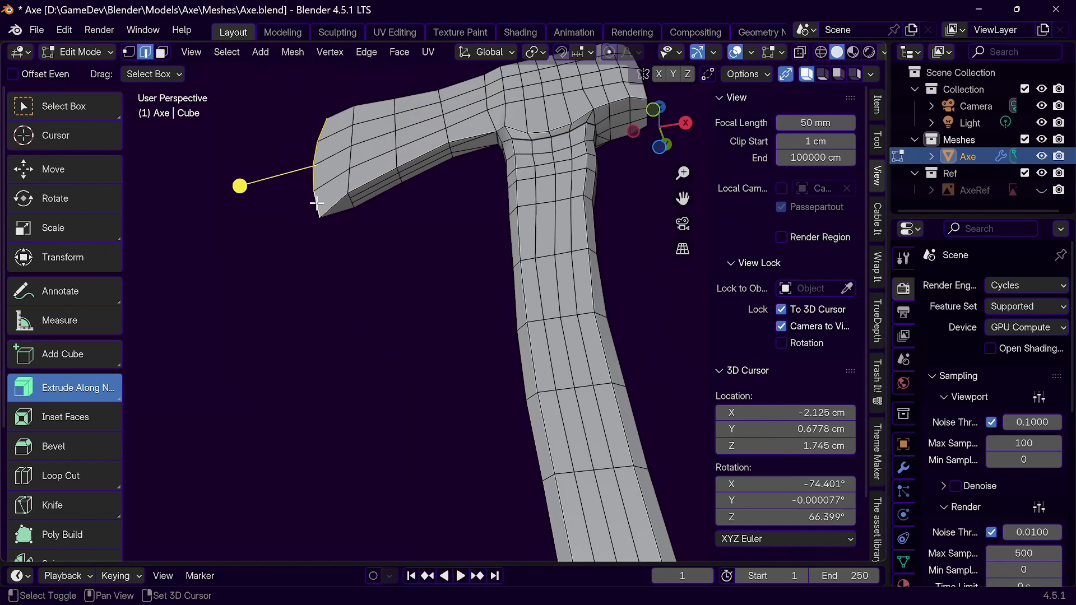
left_click(464, 138, "ctrl")
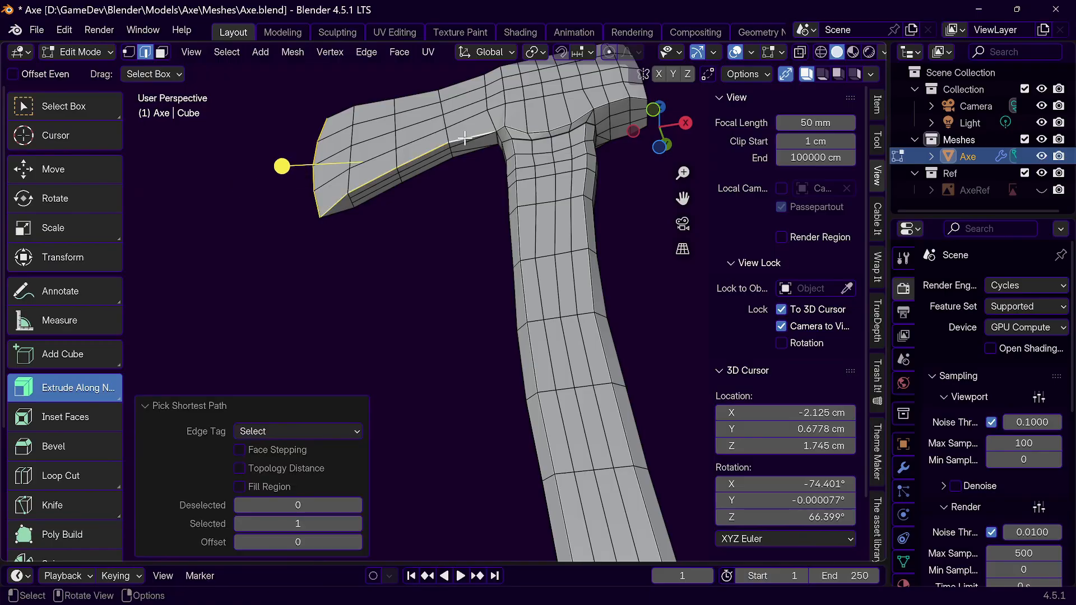
Step: Continue the edge selection onto the handle and along the first side of the head-to-handle junction
middle_click_drag(519, 147, 548, 272)
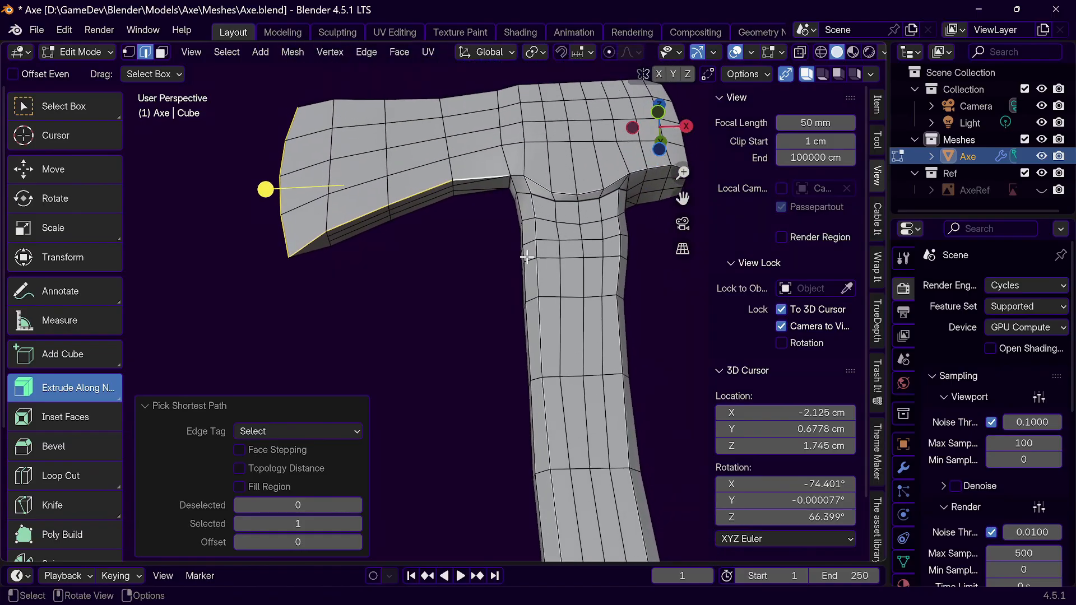
left_click(514, 186, "shift")
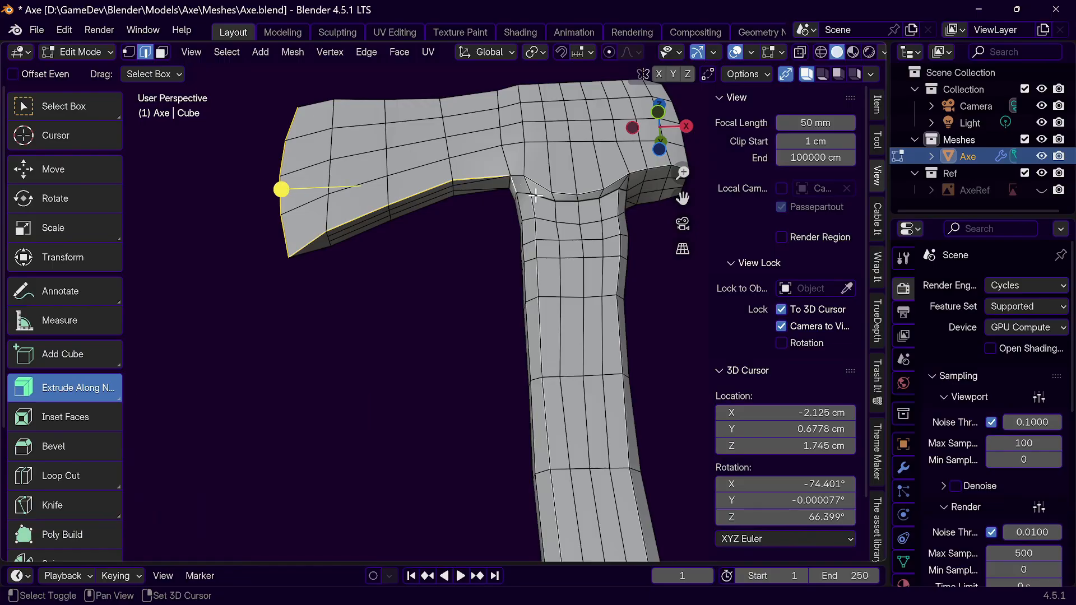
left_click(620, 192, "ctrl")
middle_click_drag(576, 200, 484, 513)
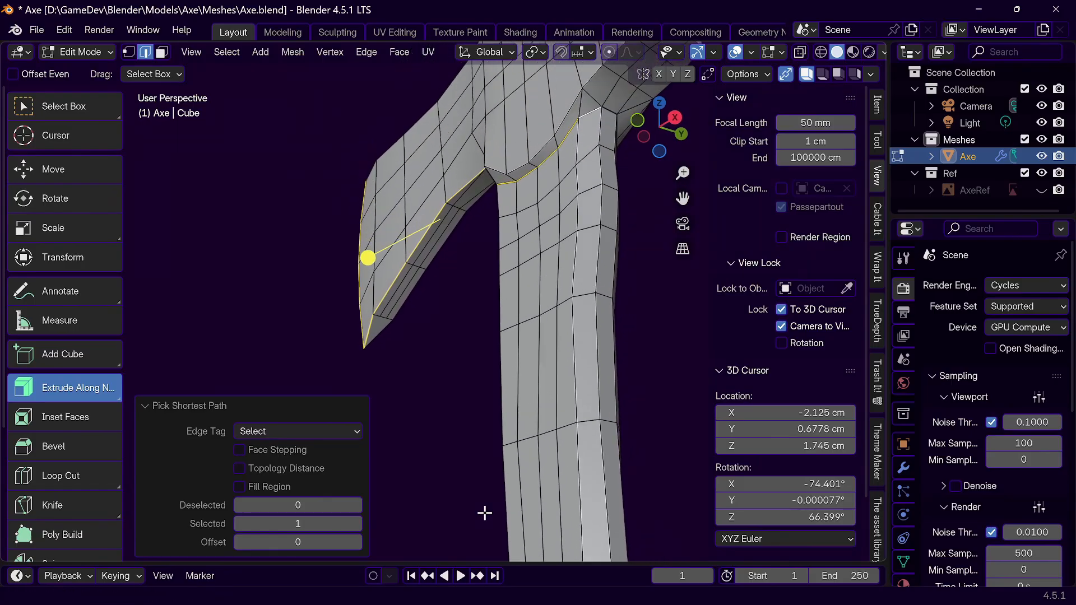
middle_click_drag(584, 190, 543, 183)
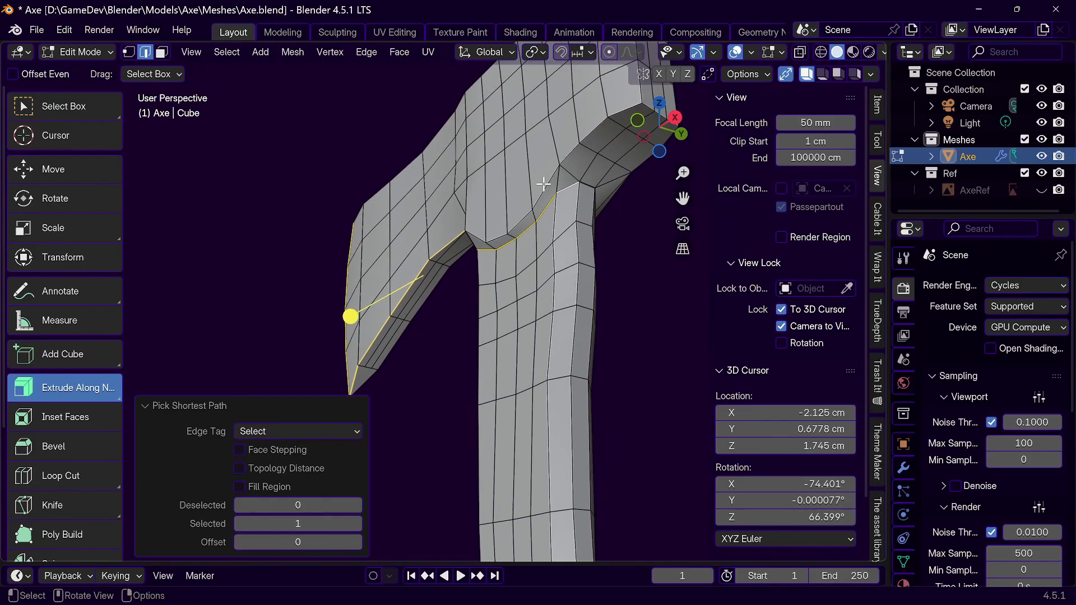
Step: Add the edges at the back of the handle and the shortest path along the junction's opposite side
left_click(585, 183, "shift")
middle_click_drag(608, 201, 445, 222)
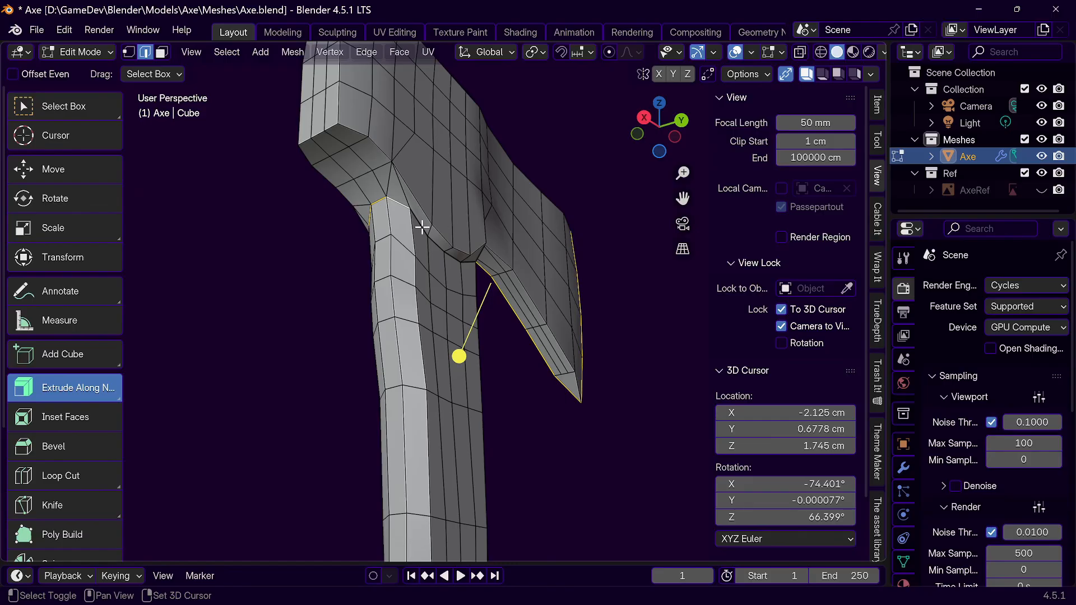
left_click(474, 261, "ctrl")
middle_click_drag(486, 281, 233, 289)
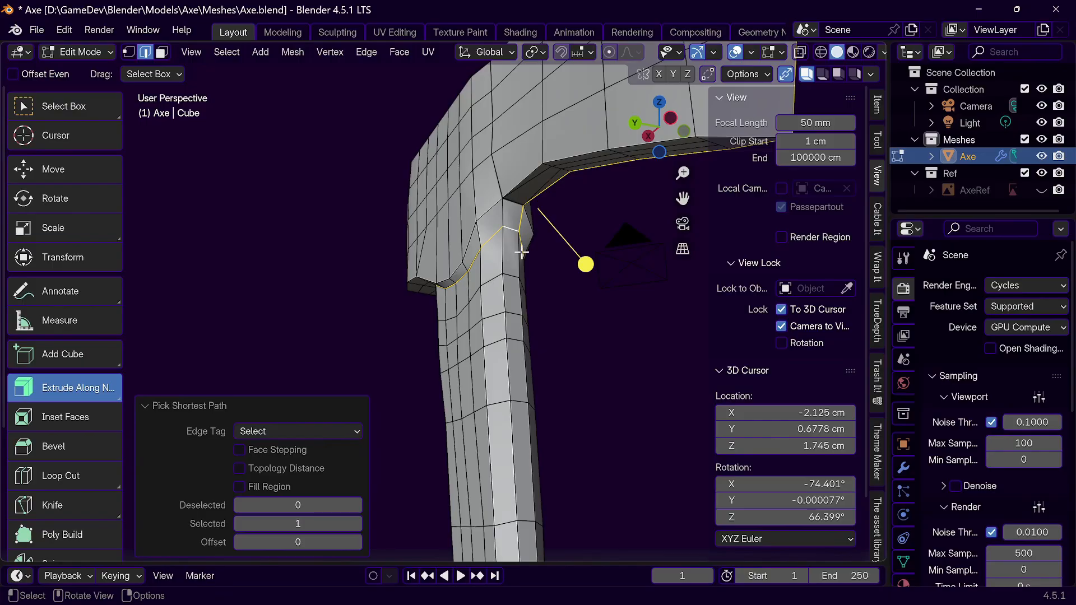
Step: Add the opposite lower border of the blade to the selection, from the tip edge to the handle junction
middle_click_drag(529, 234, 464, 216)
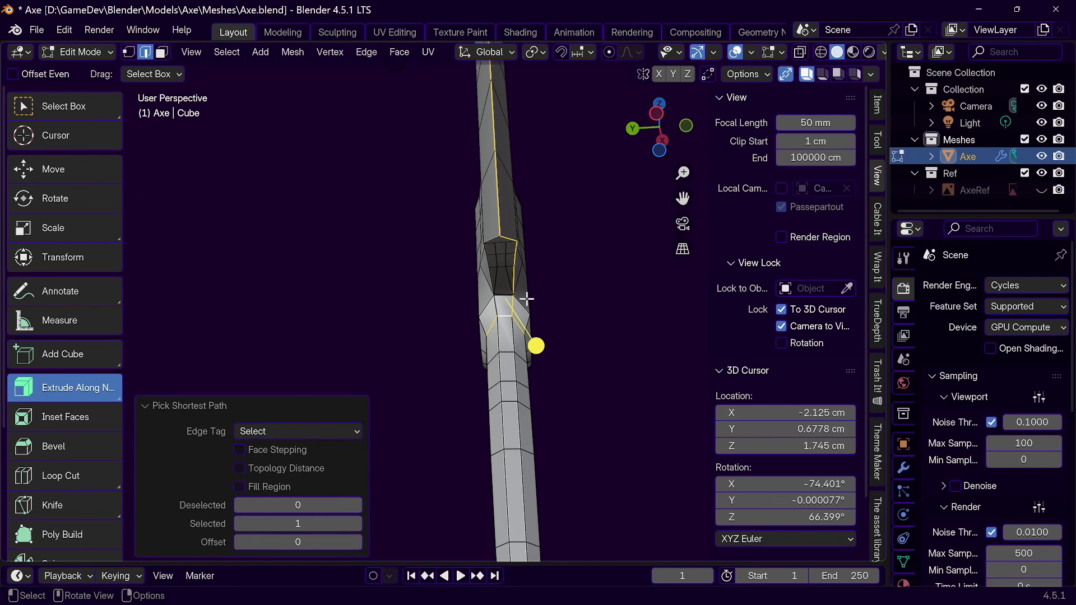
middle_click_drag(506, 303, 527, 315)
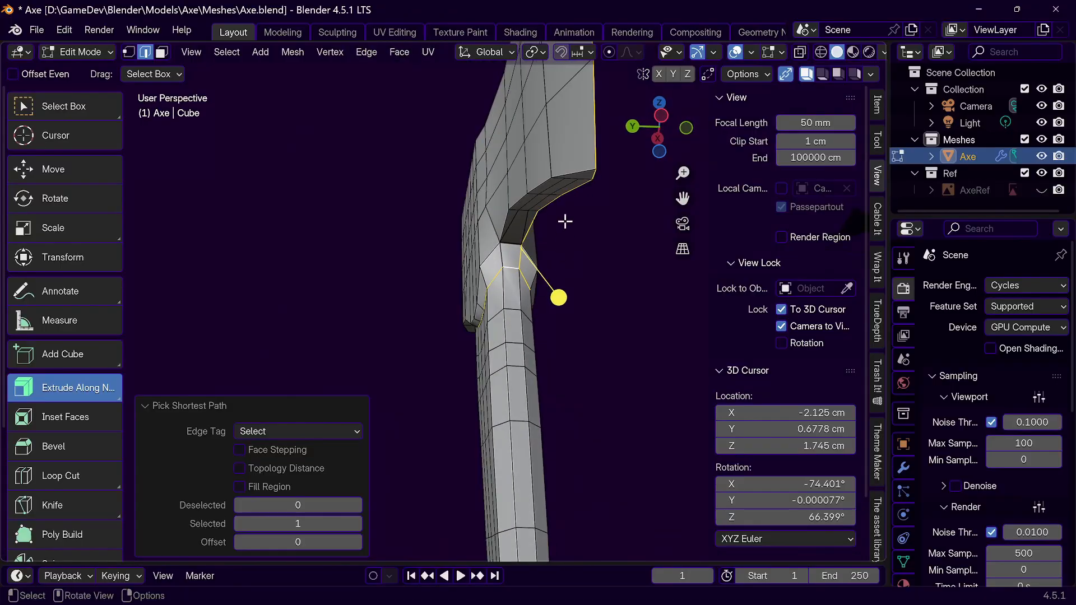
left_click(567, 175, "shift")
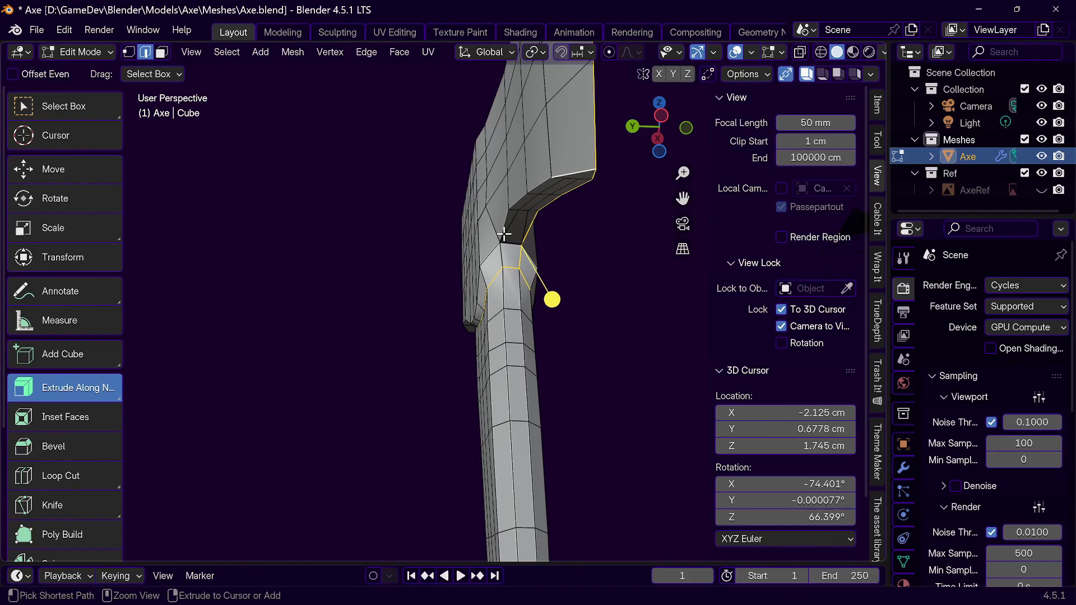
left_click(504, 235, "ctrl")
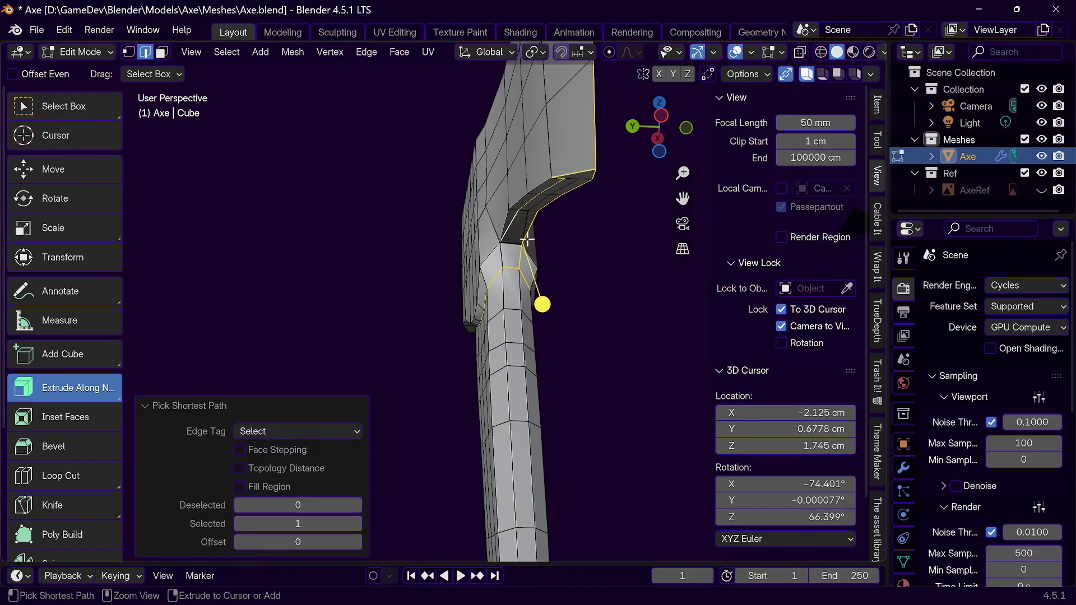
key("ctrl+z")
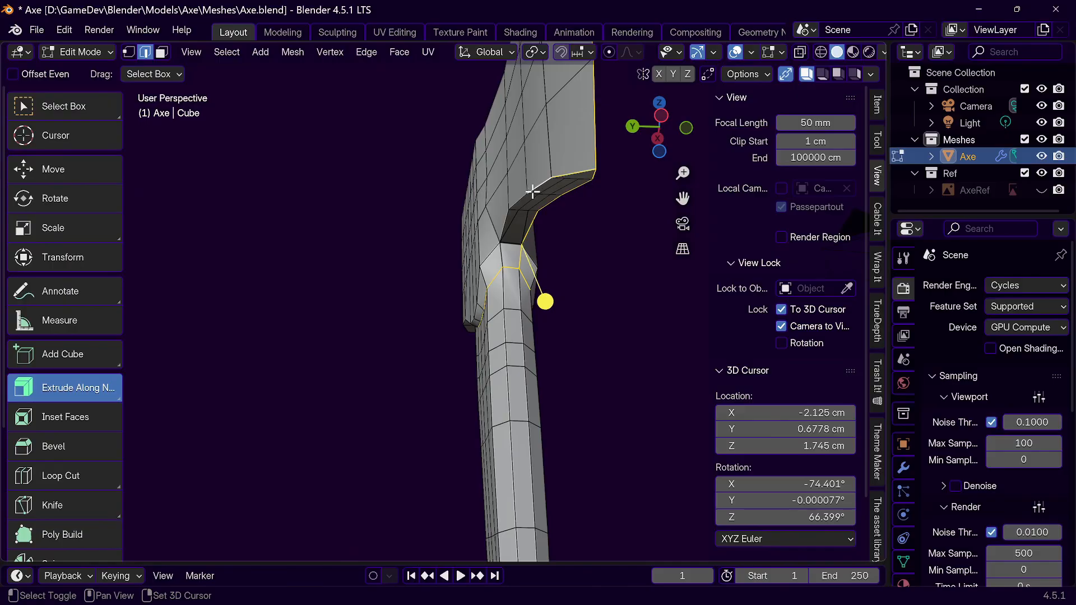
left_click(518, 203, "shift")
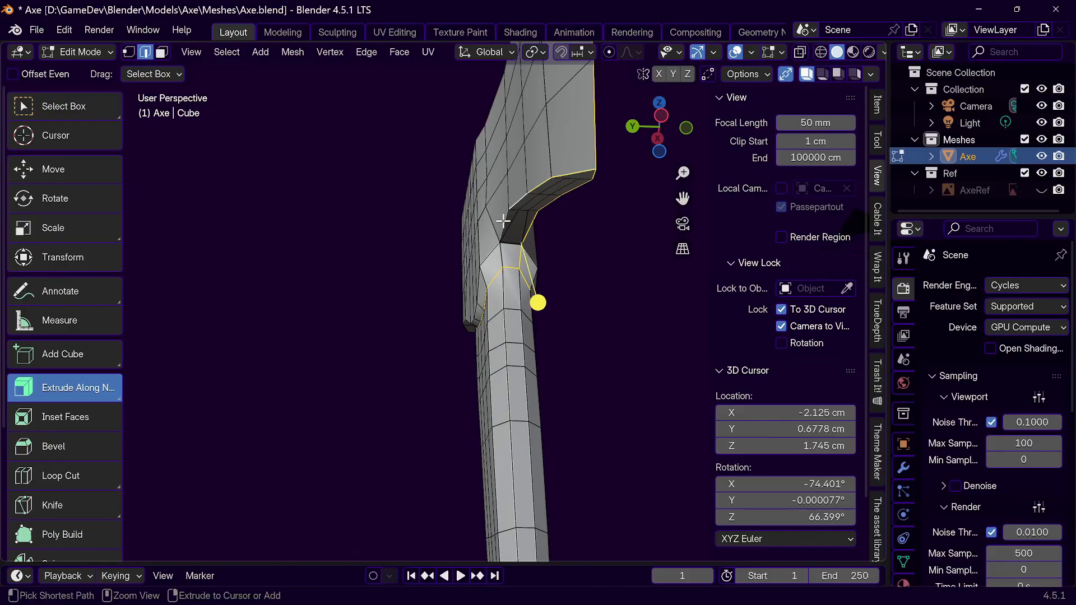
left_click(502, 227, "ctrl")
middle_click_drag(525, 247, 433, 514)
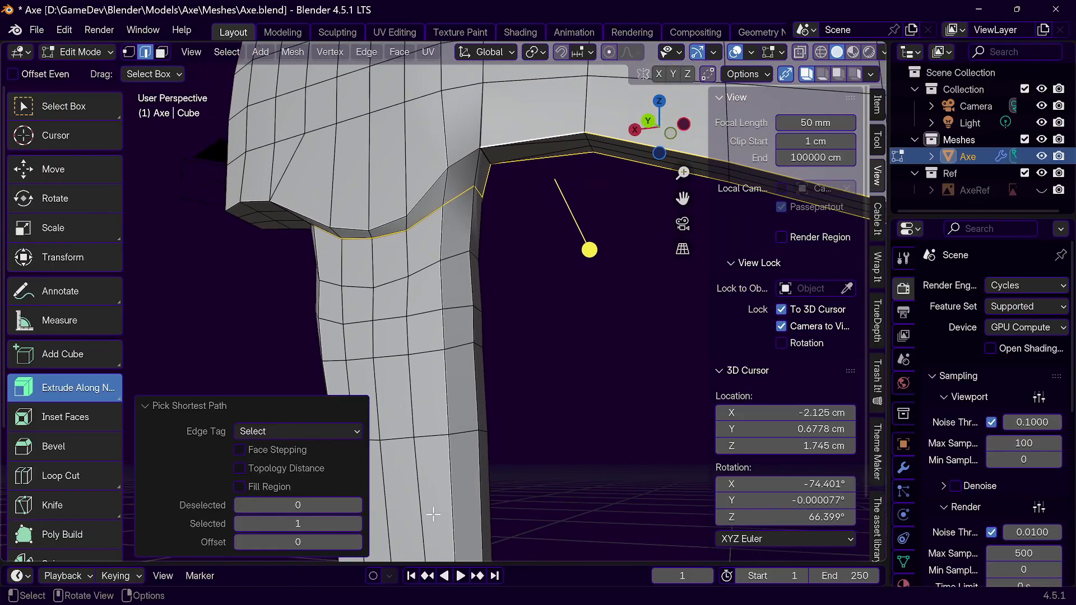
Step: Add the short edge joining the blade's lower border to the handle junction and mark all selected edges as seams
middle_click_drag(509, 333, 477, 272)
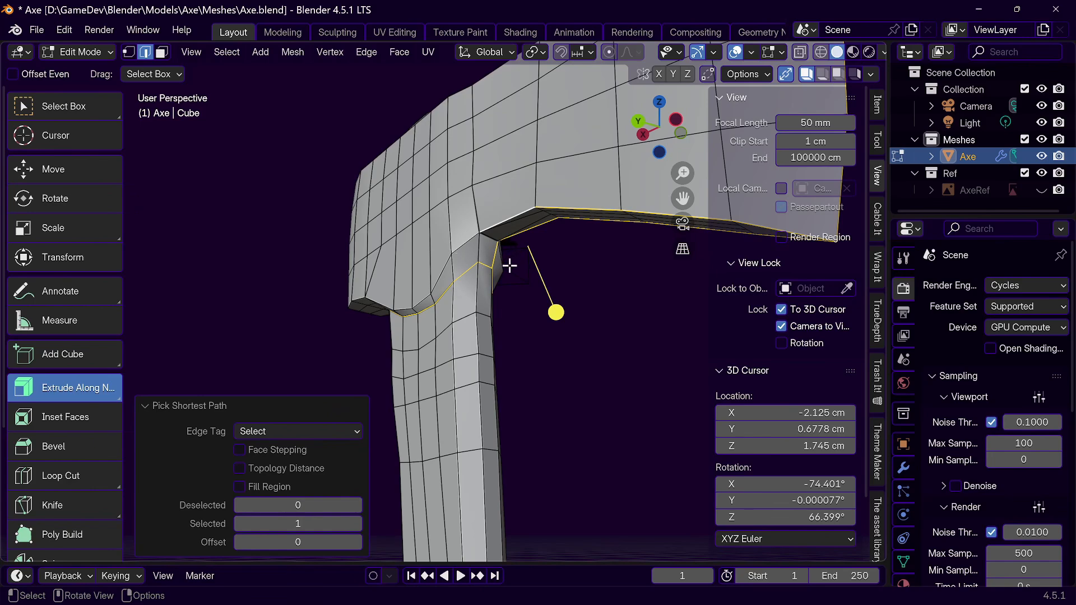
left_click(477, 248, "shift")
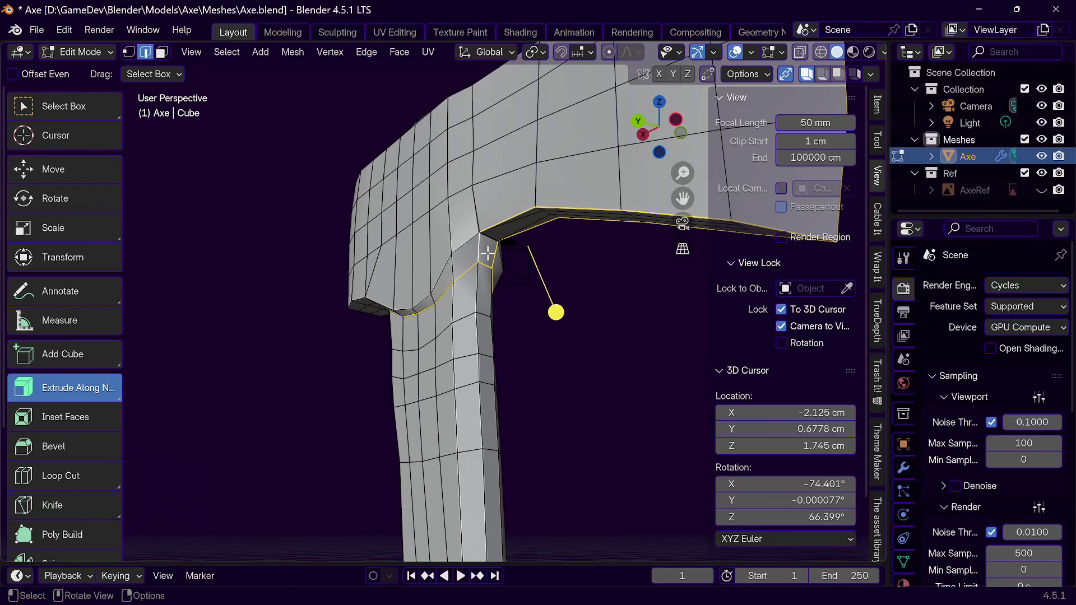
key("ctrl+e")
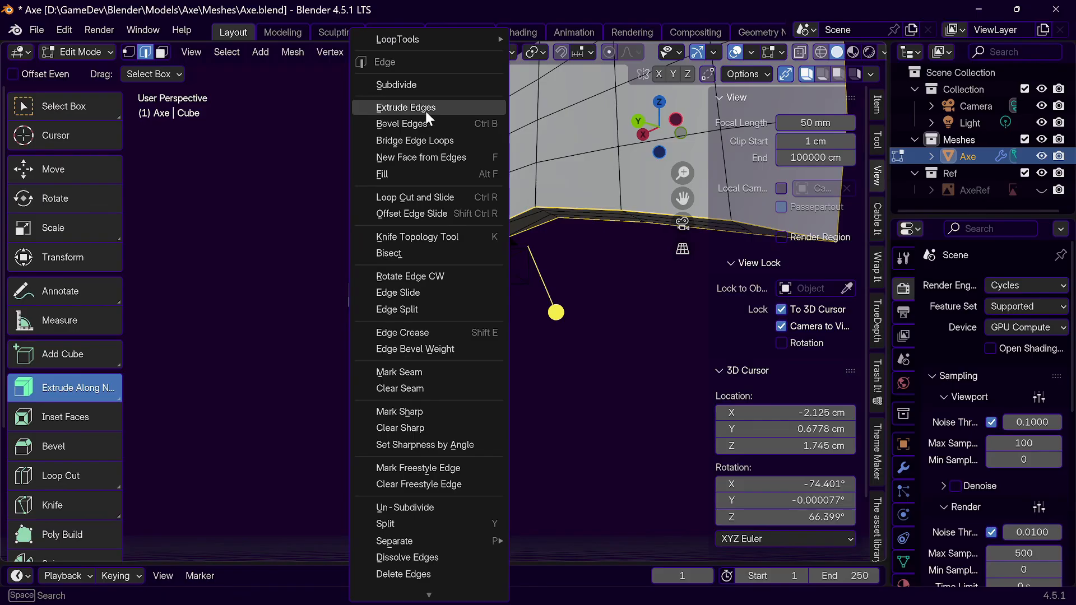
left_click(408, 375)
Step: Select the linked geometry around the head-to-handle junction and hide it
middle_click_drag(408, 375, 499, 267)
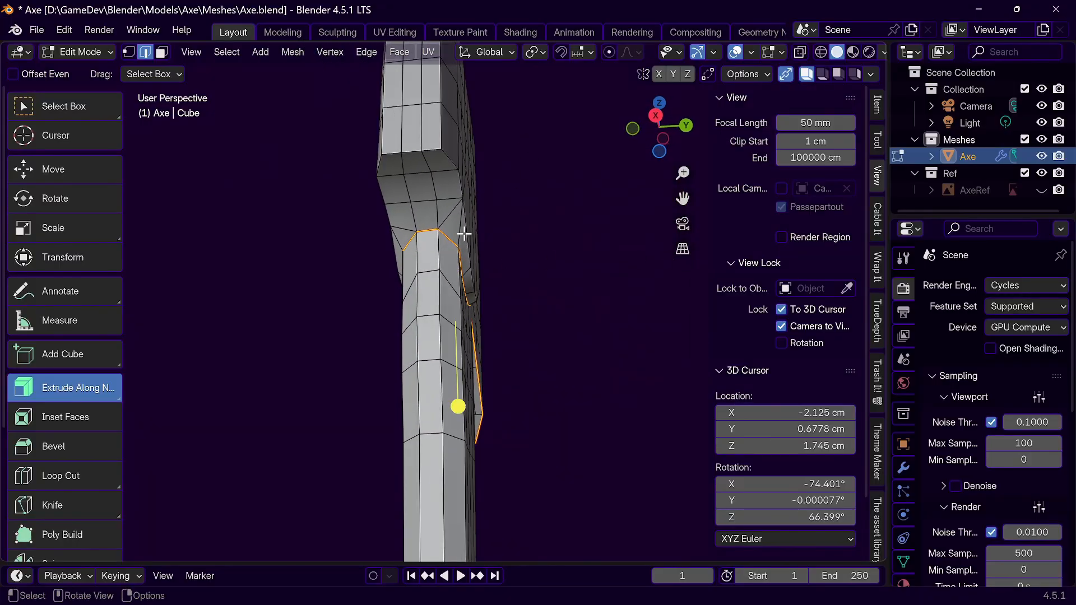
mouse_move(454, 229)
middle_mouse_down()
mouse_move(447, 220)
mouse_move(509, 238)
mouse_move(464, 247)
middle_mouse_up()
middle_click_drag(528, 222, 479, 207)
key("l")
key("h")
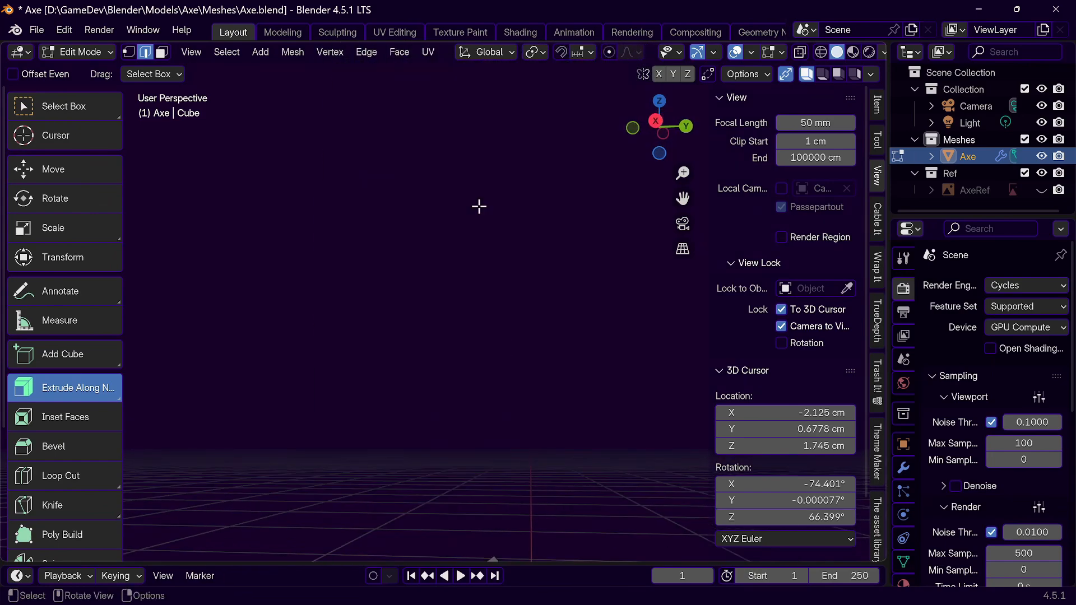
scroll(479, 207, "up", 12)
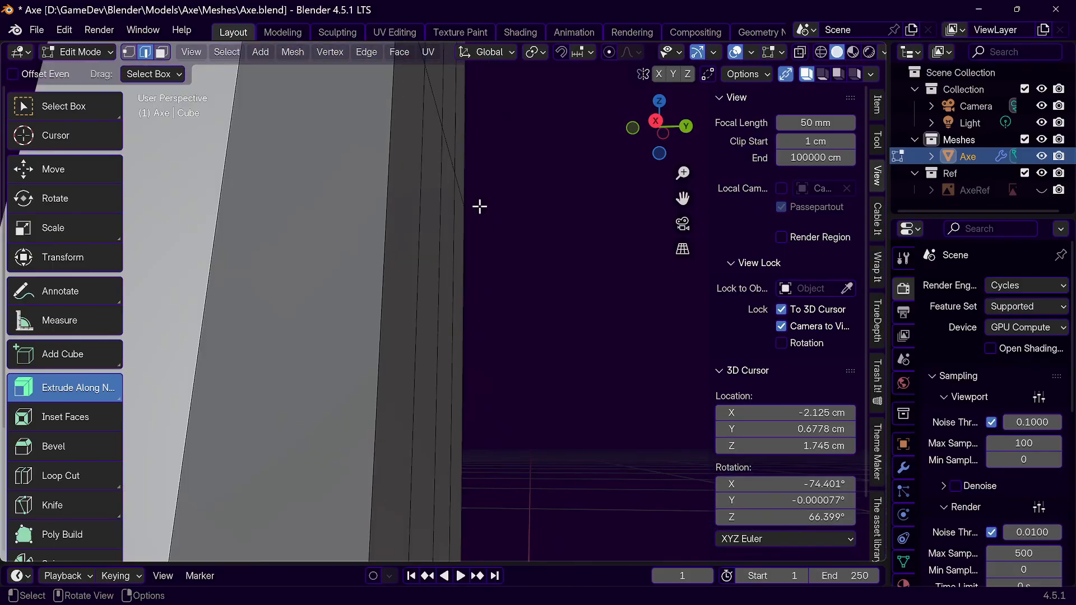
middle_click_drag(431, 201, 454, 271)
scroll(454, 272, "down", 9)
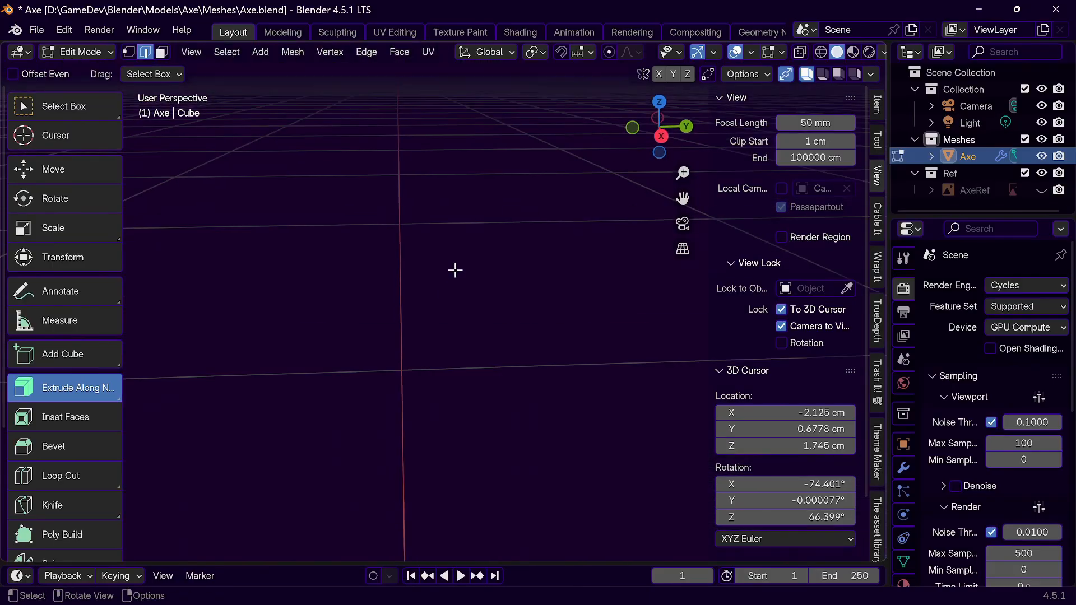
Step: Turn off Orbit Around Selection in the navigation preferences and close the preferences
left_click(62, 30)
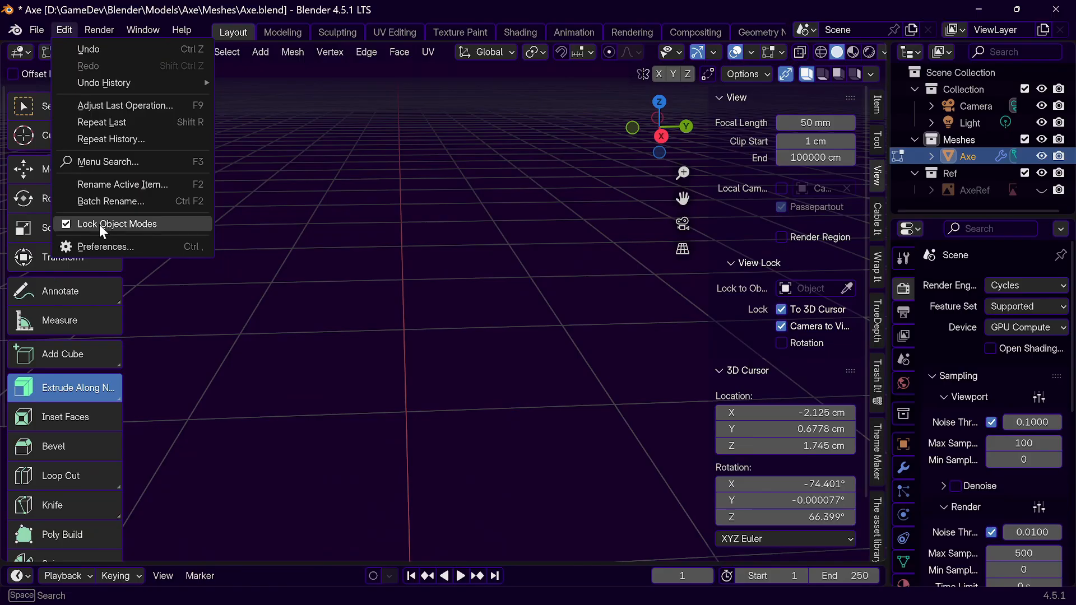
left_click(102, 243)
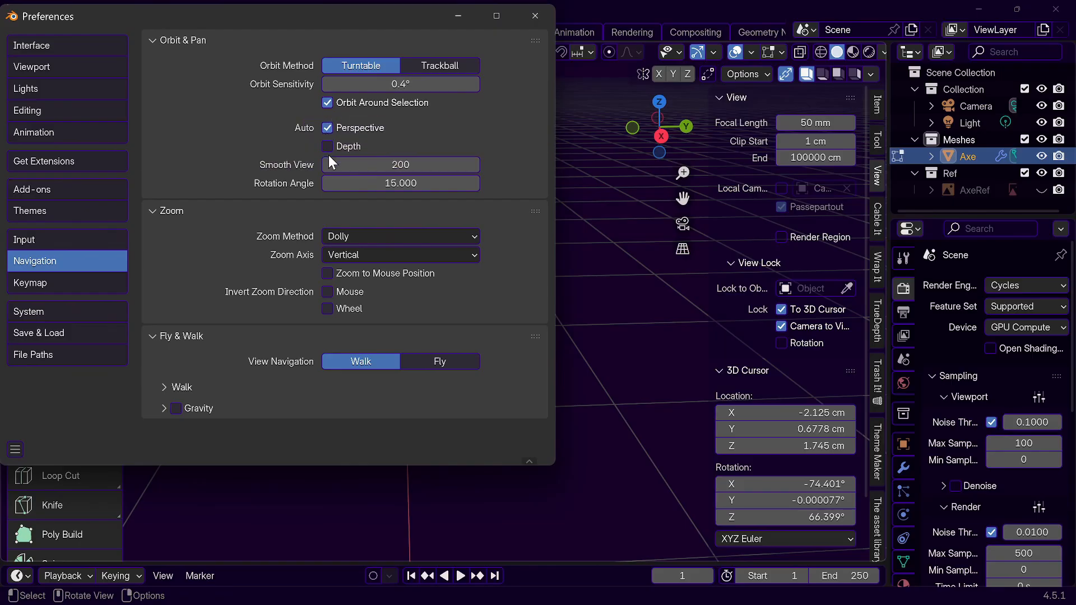
left_click(327, 102)
left_click(539, 18)
middle_click_drag(444, 305, 581, 346)
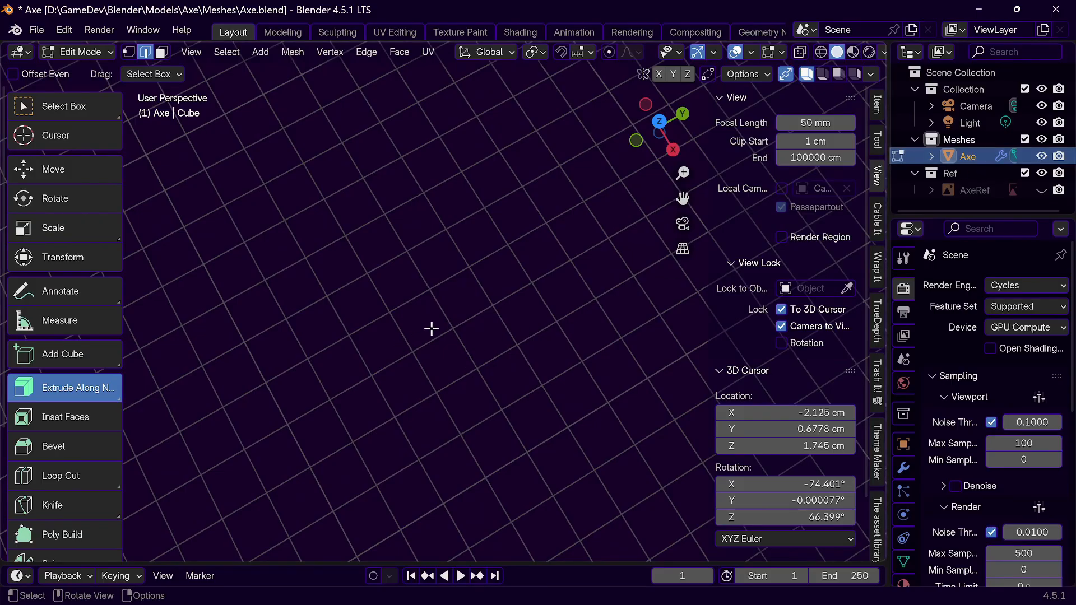
Step: Switch to Object Mode, reveal all hidden objects, and return to Edit Mode on the axe
key("Tab")
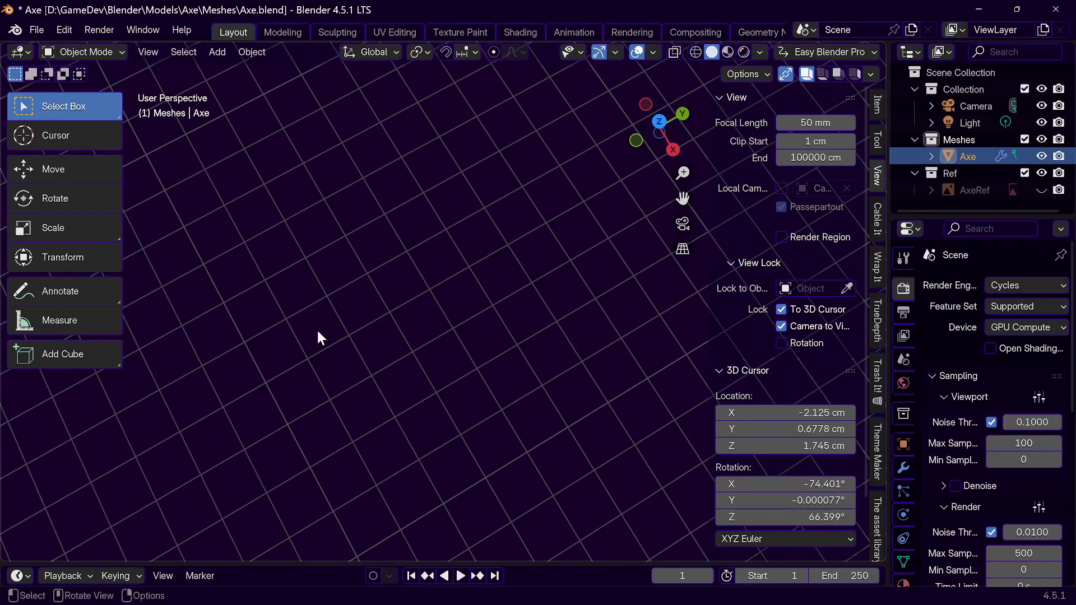
middle_click_drag(305, 331, 546, 331)
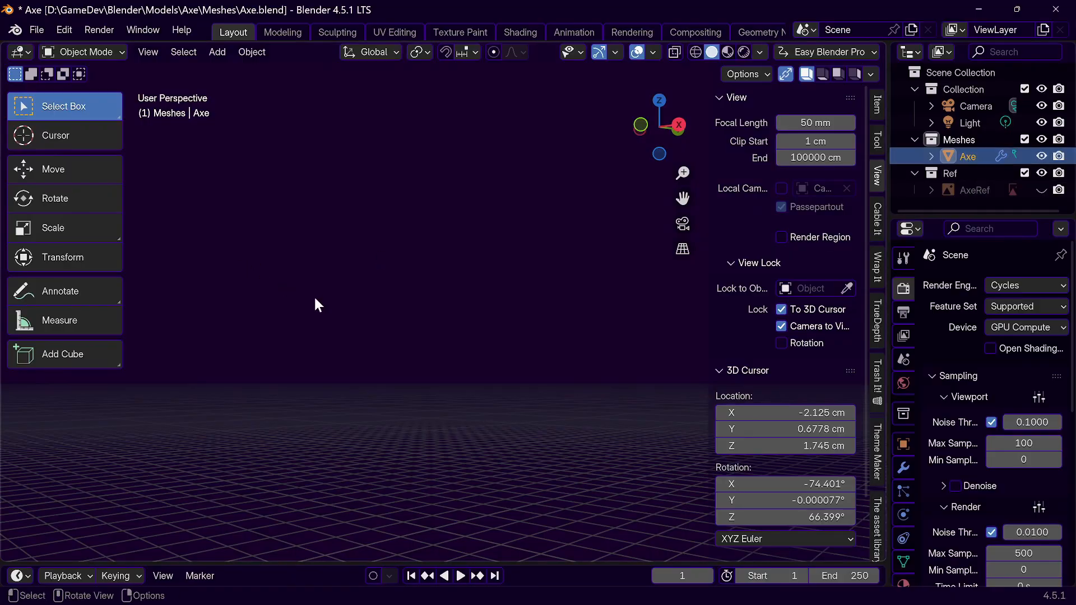
scroll(315, 299, "down", 5)
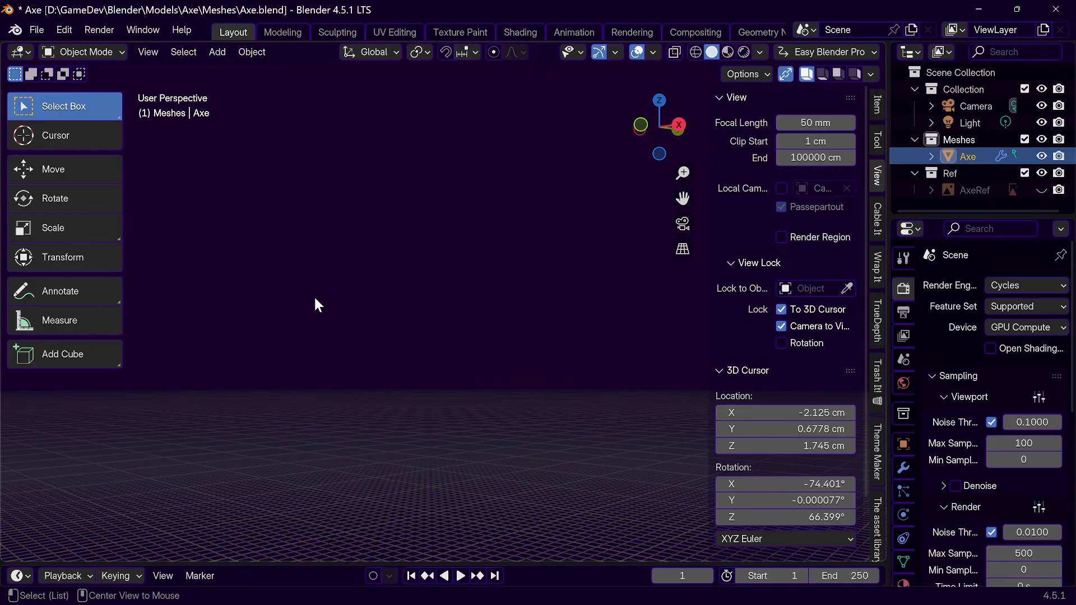
key("alt+h")
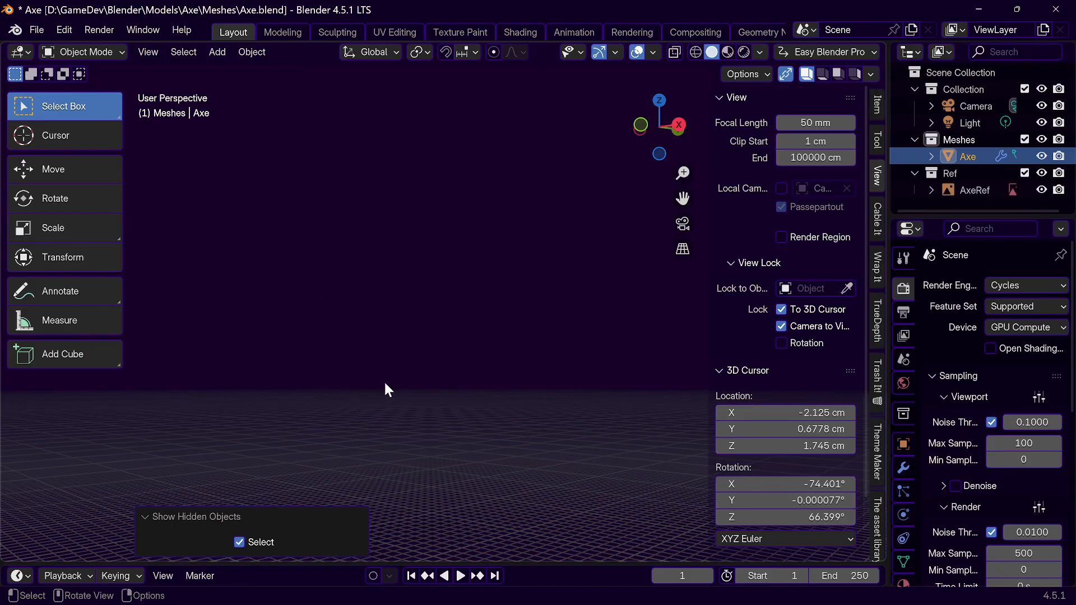
key("Tab")
scroll(367, 409, "down", 5)
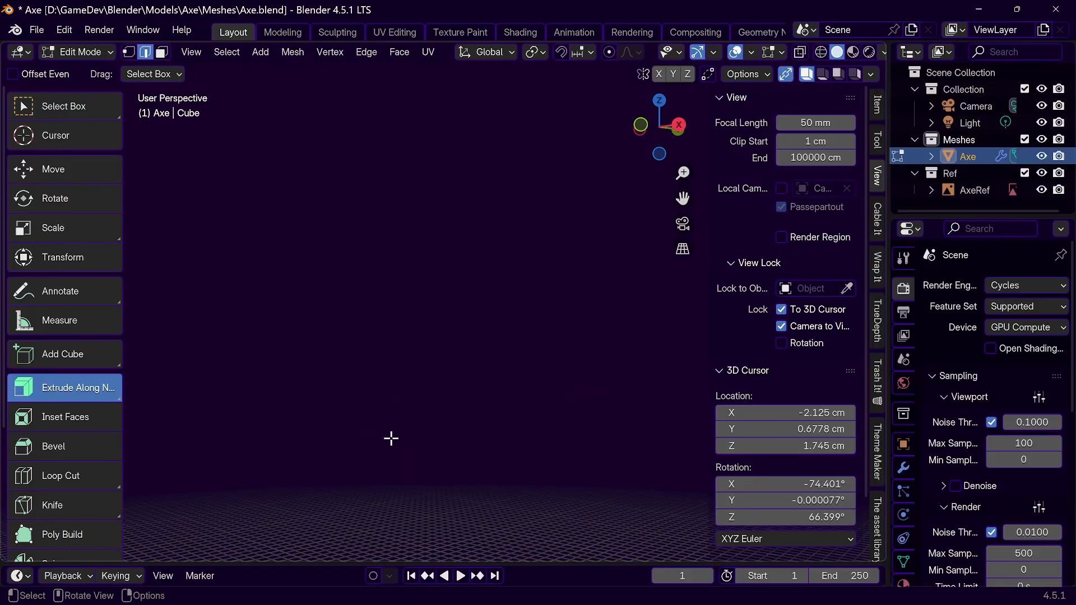
Step: Check the orbit and zoom settings in the navigation preferences, and close the preferences without changing them
middle_click_drag(392, 438, 5, 532)
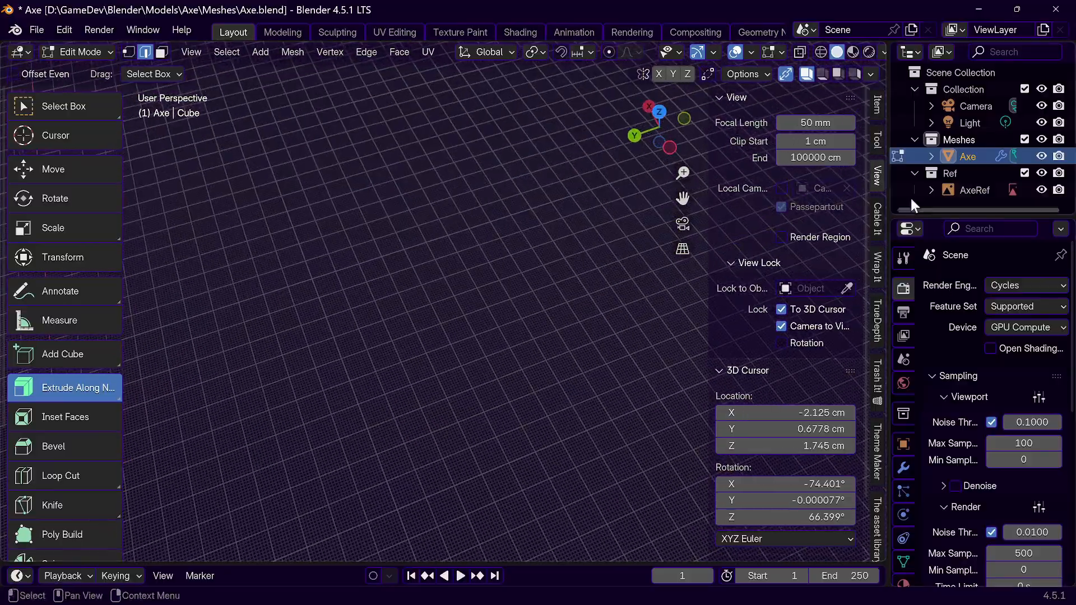
left_click(53, 29)
left_click(109, 242)
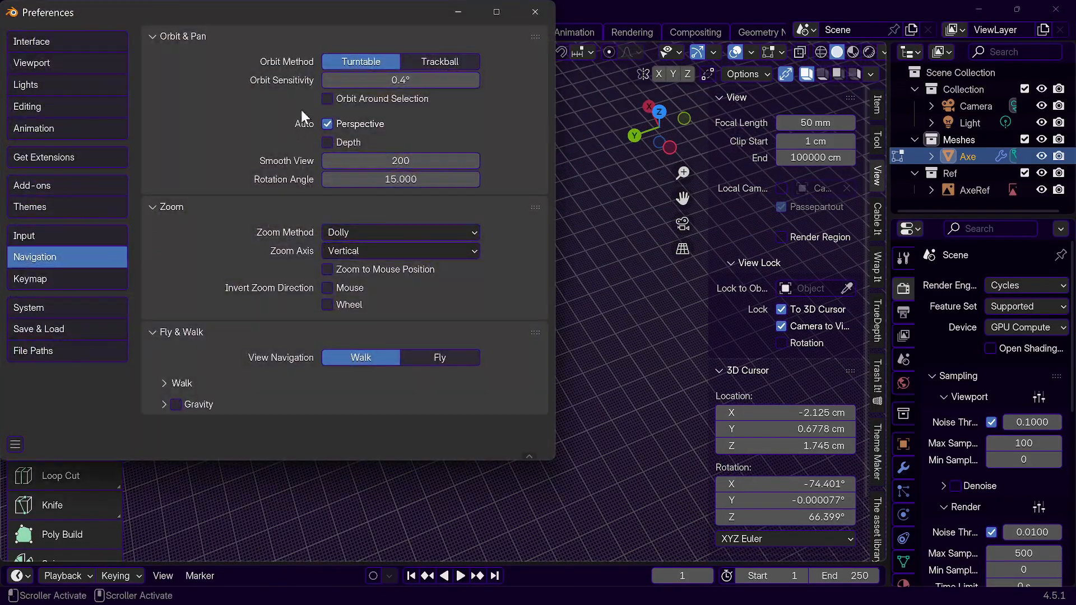
left_click(530, 13)
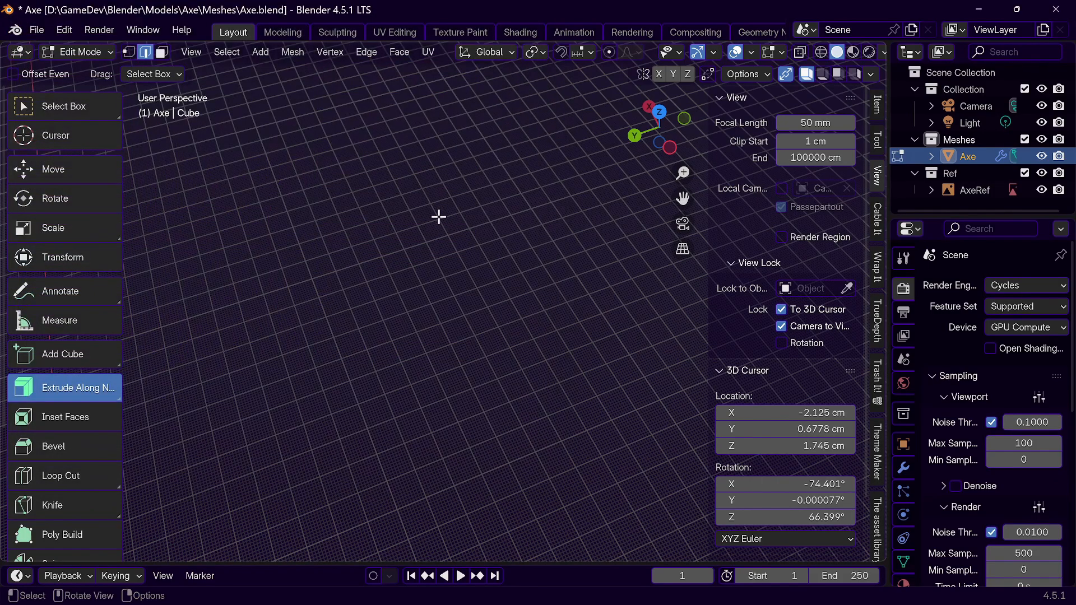
Step: Bring the whole axe back into view, from the blade down to the handle's base
scroll(268, 307, "down", 3)
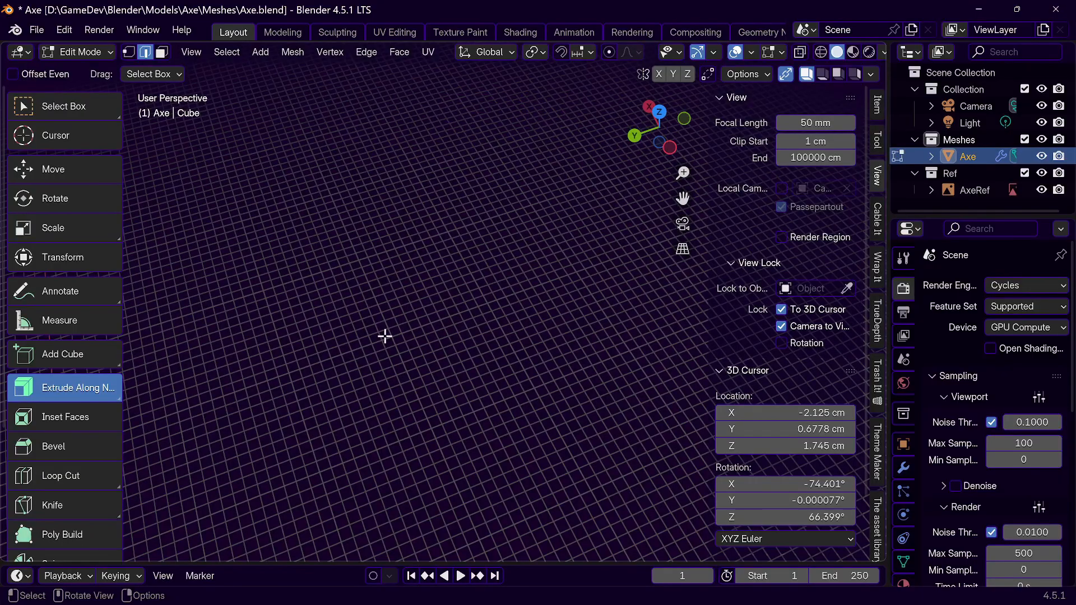
scroll(385, 336, "up", 5)
middle_click_drag(385, 337, 830, 288)
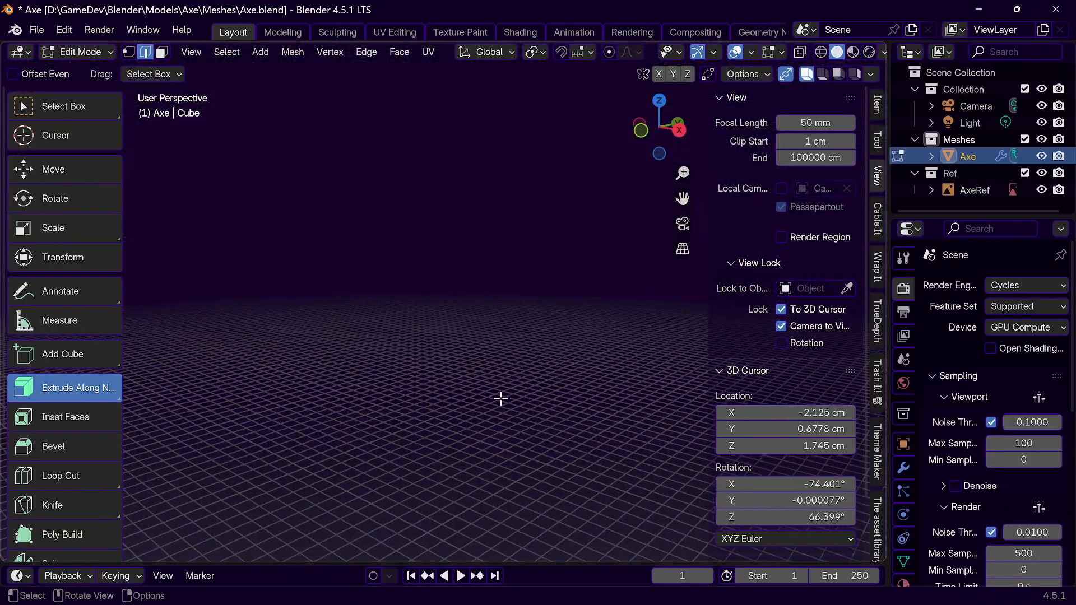
middle_click_drag(502, 413, 230, 270, "shift")
middle_click_drag(466, 459, 370, 323, "shift")
scroll(386, 330, "up", 10)
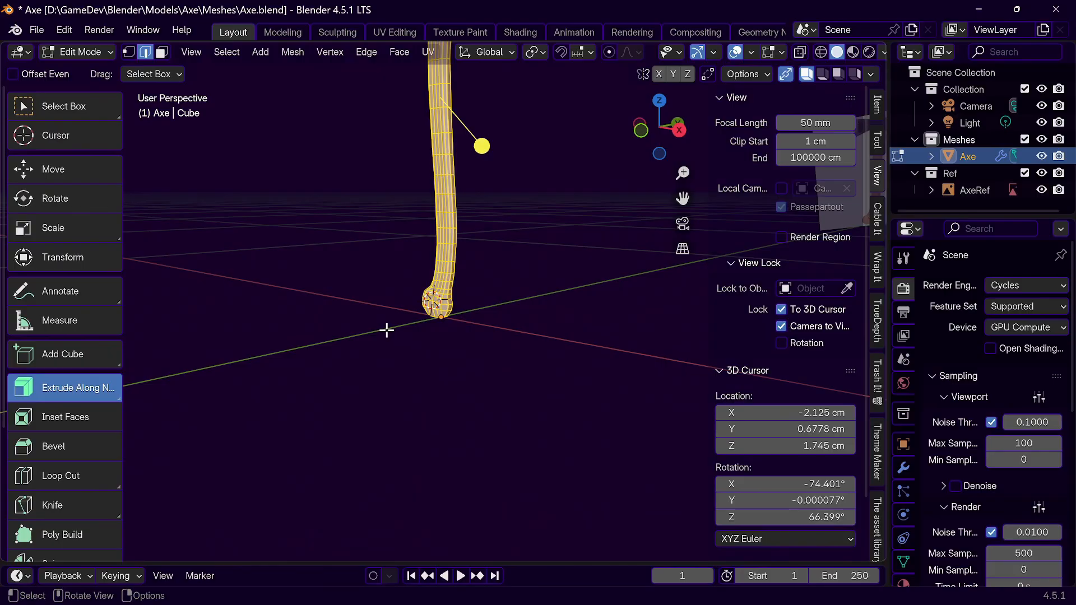
middle_click_drag(459, 273, 548, 434)
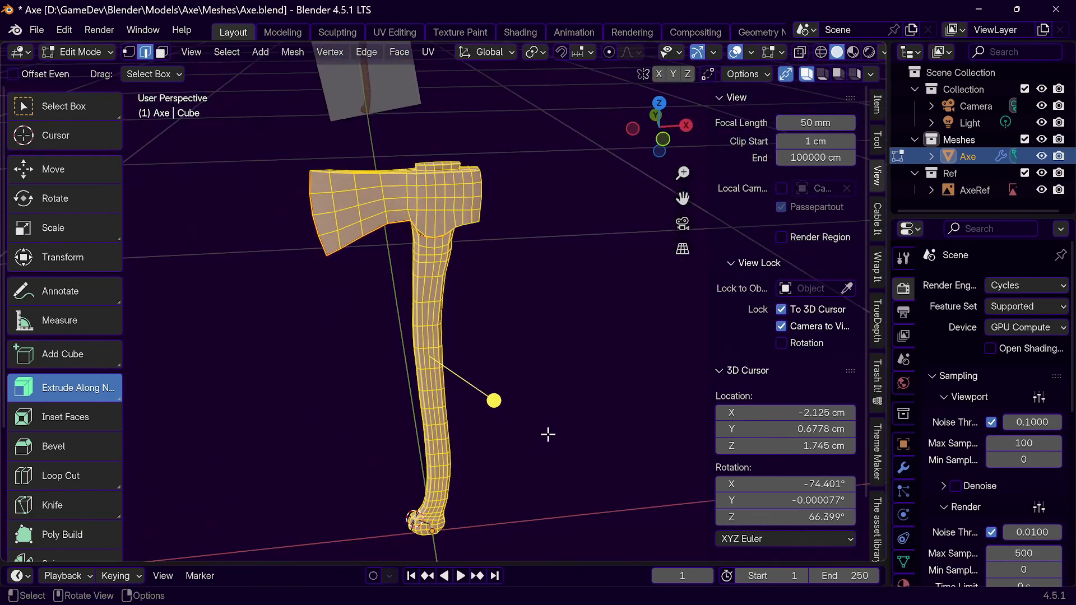
Step: Clear the full-mesh selection and examine the seams along the blade's underside and around the head-to-handle junction from both sides
scroll(389, 260, "up", 5)
middle_click_drag(465, 213, 456, 380, "shift")
left_click(468, 343)
middle_click_drag(468, 333, 468, 331)
scroll(470, 332, "up", 3)
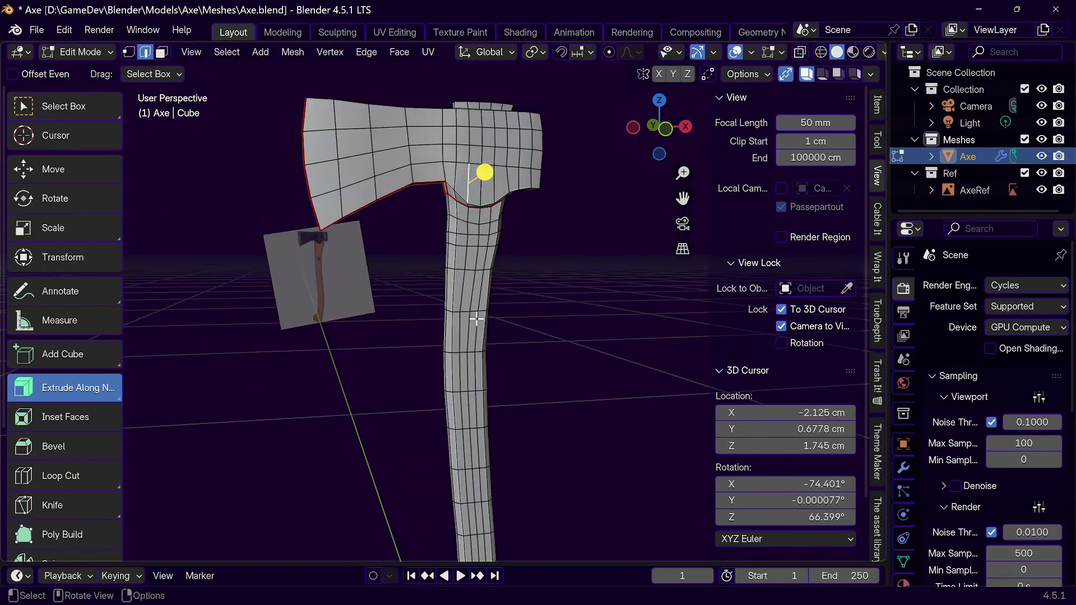
middle_click_drag(482, 453, 494, 203, "shift")
middle_click_drag(543, 266, 492, 192, "shift")
middle_click_drag(436, 374, 334, 357)
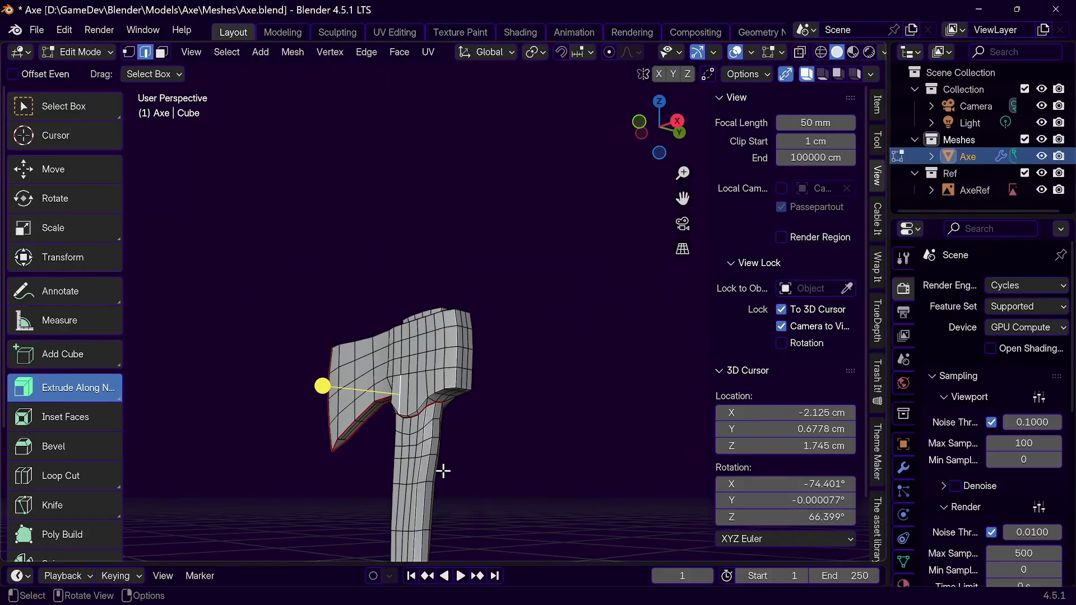
scroll(443, 471, "up", 1)
scroll(443, 471, "up", 2)
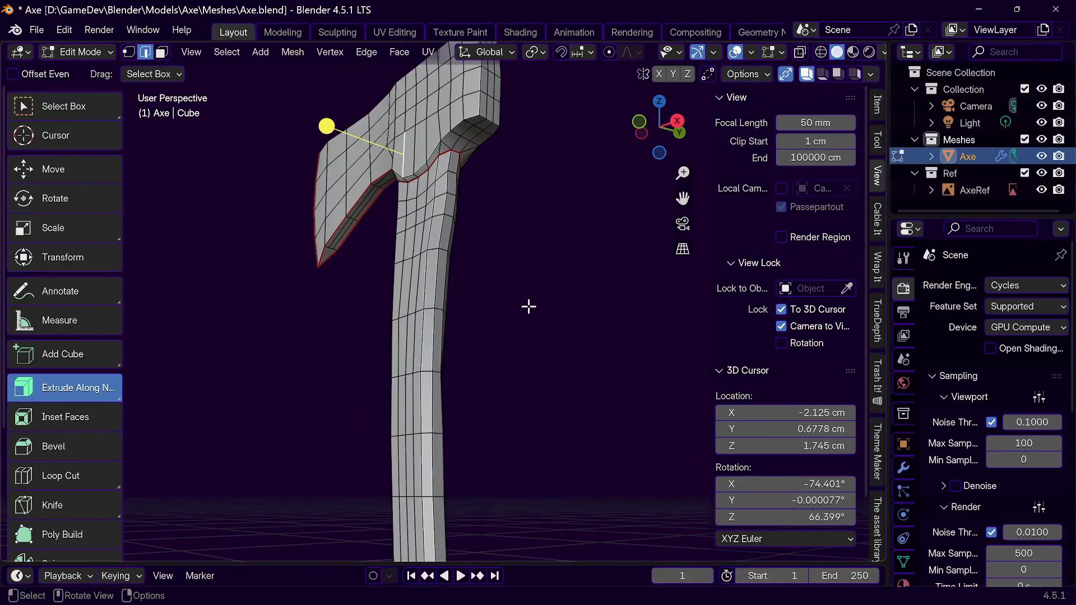
middle_click_drag(548, 133, 524, 312, "shift")
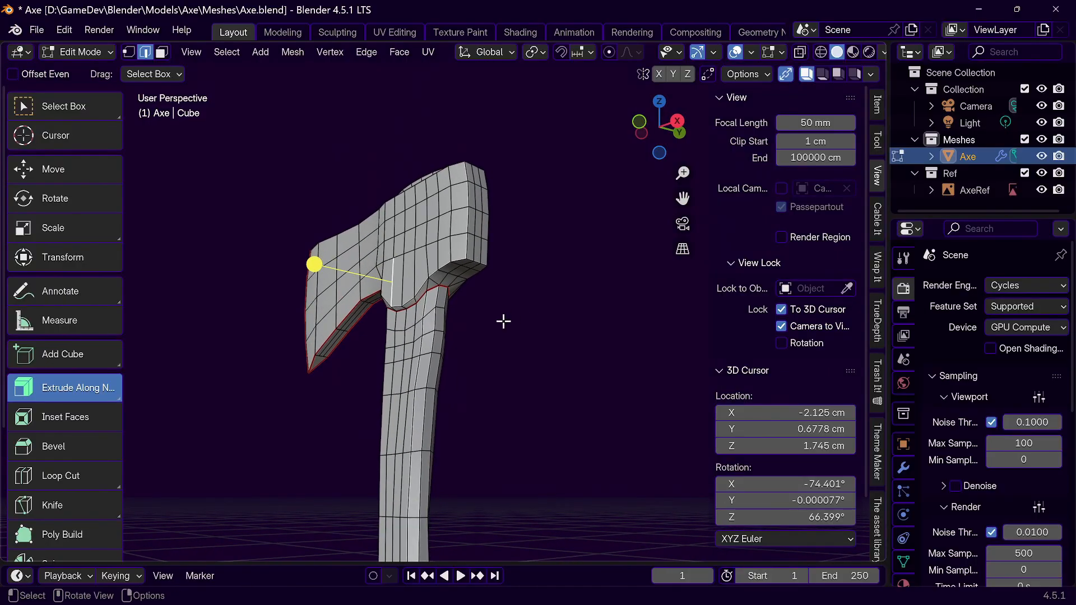
scroll(502, 321, "up", 1)
scroll(507, 315, "up", 1)
middle_click_drag(542, 193, 465, 560, "shift")
scroll(400, 311, "up", 1)
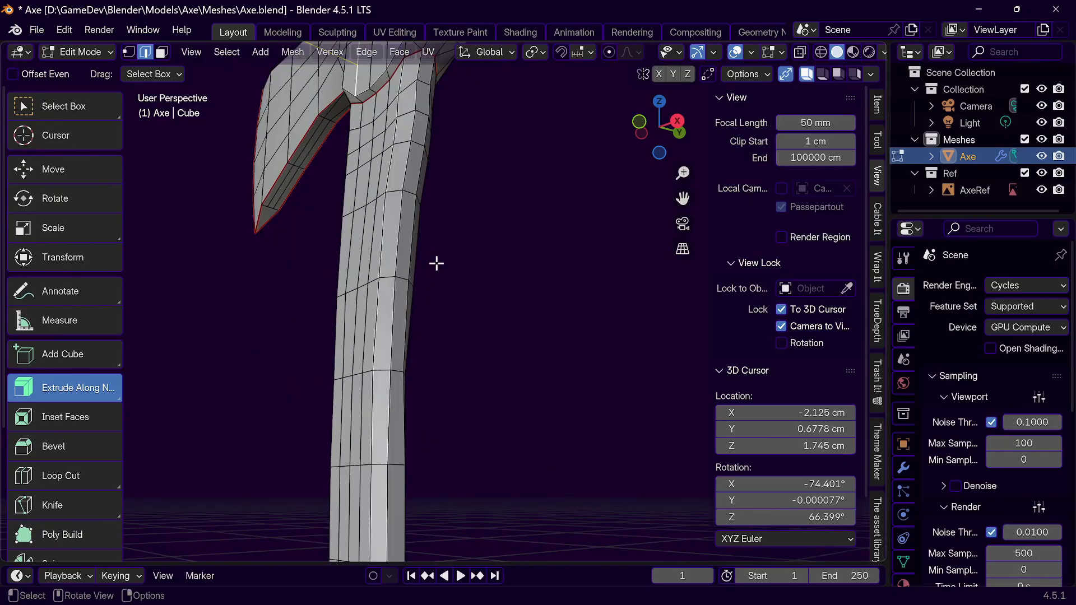
middle_click_drag(468, 197, 436, 510, "shift")
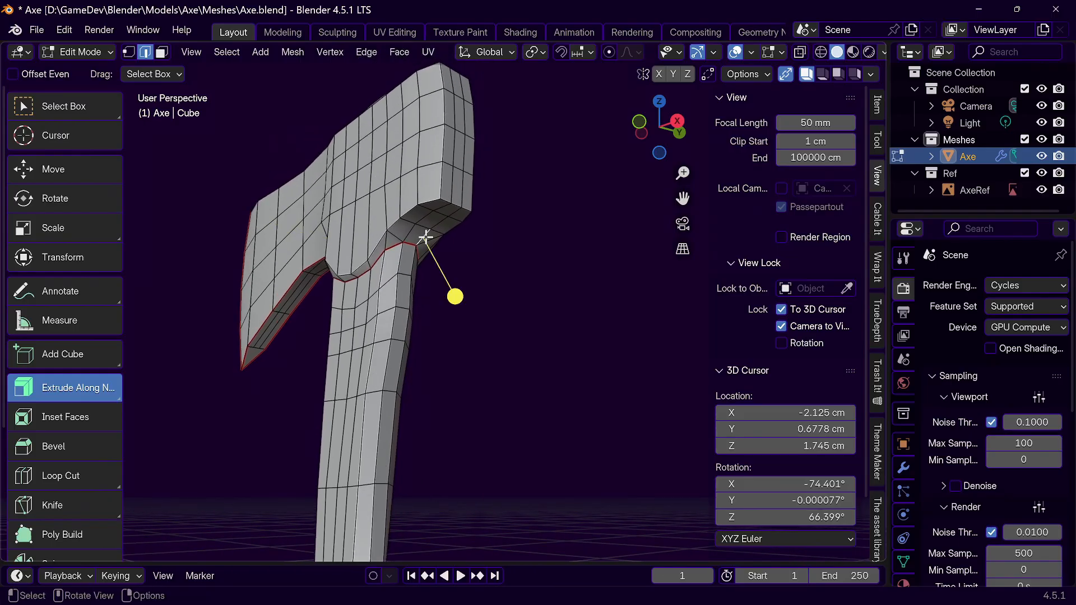
scroll(426, 238, "up", 6)
scroll(454, 201, "down", 8)
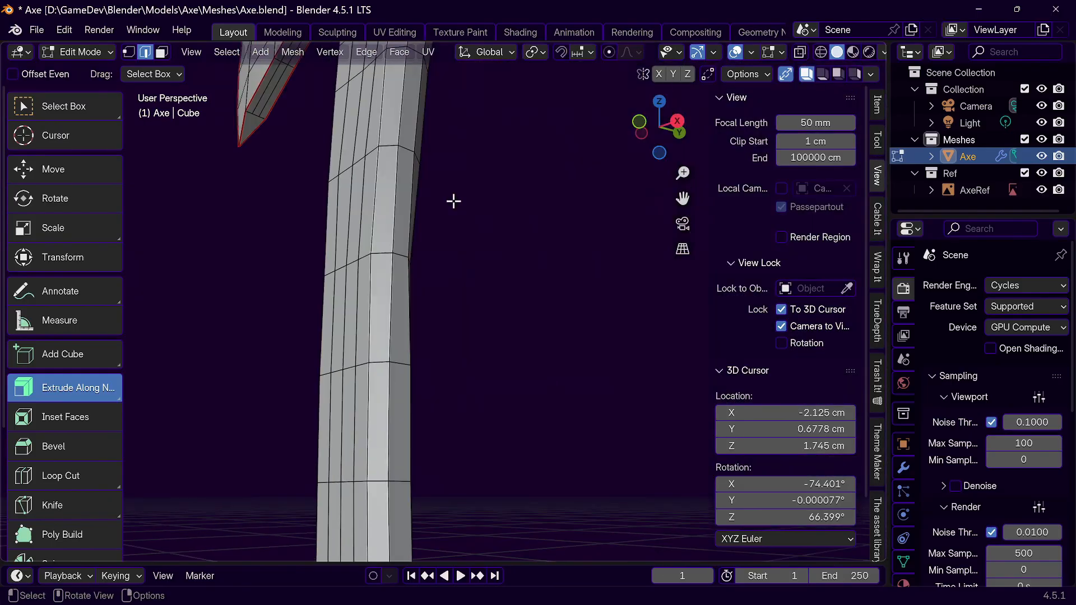
middle_click_drag(475, 240, 472, 286, "shift")
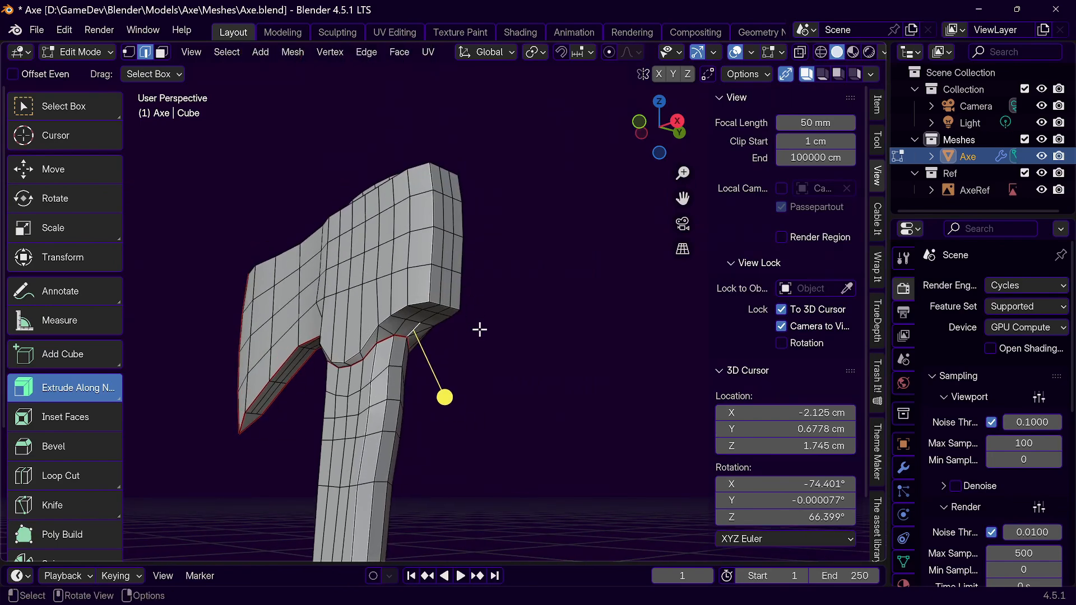
scroll(480, 329, "up", 2)
middle_click_drag(510, 248, 417, 557, "shift")
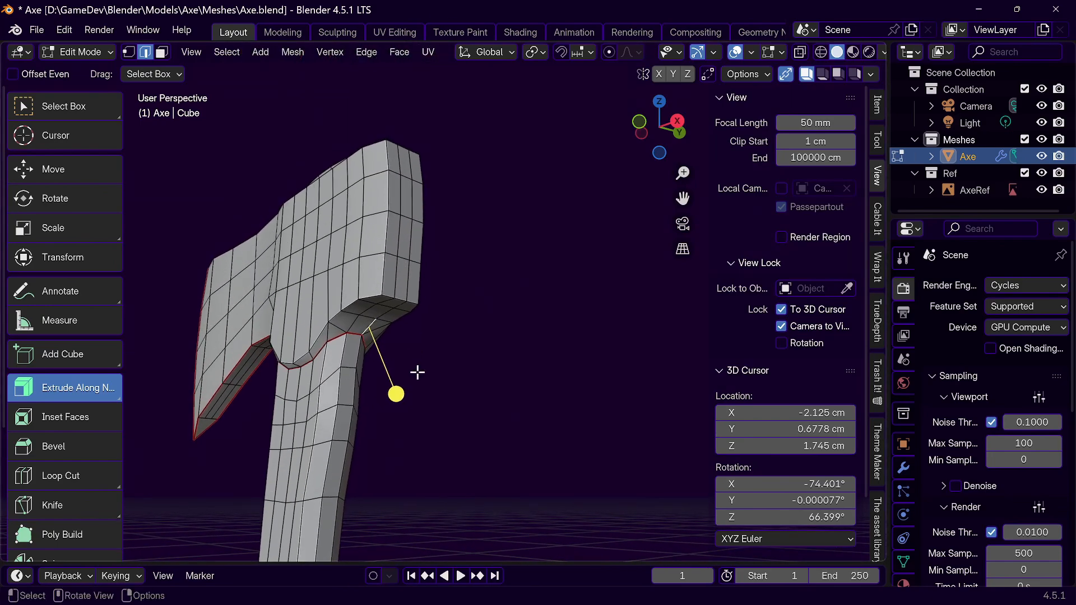
scroll(416, 373, "up", 2)
middle_click_drag(497, 172, 367, 158)
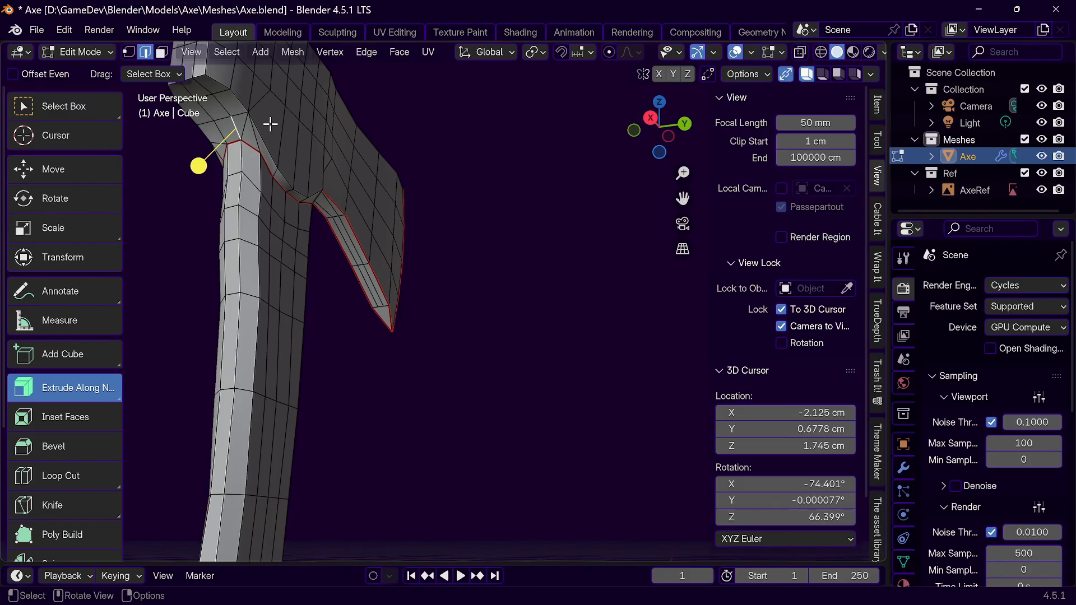
Step: Knife-cut a new edge across the head's side face down to the handle seam near the rear corner
key("k")
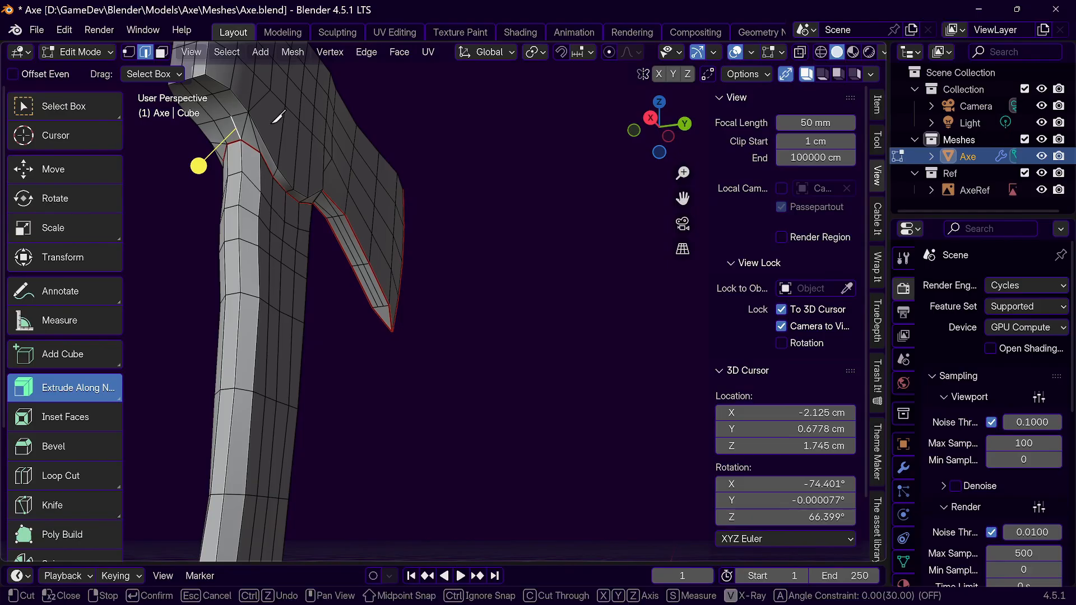
left_click(271, 90)
left_click(261, 152)
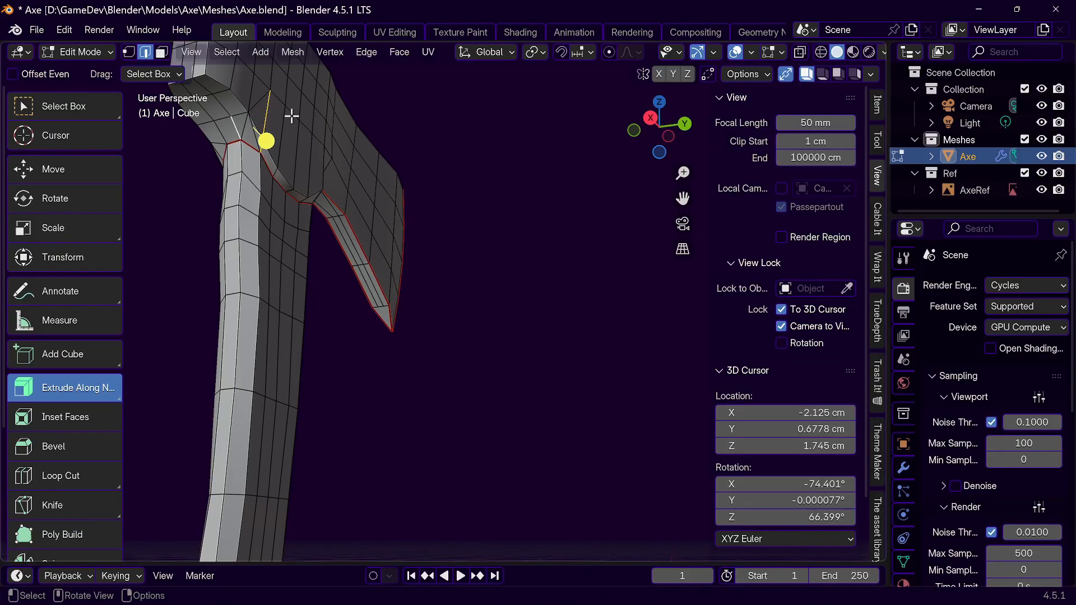
key("Return")
Step: Dissolve the selected slanted edge on the head's side just above the handle seam
scroll(289, 130, "down", 3, "shift")
scroll(310, 149, "up", 5, "shift")
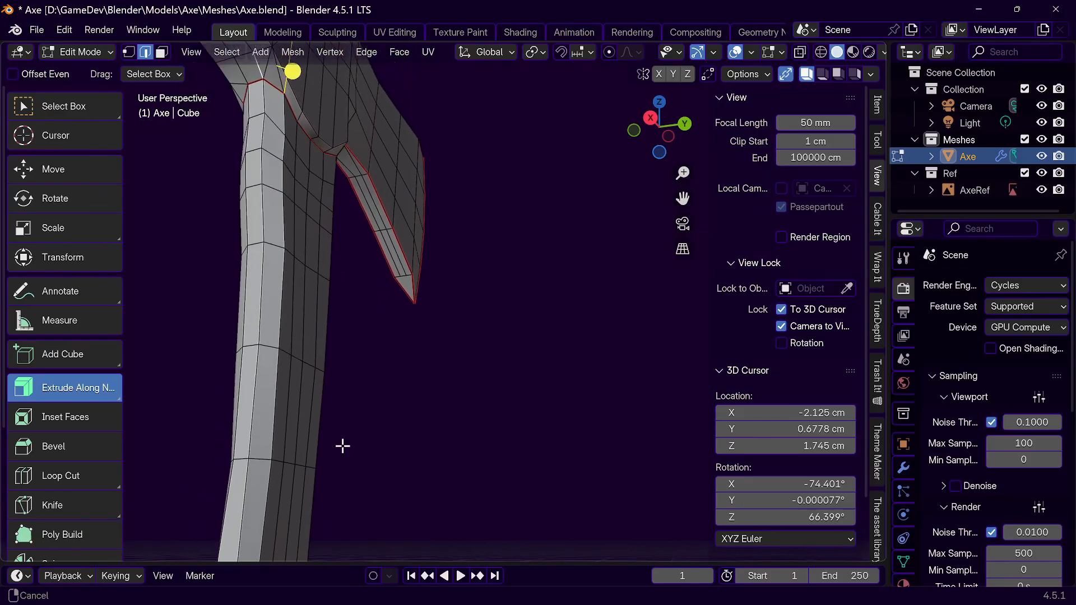
scroll(365, 302, "down", 3, "shift")
middle_click_drag(396, 216, 320, 358, "shift")
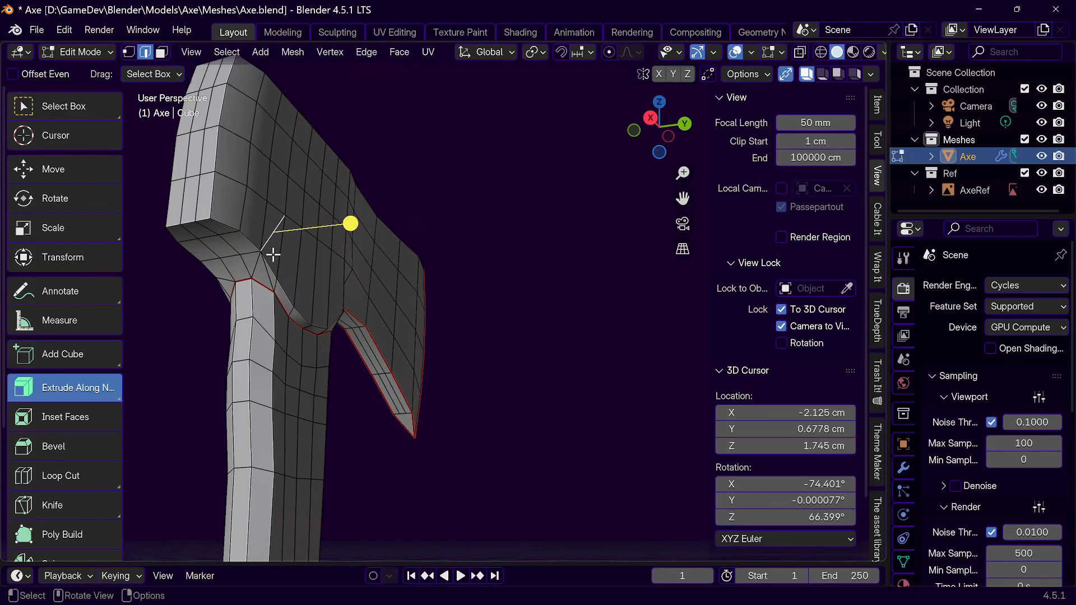
key("x")
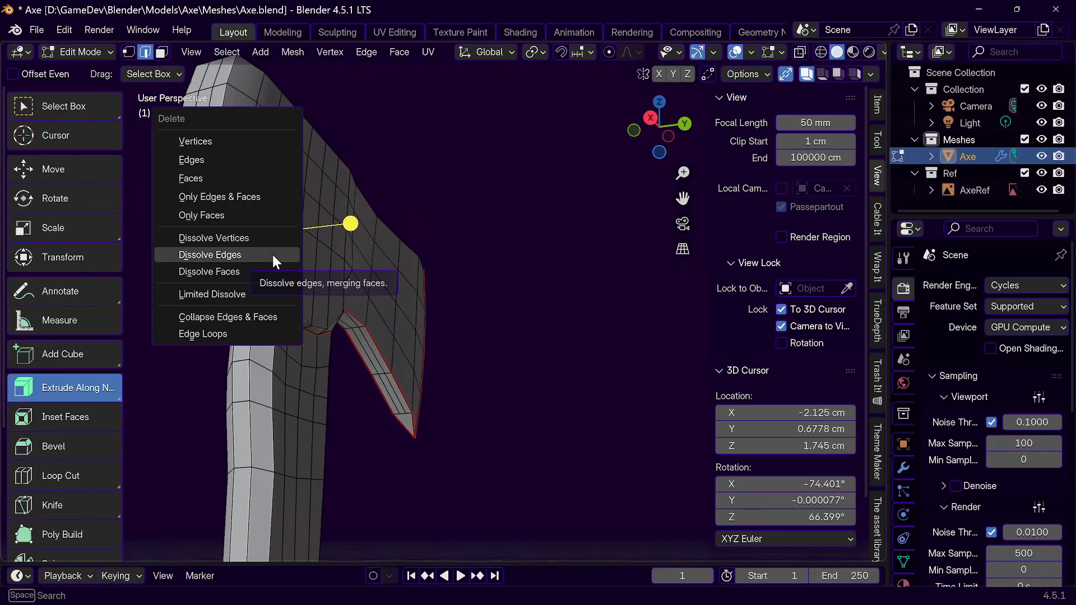
left_click(273, 254)
Step: Dissolve the short diagonal edge and the adjoining side edge at the head's rear underside, just above the handle seam
middle_click_drag(291, 242, 329, 233)
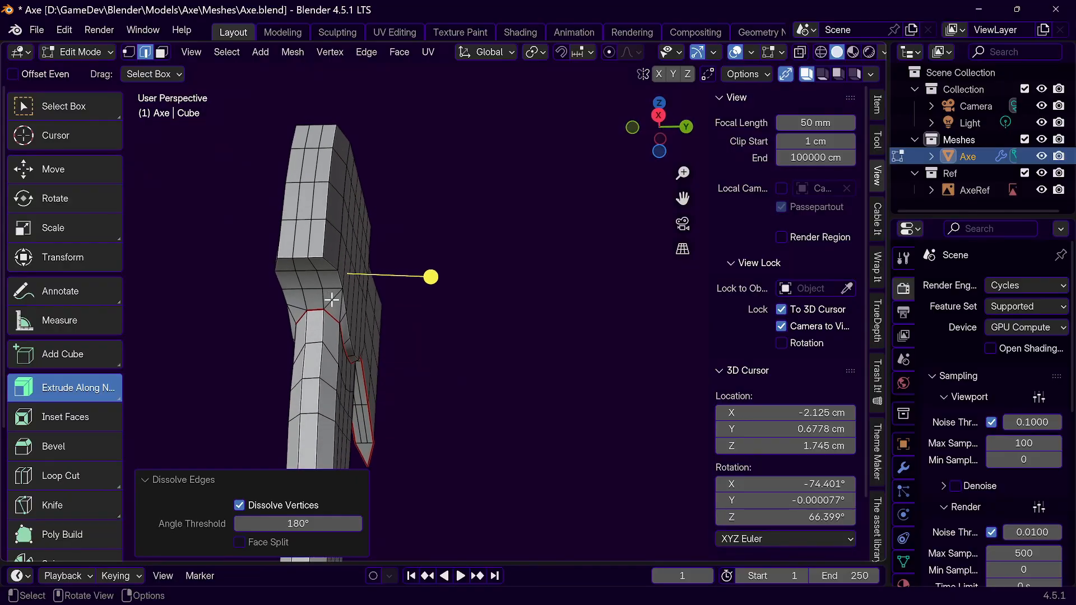
left_click(332, 300)
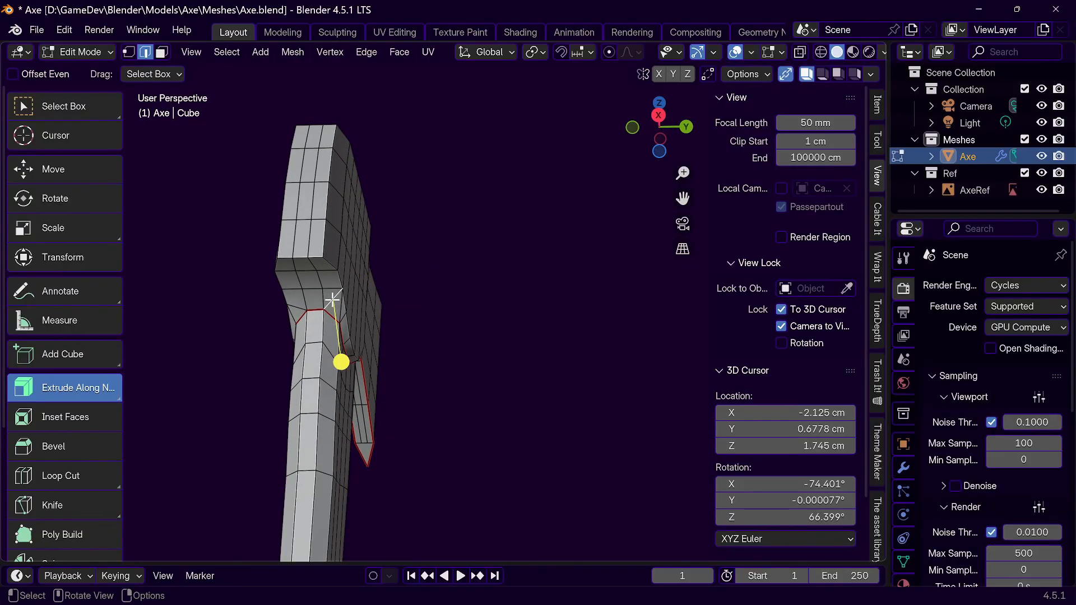
key("x")
left_click(330, 297)
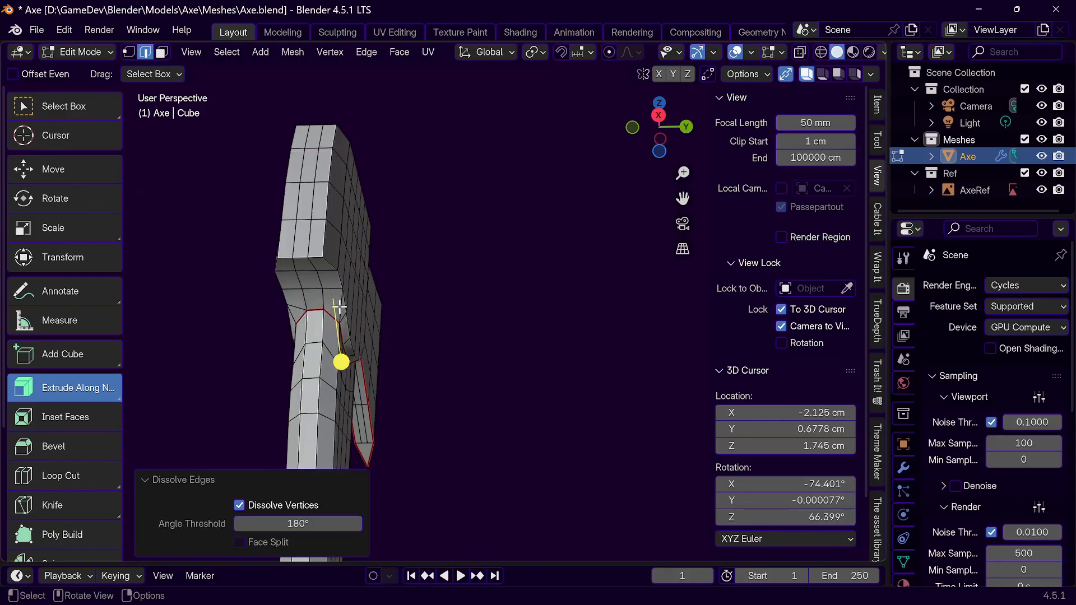
left_click(339, 316)
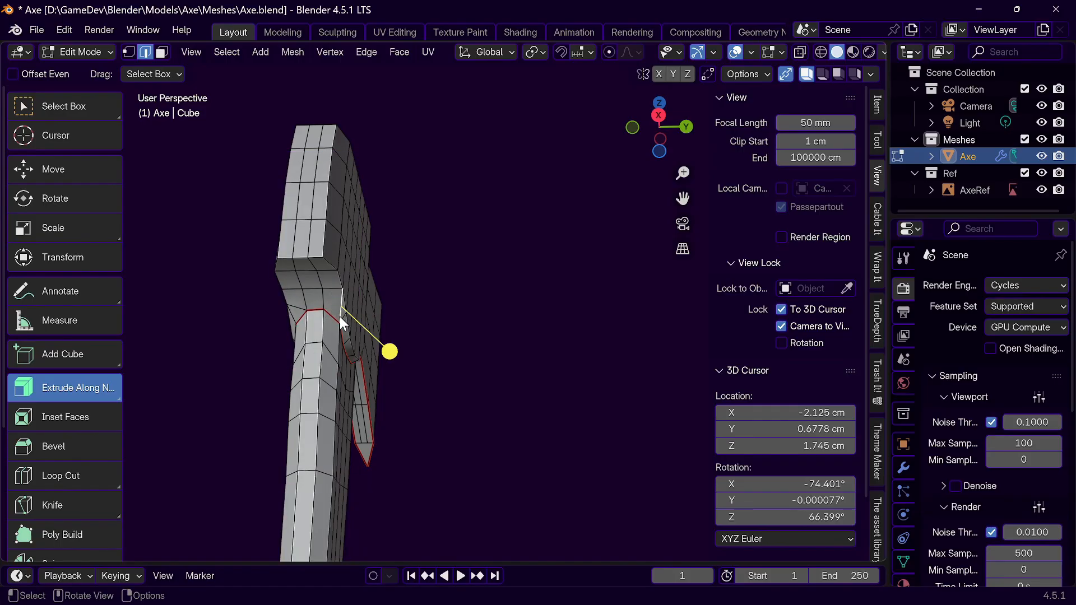
key("x")
left_click(332, 315)
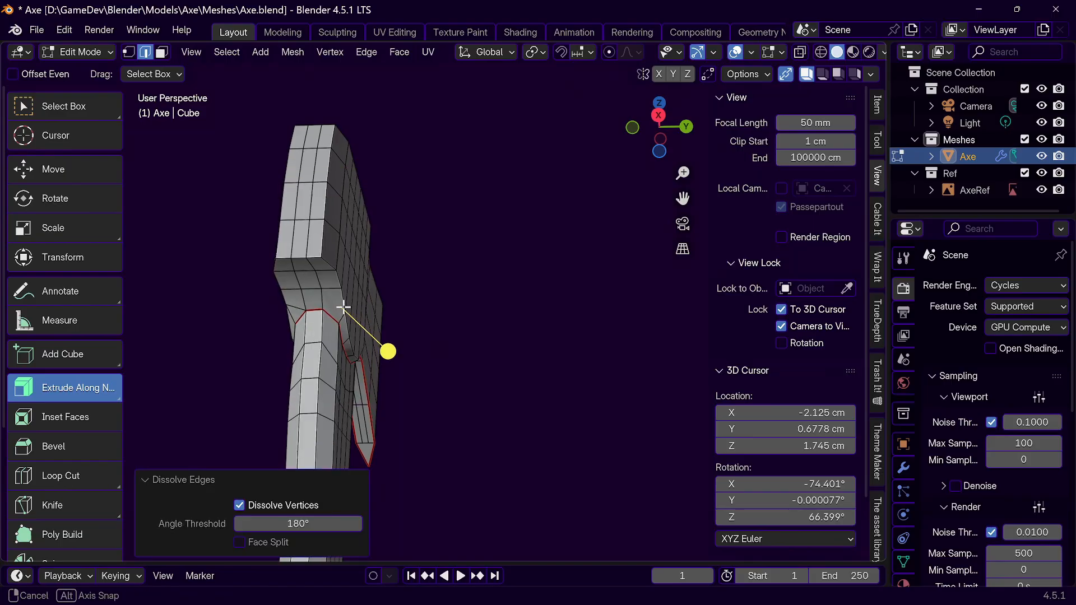
Step: Knife-cut a new edge from the handle seam's rear corner across to the border of the head's underside
mouse_move(343, 307)
middle_mouse_down()
mouse_move(298, 319)
mouse_move(338, 311)
middle_mouse_up()
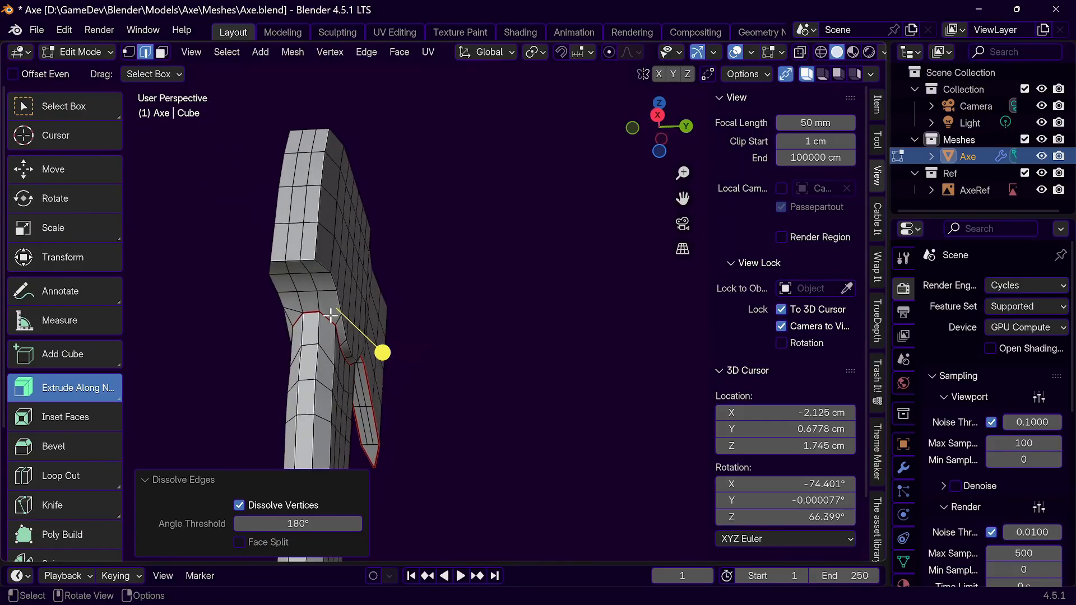
key("k")
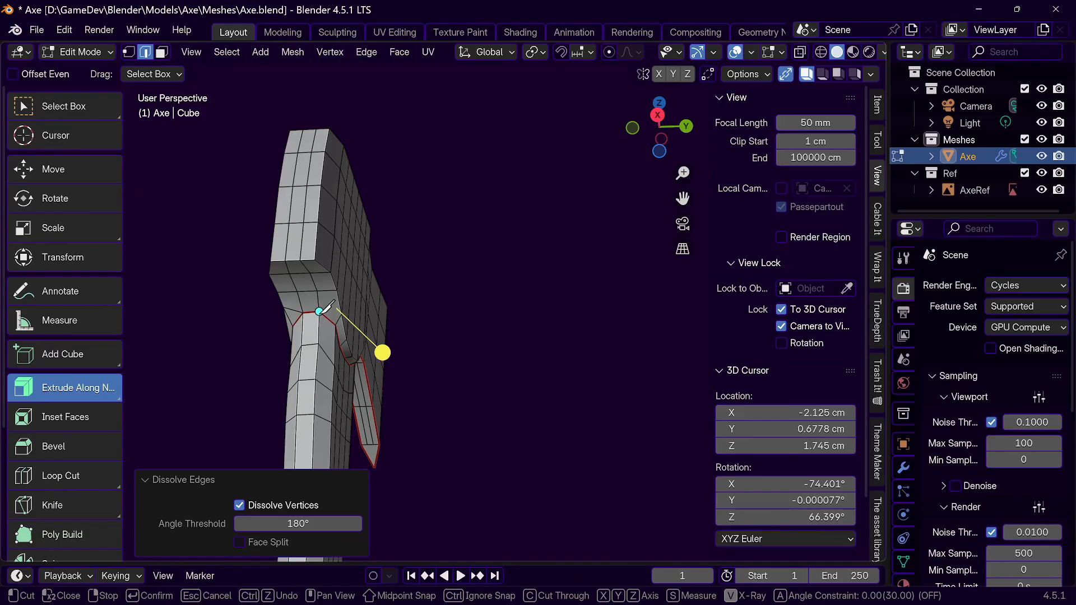
left_click(318, 311)
left_click(341, 313)
mouse_move(334, 318)
middle_mouse_down()
mouse_move(454, 313)
mouse_move(315, 314)
middle_mouse_up()
middle_click_drag(307, 351, 316, 151, "shift")
middle_click_drag(398, 203, 439, 360, "shift")
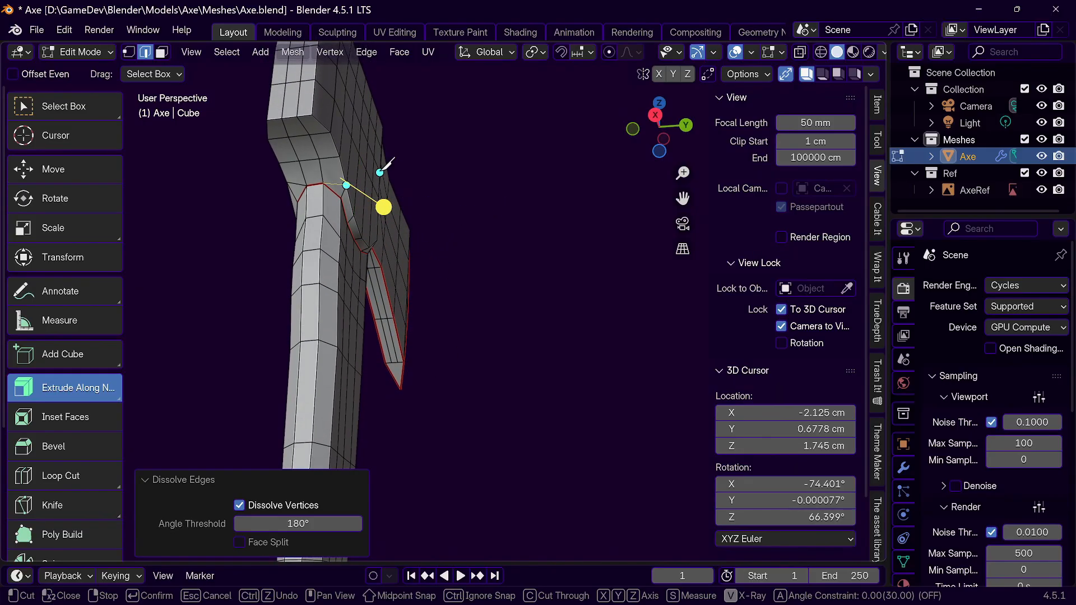
key("Return")
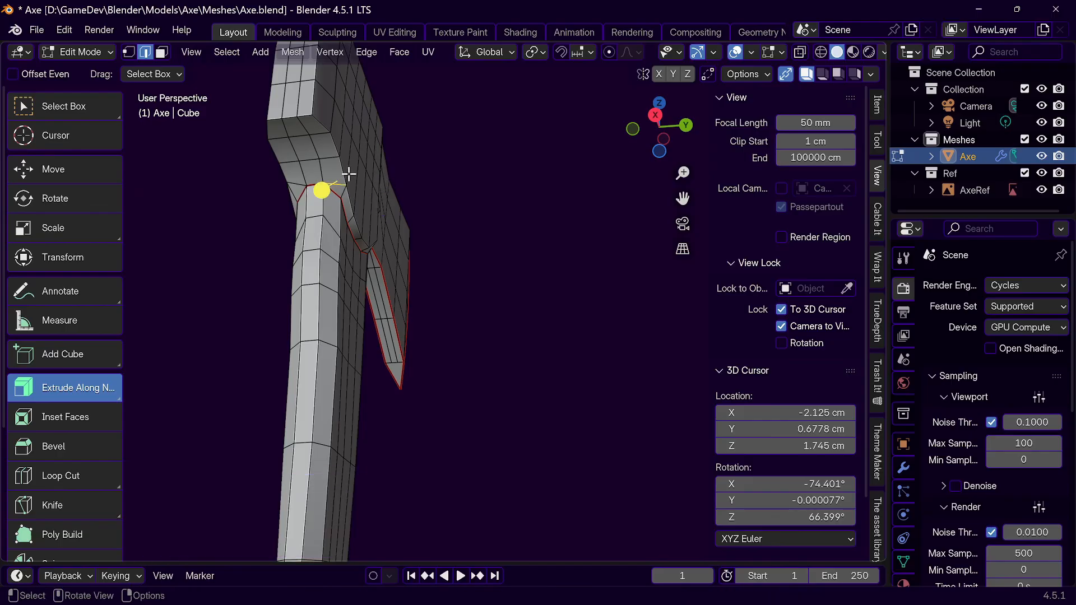
Step: Select the short edge at the handle seam's other rear corner and examine the head-to-handle junction up close
middle_click_drag(400, 159, 451, 519)
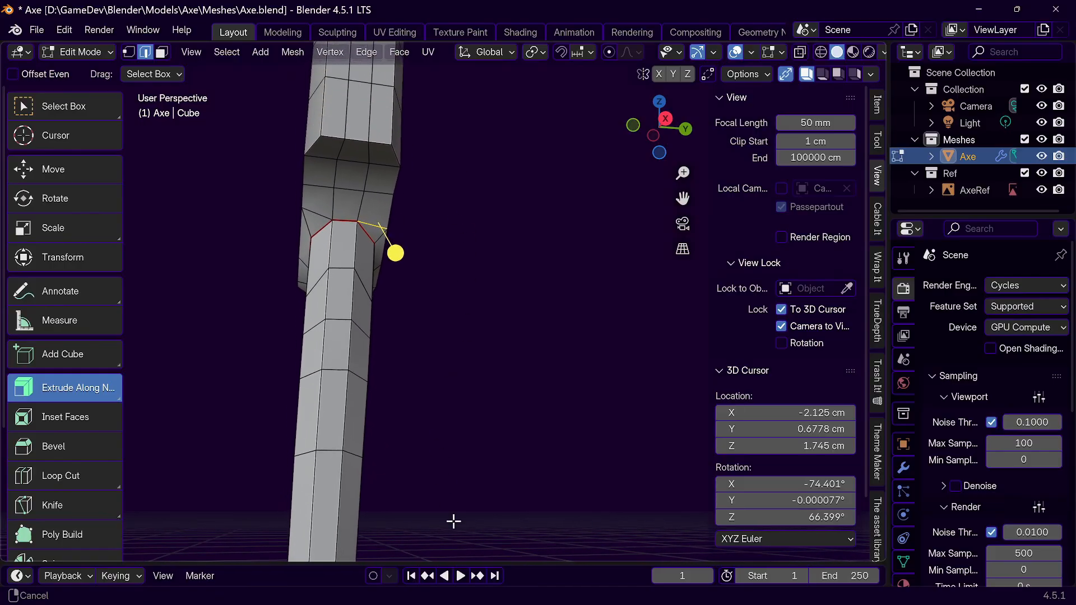
left_click(321, 216, "alt")
middle_click_drag(334, 219, 414, 220)
scroll(413, 220, "up", 10)
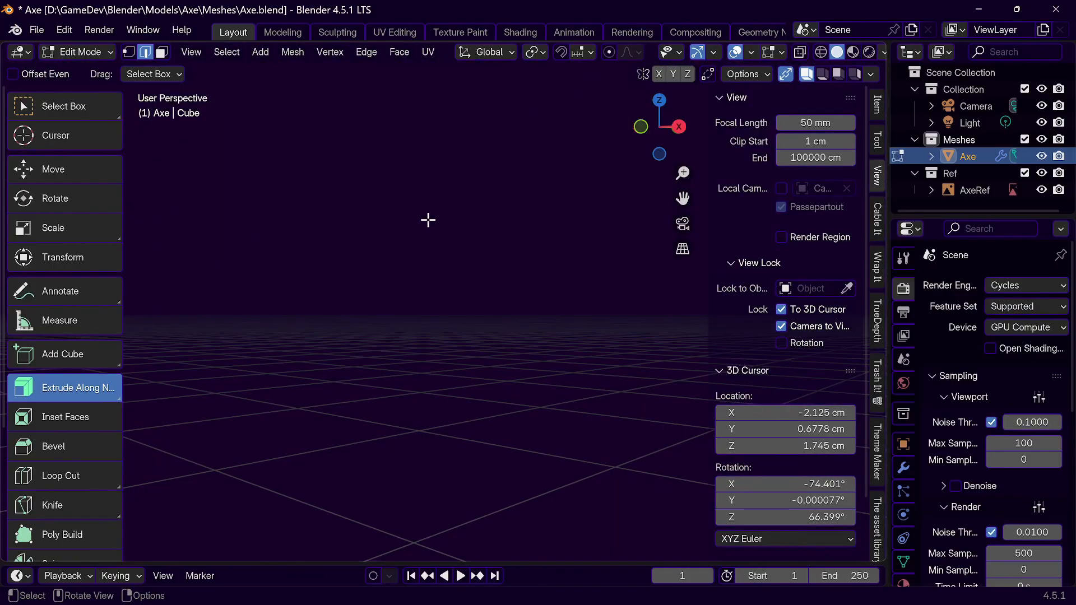
scroll(428, 220, "down", 6)
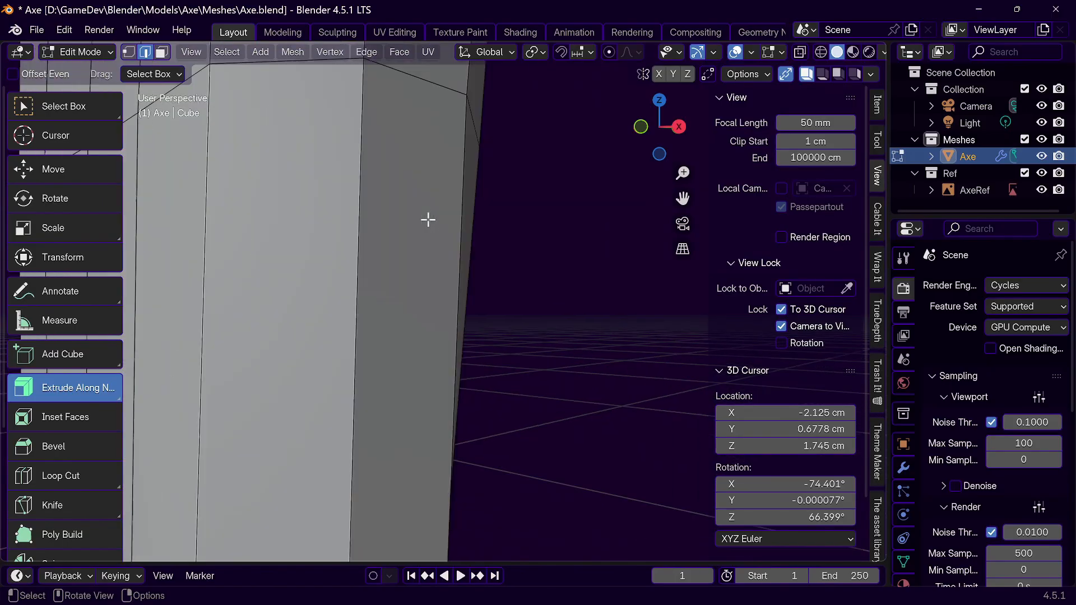
scroll(427, 220, "up", 3)
middle_click_drag(427, 244, 482, 396, "shift")
scroll(478, 376, "down", 3)
scroll(476, 367, "up", 4)
scroll(476, 367, "down", 4)
scroll(476, 367, "up", 2)
scroll(476, 367, "down", 2)
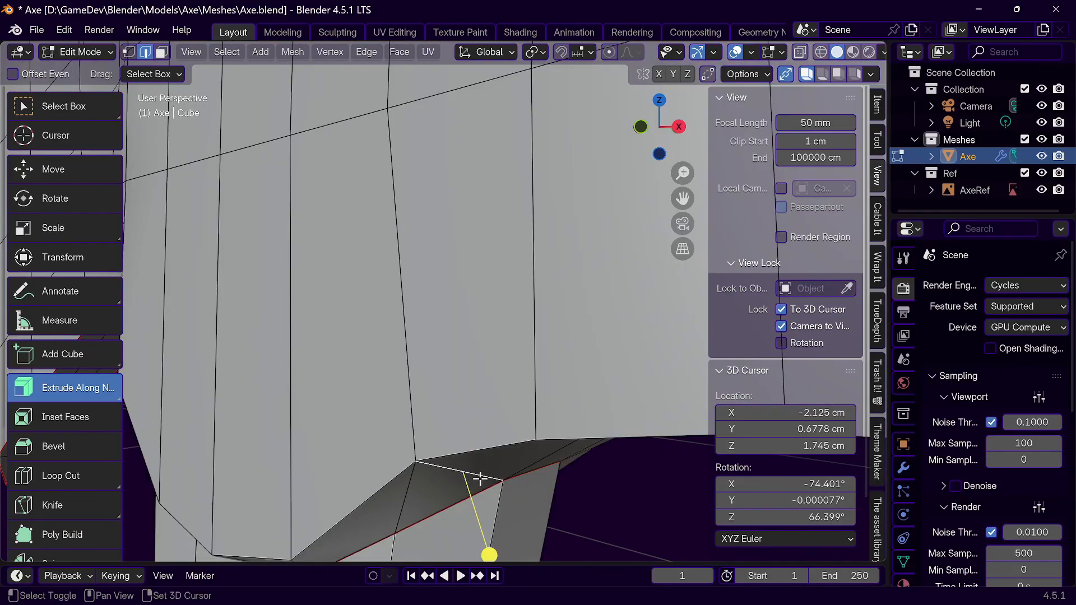
Step: Try inverting the wheel zoom direction in the navigation preferences and test zooming on the junction
left_click(65, 29)
left_click(109, 245)
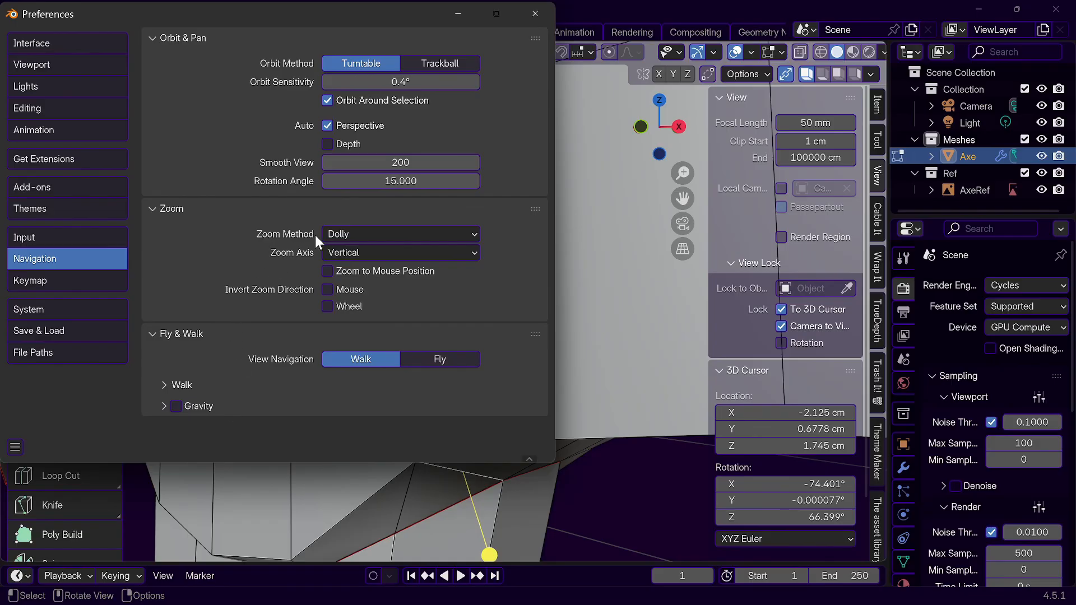
left_click(328, 271)
left_click(326, 289)
left_click(452, 9)
scroll(404, 482, "up", 4)
scroll(414, 464, "down", 6)
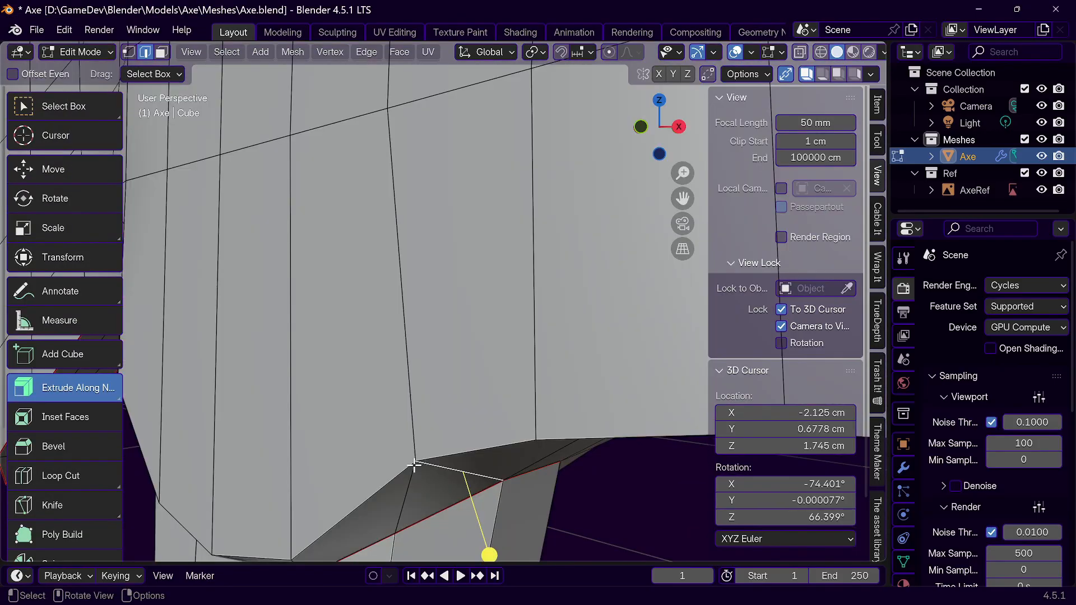
scroll(414, 464, "down", 6)
scroll(422, 450, "up", 2)
scroll(422, 451, "up", 3)
scroll(421, 451, "down", 4)
scroll(423, 448, "up", 3)
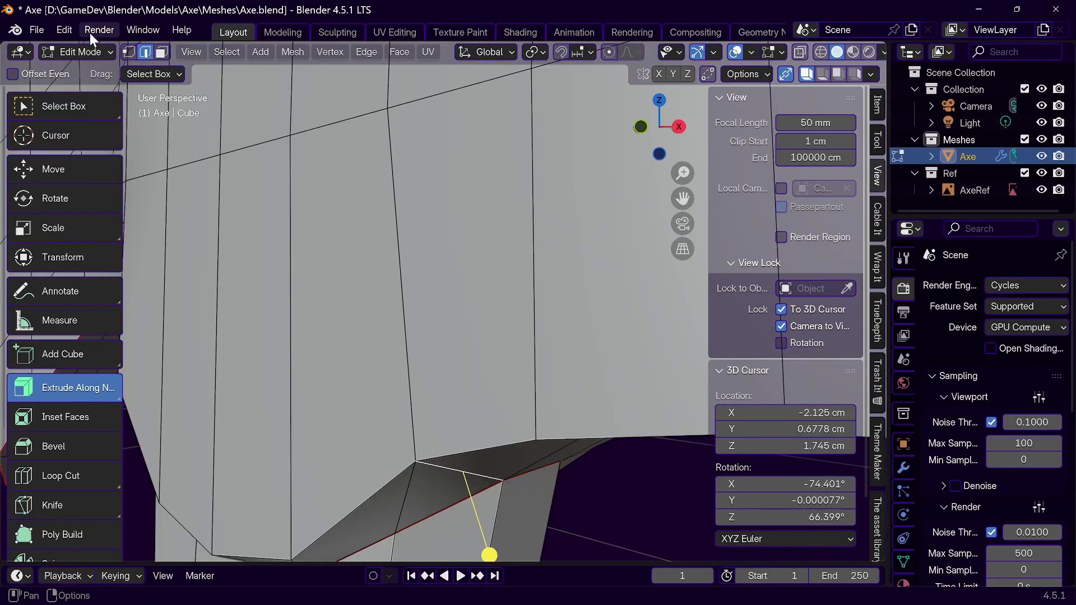
Step: Turn off wheel zoom inversion, set the Zoom Method to Scale in the navigation preferences, and test the zoom
left_click(65, 28)
left_click(119, 245)
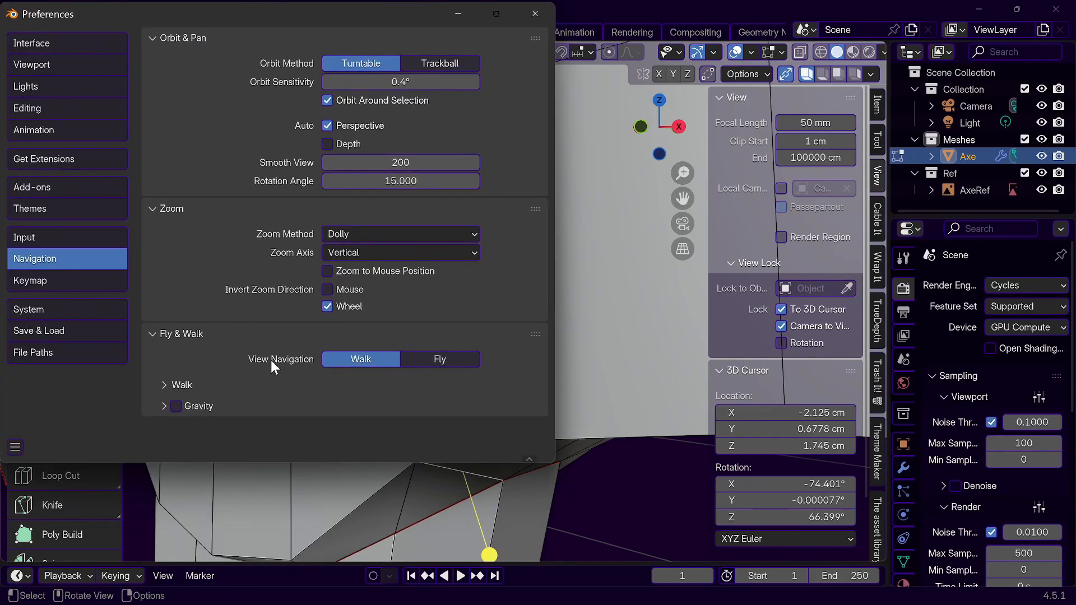
left_click(365, 253)
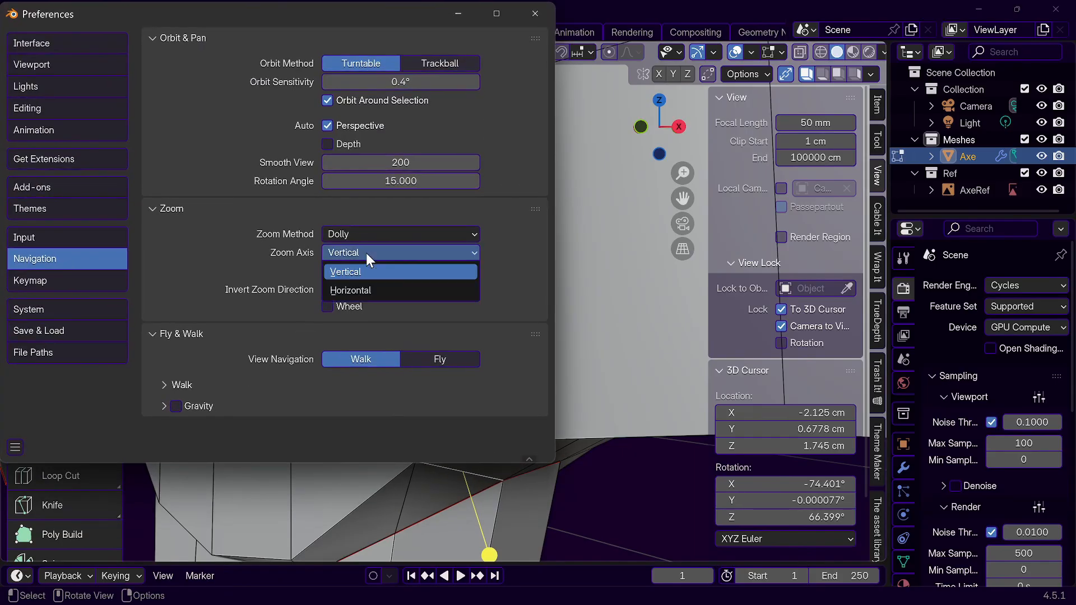
left_click(368, 233)
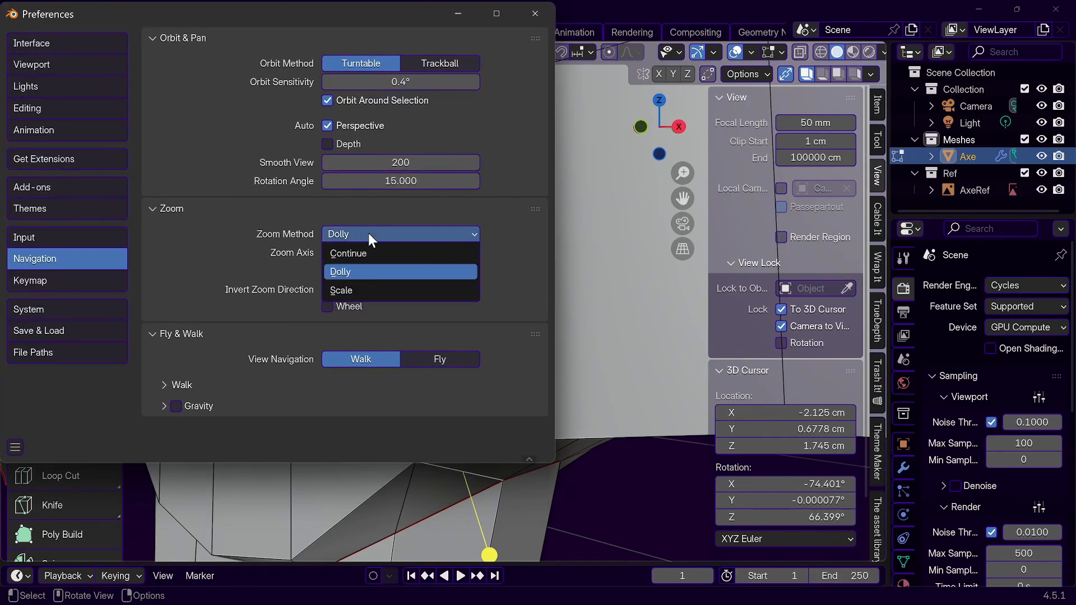
left_click(361, 289)
left_click(458, 14)
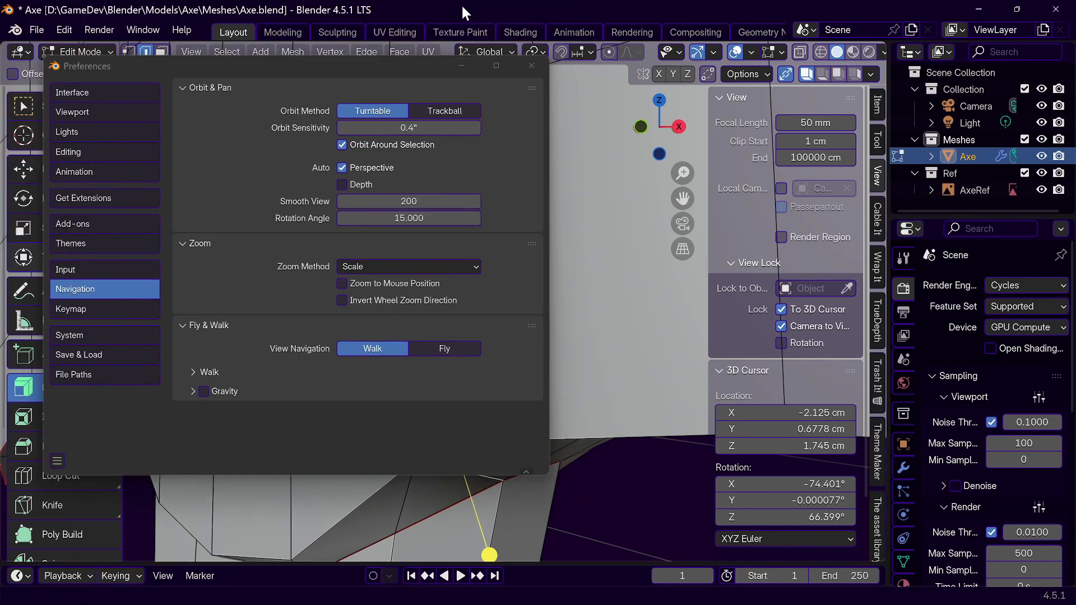
scroll(523, 434, "down", 4)
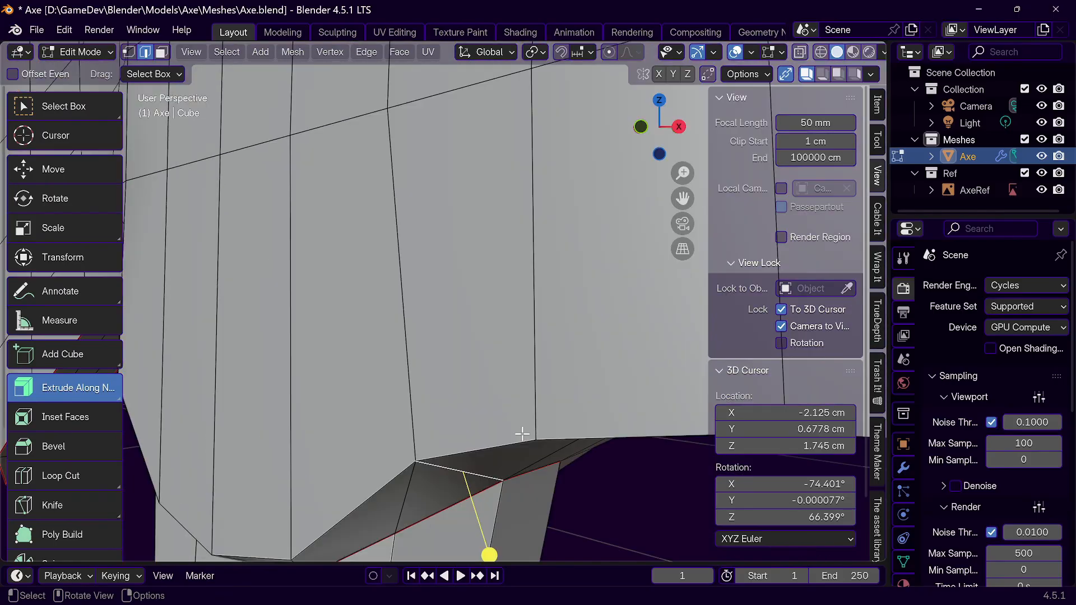
Step: Set the Zoom Method to Continue in the navigation preferences and test zooming in and out on the axe head
left_click(62, 31)
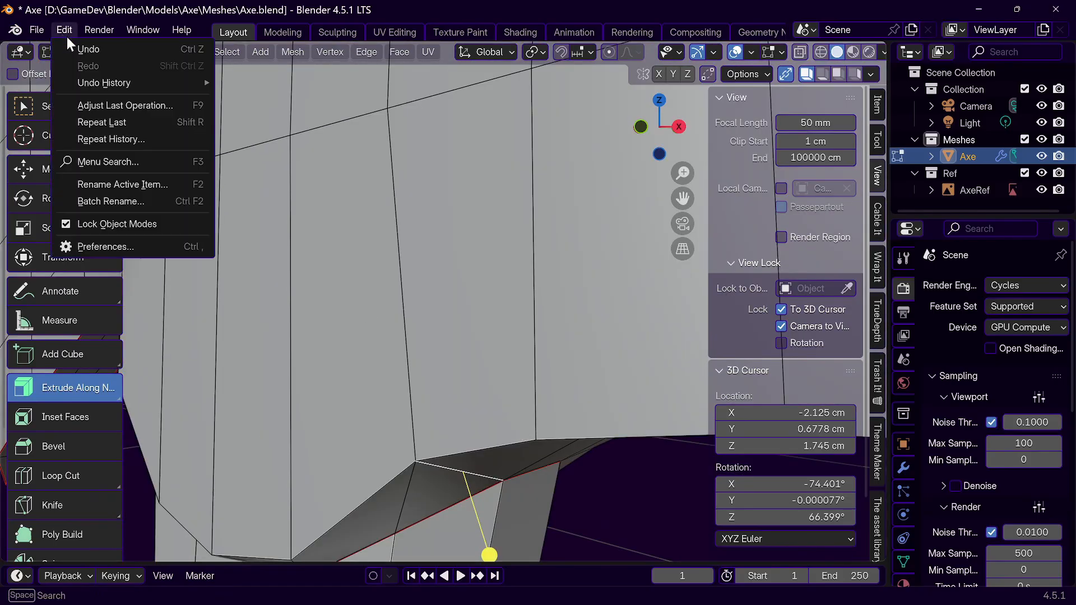
left_click(106, 247)
left_click(379, 234)
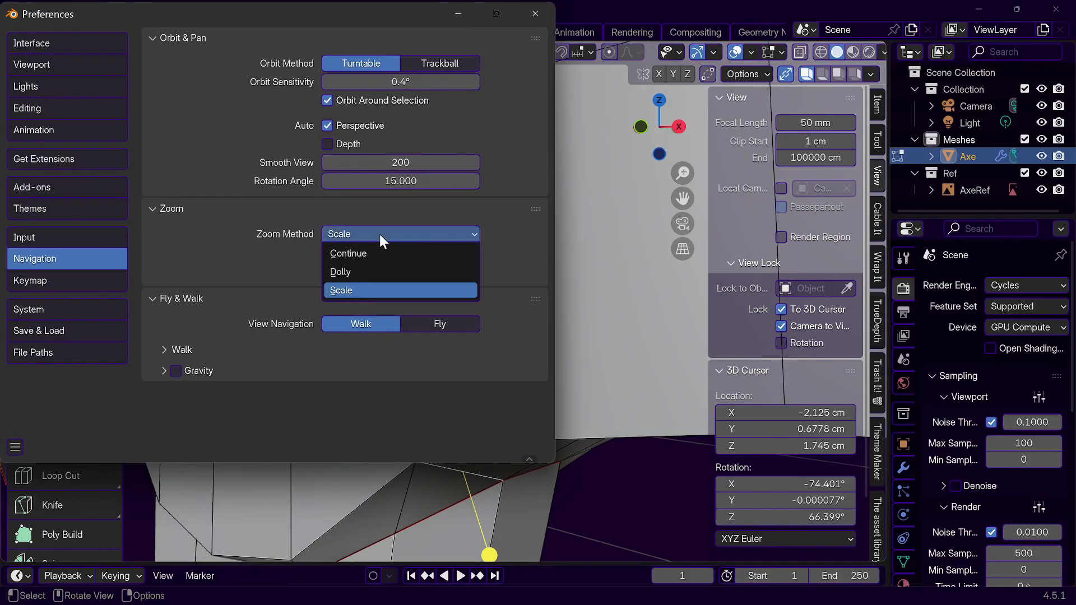
left_click(367, 256)
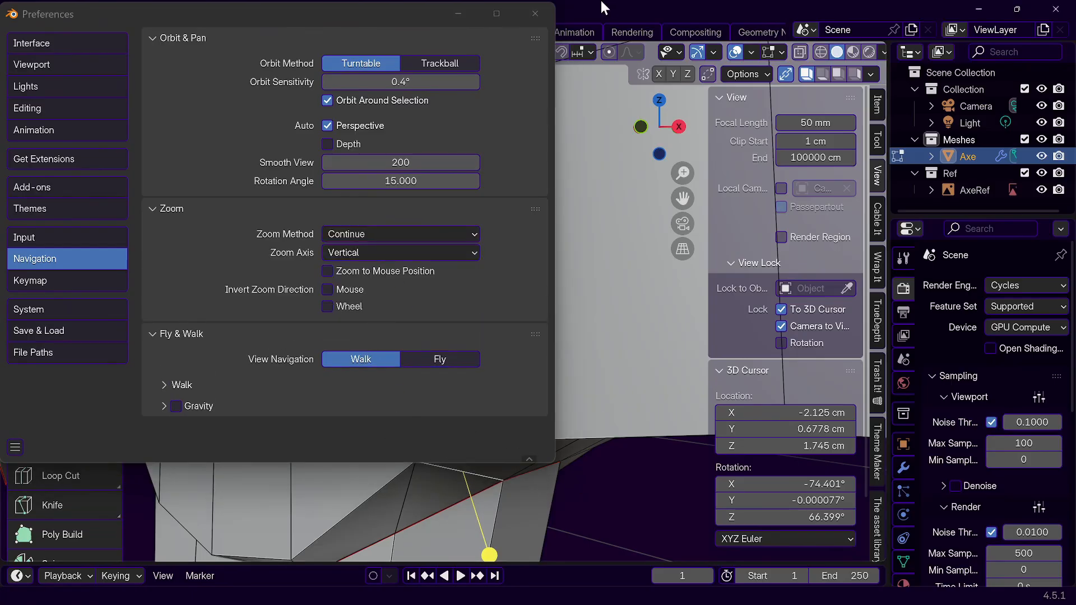
left_click(455, 18)
scroll(508, 259, "up", 2)
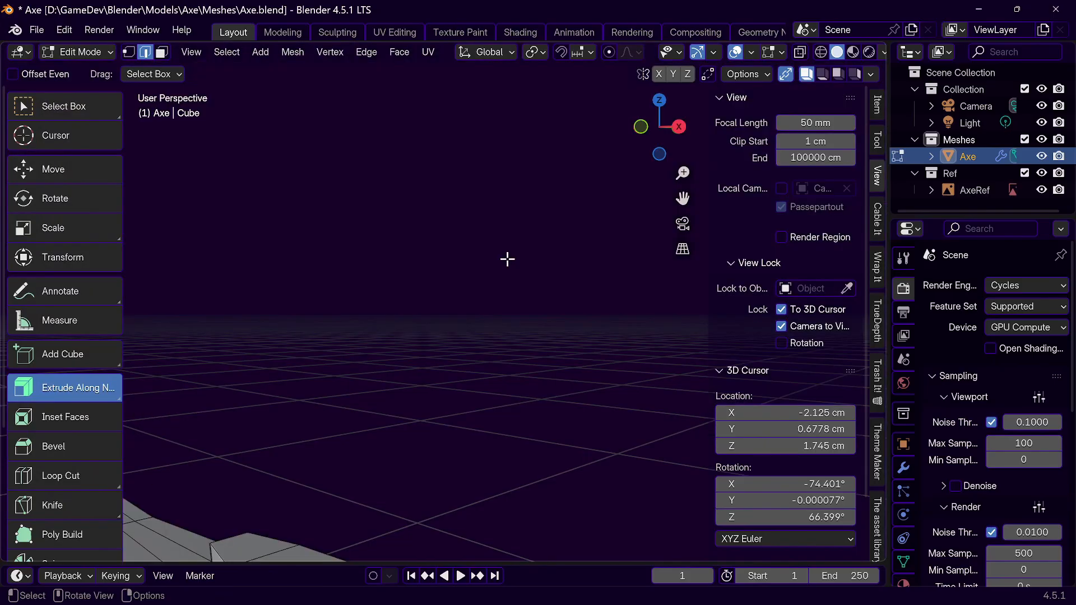
scroll(508, 259, "down", 2)
scroll(507, 259, "up", 2)
scroll(508, 259, "down", 2)
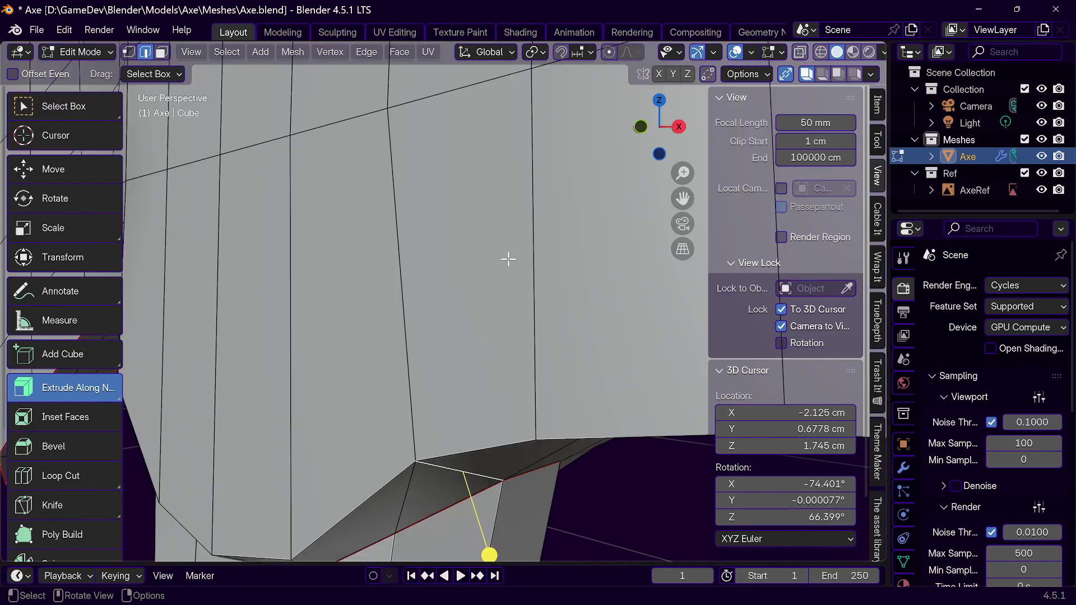
scroll(508, 258, "down", 3)
scroll(508, 259, "up", 2)
scroll(508, 259, "down", 2)
scroll(508, 259, "up", 2)
scroll(508, 259, "down", 2)
scroll(508, 259, "up", 2)
scroll(510, 455, "down", 4)
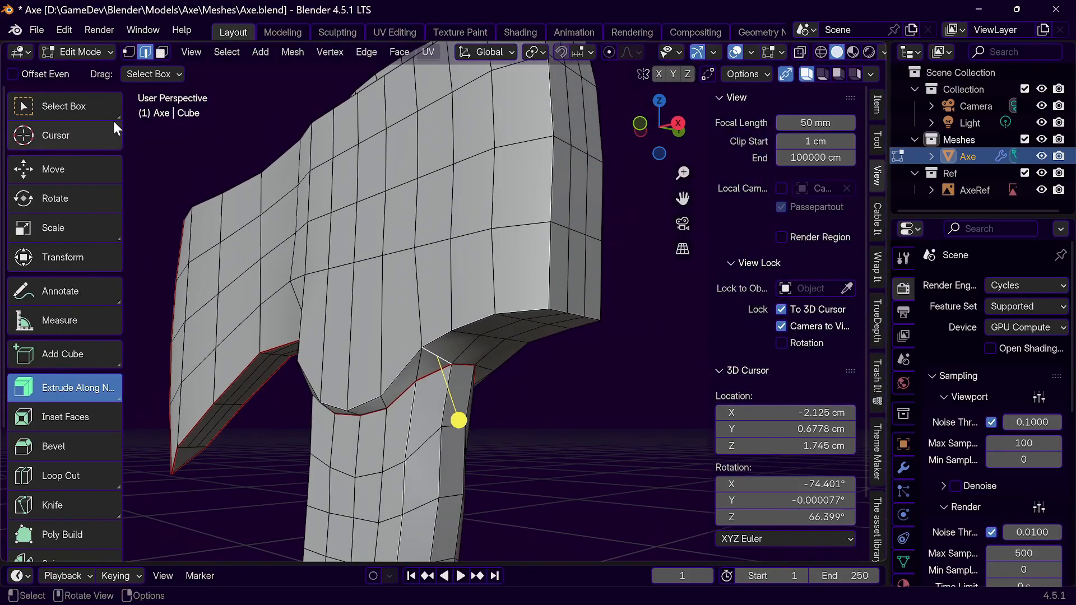
Step: Turn off Orbit Around Selection in the navigation preferences and test zooming and orbiting around the axe
left_click(65, 28)
left_click(126, 251)
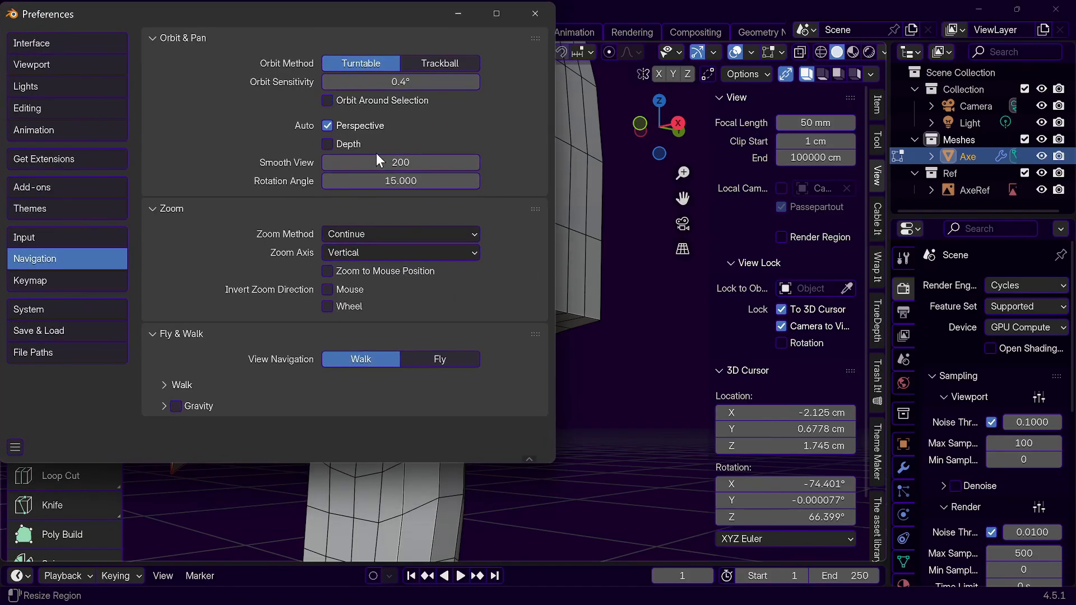
left_click(458, 14)
scroll(522, 332, "up", 4)
scroll(523, 332, "down", 4)
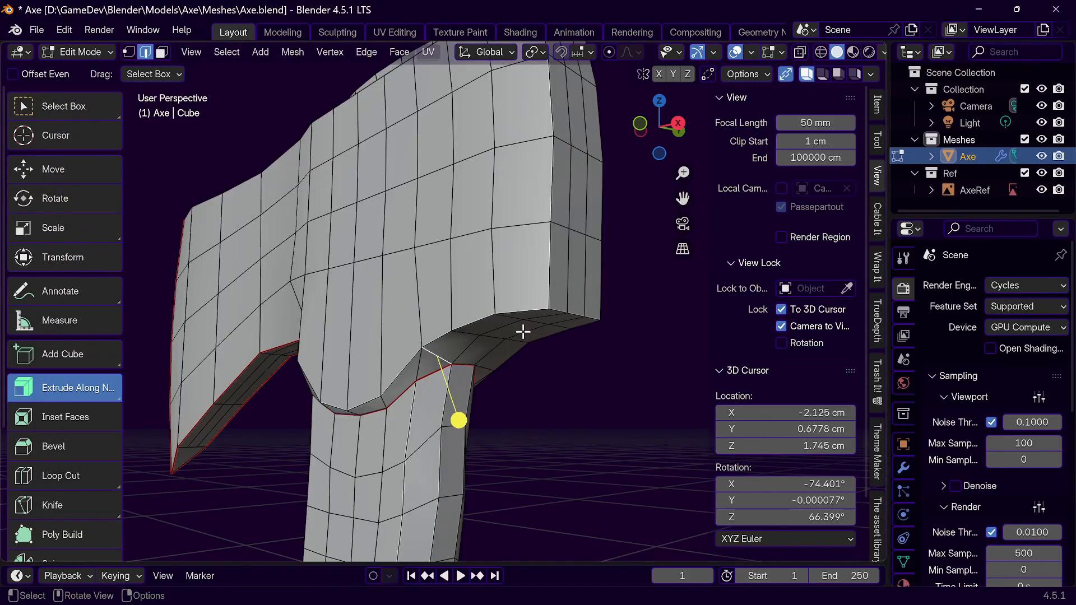
mouse_move(522, 332)
middle_mouse_down()
mouse_move(463, 271)
mouse_move(539, 337)
middle_mouse_up()
Step: Set the Zoom Axis to Horizontal in the navigation preferences and test the zoom on the axe head
left_click(66, 29)
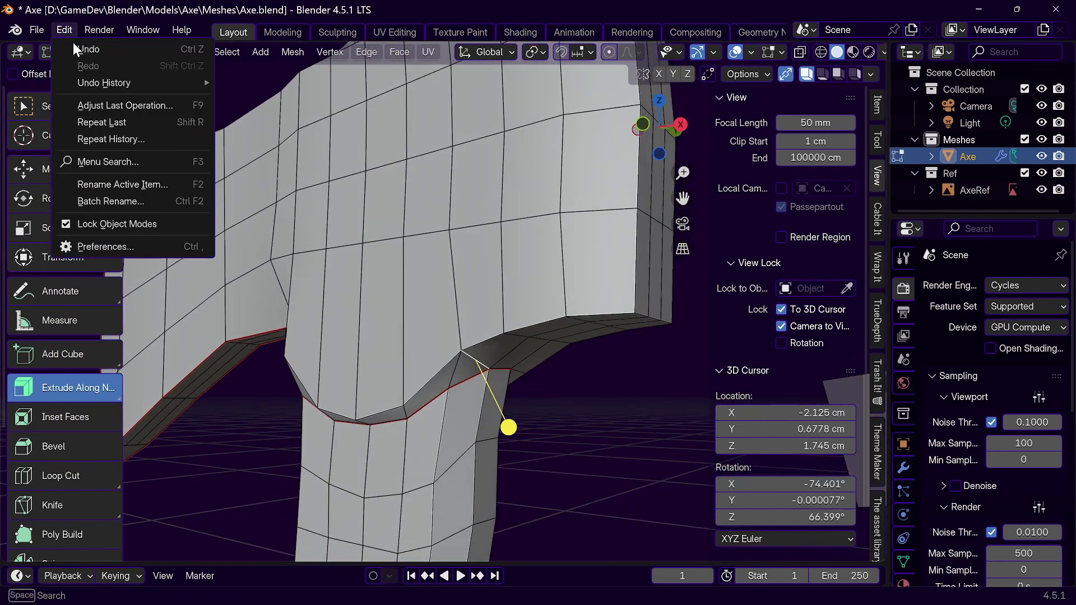
left_click(96, 244)
left_click(363, 252)
left_click(371, 289)
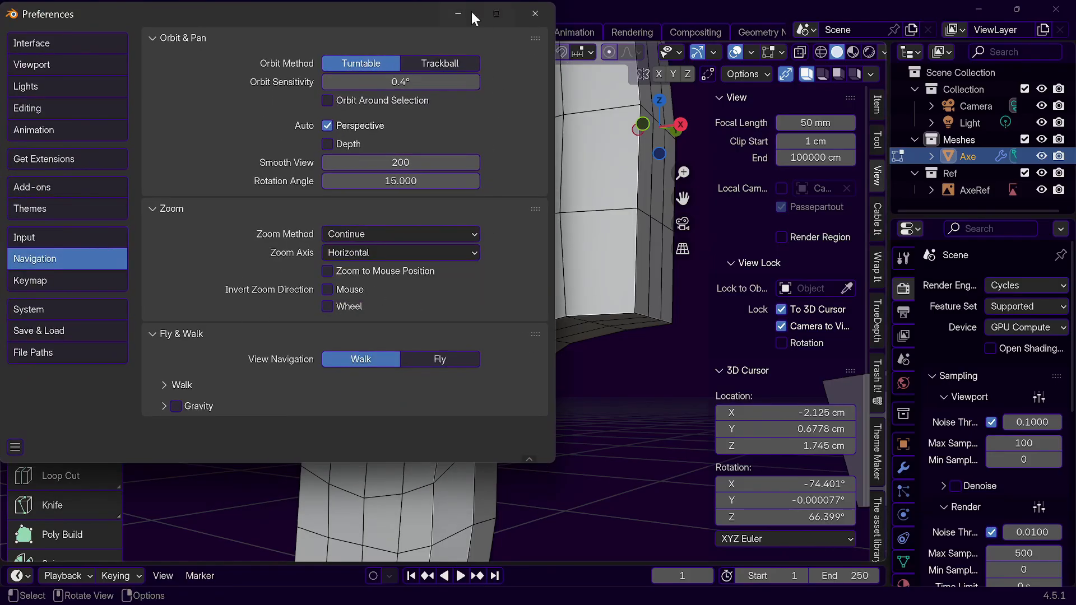
left_click(456, 7)
scroll(493, 301, "down", 1)
scroll(494, 300, "up", 2)
scroll(494, 300, "down", 5)
Step: Select the vertical edge loop on the head's side plus the edges at the handle seam's rear, and smooth them with LoopTools Relax
middle_click_drag(493, 300, 402, 330)
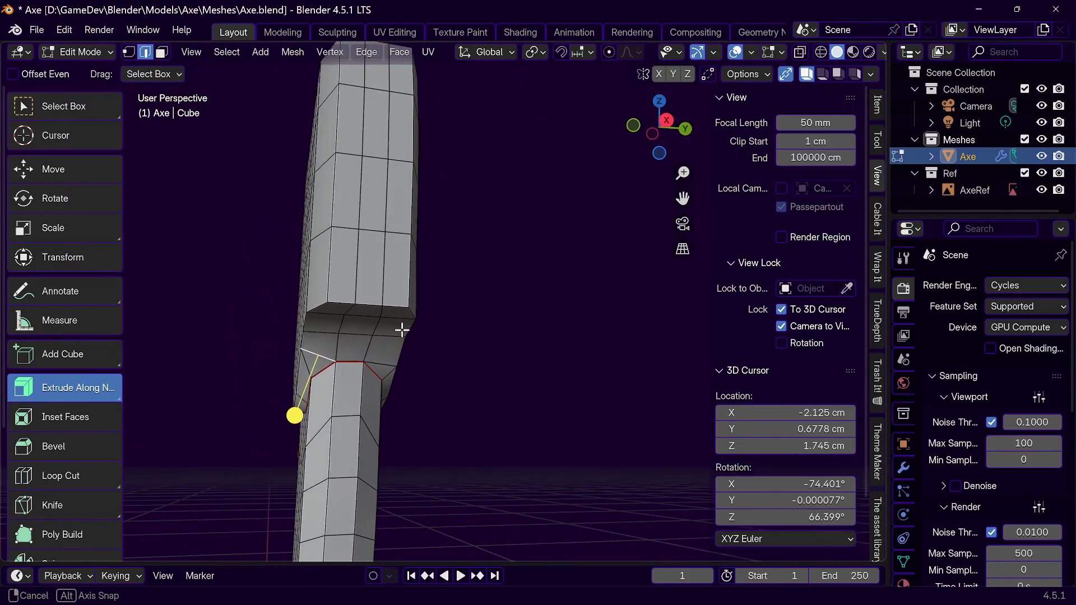
middle_click_drag(380, 377, 506, 340)
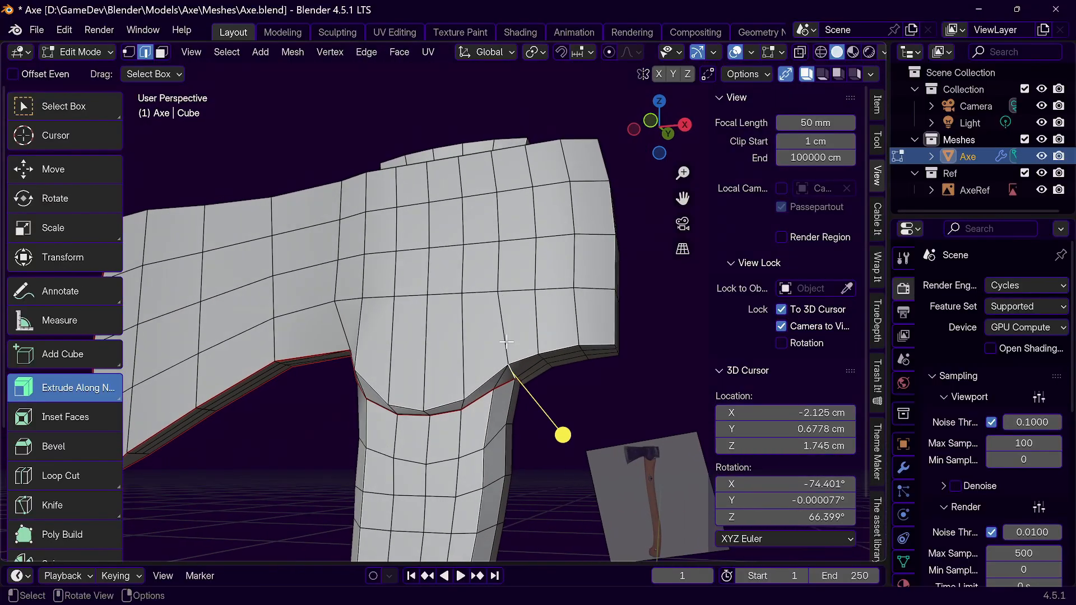
left_click(506, 342, "alt")
scroll(546, 370, "up", 2)
middle_click_drag(543, 374, 370, 354)
scroll(541, 381, "down", 3)
left_click(320, 383, "ctrl")
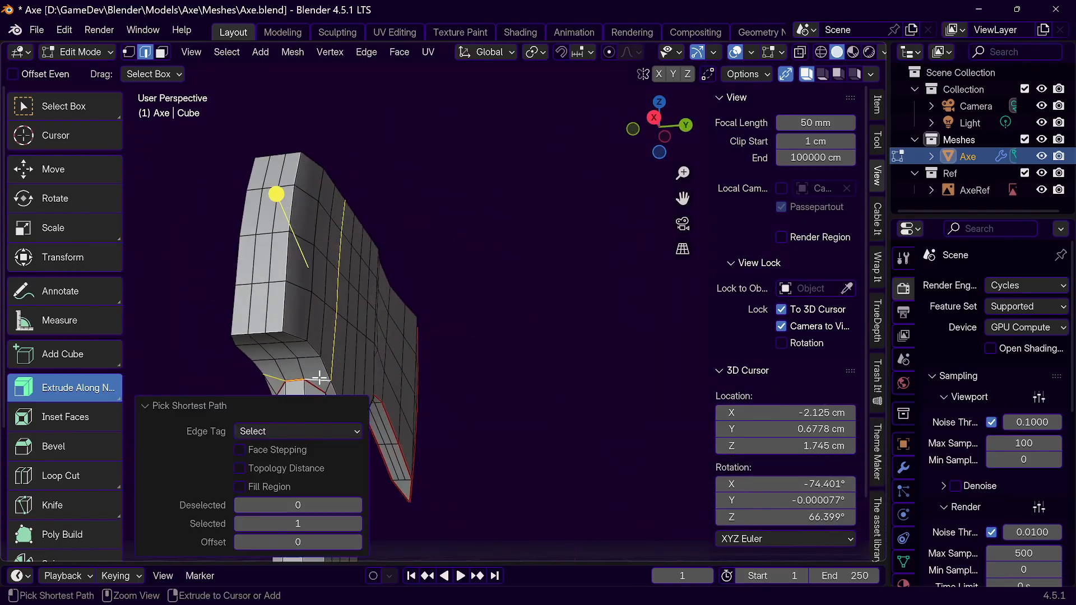
key("ctrl+e")
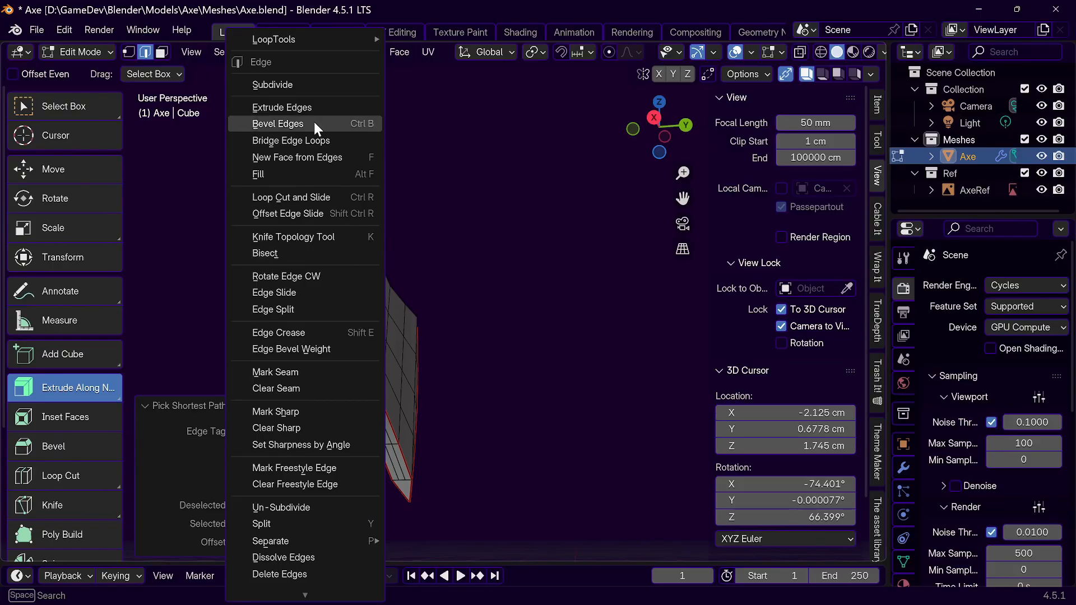
mouse_move(324, 37)
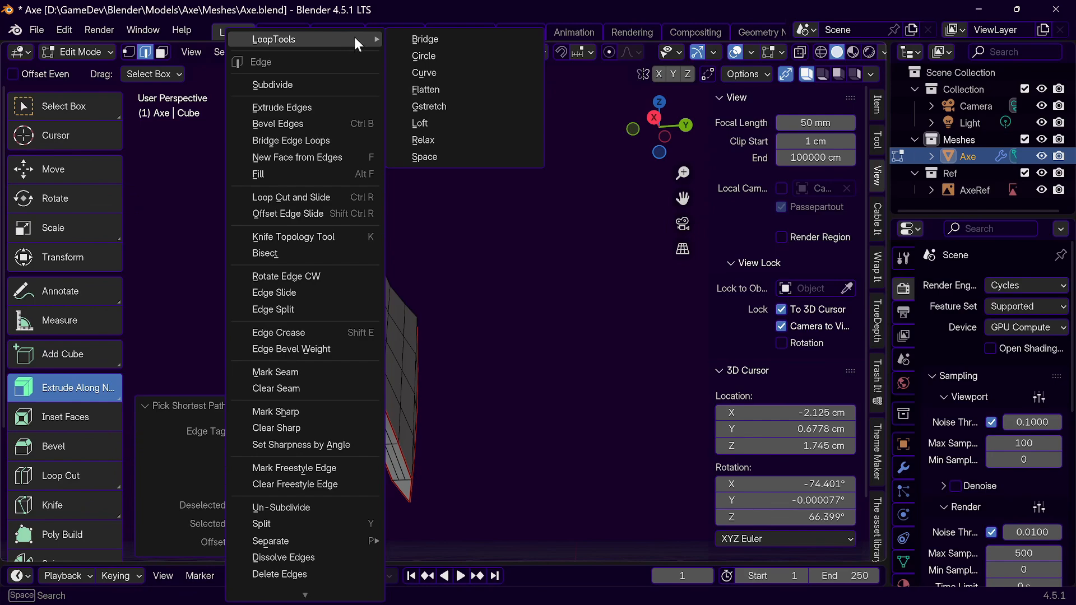
left_click(439, 138)
Step: Examine the edges on the head's side and the underside just above the handle seam up close
middle_click_drag(357, 342, 507, 284)
scroll(487, 315, "up", 4)
scroll(507, 284, "up", 4)
scroll(507, 285, "down", 2)
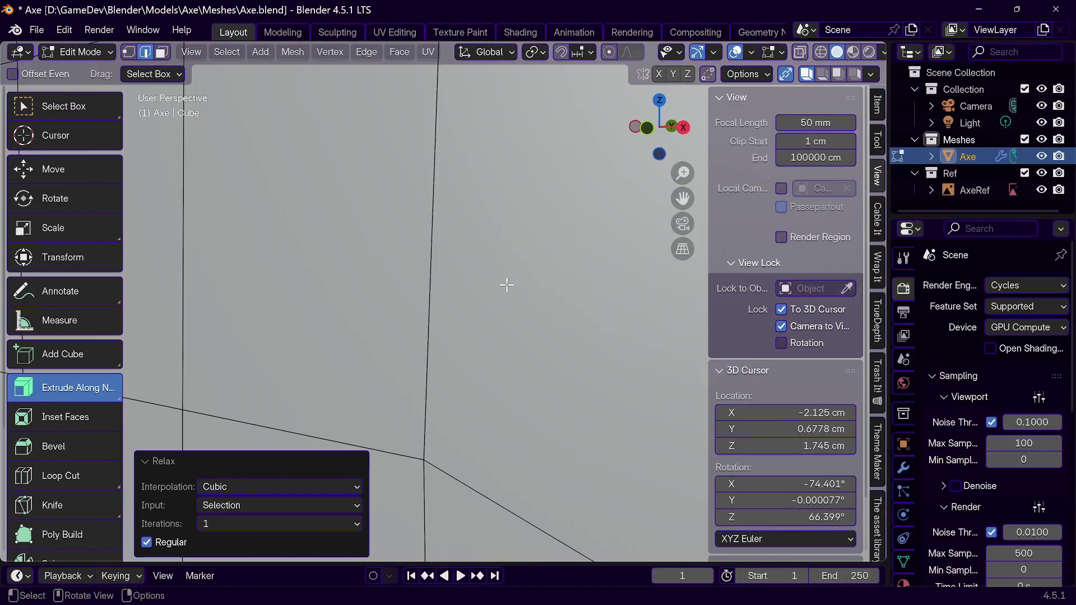
left_click(436, 208)
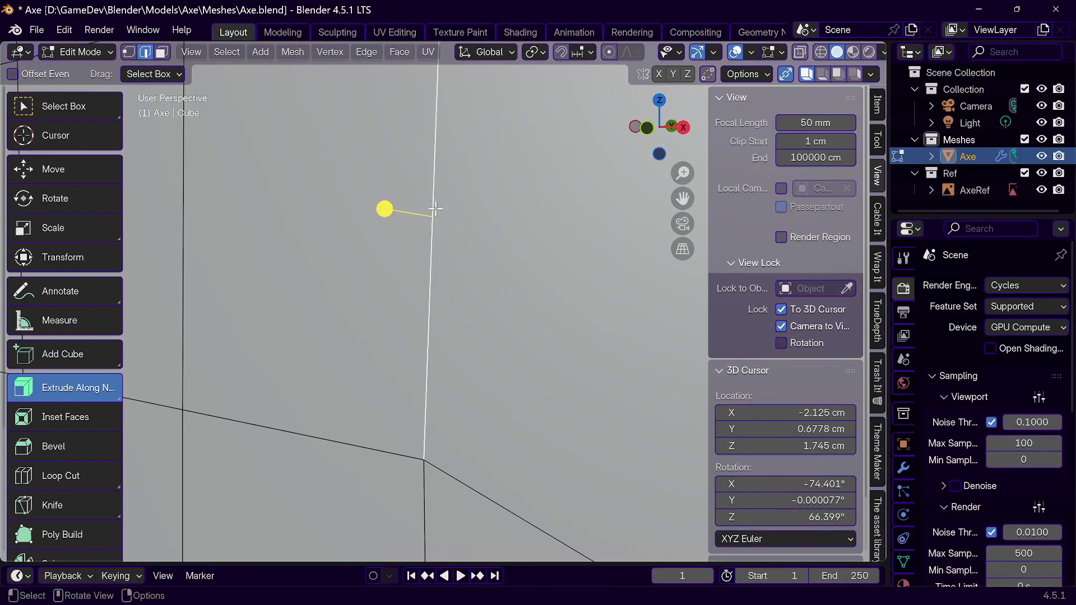
scroll(435, 209, "up", 2)
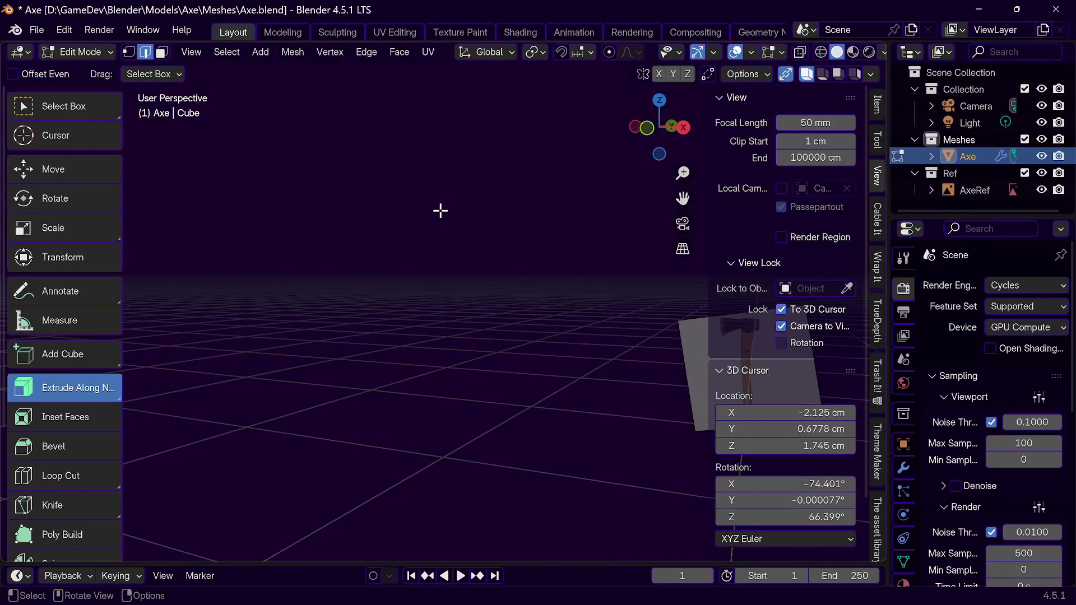
scroll(441, 211, "down", 3)
middle_click_drag(443, 214, 496, 287)
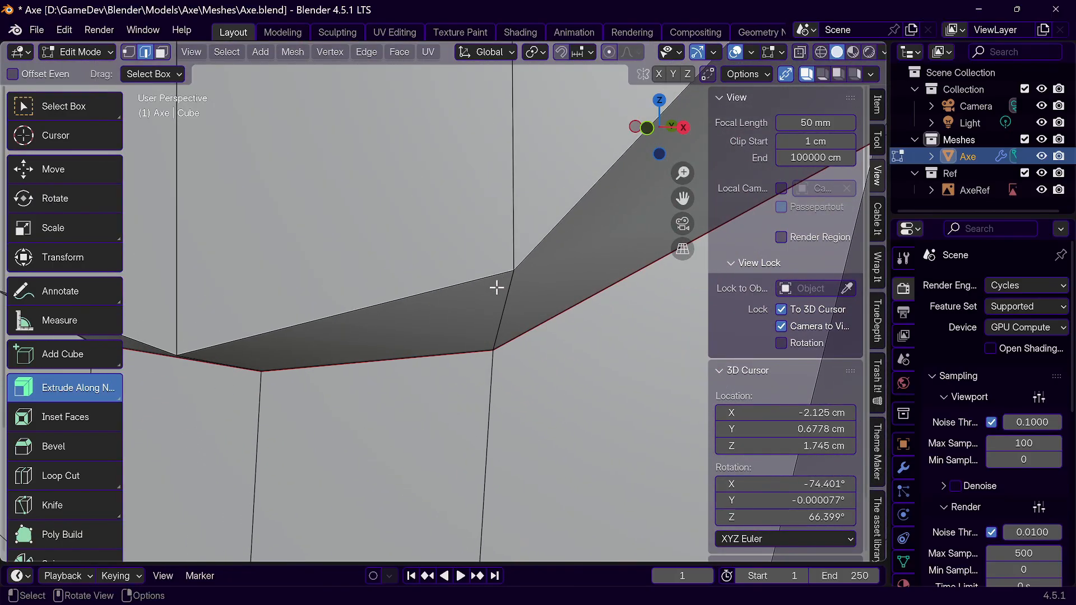
Step: Set the Zoom Method to Dolly and enable Zoom to Mouse Position in the navigation preferences
left_click(65, 30)
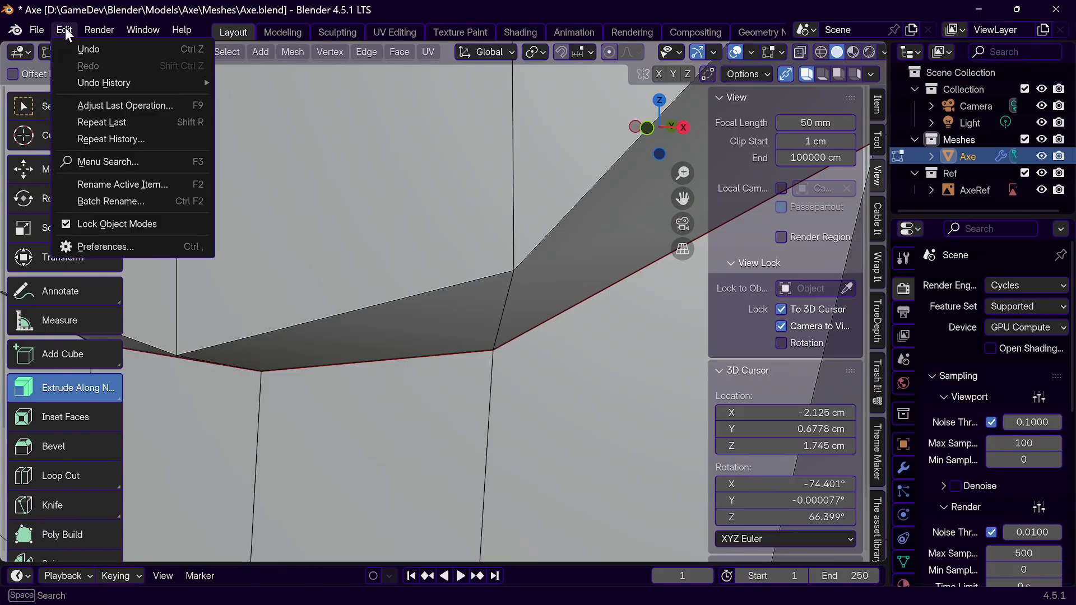
left_click(96, 241)
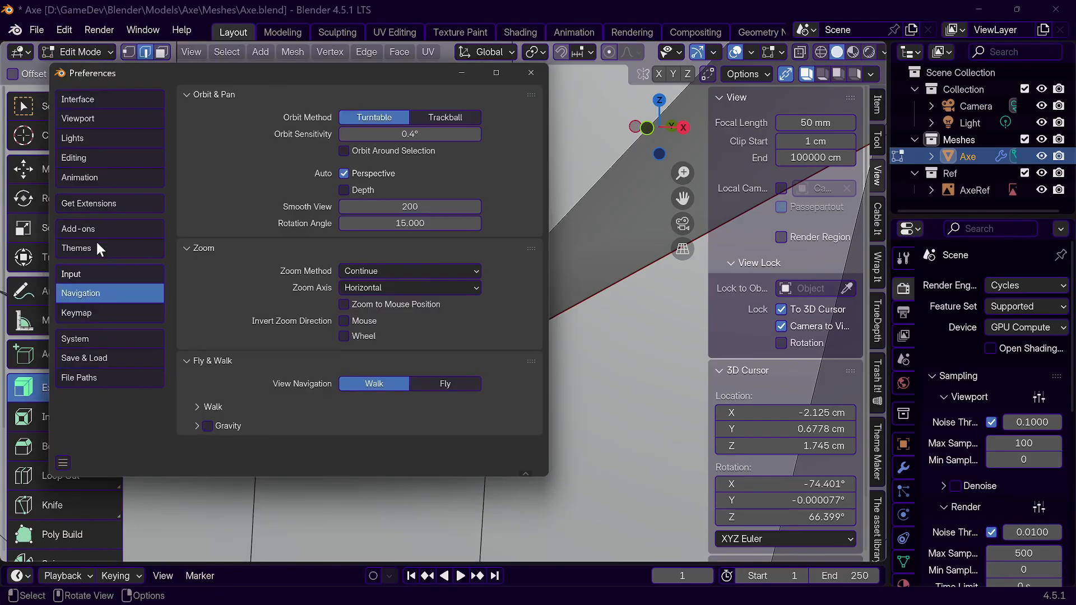
left_click(355, 236)
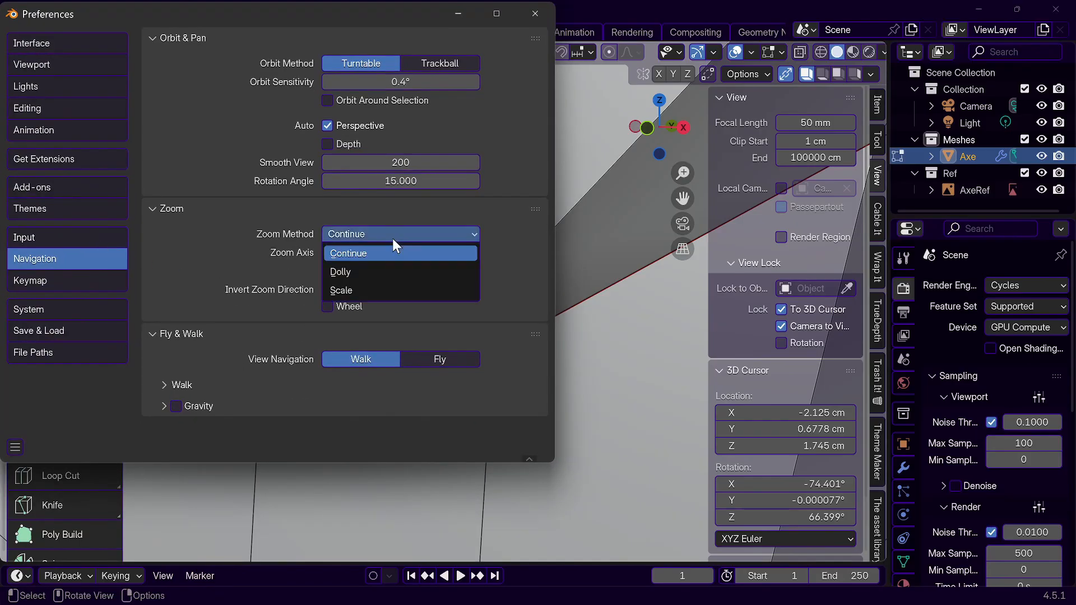
left_click(374, 272)
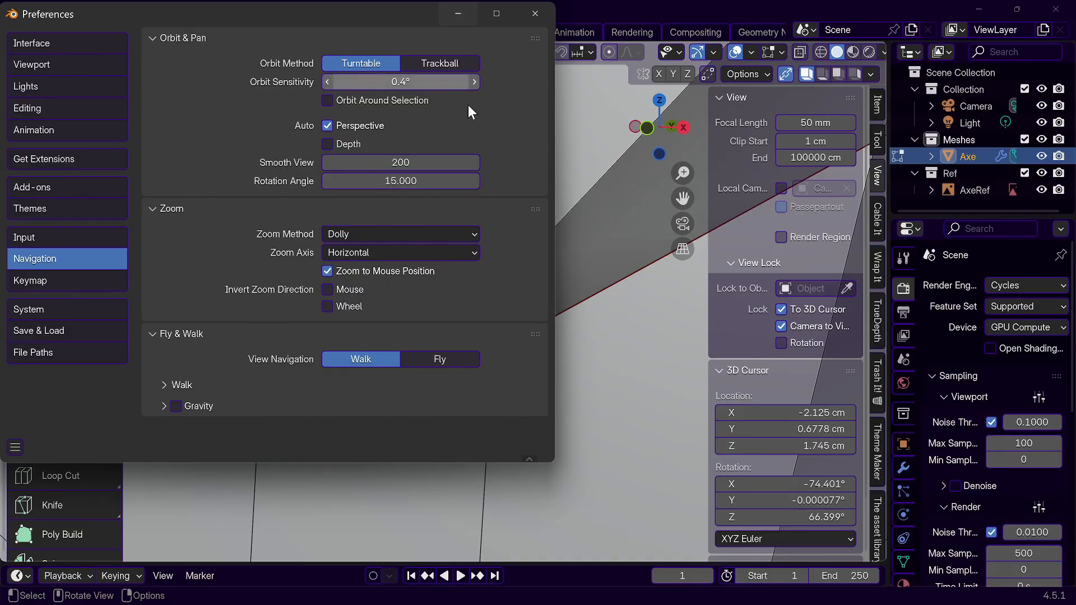
Step: Set View Navigation to Fly in the navigation preferences, close them, and test zooming and panning around the axe
left_click(440, 366)
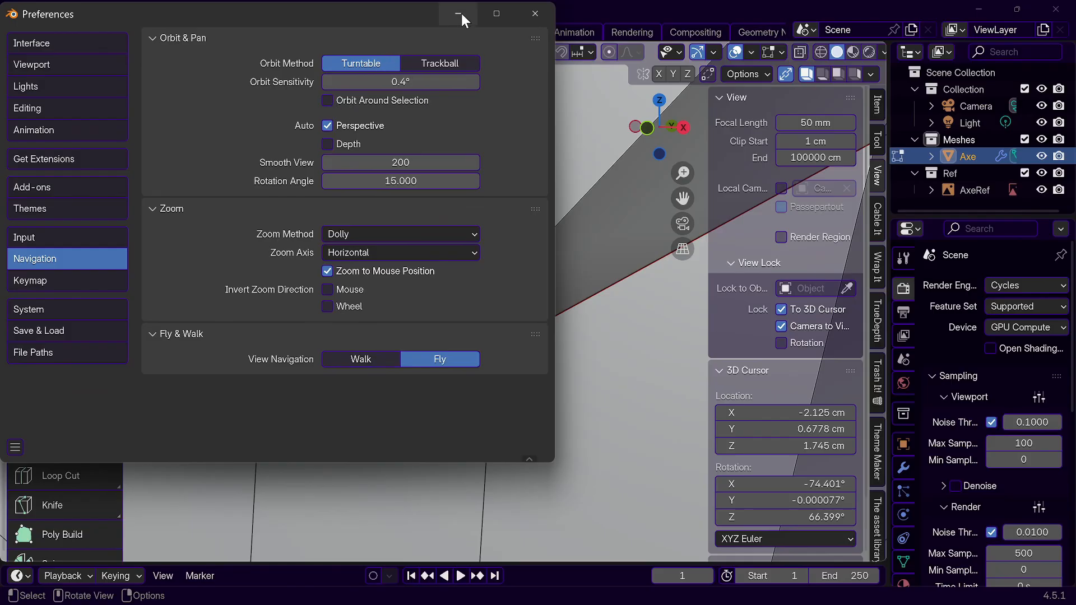
left_click(536, 14)
scroll(510, 278, "down", 2)
middle_click_drag(524, 338, 545, 347, "shift")
scroll(546, 347, "up", 2)
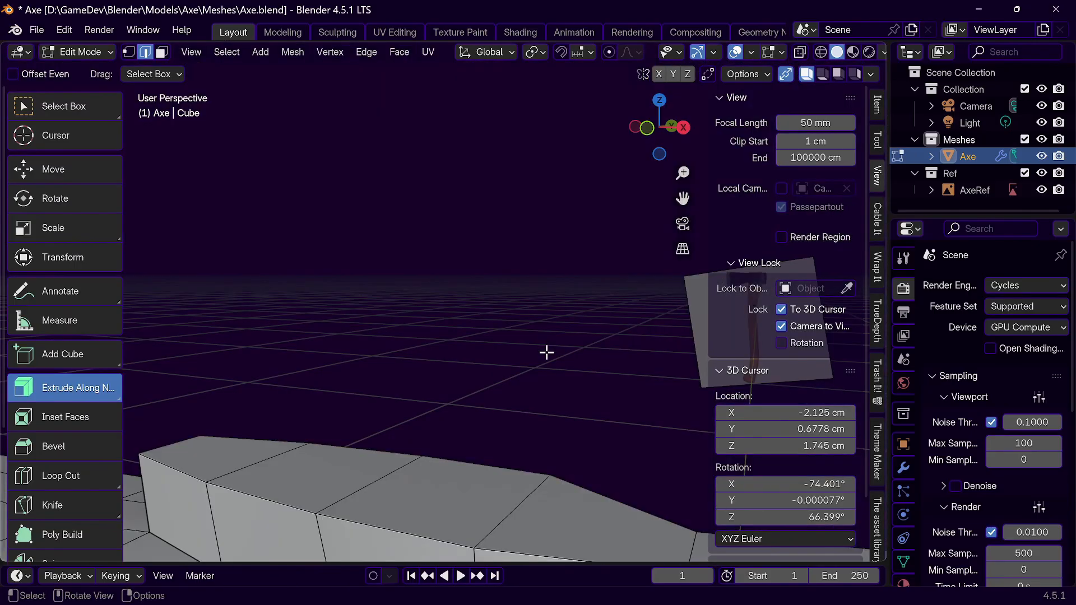
scroll(545, 346, "up", 2)
middle_click_drag(553, 396, 459, 135, "shift")
scroll(433, 224, "up", 2)
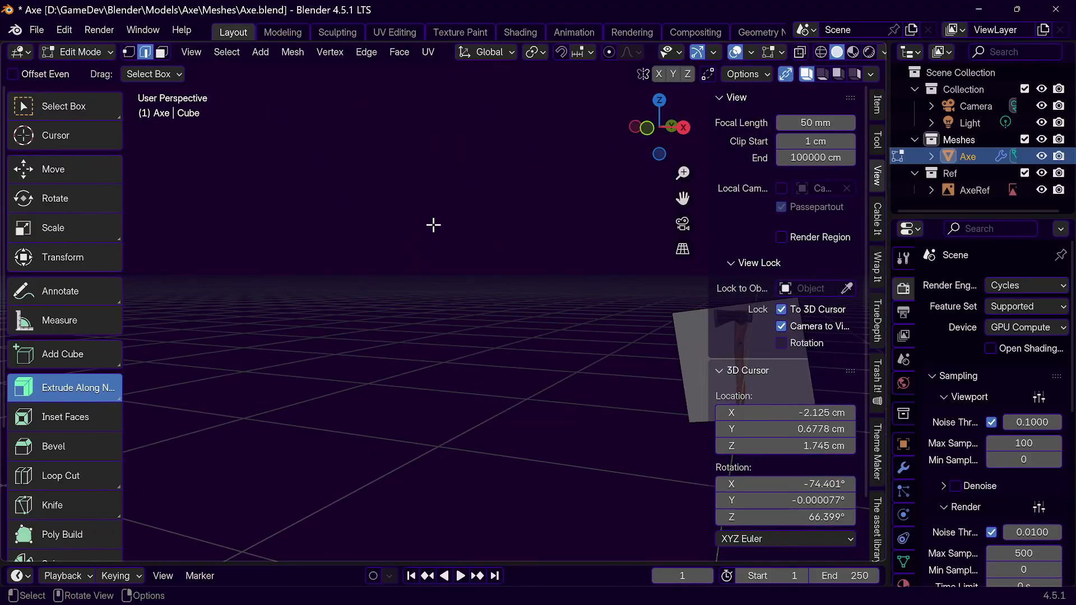
scroll(432, 225, "down", 3)
scroll(497, 367, "down", 2)
middle_click_drag(509, 379, 702, 185, "shift")
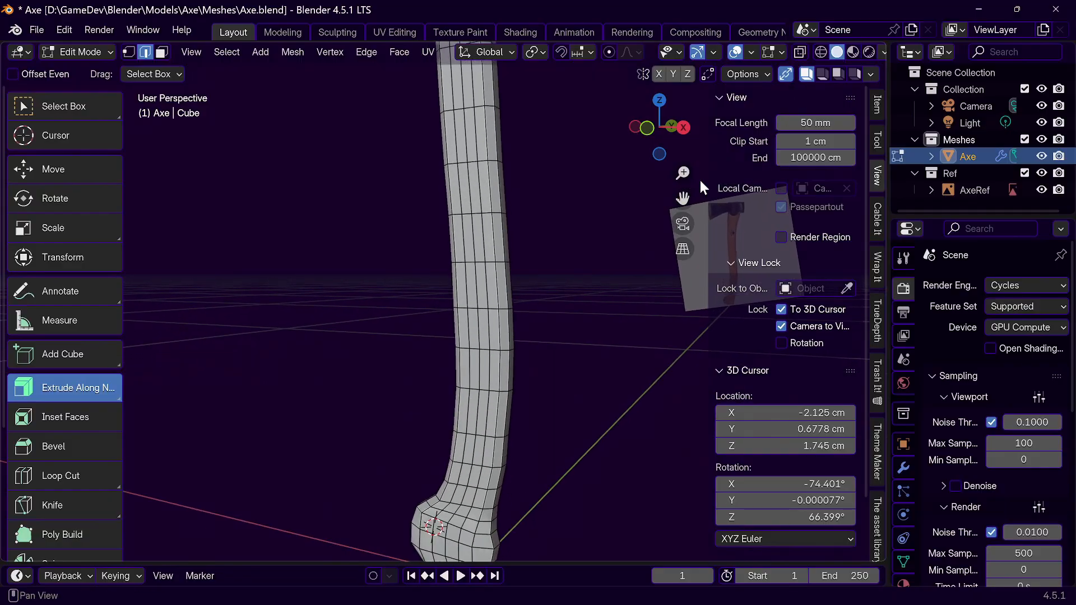
scroll(605, 257, "down", 4)
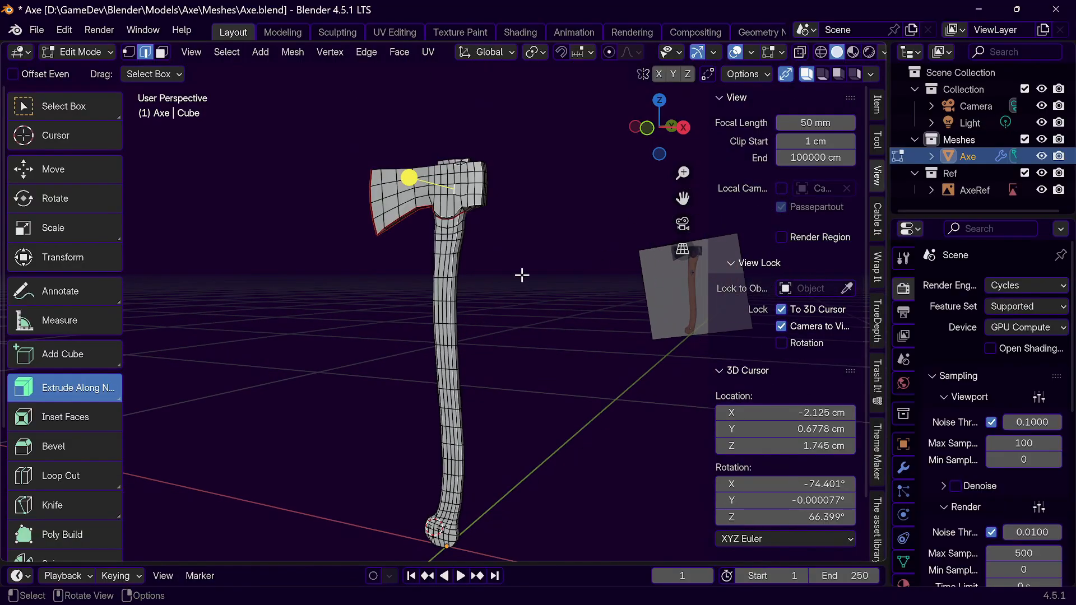
Step: In Object Mode, apply the axe's Scale, All Transforms, and Rotation & Scale
key("Tab")
key("ctrl+a")
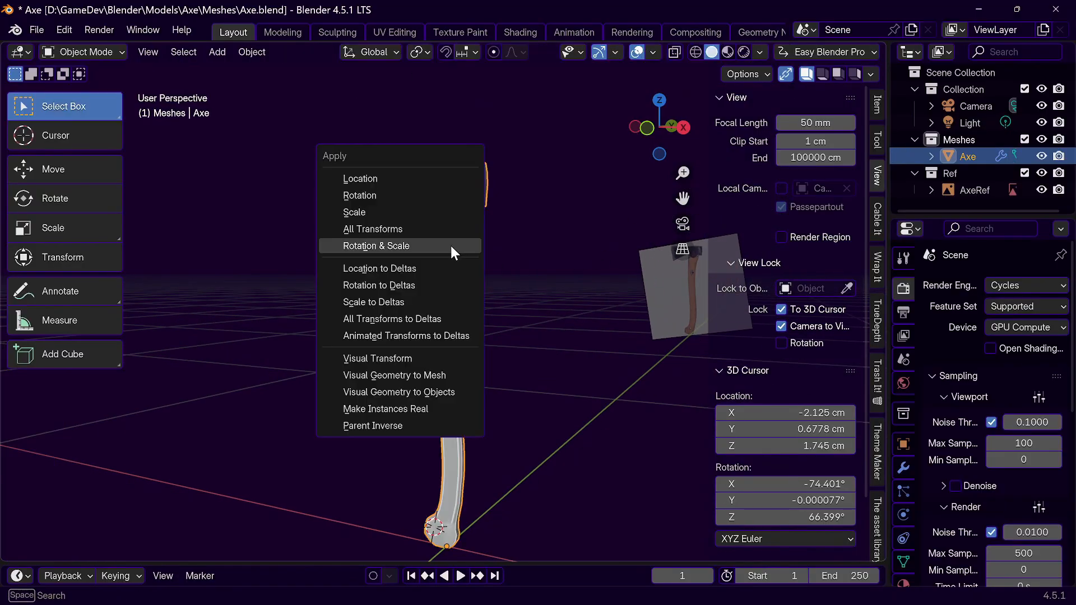
left_click(386, 214)
key("ctrl+a")
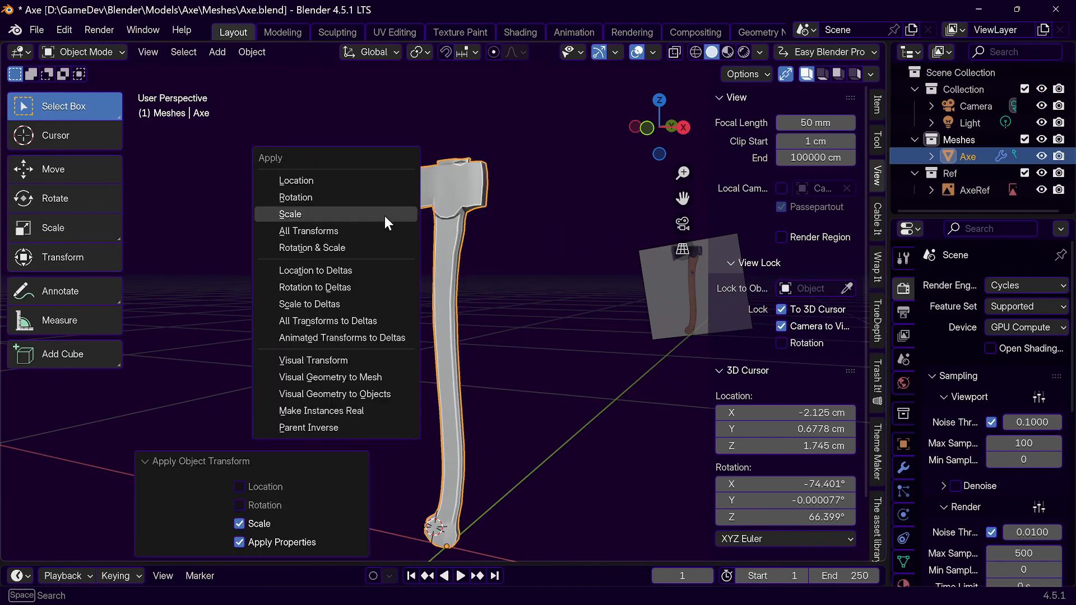
left_click(383, 230)
key("ctrl+a")
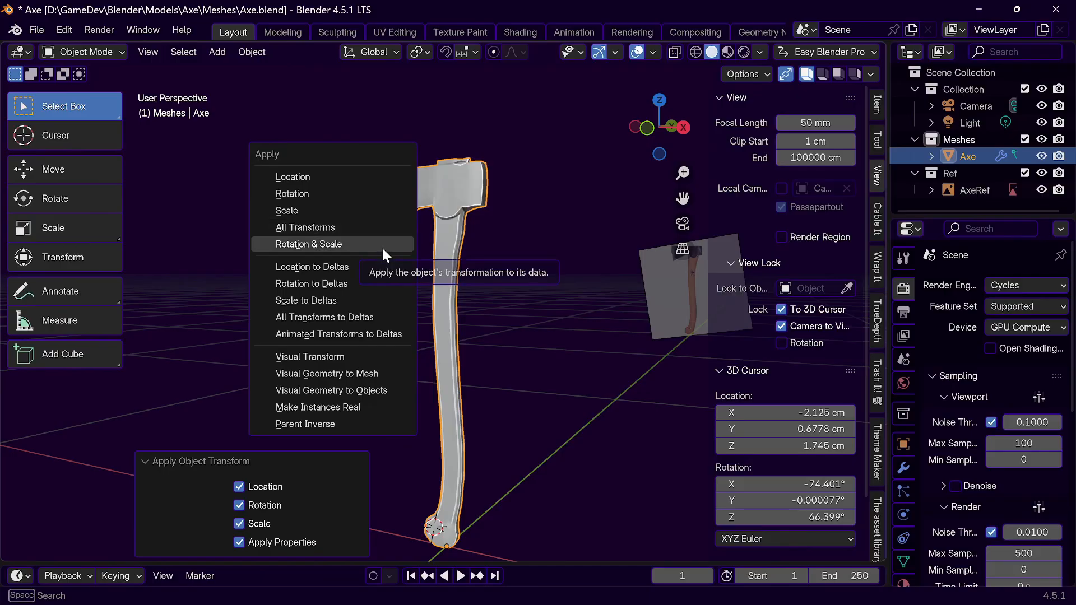
left_click(382, 246)
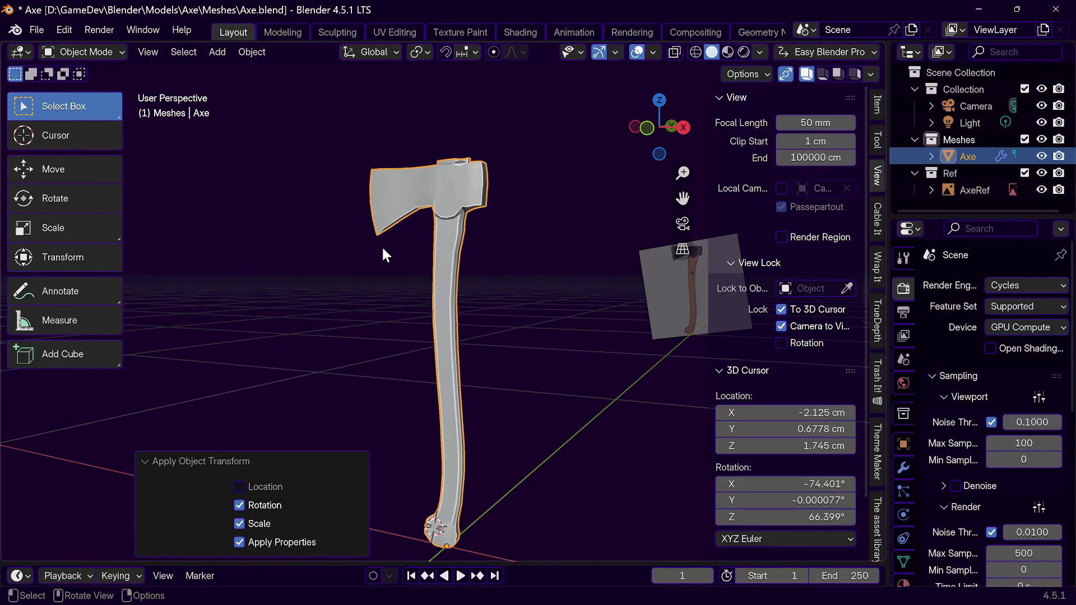
Step: Set the axe's origin to its geometry and test zooming between the handle and the head
left_click(247, 54)
mouse_move(292, 89)
left_click(438, 106)
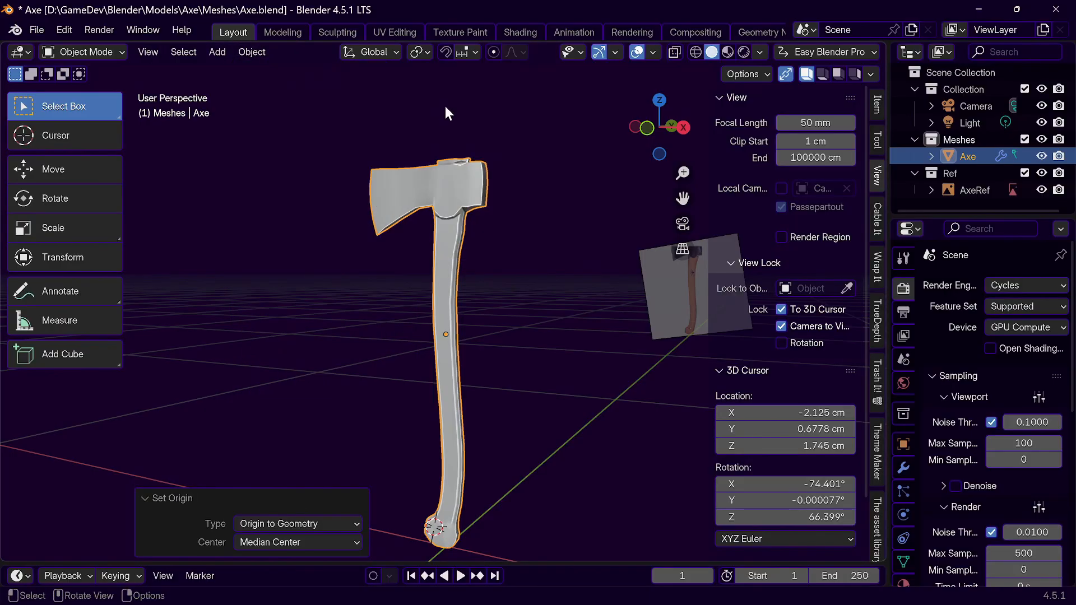
scroll(536, 324, "up", 5)
scroll(537, 324, "down", 7)
scroll(544, 316, "up", 7)
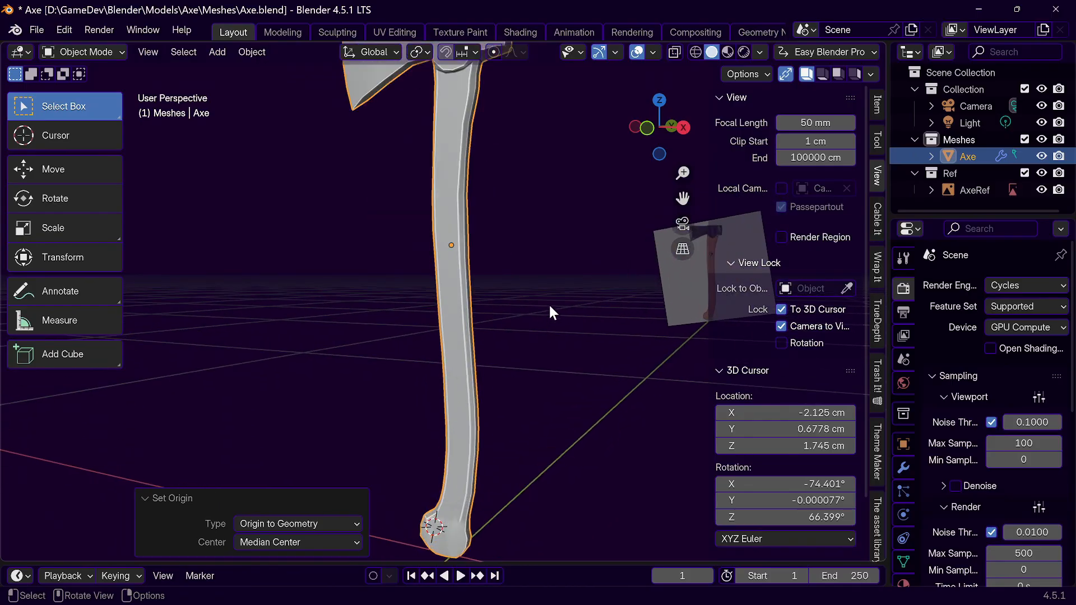
scroll(549, 304, "down", 4)
middle_click_drag(549, 226, 559, 385, "shift")
scroll(559, 385, "up", 3)
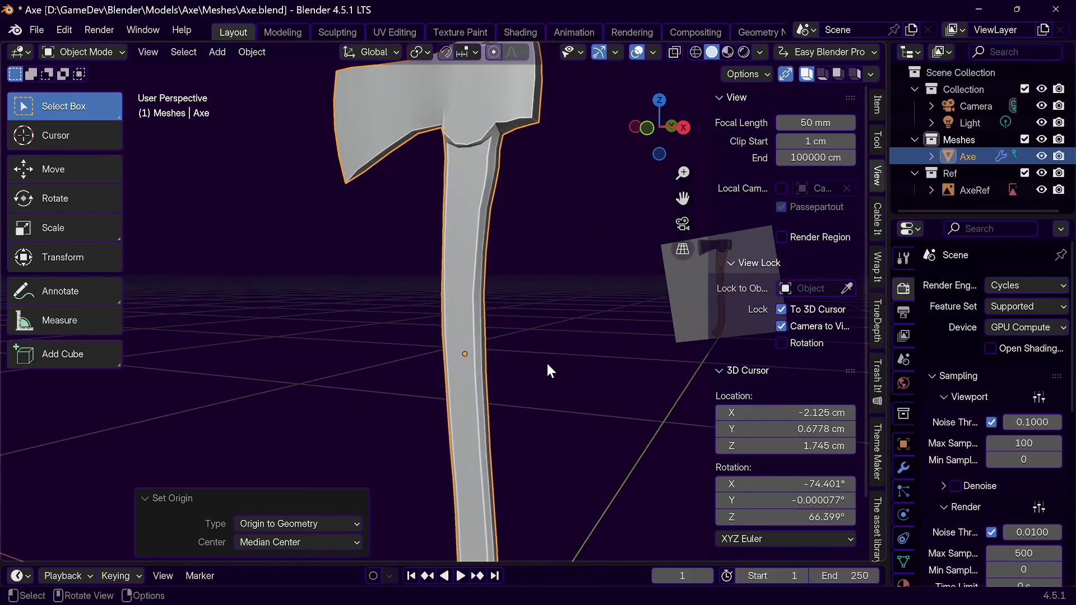
middle_click_drag(558, 258, 556, 560, "shift")
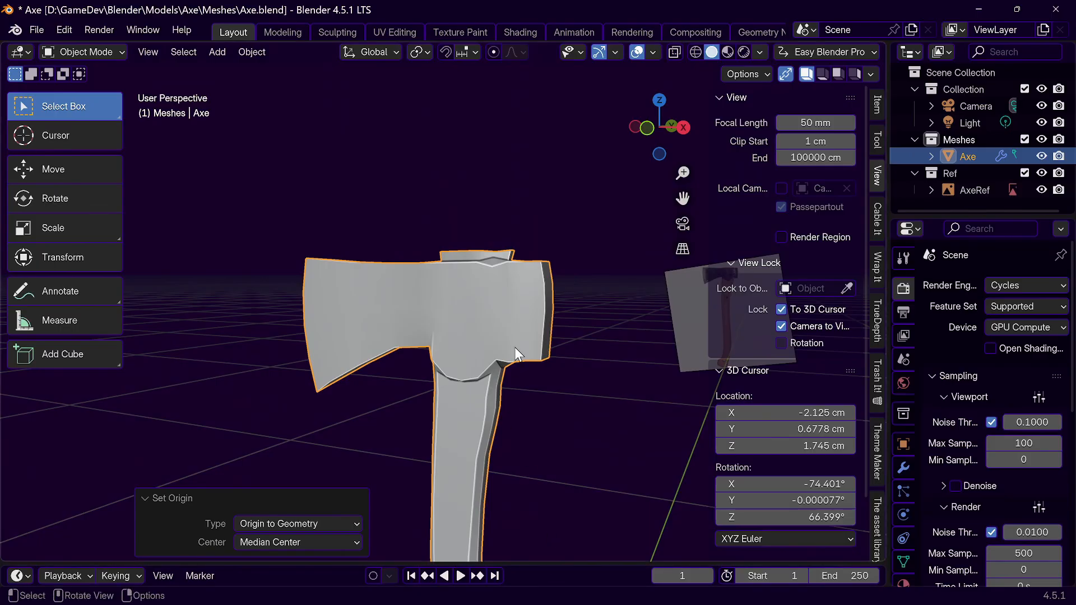
Step: In Edit Mode, move the head vertex beside the raised block's near corner about 0.23 cm along Y, towards the block
key("Tab")
middle_click_drag(515, 348, 513, 291, "shift")
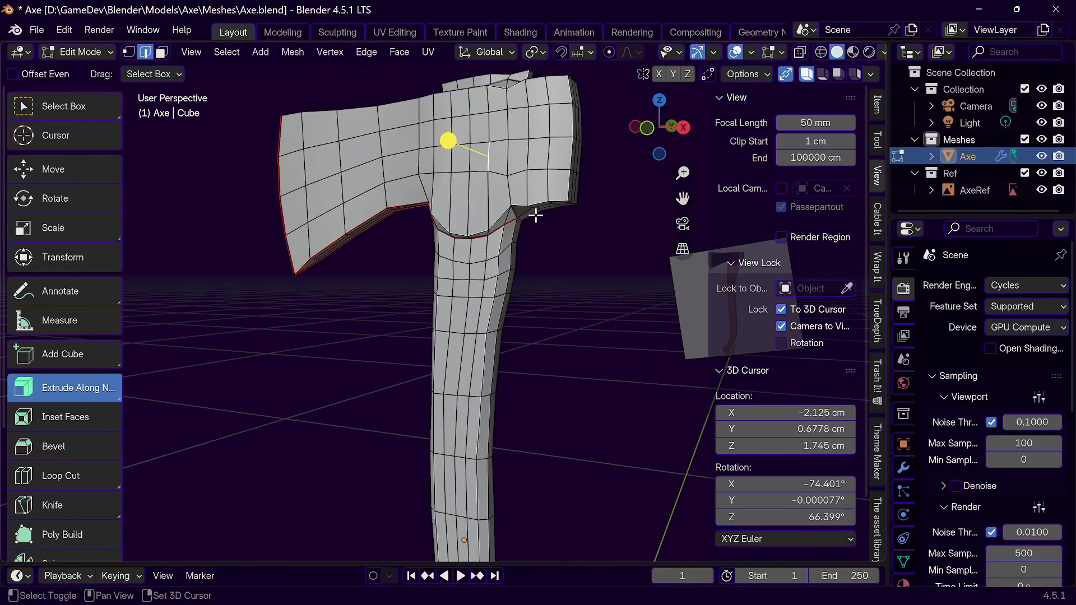
middle_click_drag(536, 215, 542, 375, "shift")
middle_click_drag(522, 301, 449, 351)
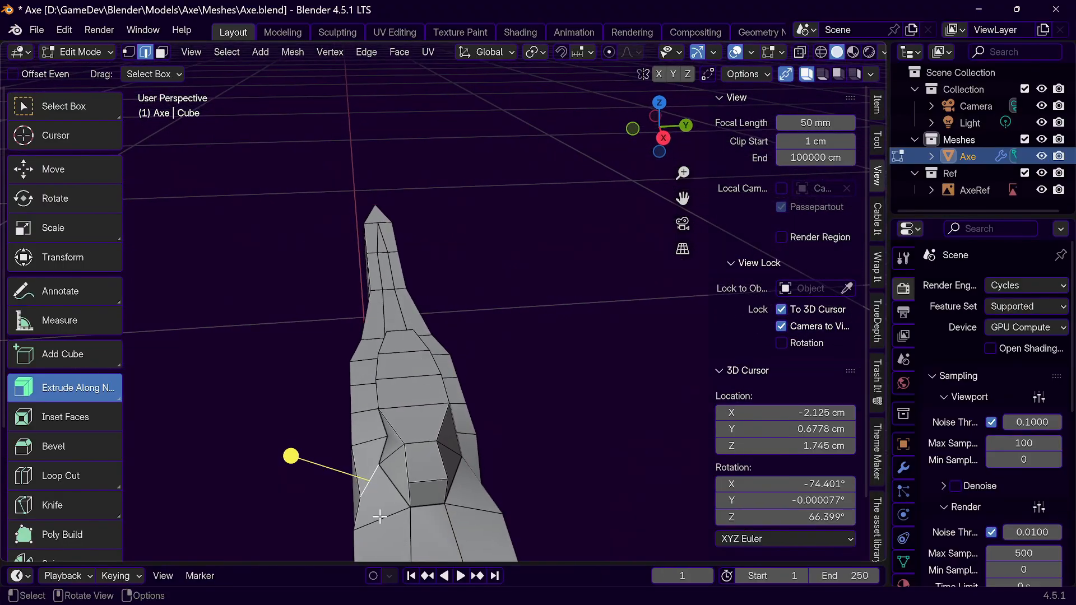
key("1")
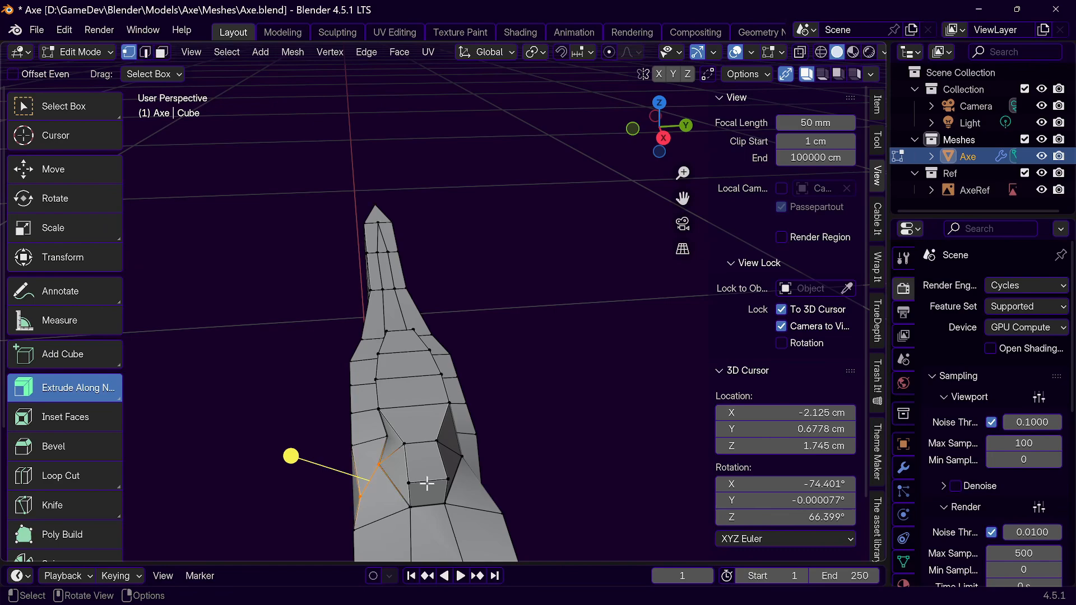
left_click(379, 464)
key("g")
key("shift+x")
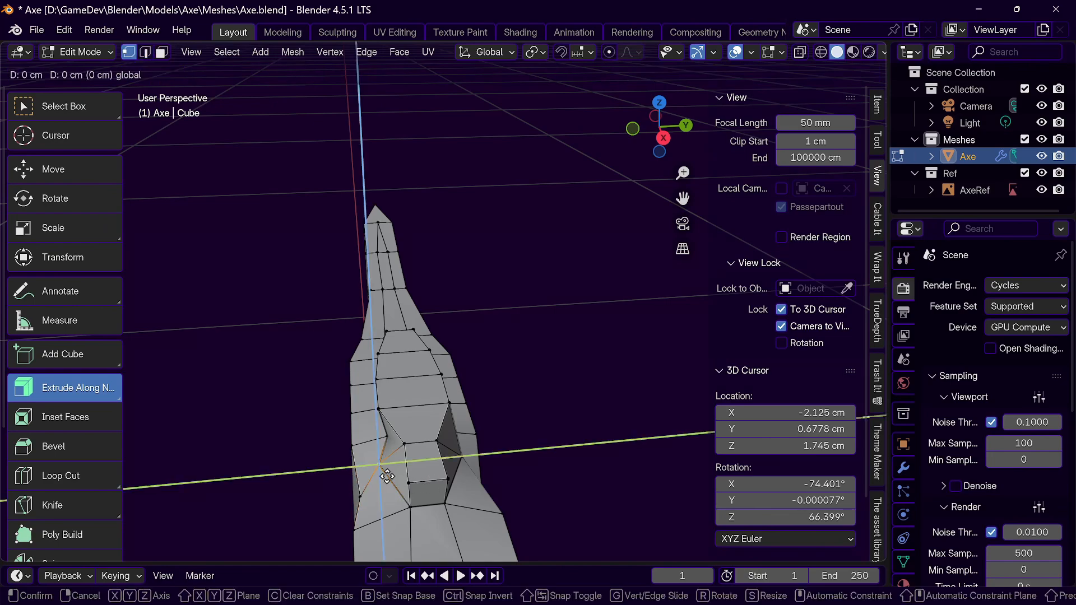
key("y")
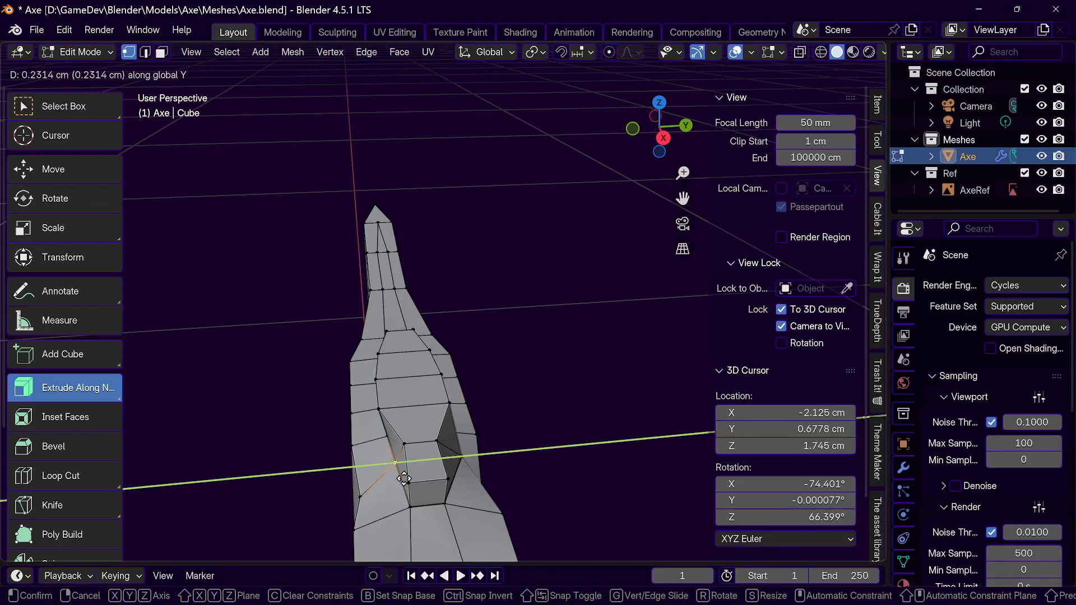
left_click(403, 478)
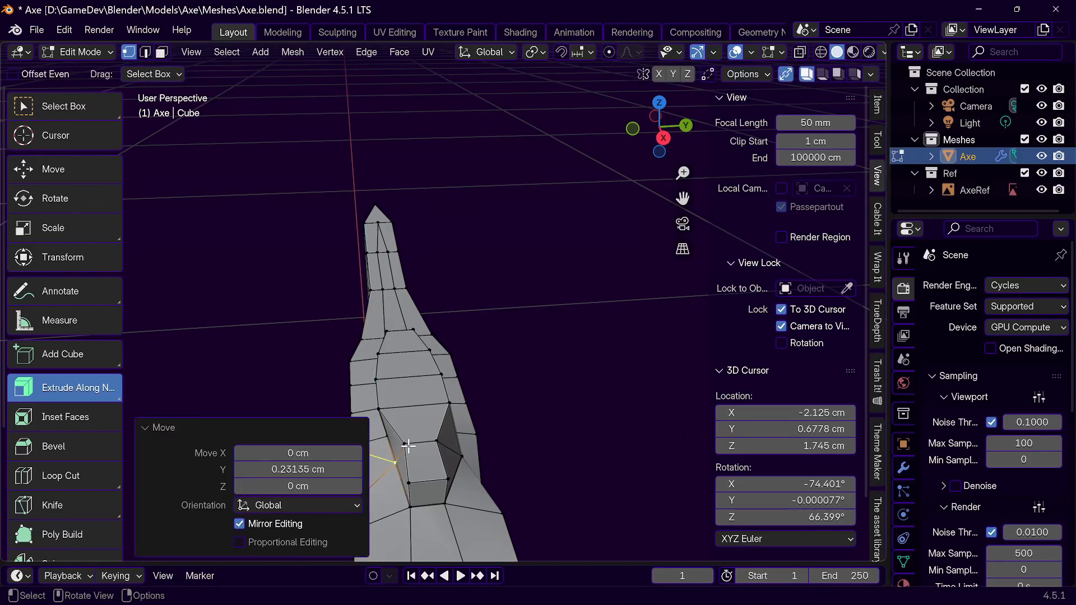
key("ctrl+z")
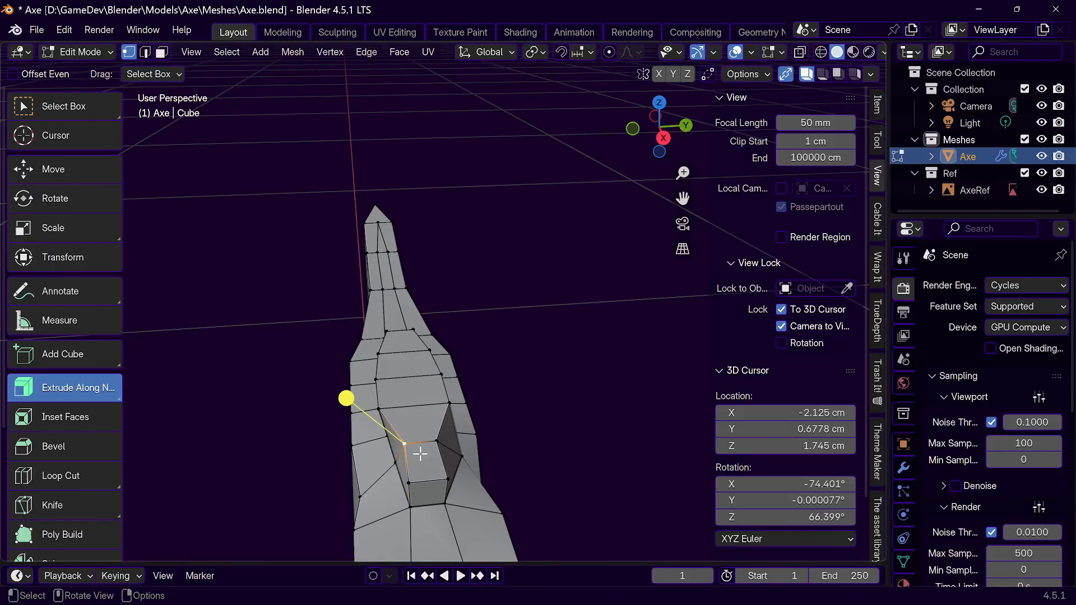
Step: Move the adjacent top corner vertex of the raised block about -0.17 cm along Y to widen the block
key("g")
key("y")
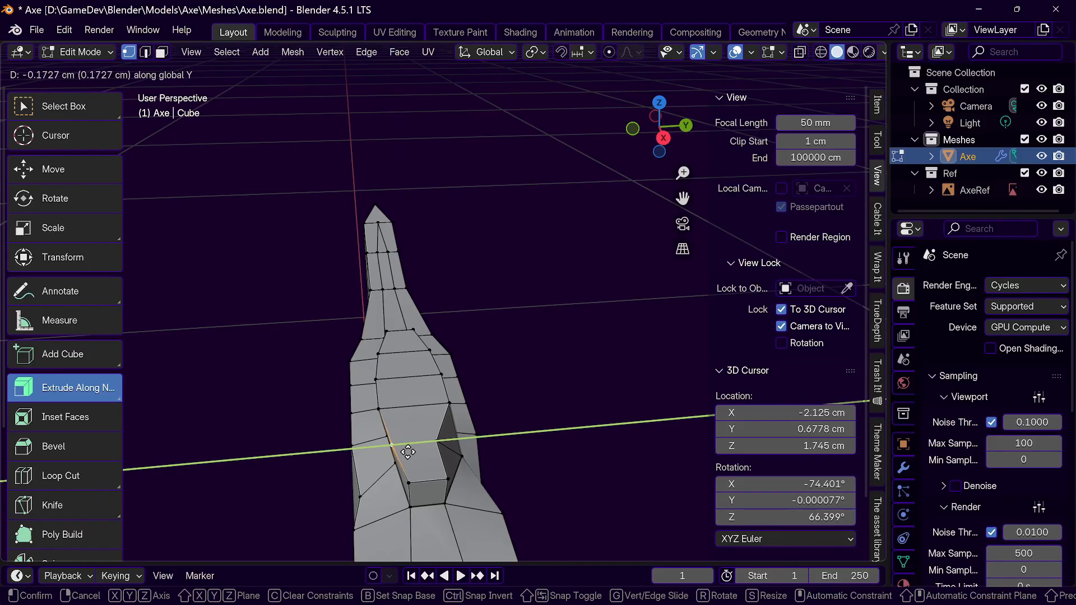
left_click(407, 451)
Step: Move the raised block's opposite top corner vertex outward about 0.17 cm along Y
mouse_move(443, 453)
middle_mouse_down()
mouse_move(451, 449)
mouse_move(419, 465)
mouse_move(424, 442)
middle_mouse_up()
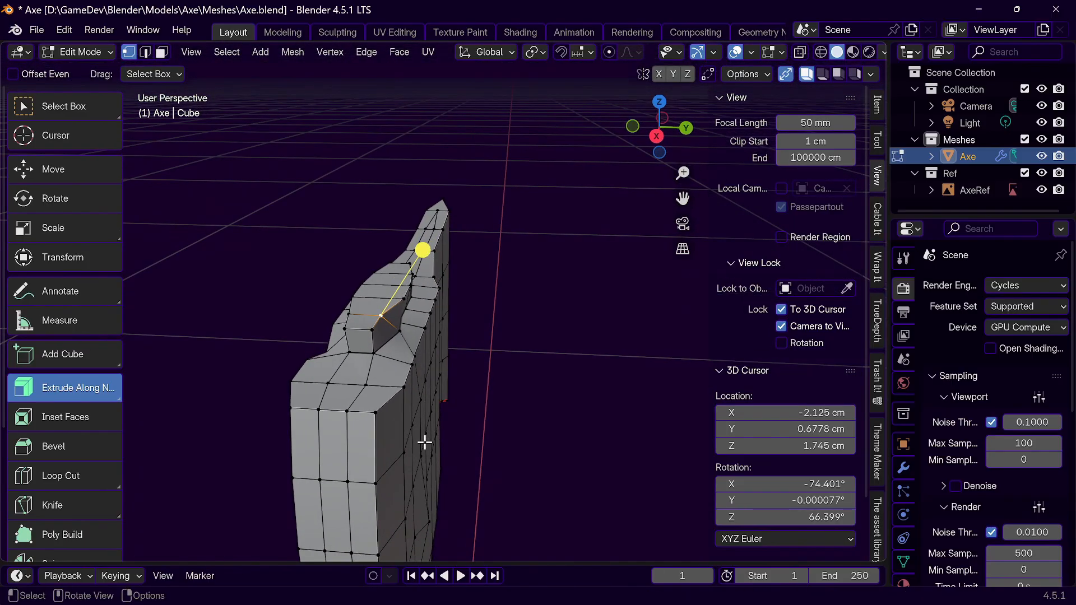
scroll(424, 442, "up", 6)
scroll(425, 442, "down", 8)
scroll(424, 442, "up", 6)
scroll(423, 441, "down", 3)
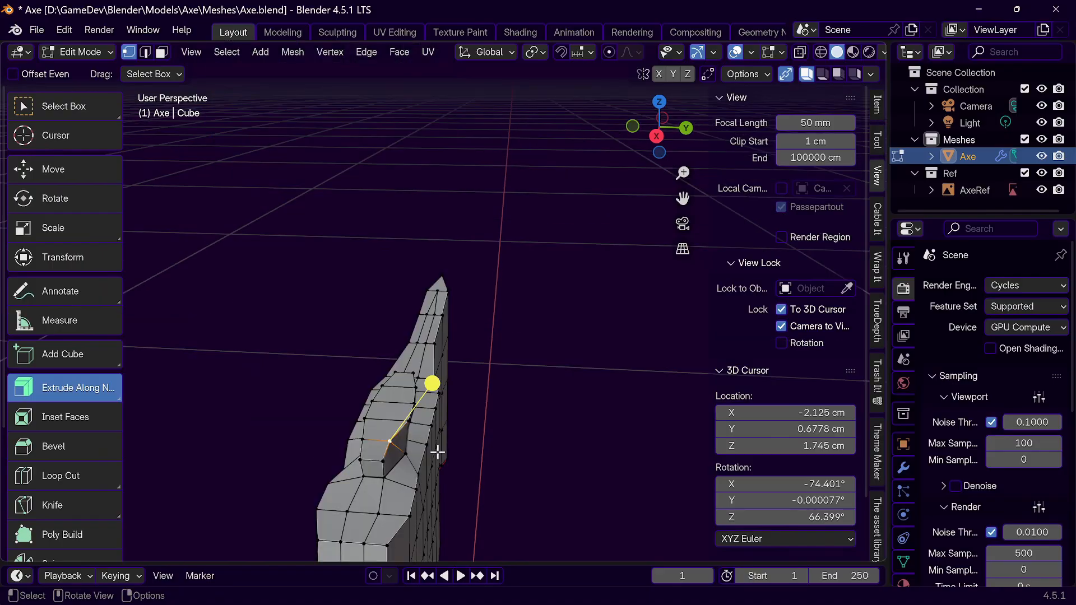
key("g")
key("shift+x")
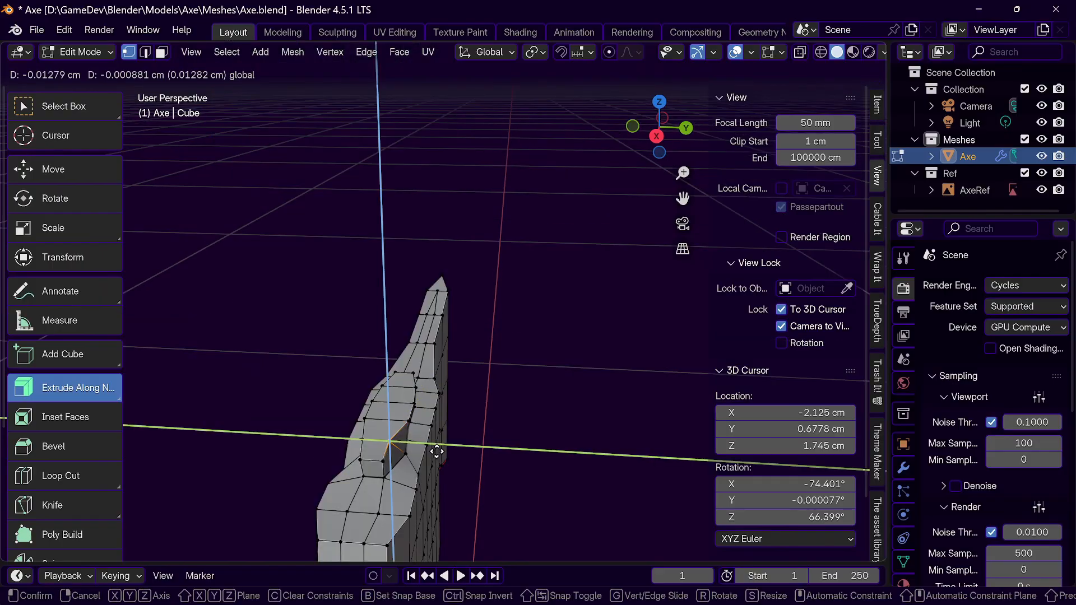
key("y")
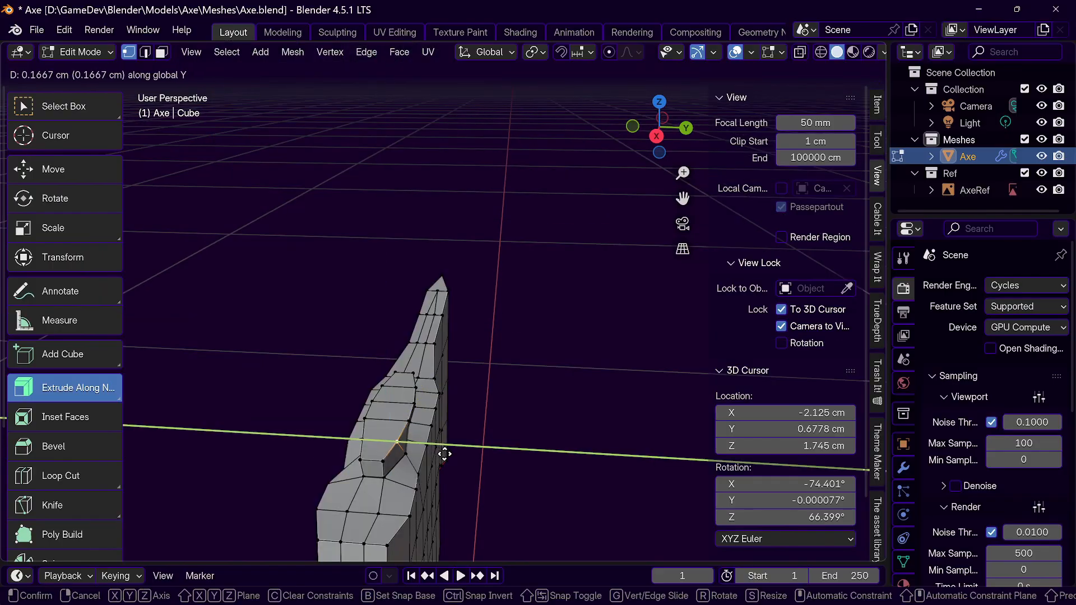
left_click(444, 454)
Step: Nudge the same block corner vertex a further 0.03 cm or so along Y
middle_click_drag(444, 454, 473, 458)
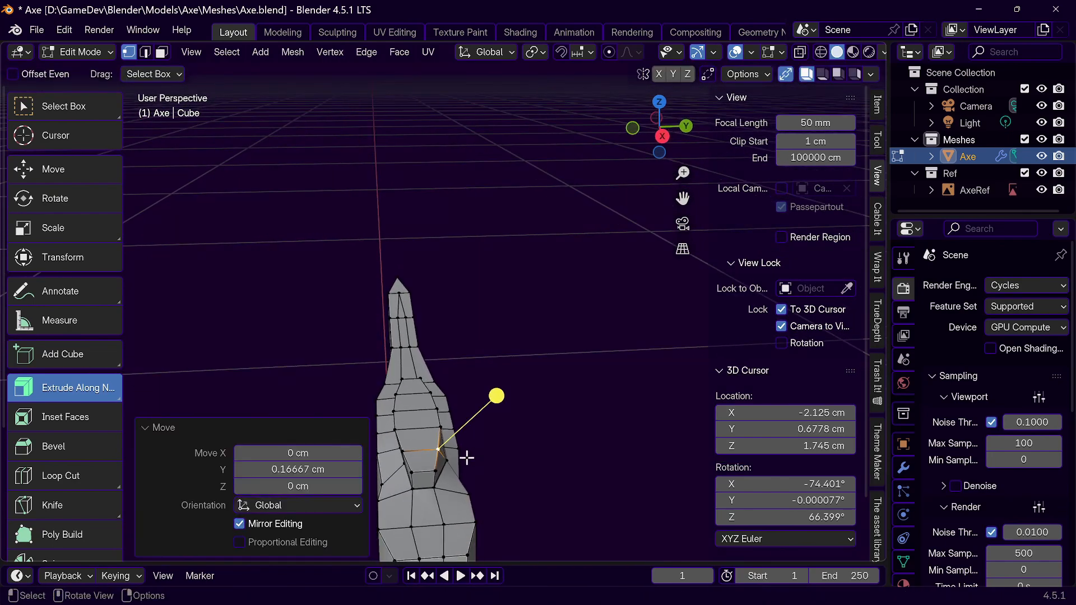
key("g")
key("z")
key("y")
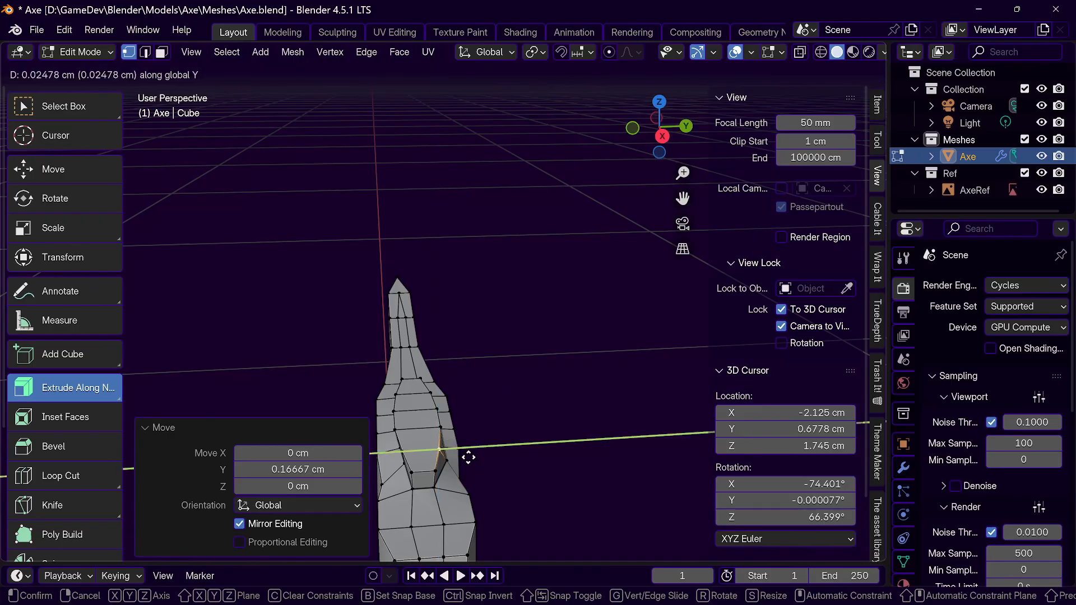
left_click(469, 458)
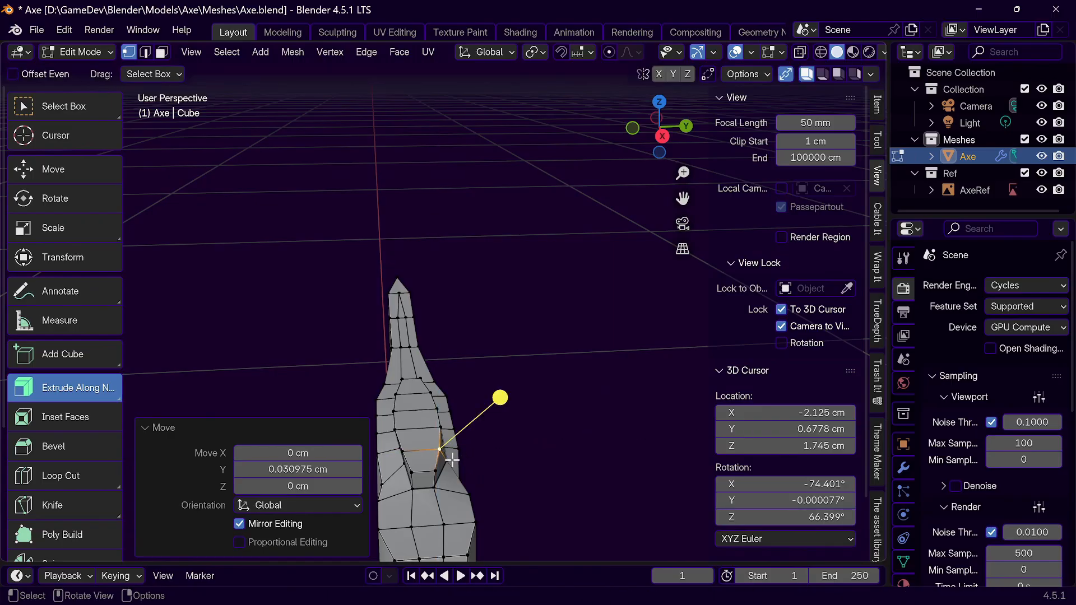
Step: Move the head vertex beside that block corner about -0.18 cm along Y, in against the block
left_click(455, 464)
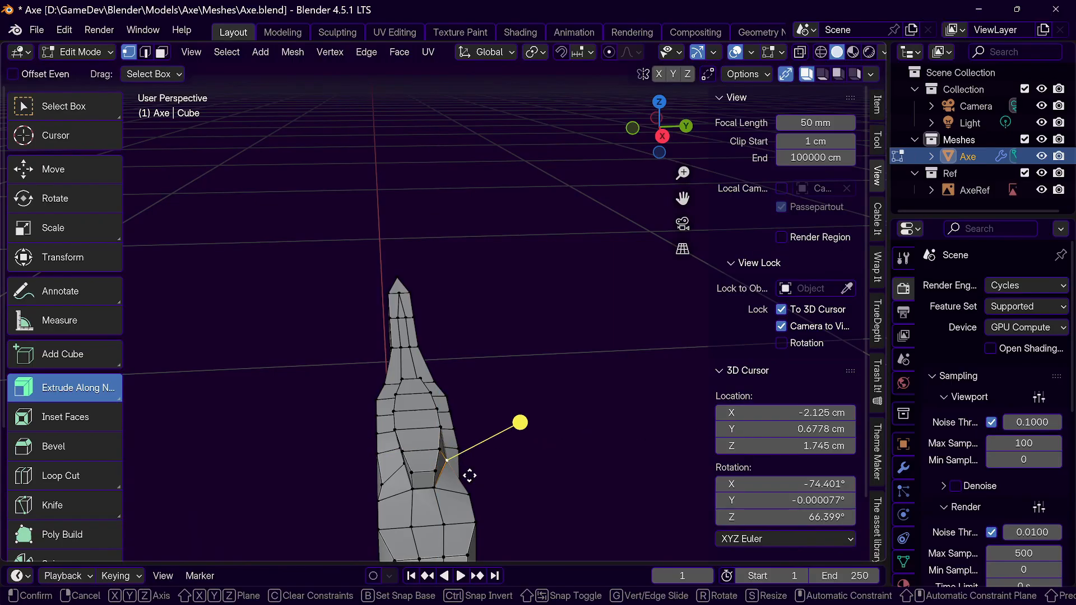
key("g")
key("y")
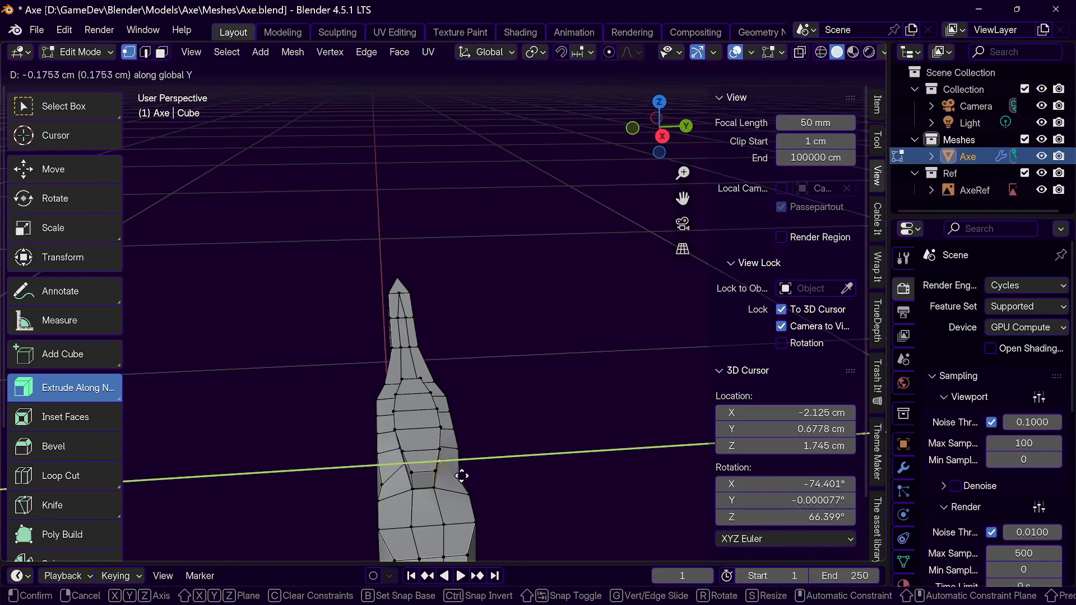
left_click(461, 476)
Step: Select the vertex on the head's upper side edge beside the raised block and copy its local Z coordinate
middle_click_drag(456, 473, 509, 425)
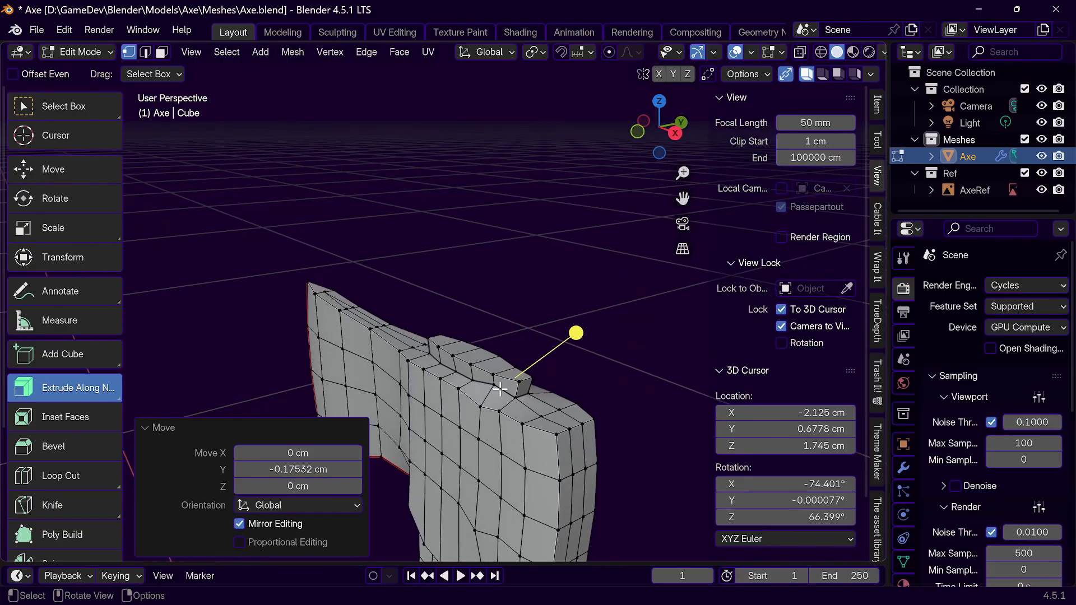
left_click(471, 379)
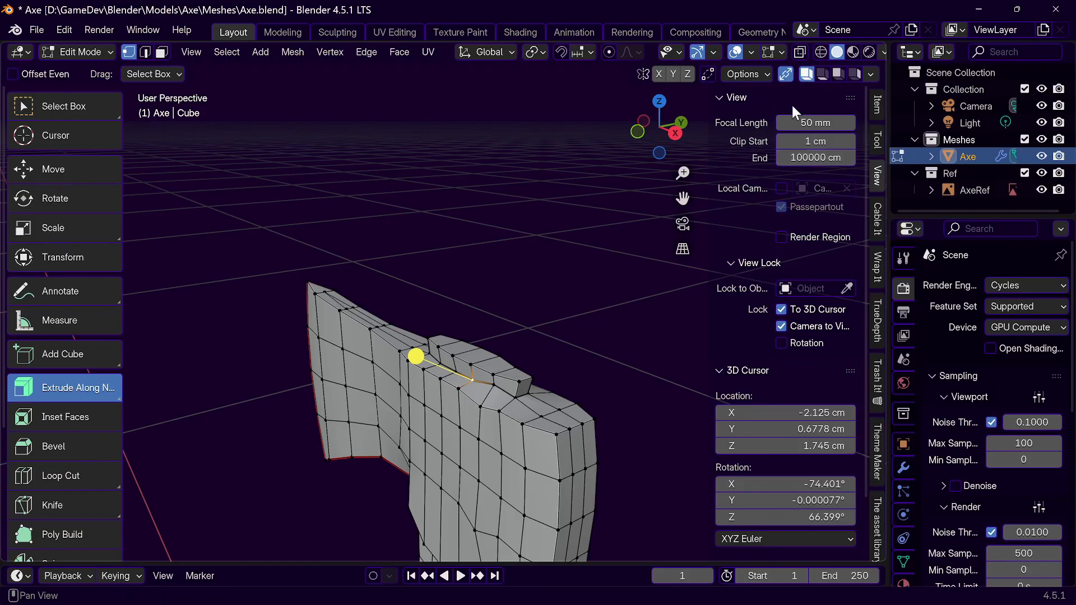
left_click(876, 109)
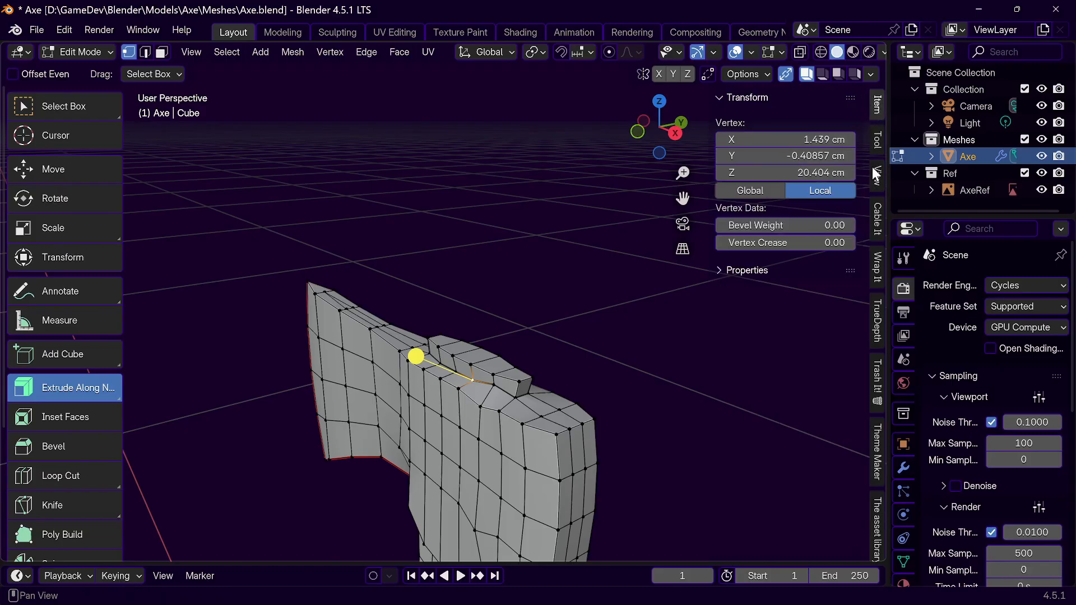
left_click(813, 172)
key("ctrl+c")
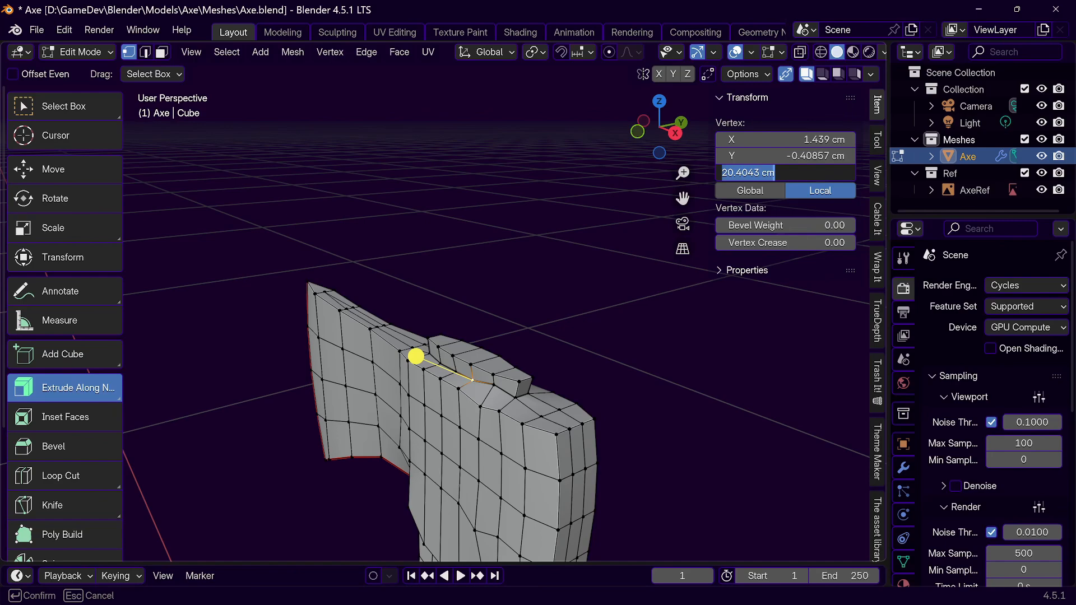
key("Return")
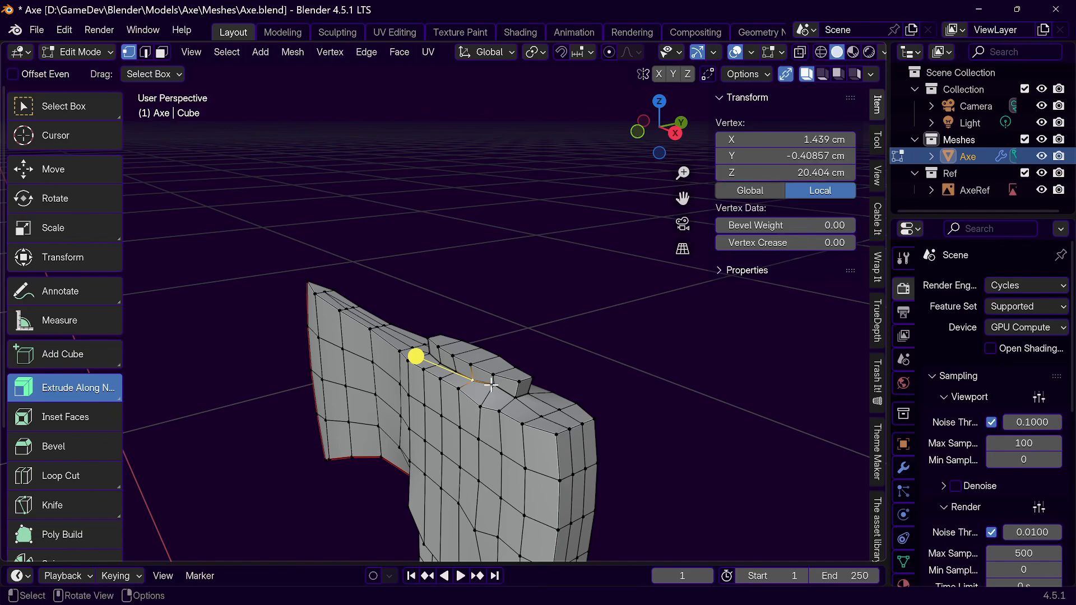
Step: Set the local Z of the next vertex along the raised block's base to the copied 20.4043 cm
left_click(491, 385)
left_click(804, 170)
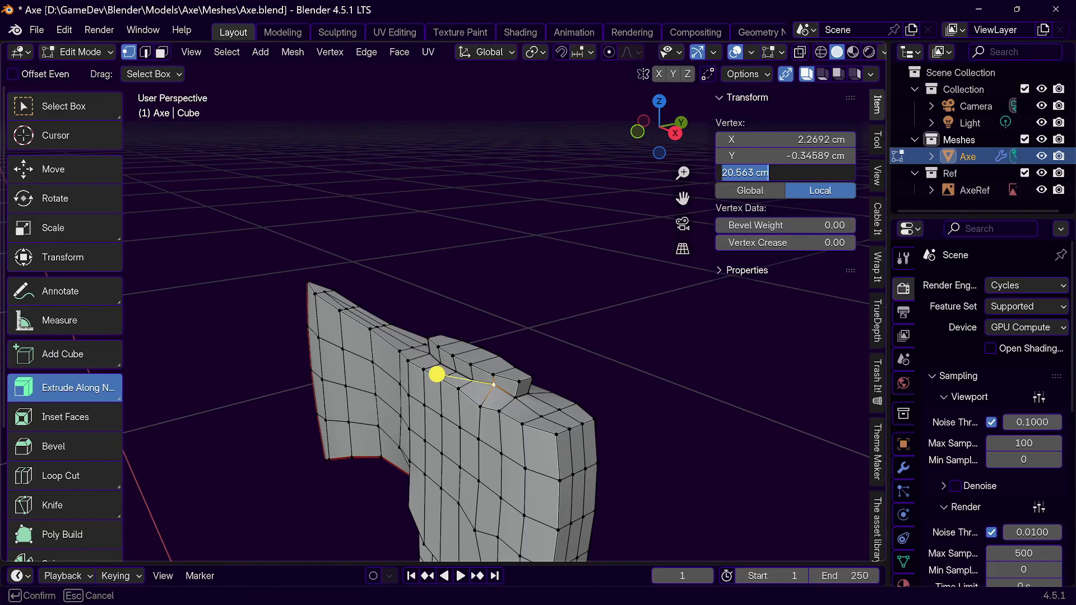
key("ctrl+v")
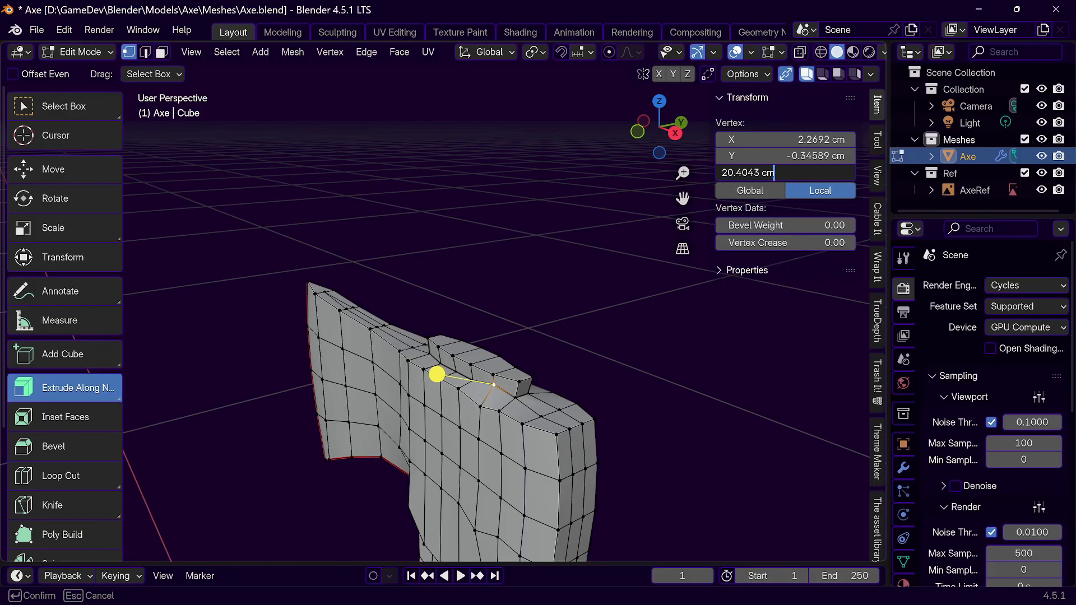
key("Return")
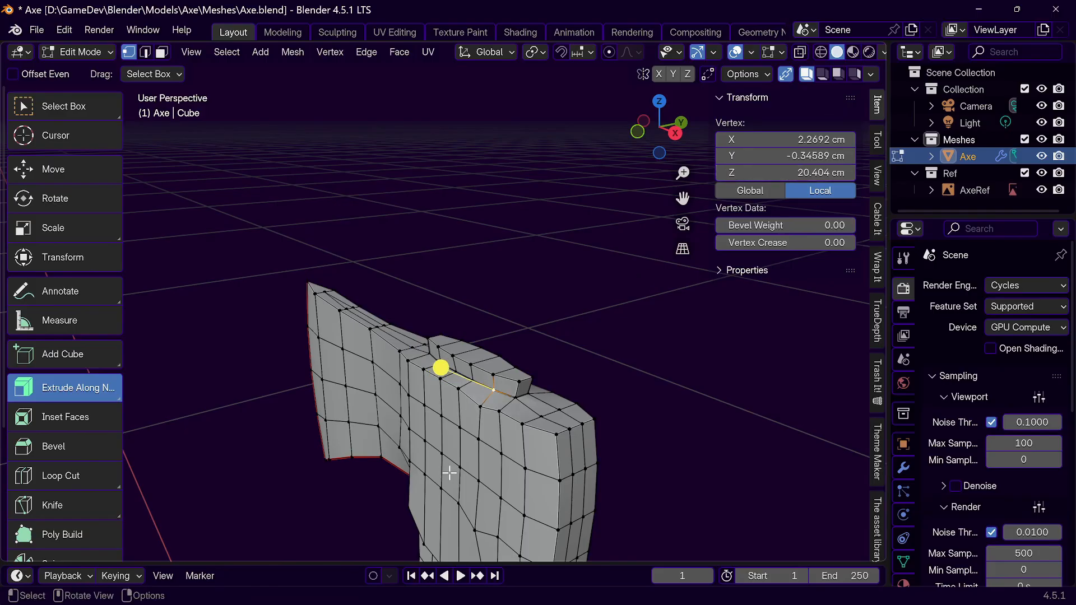
Step: Try to even out the three vertices at the end of the raised block's upper side edge with LoopTools Relax
middle_click_drag(482, 409, 550, 405)
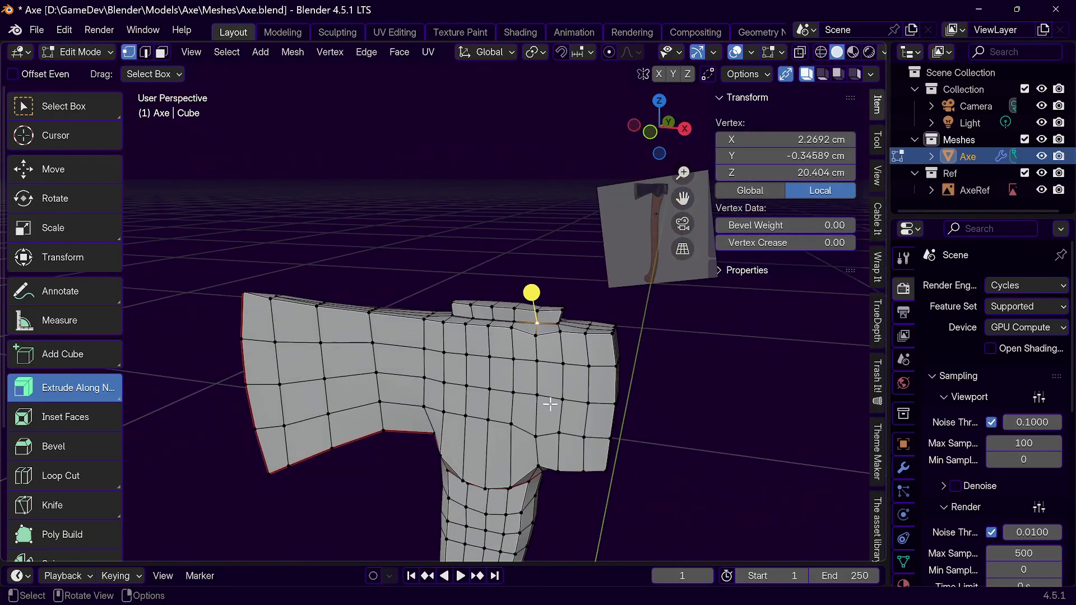
left_click(517, 309)
left_click(538, 313, "shift")
left_click(559, 312, "shift")
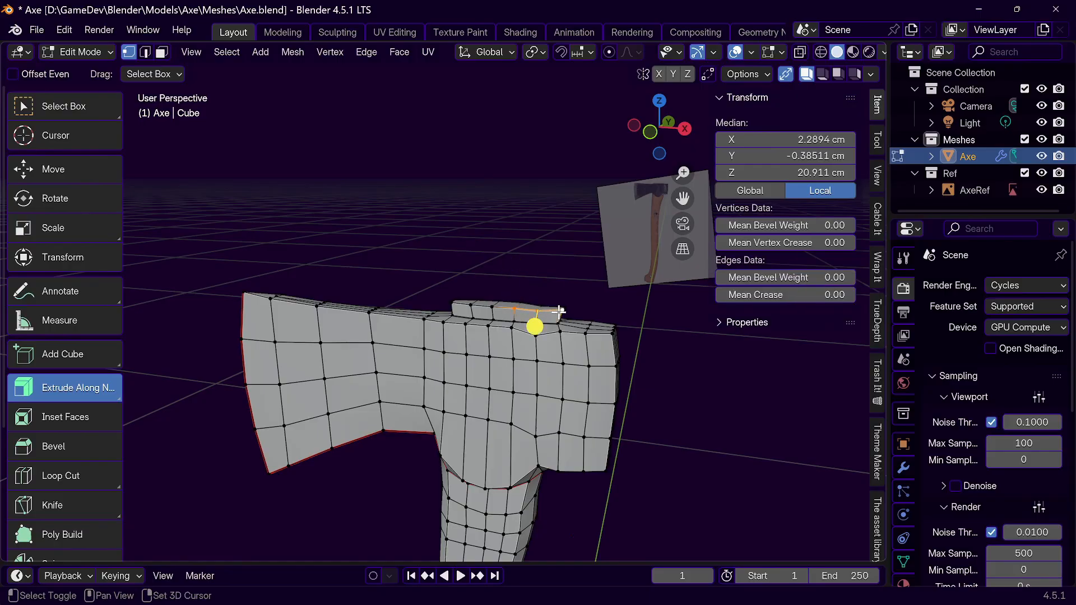
right_click(559, 311)
mouse_move(526, 136)
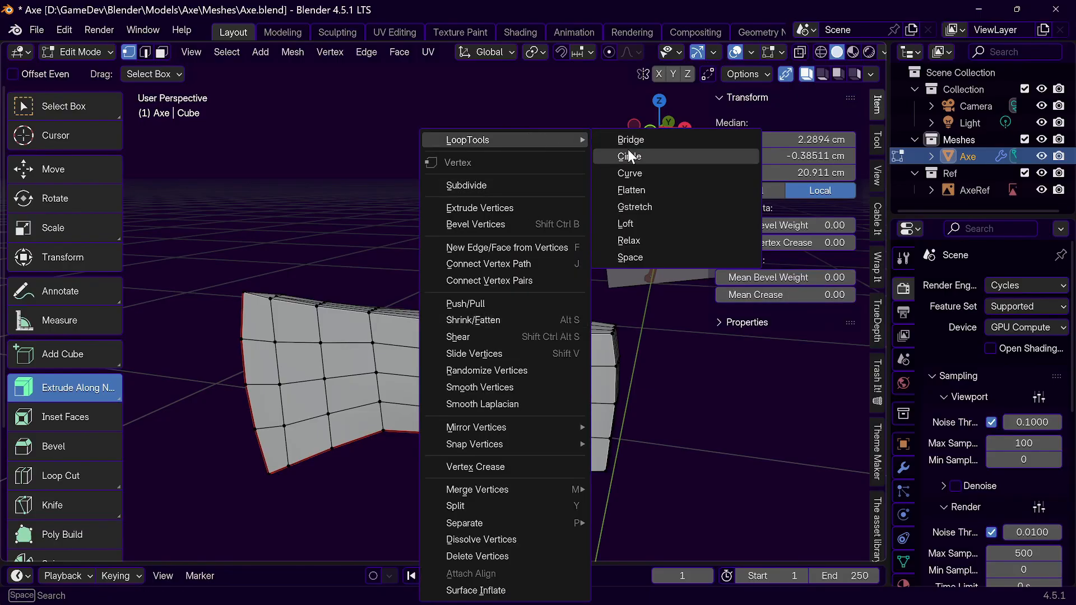
left_click(647, 238)
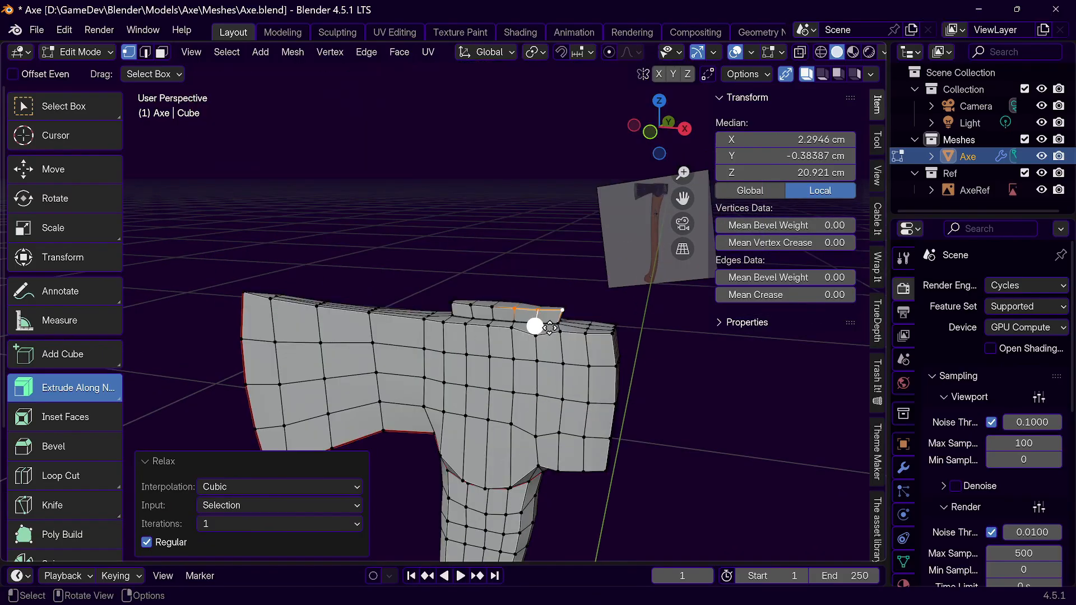
middle_click_drag(549, 328, 603, 352)
key("ctrl+z")
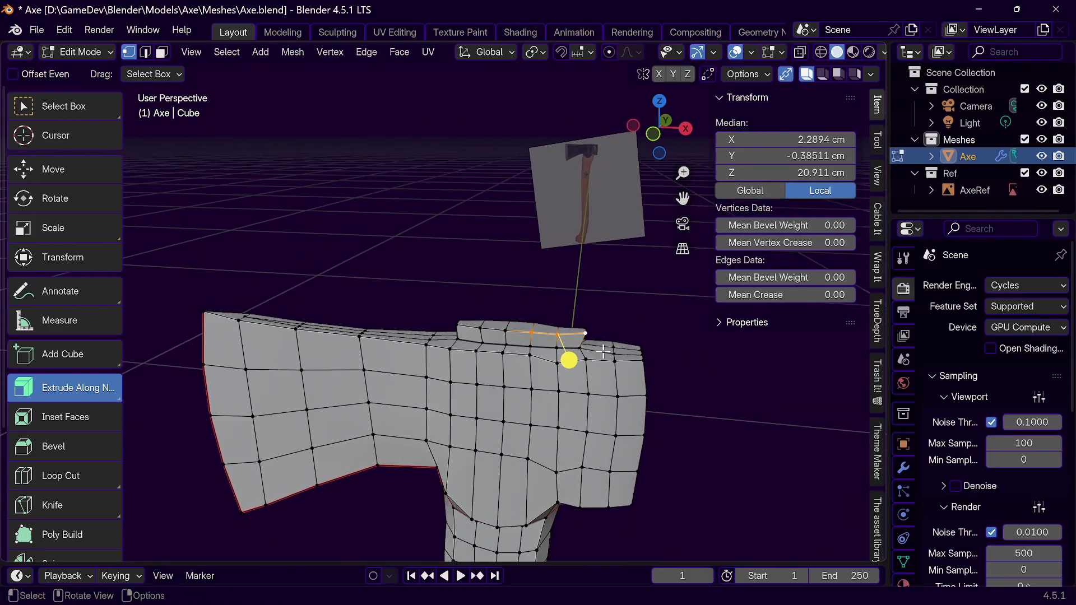
Step: Match the second-to-last vertex on the raised block's upper side edge to its neighbour's local Z of 20.928 cm
left_click(531, 331)
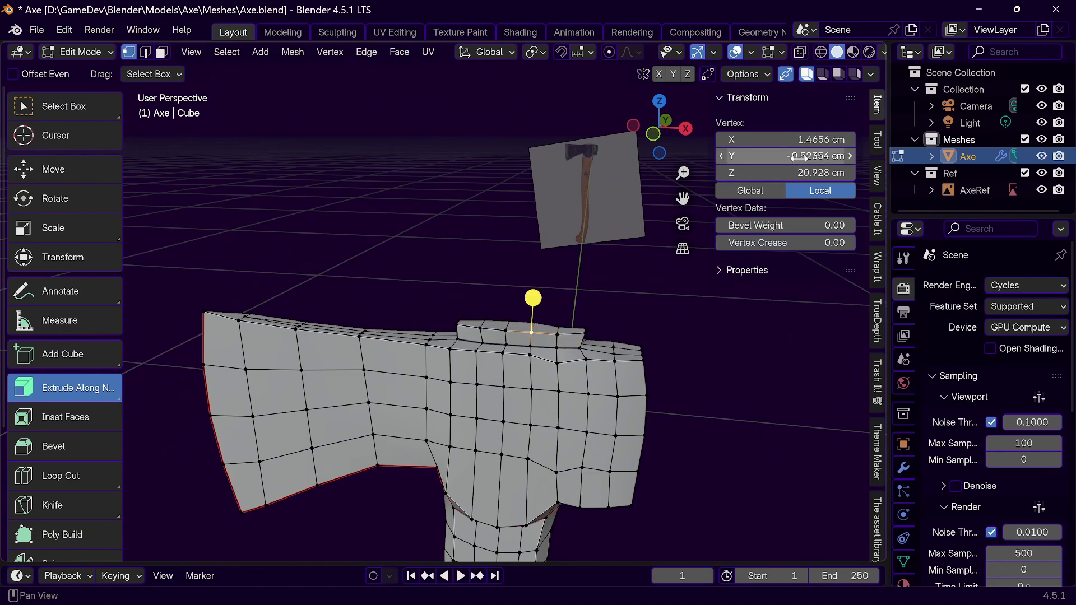
left_click(807, 172)
key("ctrl+c")
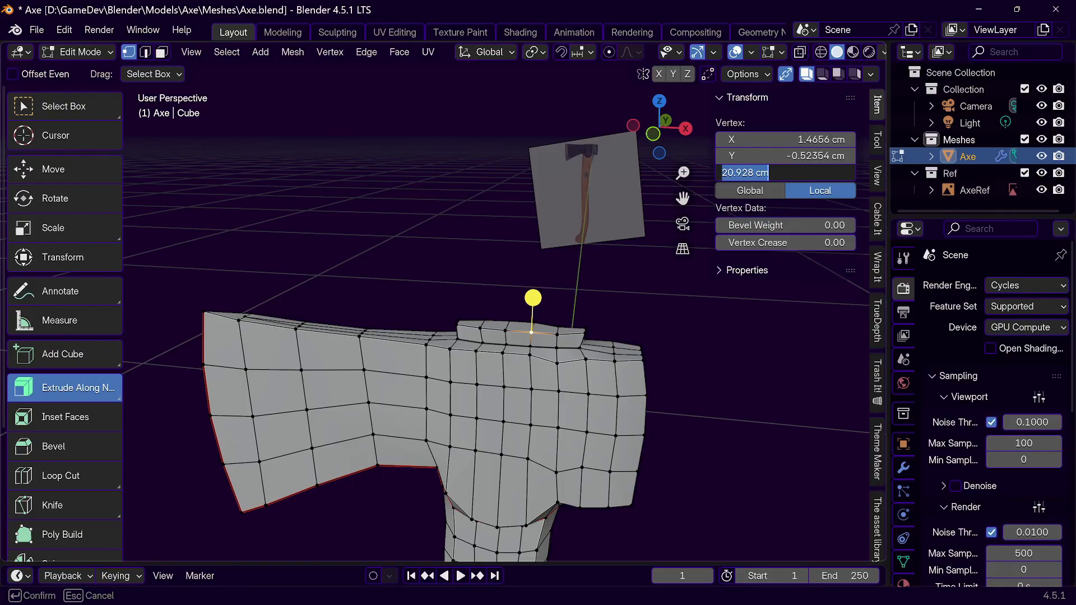
left_click(555, 334)
left_click(555, 334)
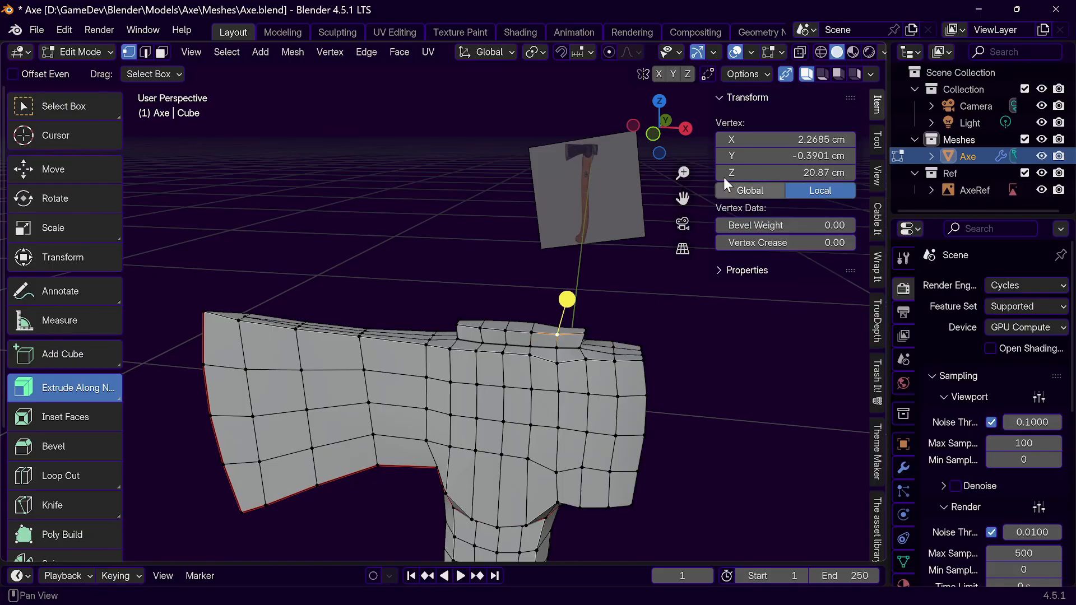
left_click(802, 172)
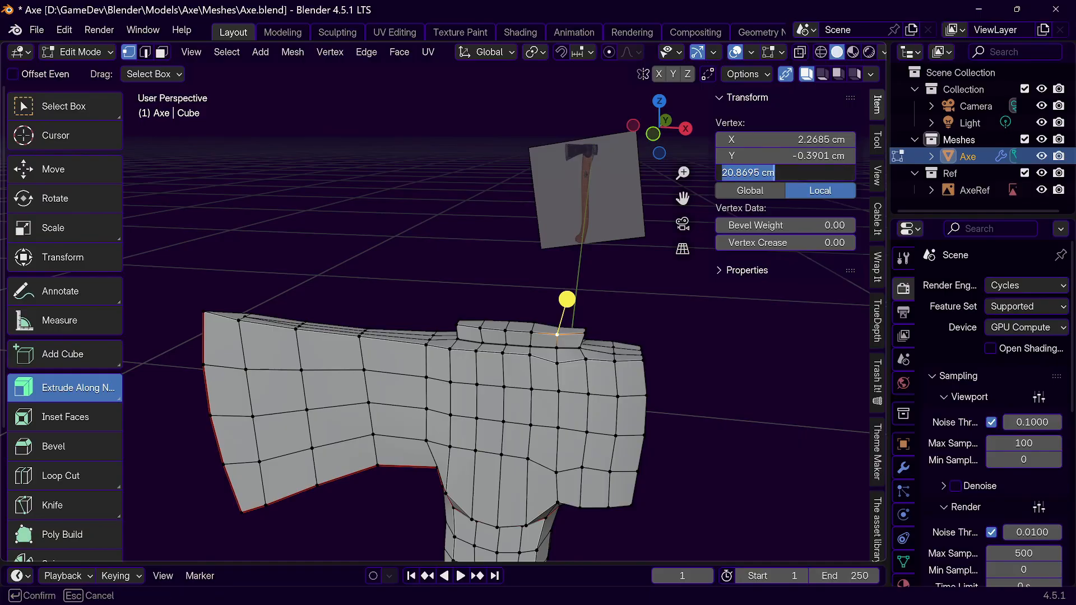
key("ctrl+v")
key("Return")
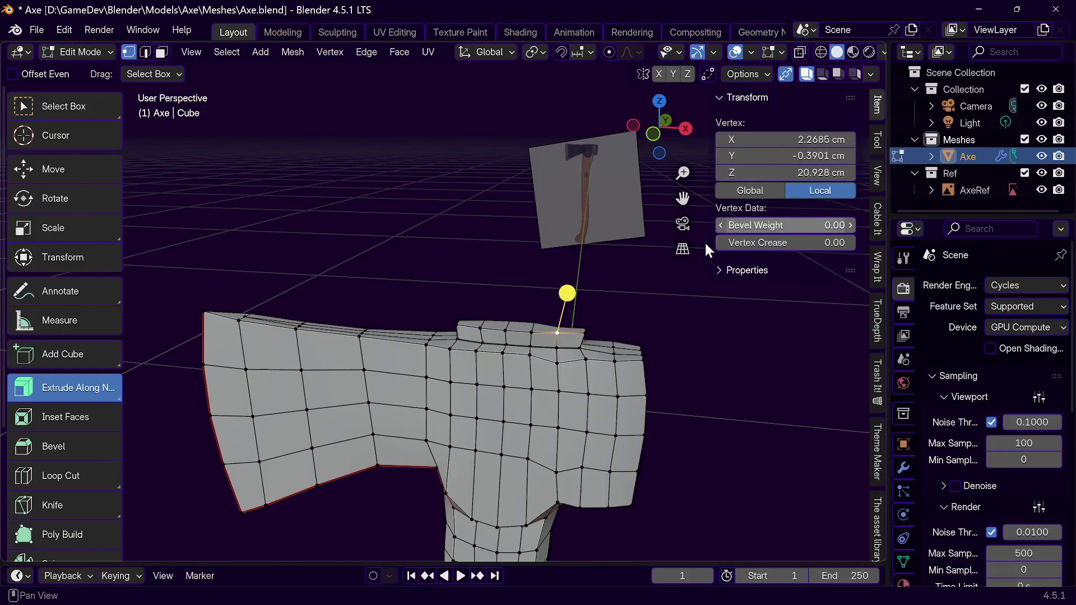
Step: Set the local Z of the corresponding upper edge vertex on the block's opposite side to 20.928 cm
middle_click_drag(566, 314, 380, 331)
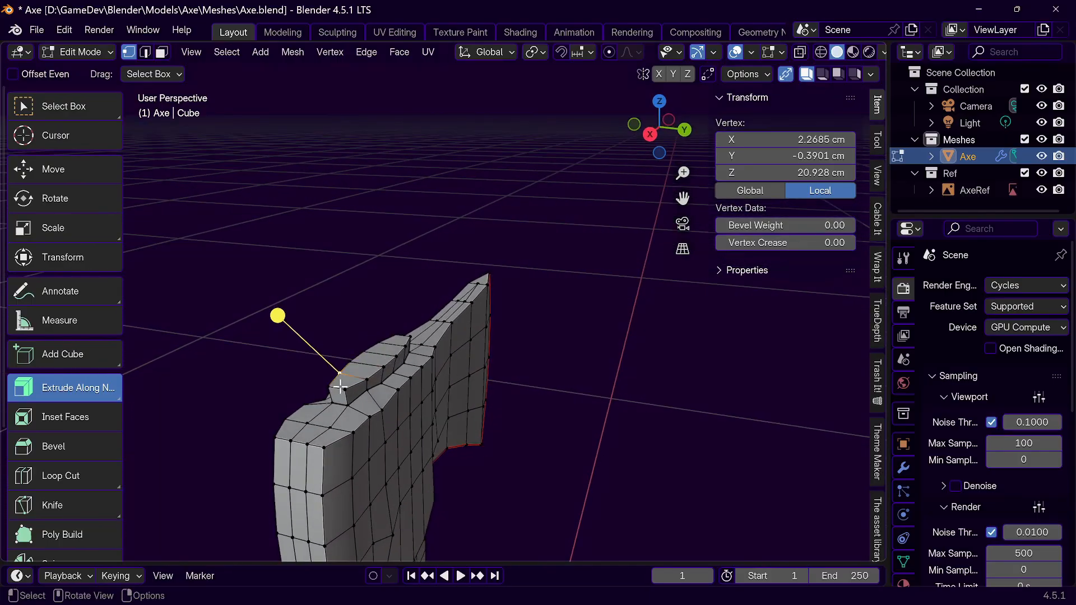
left_click(785, 172)
type("20.928 cm")
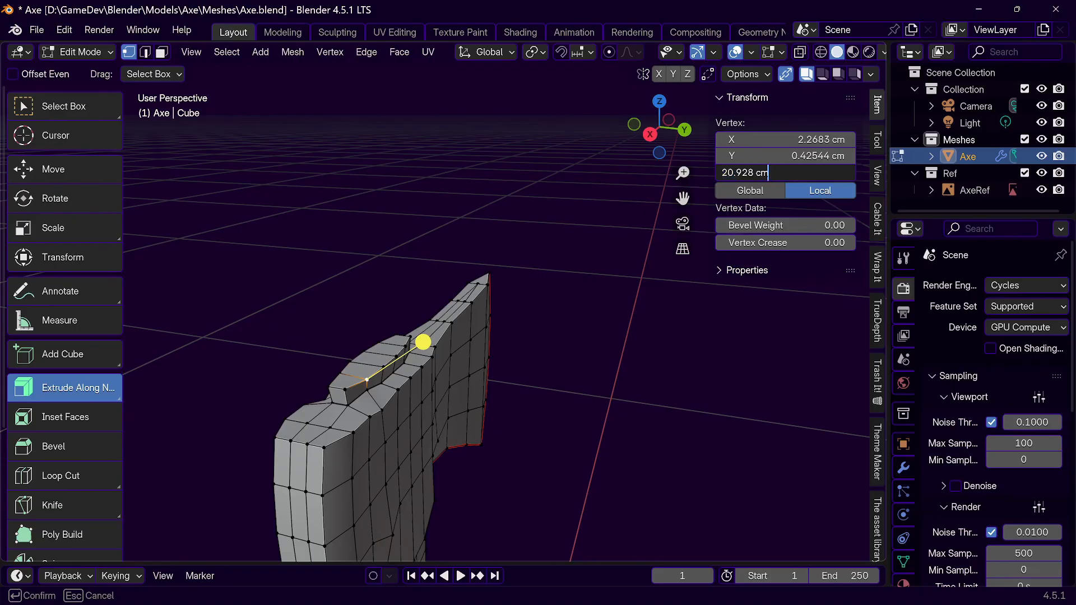
key("Return")
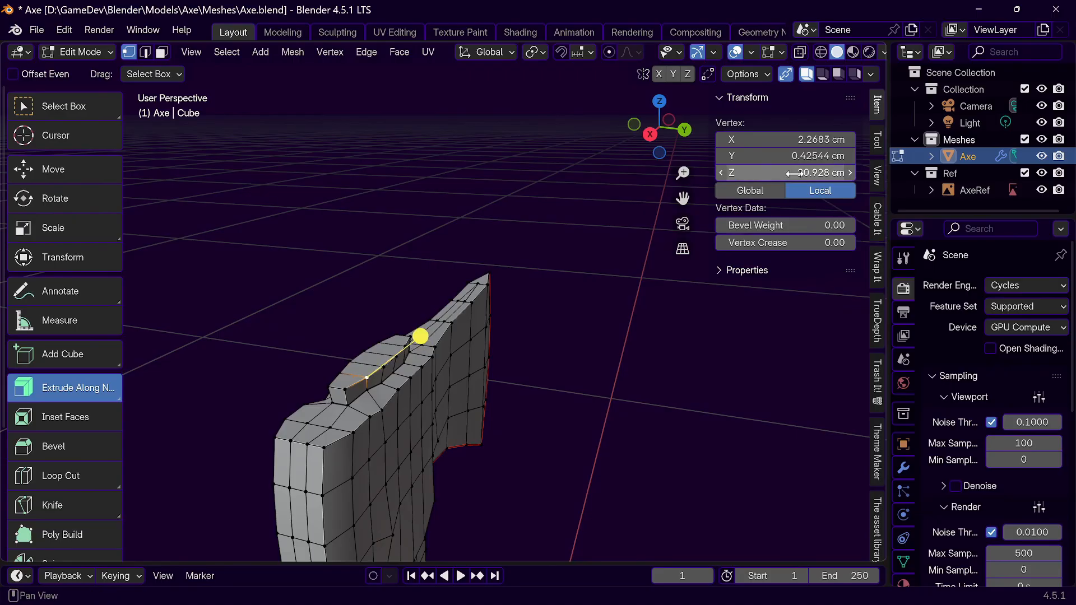
Step: Match the dipped vertex on the head's upper side edge beside the block to its neighbour's local Z of 20.317 cm
middle_click_drag(468, 372, 639, 371)
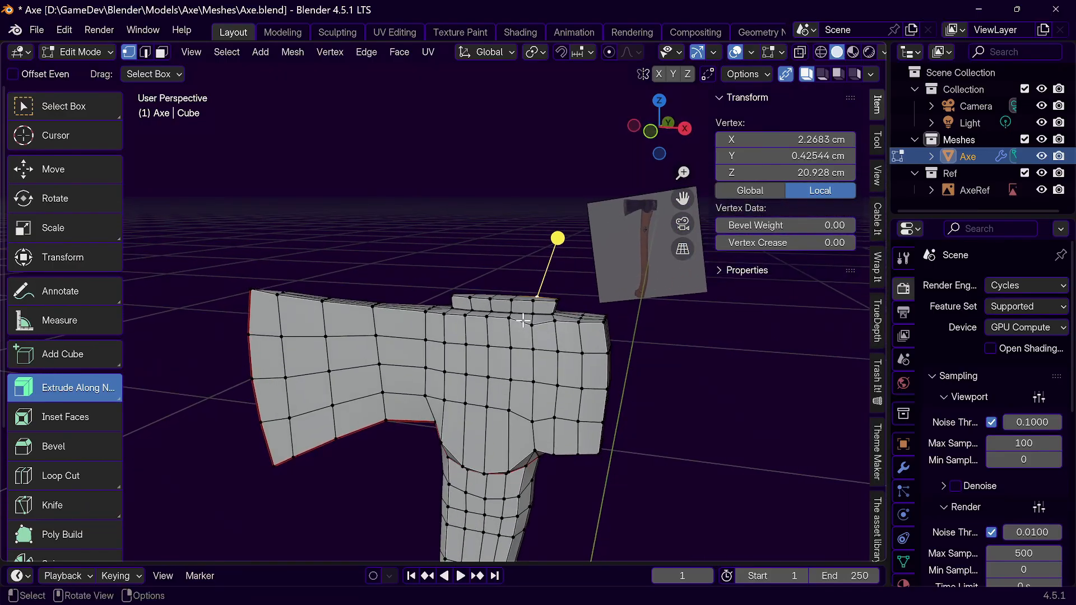
left_click(509, 317)
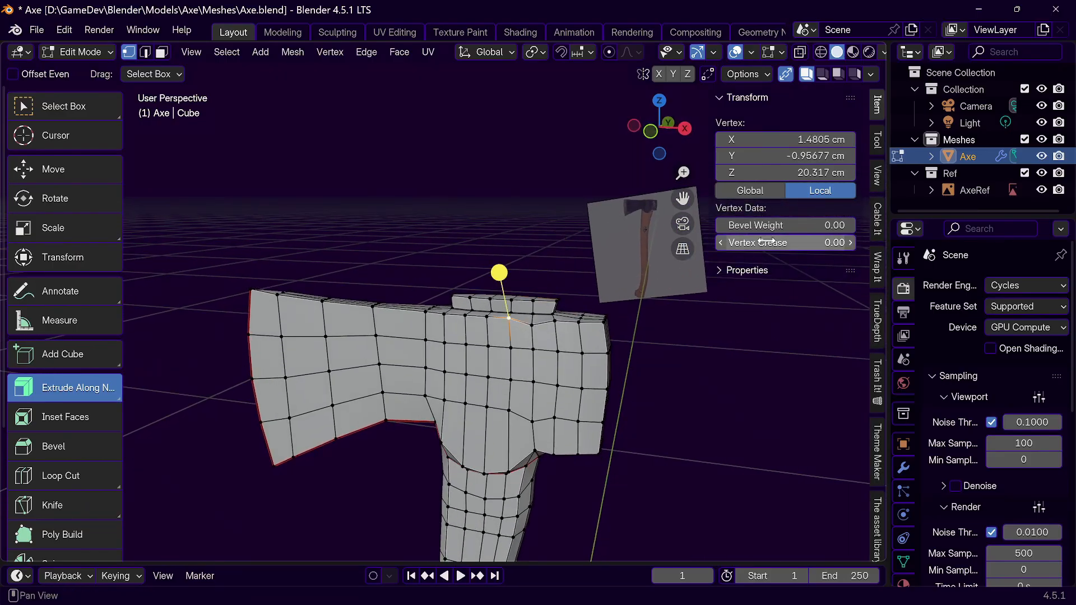
left_click(784, 173)
key("ctrl+c")
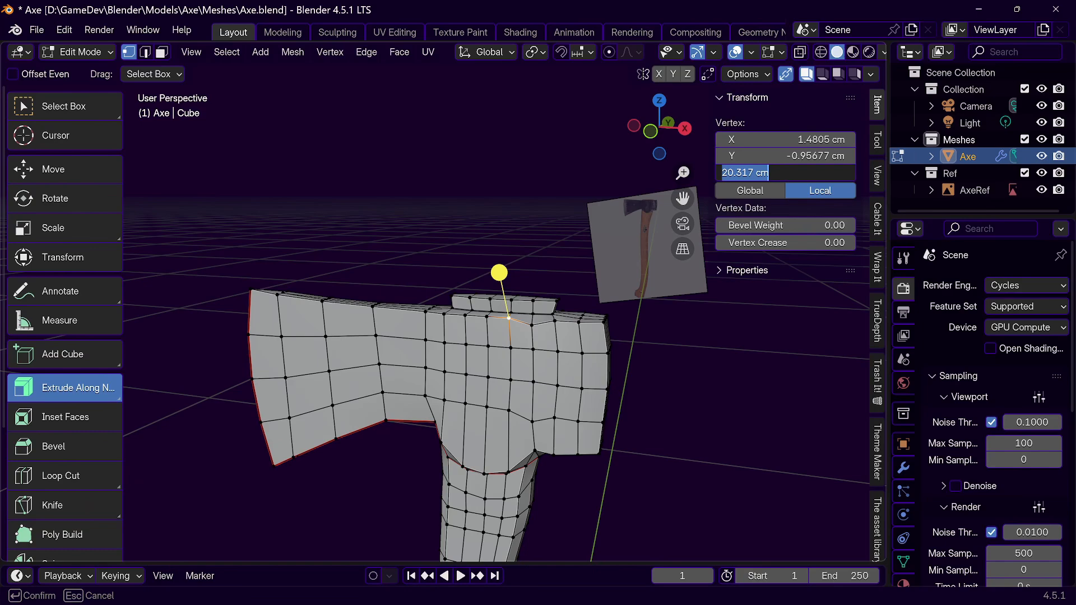
left_click(533, 323)
left_click(532, 324)
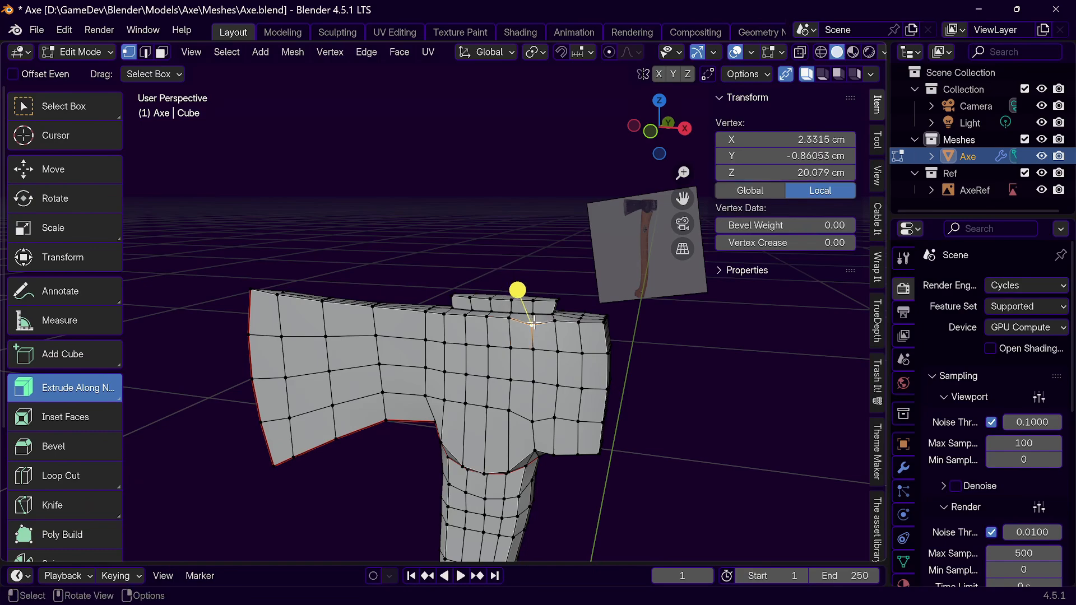
left_click(824, 171)
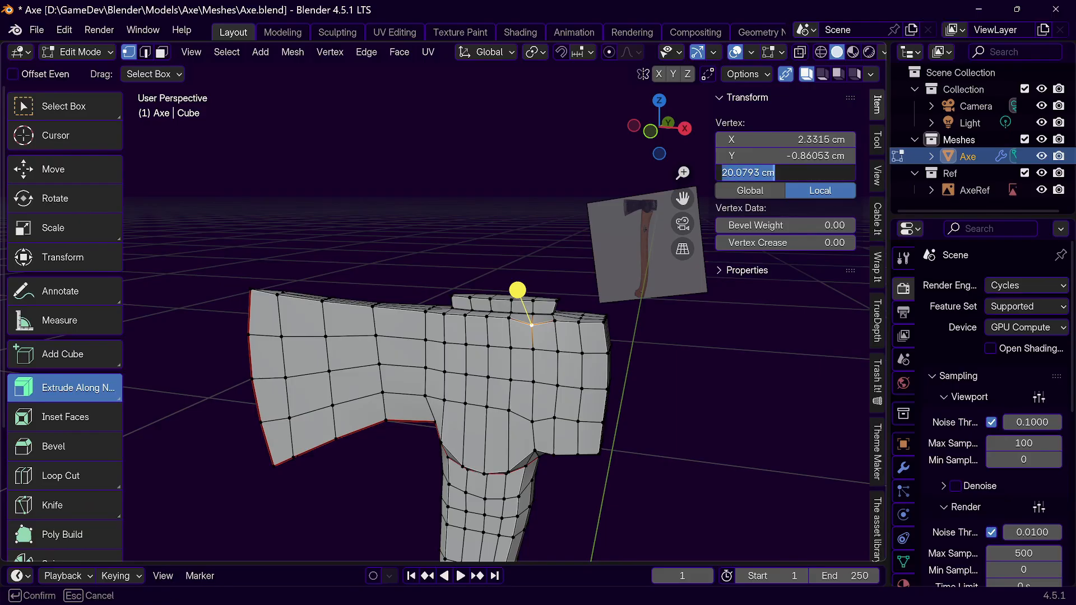
key("ctrl+v")
key("Return")
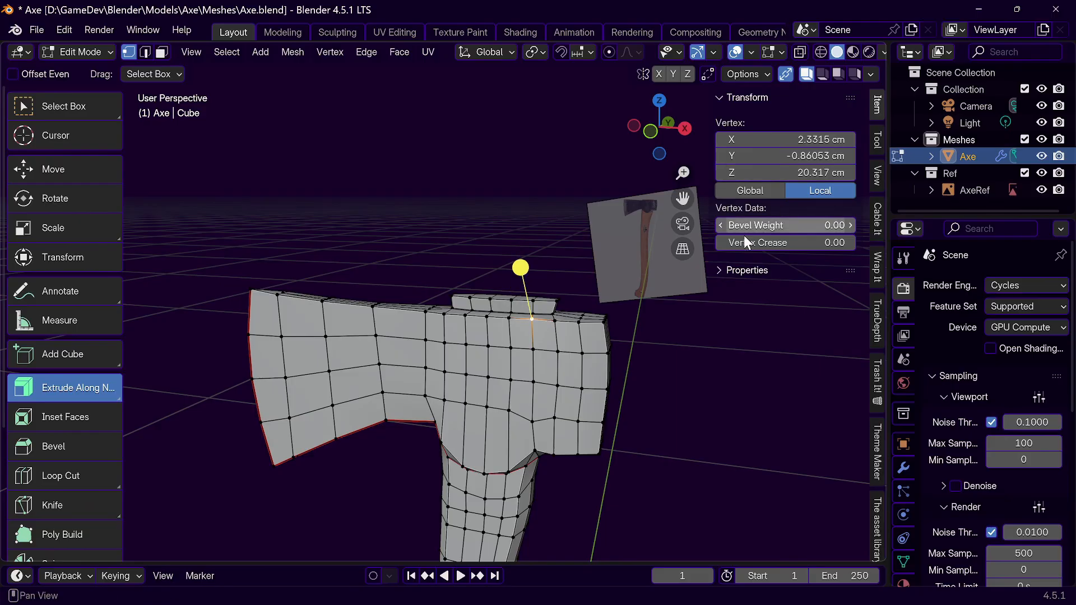
Step: Set the local Z of the mirrored dipped vertex on the head's opposite side edge to the copied 20.317 cm
middle_click_drag(615, 339, 371, 360)
left_click(363, 365)
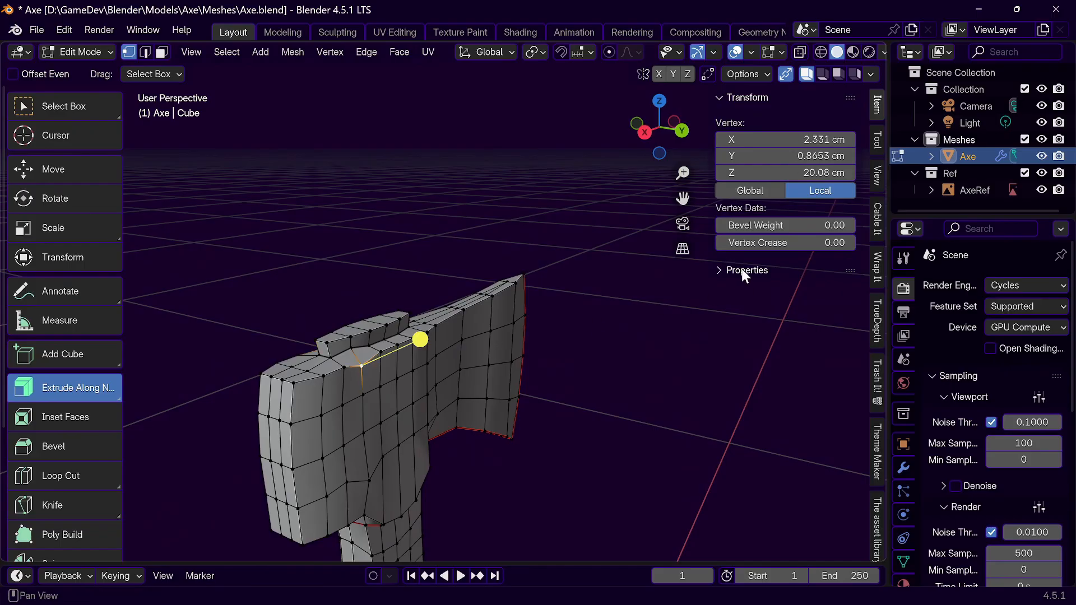
left_click(811, 171)
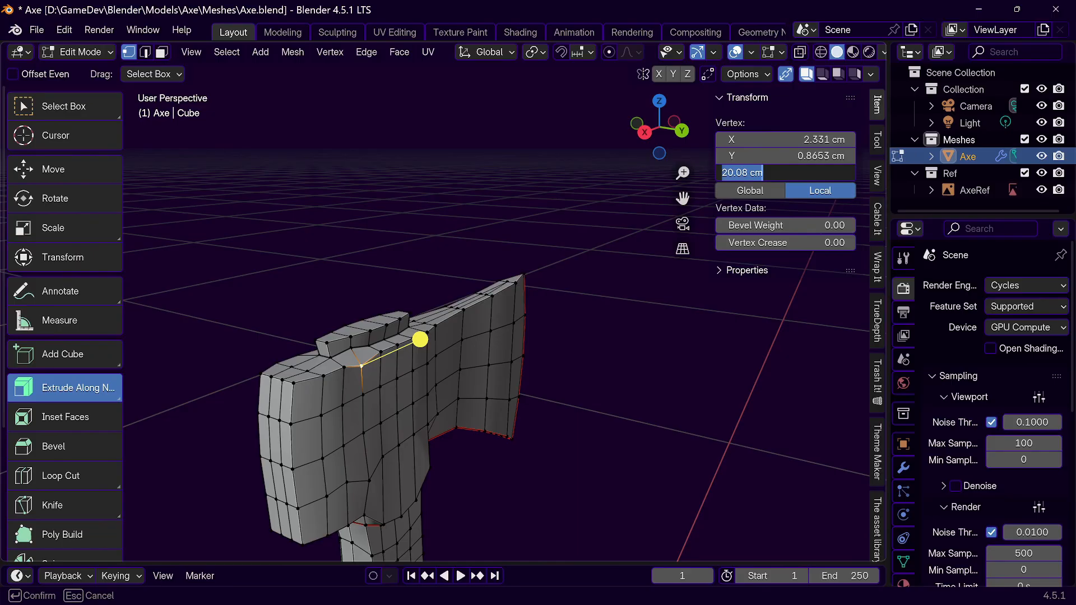
key("ctrl+v")
key("Return")
Step: Select all the edges around the base of the raised block and mark them as a UV seam
middle_click_drag(385, 398, 634, 389)
scroll(571, 336, "up", 5)
middle_click_drag(610, 276, 579, 409)
scroll(577, 331, "up", 5)
middle_click_drag(577, 331, 445, 377)
key("2")
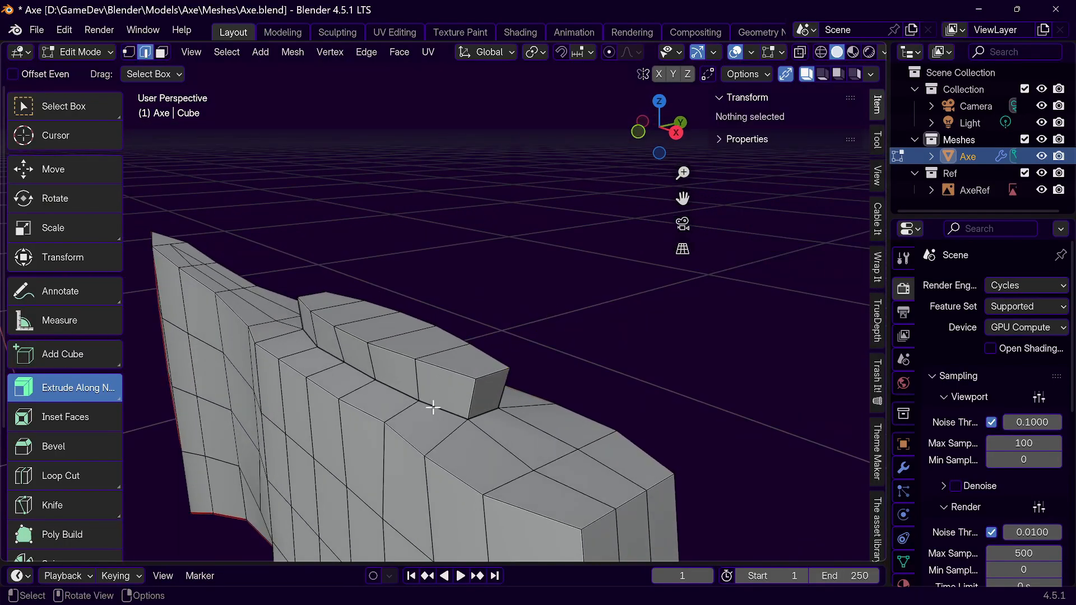
left_click(432, 406)
left_click(481, 415, "shift")
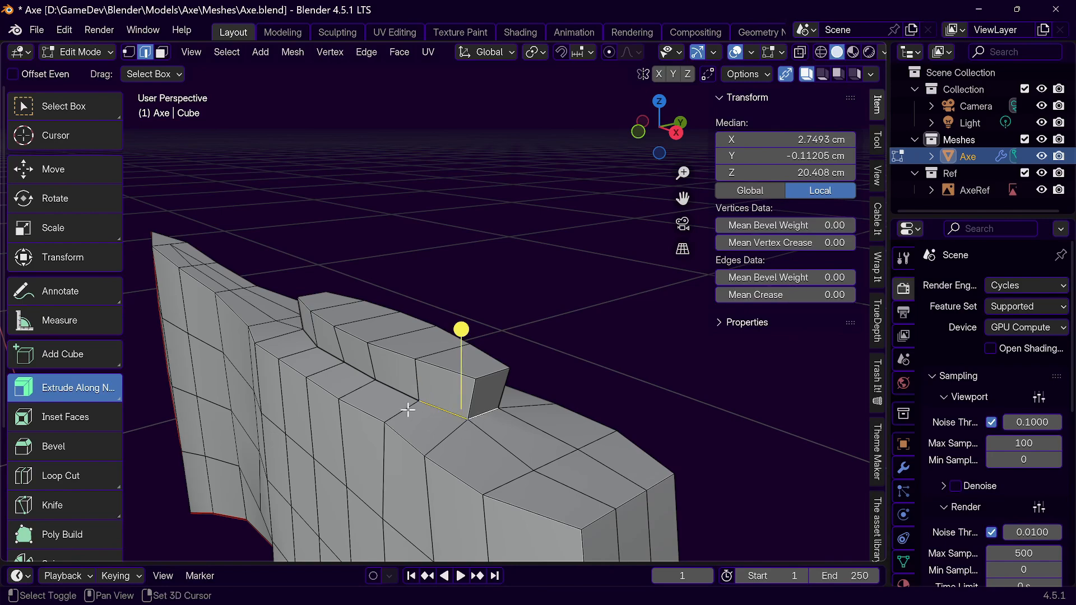
left_click(379, 385, "shift")
left_click(354, 371, "shift")
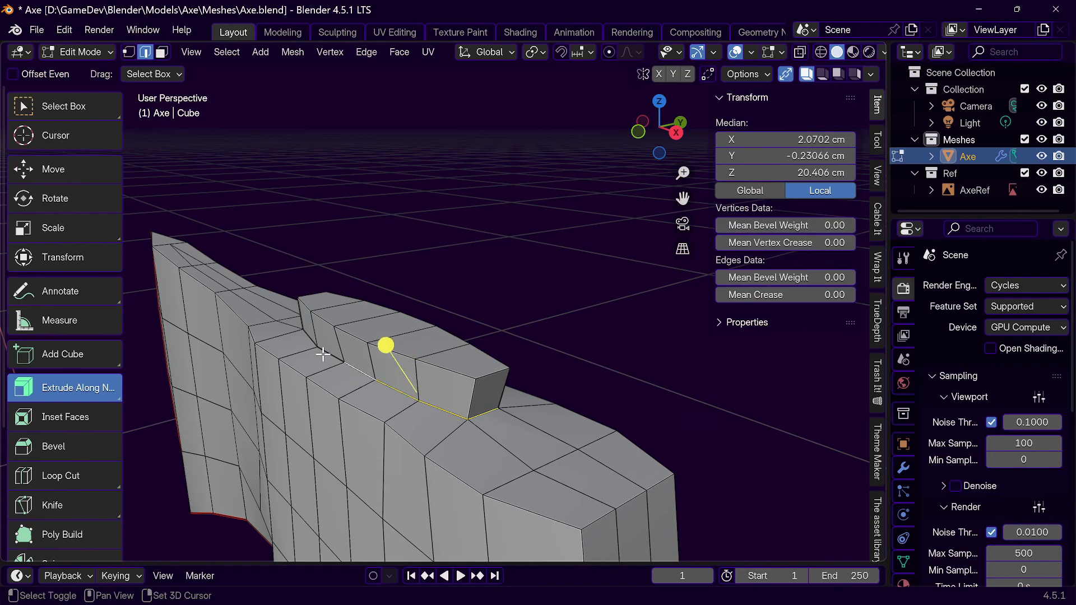
left_click(323, 353, "shift")
left_click(307, 339, "shift")
middle_click_drag(307, 340, 483, 365)
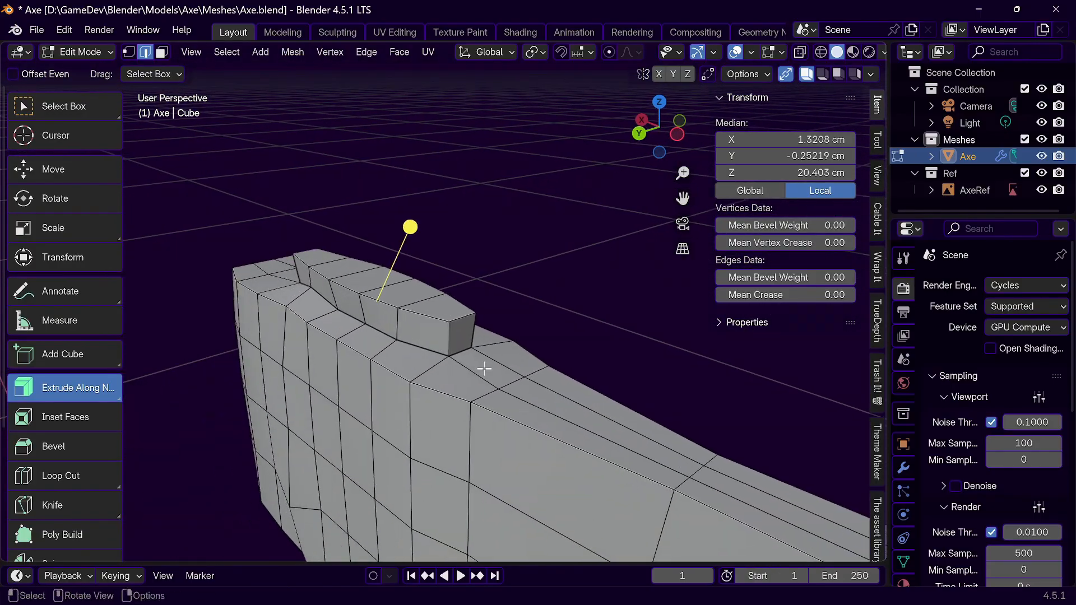
left_click(454, 352, "shift")
left_click(424, 347, "shift")
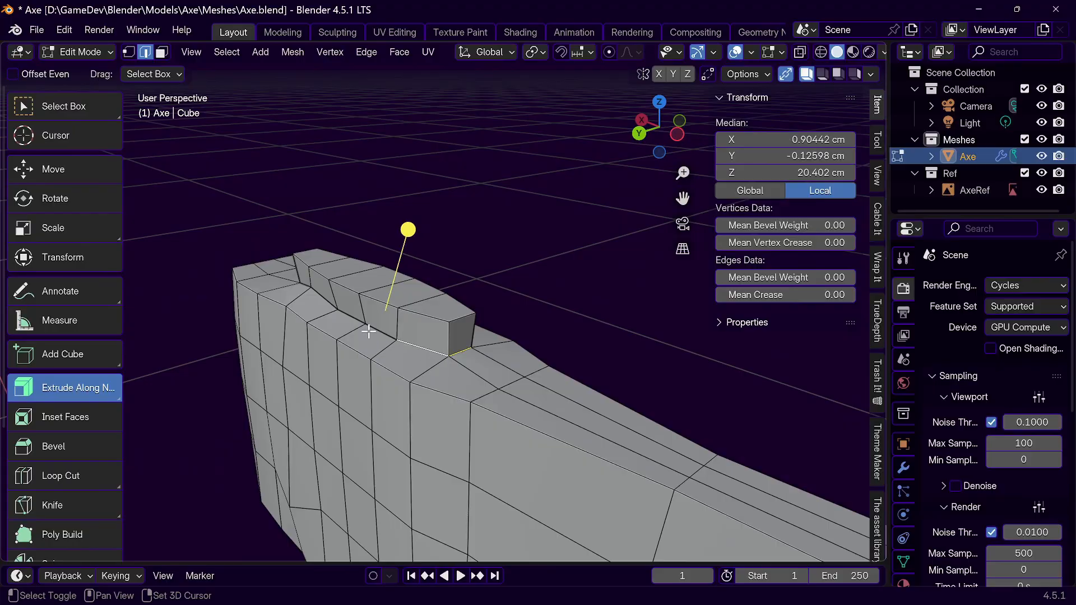
left_click(301, 283, "ctrl")
middle_click_drag(301, 283, 547, 340)
key("ctrl+e")
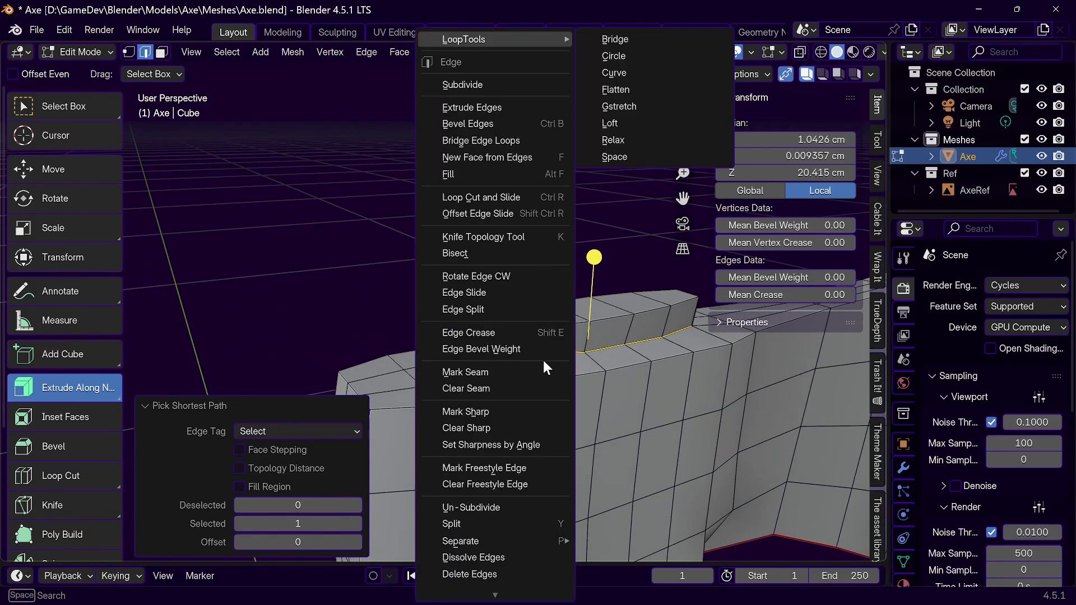
left_click(500, 375)
Step: Match the local Z of the vertex at the raised block's base to its neighbour's 20.404 cm
key("1")
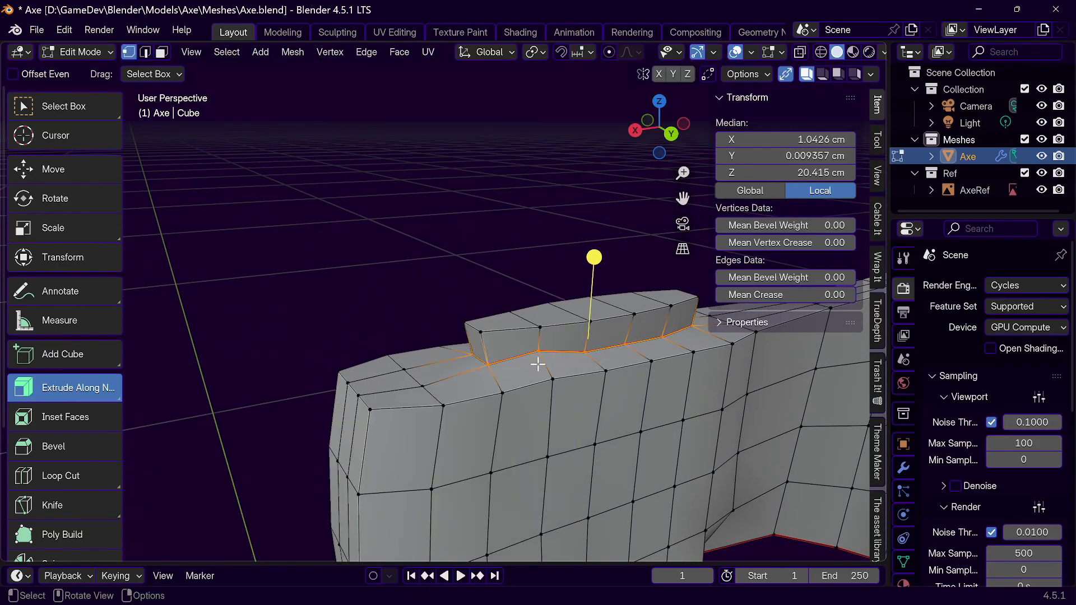
left_click(537, 350)
left_click(583, 351)
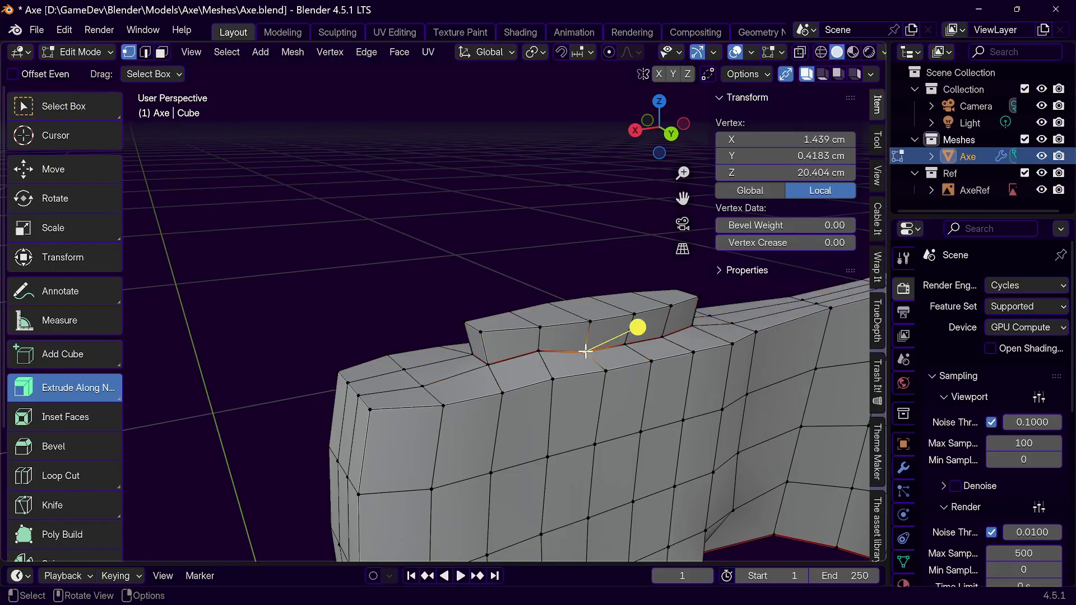
left_click(776, 172)
key("ctrl+c")
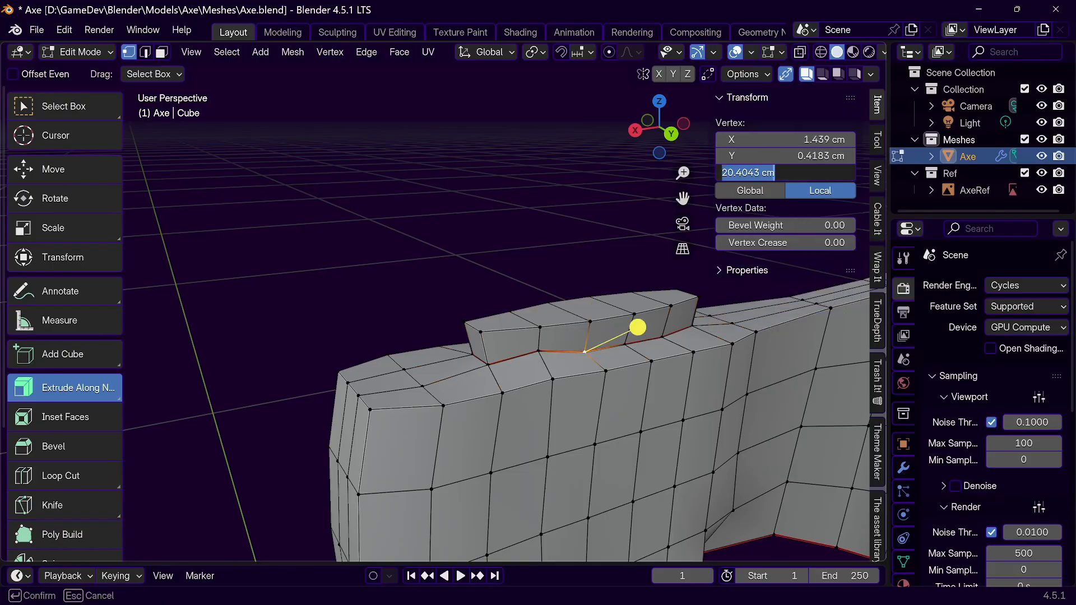
key("Escape")
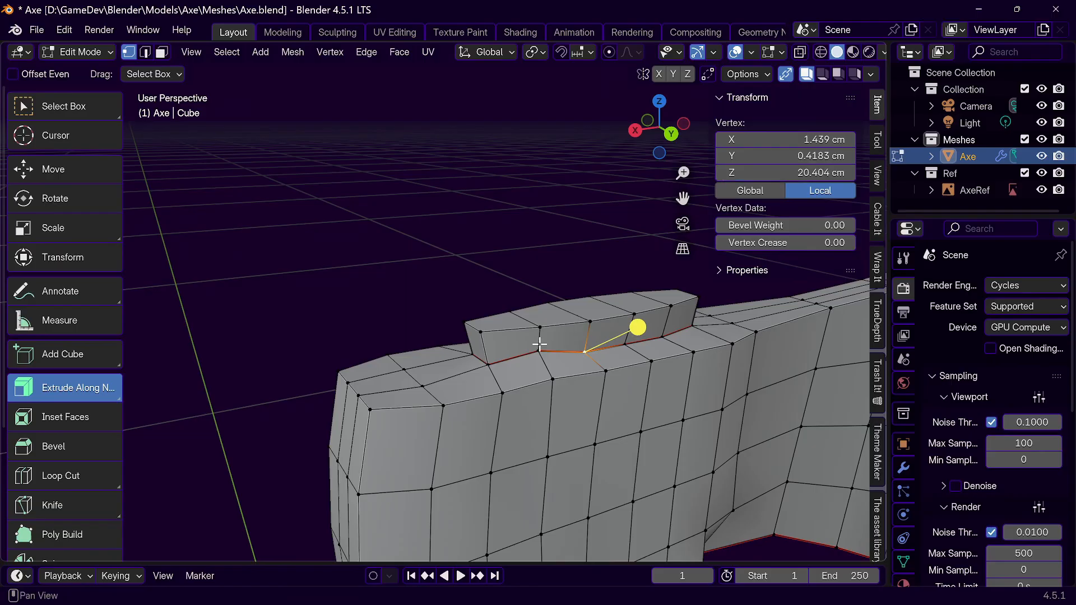
left_click(538, 350)
left_click(771, 176)
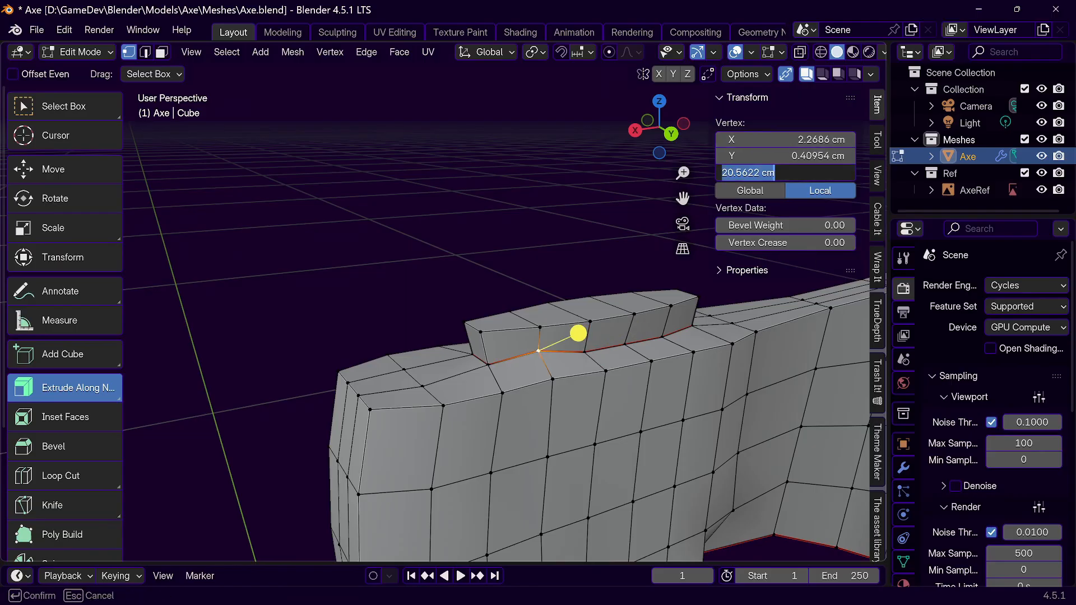
key("ctrl+v")
key("Return")
middle_click_drag(599, 366, 676, 357)
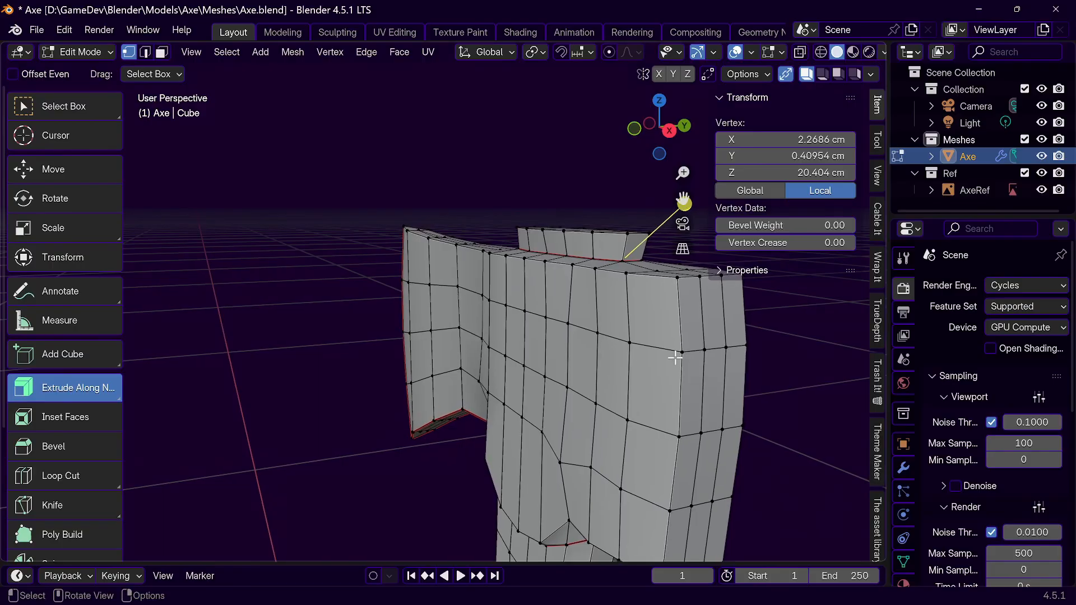
Step: Switch to the UV Editing workspace and select the entire axe mesh
scroll(676, 357, "down", 3)
middle_click_drag(623, 436, 586, 279, "shift")
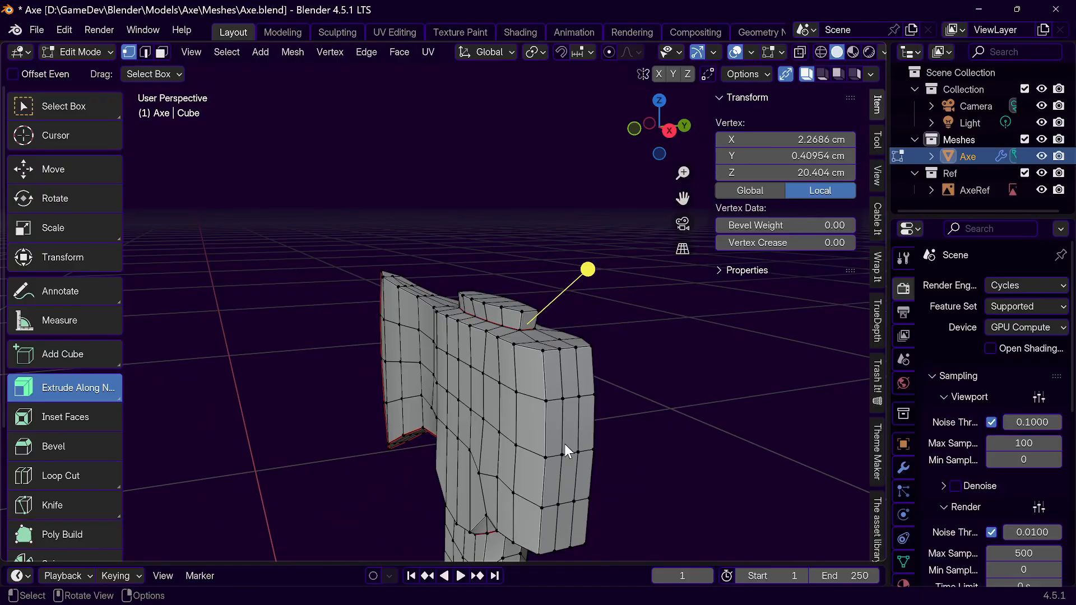
key("Tab")
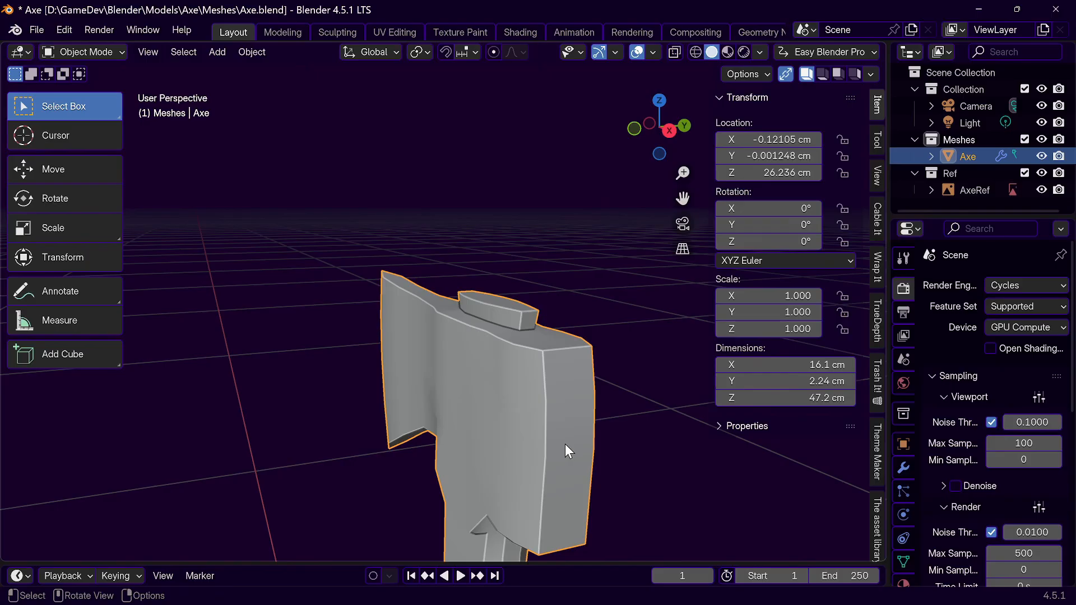
left_click(385, 32)
scroll(738, 340, "down", 3)
key("a")
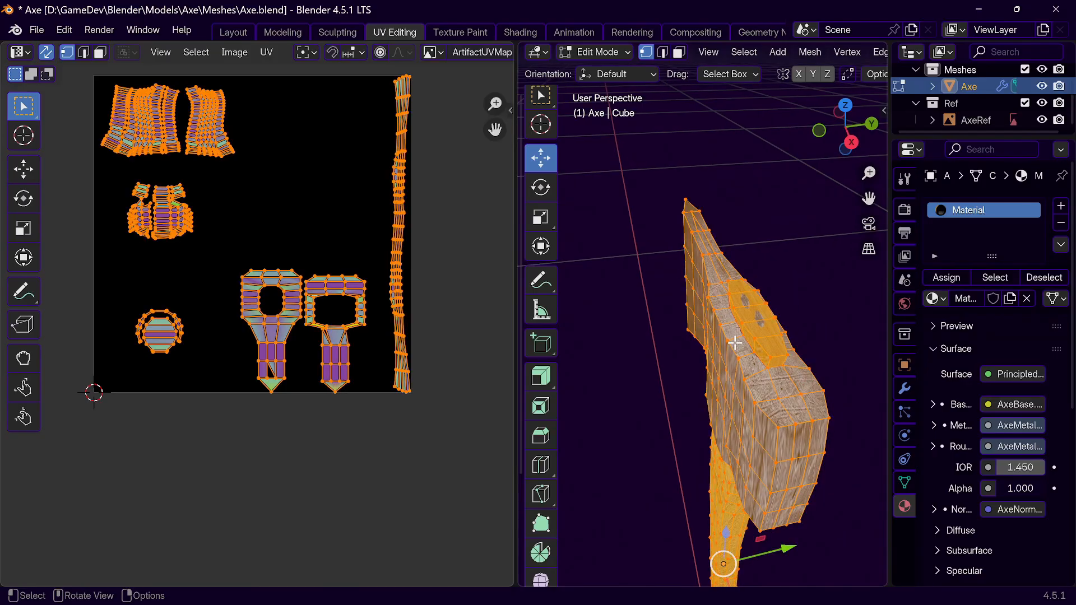
Step: Try unwrapping the whole axe mesh with the Minimum Stretch method, followed by the Conformal method
key("i")
right_click(637, 328)
key("u")
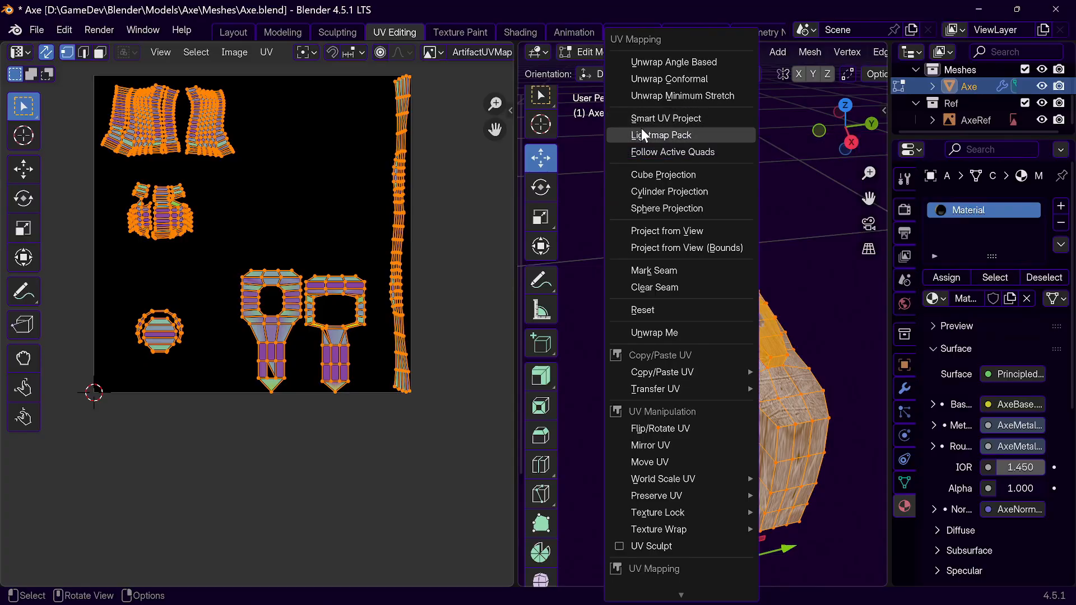
left_click(682, 97)
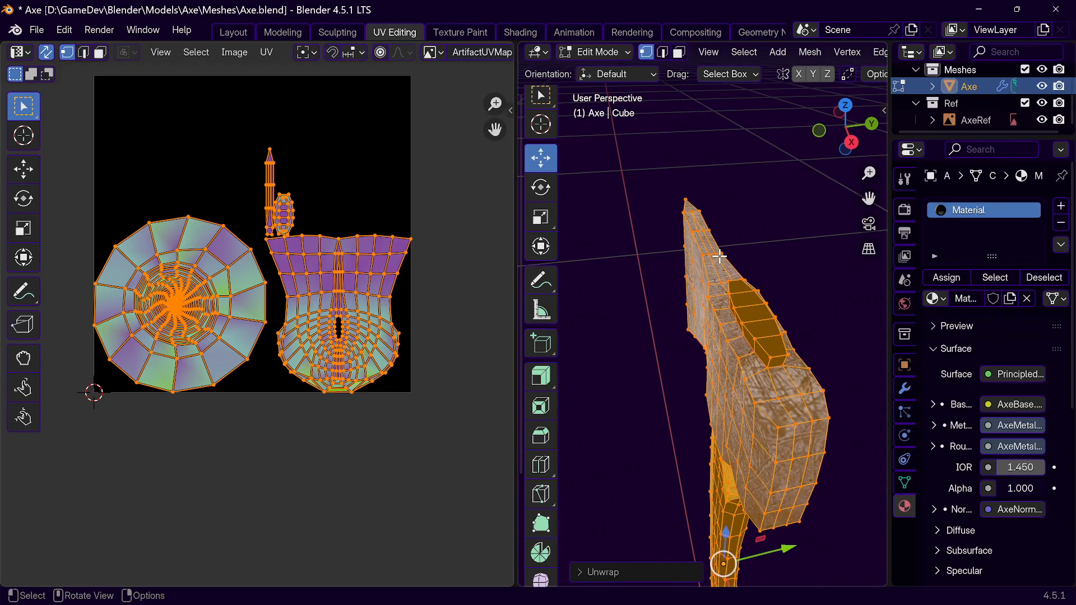
key("u")
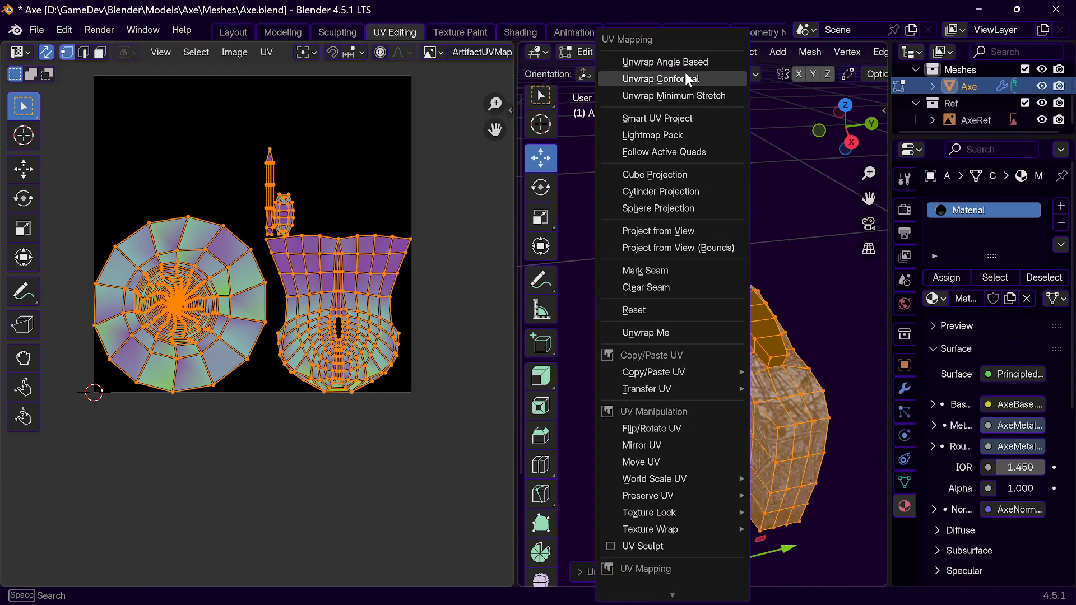
left_click(671, 79)
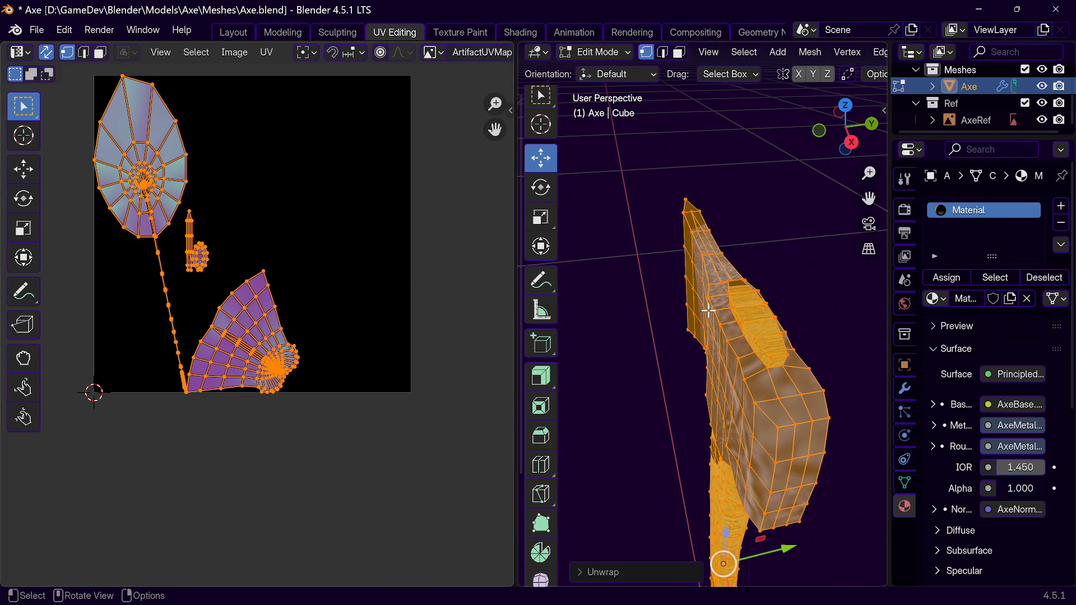
key("i")
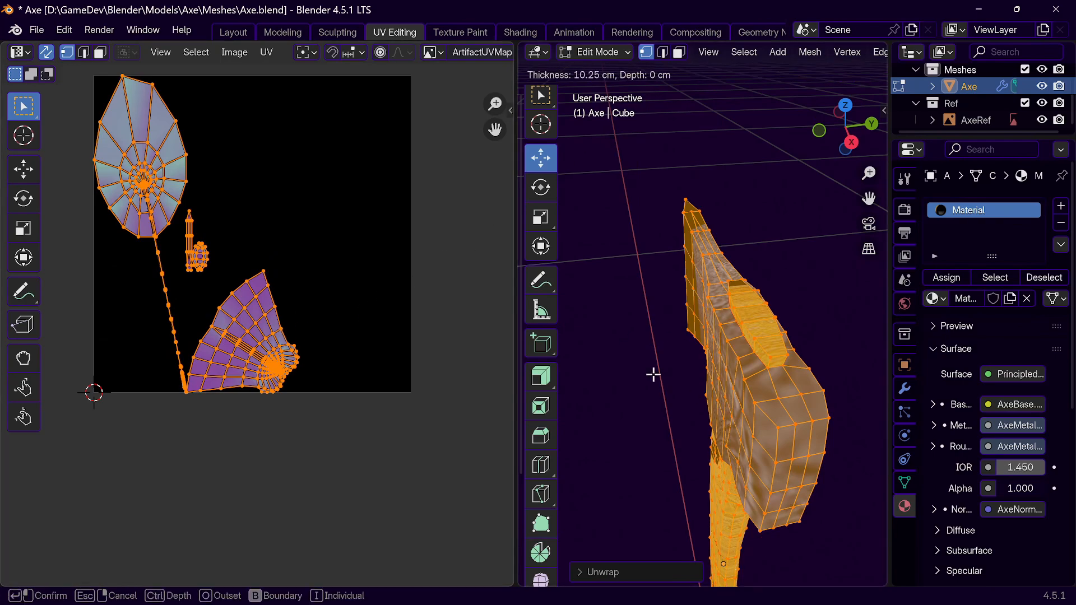
key("Escape")
key("u")
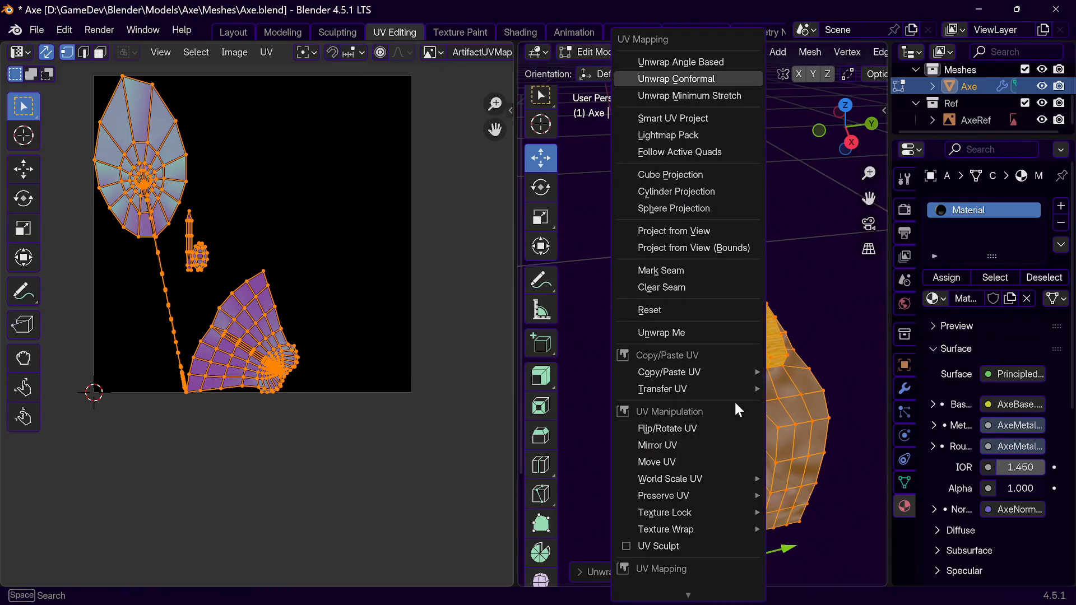
key("Escape")
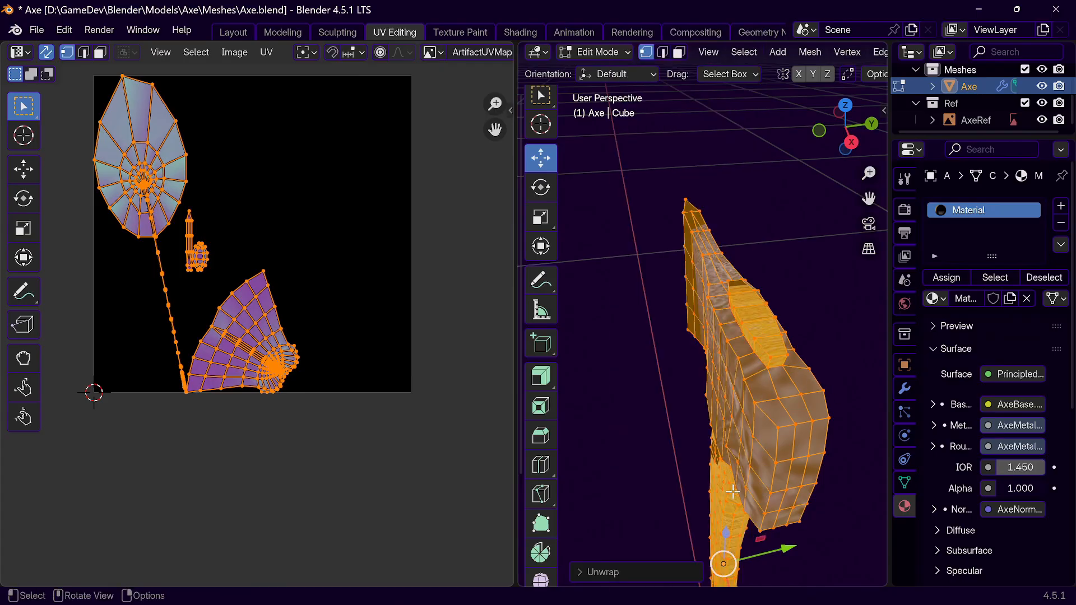
key("i")
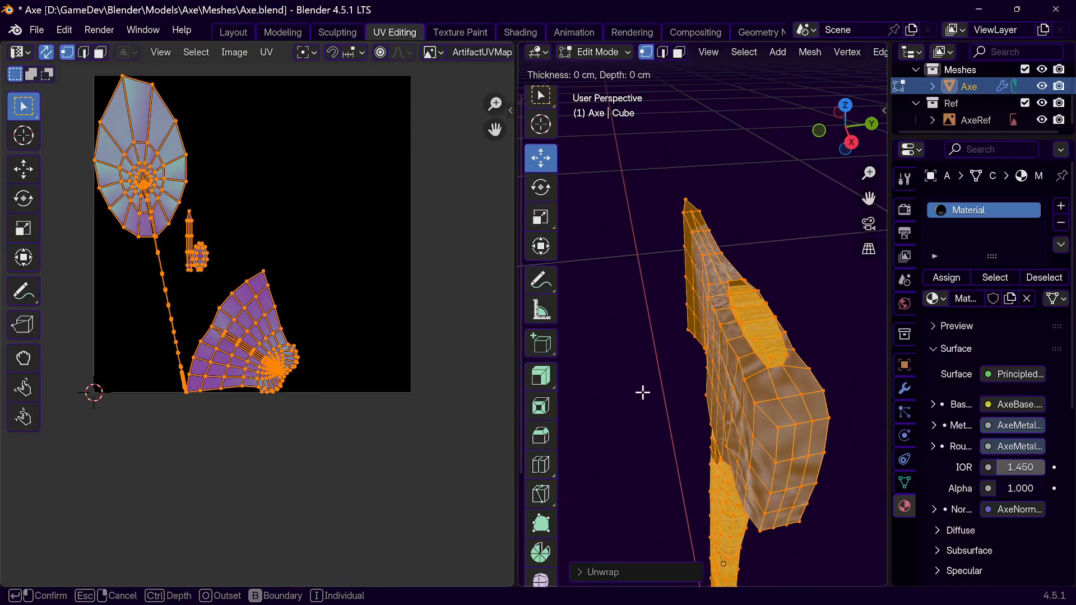
key("Escape")
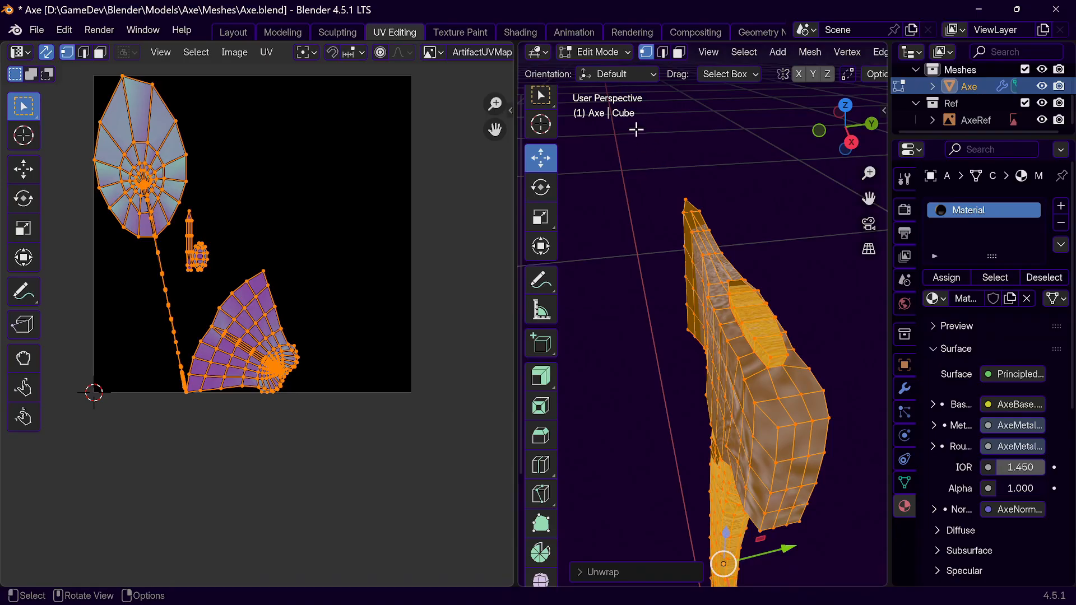
Step: Try unwrapping the whole axe mesh with the Angle Based method
key("u")
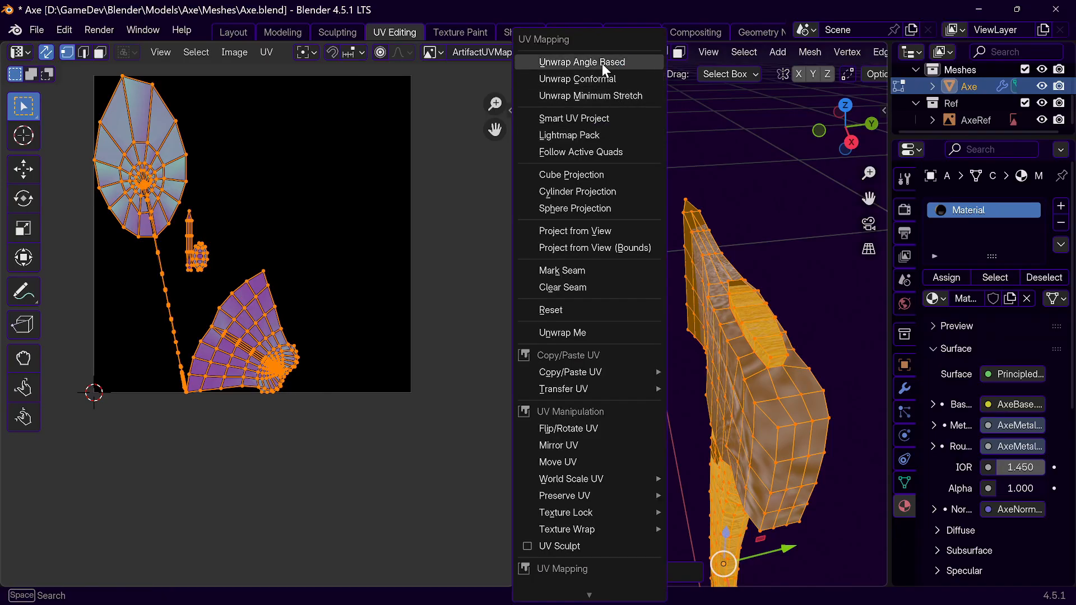
left_click(547, 62)
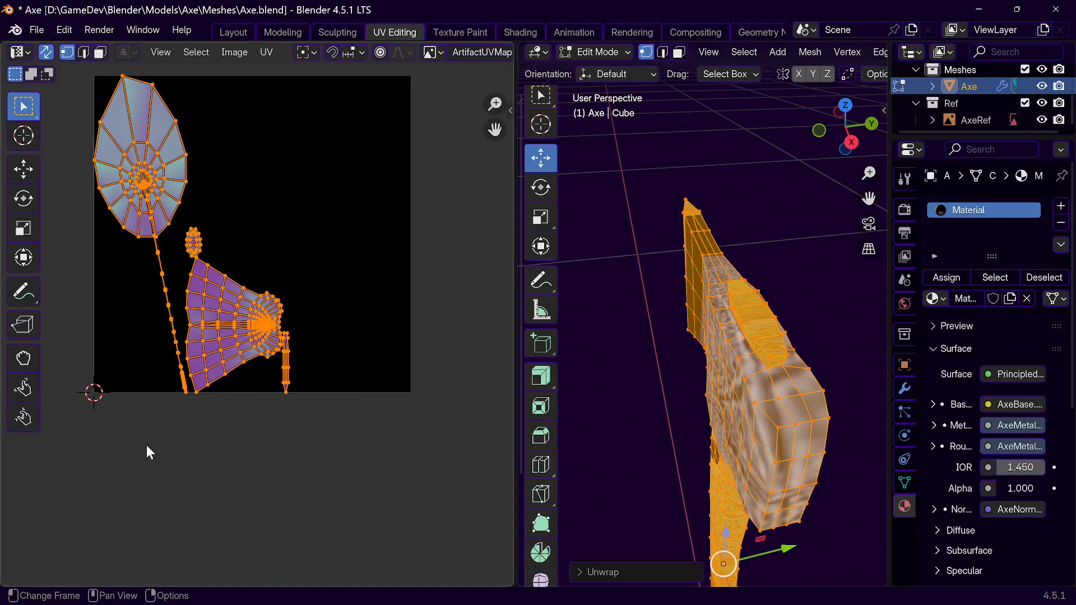
Step: Pick a vertex on the collapsed thin UV strip and examine the matching area of the axe's handle
left_click(178, 338)
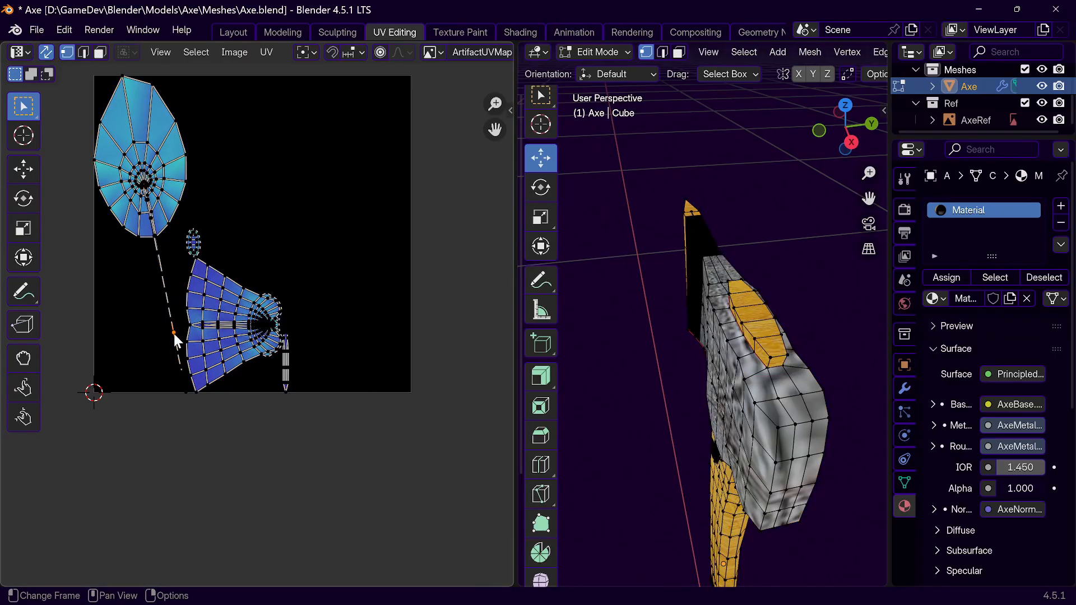
key("KP_Decimal")
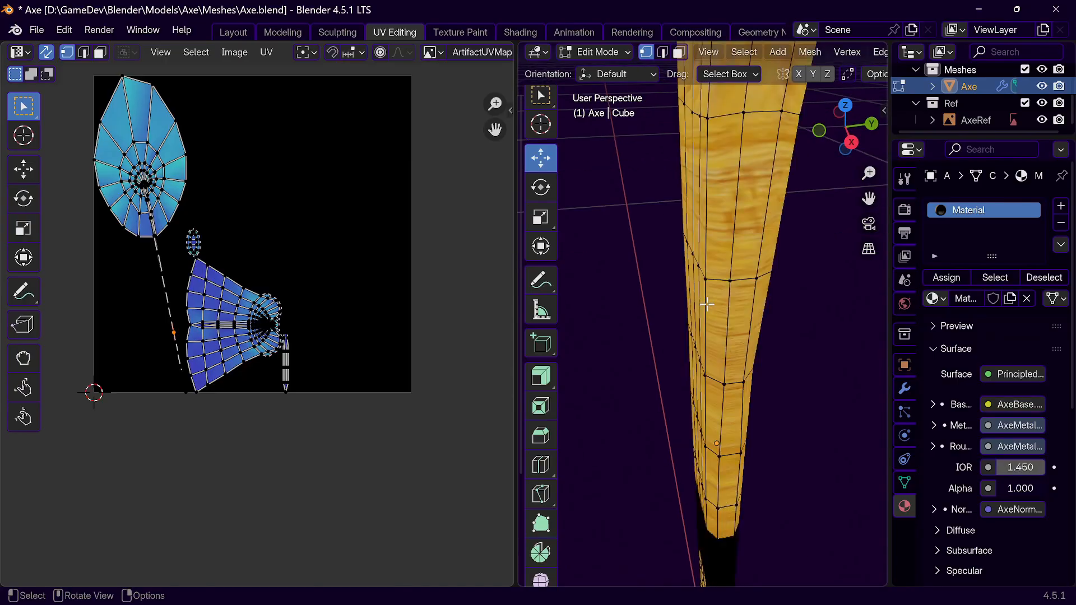
scroll(736, 376, "down", 7)
middle_click_drag(745, 359, 571, 310)
scroll(709, 300, "down", 8)
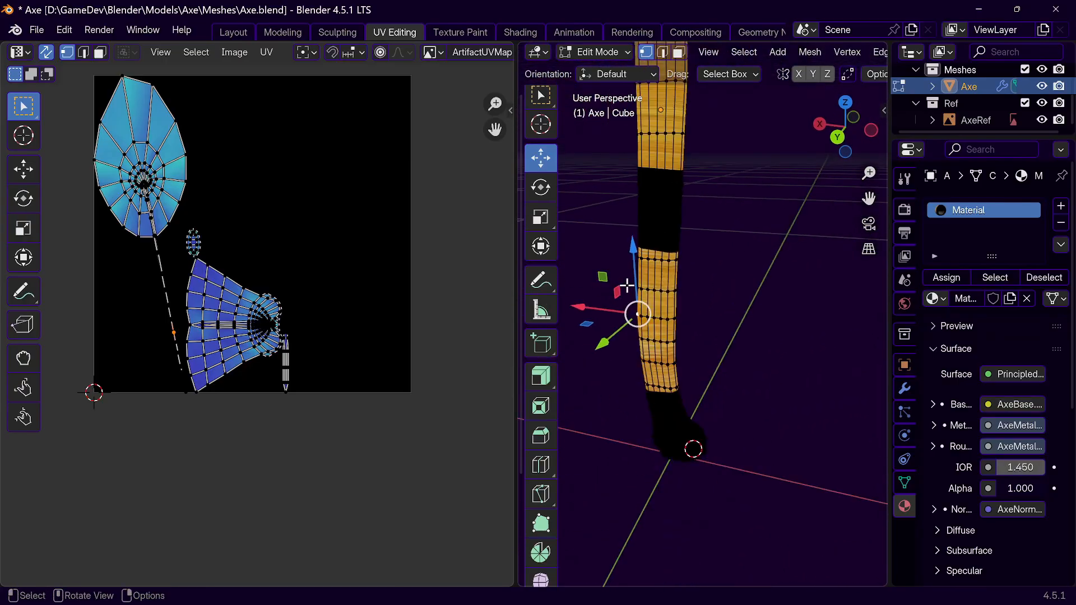
scroll(712, 296, "up", 4)
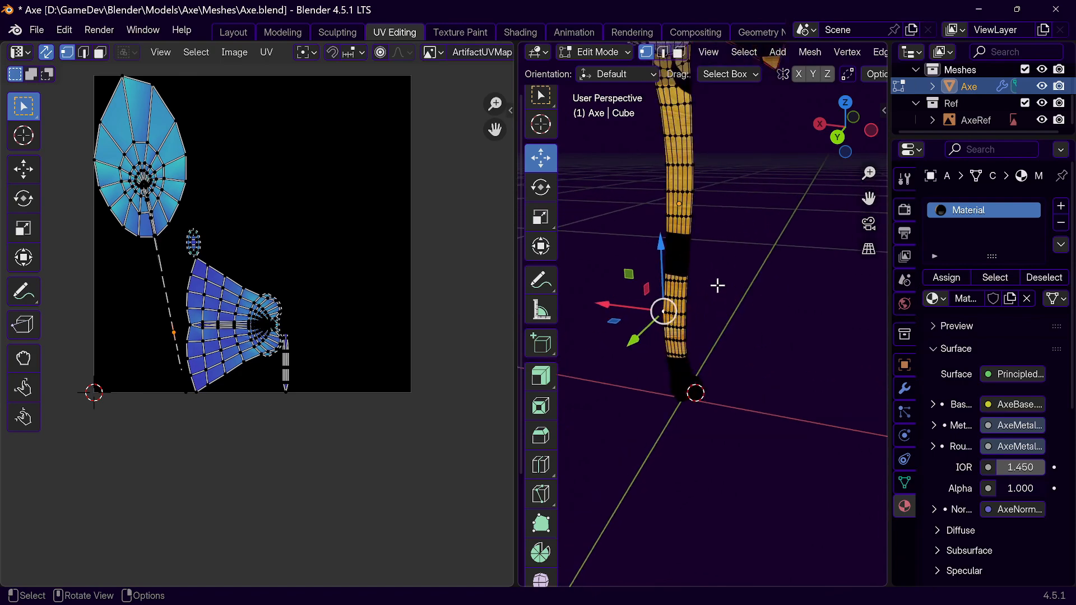
scroll(719, 284, "up", 2)
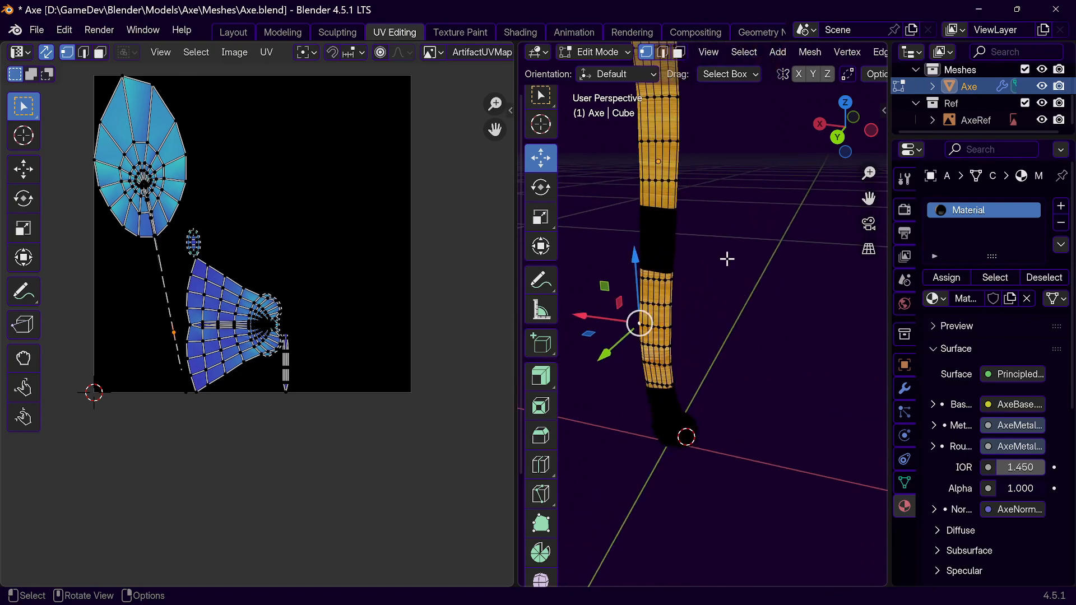
middle_click_drag(723, 257, 812, 310)
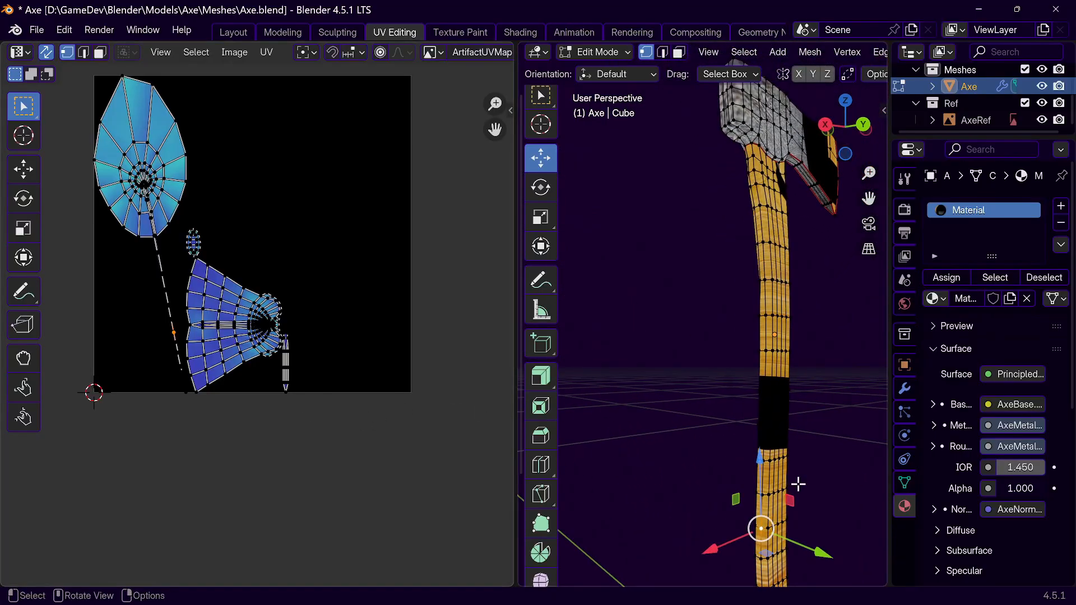
Step: Select the whole axe mesh and merge its vertices by distance
key("a")
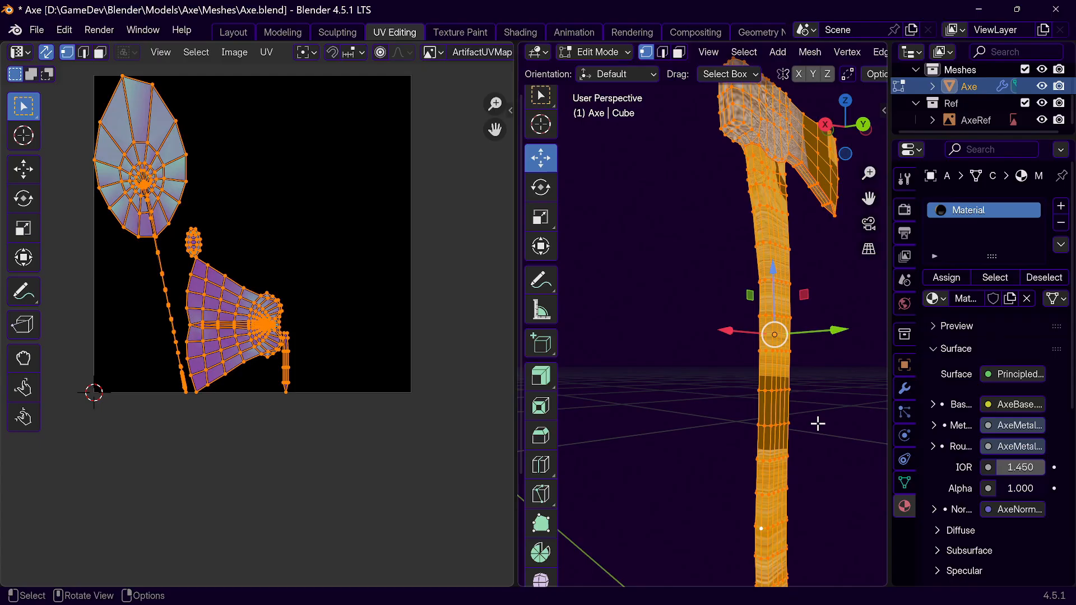
key("m")
left_click(770, 514)
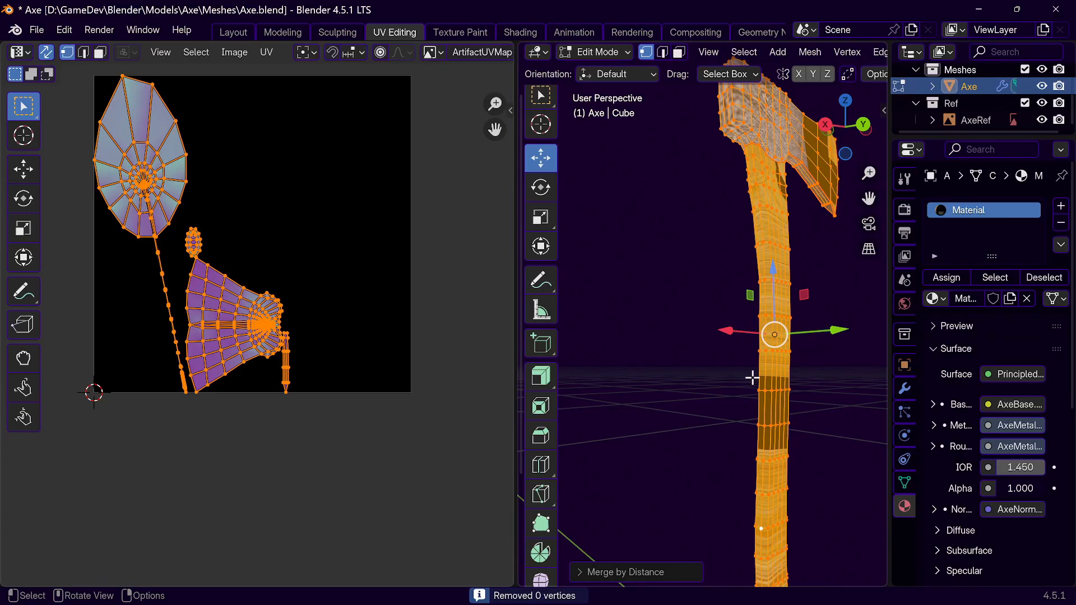
scroll(214, 291, "up", 4)
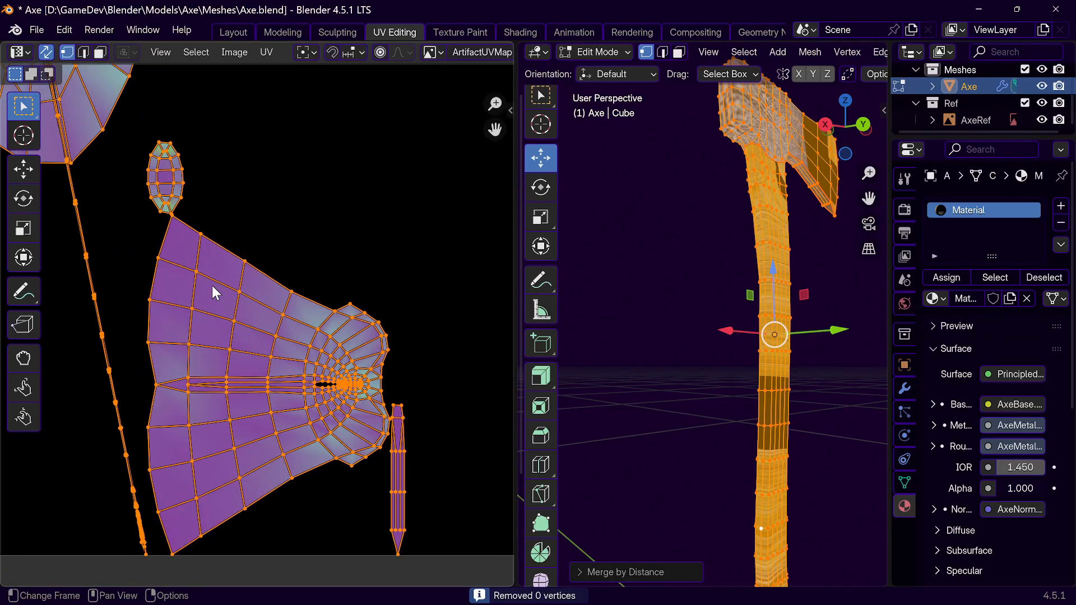
scroll(213, 289, "down", 3)
Step: Unwrap the whole axe with Smart UV Project, using a 66° angle limit, scaled margin method and zero island margin
key("Tab")
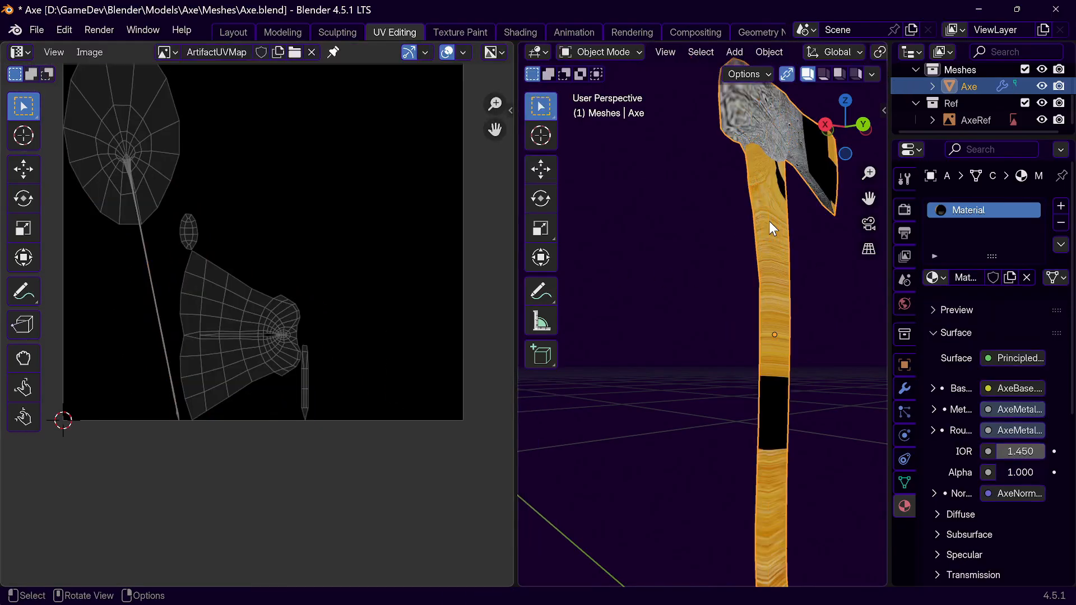
key("Tab")
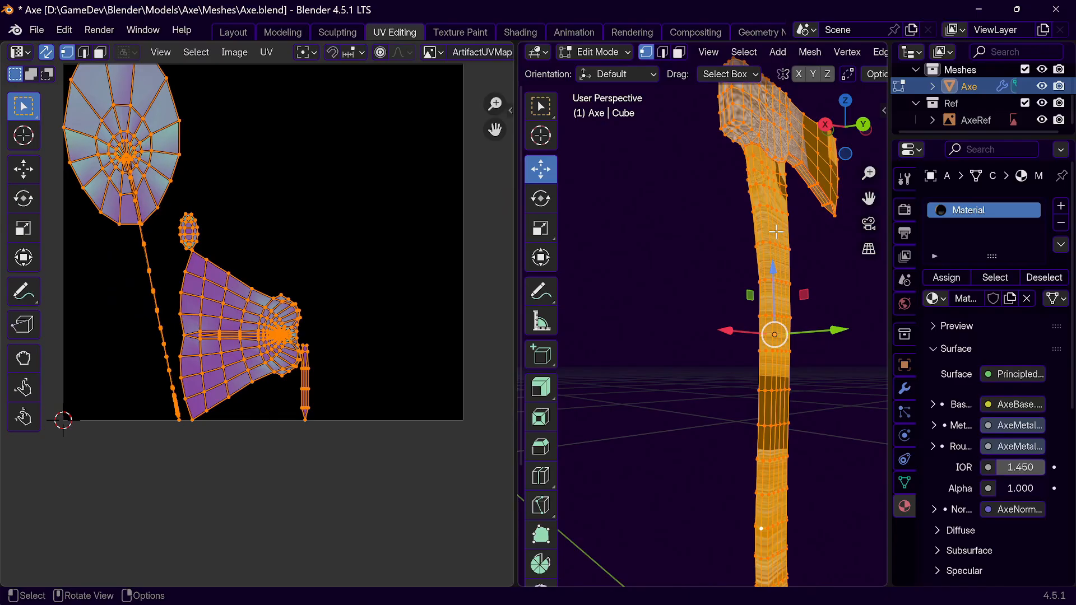
key("u")
left_click(729, 120)
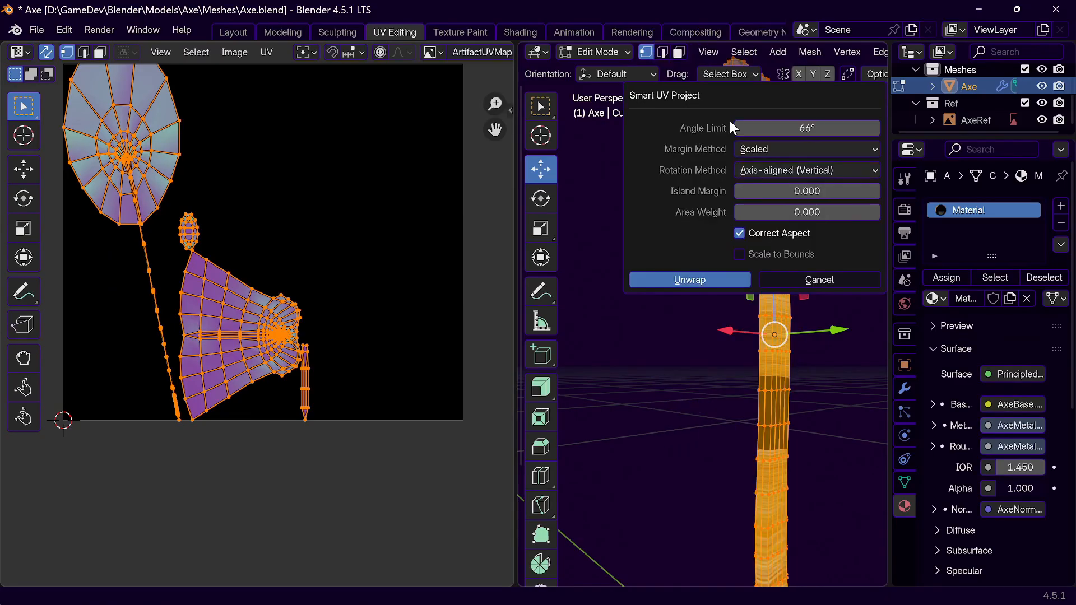
left_click(713, 274)
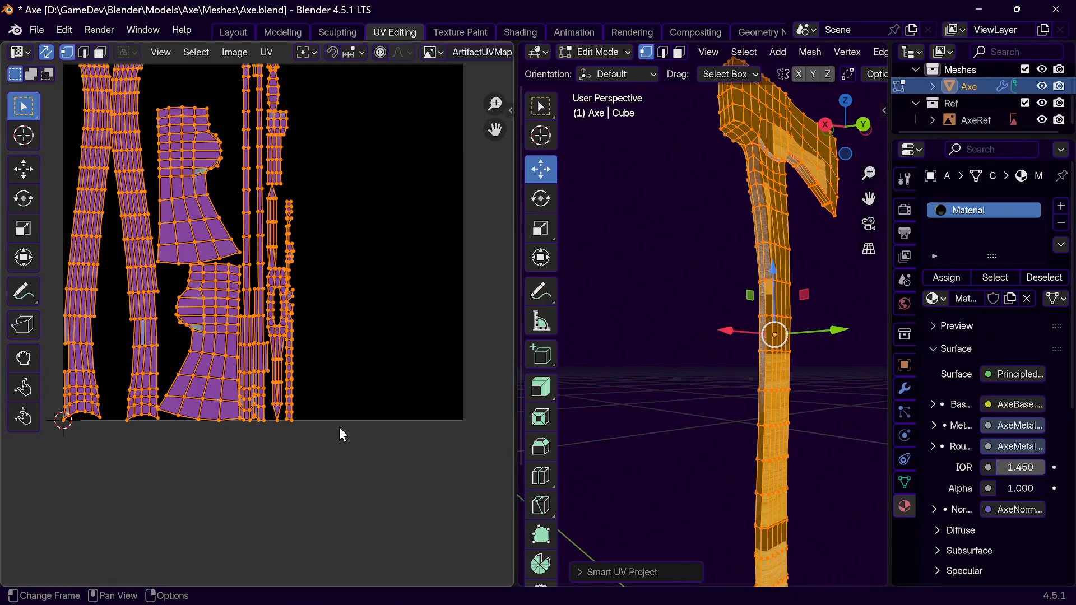
middle_click_drag(816, 358, 814, 361)
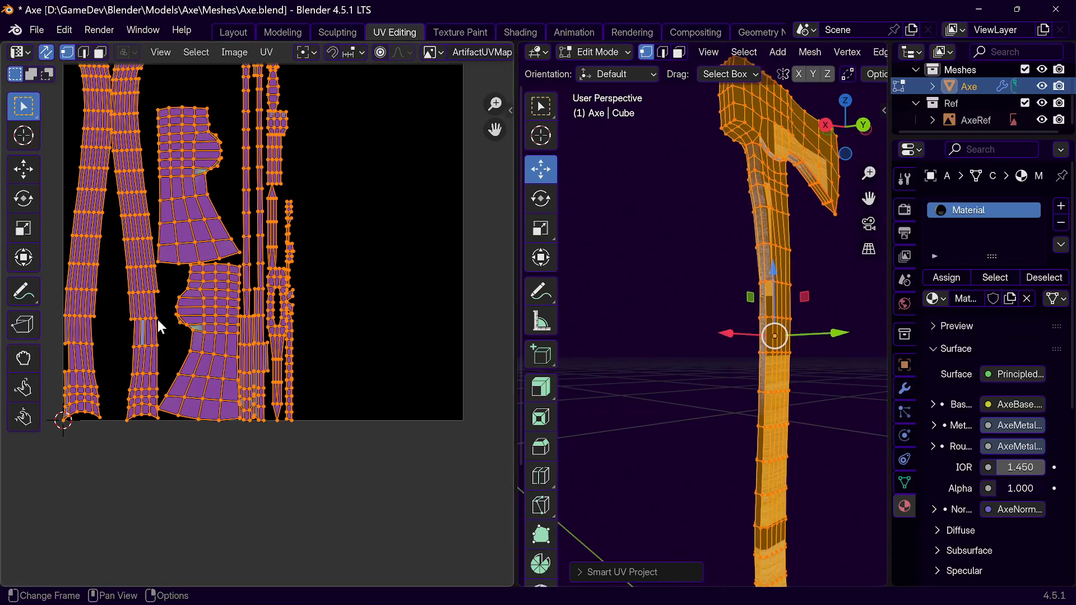
left_click(325, 259)
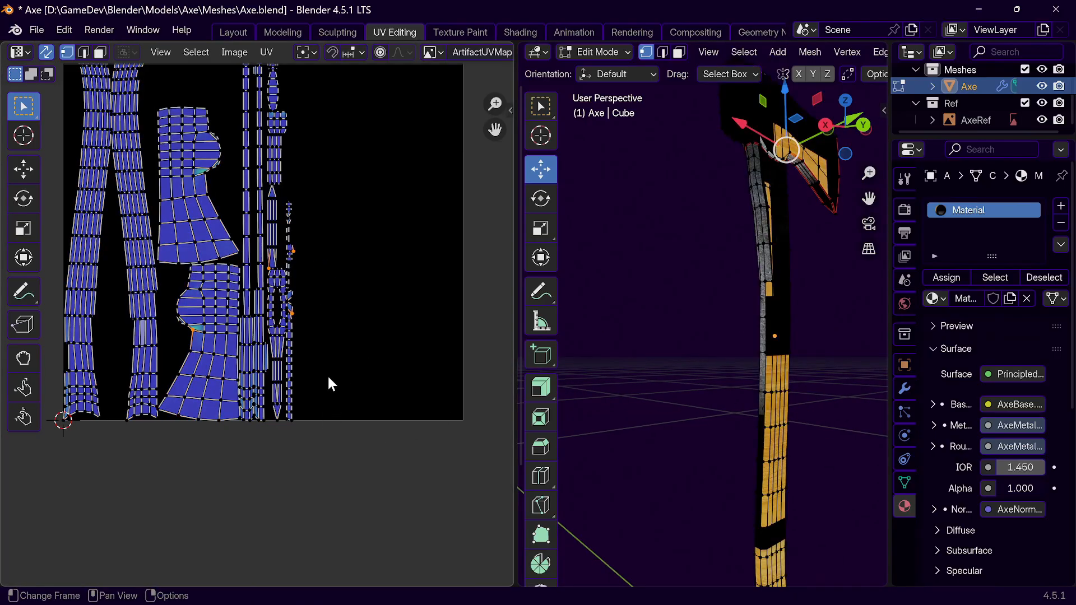
Step: Examine the axe-head and handle UV islands for stretched areas, testing how the selected UV vertices are connected
scroll(314, 358, "up", 3)
scroll(315, 305, "up", 2)
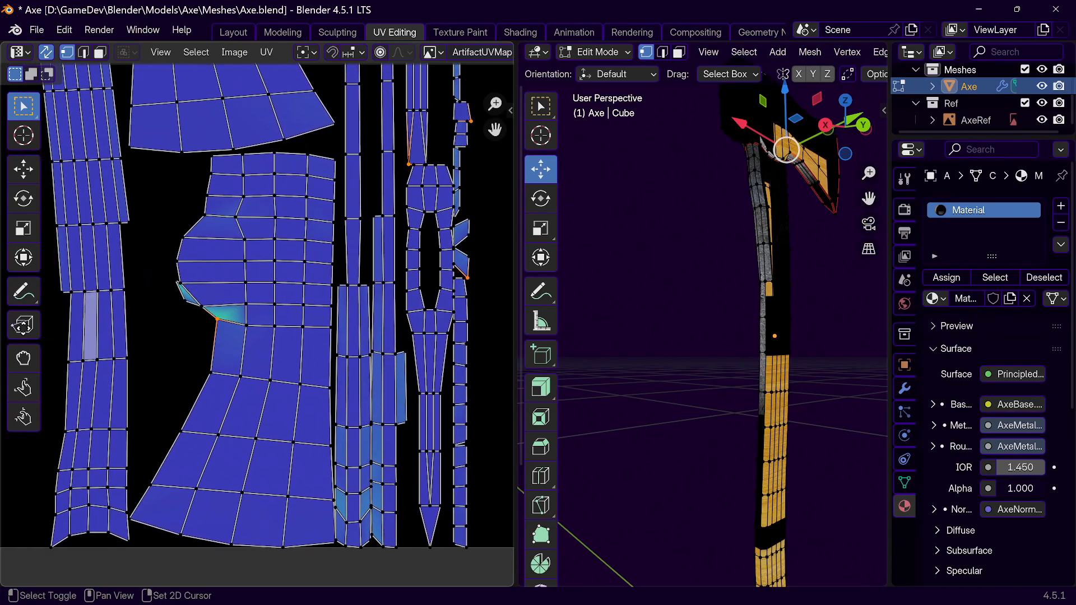
middle_click_drag(367, 370, 391, 365, "shift")
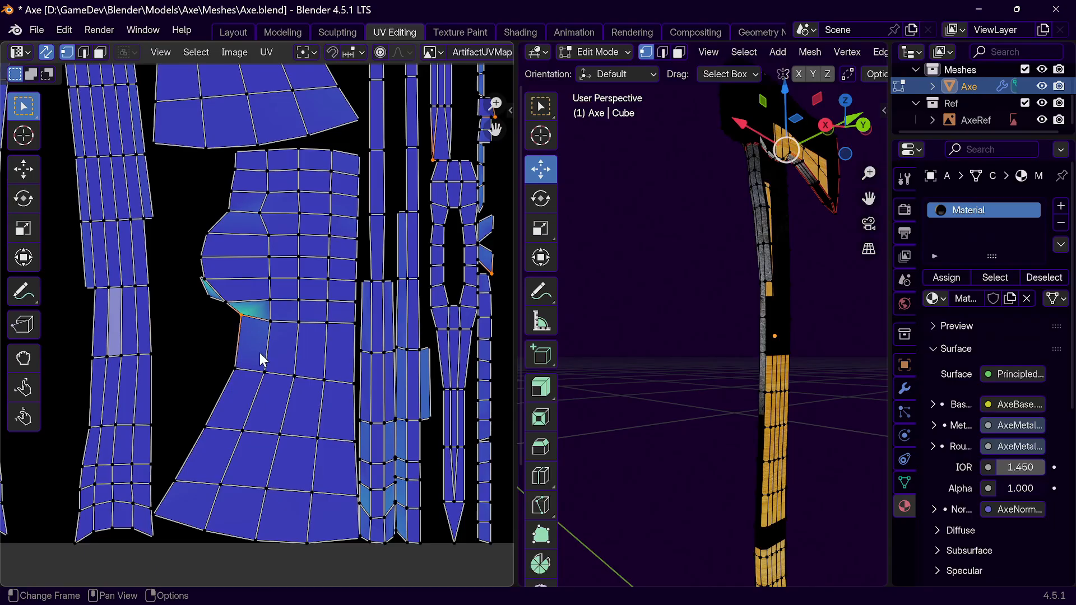
key("g")
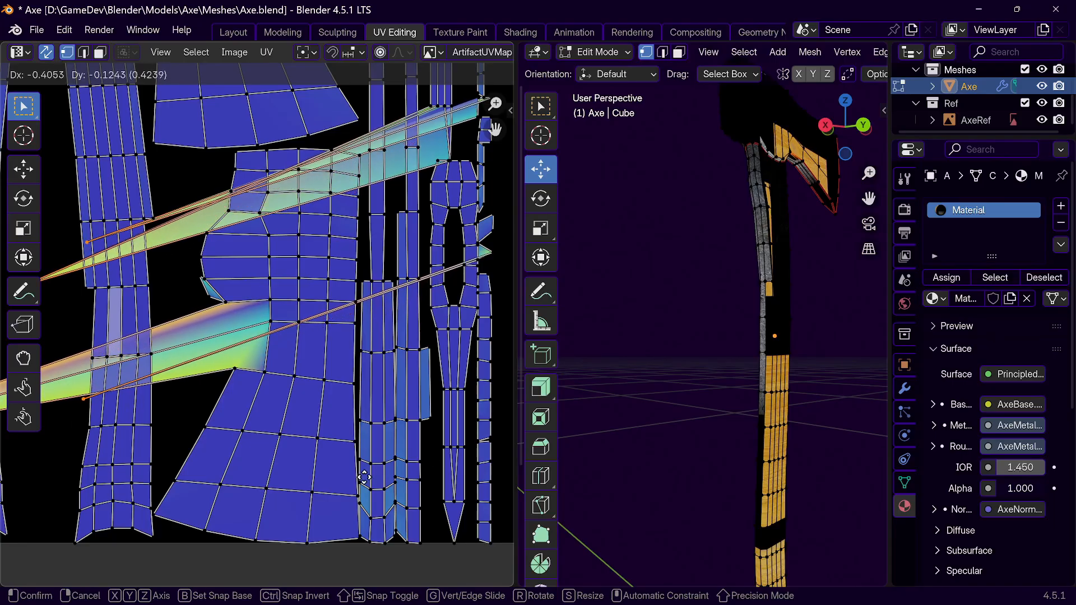
key("Escape")
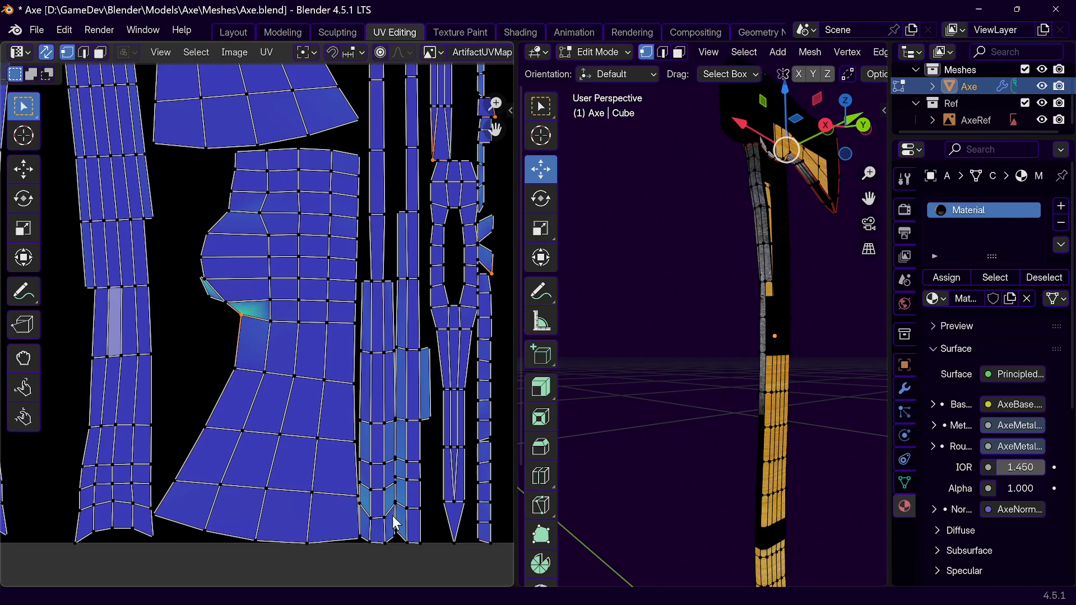
scroll(402, 322, "down", 5)
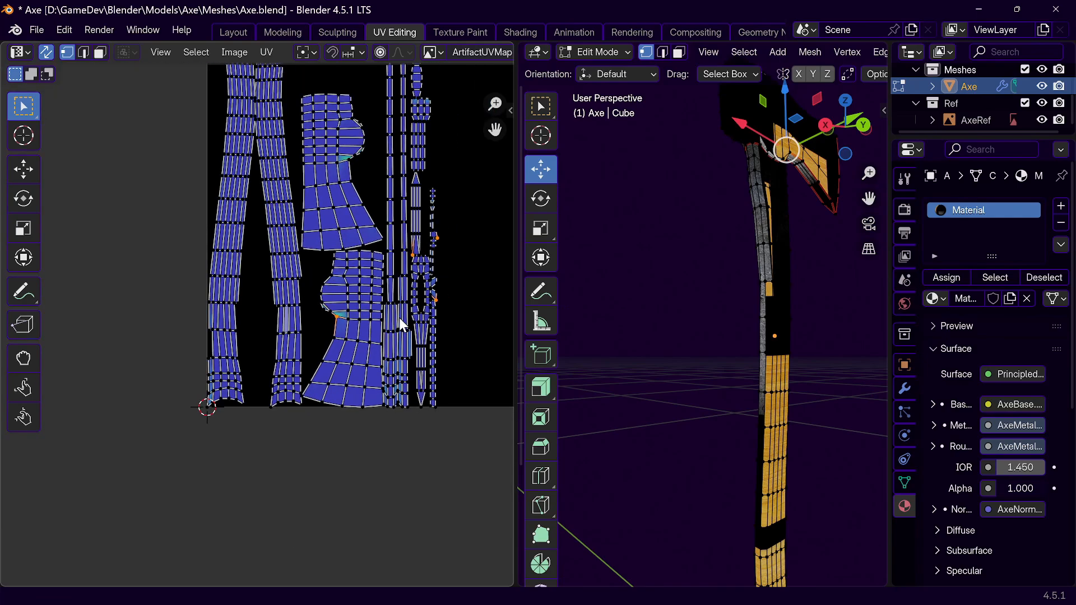
middle_click_drag(399, 317, 307, 424)
scroll(304, 418, "up", 4)
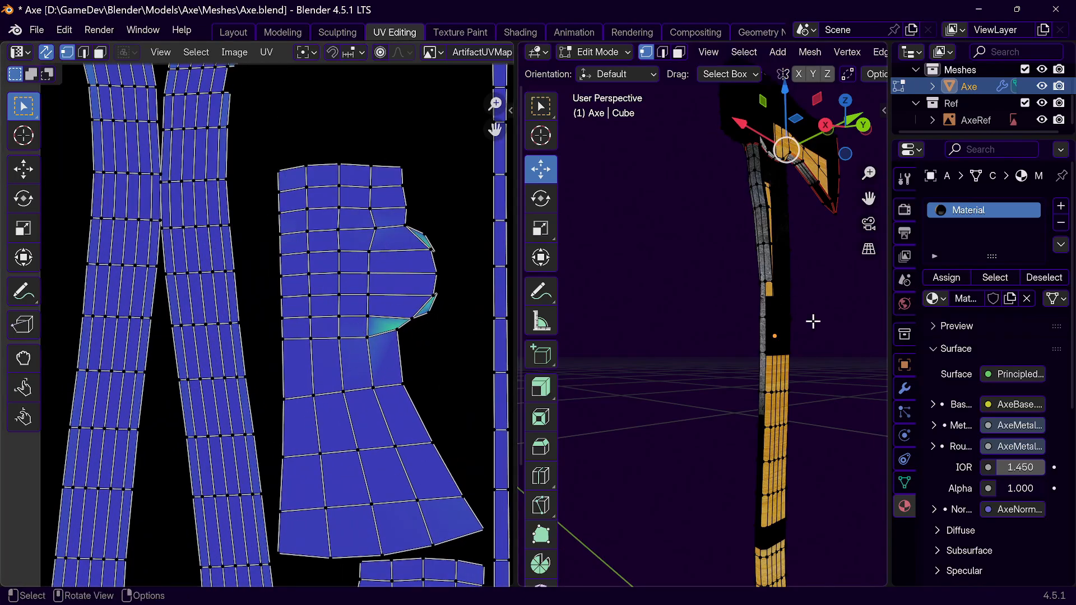
Step: Leave Edit Mode and switch the 3D viewport to solid shading with the axe seen from its side
key("Tab")
scroll(792, 286, "down", 4)
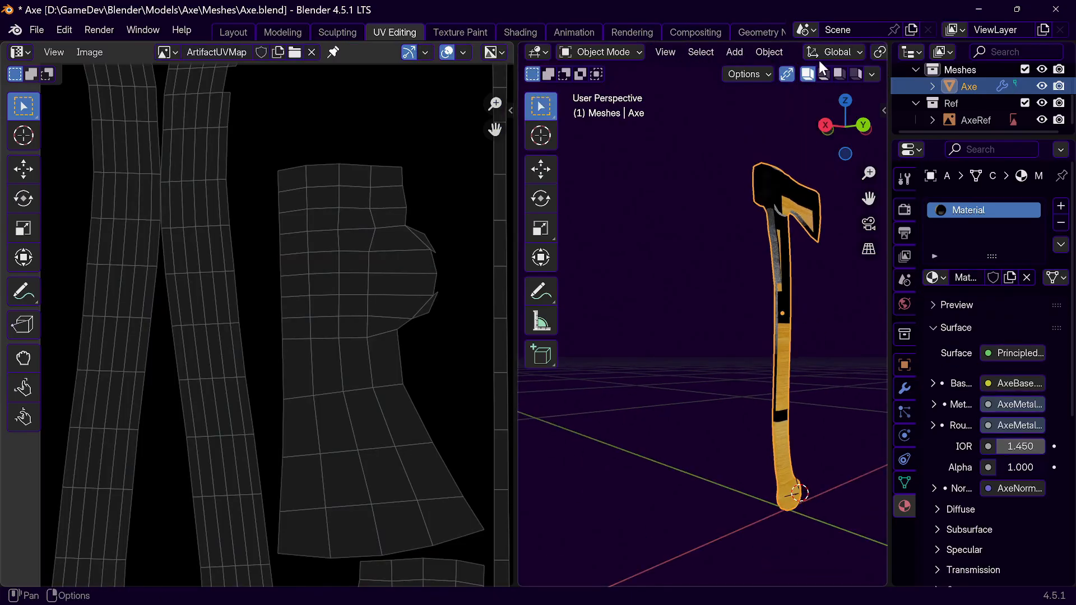
scroll(819, 59, "down", 3)
scroll(819, 59, "down", 10)
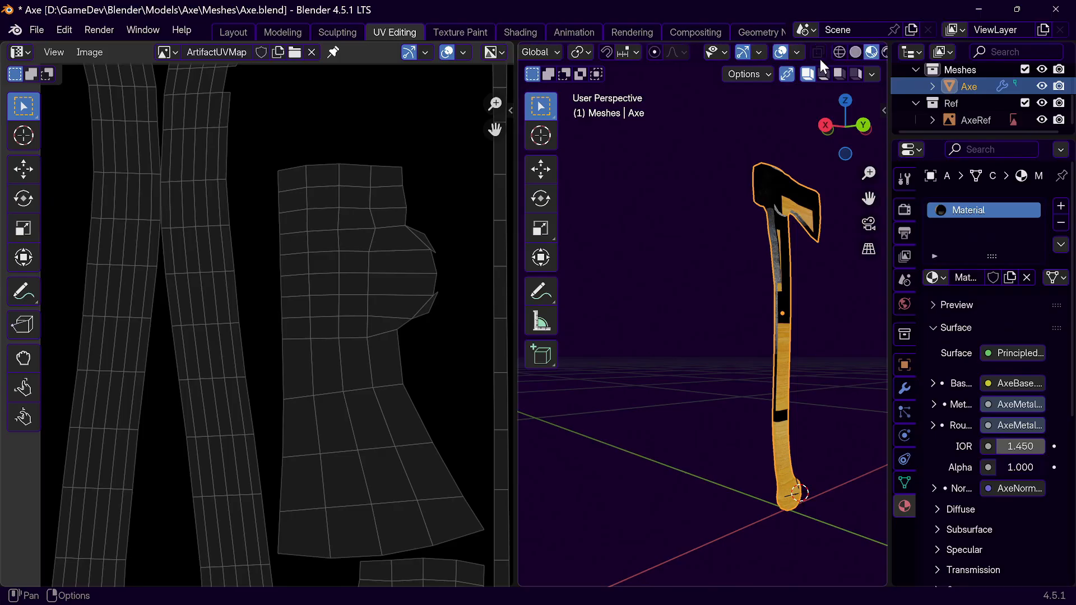
left_click(822, 52)
mouse_move(823, 247)
middle_mouse_down()
mouse_move(737, 307)
mouse_move(711, 298)
mouse_move(720, 223)
middle_mouse_up()
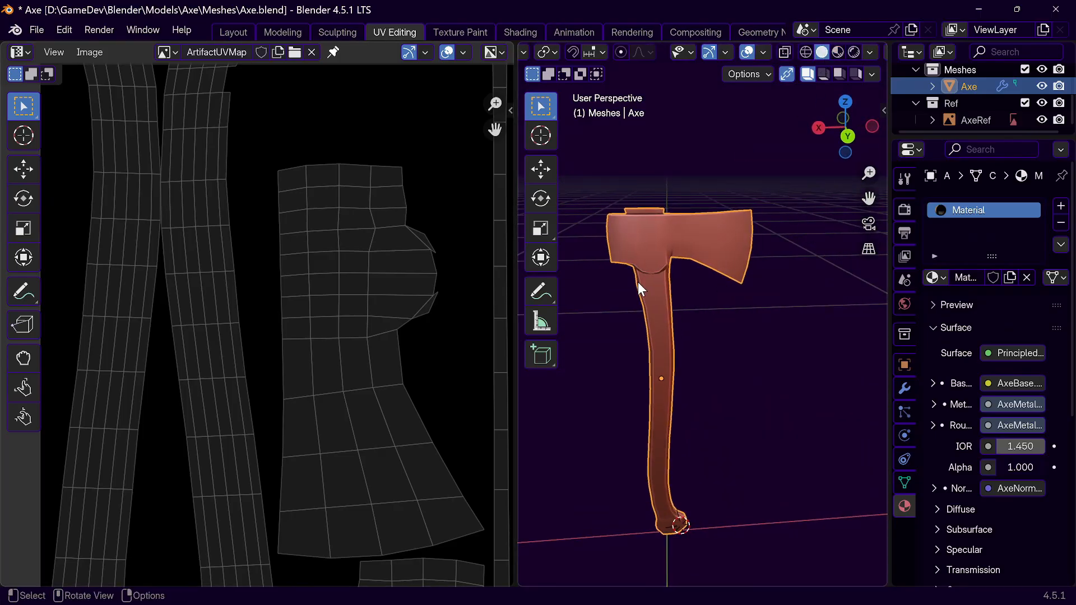
Step: Set the viewport's solid-shading lighting to Studio with the plain white studio light
left_click(870, 52)
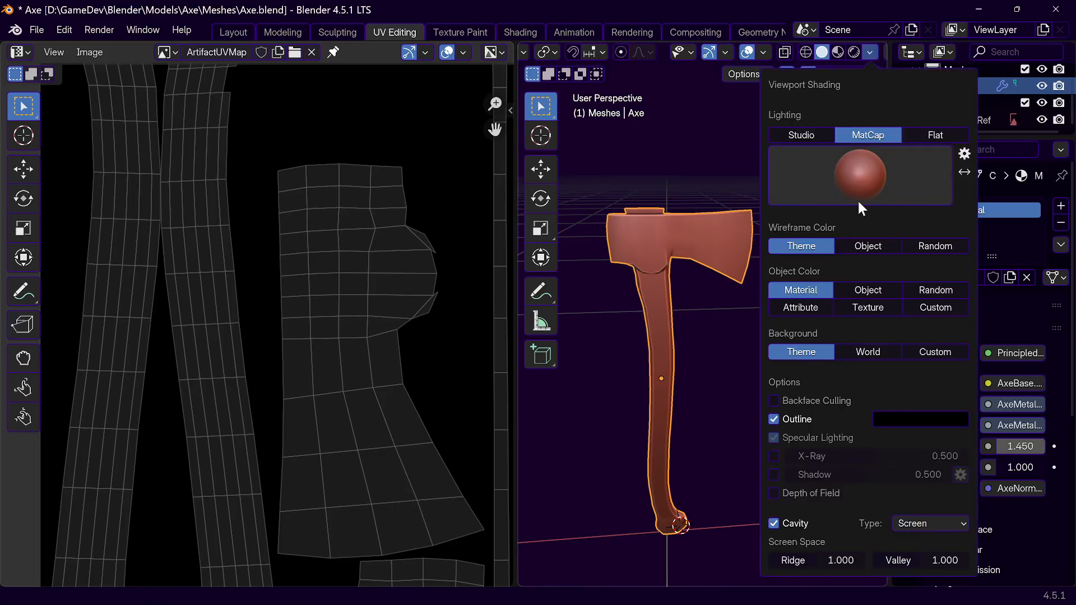
left_click(821, 136)
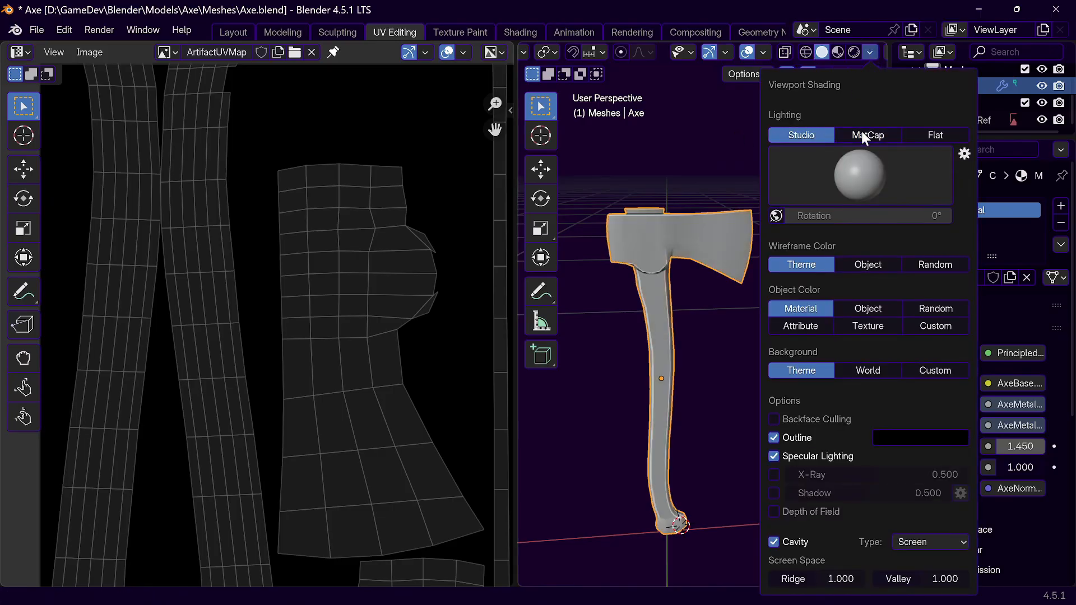
left_click(929, 134)
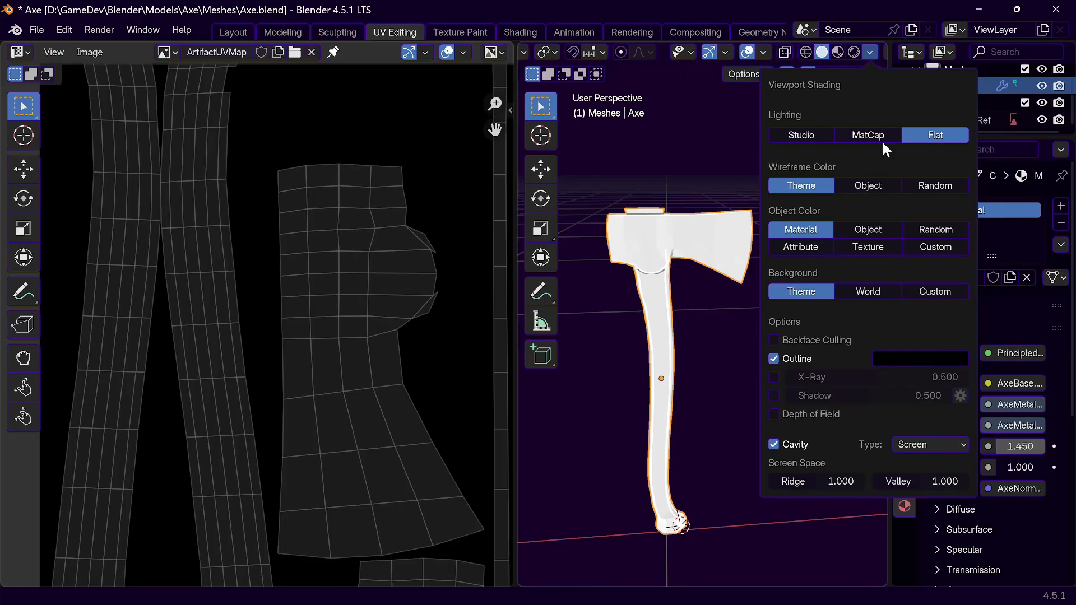
left_click(828, 136)
left_click(869, 176)
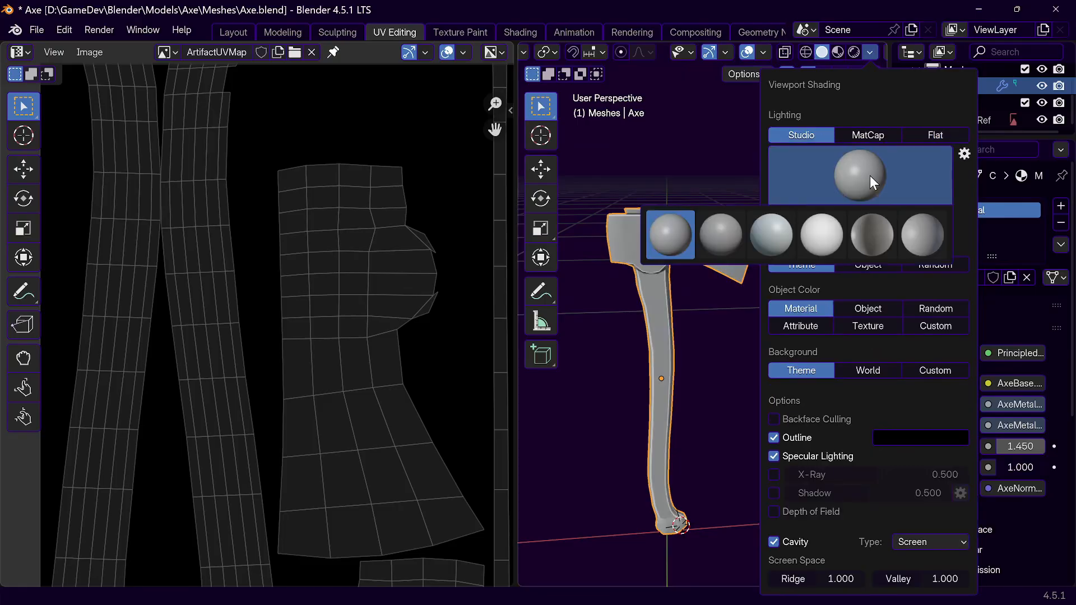
left_click(819, 238)
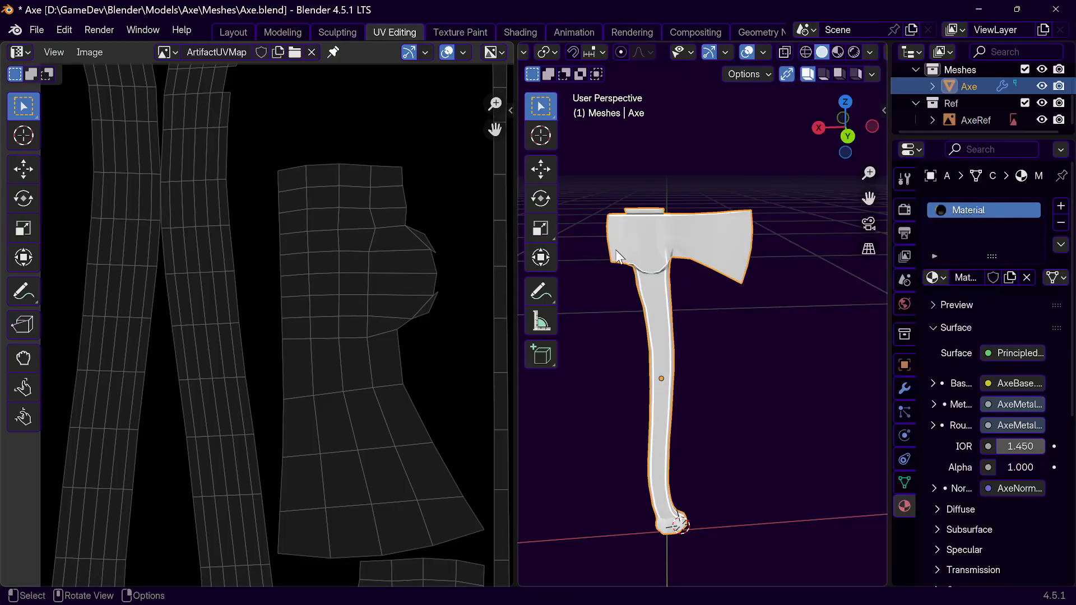
Step: In Edit Mode, slide the sagging axe-head vertex above the rear handle corner upward to straighten its edge row
scroll(614, 138, "up", 5)
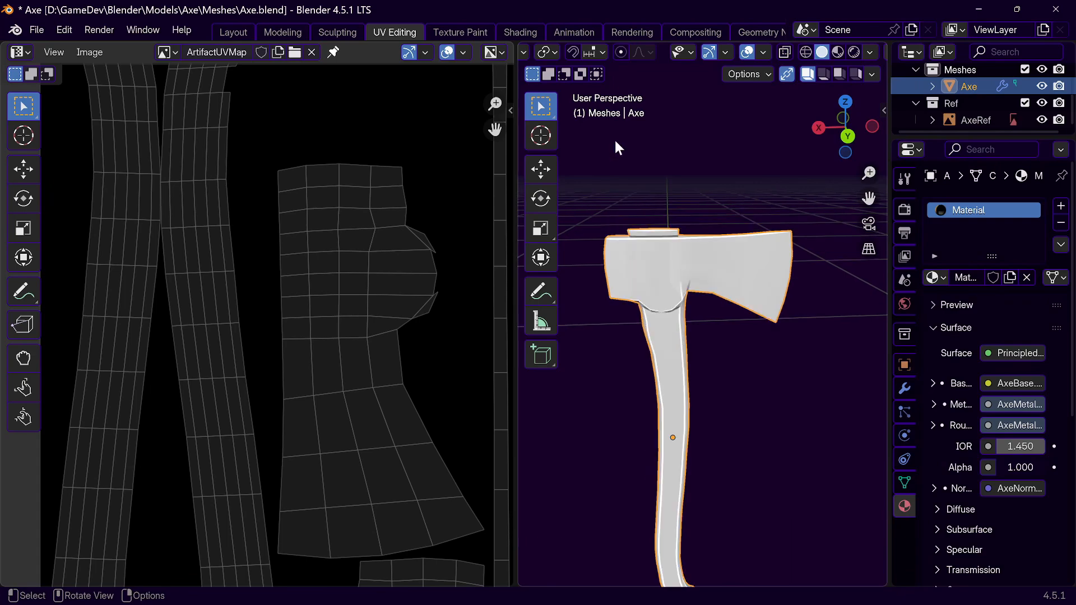
key("Tab")
middle_click_drag(711, 381, 671, 343)
middle_click_drag(673, 305, 736, 301, "shift")
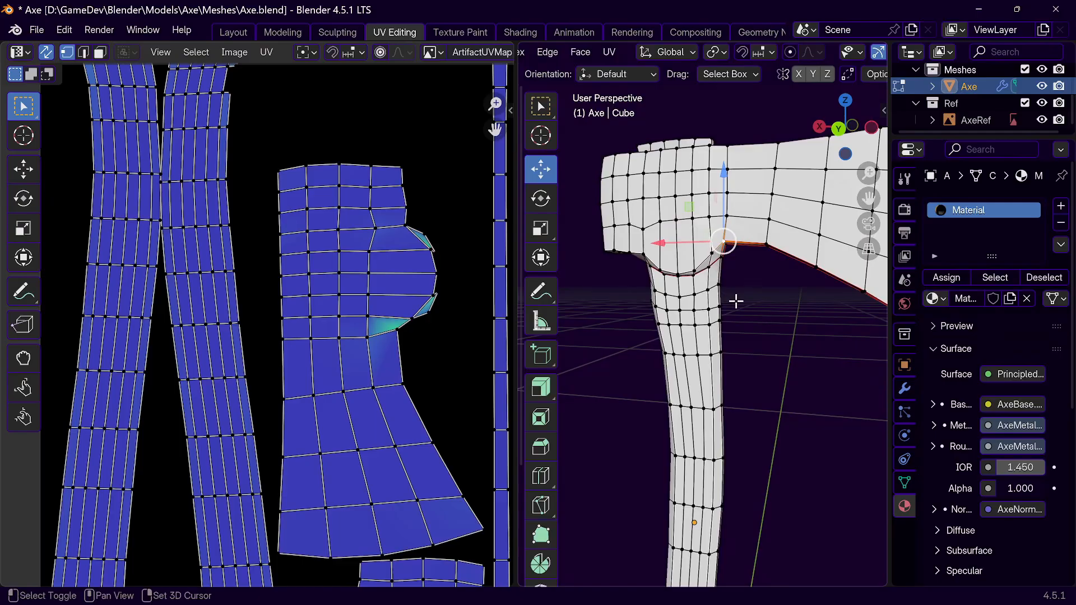
scroll(723, 288, "up", 4)
middle_click_drag(698, 277, 732, 310)
left_click(707, 318)
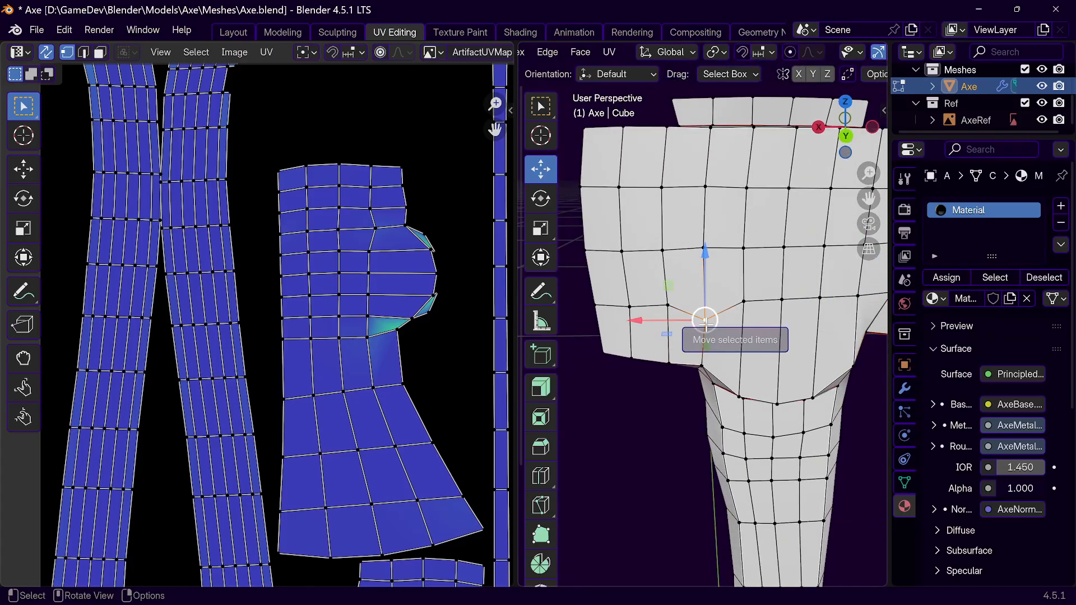
key("shift+v")
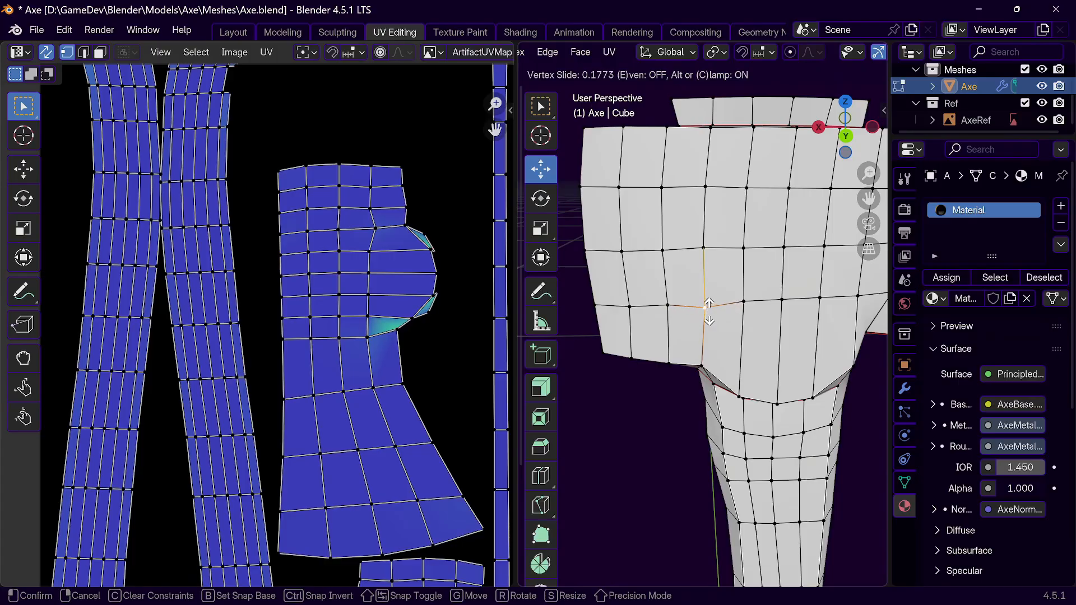
left_click(709, 307)
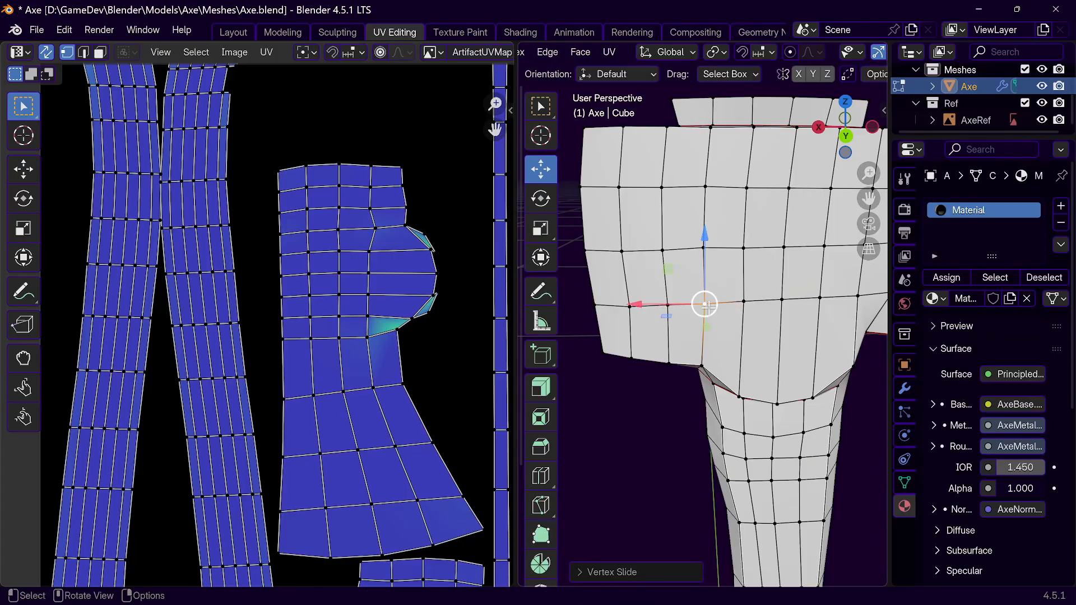
Step: Slide the matching vertex on the opposite side of the axe head upward along its vertical edge
middle_click_drag(700, 297, 620, 311)
scroll(650, 385, "up", 4)
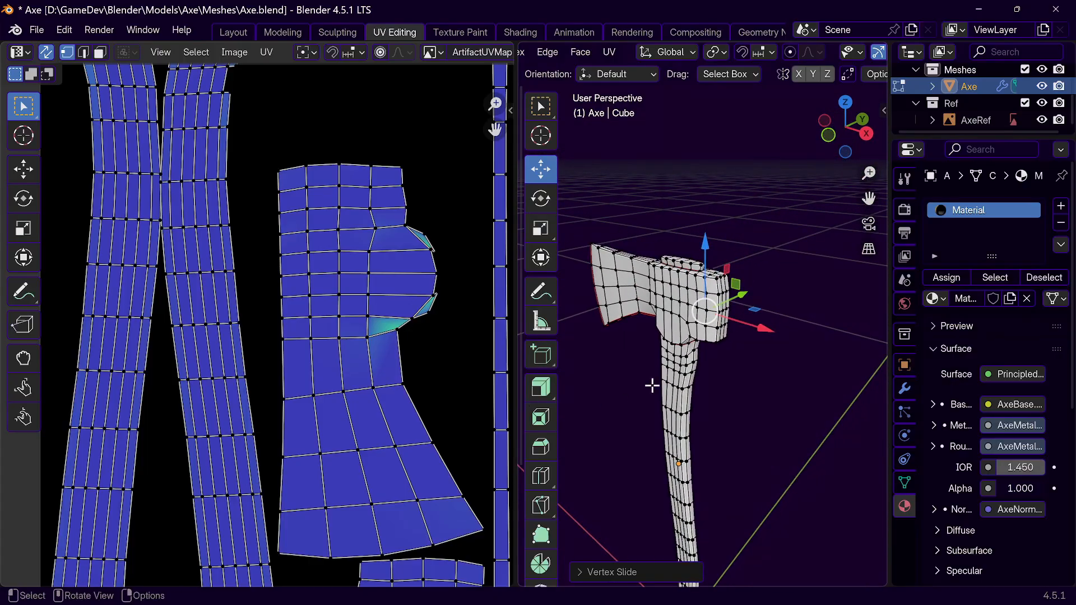
scroll(704, 338, "up", 2)
scroll(703, 338, "up", 1)
middle_click_drag(690, 254, 601, 259)
left_click(640, 257)
key("shift+v")
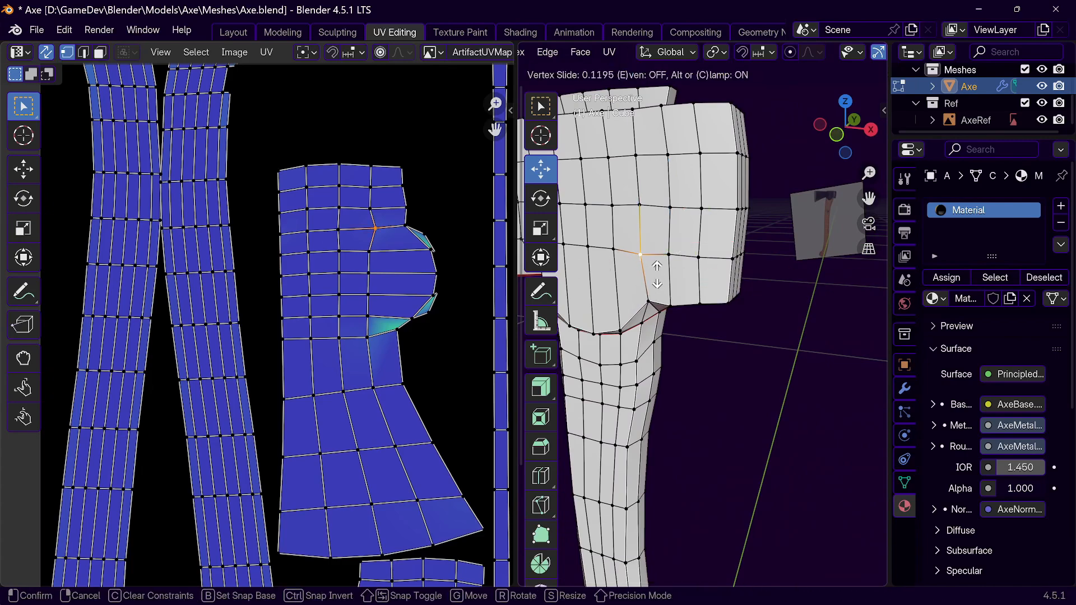
left_click(656, 275)
Step: Move the two rear corner vertices, where both sides of the axe head meet the handle, down along the Z axis
middle_click_drag(653, 281, 718, 321)
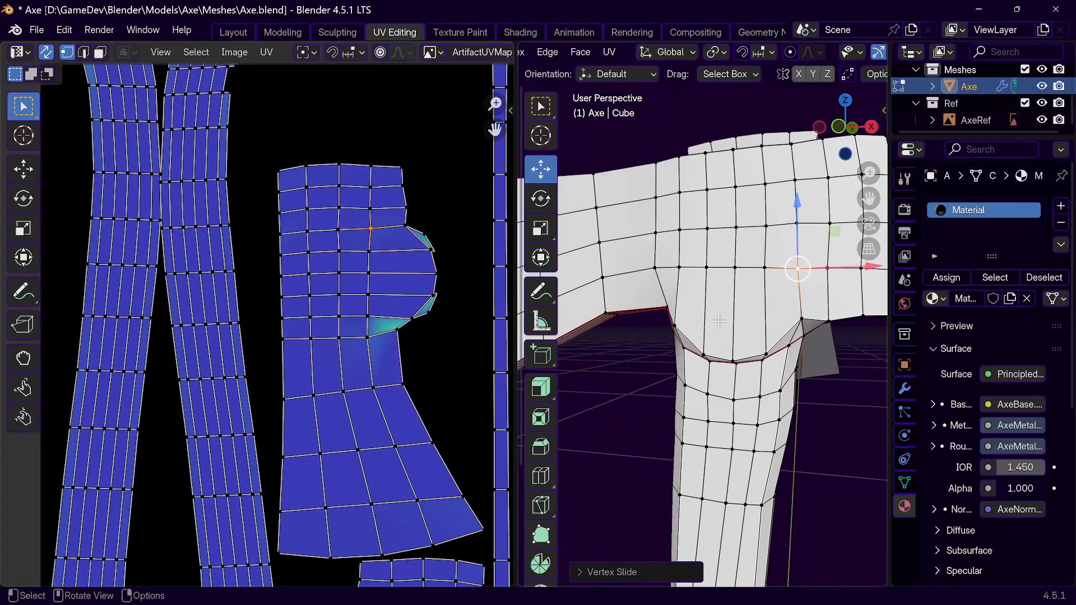
left_click(799, 317)
middle_click_drag(799, 318, 678, 314)
left_click(604, 278, "shift")
middle_click_drag(612, 303, 782, 317)
key("g")
key("shift+y")
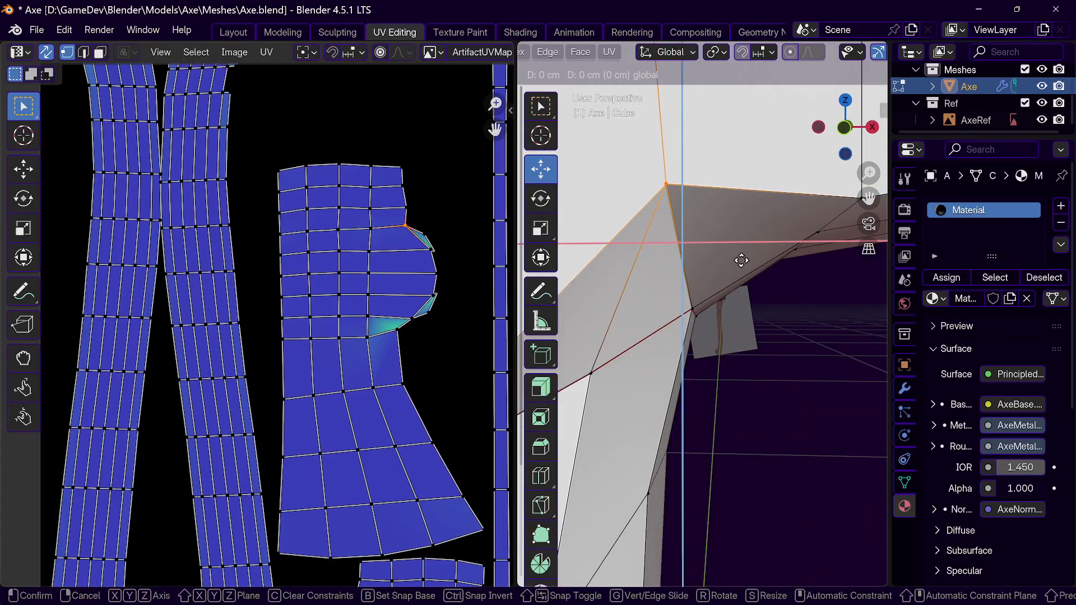
key("z")
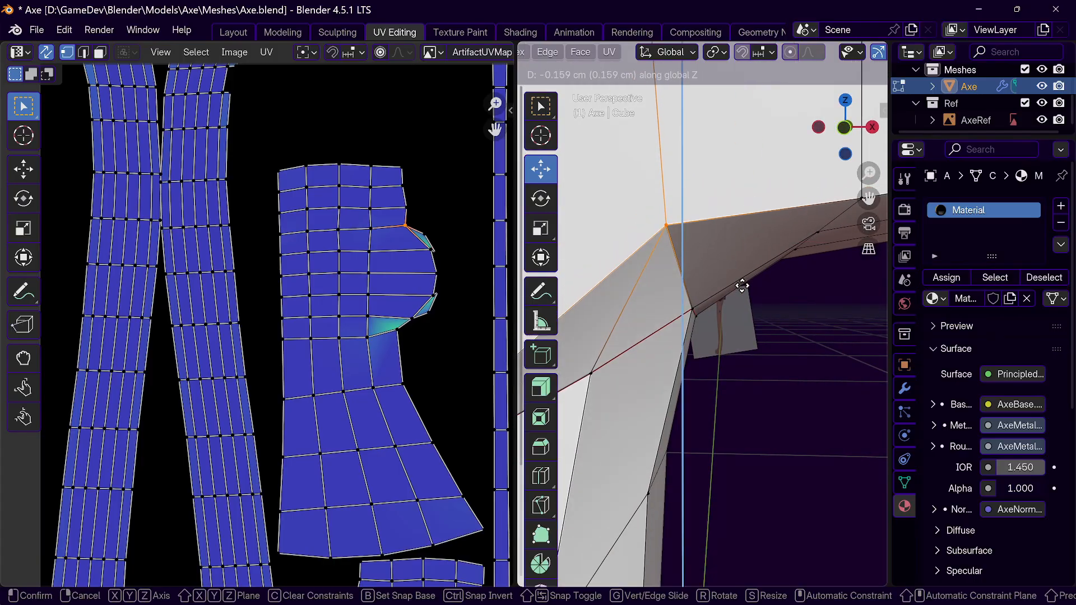
left_click(742, 295)
Step: Slide the vertex at the back of the handle, just under the axe head, slightly down its vertical edge
middle_click_drag(742, 296, 523, 288)
scroll(661, 296, "down", 4)
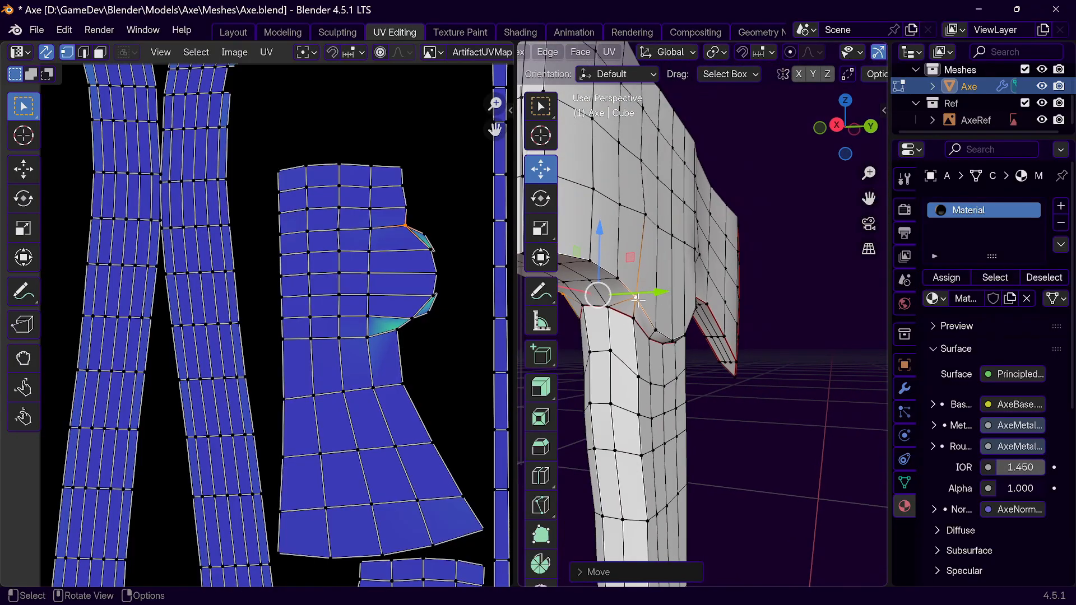
middle_click_drag(608, 327, 681, 312)
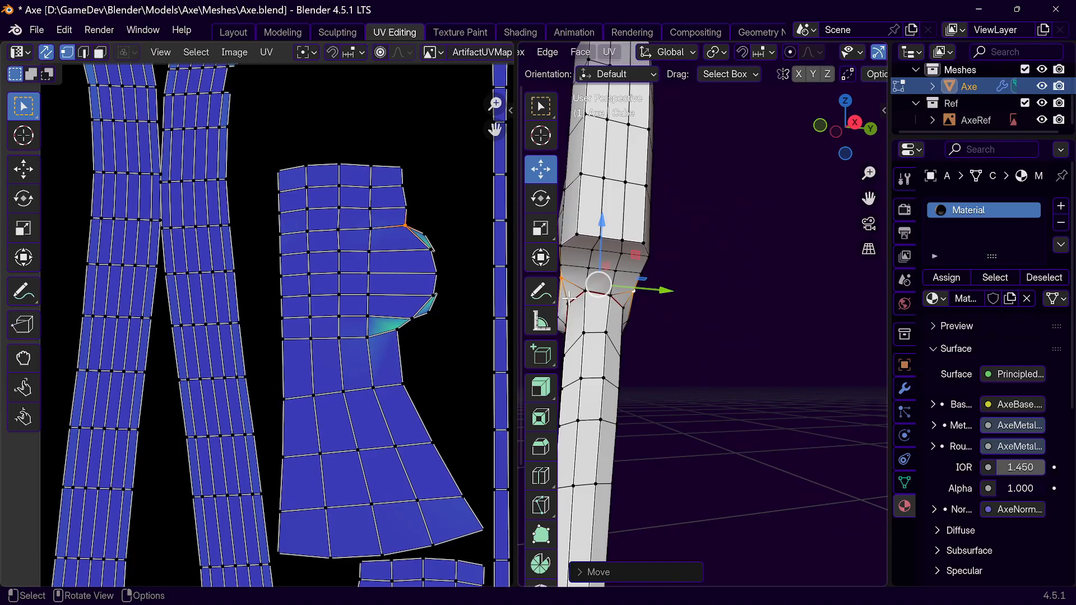
left_click(586, 292, "shift")
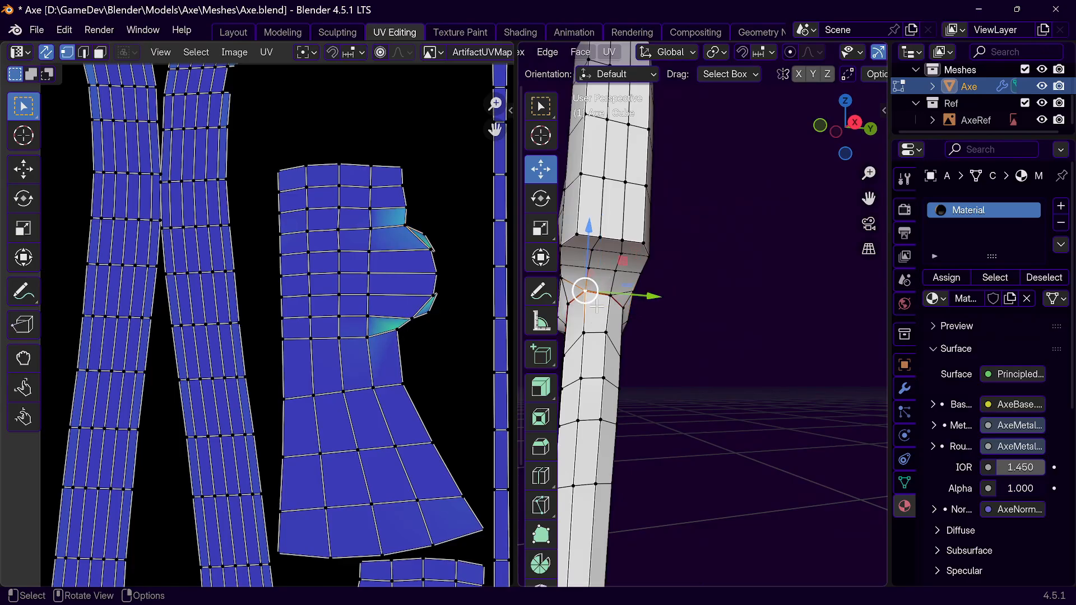
key("g")
key("shift+x")
key("g")
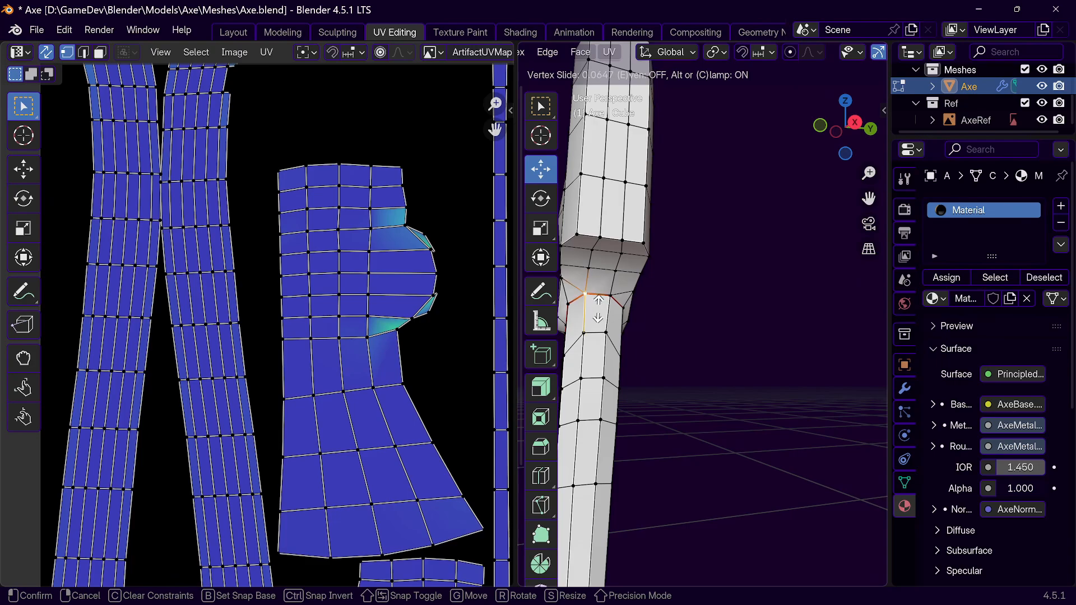
left_click(599, 309)
Step: Slide the rear corner vertex on the axe head's lower edge slightly upward along its vertical edge
scroll(641, 294, "down", 4)
middle_click_drag(632, 299, 796, 319)
scroll(704, 272, "up", 5)
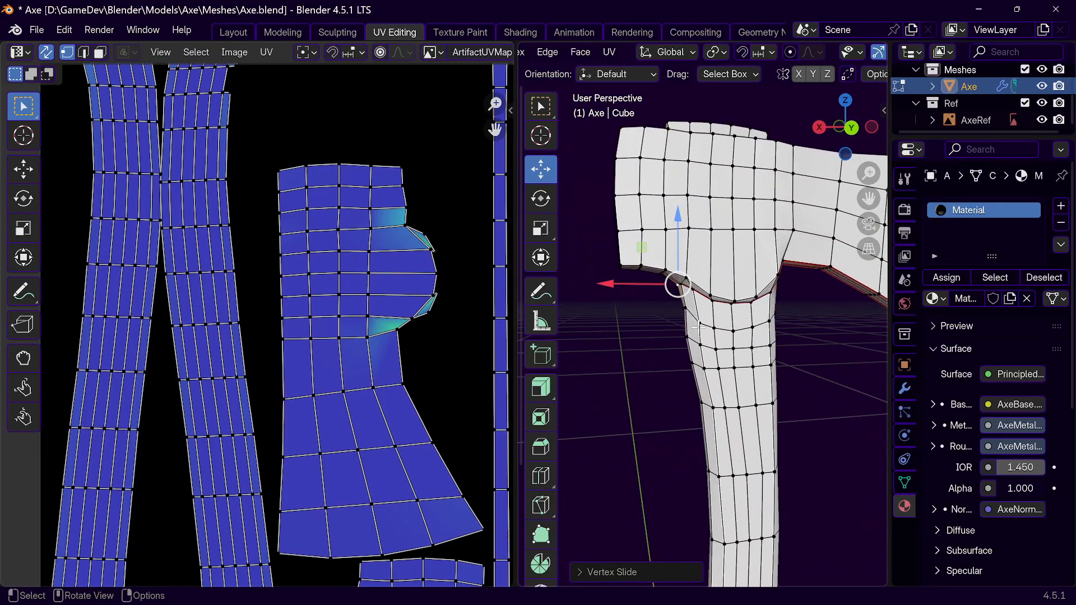
middle_click_drag(704, 272, 670, 293)
left_click(673, 280)
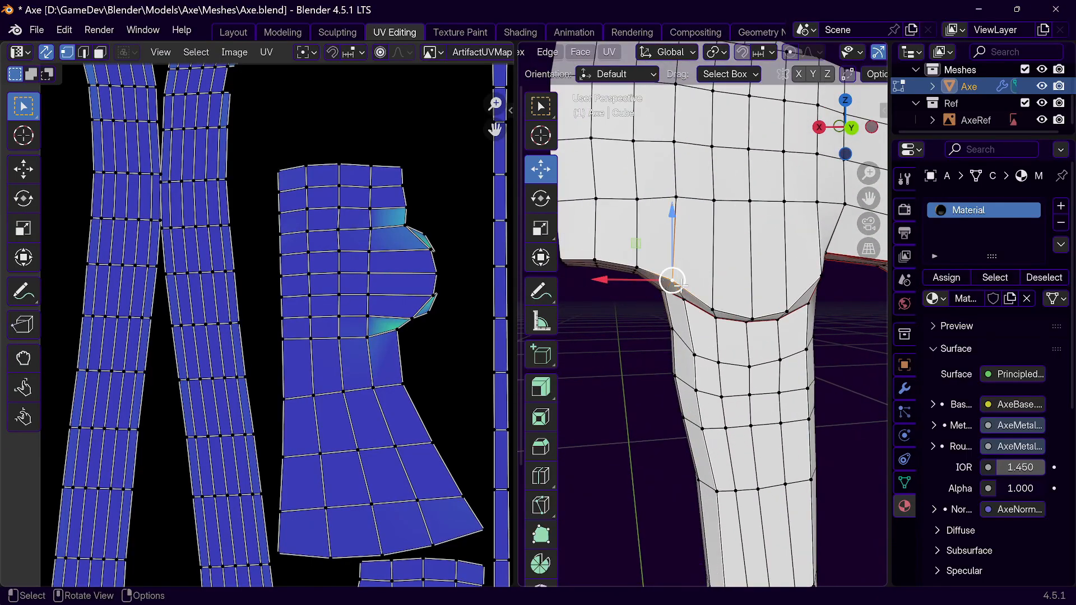
key("shift+v")
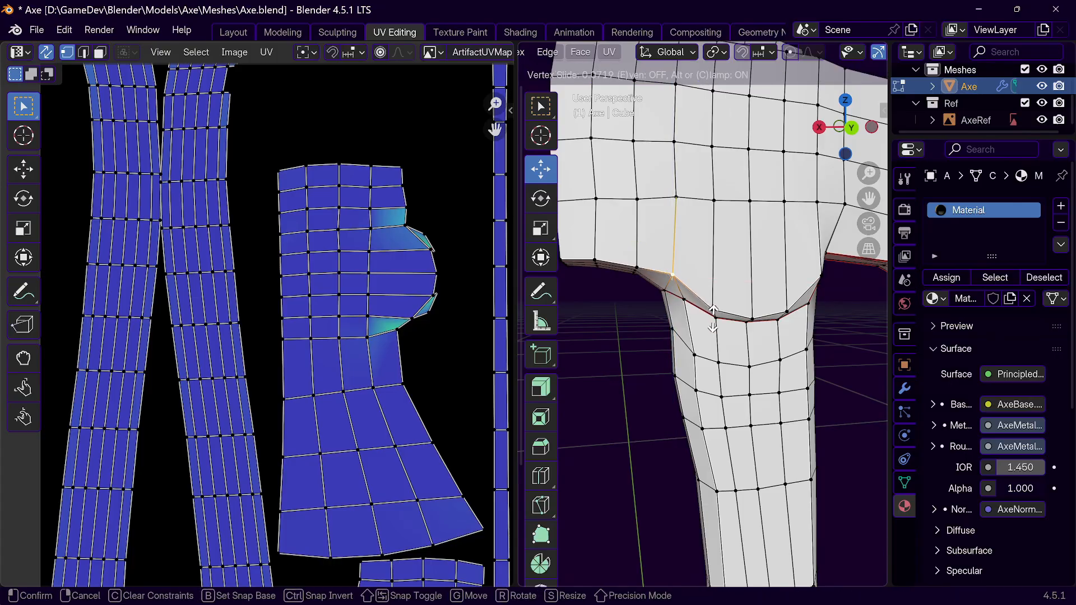
left_click(713, 319)
Step: Slide the rear corner vertex on the opposite side of the head along the curved lower edge toward the handle
middle_click_drag(712, 320, 795, 301)
scroll(764, 316, "down", 1)
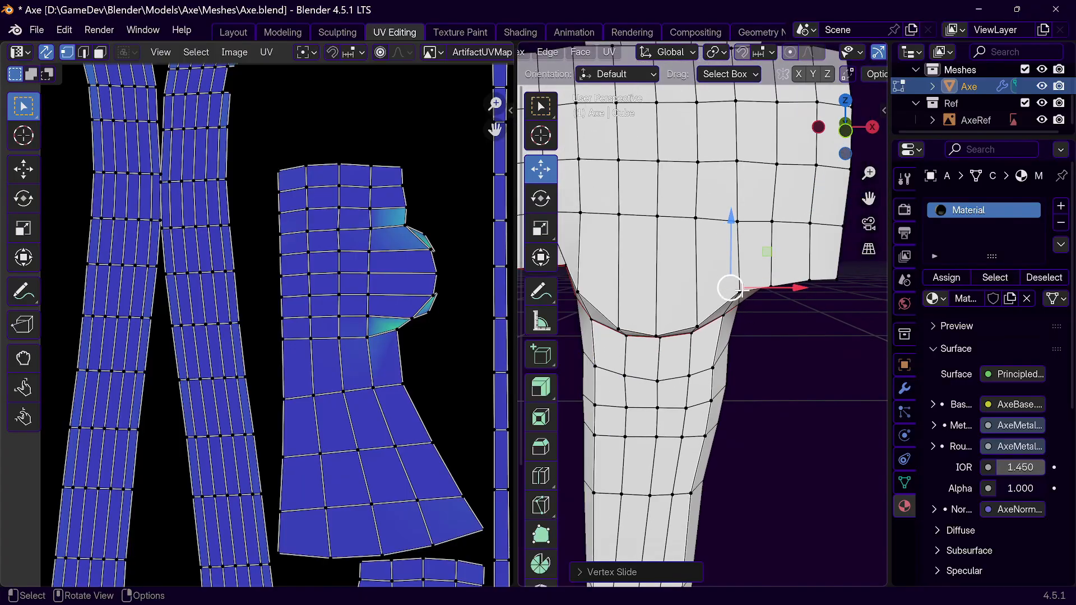
left_click(741, 294)
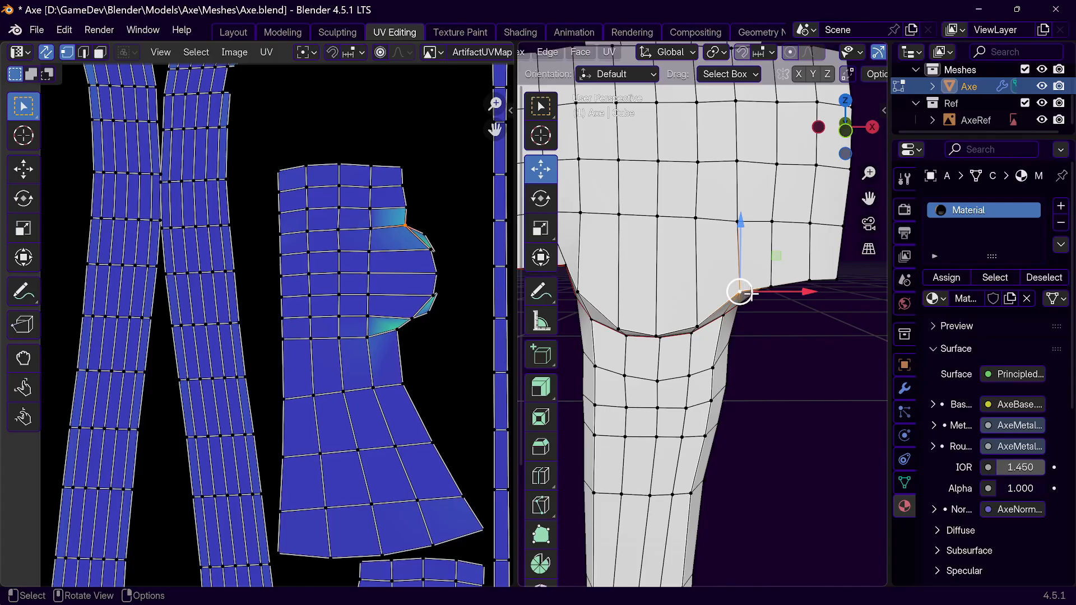
key("shift+v")
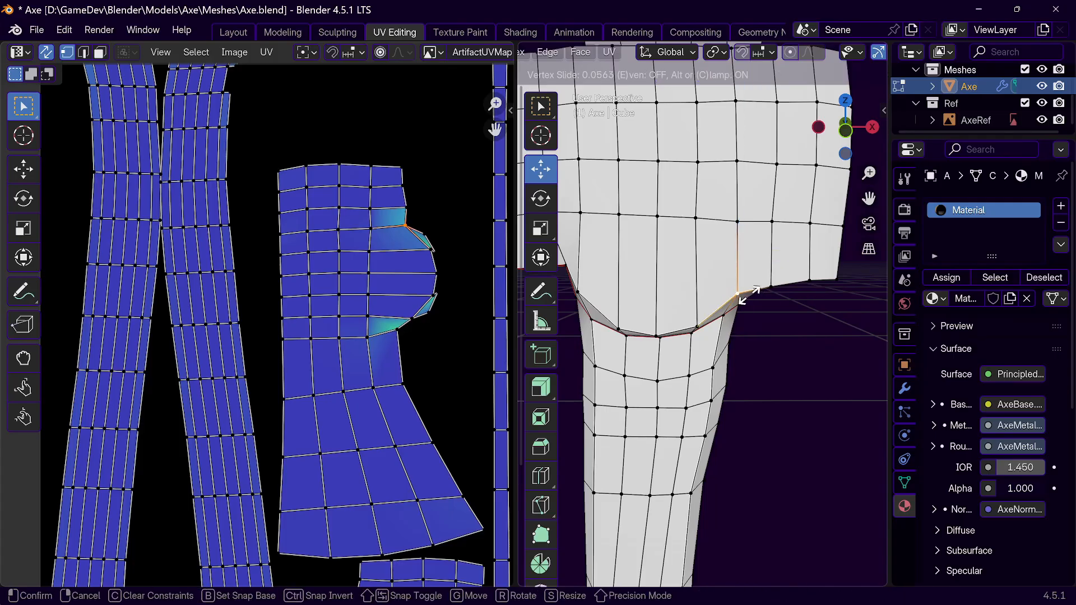
left_click(747, 296)
Step: Slide the three middle vertices of the axe head's curved lower edge slightly upward along their vertical edges
middle_click_drag(747, 296, 615, 338)
left_click(615, 332)
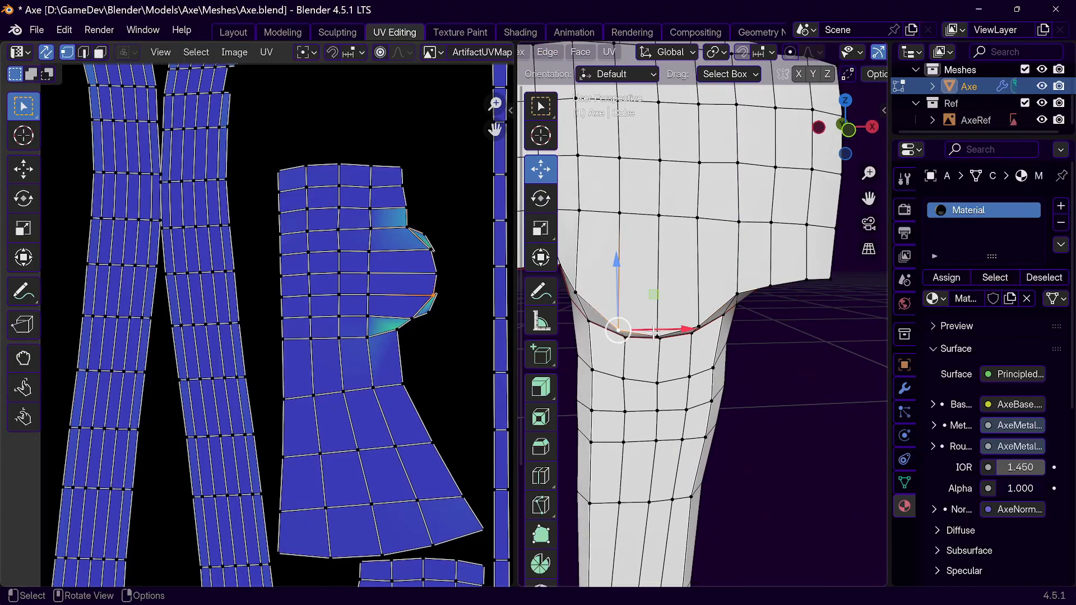
left_click(658, 335, "shift")
middle_click_drag(698, 326, 803, 327)
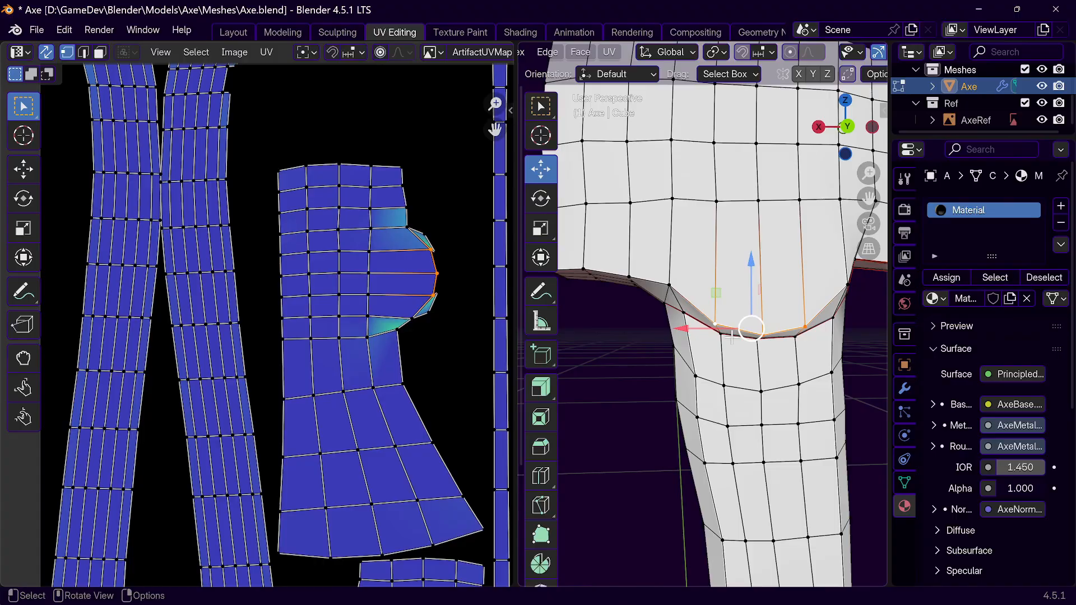
key("g")
key("g")
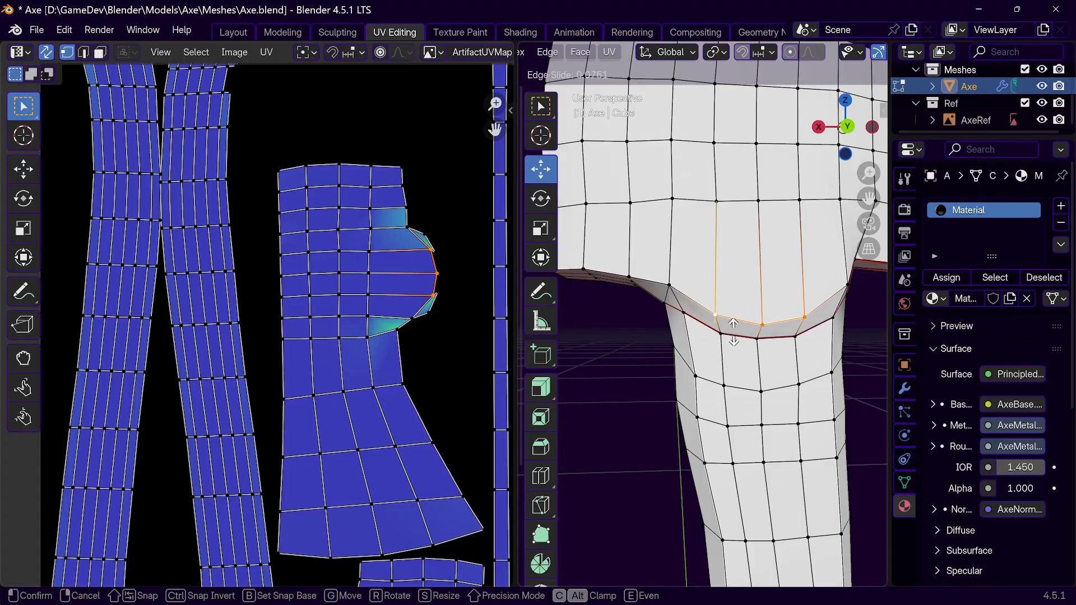
left_click(733, 332)
Step: Copy the local Y coordinate of the head's side vertex above the handle to its neighbour toward the poll, setting it to -0.956771 cm
middle_click_drag(733, 332, 723, 267)
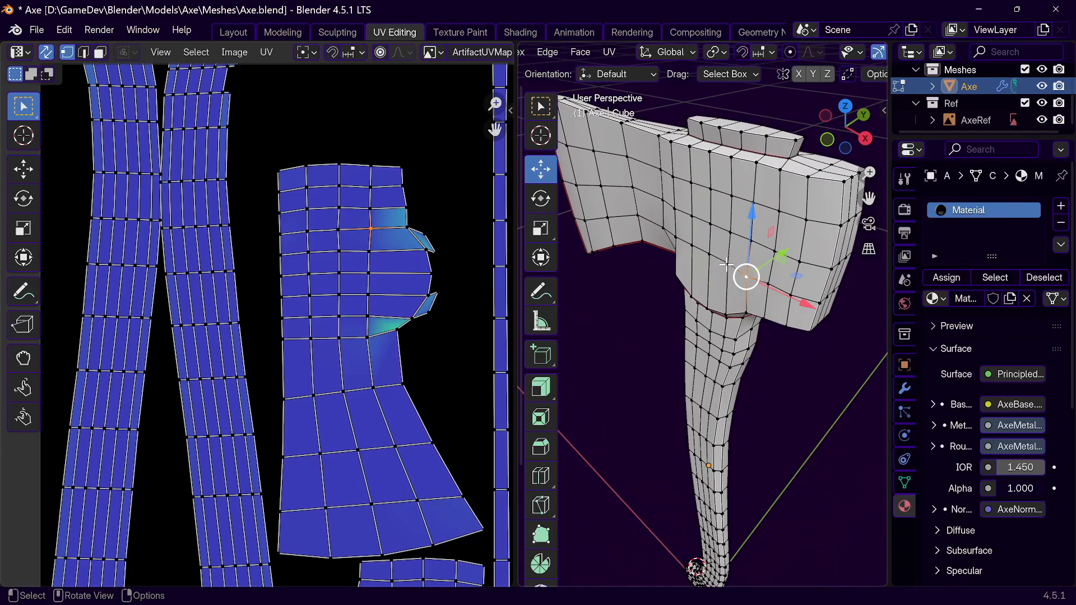
left_click(883, 112)
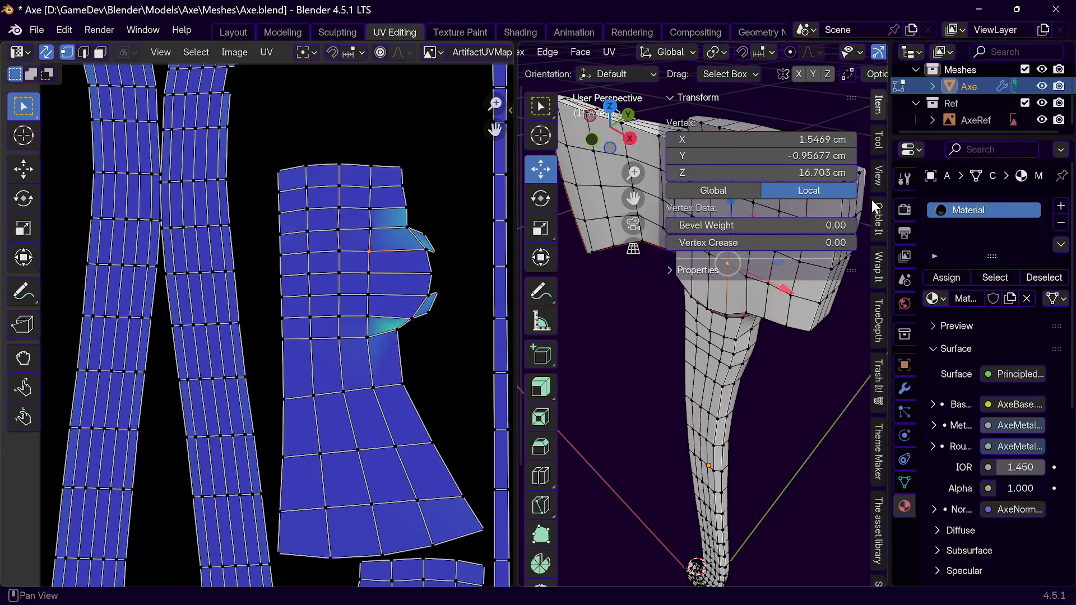
left_click(805, 158)
key("ctrl+c")
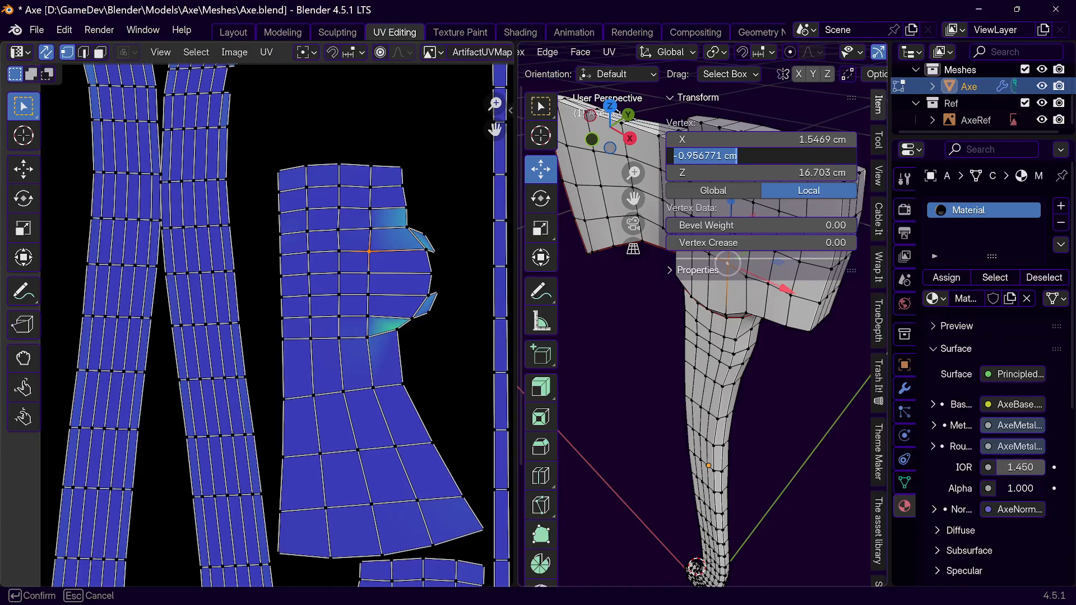
key("Return")
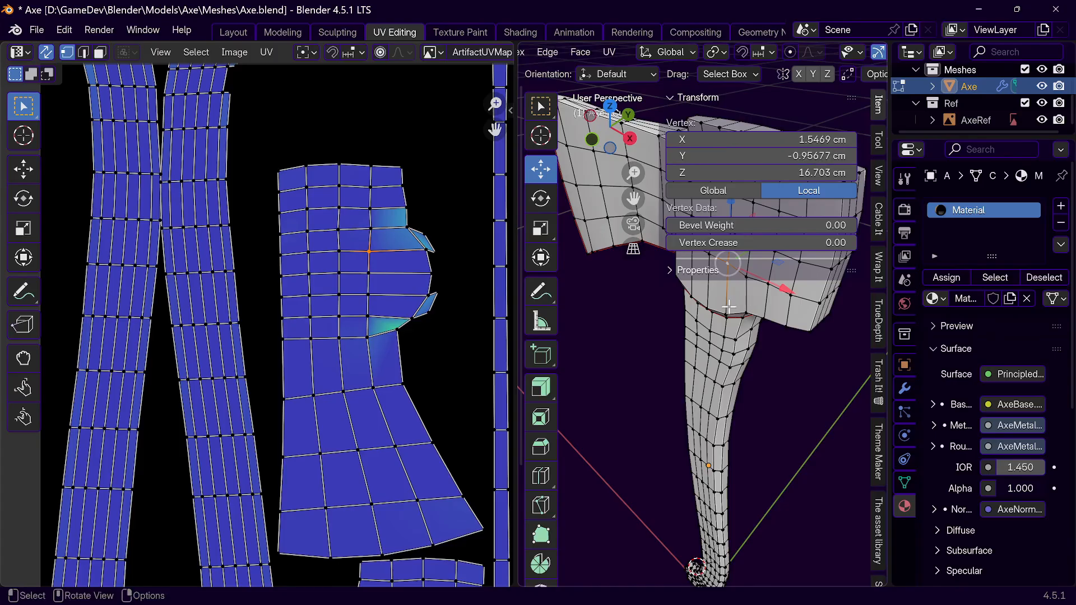
key("n")
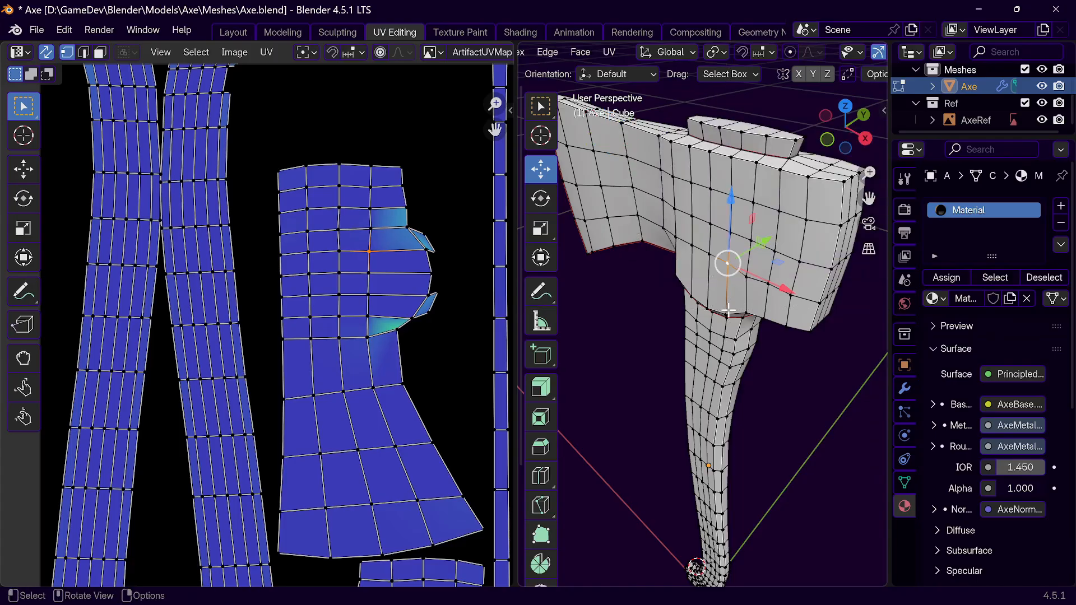
middle_click_drag(747, 273, 713, 276)
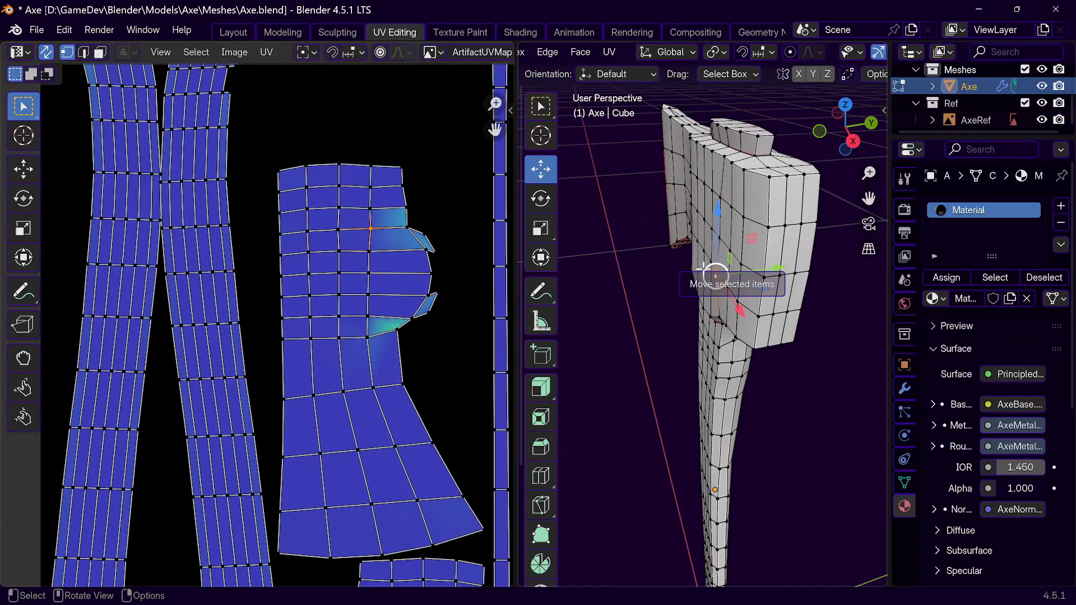
key("n")
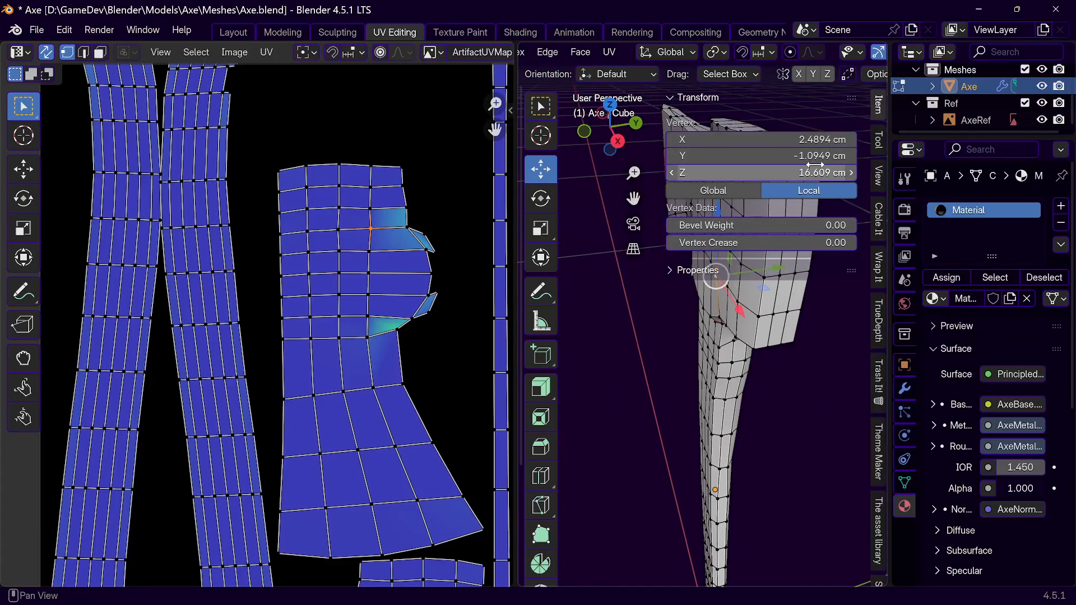
left_click(762, 156)
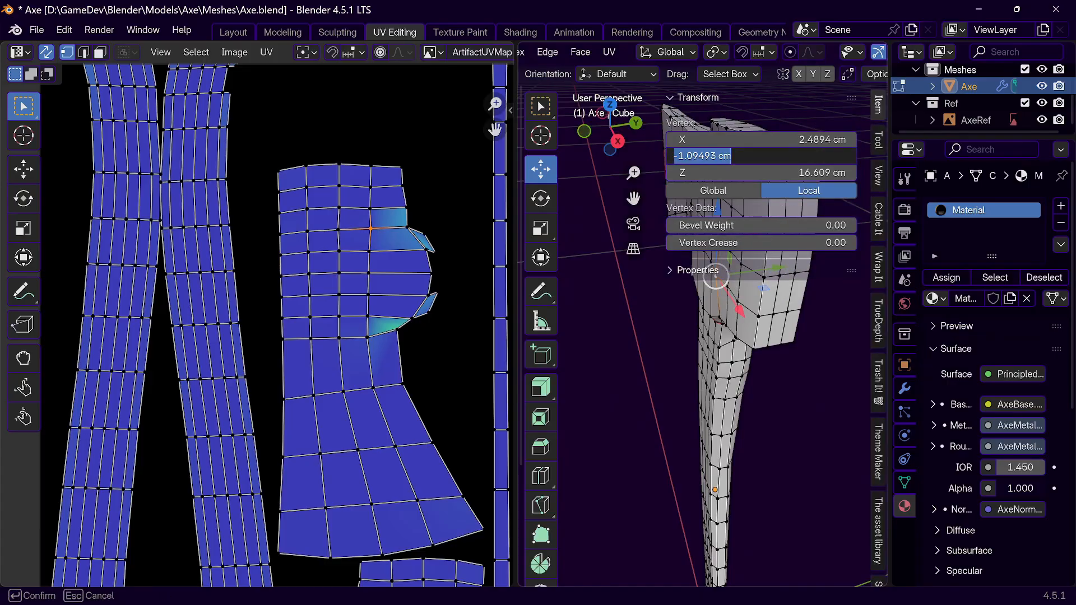
key("ctrl+v")
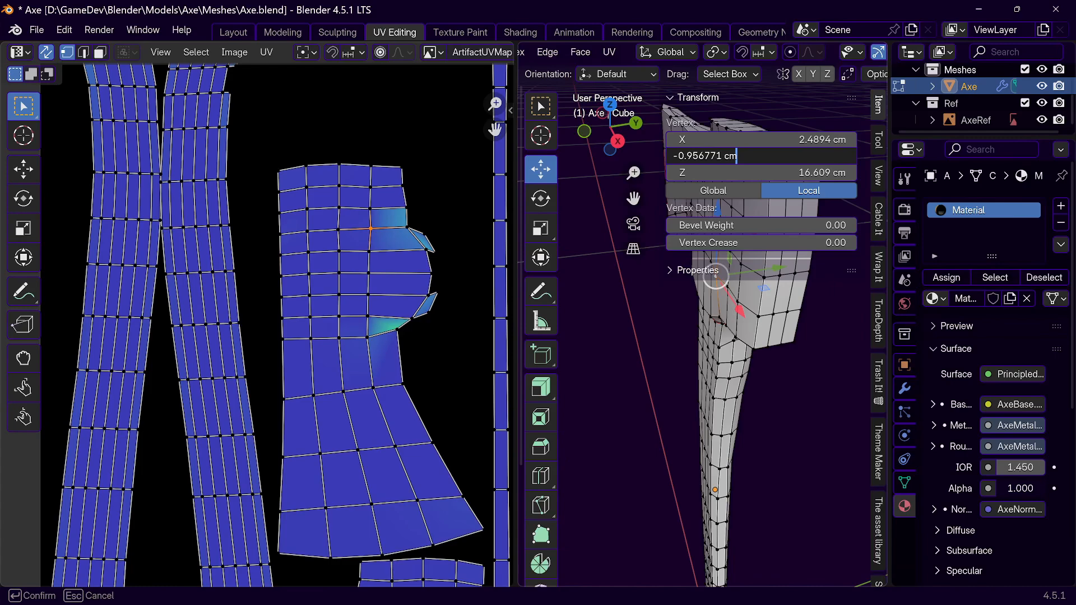
key("Return")
Step: Set the local Y coordinate of the matching vertex on the opposite side of the axe head to 0.956771 cm
scroll(740, 360, "down", 3)
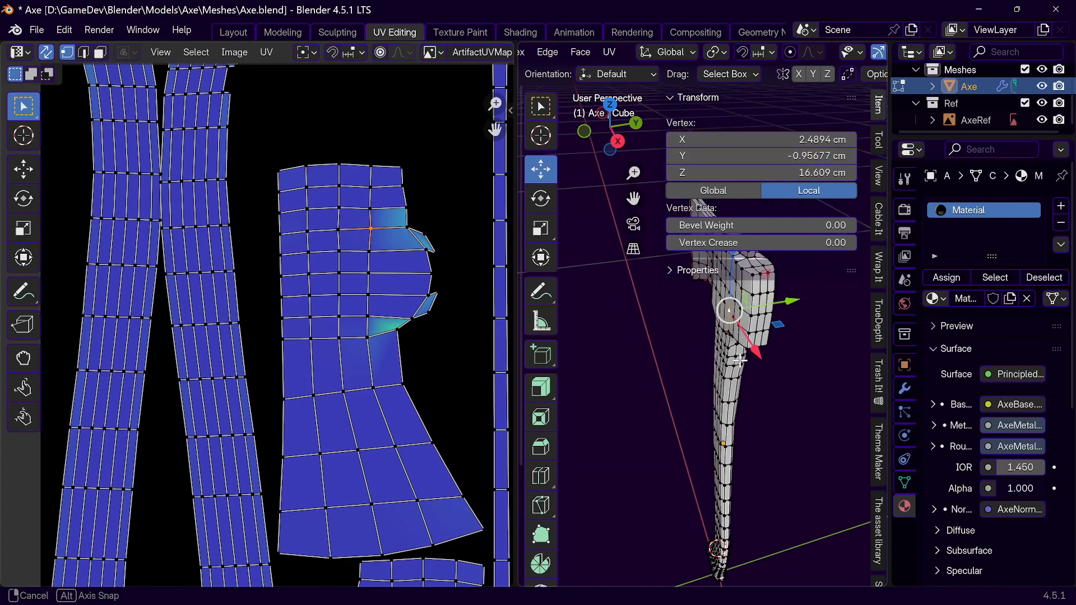
middle_click_drag(740, 360, 689, 366)
scroll(712, 368, "up", 5)
middle_click_drag(767, 373, 699, 473, "shift")
left_click(678, 386)
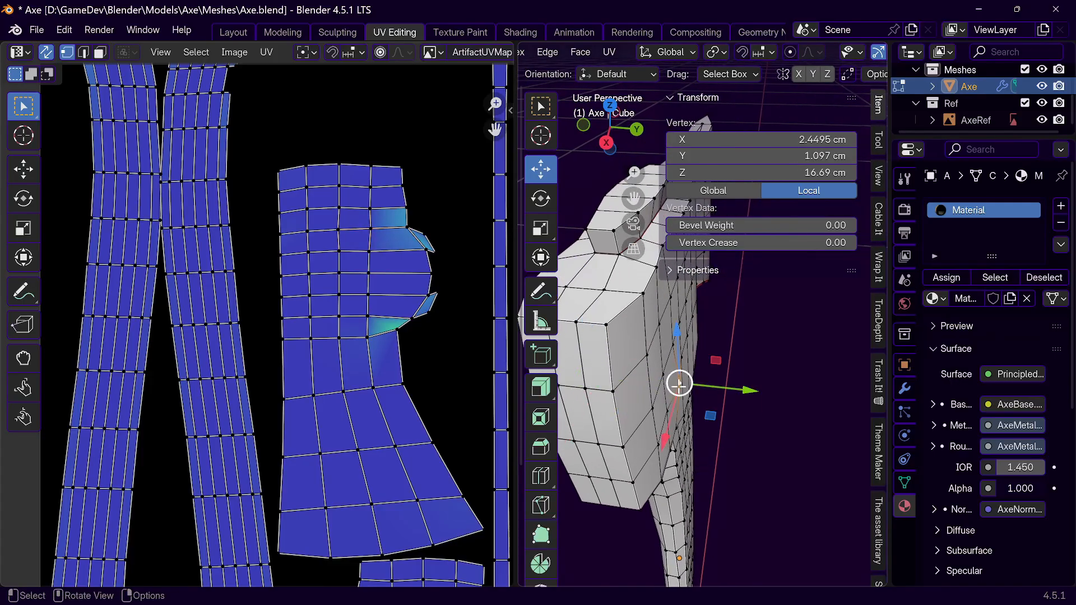
left_click(804, 155)
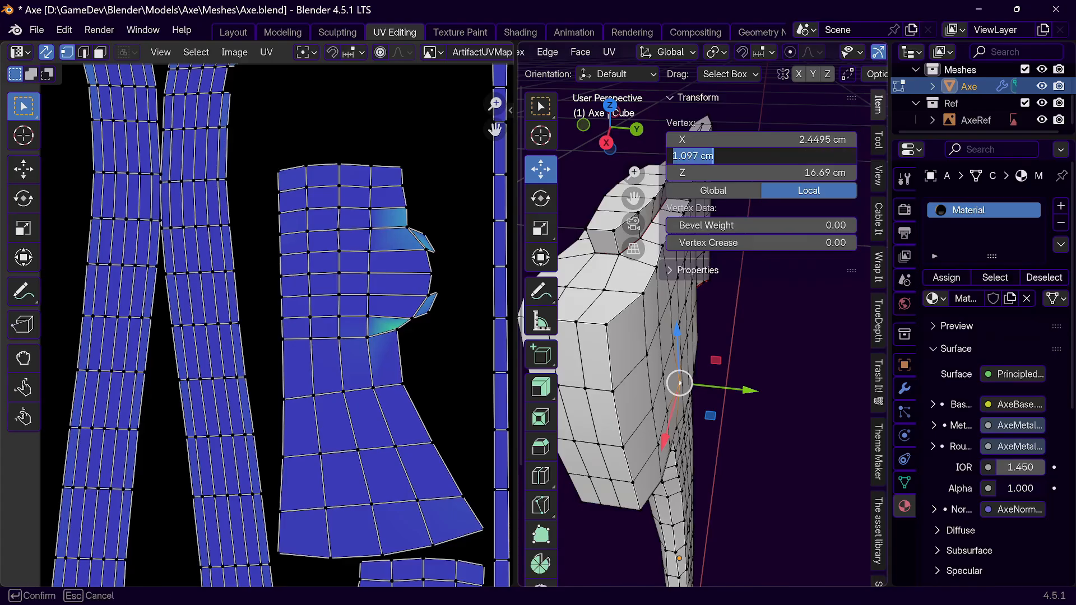
key("ctrl+v")
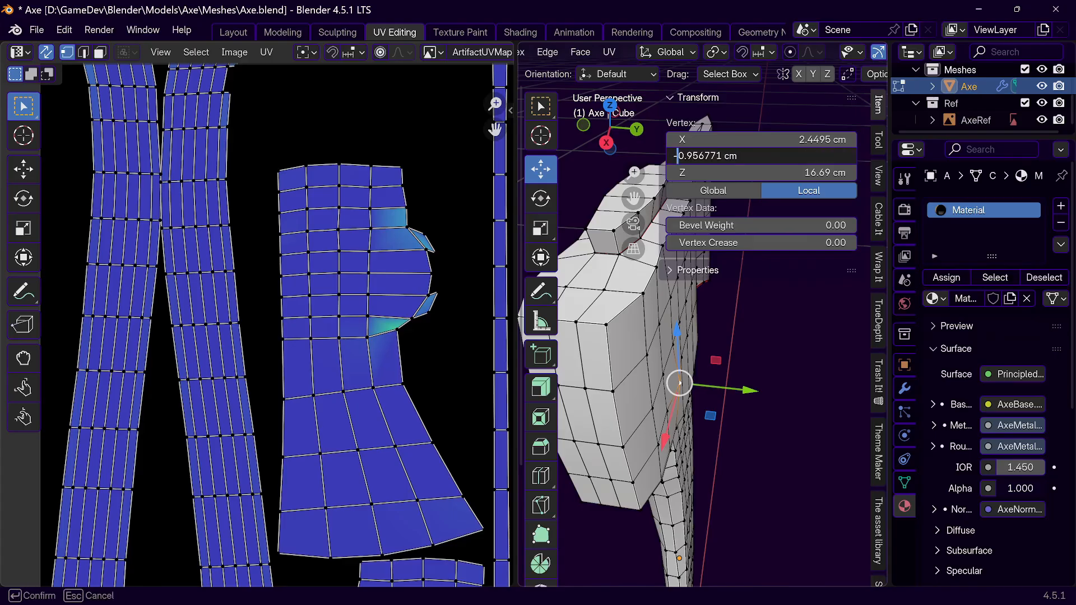
key("BackSpace")
key("Return")
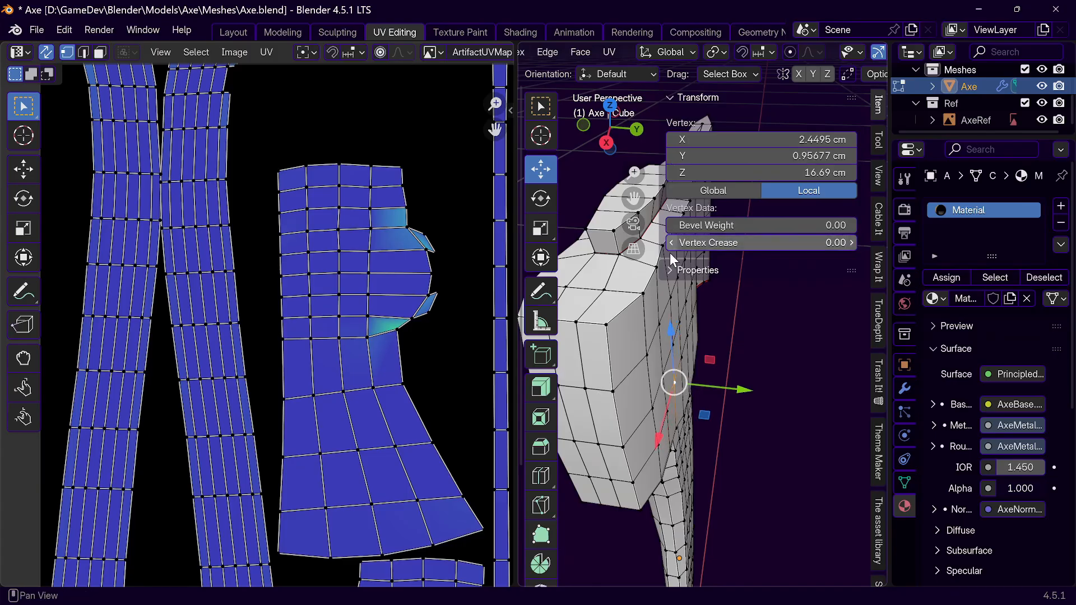
key("n")
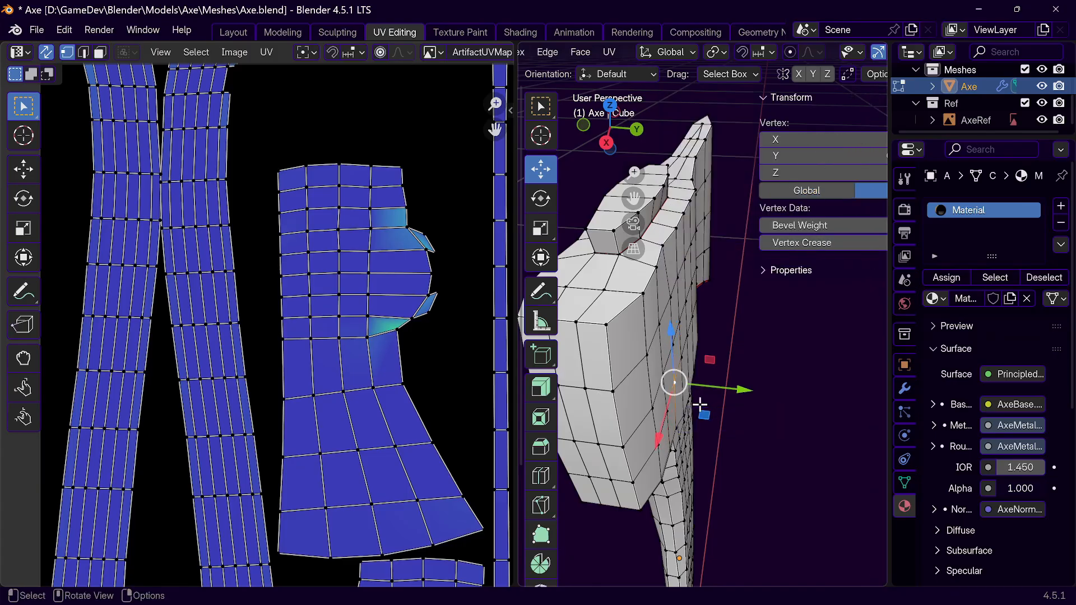
Step: Widen the two corner vertices under the blade, where it meets the handle, by scaling them to about 1.31 along Y
middle_click_drag(679, 387, 734, 336)
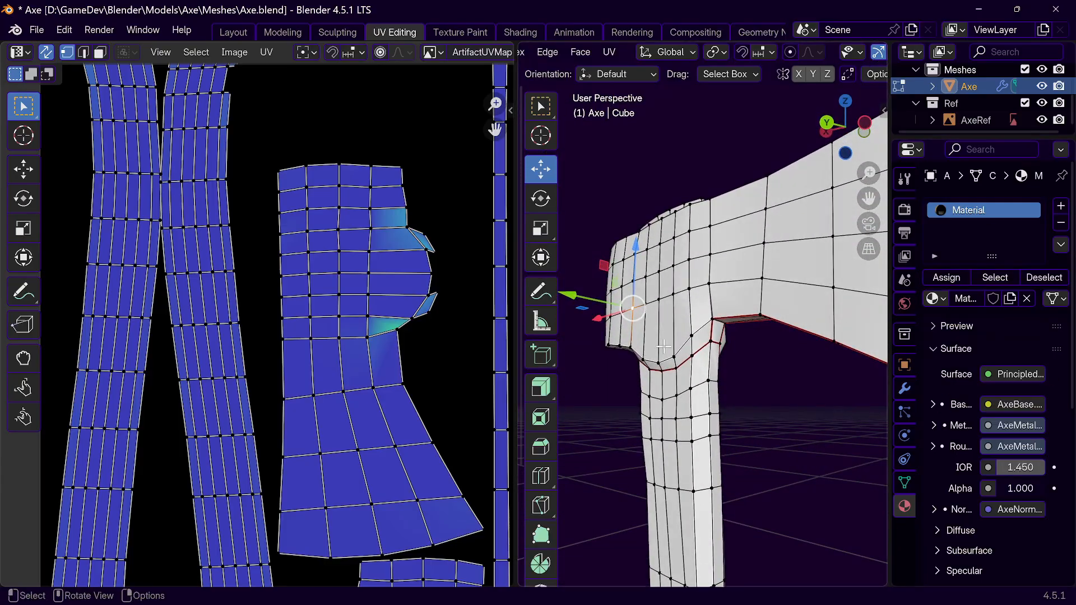
middle_click_drag(710, 316, 642, 276)
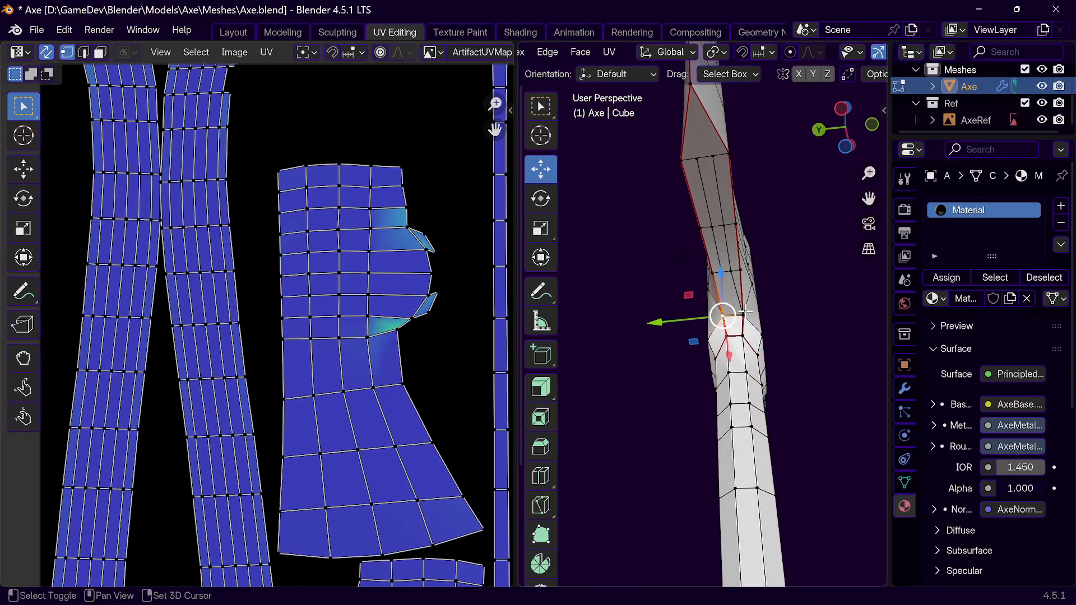
left_click(754, 332, "shift")
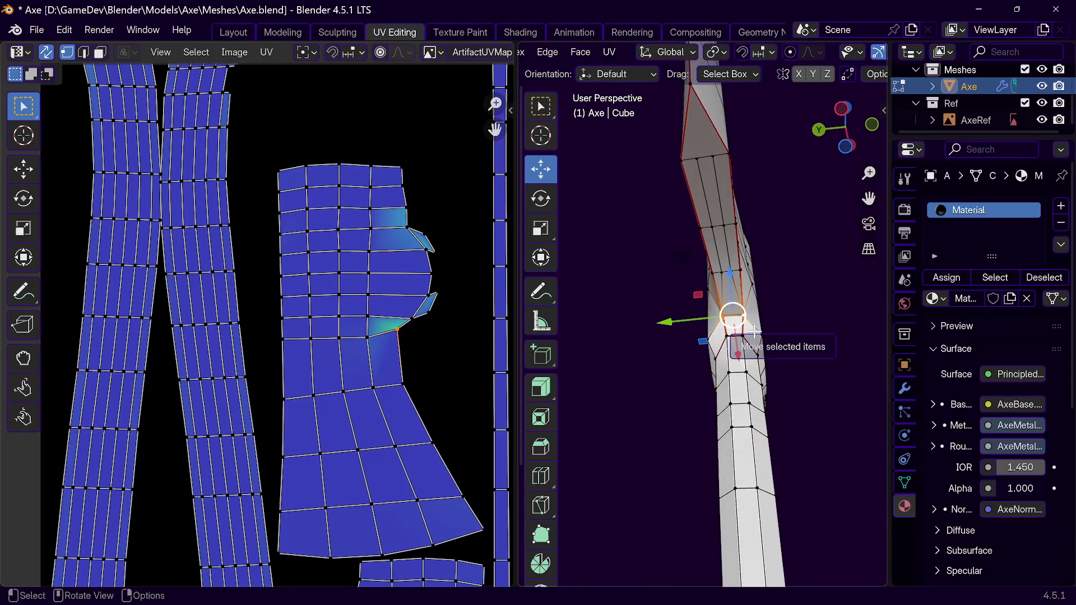
key("s")
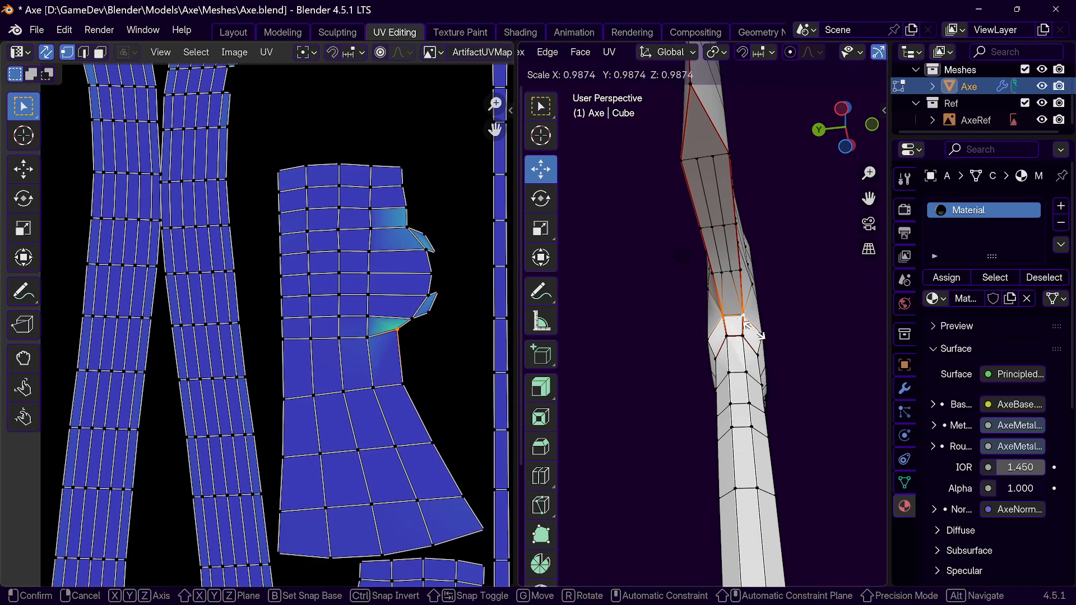
key("y")
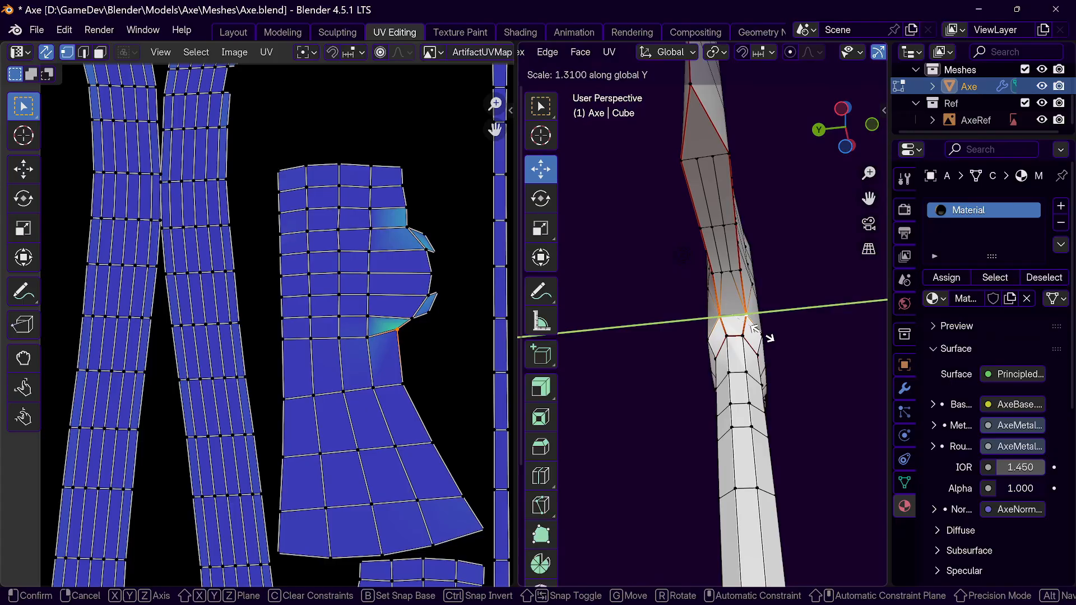
left_click(763, 334)
Step: Narrow the pair of outer vertices just below that corner, on opposite sides of the handle, by scaling them to about 0.91 along Y
middle_click_drag(762, 335, 690, 348)
key("o")
left_click(706, 339)
left_click(764, 335, "shift")
middle_click_drag(750, 367, 786, 375)
key("s")
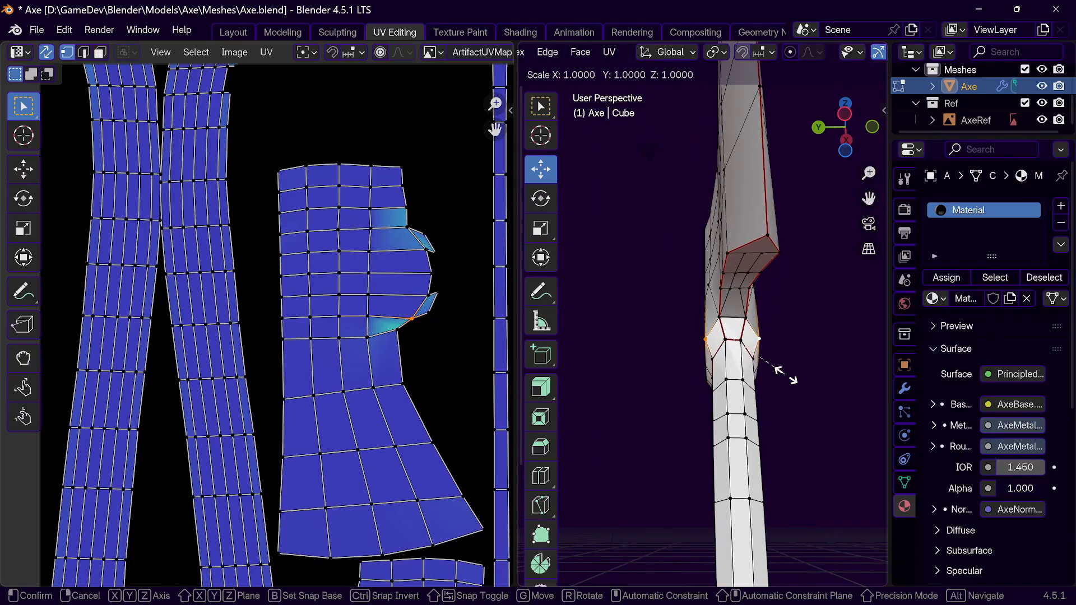
key("y")
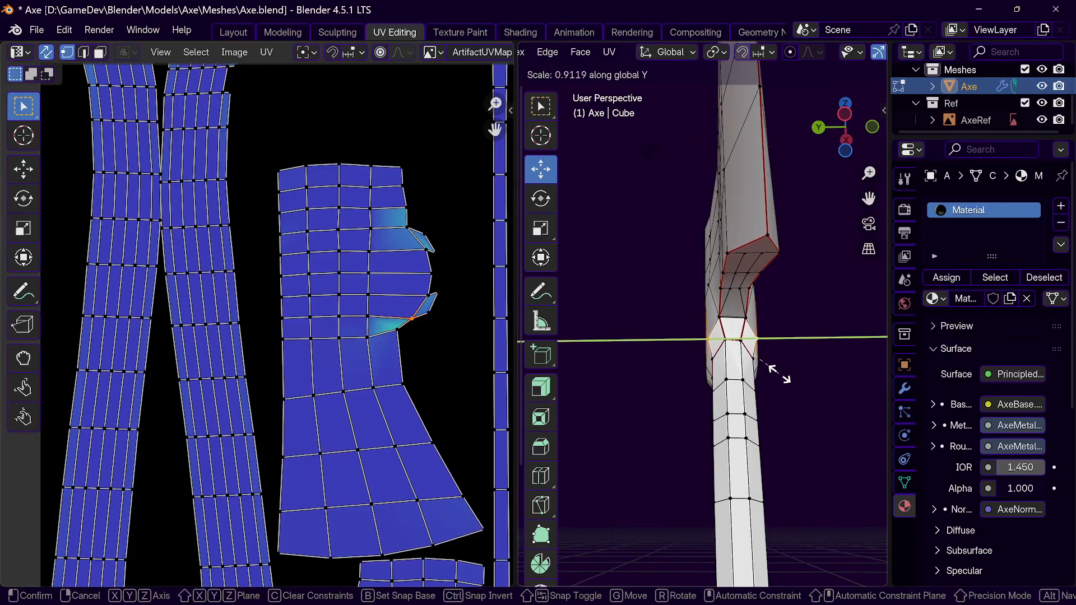
left_click(775, 372)
Step: Slide the underside corner edge between the blade and the handle slightly along its adjoining edges
middle_click_drag(776, 372, 711, 321)
left_click(704, 318)
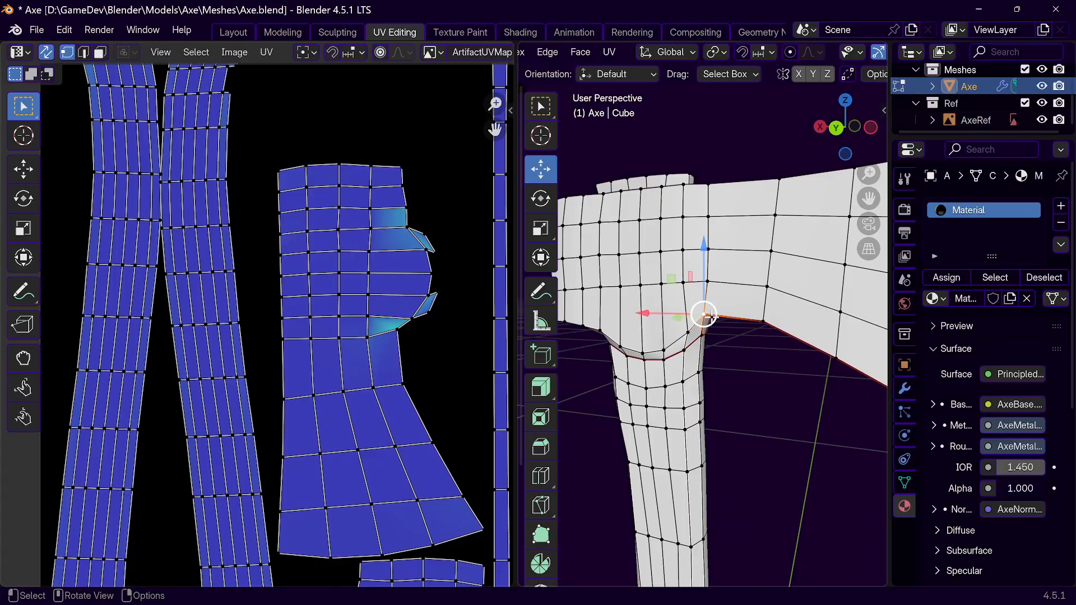
mouse_move(705, 316)
middle_mouse_down()
mouse_move(796, 319)
mouse_move(731, 330)
mouse_move(714, 315)
middle_mouse_up()
key("g")
key("g")
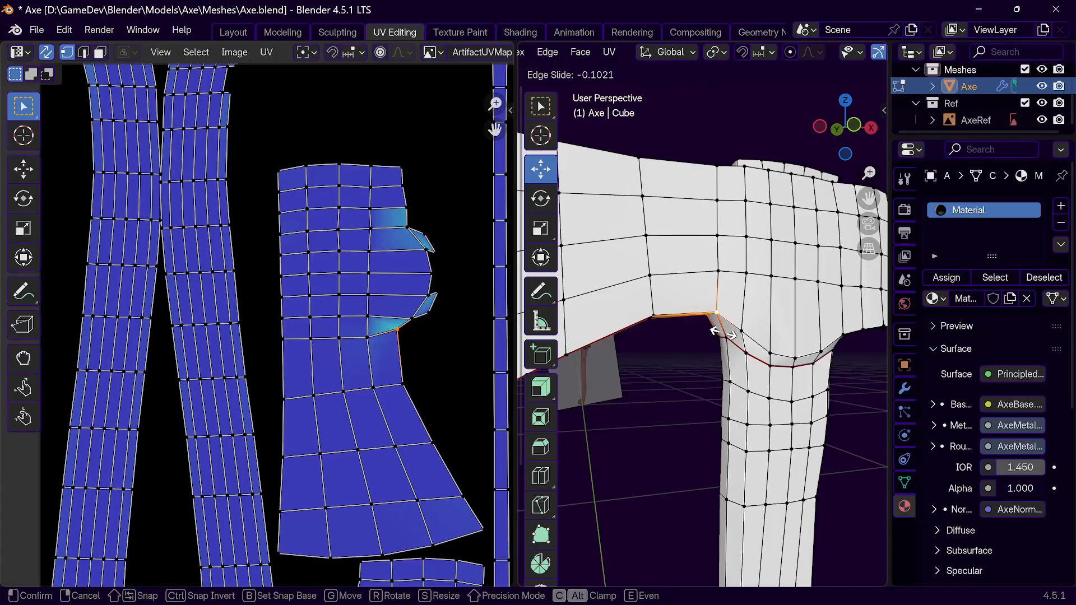
left_click(723, 333)
Step: Move the underside corner edge between the blade and the handle down about 0.2 cm along the Z axis
middle_click_drag(723, 333, 686, 359)
key("g")
key("z")
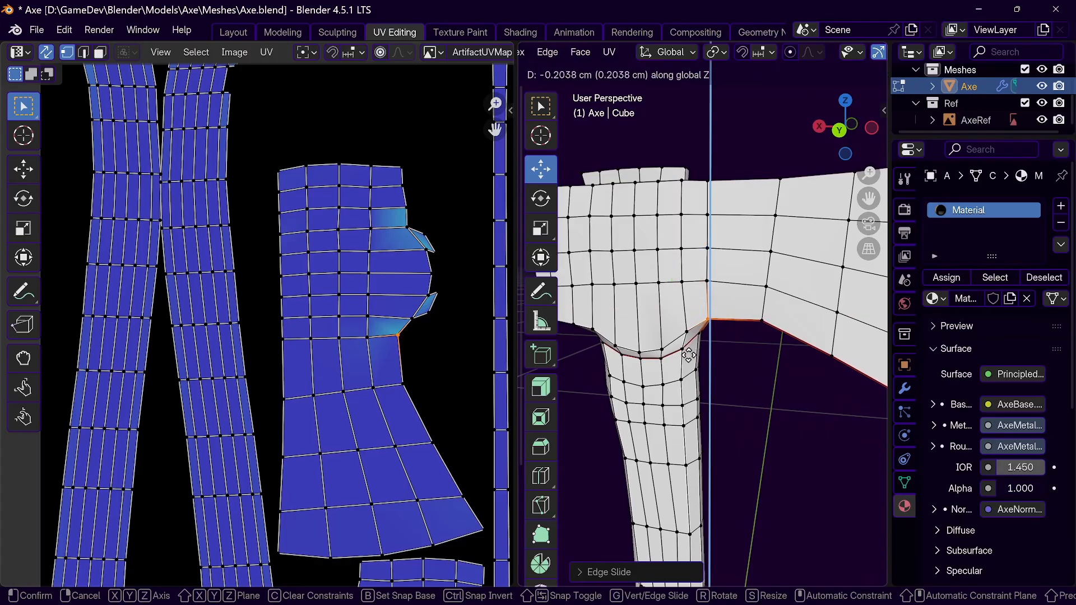
left_click(706, 339)
Step: Select the next edge row across the blade's underside, beyond the handle corner, and move it down about 0.18 cm along Z
middle_click_drag(706, 339, 658, 297)
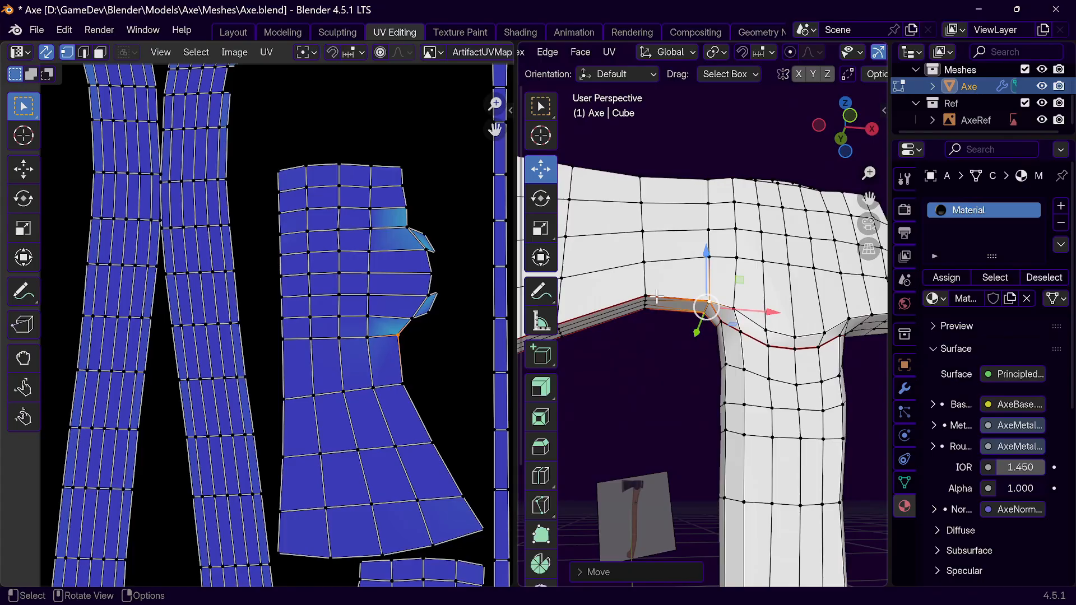
middle_click_drag(682, 336, 600, 363)
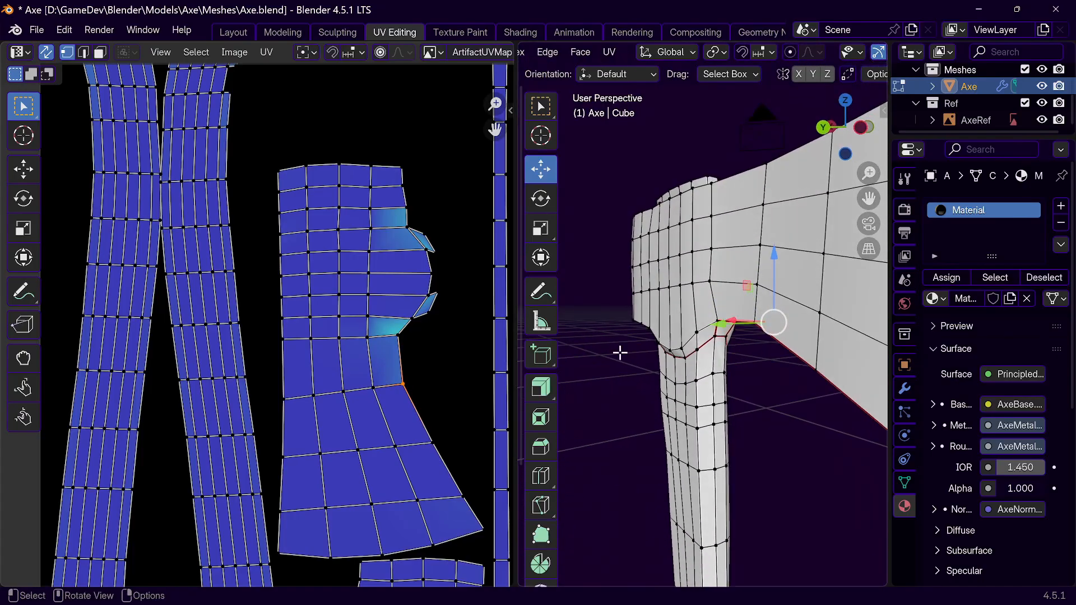
left_click(757, 323, "ctrl")
mouse_move(764, 317)
middle_mouse_down()
mouse_move(768, 305)
mouse_move(783, 316)
middle_mouse_up()
key("g")
middle_click(783, 315)
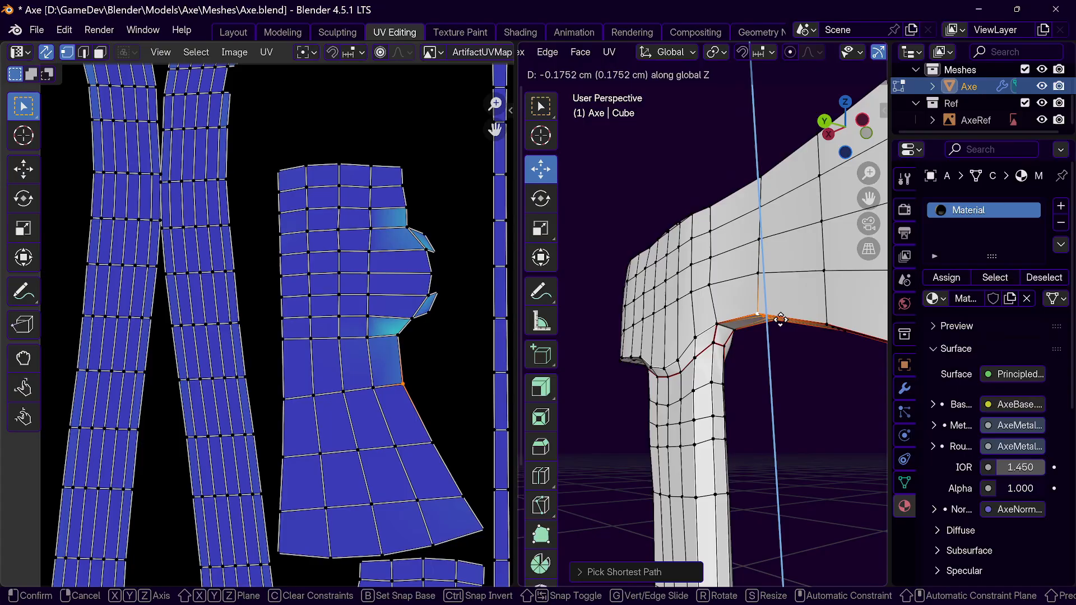
left_click(780, 320)
middle_click_drag(780, 320, 751, 321)
Step: Inspect the shape where the axe head meets the handle in Object Mode, and return to Edit Mode
mouse_move(540, 379)
middle_mouse_down()
mouse_move(529, 373)
mouse_move(527, 383)
middle_mouse_up()
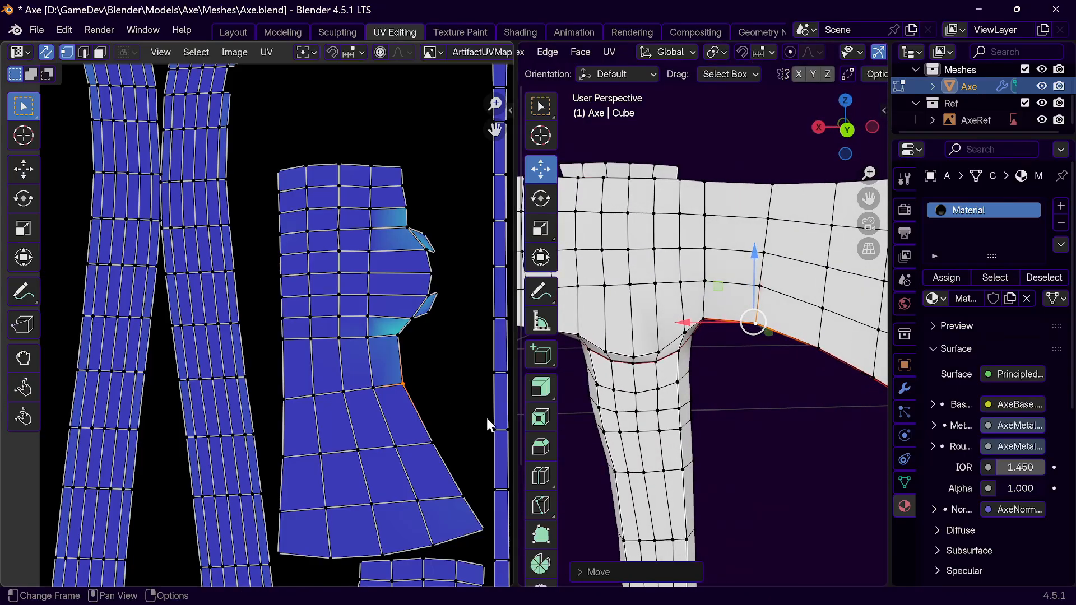
scroll(774, 301, "down", 1)
scroll(774, 301, "down", 5)
key("Tab")
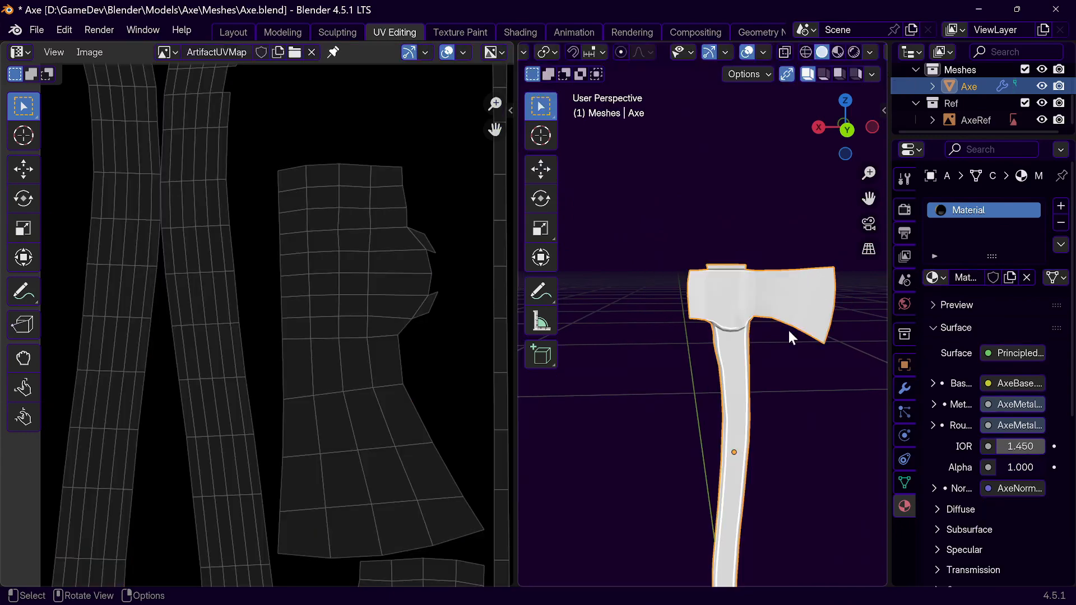
middle_click_drag(778, 361, 850, 362)
scroll(778, 335, "up", 6)
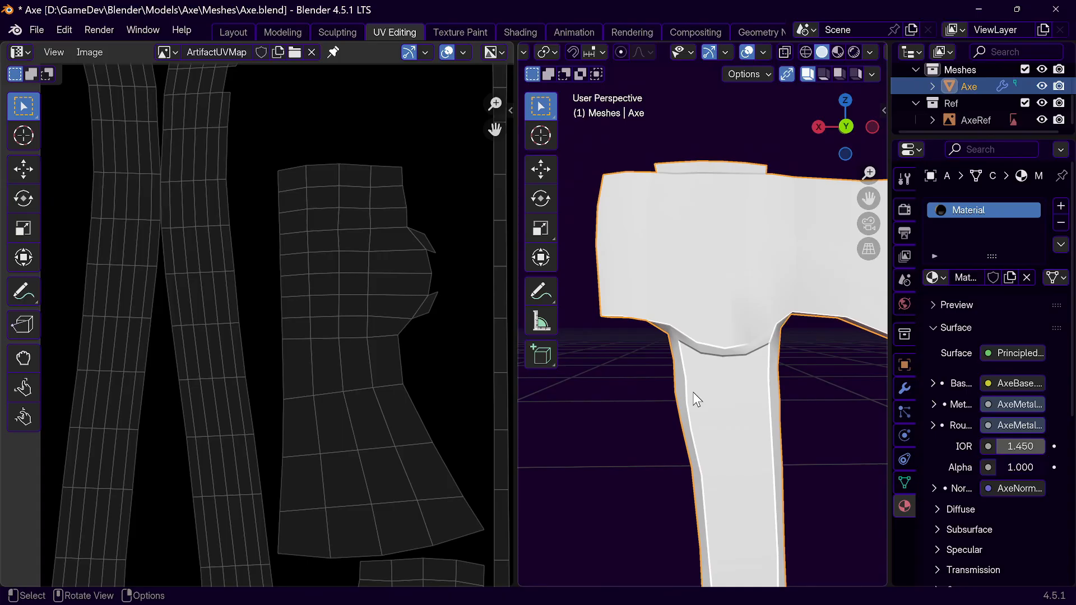
key("Tab")
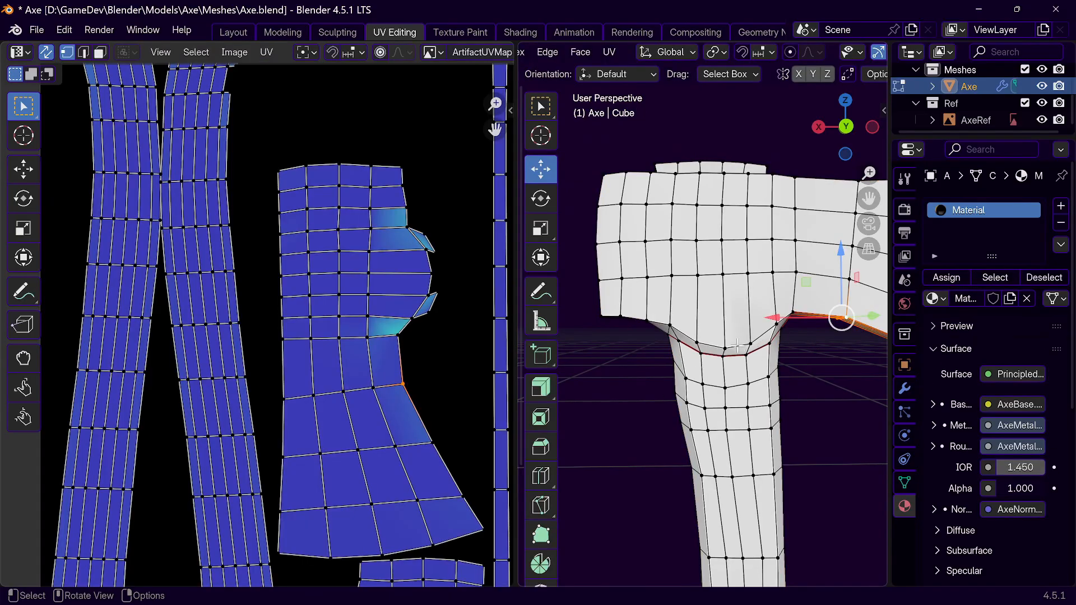
Step: Select all linked faces of the wooden handle, including its end on top of the head, and separate the selection into a new object
middle_click_drag(737, 345, 645, 316)
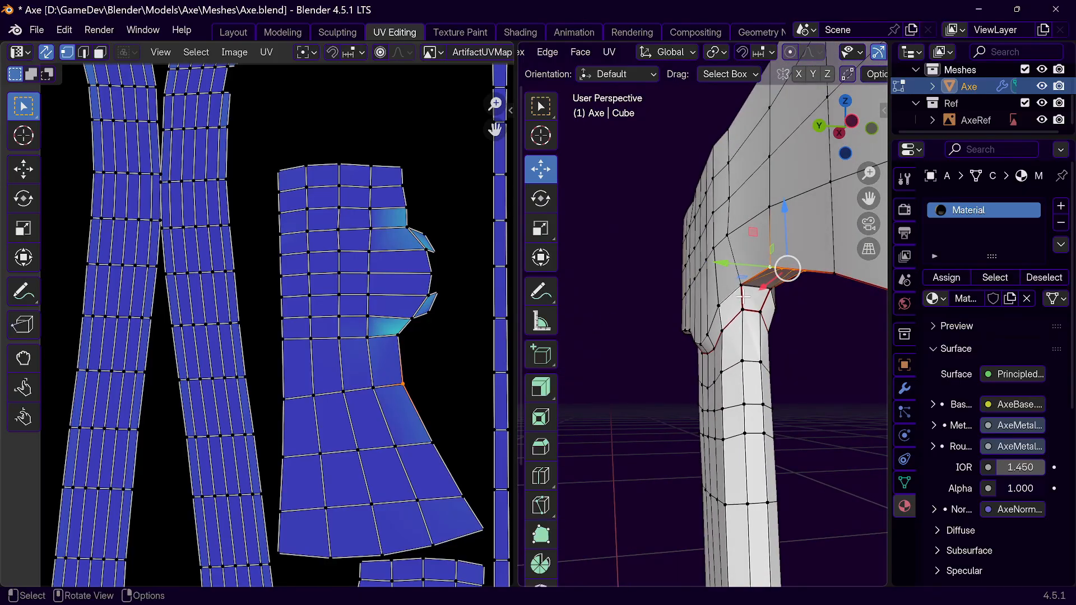
middle_click_drag(744, 296, 835, 392)
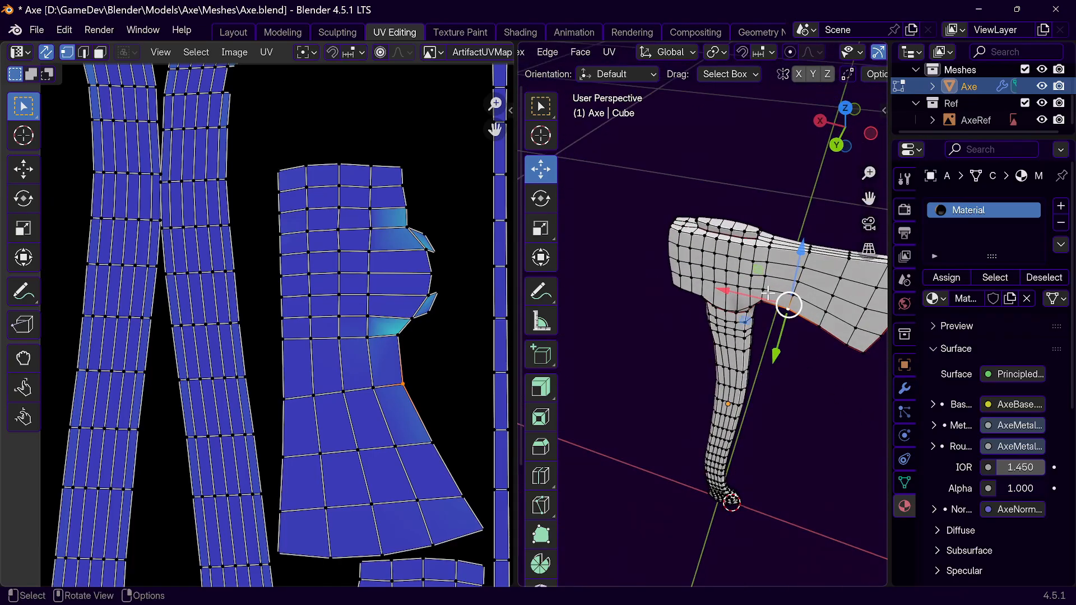
key("3")
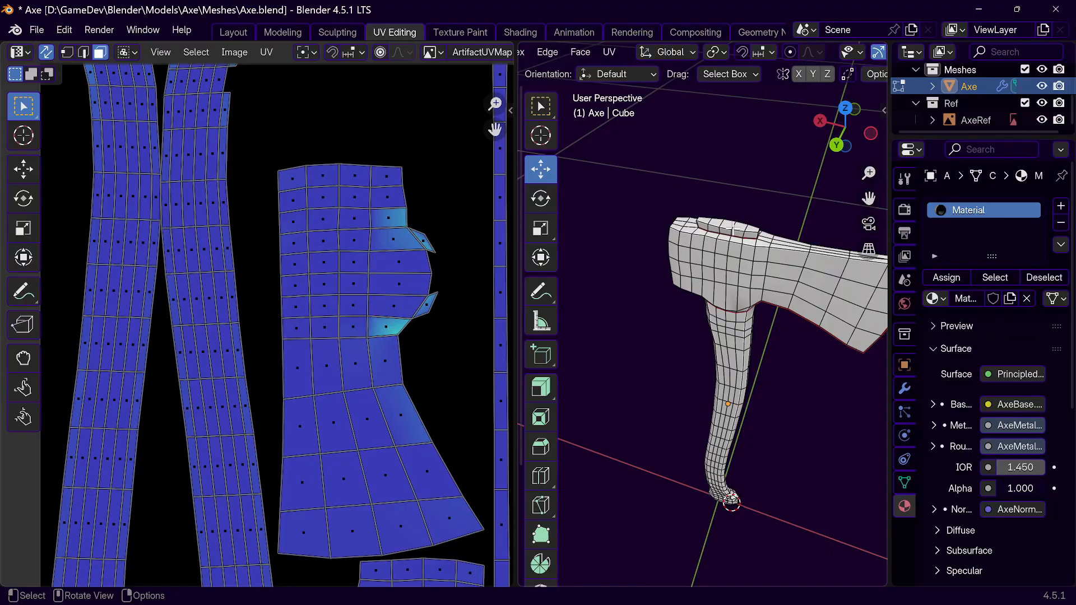
key("l")
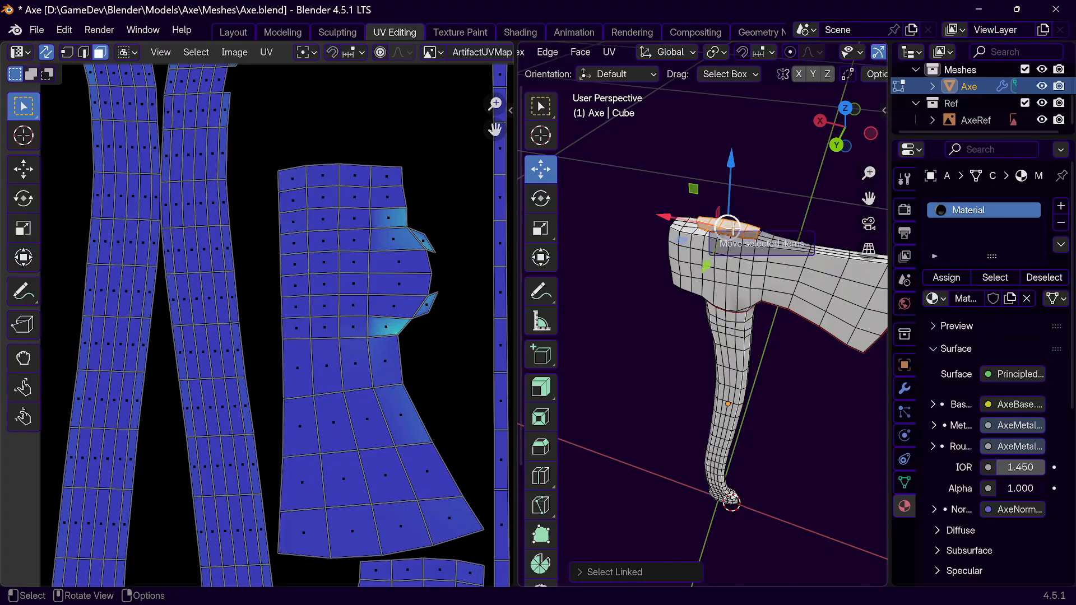
key("l")
middle_click_drag(754, 384, 799, 303)
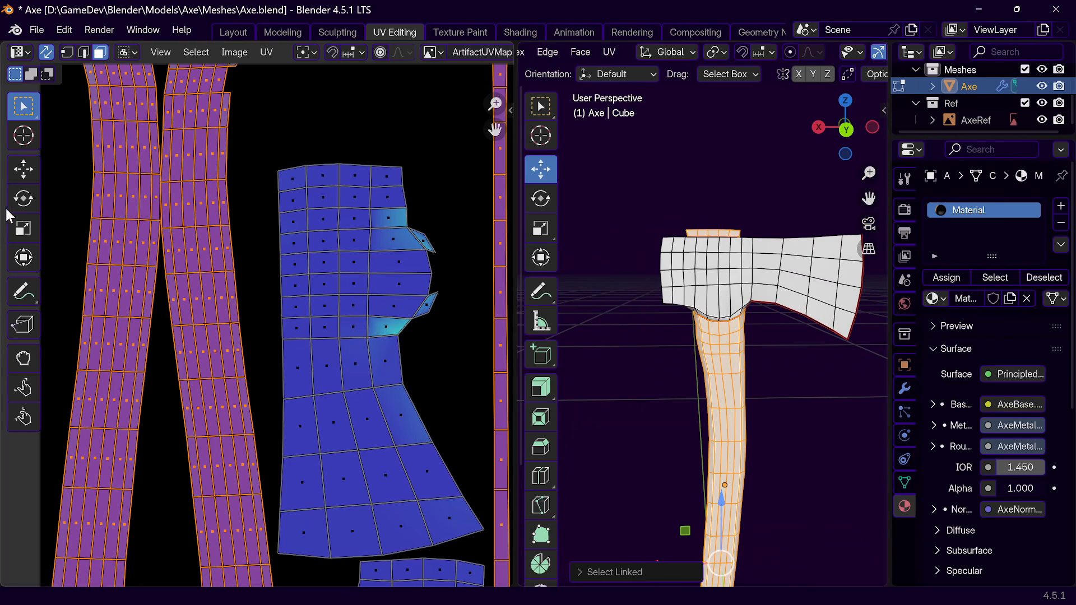
scroll(160, 270, "down", 4)
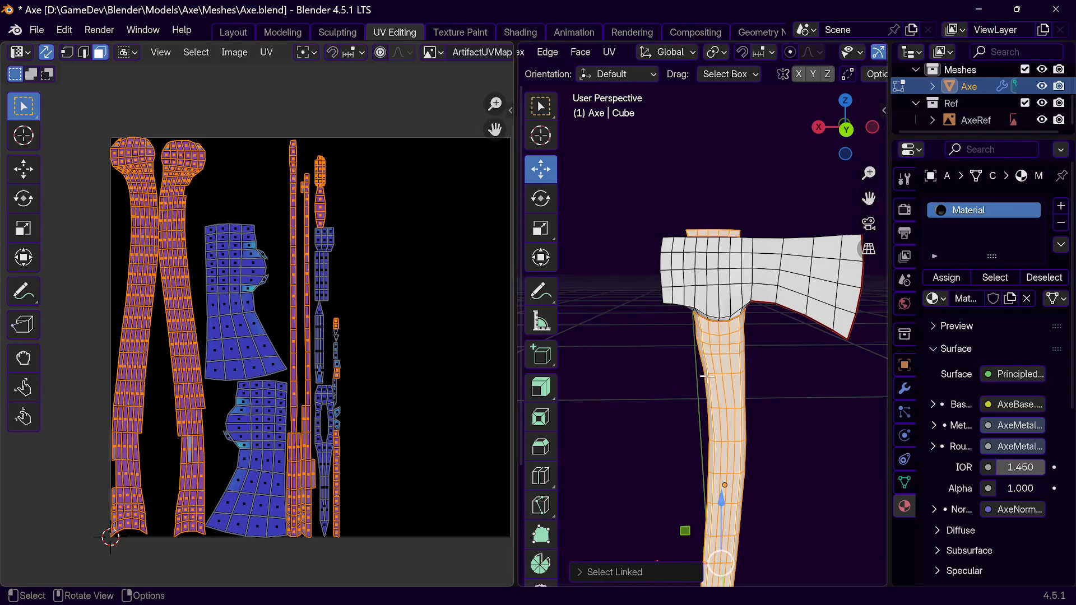
key("p")
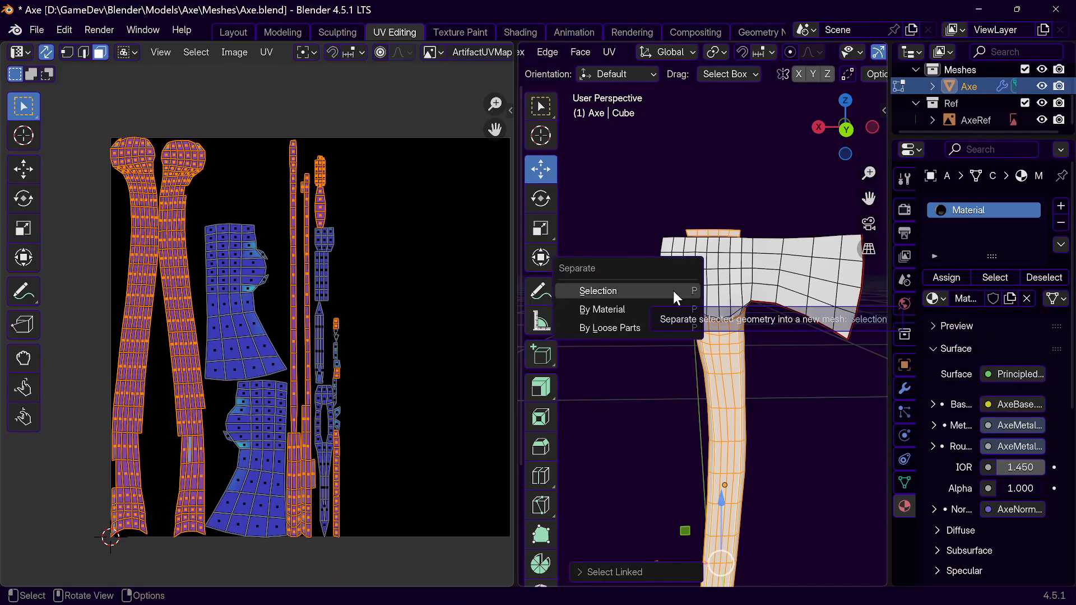
left_click(657, 290)
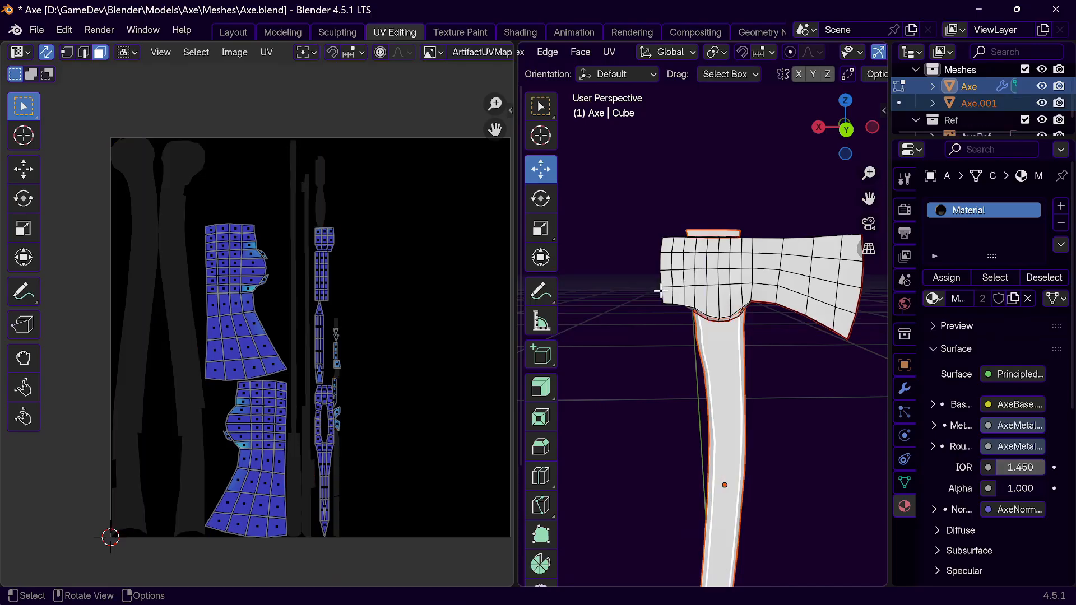
Step: Rename the separated handle object as WoodAxeHandle
left_click(977, 104)
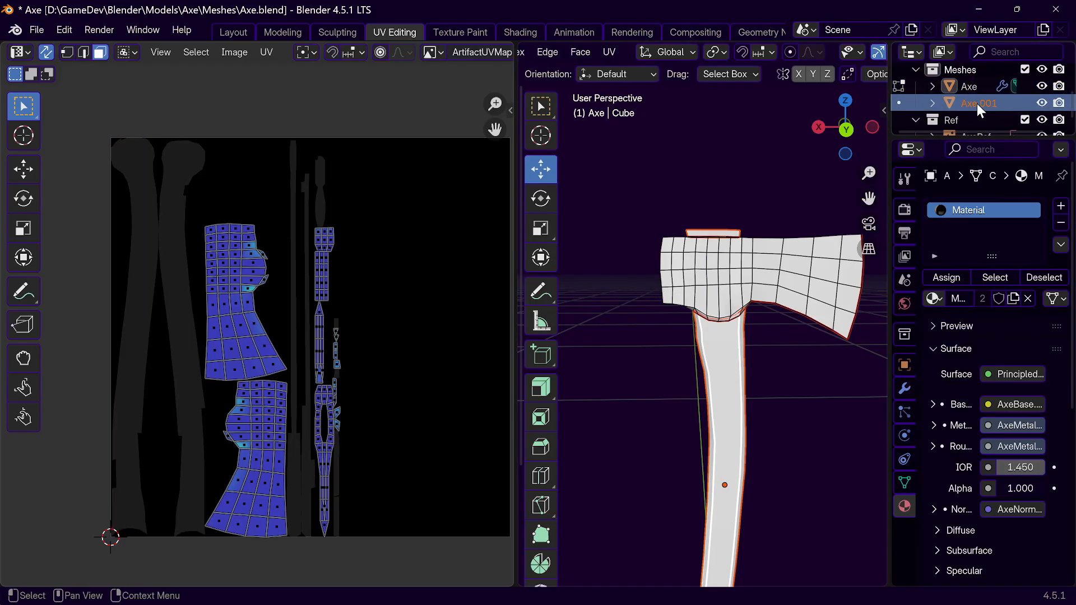
double_click(978, 103)
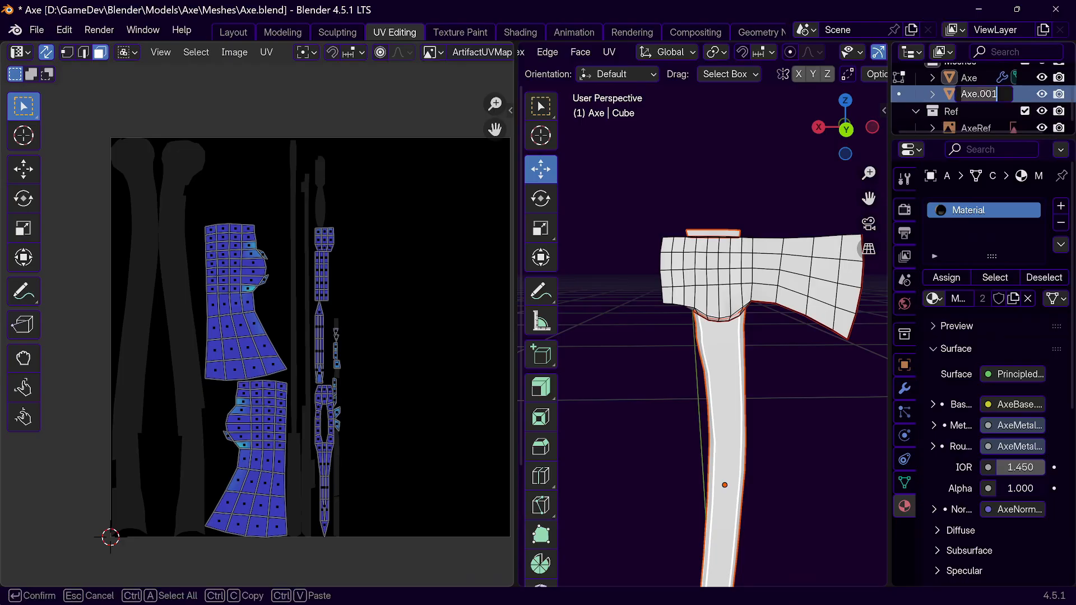
type("W")
type("oodAxeHandle")
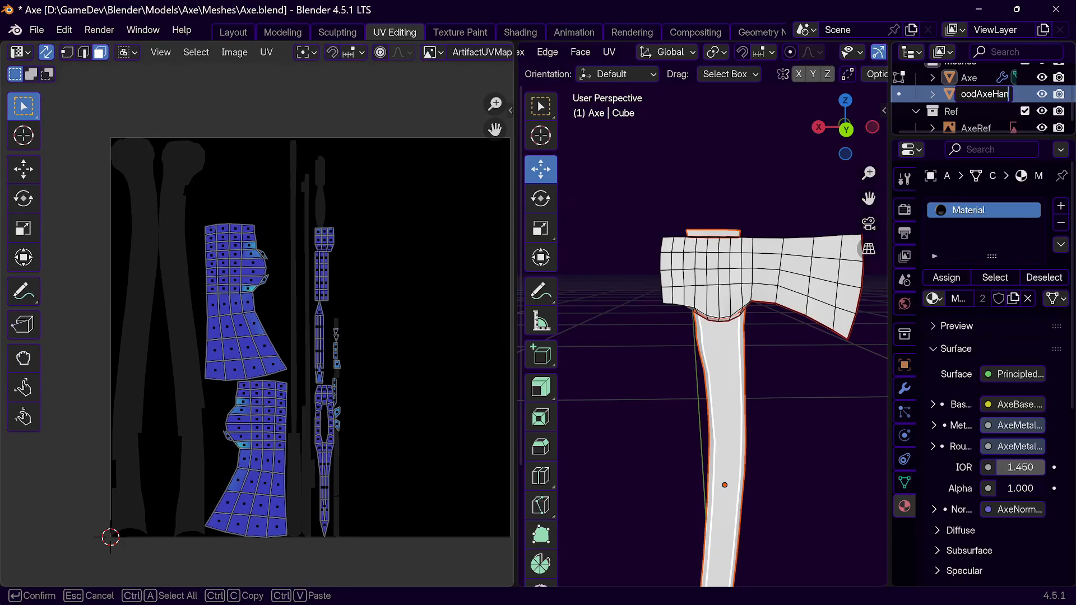
key("Return")
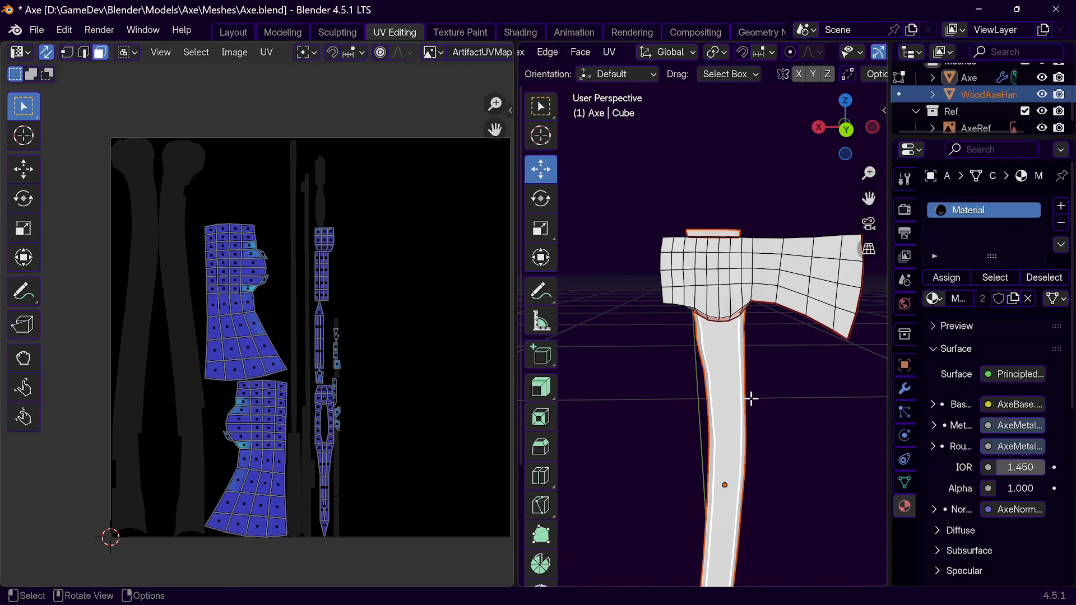
Step: Hide every object except the axe head and open the head in Edit Mode
key("Tab")
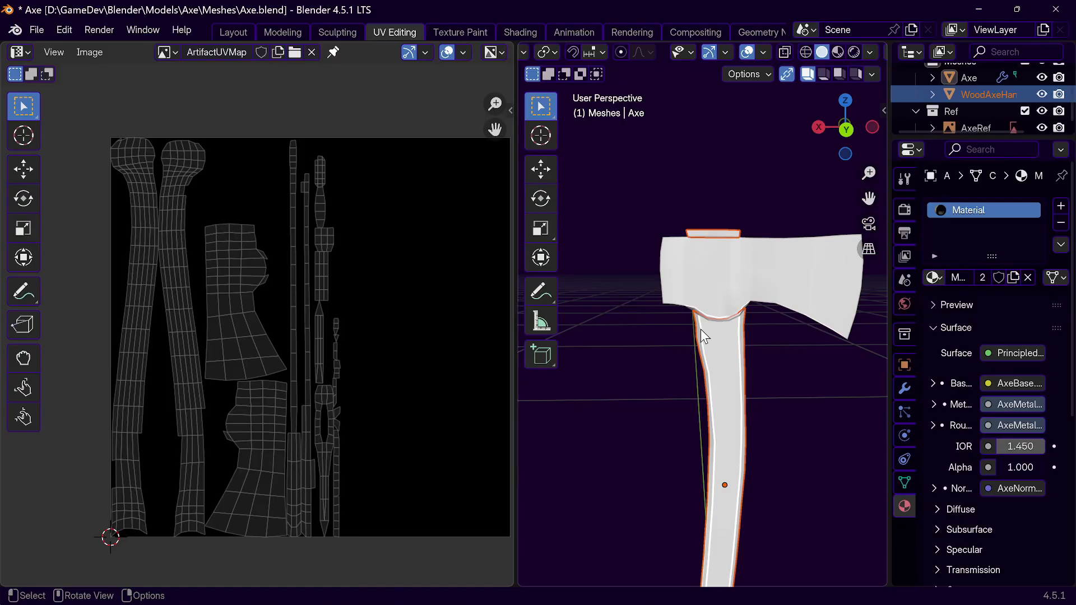
left_click(714, 301)
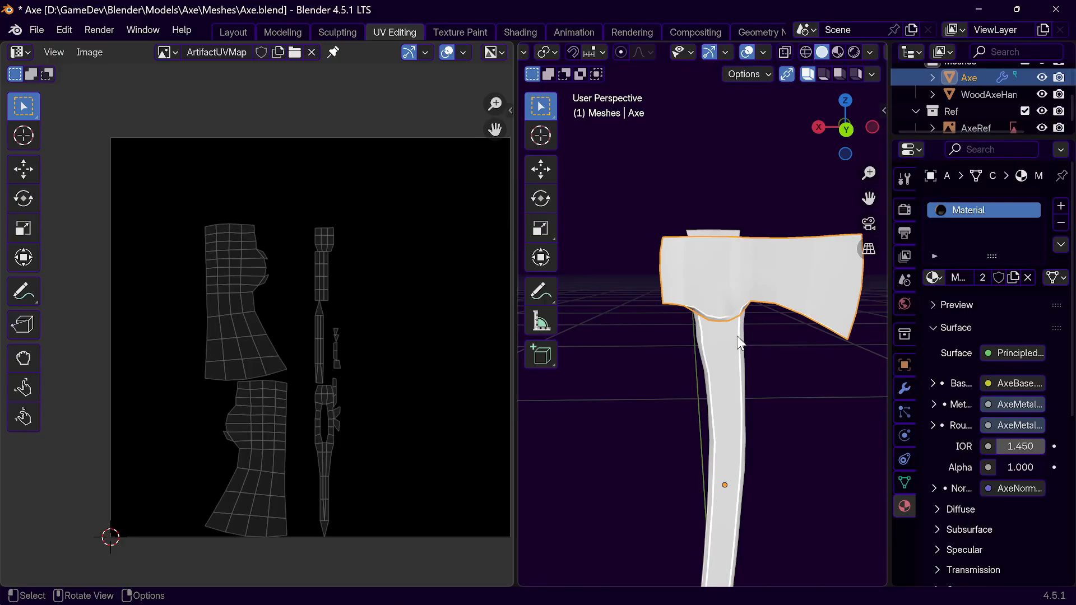
key("shift+h")
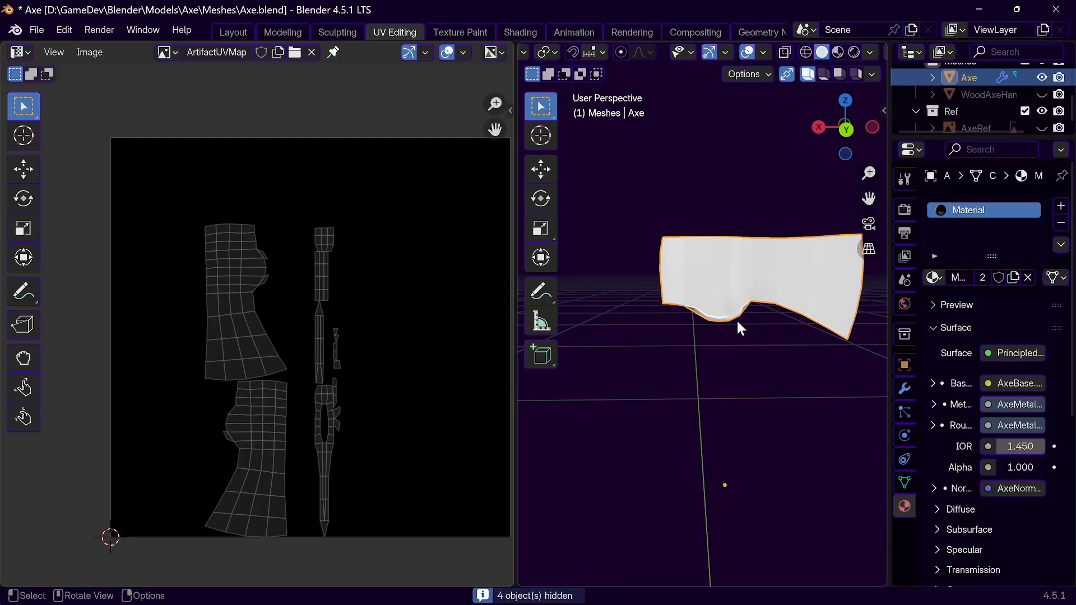
middle_click_drag(728, 300, 695, 286)
key("Tab")
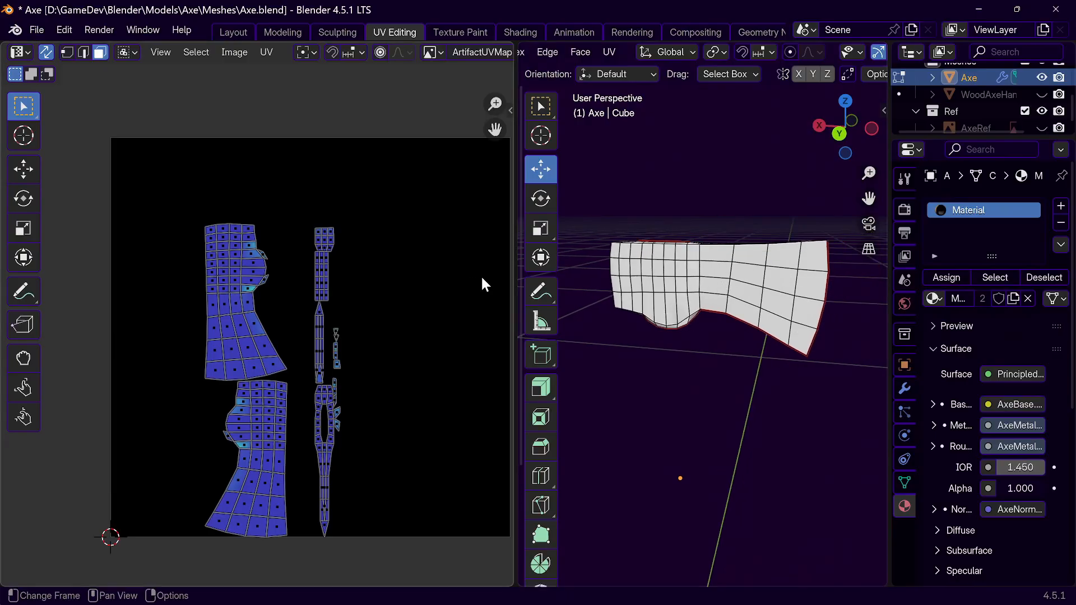
Step: Widen the 3D viewport and merge the two middle vertices on the top edge of the head's blunt back face at their center
left_click_drag(514, 287, 356, 299)
scroll(636, 276, "up", 6)
middle_click_drag(636, 276, 805, 252)
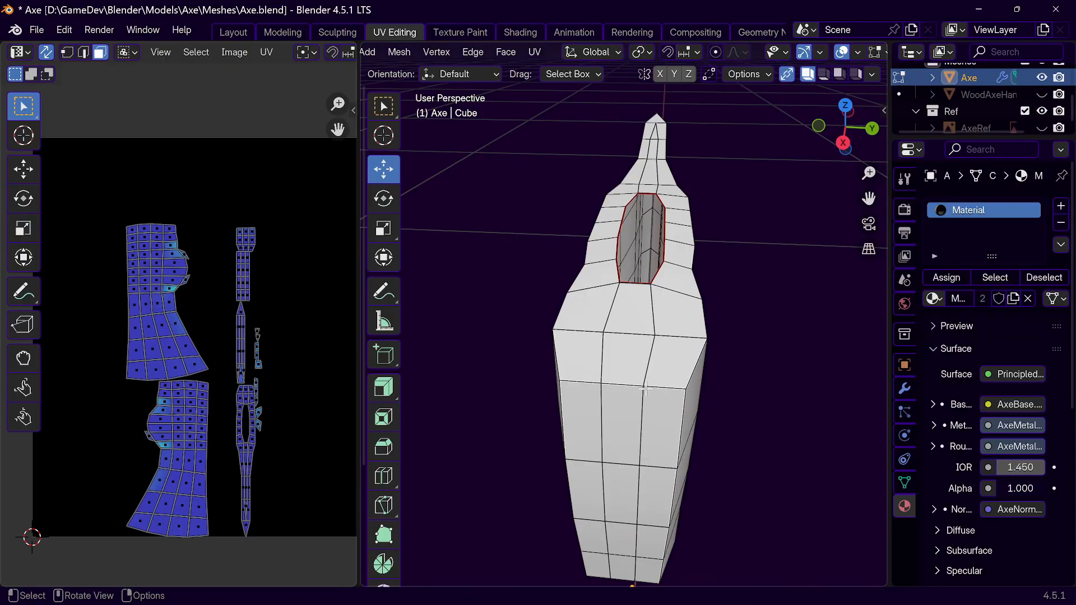
middle_click_drag(617, 414, 645, 356)
middle_click_drag(646, 423, 645, 455)
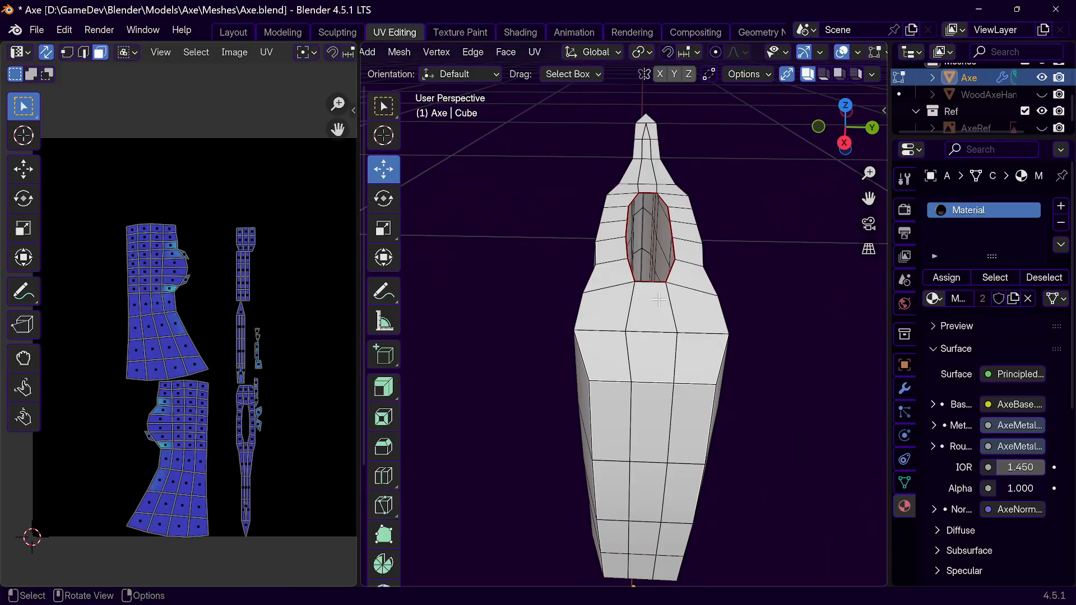
key("1")
left_click(631, 383)
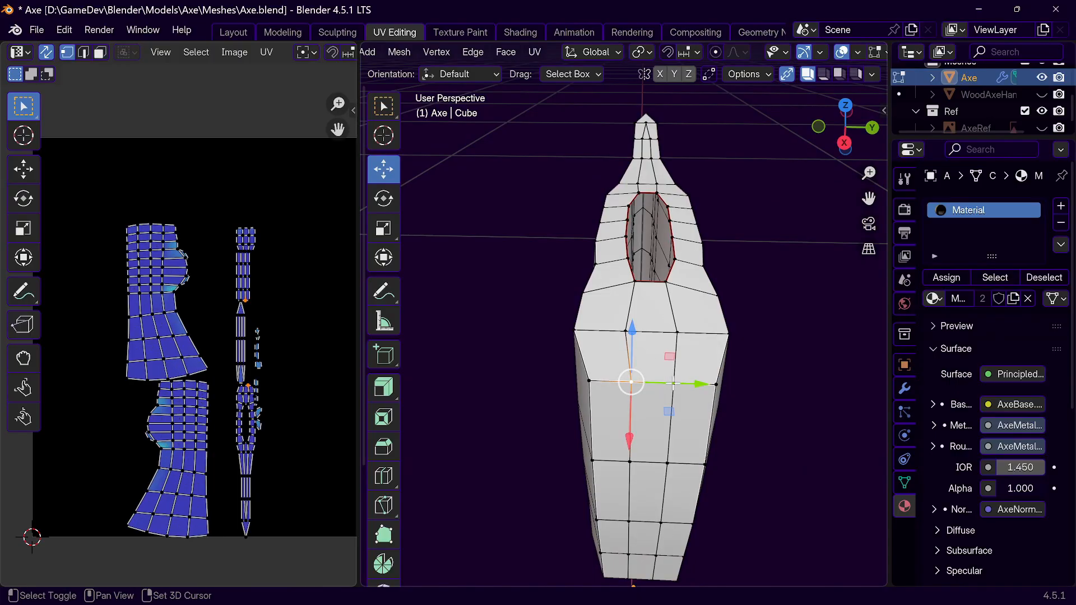
left_click(673, 384, "shift")
middle_click_drag(674, 424, 672, 381)
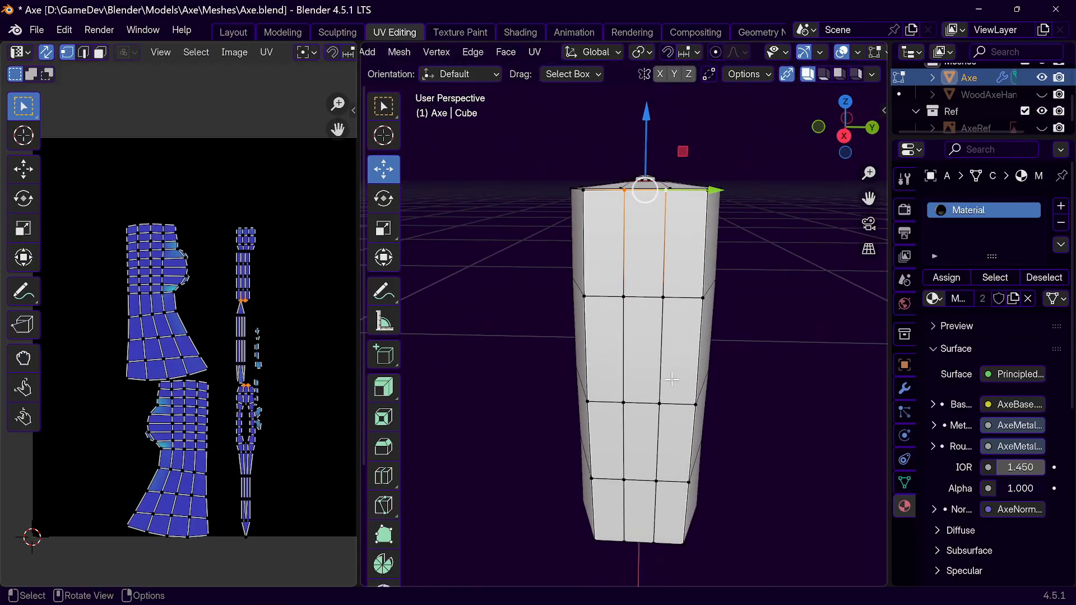
key("m")
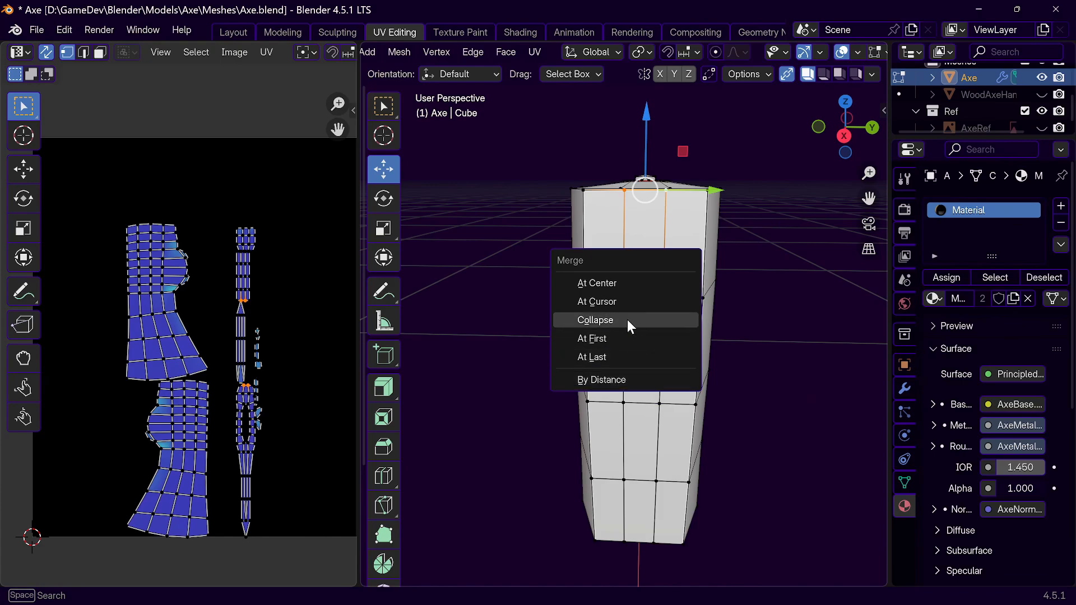
left_click(616, 283)
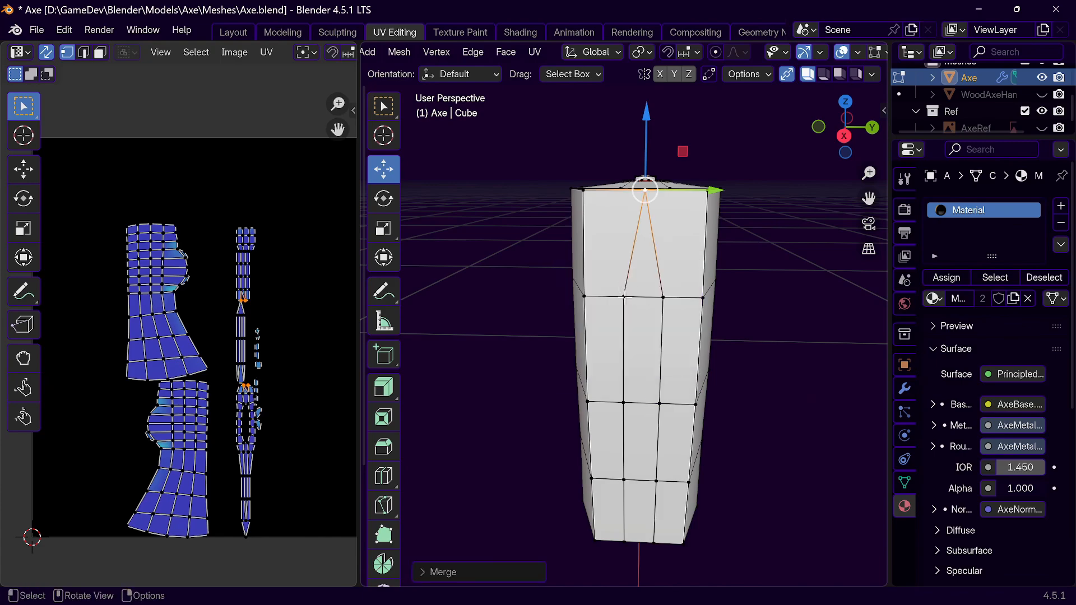
Step: Merge the two middle vertices at center on each of the next two rows down the blunt back face
left_click(624, 297)
left_click(663, 298, "shift")
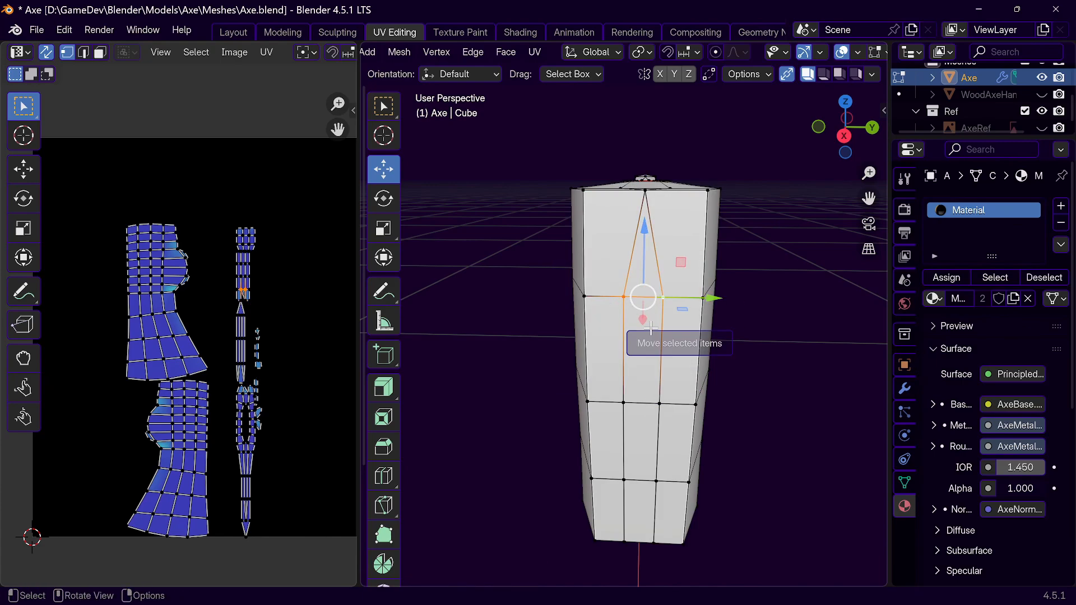
key("m")
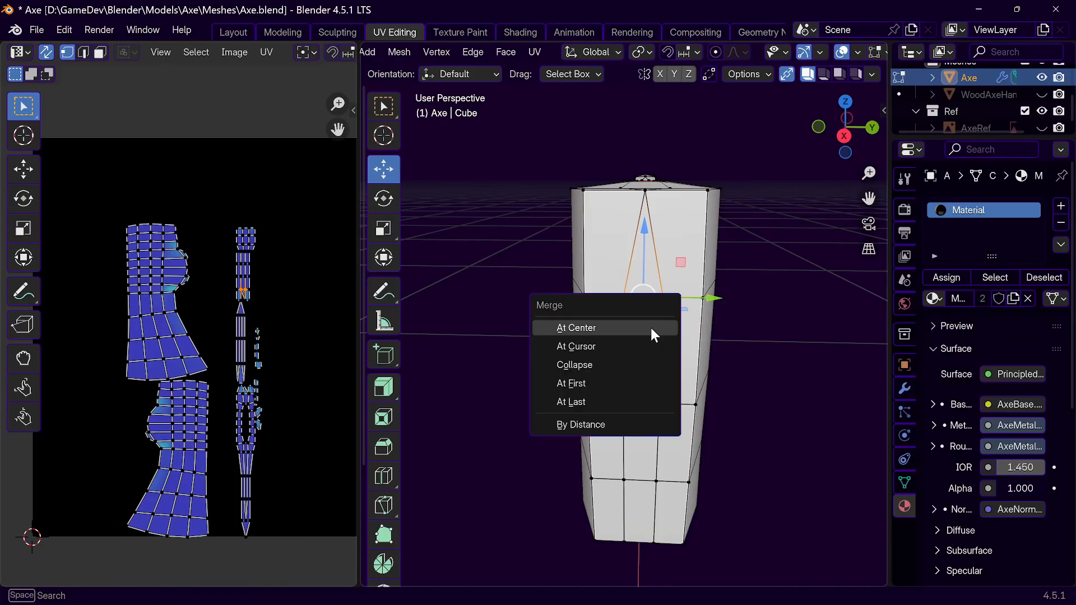
left_click(650, 326)
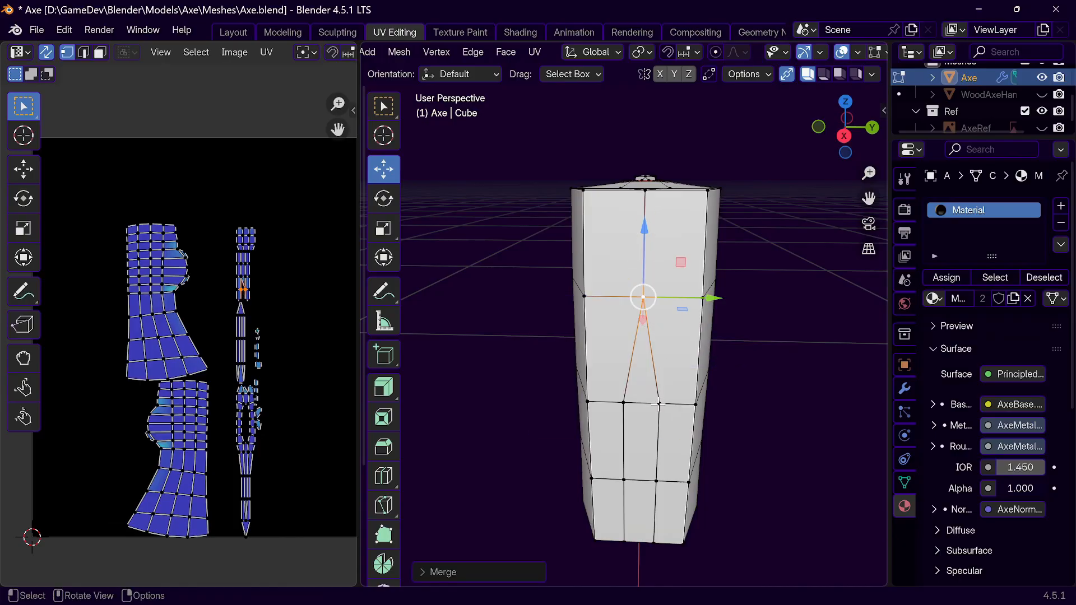
left_click(624, 402)
left_click(658, 403, "shift")
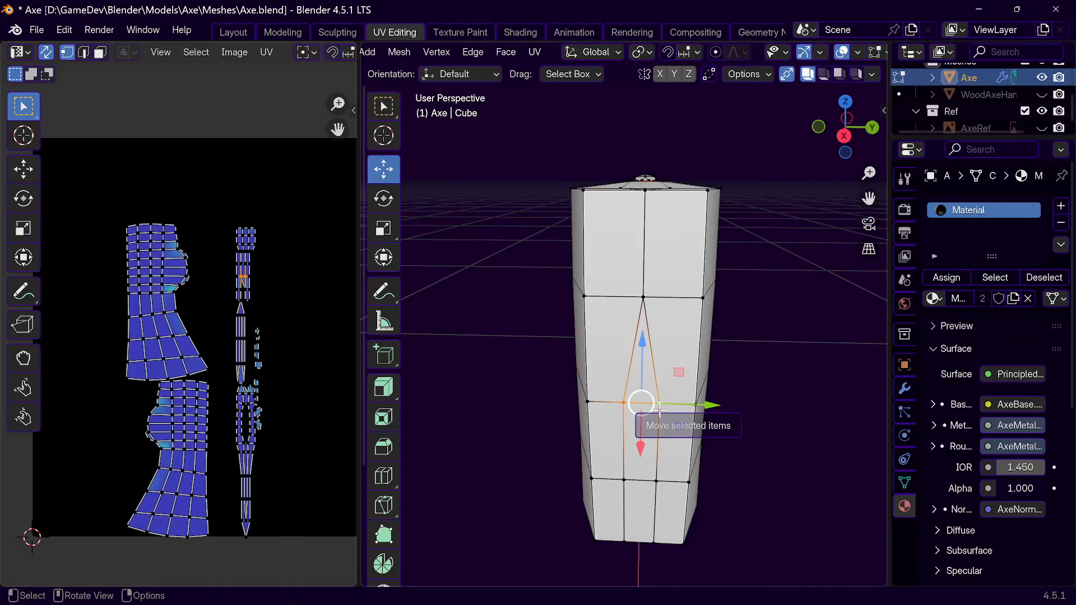
key("m")
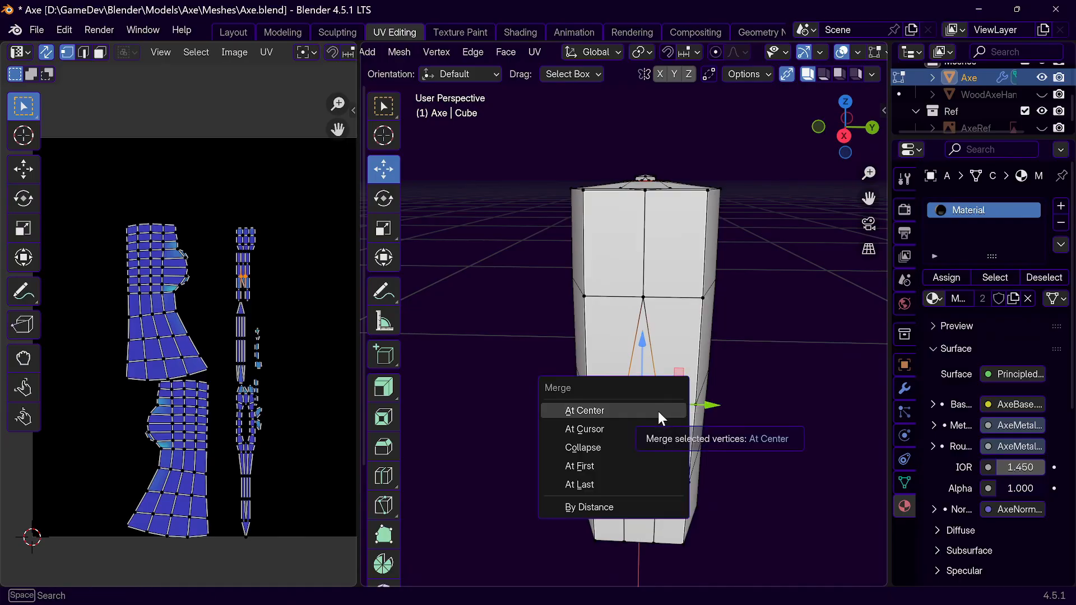
left_click(657, 409)
Step: Merge the two middle vertices at center on the lowest inner row and the bottom edge of the blunt back face
left_click(624, 480)
left_click(656, 481, "shift")
key("m")
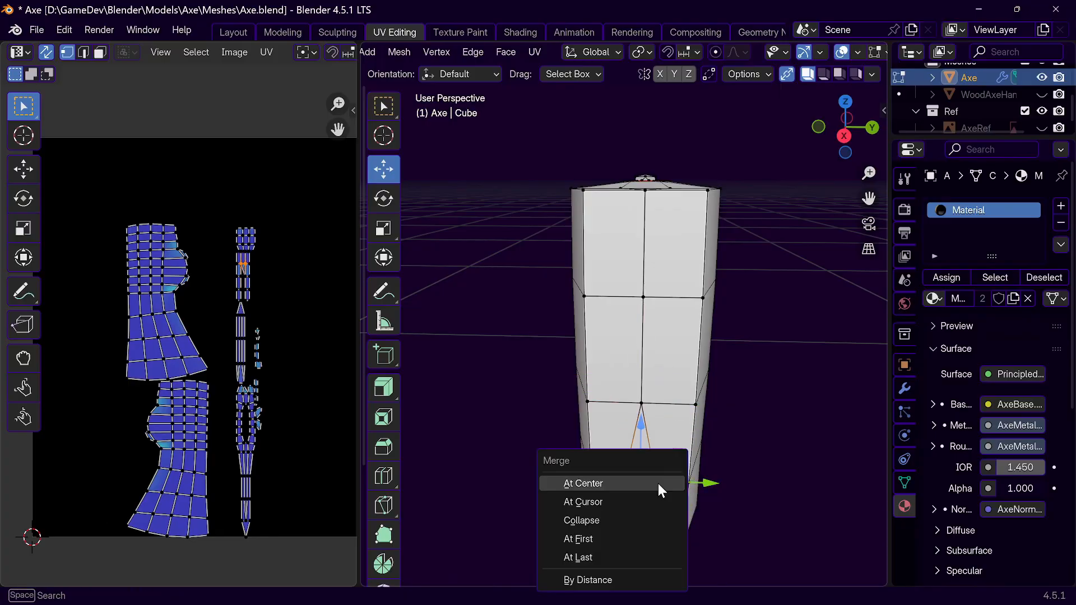
left_click(658, 483)
left_click(625, 542)
left_click(657, 543, "shift")
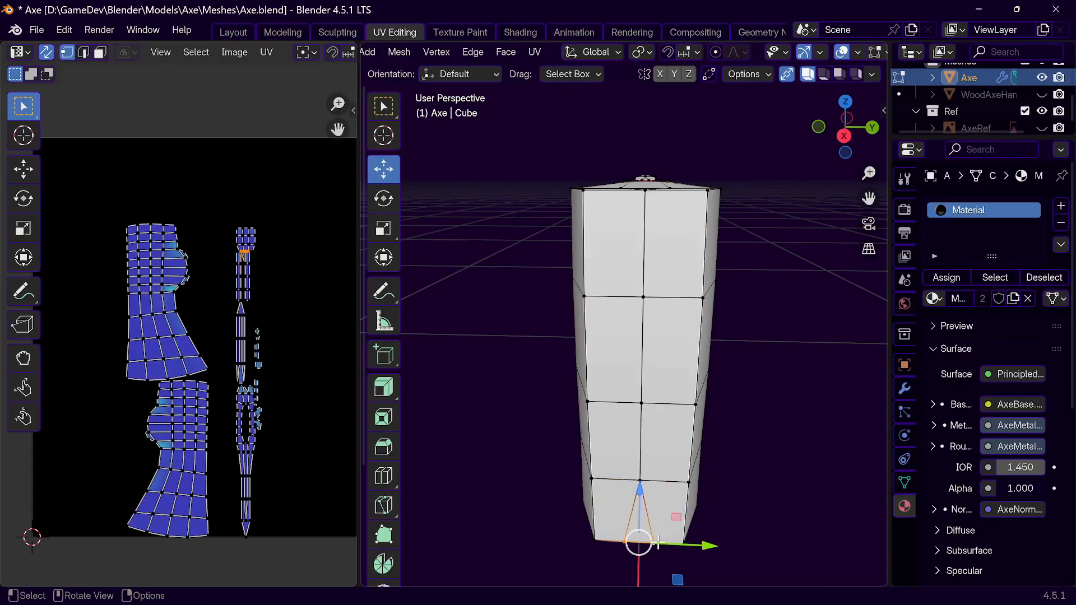
key("m")
left_click(647, 496)
Step: Merge the two middle vertices at center on each of the two underside rows between the blunt back face and the handle hole
middle_click_drag(682, 478, 681, 363)
left_click(628, 188)
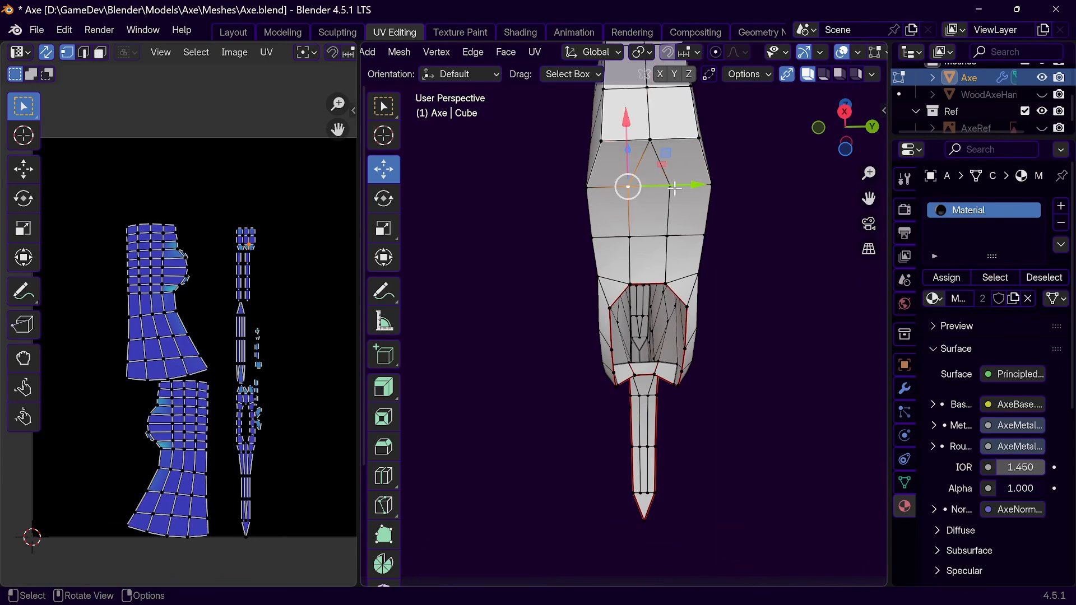
left_click(670, 186, "shift")
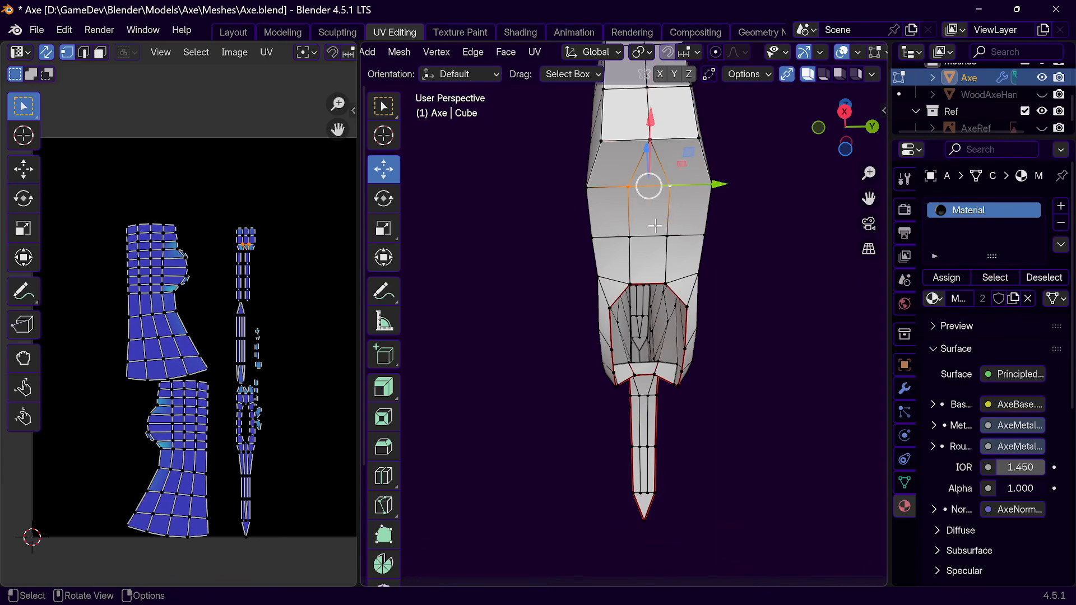
key("m")
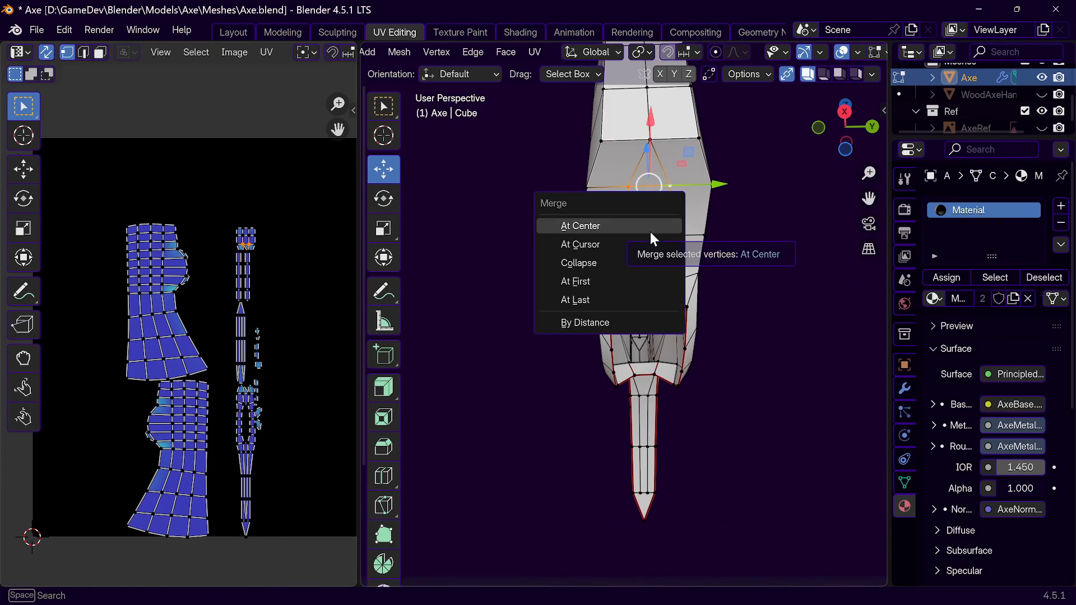
left_click(650, 230)
left_click(630, 236)
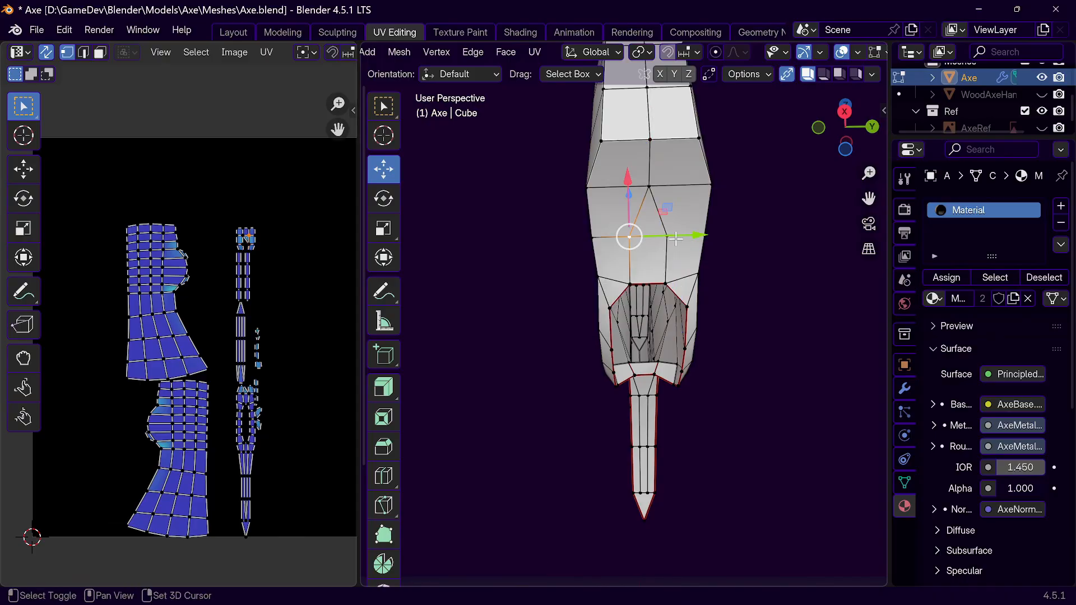
left_click(666, 236, "shift")
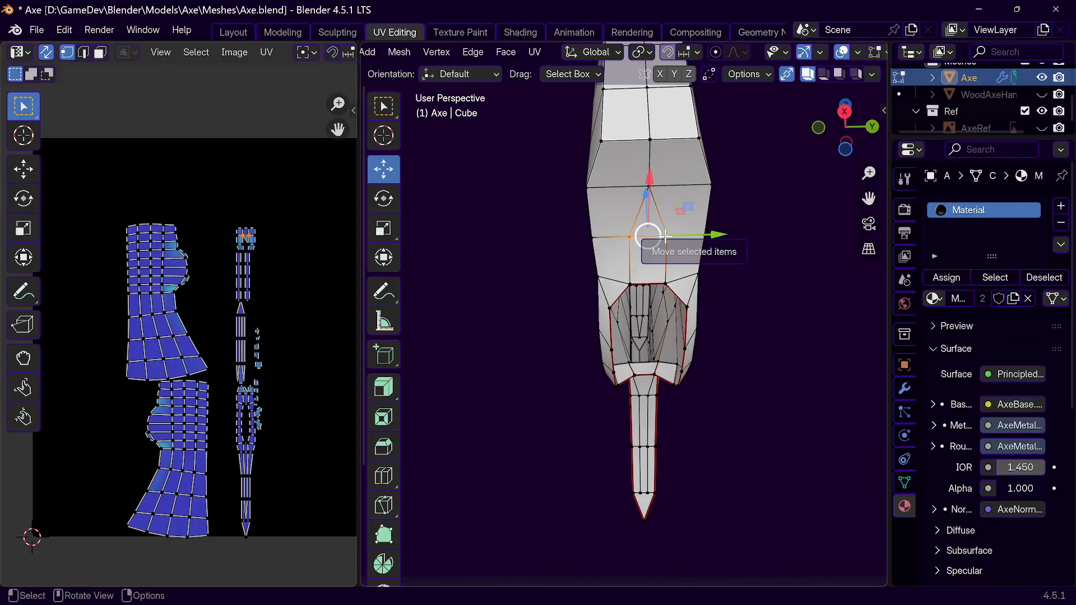
key("m")
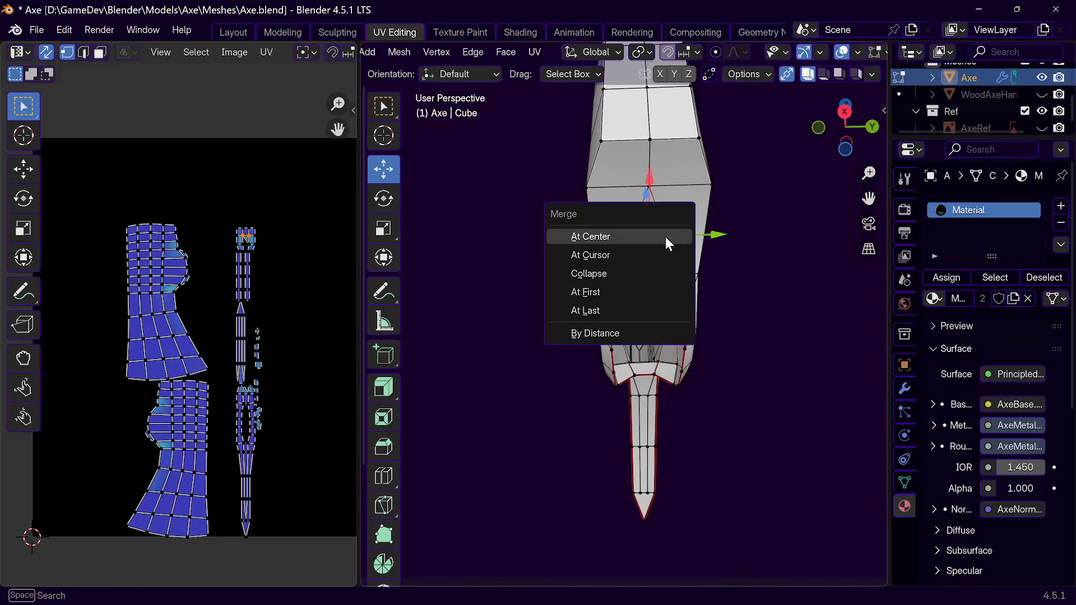
left_click(664, 237)
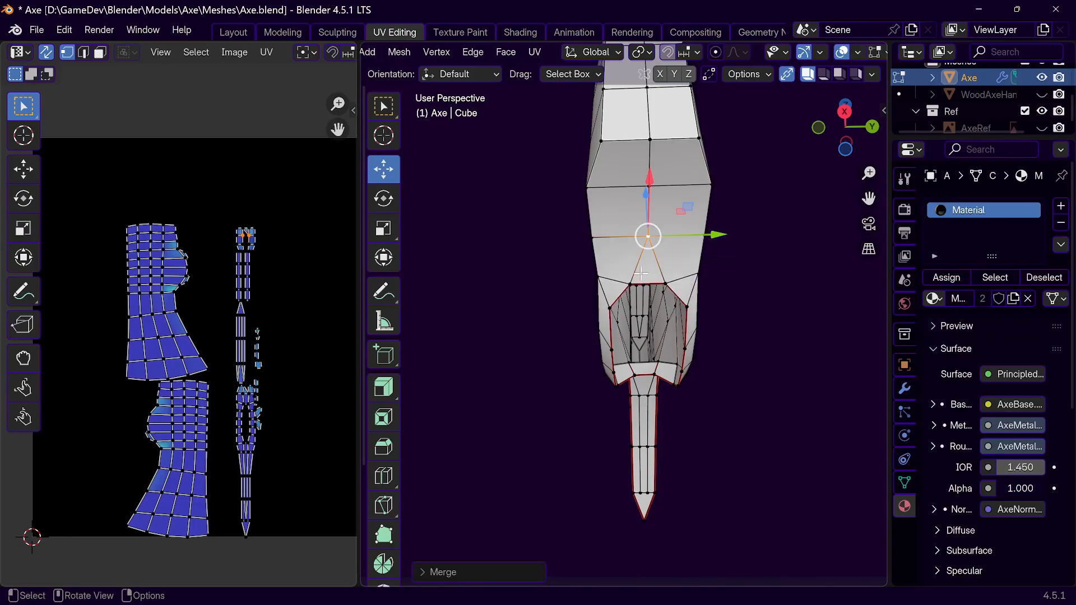
Step: Merge the two middle vertices at center on the top-side row between the blunt back face and the handle hole
middle_click_drag(657, 280, 668, 402)
left_click(632, 423)
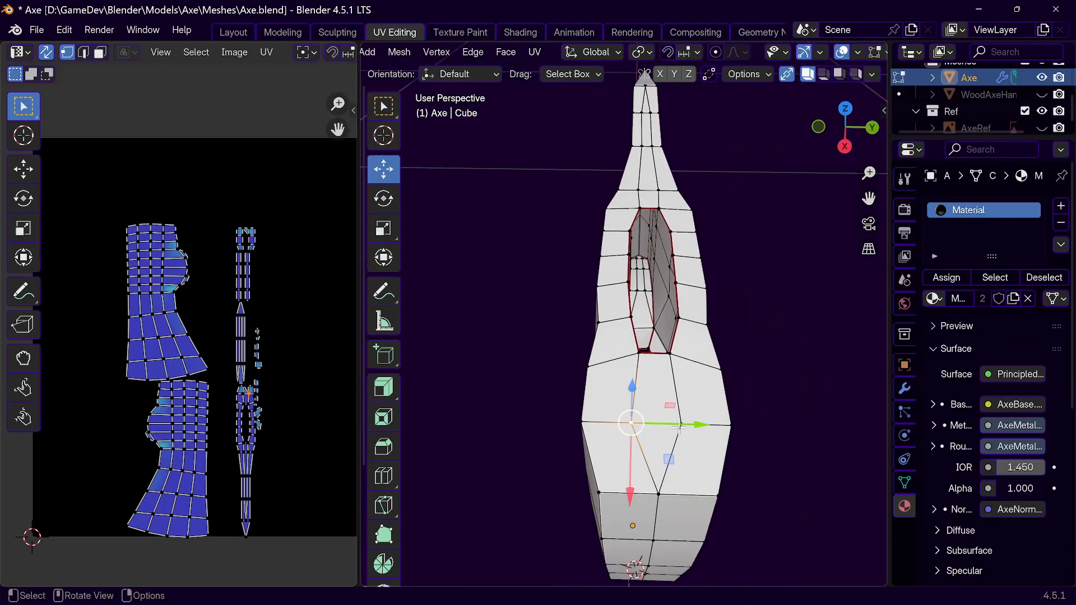
left_click(680, 425, "shift")
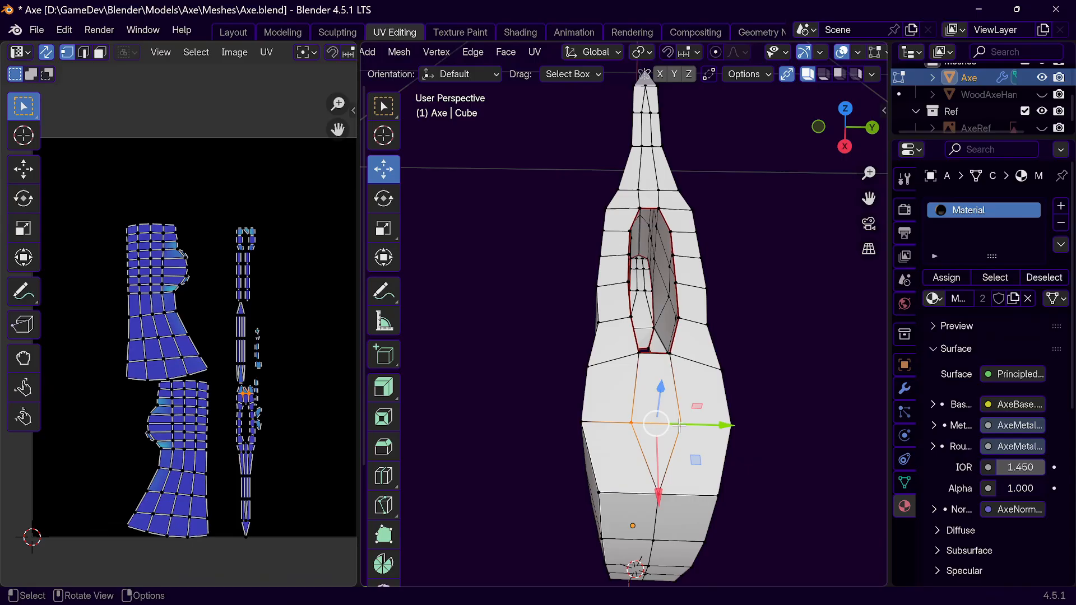
key("m")
left_click(678, 424)
Step: Merge the two middle vertices at center on each of the three remaining rows along the head's top edge between the blade and handle hole
middle_click_drag(670, 431, 411, 455)
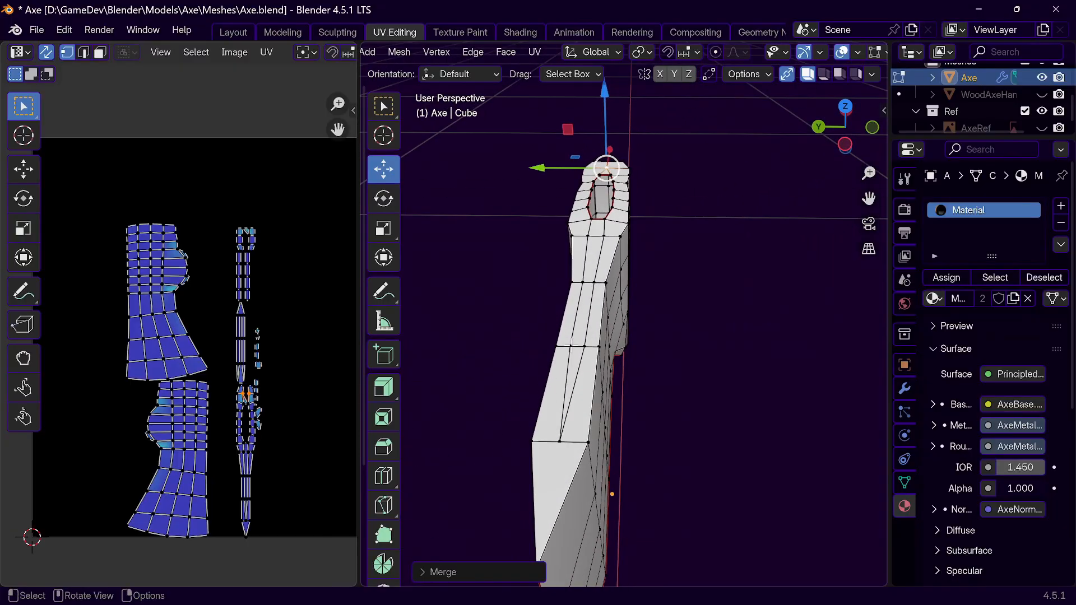
left_click(578, 346, "shift")
key("m")
left_click(581, 345)
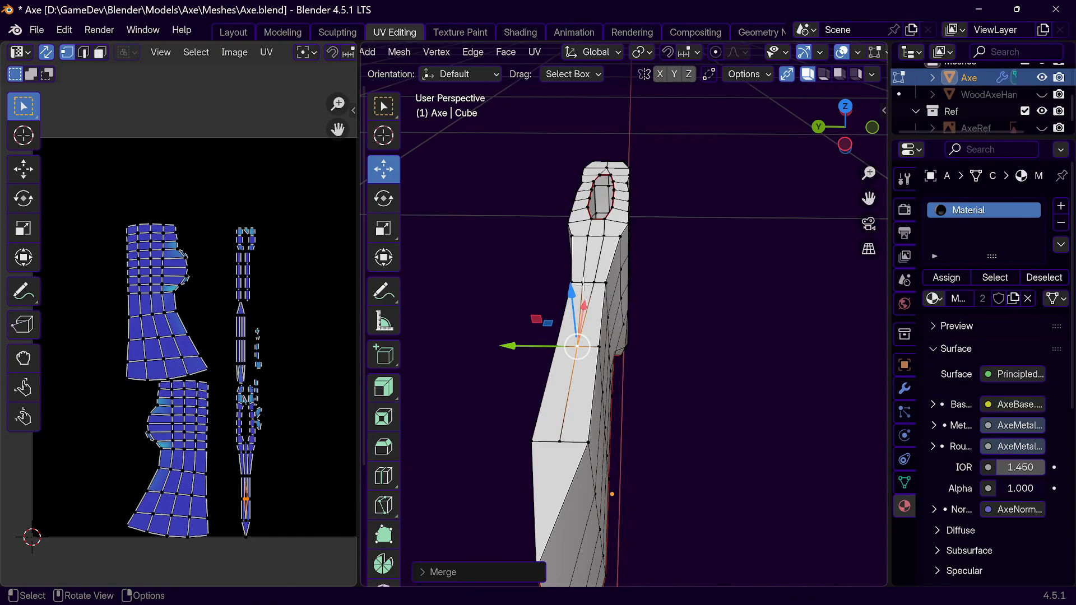
left_click(588, 283)
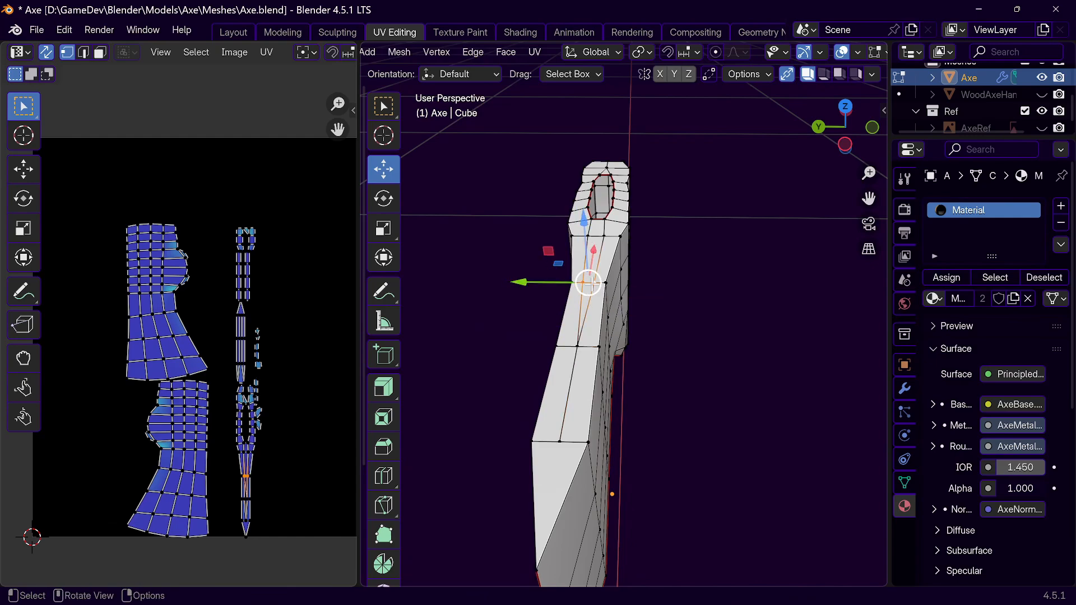
key("m")
left_click(592, 284)
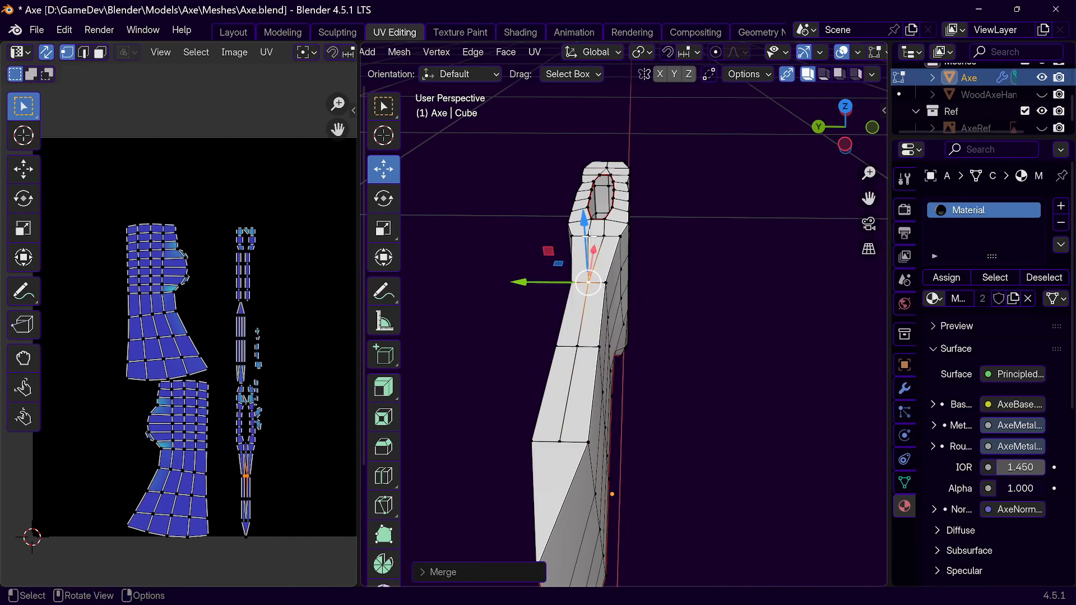
left_click(596, 237)
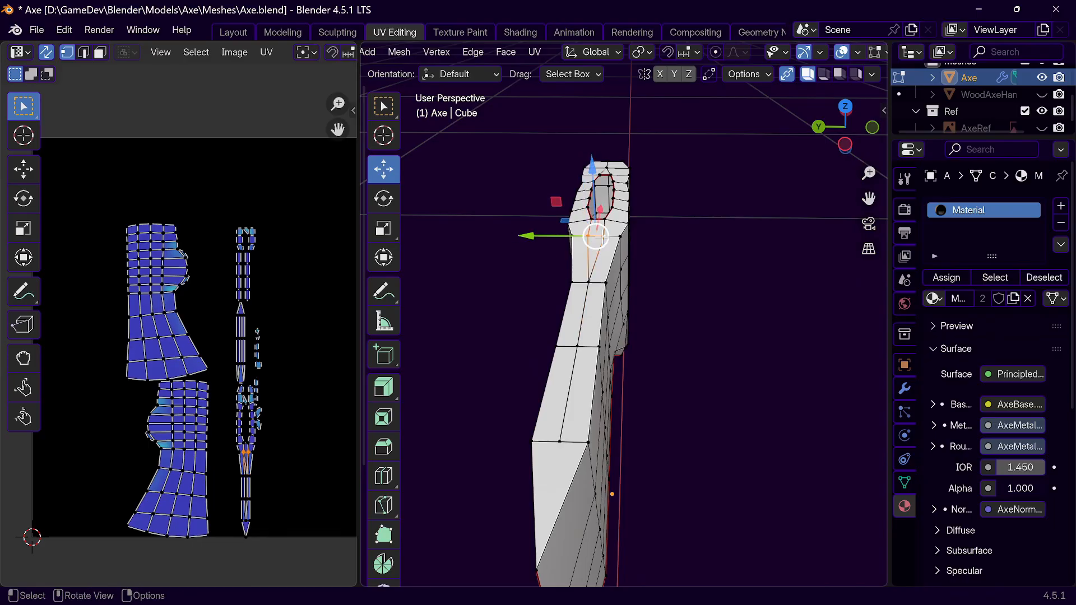
key("m")
left_click(602, 236)
Step: Merge the two middle vertices at center on each of the two underside rows nearest the blade
middle_click_drag(602, 236, 745, 246)
middle_click_drag(645, 352, 512, 253)
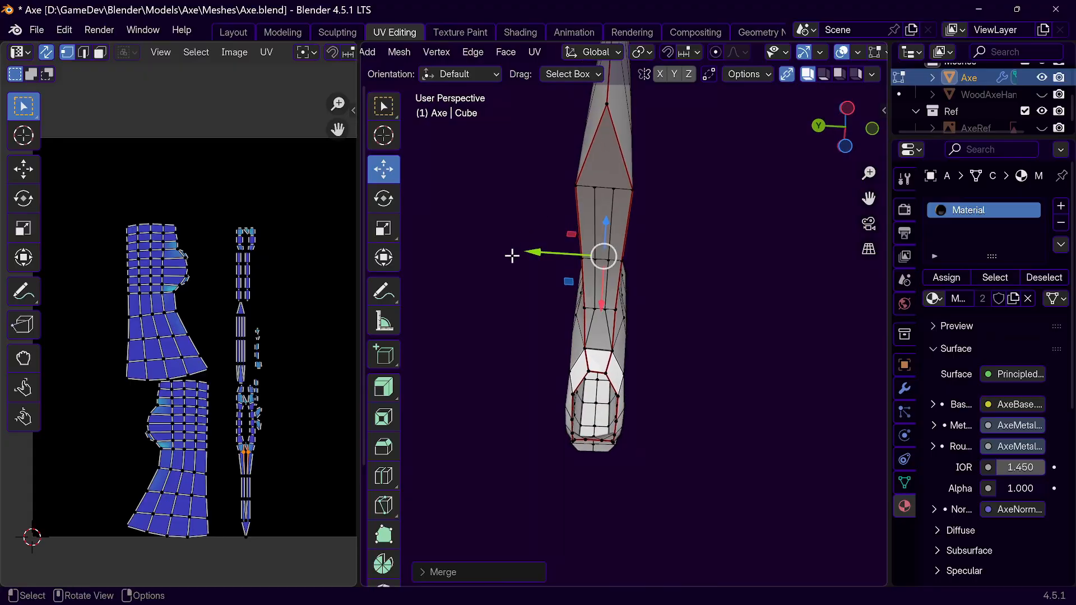
left_click(596, 195)
left_click(608, 189, "shift")
key("m")
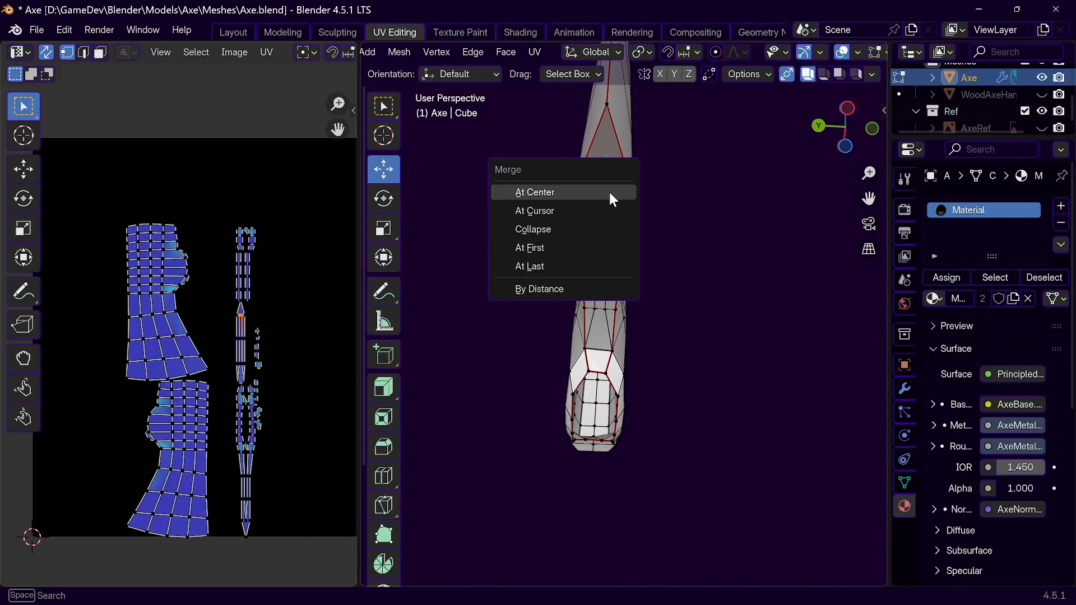
left_click(608, 189)
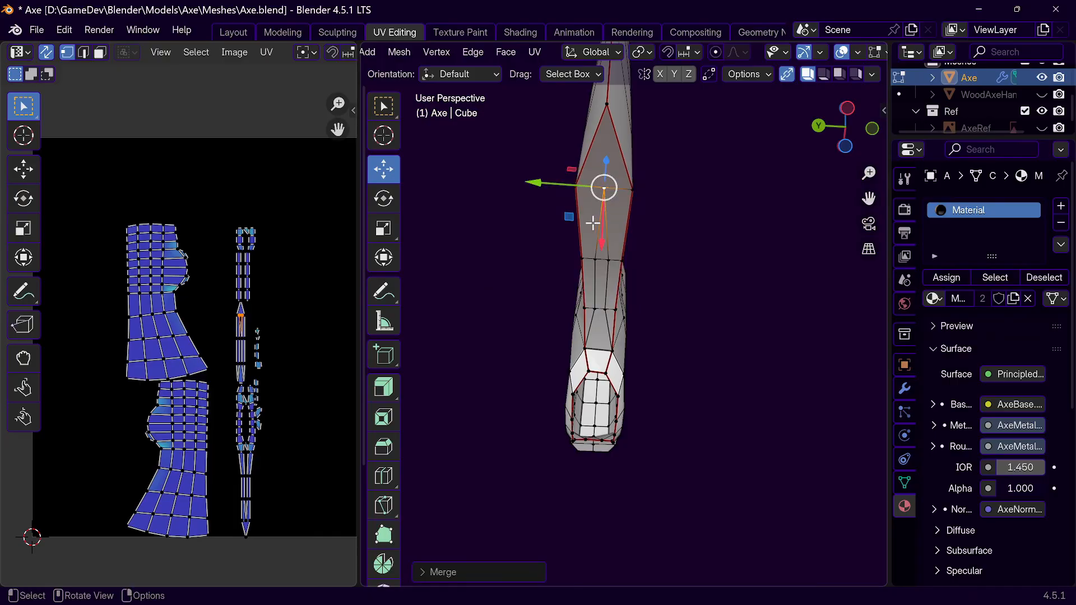
left_click(596, 258)
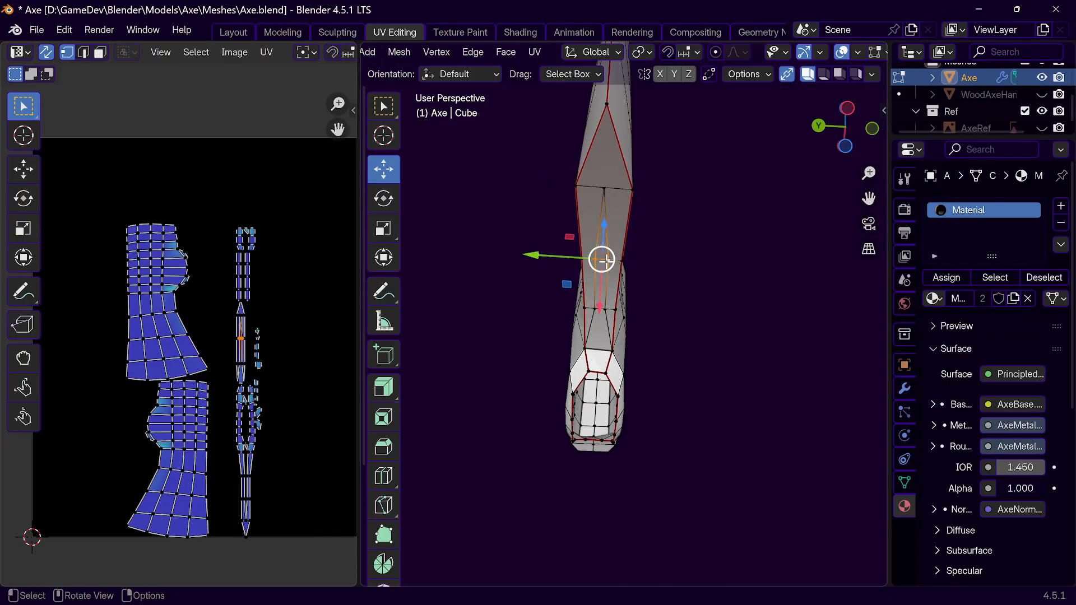
key("m")
left_click(604, 258)
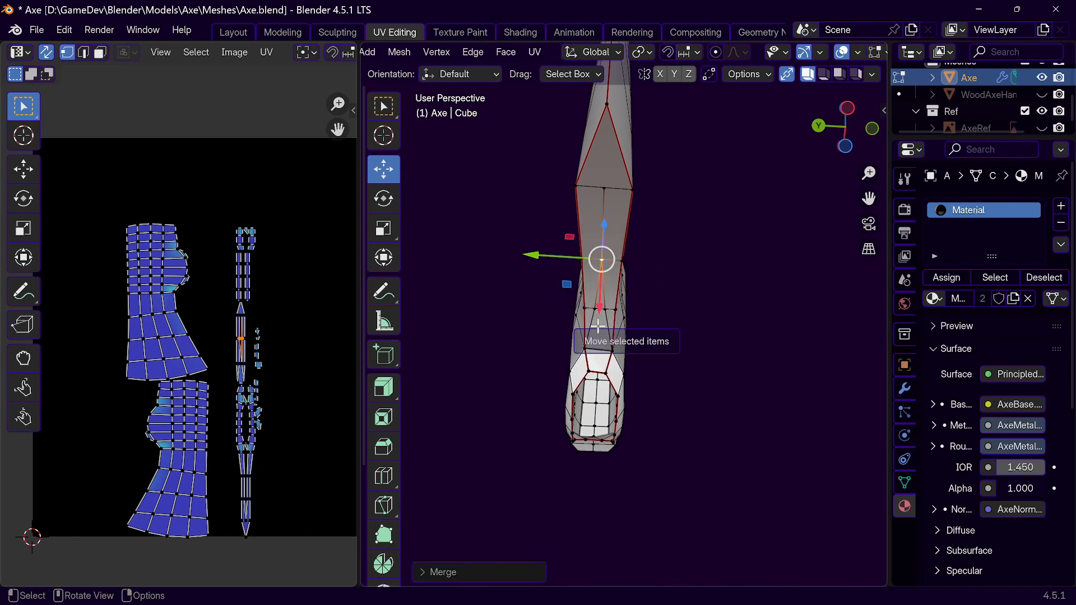
Step: Merge the two middle vertices at center on the last underside row before the handle hole
left_click(598, 307)
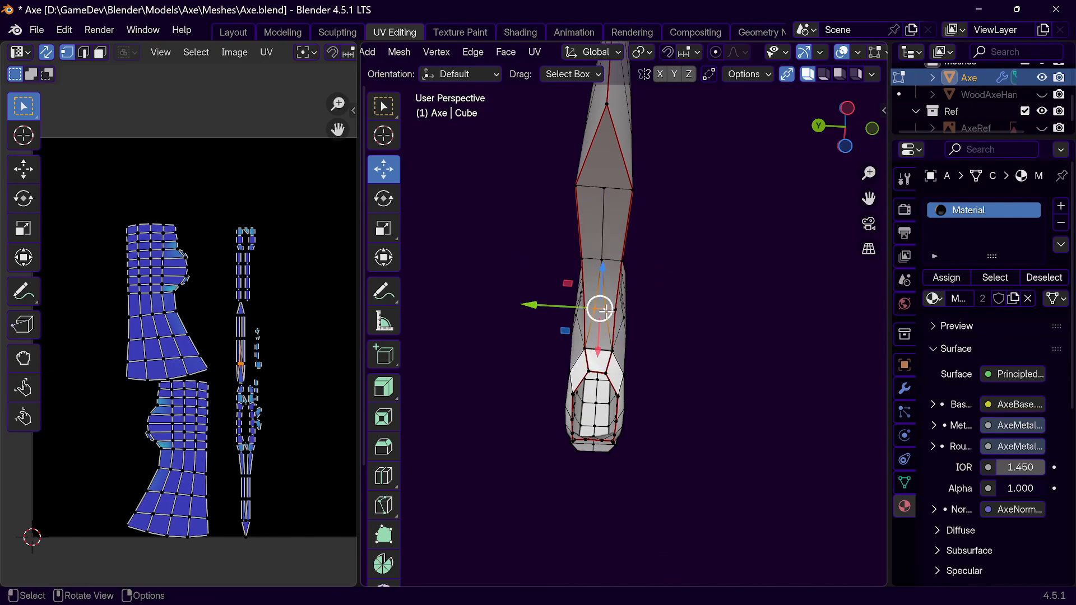
key("comma")
key("Escape")
key("m")
left_click(605, 311)
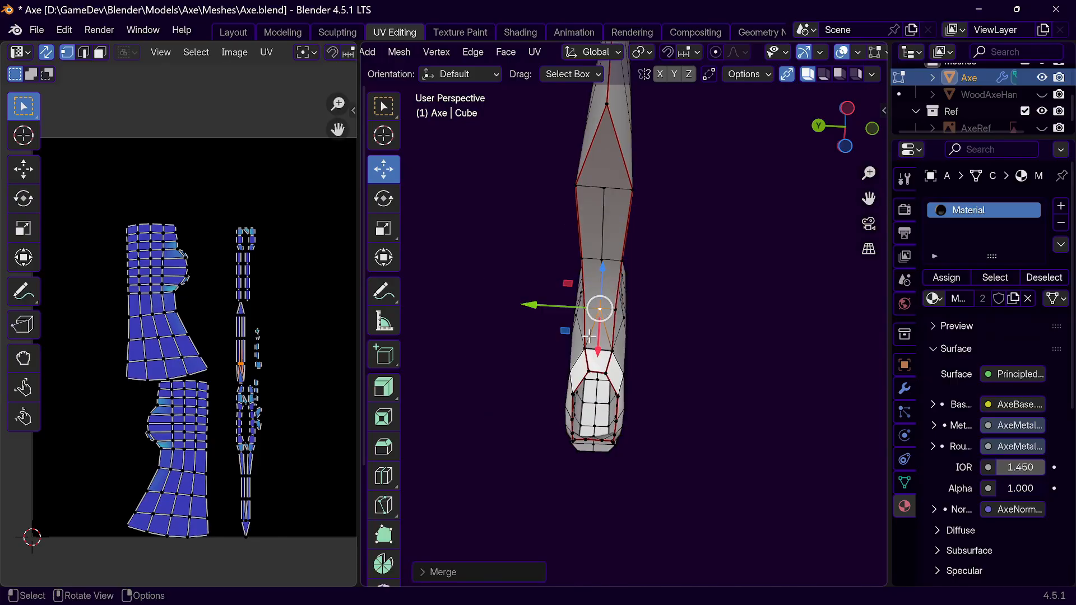
Step: Dissolve one of the two diagonal edges running from the last merged underside vertex toward the handle hole
middle_click_drag(611, 340, 592, 324)
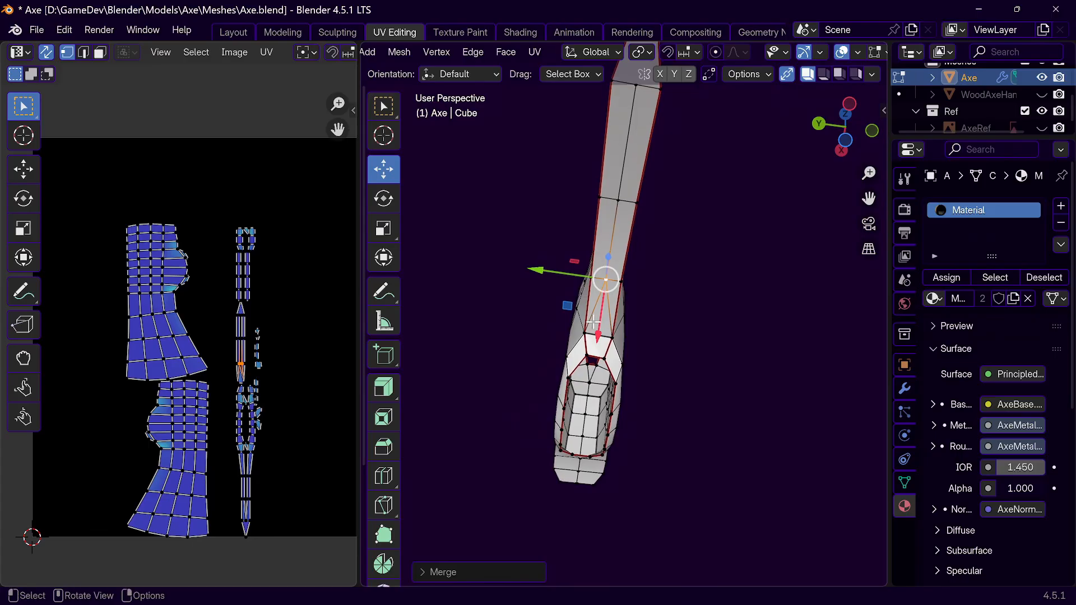
scroll(628, 339, "up", 4)
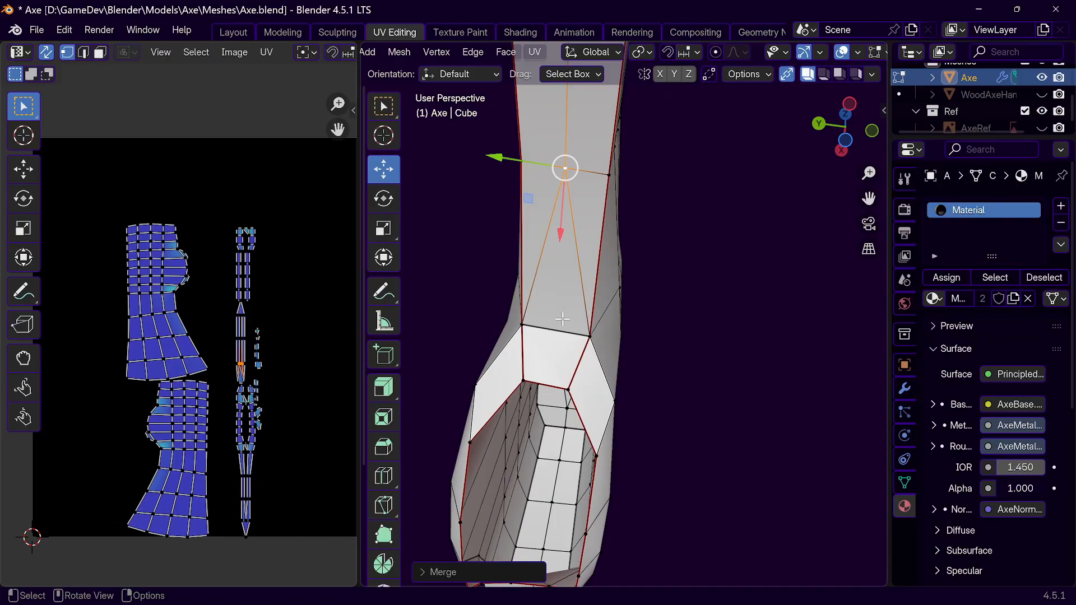
key("3")
left_click(551, 219)
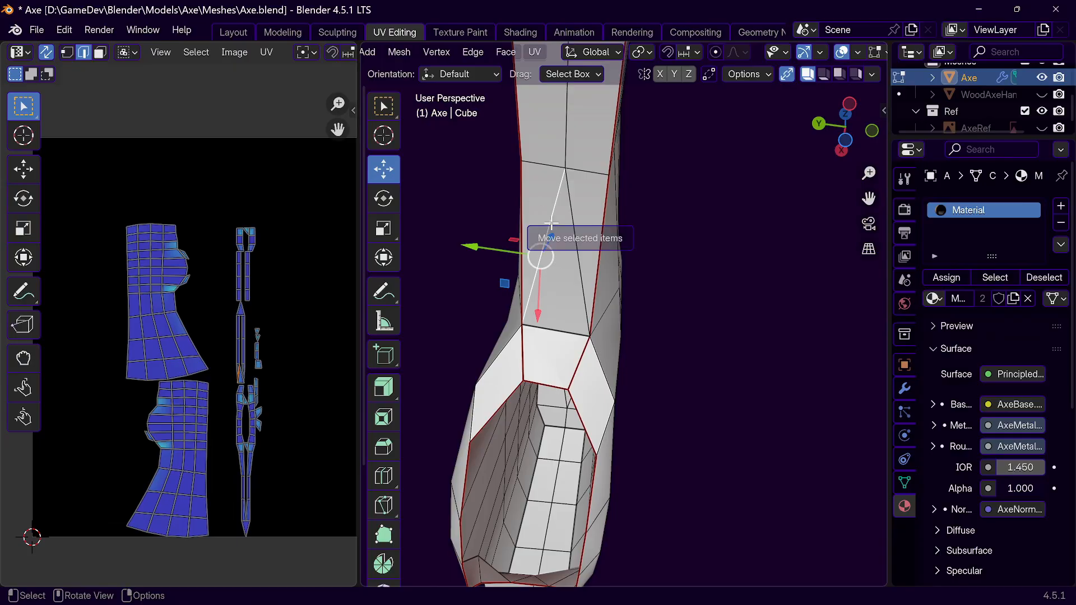
key("x")
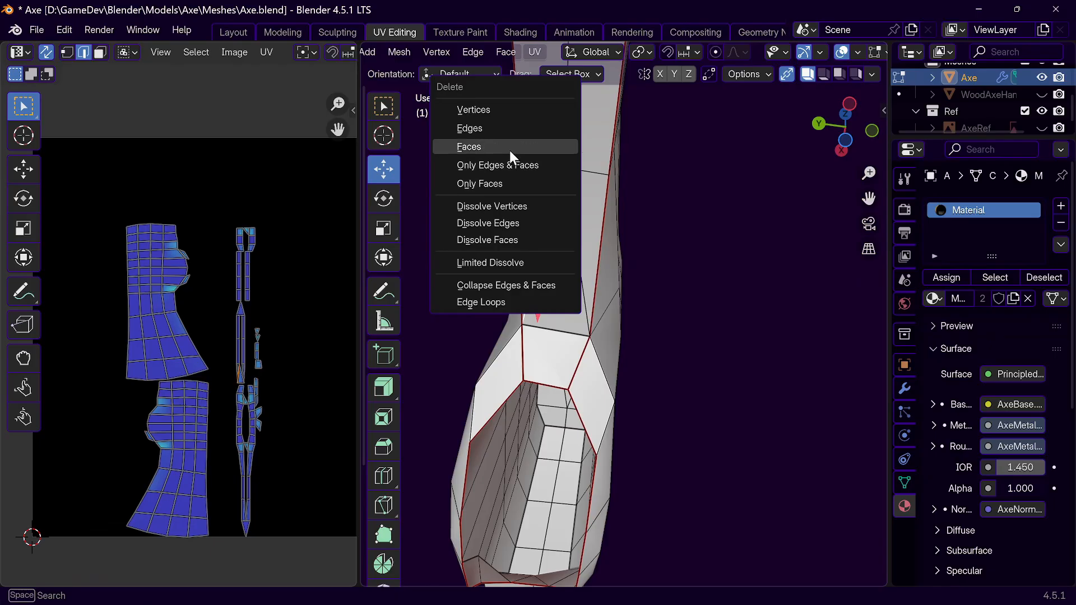
left_click(516, 223)
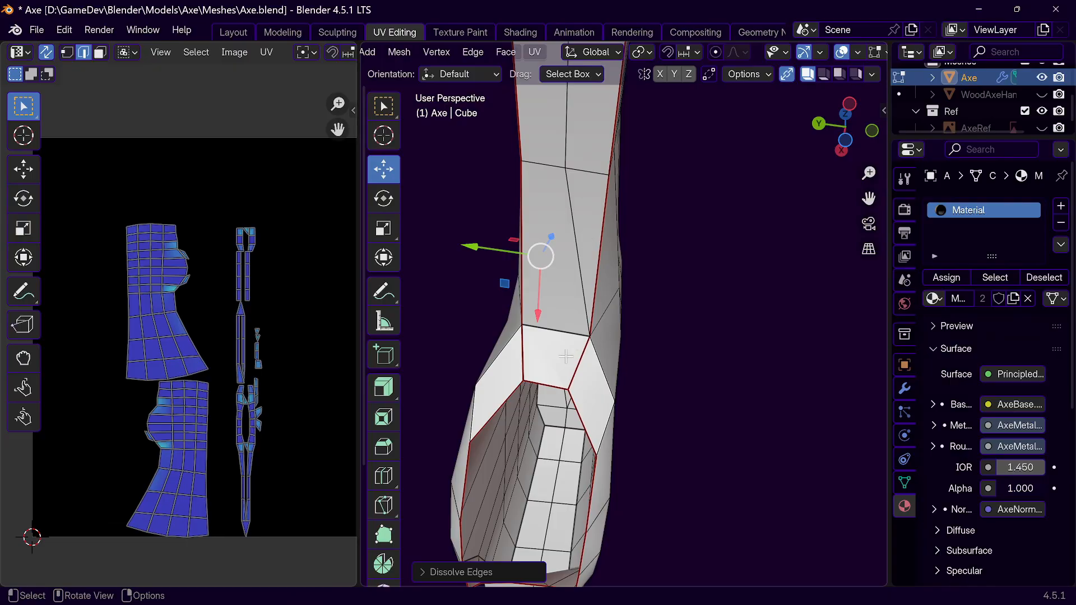
Step: Clear the seam on the short side edge at the blade-side rim of the handle hole and mark the adjoining crosswise edge as a seam
middle_click_drag(565, 356, 607, 337)
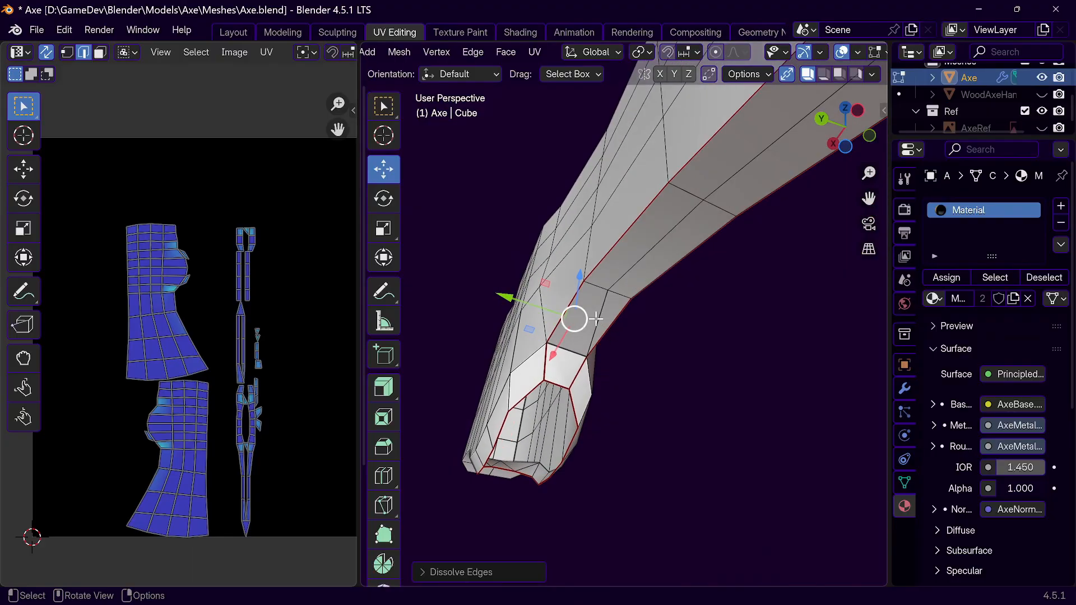
left_click(550, 371)
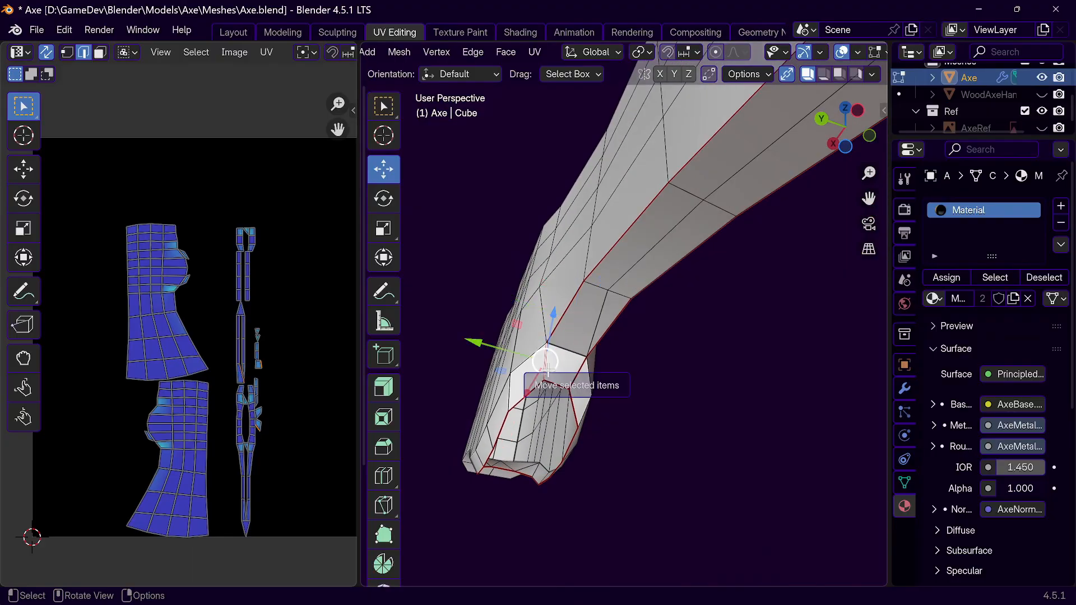
right_click(549, 370)
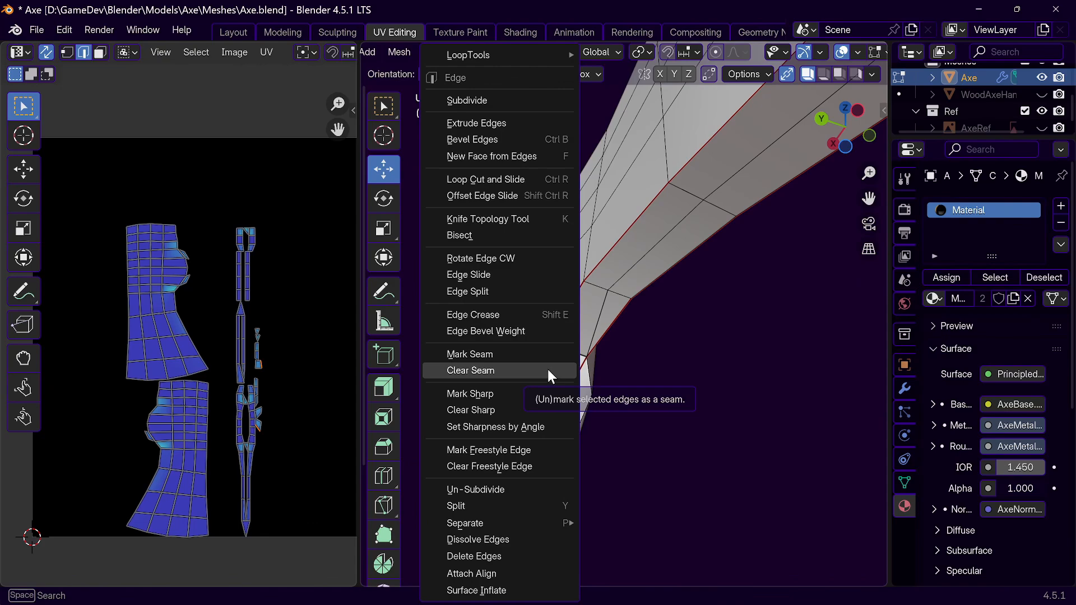
left_click(499, 348)
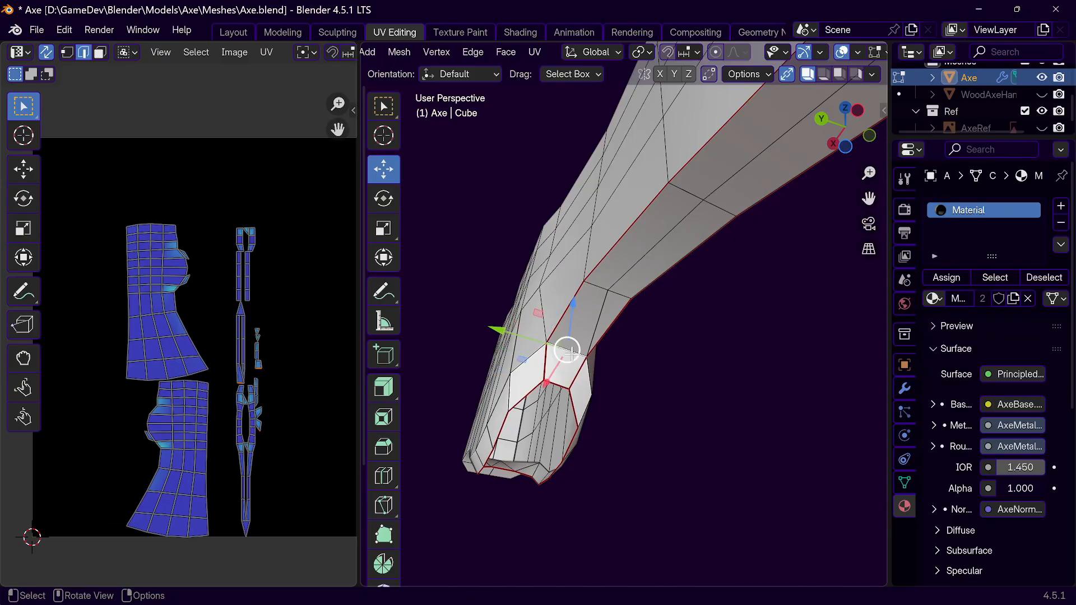
key("ctrl+e")
left_click(538, 354)
right_click(546, 362)
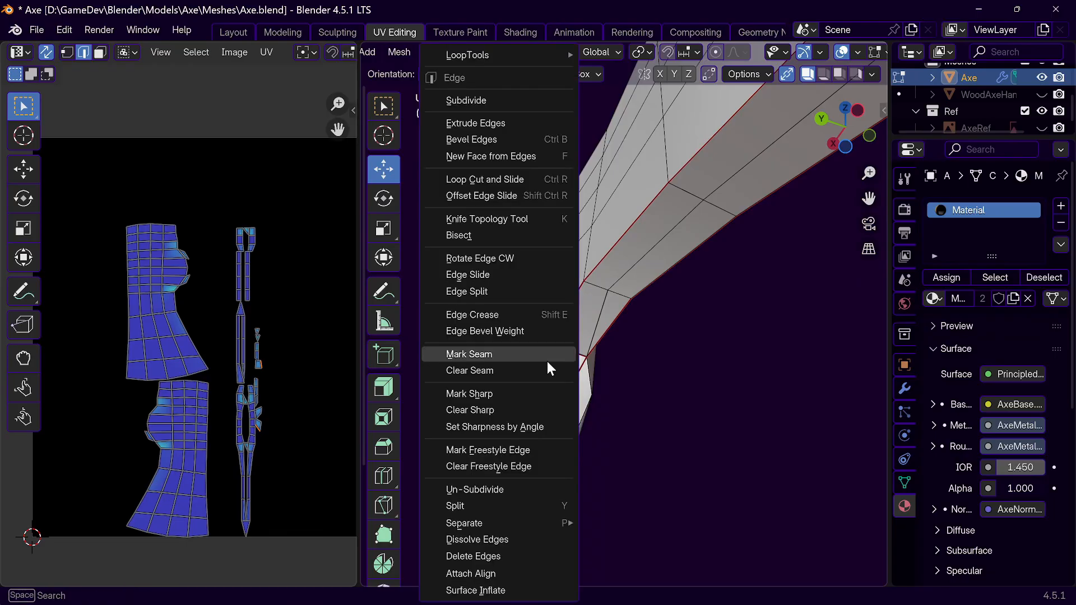
left_click(513, 371)
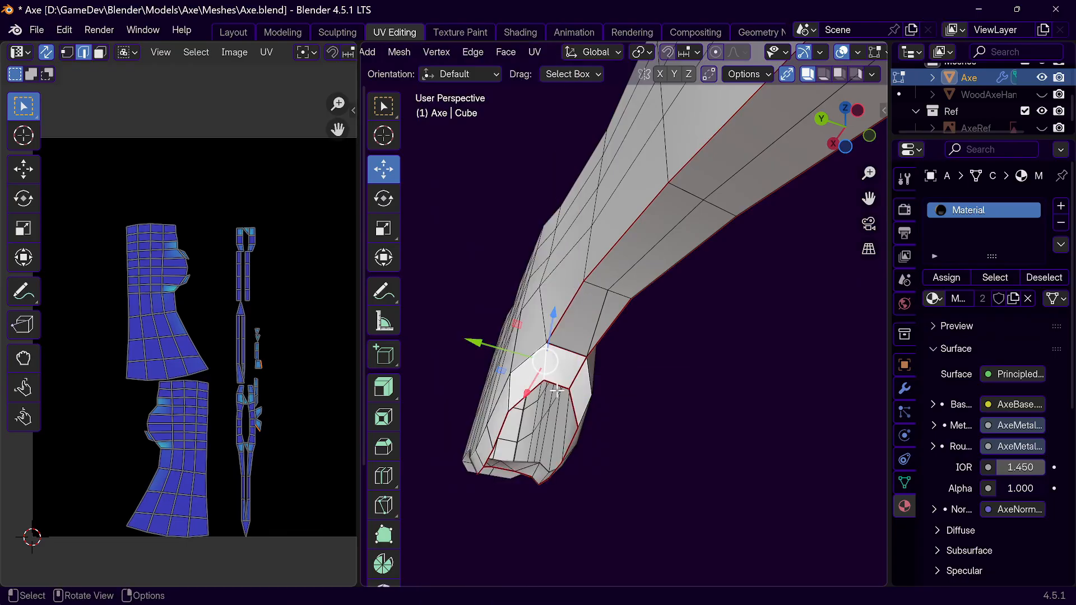
middle_click_drag(573, 368, 564, 324)
left_click(565, 325)
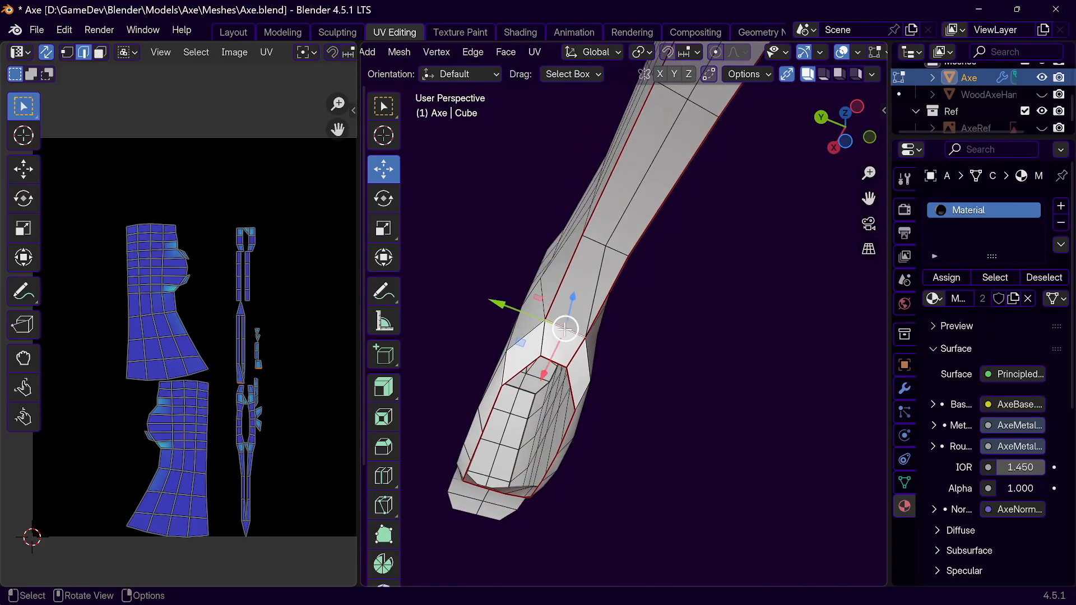
key("ctrl+e")
left_click(547, 355)
Step: Mark a seam along the underside's centre edges from the handle hole's rim to the crosswise edge nearest the blade, including half of that edge
middle_click_drag(563, 339, 474, 302)
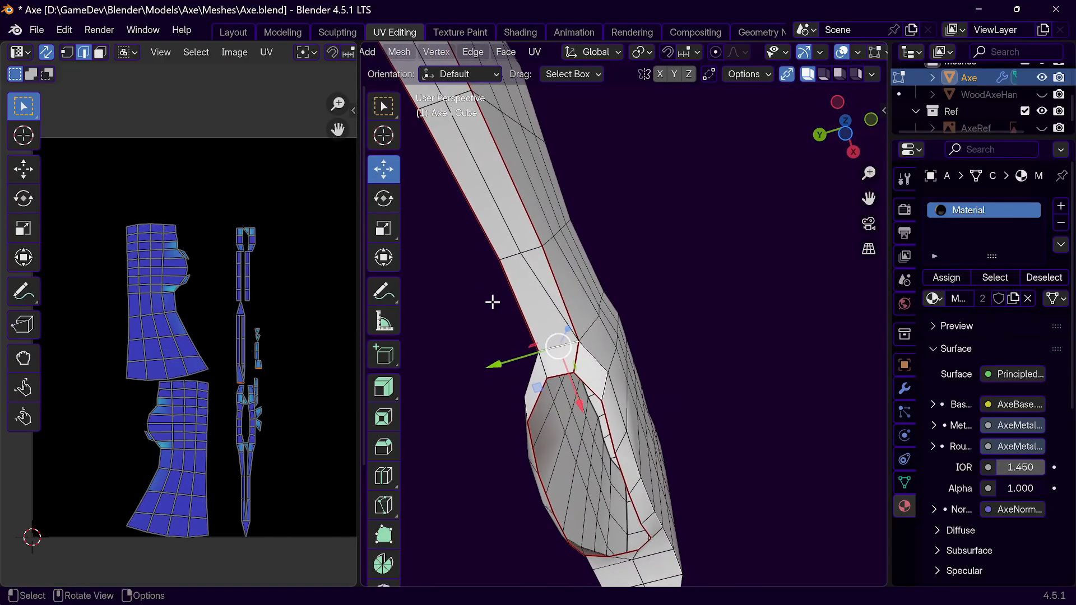
left_click(542, 297)
middle_click_drag(542, 297, 609, 342, "shift")
left_click(543, 251, "ctrl")
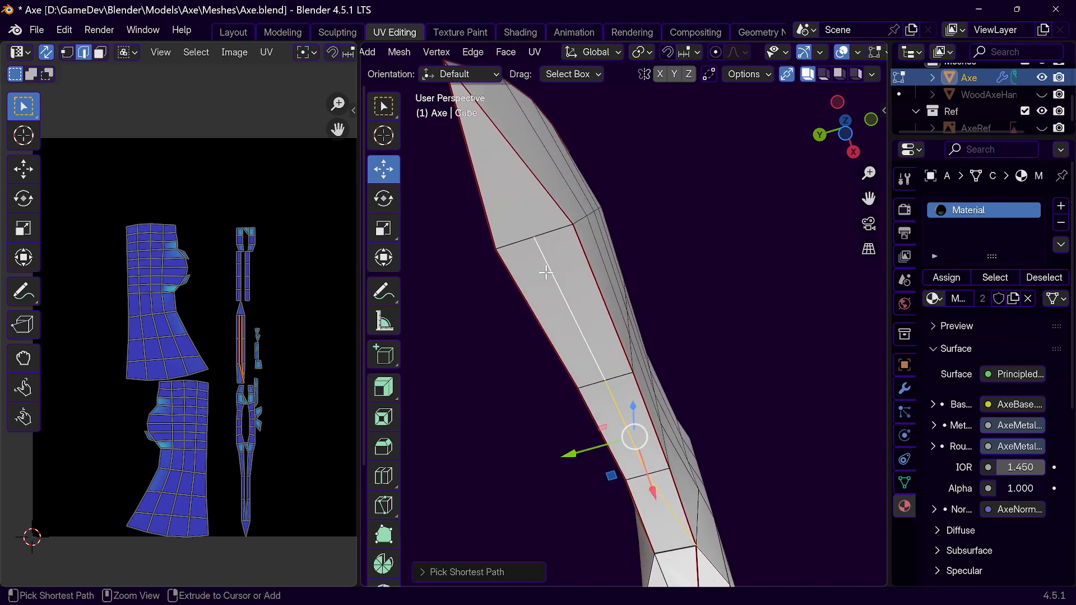
right_click(555, 231)
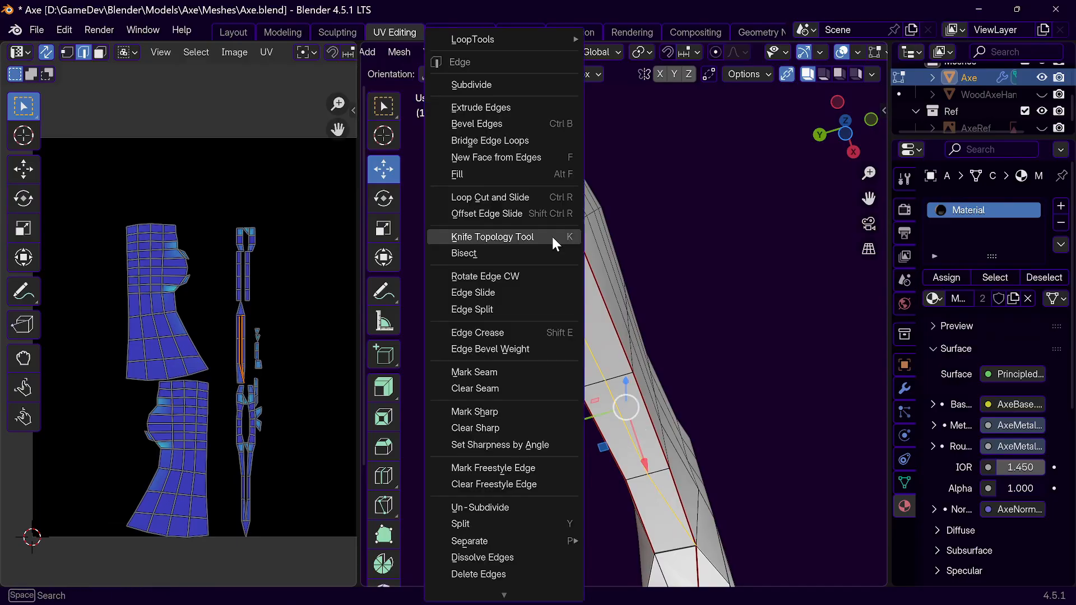
left_click(509, 371)
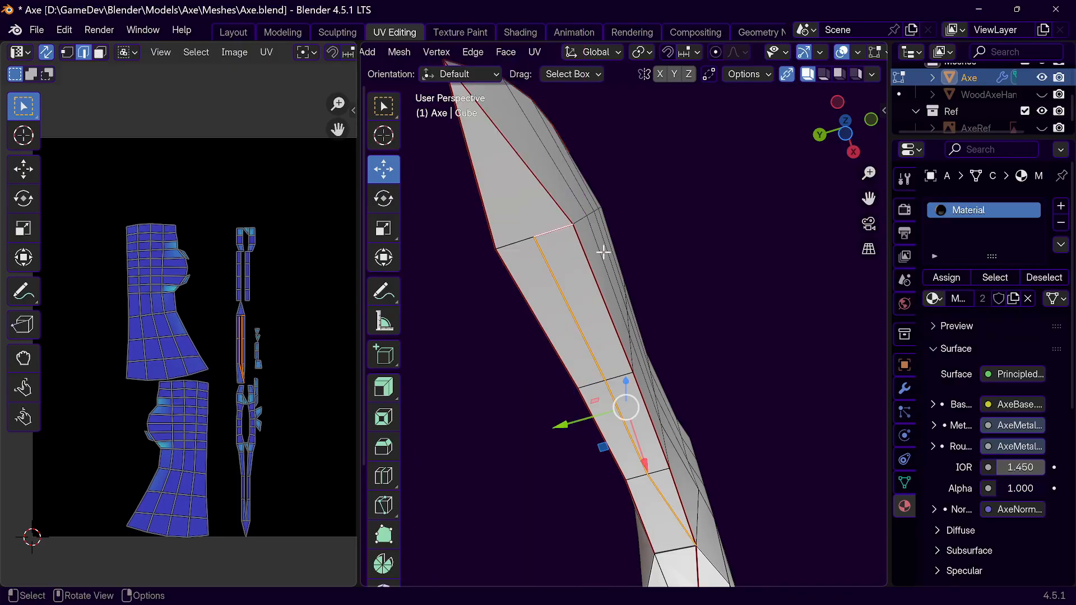
Step: Clear the seam along the adjacent underside side edge, from the crosswise edge nearest the blade back toward the handle hole
left_click(588, 249)
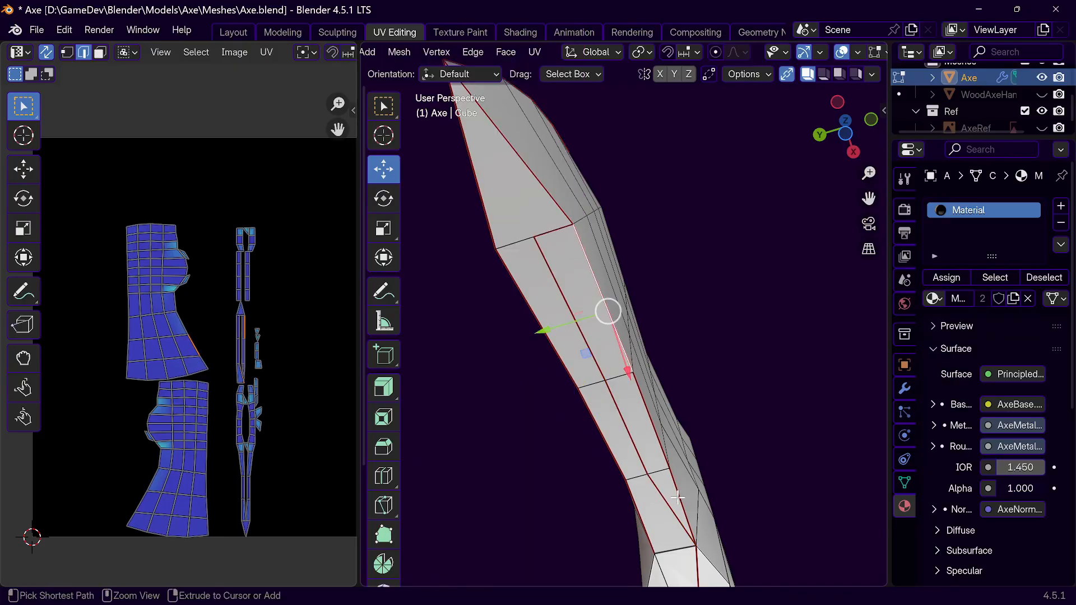
left_click(679, 497, "ctrl")
right_click(670, 478)
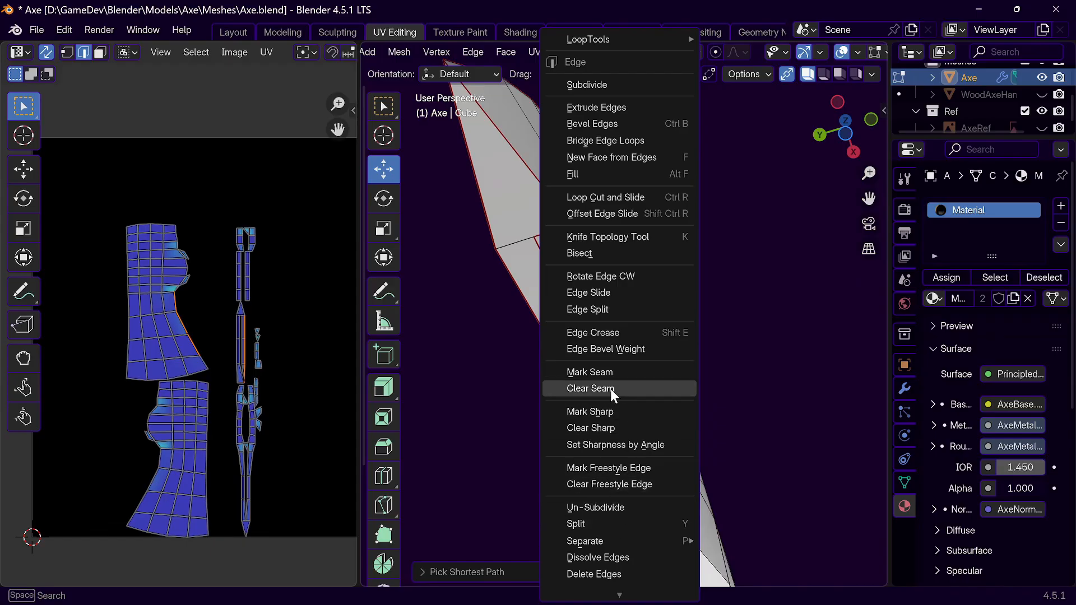
left_click(591, 389)
Step: Mark the other half of the underside's crosswise edge nearest the blade as a seam
middle_click_drag(604, 322, 721, 255)
left_click(717, 249)
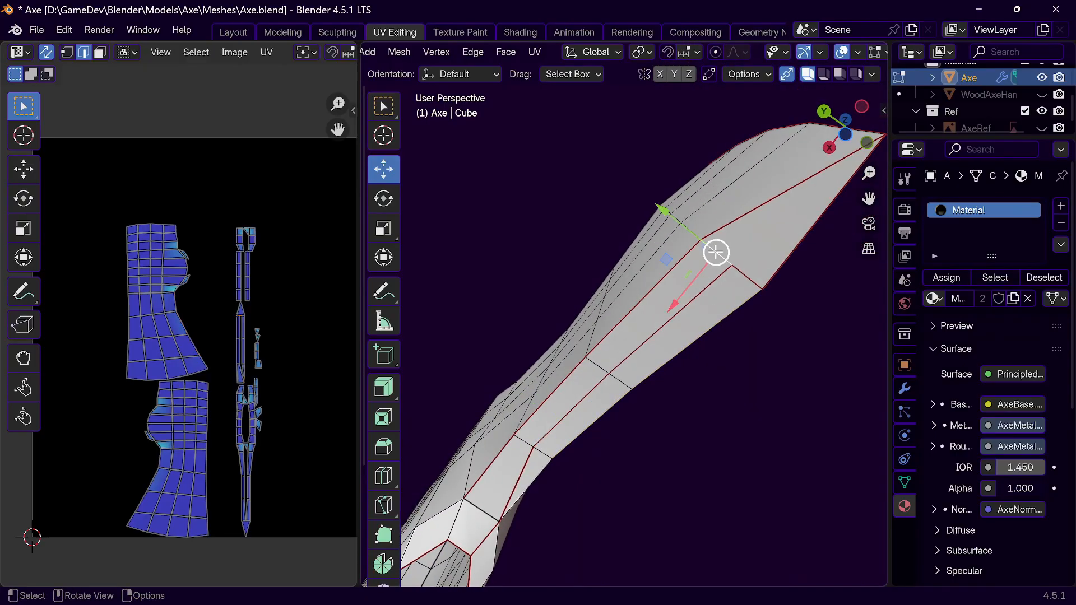
right_click(715, 252)
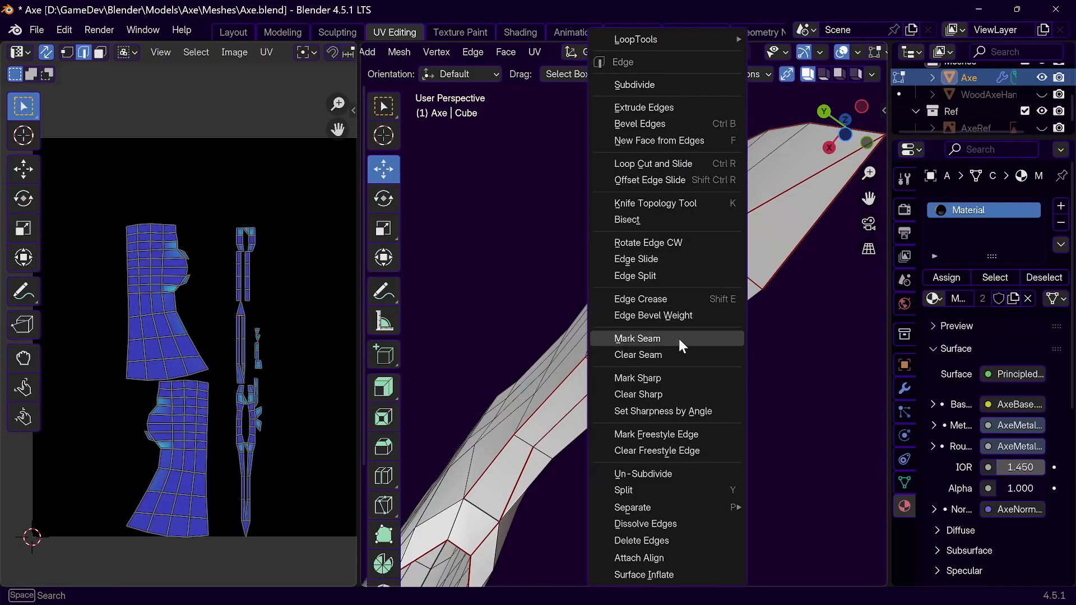
left_click(663, 339)
Step: Clear the seam along the opposite underside side edge between the blade-side crosswise edge and the handle hole's rim
left_click(645, 306)
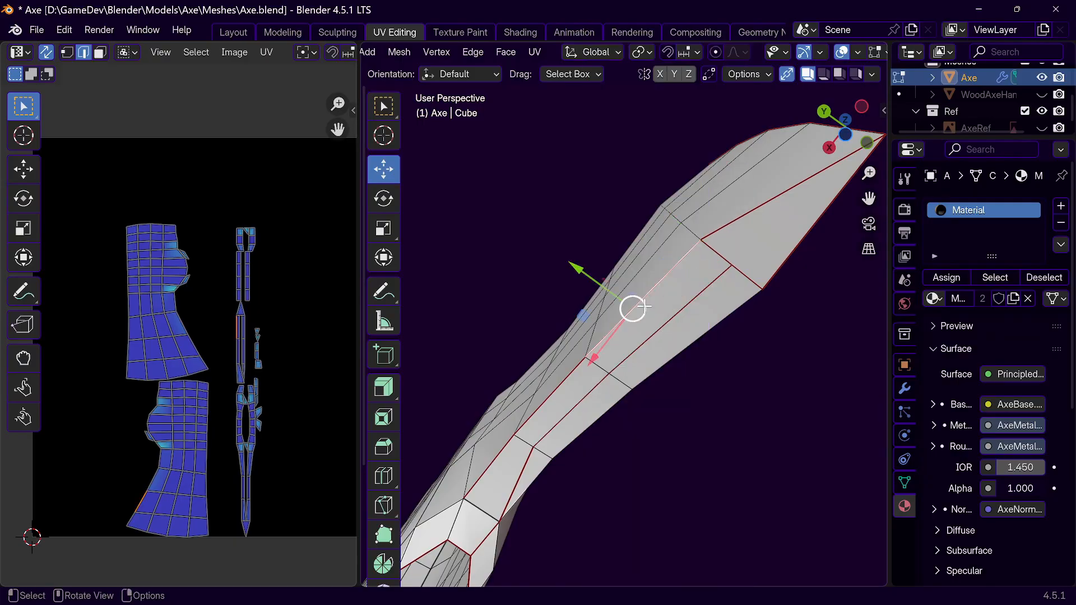
left_click(476, 486, "ctrl")
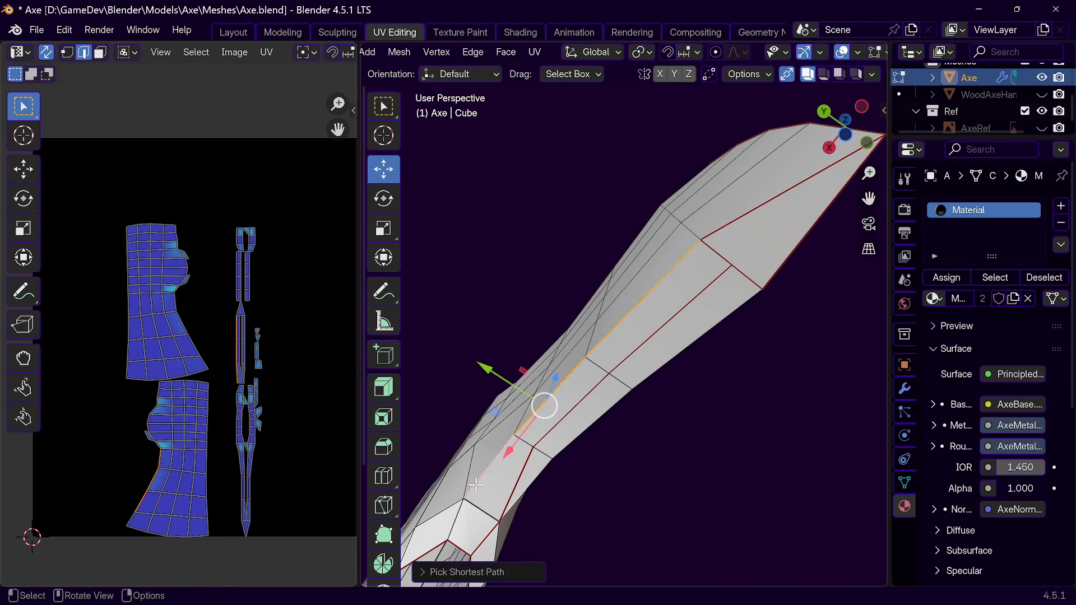
key("ctrl+e")
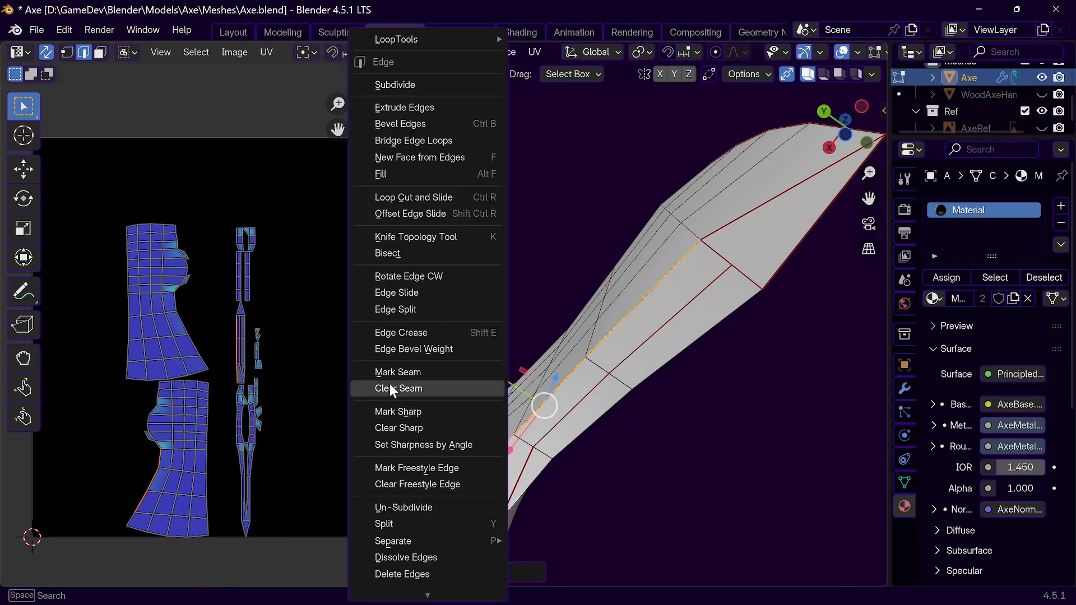
left_click(409, 392)
Step: Clear the seams on the diagonal underside edge running to the blade tip and on the short half of the crosswise edge joining it
middle_click_drag(687, 319, 734, 309)
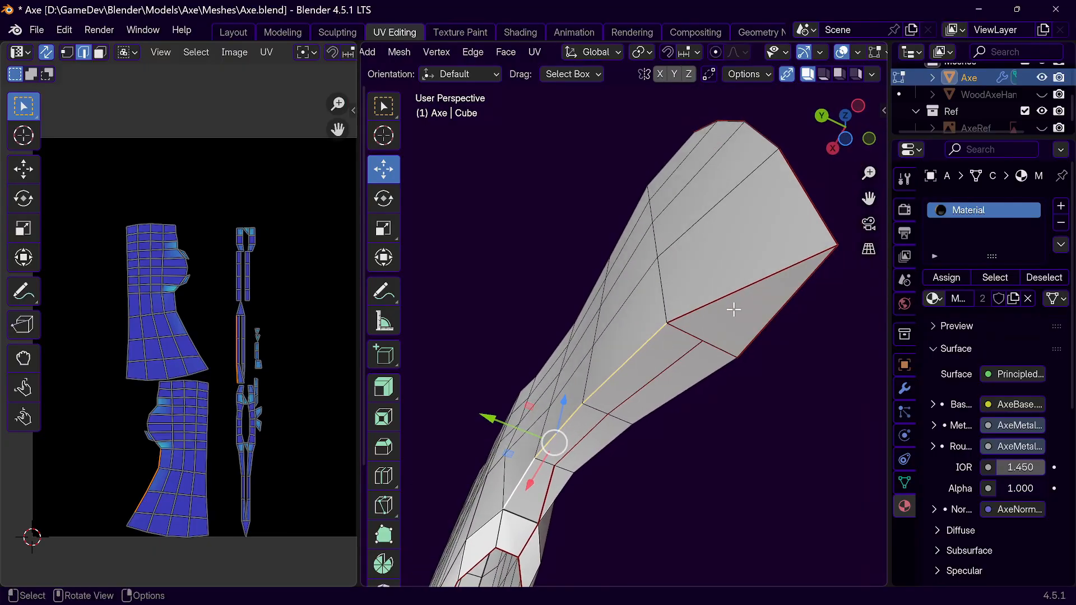
left_click(730, 299)
key("ctrl+e")
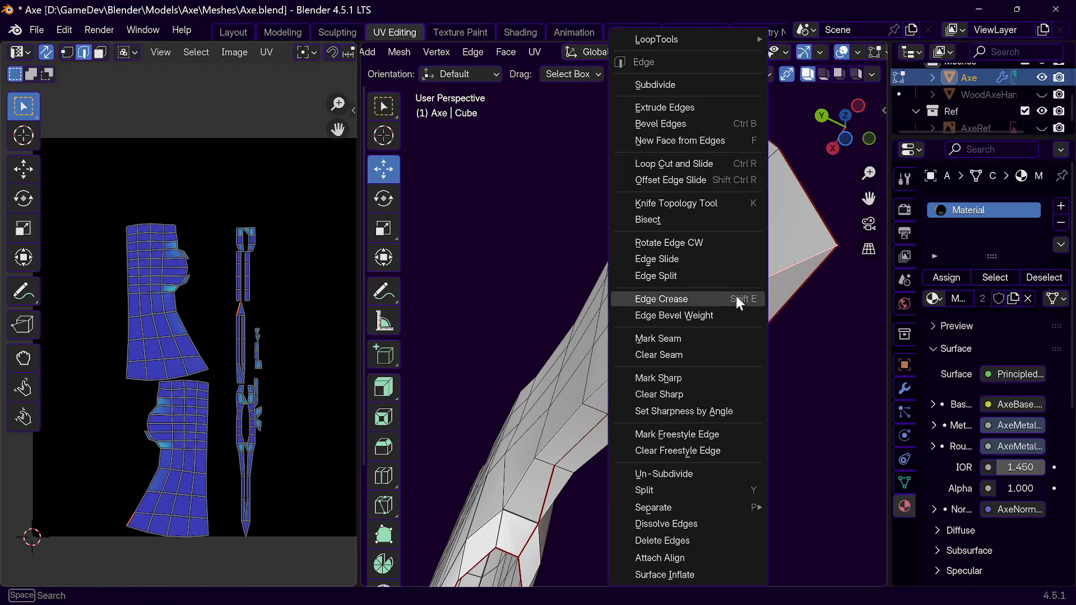
left_click(664, 360)
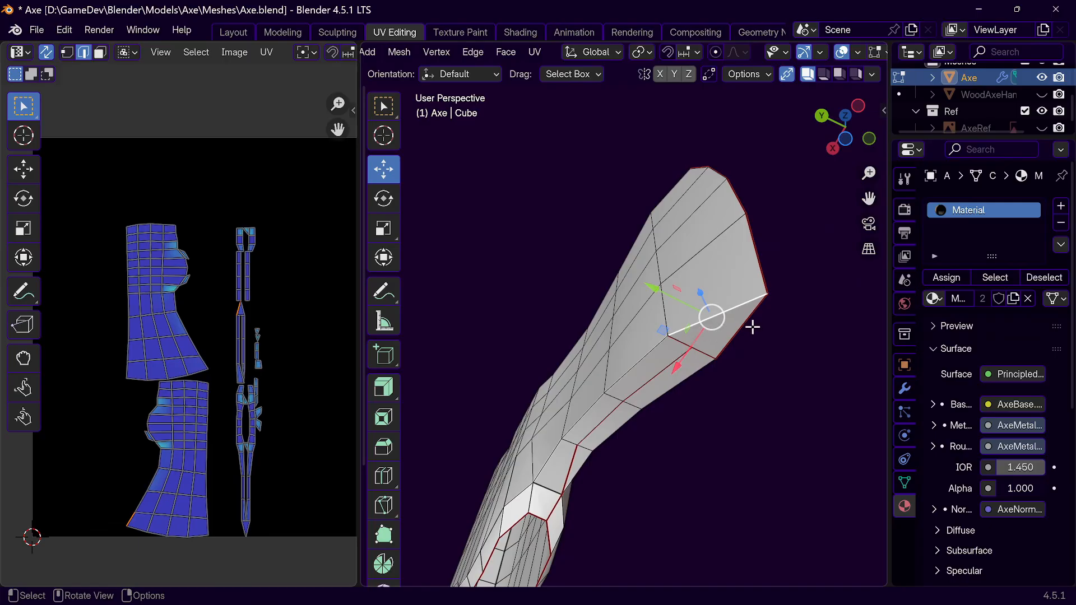
middle_click_drag(707, 317, 748, 397)
left_click(714, 436)
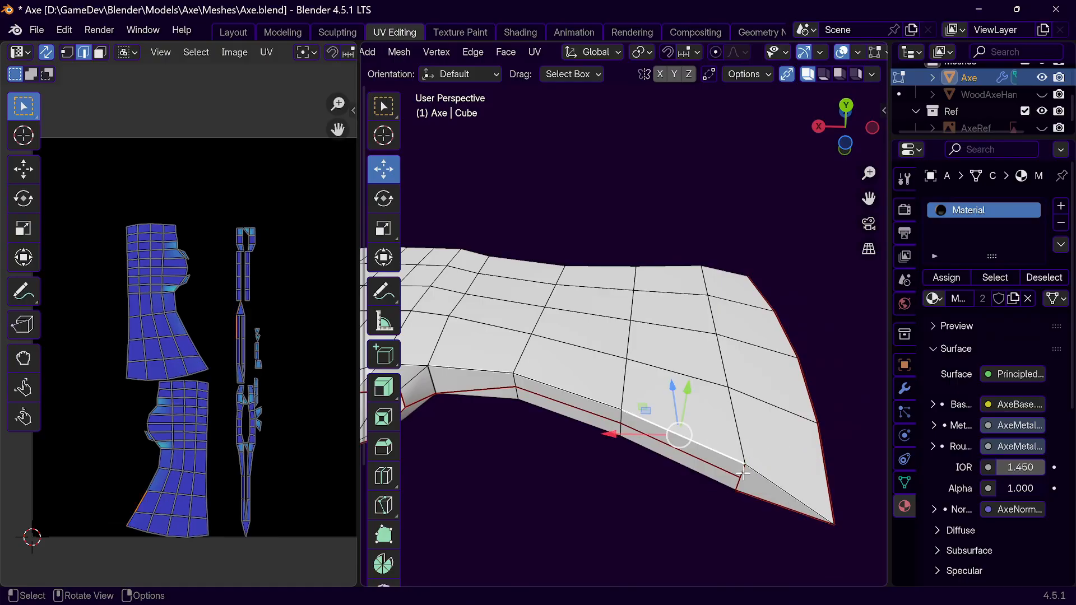
left_click(743, 470)
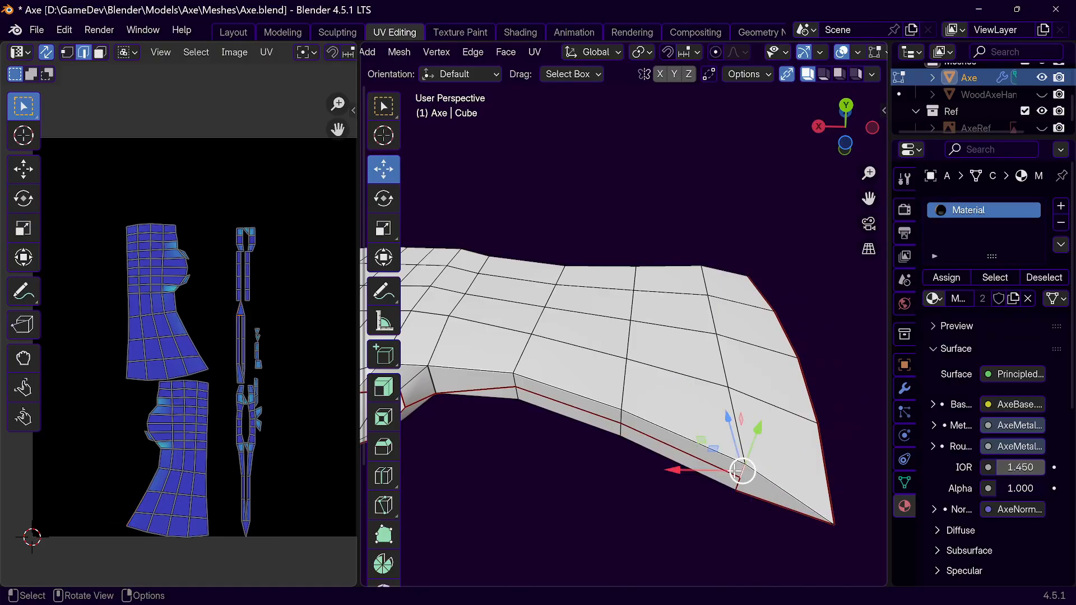
key("ctrl+e")
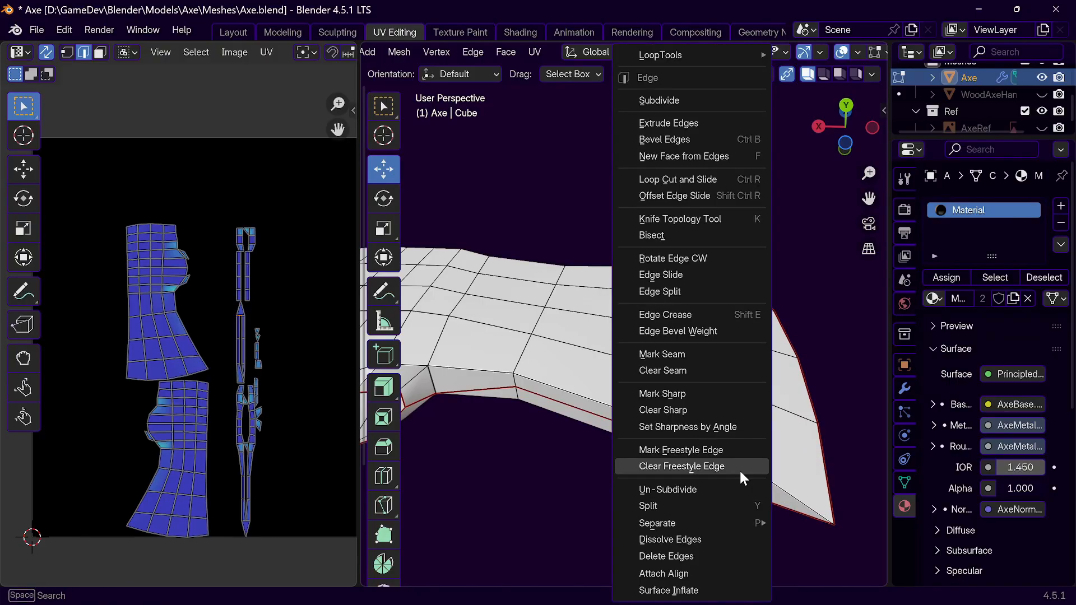
left_click(688, 371)
Step: Mark seams along the top's centre edges from the blade past the handle hole to the rear, plus the underside centre edges behind the hole
scroll(680, 447, "down", 3)
middle_click_drag(604, 396, 830, 404)
middle_click_drag(638, 298, 635, 514)
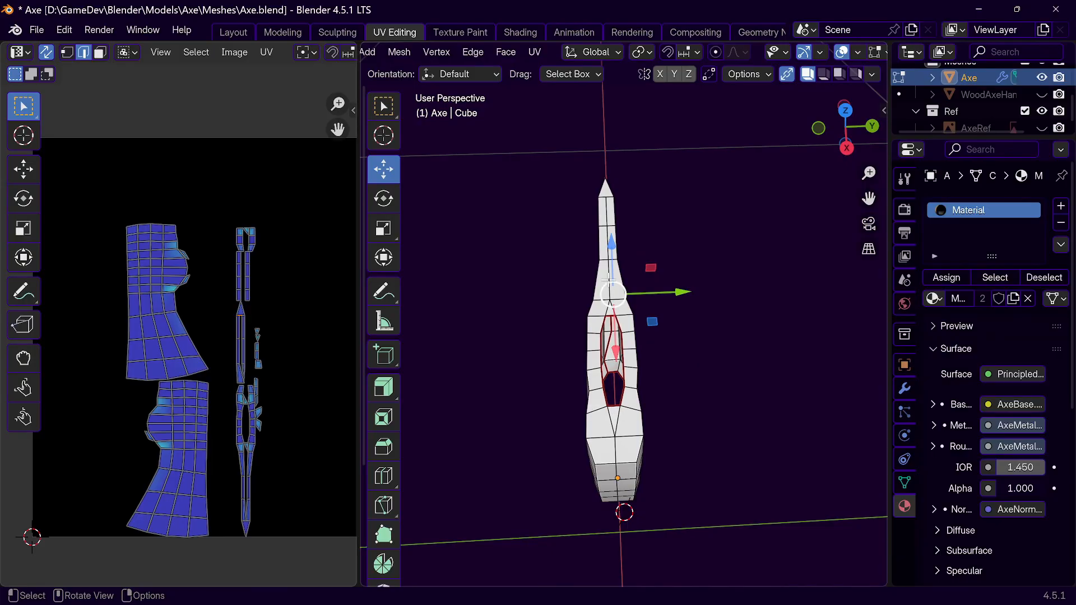
middle_click_drag(595, 287, 867, 265)
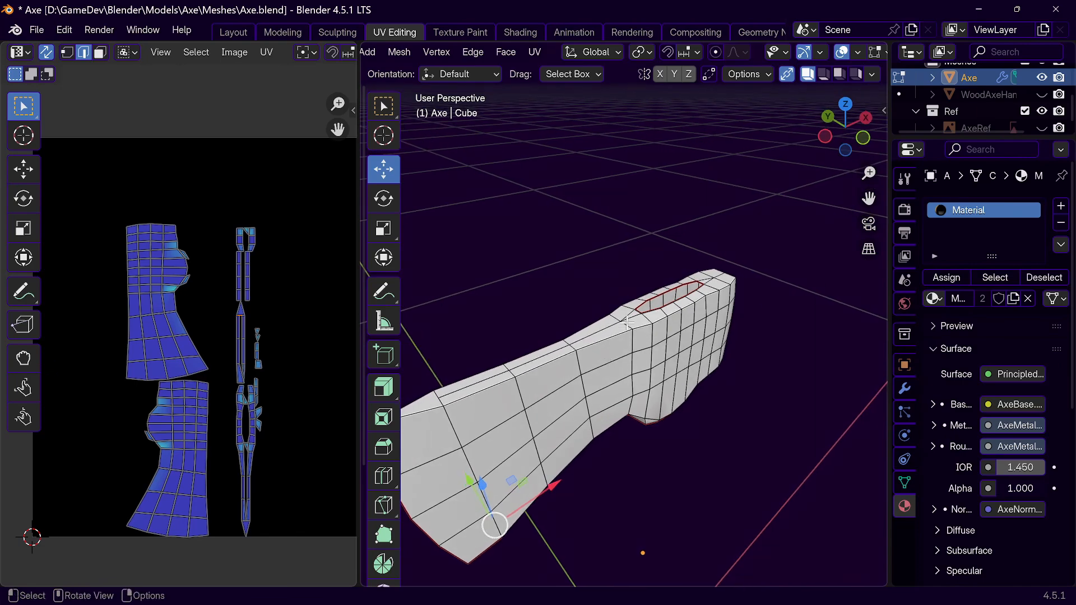
left_click(447, 394)
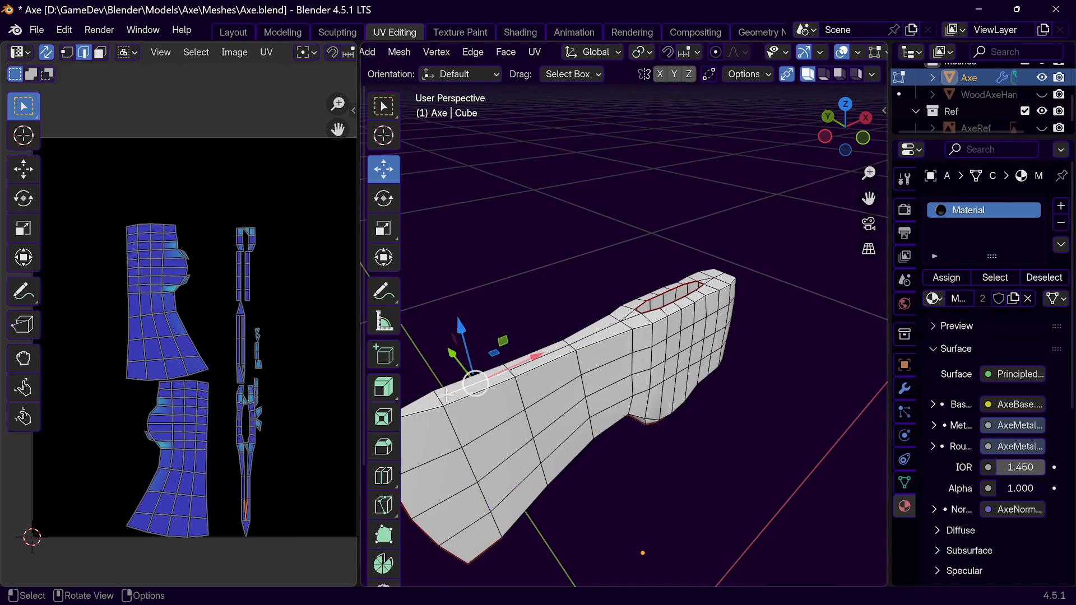
left_click(580, 348, "ctrl")
middle_click_drag(580, 347, 630, 404)
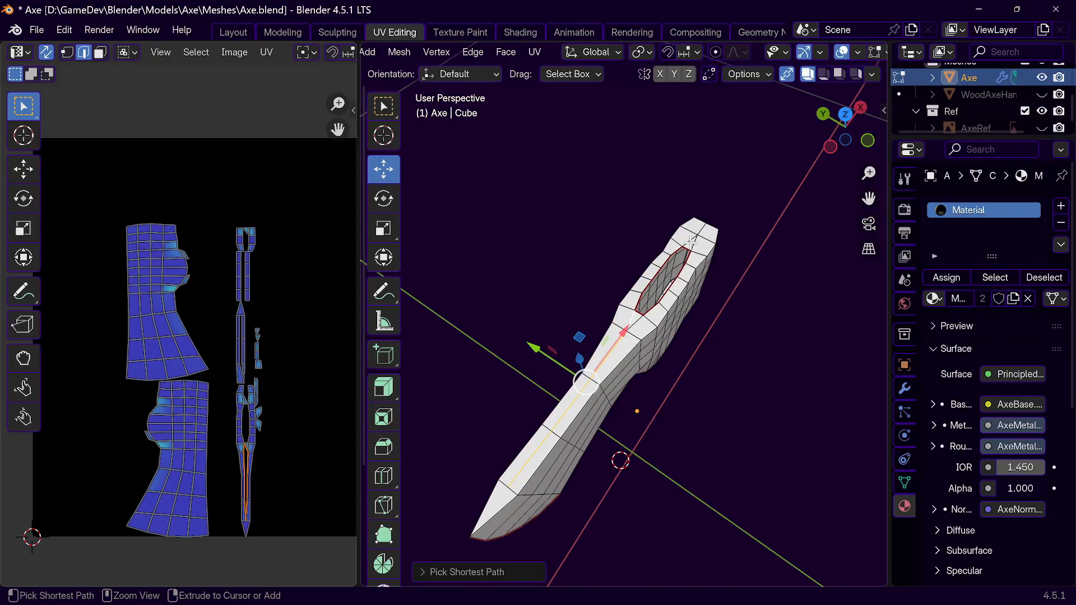
left_click(698, 236, "ctrl")
middle_click_drag(702, 227, 486, 544)
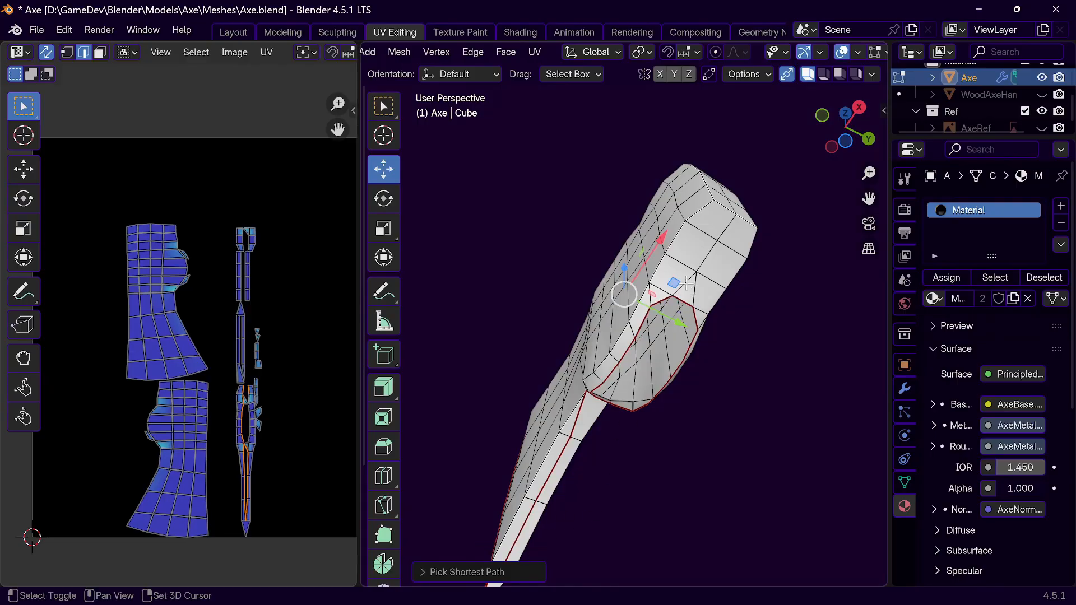
left_click(686, 284, "shift")
left_click(730, 225, "ctrl")
middle_click_drag(733, 228, 775, 410)
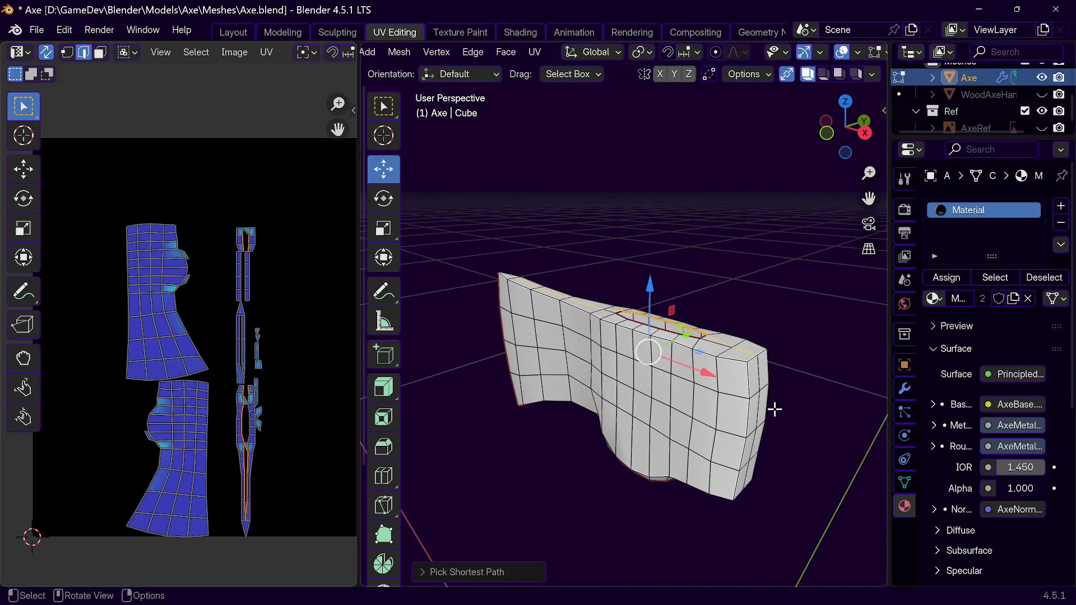
key("ctrl+e")
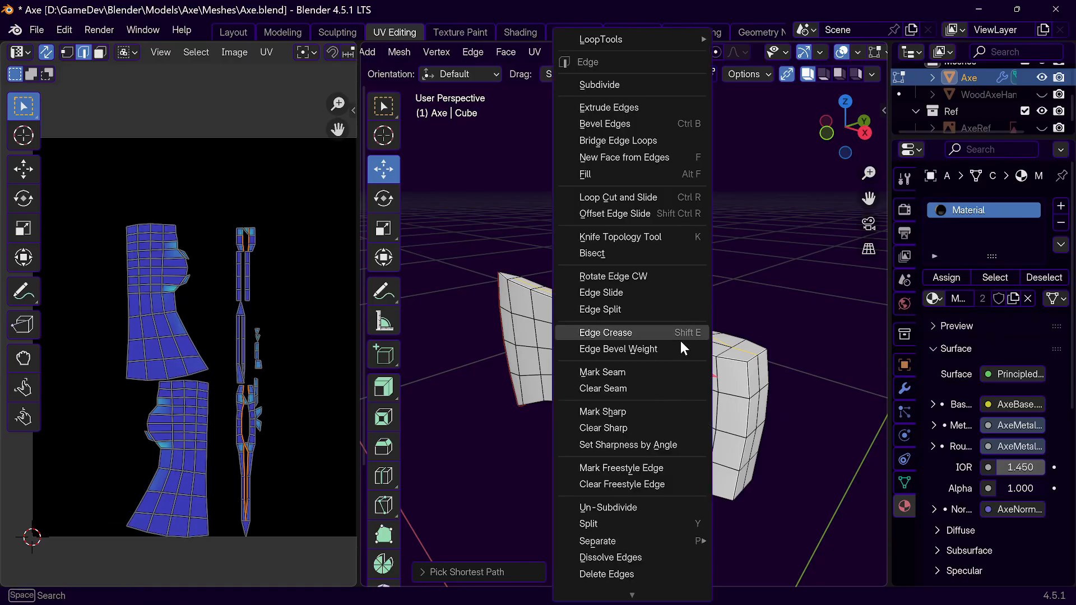
left_click(626, 374)
Step: Unwrap the entire axe head mesh again using the revised seams
key("a")
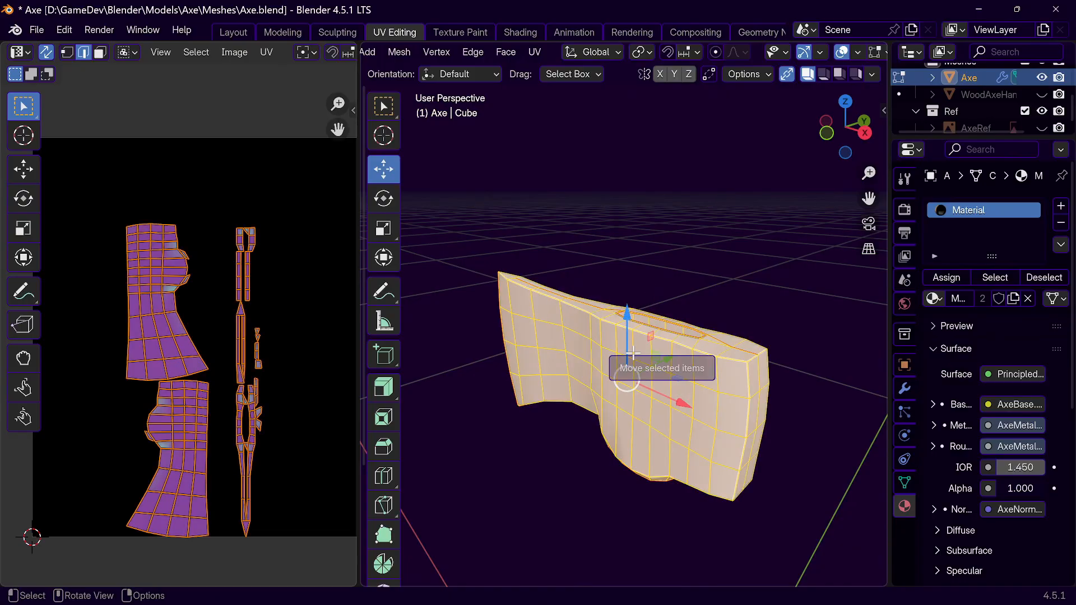
key("u")
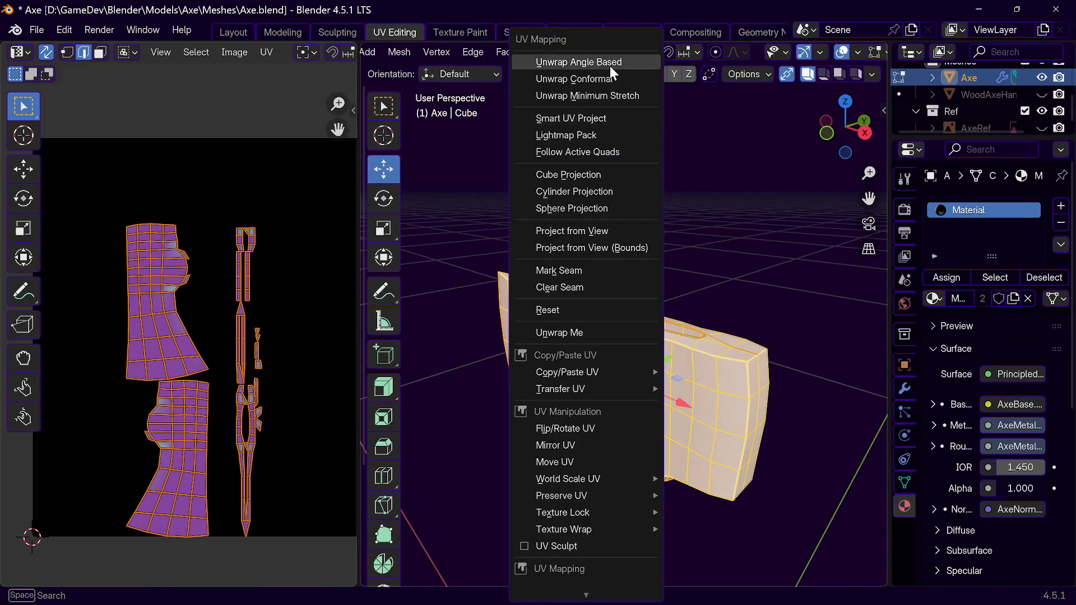
Step: Unwrap the whole axe head mesh with the Conformal method
left_click(608, 80)
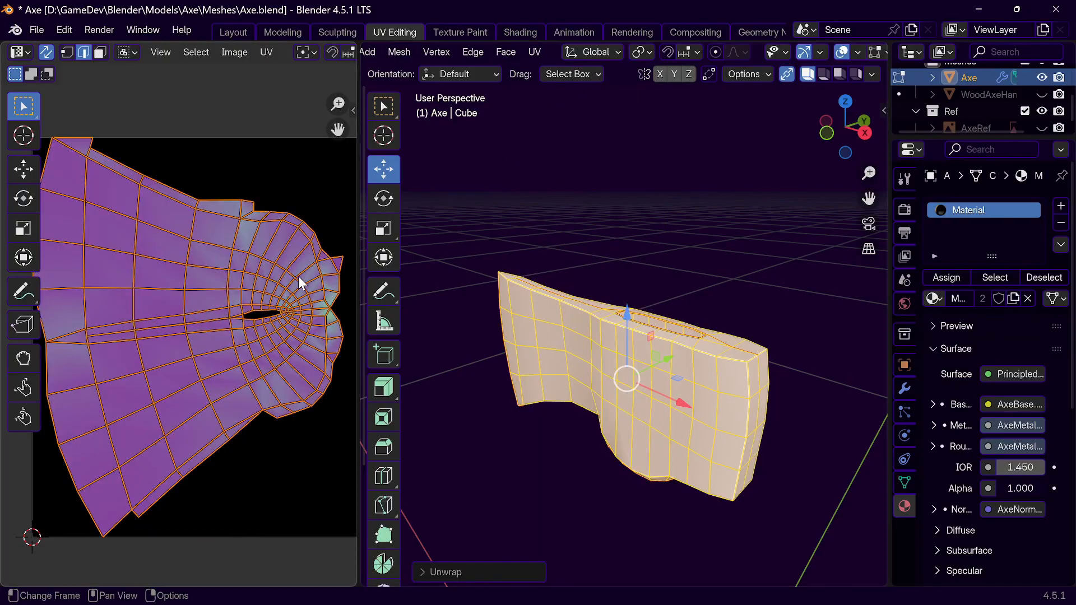
scroll(133, 310, "down", 1)
scroll(131, 303, "down", 1)
scroll(126, 334, "up", 1)
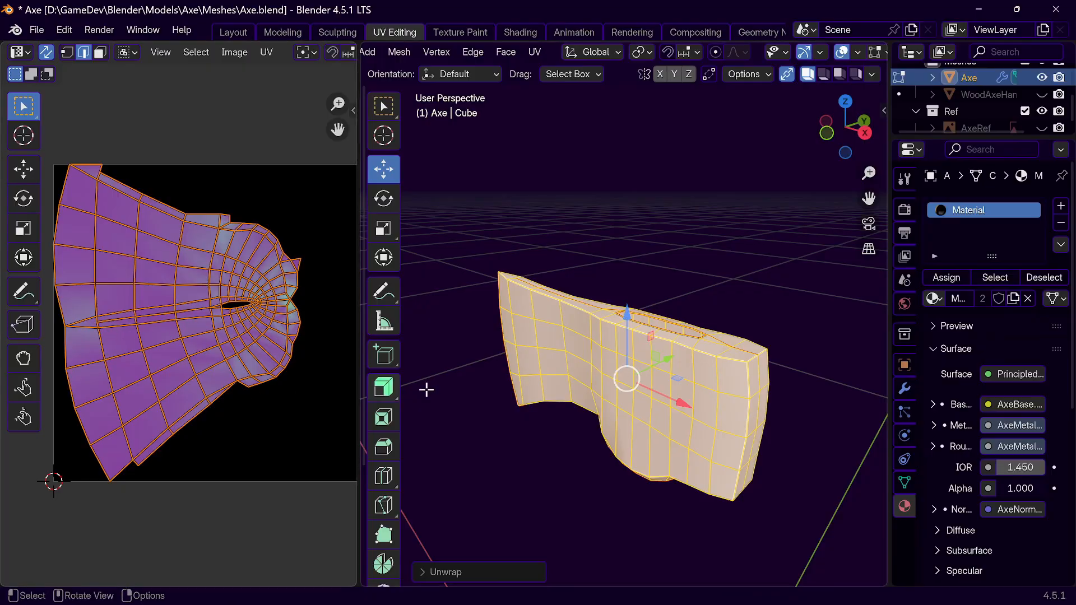
Step: Mark the vertical center edges on the axe head's wide end face as a seam
middle_click_drag(729, 402, 689, 439)
key("alt+a")
middle_click_drag(626, 420, 627, 384)
left_click(629, 374, "shift")
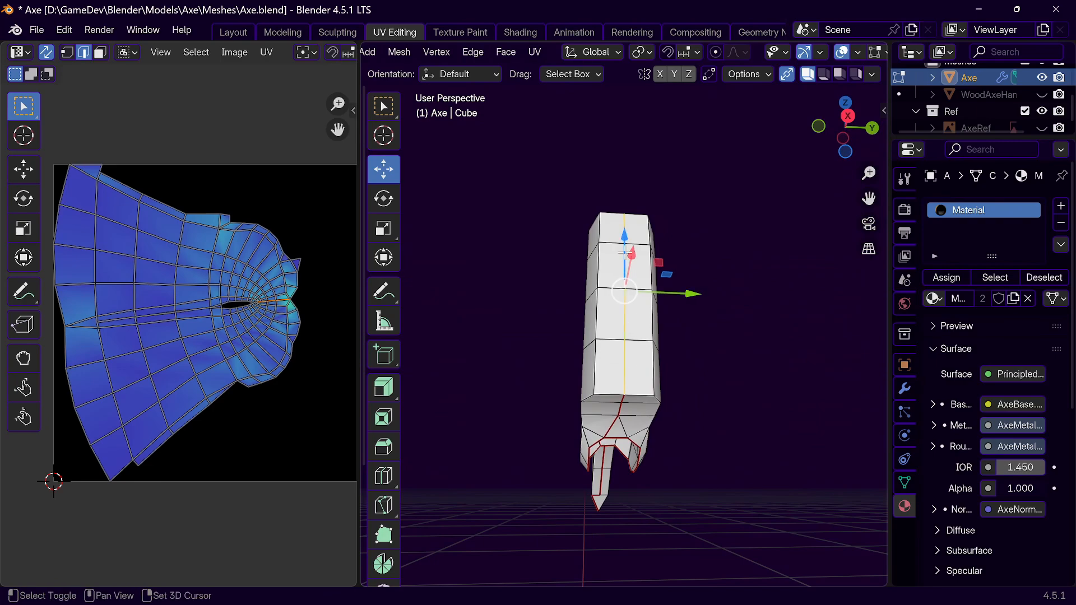
key("ctrl+e")
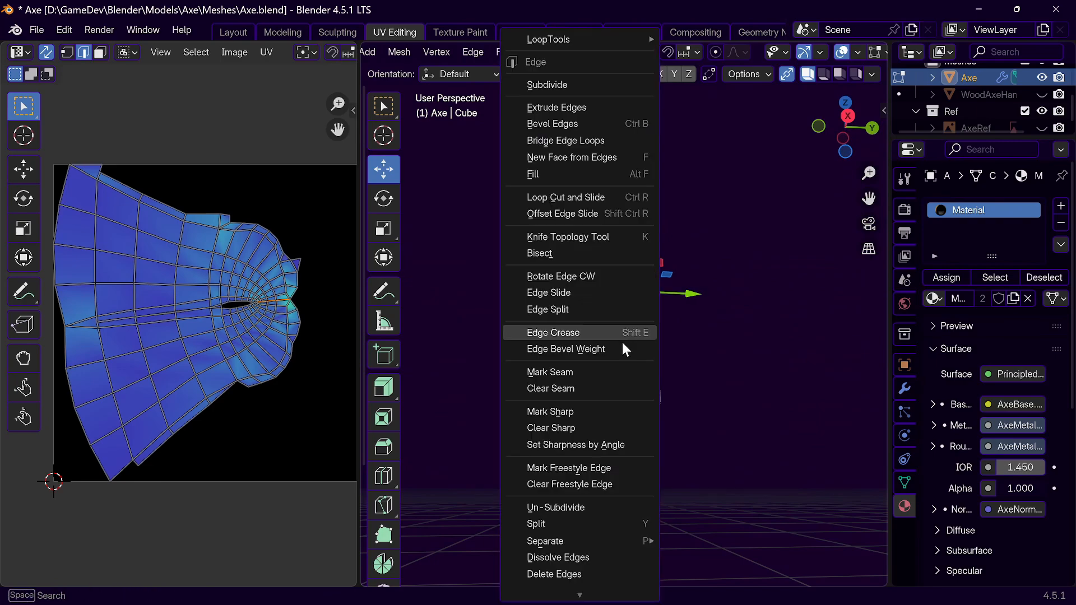
left_click(576, 372)
Step: Select the entire axe head and redo the Conformal unwrap with the new end-face seam
key("a")
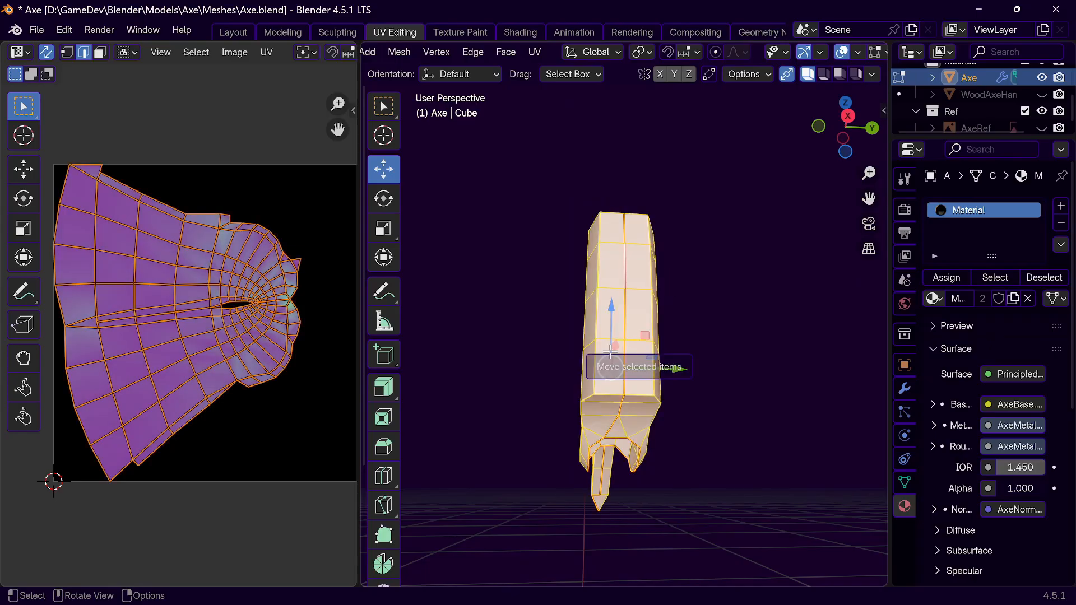
key("u")
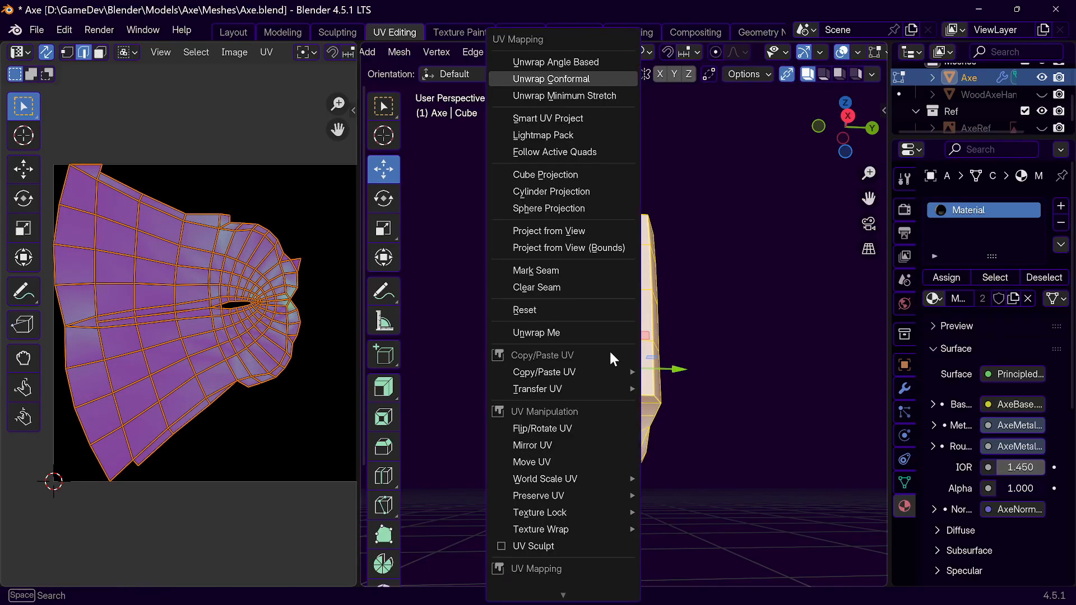
left_click(586, 76)
scroll(206, 323, "down", 2)
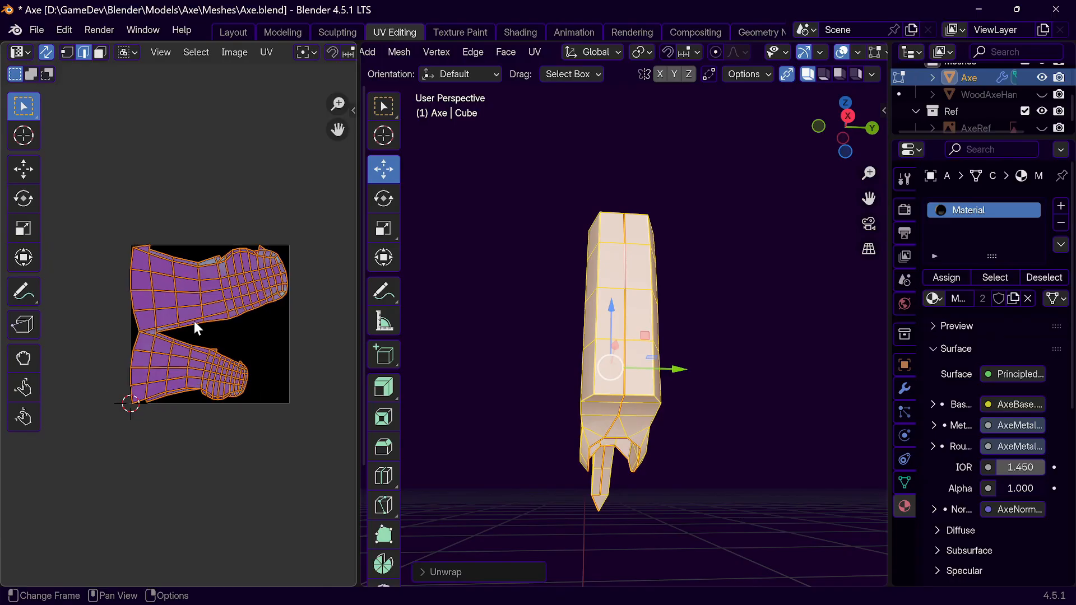
scroll(194, 321, "up", 2)
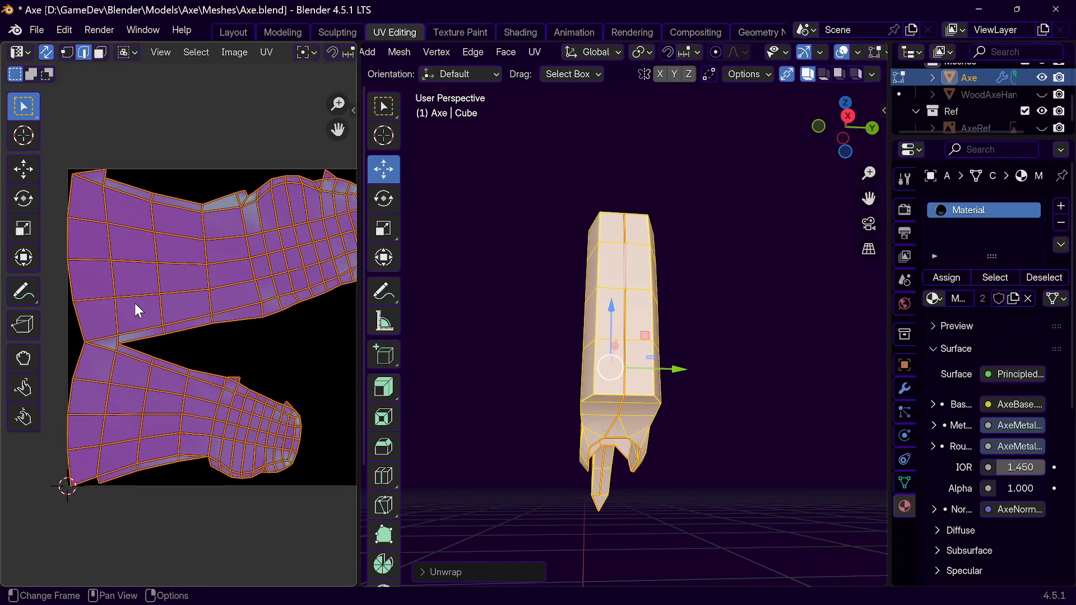
Step: Mark the two edges bridging the gap in the axe head's central seam as seams
middle_click_drag(708, 303, 324, 583)
middle_click_drag(509, 446, 577, 288)
left_click(618, 224)
middle_click_drag(620, 188, 640, 348)
left_click(636, 399)
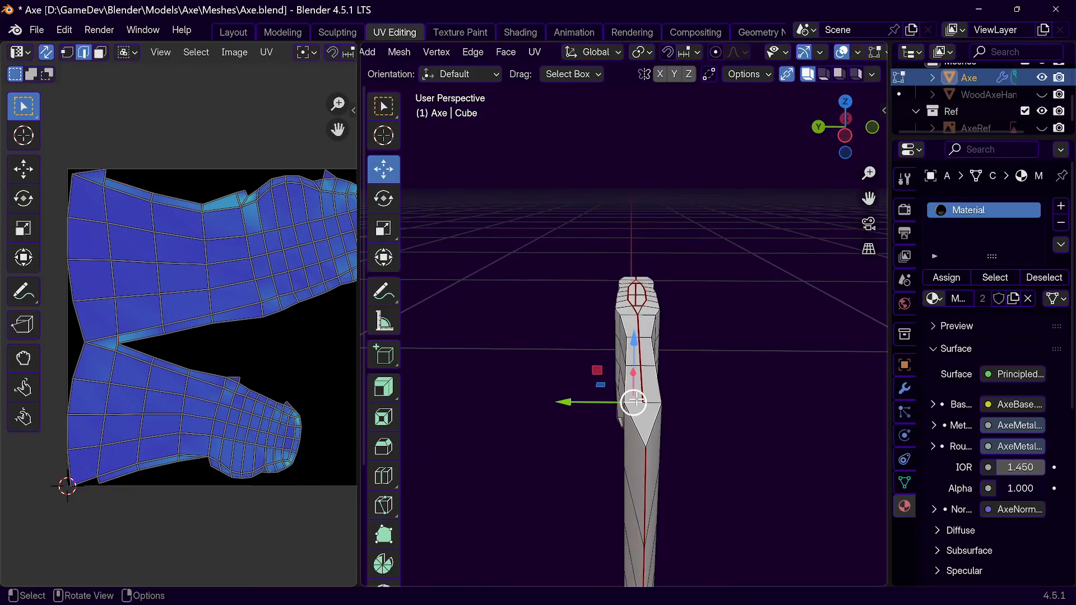
left_click(640, 432, "shift")
key("ctrl+e")
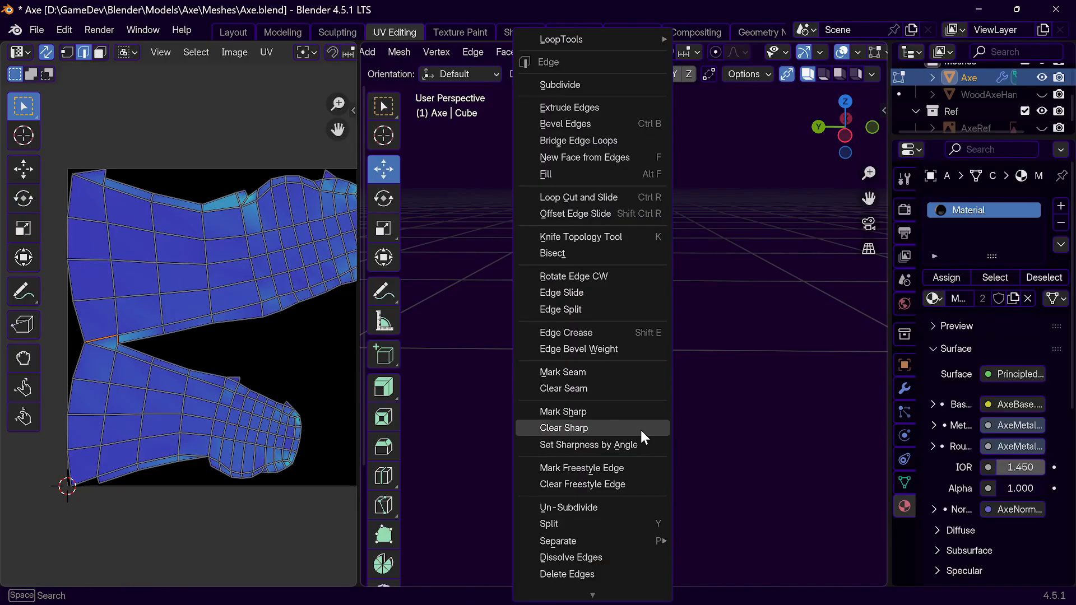
left_click(583, 373)
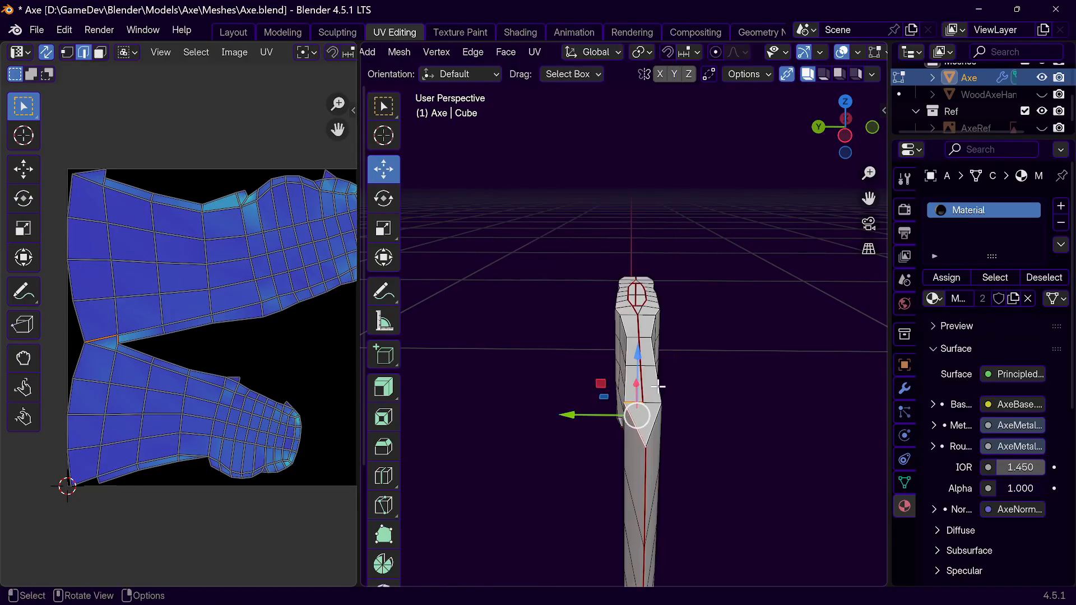
Step: Unwrap the full mesh again with Conformal to separate the two sides along the joined central seam
key("a")
key("u")
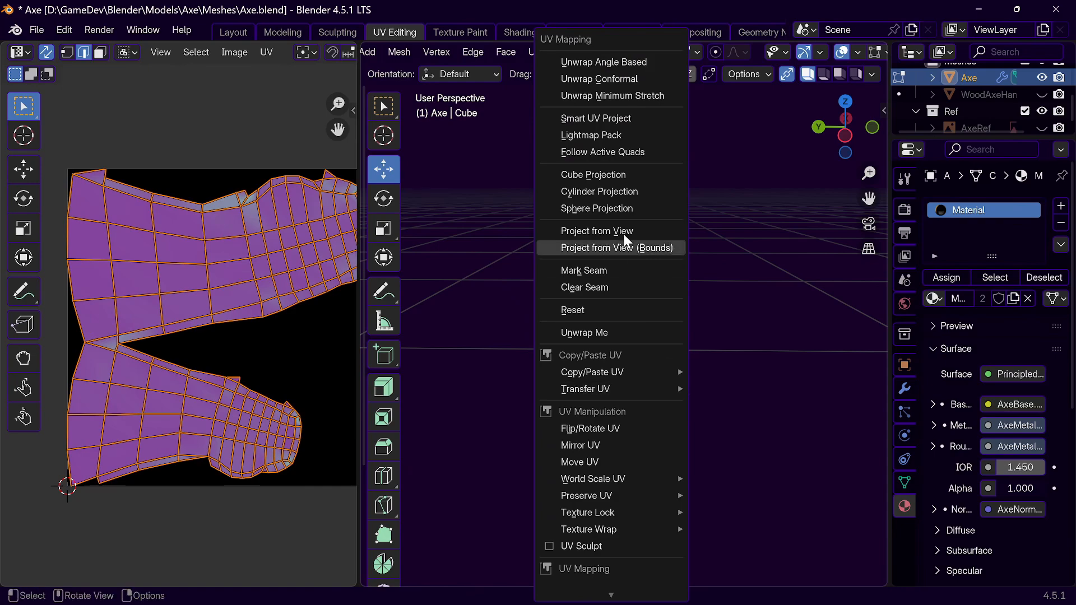
left_click(631, 78)
scroll(265, 427, "down", 1)
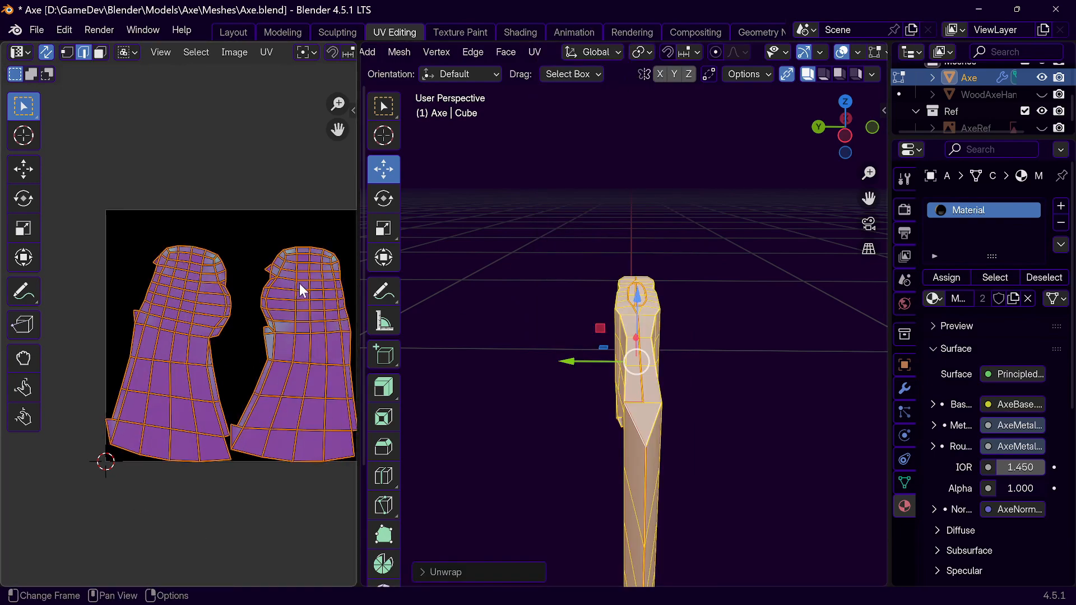
scroll(298, 287, "up", 4)
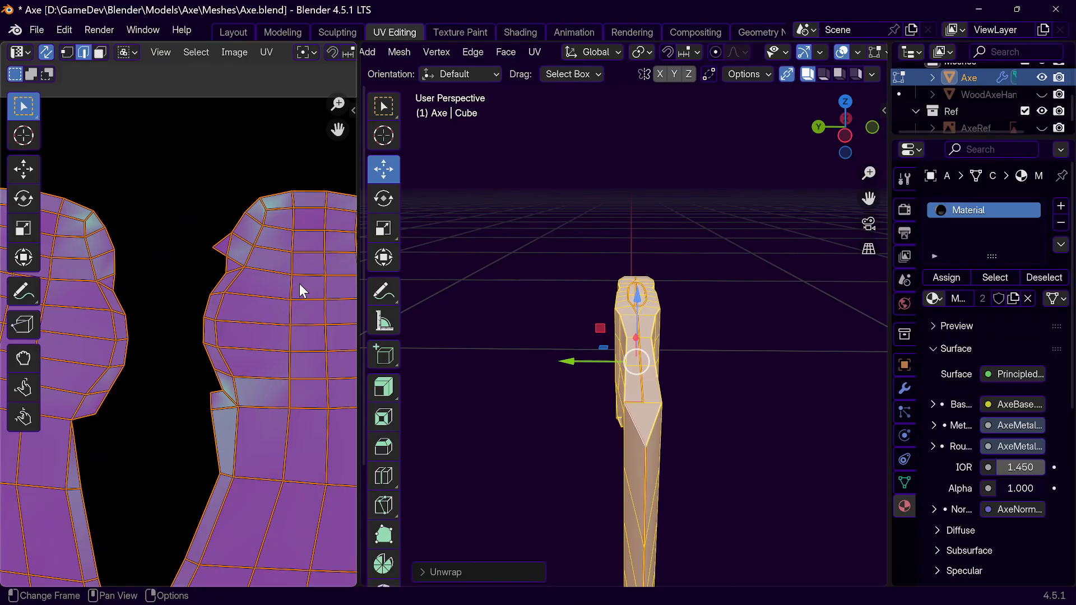
Step: Mark the edge at the stretched outer top corner of the right UV island as a seam
left_click(233, 400)
left_click(227, 400)
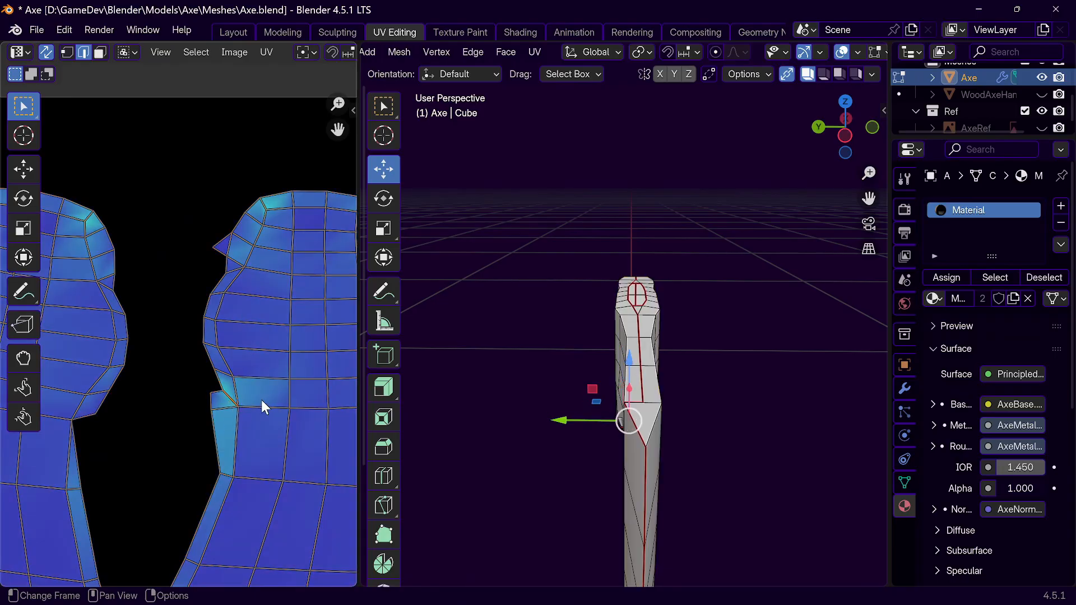
middle_click_drag(282, 318, 146, 401, "shift")
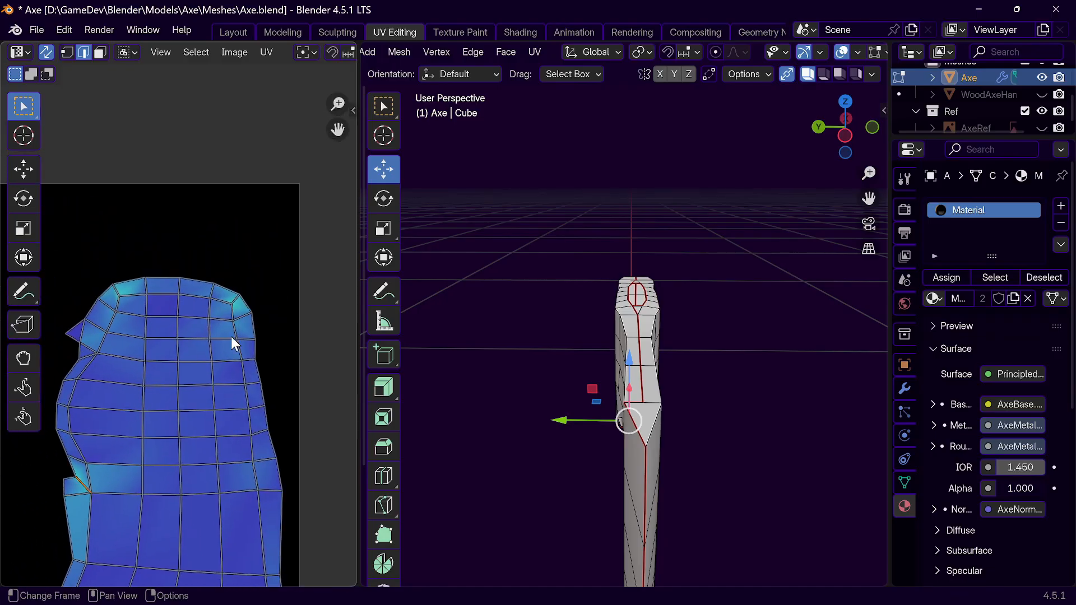
left_click(241, 306)
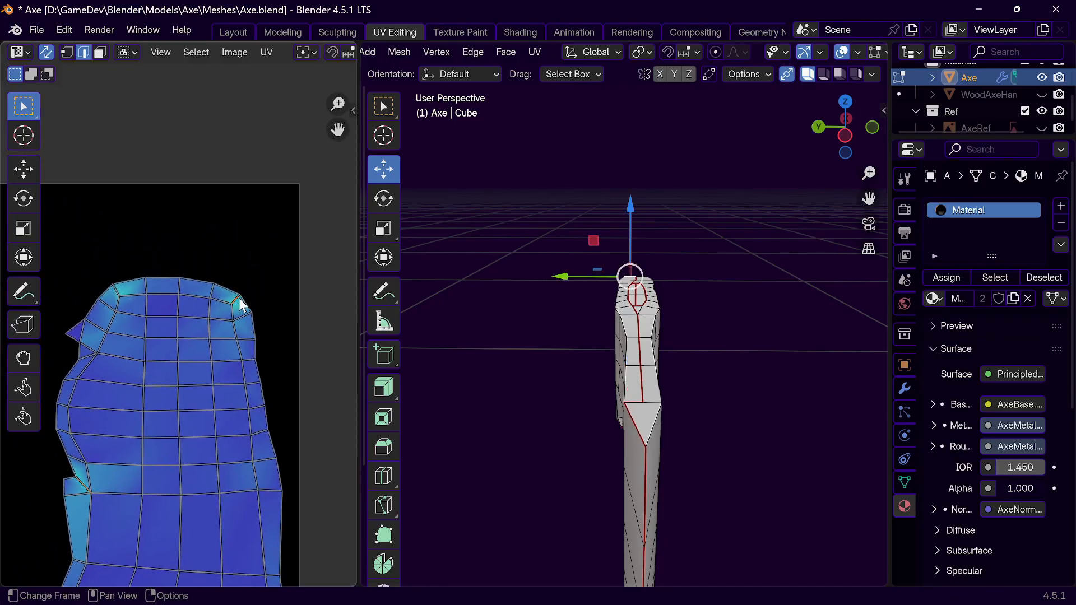
right_click(239, 299)
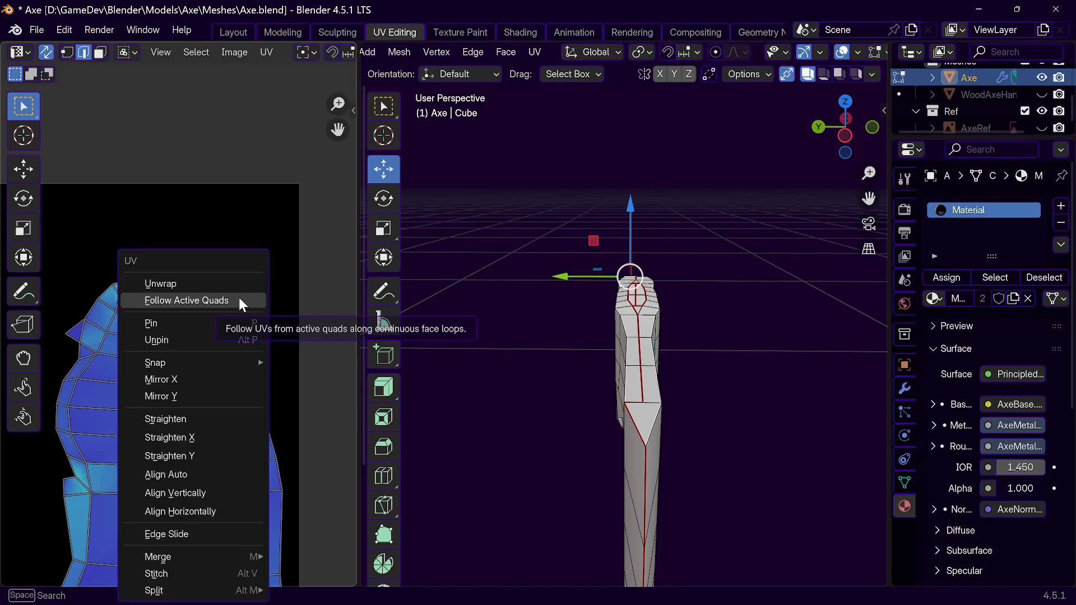
right_click(529, 354)
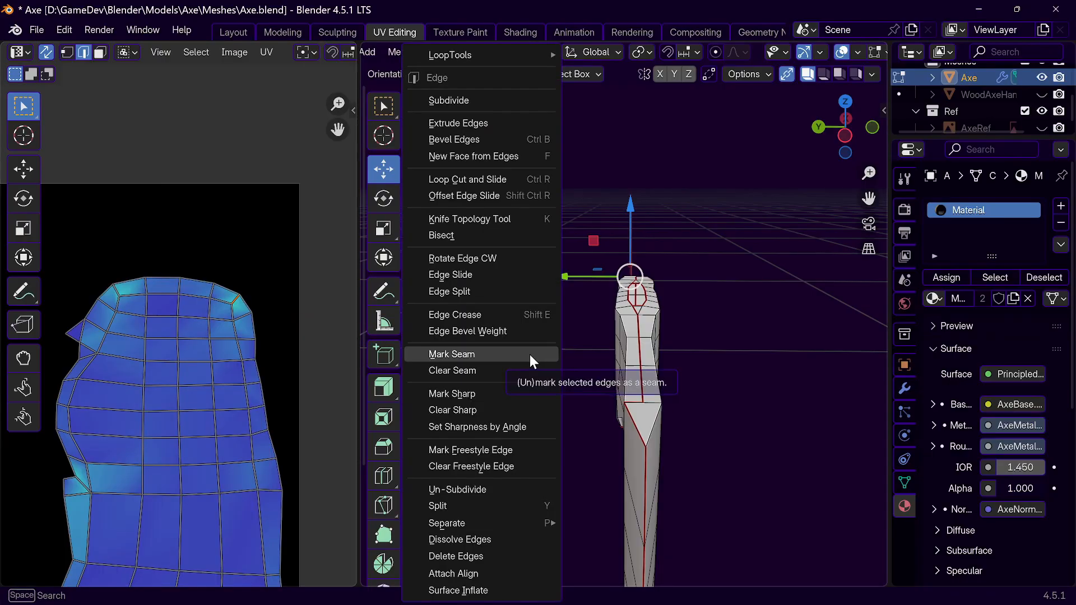
left_click(480, 359)
Step: Apply Unwrap Conformal to all faces to update the UV islands with the added corner seam
key("a")
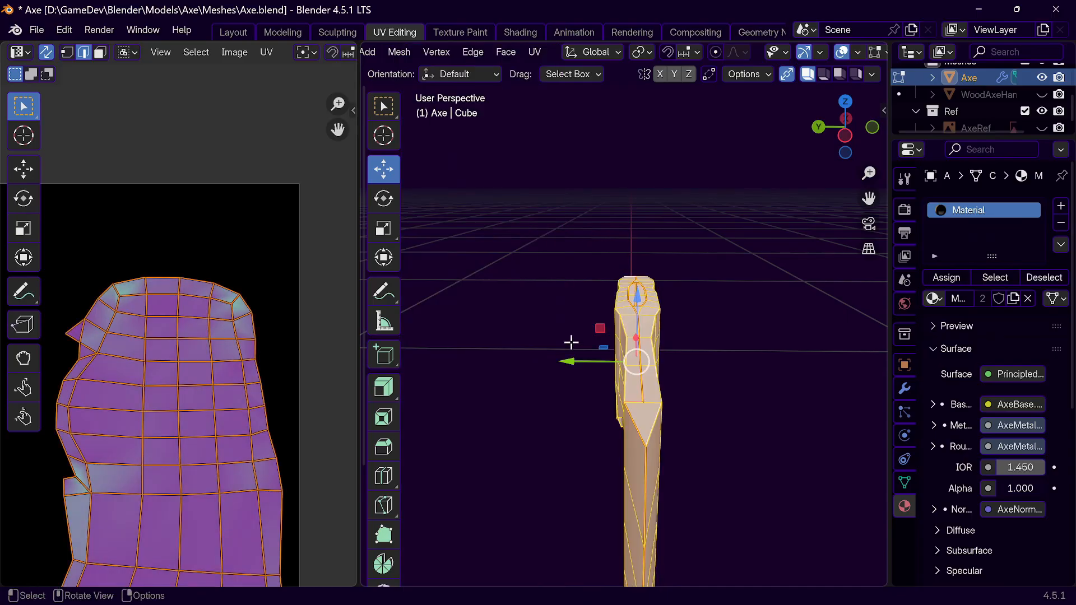
key("u")
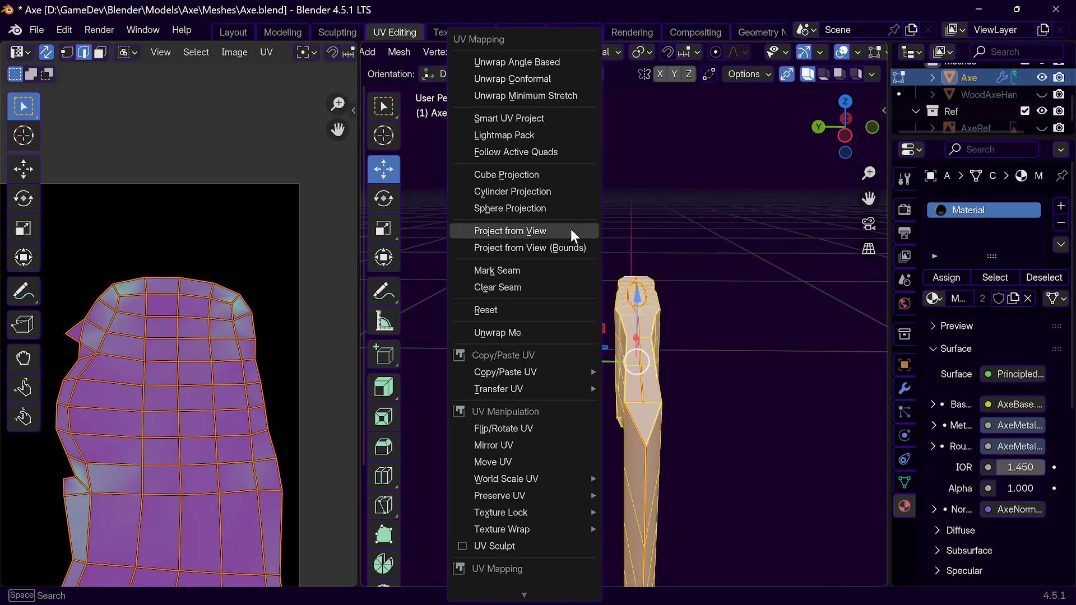
left_click(538, 79)
middle_click_drag(169, 447, 199, 197, "shift")
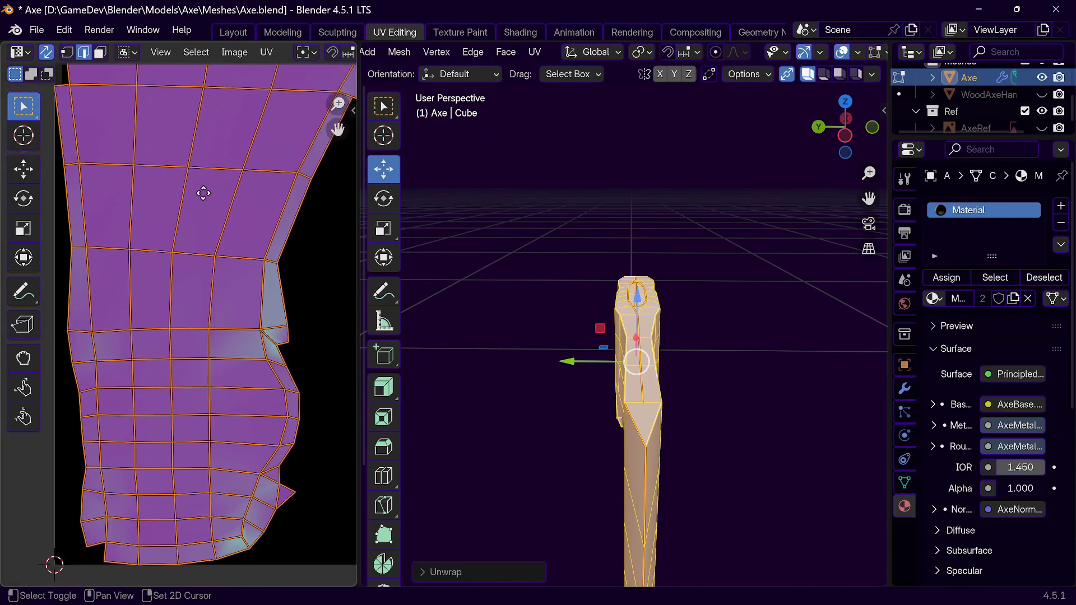
Step: Mark the short edges at the remaining stretched corners and the side notch of the UV islands as seams
left_click(243, 540)
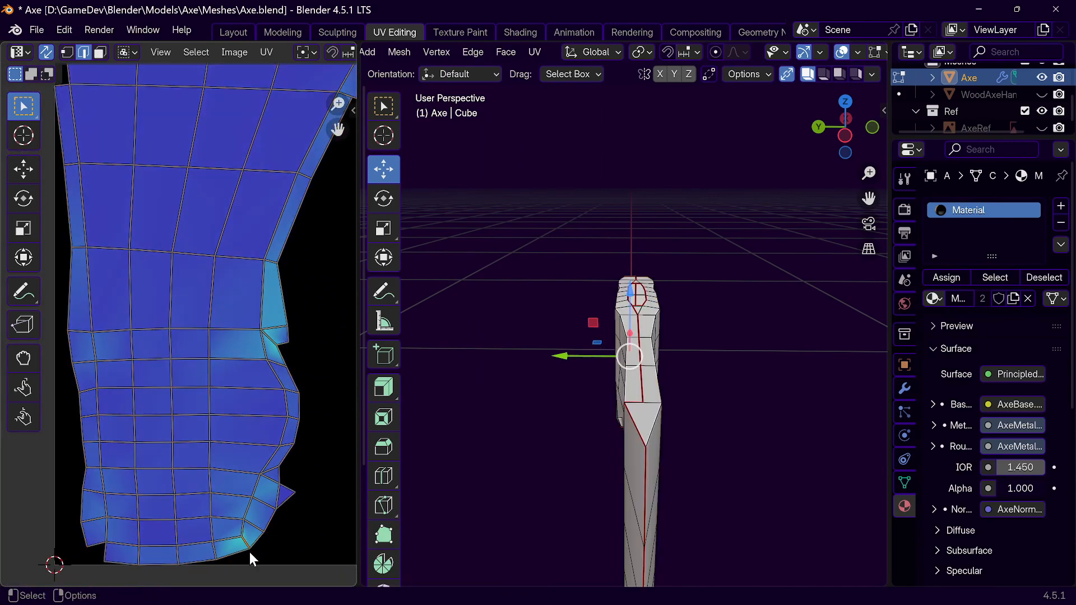
left_click(268, 338, "shift")
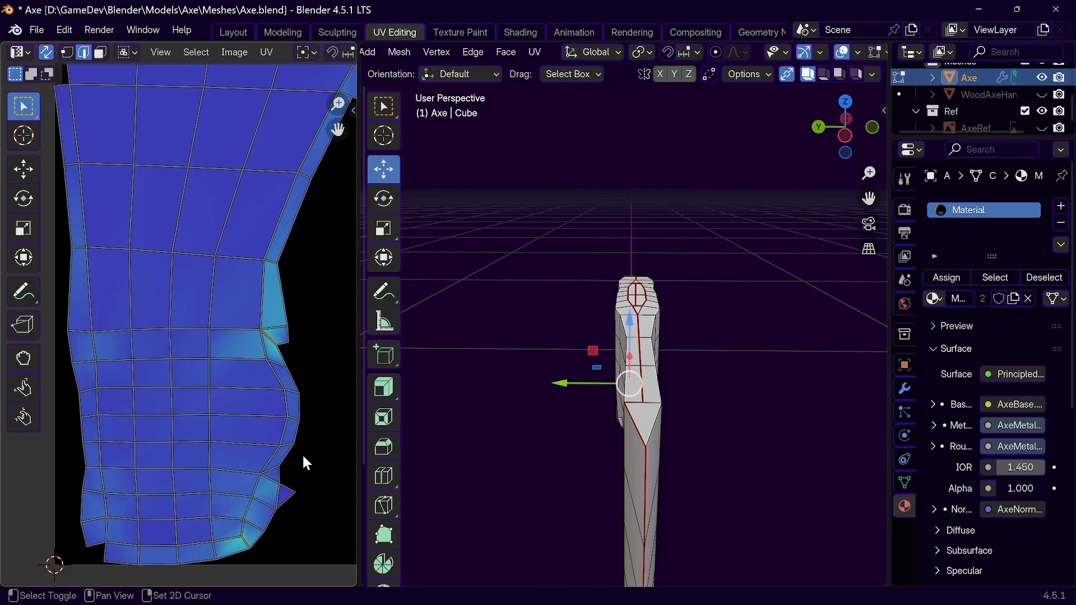
middle_click_drag(312, 481, 291, 185)
left_click(152, 277, "shift")
left_click(268, 291, "shift")
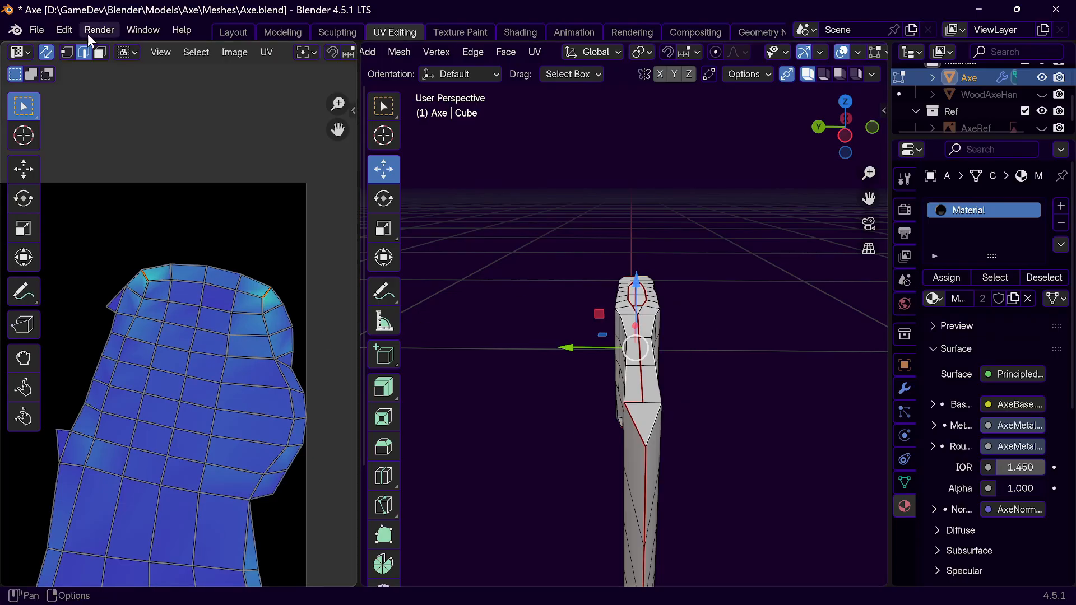
middle_click_drag(557, 320, 886, 290)
key("ctrl+e")
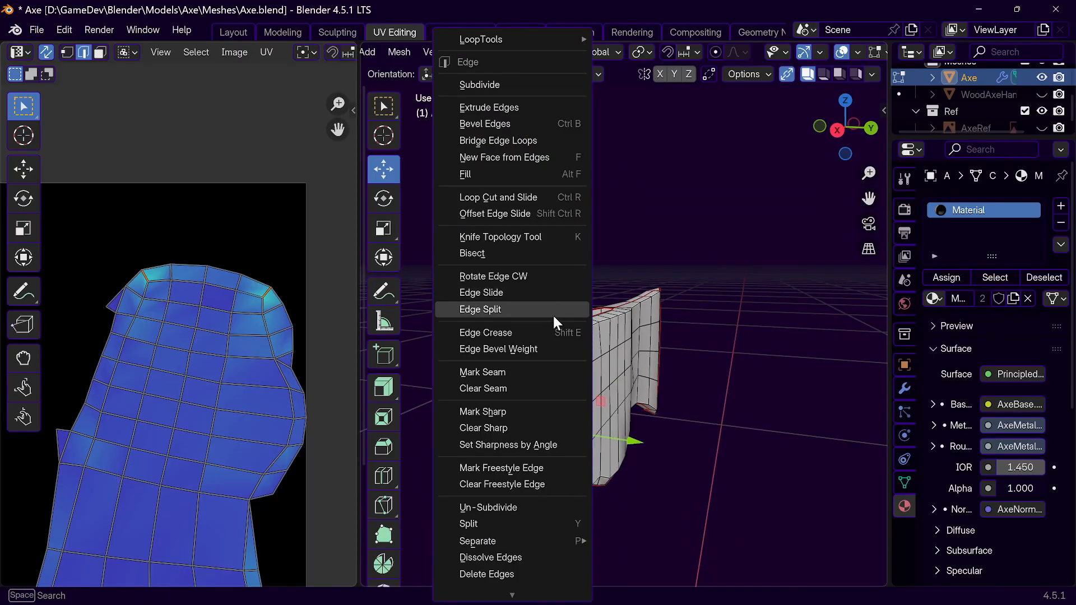
left_click(512, 387)
Step: Reselect the whole mesh and unwrap it with Conformal using the corner and notch seams
key("a")
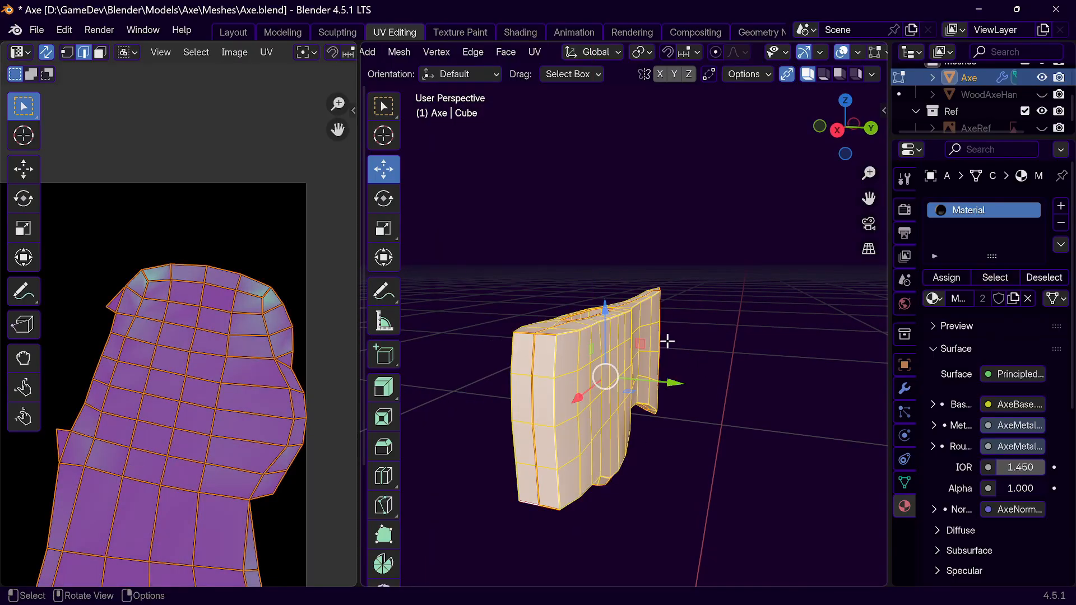
key("u")
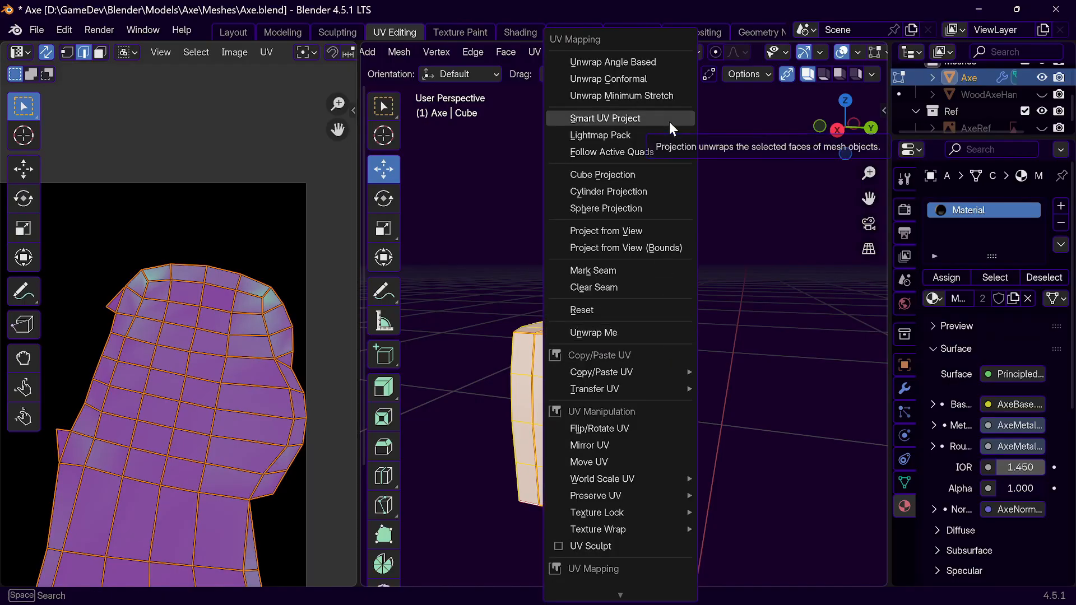
left_click(640, 79)
scroll(175, 356, "down", 3)
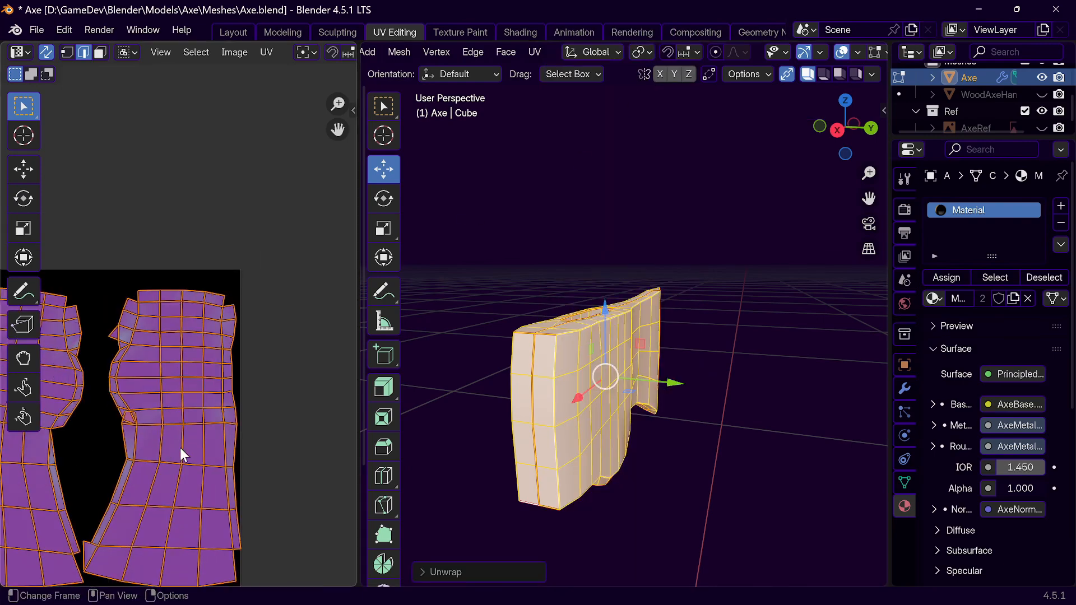
middle_click_drag(274, 401, 348, 346)
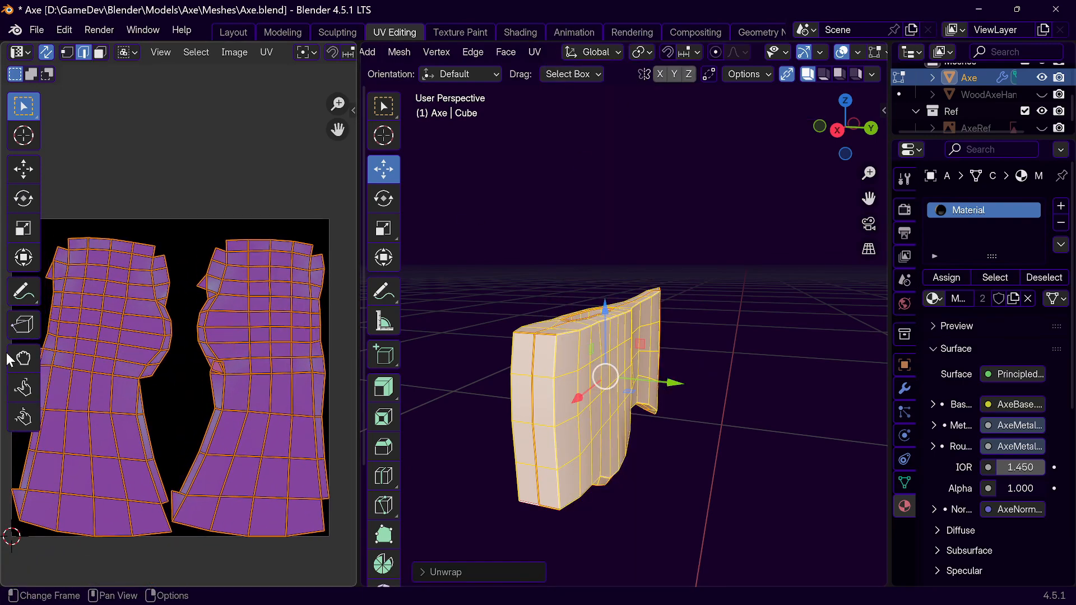
Step: Deselect everything, widen the UV editor, and examine the remaining stretching on the UV islands and the seam layout
key("alt+a")
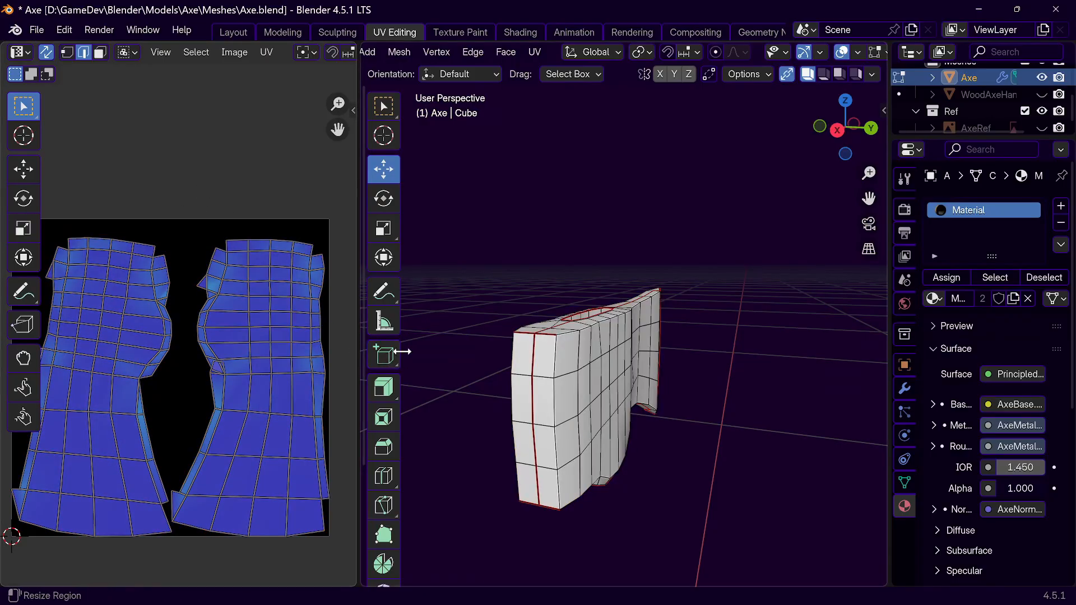
left_click_drag(355, 343, 487, 339)
scroll(313, 439, "up", 3)
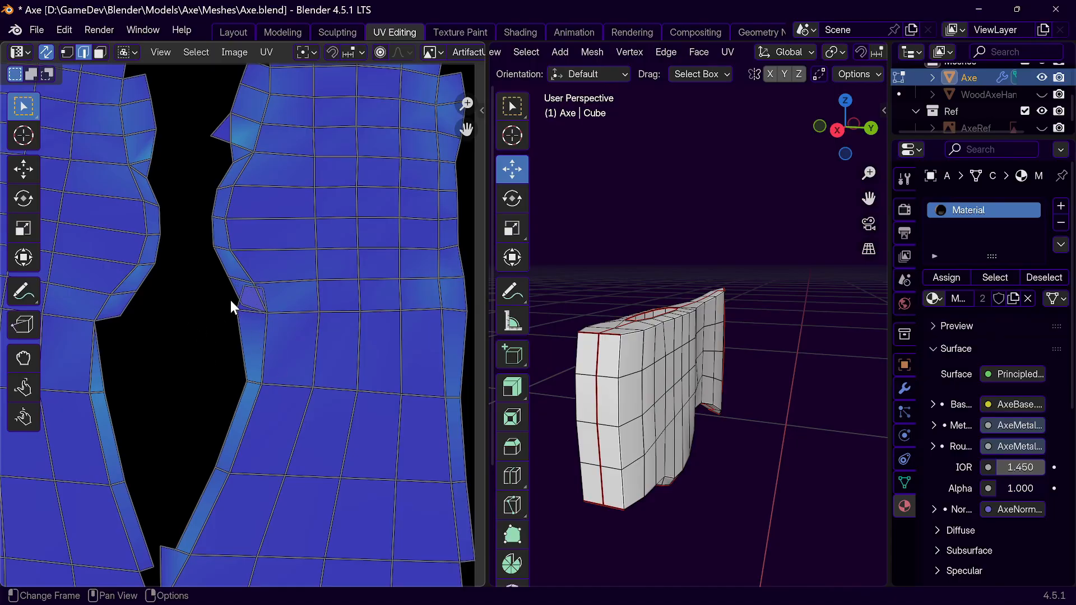
scroll(264, 290, "down", 1)
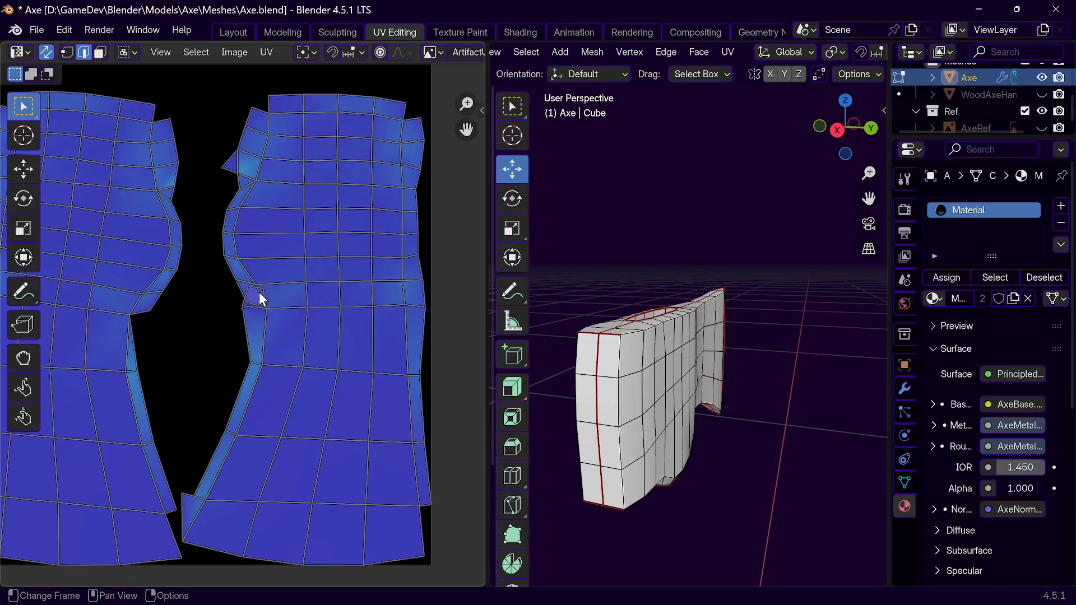
scroll(259, 291, "down", 2)
scroll(258, 291, "up", 3)
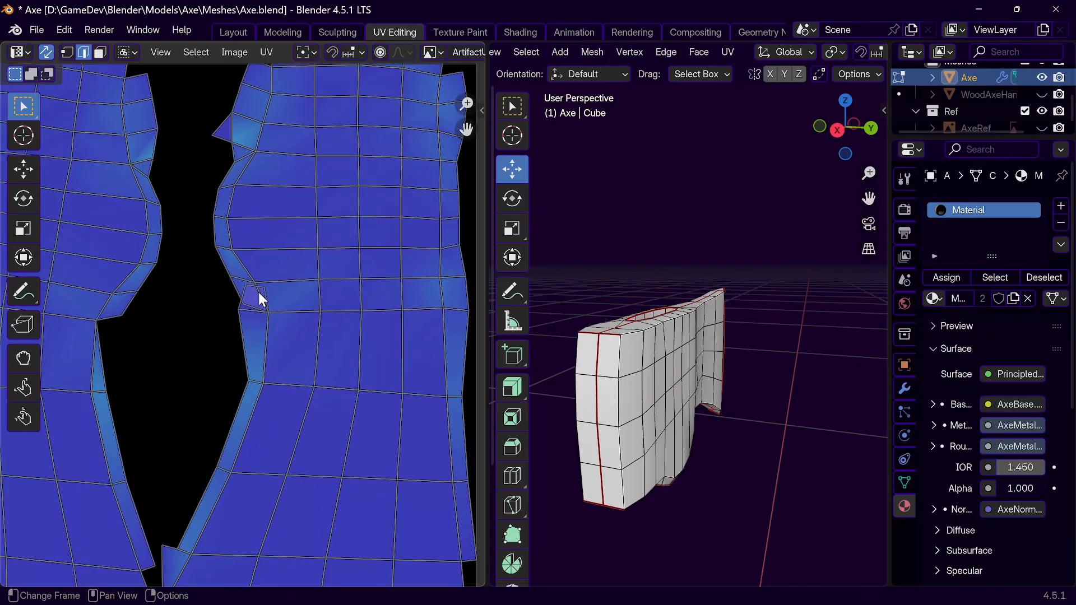
middle_click_drag(674, 337, 721, 387)
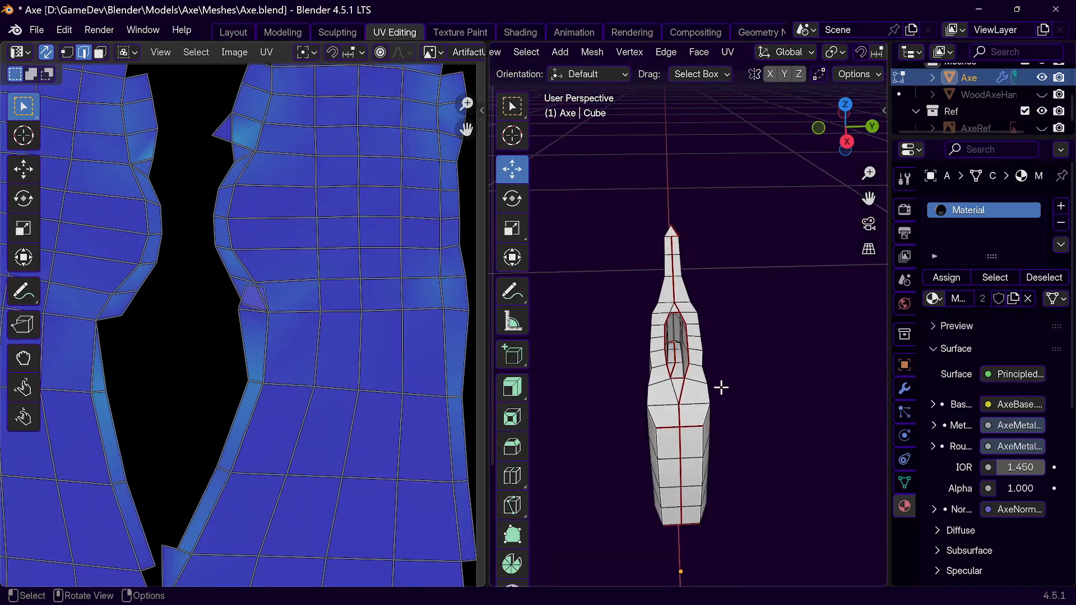
Step: Clear the seam from the short edge at the side notch of the right-hand UV island
left_click(252, 307)
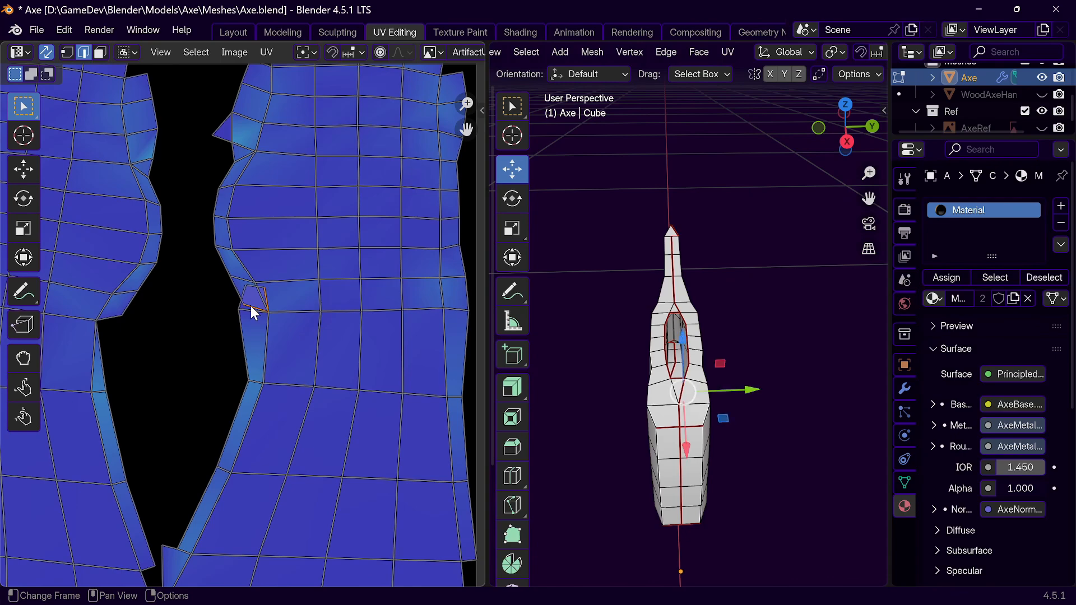
middle_click_drag(782, 455, 874, 285)
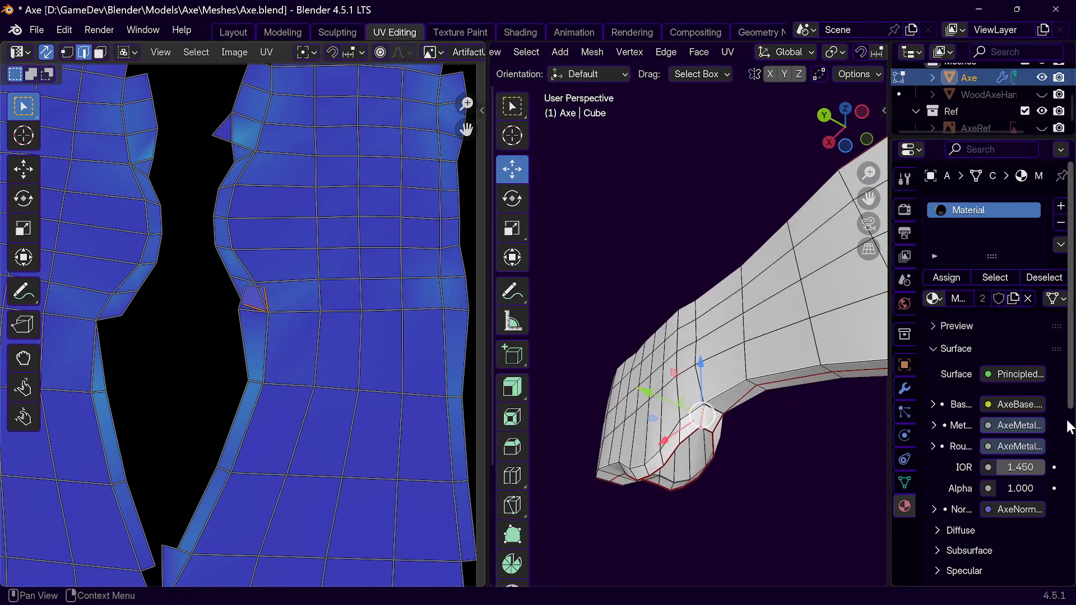
scroll(826, 465, "up", 4)
scroll(815, 465, "down", 1)
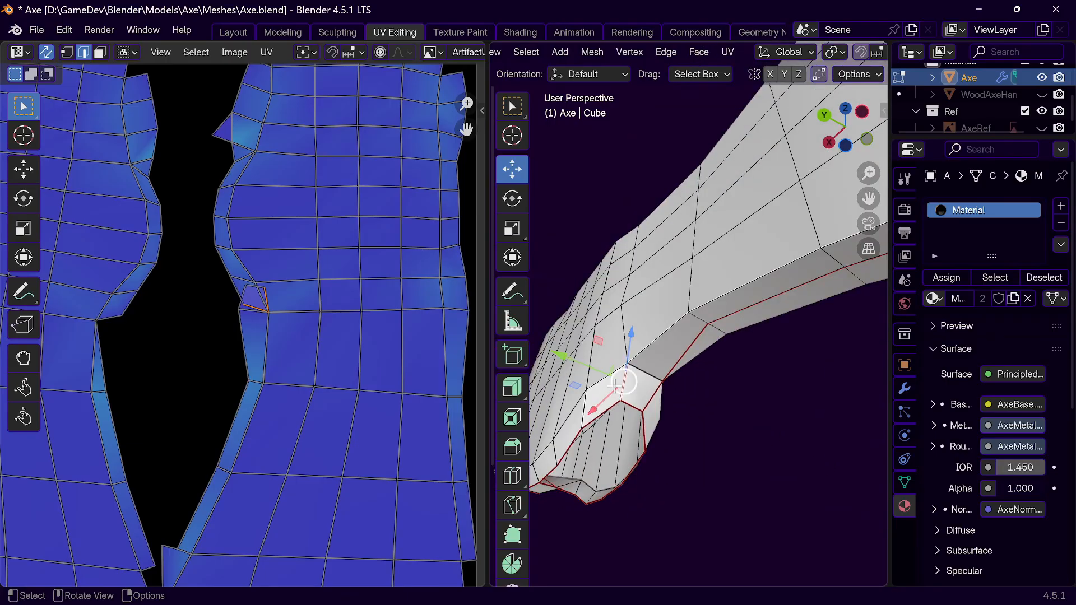
key("ctrl+e")
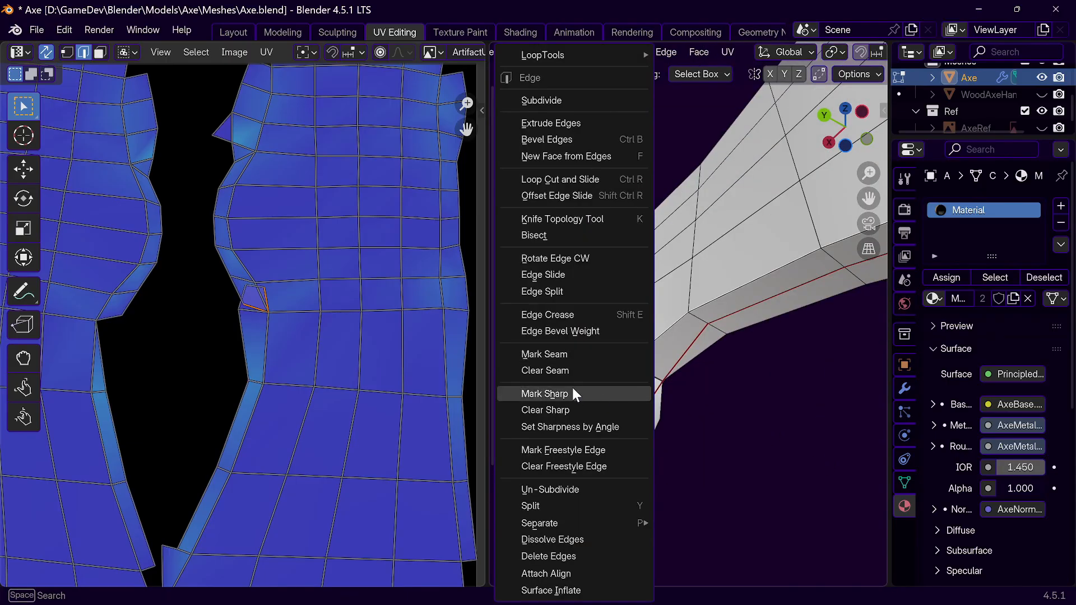
left_click(564, 372)
Step: Mark the short edge below the stretched upper corner face of the right-hand island as a seam and unwrap the whole mesh with Conformal
scroll(299, 323, "down", 1)
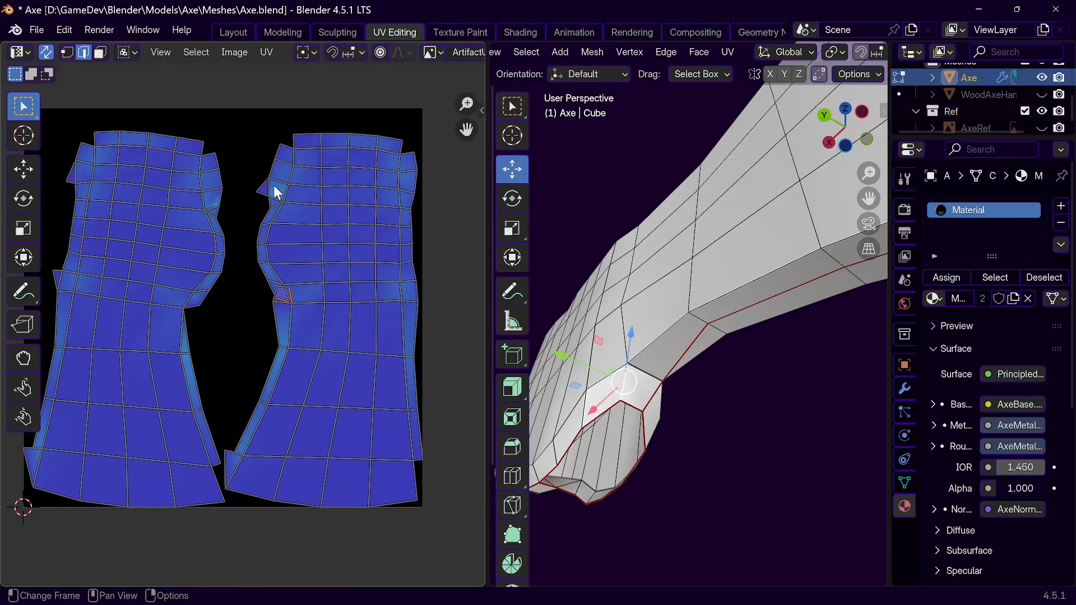
scroll(283, 200, "up", 7)
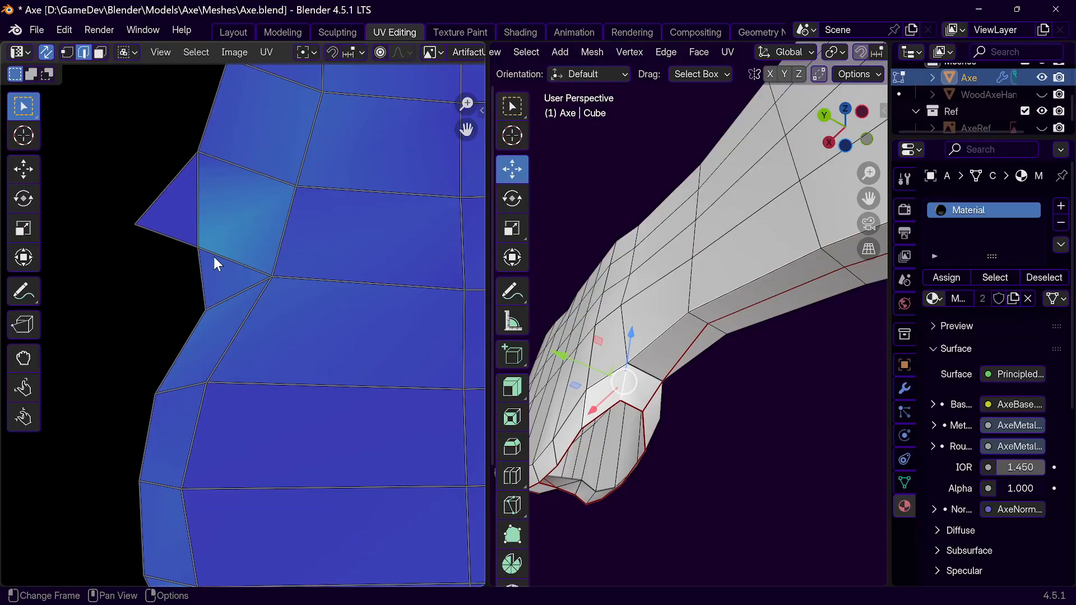
left_click(214, 256)
middle_click_drag(577, 426, 858, 439)
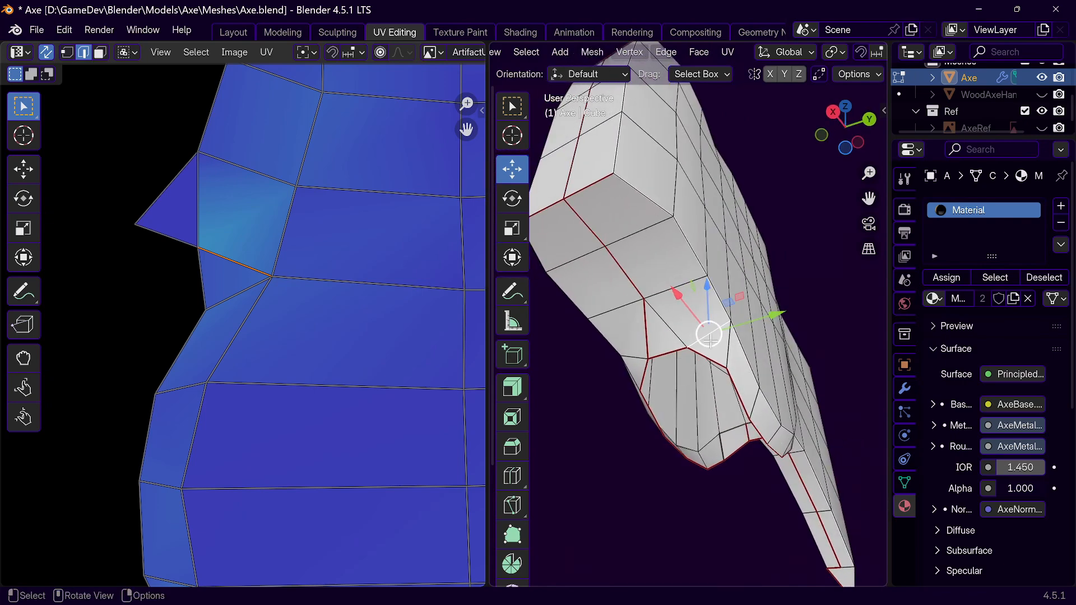
key("ctrl+e")
left_click(671, 339)
key("a")
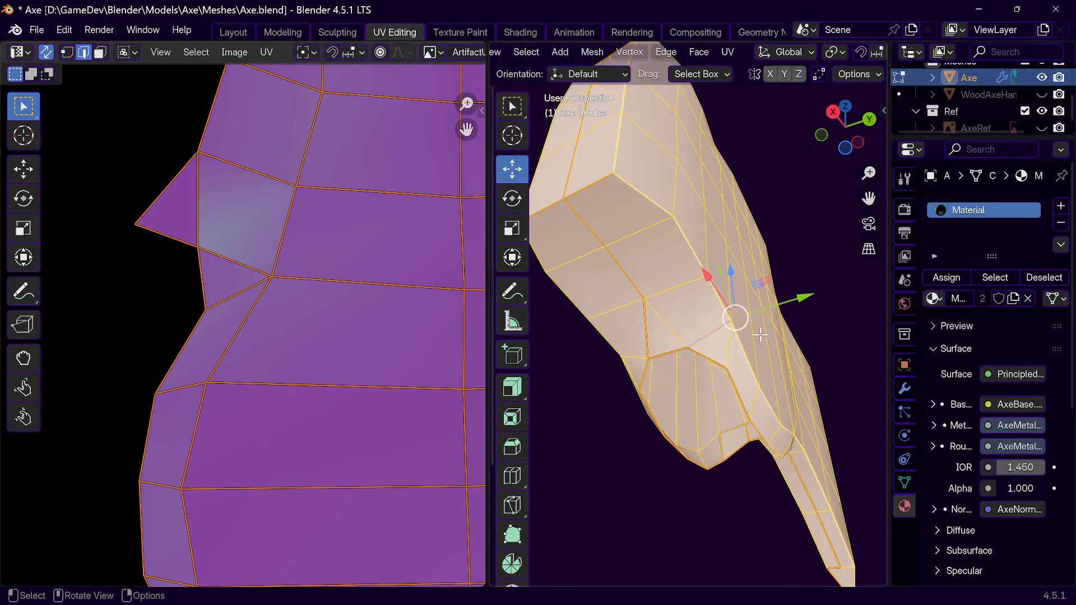
key("u")
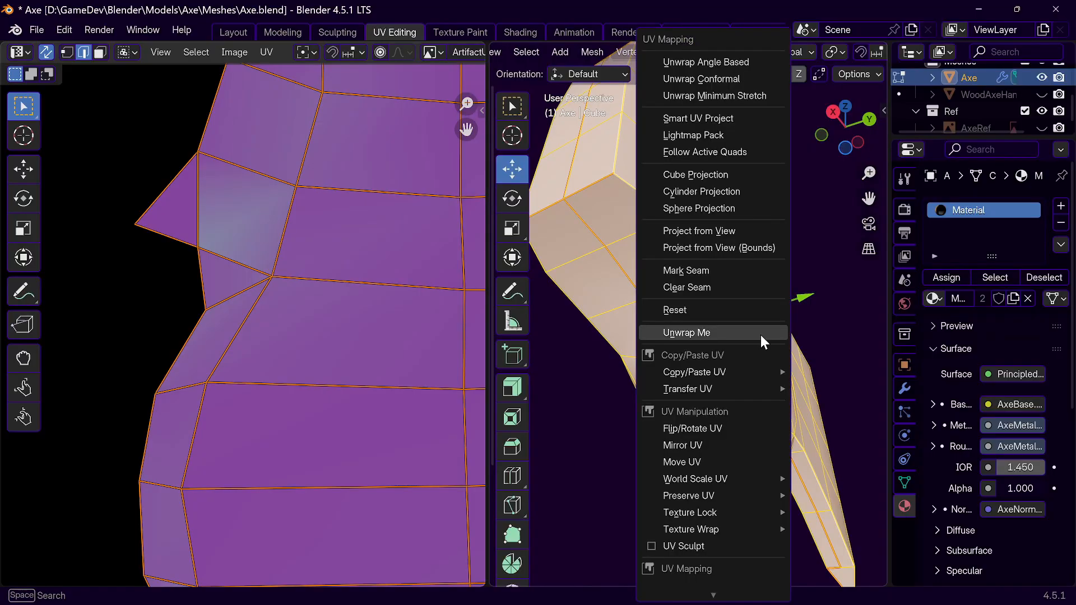
left_click(735, 74)
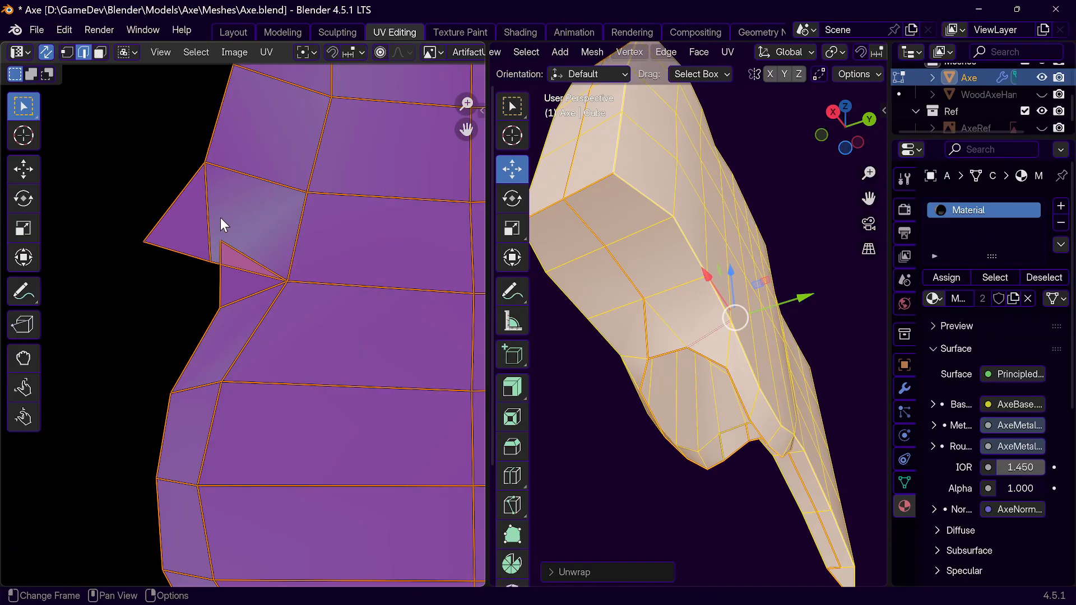
Step: Try Unwrap Angle Based on the whole mesh with the current seams
left_click(299, 266)
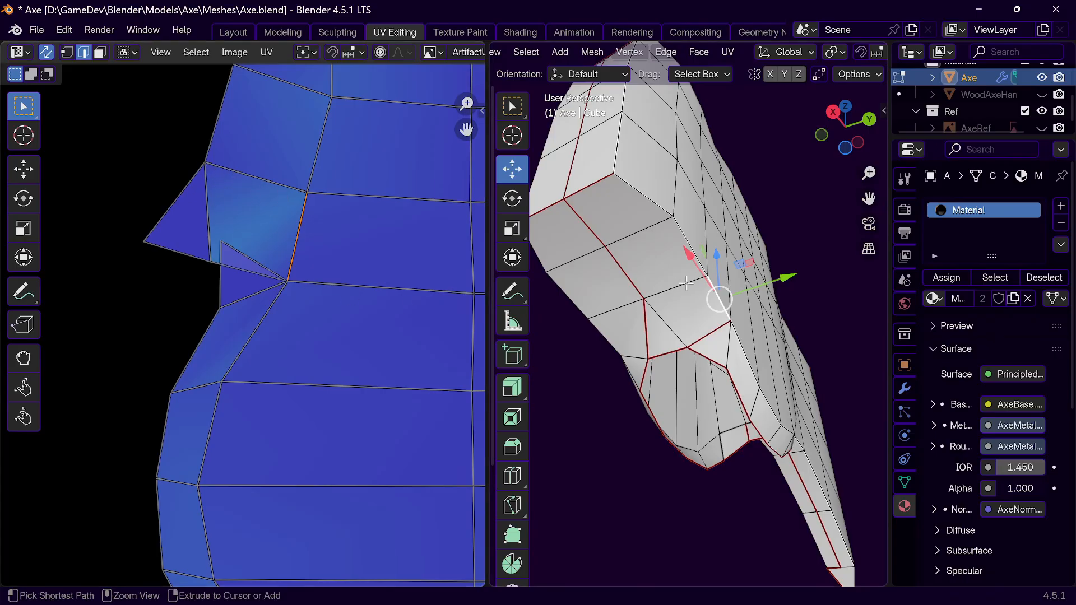
key("a")
scroll(210, 297, "down", 10)
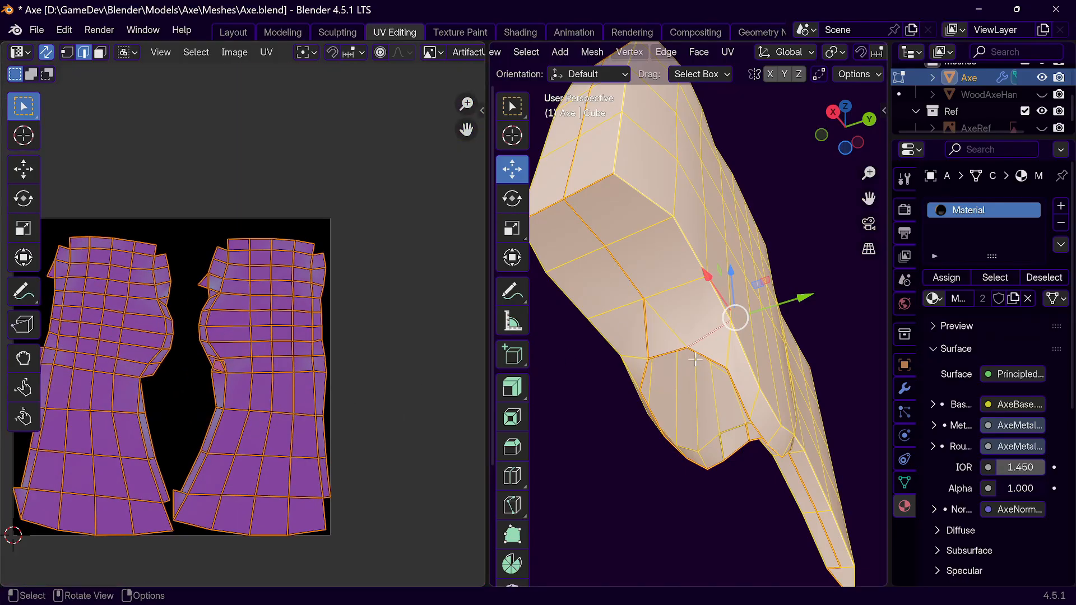
key("u")
left_click(682, 72)
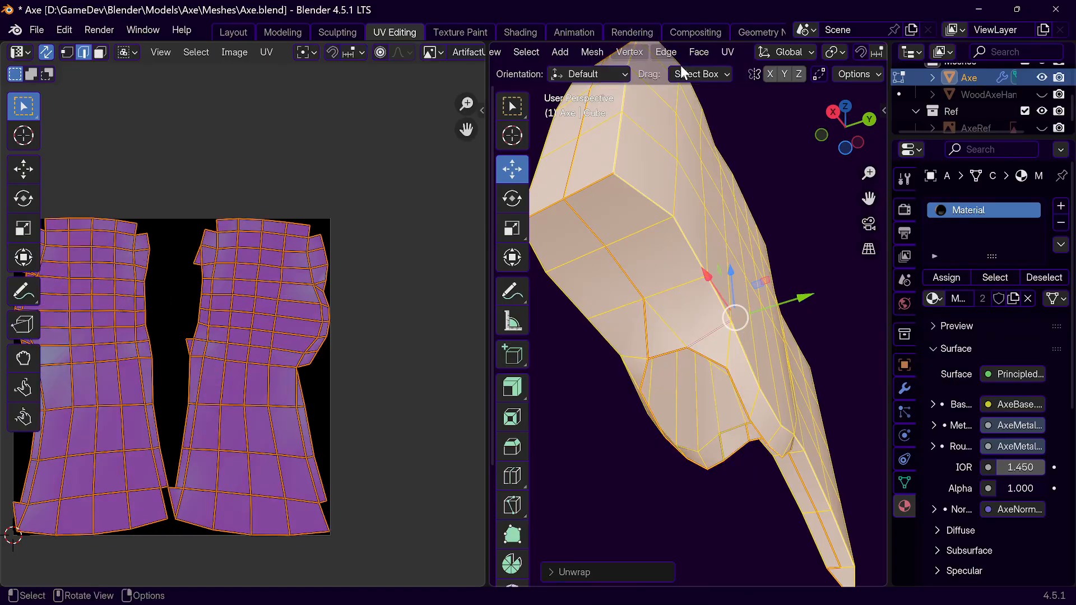
Step: Examine the stretching of the Angle Based islands, especially around the side notch of the left-hand island
middle_click_drag(235, 370, 356, 378)
scroll(335, 366, "up", 3)
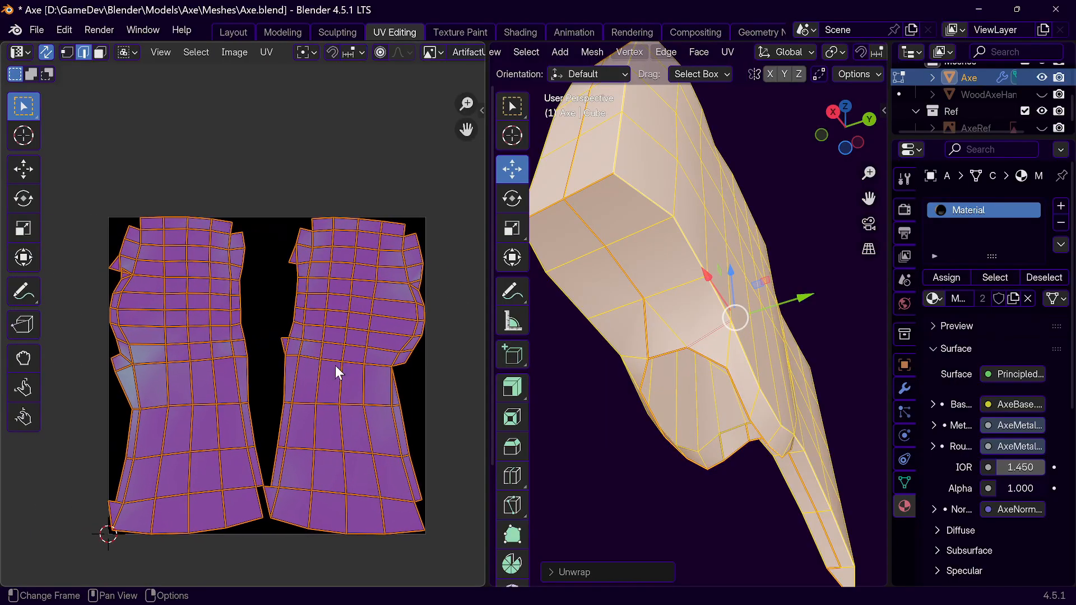
scroll(370, 426, "down", 3)
left_click(436, 399)
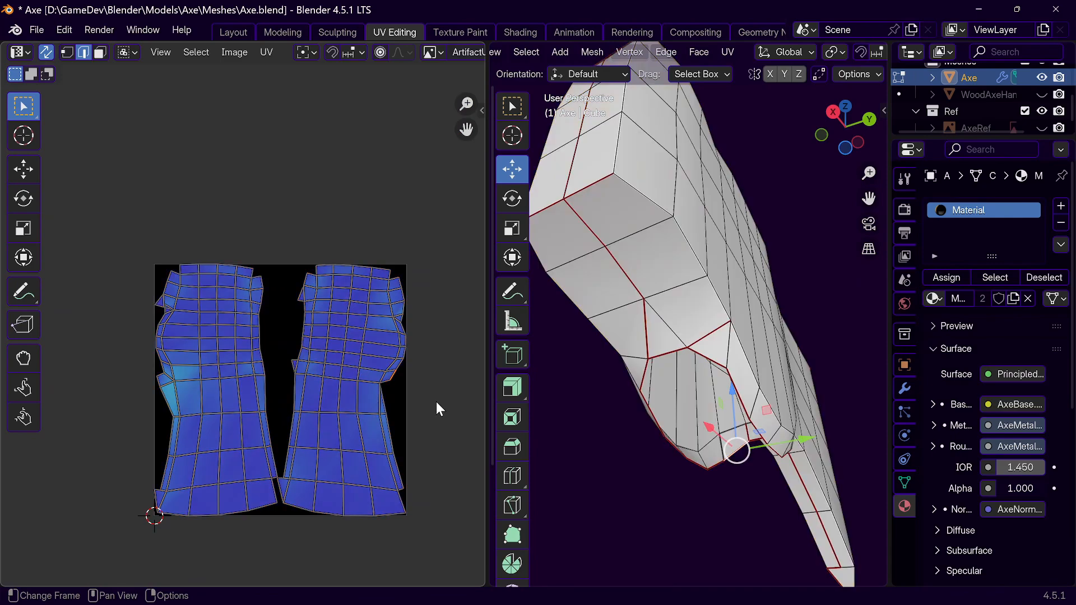
scroll(253, 504, "up", 2)
scroll(241, 484, "up", 1)
scroll(117, 348, "up", 1)
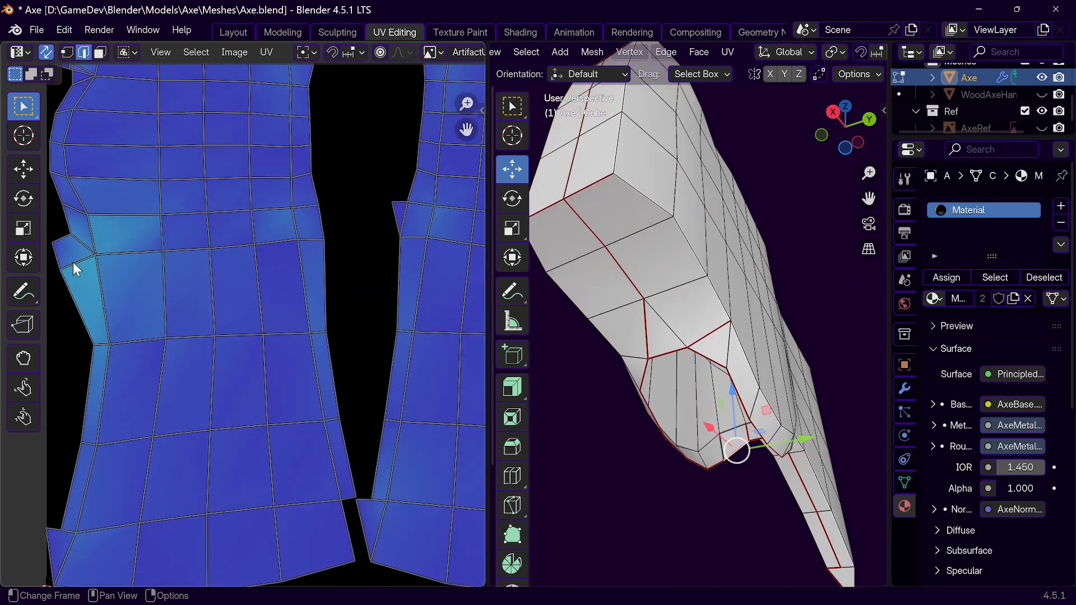
scroll(252, 276, "down", 3)
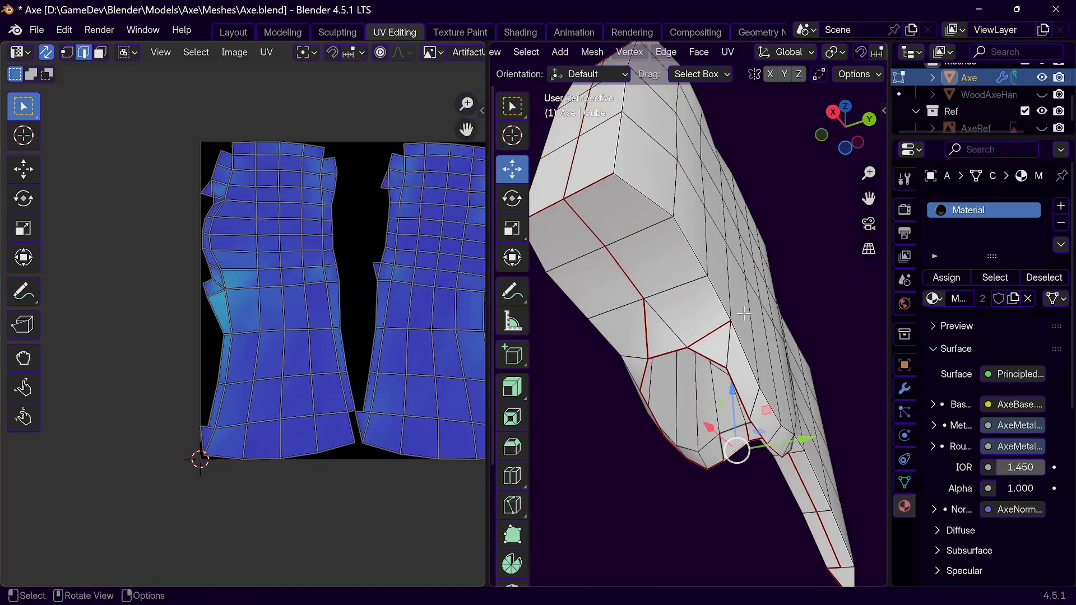
Step: Try Smart UV Project on the whole mesh with the dialog's existing settings and inspect the resulting islands
key("a")
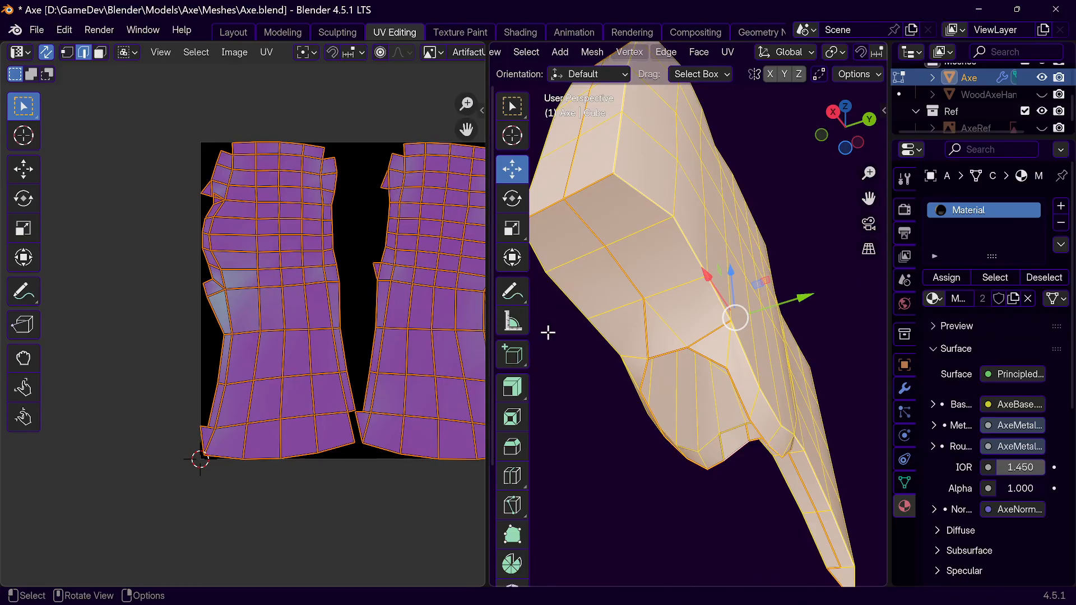
key("u")
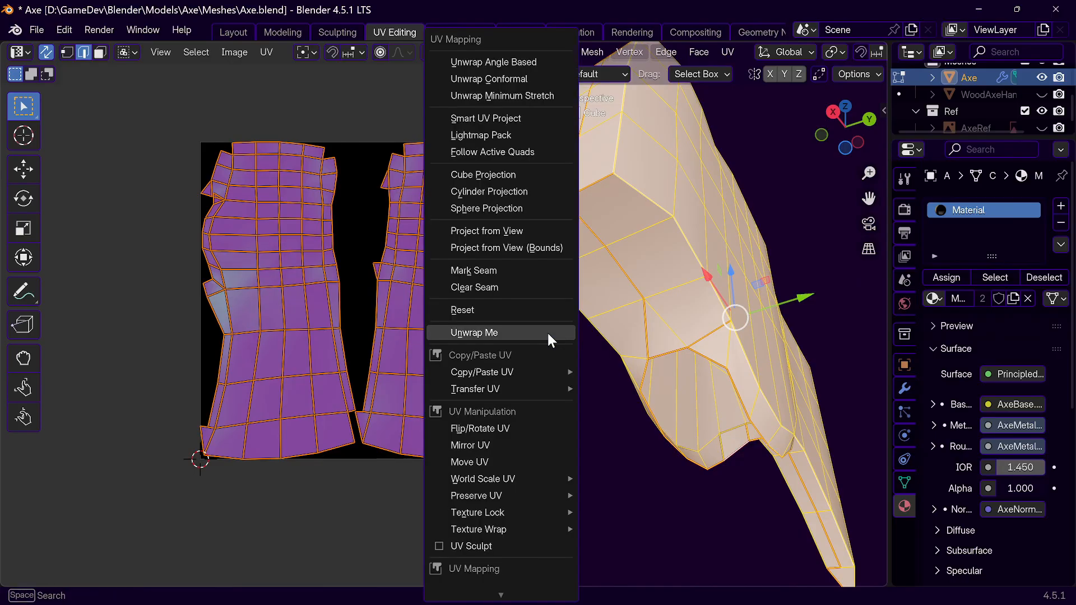
left_click(497, 118)
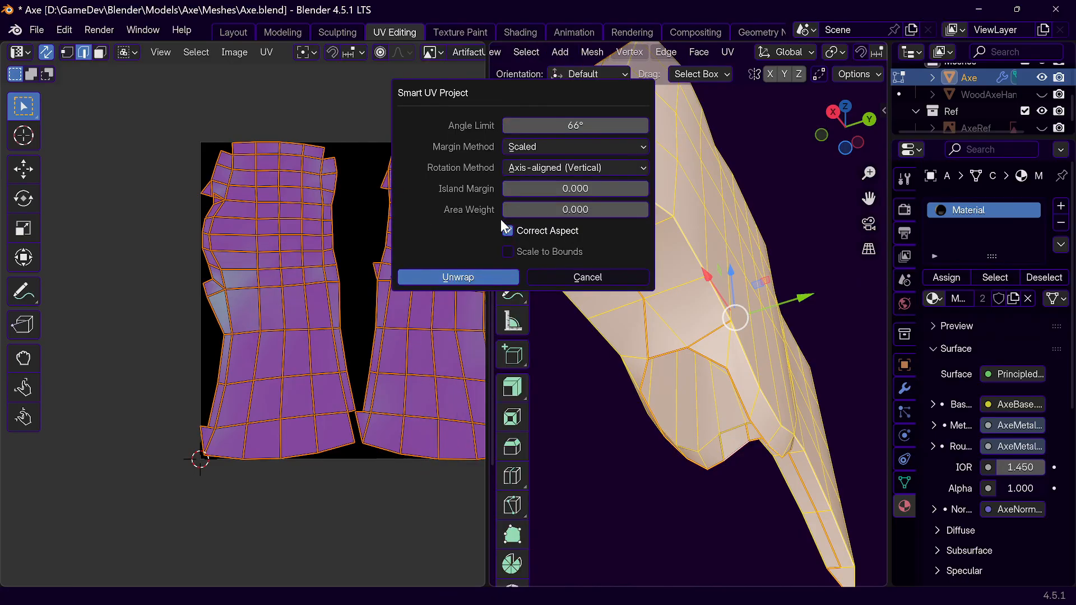
left_click(452, 277)
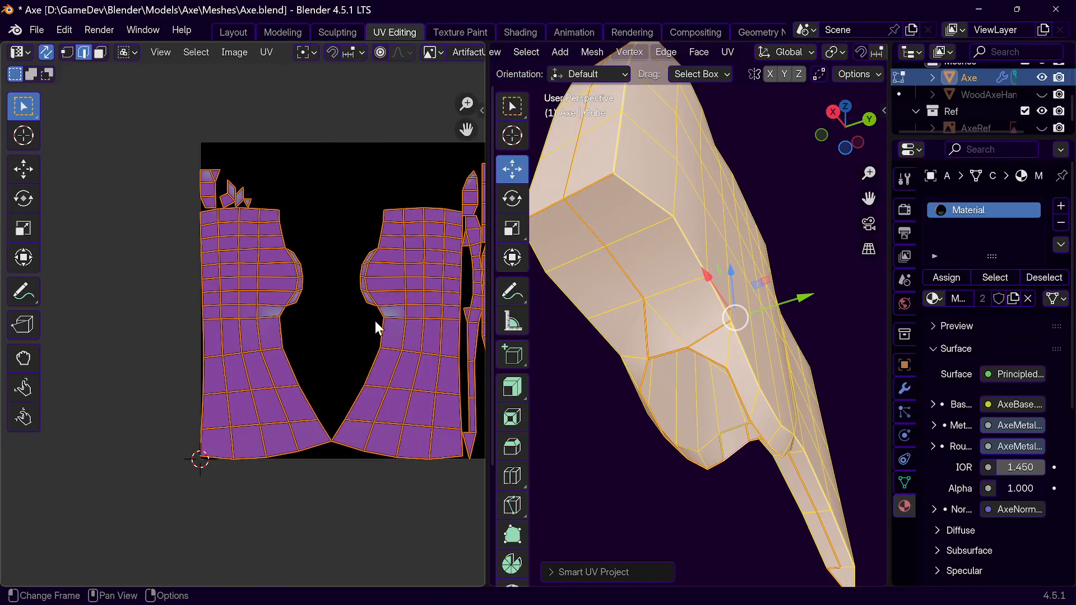
middle_click_drag(375, 323, 250, 351)
left_click(386, 354)
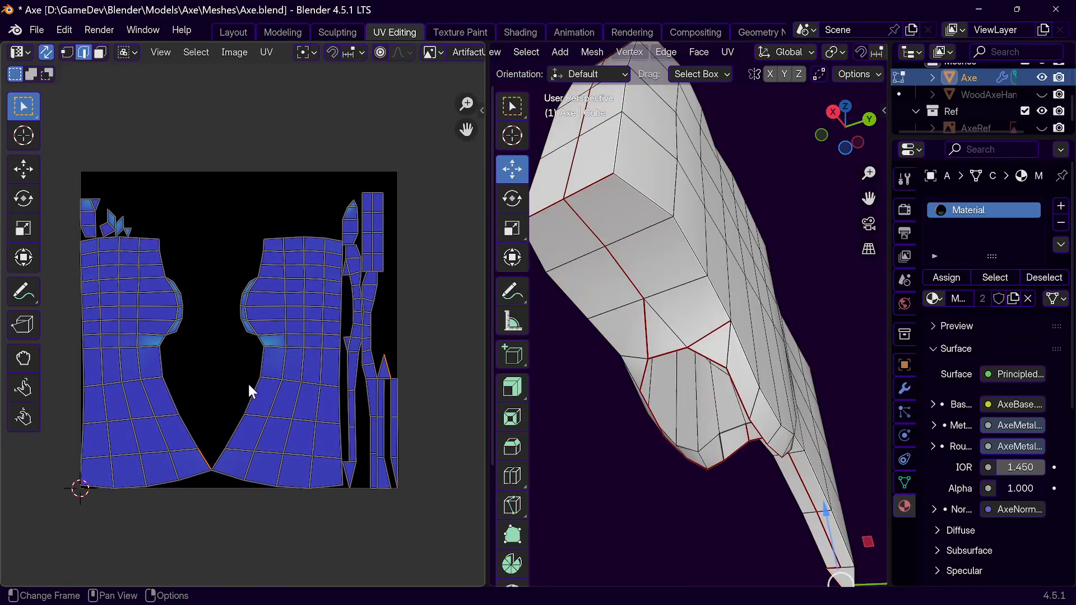
scroll(248, 384, "up", 4)
scroll(248, 382, "down", 4)
Step: Try Unwrap Minimum Stretch on the whole mesh in place of the Smart UV Project layout
key("a")
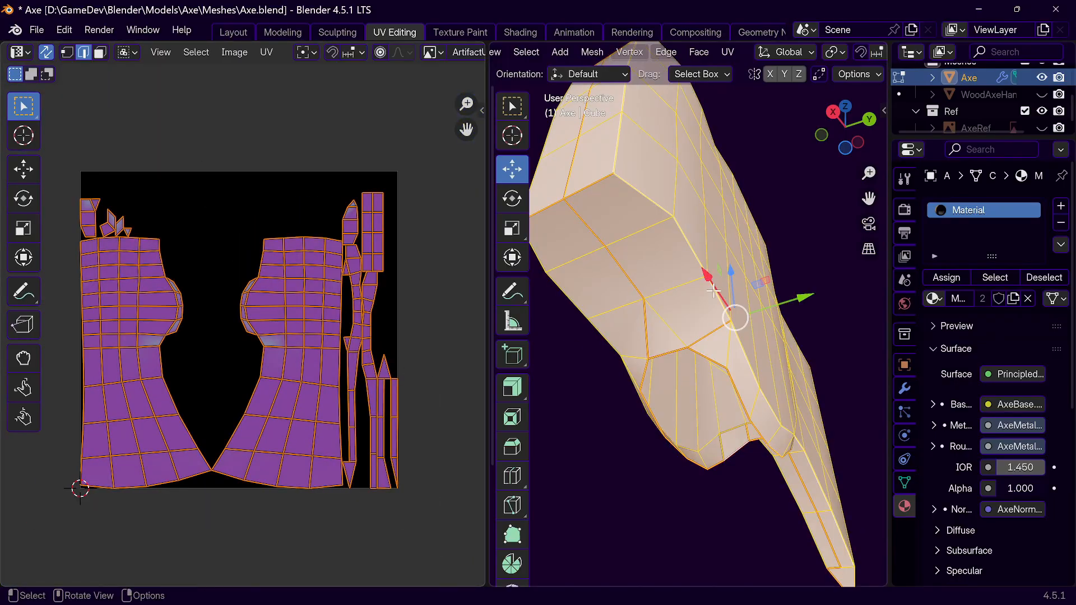
key("u")
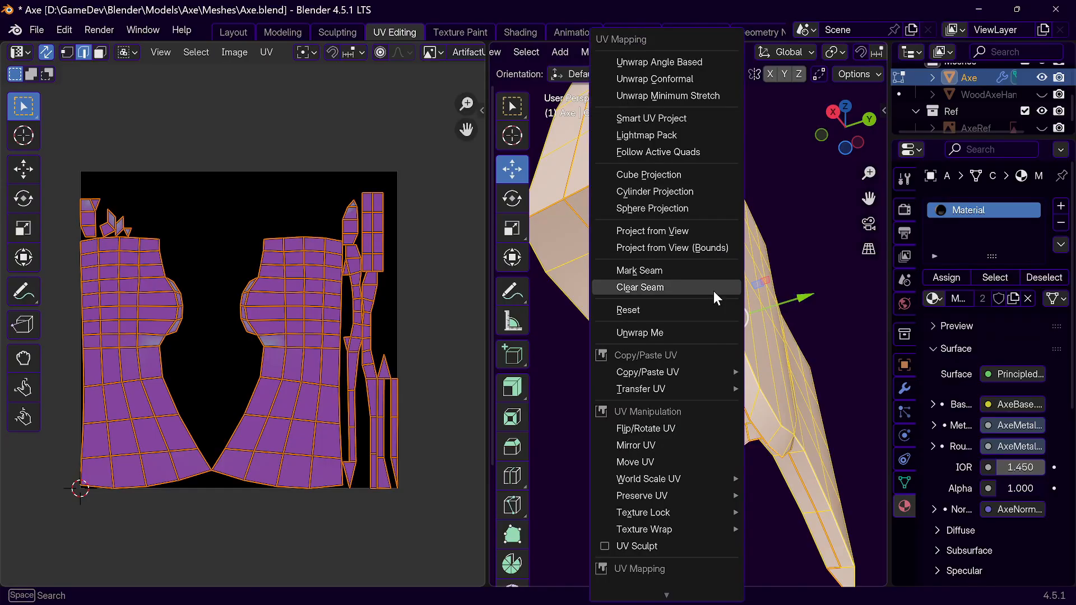
left_click(680, 96)
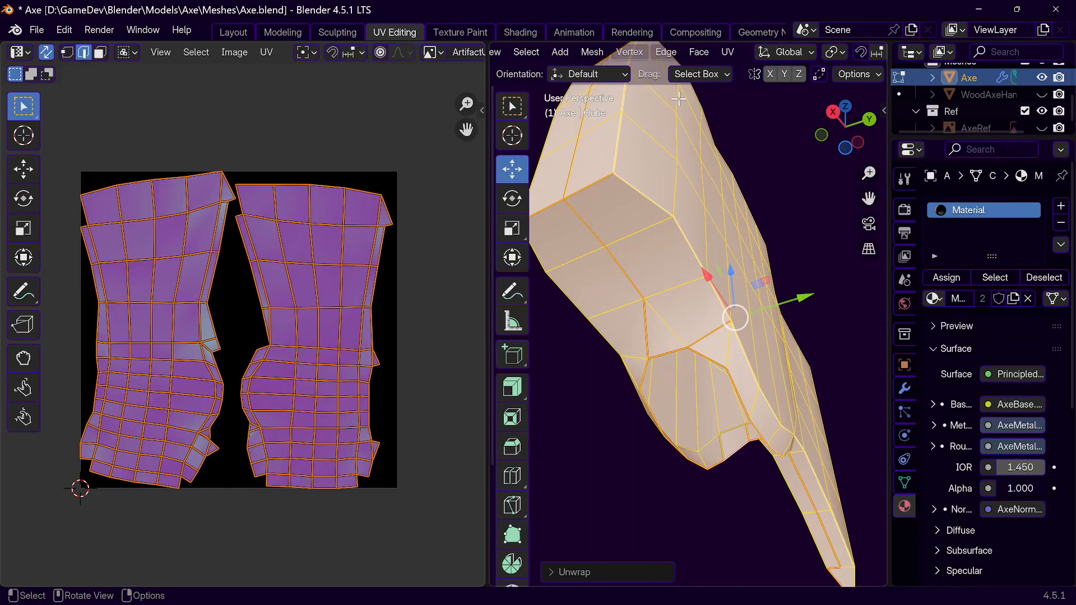
Step: Unwrap the whole mesh with Conformal and clear the full selection to show the stretching
key("u")
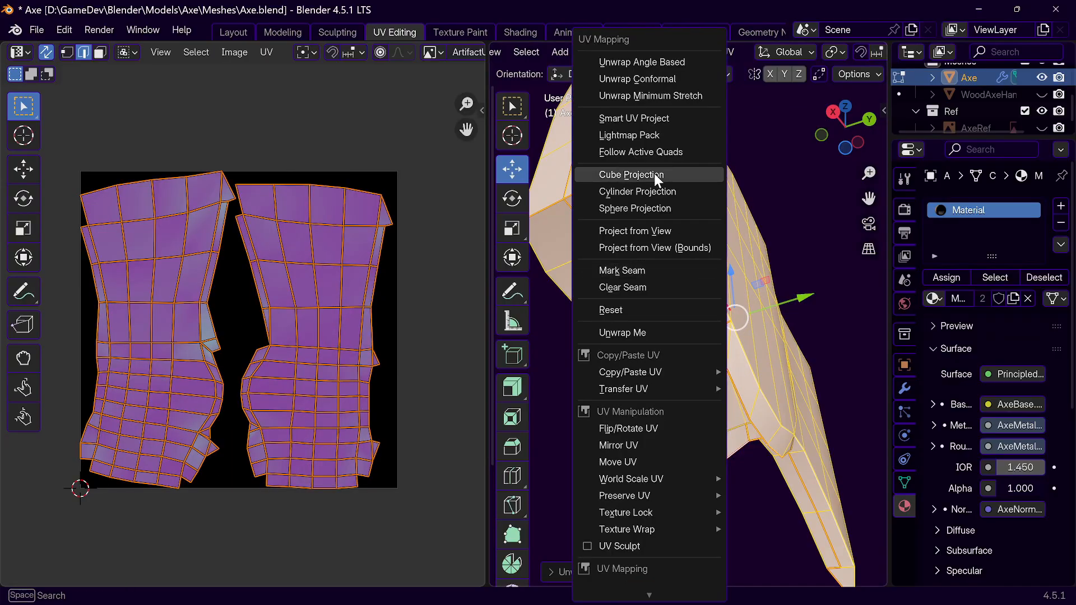
left_click(651, 77)
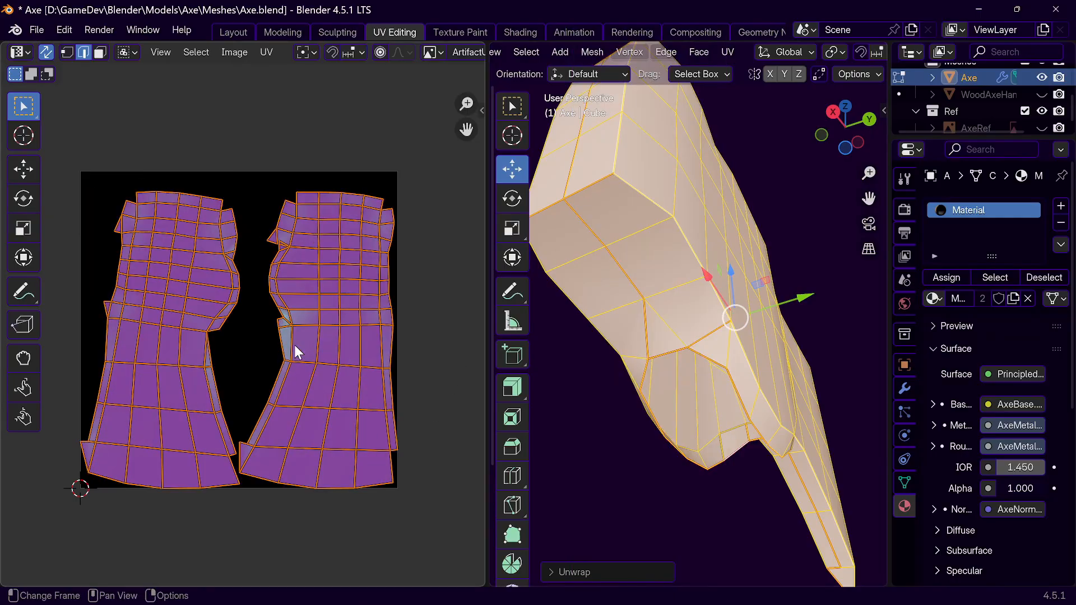
left_click(335, 359)
Step: Examine the edges around the stretched side notch of the right-hand Conformal island and match them to the mesh
scroll(289, 325, "up", 5)
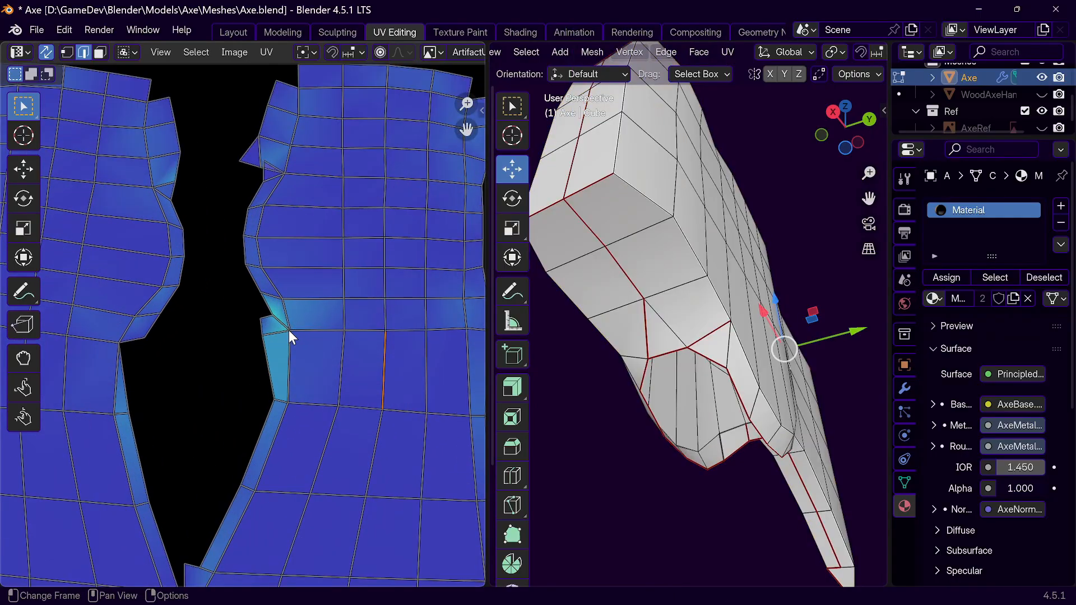
left_click(281, 325)
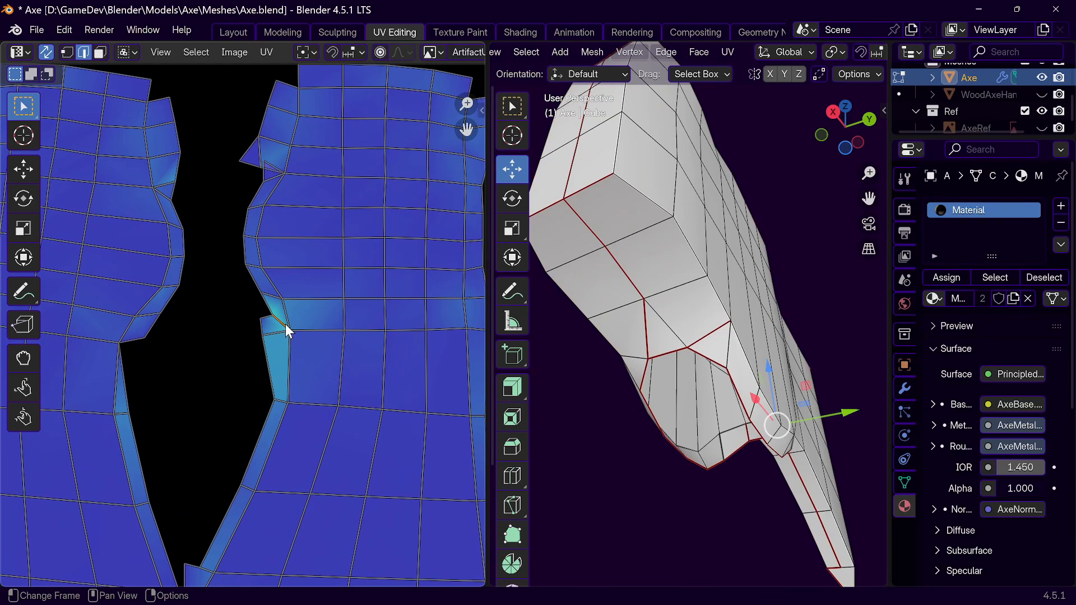
right_click(285, 323)
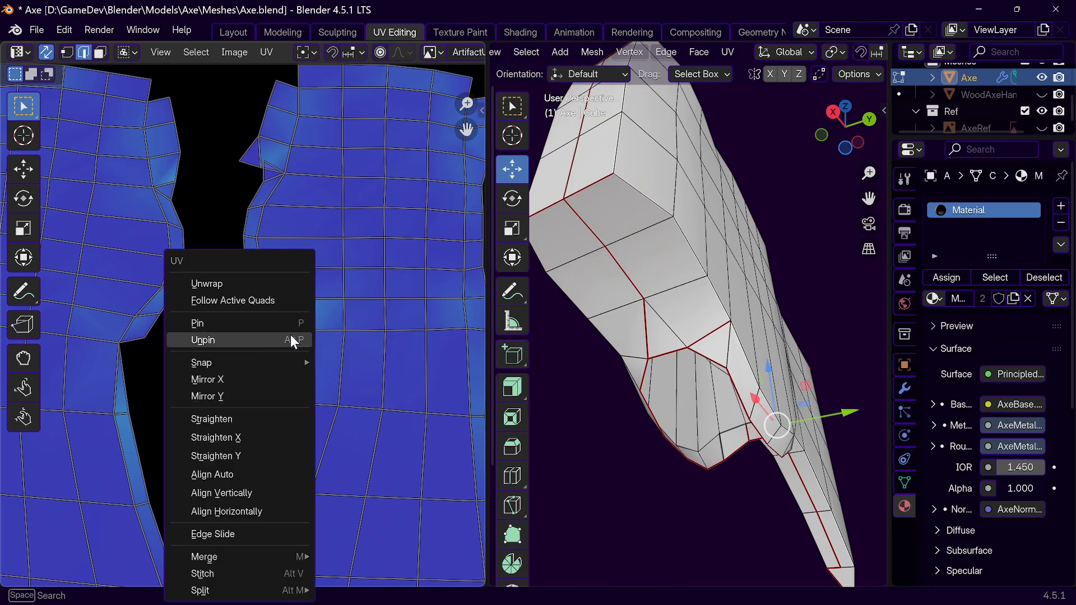
left_click(404, 324)
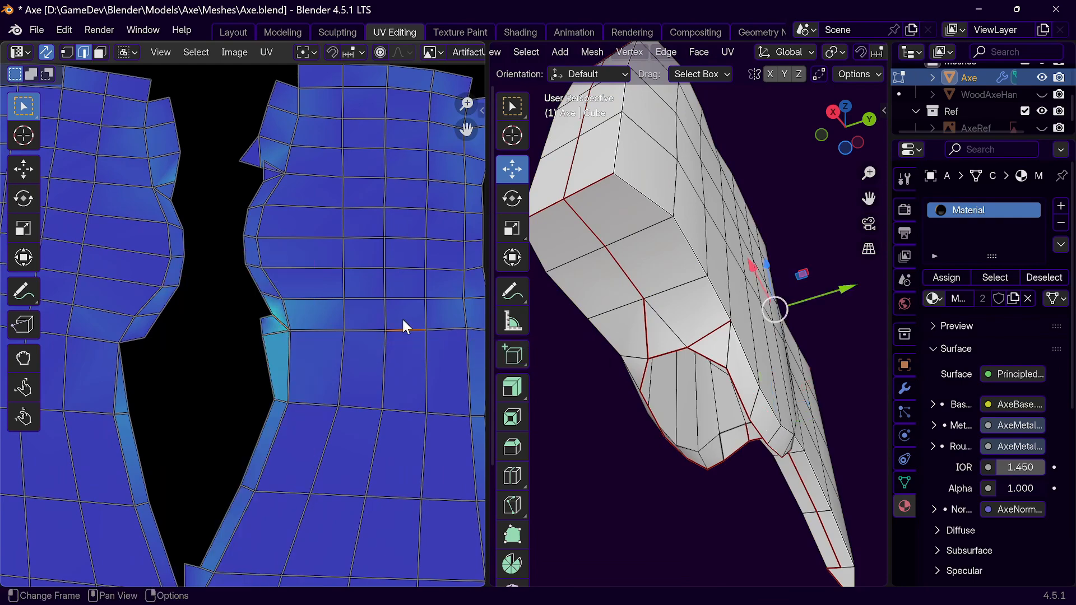
left_click(286, 317)
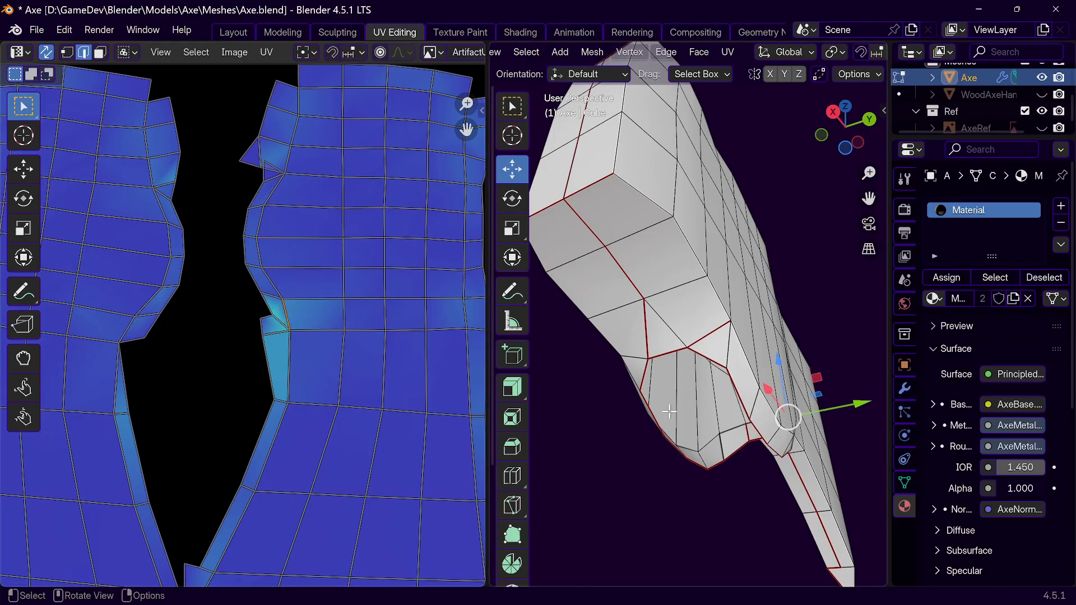
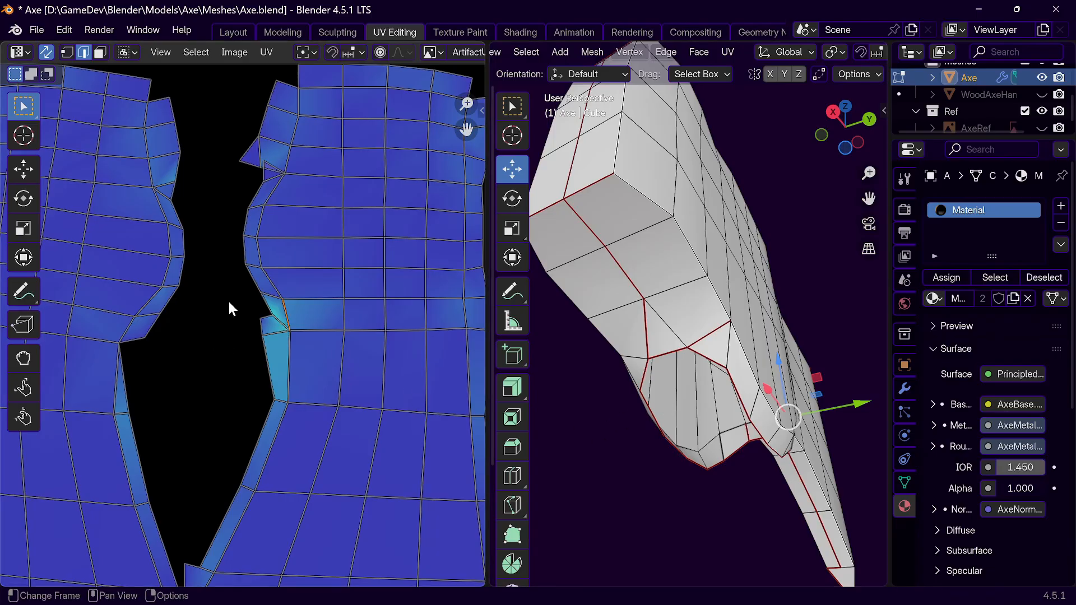
left_click(273, 302)
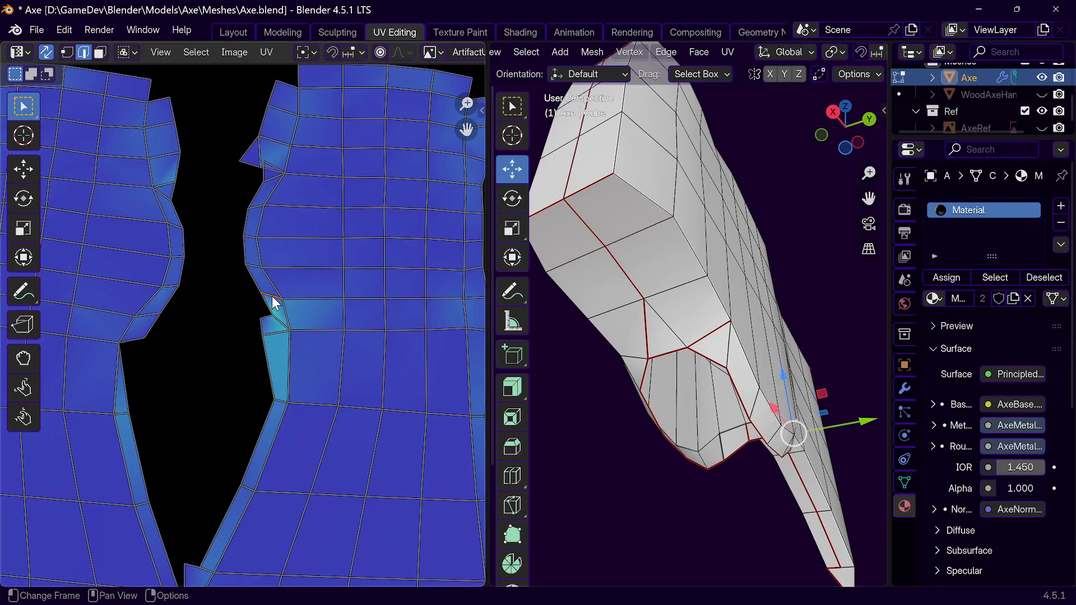
left_click(287, 321, "shift")
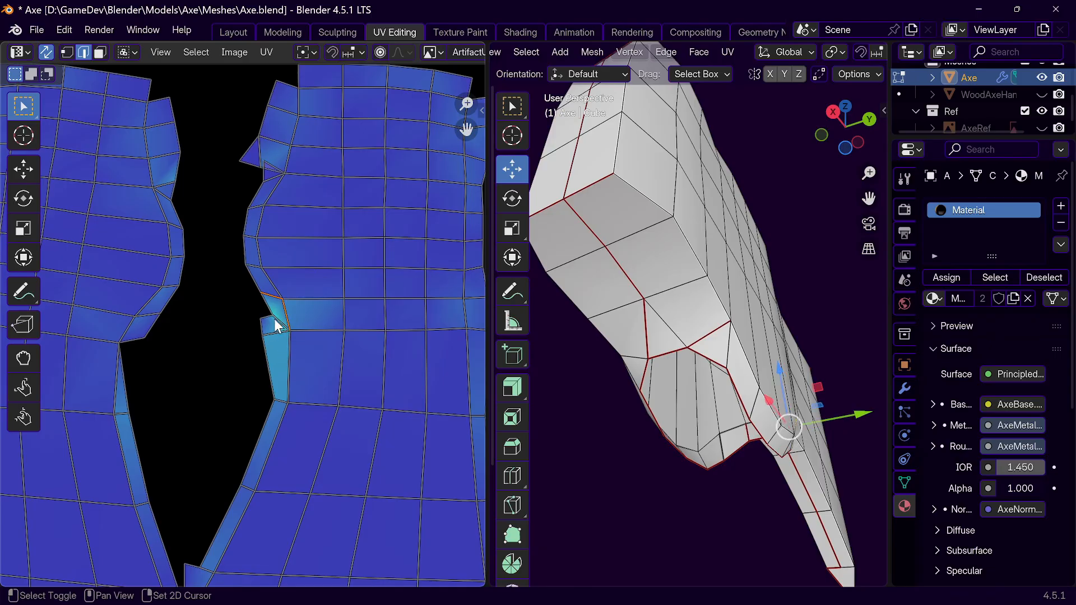
Step: Try marking a seam on the short slanted edge inside the right-hand island's side notch, with a Conformal unwrap of the whole mesh
left_click(284, 333)
right_click(271, 327)
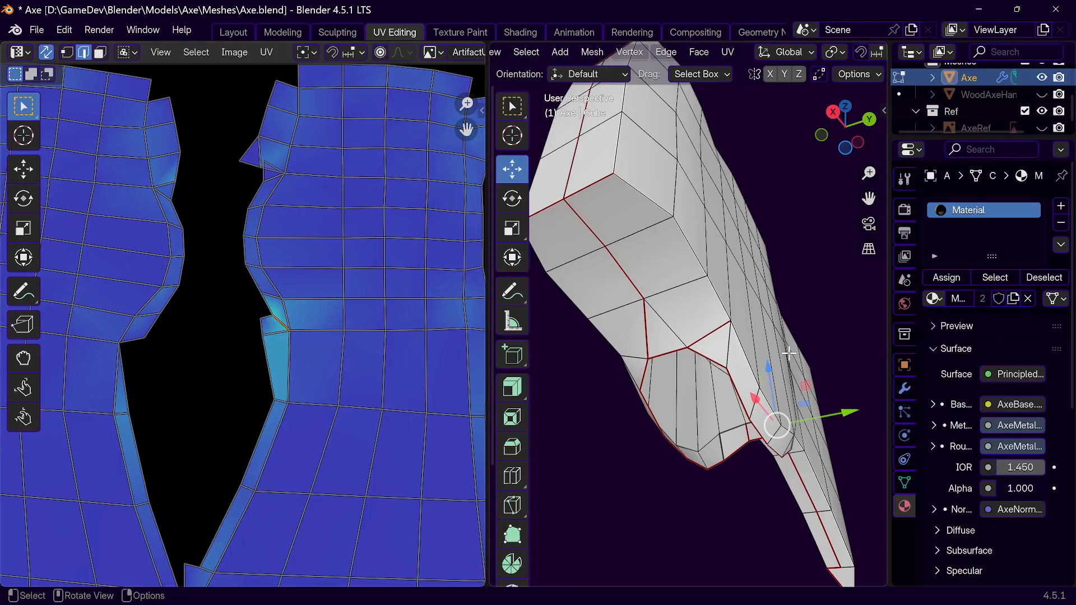
right_click(695, 361)
left_click(734, 340)
key("a")
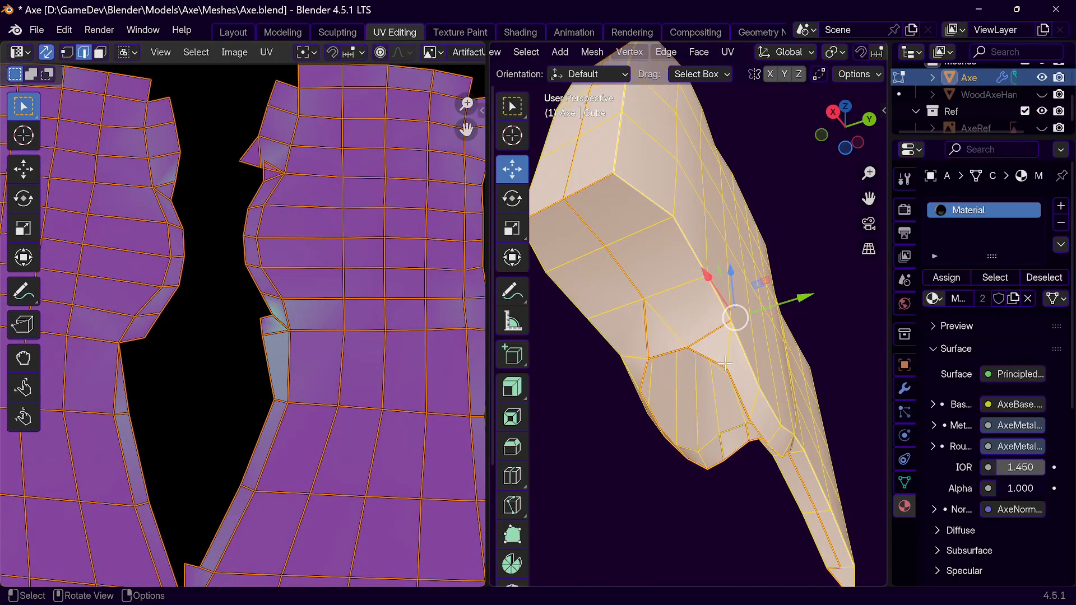
key("u")
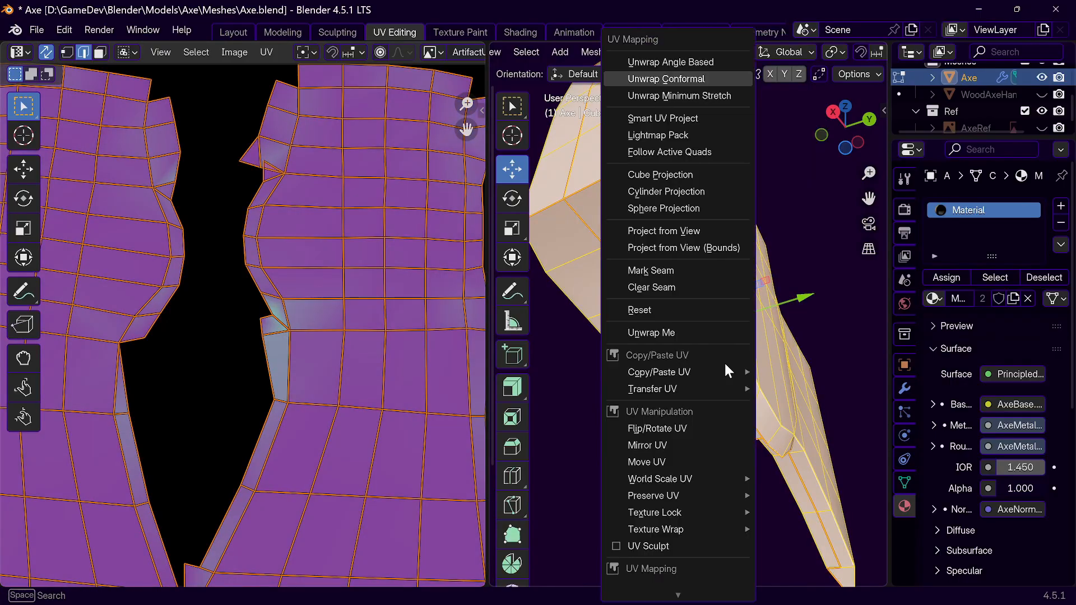
left_click(687, 79)
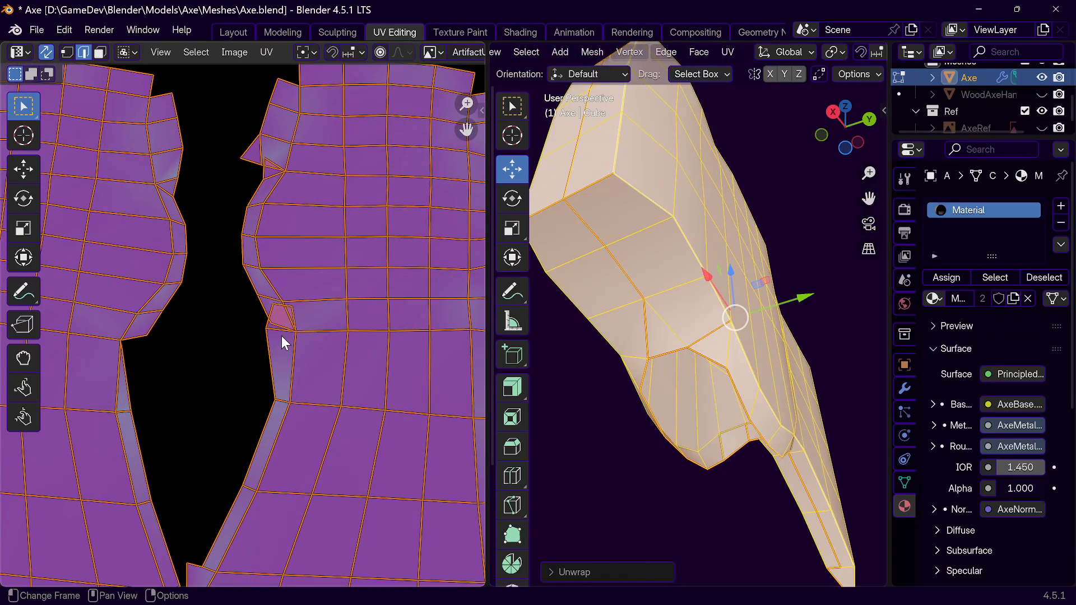
Step: Inspect the small face at the right-hand island's notch and undo the Conformal unwrap and the extra seam
scroll(282, 335, "down", 3)
scroll(282, 335, "up", 5)
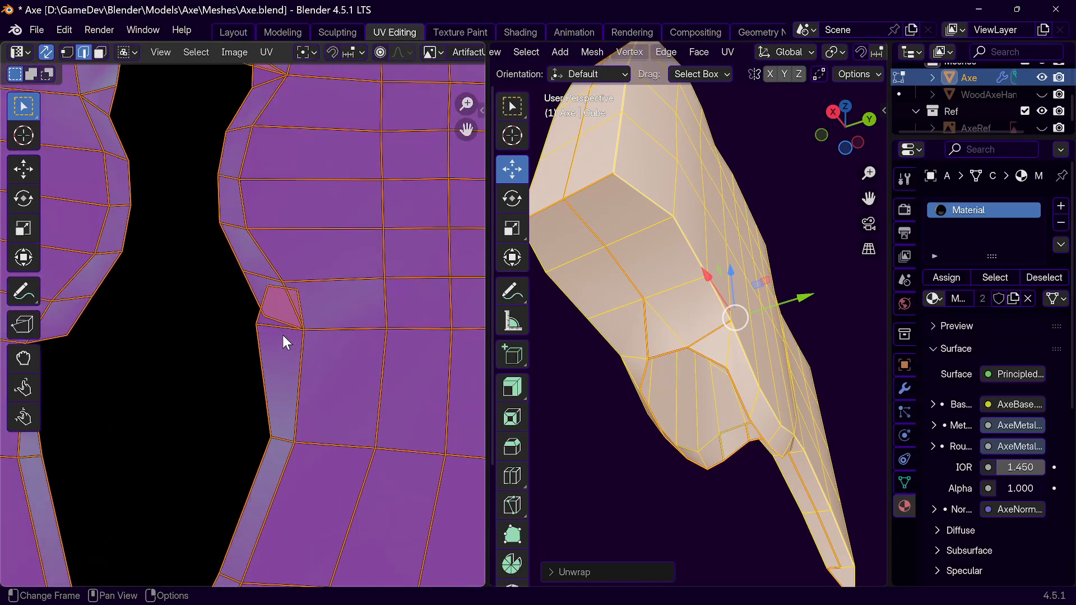
key("Tab")
key("Tab")
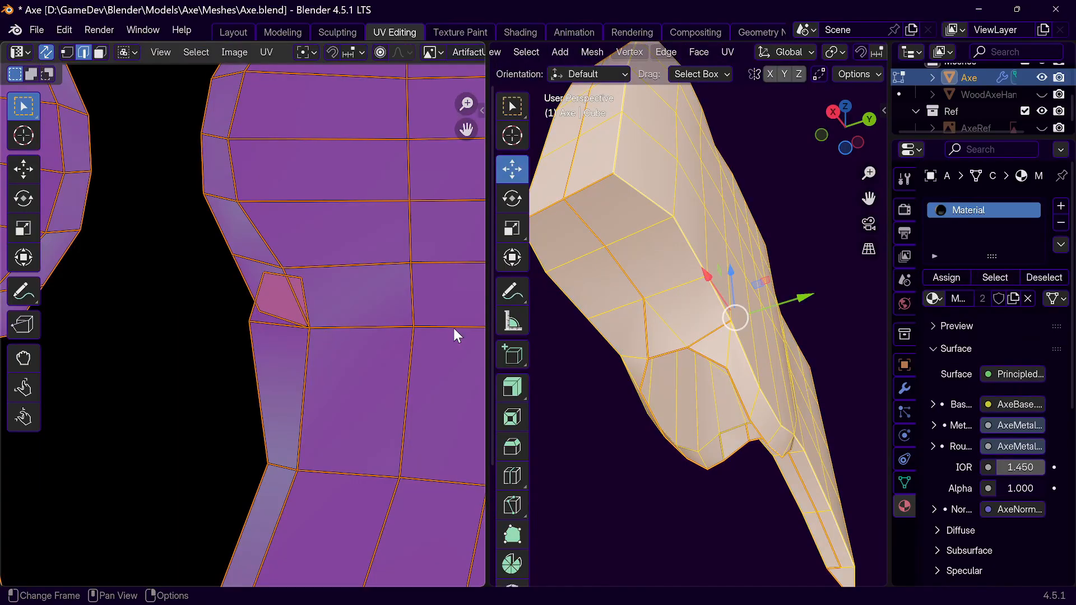
left_click(614, 440)
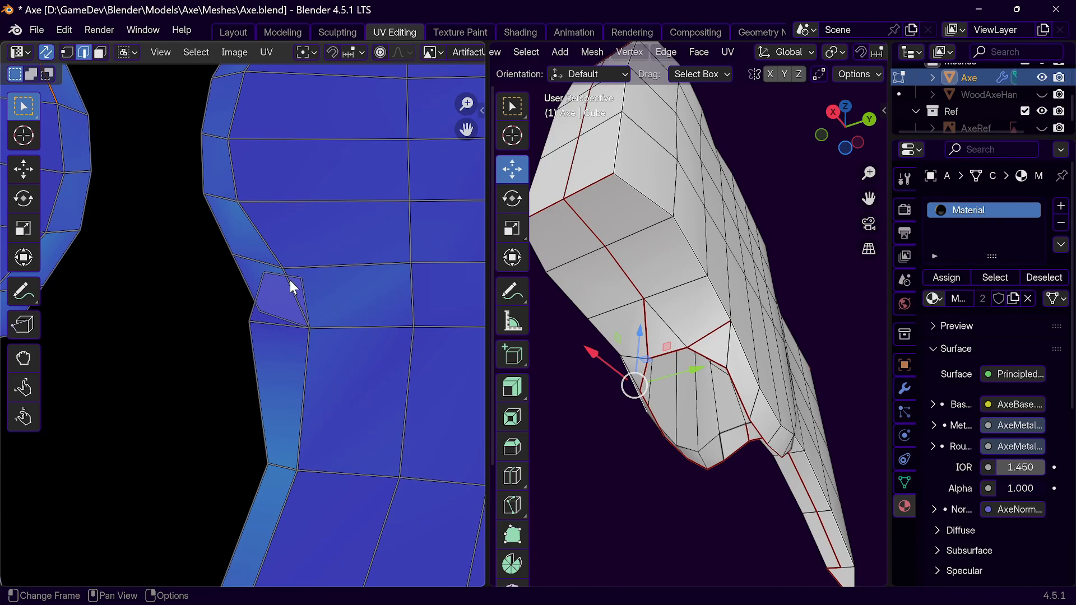
scroll(292, 297, "down", 3)
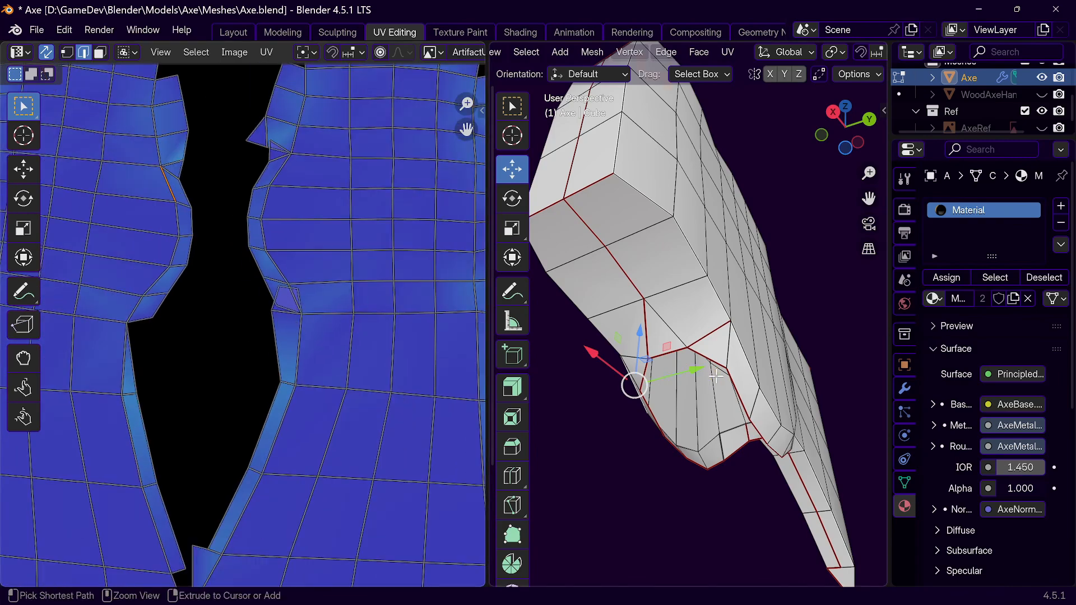
key("Tab")
key("Tab")
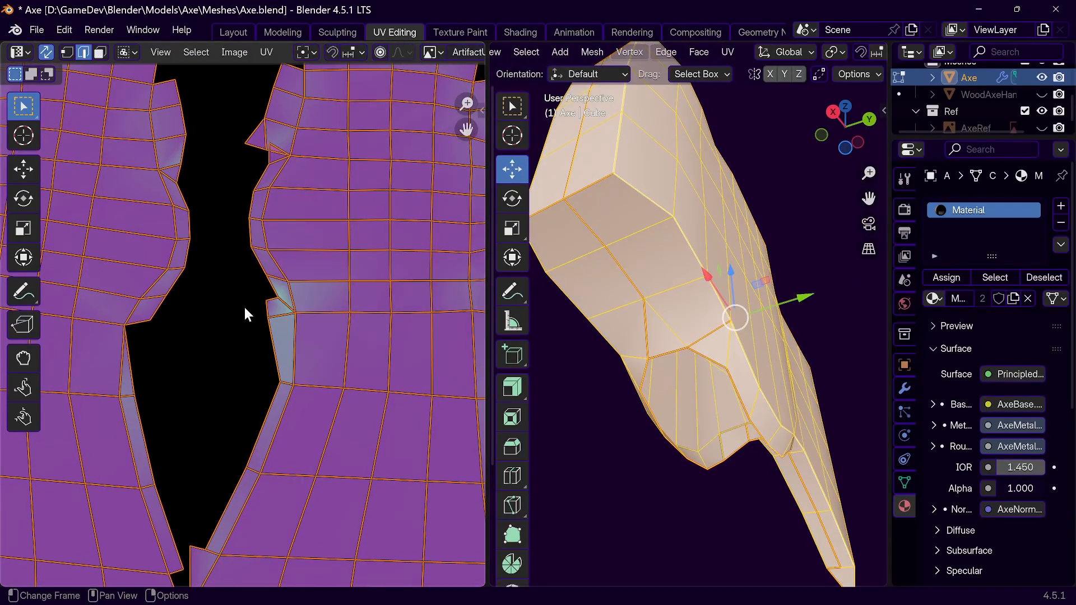
Step: Mark a seam on the short edge just below the right-hand island's notch, unwrap the whole mesh again, and check the stretching
key("alt+a")
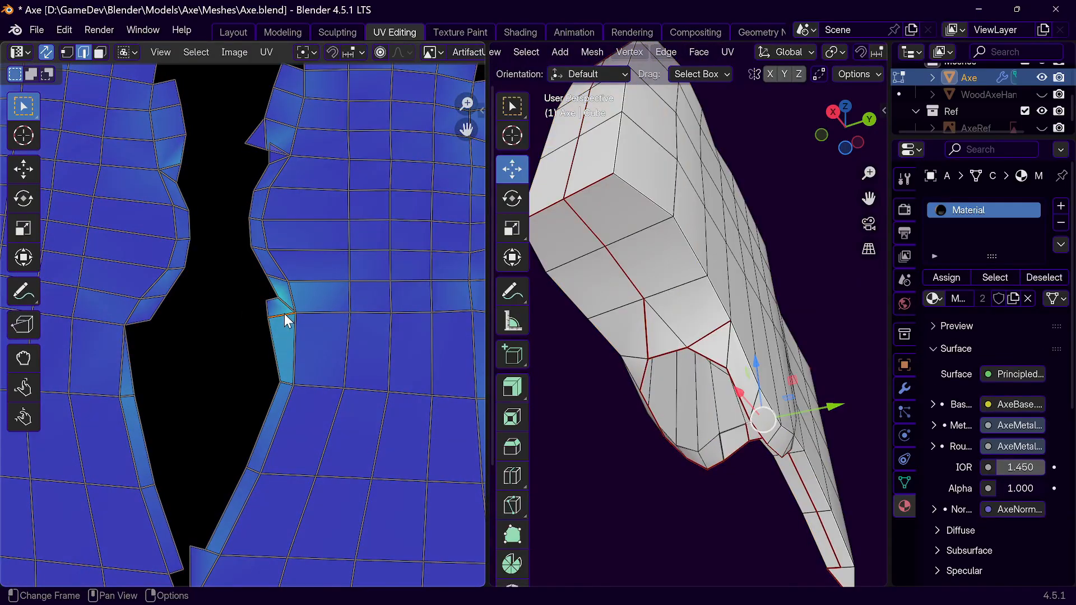
key("u")
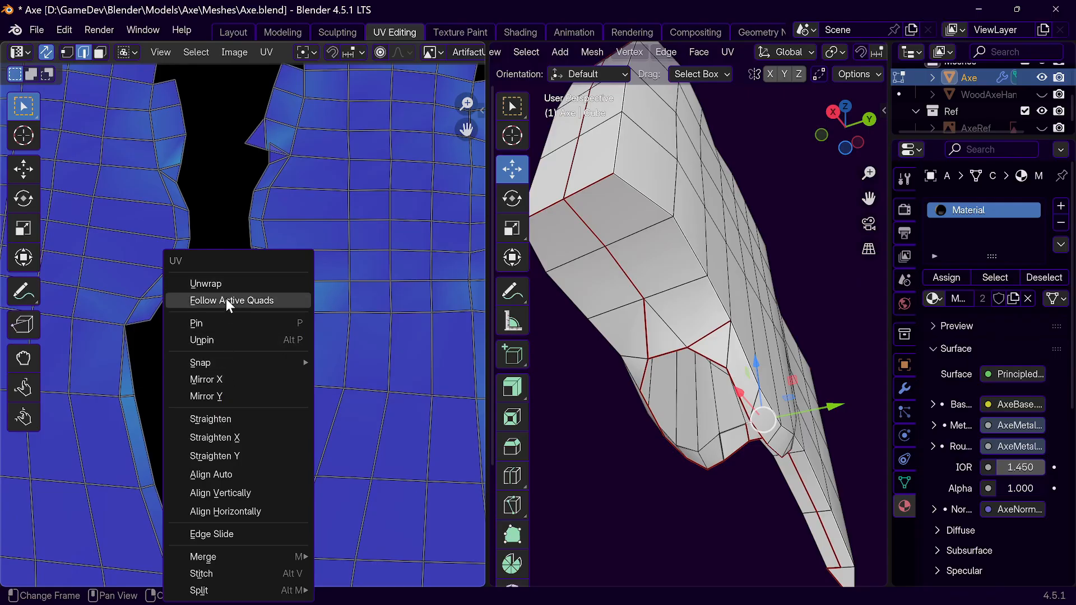
key("ctrl+e")
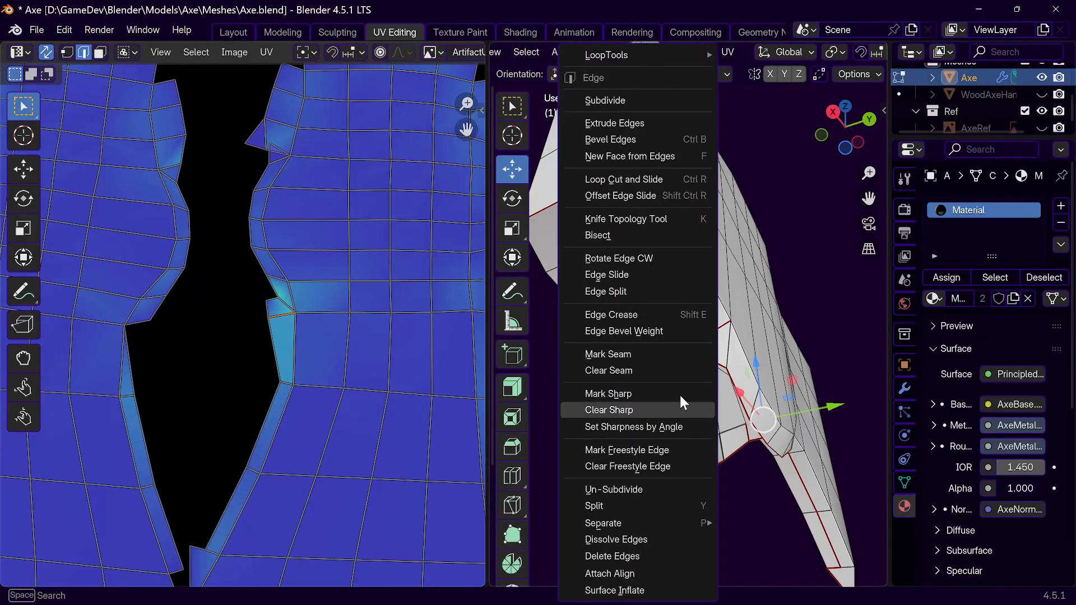
left_click(638, 352)
key("a")
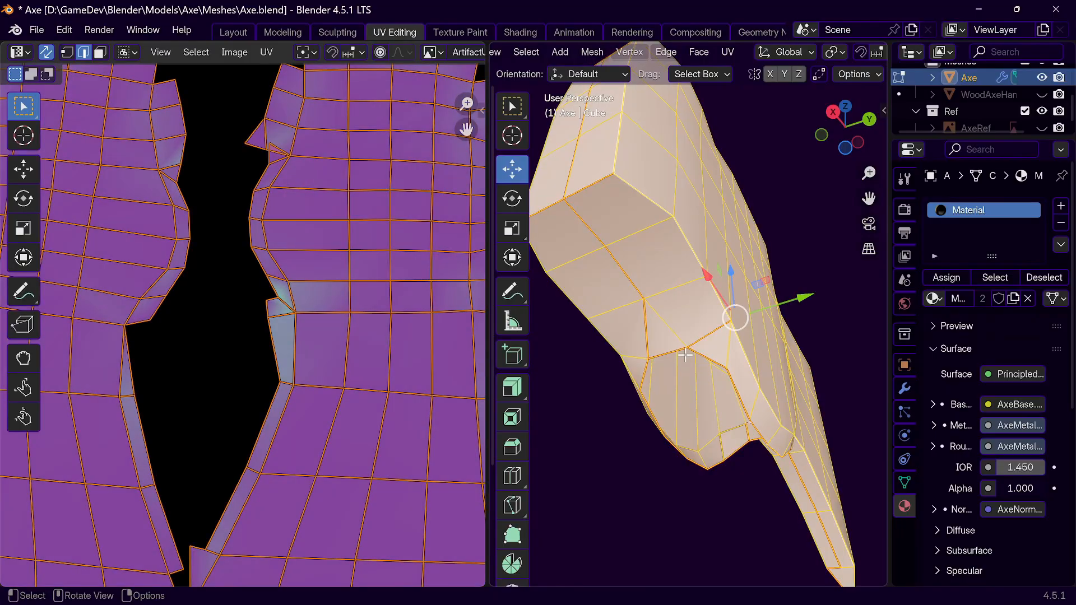
key("u")
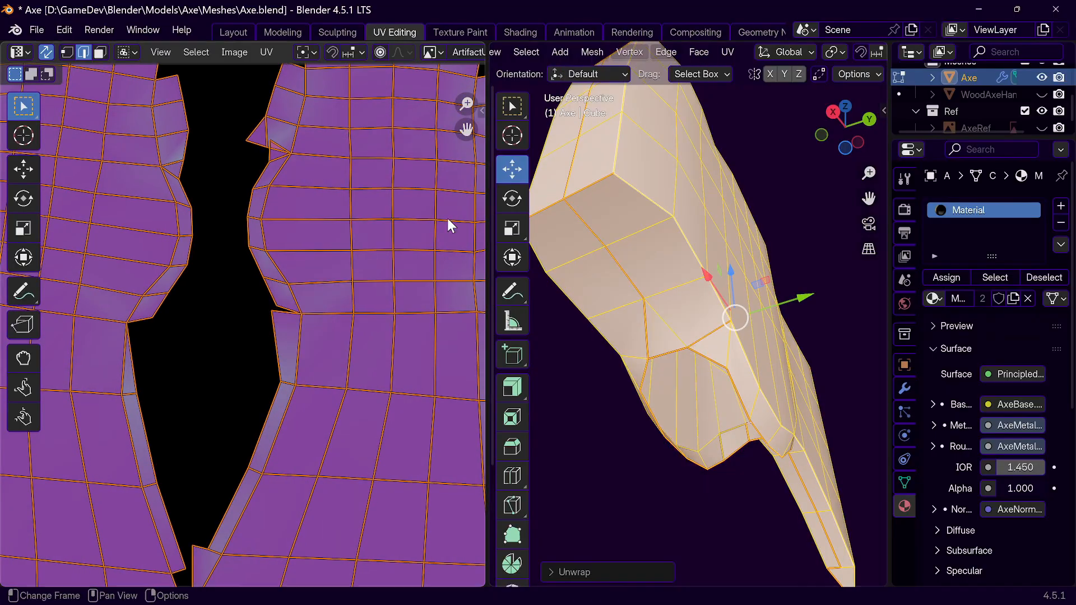
left_click(245, 324)
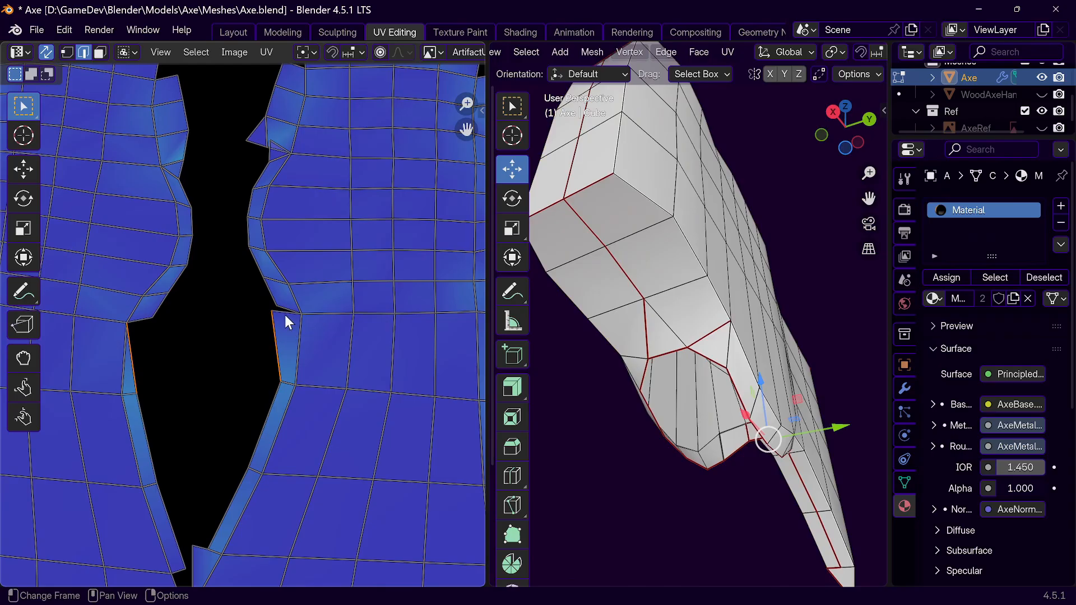
scroll(285, 315, "down", 2)
scroll(294, 218, "up", 6)
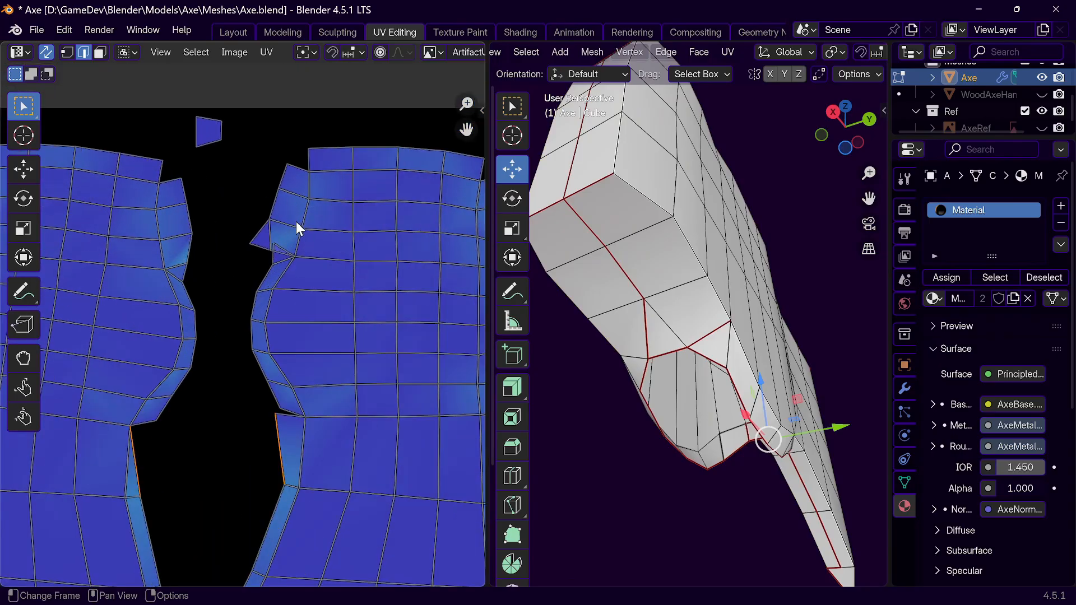
Step: Clear the seam at the narrow slit in the right-hand island's upper inner side and unwrap the whole mesh with Conformal
left_click(272, 277)
left_click(727, 346)
left_click(697, 340)
key("ctrl+e")
left_click(631, 359)
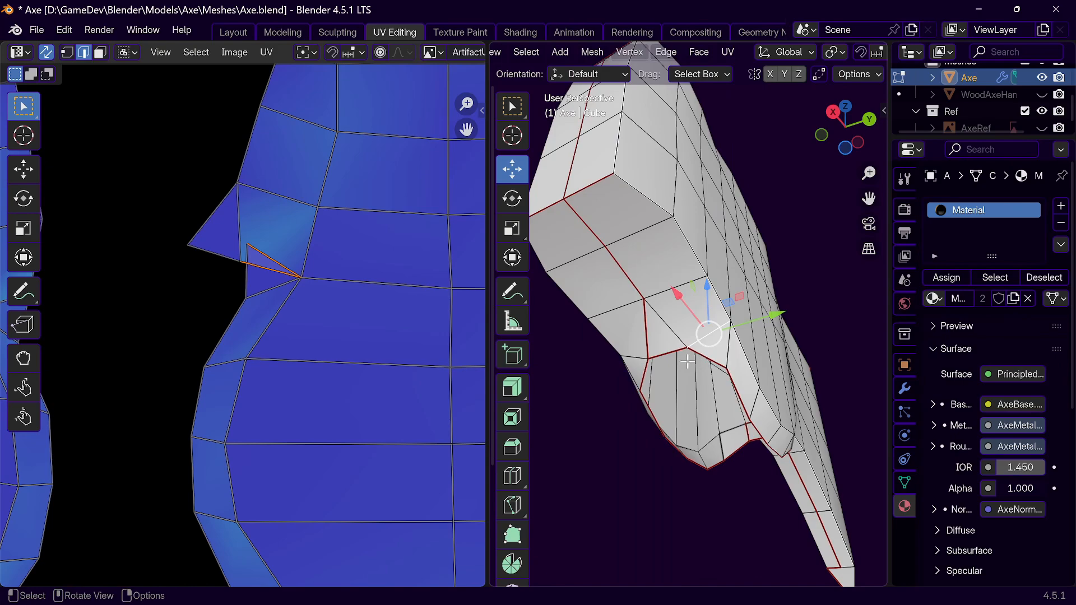
key("a")
key("u")
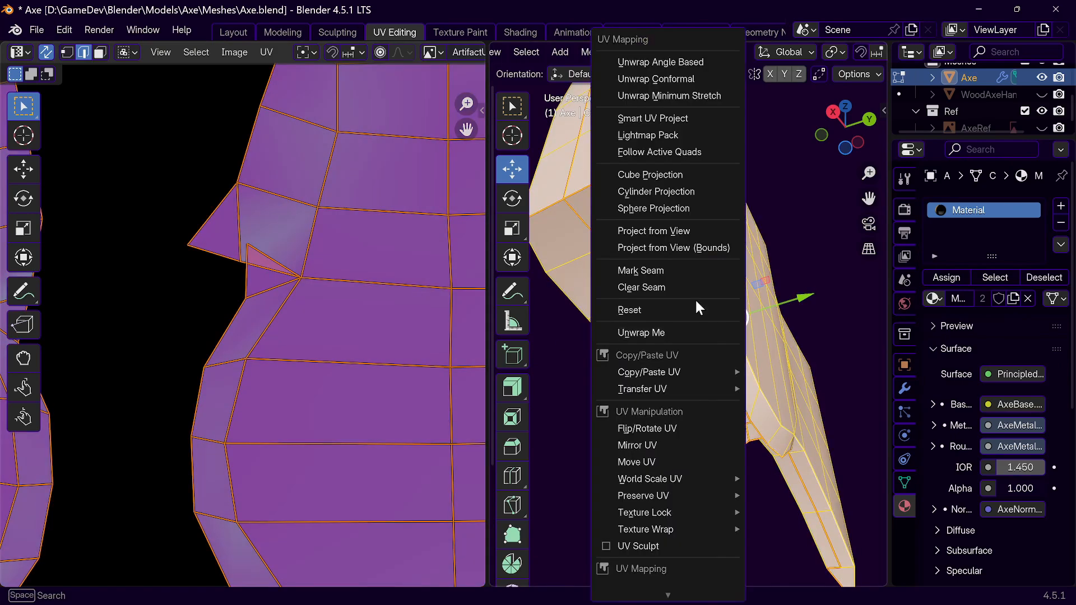
left_click(642, 77)
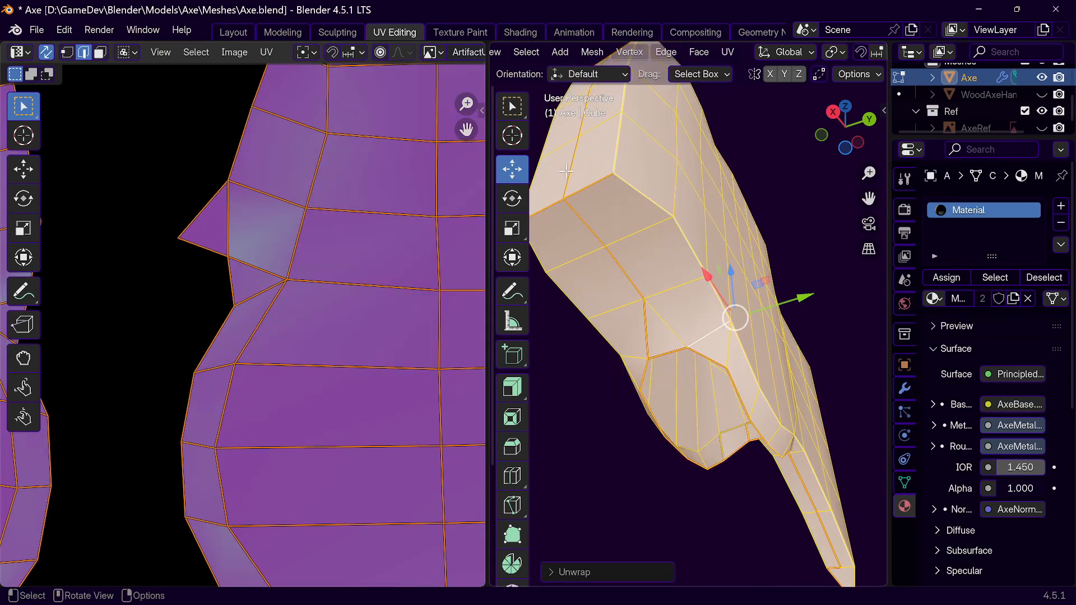
left_click(304, 288)
scroll(311, 344, "down", 3)
scroll(312, 344, "down", 1)
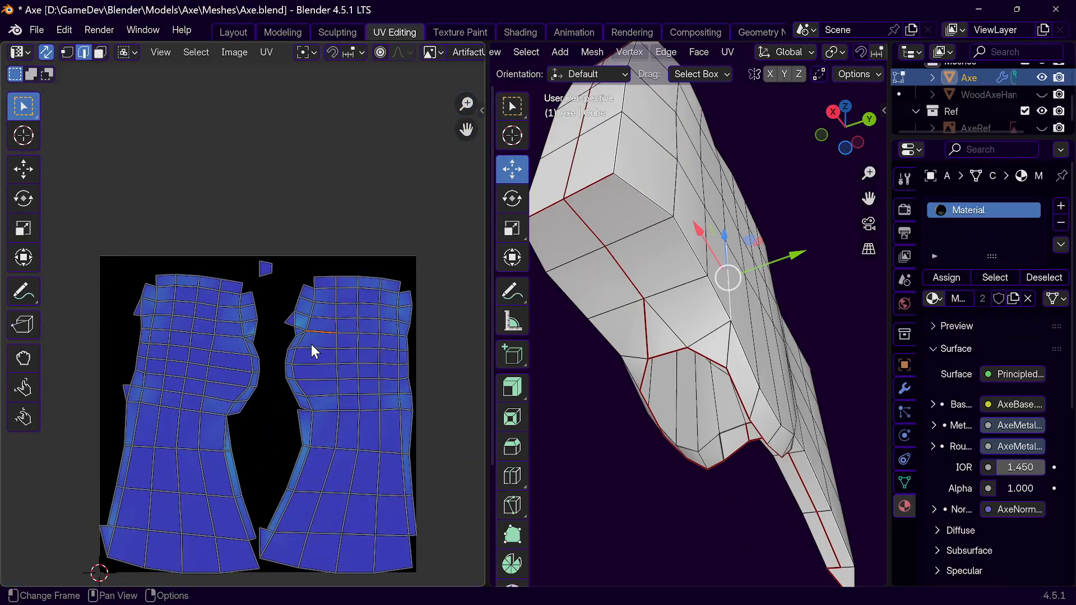
Step: Clear the seam between the small loose face and the left-hand island, and unwrap the whole mesh with Conformal
left_click(264, 271)
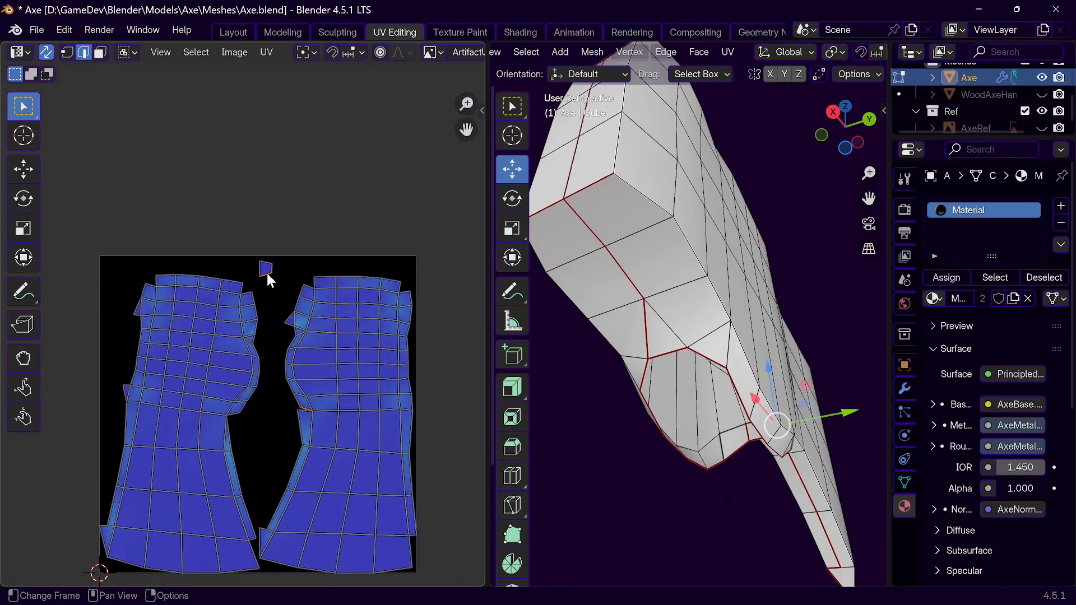
middle_click_drag(754, 426, 529, 386)
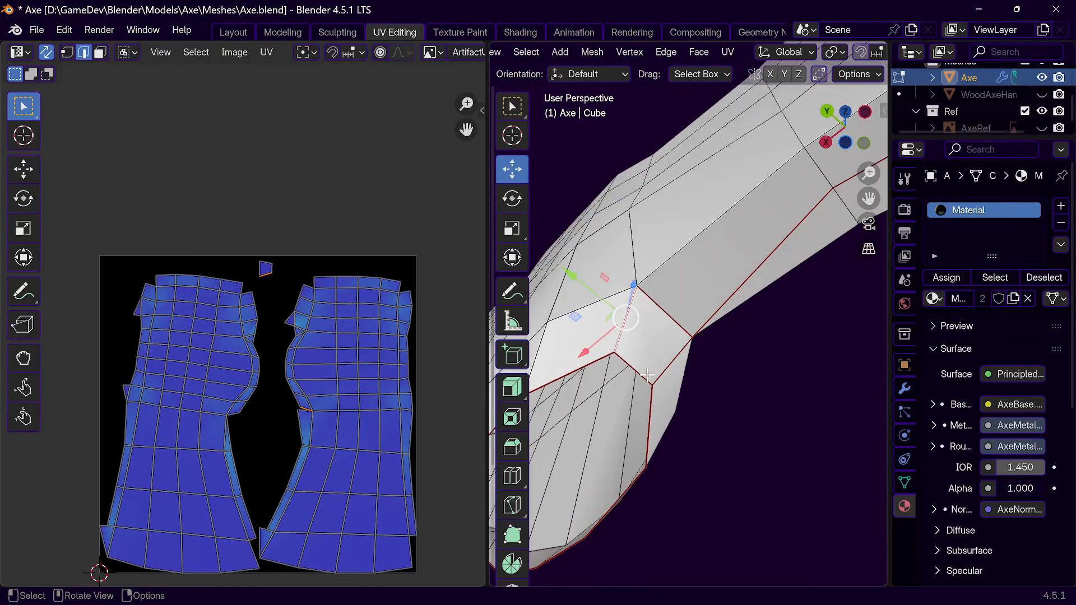
left_click(669, 360)
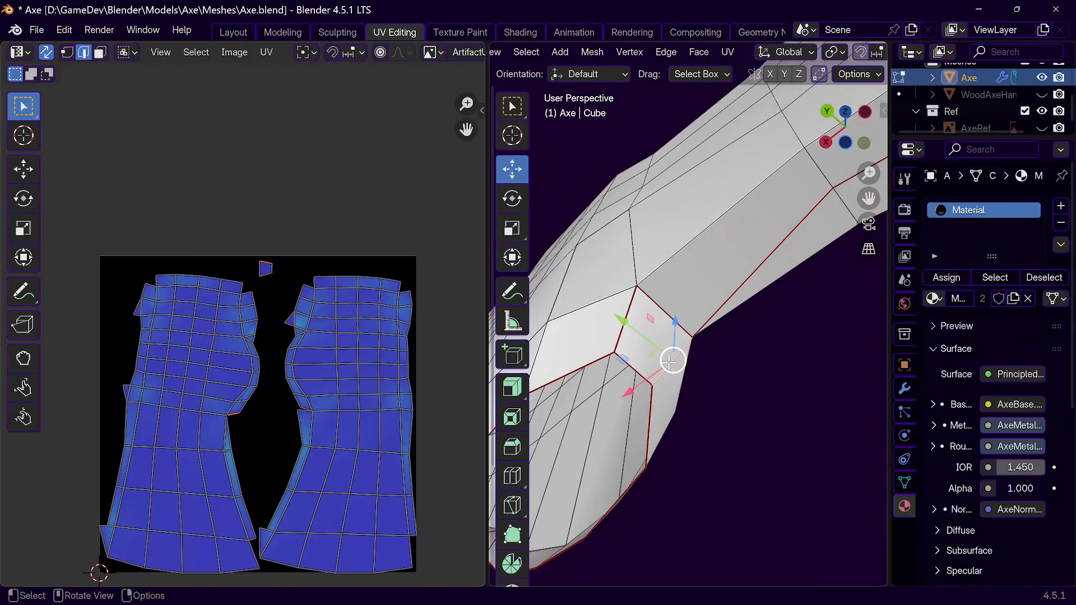
key("ctrl+e")
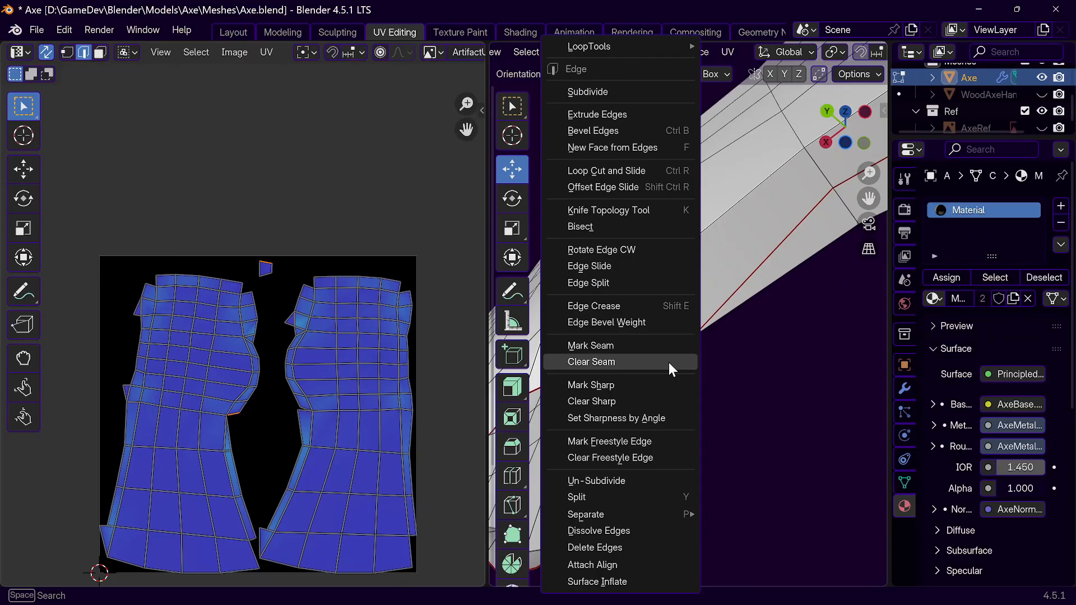
left_click(637, 360)
key("a")
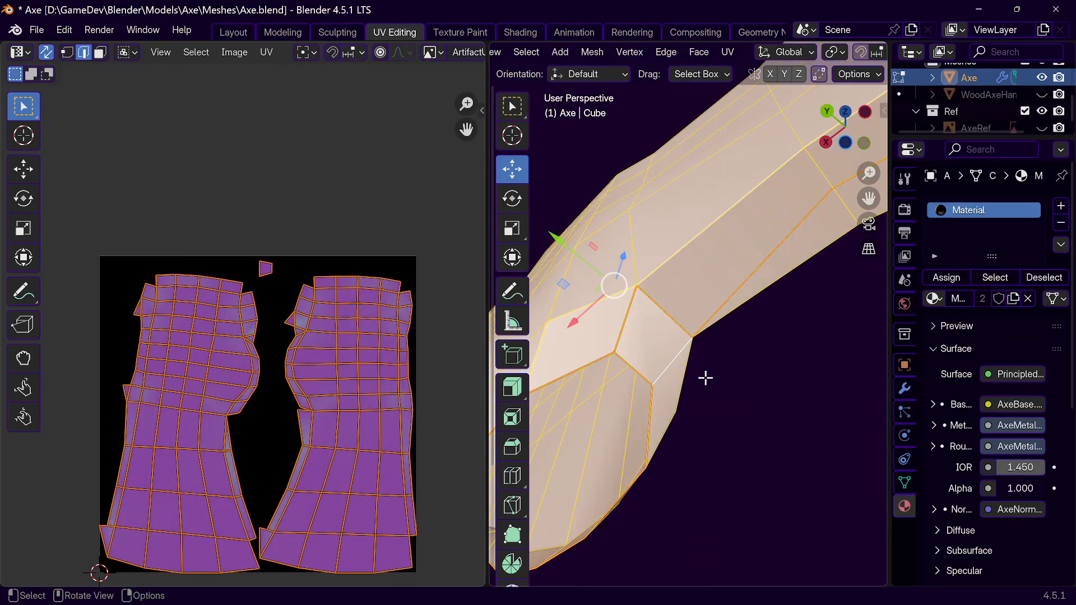
key("u")
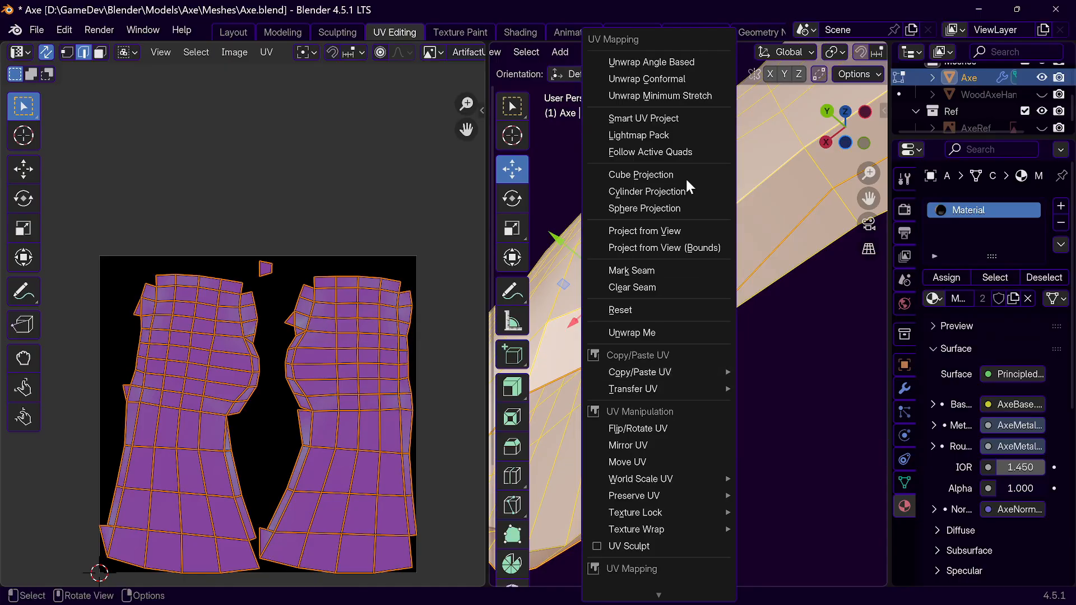
left_click(681, 77)
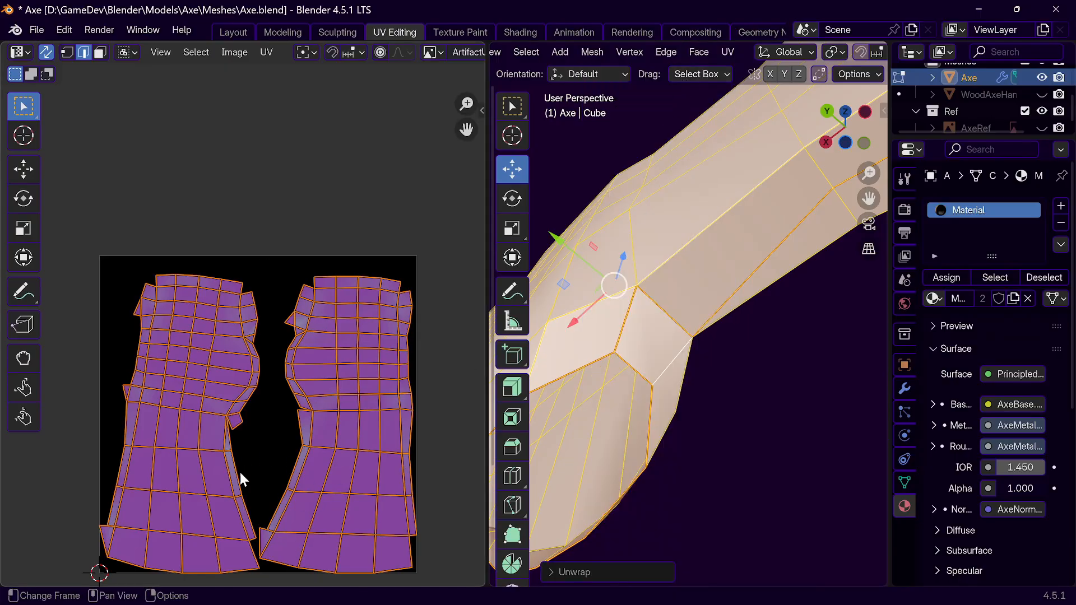
Step: Check the axe head's two side islands for stretching and return to Object Mode
left_click(270, 445)
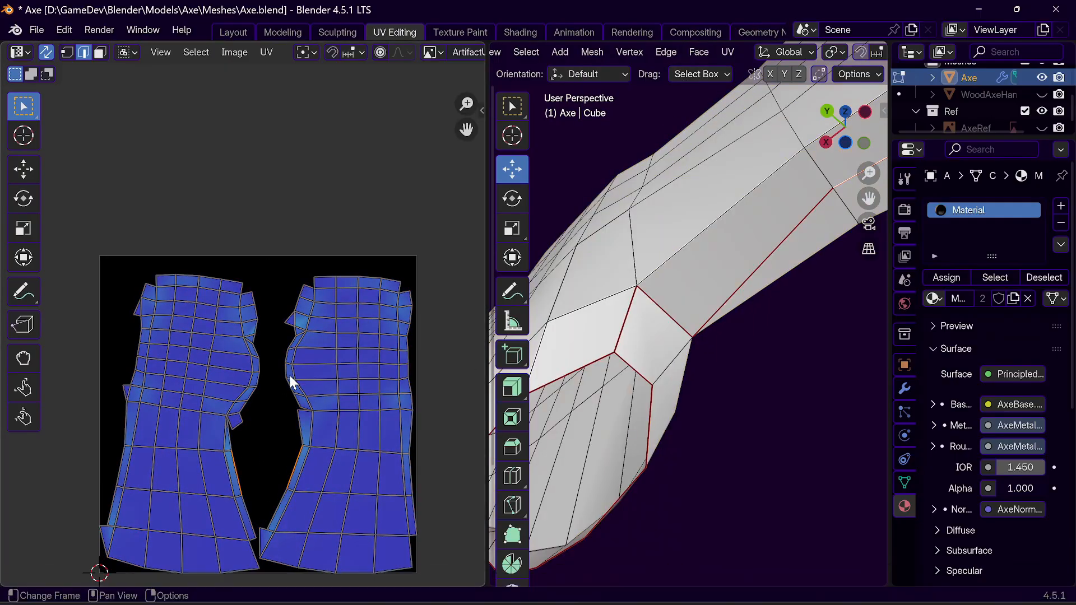
scroll(290, 374, "down", 2)
scroll(694, 377, "down", 3)
middle_click_drag(694, 377, 745, 426)
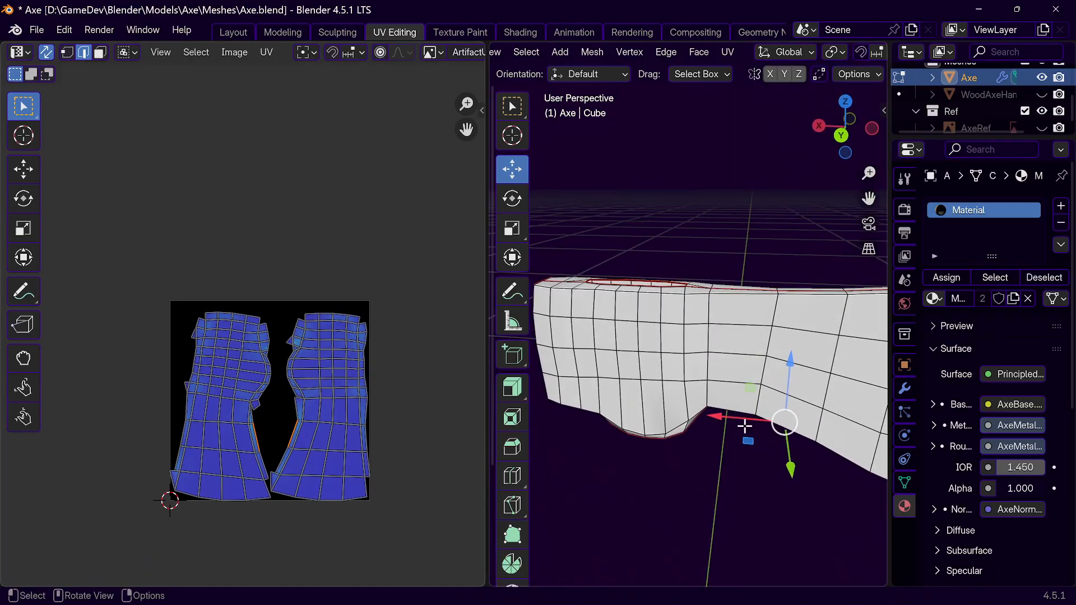
key("Tab")
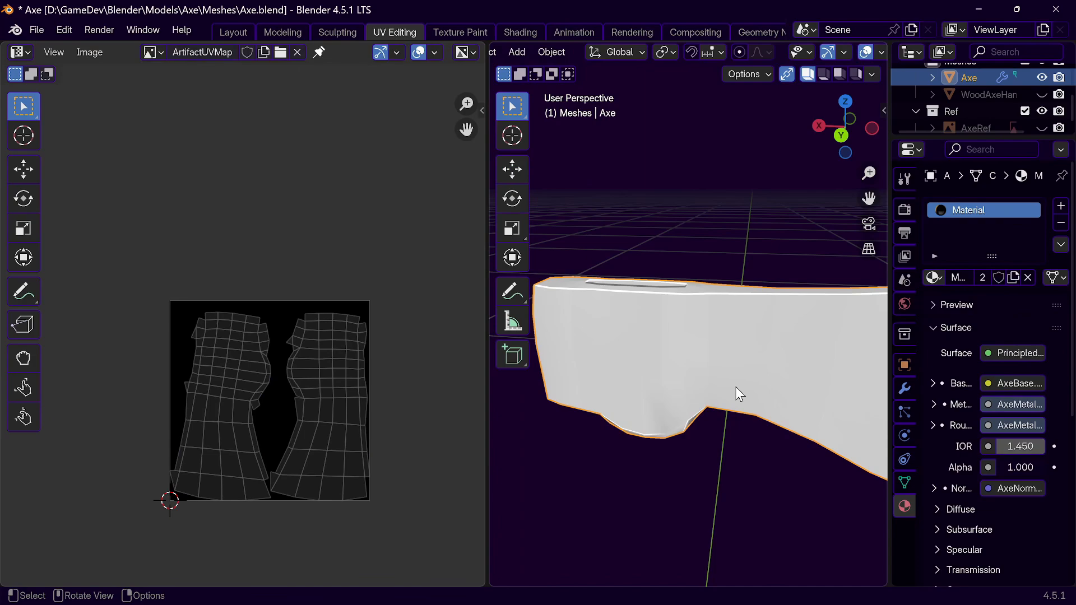
Step: Unhide all objects, isolate WoodAxeHandle by hiding the others, and enter Edit Mode on it
key("alt+h")
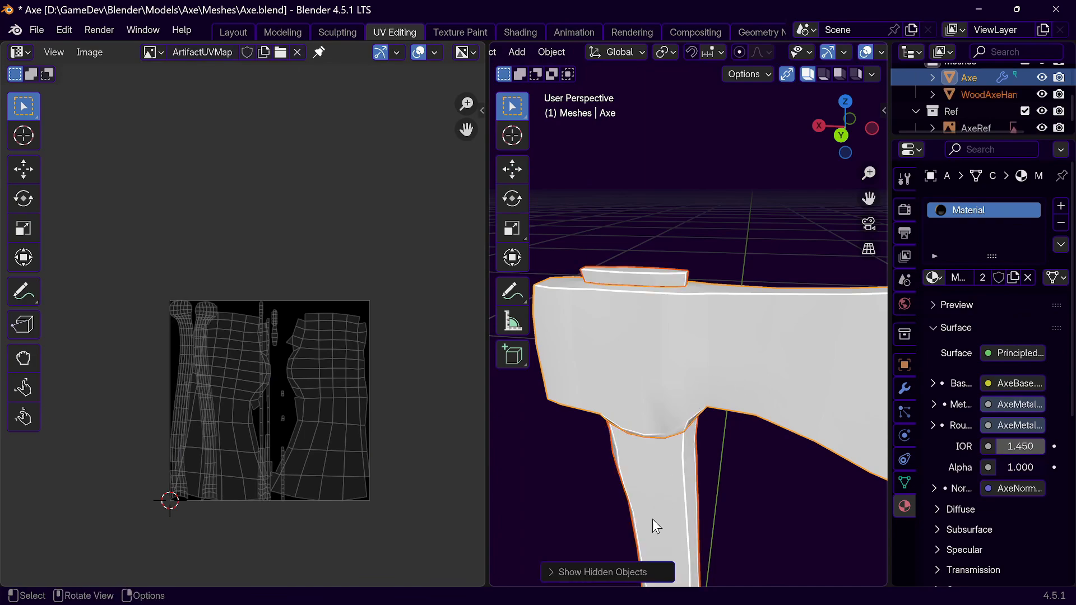
left_click(665, 487)
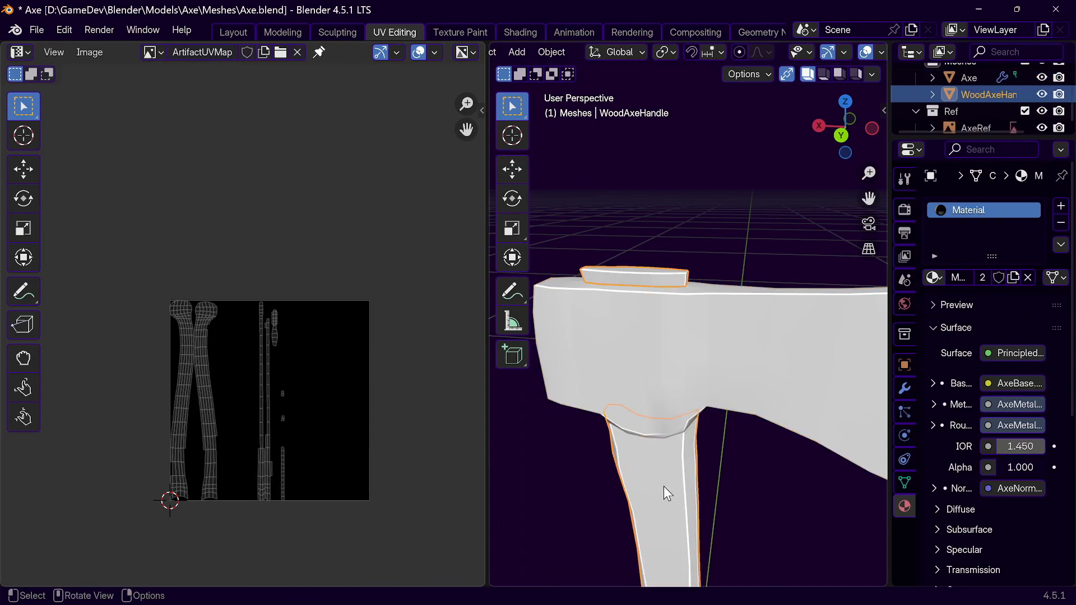
key("shift+h")
middle_click_drag(678, 468, 634, 256)
key("Tab")
Step: Edge-slide the short vertical edge on the handle's flared side, in the second row below the upper rim, slightly downward
scroll(634, 256, "up", 2)
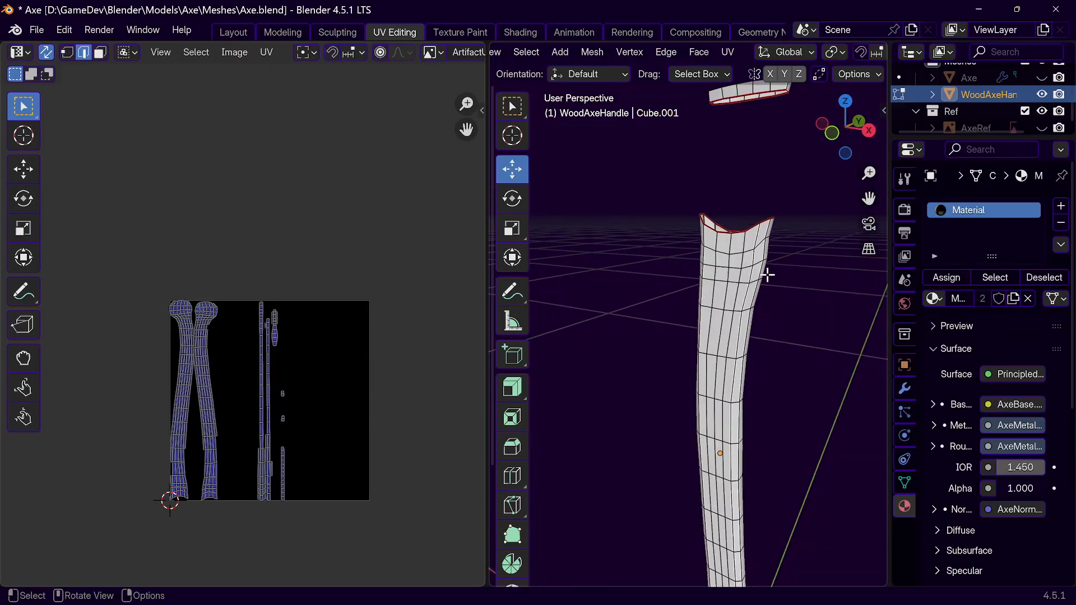
scroll(766, 276, "up", 4)
middle_click_drag(760, 274, 689, 283)
middle_click_drag(644, 248, 729, 275)
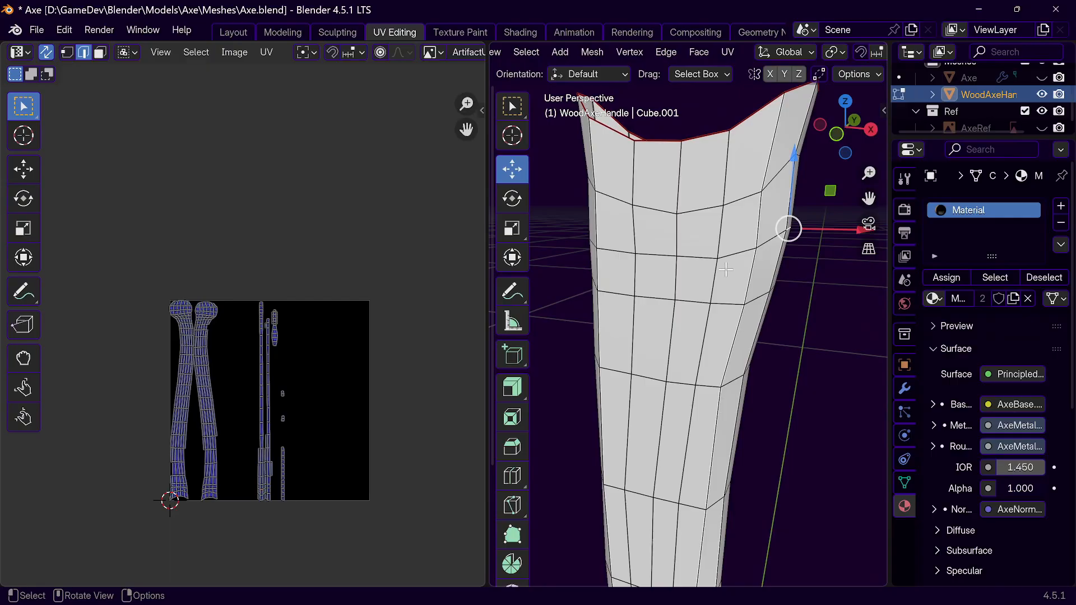
key("g")
key("g")
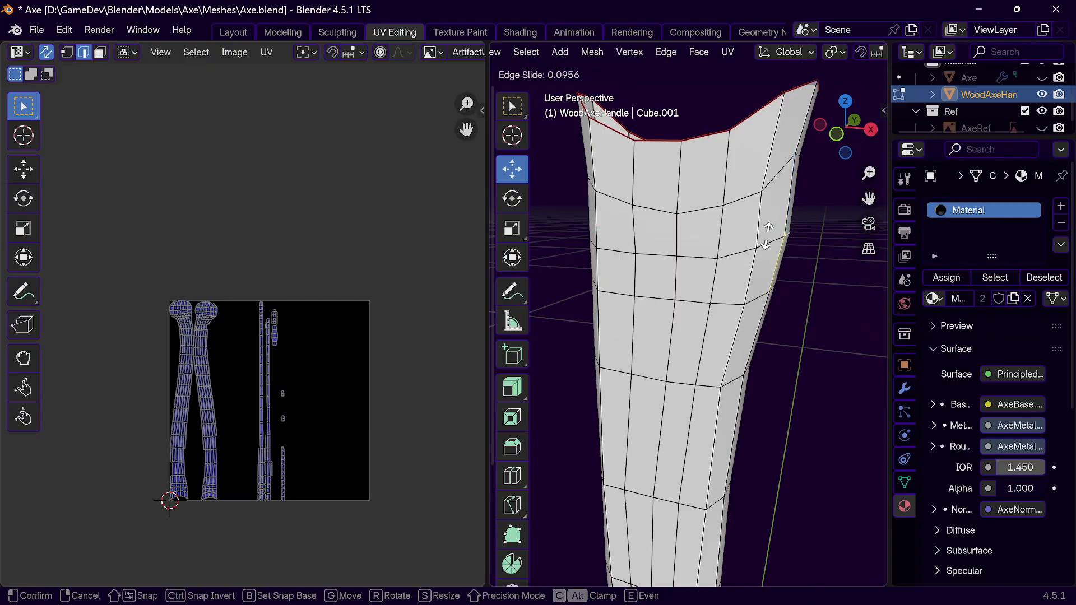
left_click(766, 235)
Step: Edge-slide the point just below the rim on the flared side slightly downward and move it about 0.05 cm outward along global X
middle_click_drag(788, 196, 773, 240)
key("g")
key("g")
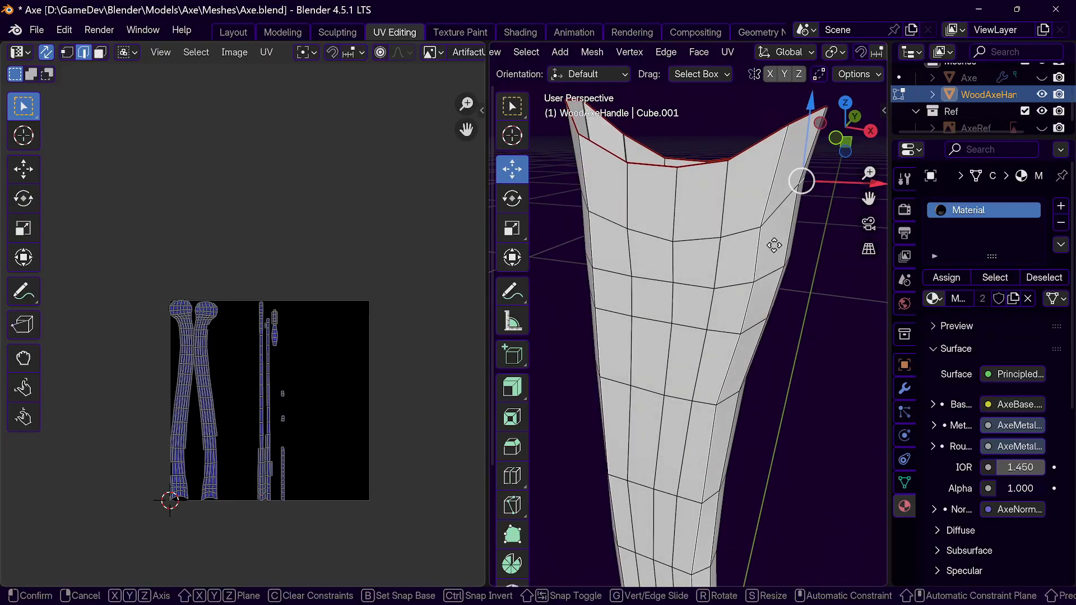
left_click(777, 251)
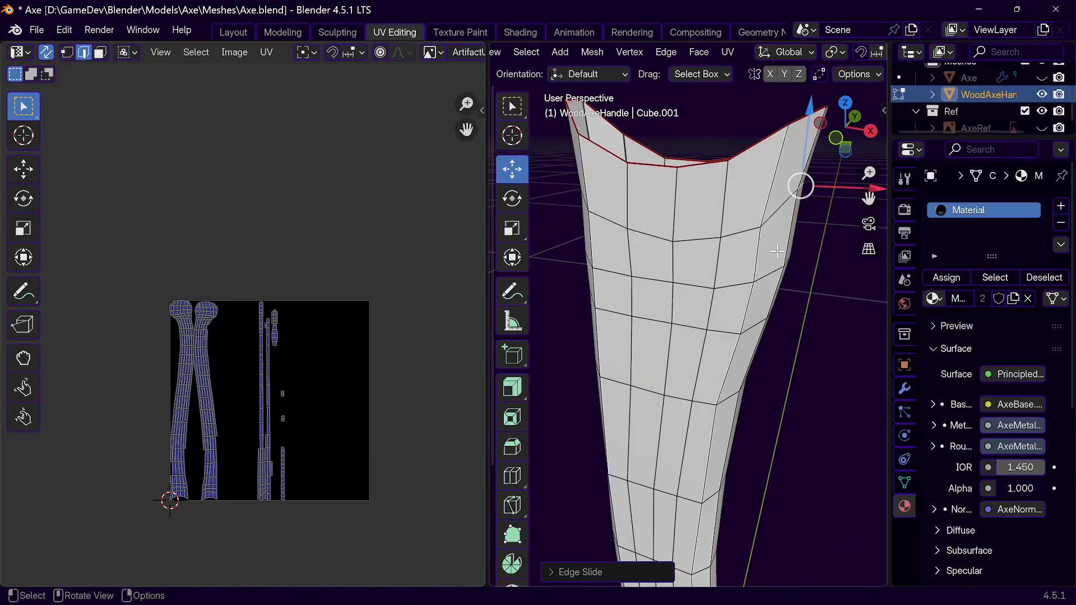
key("g")
key("x")
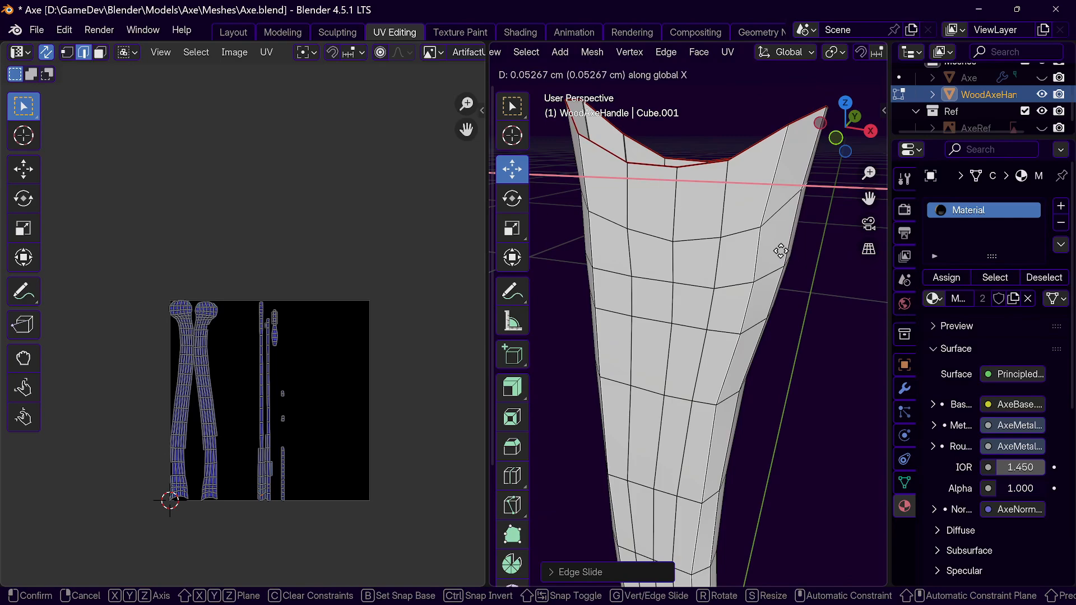
left_click(781, 251)
Step: Adjust the matching point below the rim on the handle's opposite side along global X
middle_click_drag(782, 269, 533, 161)
key("g")
key("x")
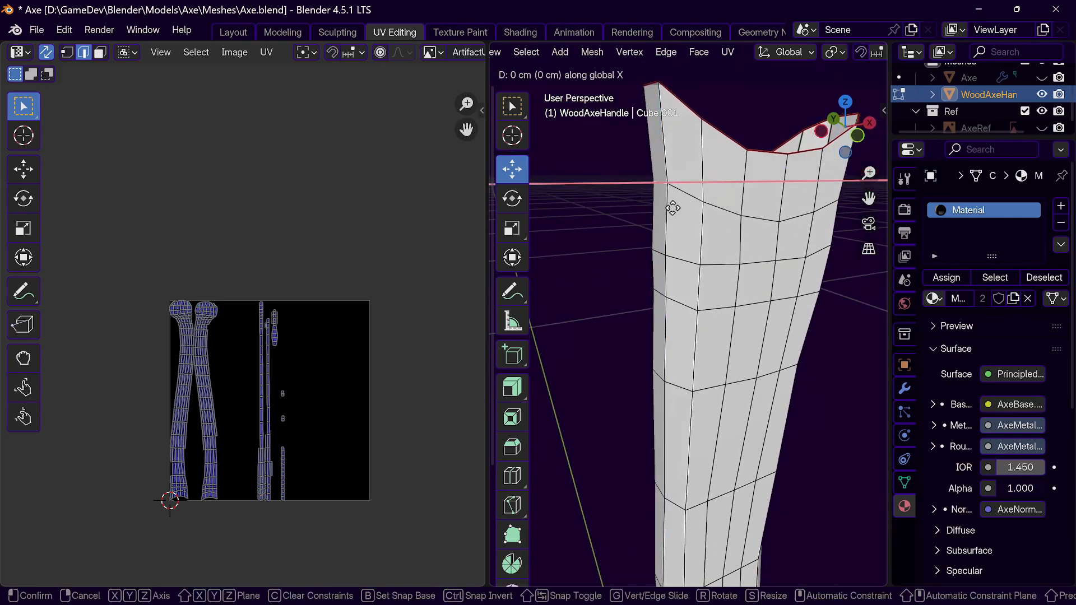
left_click(671, 208)
middle_click_drag(671, 209, 588, 227)
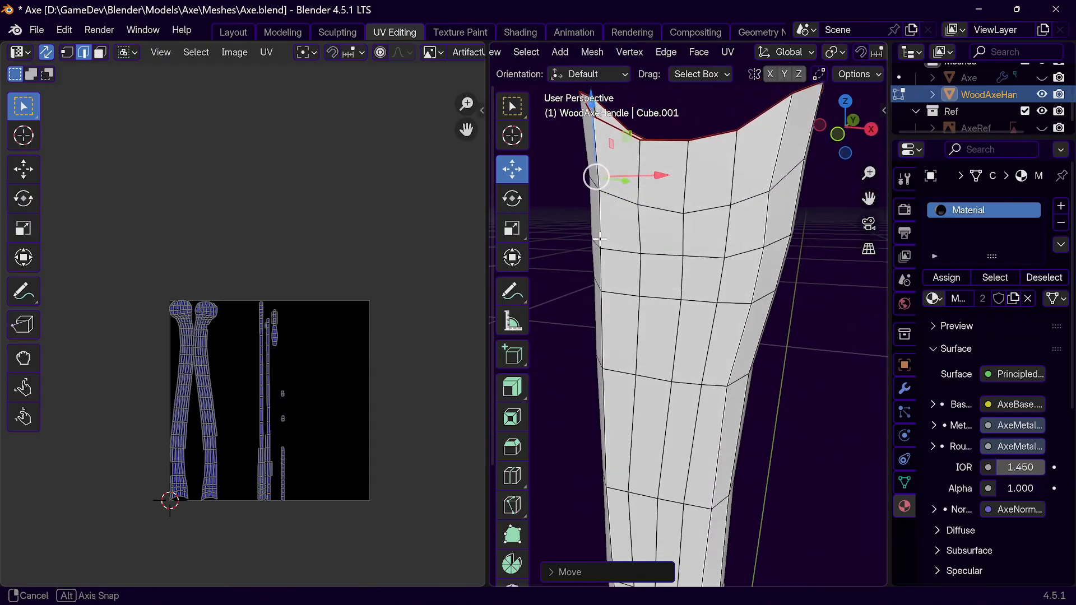
Step: Check the handle's outline in Object Mode, enlarge the 3D viewport, and return to Edit Mode
key("Tab")
scroll(790, 278, "down", 7)
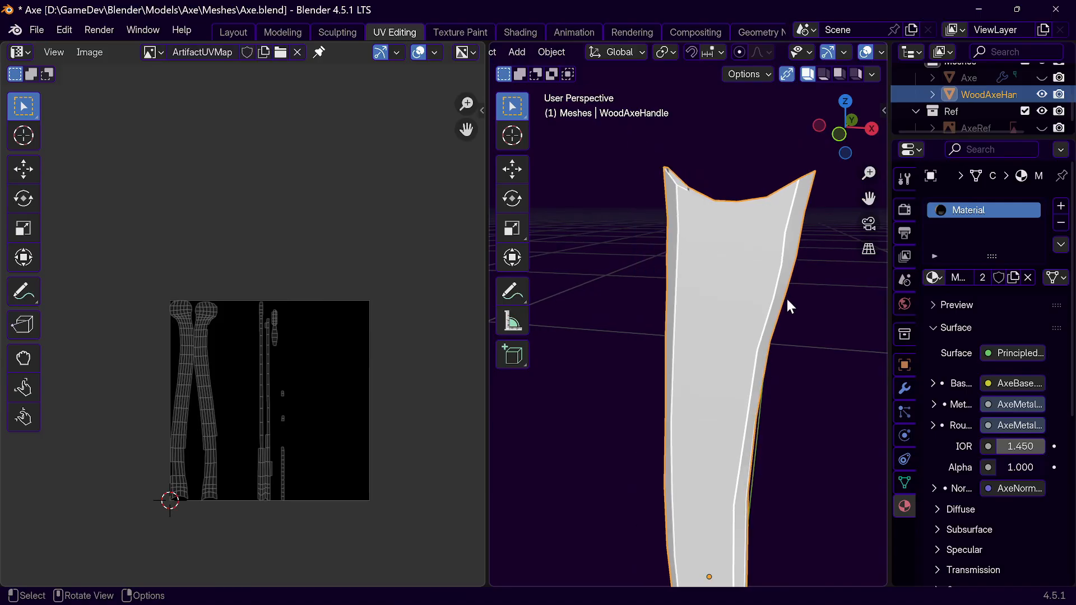
middle_click_drag(805, 356, 735, 290, "shift")
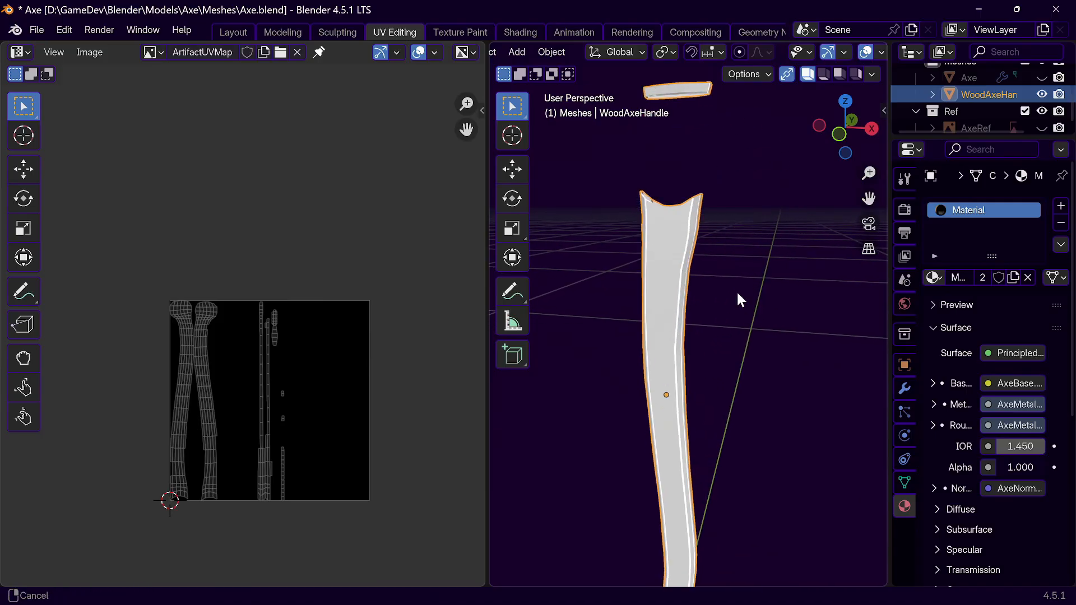
left_click_drag(485, 358, 369, 359)
key("Tab")
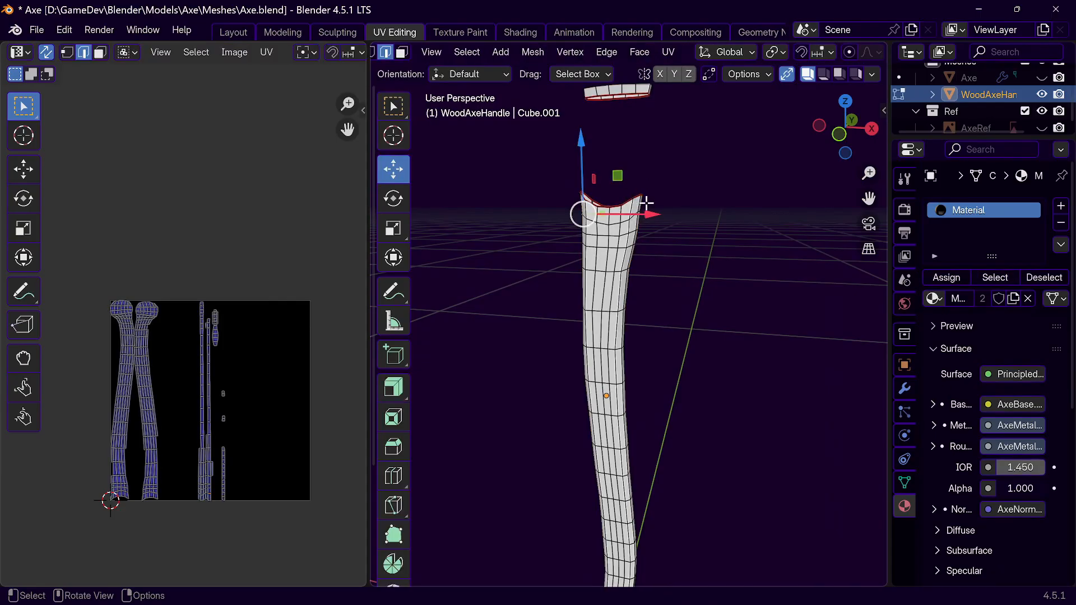
Step: Select the whole handle mesh and clear all of its existing seams
scroll(637, 278, "up", 2)
middle_click_drag(602, 212, 621, 236)
key("a")
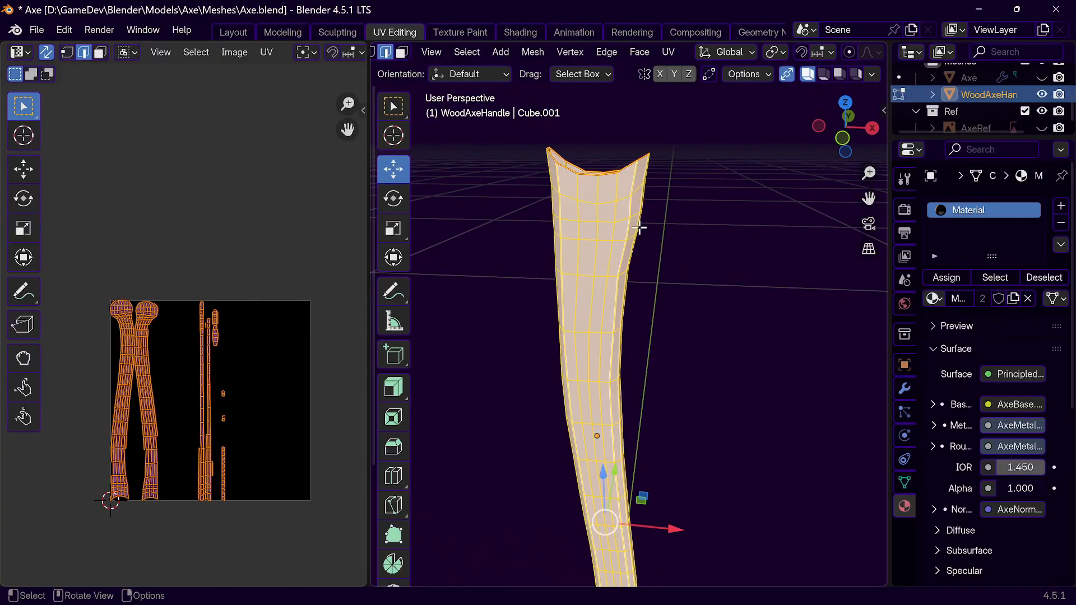
right_click(638, 226)
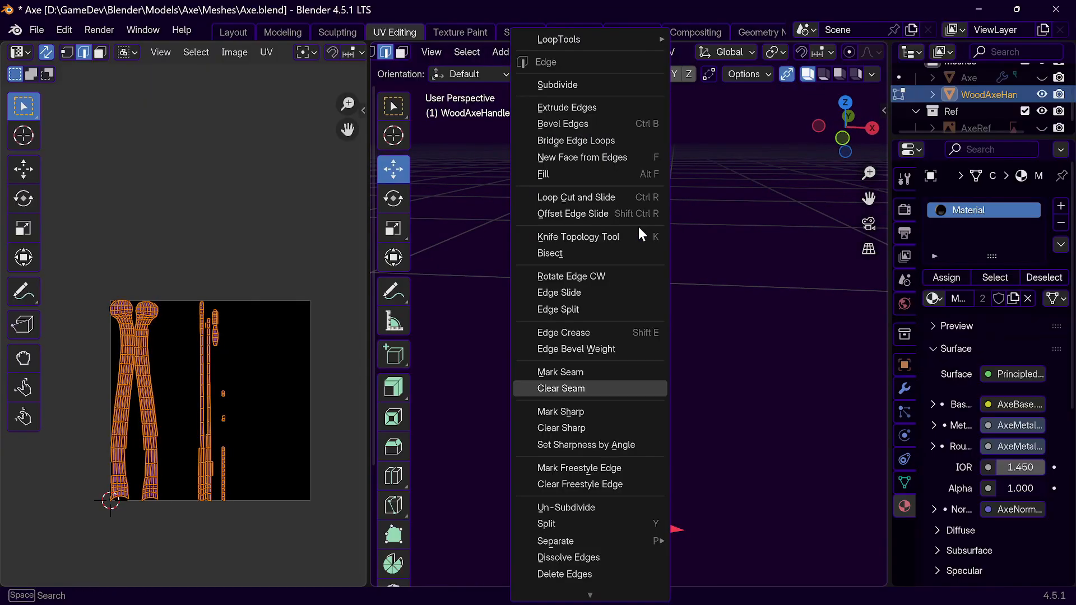
left_click(577, 374)
middle_click_drag(620, 183, 663, 292)
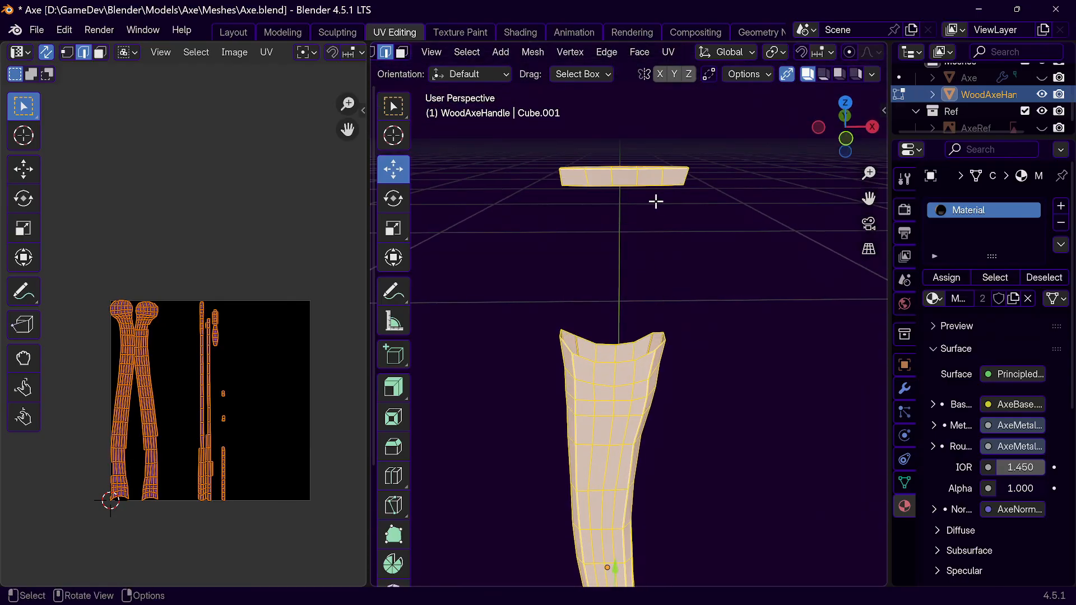
Step: Select the edges around the underside of the separate cap piece above the handle and mark them as a seam
scroll(656, 201, "up", 2)
middle_click_drag(661, 180, 678, 228, "shift")
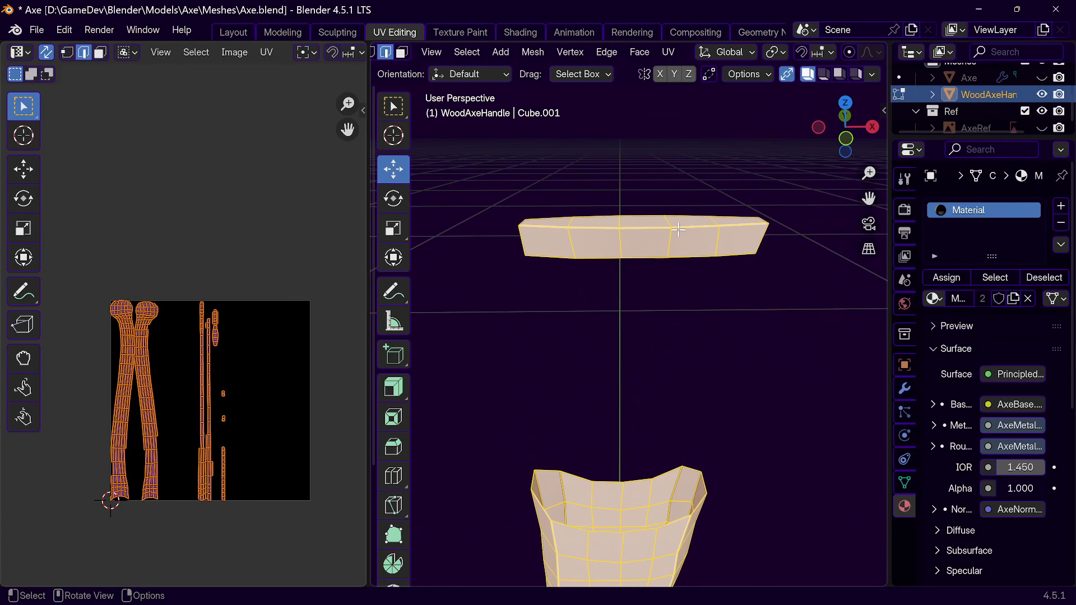
left_click(560, 255)
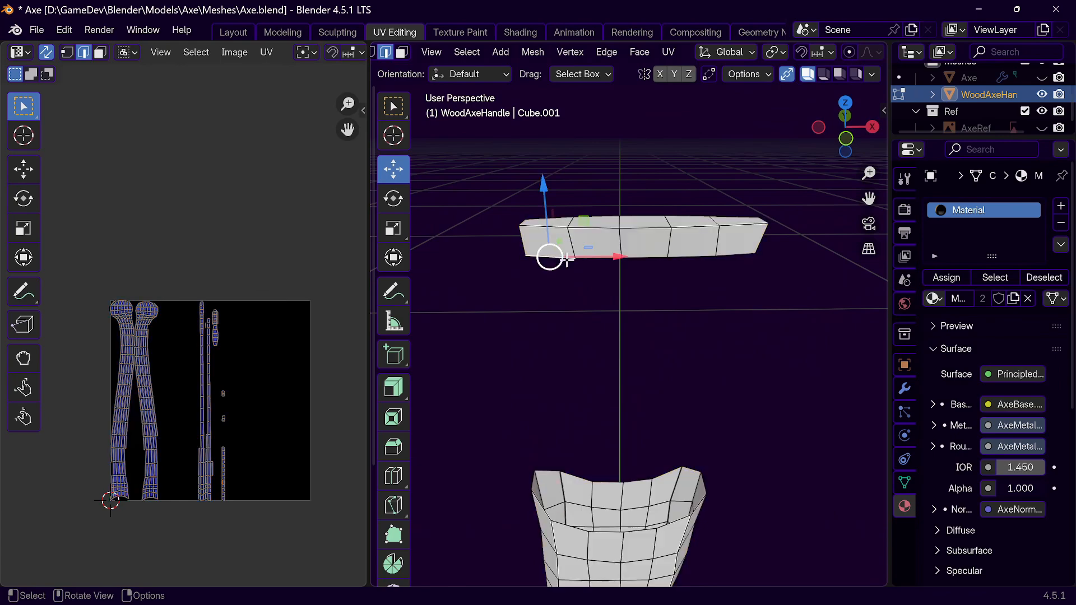
mouse_move(663, 260)
middle_mouse_down()
mouse_move(636, 275)
mouse_move(670, 305)
mouse_move(603, 288)
mouse_move(848, 286)
mouse_move(656, 291)
mouse_move(666, 294)
mouse_move(646, 252)
middle_mouse_up()
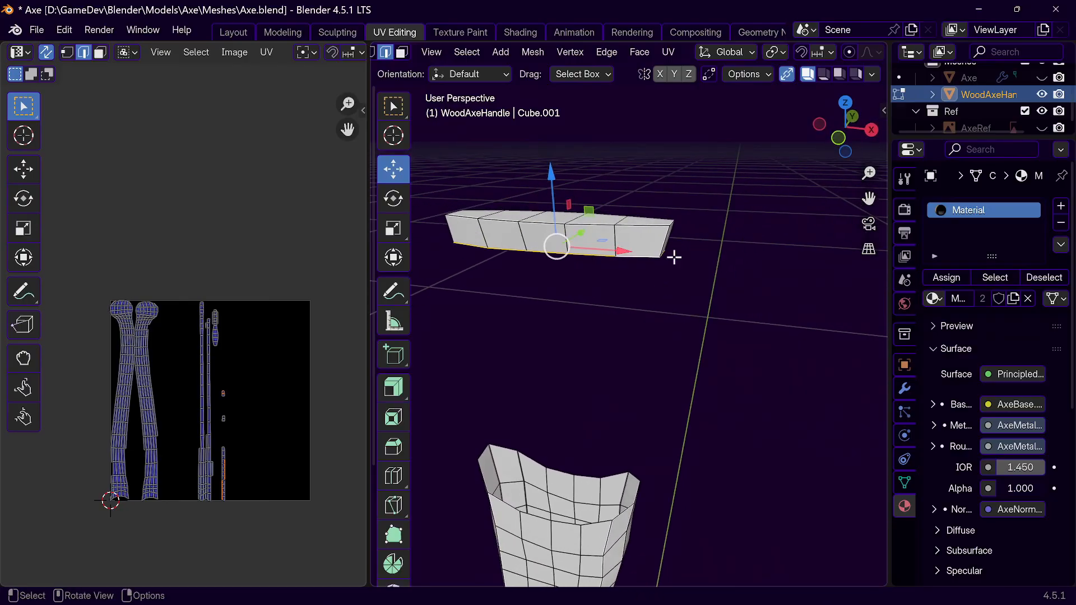
middle_click_drag(642, 257, 624, 272)
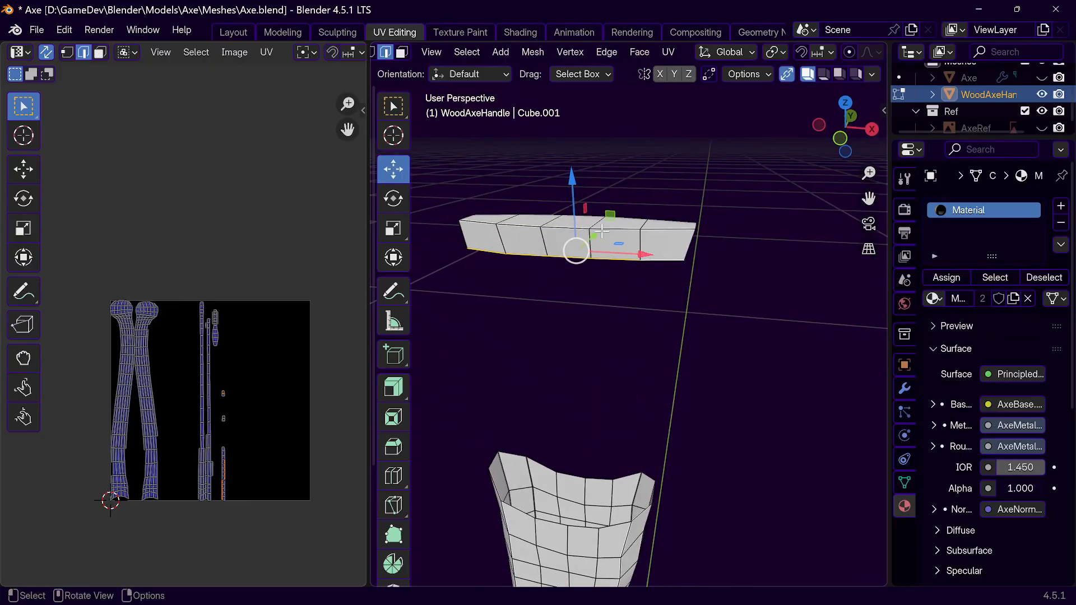
middle_click_drag(605, 242, 579, 275)
key("ctrl+e")
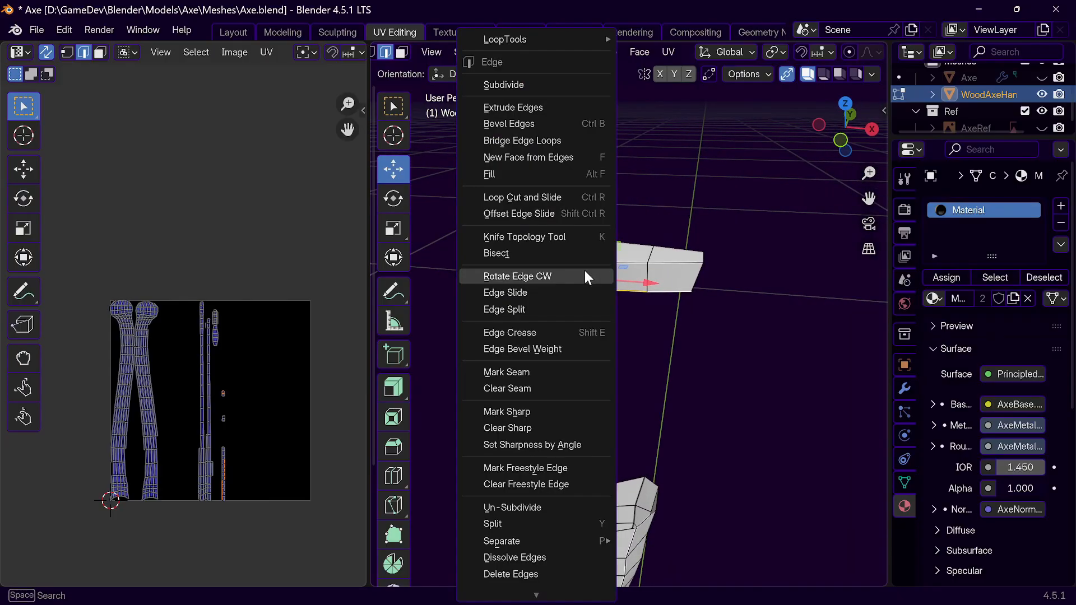
left_click(523, 372)
Step: Select the vertical corner edges at both ends of the cap piece and mark them as seams
middle_click_drag(785, 286, 733, 288)
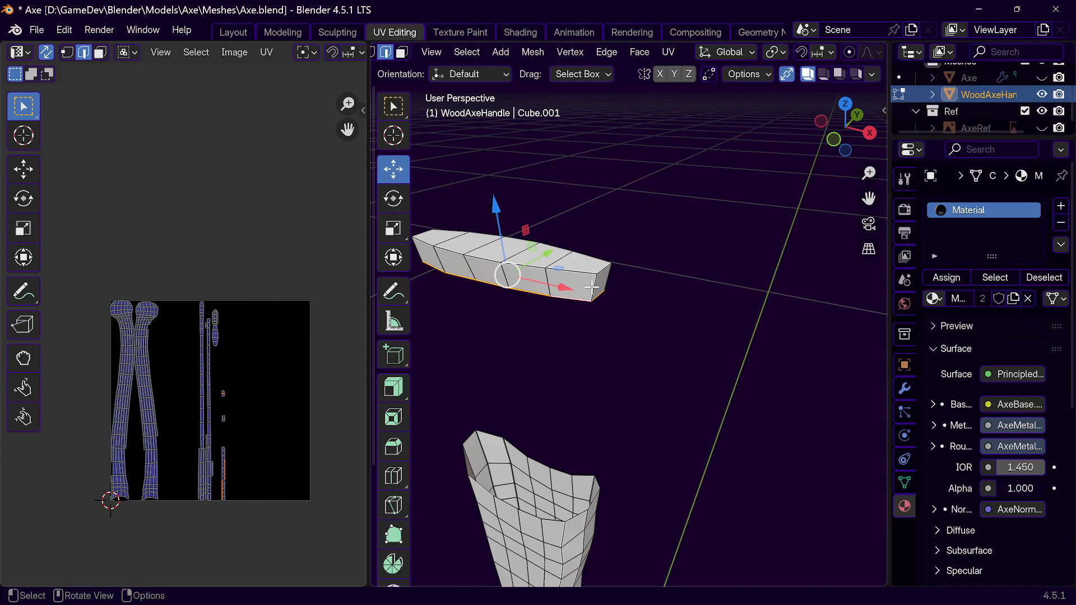
middle_click_drag(612, 296, 726, 294)
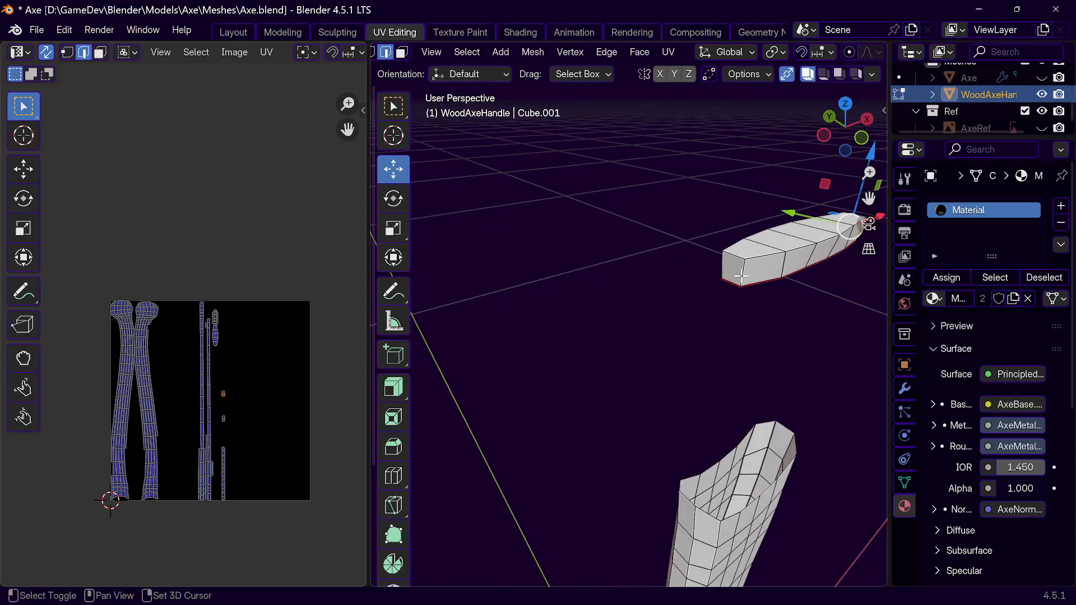
left_click(725, 267, "shift")
key("ctrl+e")
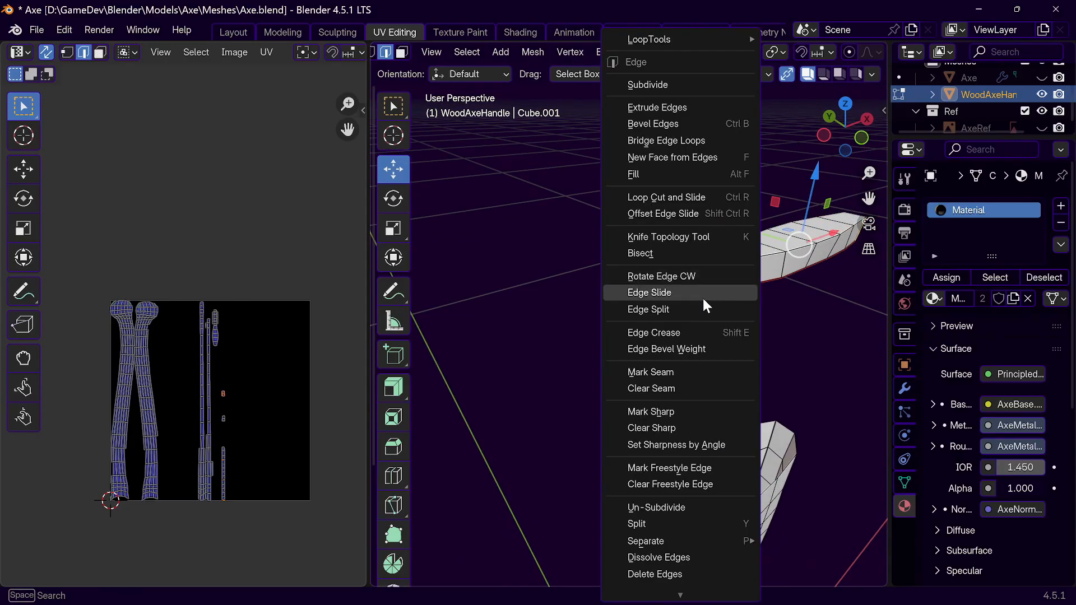
left_click(674, 373)
Step: Select the open upper rim loop of the handle shaft and mark it as a seam
middle_click_drag(733, 350, 719, 295)
middle_click_drag(735, 431, 737, 399)
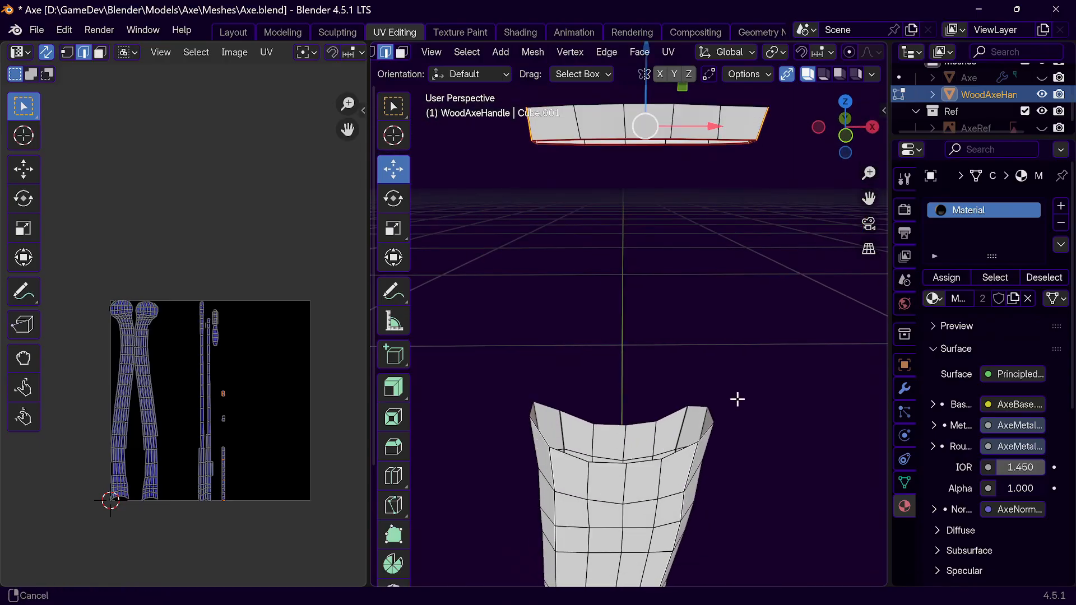
left_click(569, 454, "alt")
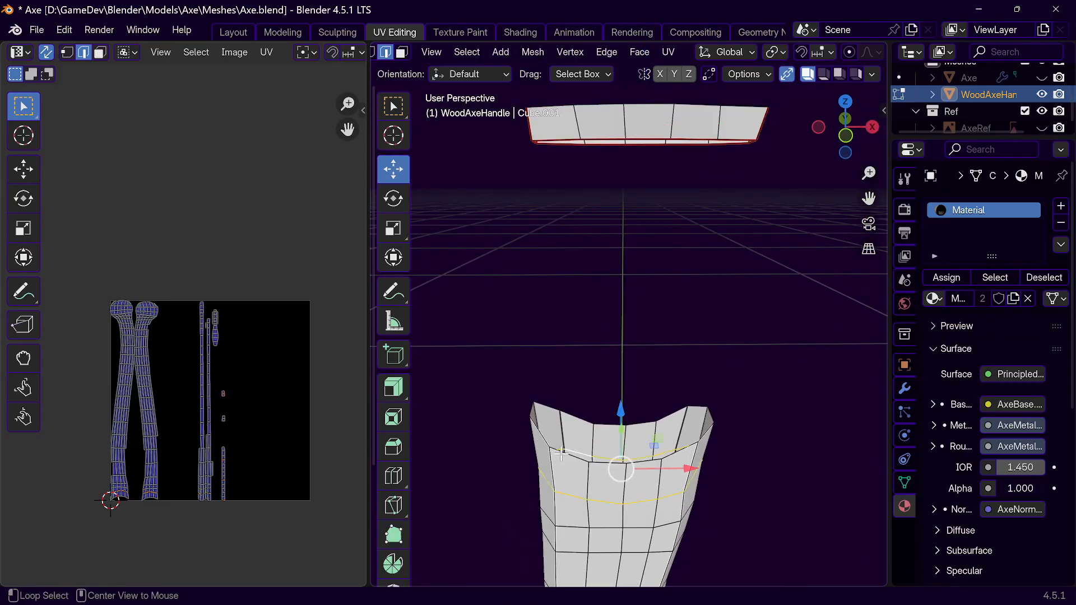
left_click(561, 454, "alt")
middle_click_drag(653, 453, 668, 397)
key("ctrl+e")
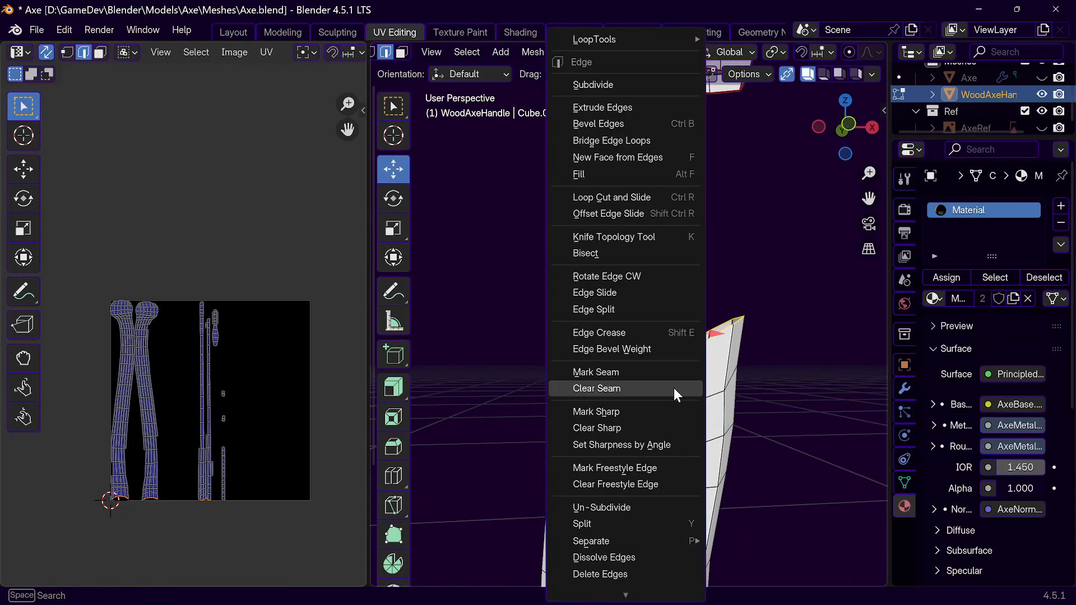
left_click(637, 372)
Step: Select the shortest edge path down the handle's narrow side from near the rim to the butt end and mark it as a seam
middle_click_drag(637, 373, 508, 407)
middle_click_drag(485, 446, 510, 384, "shift")
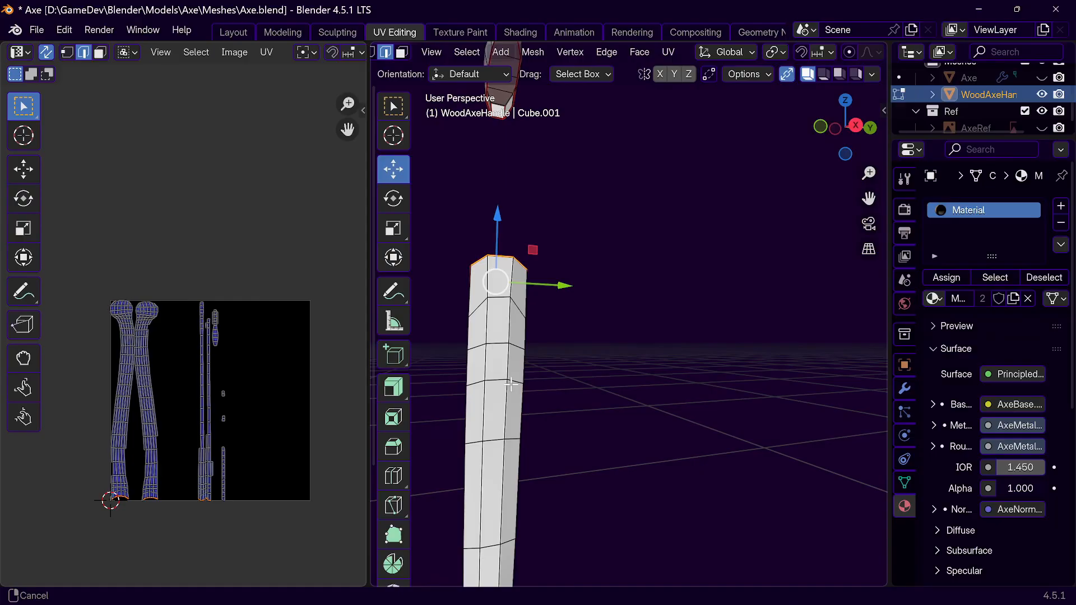
left_click(511, 292)
middle_click_drag(513, 477, 559, 524, "shift")
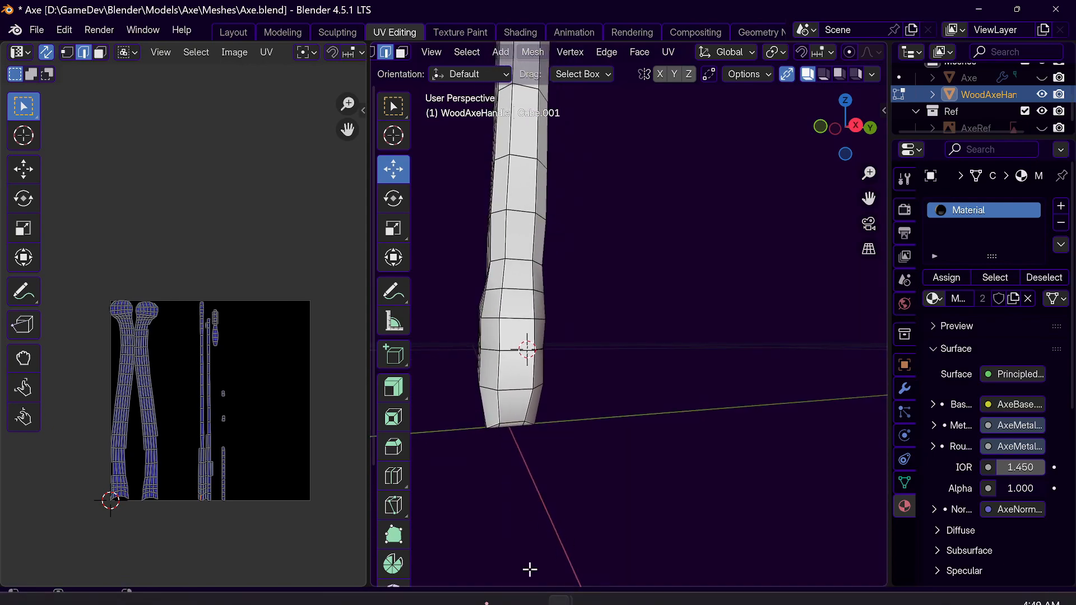
left_click(529, 408, "ctrl")
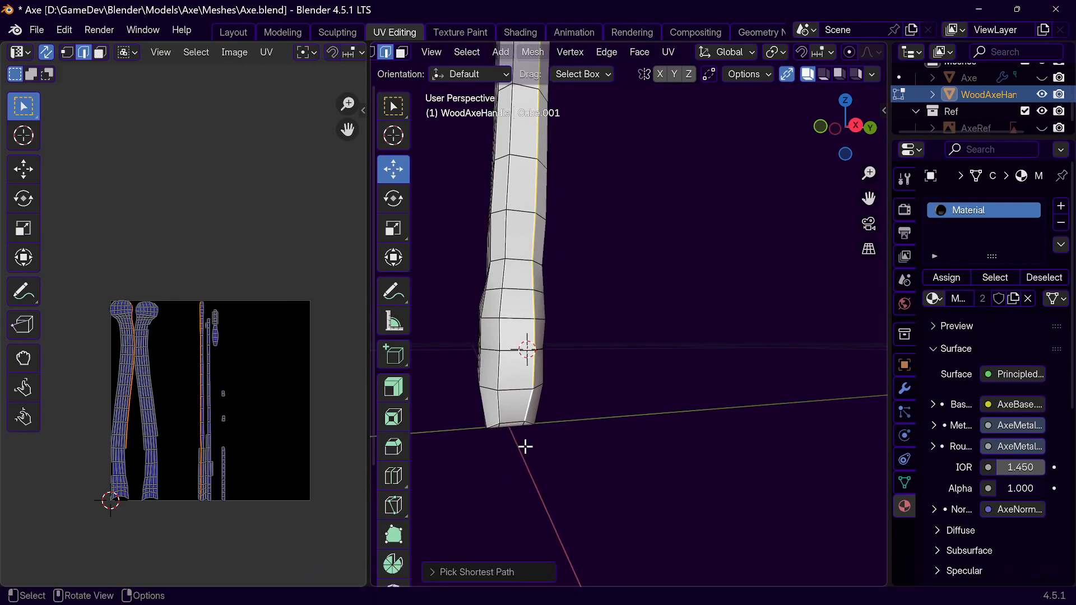
middle_click_drag(539, 387, 564, 328)
key("ctrl+e")
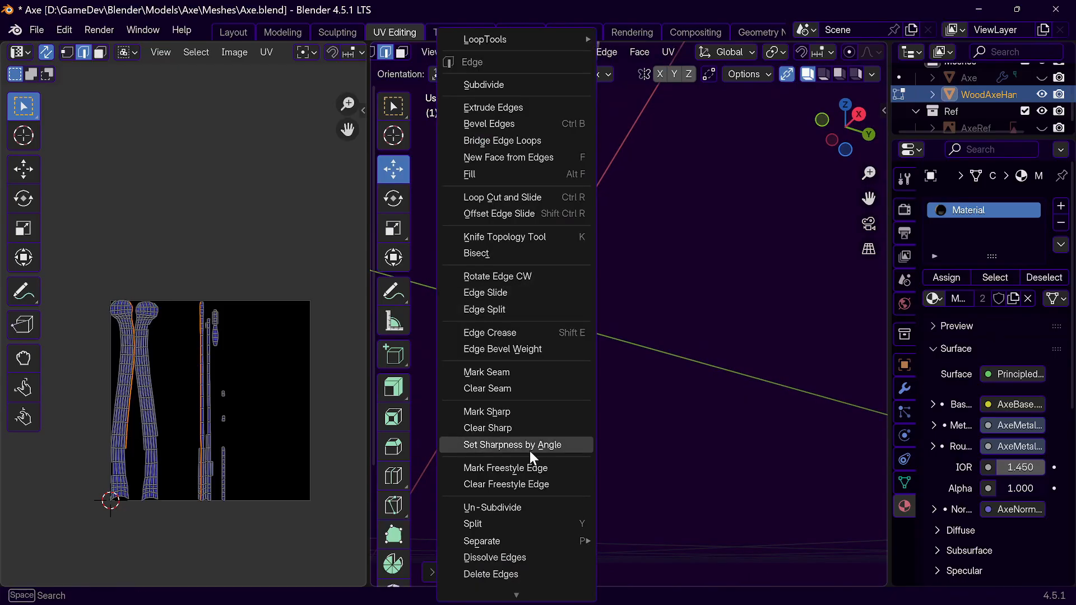
left_click(504, 372)
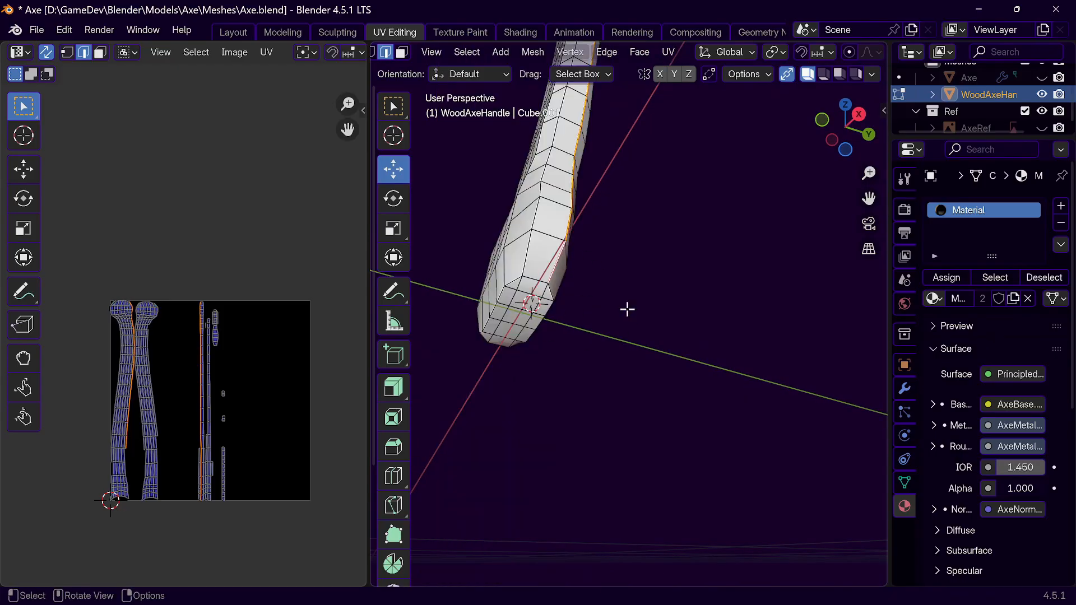
Step: Select the edge loop around the bottom face area at the handle's butt end
left_click(531, 279, "alt")
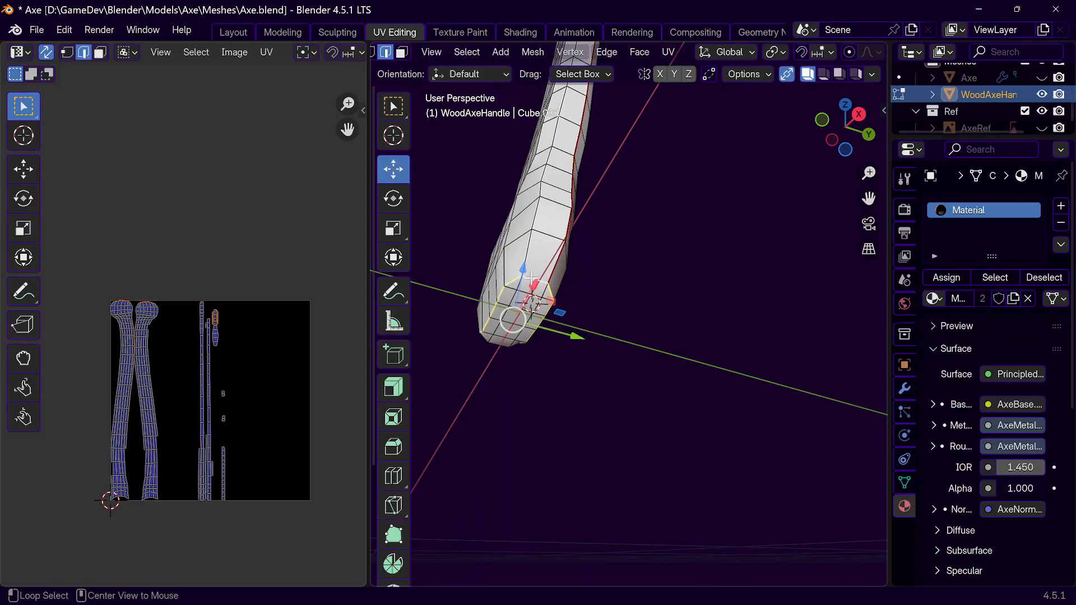
middle_click_drag(540, 304, 717, 318)
scroll(755, 380, "up", 3)
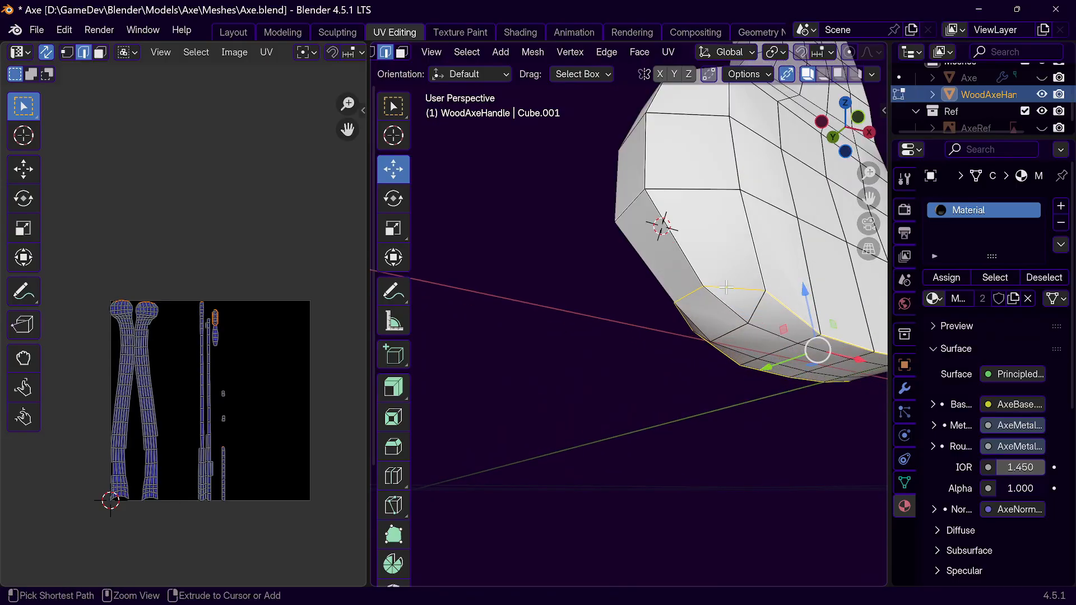
Step: Try rerouting the selected butt-end loop at its narrow corner and mark the adjusted loop as a seam
left_click(709, 300, "ctrl")
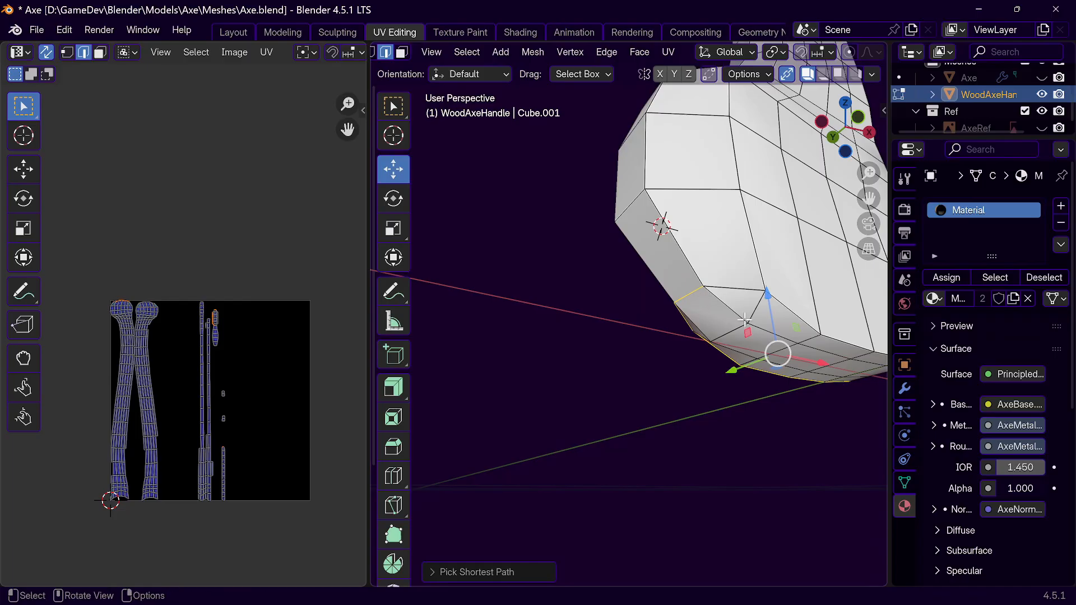
left_click(745, 291, "shift")
middle_click_drag(696, 295, 769, 310)
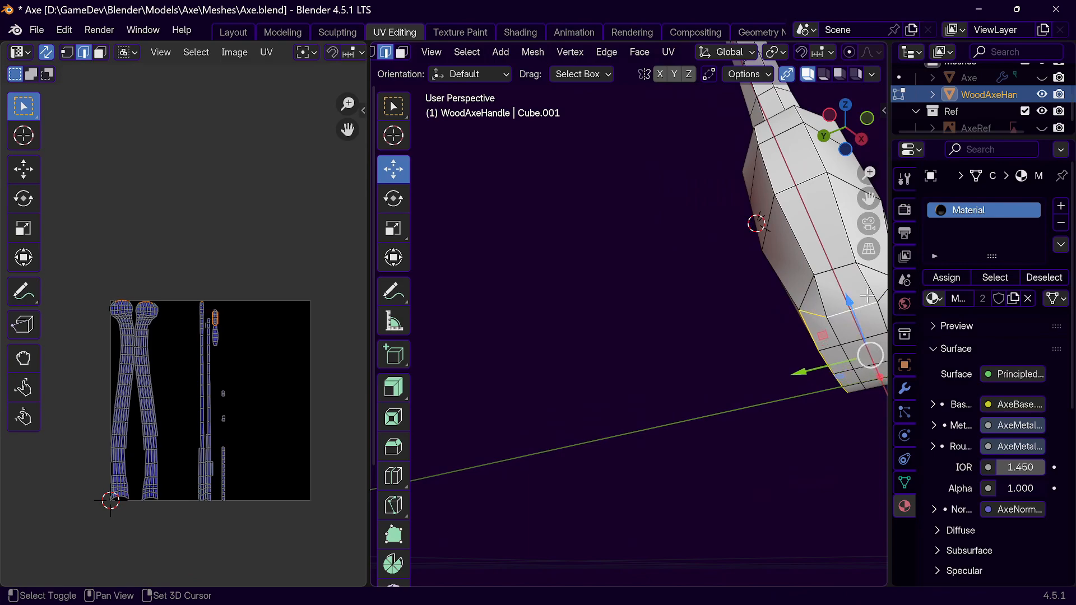
middle_click_drag(872, 310, 780, 350)
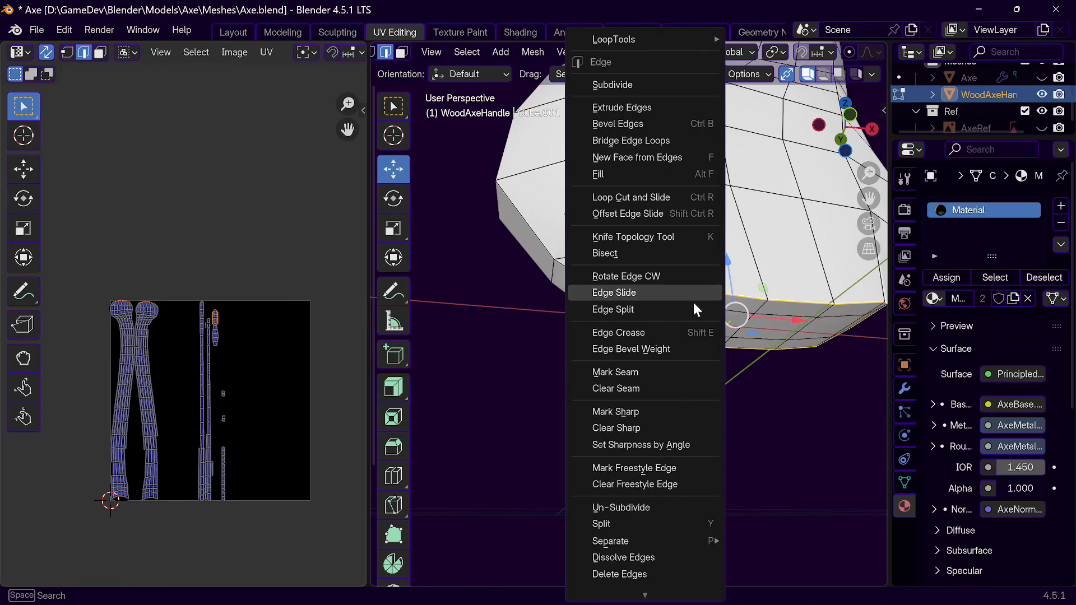
left_click(648, 368)
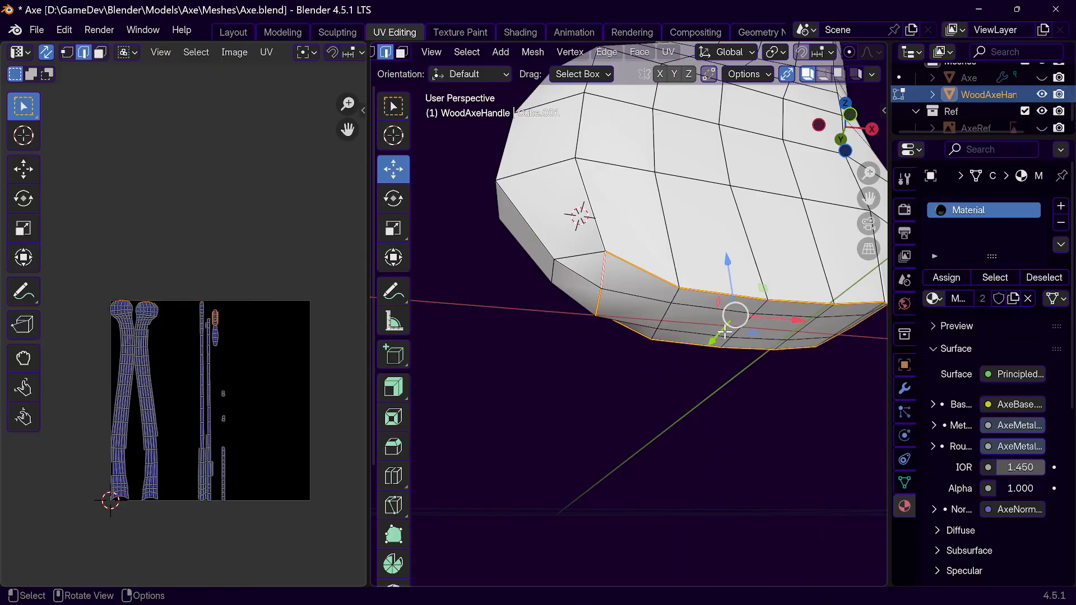
scroll(724, 332, "down", 3)
middle_click_drag(736, 300, 747, 322)
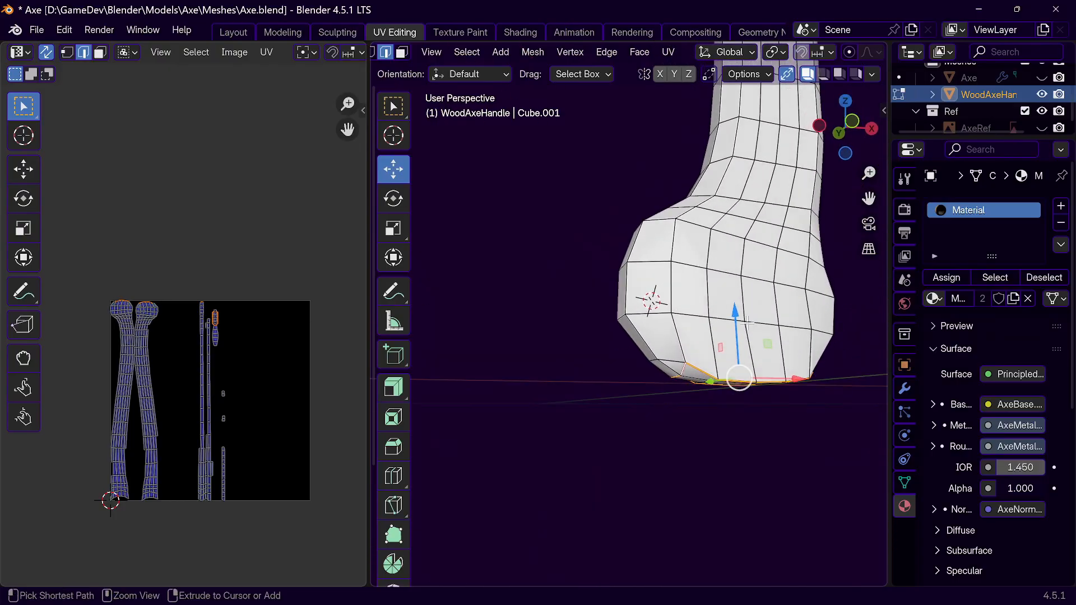
Step: Undo the butt-end seam and the selection changes back to the original edge loop
key("ctrl+z")
key("ctrl+z")
key("ctrl+z")
key("ctrl+z")
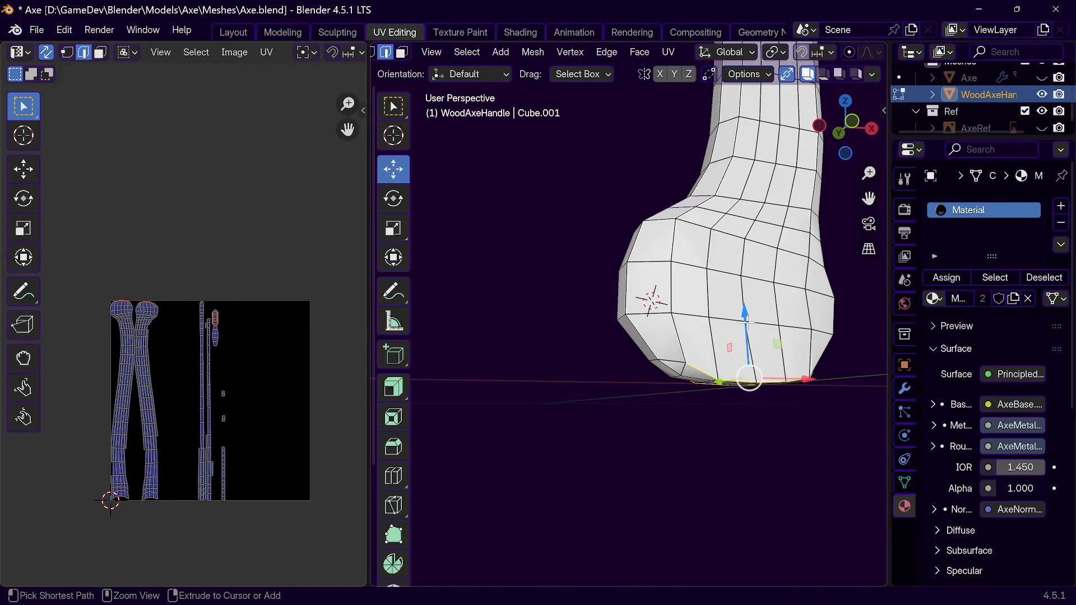
key("ctrl+z")
Step: Mark the original edge loop around the handle's butt end as a seam
middle_click_drag(747, 321, 823, 252)
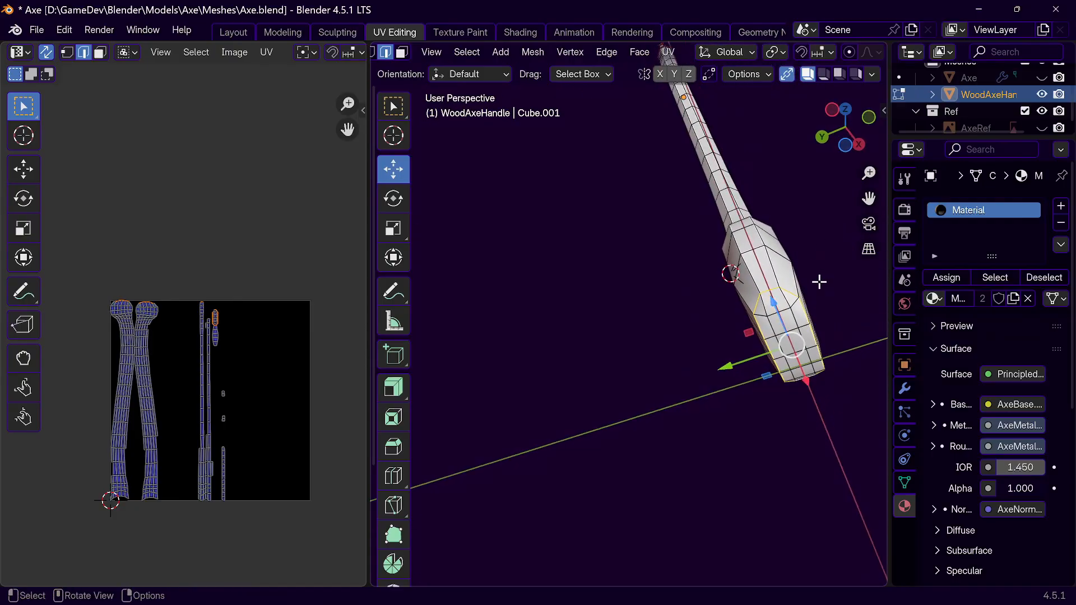
key("ctrl+e")
left_click(754, 375)
Step: Select the entire handle mesh, unwrap it with Unwrap Conformal, and examine the stretching on the shaft and cap islands
middle_click_drag(819, 280, 679, 478)
key("a")
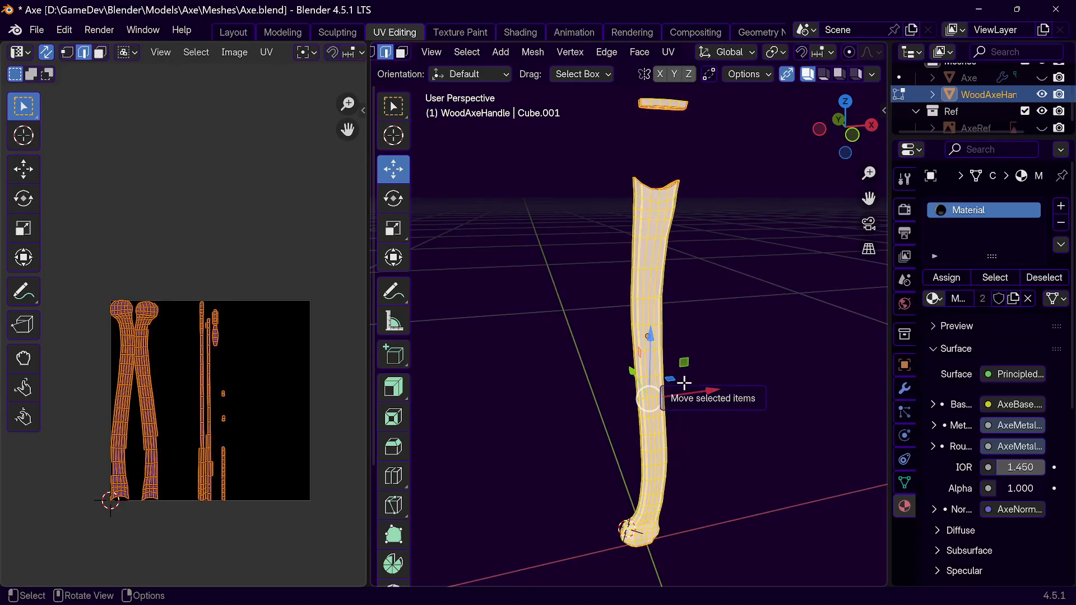
key("u")
left_click(658, 78)
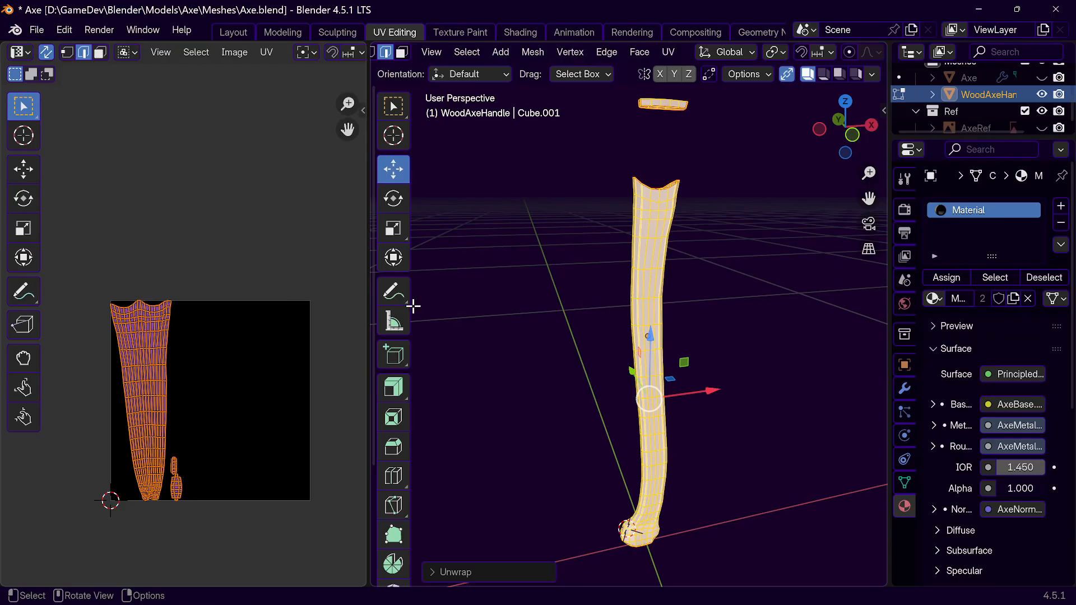
scroll(168, 516, "up", 5)
scroll(213, 470, "down", 4)
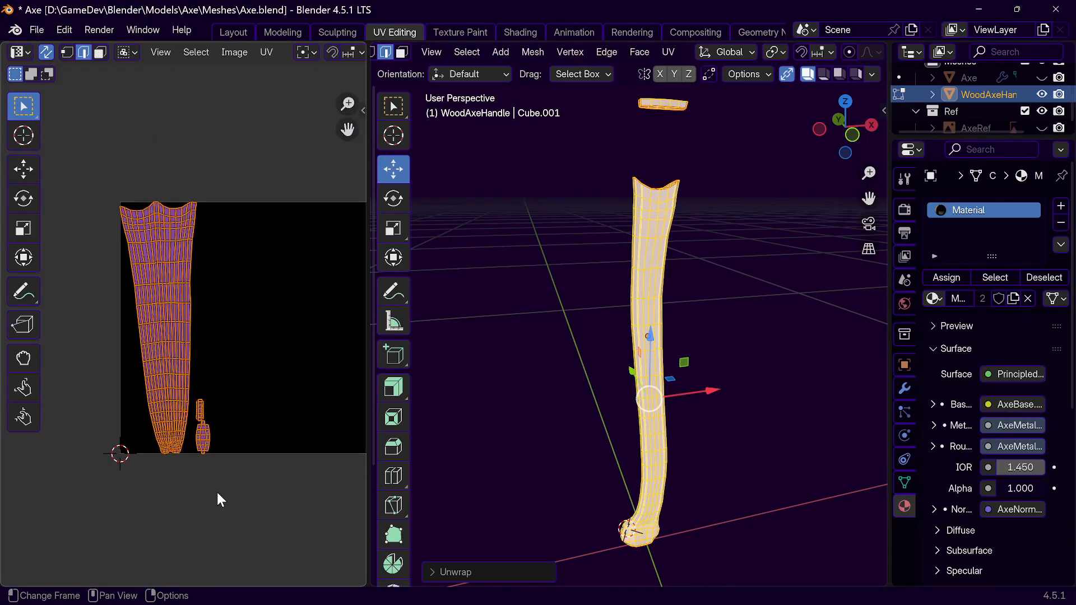
left_click(217, 492)
scroll(230, 462, "up", 5)
middle_click_drag(160, 443, 349, 548)
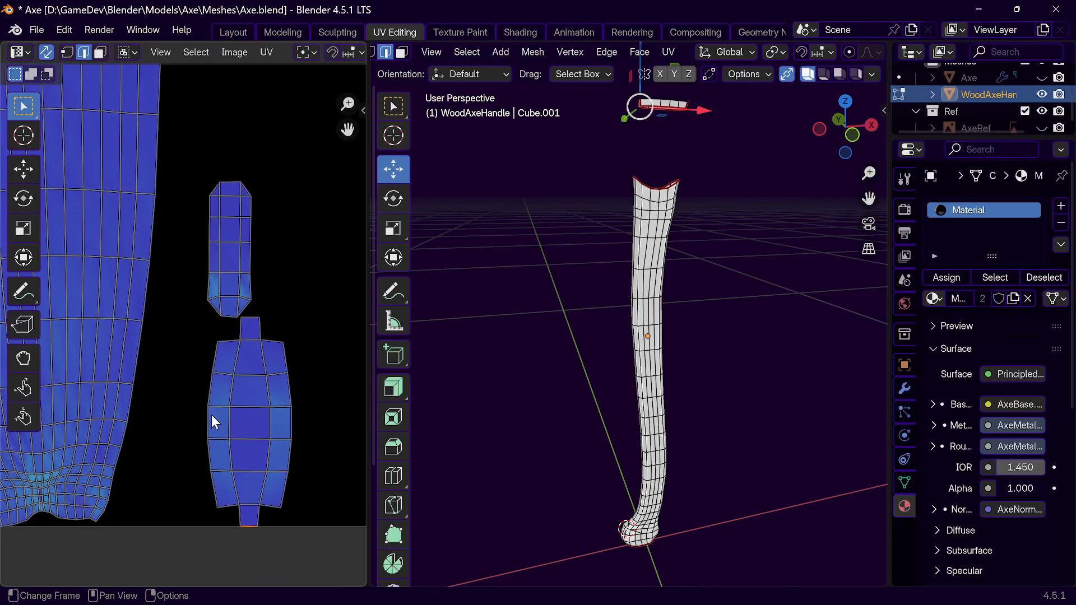
middle_click_drag(209, 401, 275, 448)
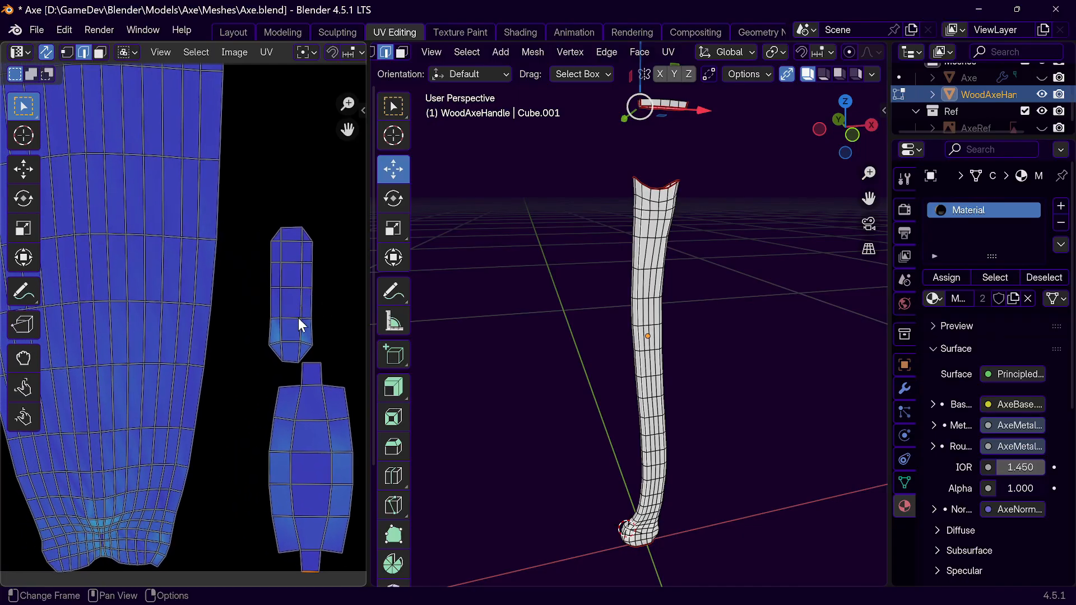
middle_click_drag(142, 559, 225, 532)
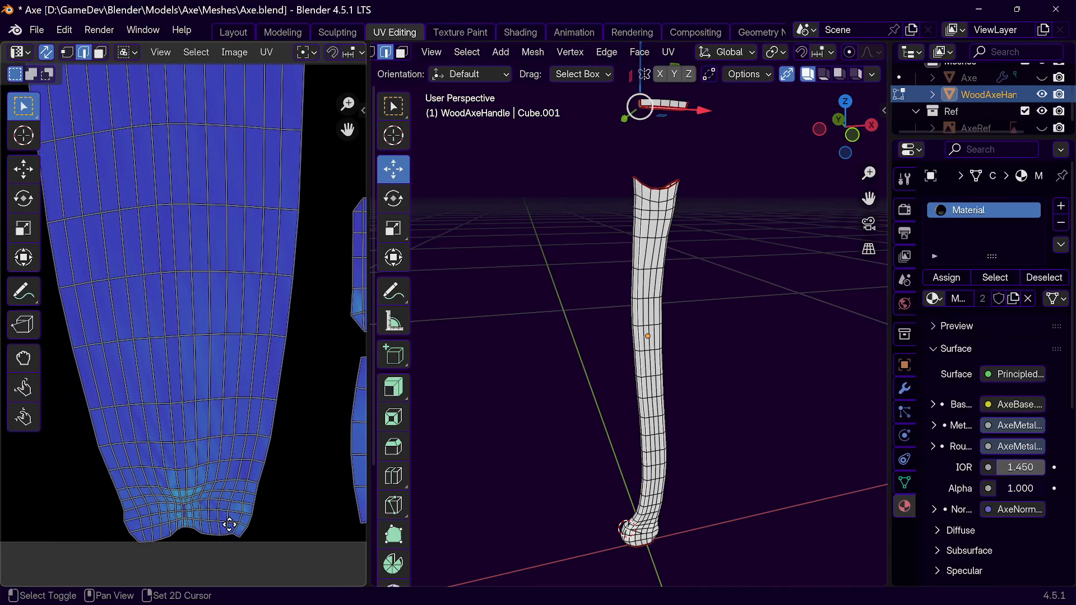
Step: Select the edge path from the butt end up over the bulge on the narrow side opposite the long seam and mark it as a seam
left_click(185, 512)
middle_click_drag(605, 511, 733, 512)
scroll(732, 511, "up", 8)
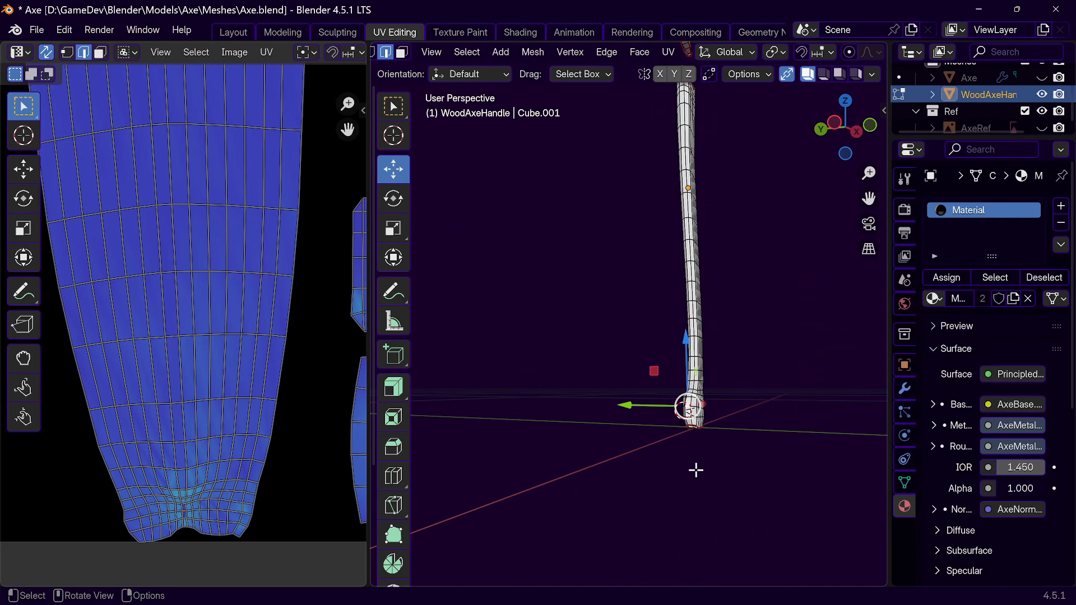
middle_click_drag(712, 401, 752, 447)
left_click(767, 467)
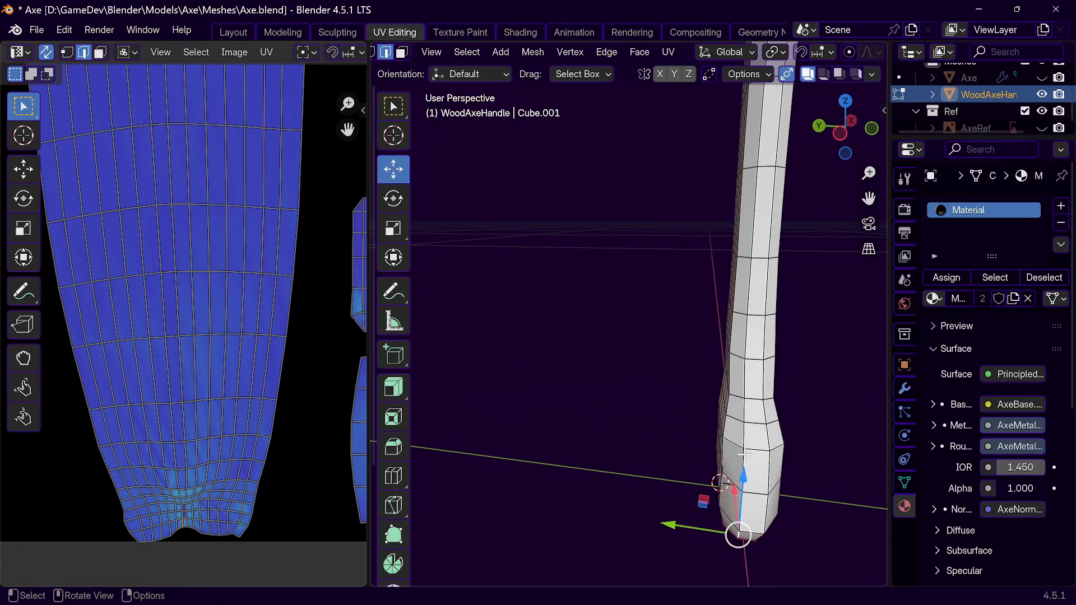
left_click(739, 491, "ctrl")
middle_click_drag(739, 491, 756, 436)
left_click(749, 415, "ctrl")
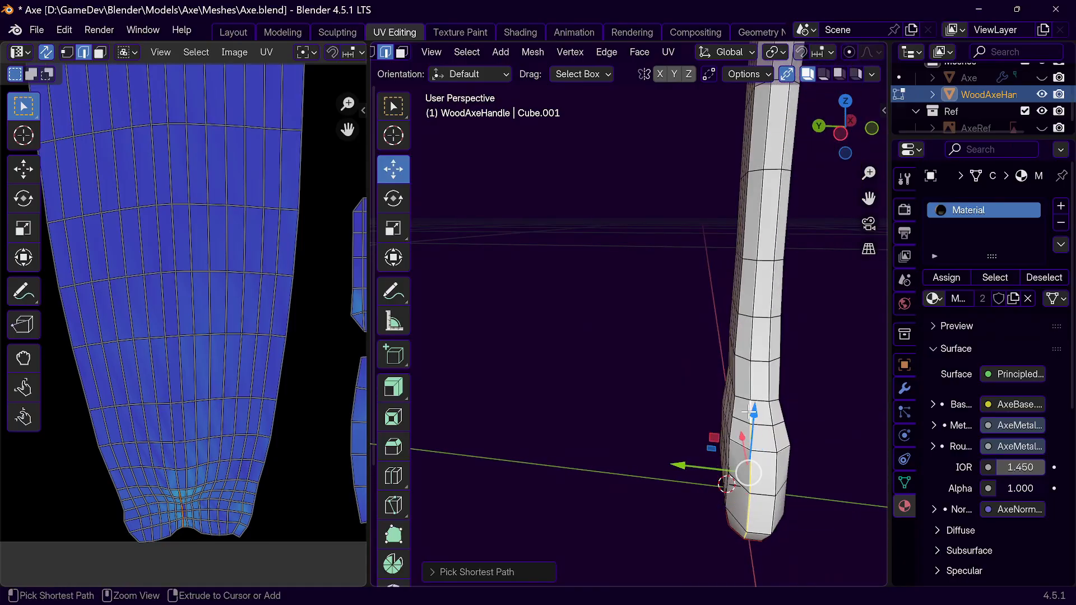
right_click(738, 465)
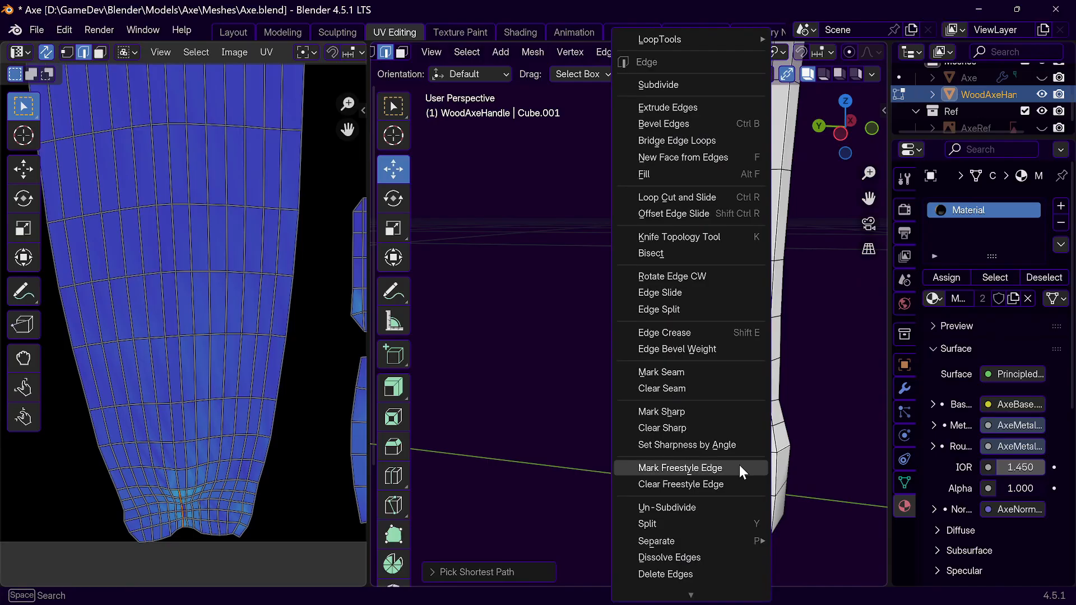
left_click(690, 371)
Step: Unwrap the whole handle again with Unwrap Conformal and check the stretching around the butt end of the shaft island
key("a")
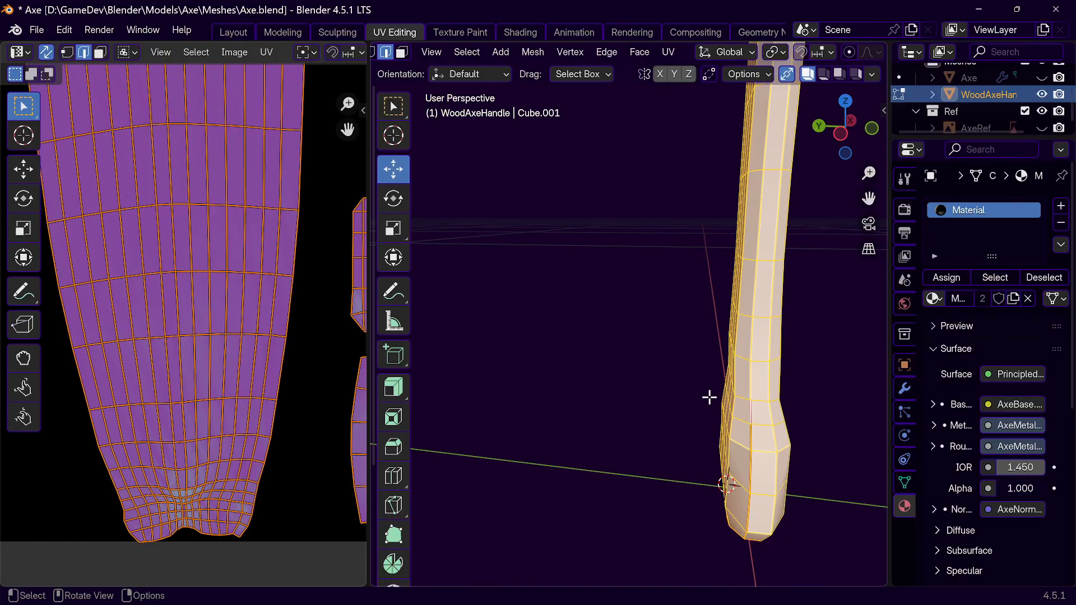
key("u")
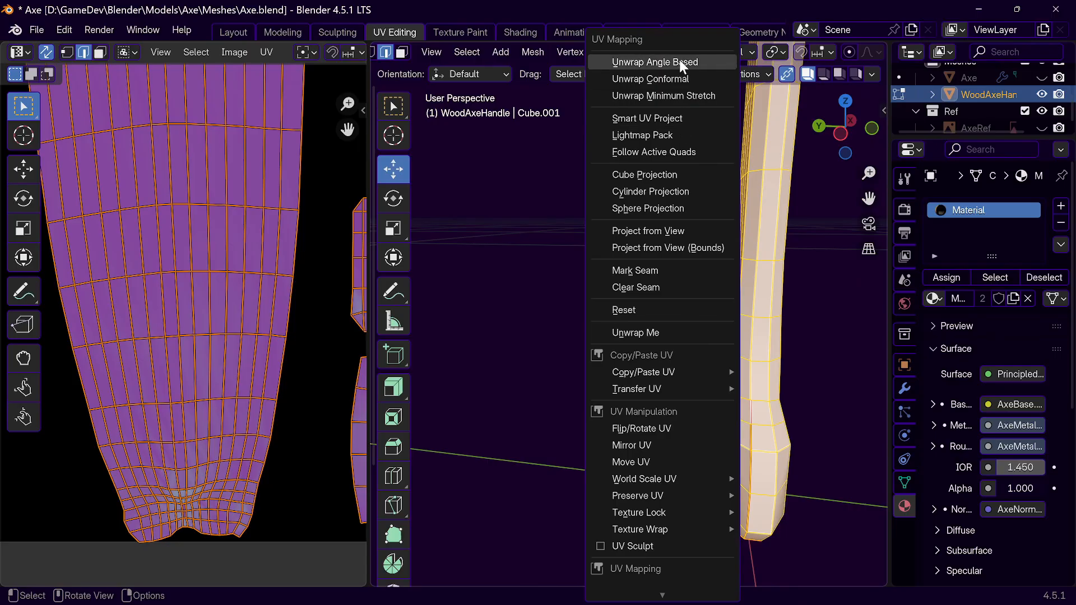
left_click(674, 79)
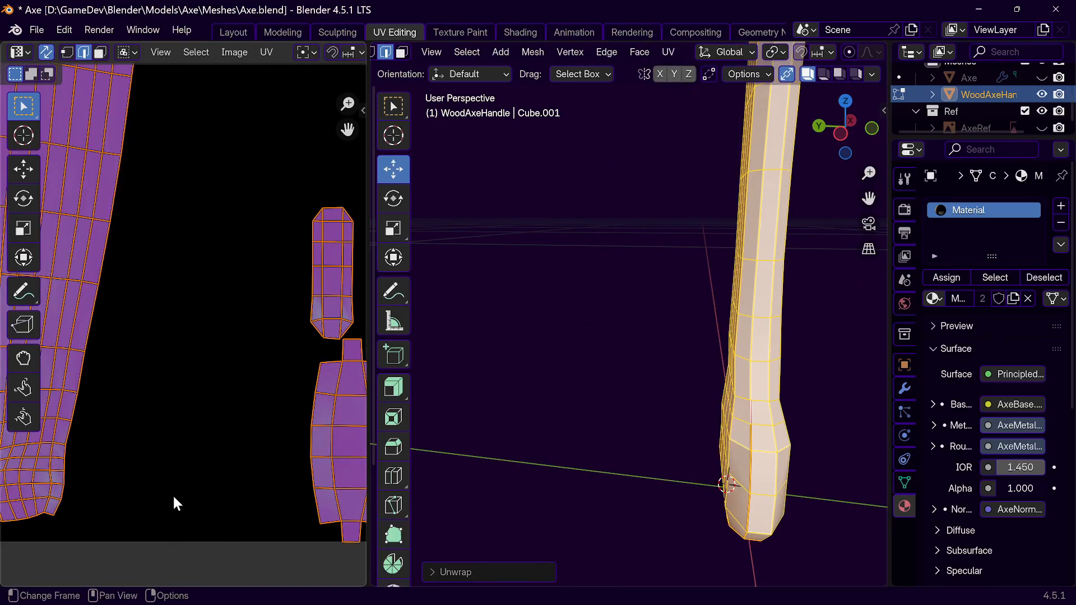
scroll(165, 499, "down", 3)
scroll(165, 499, "down", 2)
scroll(136, 518, "up", 5)
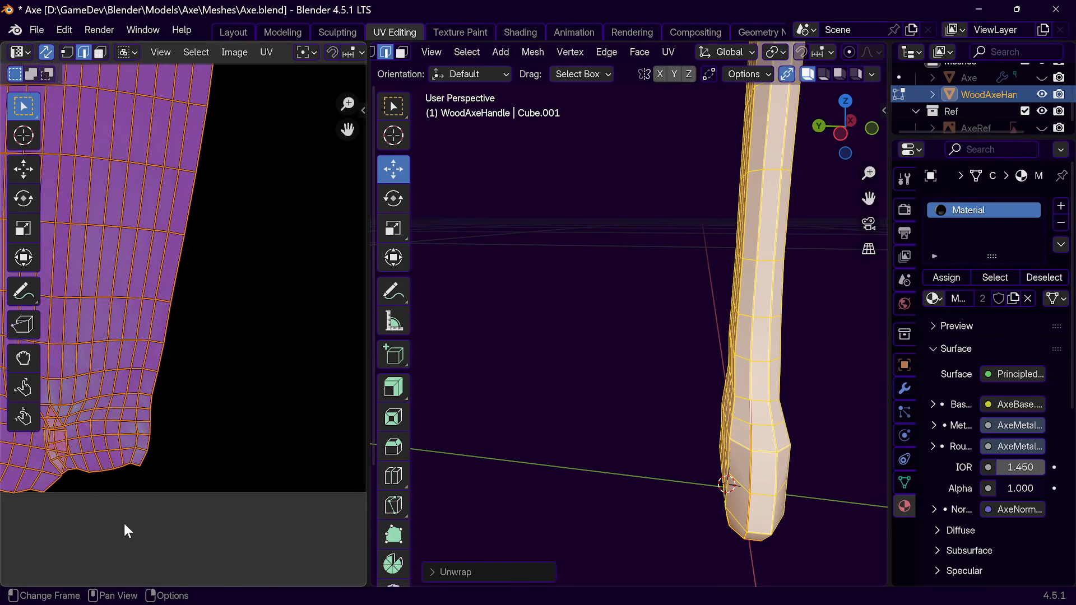
Step: Select the shortest edge path from the top of the short butt seam up to the shaft's upper rim and mark it as a seam
left_click(752, 411)
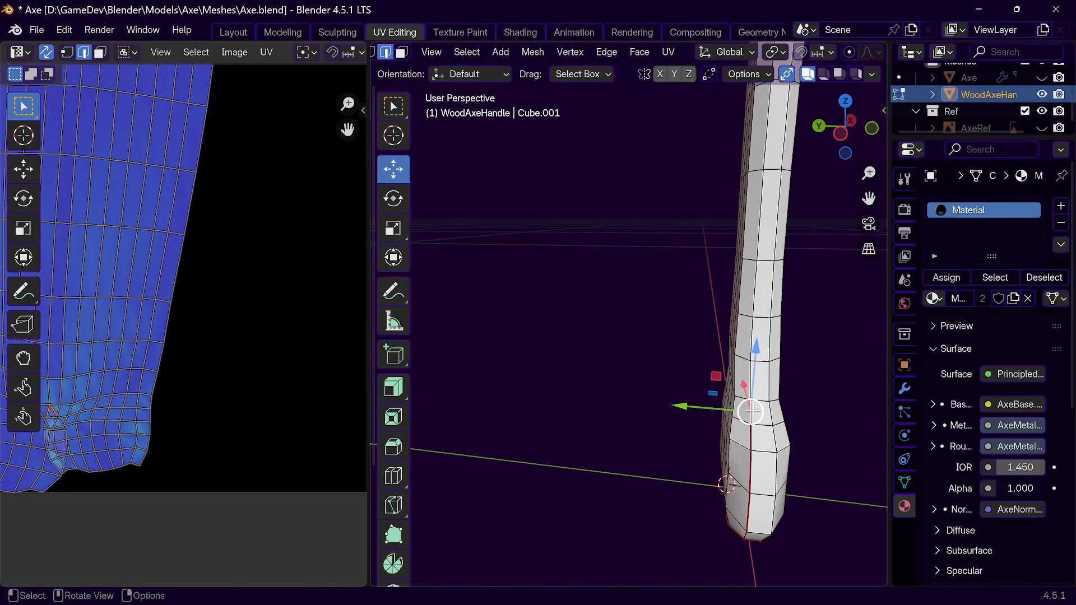
middle_click_drag(784, 361, 738, 409, "ctrl")
scroll(739, 211, "down", 4)
left_click(677, 253, "ctrl")
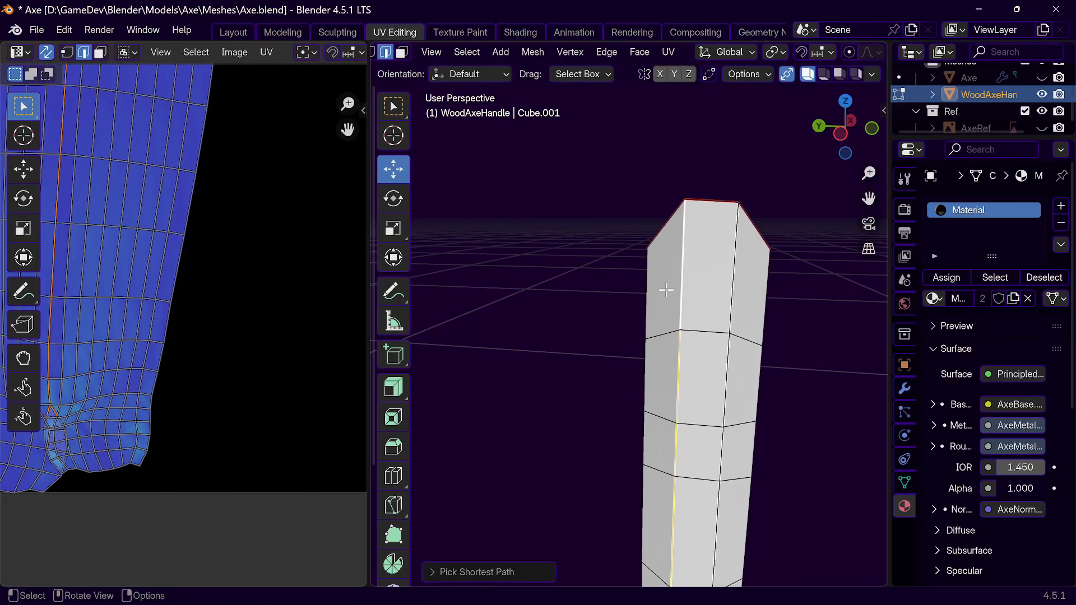
key("ctrl+e")
left_click(624, 371)
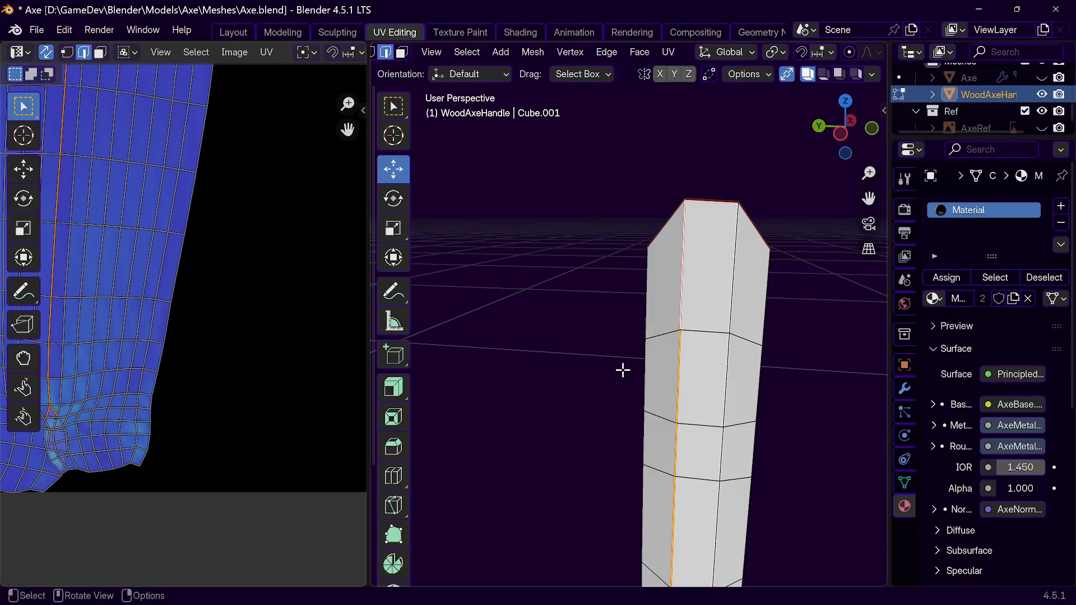
scroll(724, 360, "down", 4)
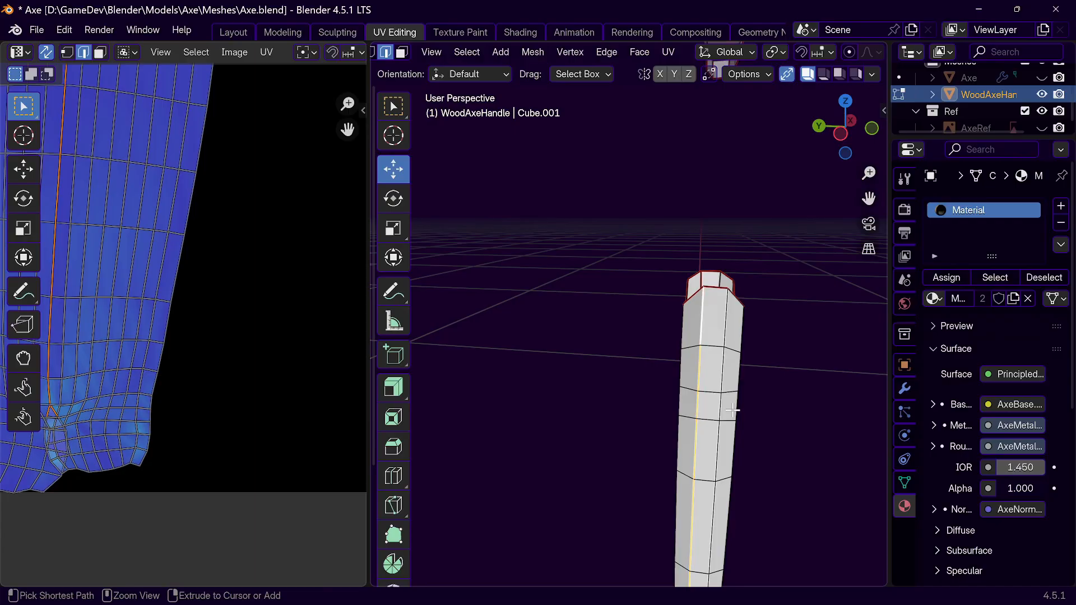
key("ctrl+l")
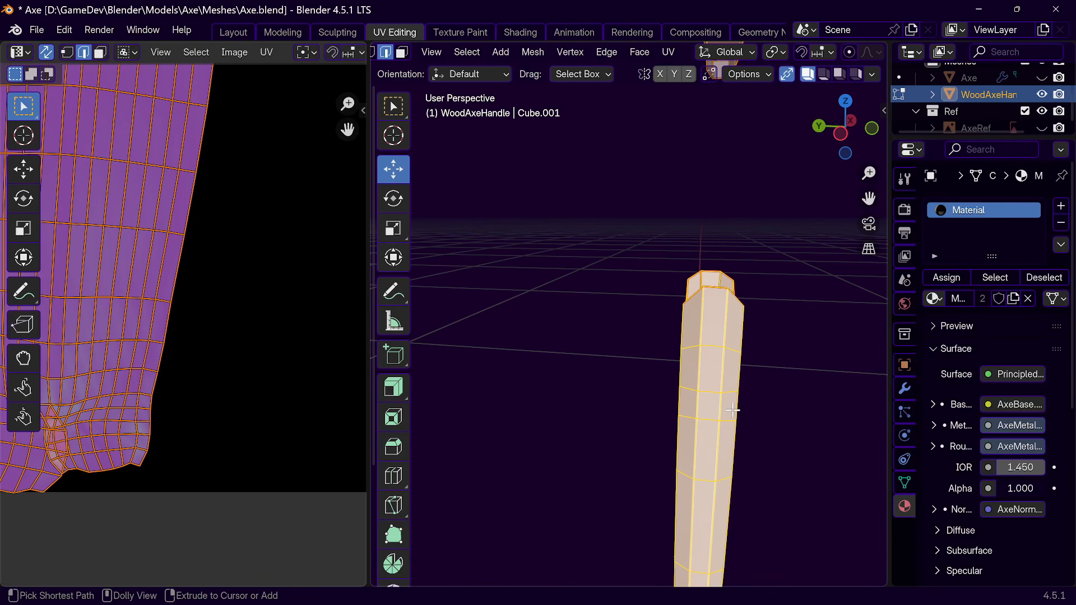
key("ctrl+shift+z")
key("ctrl+shift+z")
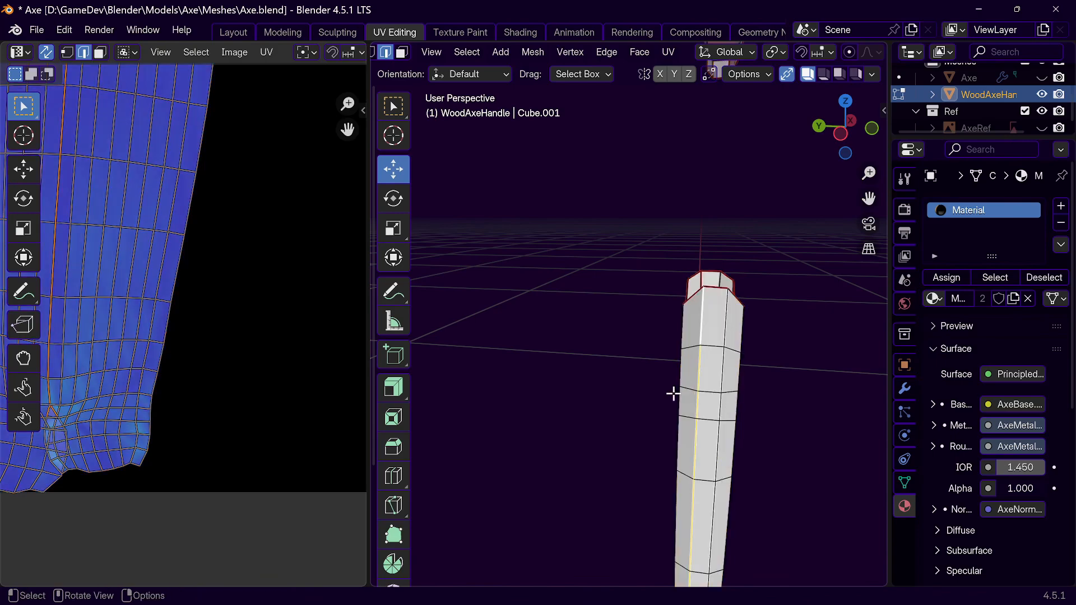
Step: Mark the selected edge path along the shaft's second narrow side as a seam again
key("ctrl+e")
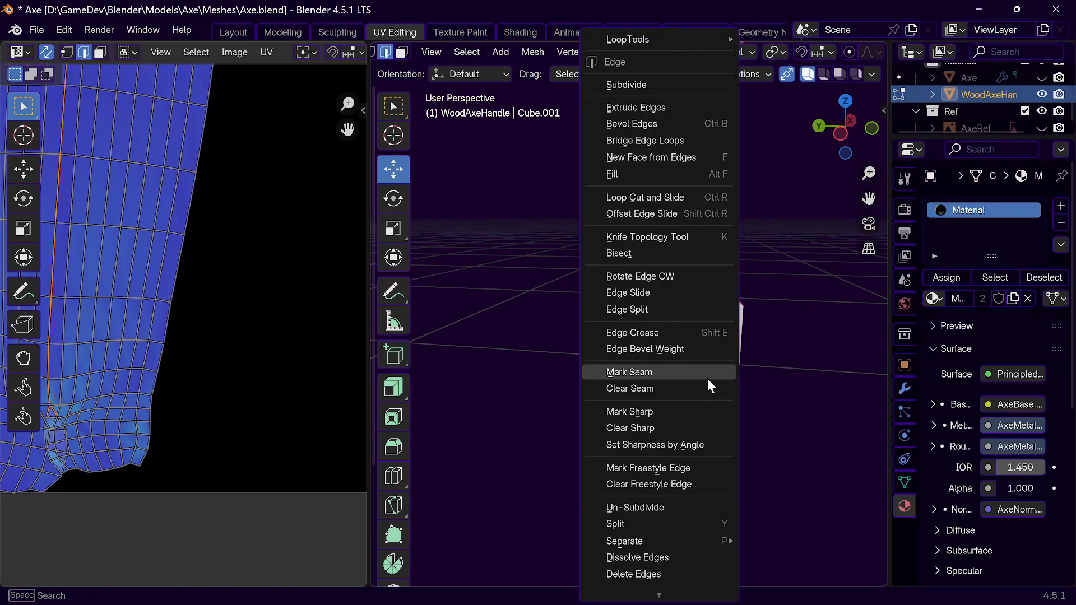
left_click(642, 373)
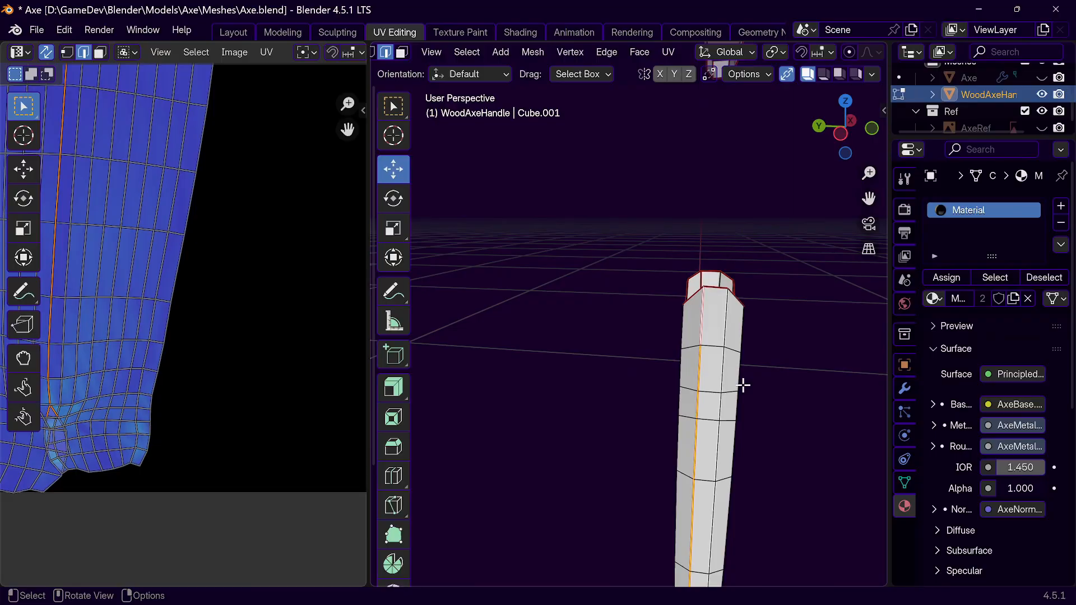
Step: Unwrap the entire handle with Unwrap Conformal using both side seams and inspect the resulting islands for stretching
key("a")
key("u")
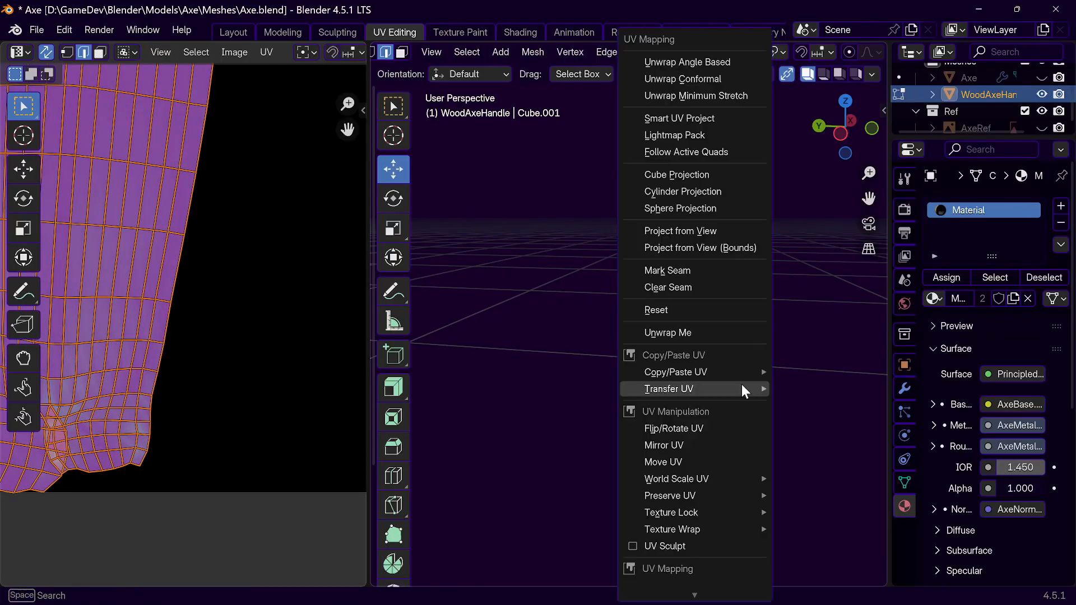
left_click(698, 77)
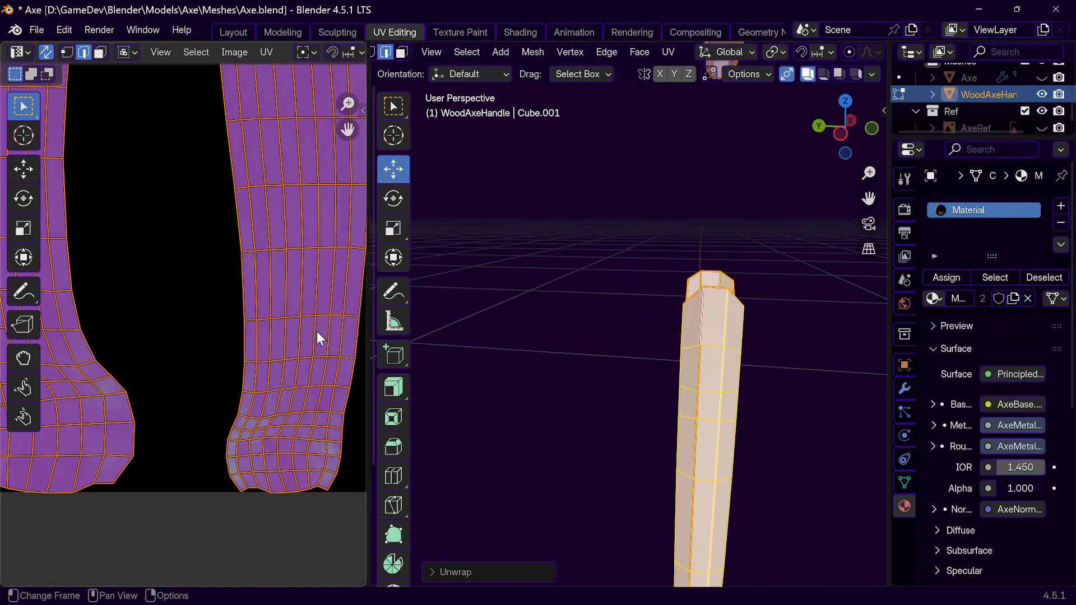
scroll(267, 384, "down", 5)
scroll(309, 221, "down", 3)
middle_click_drag(312, 221, 263, 300)
scroll(262, 384, "up", 2)
left_click(220, 449)
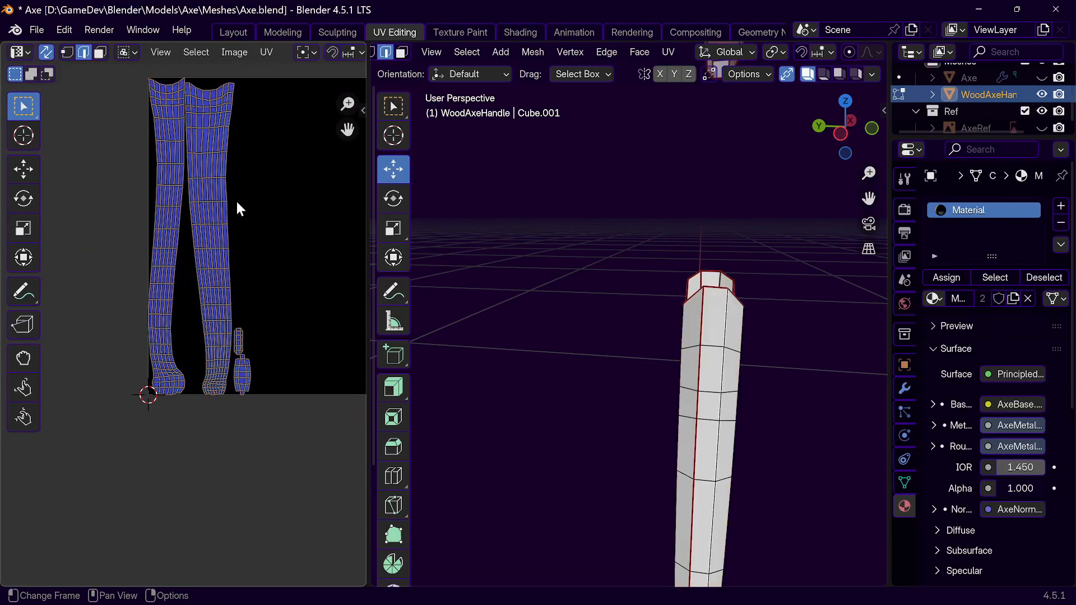
scroll(219, 405, "up", 7)
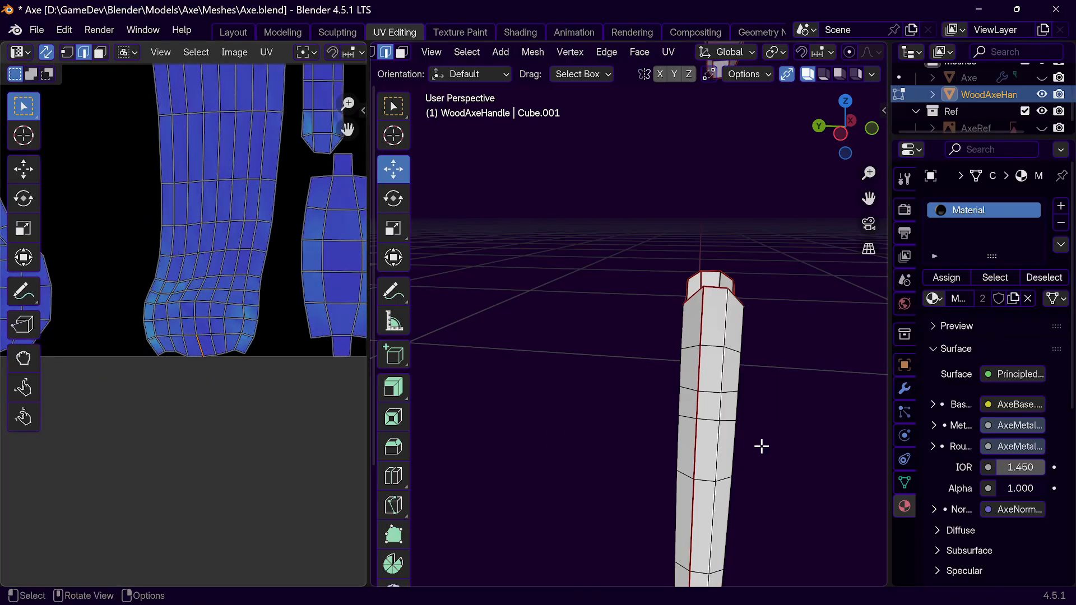
Step: Examine the seams at the handle's butt and the unwrapped shaft, butt and cap islands for stretching
scroll(753, 445, "down", 7)
middle_click_drag(749, 530, 713, 204, "shift")
scroll(670, 312, "up", 5)
scroll(710, 380, "up", 6)
scroll(707, 403, "up", 5)
scroll(671, 425, "down", 3)
mouse_move(664, 422)
middle_mouse_down()
mouse_move(624, 409)
mouse_move(648, 413)
middle_mouse_up()
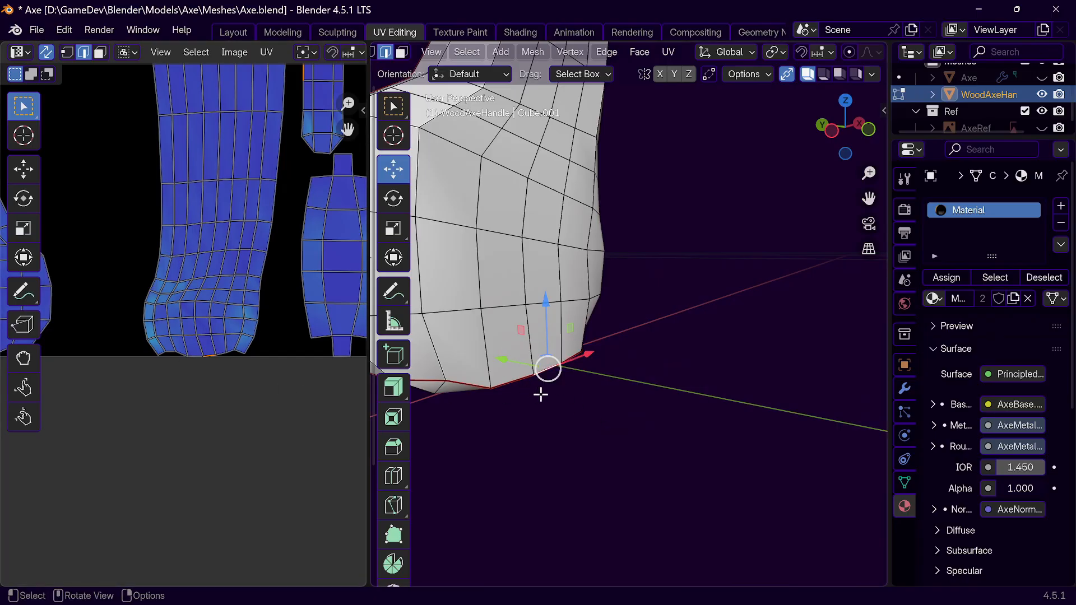
middle_click_drag(548, 395, 588, 429)
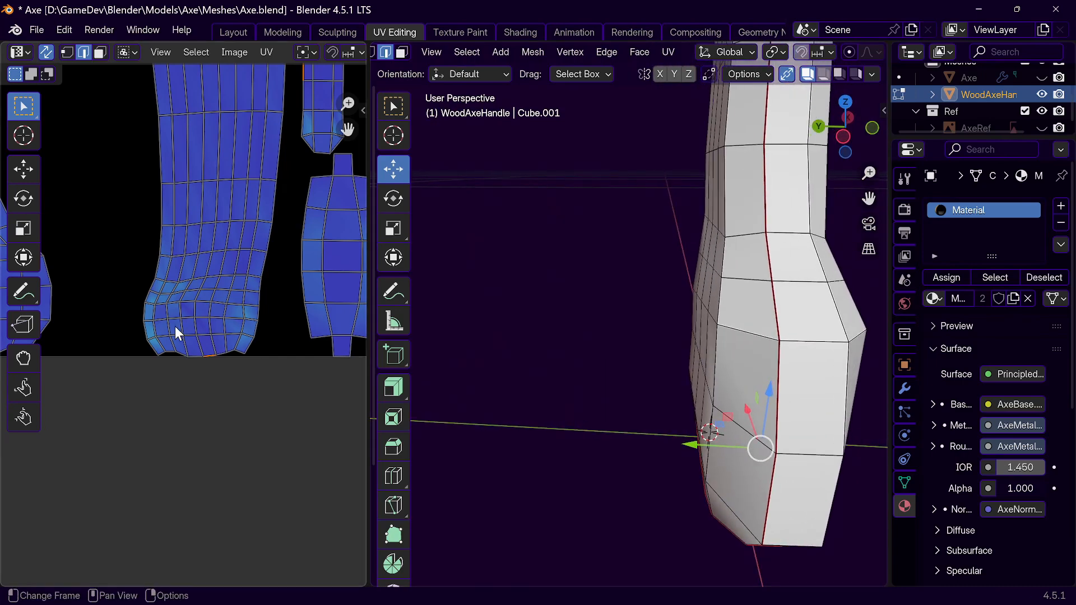
scroll(175, 328, "down", 3)
scroll(175, 326, "down", 1)
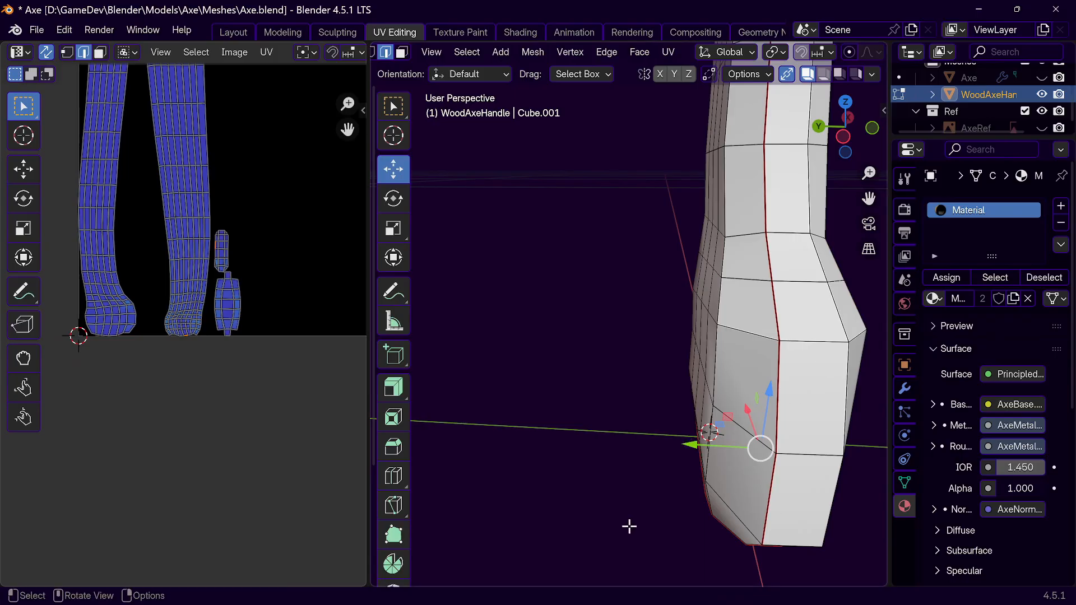
middle_click_drag(248, 227, 270, 483)
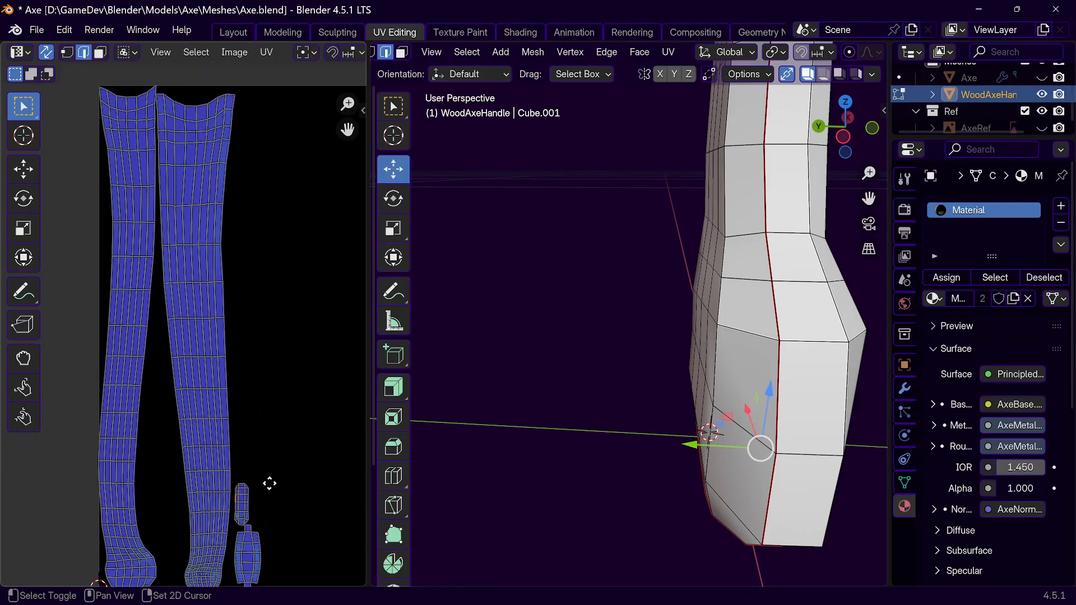
scroll(241, 493, "up", 6)
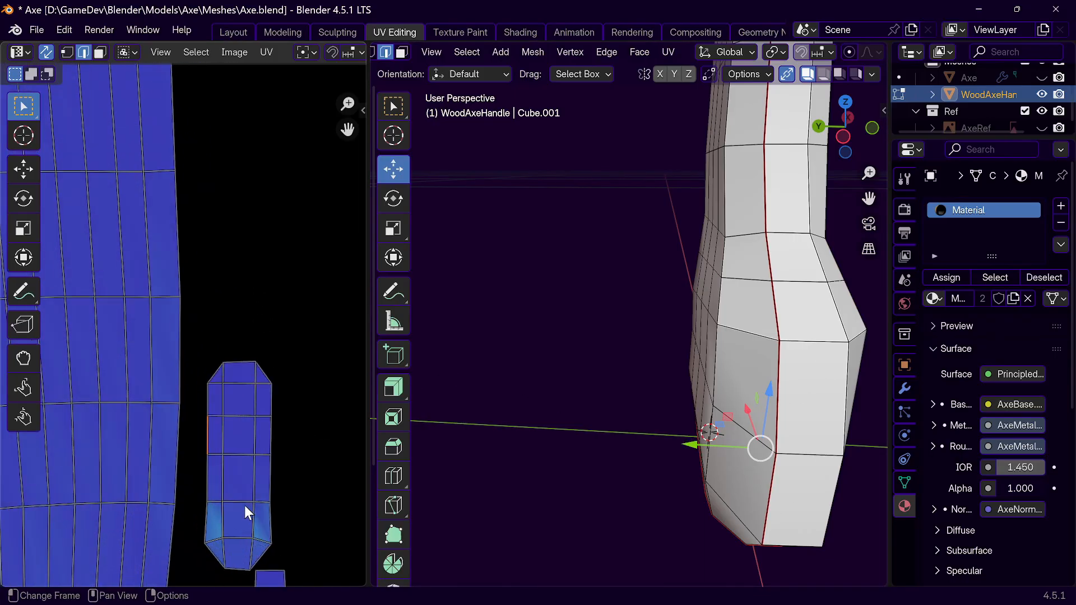
Step: Select the shortest edge path along one narrow side of the shaft, from the butt to the upper rim, and clear its seam
left_click(290, 313)
scroll(279, 372, "down", 7)
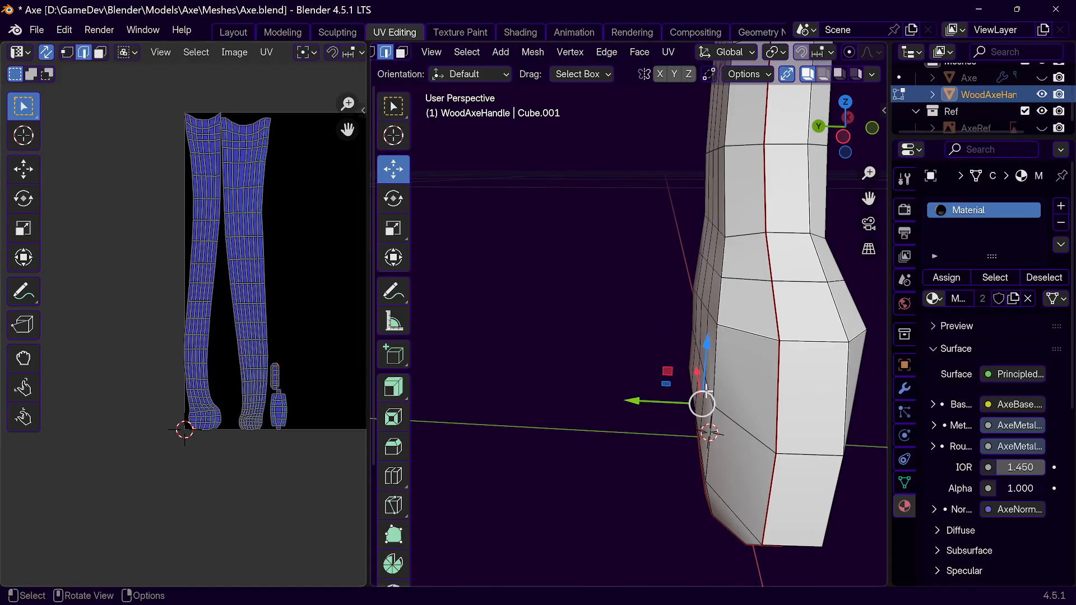
middle_click_drag(773, 494, 770, 416)
middle_click_drag(751, 140, 701, 224)
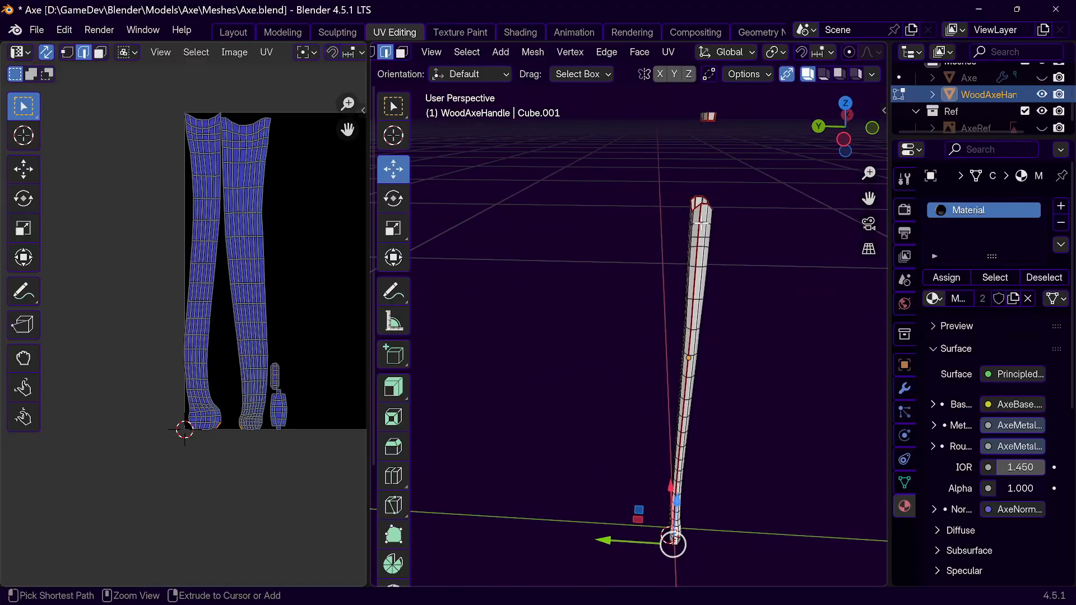
left_click(700, 221, "ctrl")
key("ctrl+e")
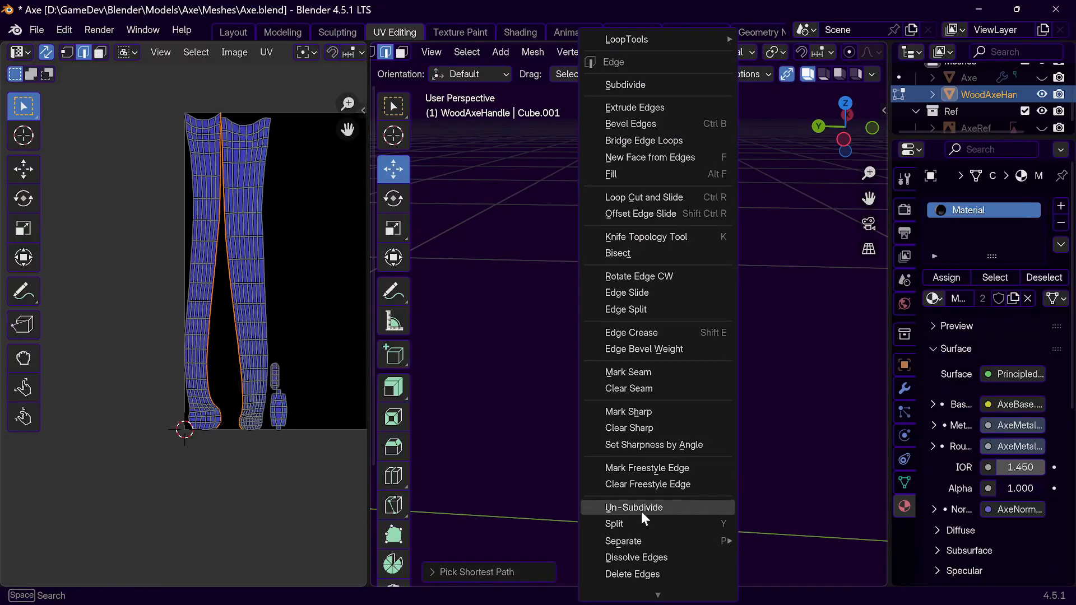
left_click(640, 387)
Step: Unwrap the entire handle with Unwrap Conformal, and redo the unwrap using Unwrap Angle Based
key("a")
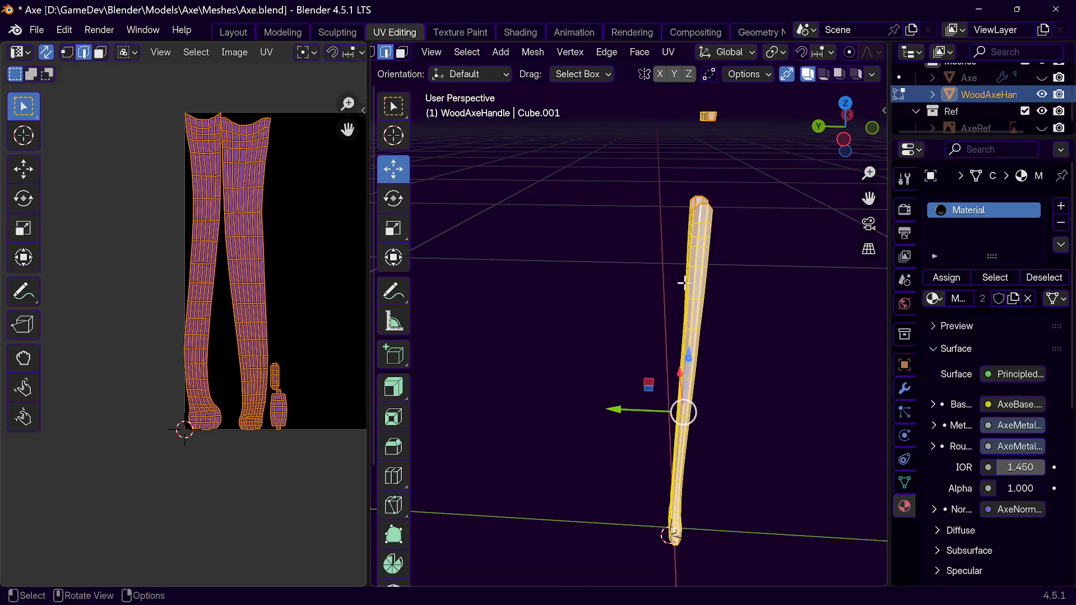
key("u")
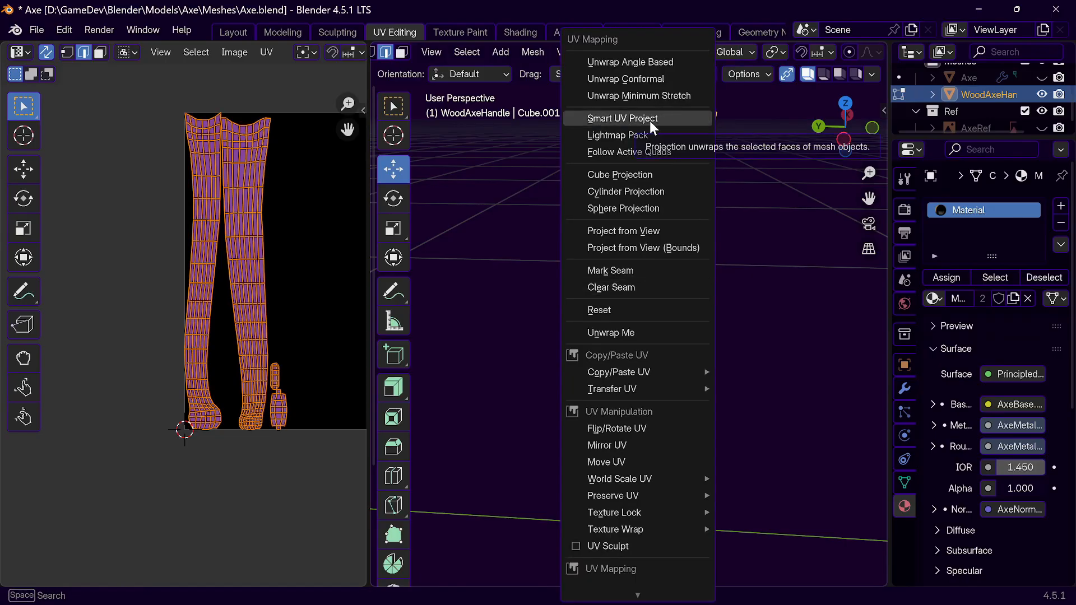
left_click(644, 80)
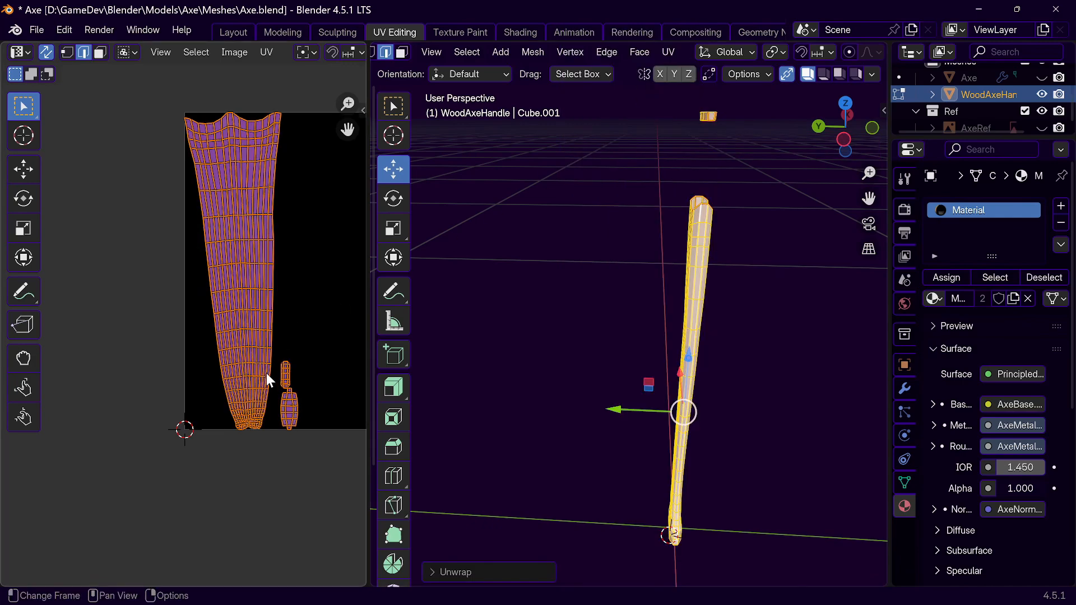
scroll(259, 425, "up", 2)
scroll(259, 425, "down", 1)
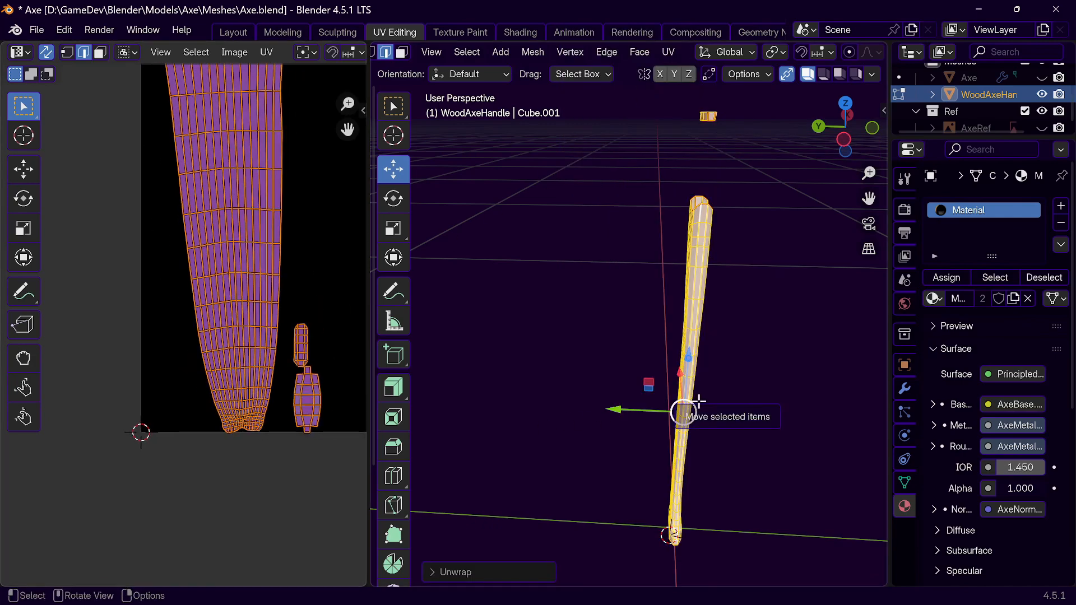
key("u")
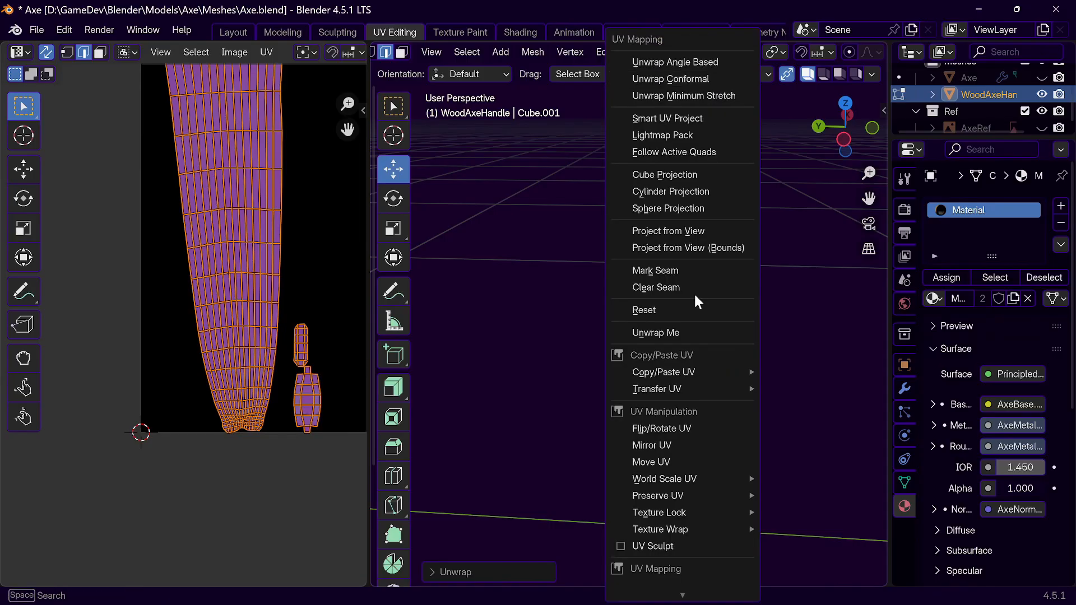
left_click(688, 61)
Step: Examine the stretching around the butt end of the single shaft island and compare it with the handle's seams
middle_click_drag(285, 230, 233, 327)
left_click(128, 546)
scroll(130, 552, "up", 5)
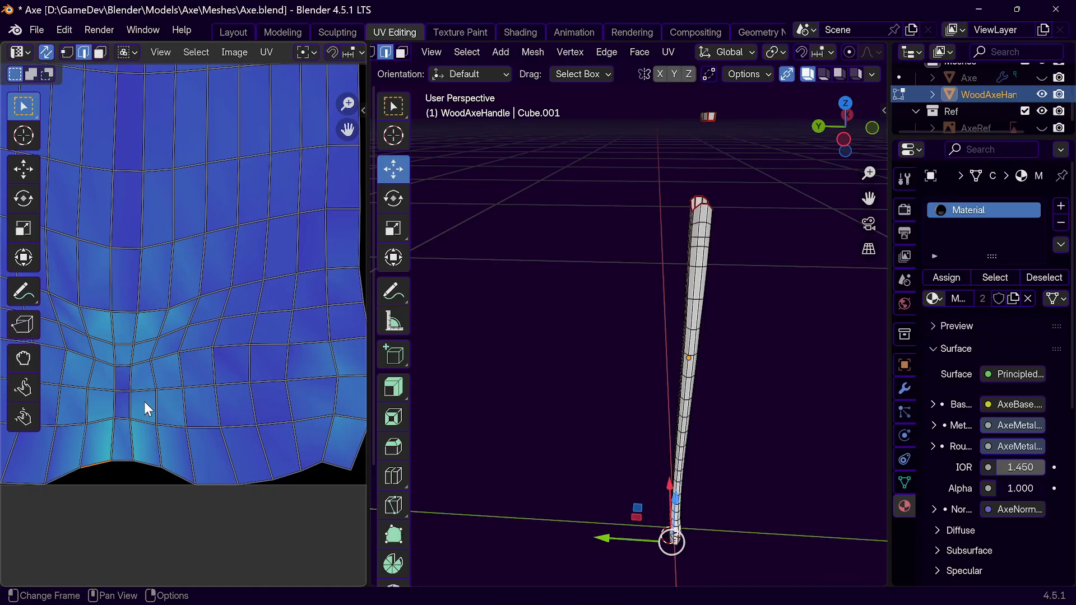
middle_click_drag(552, 448, 639, 437)
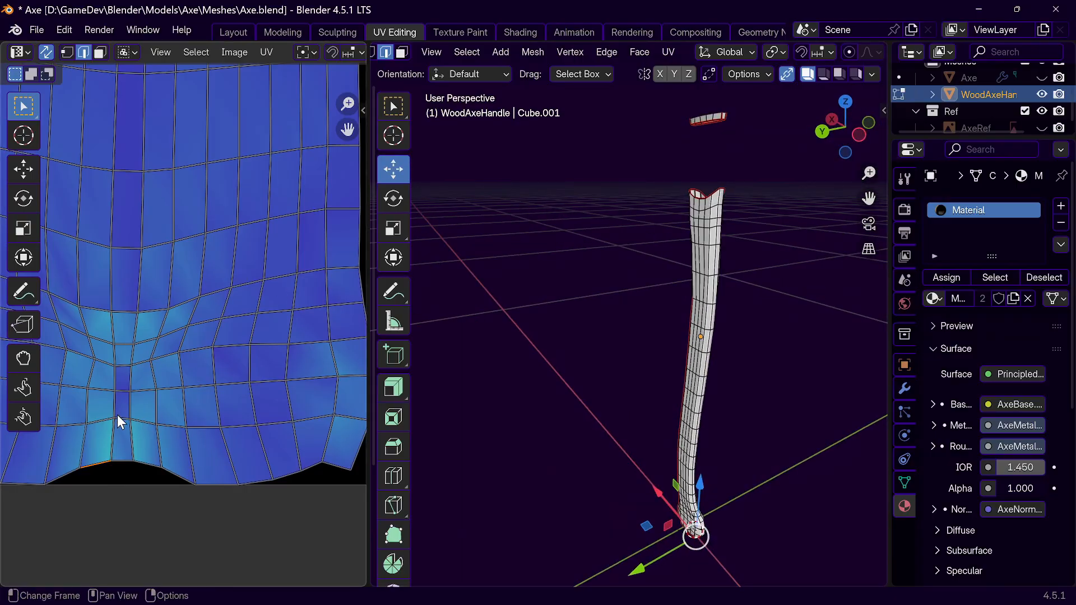
scroll(160, 338, "down", 6)
scroll(160, 338, "down", 1)
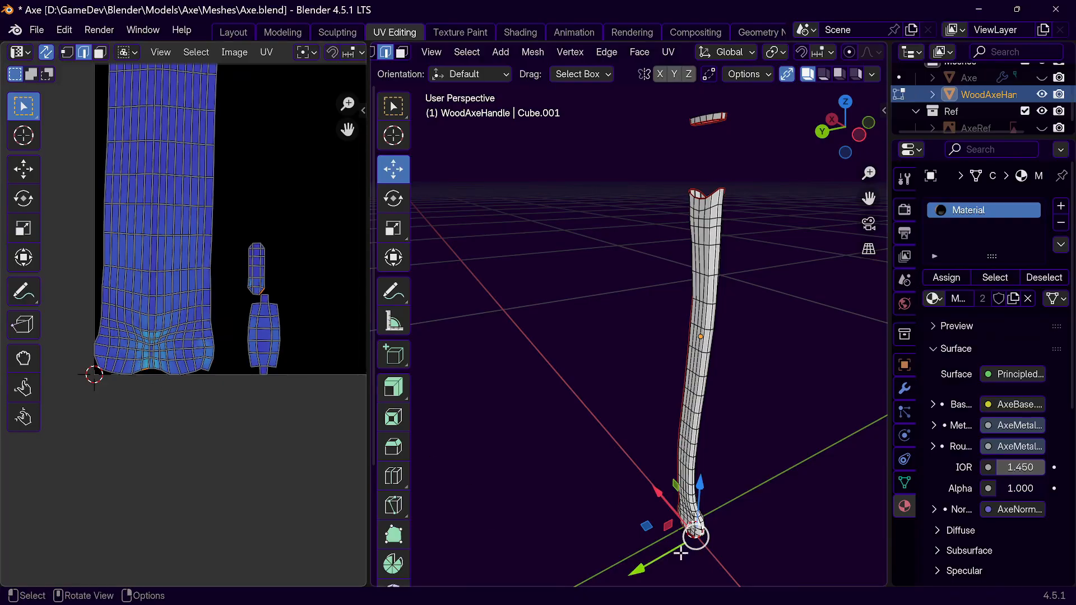
scroll(718, 550, "up", 4)
scroll(666, 487, "down", 4)
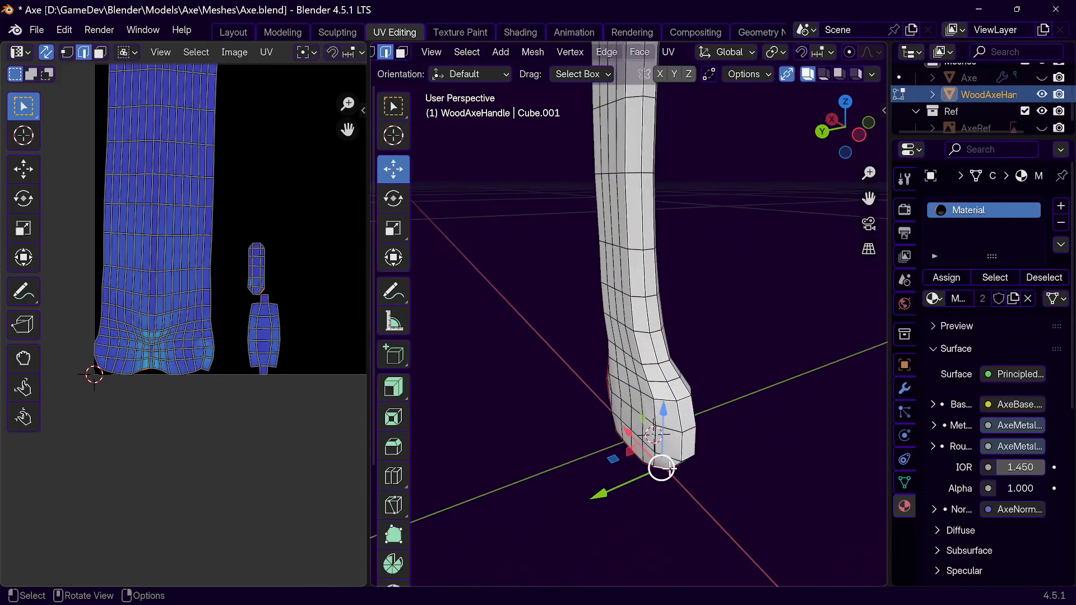
middle_click_drag(725, 364, 677, 379)
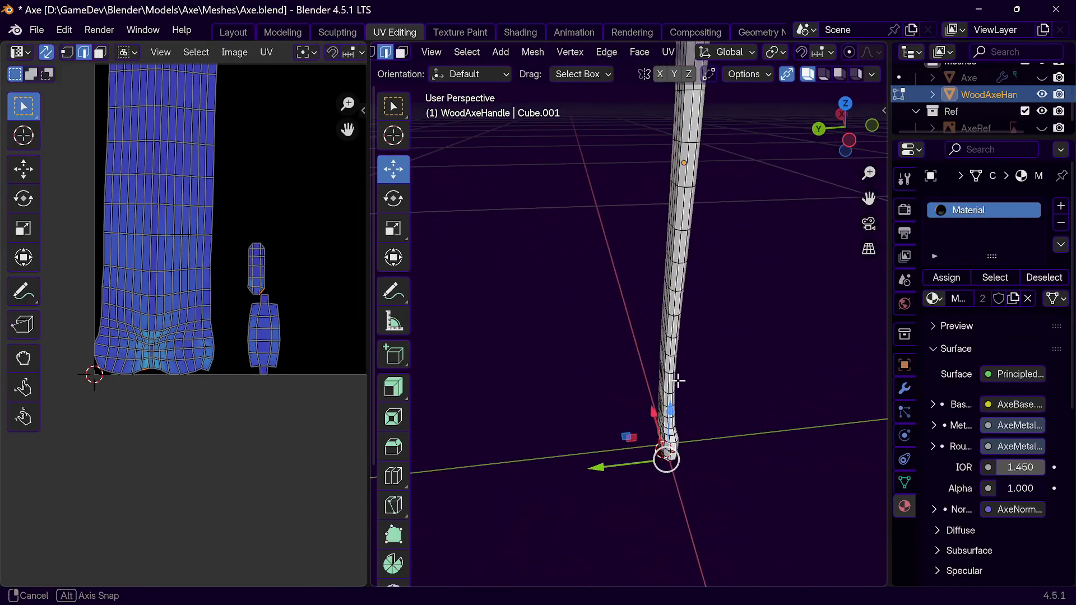
middle_click_drag(699, 298, 651, 504, "shift")
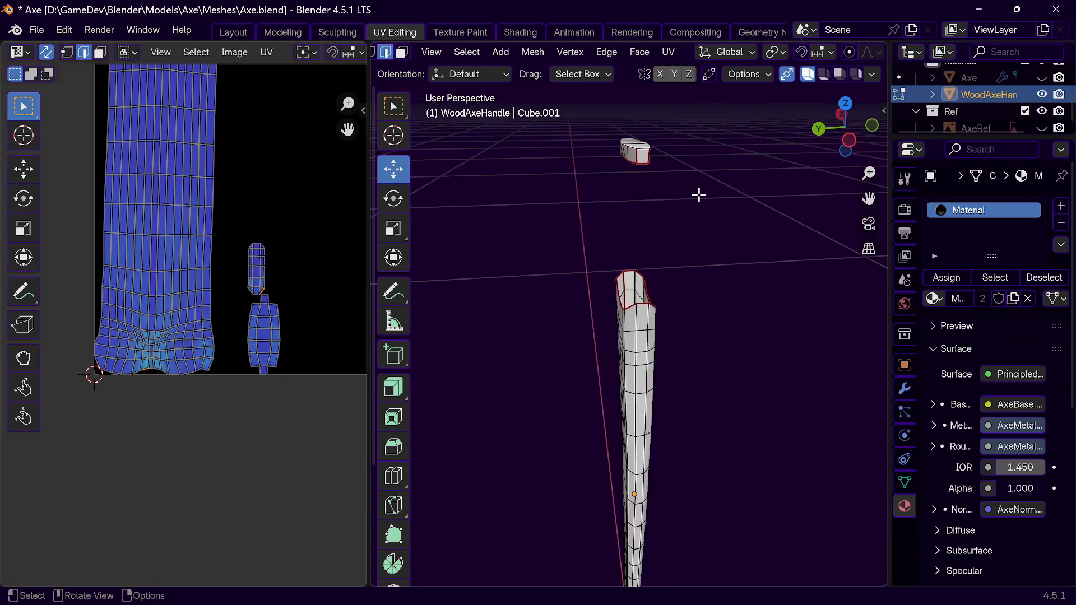
middle_click_drag(577, 322, 717, 313)
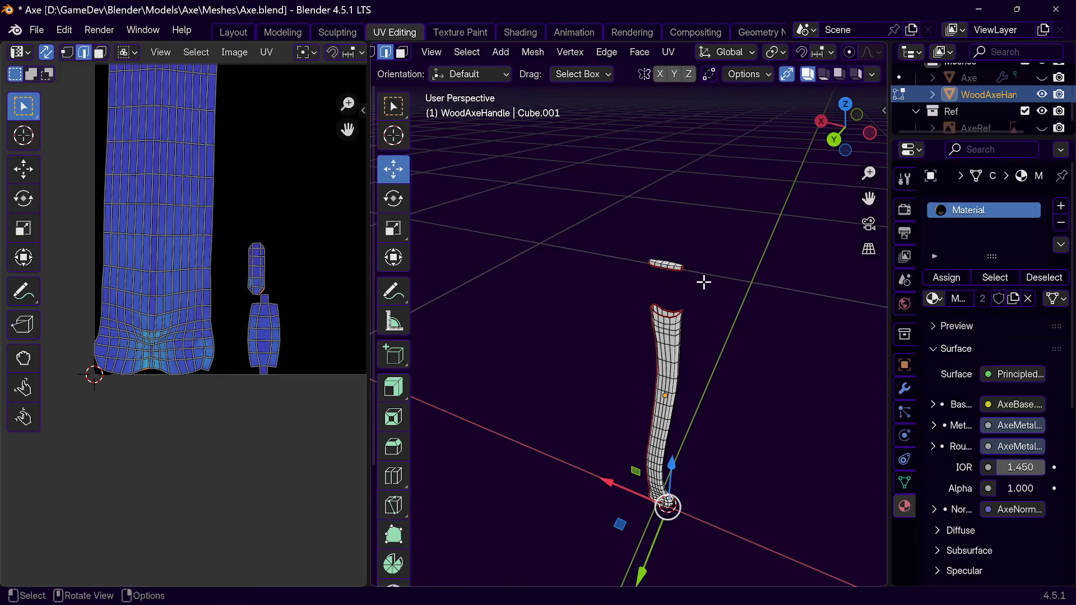
Step: Return the handle to Object Mode, show all hidden objects and set the viewport shading to Material Preview
key("Tab")
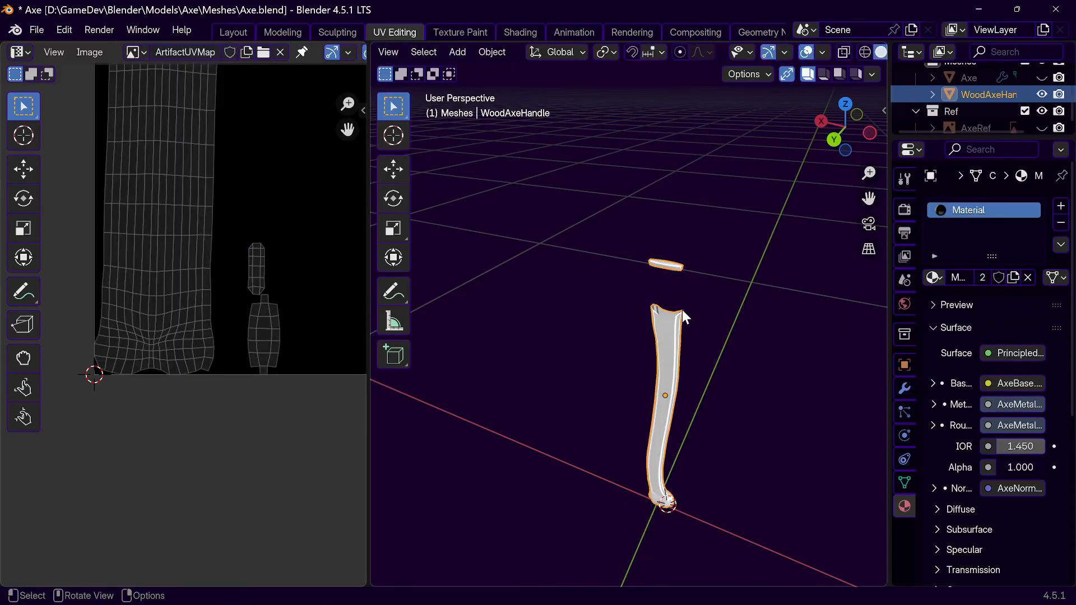
key("shift")
key("shift")
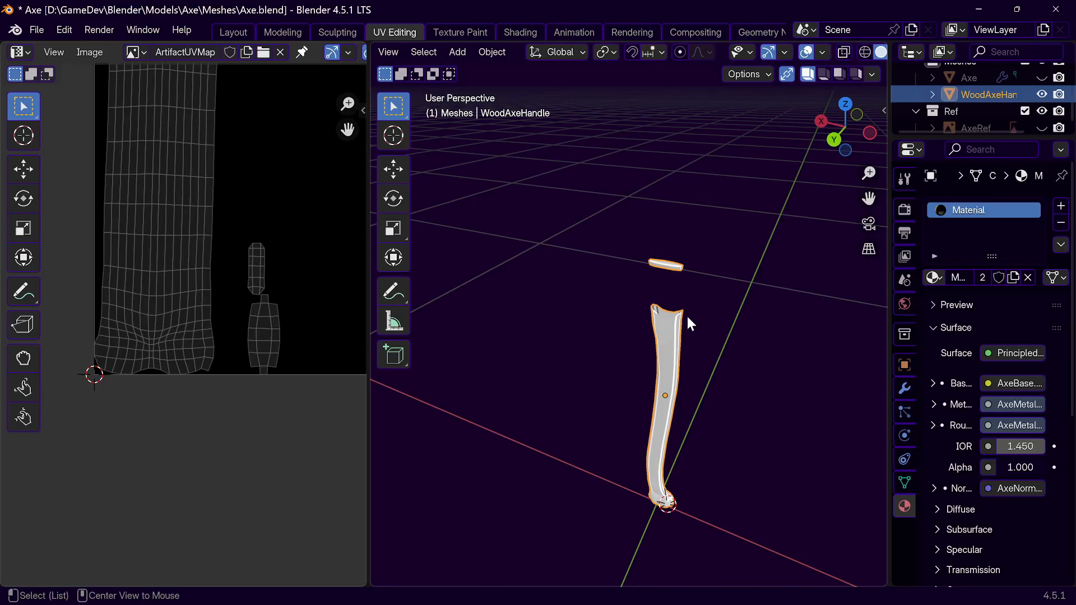
key("alt+h")
middle_click_drag(677, 345, 492, 268)
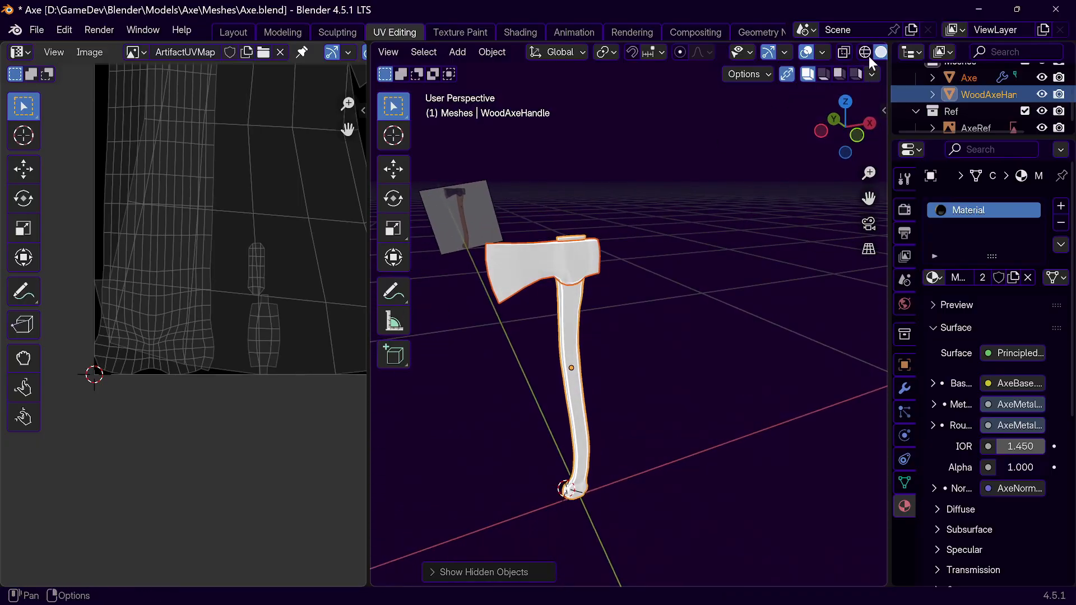
scroll(869, 56, "down", 3)
left_click(831, 52)
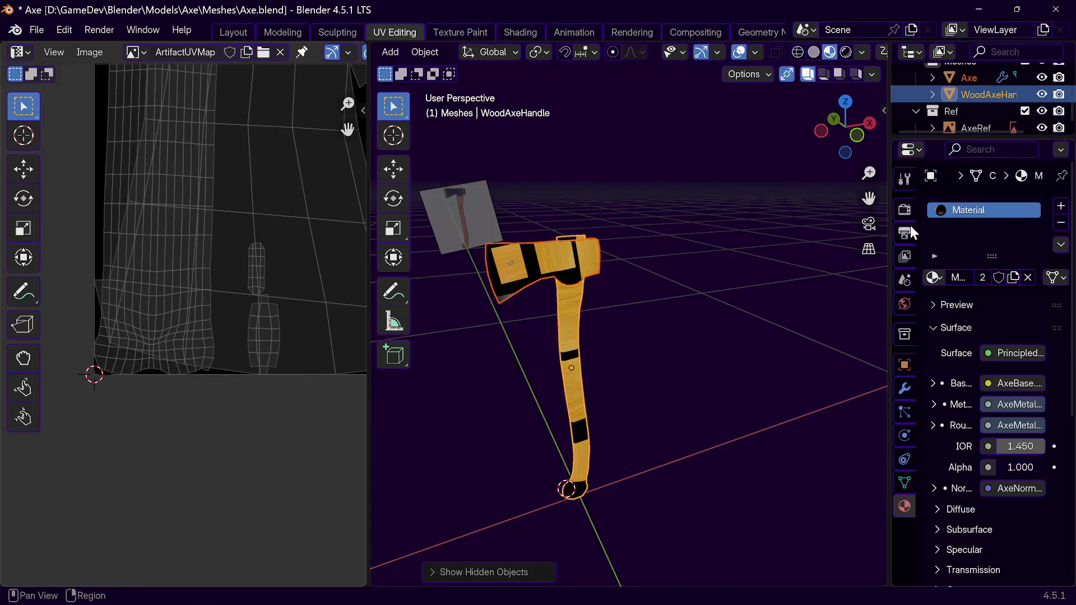
Step: Remove the material slot from both the wooden handle and the axe head
left_click(1059, 224)
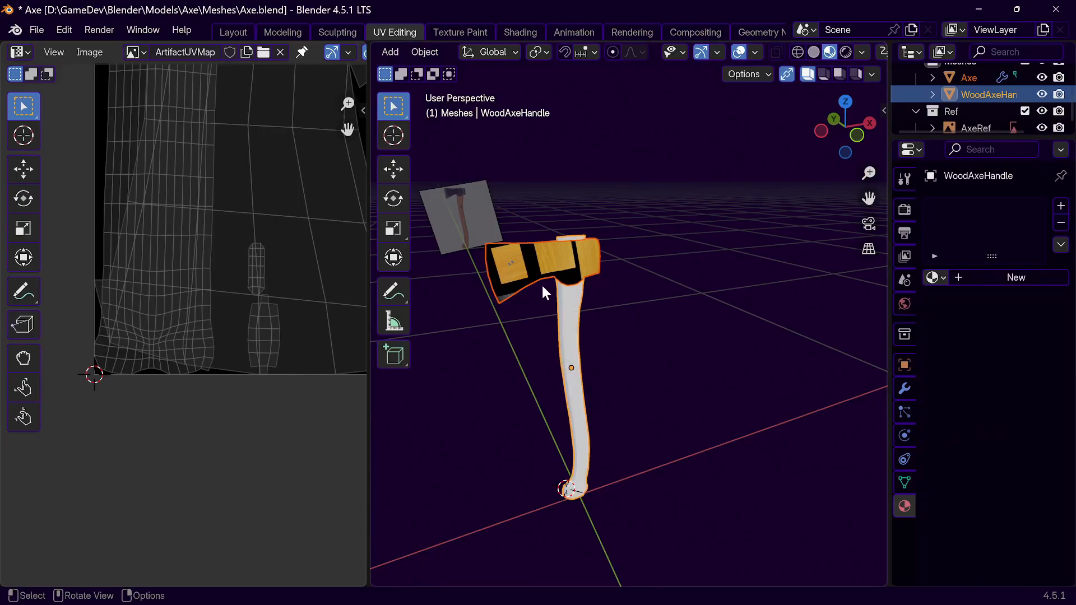
left_click(552, 268)
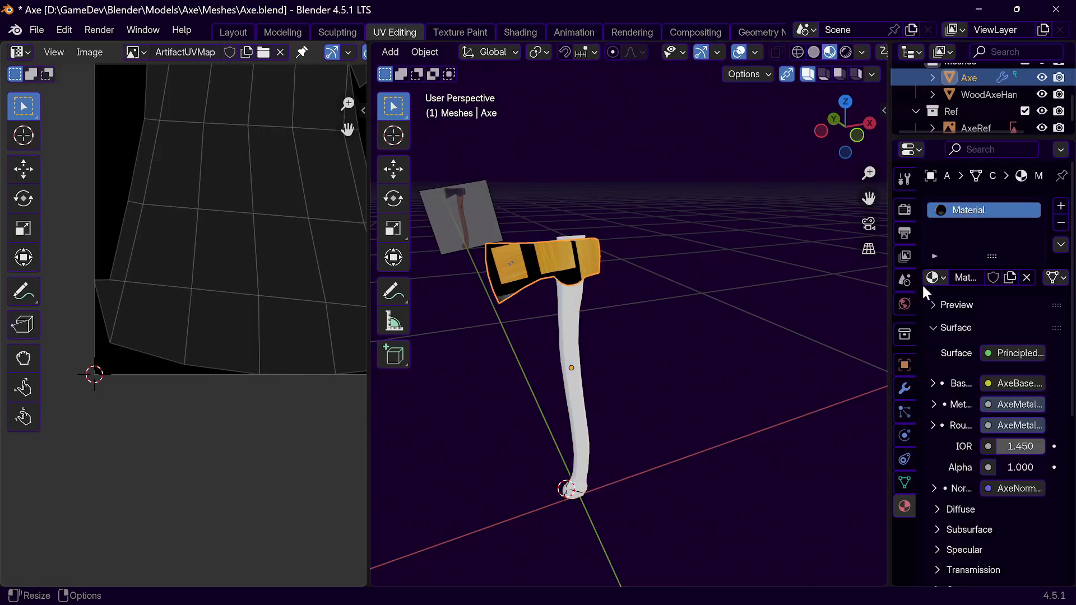
left_click(1060, 224)
Step: Inspect where the handle passes through the axe head, then select the handle and enter Edit Mode
scroll(539, 288, "up", 2)
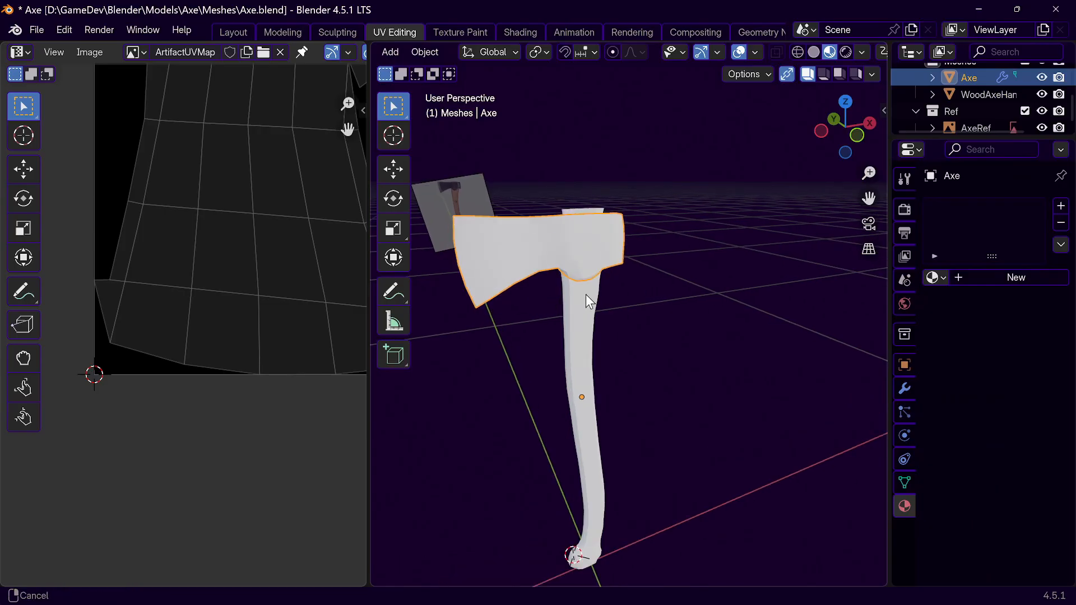
middle_click_drag(587, 294, 701, 288, "shift")
middle_click_drag(685, 365, 622, 358)
middle_click_drag(741, 209, 698, 302, "shift")
scroll(668, 331, "up", 2)
scroll(668, 331, "up", 3)
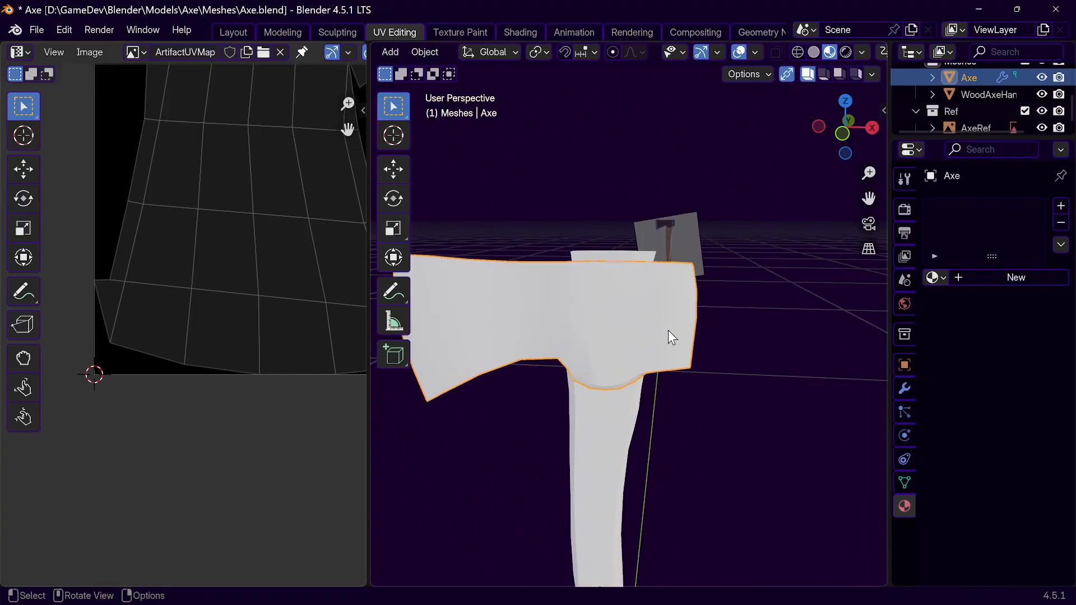
middle_click_drag(634, 276, 621, 329)
left_click(583, 382)
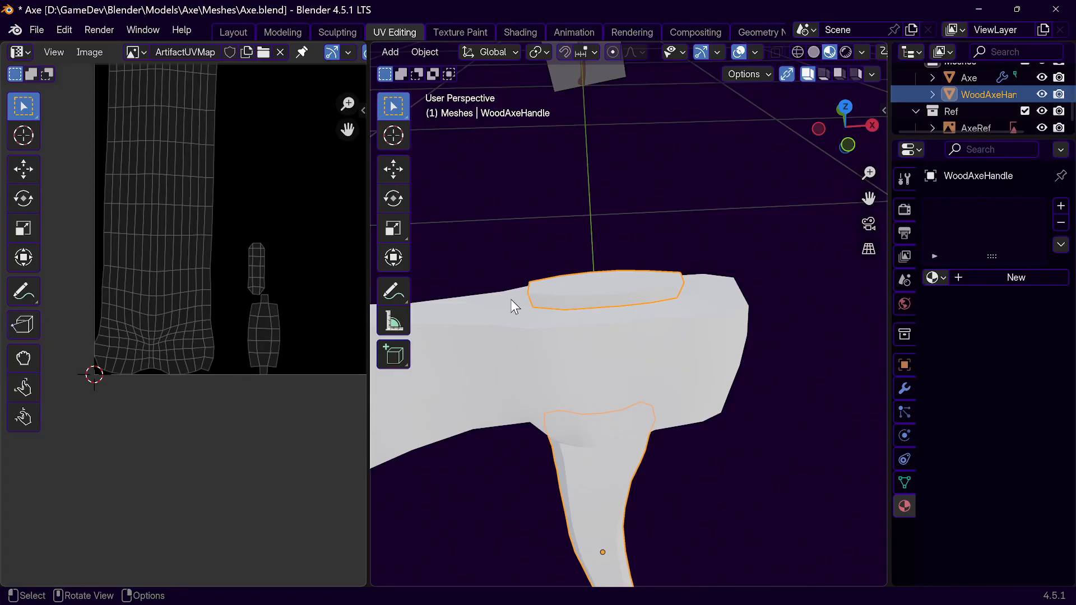
middle_click_drag(586, 300, 635, 380)
key("Tab")
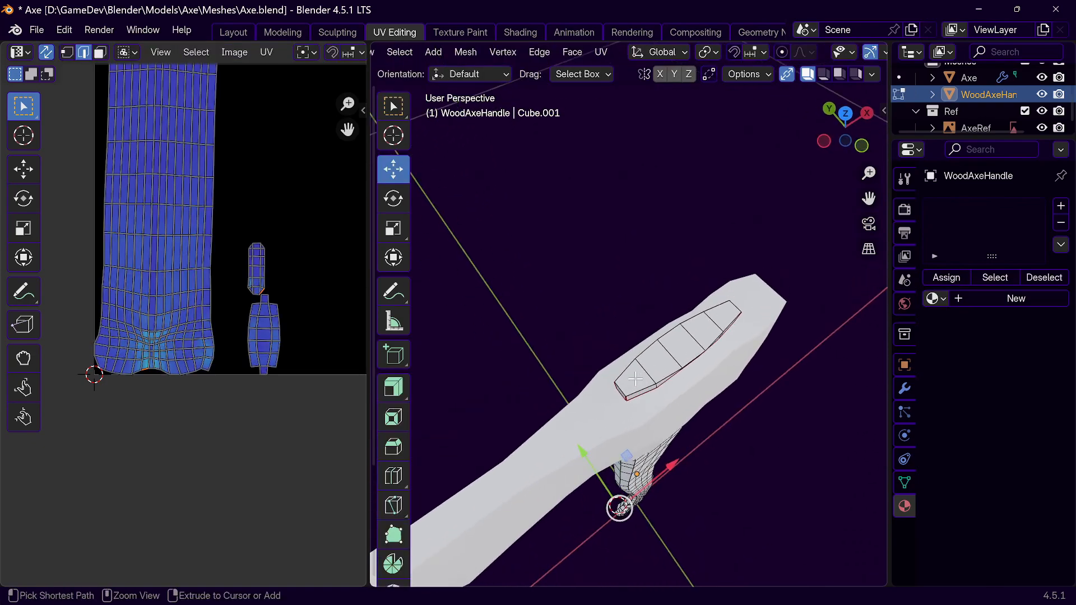
Step: Add two lengthwise loop cuts along the handle's cap on top of the axe head
key("ctrl+r")
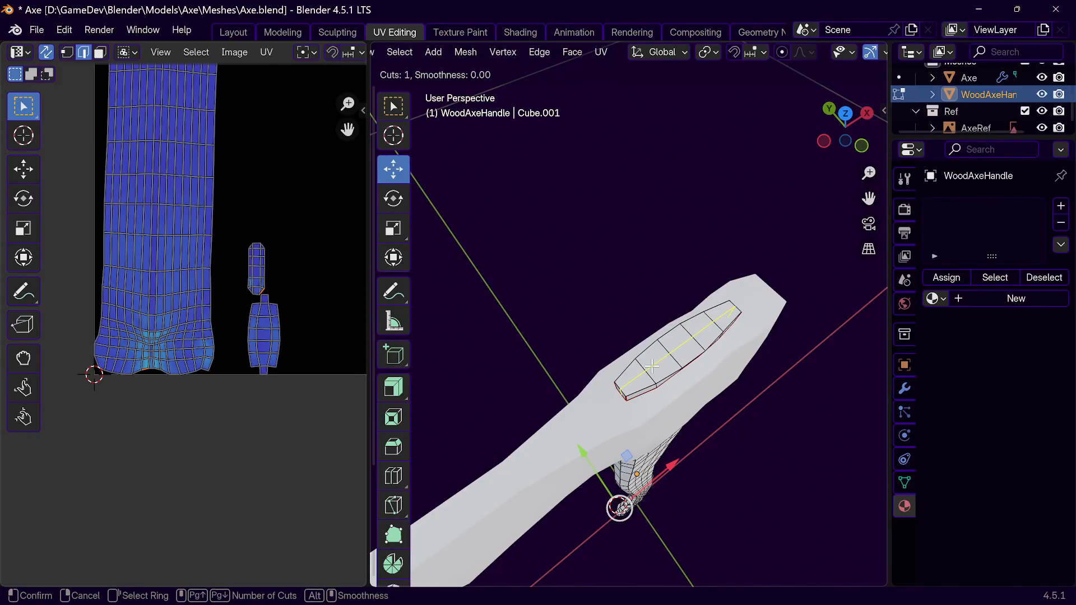
scroll(652, 366, "up", 1)
left_click(651, 365)
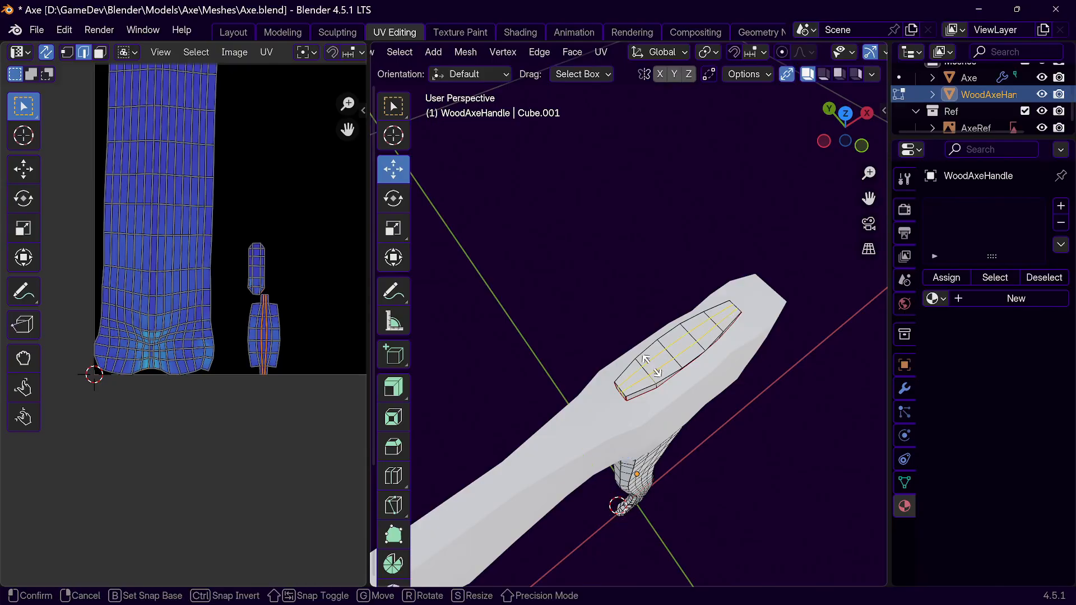
left_click(681, 350)
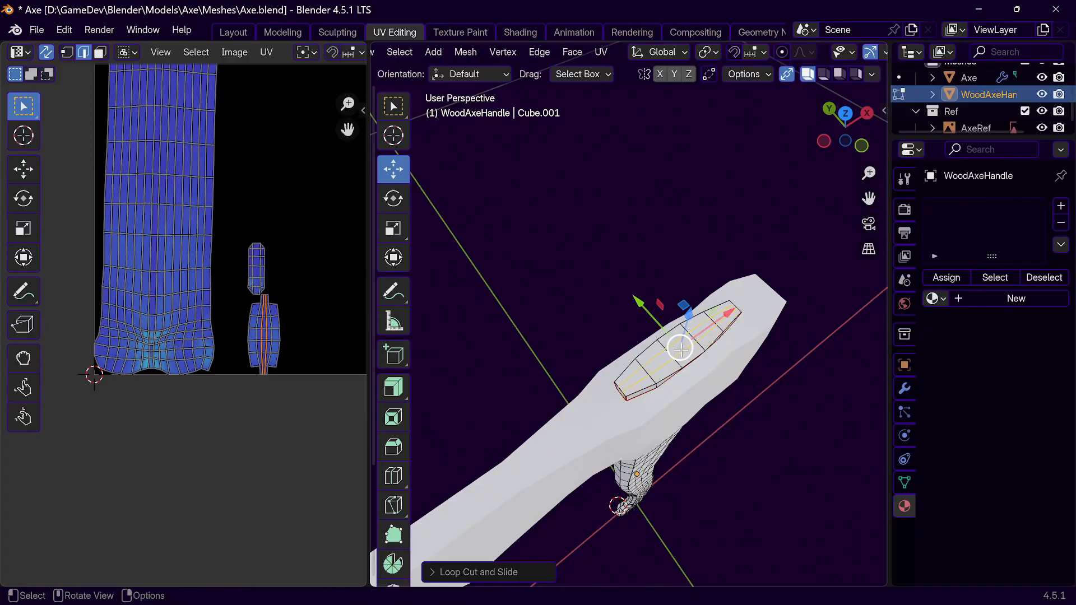
Step: Extrude the central lengthwise strip of faces on top of the handle's cap inward by about 0.02 cm
middle_click_drag(695, 400, 576, 307)
scroll(635, 343, "up", 2)
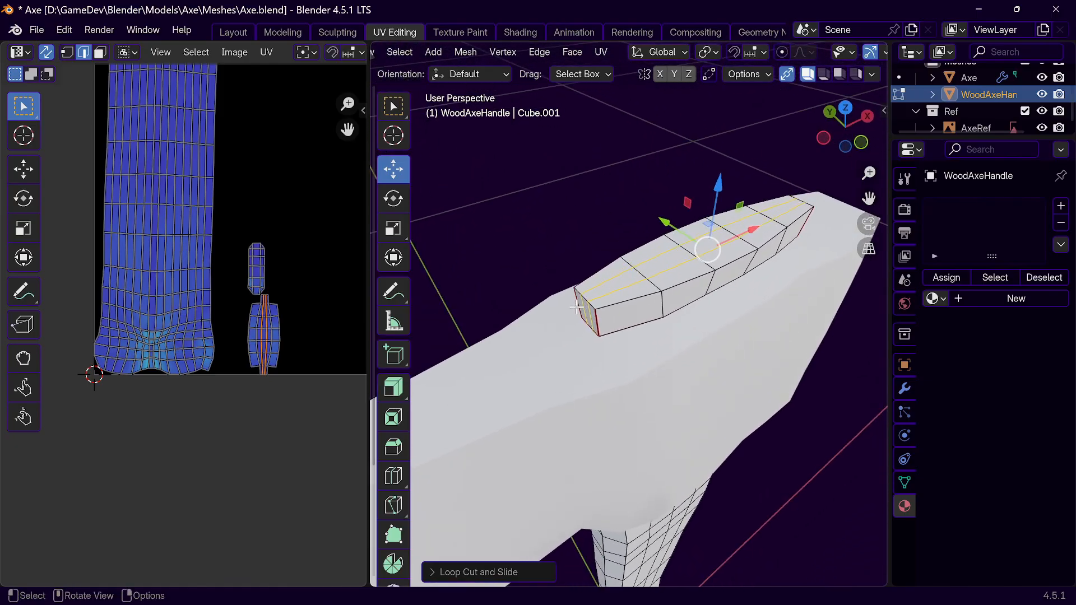
key("3")
left_click(586, 288)
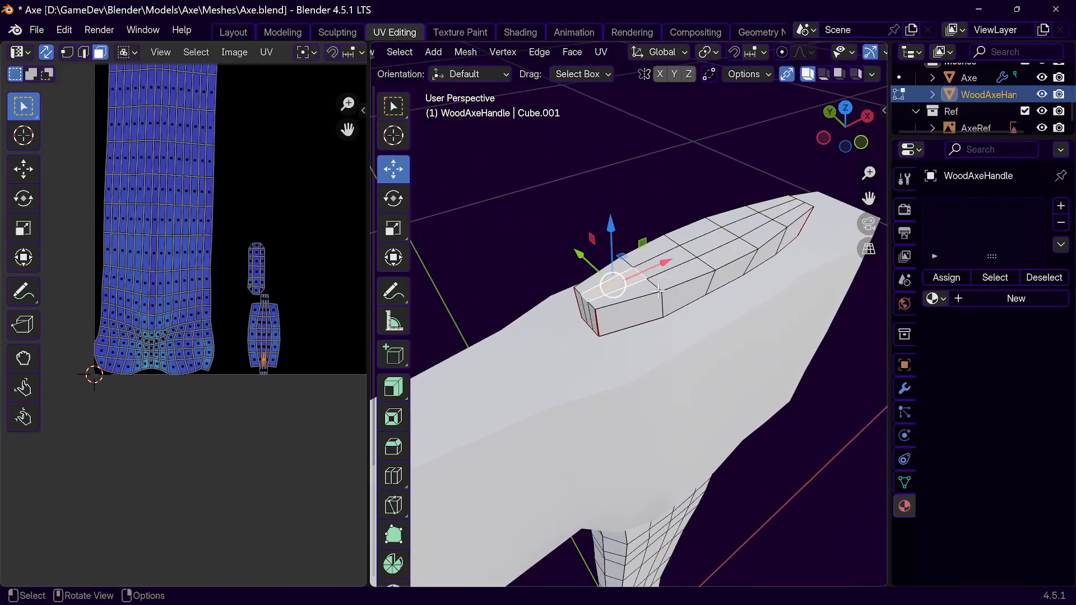
left_click(684, 253, "shift")
left_click(705, 243, "shift")
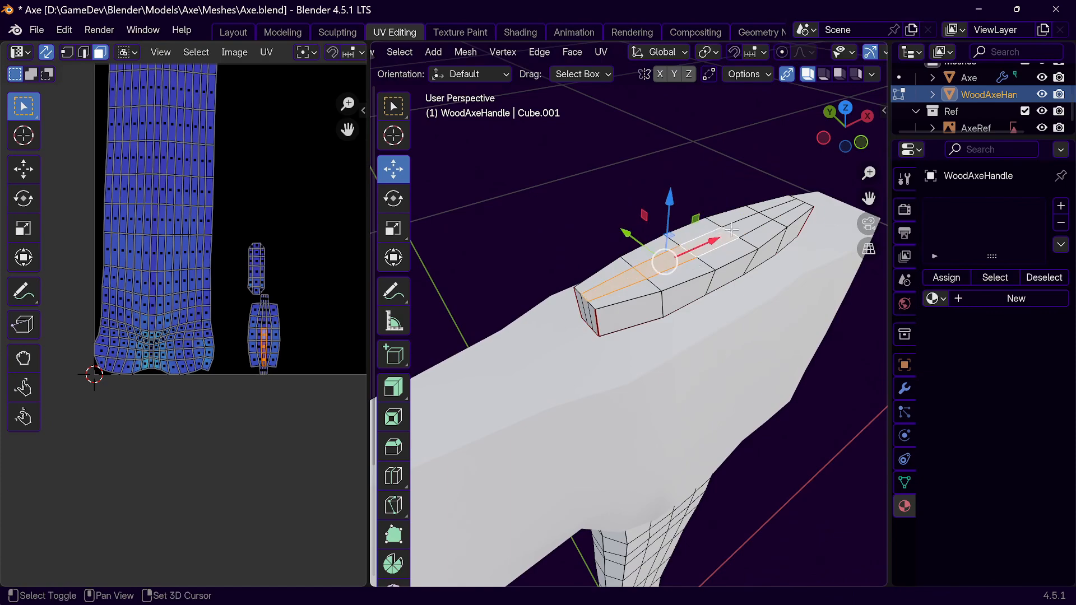
left_click(754, 221, "shift")
middle_click_drag(754, 225, 750, 245)
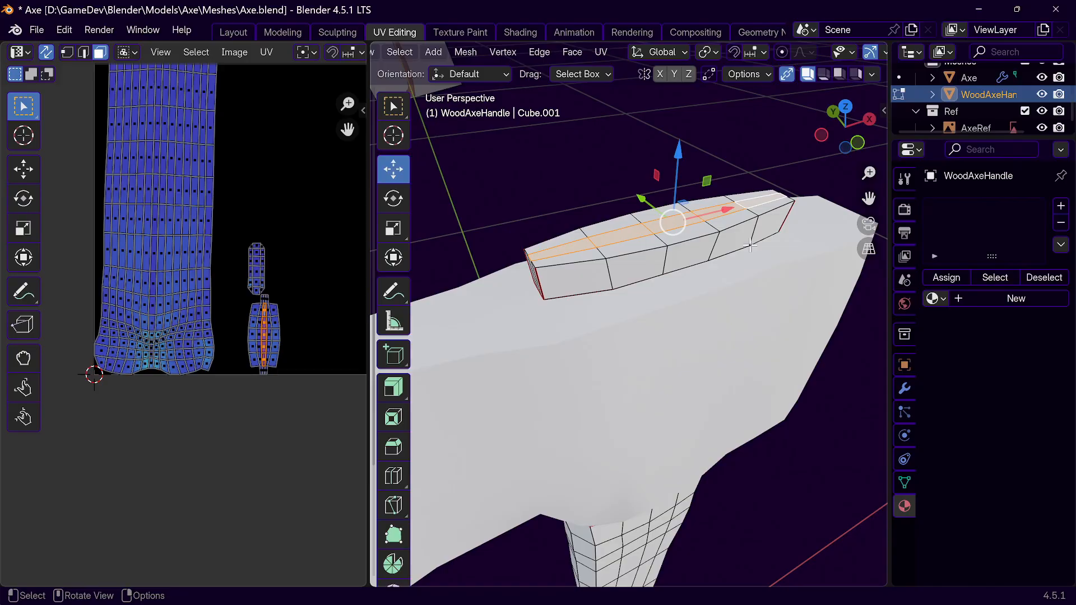
key("e")
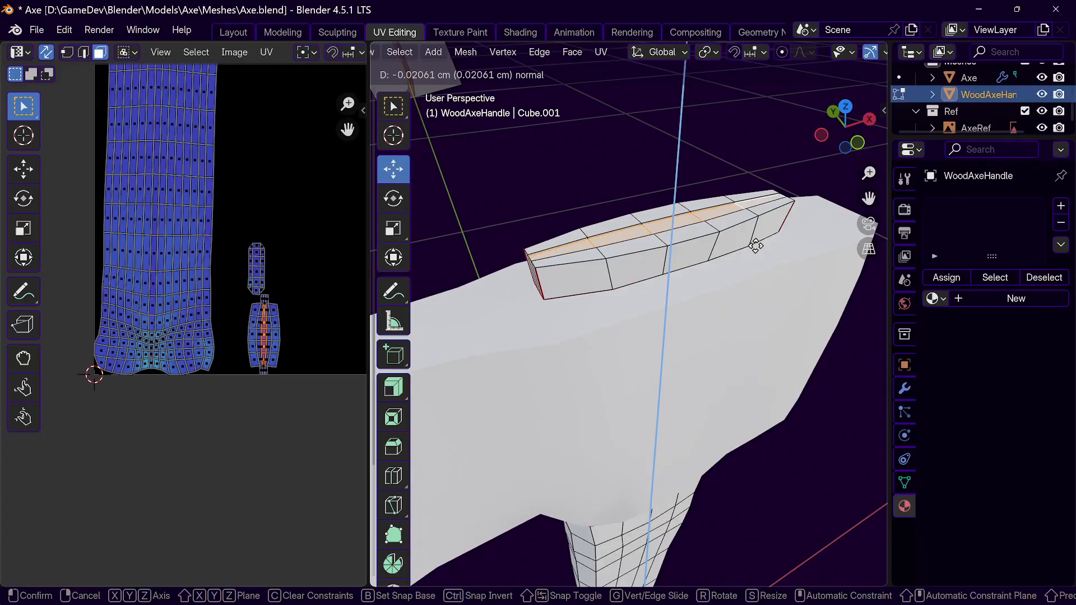
left_click(754, 245)
middle_click_drag(613, 248, 592, 314)
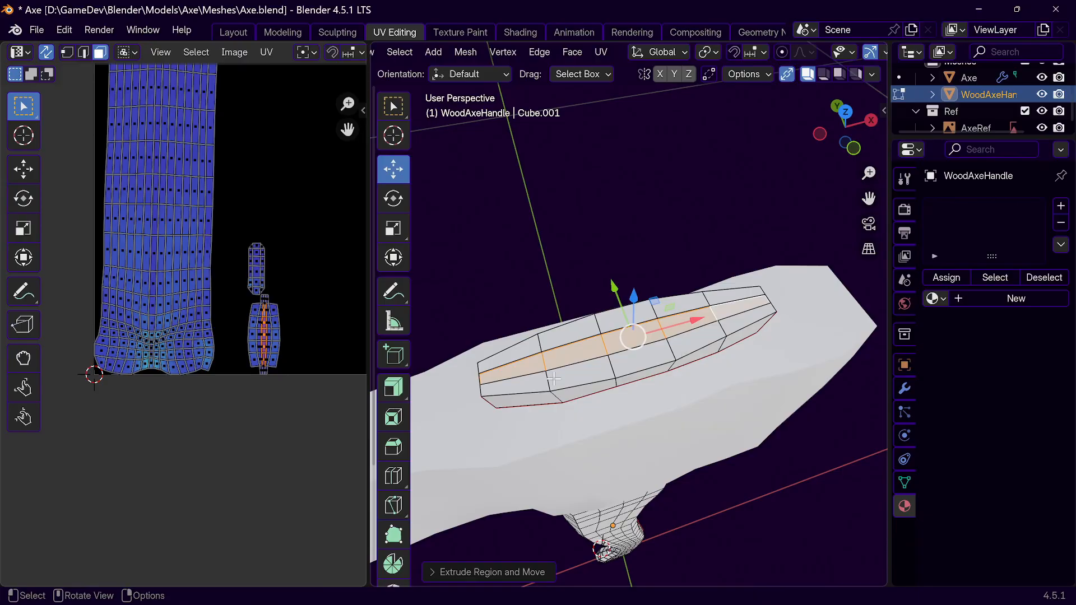
middle_click_drag(553, 379, 597, 361)
scroll(596, 361, "down", 3)
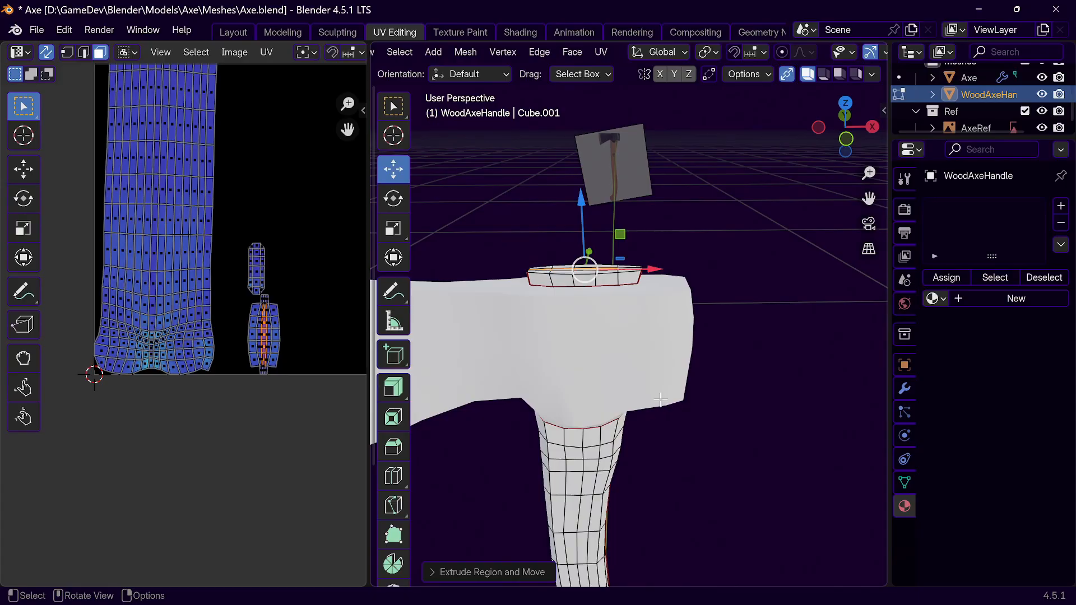
Step: Return to Object Mode and apply the handle's scale, all transforms, and rotation and scale
key("Tab")
scroll(619, 424, "down", 2)
middle_click_drag(619, 424, 687, 420)
middle_click_drag(641, 377, 642, 427)
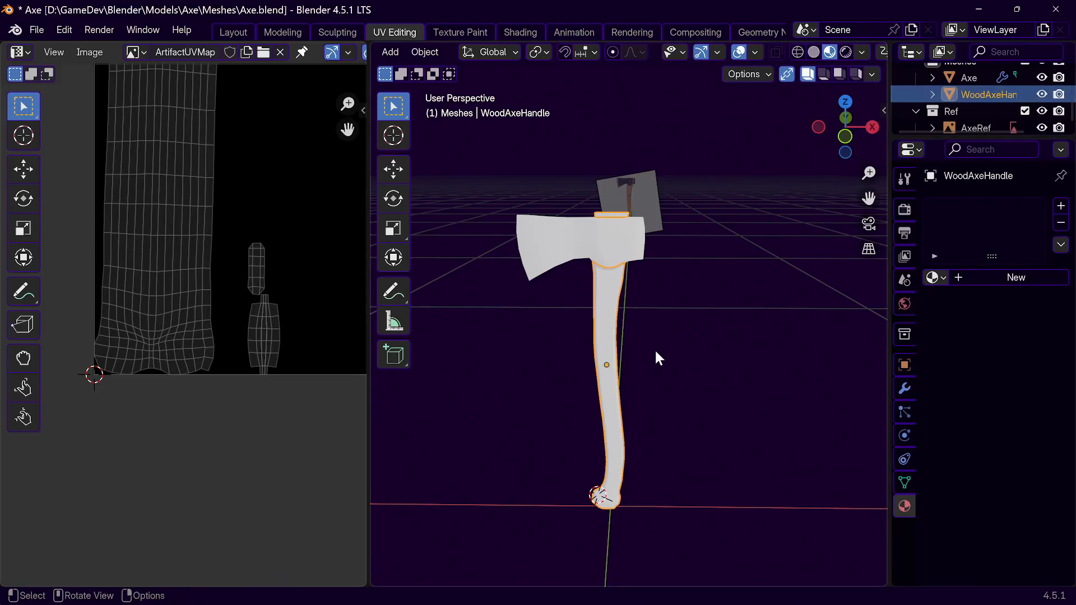
key("ctrl+a")
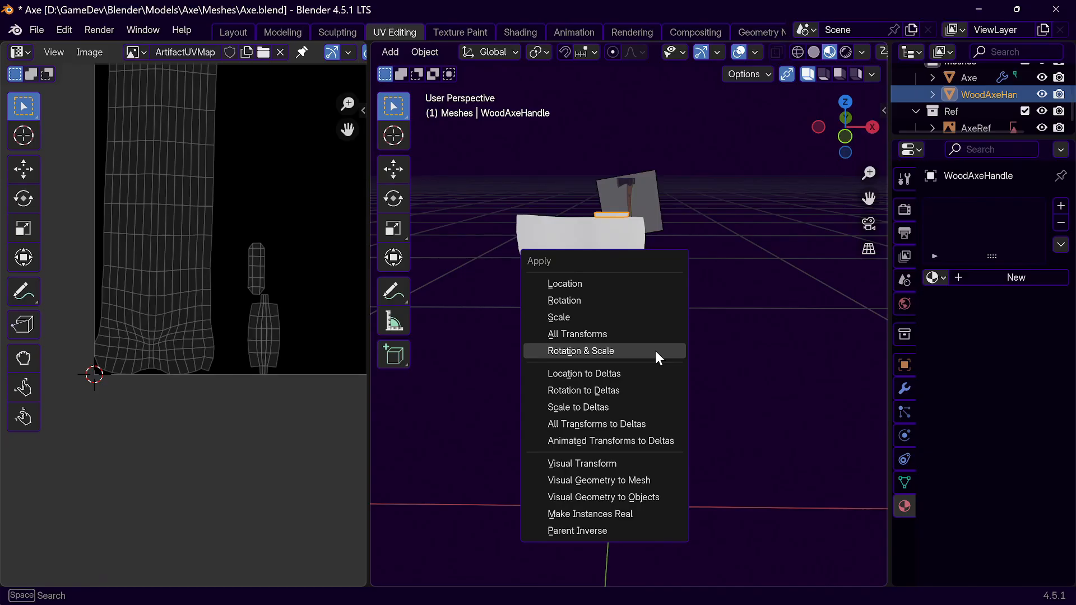
left_click(619, 321)
key("ctrl+a")
left_click(606, 337)
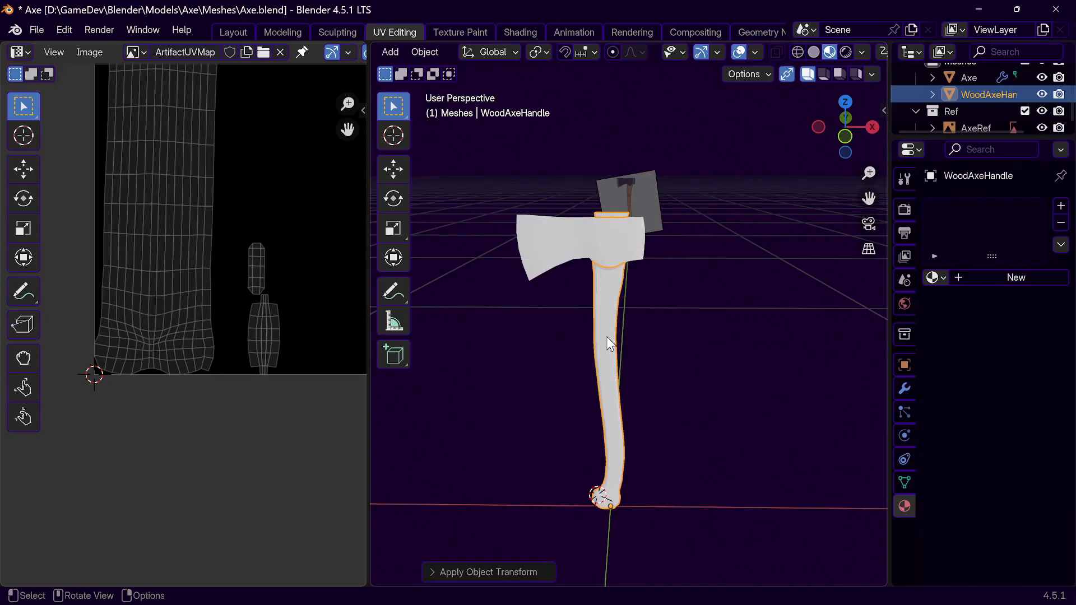
key("ctrl+a")
left_click(597, 353)
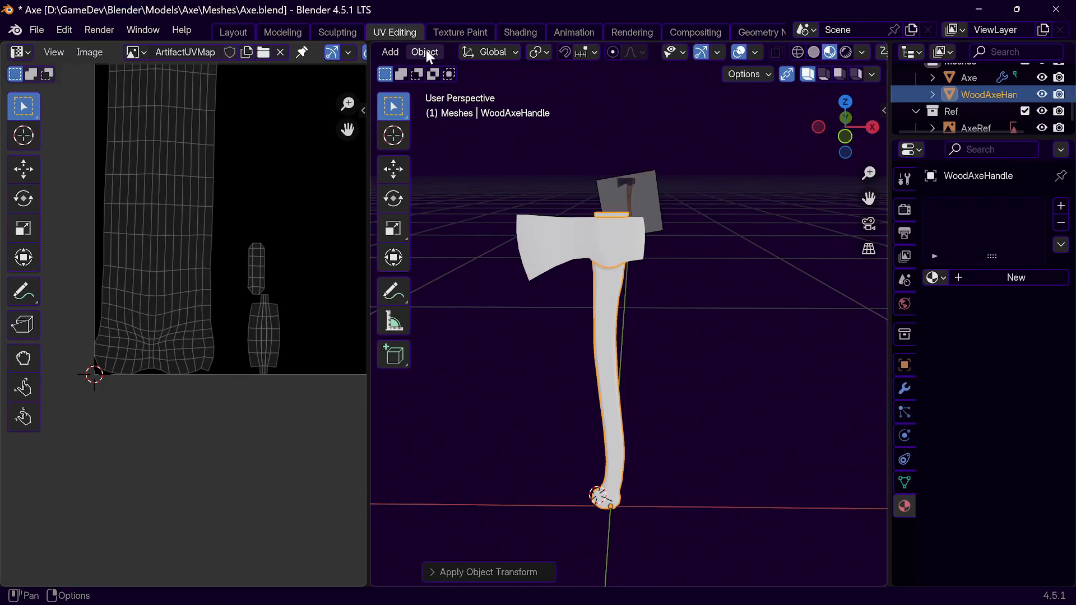
key("ctrl+a")
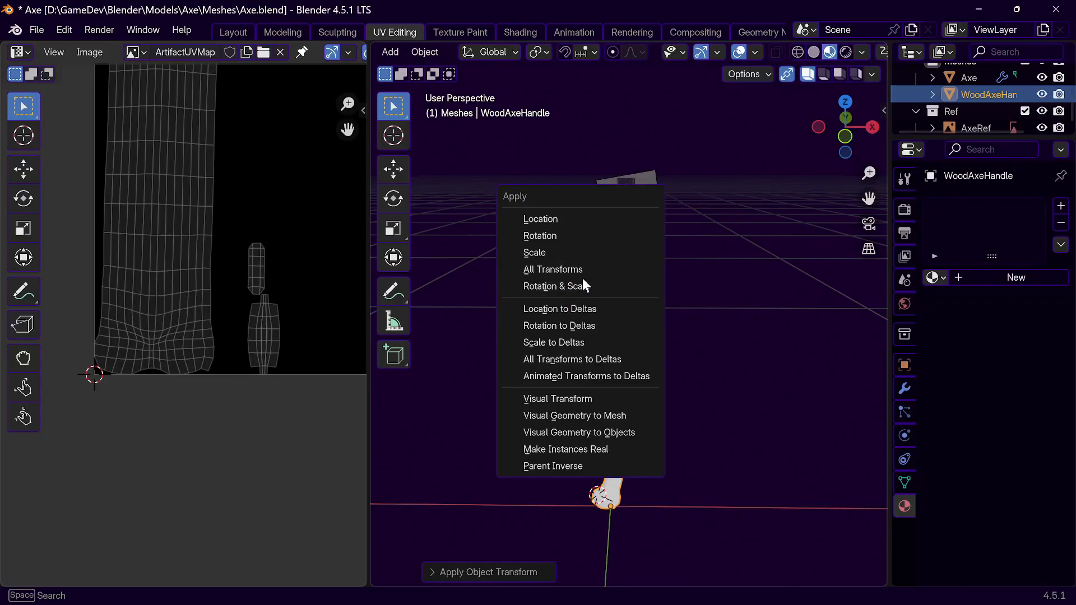
left_click(578, 288)
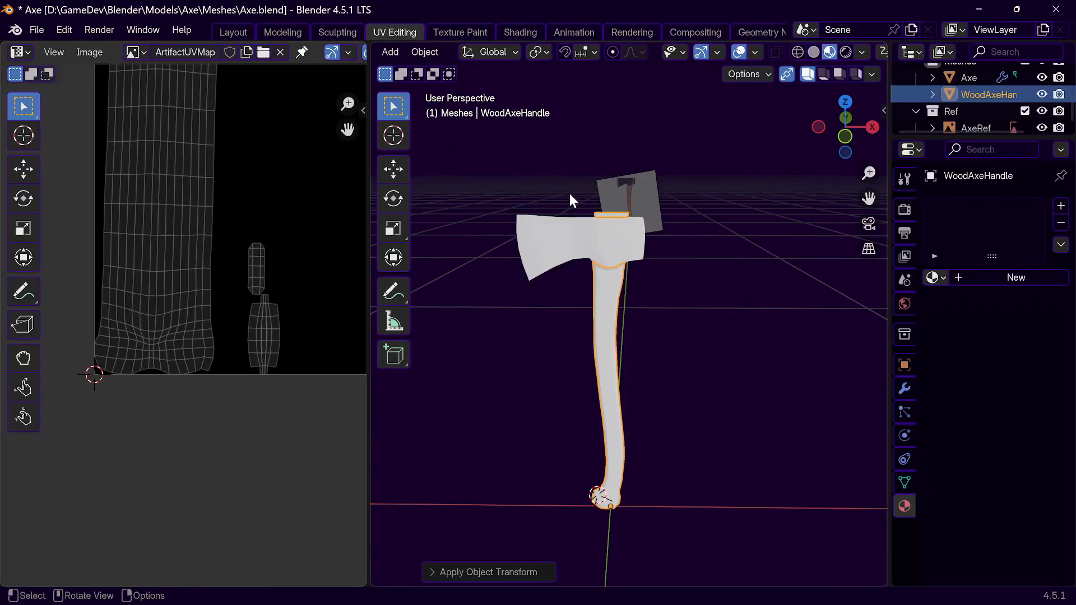
Step: In Edit Mode, select a ring of faces around the handle's lower grip and snap the 3D cursor to it
left_click(426, 51)
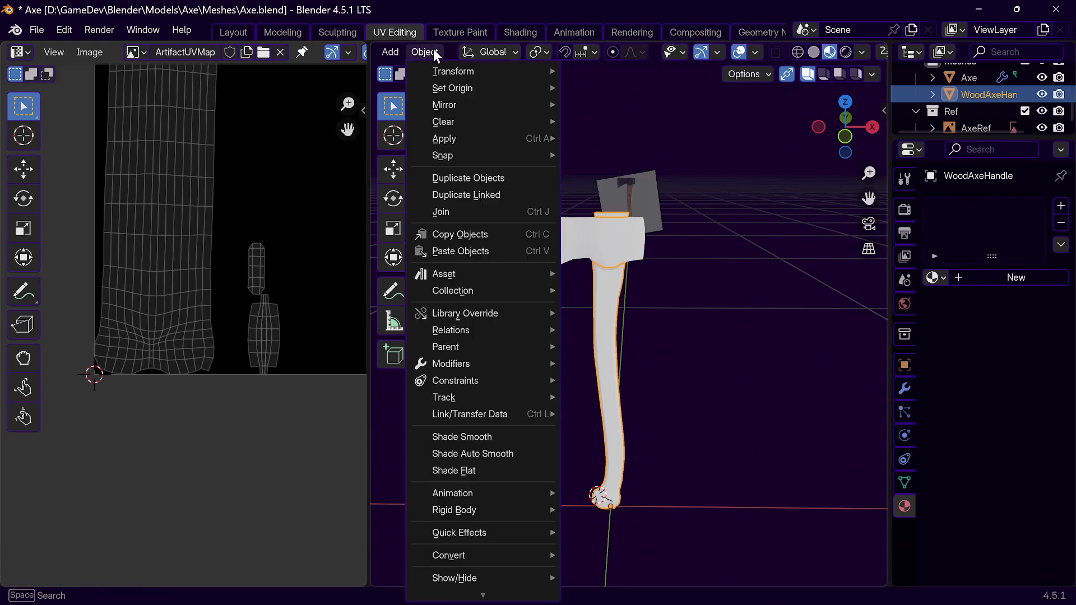
mouse_move(457, 86)
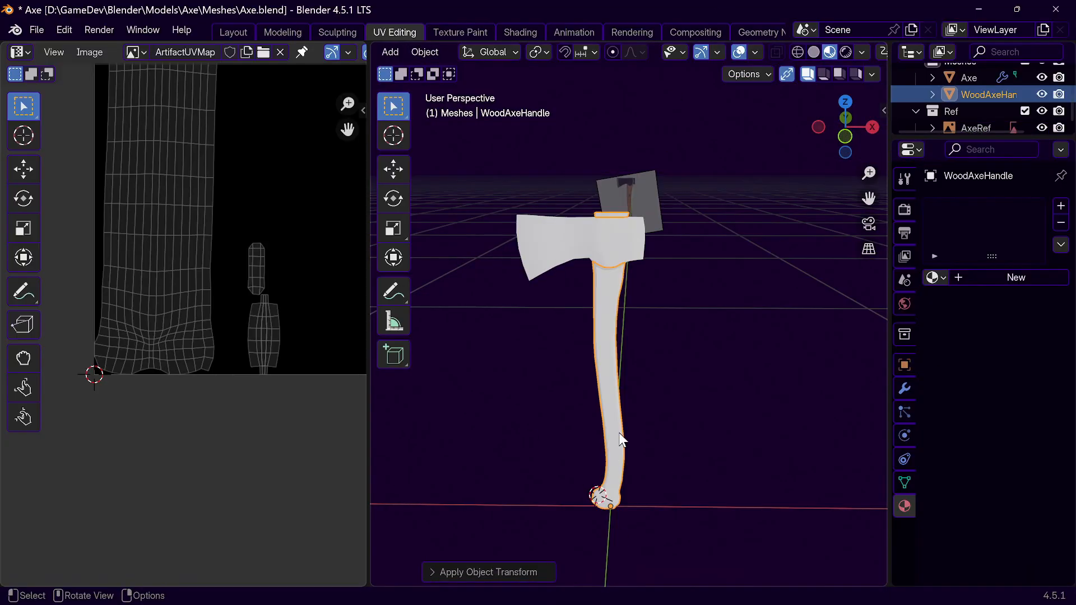
scroll(617, 466, "up", 5)
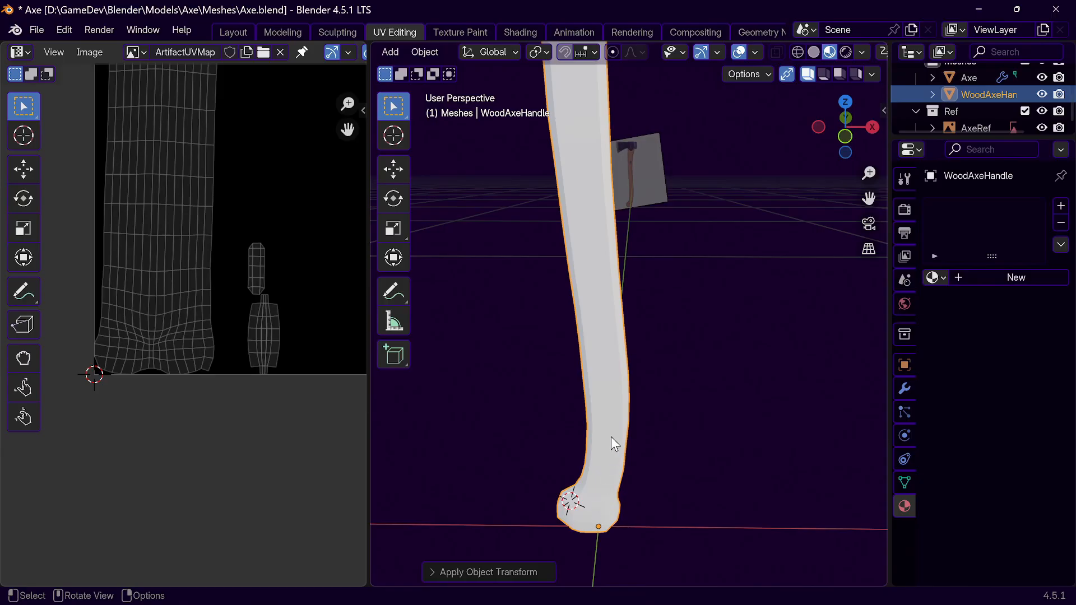
key("Tab")
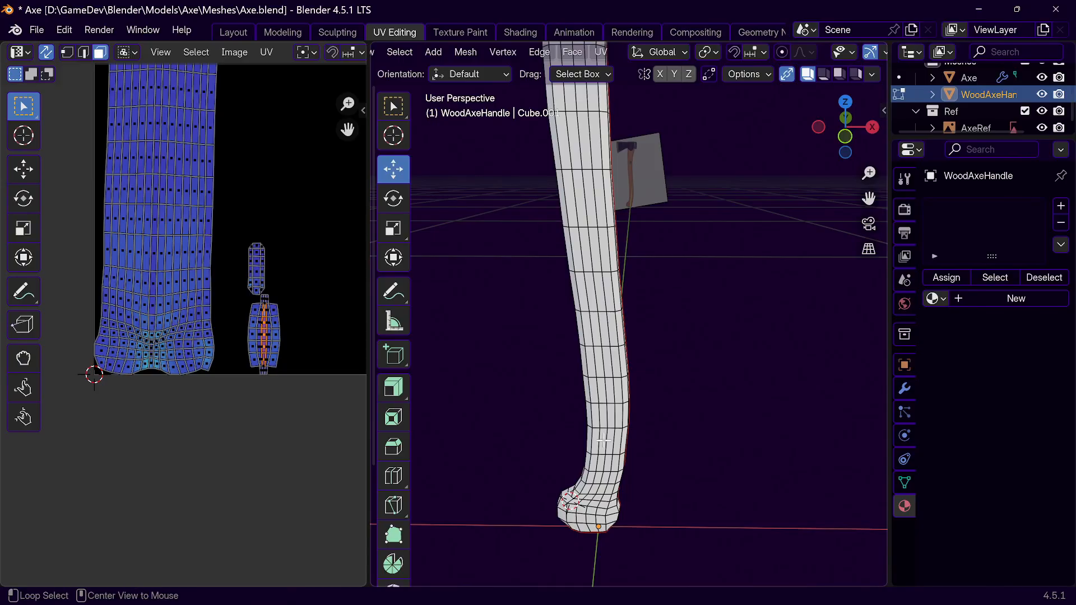
left_click(605, 441, "alt")
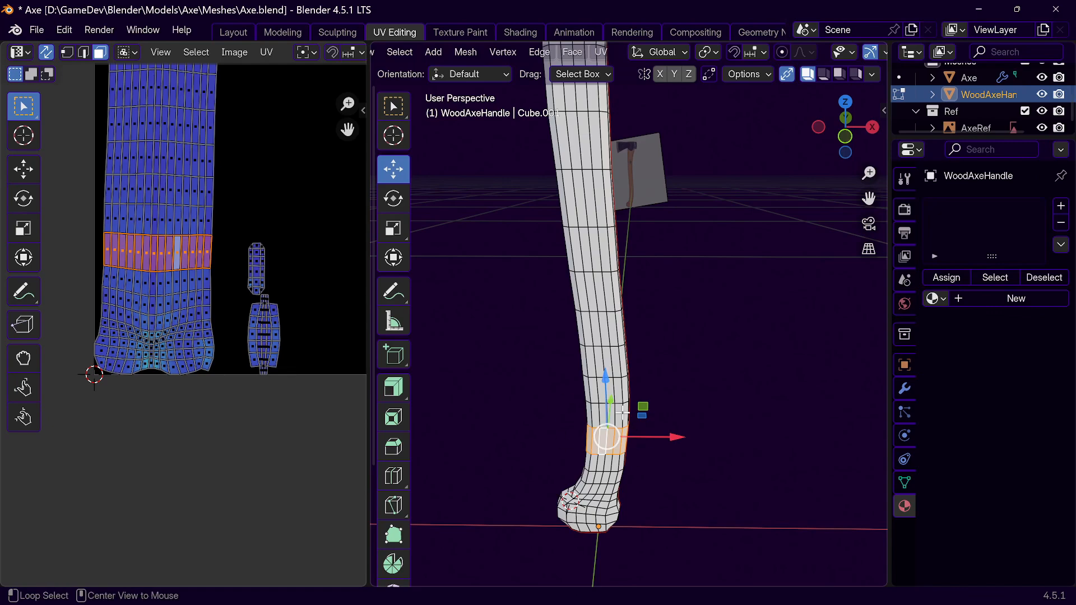
left_click(605, 413, "alt")
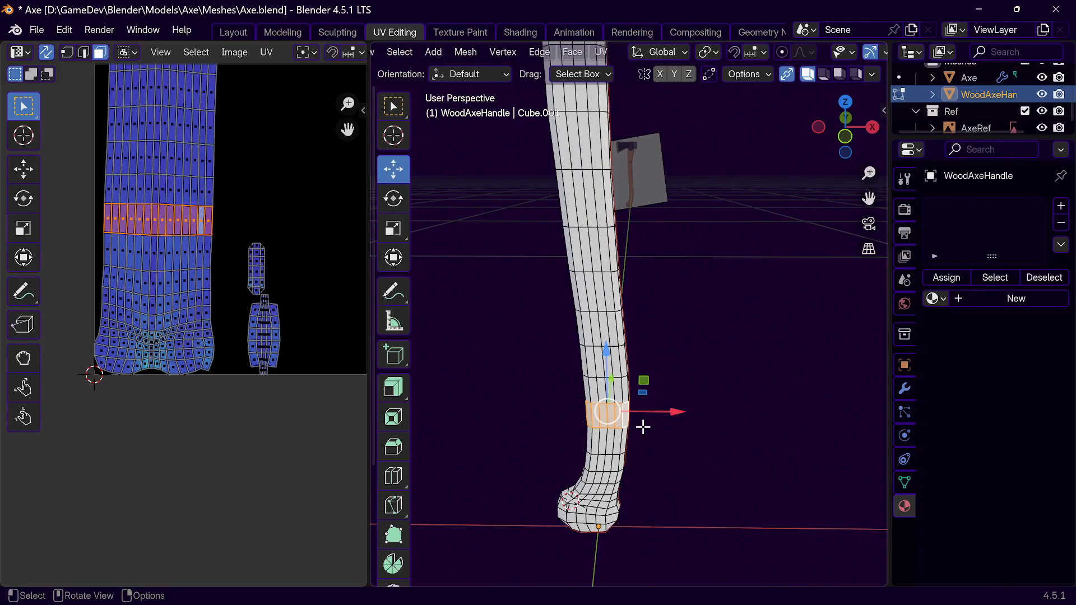
left_click(469, 51)
mouse_move(498, 103)
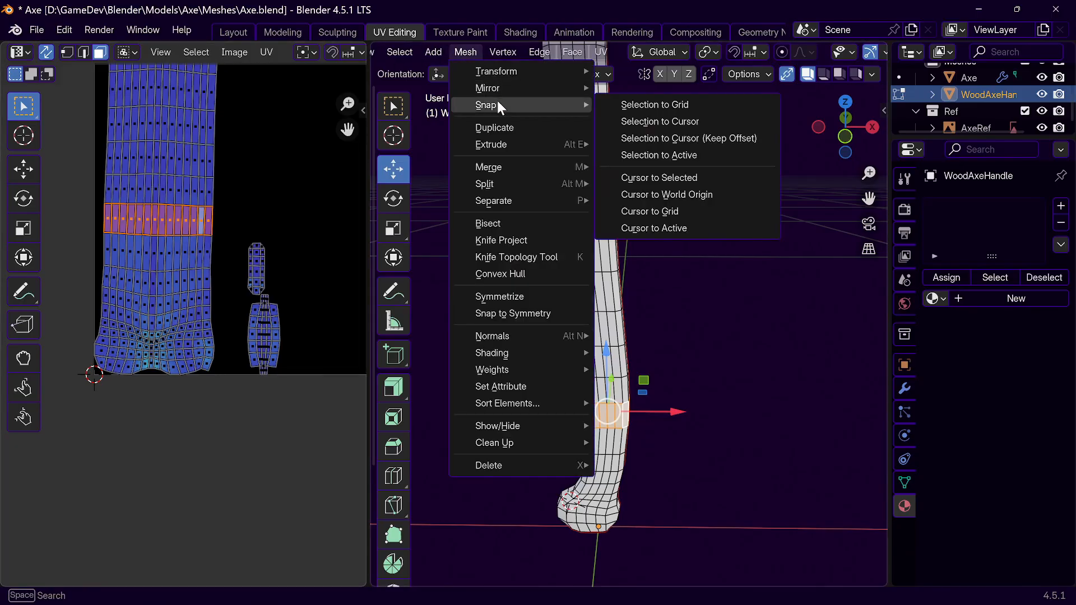
left_click(691, 178)
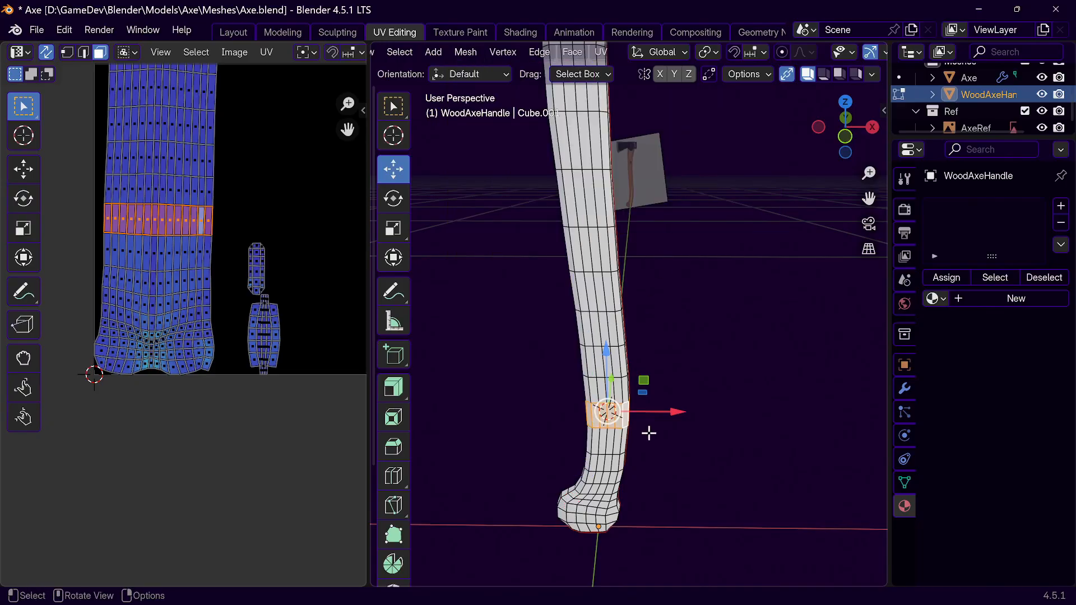
Step: Return to Object Mode and set the handle's origin to the 3D cursor
key("Tab")
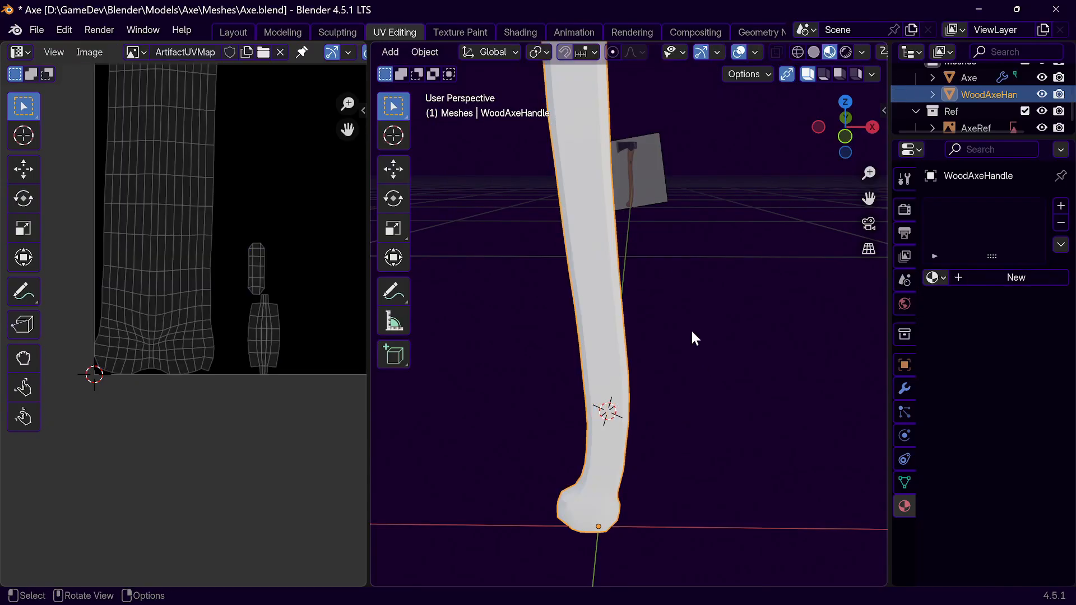
left_click(430, 51)
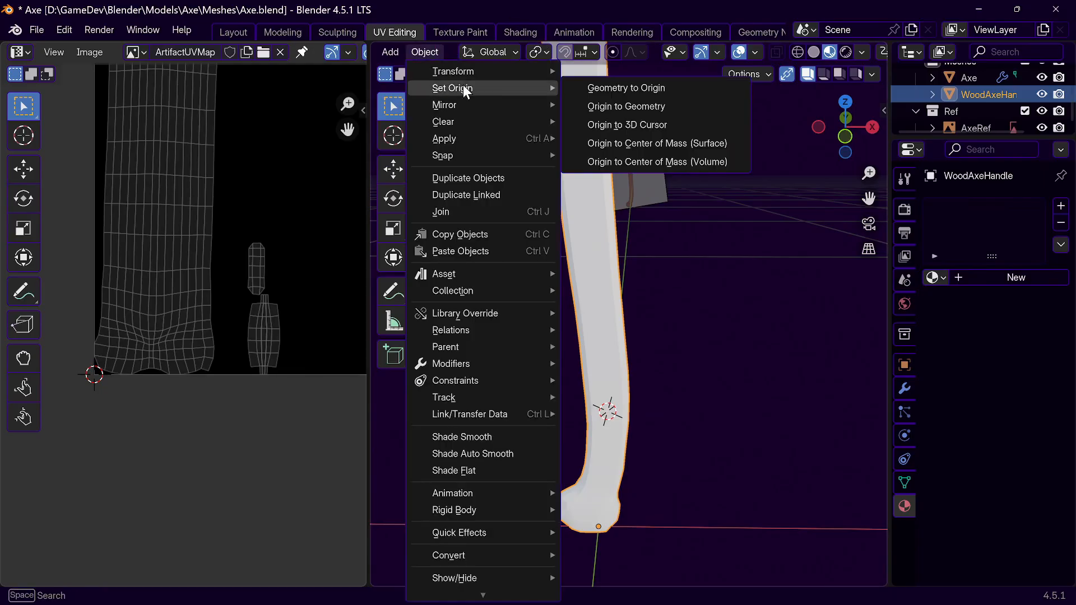
left_click(647, 126)
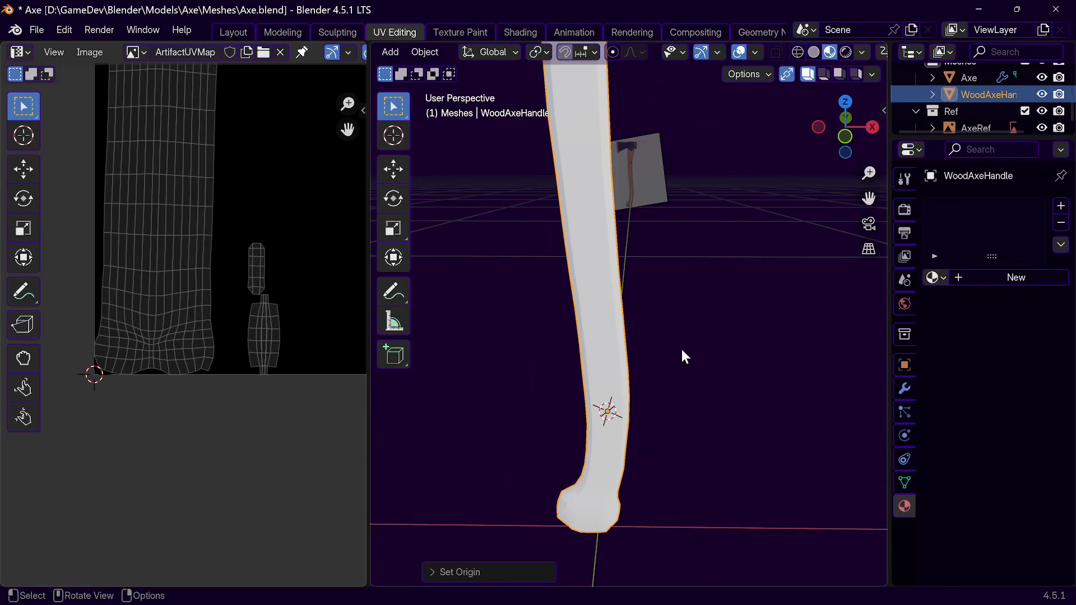
Step: Rename the axe head object to AxeHead
scroll(619, 359, "down", 5)
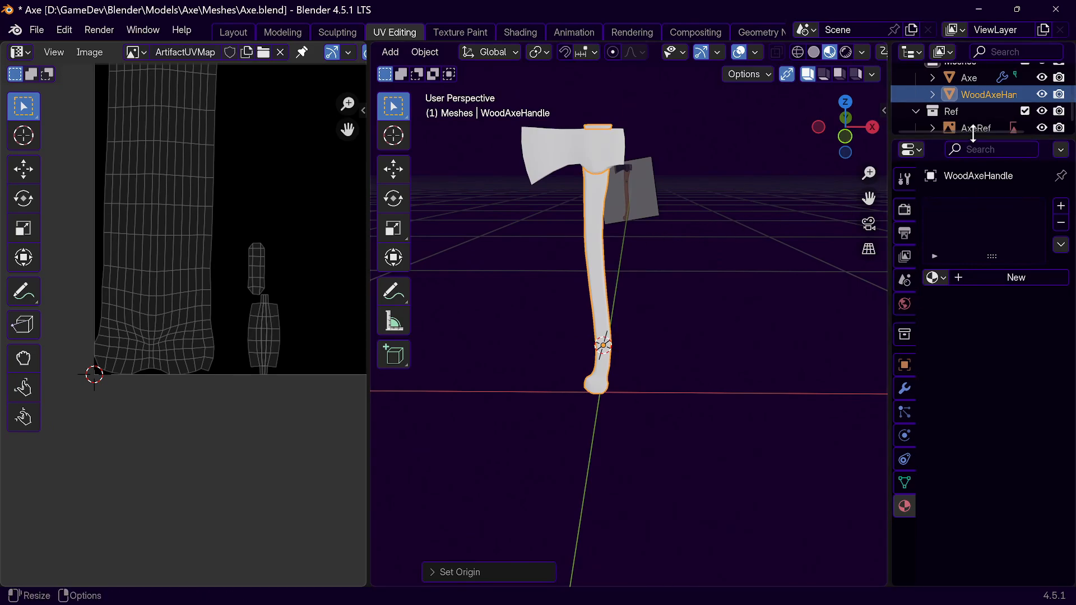
left_click(970, 76)
double_click(971, 77)
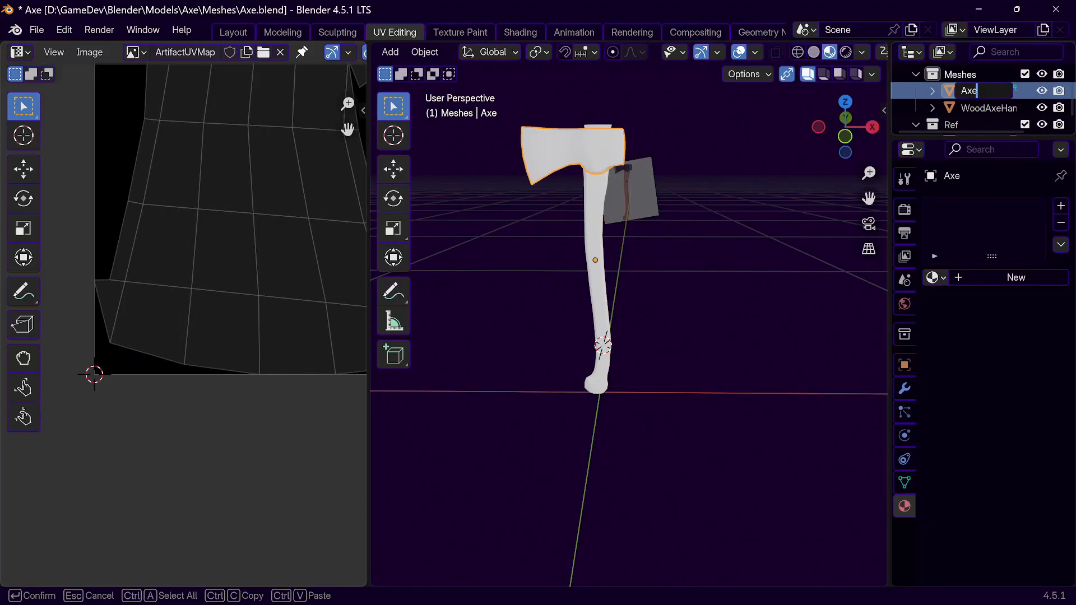
type("Head")
key("Return")
Step: Rename the wooden handle object to AxeHandle
left_click(986, 108)
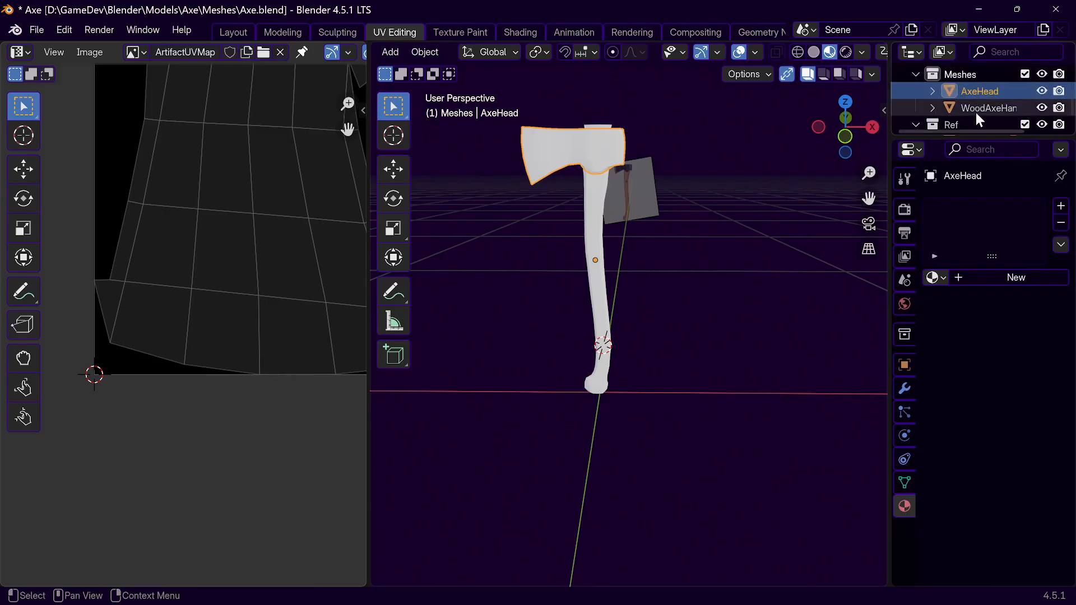
double_click(984, 105)
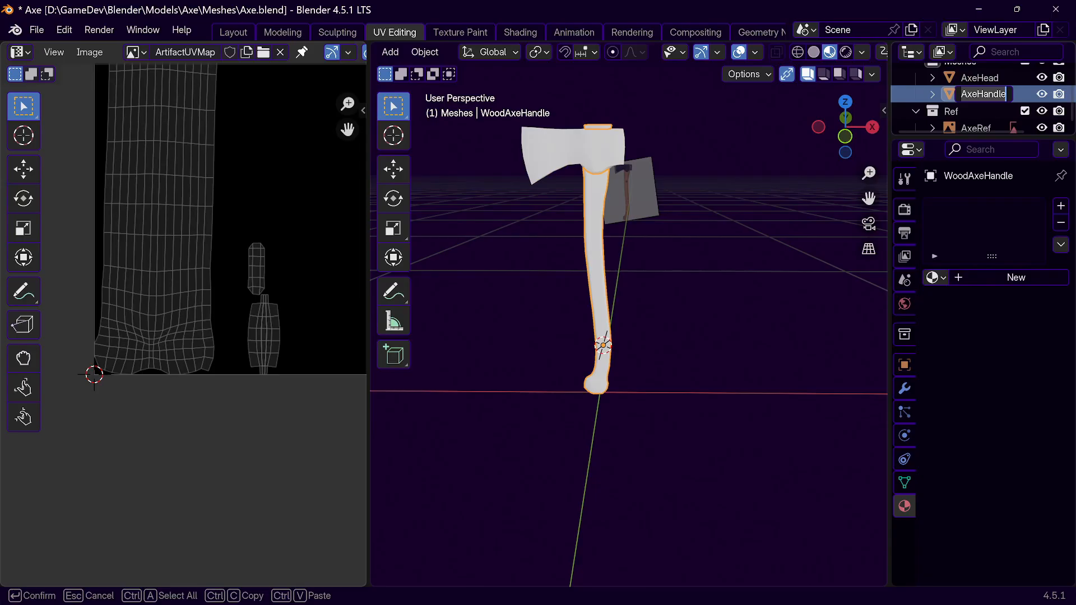
key("ctrl+BackSpace")
type("Axe")
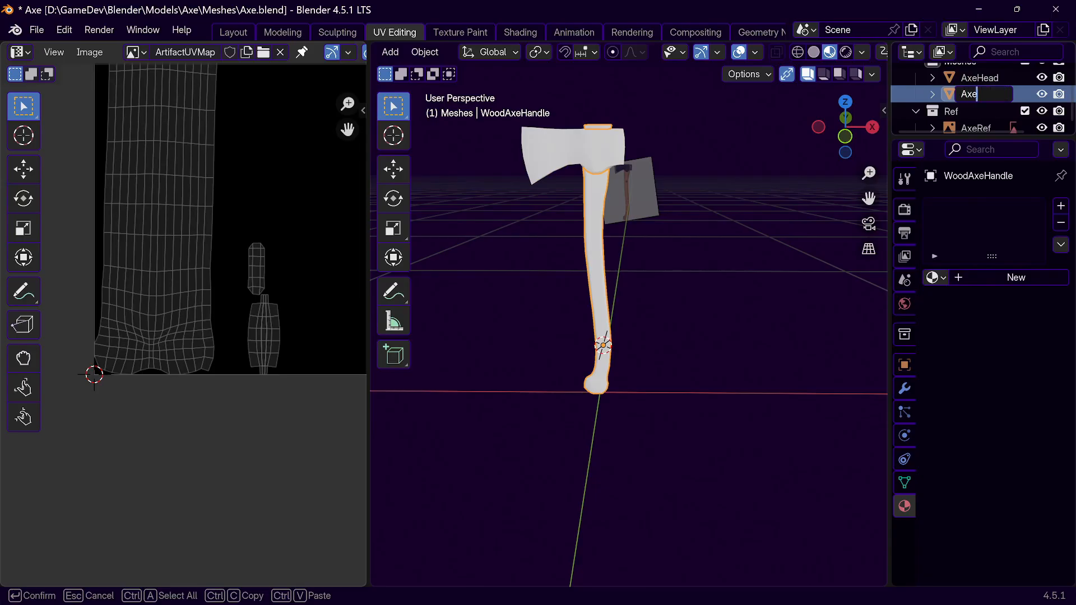
type("Handle")
key("Return")
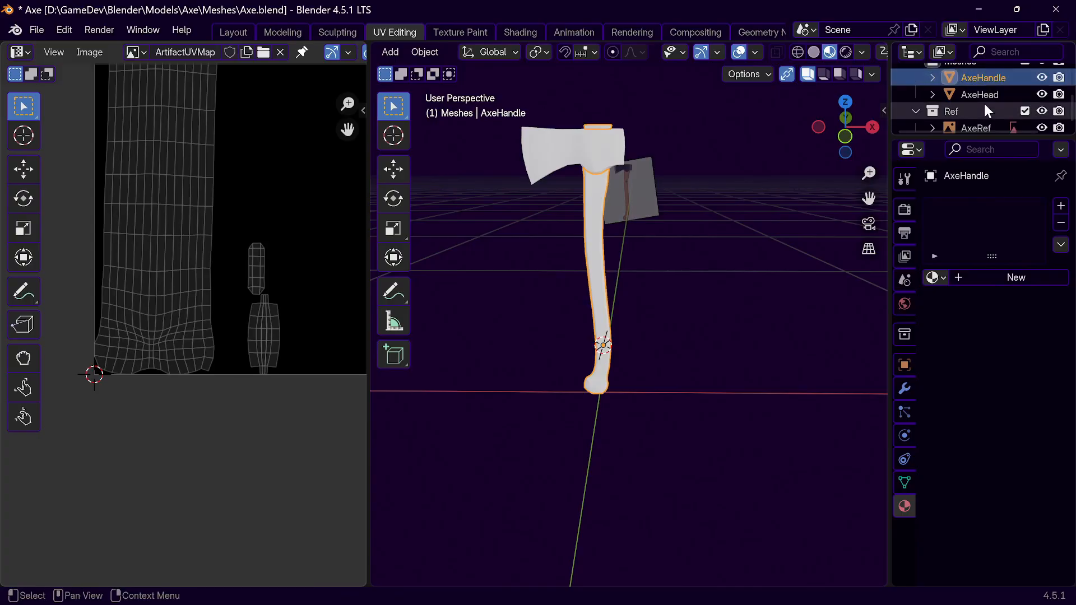
Step: Select the axe head and apply its scale and all transforms
left_click(591, 159)
key("ctrl")
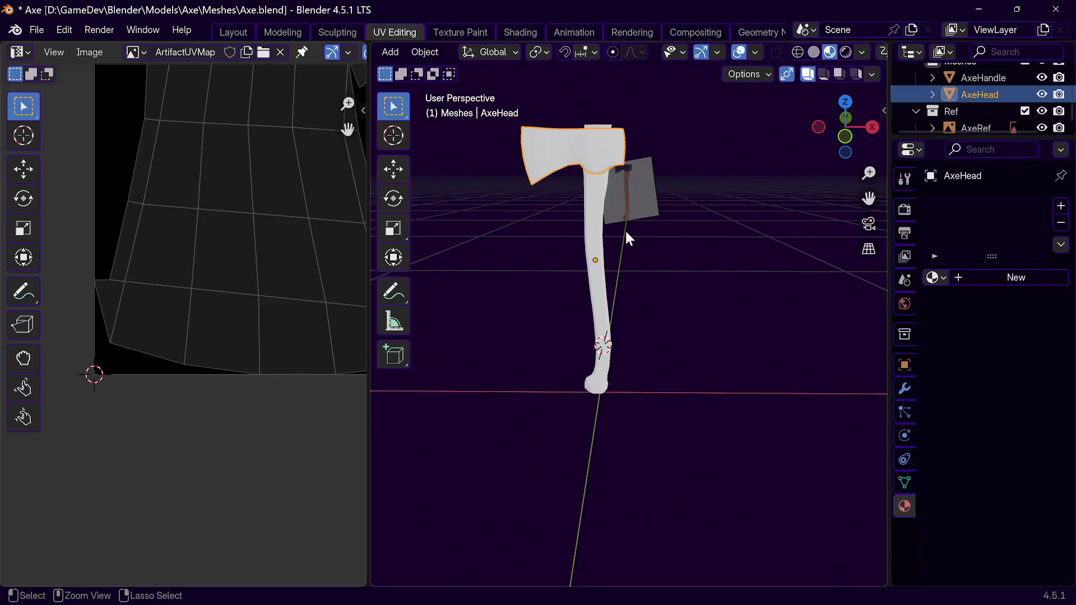
key("ctrl+a")
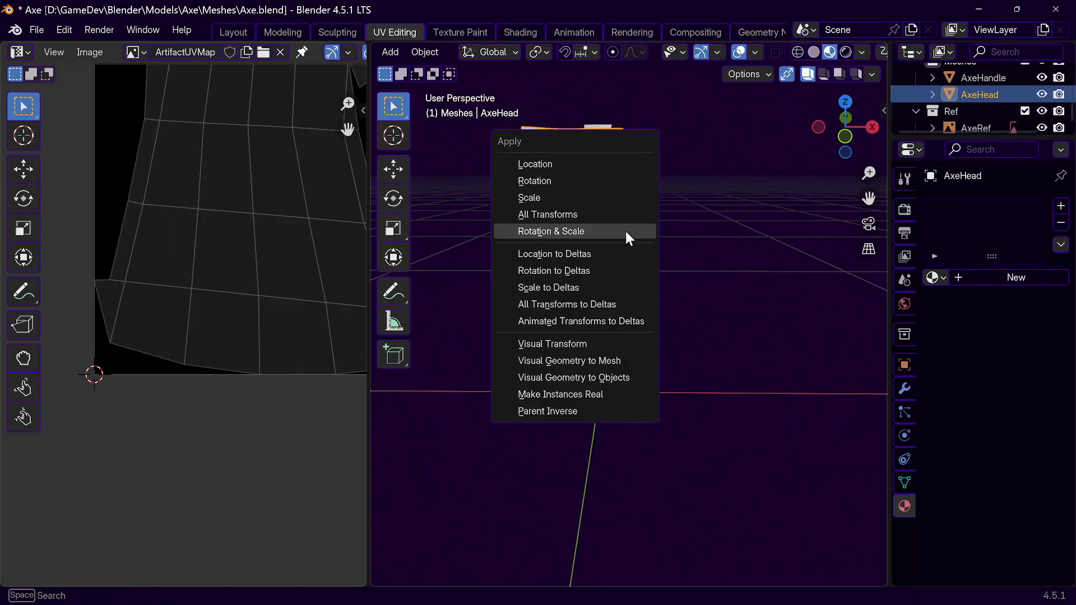
left_click(584, 197)
key("ctrl+a")
left_click(586, 218)
key("ctrl+a")
left_click(578, 216)
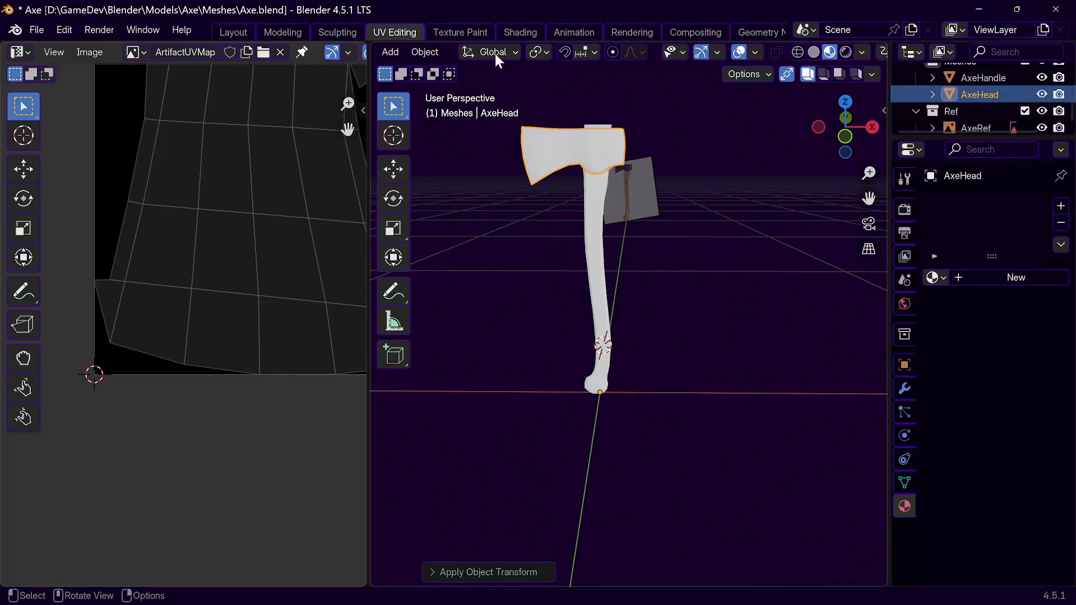
Step: Set the axe head's origin to its geometry
left_click(425, 52)
mouse_move(457, 88)
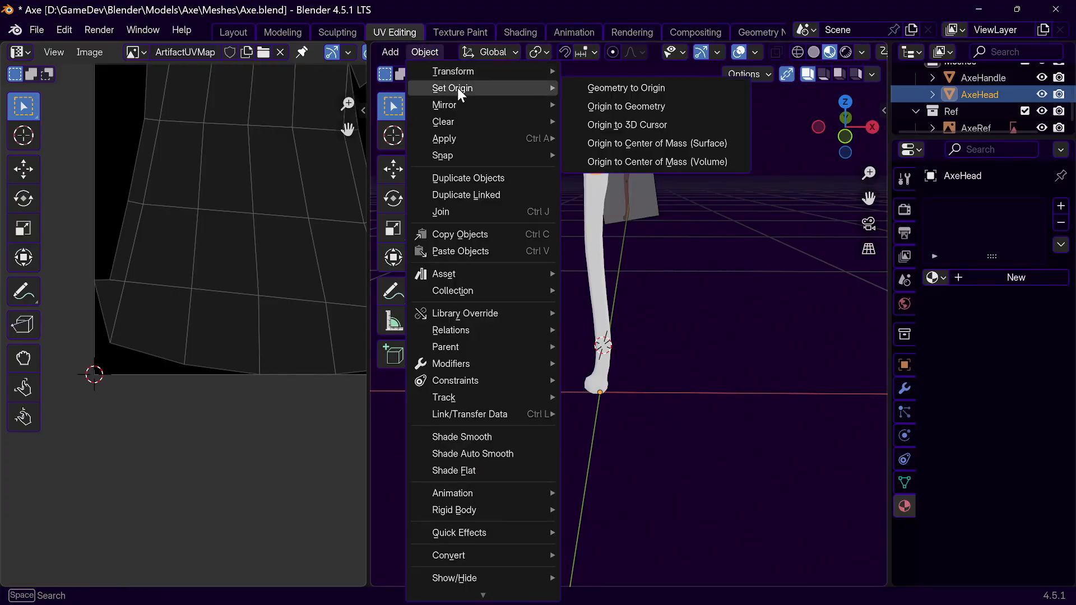
left_click(611, 108)
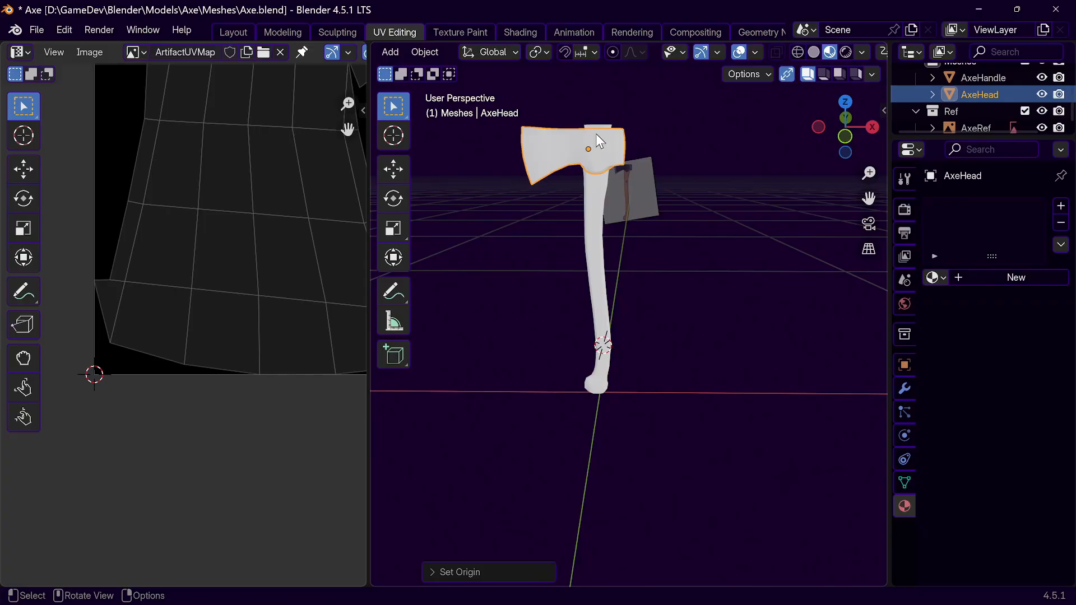
Step: Parent the axe head to the axe handle using the Object parenting option
left_click(595, 200, "shift")
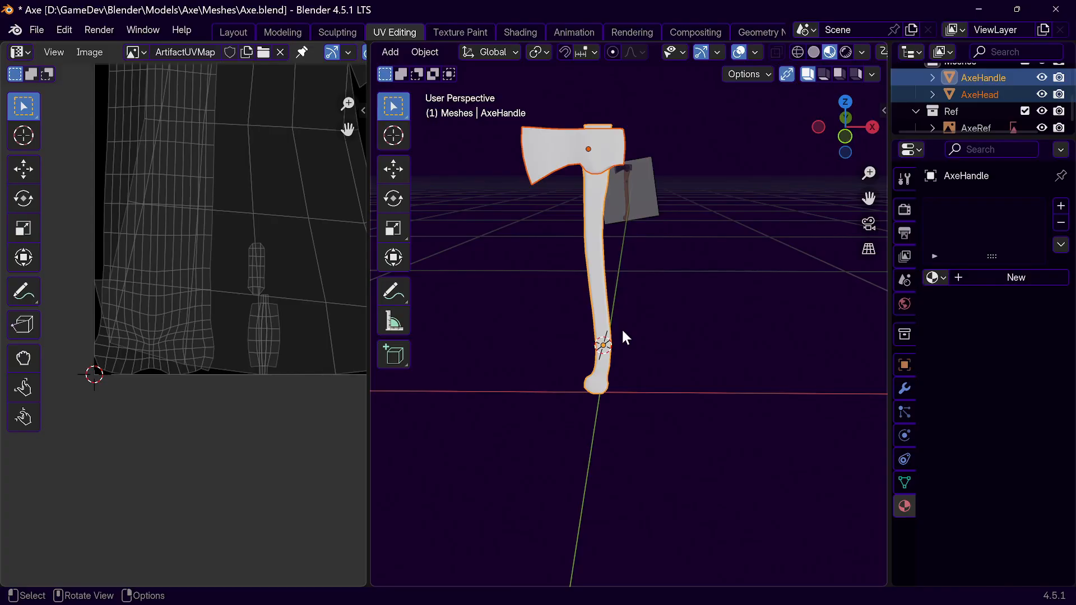
key("ctrl+p")
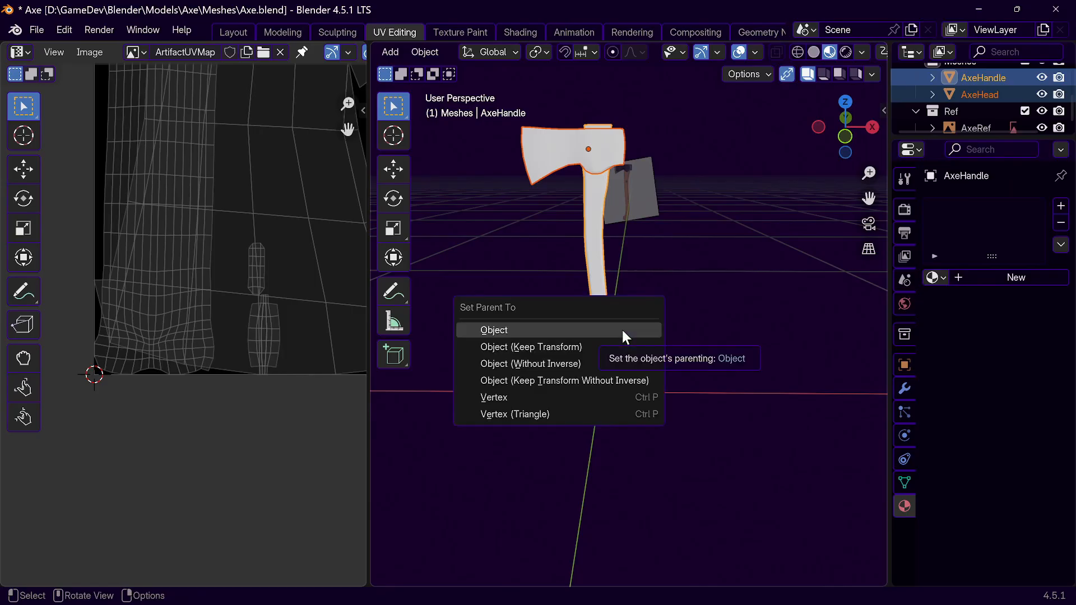
left_click(541, 335)
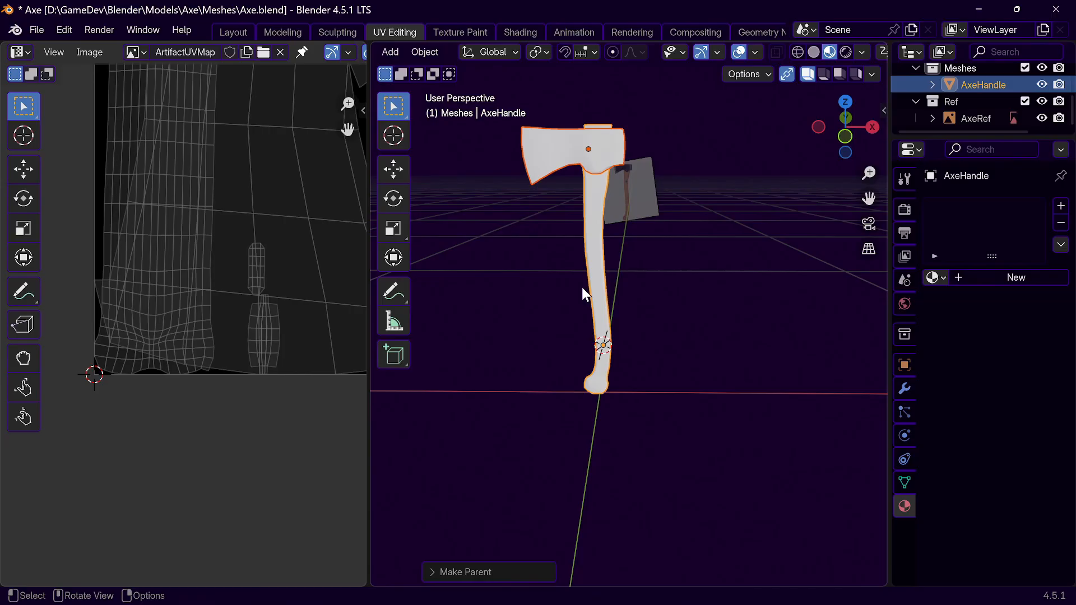
Step: Examine the parented axe up close and from several angles, from the handle's foot up to the head
scroll(624, 345, "up", 3)
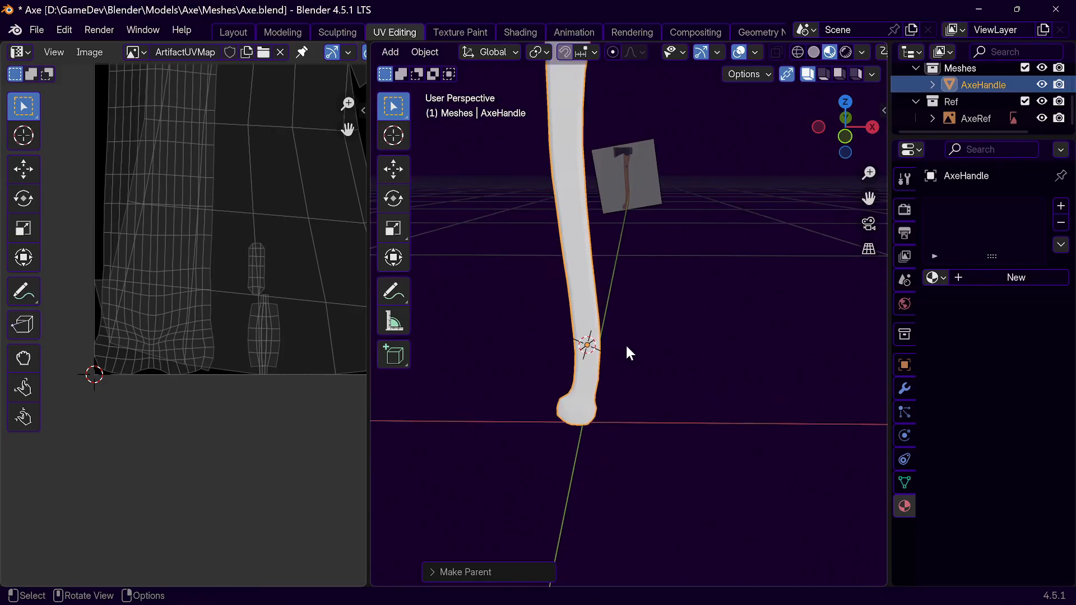
scroll(627, 347, "up", 2)
scroll(627, 347, "down", 5)
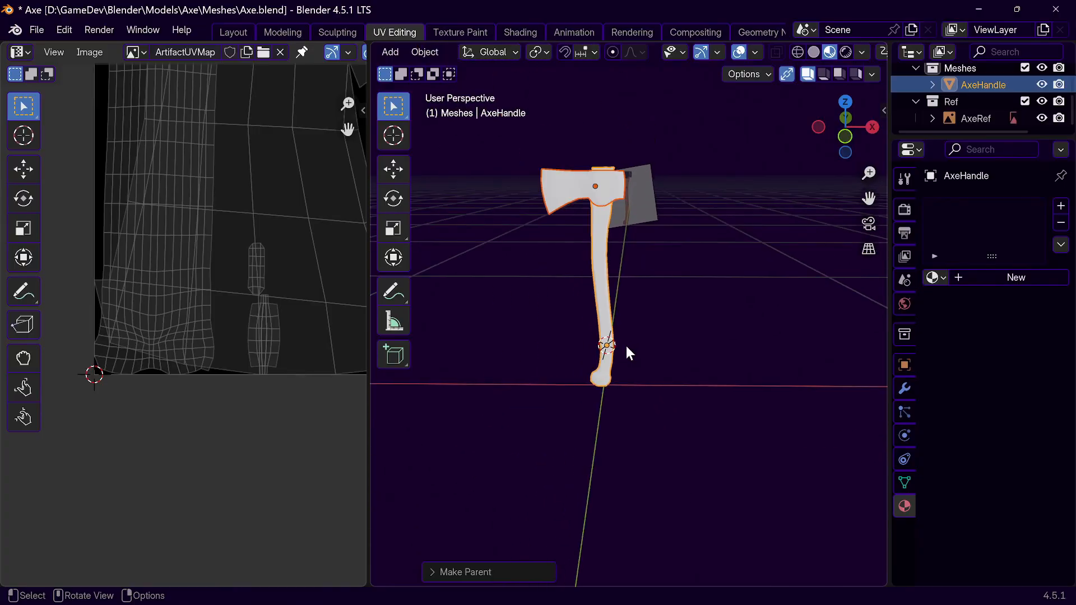
middle_click_drag(646, 317, 700, 283)
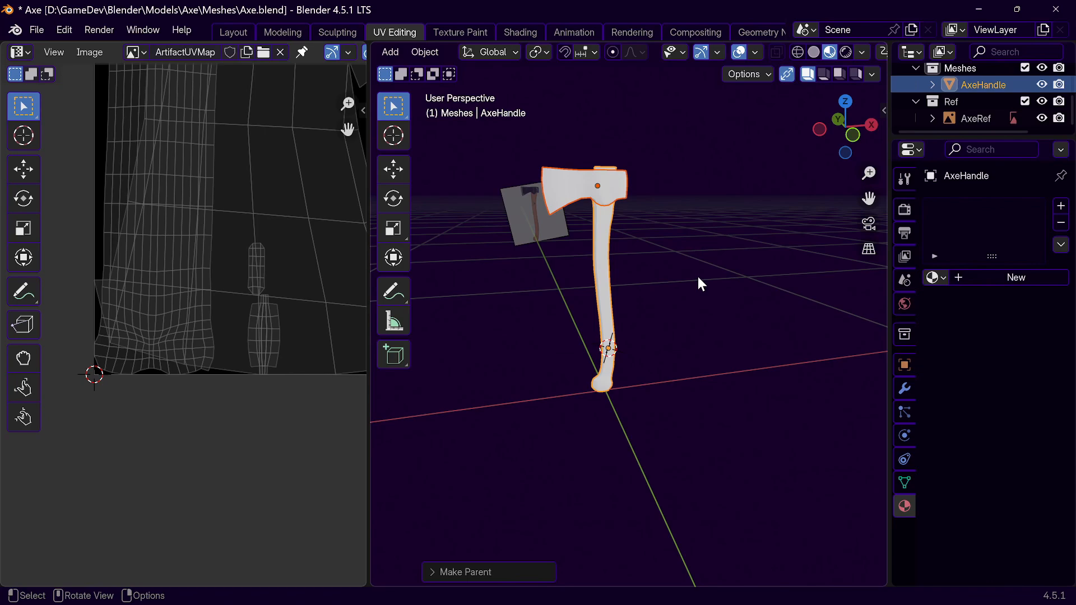
middle_click_drag(624, 321, 600, 345)
scroll(617, 334, "up", 5)
middle_click_drag(649, 285, 689, 390, "shift")
middle_click_drag(637, 223, 710, 191)
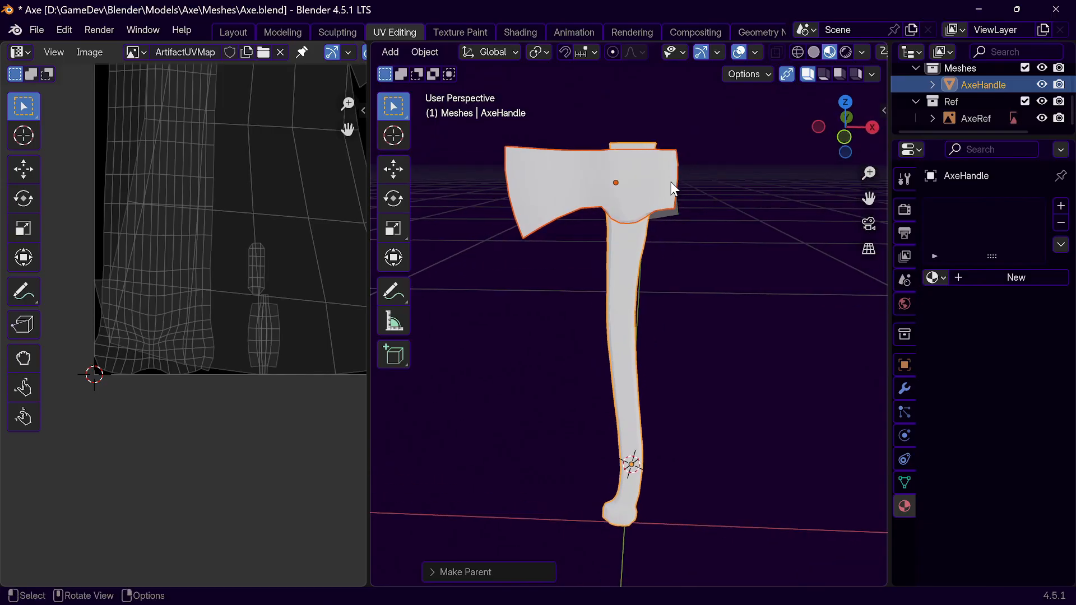
Step: Delete the AxeRef reference image and its Ref collection from the scene
left_click(975, 119)
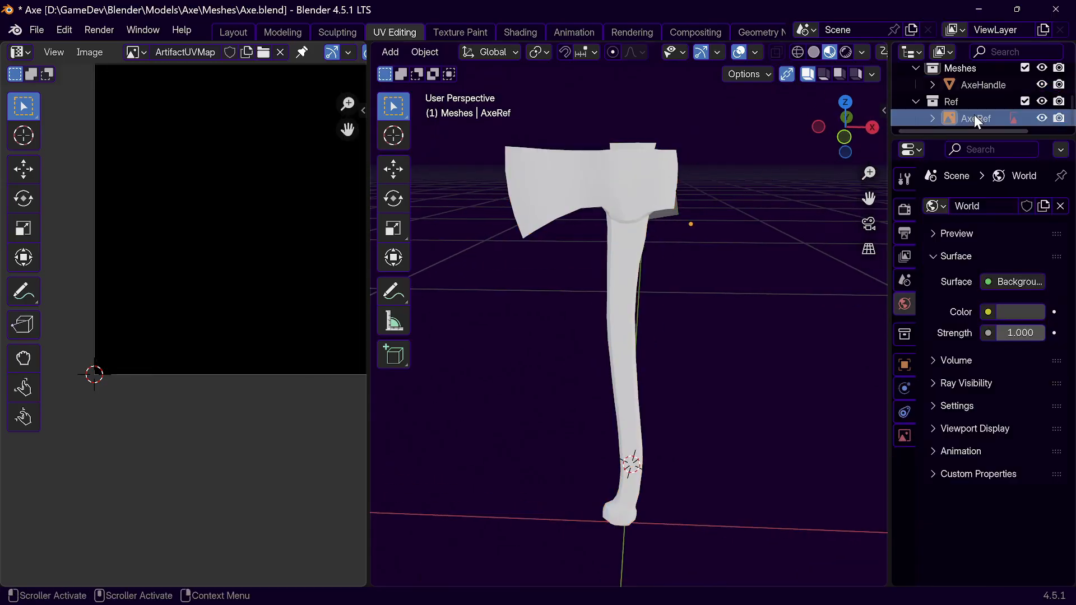
key("Delete")
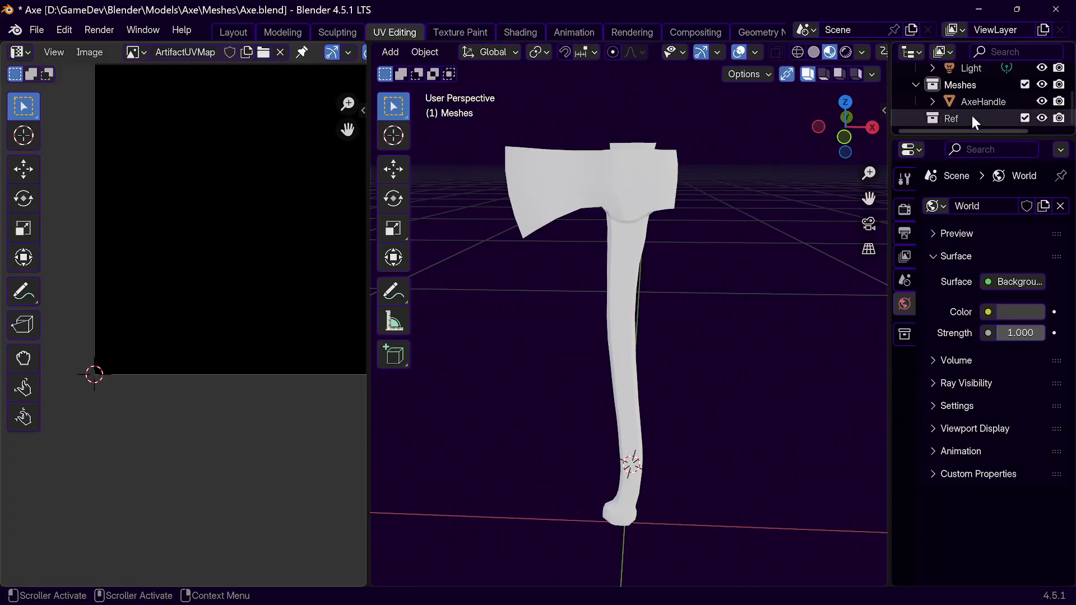
left_click(952, 120)
key("Delete")
Step: Delete the scene's light, camera and the leftover default Collection
scroll(974, 115, "up", 1)
scroll(974, 112, "down", 2)
left_click(968, 91)
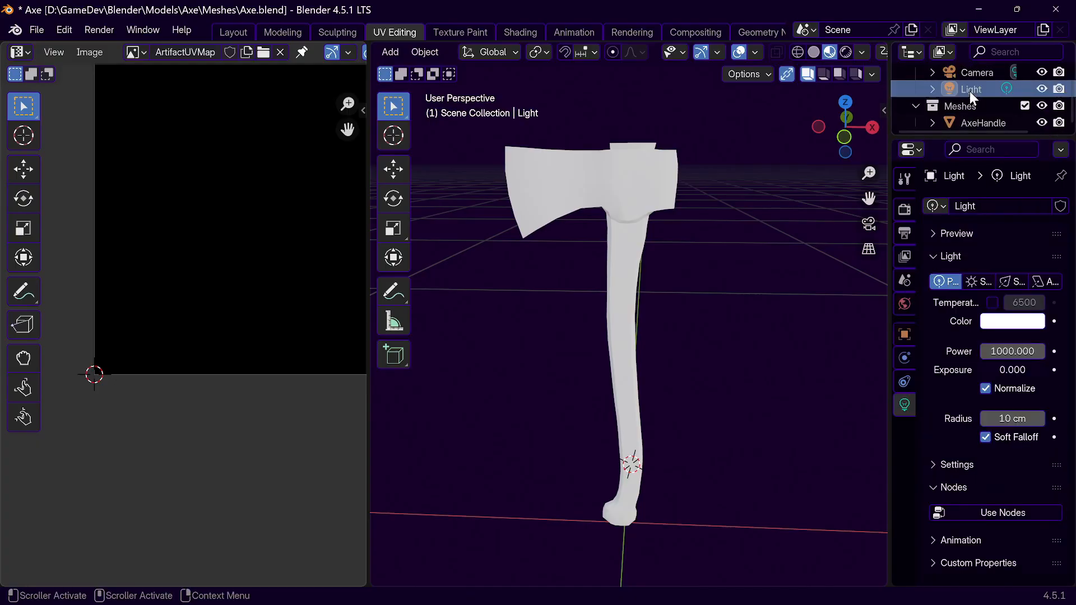
key("Delete")
left_click(979, 81)
key("Delete")
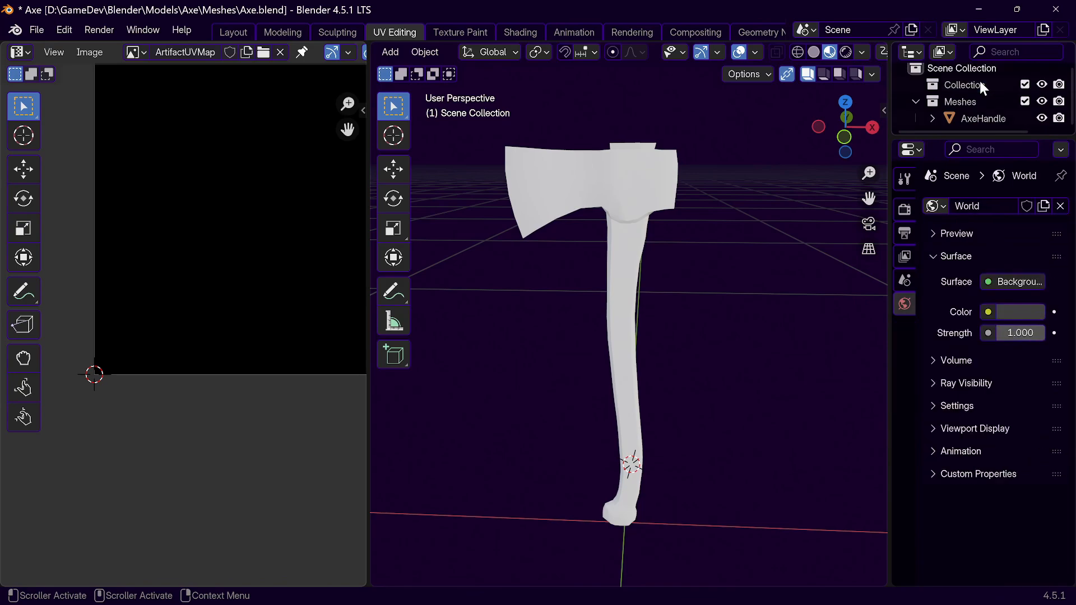
left_click(978, 84)
key("Delete")
Step: Rename the Meshes collection to Axe
left_click(961, 91)
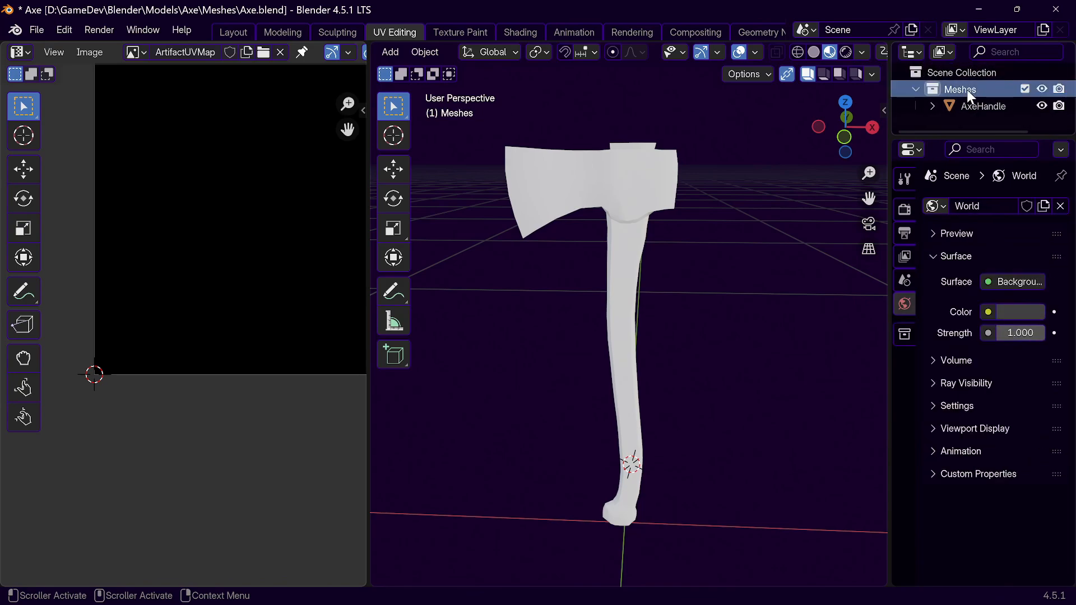
double_click(966, 89)
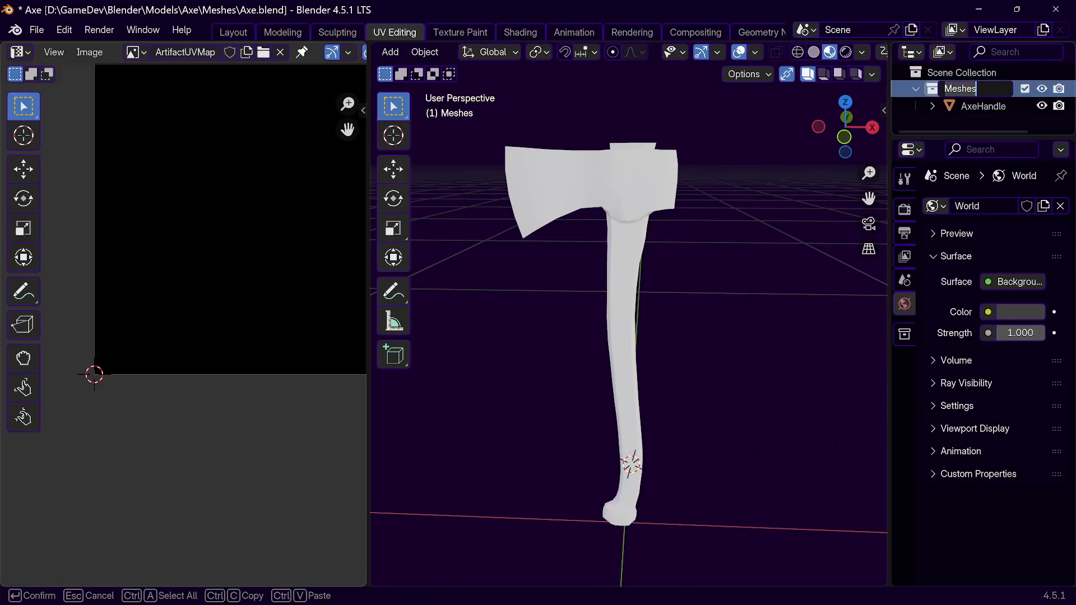
type("Axe")
key("Return")
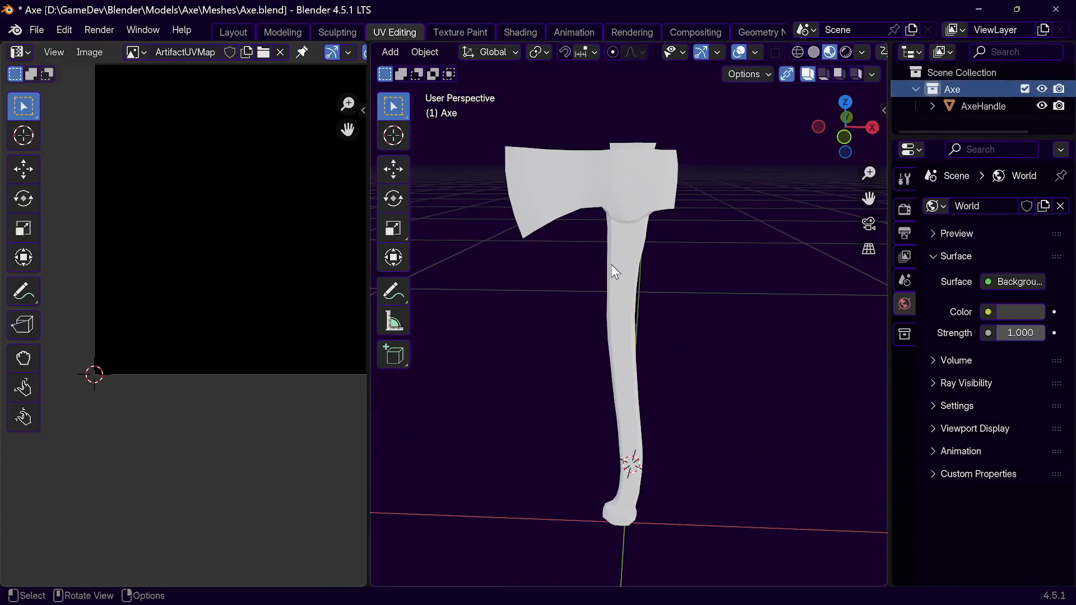
Step: Give the axe head a new material named AxeHeadMat and darken its base color to a mid grey
left_click(626, 200)
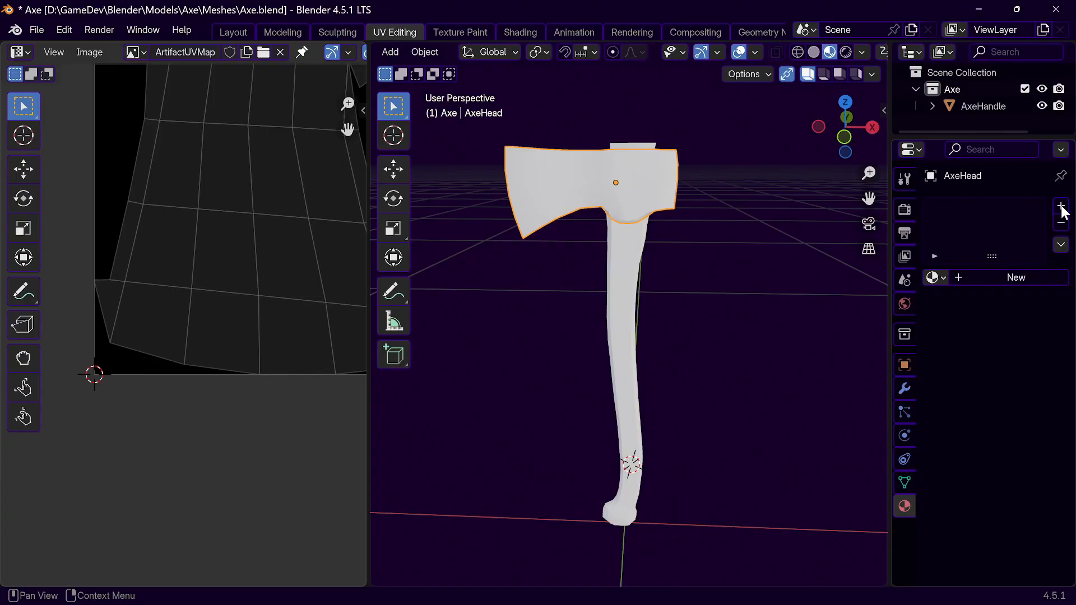
left_click(1019, 277)
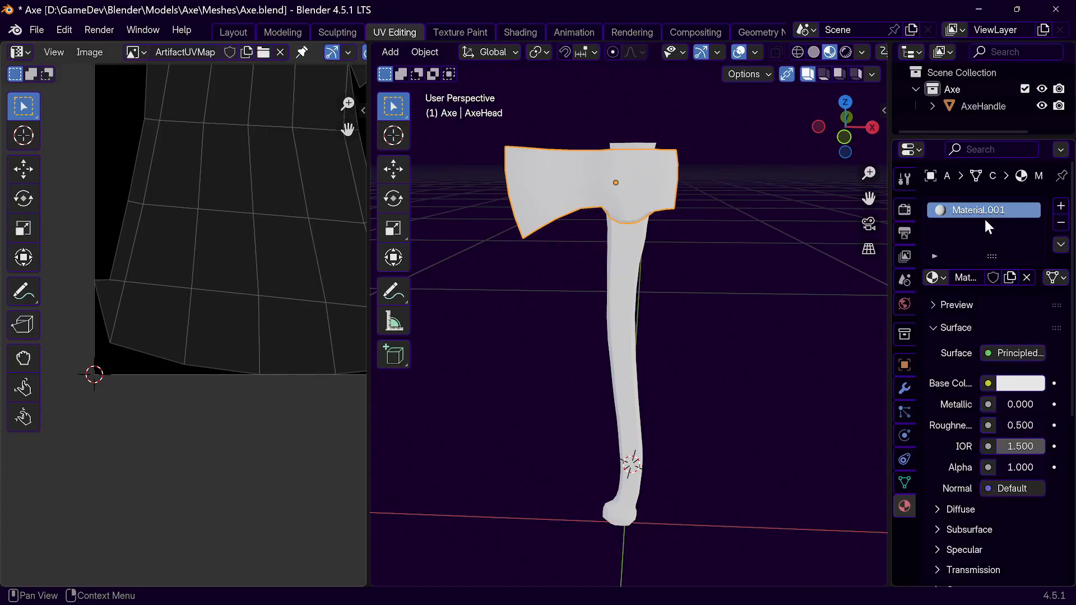
double_click(966, 277)
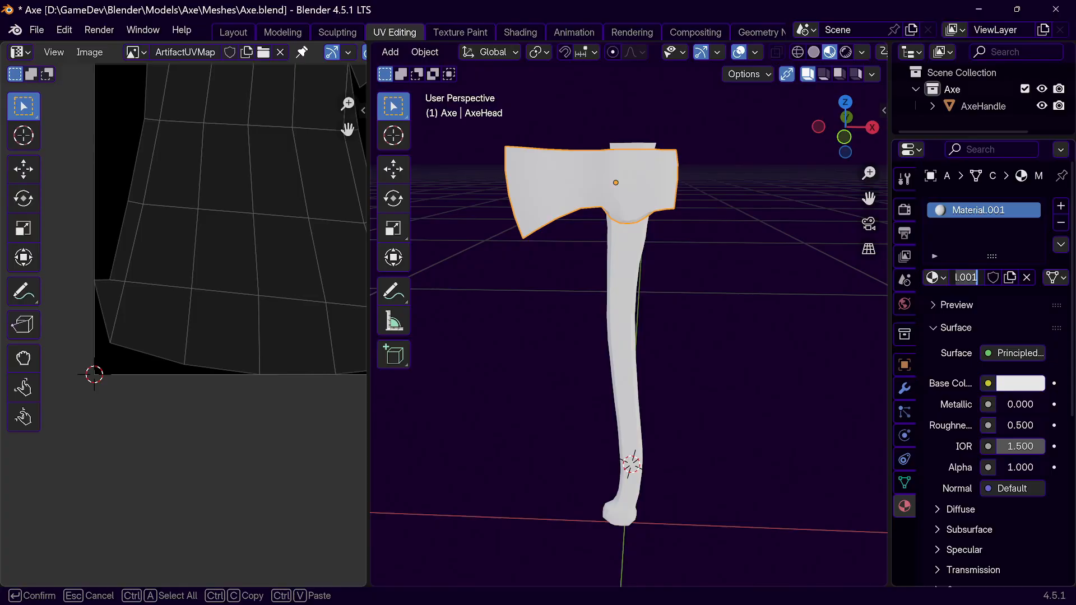
type("AxeHe")
type("adMat")
key("Return")
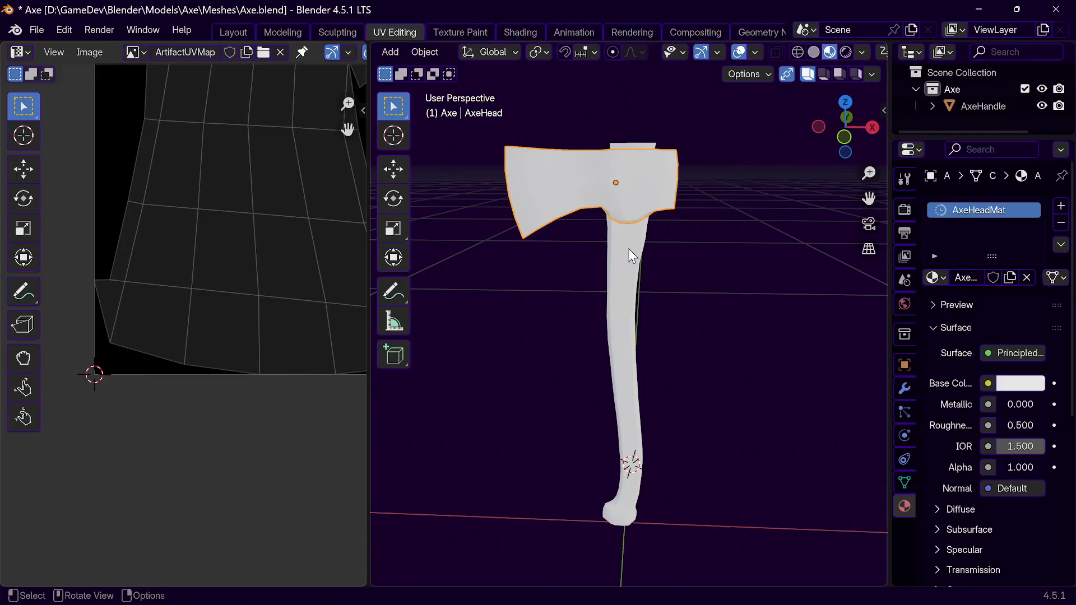
left_click(1016, 386)
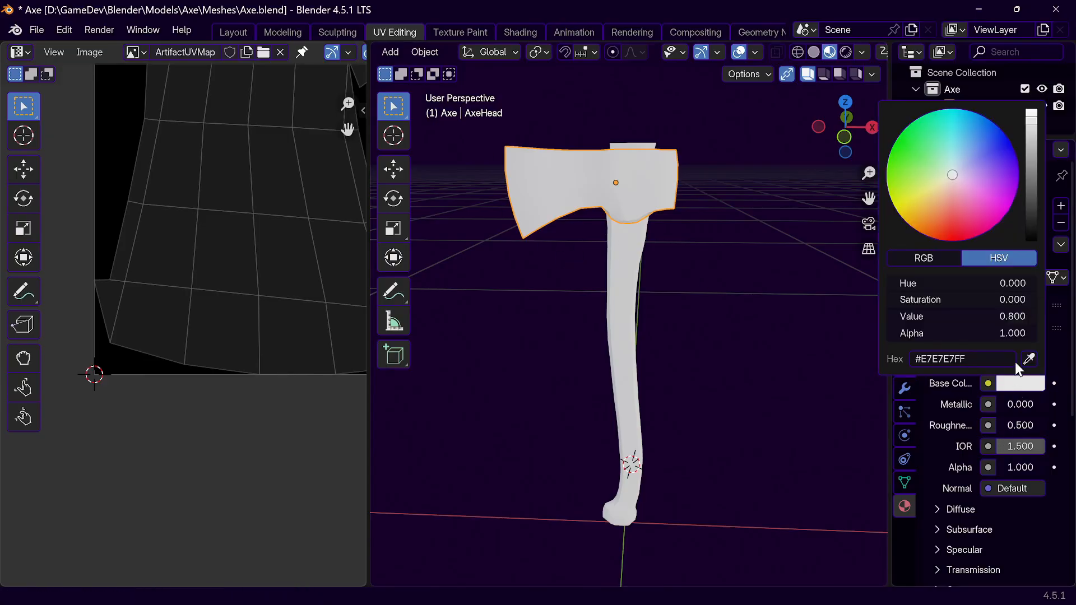
left_click_drag(1030, 161, 1031, 181)
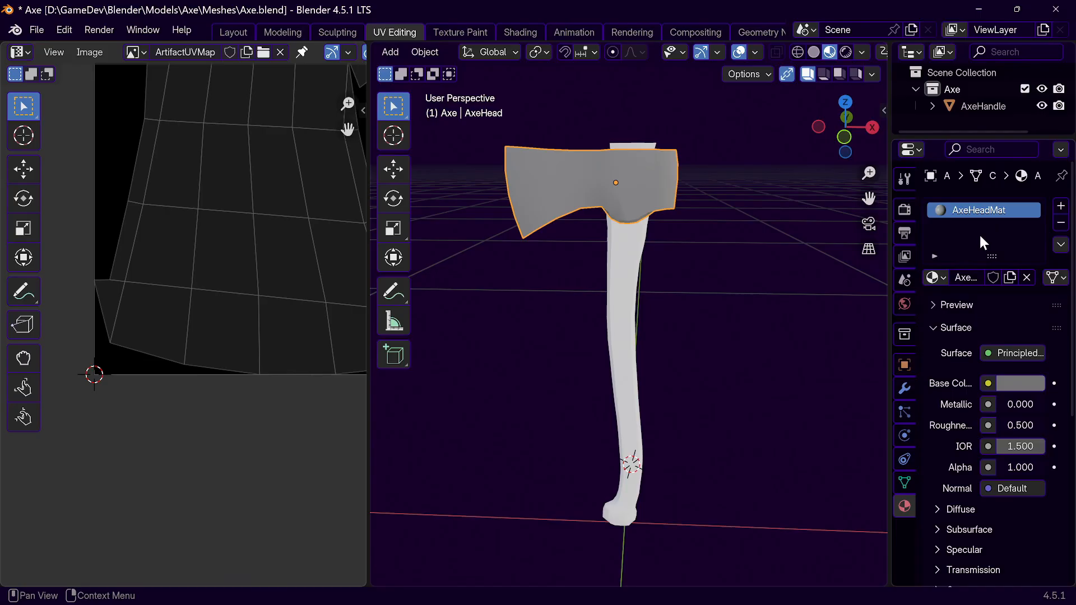
Step: Give the handle a new material named AxeHandleMat with the yellow-orange base color #E7B844FF
left_click(624, 309)
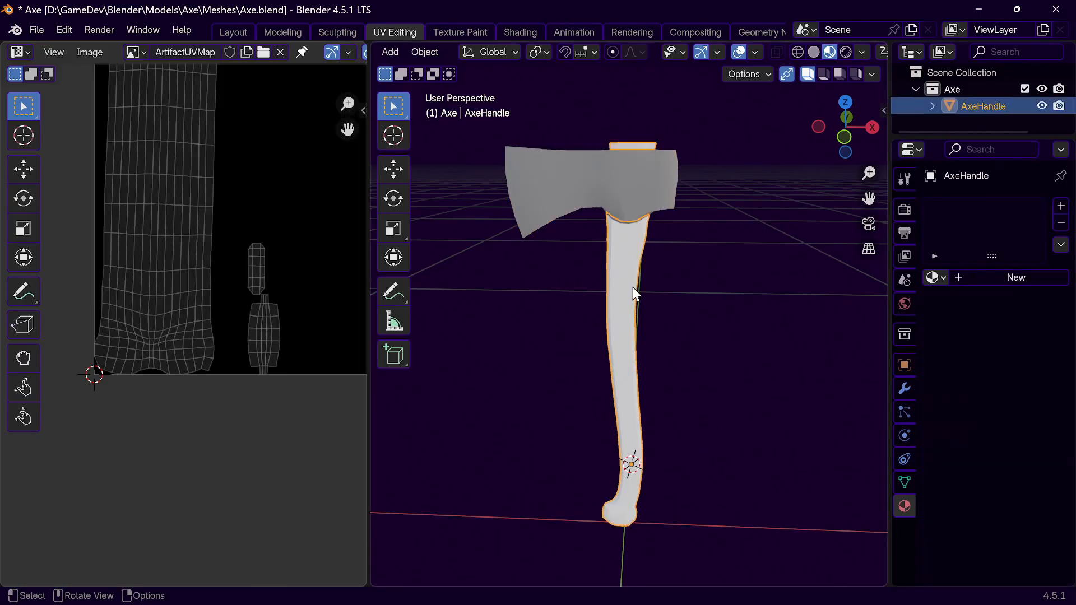
left_click(994, 278)
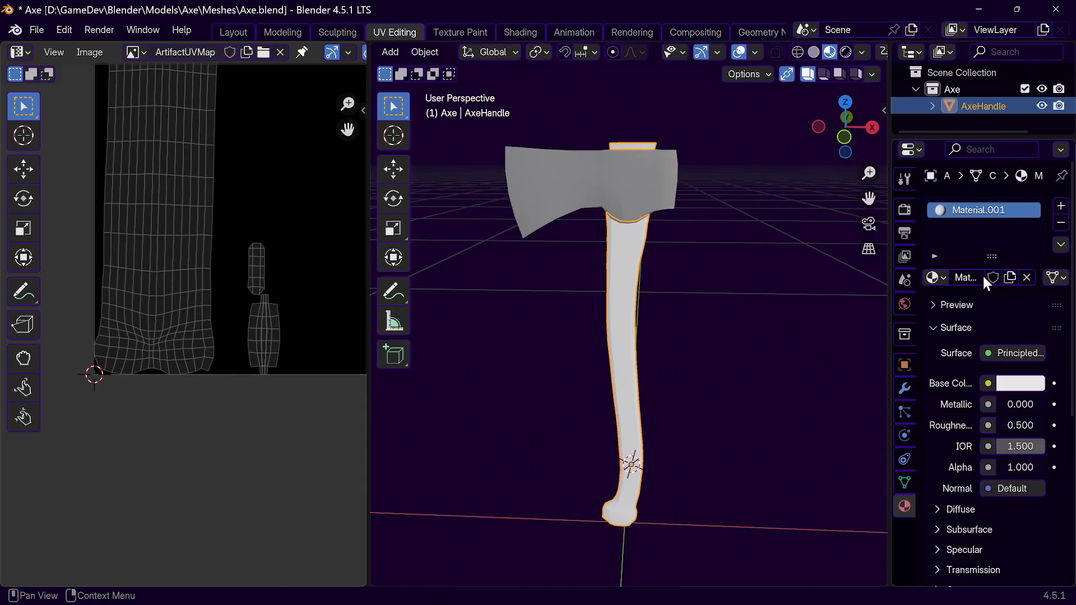
left_click(971, 275)
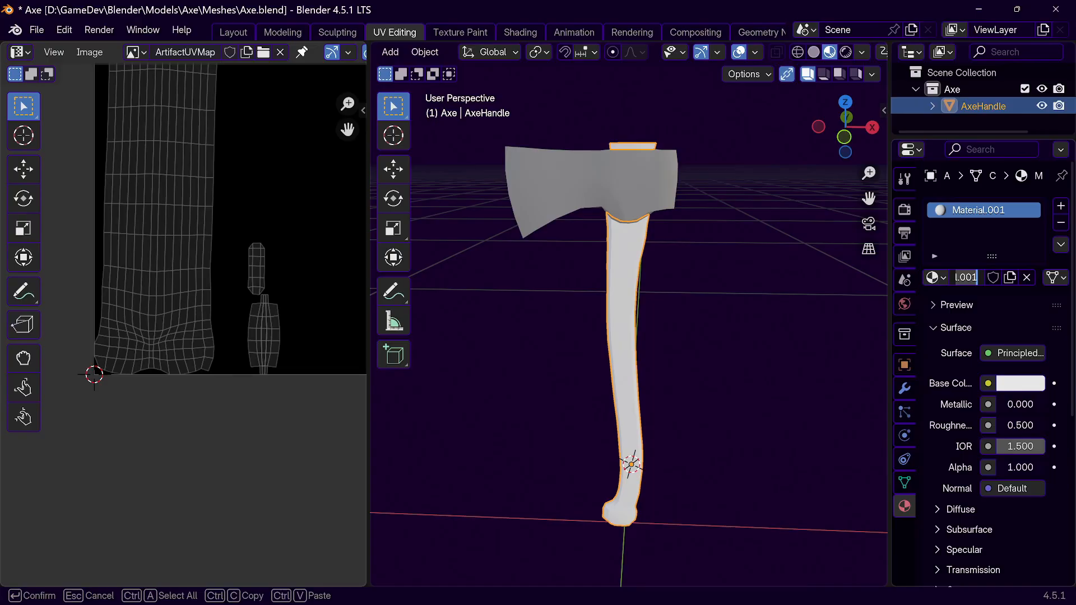
type("AxeHandleMat")
key("Return")
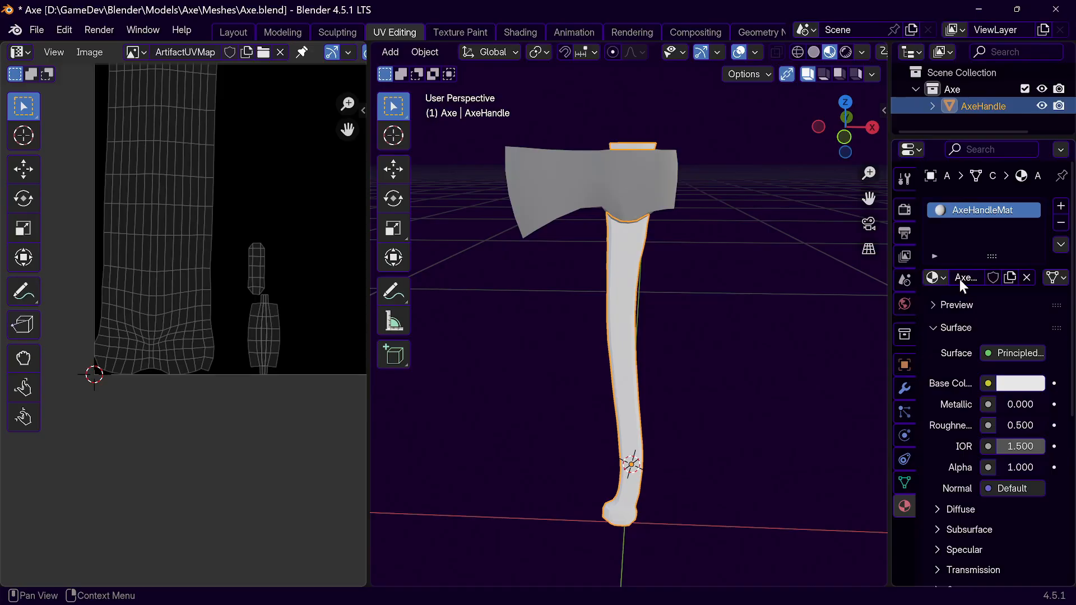
left_click(1013, 385)
left_click_drag(946, 217, 921, 209)
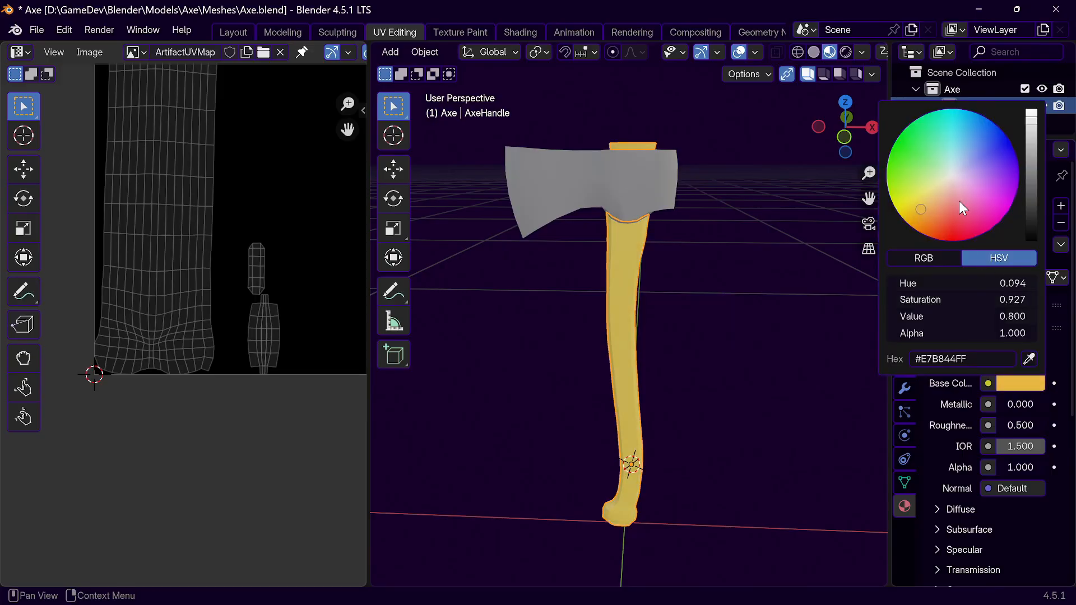
Step: Open the axe head's material in the Shading workspace and set its Metallic value to 1.000
middle_click_drag(565, 432, 704, 245)
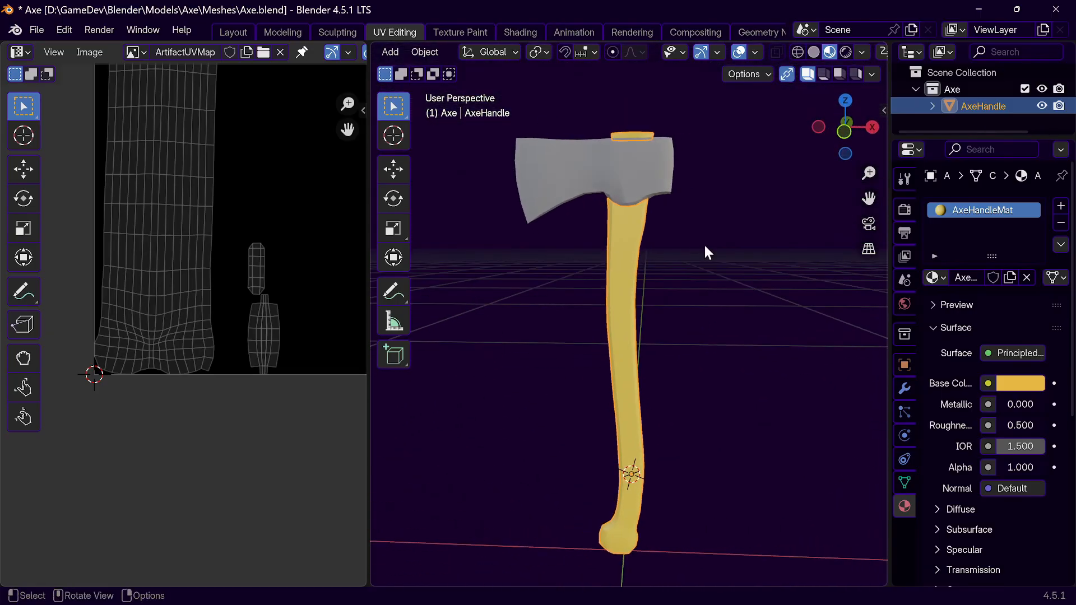
scroll(712, 306, "down", 3)
middle_click_drag(713, 306, 691, 311)
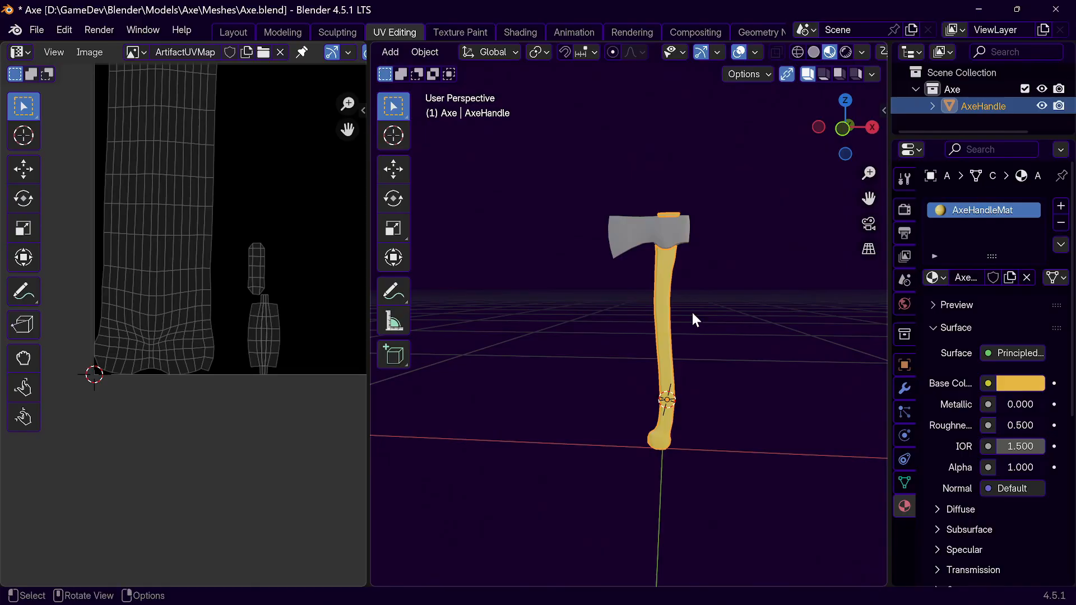
scroll(708, 384, "up", 2)
left_click(635, 145)
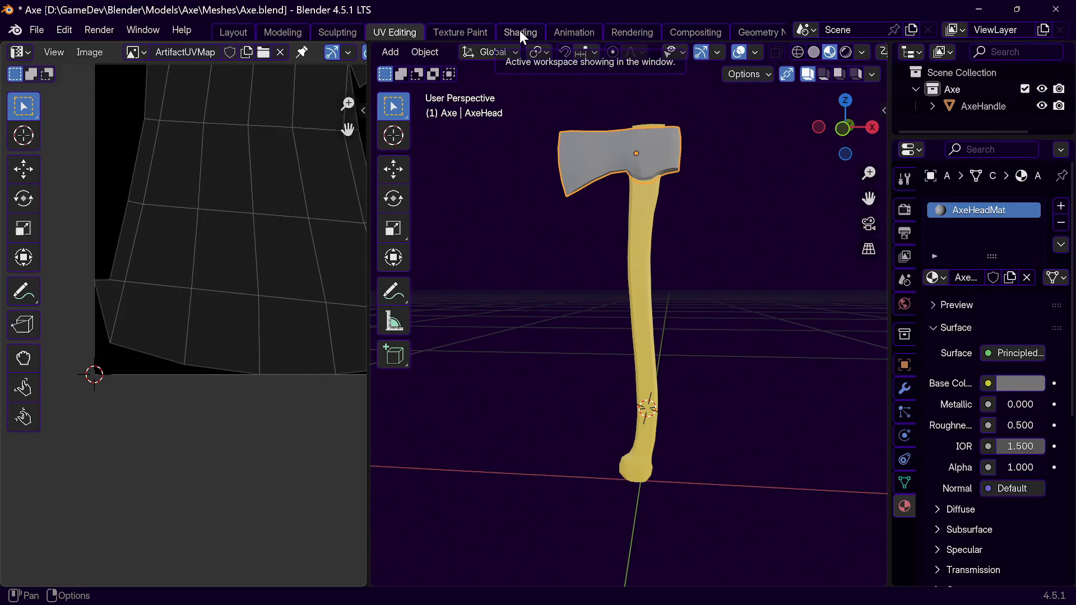
left_click(519, 32)
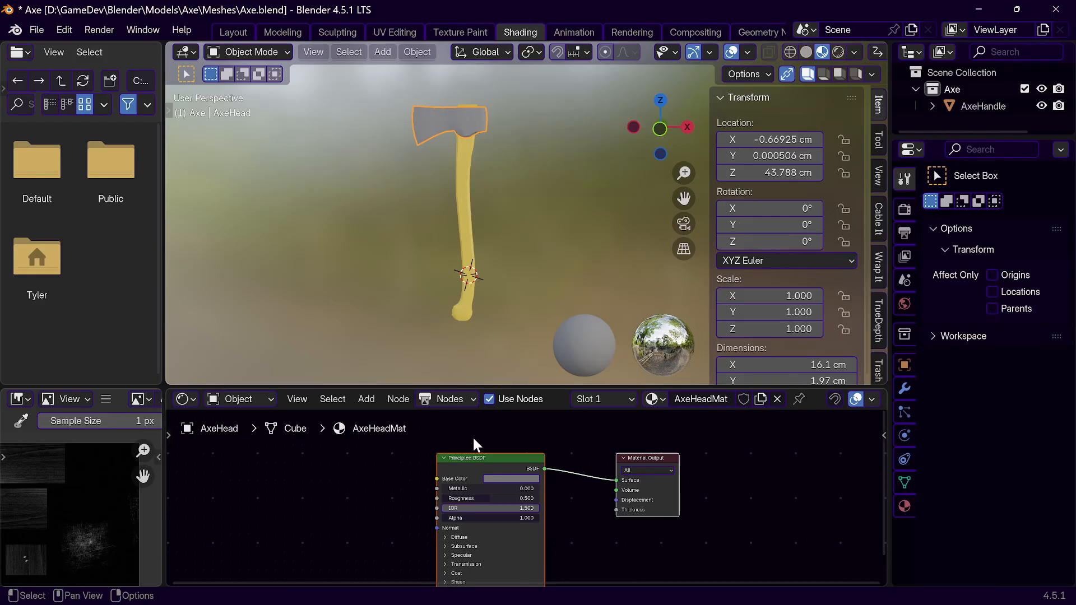
left_click_drag(467, 386, 470, 345)
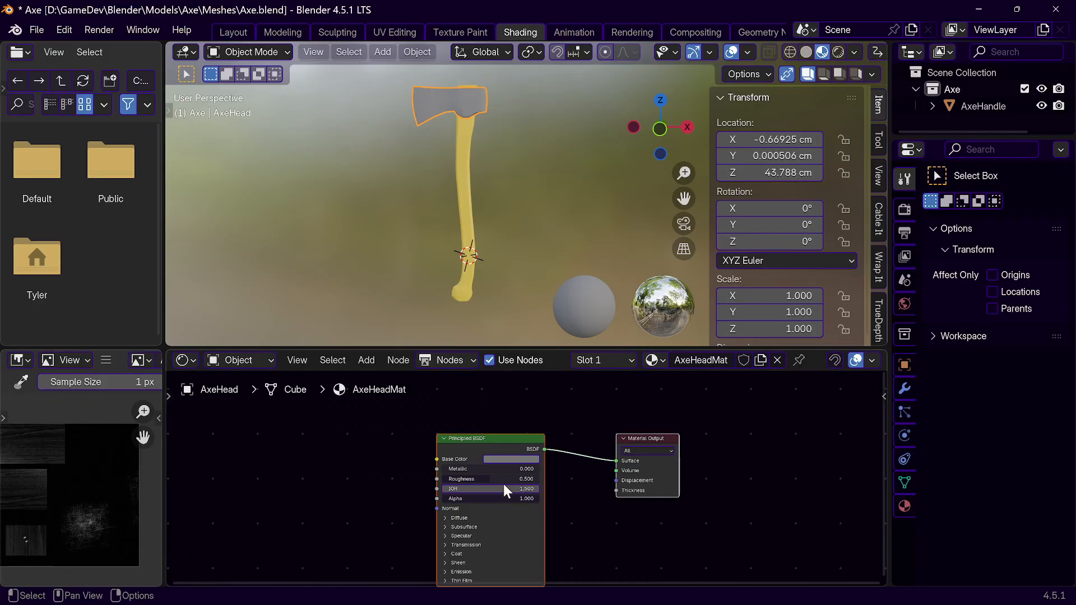
left_click_drag(476, 469, 542, 469)
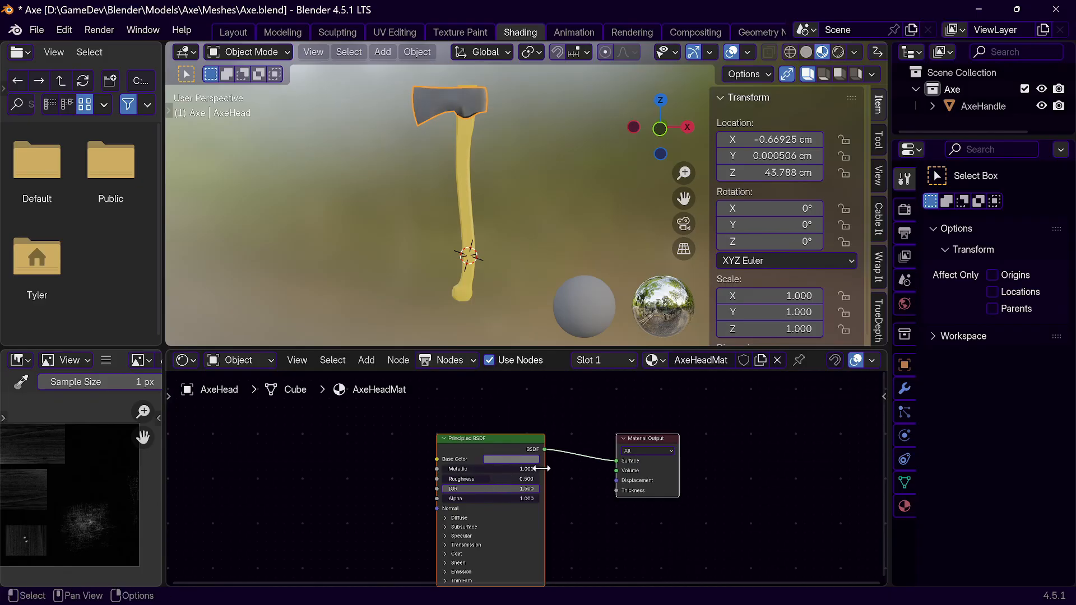
Step: Try Shade Auto Smooth and Shade Flat on the axe head
scroll(470, 160, "up", 3)
scroll(562, 256, "down", 3)
scroll(555, 253, "up", 1)
middle_click_drag(547, 252, 489, 214)
right_click(445, 163)
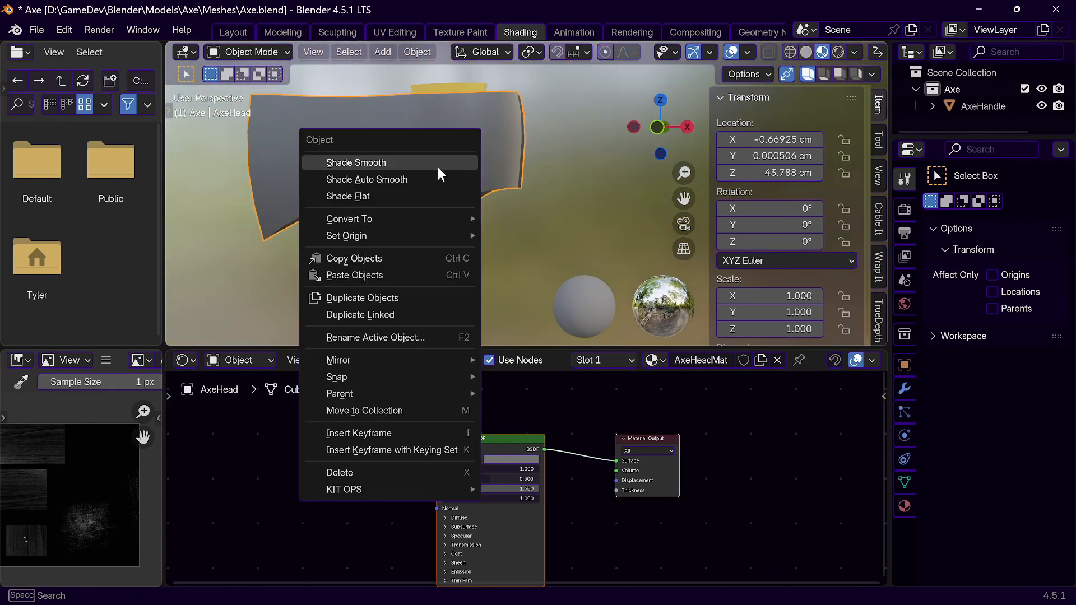
left_click(412, 175)
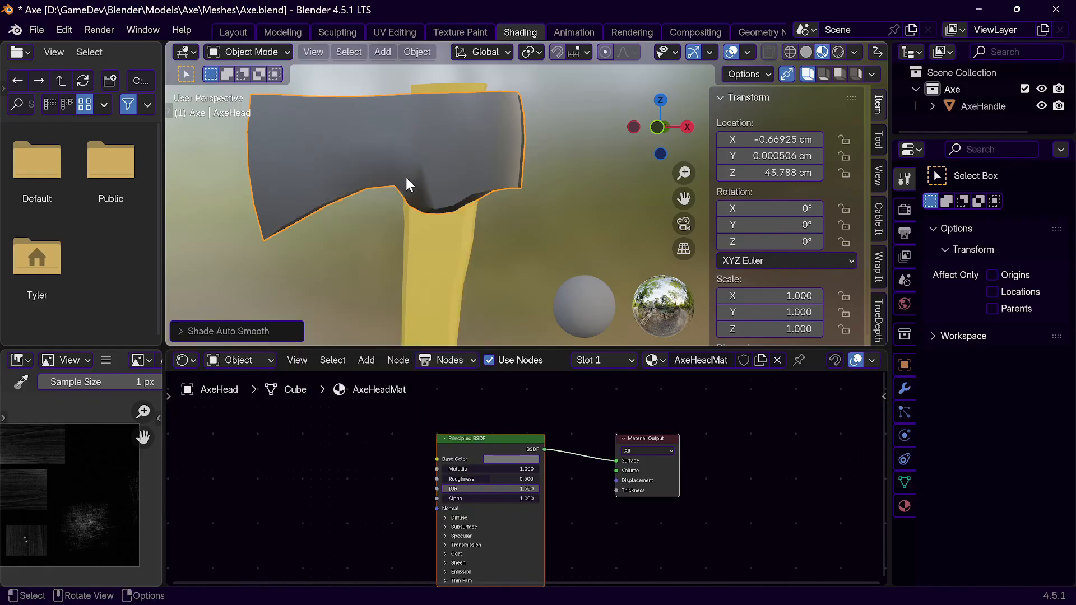
right_click(424, 173)
left_click(409, 191)
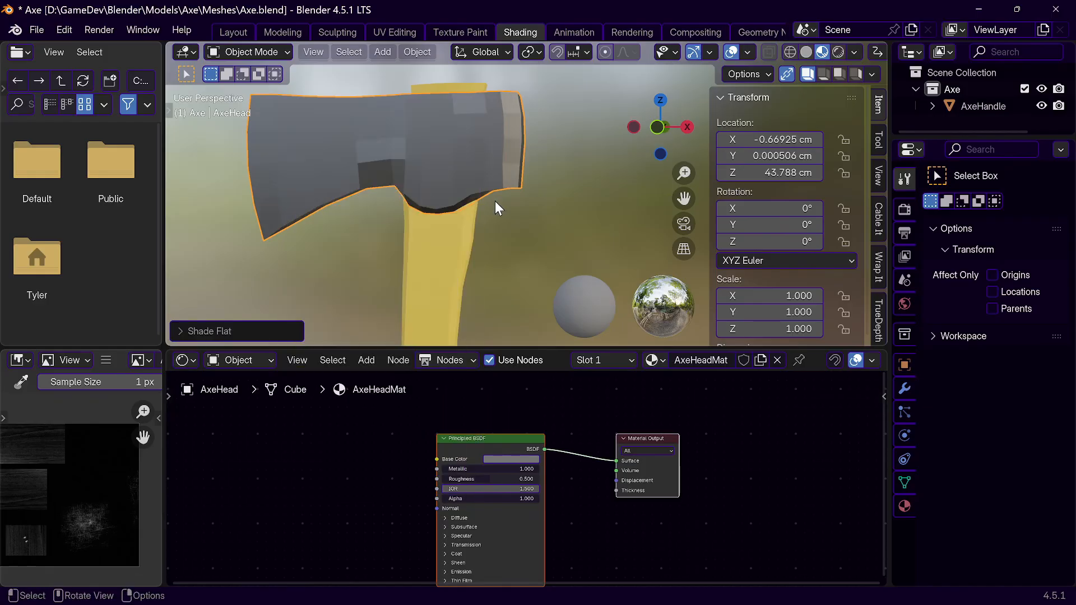
Step: Apply Shade Smooth to the axe head
right_click(425, 158)
left_click(337, 124)
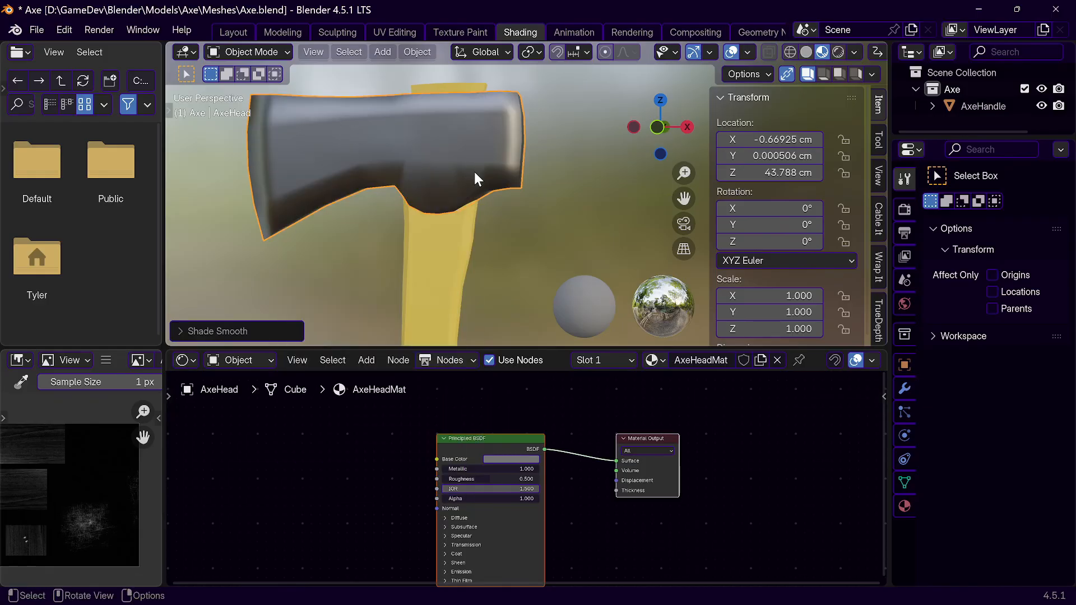
Step: Switch the axe head's shading to Shade Auto Smooth
right_click(404, 167)
left_click(379, 182)
middle_click_drag(379, 183, 531, 177)
Step: In Edit Mode, scale the two opposite vertices on the head's underside beside the handle along Y by about 1.03
key("Tab")
scroll(485, 185, "up", 4)
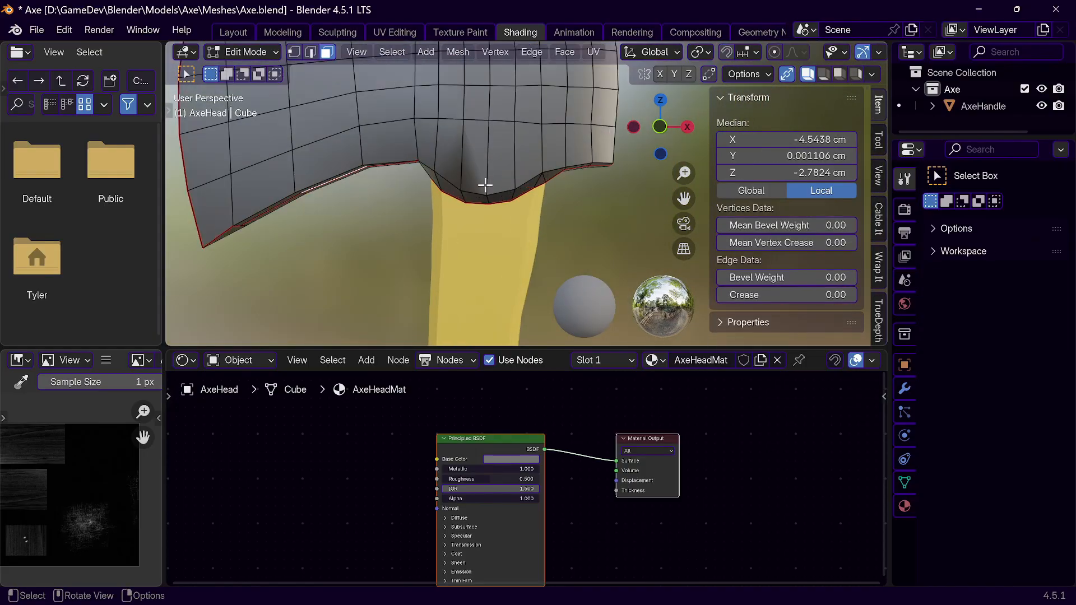
middle_click_drag(495, 189, 477, 292)
middle_click_drag(477, 292, 513, 192)
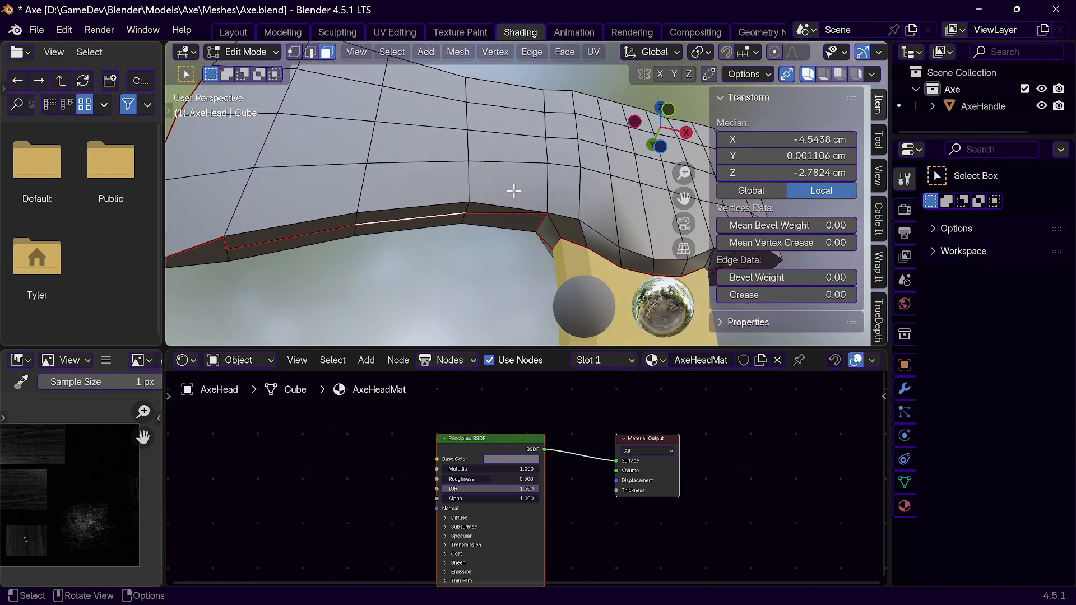
key("1")
left_click(580, 220)
middle_click_drag(580, 219, 511, 275)
left_click(614, 247, "shift")
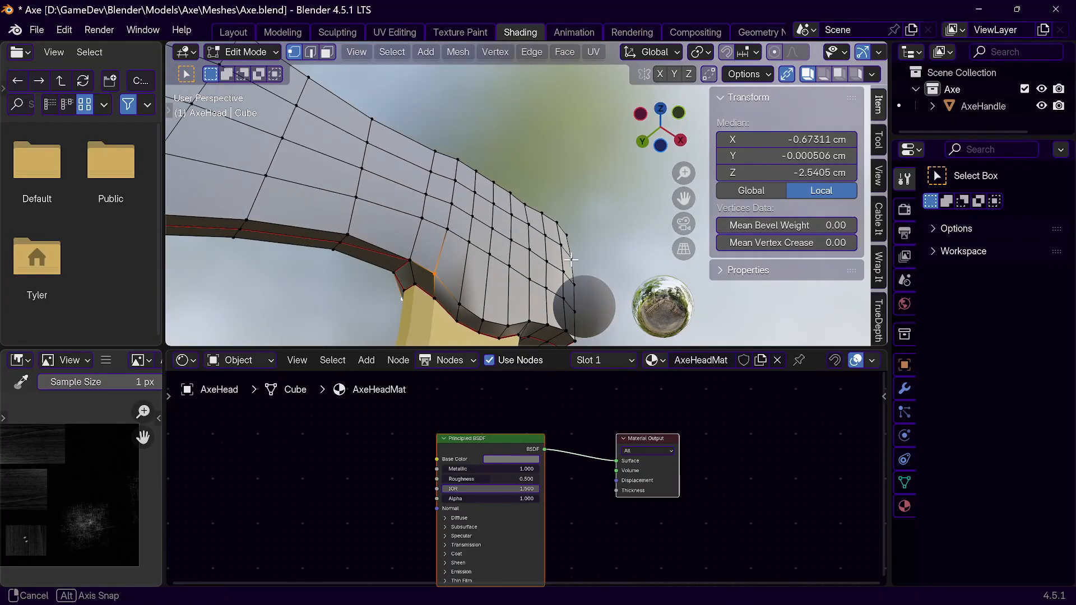
key("s")
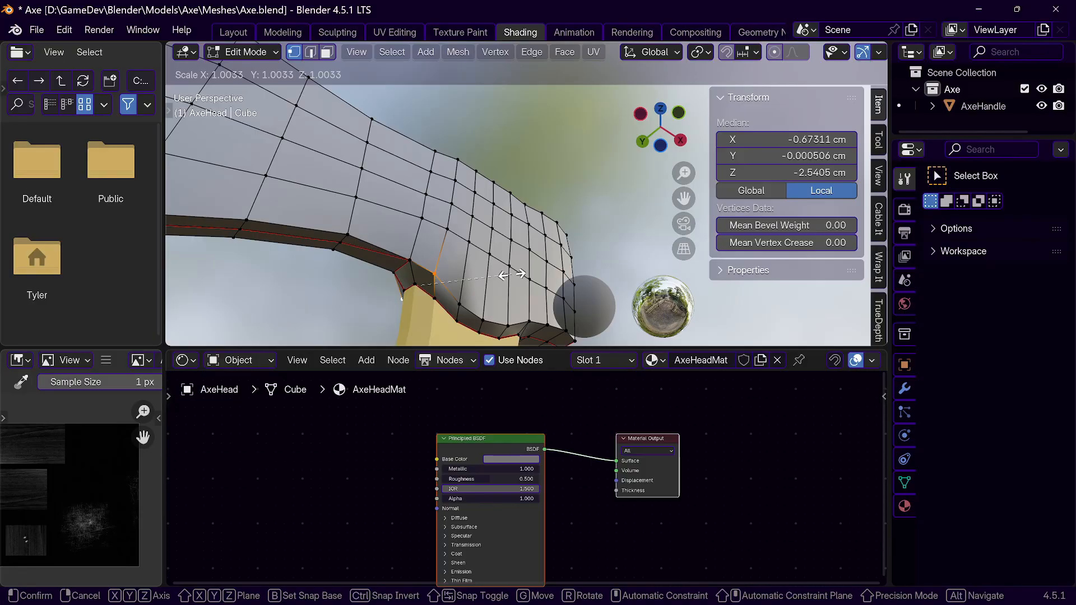
key("y")
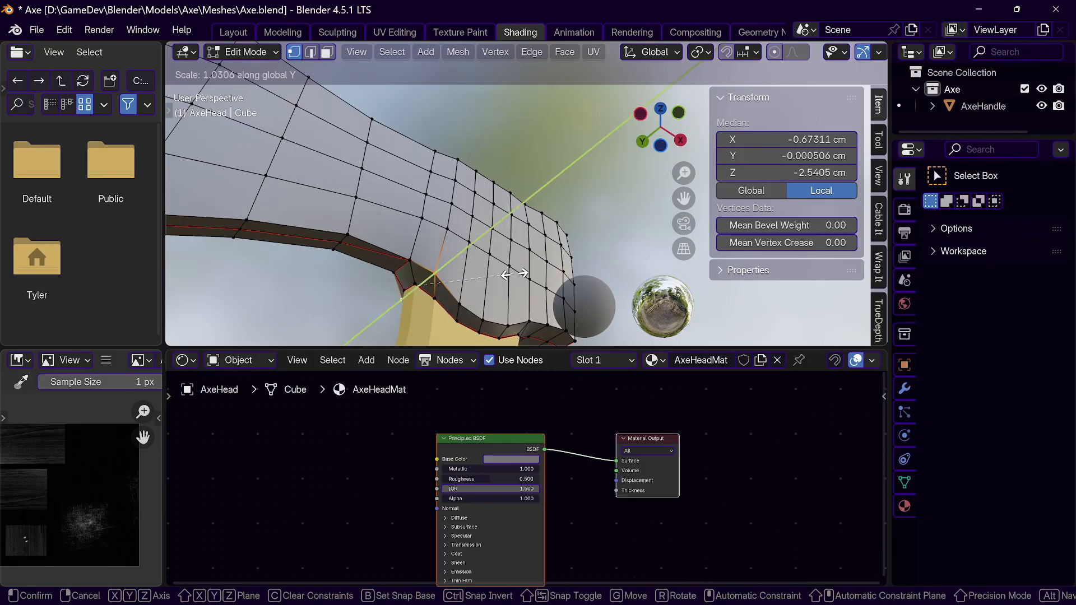
left_click(513, 273)
scroll(384, 304, "down", 4)
middle_click_drag(384, 303, 426, 230)
key("Tab")
Step: Set the Roughness of the axe head's material to 0.423
scroll(423, 236, "up", 5)
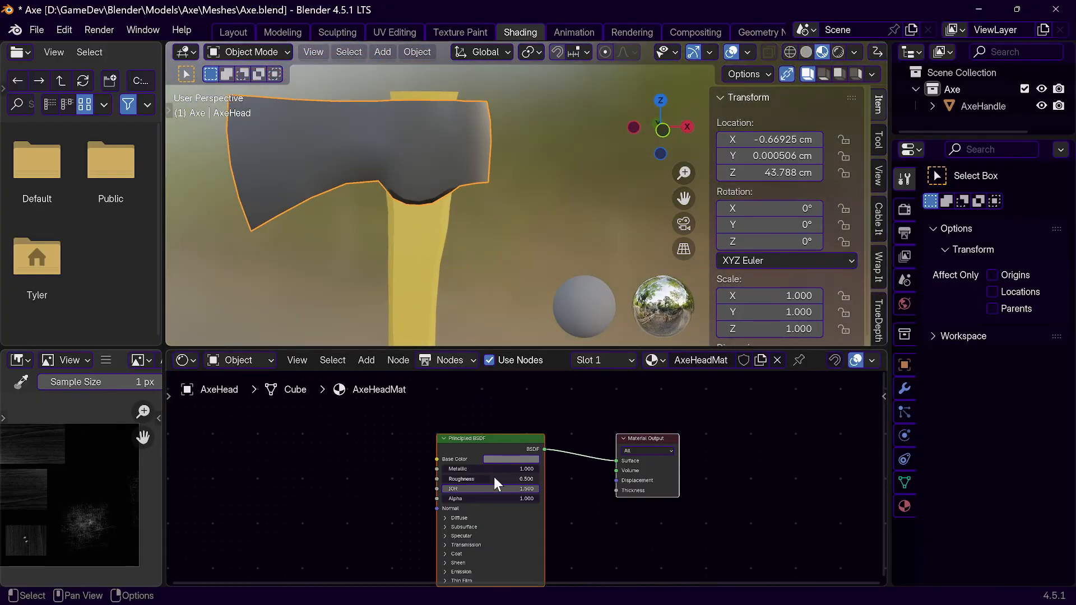
mouse_move(492, 477)
left_mouse_down()
mouse_move(460, 478)
mouse_move(480, 478)
left_mouse_up()
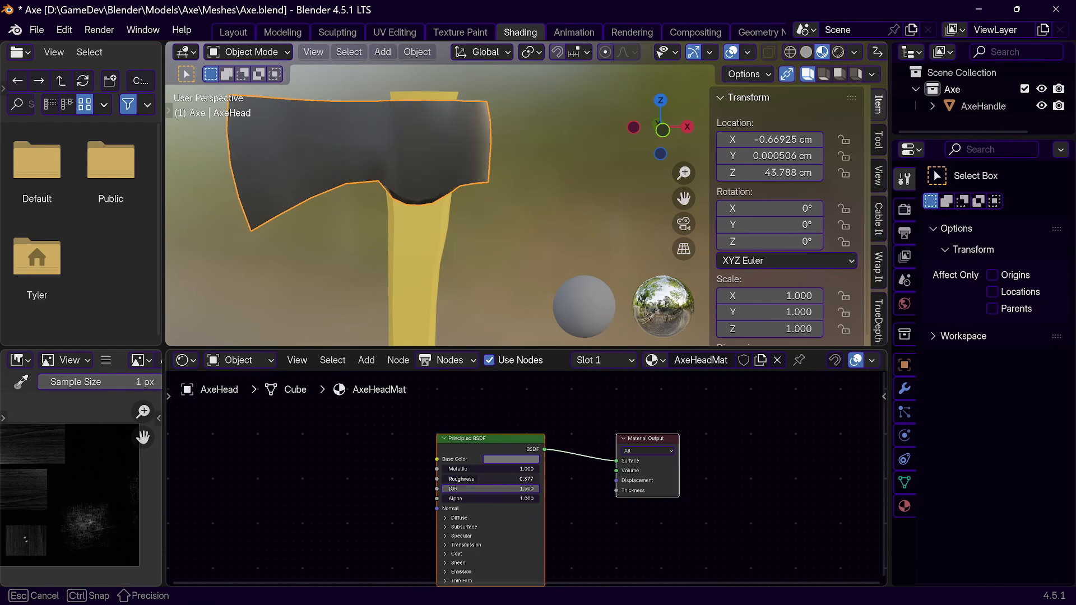
scroll(392, 194, "down", 5)
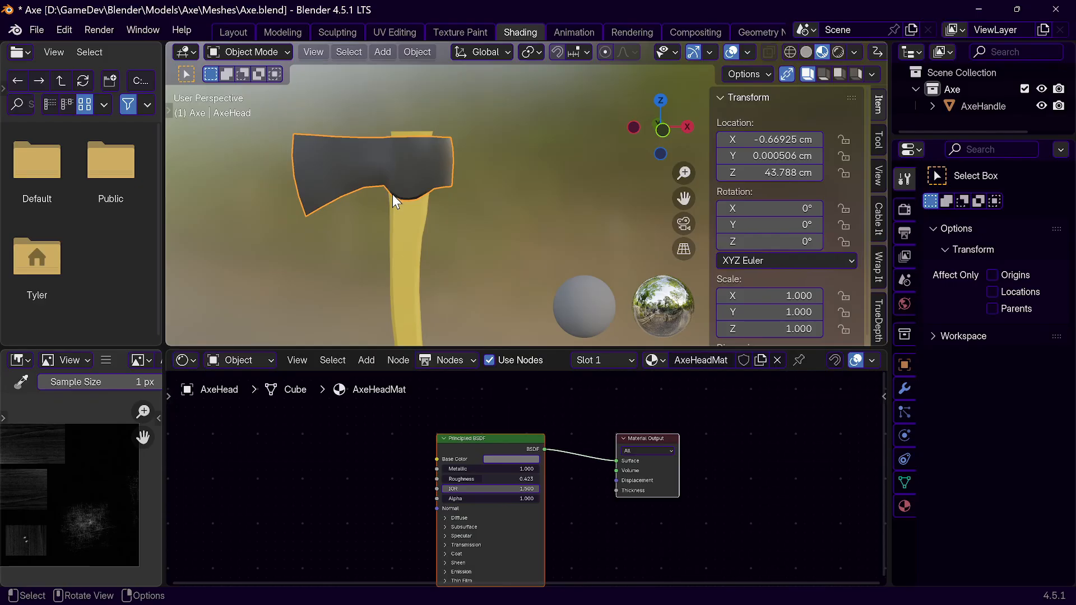
middle_click_drag(377, 231, 392, 213)
Step: Select the axe handle and set the Roughness of its material to 0.768
left_click(412, 221)
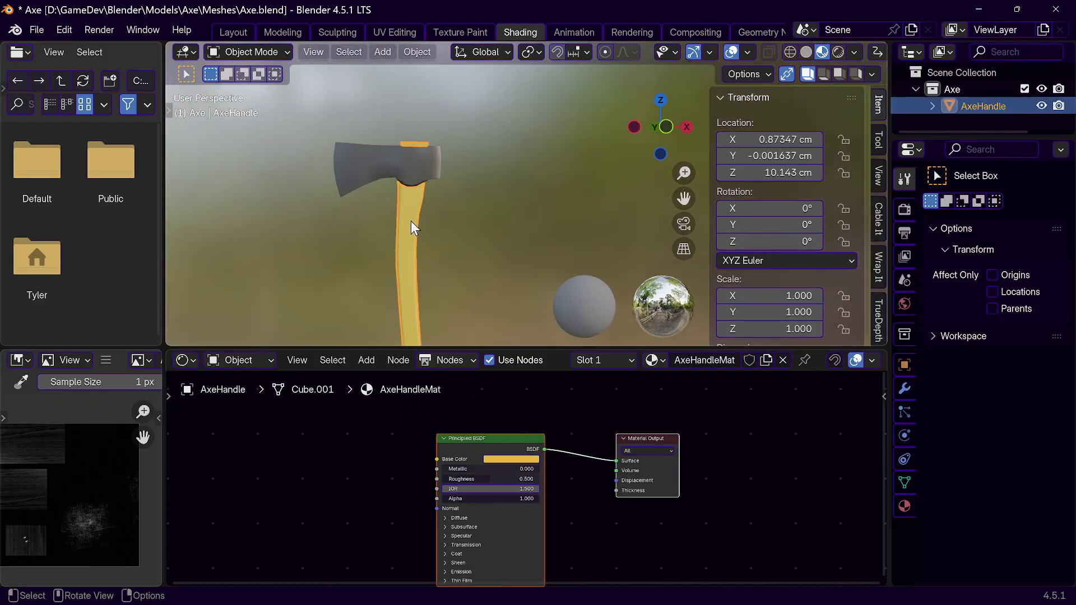
scroll(501, 513, "up", 3)
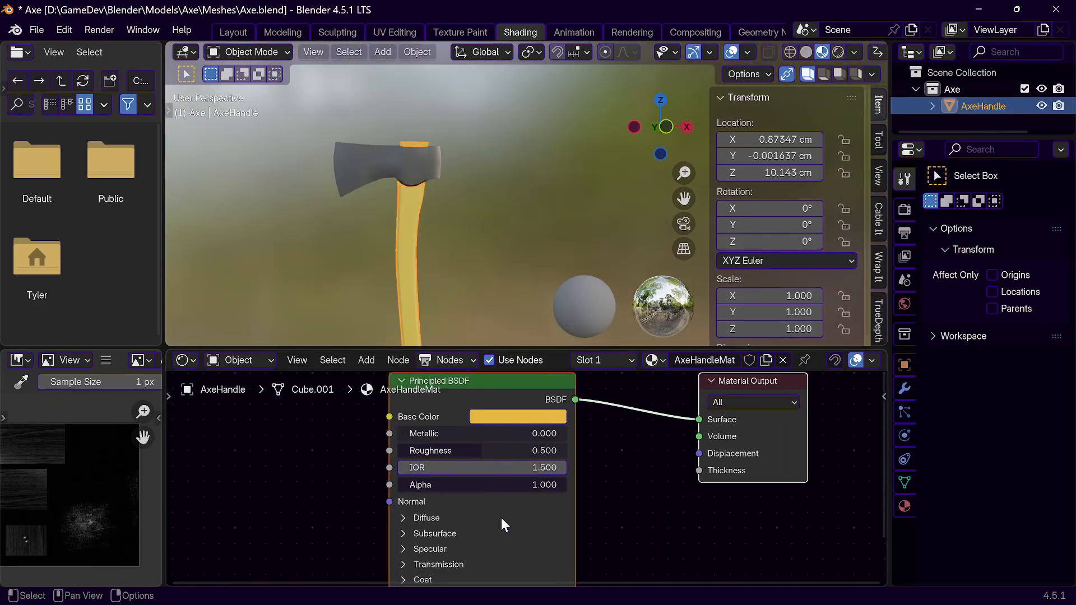
left_click_drag(477, 452, 514, 452)
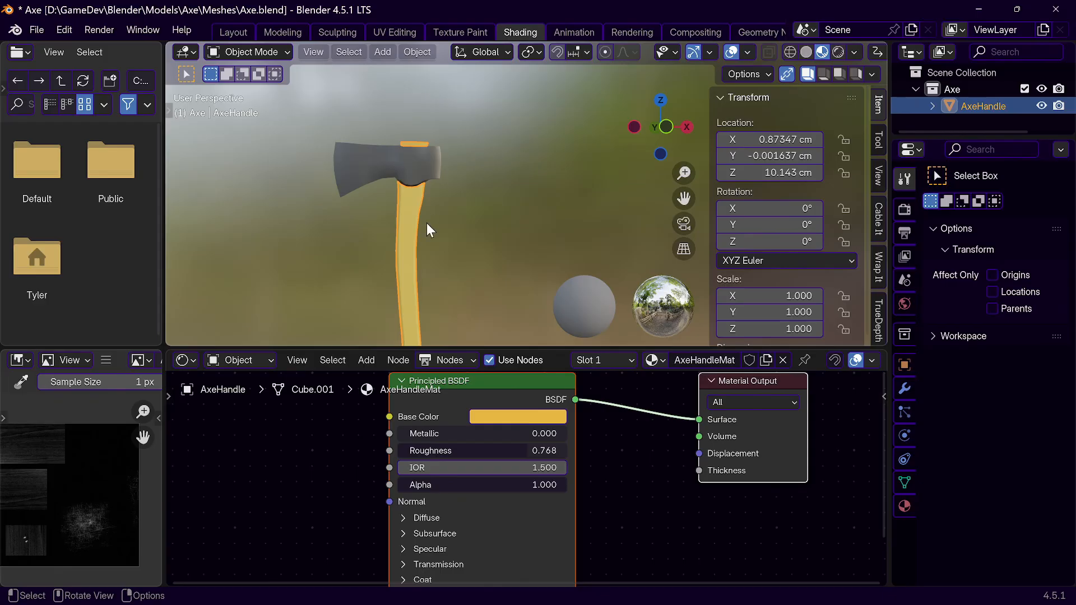
scroll(426, 228, "up", 7)
scroll(428, 250, "down", 7)
middle_click_drag(428, 250, 482, 211)
scroll(441, 174, "down", 1)
scroll(440, 174, "down", 3)
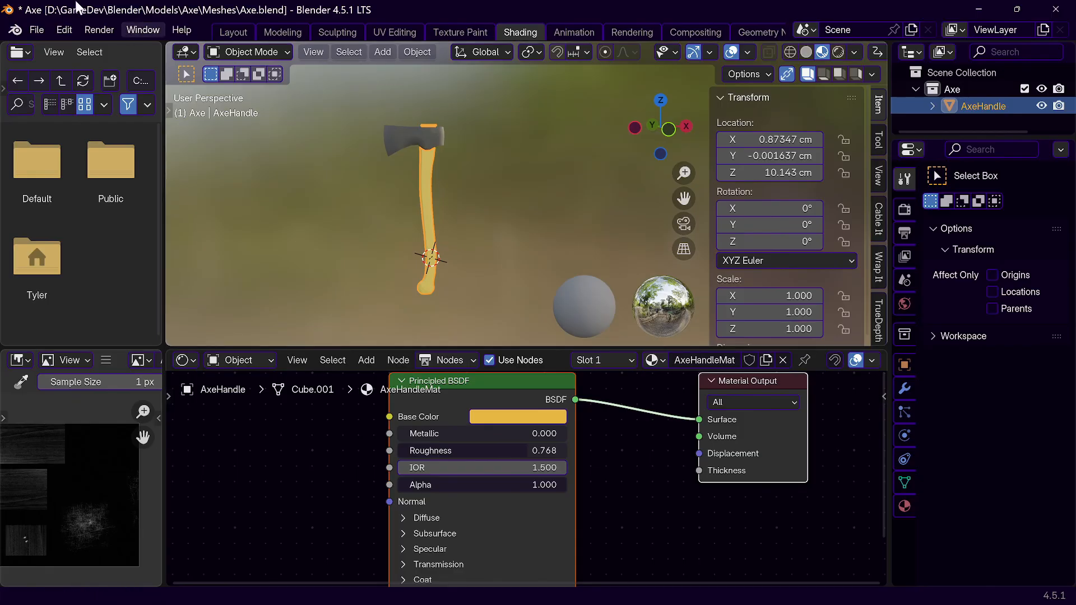
Step: Show the axe in the Layout workspace with Material Preview shading and save the file
left_click(235, 32)
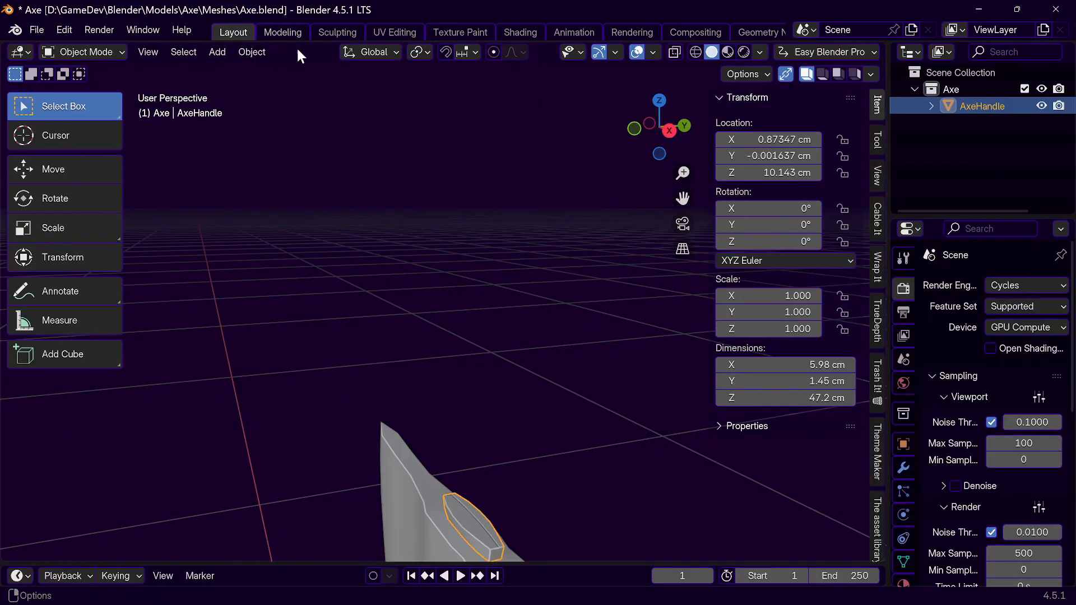
left_click(723, 53)
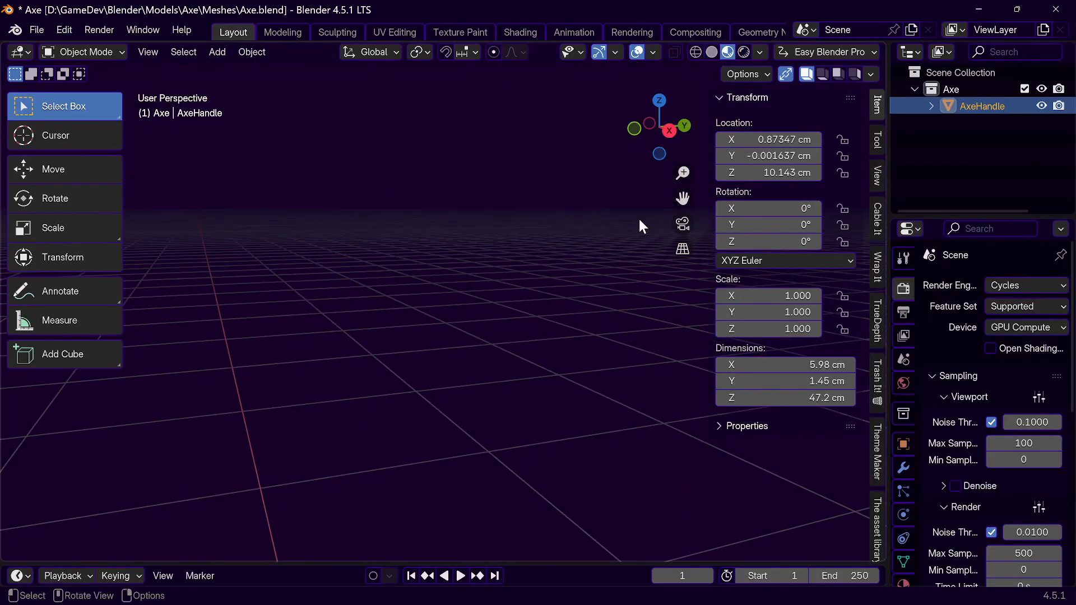
middle_click_drag(534, 476, 405, 246, "shift")
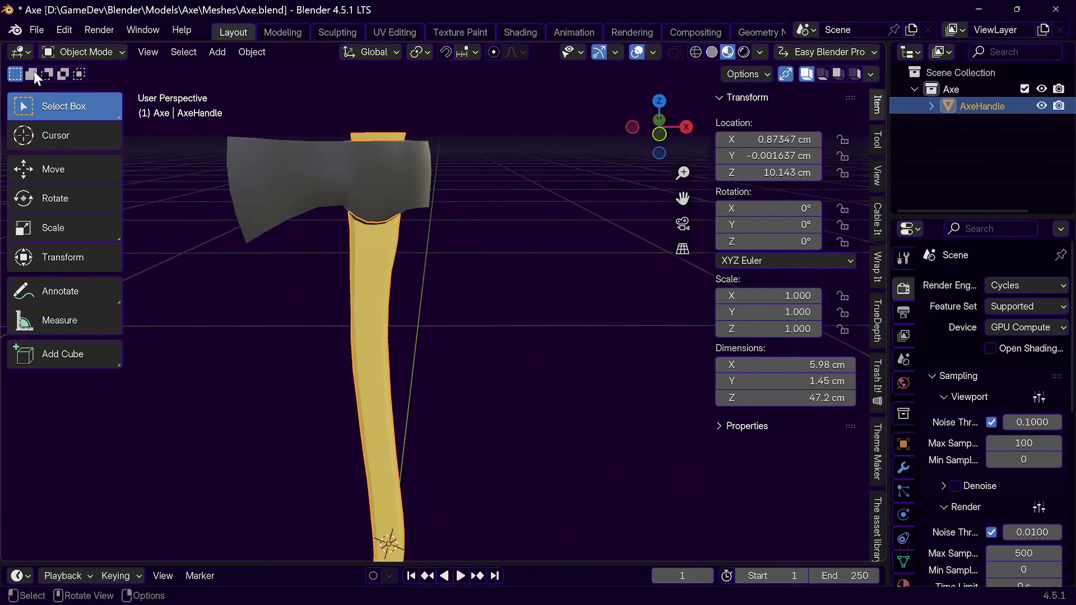
left_click(35, 28)
left_click(62, 139)
Step: Export the axe in FBX format as Axe.fbx to the D:\GameDev\Blender\Models\Axe\Meshes folder
left_click(36, 29)
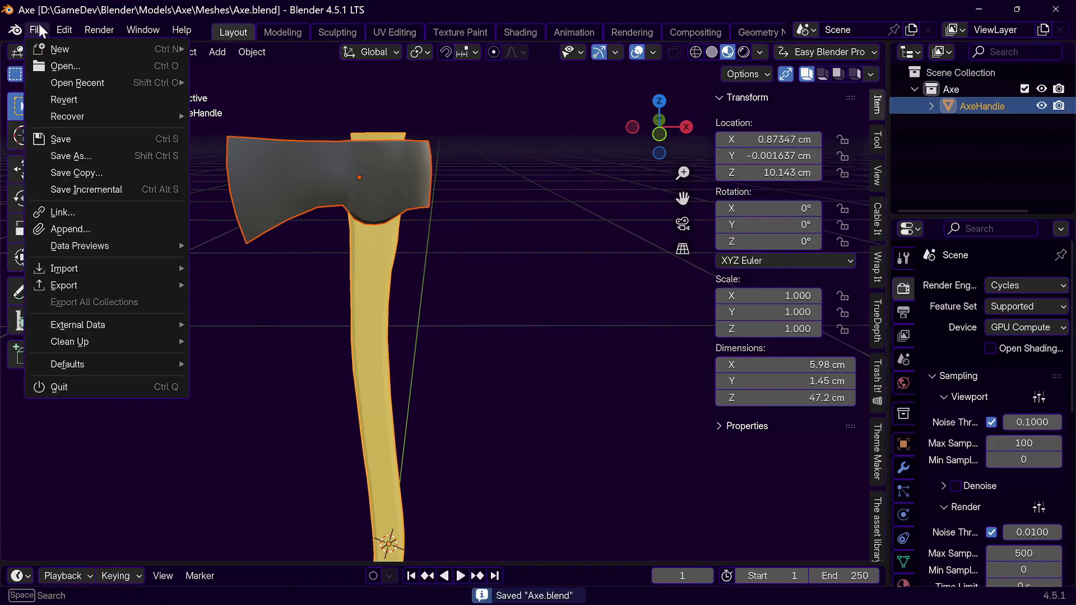
mouse_move(96, 325)
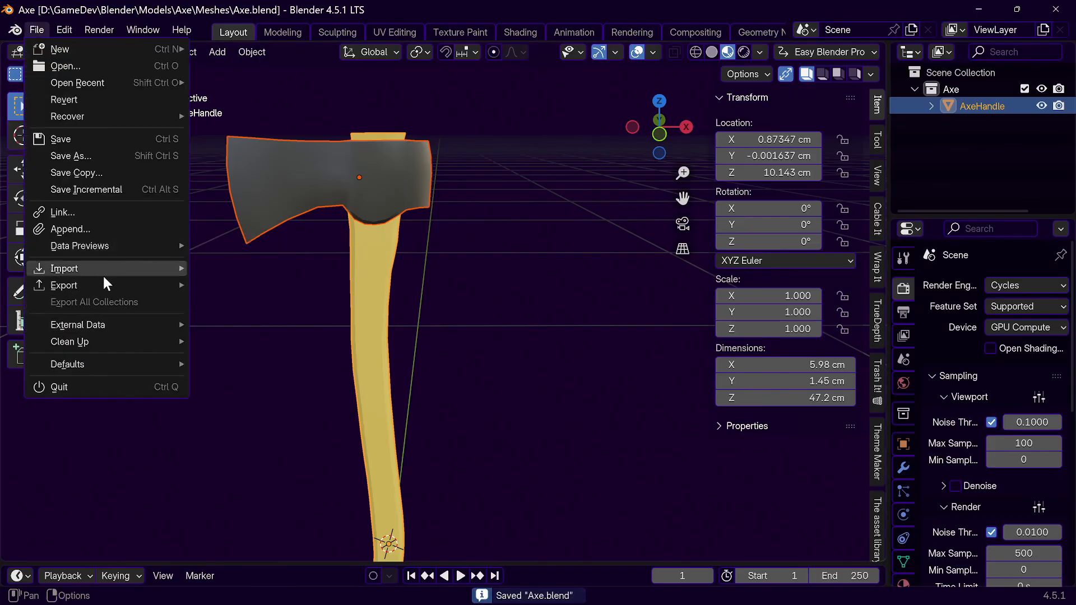
mouse_move(102, 288)
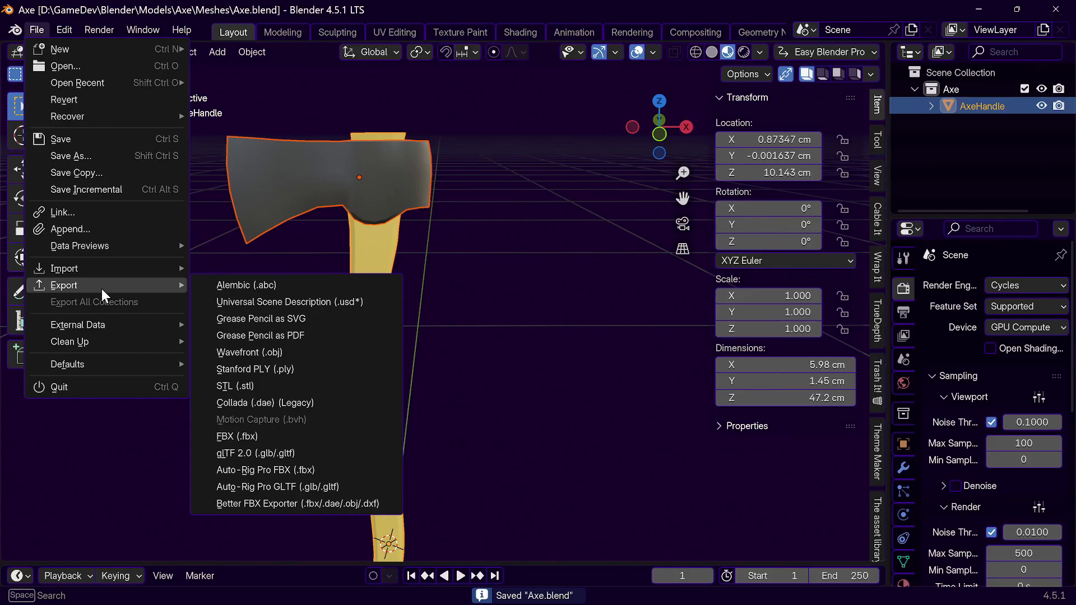
left_click(273, 435)
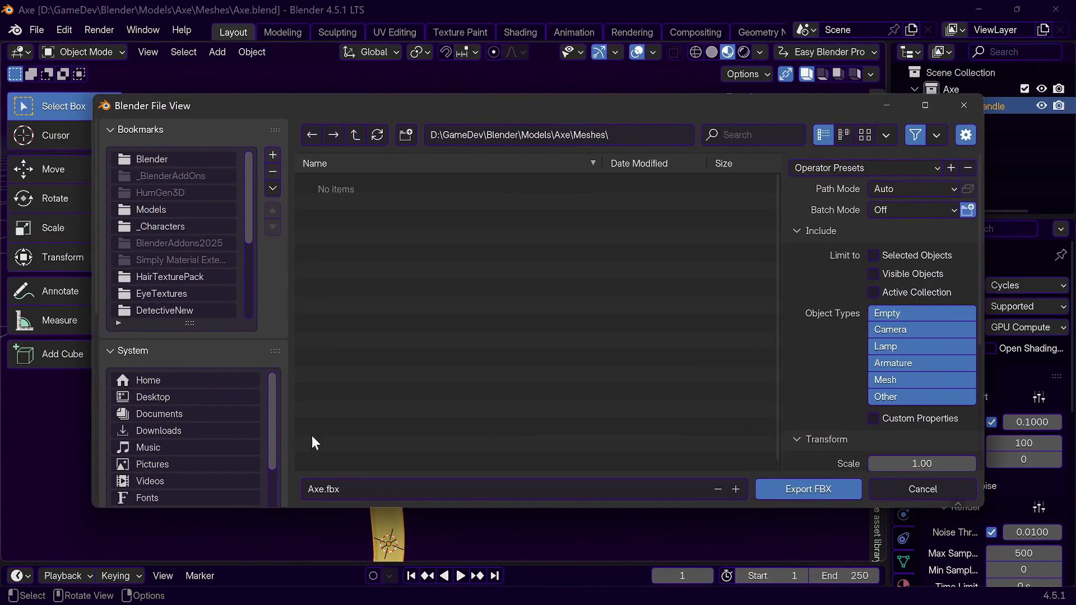
left_click(868, 167)
left_click(823, 207)
scroll(848, 281, "down", 5)
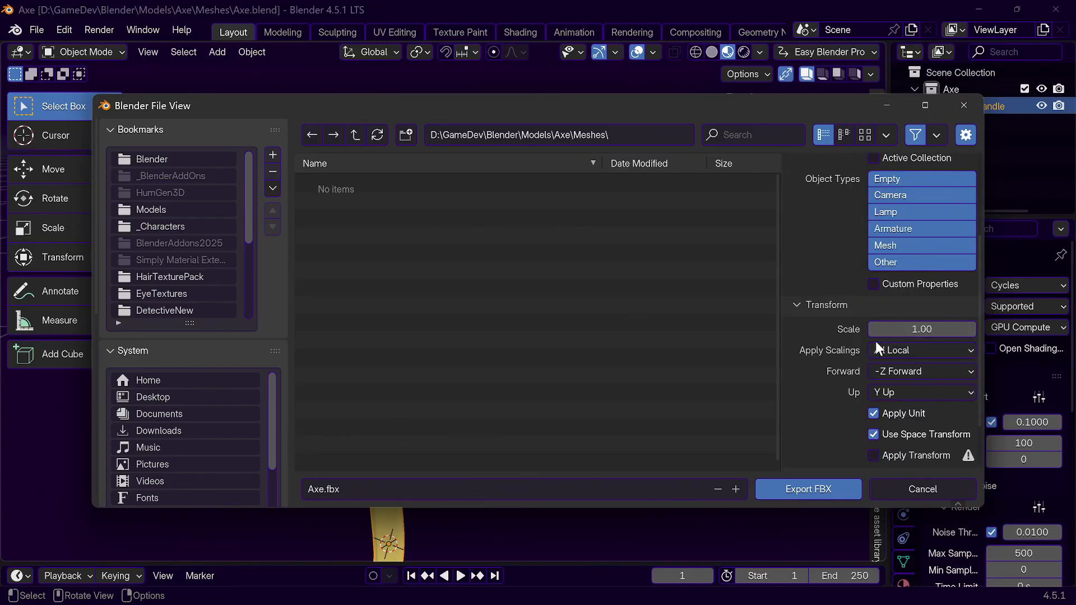
scroll(816, 339, "down", 2)
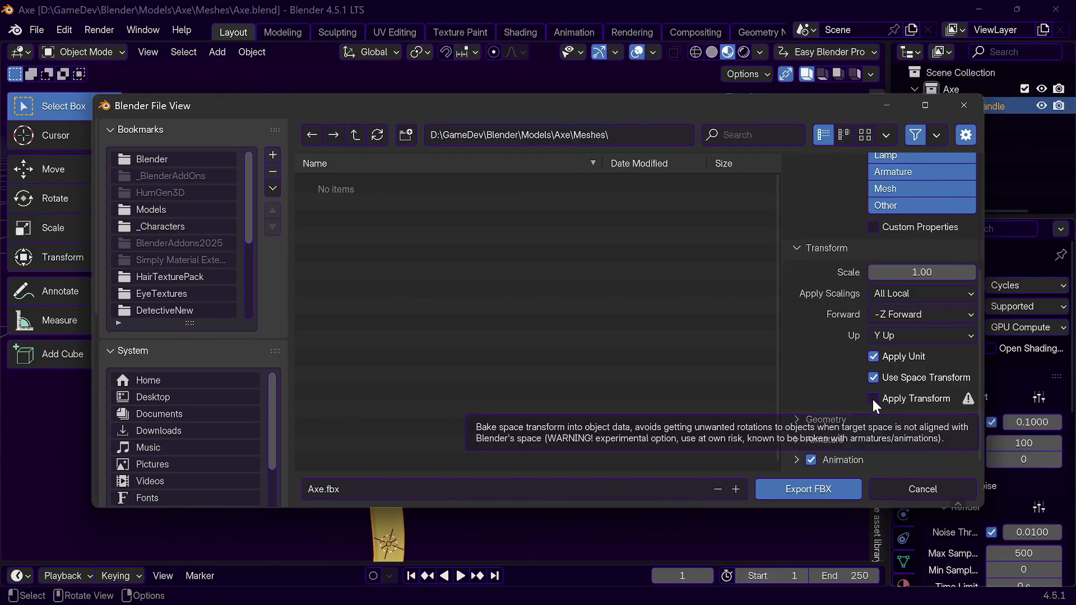
left_click(802, 488)
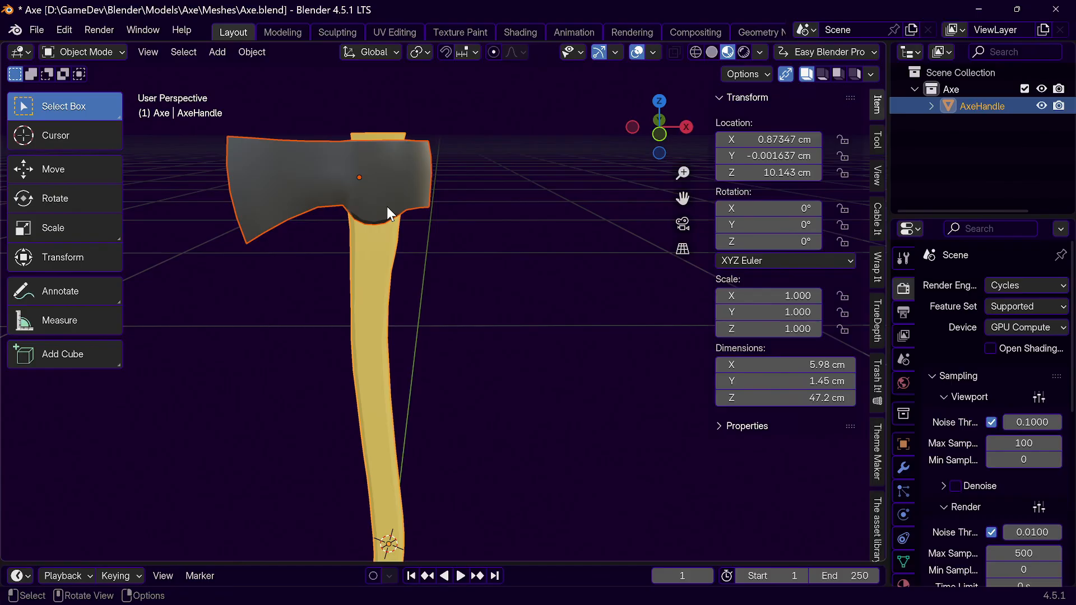
Step: Save Axe.blend again with the whole axe in view
middle_click_drag(389, 218, 405, 202)
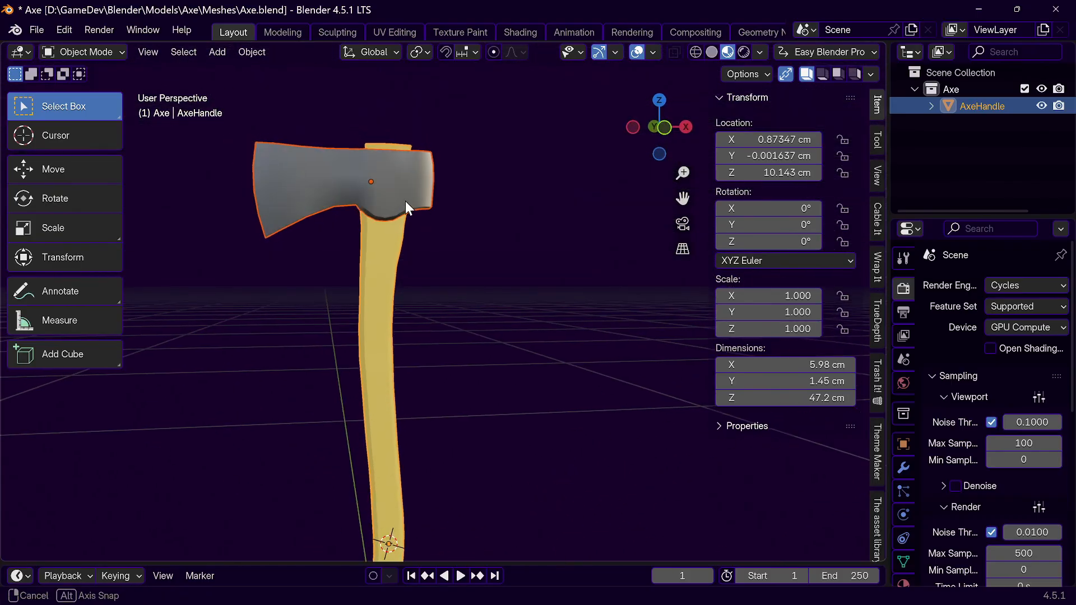
scroll(407, 219, "down", 4)
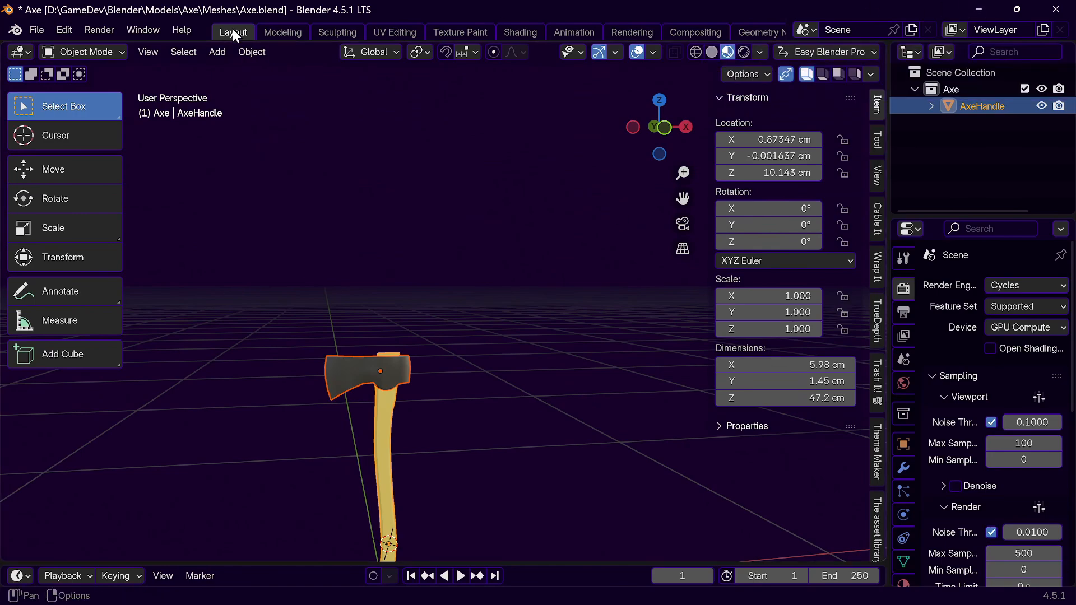
left_click(37, 29)
left_click(77, 134)
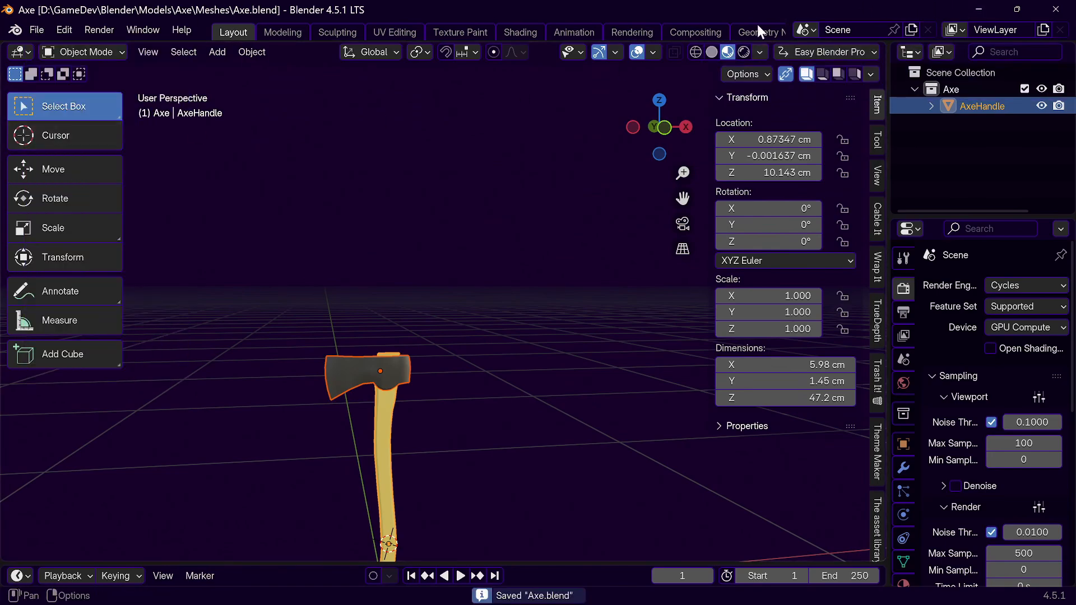
Step: Minimize Blender and review the description, download and preview images on the Wood Desk Unity Package page on itch.io
left_click(978, 9)
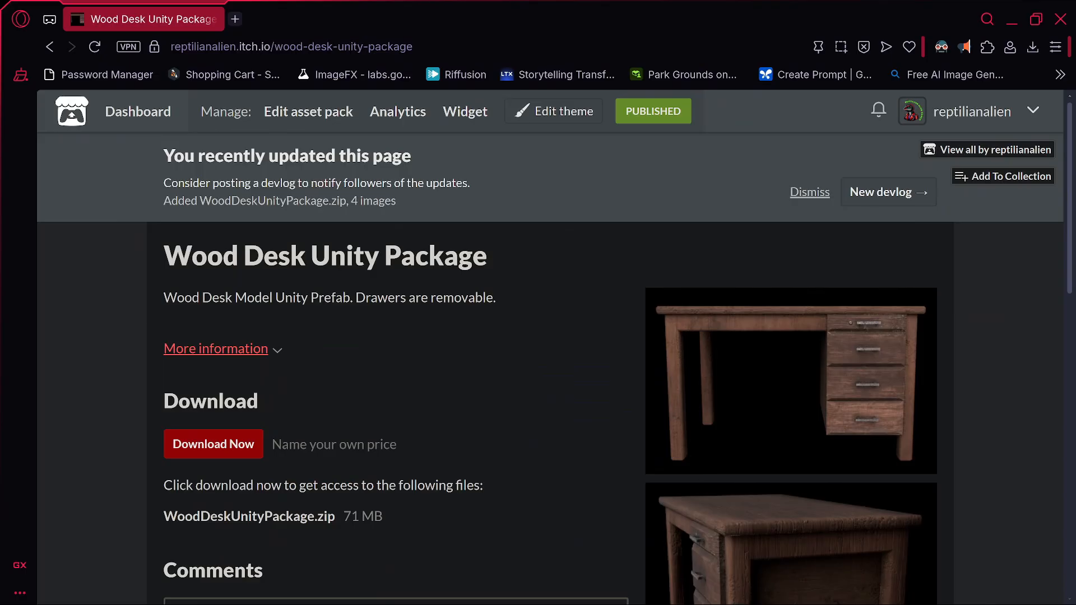
scroll(444, 334, "down", 3)
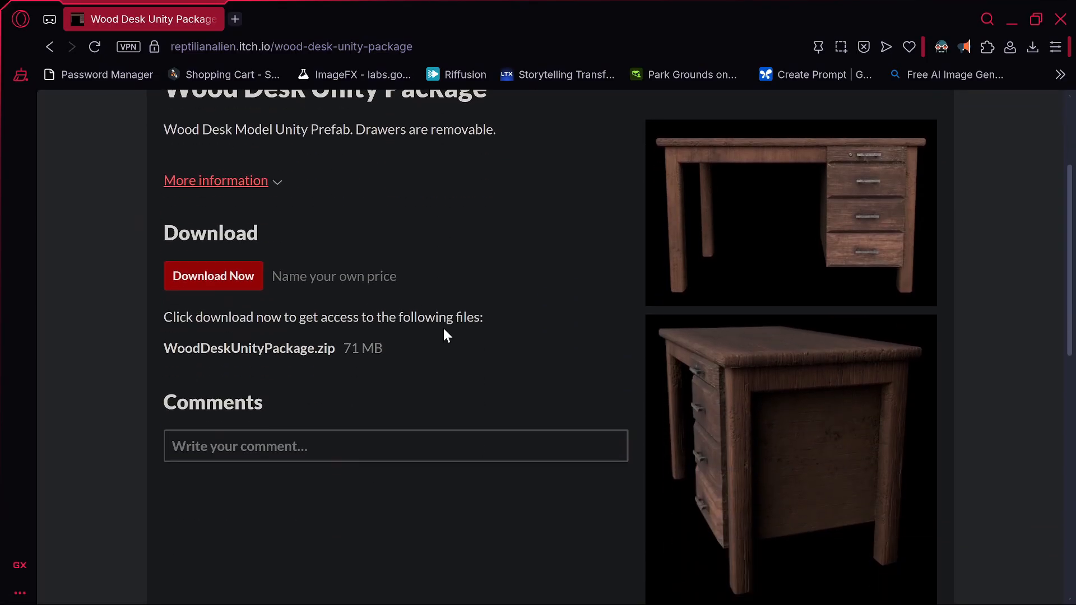
scroll(446, 335, "up", 2)
scroll(446, 335, "down", 1)
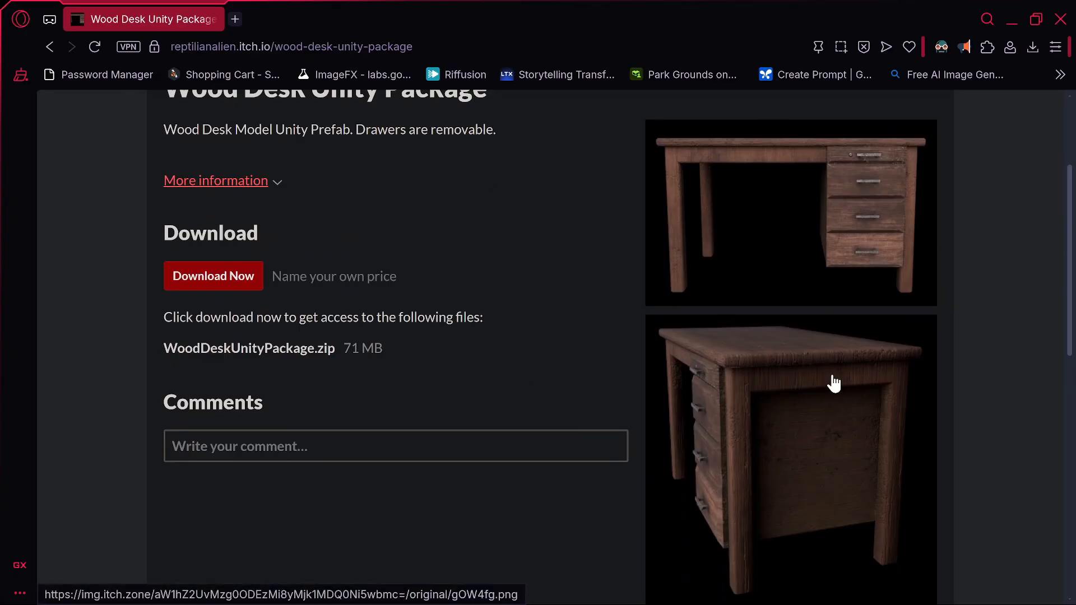
scroll(786, 363, "down", 5)
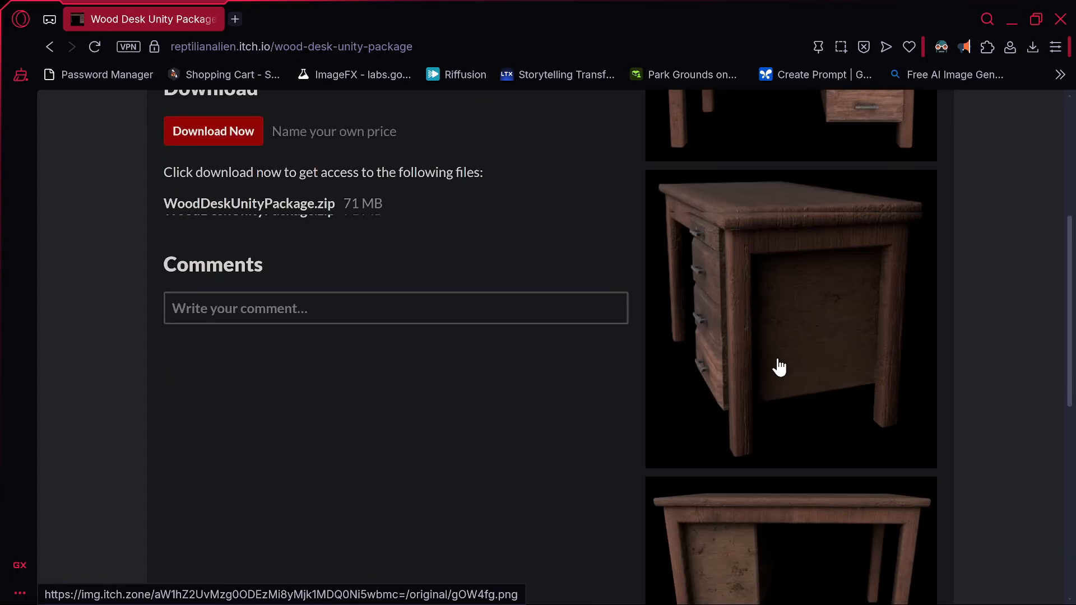
scroll(780, 367, "up", 10)
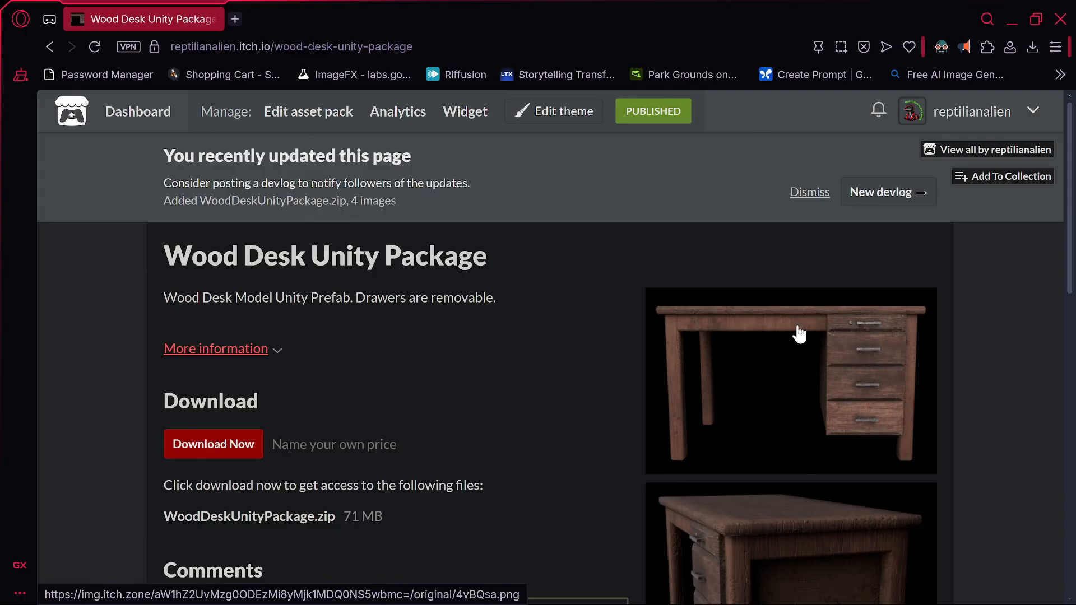
left_click(1033, 115)
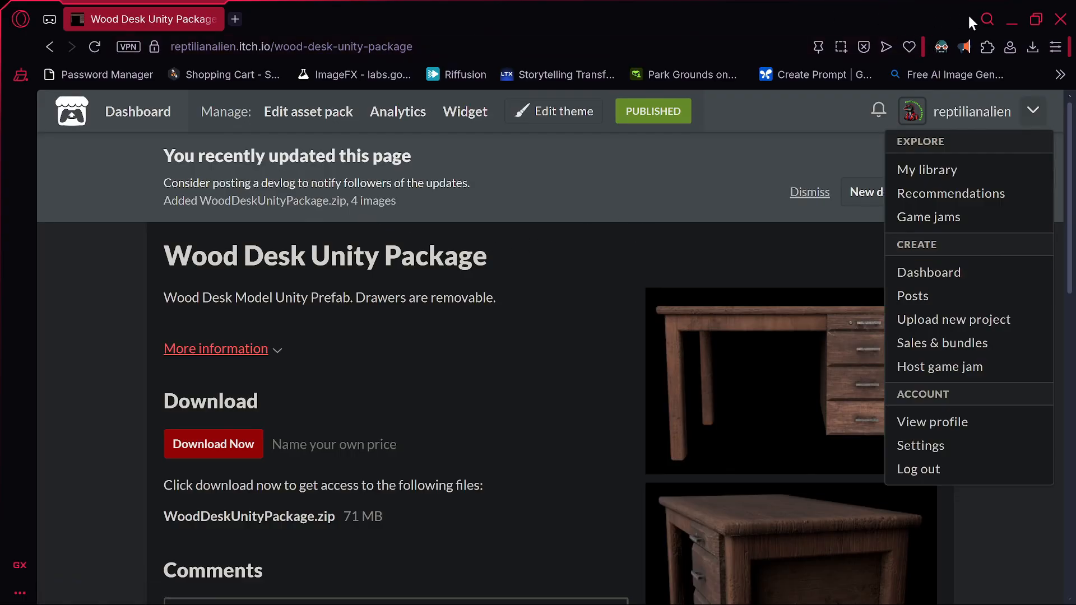
Step: Close the browser and the Desk folder window, and switch to Substance 3D Painter in painting mode
left_click(1060, 19)
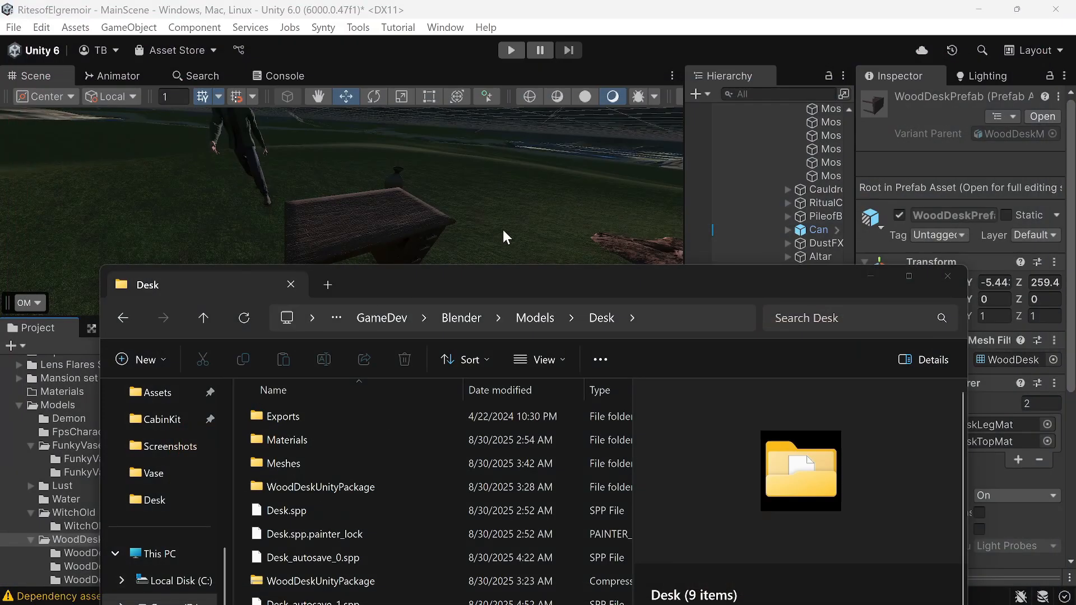
left_click(947, 275)
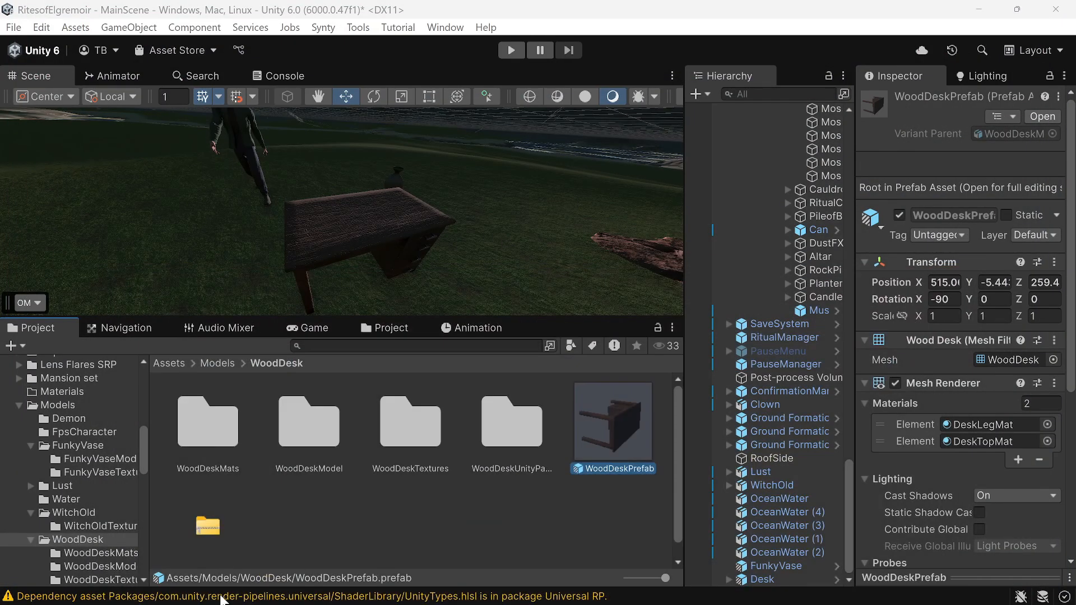
left_click(193, 585)
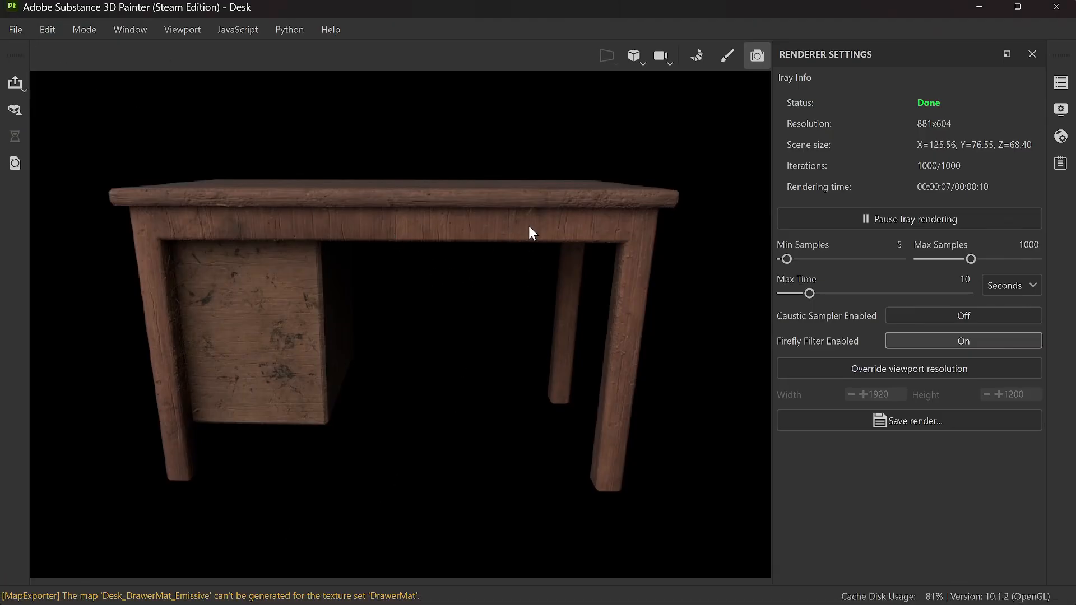
left_click(727, 58)
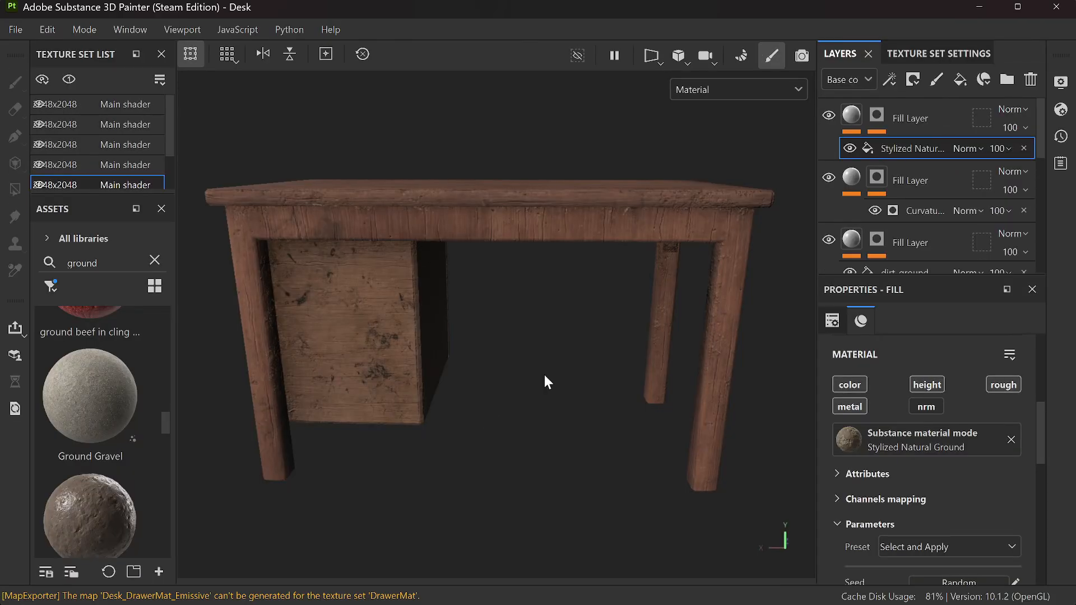
Step: Raise the AO intensity of the desk's main shader to 1
left_click_drag(518, 249, 5, 296, "alt")
middle_click_drag(573, 326, 139, 261, "alt")
left_click_drag(515, 368, 512, 328, "alt")
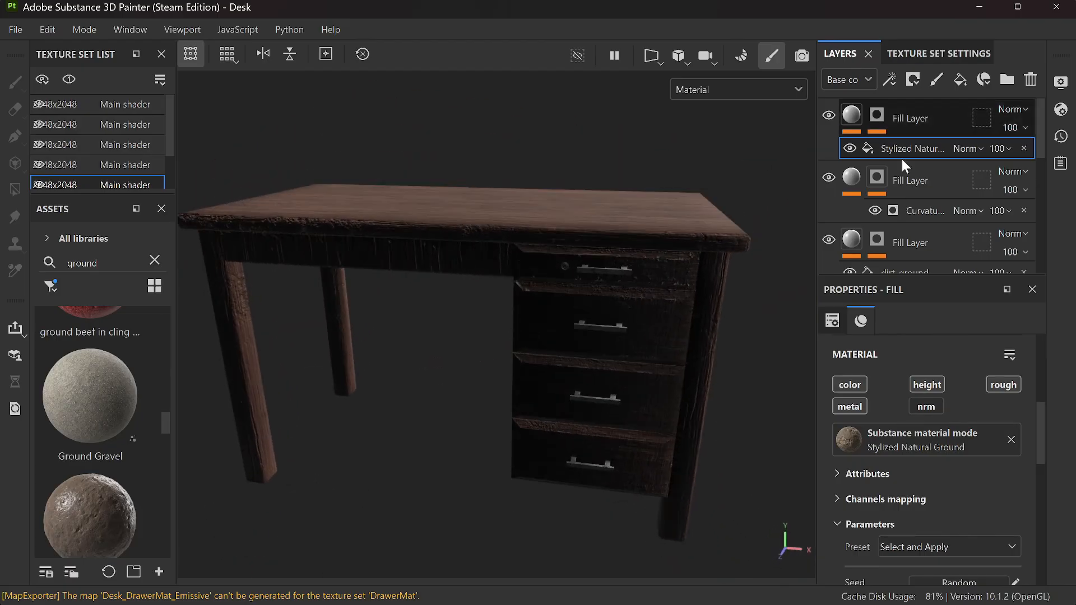
left_click(1061, 111)
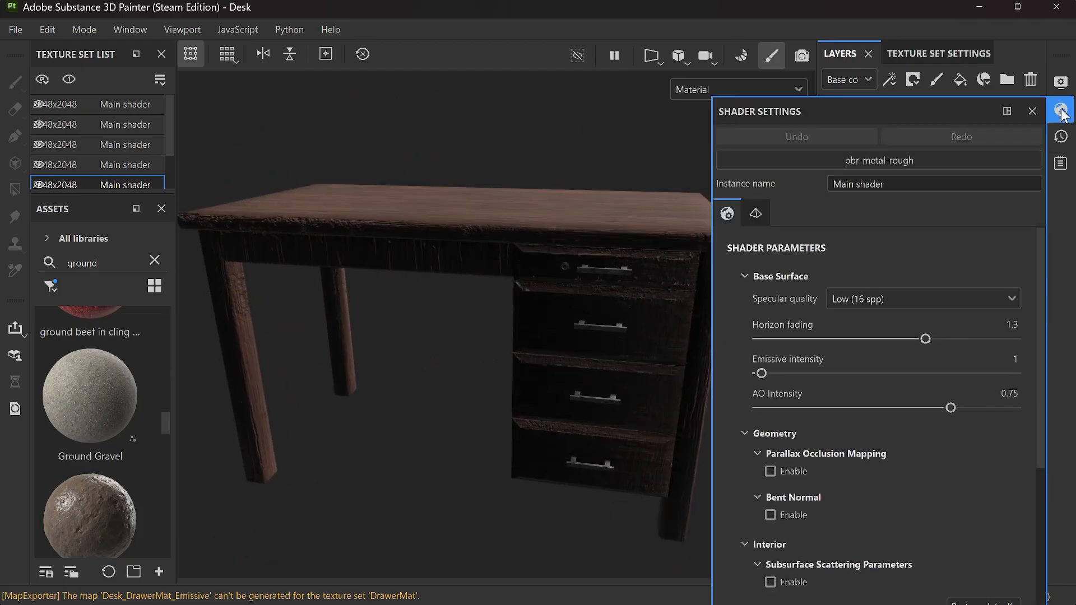
left_click_drag(949, 407, 1043, 405)
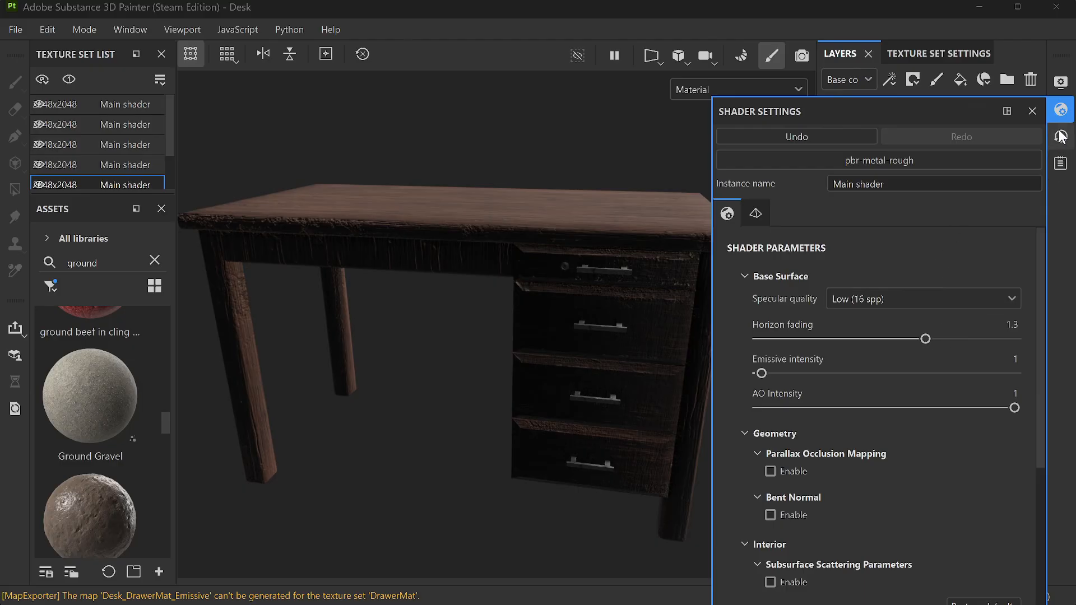
Step: Lower the environment rotation to its minimum and inspect the desk's drawers, top and legs under the changed lighting
left_click(1060, 81)
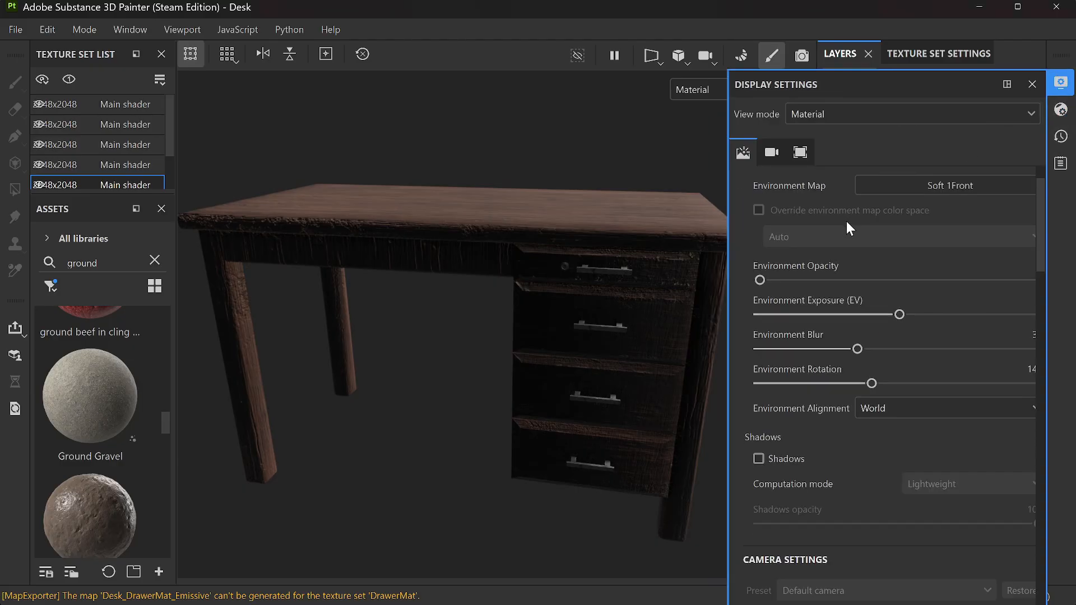
left_click_drag(871, 383, 726, 385)
left_click_drag(493, 420, 619, 376, "alt")
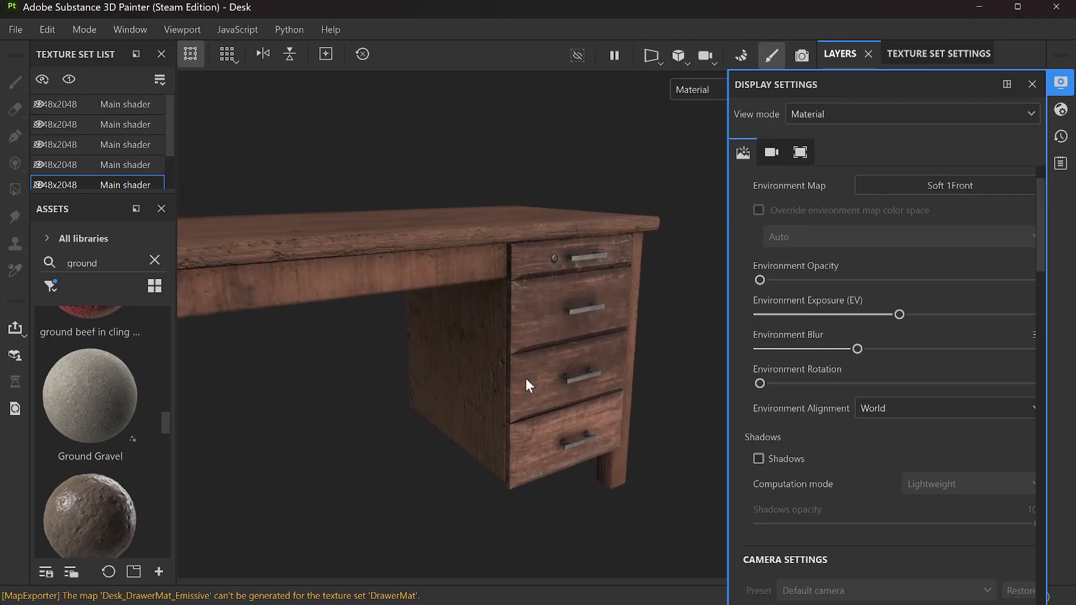
left_click_drag(371, 312, 535, 279, "alt")
mouse_move(399, 268)
left_mouse_down("alt")
mouse_move(550, 266)
mouse_move(495, 348)
mouse_move(369, 286)
mouse_move(417, 269)
left_mouse_up("alt")
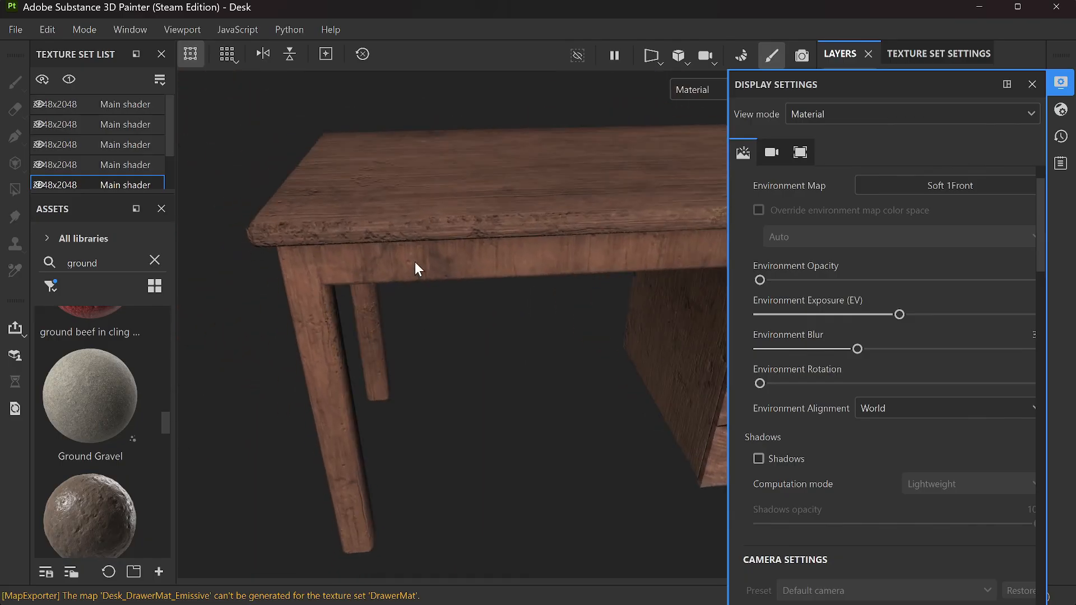
scroll(418, 269, "down", 3)
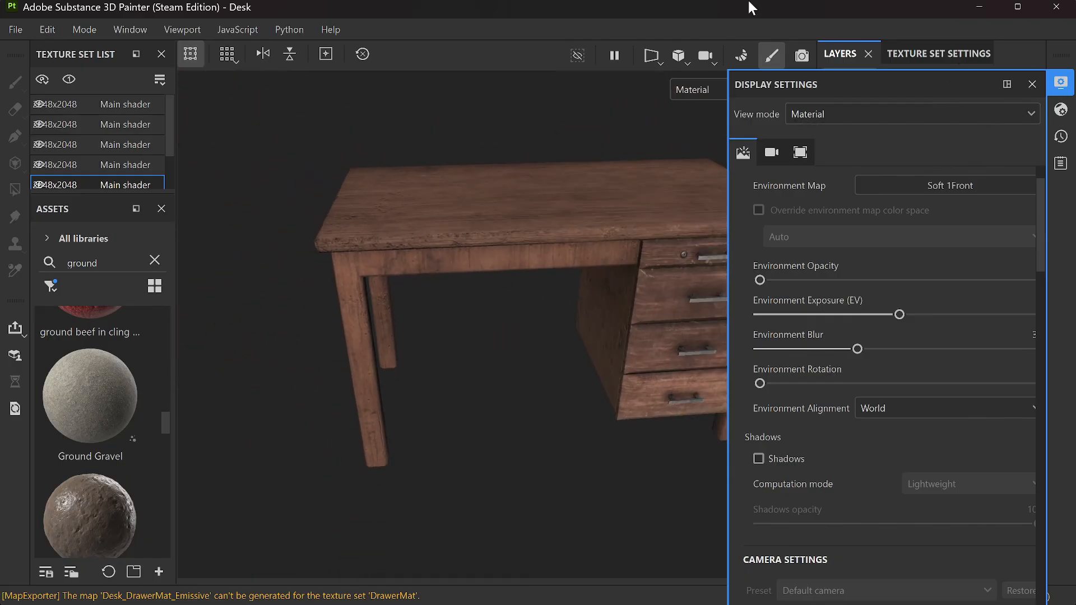
Step: Start a new project and browse to the D:\GameDev\Blender\Models folder for its mesh file
left_click(16, 29)
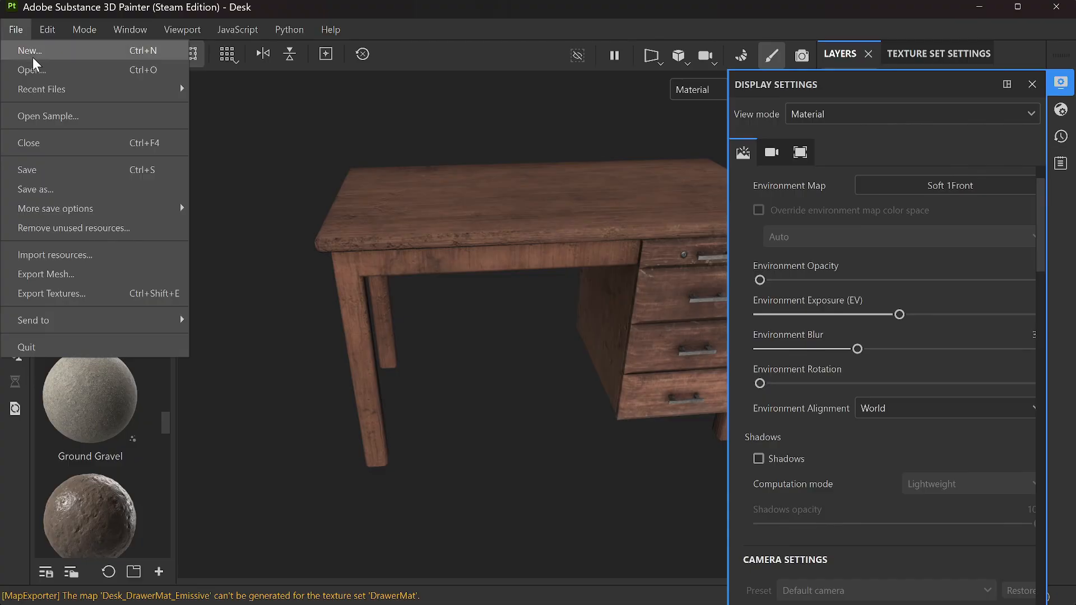
left_click(41, 50)
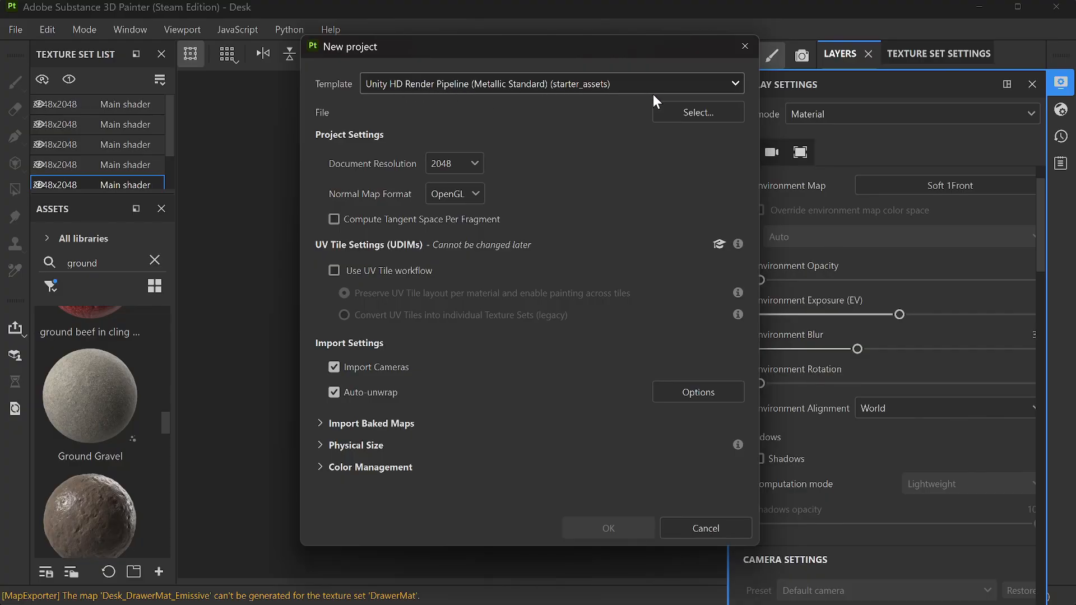
left_click(698, 112)
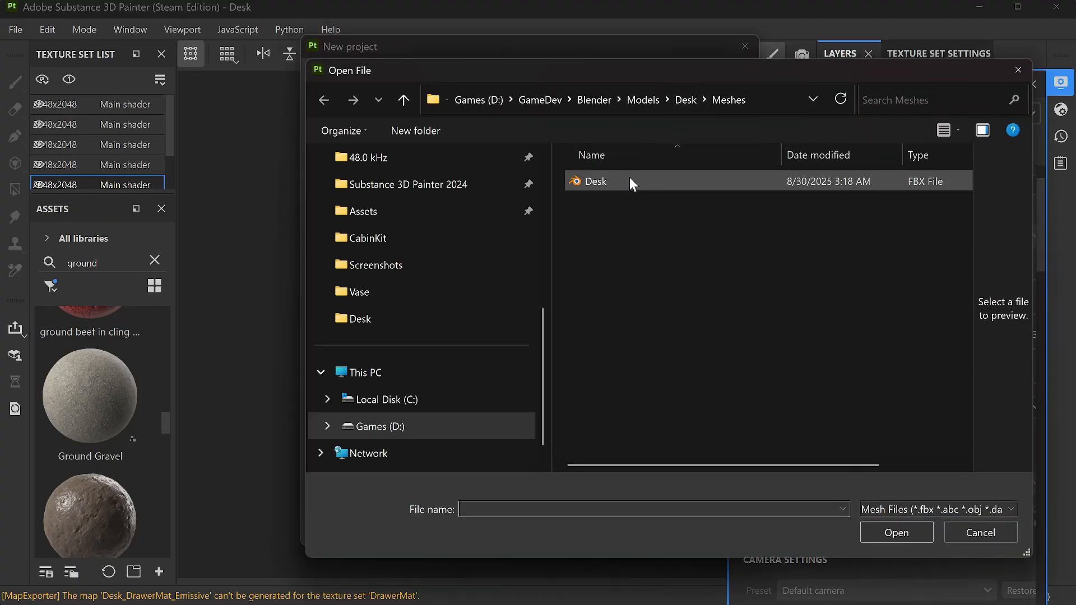
left_click(682, 100)
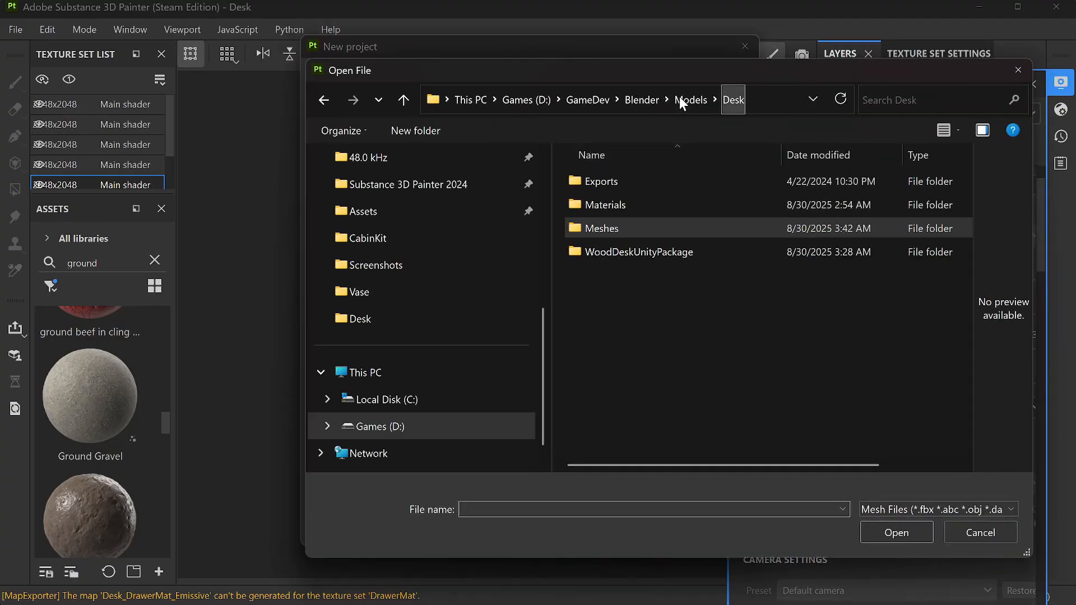
left_click(684, 103)
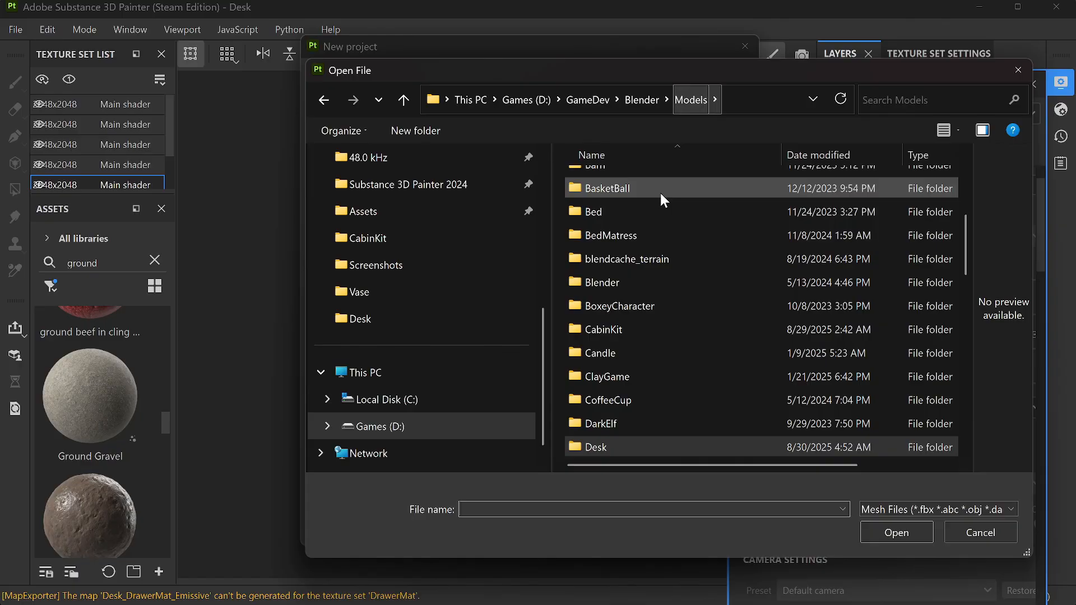
Step: Choose Axe.fbx from the Axe\Meshes folder as the new project's mesh
scroll(653, 358, "down", 2)
scroll(653, 358, "up", 6)
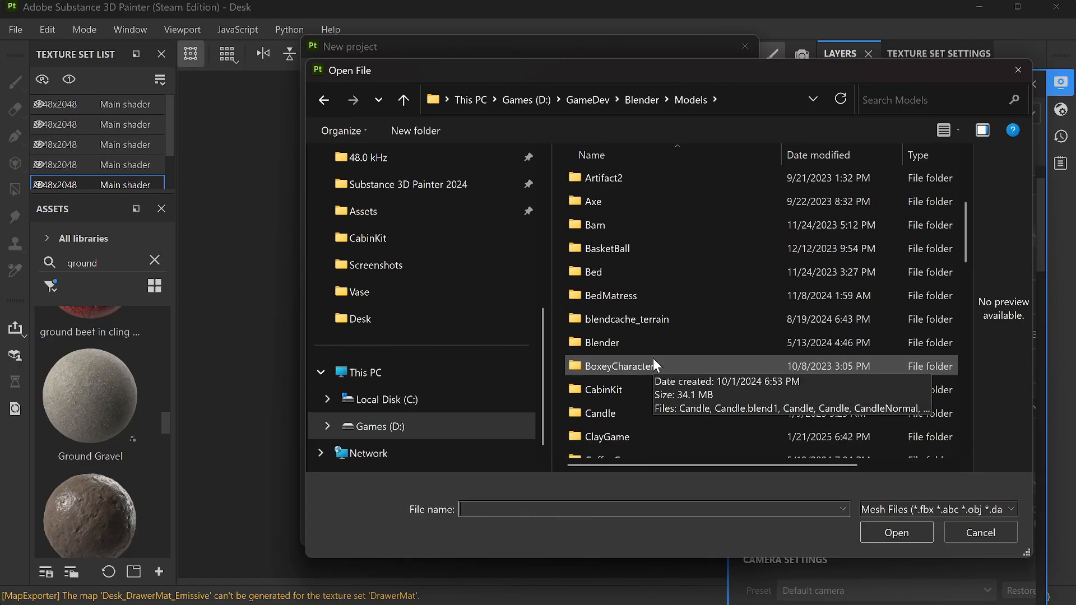
scroll(657, 359, "down", 15)
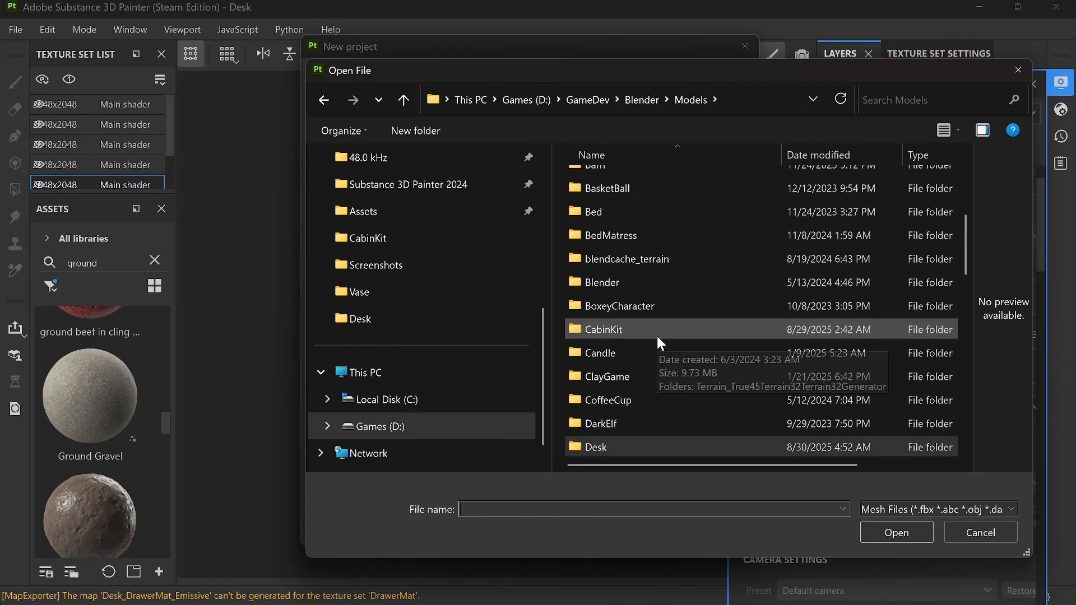
scroll(659, 352, "up", 3)
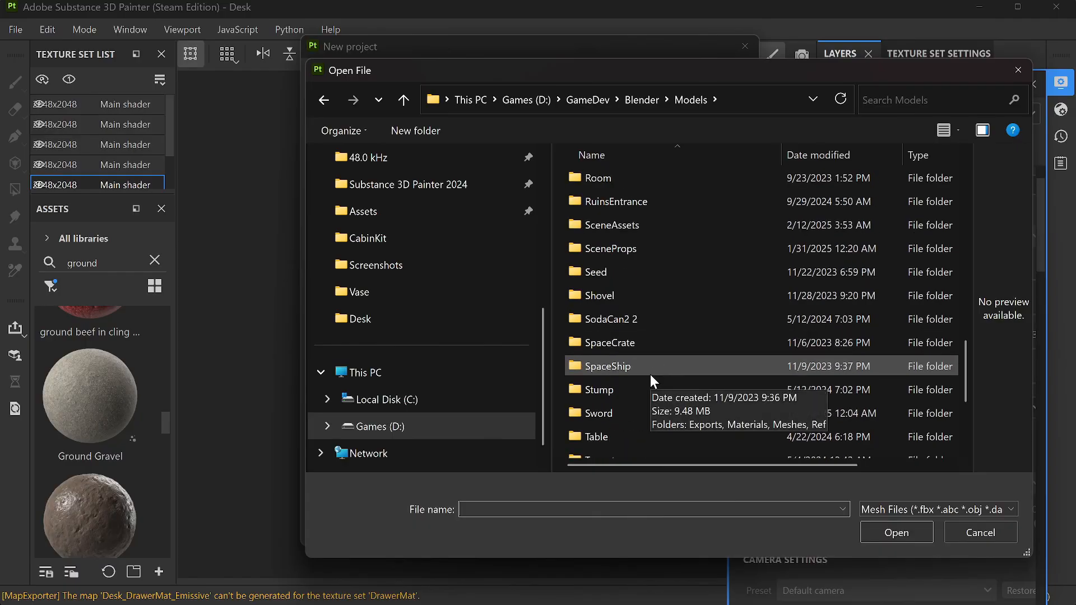
scroll(650, 375, "up", 1)
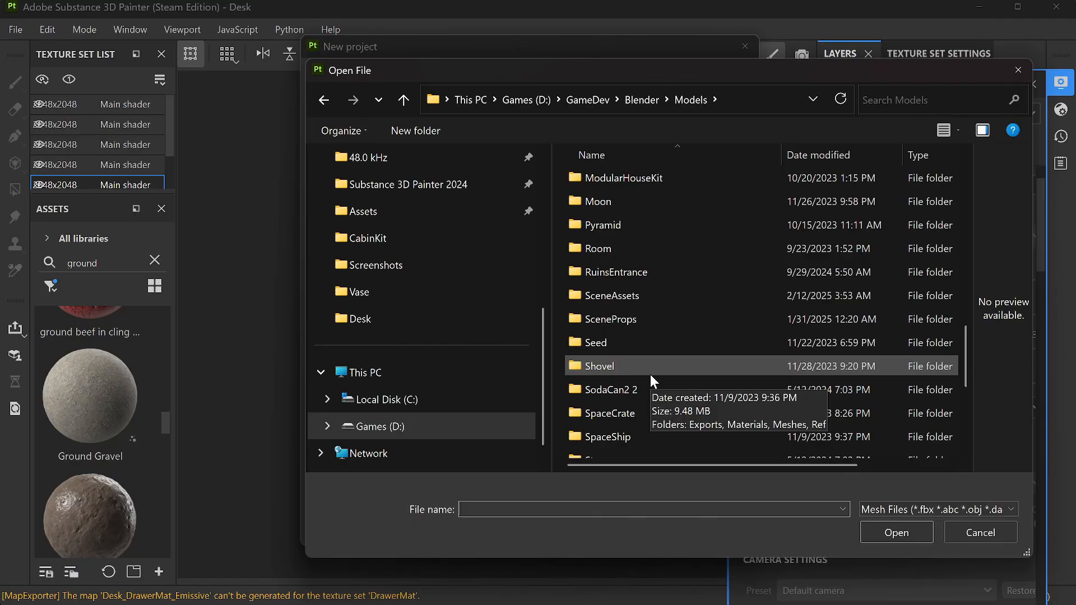
scroll(656, 314, "up", 1)
scroll(655, 314, "up", 4)
scroll(656, 313, "up", 3)
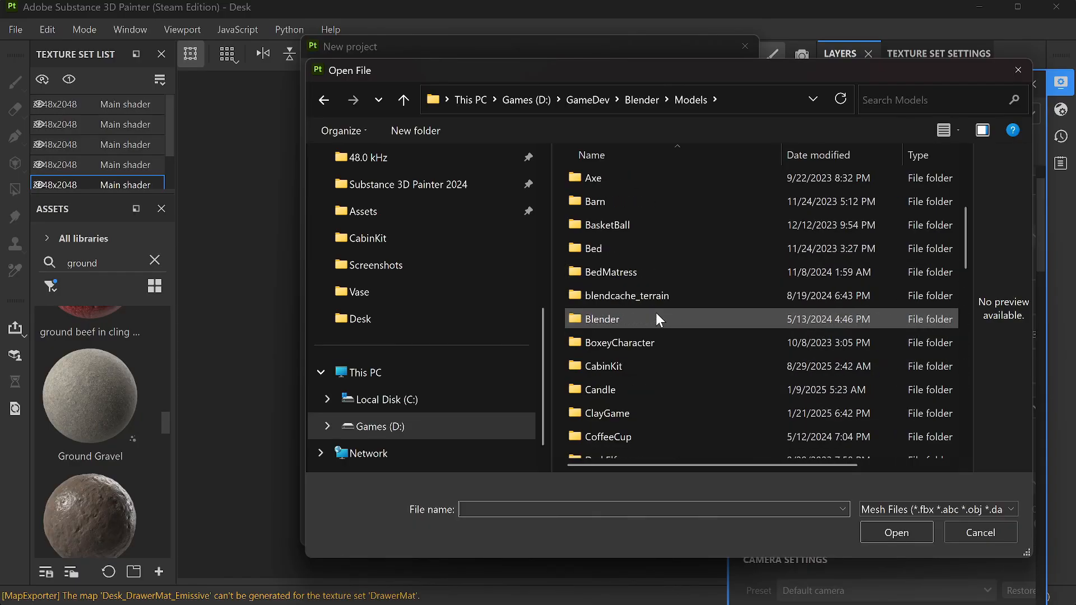
scroll(656, 312, "up", 1)
double_click(604, 256)
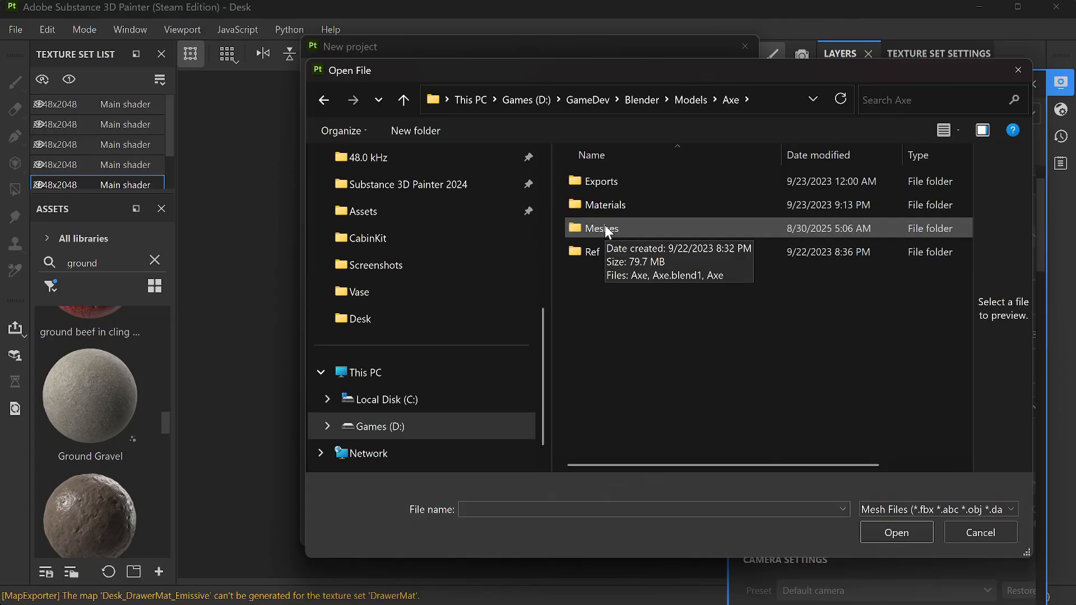
double_click(604, 229)
left_click(592, 180)
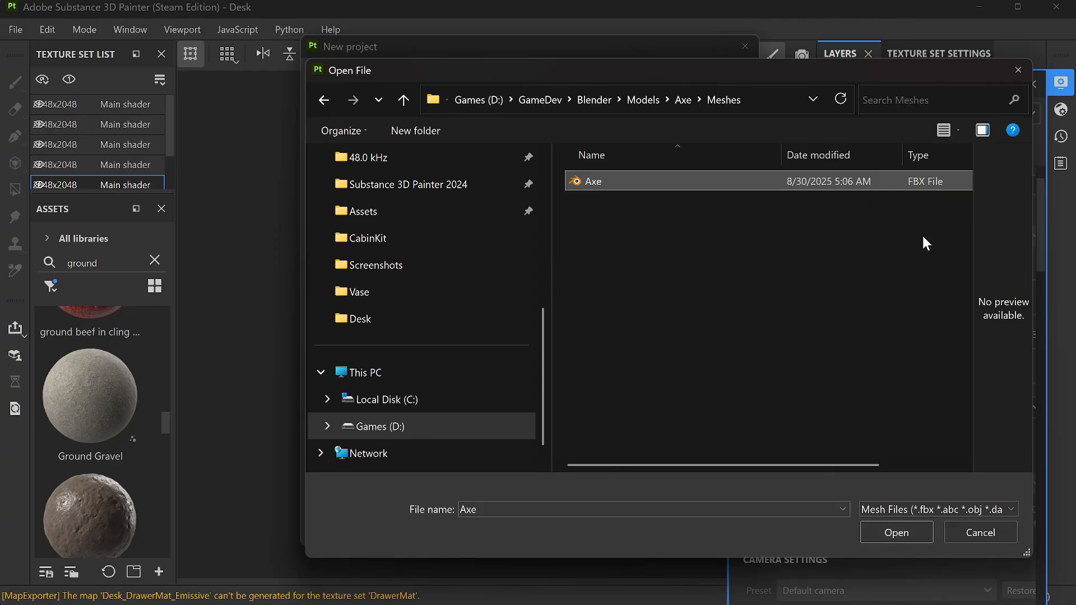
left_click(892, 531)
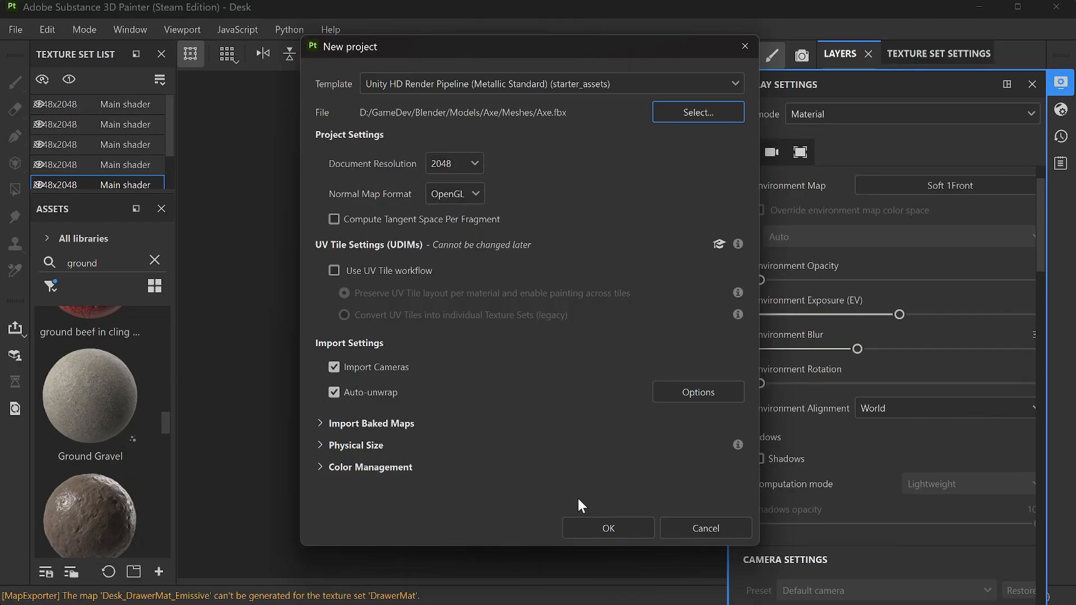
Step: Create the axe project with the Unity HD Render Pipeline template, 2048 resolution and OpenGL normal maps, closing the Desk project
left_click(477, 193)
left_click(563, 198)
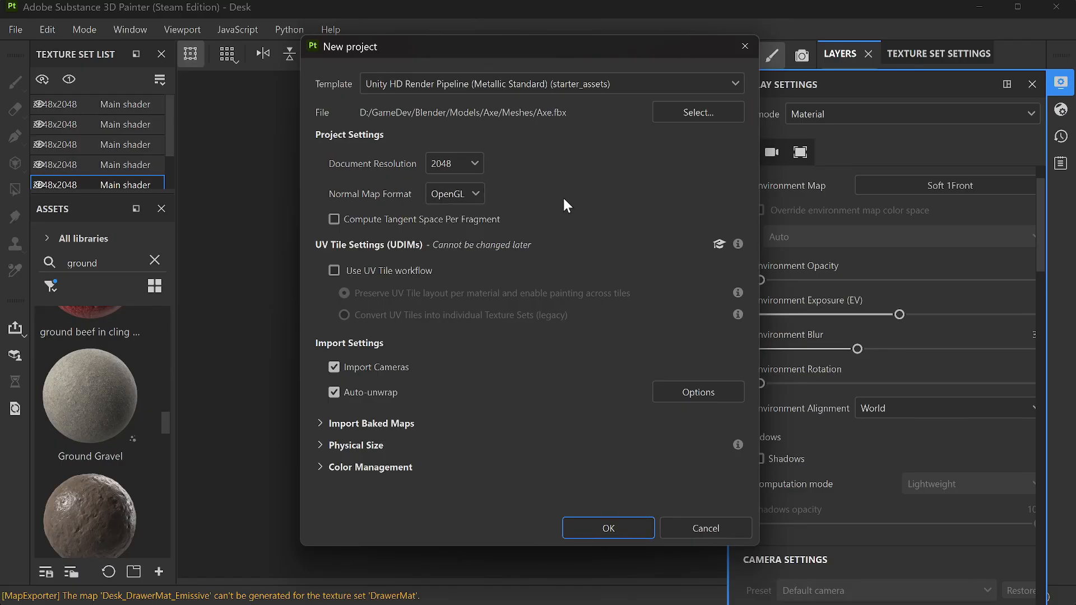
left_click(631, 532)
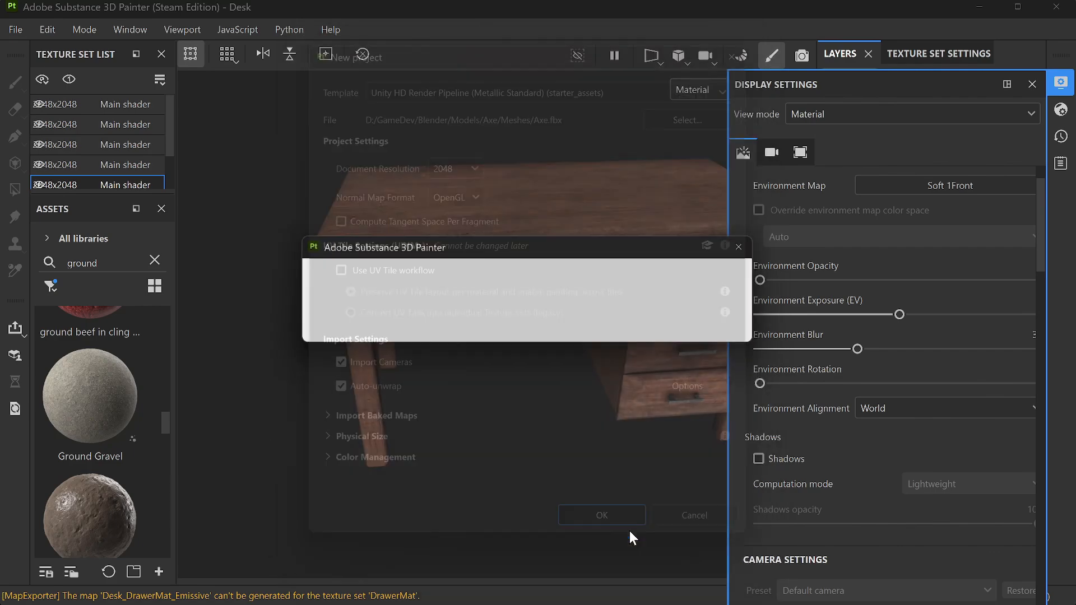
left_click(377, 327)
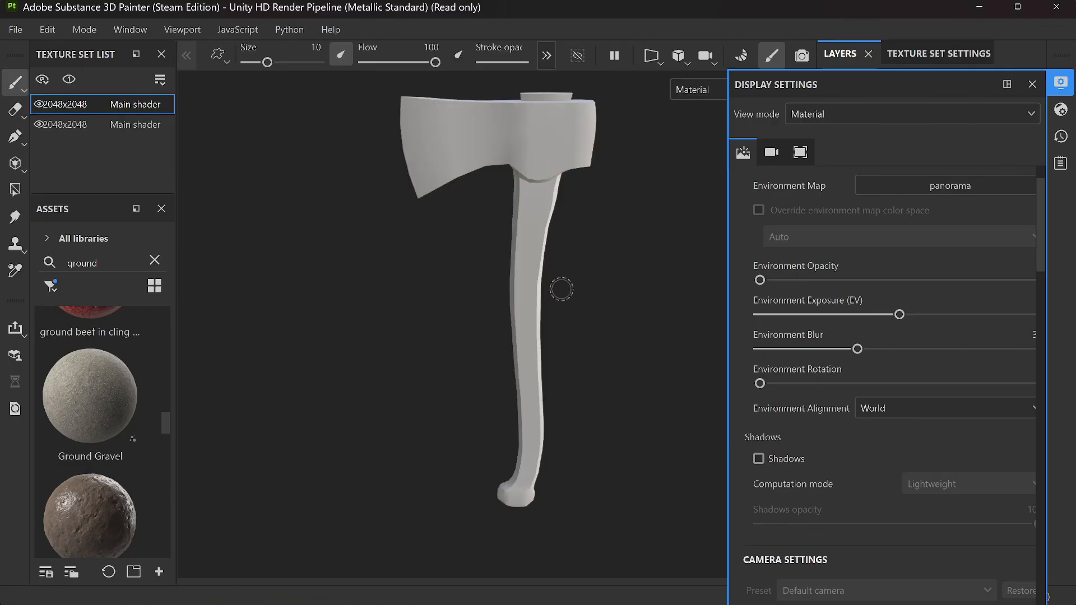
Step: Inspect the imported axe from several angles and search the asset library for metal
left_click_drag(558, 171, 550, 156, "alt")
middle_click_drag(553, 183, 495, 221)
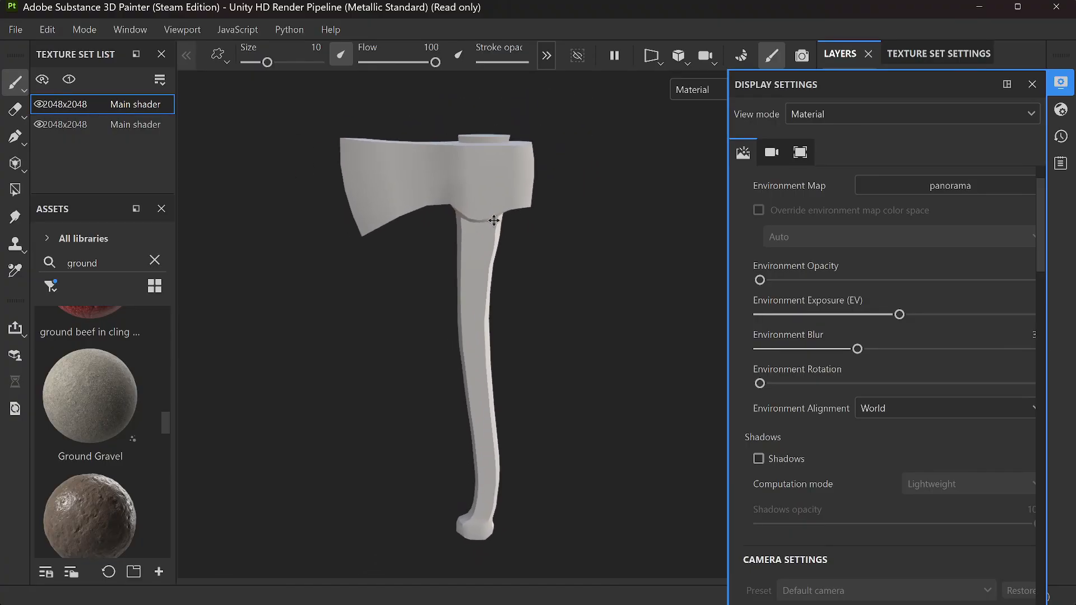
right_click_drag(519, 281, 430, 101, "alt")
left_click_drag(430, 101, 471, 300, "alt")
left_click_drag(380, 298, 385, 255, "alt")
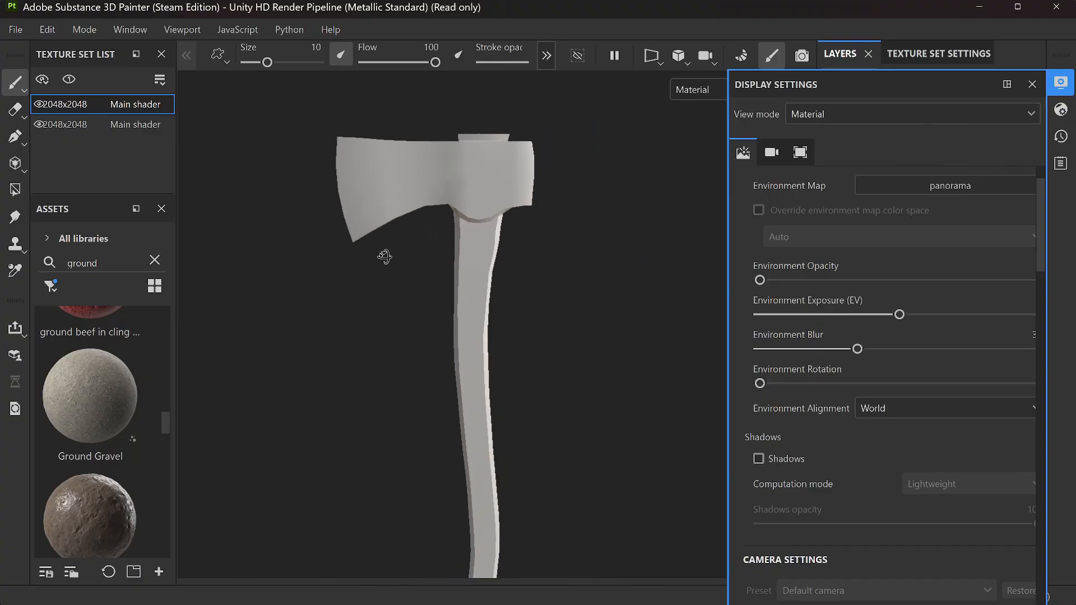
middle_click_drag(491, 385, 486, 320, "alt")
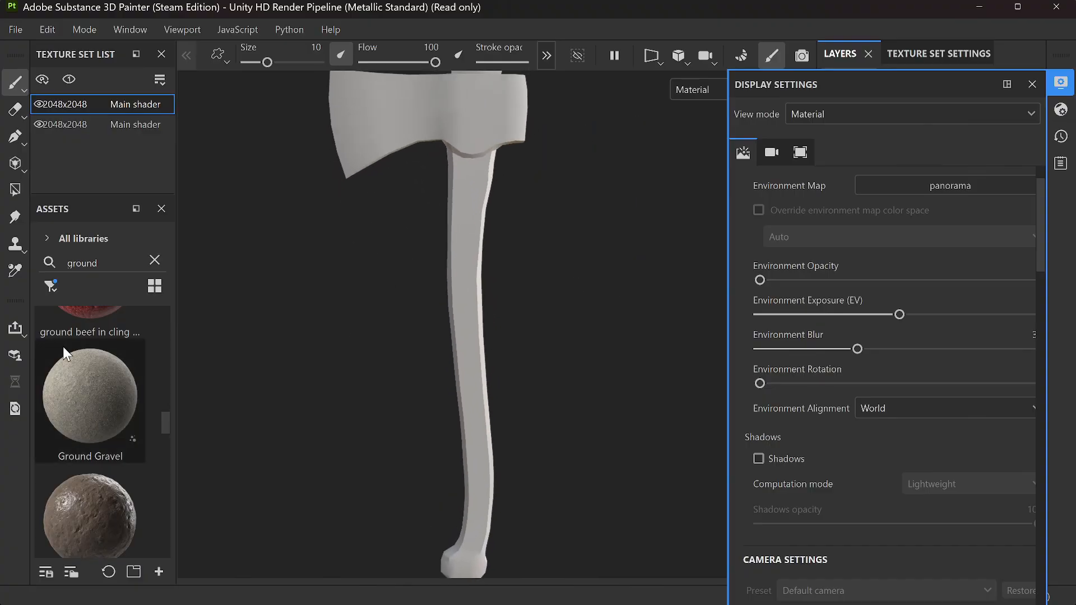
left_click(155, 260)
type("metal")
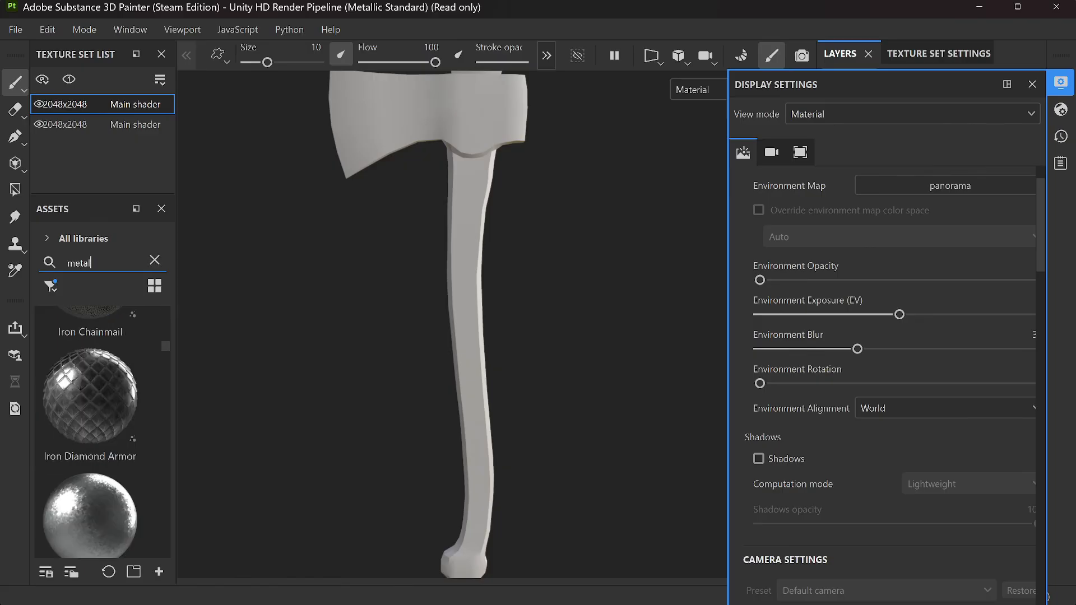
mouse_move(45, 366)
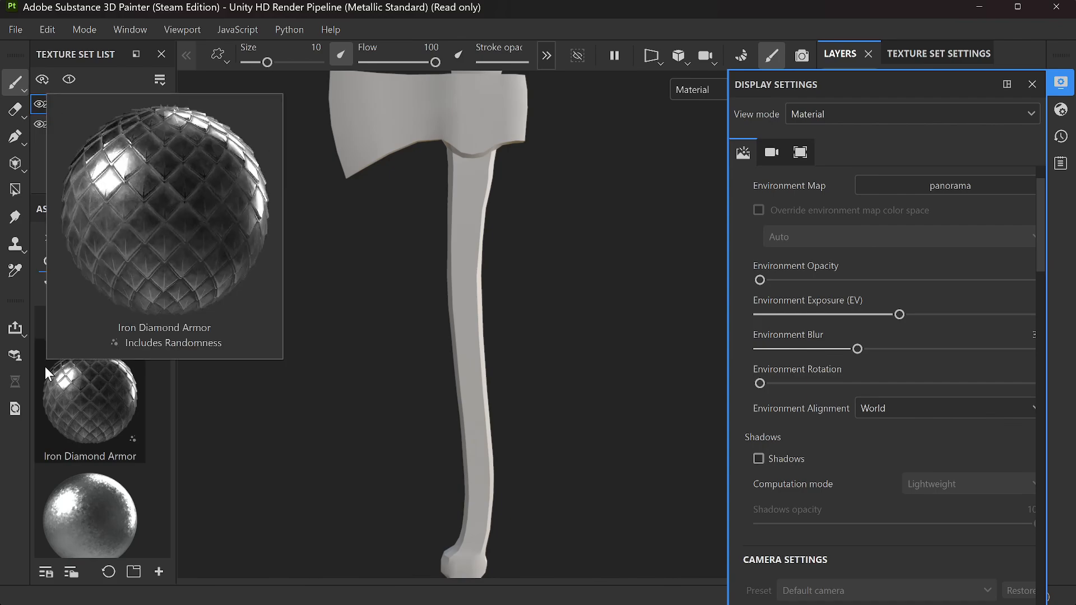
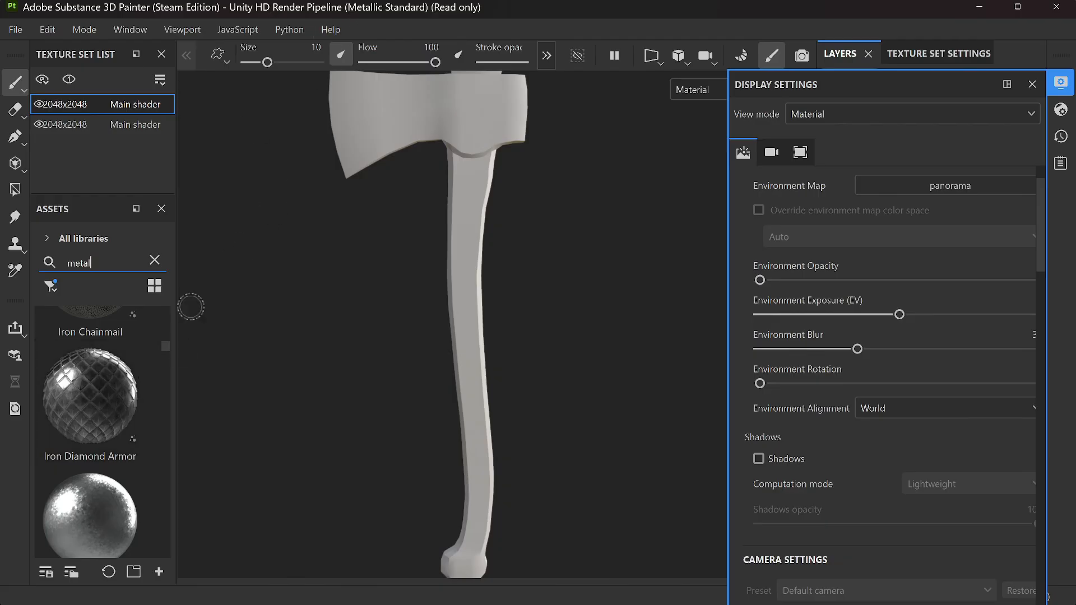
Step: Try the Battered Nickel material on the axe head, and undo its application
mouse_move(143, 454)
scroll(98, 422, "up", 2)
scroll(97, 428, "up", 5)
scroll(96, 428, "down", 2)
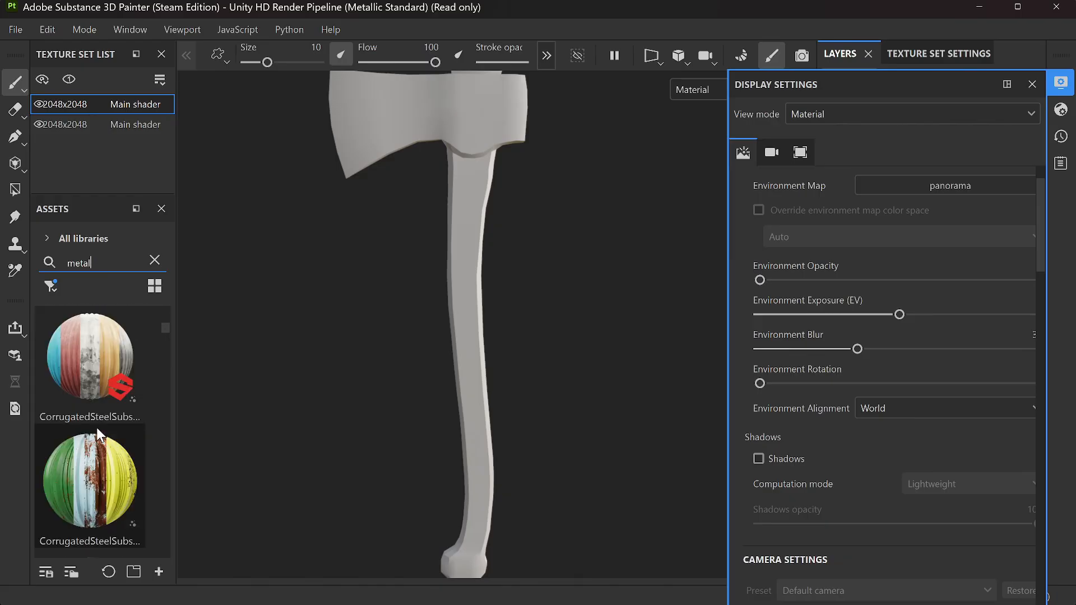
scroll(97, 428, "up", 2)
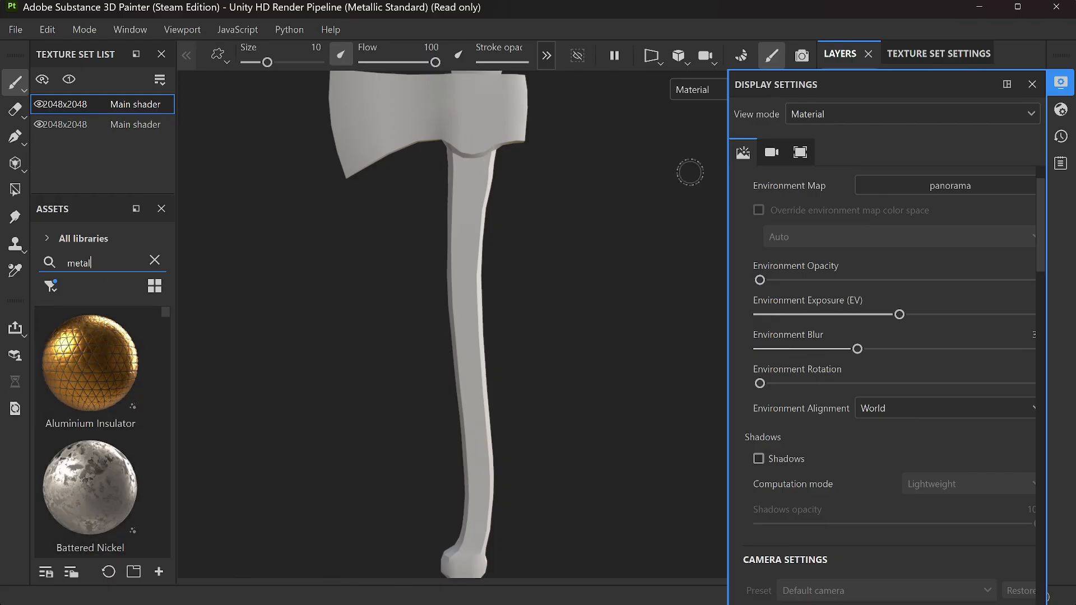
left_click_drag(75, 496, 377, 109)
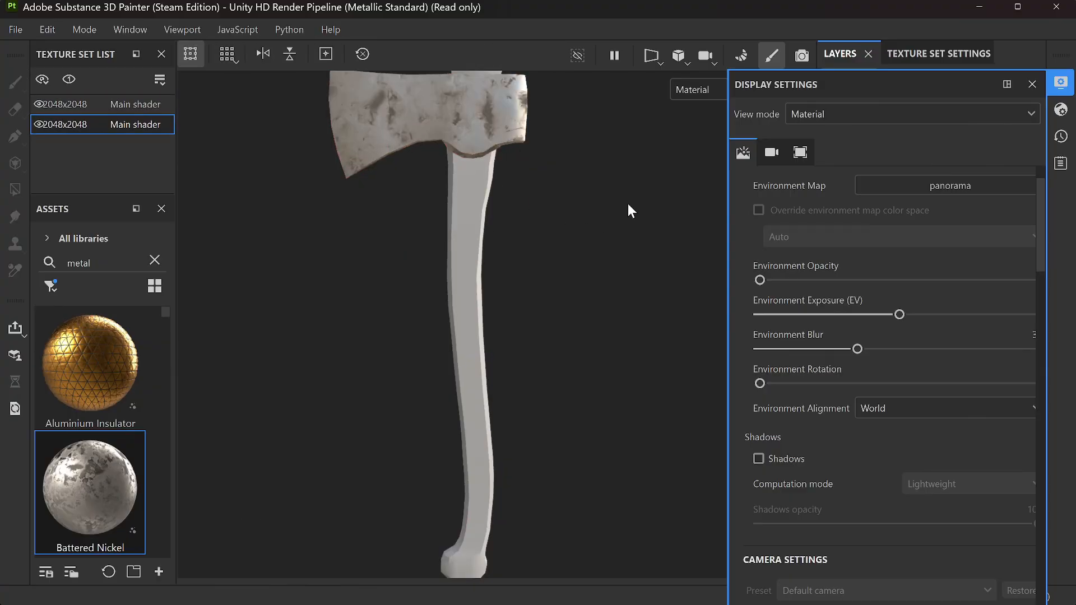
middle_click_drag(600, 219, 570, 336)
key("ctrl+z")
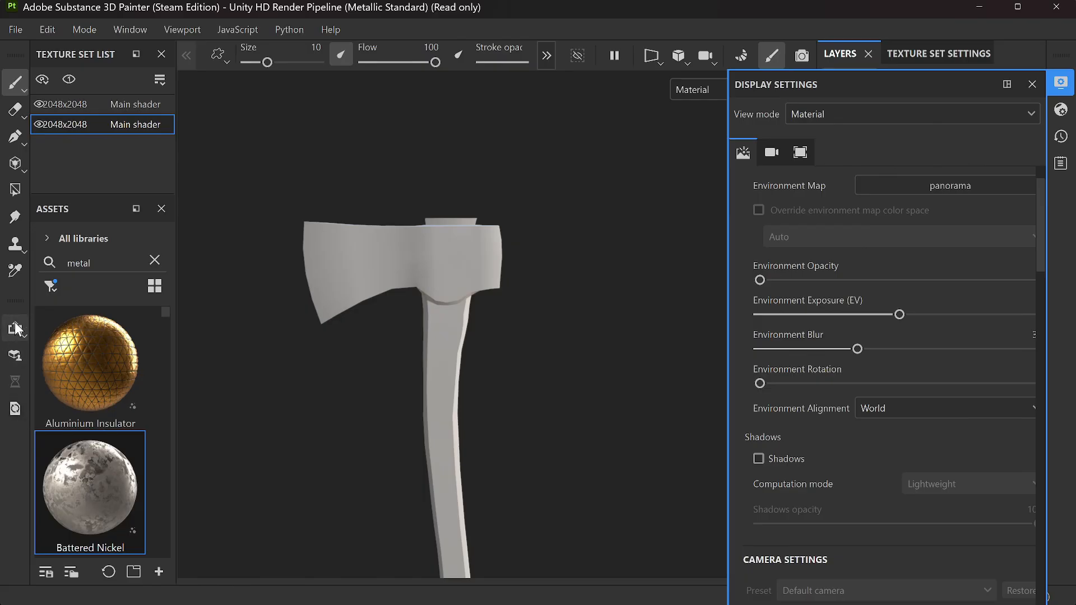
Step: Switch to the Substance 3D Community Assets website and maximize the browser window
left_click(15, 355)
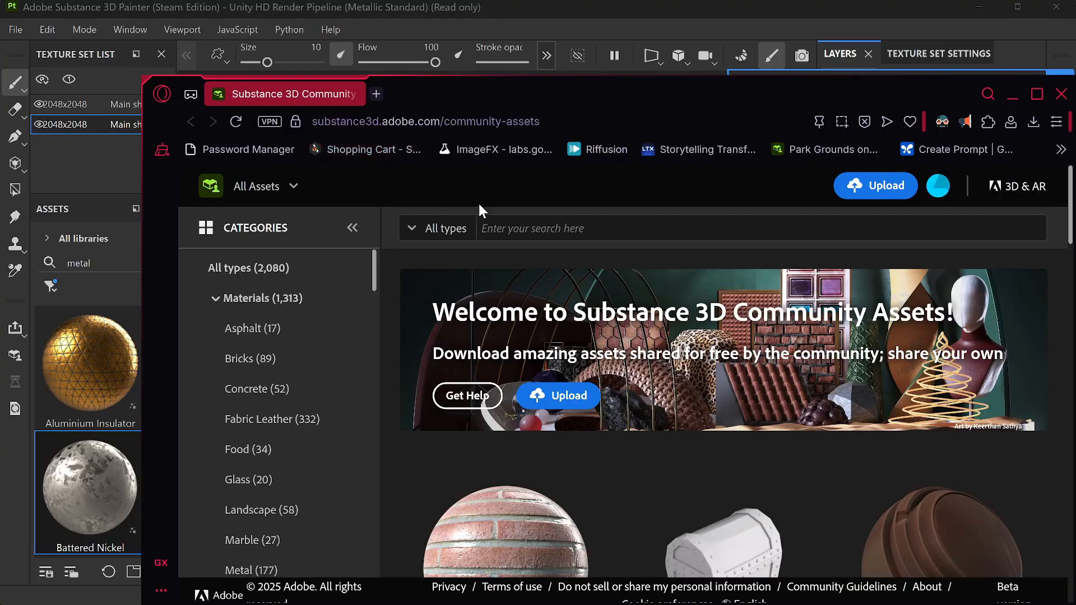
left_click(1037, 94)
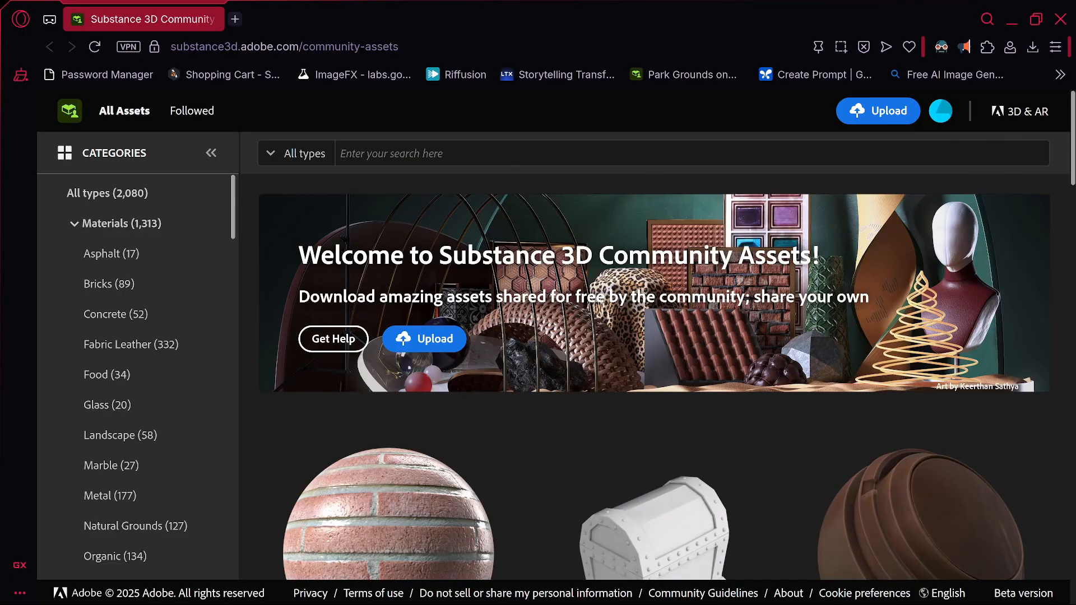
Step: Browse the community assets listing for usable materials, and return to Substance 3D Painter
scroll(541, 381, "down", 5)
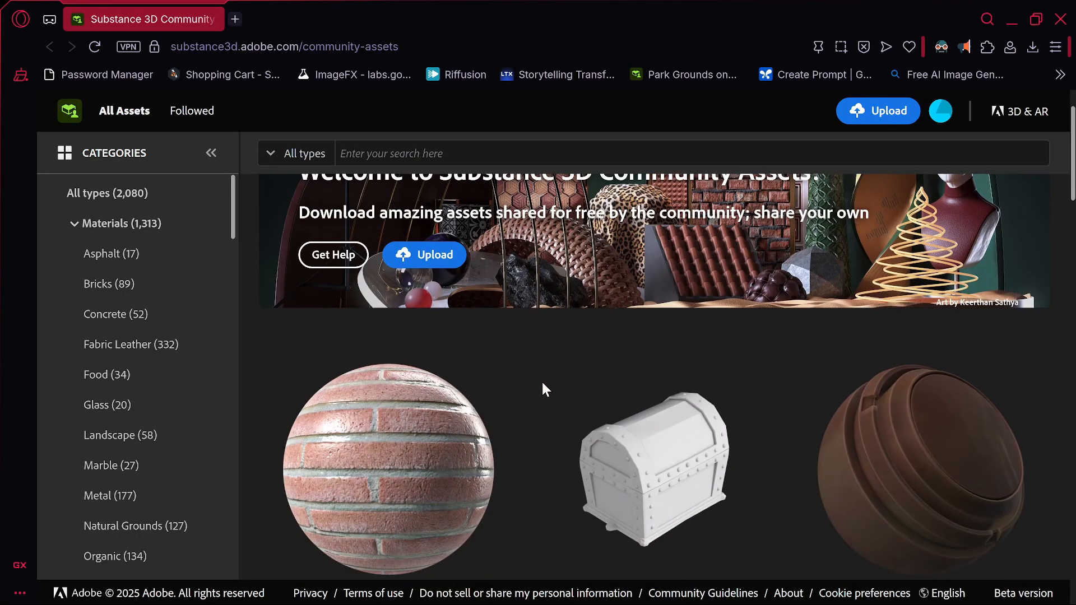
scroll(538, 401, "up", 2)
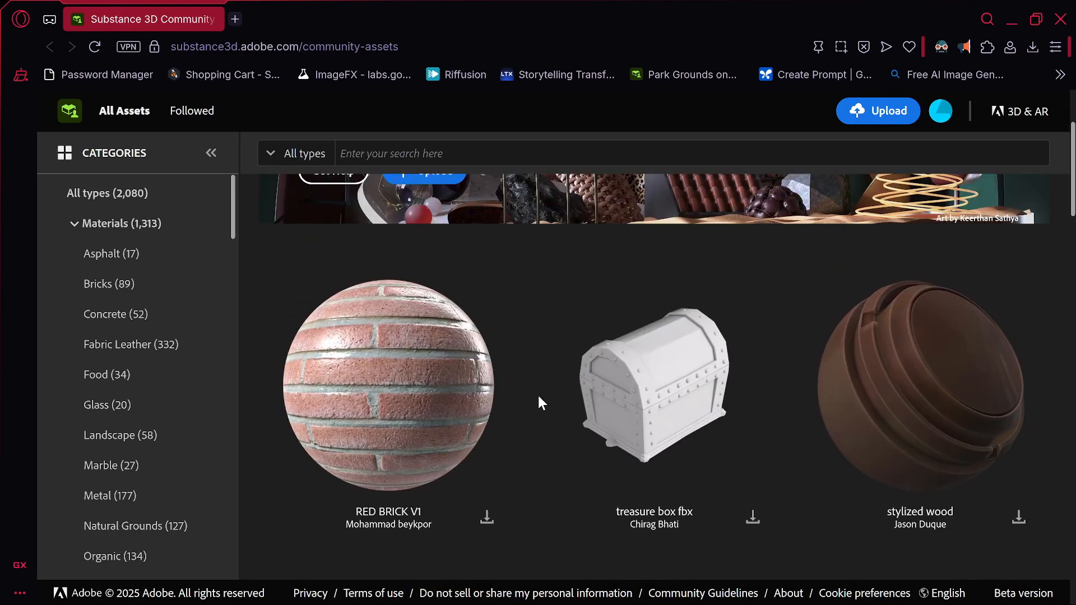
scroll(534, 402, "down", 3)
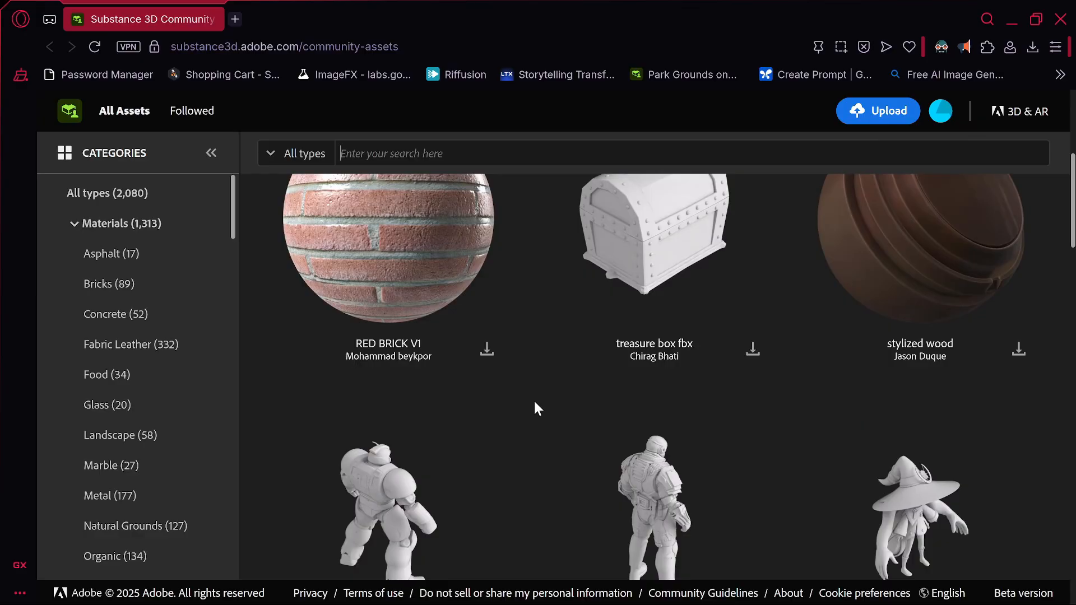
scroll(518, 410, "down", 2)
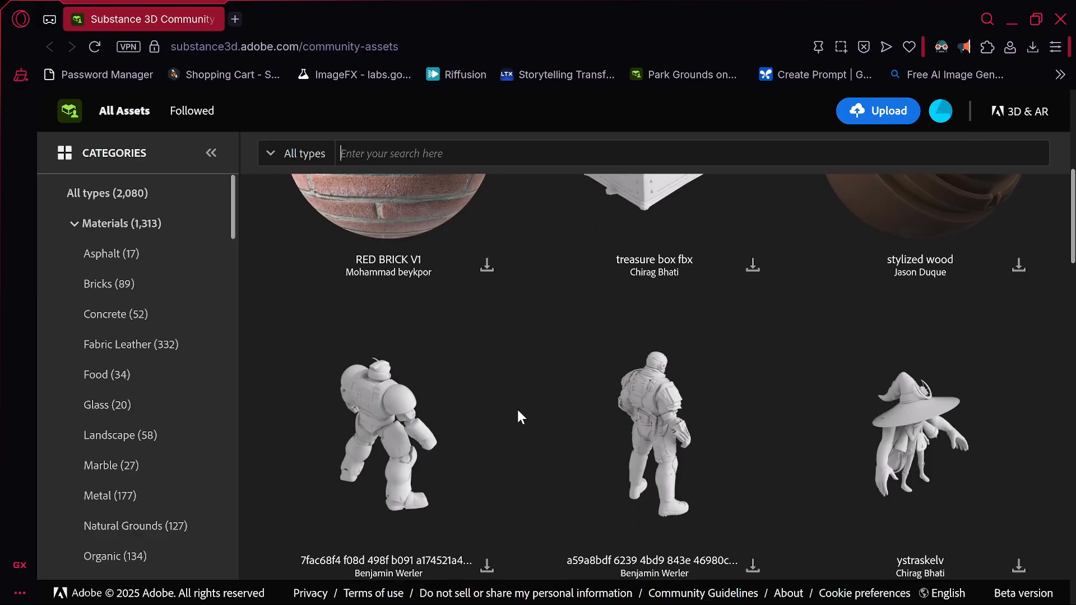
scroll(517, 411, "down", 2)
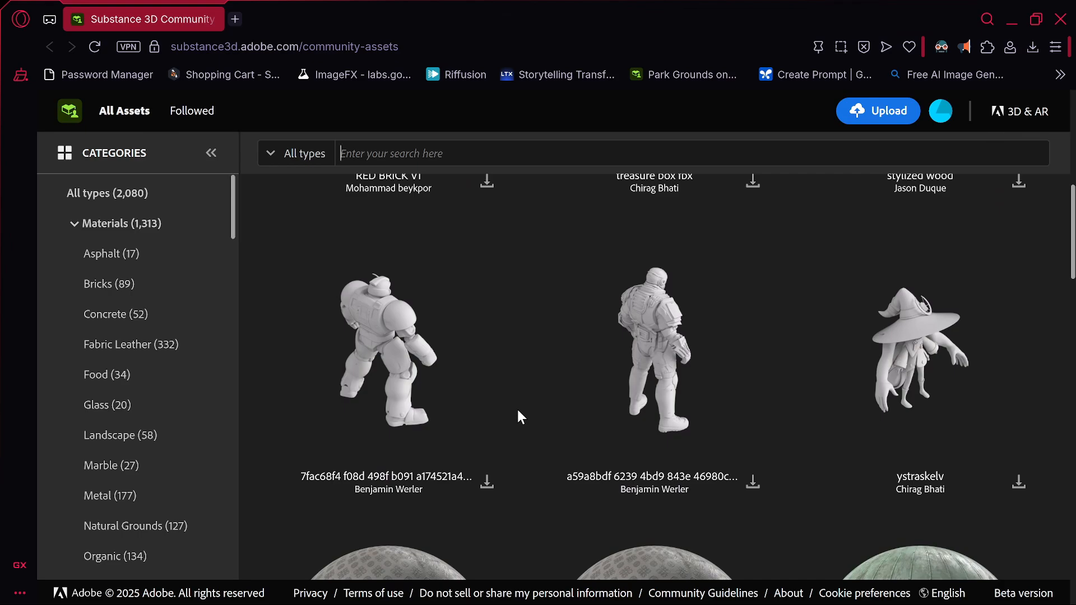
scroll(518, 411, "down", 2)
scroll(518, 411, "down", 2)
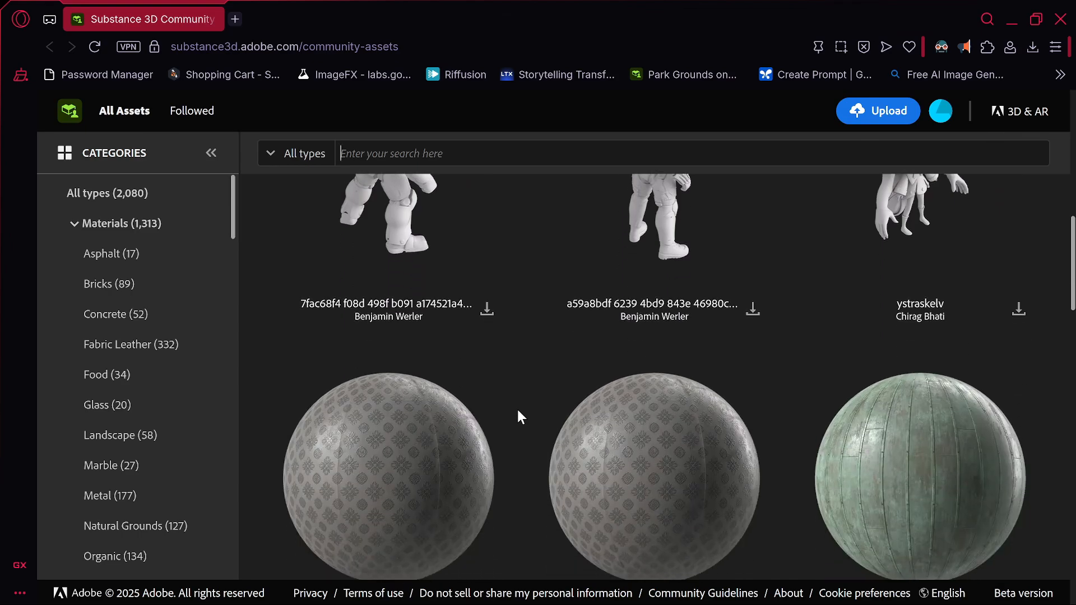
scroll(348, 403, "down", 7)
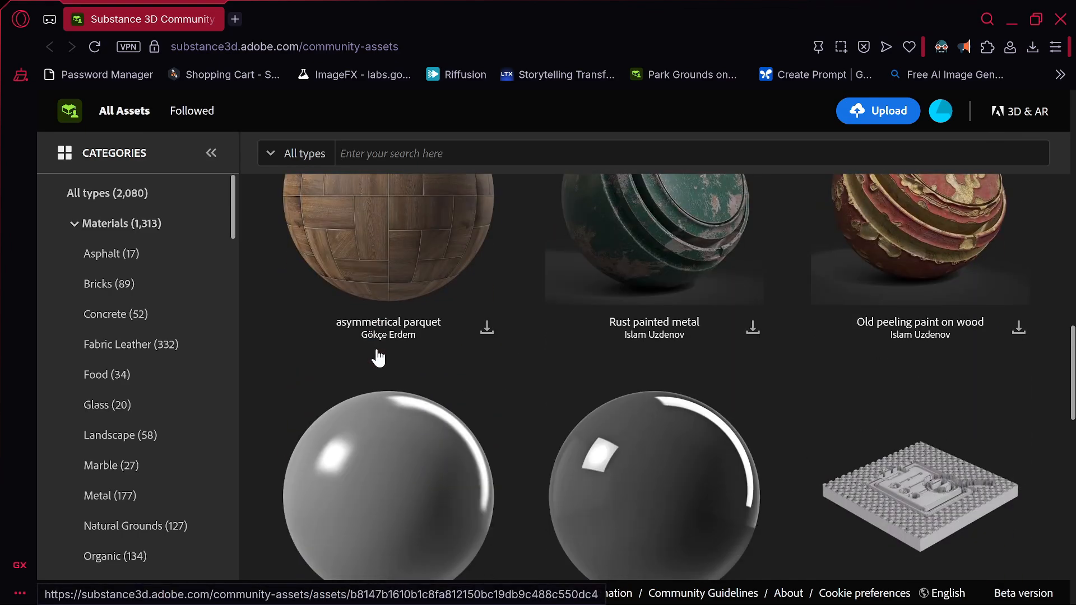
scroll(379, 357, "down", 15)
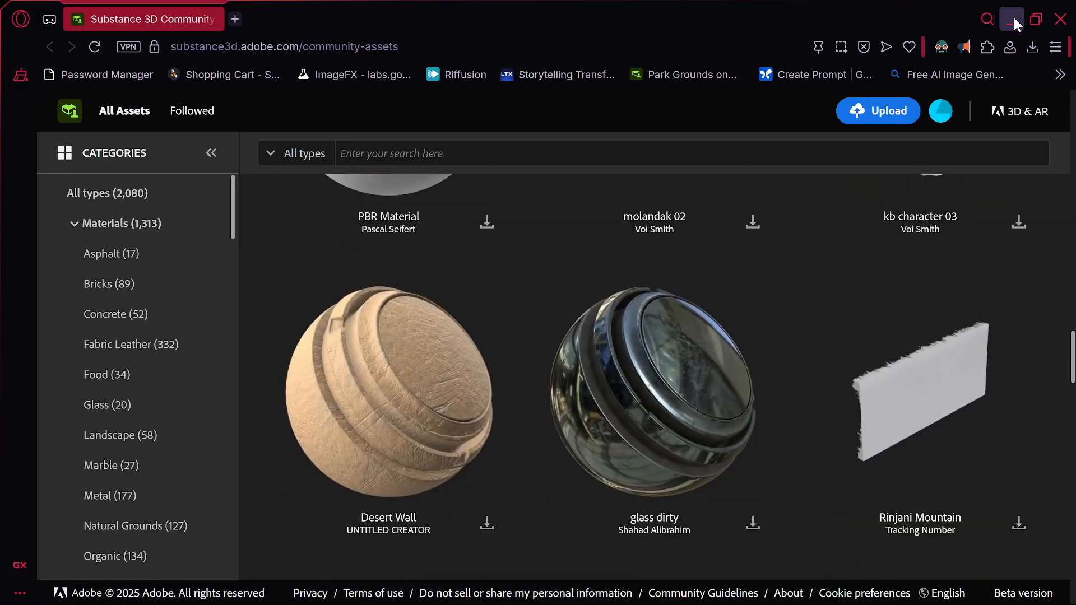
left_click(1060, 19)
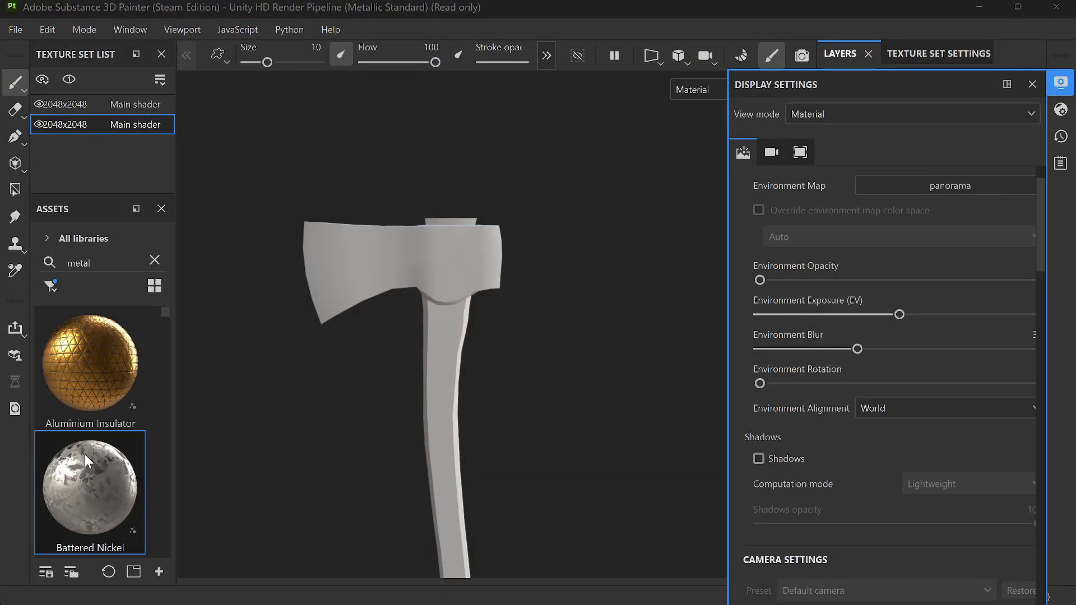
Step: Try the Iron Grinded material on the axe head, and undo its application
scroll(85, 455, "down", 2)
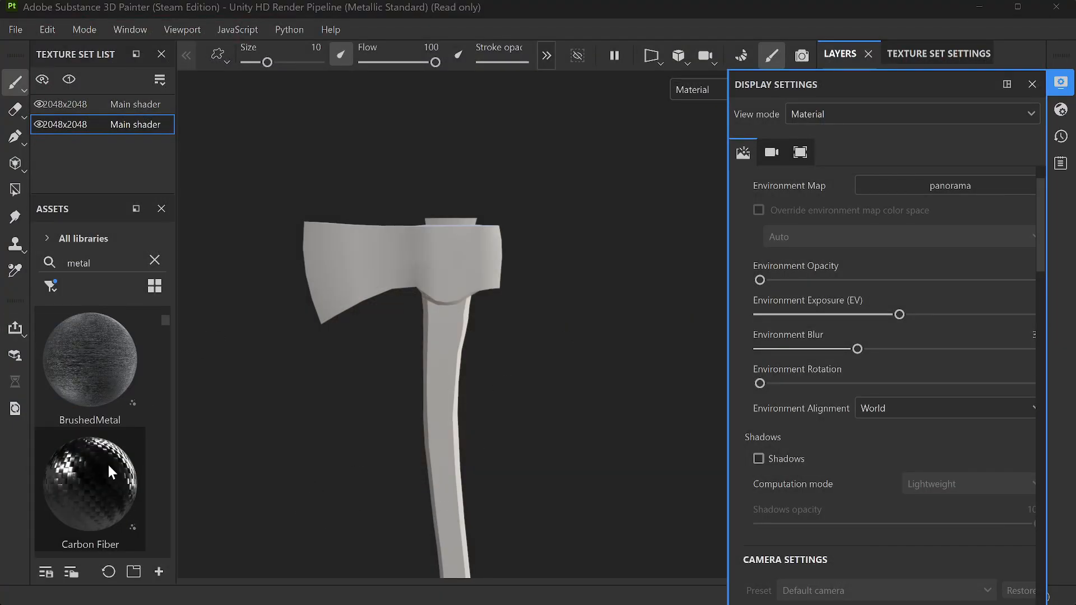
scroll(109, 466, "down", 8)
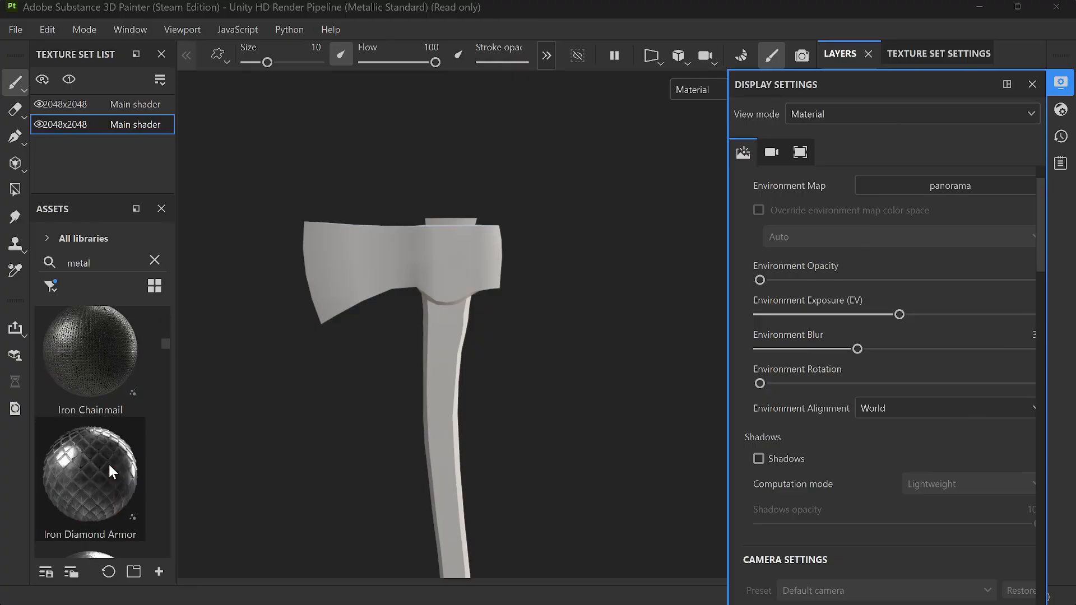
scroll(109, 471, "down", 2)
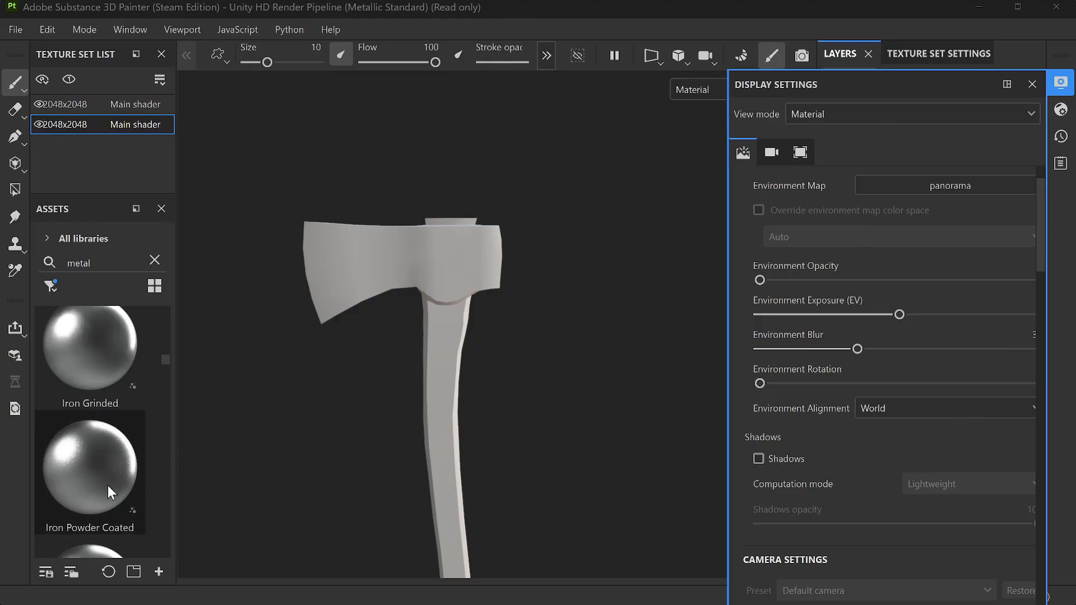
left_click_drag(88, 356, 419, 247)
scroll(438, 281, "up", 3)
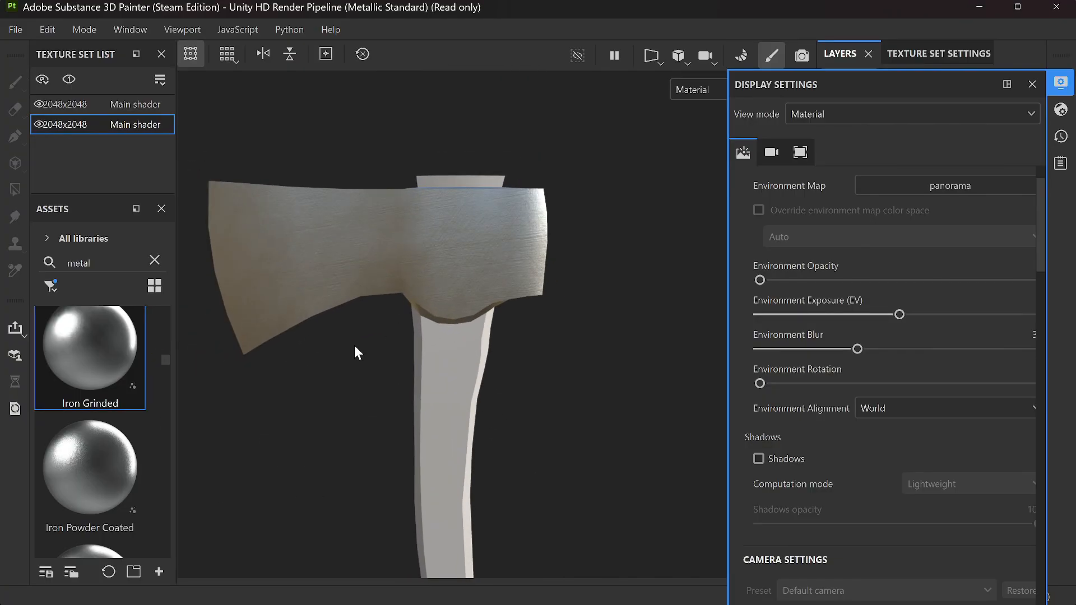
key("ctrl+z")
Step: Try the Iron Powder Coated material and one more library material on the axe head, undoing each application
left_click_drag(58, 494, 444, 231)
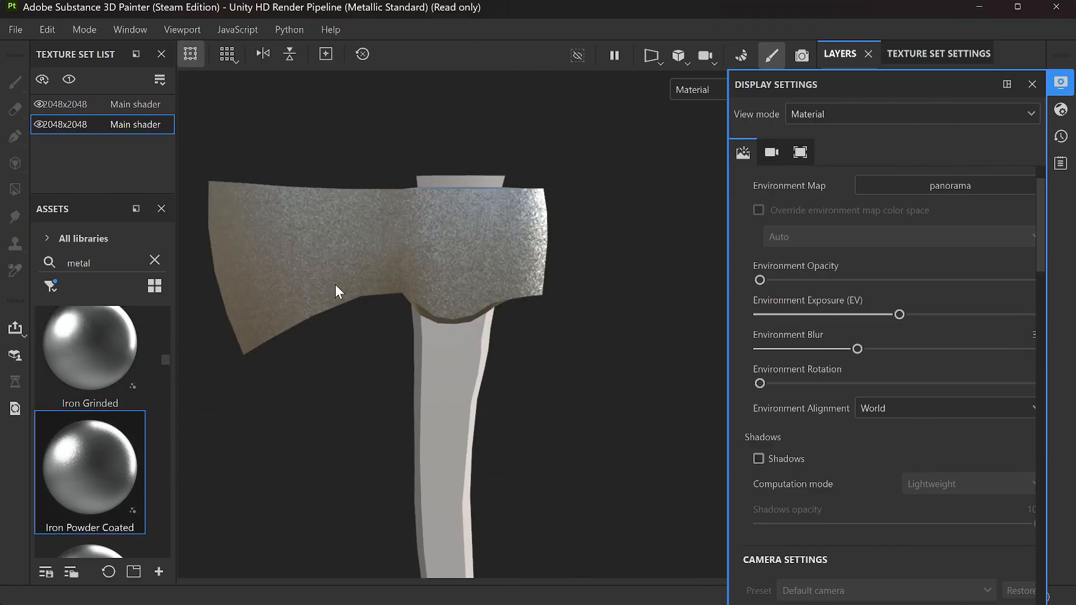
mouse_move(349, 251)
left_mouse_down("alt")
mouse_move(330, 335)
mouse_move(312, 216)
mouse_move(338, 250)
left_mouse_up("alt")
key("ctrl+z")
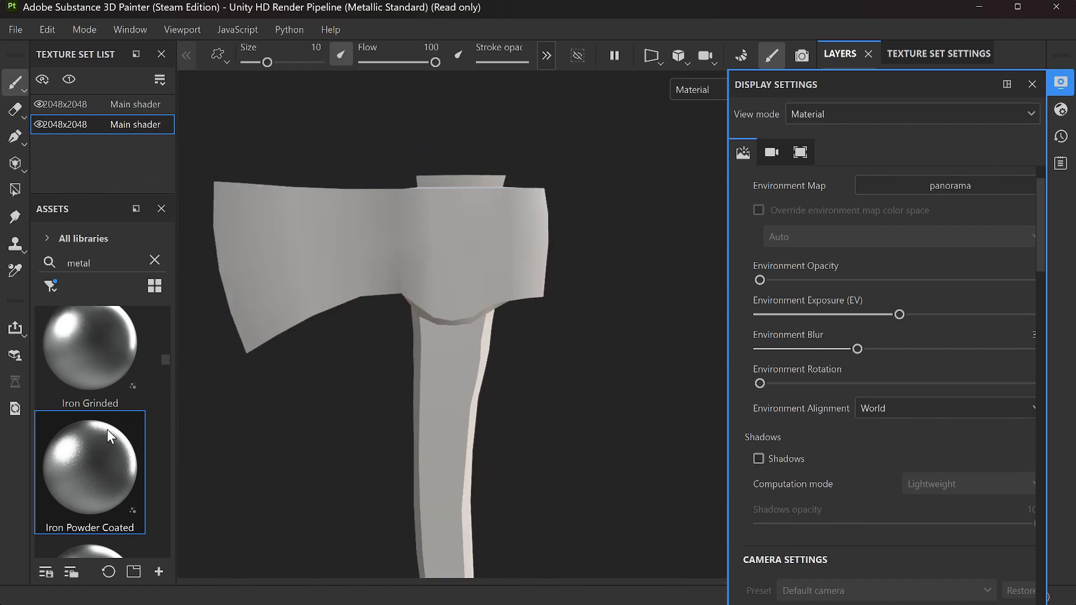
scroll(79, 448, "down", 2)
mouse_move(89, 487)
left_mouse_down()
mouse_move(390, 227)
mouse_move(472, 252)
mouse_move(372, 240)
mouse_move(361, 264)
left_mouse_up()
key("ctrl+z")
scroll(83, 475, "down", 2)
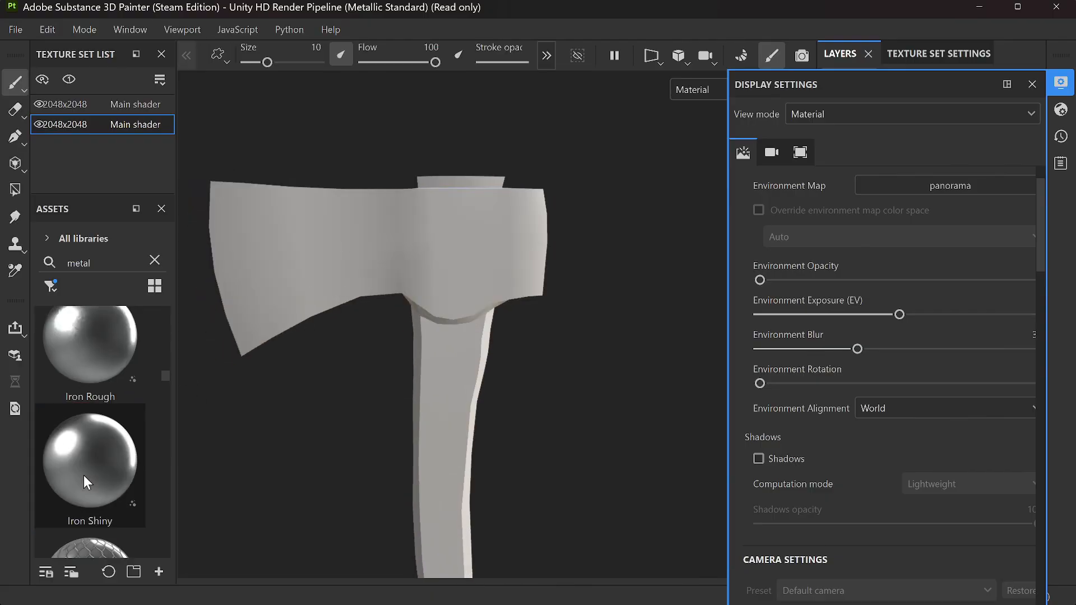
Step: Try several of the library materials named Metal on the axe head, including the brown and green-gold ones, undoing each
scroll(83, 475, "down", 2)
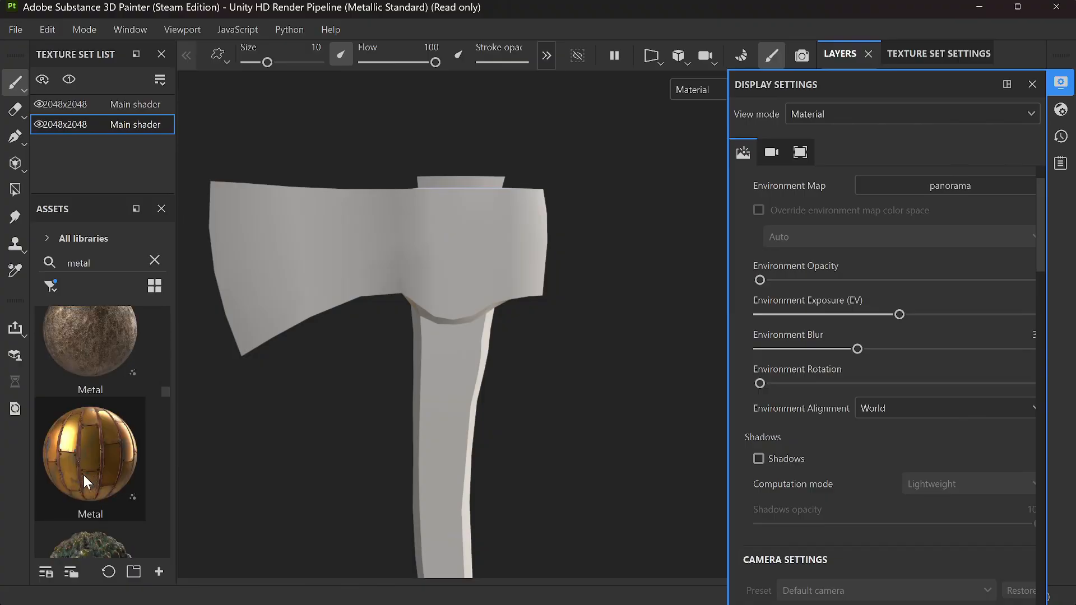
left_click_drag(102, 348, 333, 271)
key("ctrl+z")
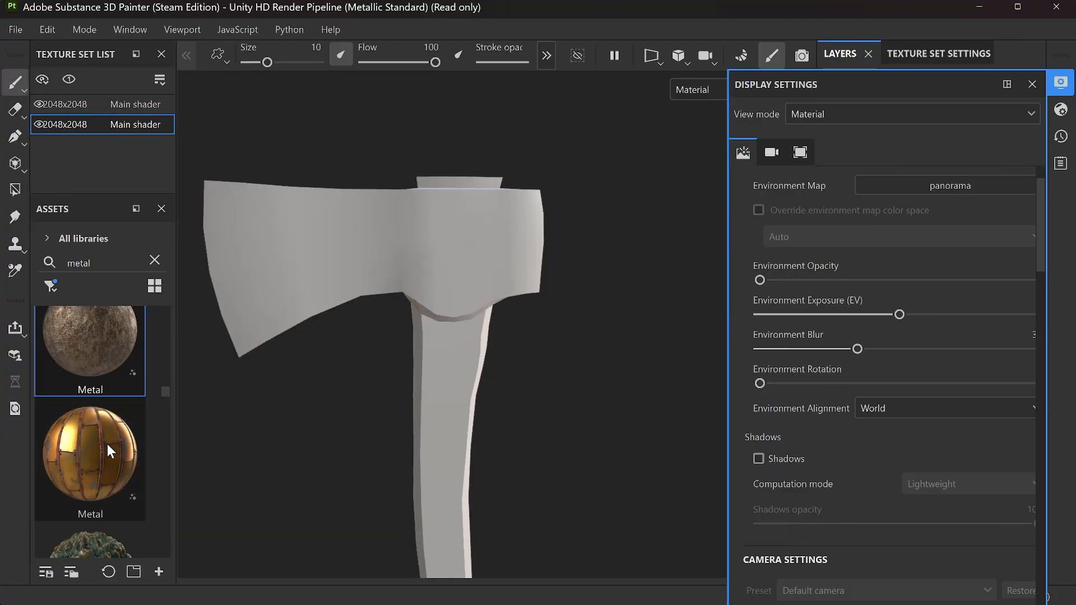
scroll(107, 445, "down", 3)
left_click_drag(107, 443, 368, 257)
key("ctrl+z")
left_click_drag(106, 370, 302, 262)
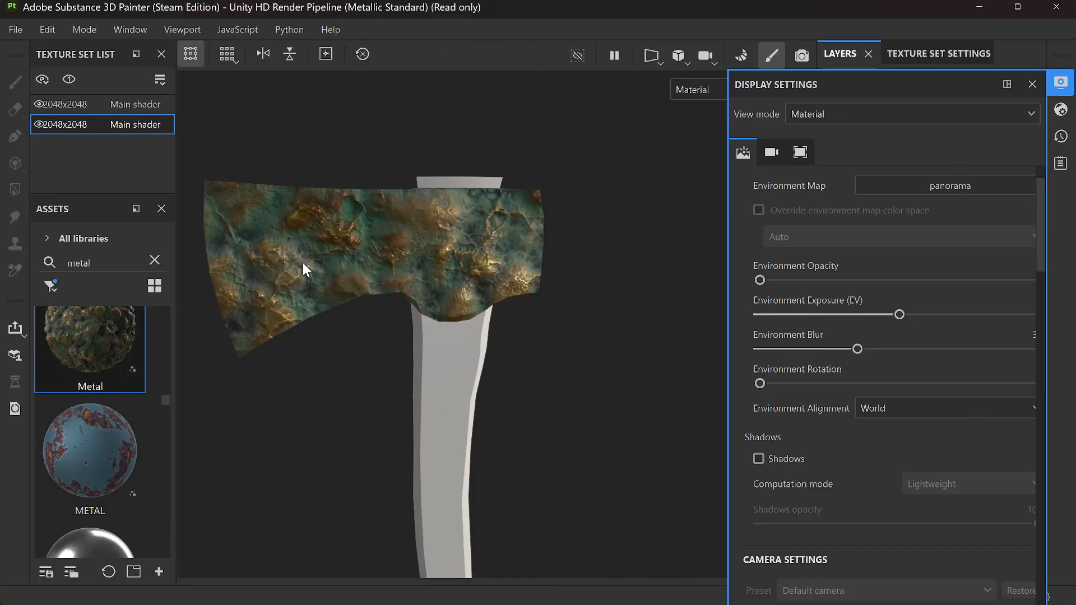
key("ctrl+z")
Step: Try the Metal Galvanized material on the axe head, and undo its application
scroll(110, 452, "down", 6)
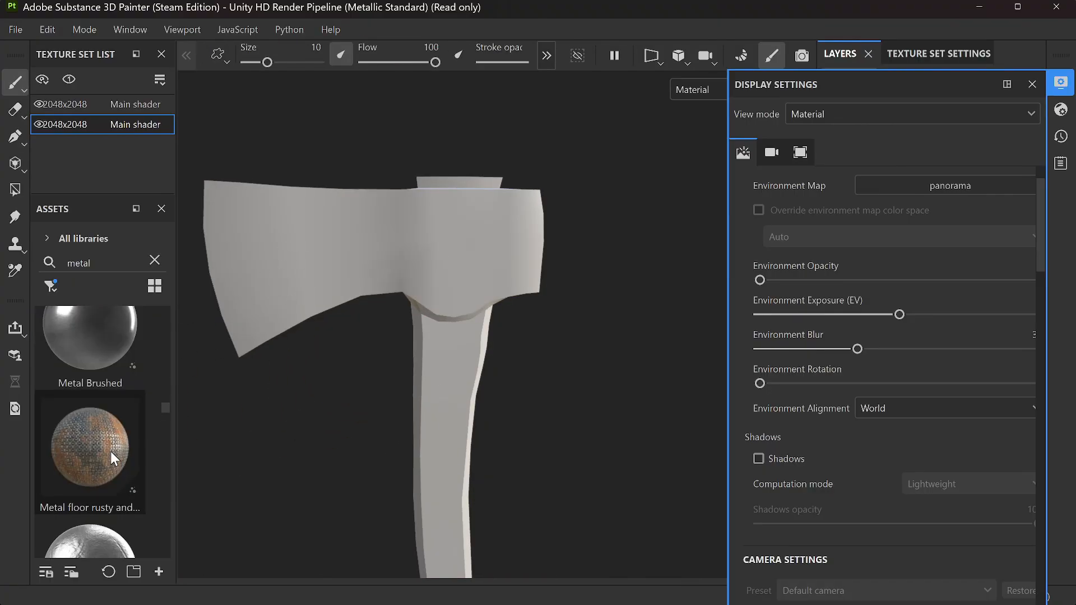
left_click_drag(114, 450, 309, 263)
left_click_drag(372, 242, 350, 234, "alt")
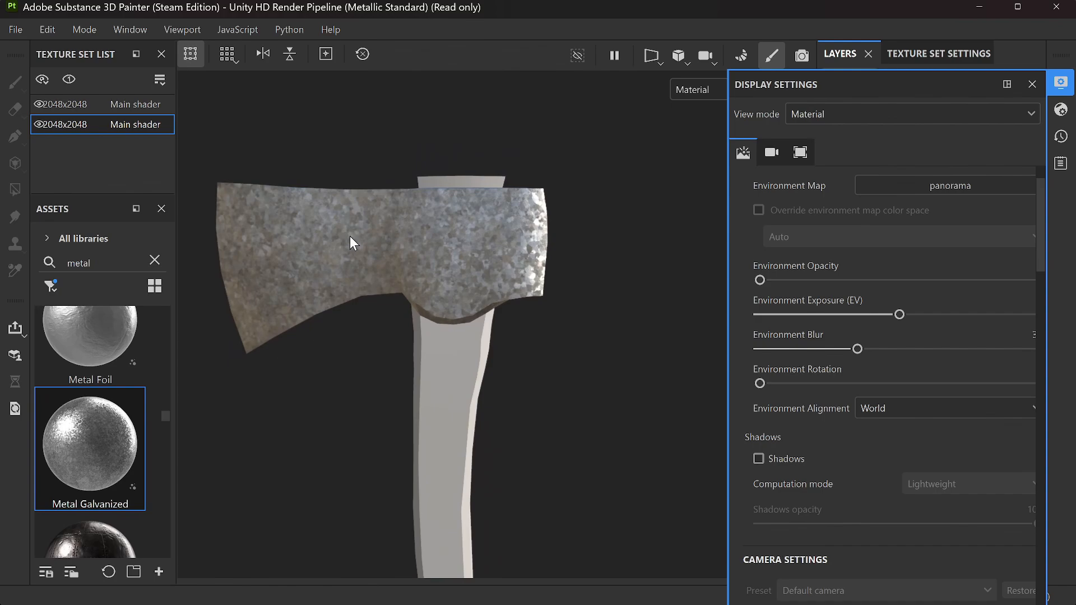
key("ctrl+z")
Step: Try the Metal Panels 001 and Metal Polished materials on the axe head, undoing each application
scroll(107, 439, "down", 3)
left_click_drag(102, 333, 305, 247)
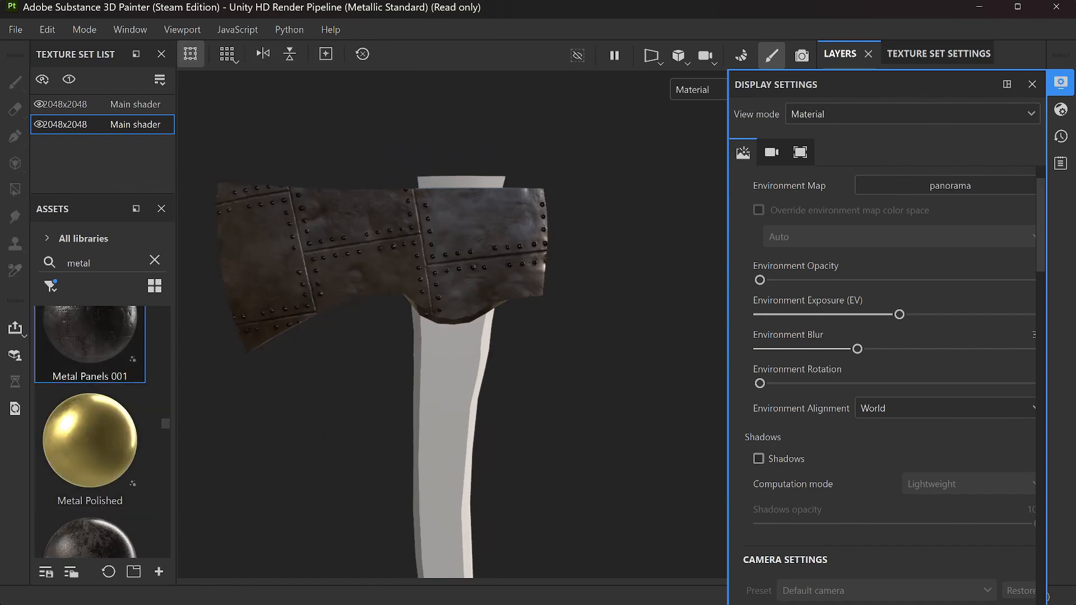
key("ctrl+z")
left_click_drag(102, 455, 328, 280)
key("ctrl+z")
Step: Try the used Metal Railing material on the axe head, and undo its application
scroll(78, 448, "down", 2)
left_click_drag(89, 343, 294, 268)
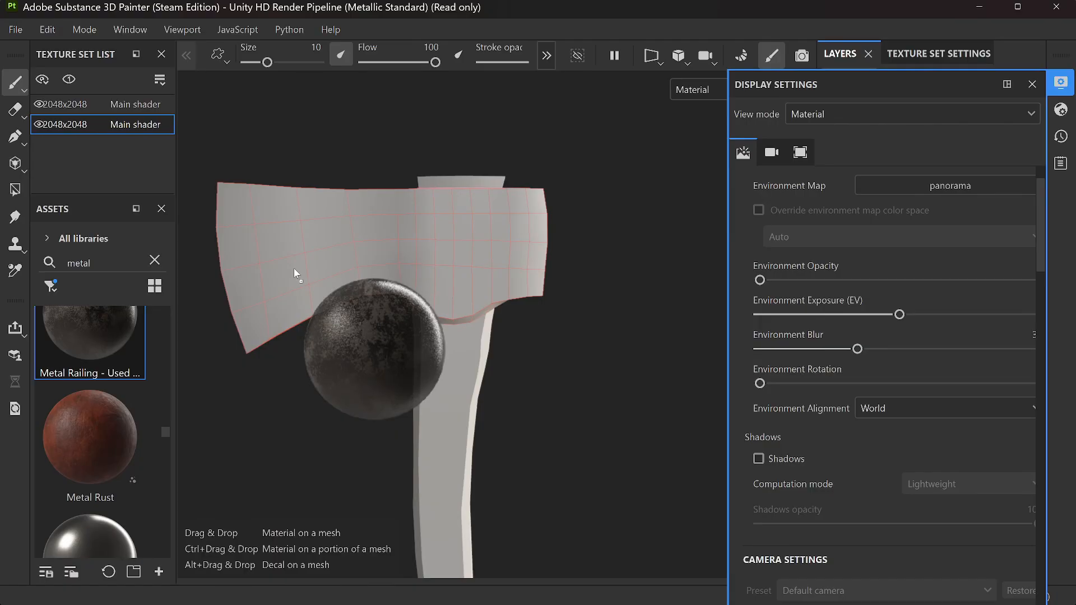
left_click_drag(294, 268, 294, 269)
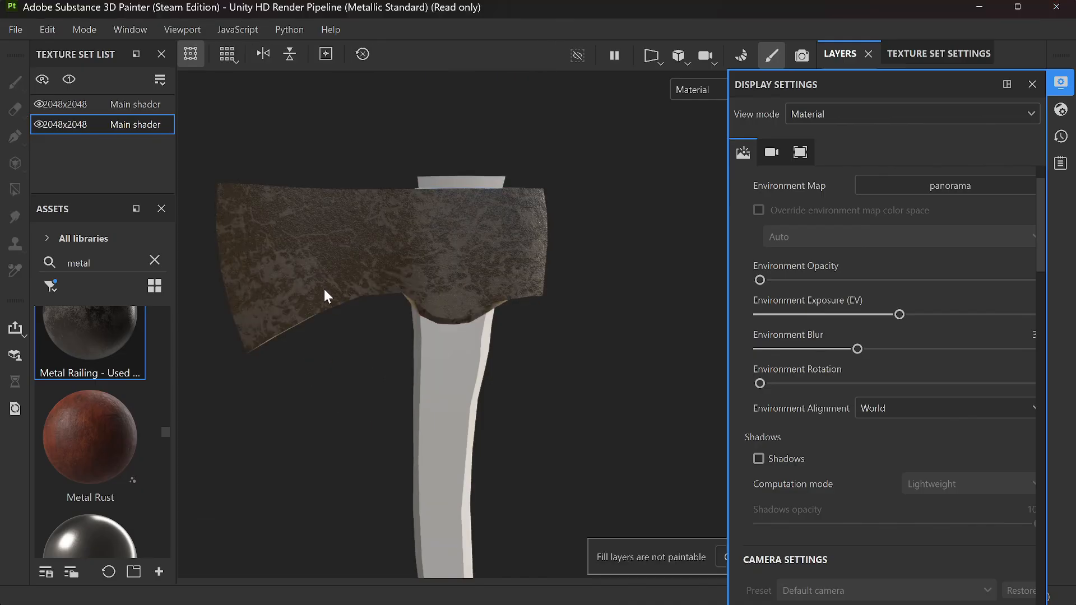
mouse_move(305, 257)
left_mouse_down("alt")
mouse_move(331, 377)
mouse_move(324, 239)
mouse_move(322, 283)
left_mouse_up("alt")
key("ctrl+z")
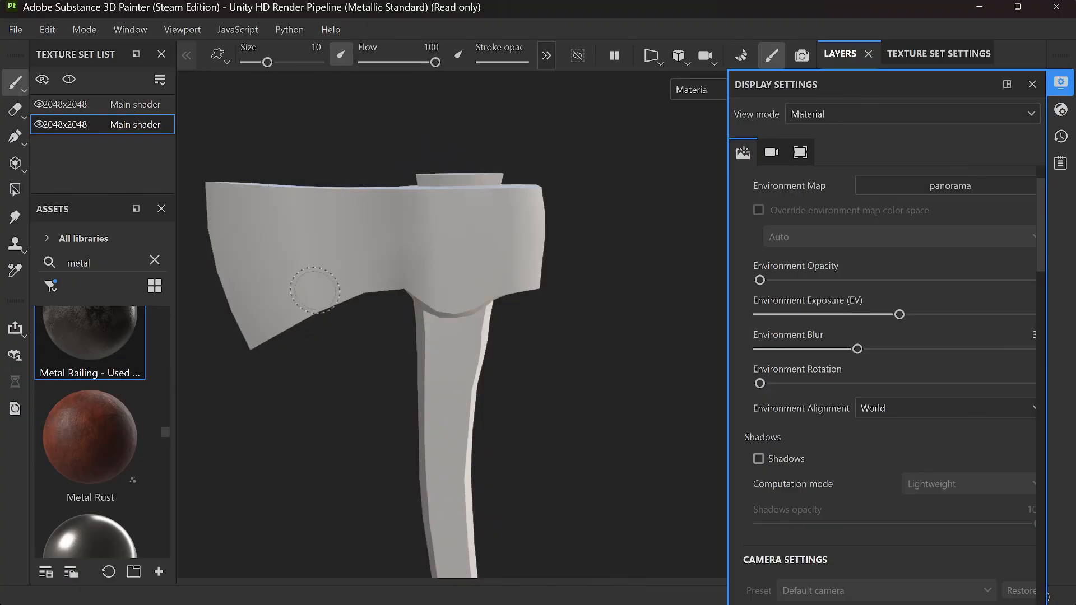
Step: Try the Metal Rust and Metal Sandblasted materials on the axe head, undoing each application
left_click_drag(116, 440, 315, 272)
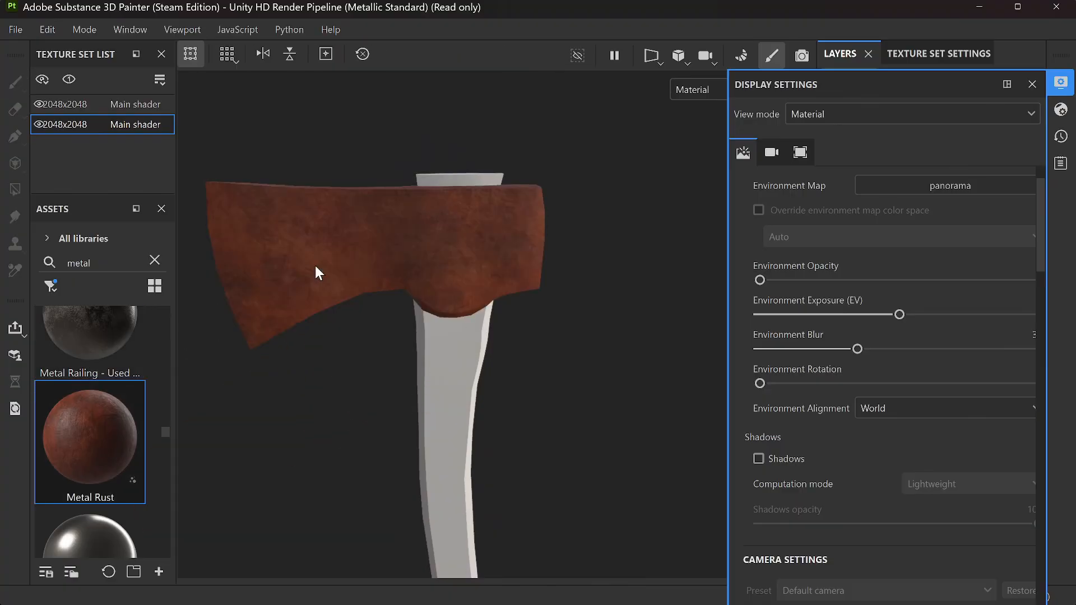
key("ctrl+z")
scroll(84, 452, "down", 2)
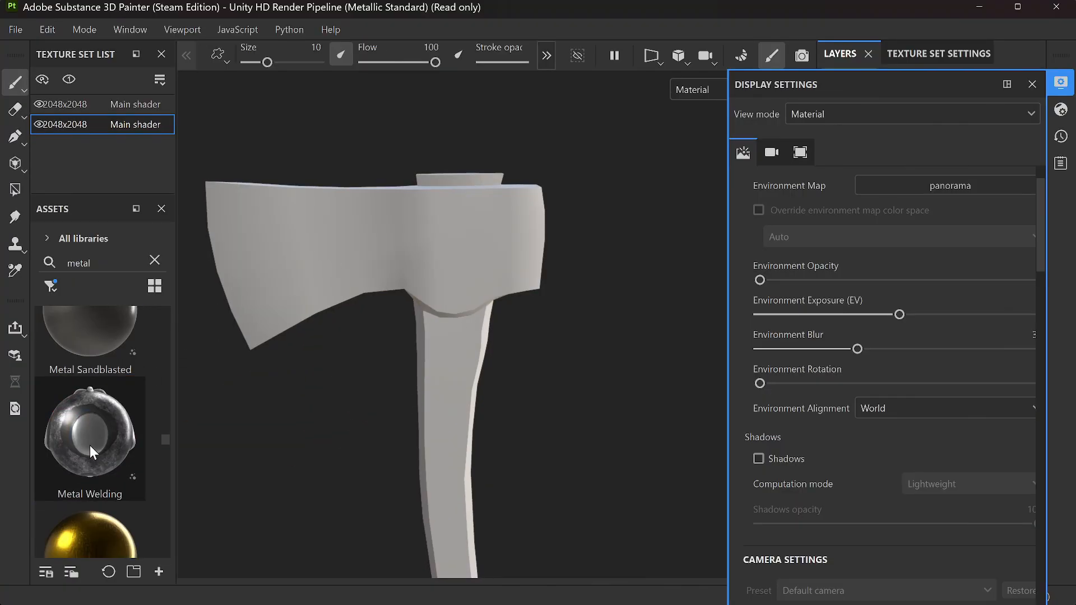
left_click_drag(92, 361, 307, 271)
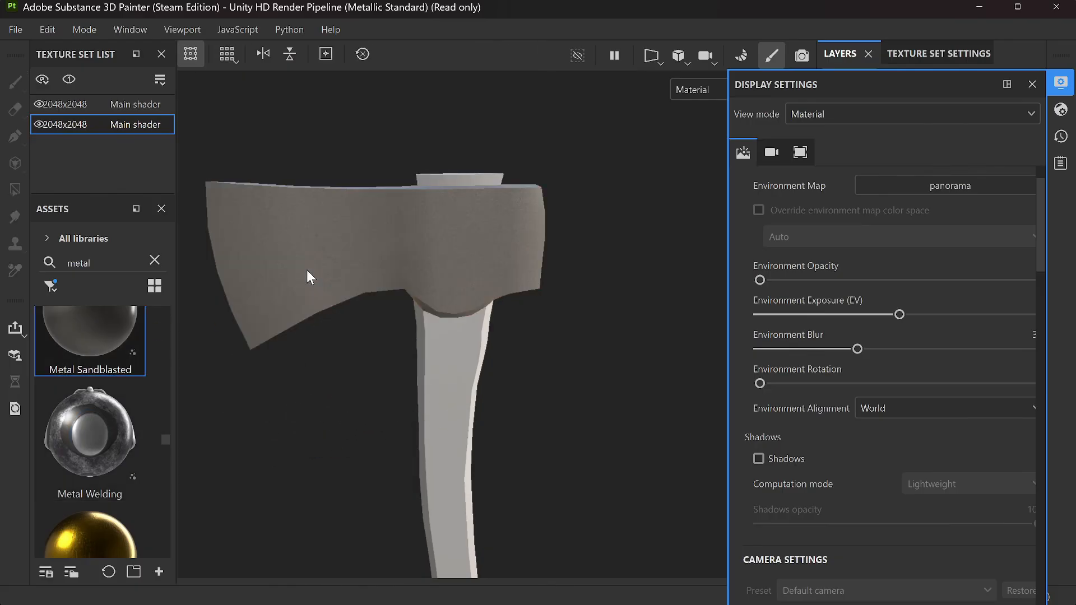
key("ctrl+z")
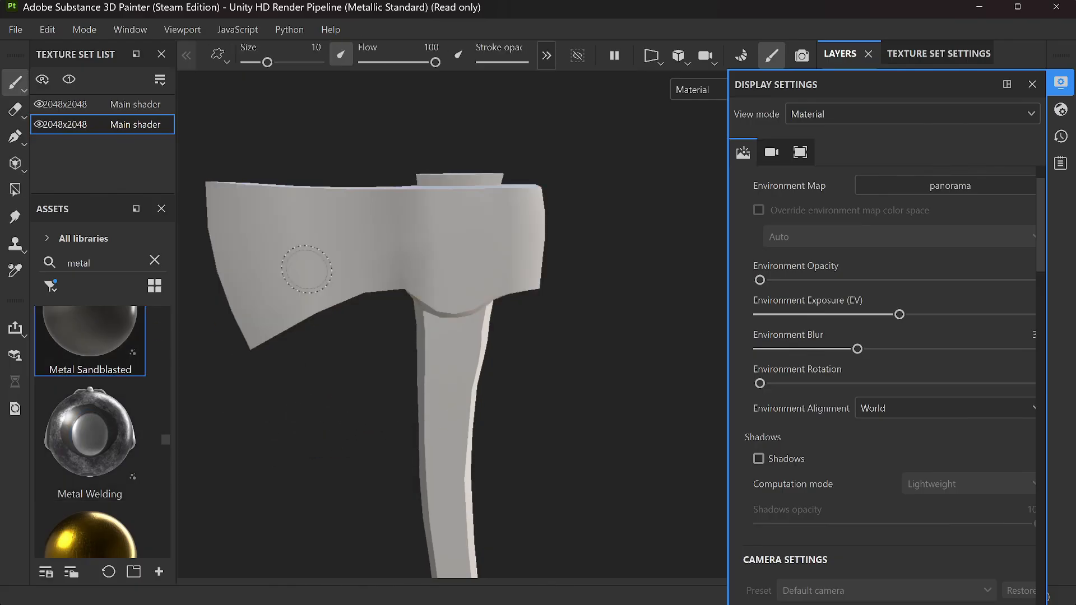
Step: Try the Metal Yellow and MetalPlain materials on the axe head, undoing each application
scroll(108, 412, "down", 2)
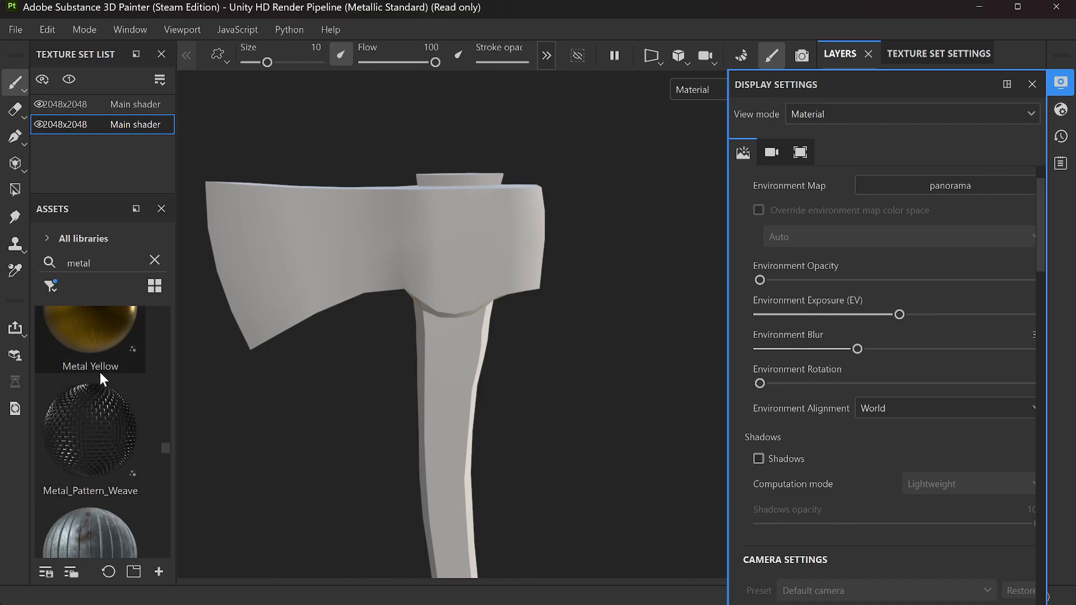
left_click_drag(93, 342, 350, 249)
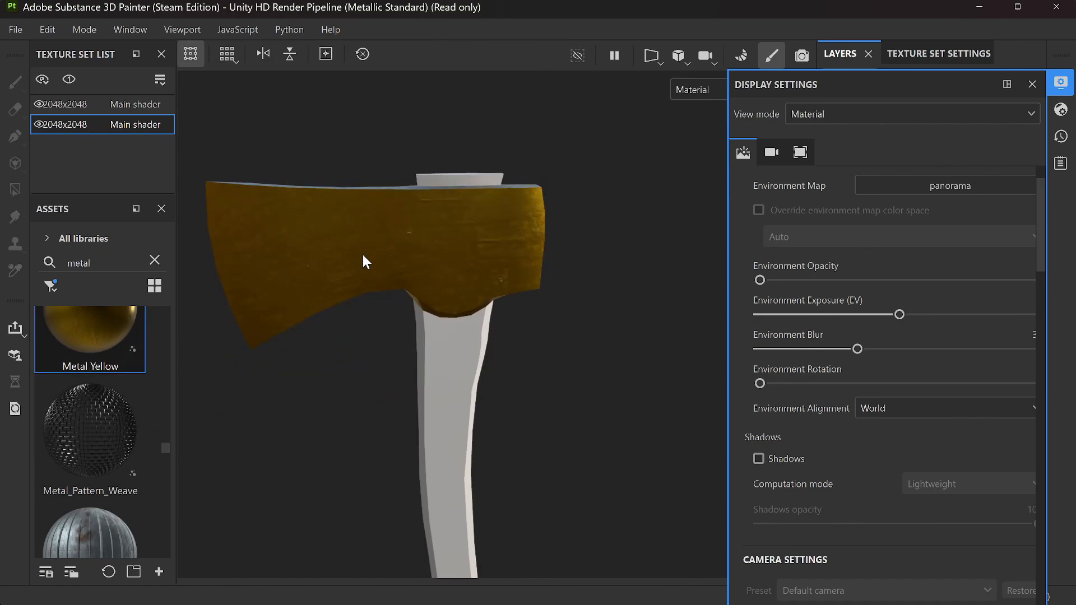
key("ctrl+z")
scroll(101, 446, "down", 5)
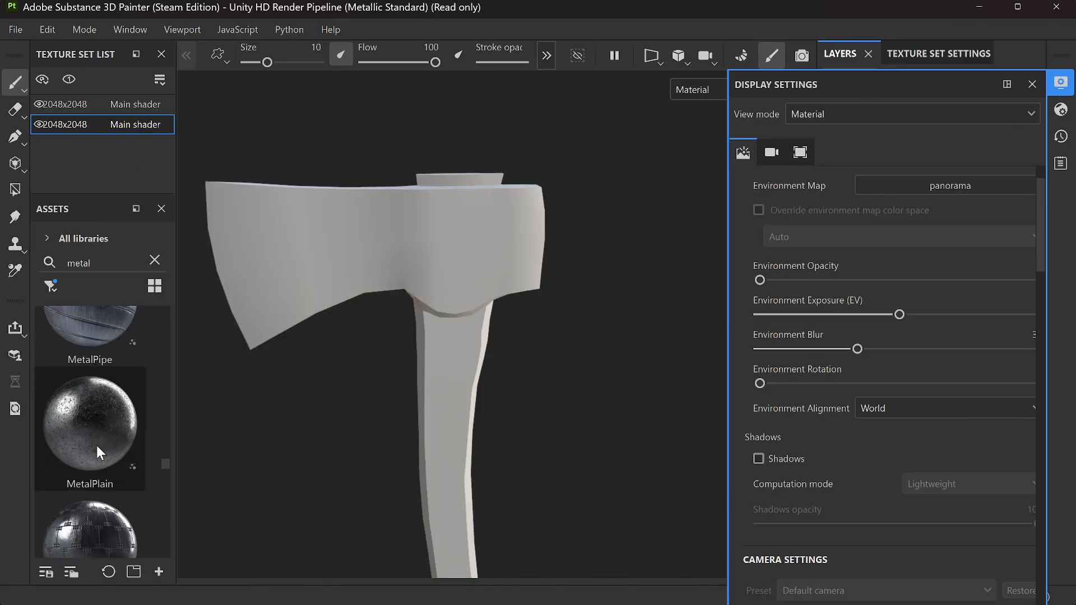
left_click_drag(93, 432, 338, 247)
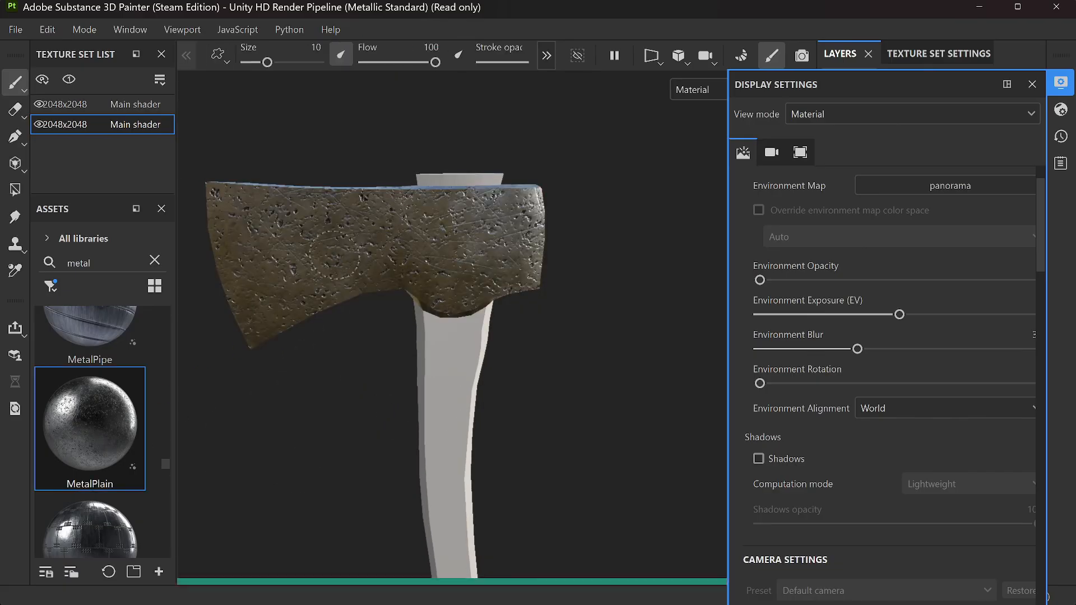
key("ctrl+z")
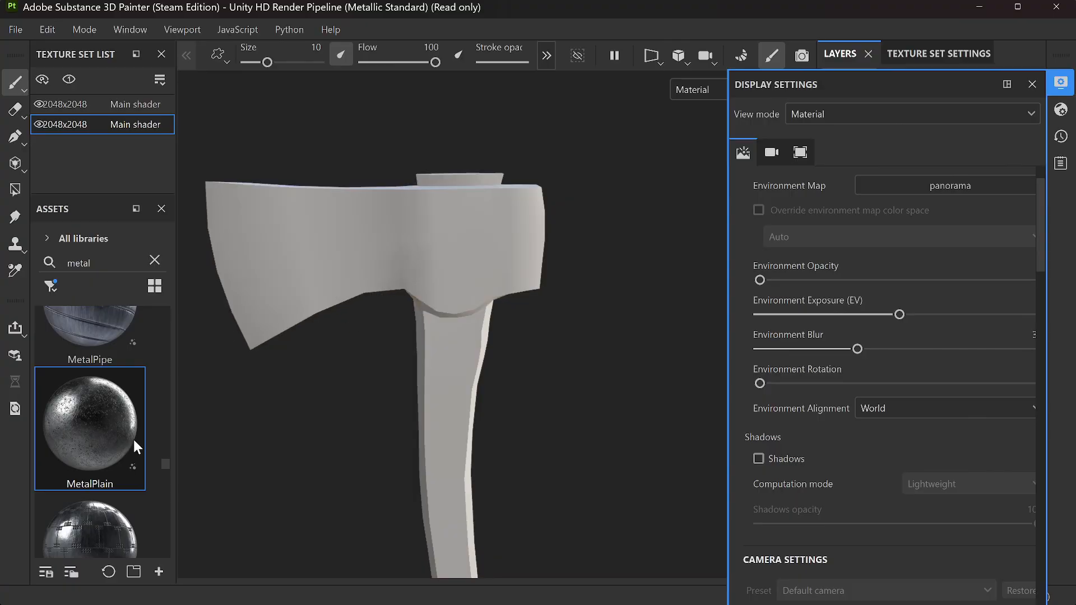
scroll(133, 440, "down", 2)
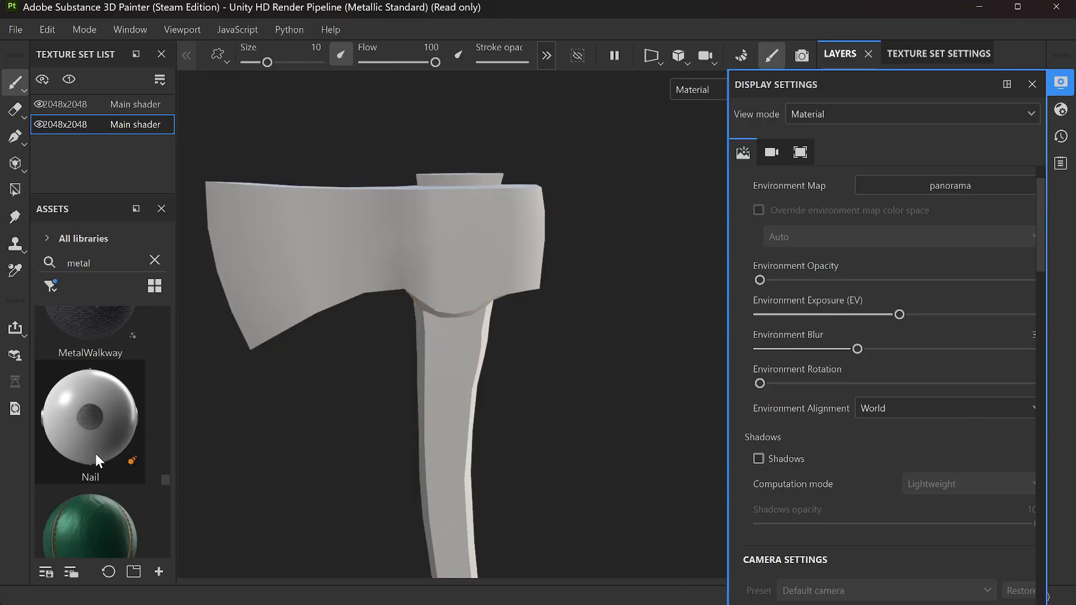
Step: Apply the Rust Coarse material to the axe head and close the display settings
scroll(103, 452, "down", 2)
scroll(101, 439, "down", 1)
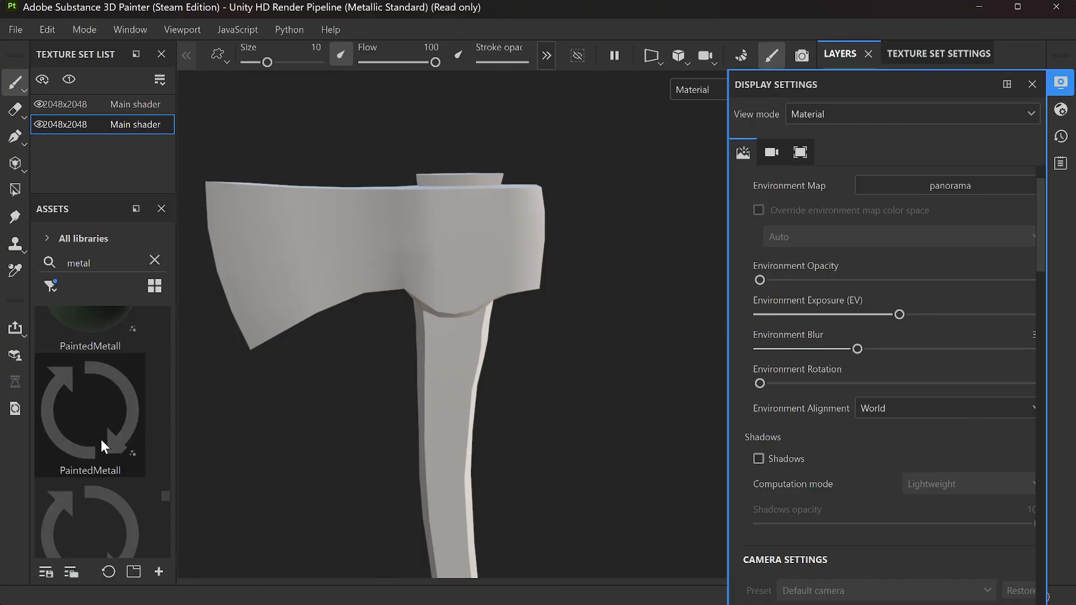
scroll(99, 436, "down", 1)
left_click_drag(96, 506, 268, 261)
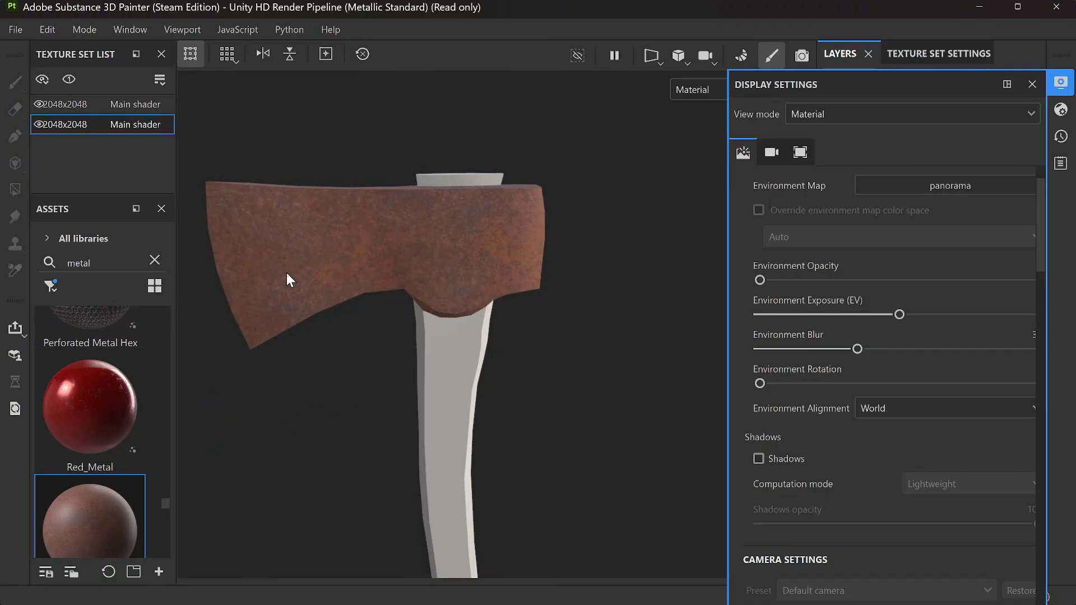
left_click_drag(434, 265, 304, 273, "alt")
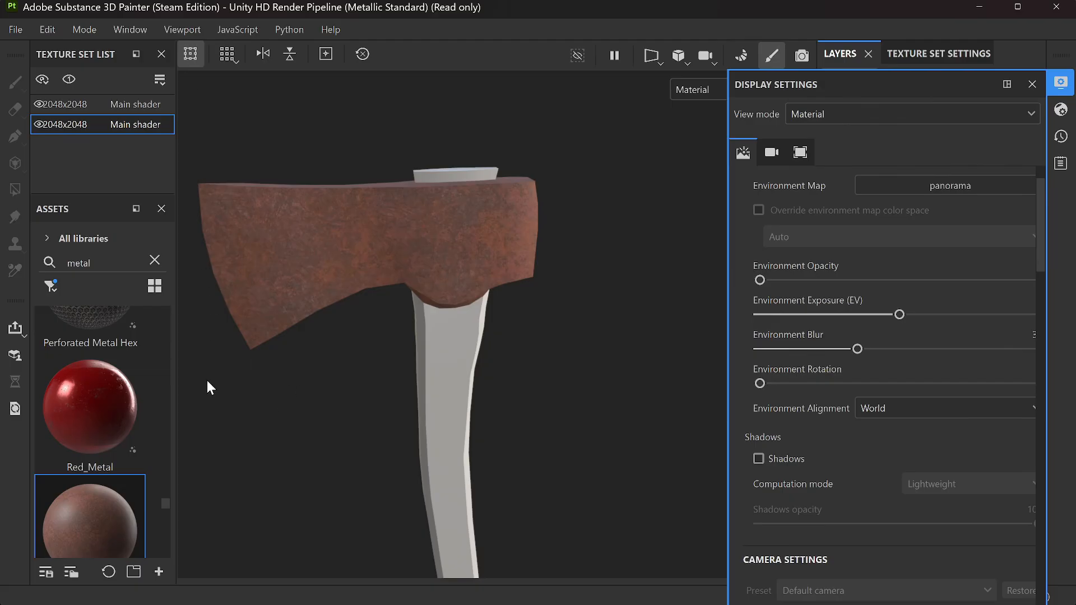
left_click(1032, 84)
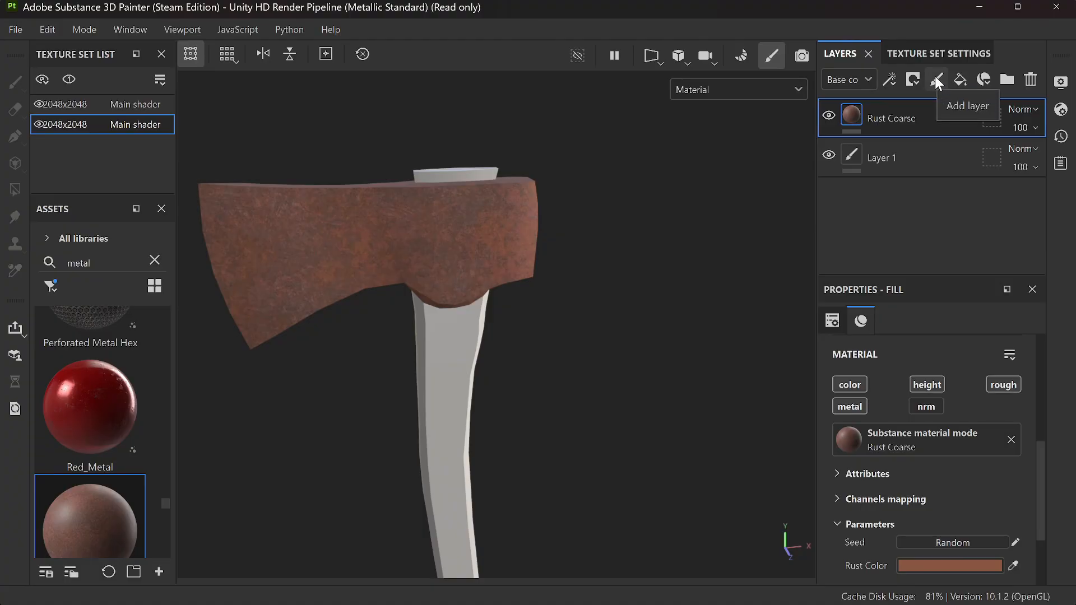
Step: Add a paint layer above the Rust Coarse layer and delete Layer 1
left_click(937, 81)
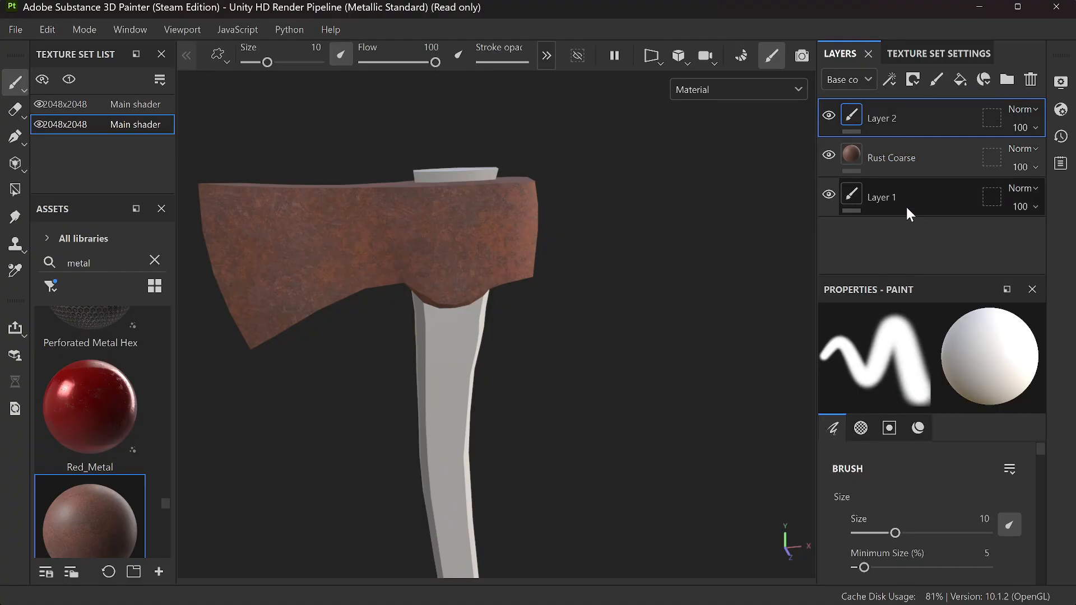
left_click(943, 198)
left_click(1030, 81)
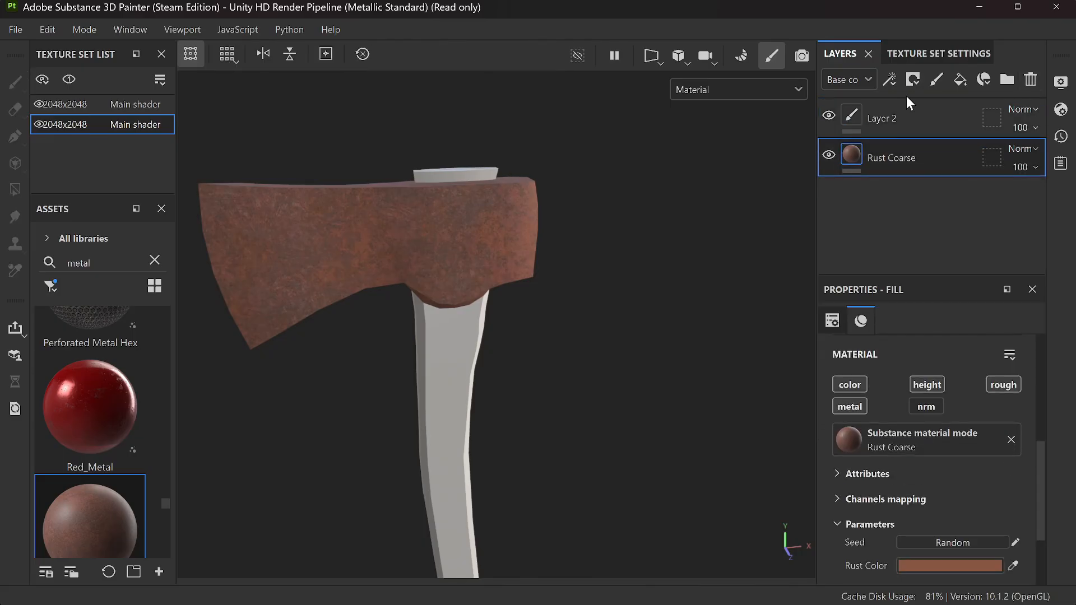
Step: Try painting the axe's cutting edge with the Red_Metal material on Layer 2, and undo the stroke
left_click(891, 119)
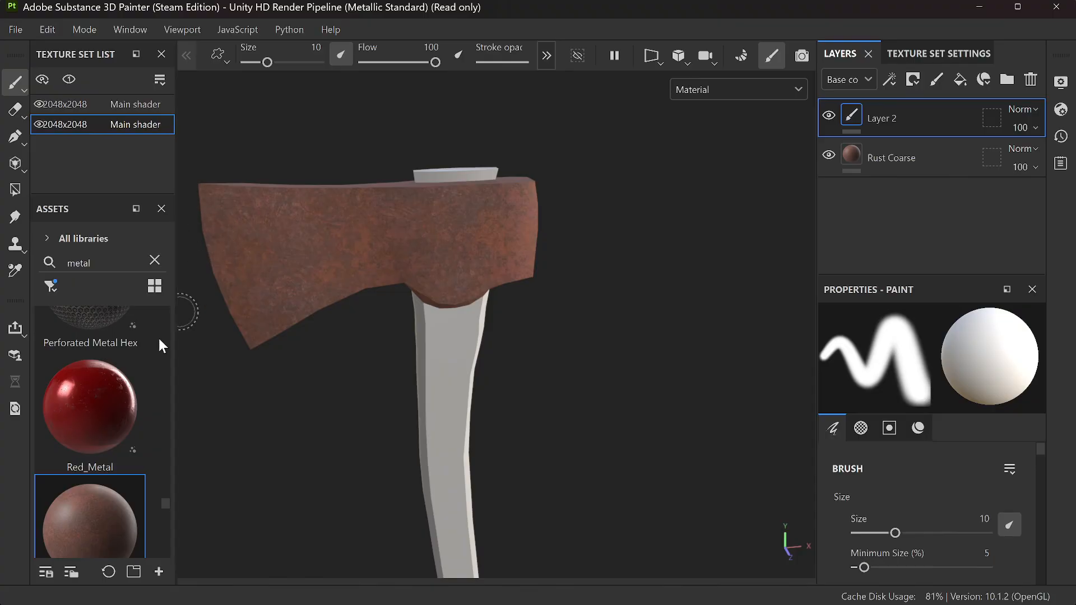
left_click(97, 409)
left_click_drag(214, 204, 231, 288)
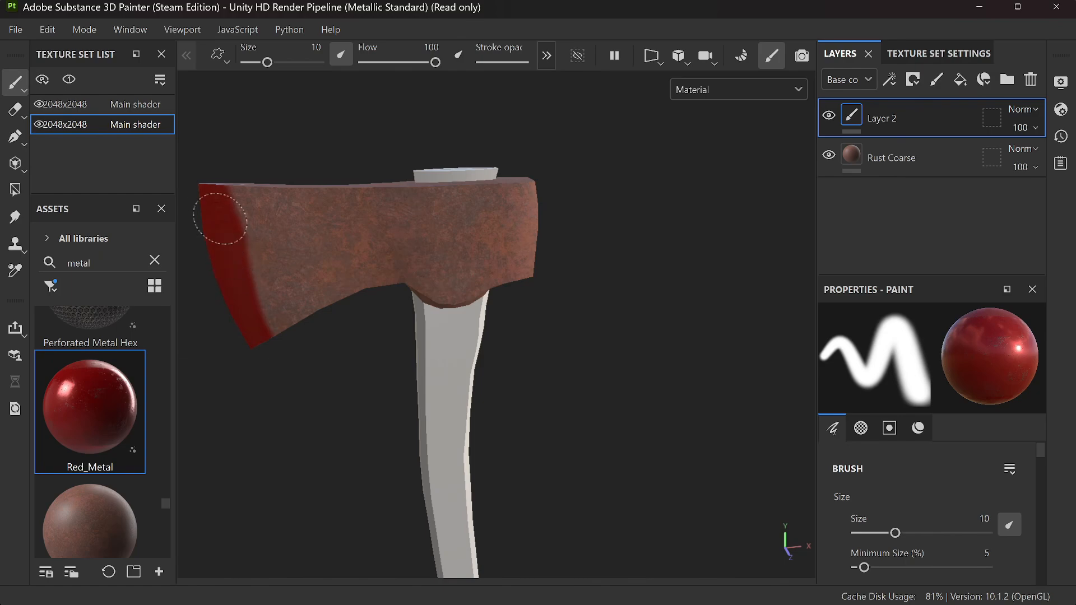
scroll(326, 330, "down", 3)
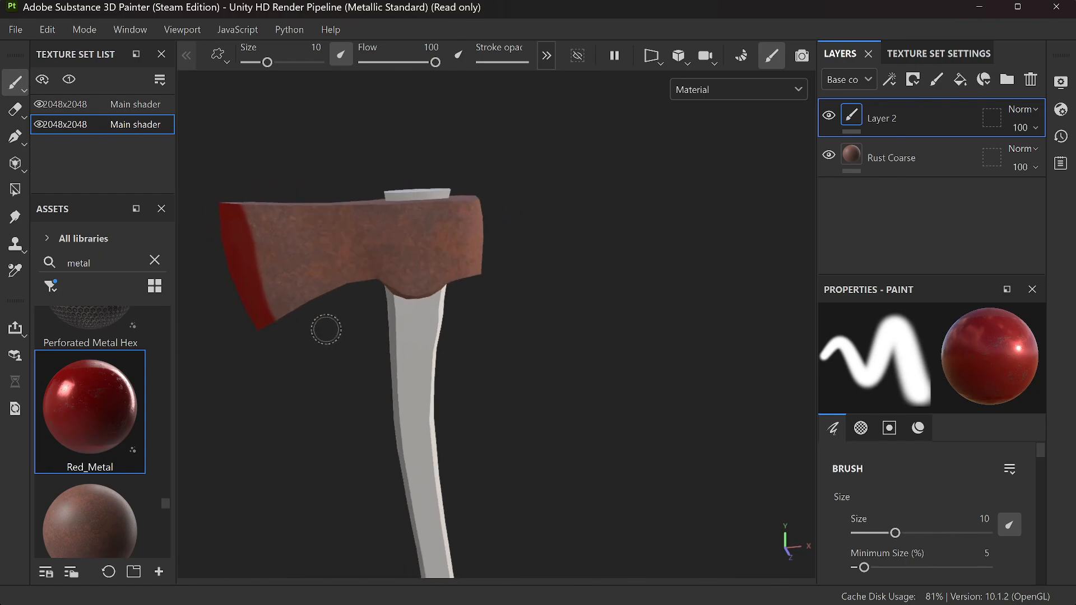
scroll(326, 330, "up", 3)
key("ctrl+z")
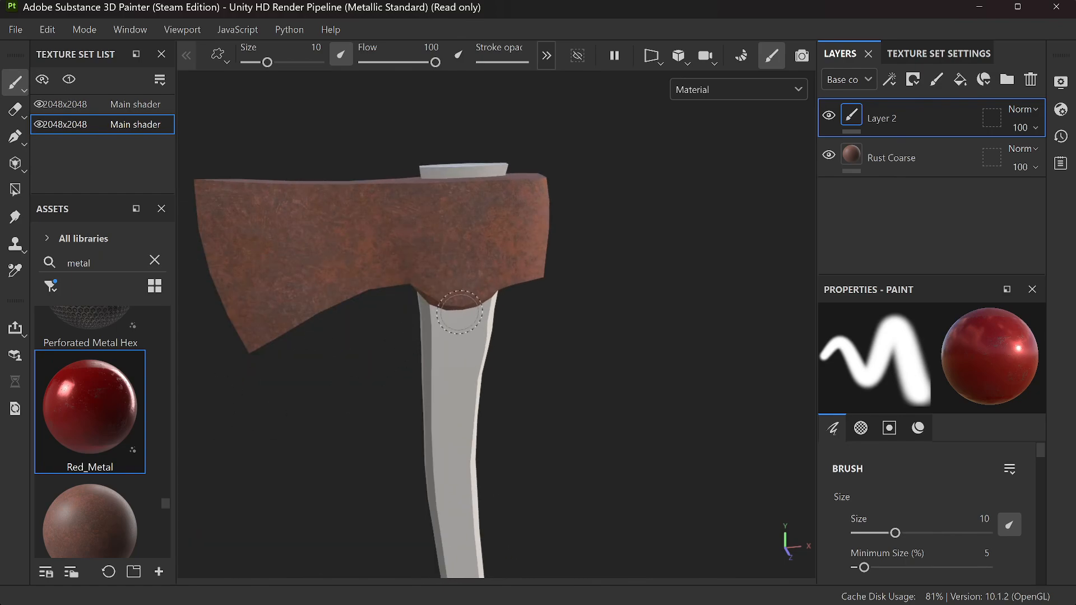
Step: Undo the layer changes and the Rust Coarse application, and delete Layer 1 to empty the layer stack
key("ctrl+z")
key("ctrl+z")
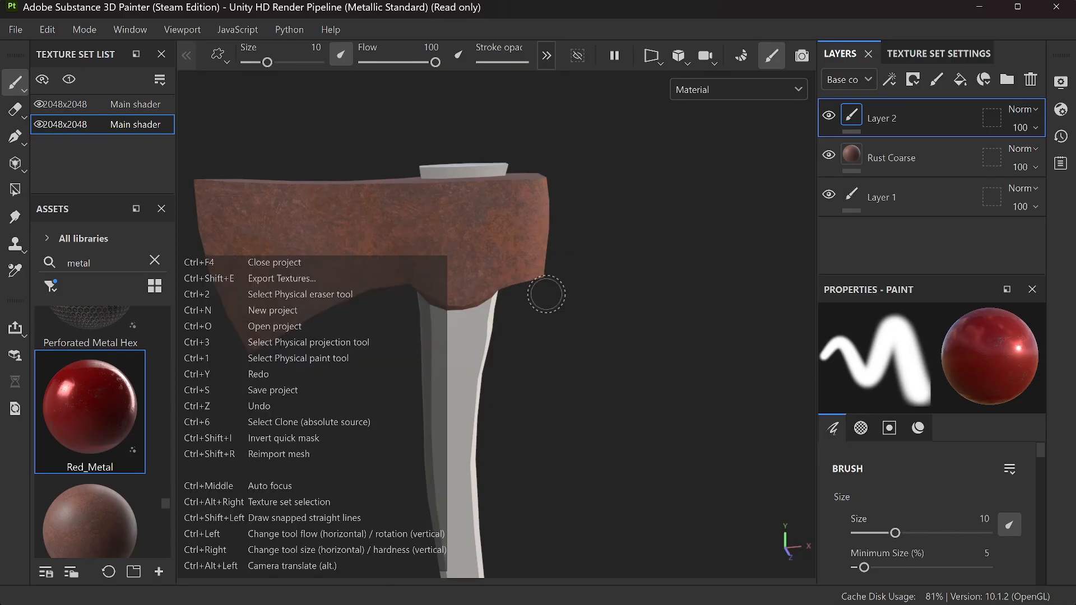
left_click(927, 166)
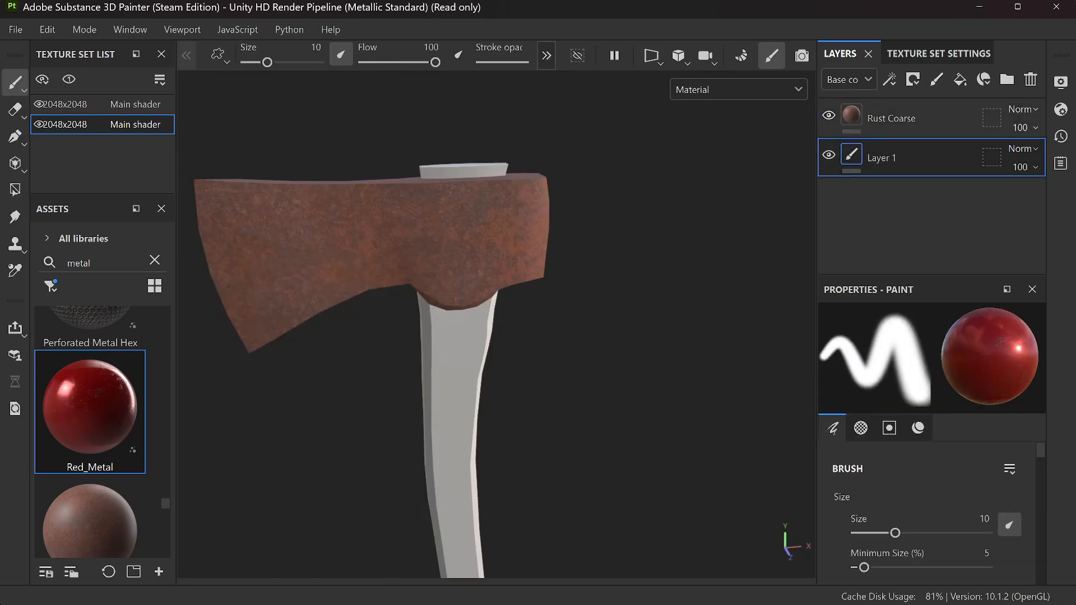
left_click(950, 117)
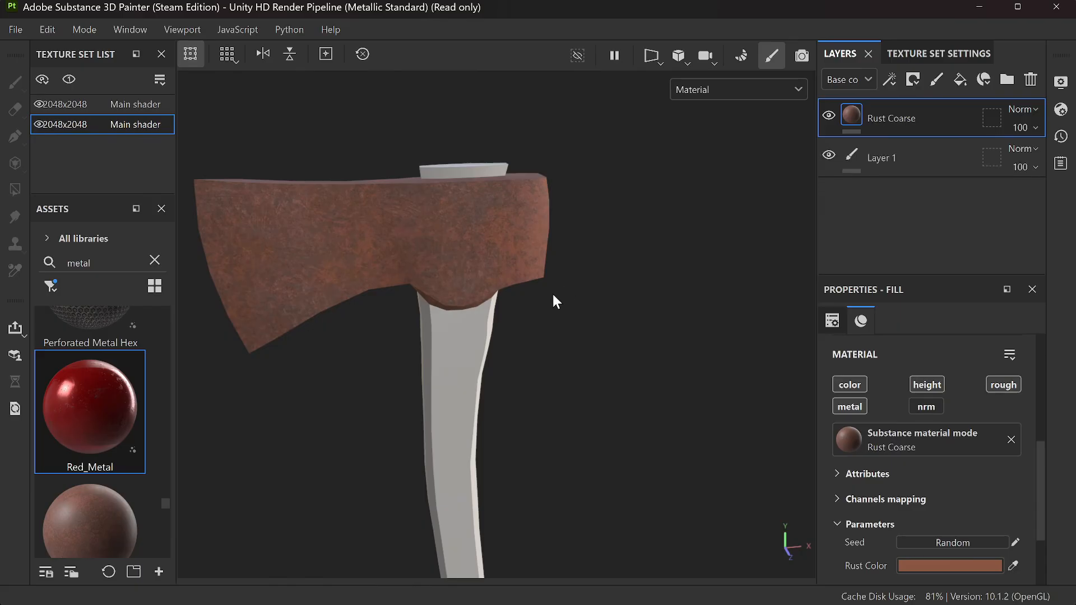
key("ctrl+z")
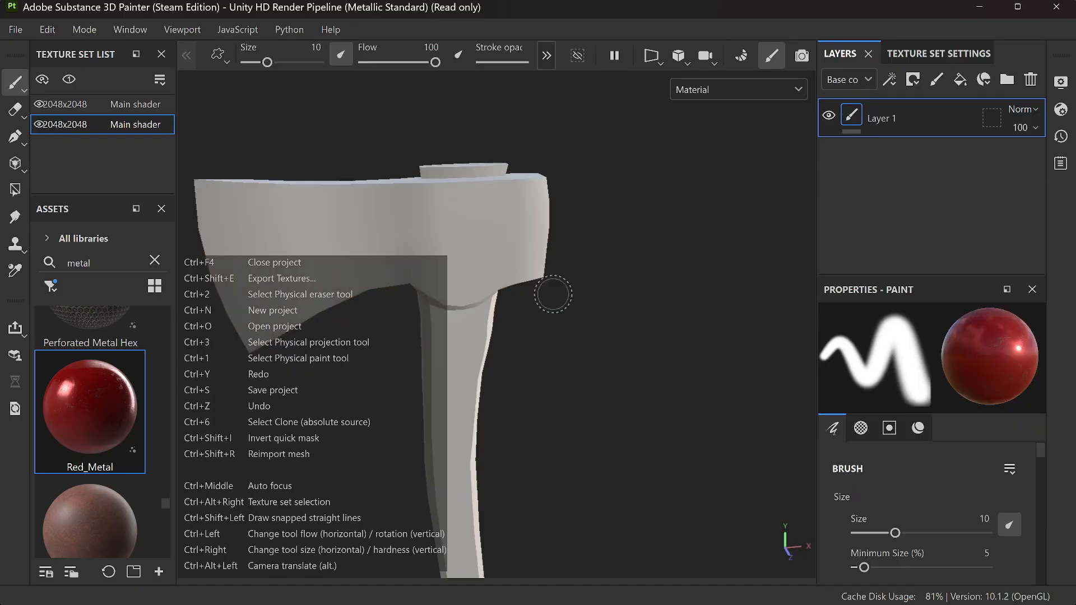
left_click(1032, 79)
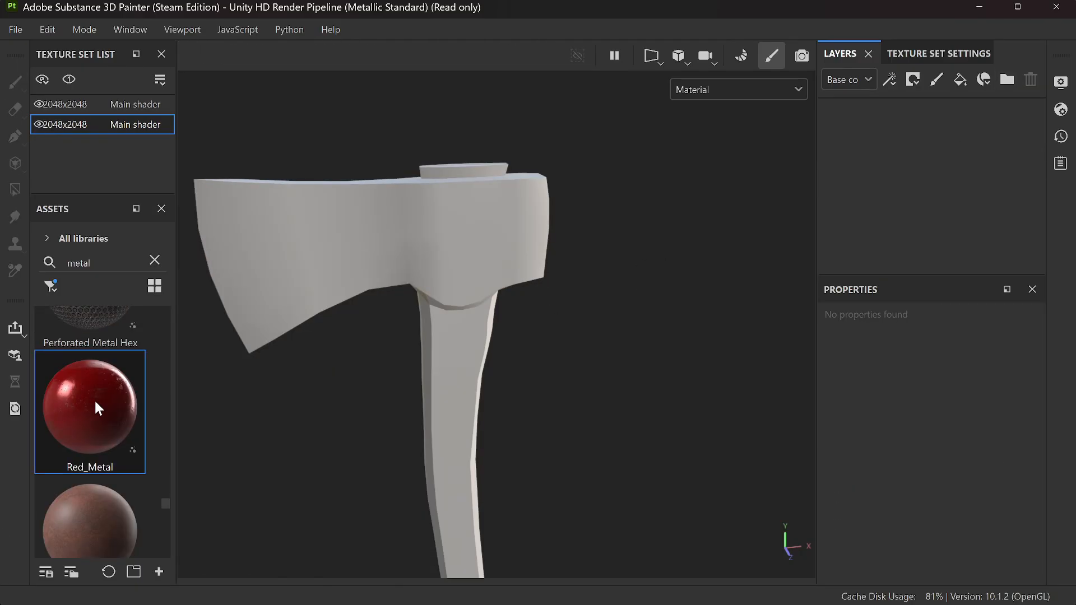
Step: Try the RustyMetal material on the axe head, and undo its application
scroll(96, 401, "down", 2)
left_click_drag(95, 401, 258, 259)
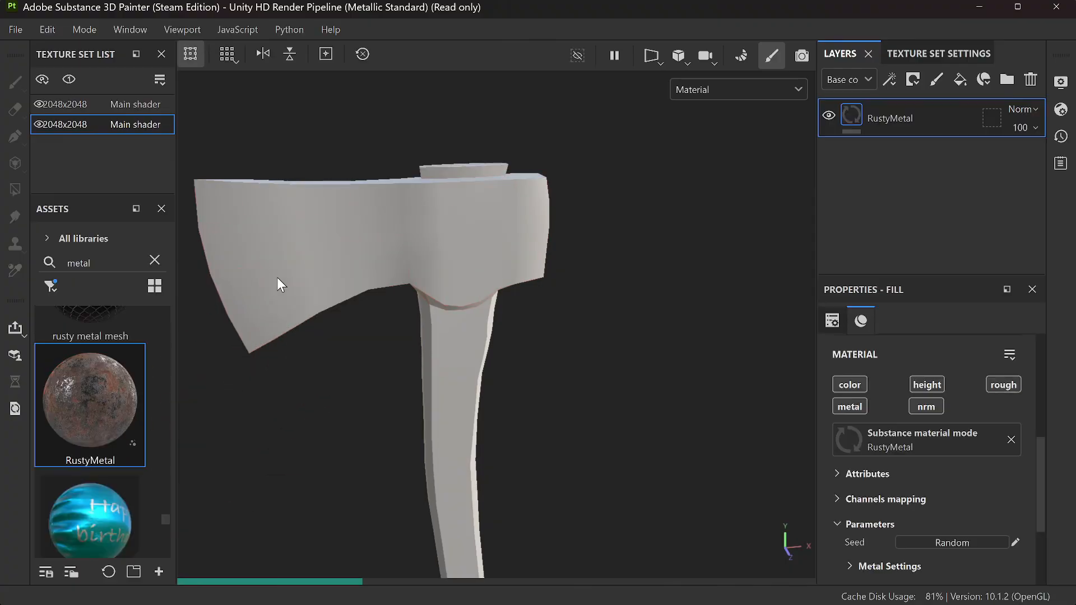
scroll(409, 266, "up", 2)
left_click_drag(409, 267, 424, 328, "alt")
key("ctrl+z")
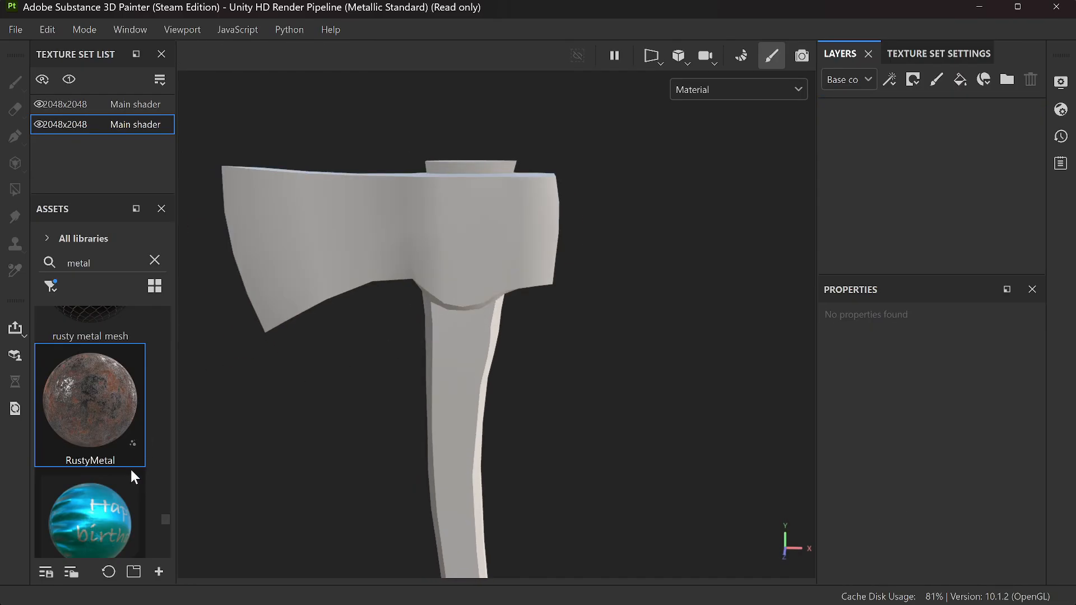
Step: Browse the remaining metal materials and open the asset type filter options
scroll(133, 476, "down", 6)
scroll(132, 477, "down", 2)
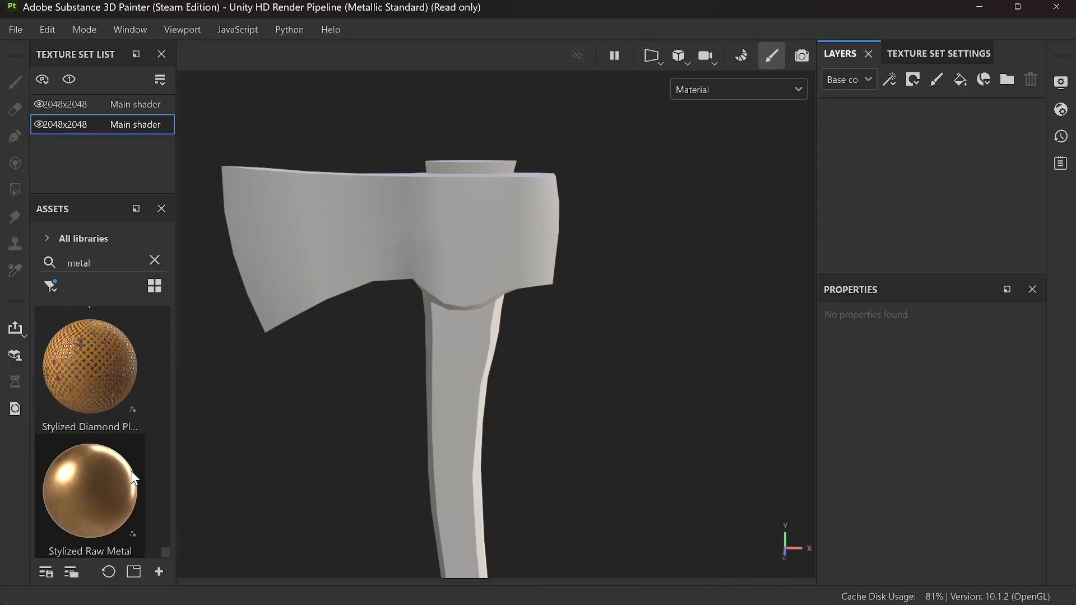
left_click(50, 286)
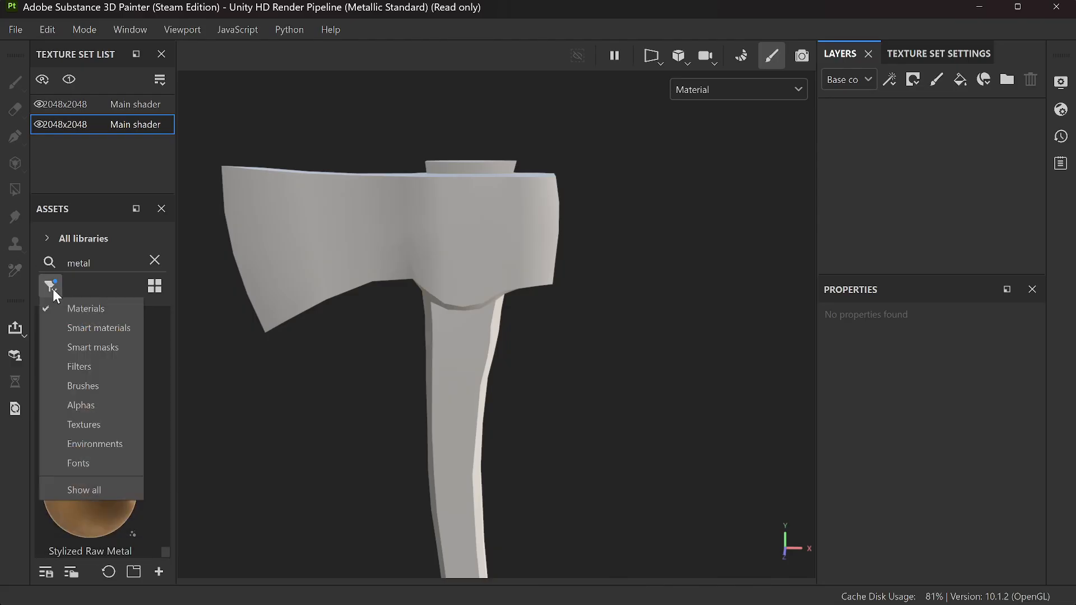
Step: Filter the metal assets to smart materials and try turquoise_metal_edge_wear on the unbaked axe head, undoing the application
left_click(88, 325)
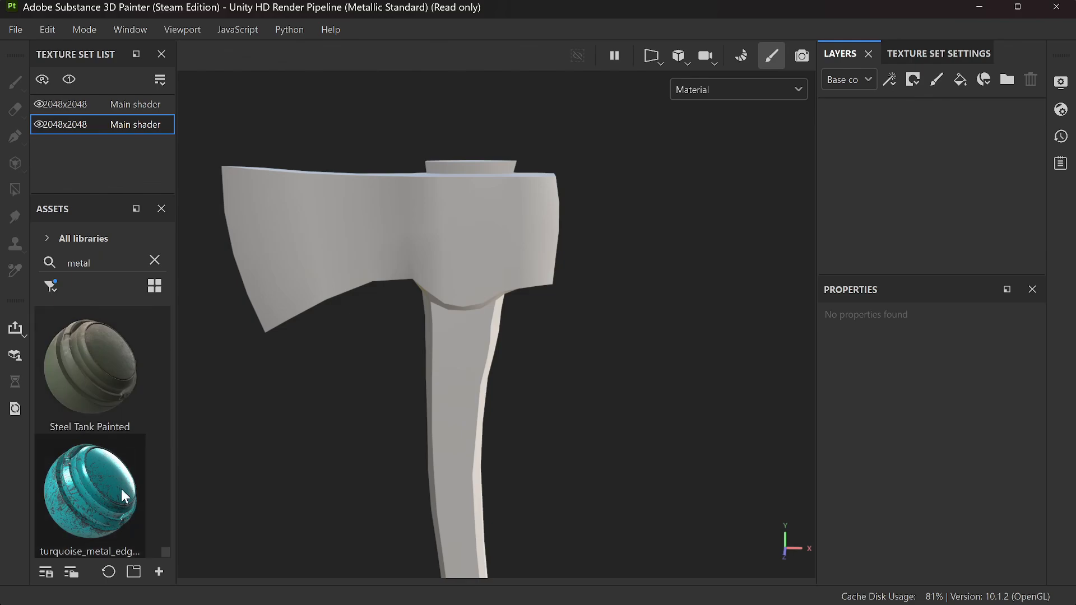
mouse_move(125, 497)
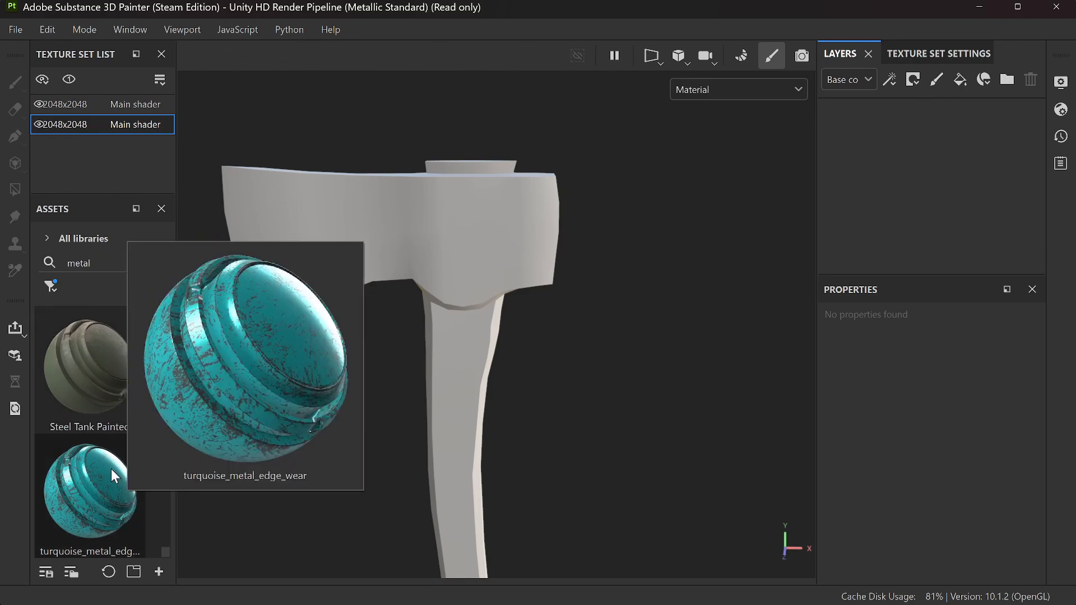
mouse_move(92, 476)
left_mouse_down()
mouse_move(377, 157)
mouse_move(383, 212)
mouse_move(417, 236)
mouse_move(396, 278)
mouse_move(493, 254)
mouse_move(401, 127)
mouse_move(367, 134)
mouse_move(305, 281)
mouse_move(93, 292)
mouse_move(384, 247)
left_mouse_up()
key("ctrl+z")
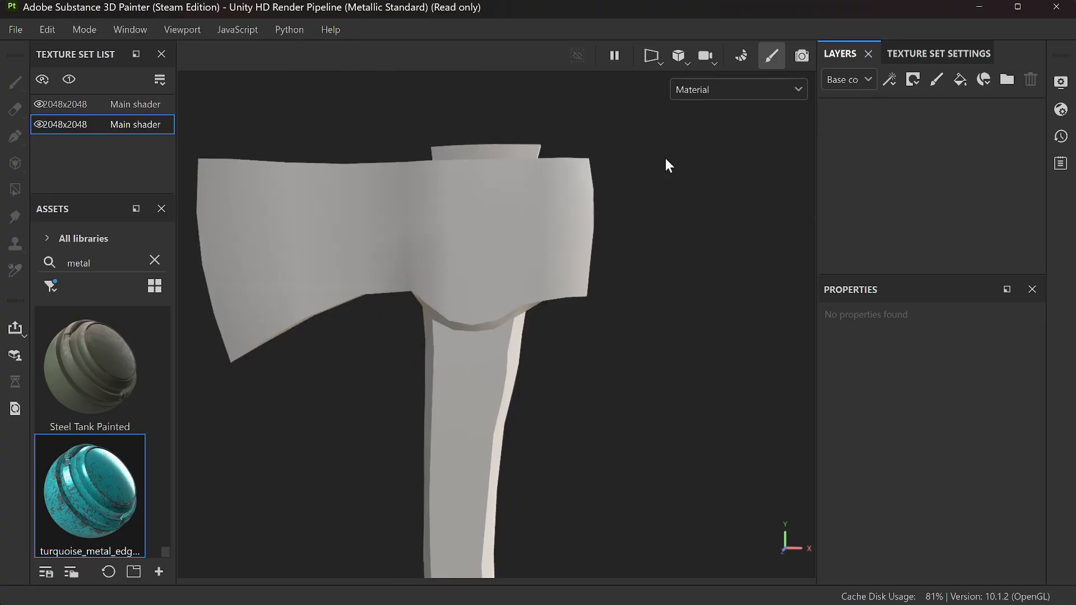
Step: Bake the selected mesh maps for AxeHandleMat and AxeHeadMat, and return to painting mode
left_click(742, 56)
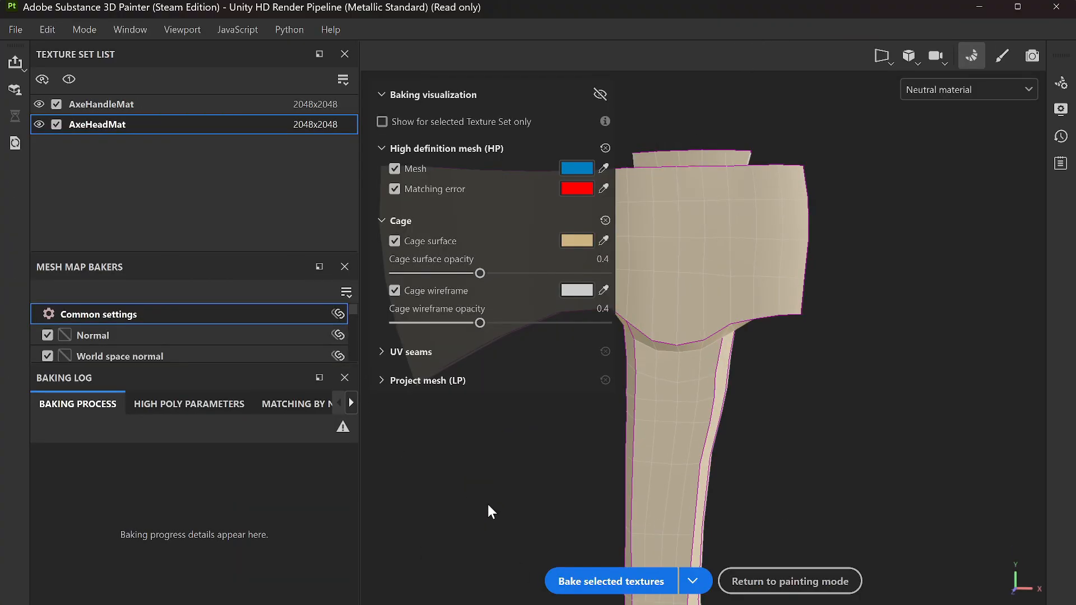
scroll(825, 355, "down", 5)
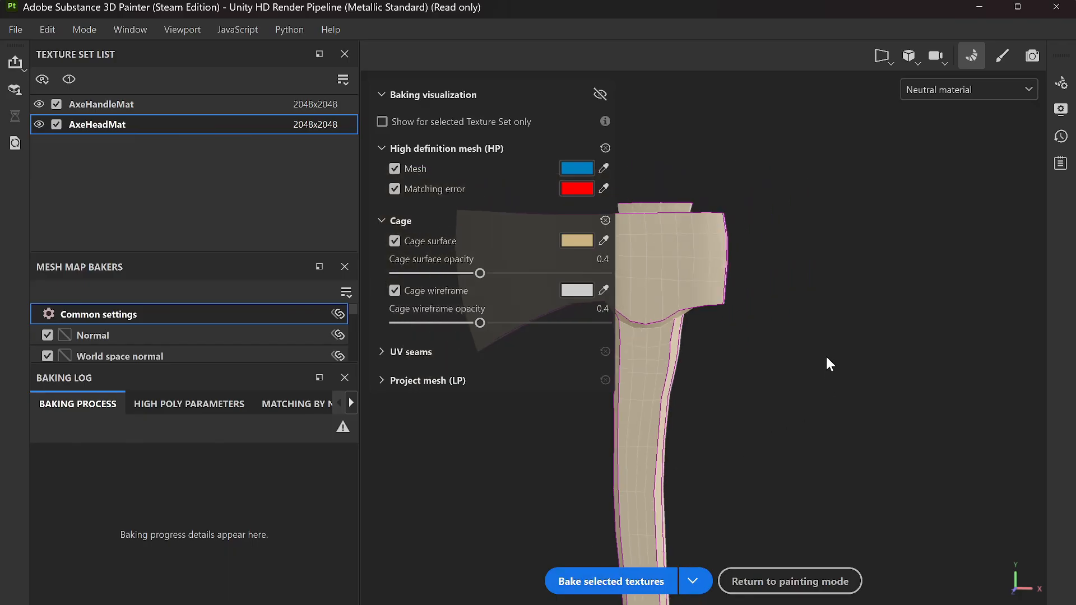
left_click(607, 572)
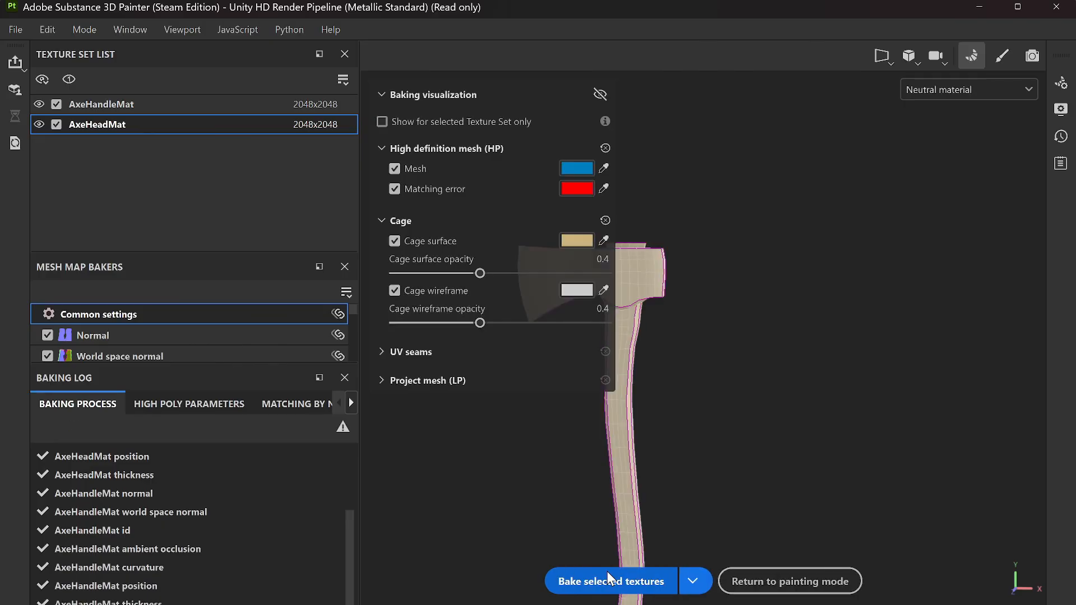
left_click(748, 570)
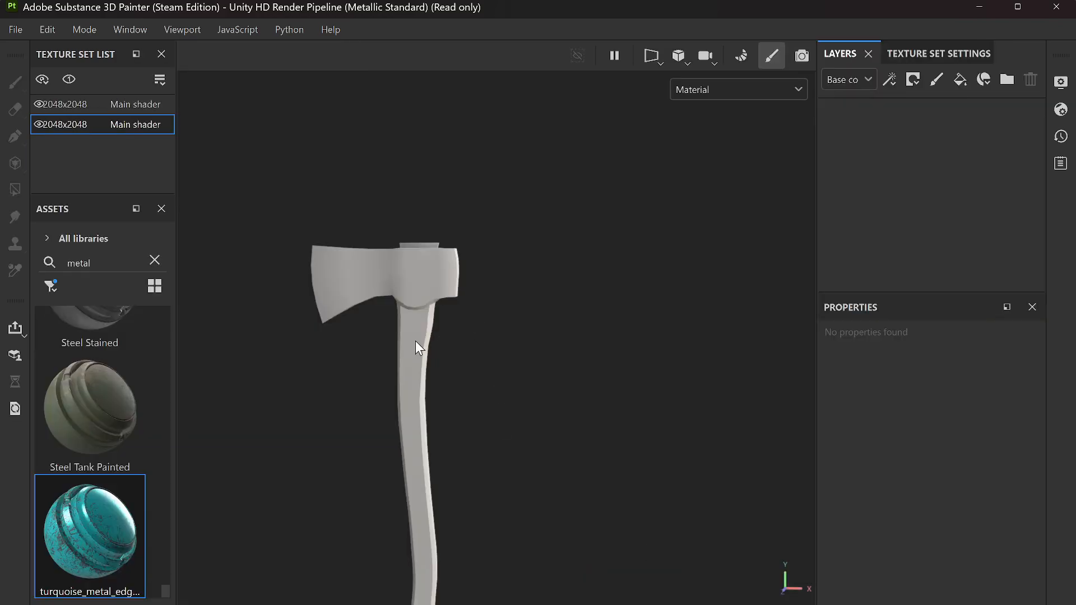
Step: Try the turquoise_metal_edge_wear smart material on the baked axe head, inspect it up close, and undo it
scroll(415, 341, "down", 3)
scroll(415, 340, "up", 2)
left_click_drag(359, 395, 435, 404, "alt")
middle_click_drag(435, 404, 484, 305, "alt")
left_click_drag(114, 566, 432, 186)
scroll(470, 201, "up", 5)
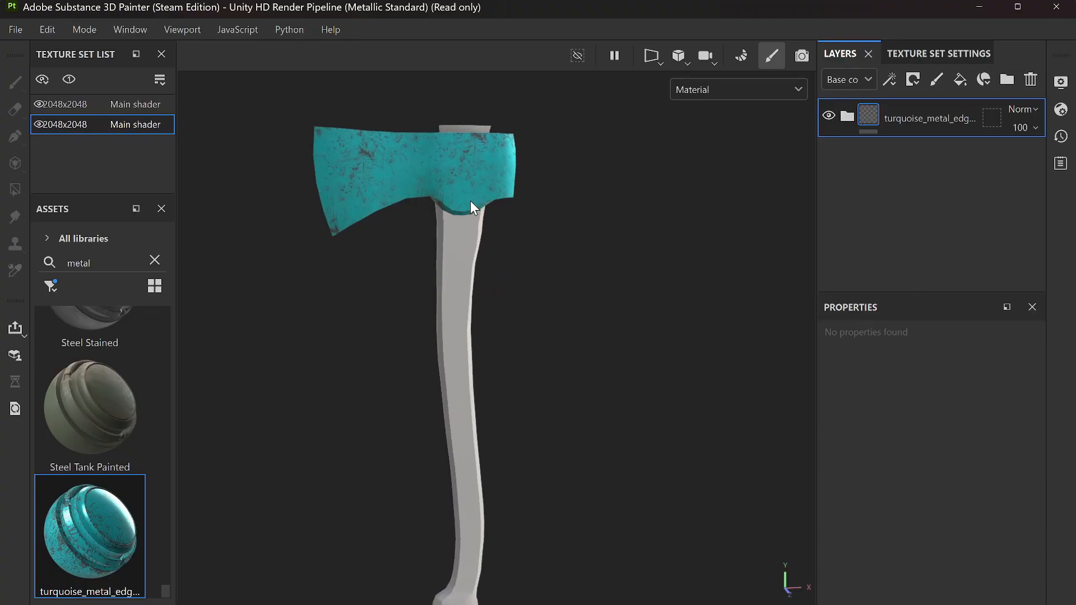
middle_click_drag(490, 189, 543, 396, "alt")
left_click_drag(543, 395, 497, 368, "alt")
key("ctrl+z")
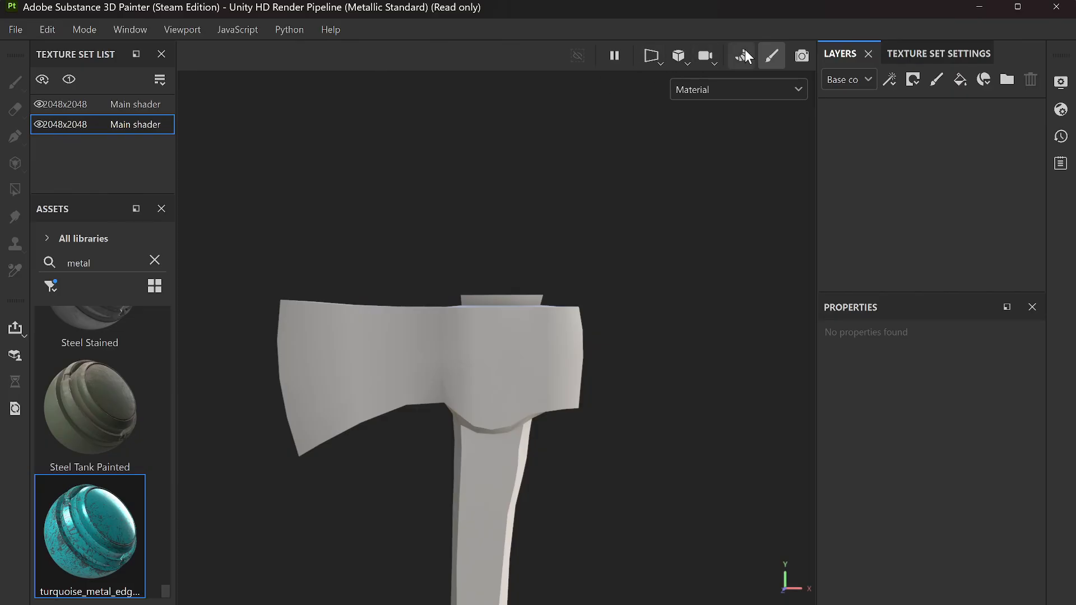
Step: Try Steel Tank Painted, Steel Rust Surface and another steel smart material on the axe head, undoing each one
left_click_drag(74, 421, 332, 367)
key("ctrl+z")
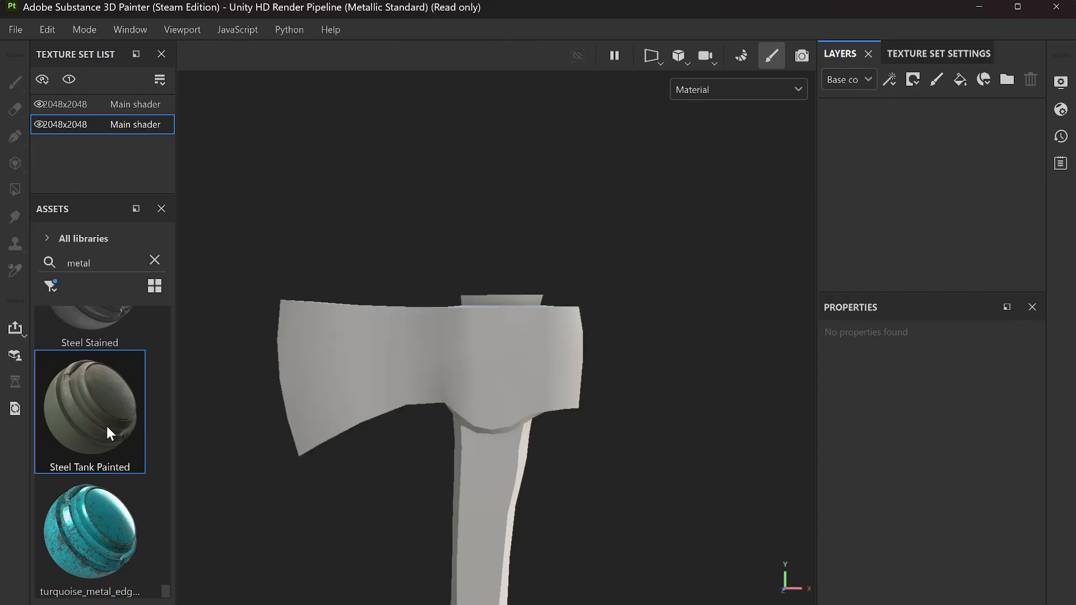
scroll(90, 441, "up", 3)
left_click_drag(91, 553, 384, 365)
key("ctrl+z")
left_click_drag(48, 338, 437, 353)
key("ctrl+z")
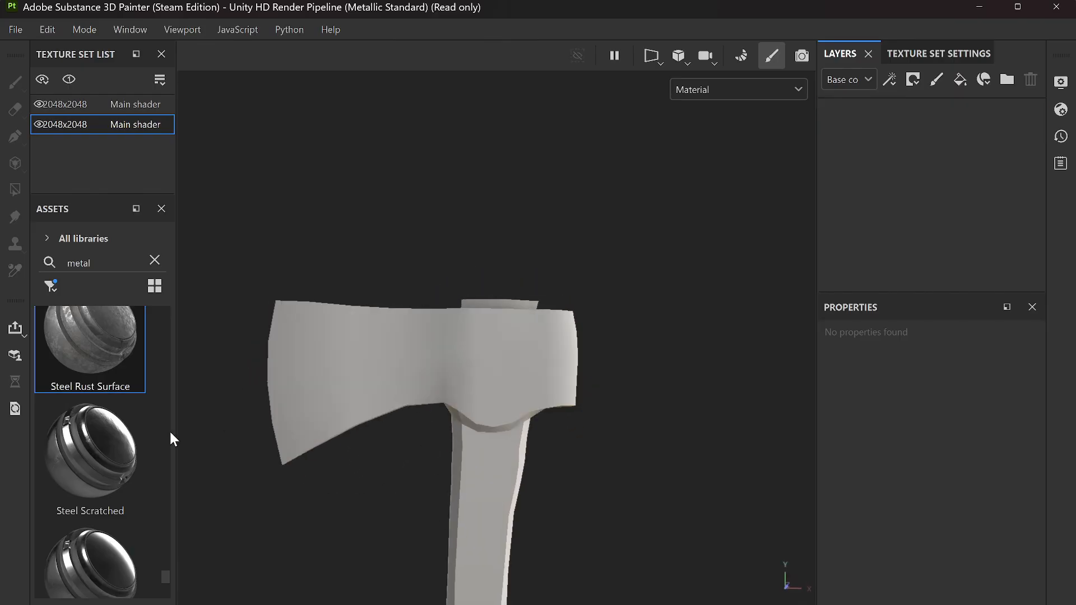
Step: Try the Steel Ruined smart material on the axe head and undo it
scroll(123, 432, "up", 3)
mouse_move(122, 443)
left_mouse_down()
mouse_move(125, 500)
mouse_move(424, 371)
mouse_move(425, 430)
mouse_move(780, 413)
mouse_move(584, 507)
mouse_move(438, 465)
mouse_move(390, 427)
left_mouse_up()
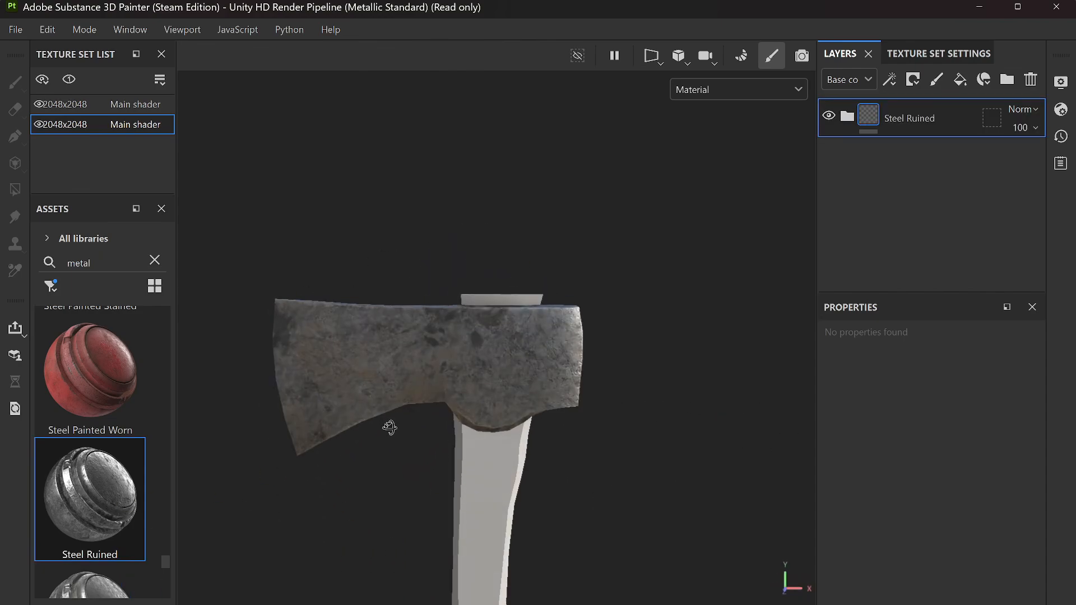
key("ctrl+z")
Step: Try the Steel Dark Aged smart material on the axe head and undo it
scroll(93, 439, "up", 3)
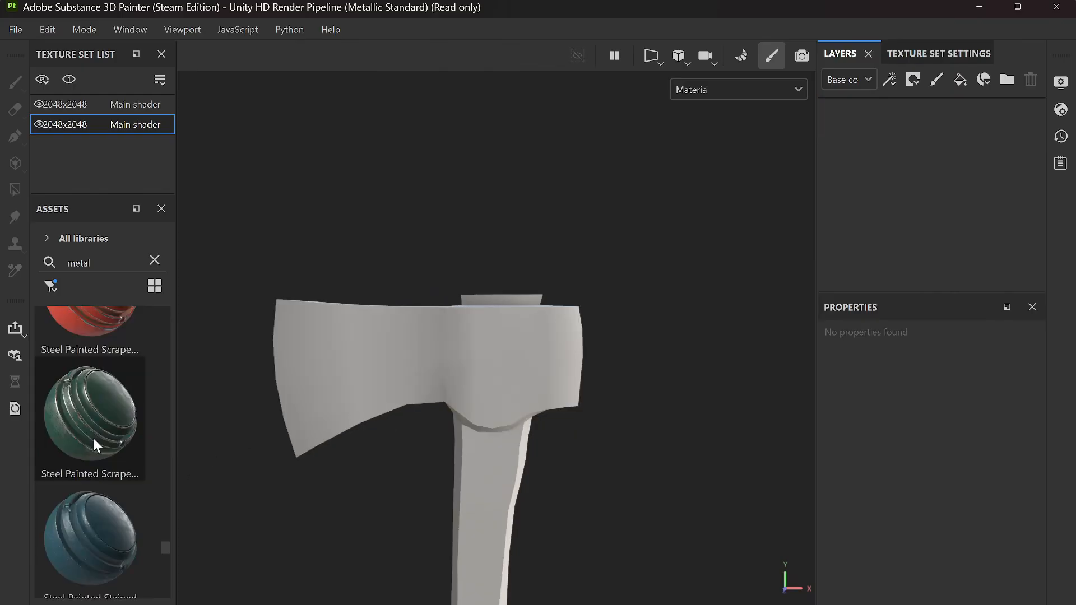
scroll(94, 441, "up", 2)
scroll(90, 462, "up", 2)
scroll(89, 458, "up", 4)
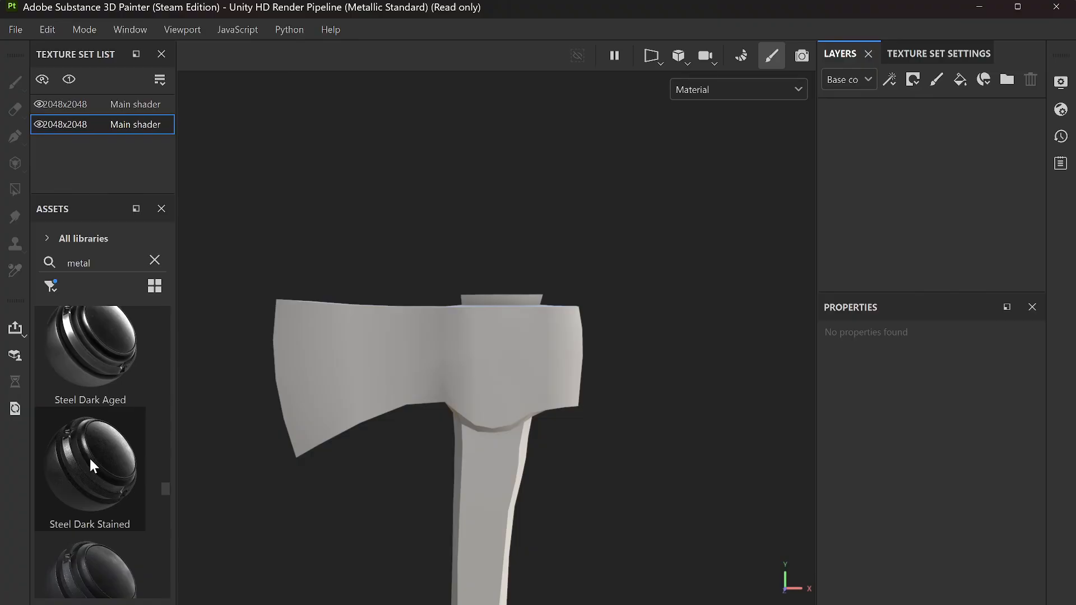
left_click_drag(79, 351, 389, 354)
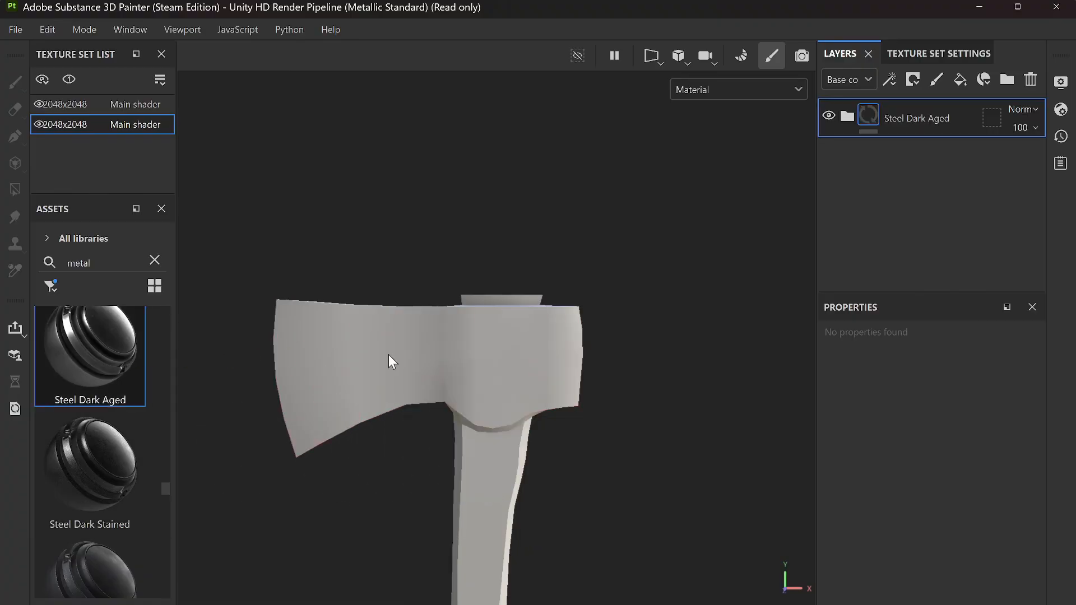
mouse_move(482, 393)
left_mouse_down("alt")
mouse_move(360, 283)
mouse_move(869, 377)
mouse_move(487, 384)
mouse_move(507, 444)
mouse_move(497, 500)
mouse_move(489, 379)
left_mouse_up("alt")
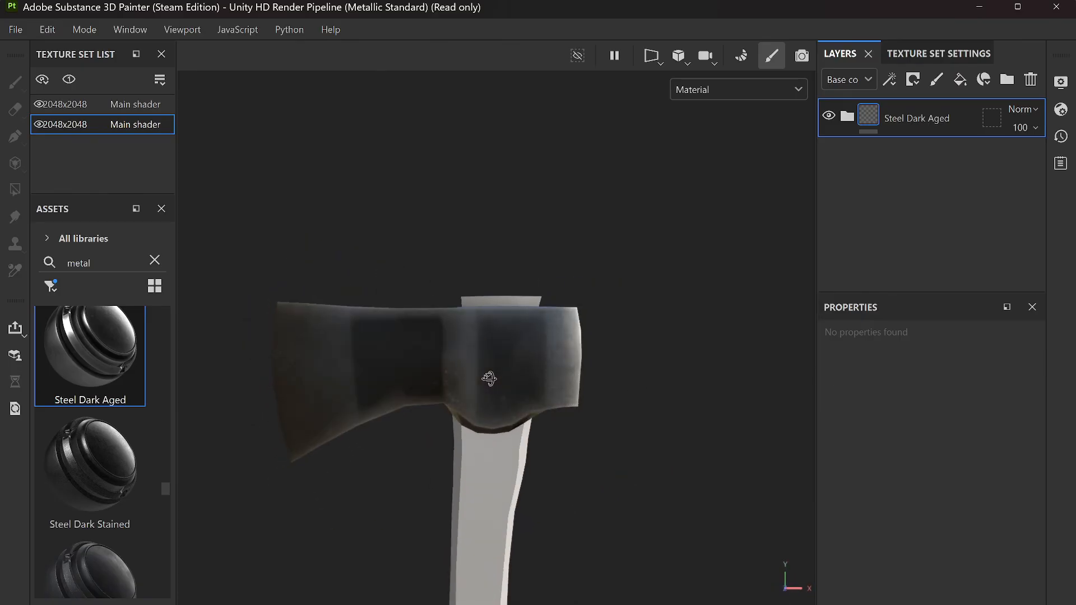
key("ctrl+z")
Step: Try the plain Steel smart material on the axe head and undo it
scroll(108, 417, "up", 4)
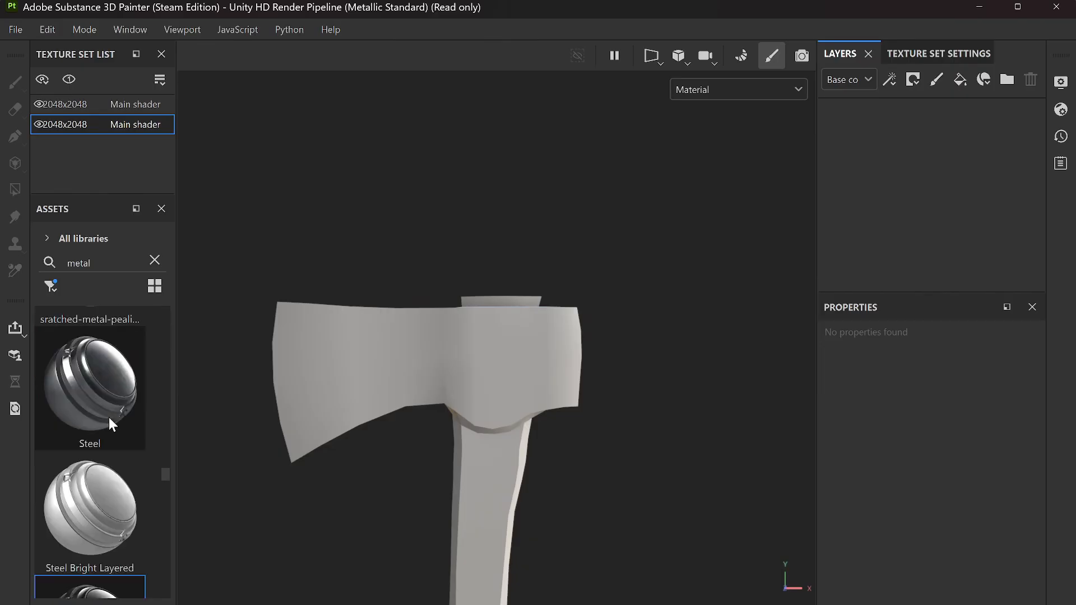
left_click_drag(101, 375, 400, 356)
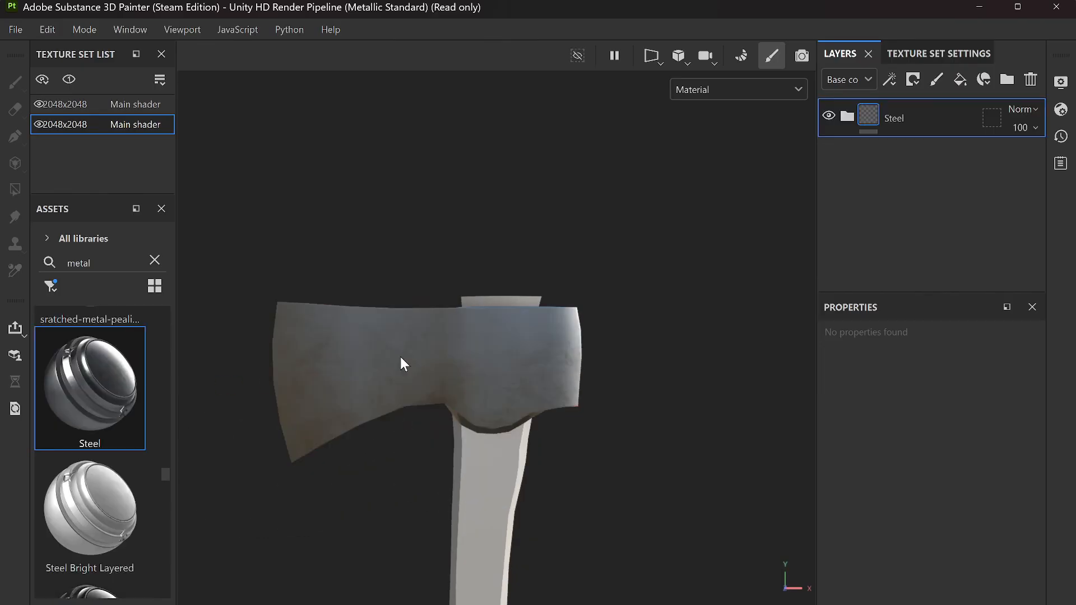
key("ctrl+z")
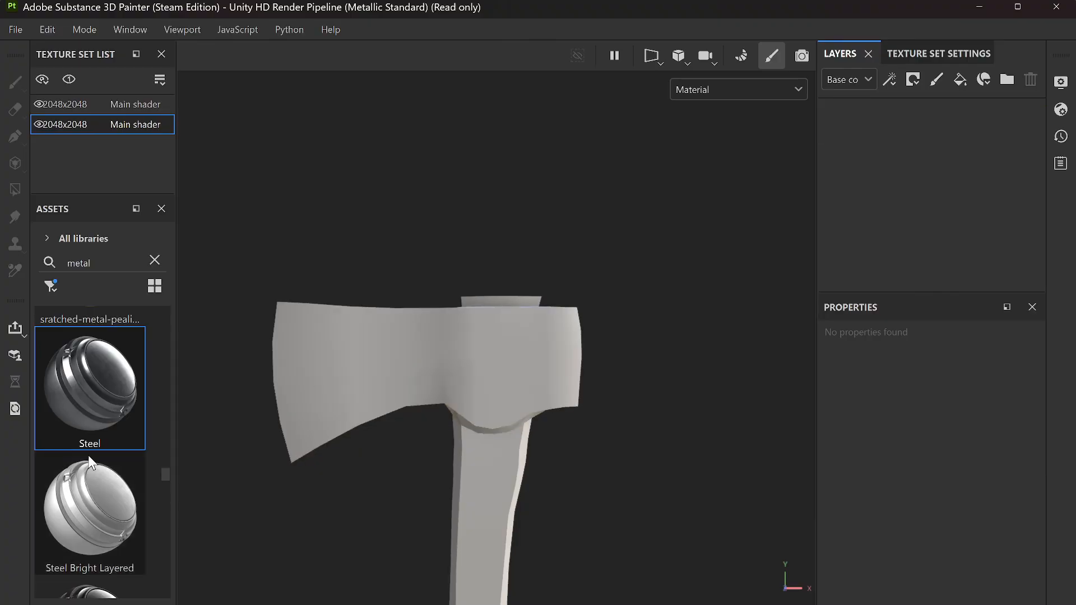
Step: Try the Silver Armor smart material on the axe head, inspect it from several angles including below, and undo it
scroll(89, 455, "up", 2)
left_click_drag(55, 438, 362, 362)
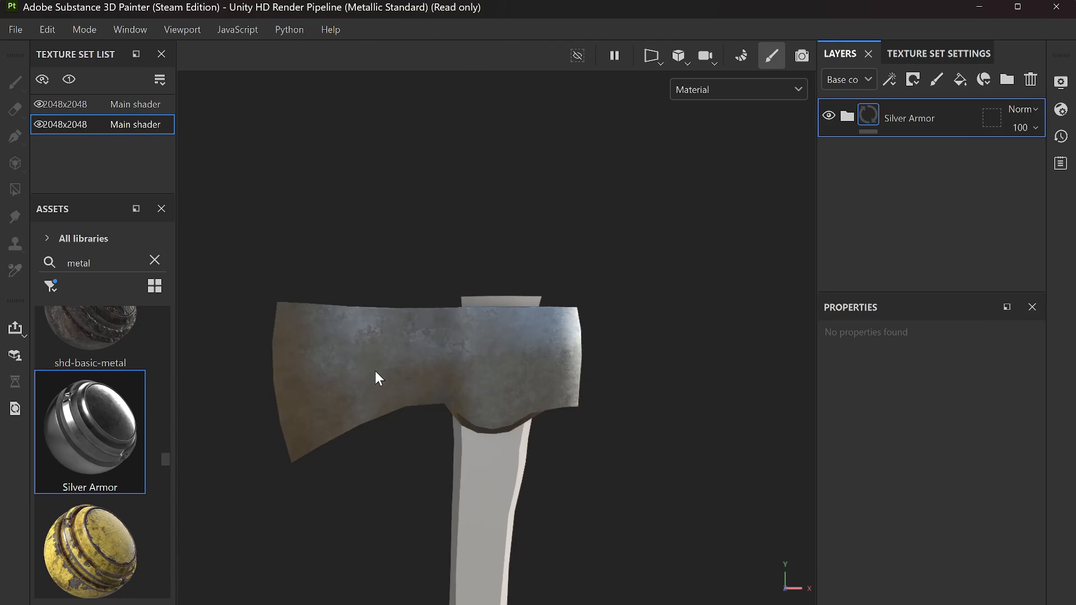
left_click_drag(452, 402, 503, 331, "alt")
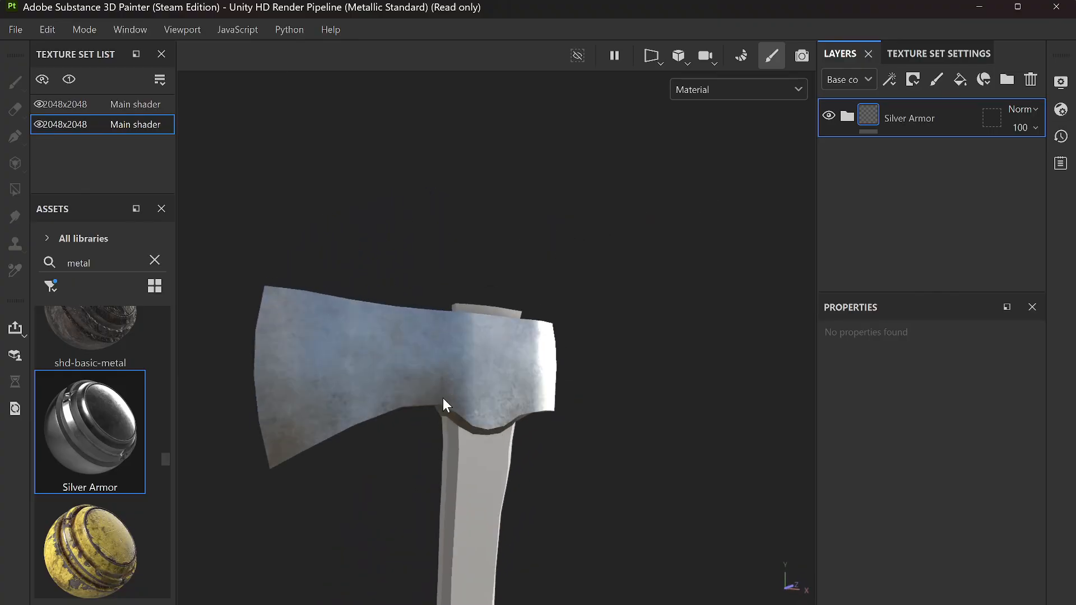
left_click_drag(409, 399, 542, 185, "alt")
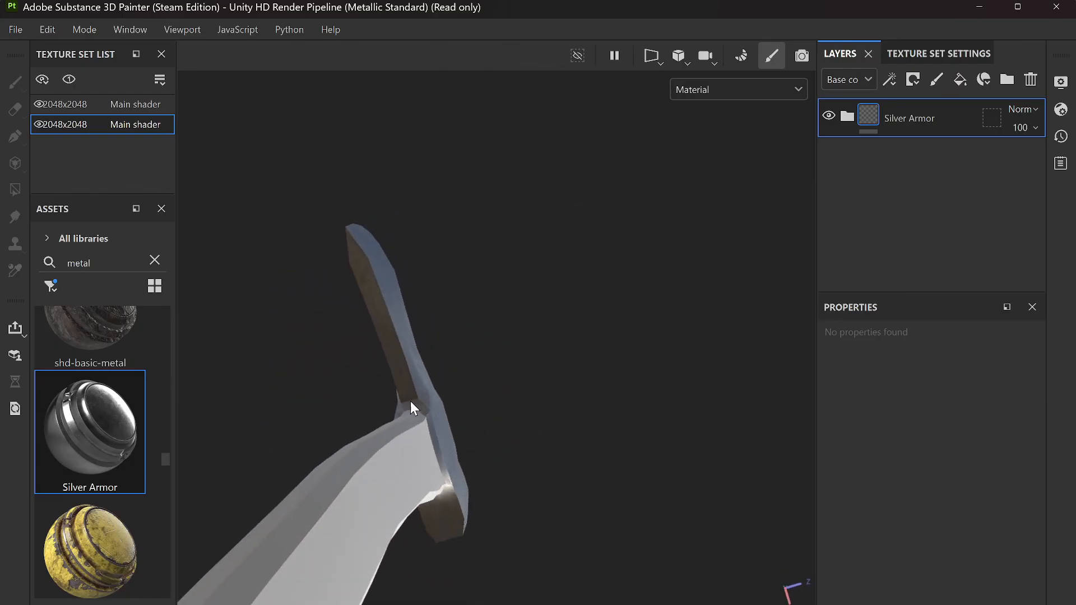
left_click_drag(456, 342, 610, 564, "alt")
key("ctrl")
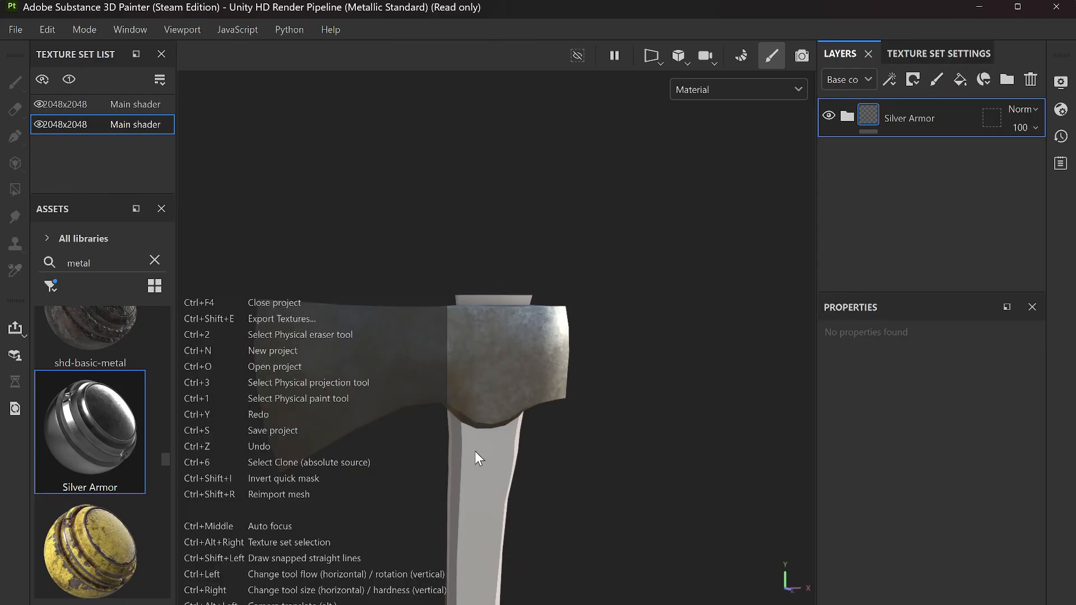
left_click_drag(612, 303, 493, 325, "alt")
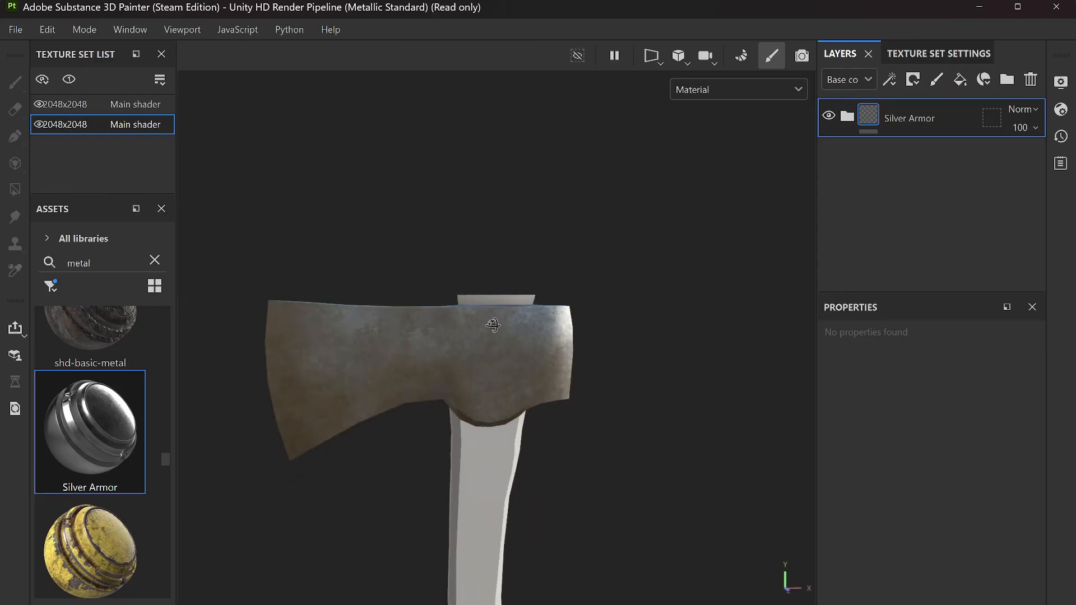
key("ctrl+z")
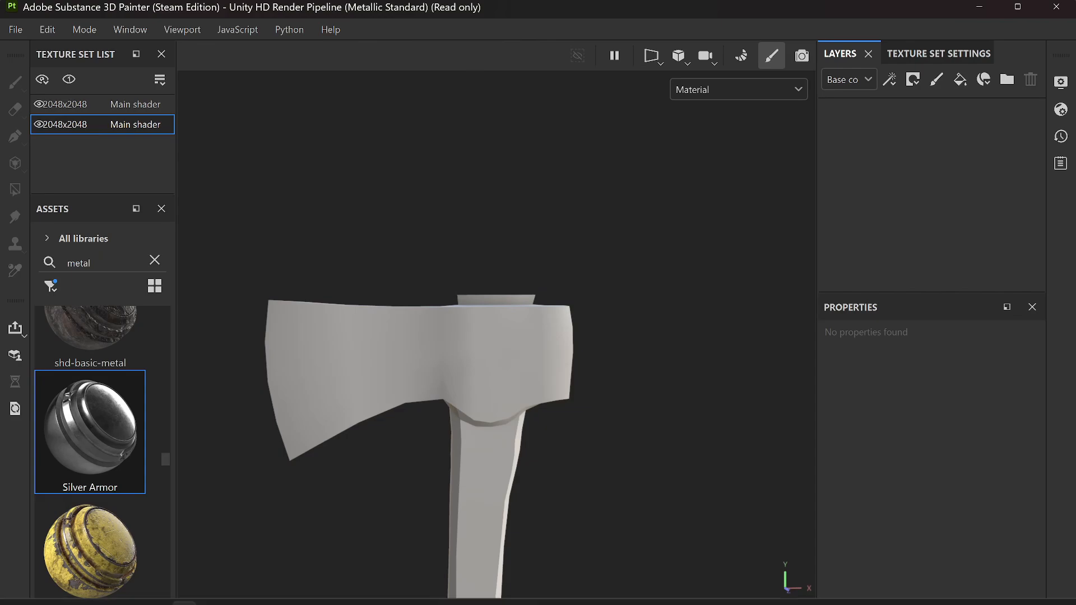
Step: Switch to the axe project in Blender and close the Preferences window
mouse_move(511, 583)
left_click(563, 589)
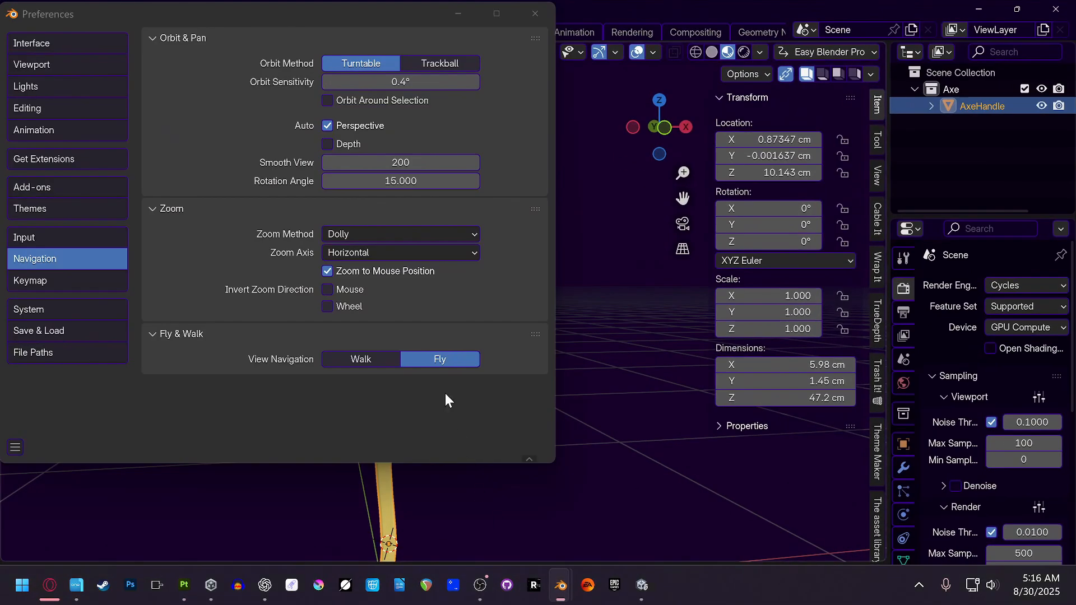
left_click(539, 11)
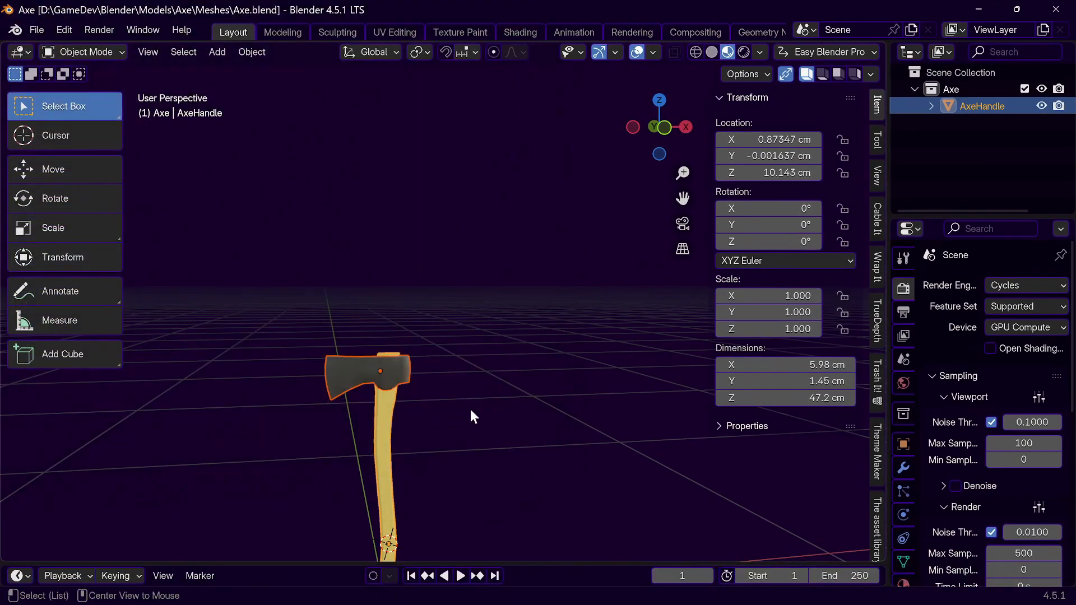
Step: Select the axe head object and open its mesh in Edit Mode, with its underside near the handle in view
middle_click_drag(403, 427, 452, 344)
scroll(448, 334, "up", 4)
scroll(448, 313, "up", 2)
middle_click_drag(445, 224, 498, 476, "shift")
scroll(447, 291, "up", 3)
middle_click_drag(442, 239, 505, 328, "shift")
scroll(498, 332, "up", 4)
middle_click_drag(497, 240, 472, 521, "shift")
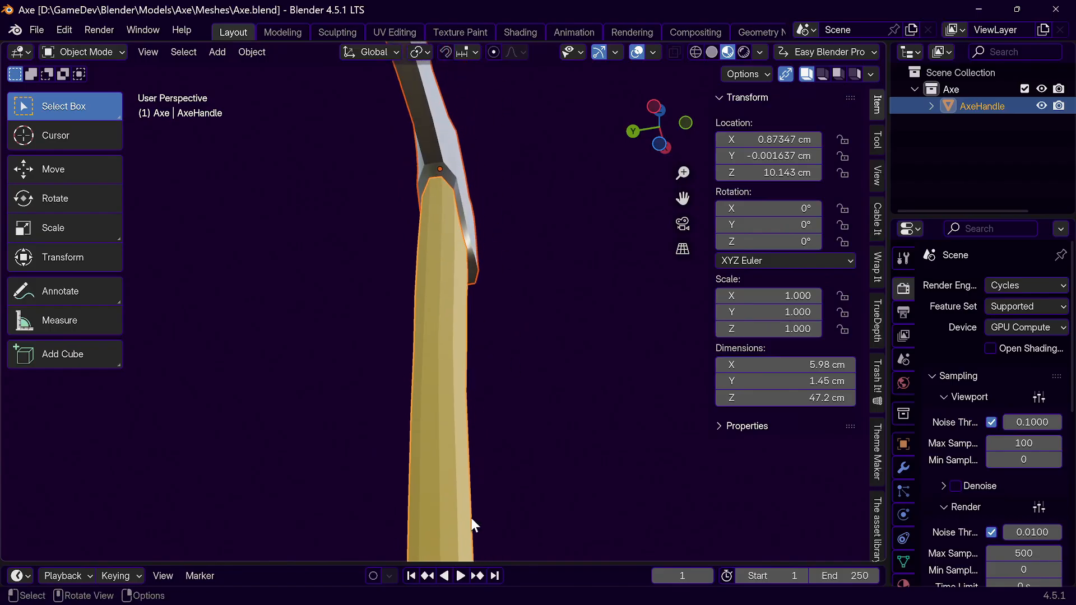
left_click(431, 166)
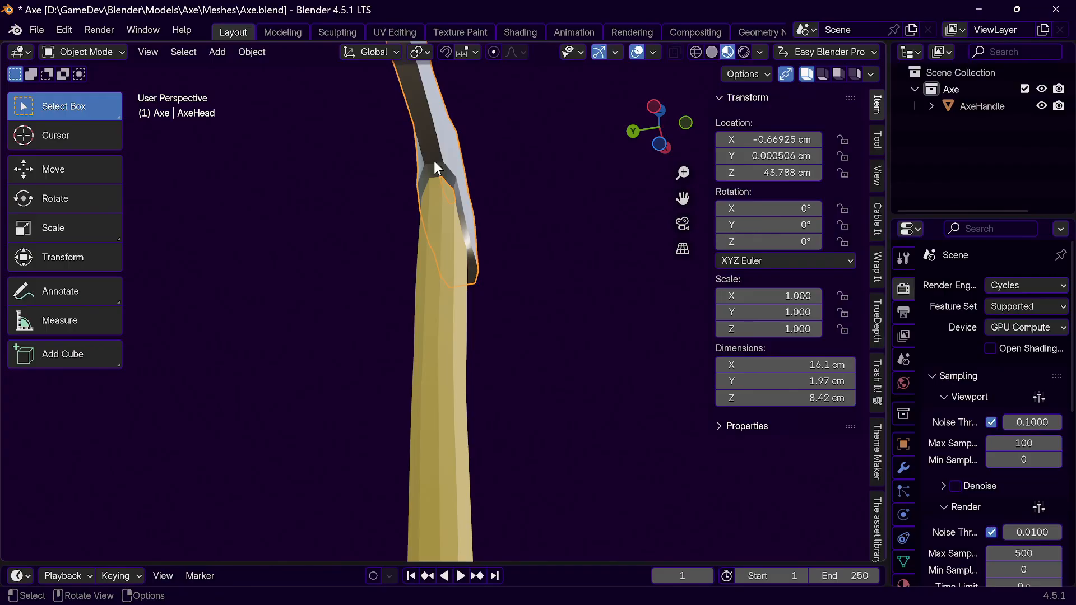
key("Tab")
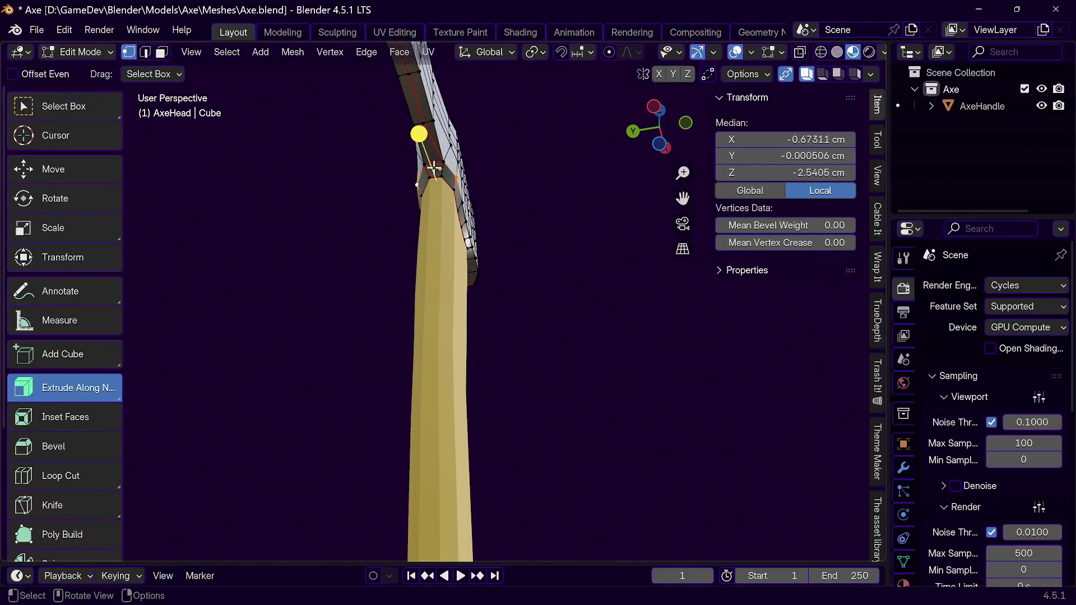
Step: Widen the short edge on the axe head's underside beside the handle by scaling it about 1.27 along Y
left_click(433, 167)
key("2")
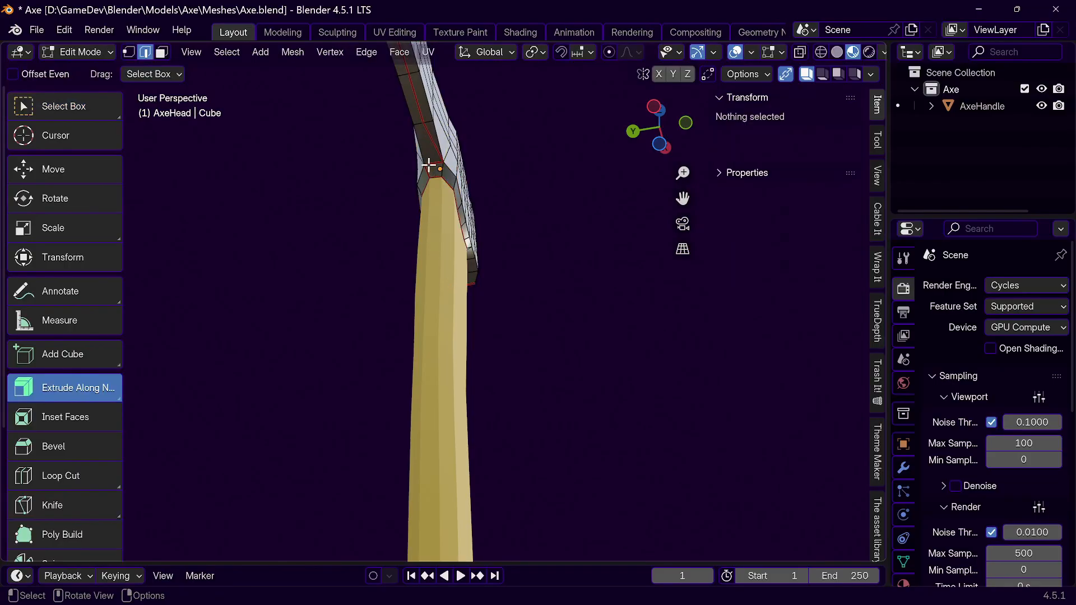
left_click(440, 171)
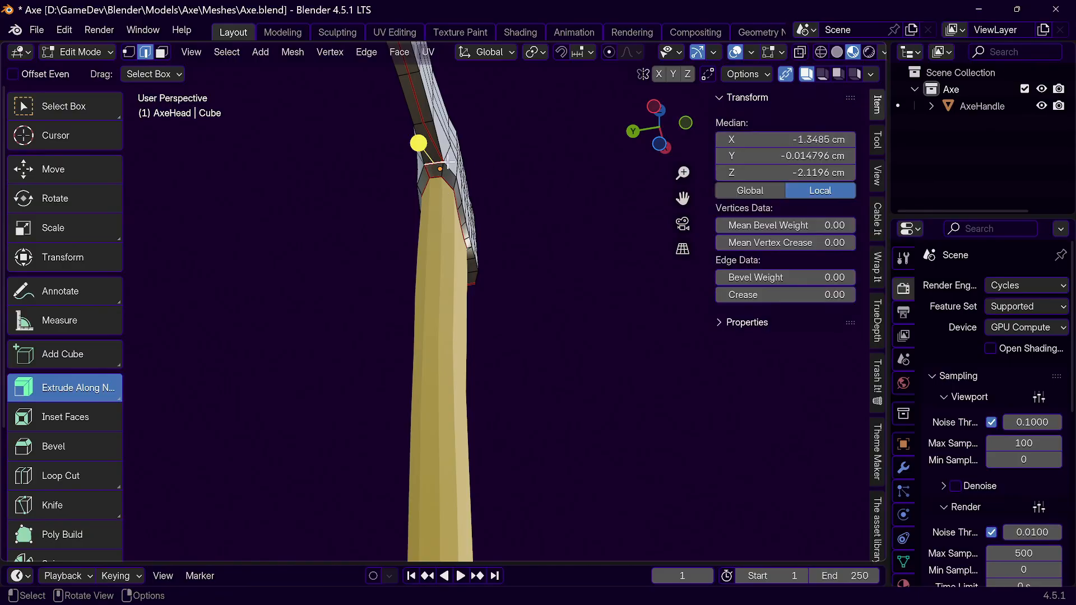
key("s")
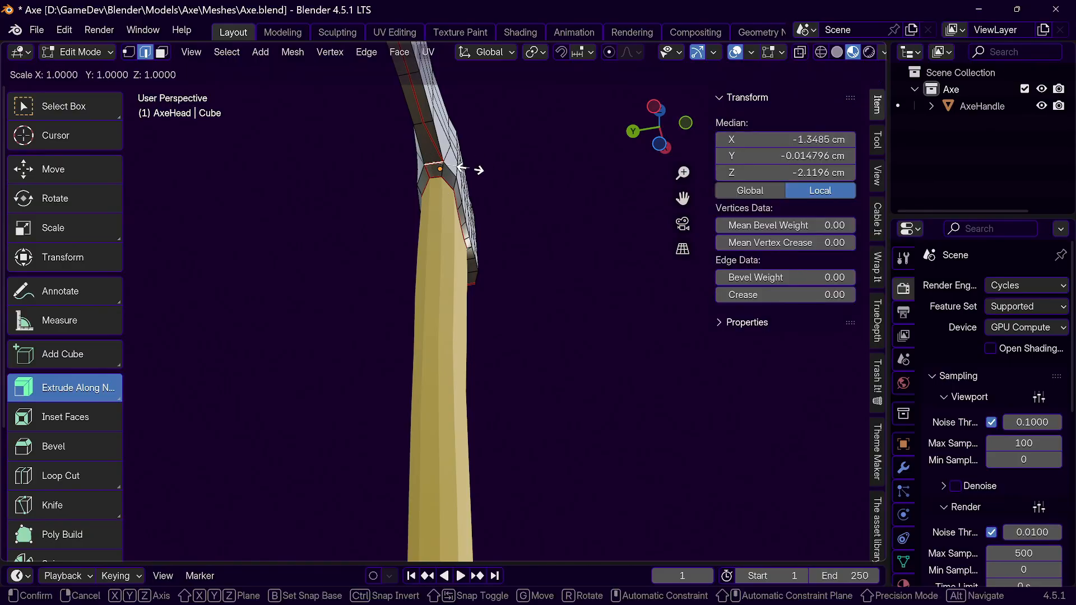
key("y")
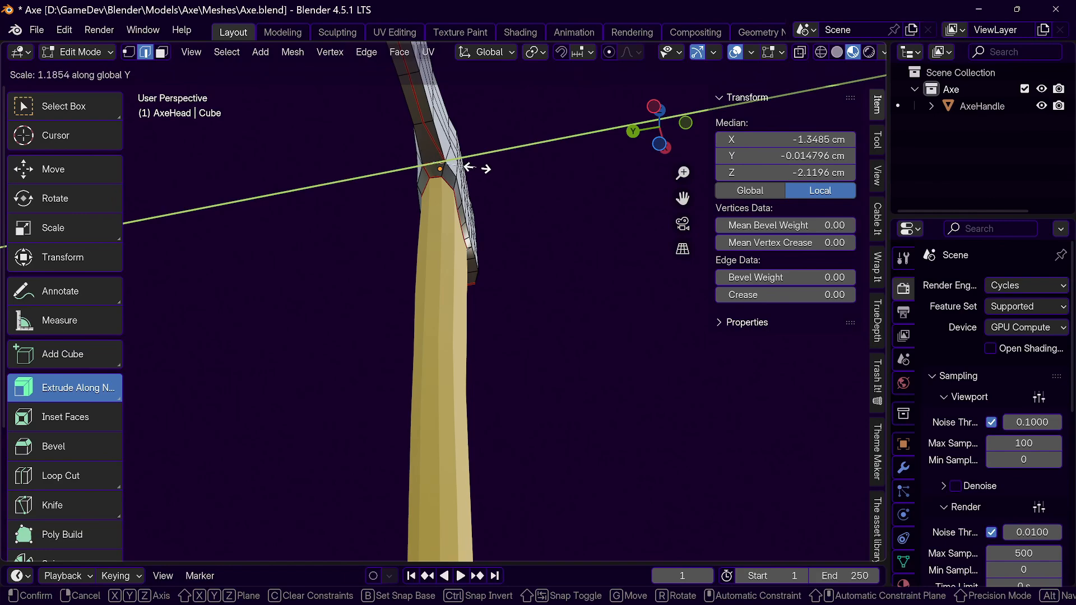
left_click(475, 168)
middle_click_drag(465, 165, 526, 289)
middle_click_drag(471, 175, 613, 99)
middle_click_drag(461, 318, 471, 346)
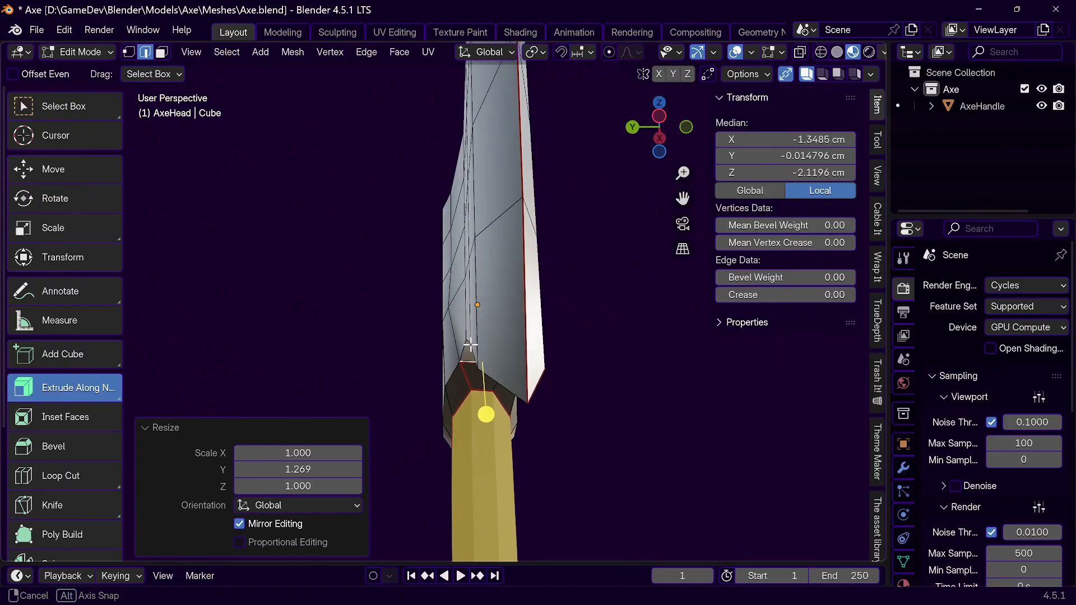
Step: Widen the selected edge on the axe head's underside further, scaling it about 1.20 along Y, and return to Object Mode
key("s")
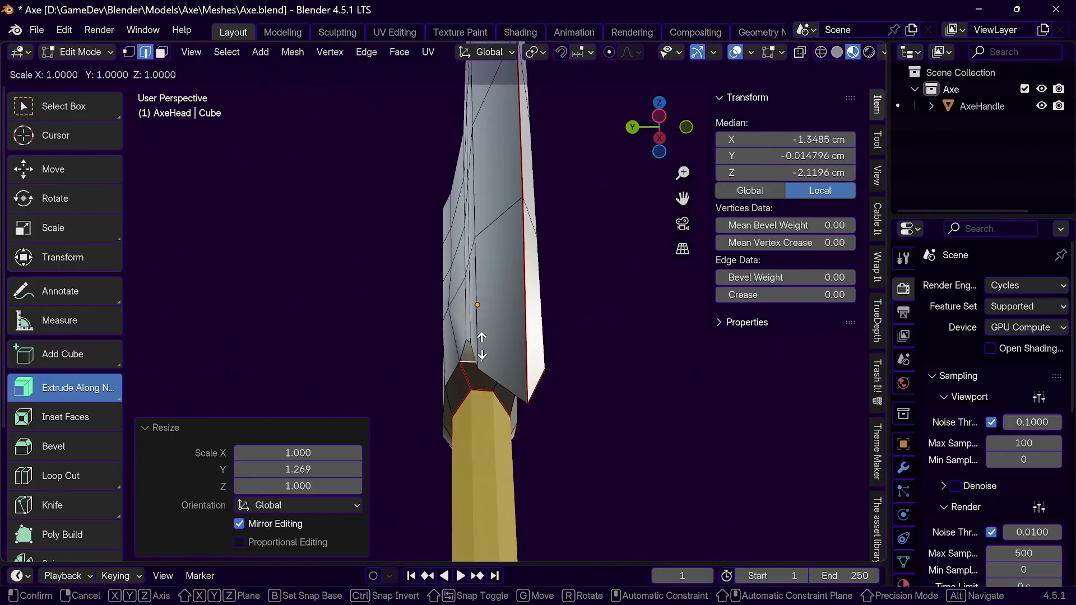
key("y")
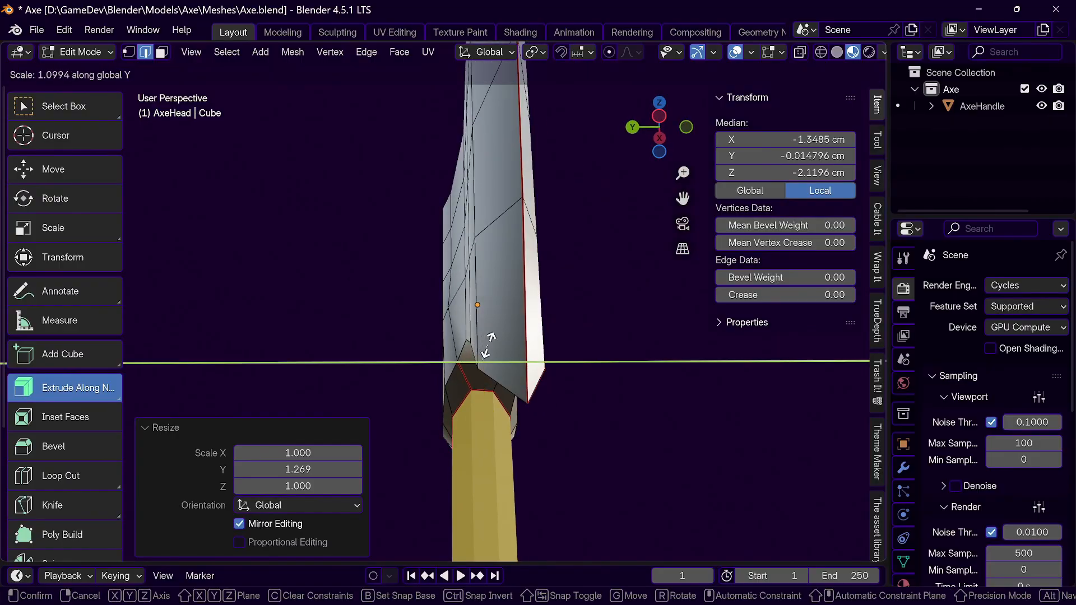
left_click(489, 344)
middle_click_drag(427, 300, 481, 320)
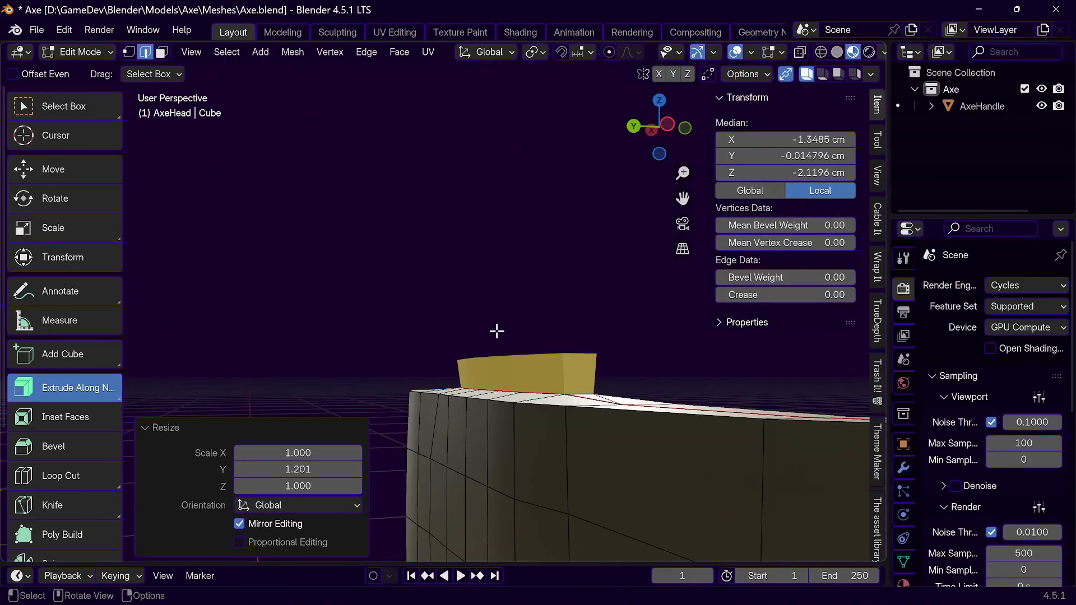
key("Tab")
Step: Check the reshaped underside of the axe head around the handle and save Axe.blend
scroll(513, 344, "up", 4)
middle_click_drag(520, 385, 260, 387, "shift")
scroll(153, 430, "down", 3)
scroll(303, 387, "up", 3)
scroll(303, 388, "down", 3)
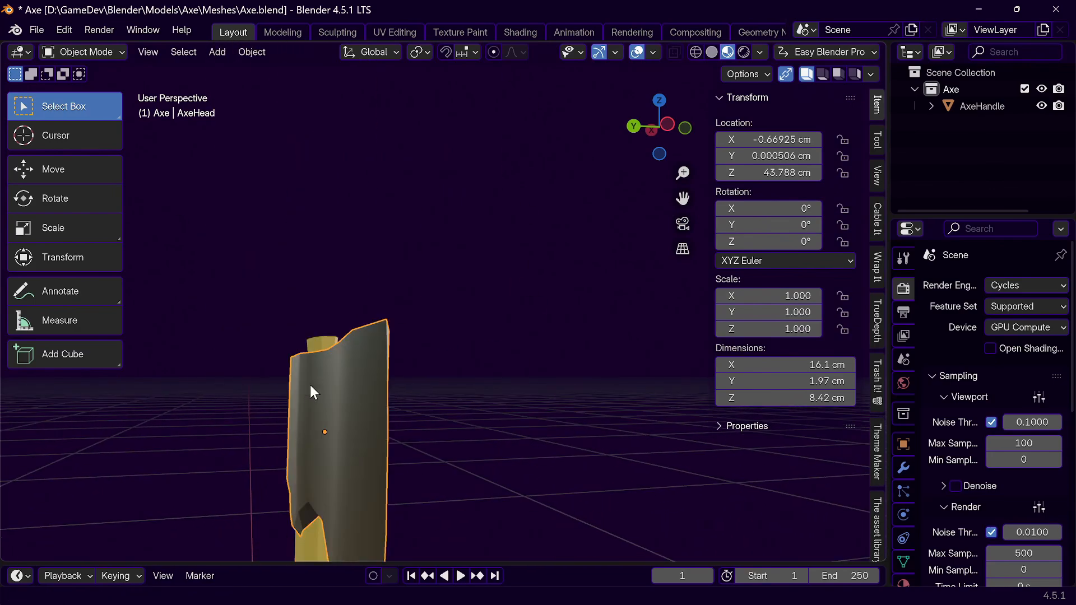
scroll(310, 386, "up", 3)
scroll(312, 392, "down", 3)
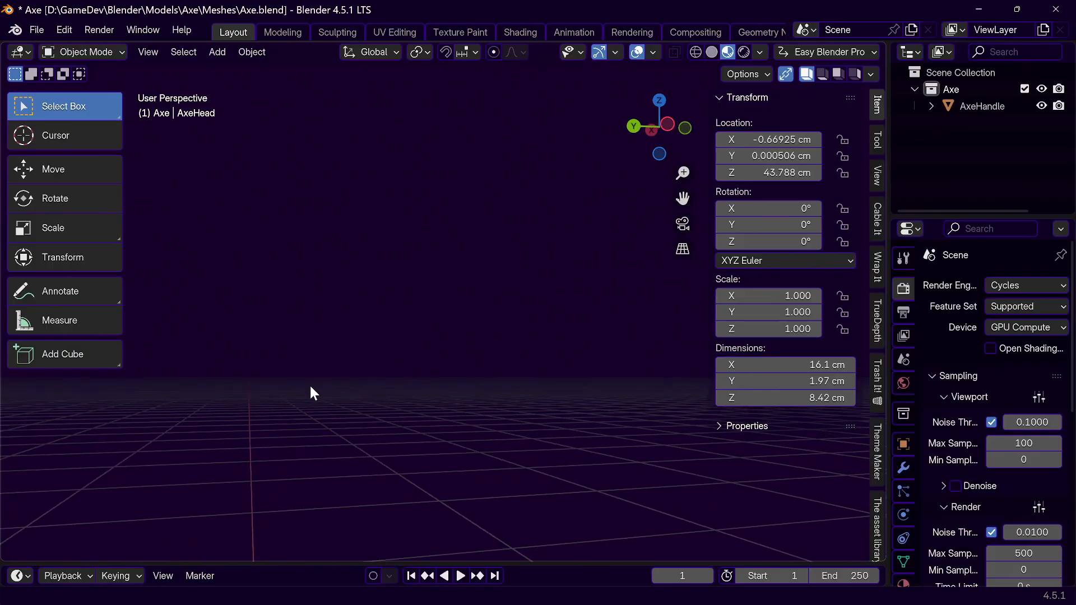
middle_click_drag(356, 388, 347, 212, "shift")
scroll(340, 241, "down", 2)
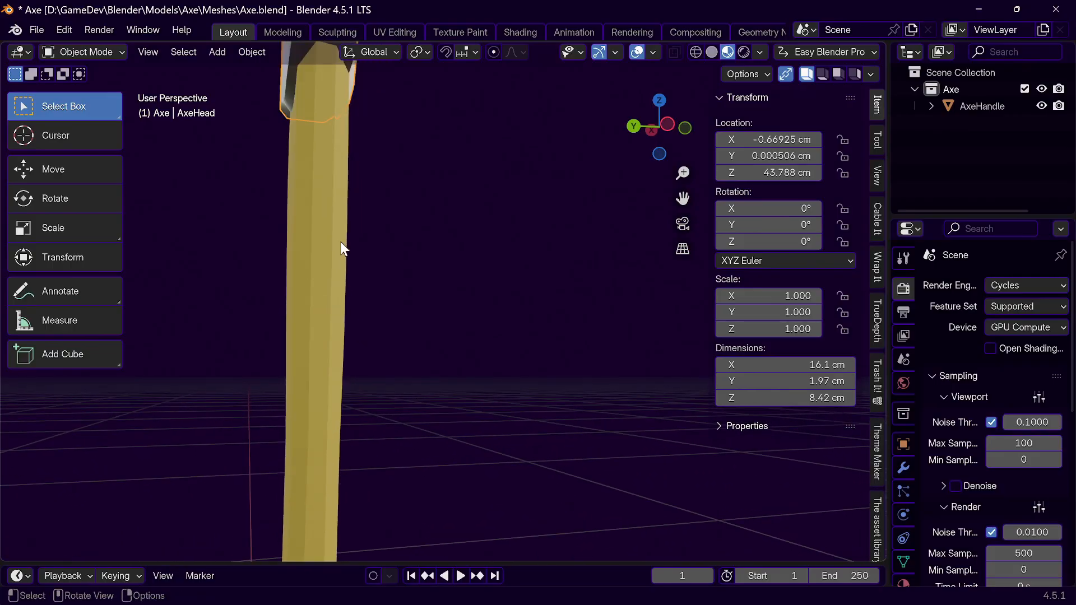
left_click(33, 34)
left_click(68, 134)
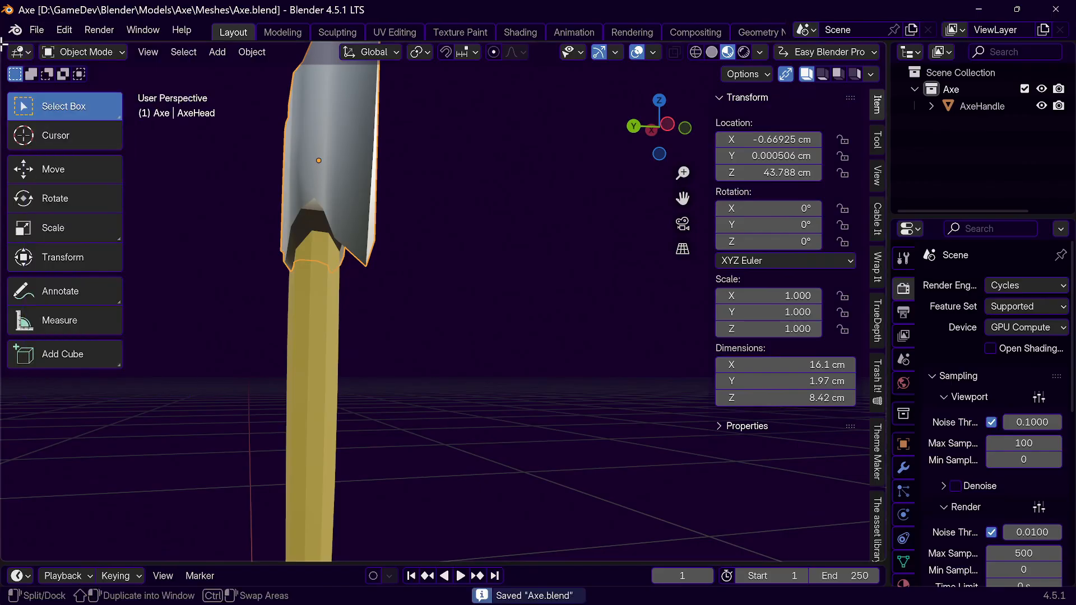
left_click(33, 32)
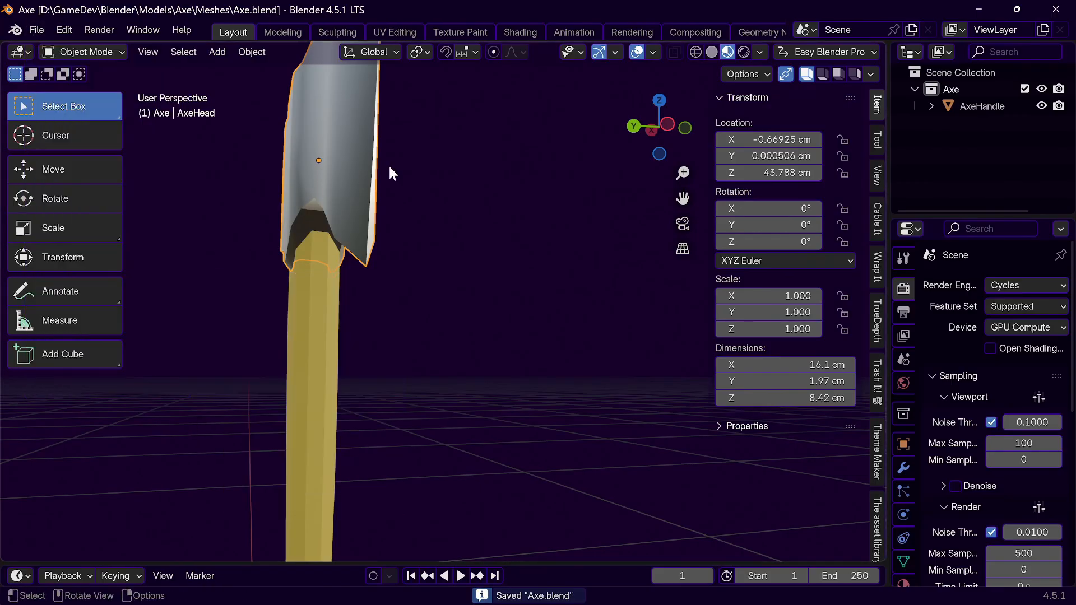
key("a")
left_click(36, 34)
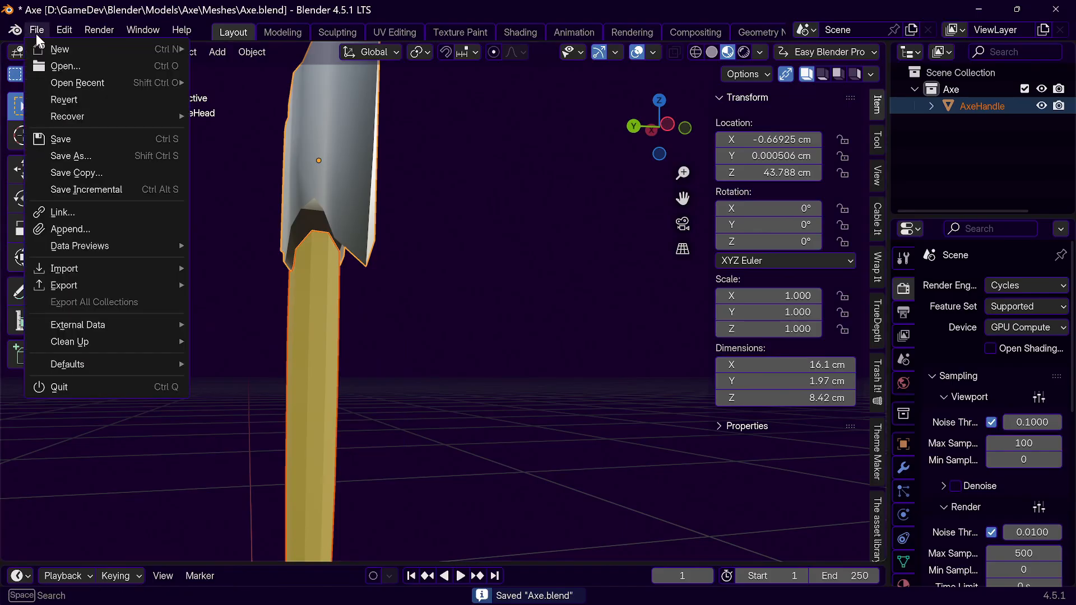
Step: Apply Shade Auto Smooth with a 30° angle to the axe handle
left_click(311, 397)
right_click(311, 400)
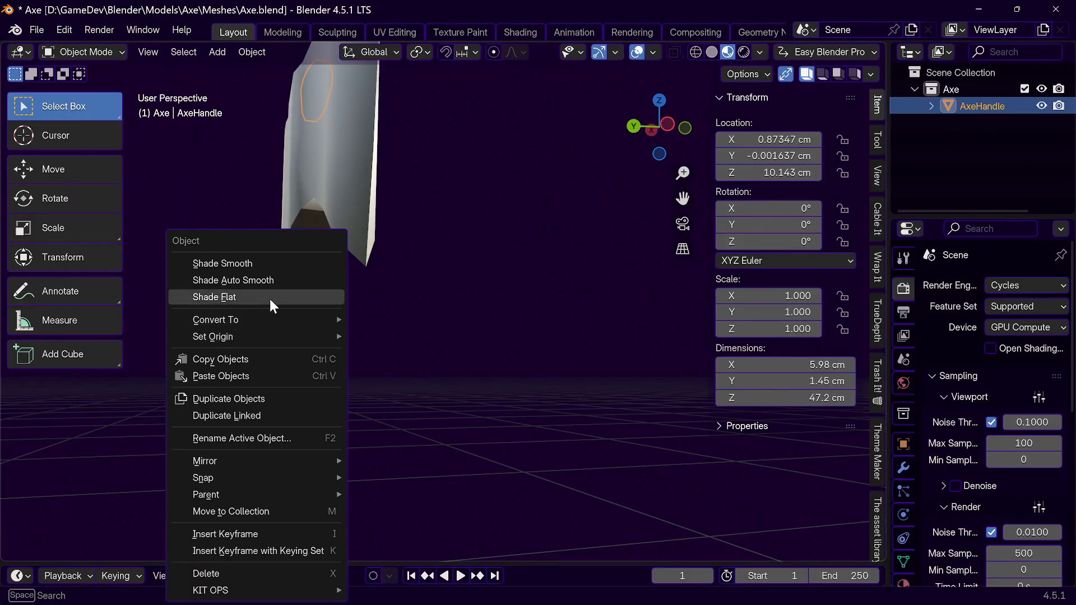
left_click(277, 282)
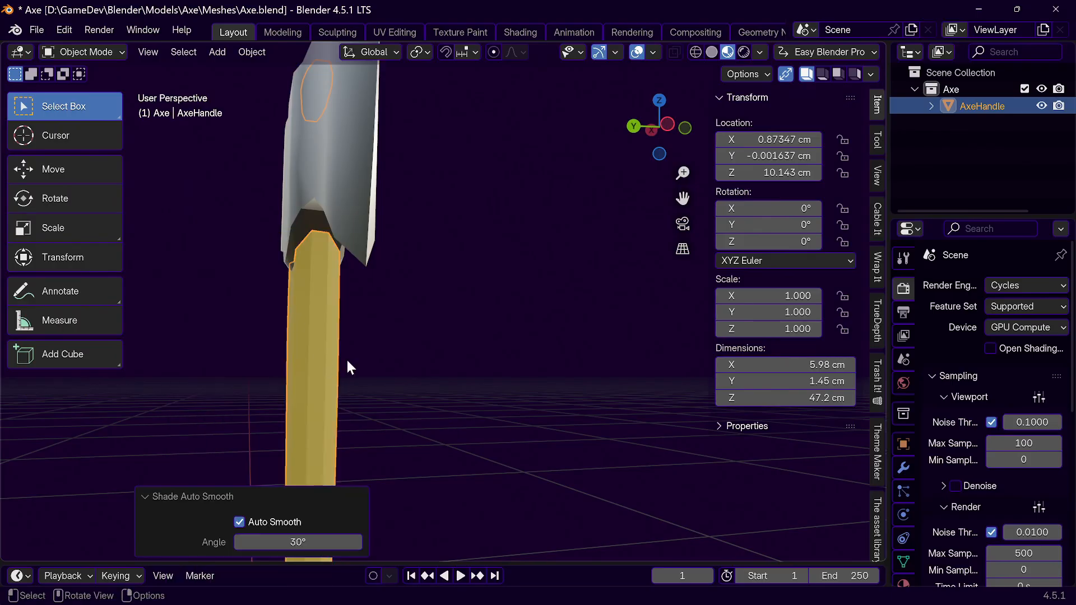
Step: Add a Subdivision Surface modifier to the axe handle using Catmull-Clark with one viewport level
left_click(903, 466)
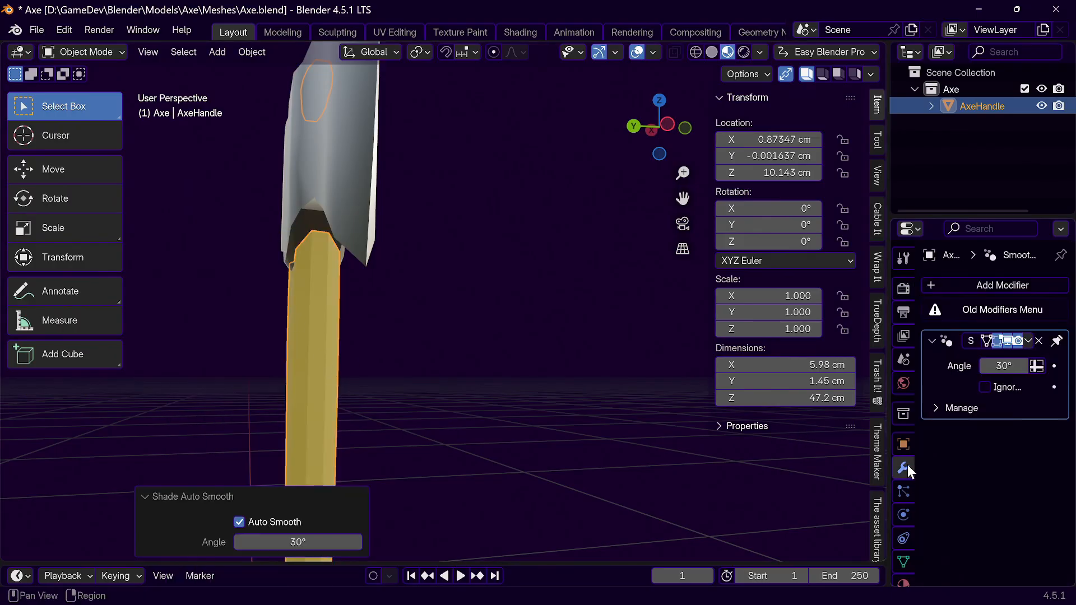
left_click(989, 308)
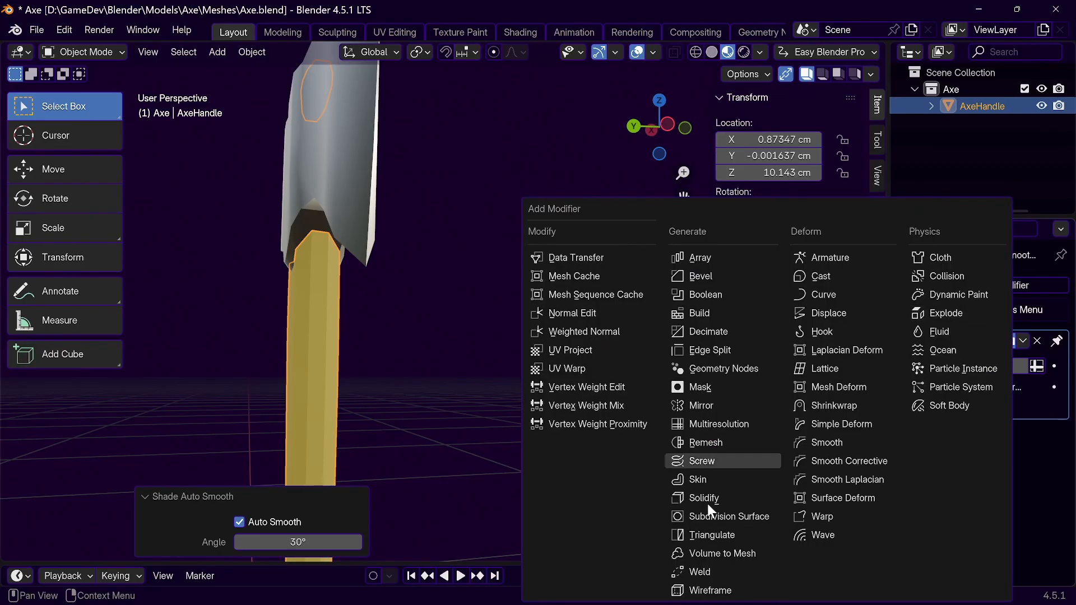
left_click(713, 517)
Step: Inspect the subdivided handle from the axe head down to the rounded base and from different sides
scroll(413, 337, "up", 5)
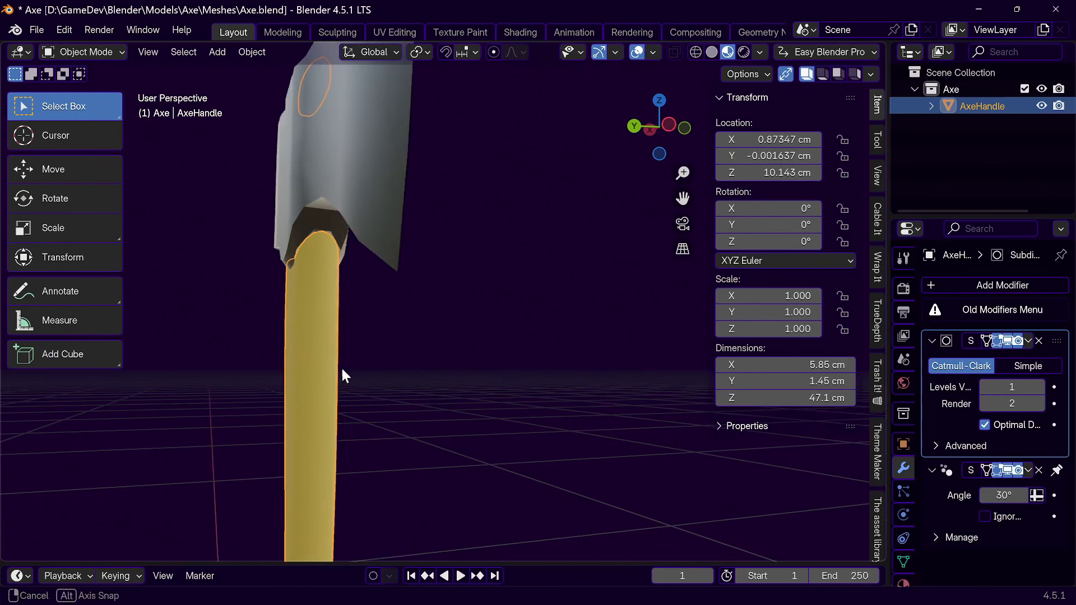
middle_click_drag(499, 391, 405, 411)
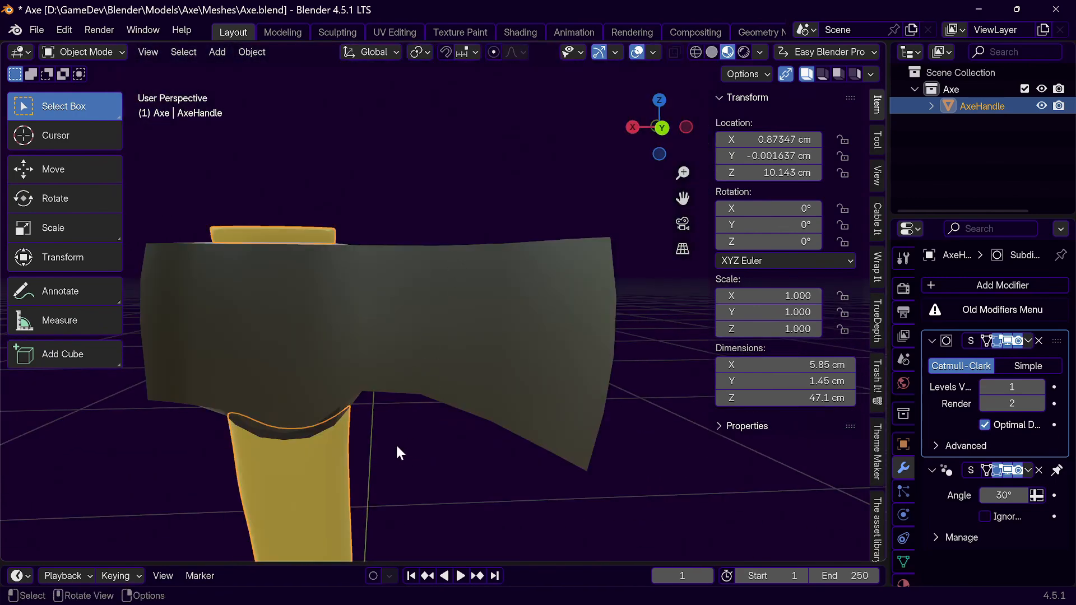
middle_click_drag(386, 473, 405, 453, "shift")
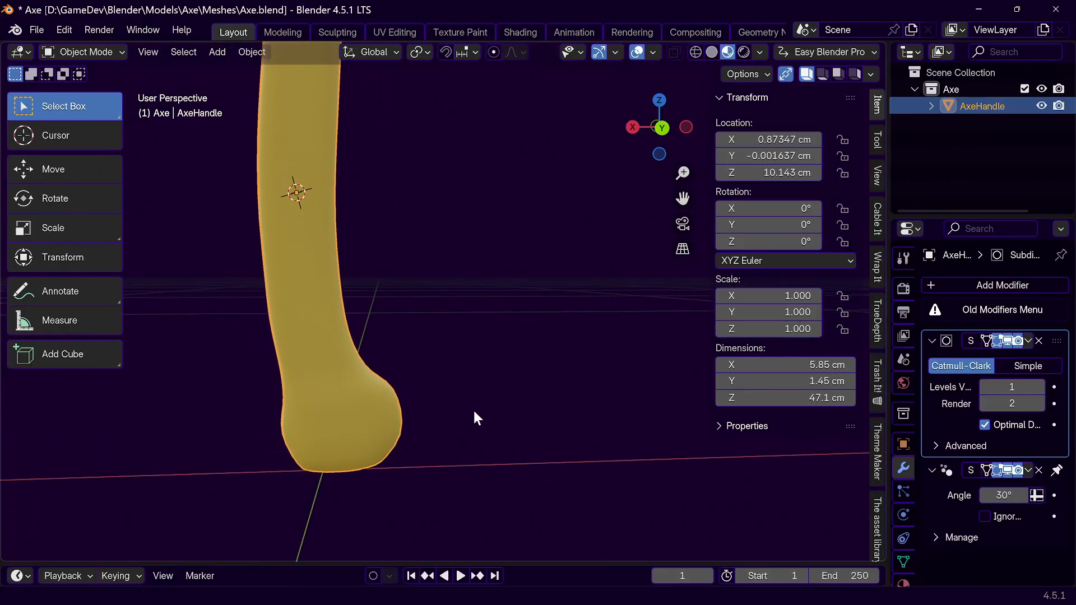
middle_click_drag(525, 408, 290, 412)
scroll(291, 410, "down", 8)
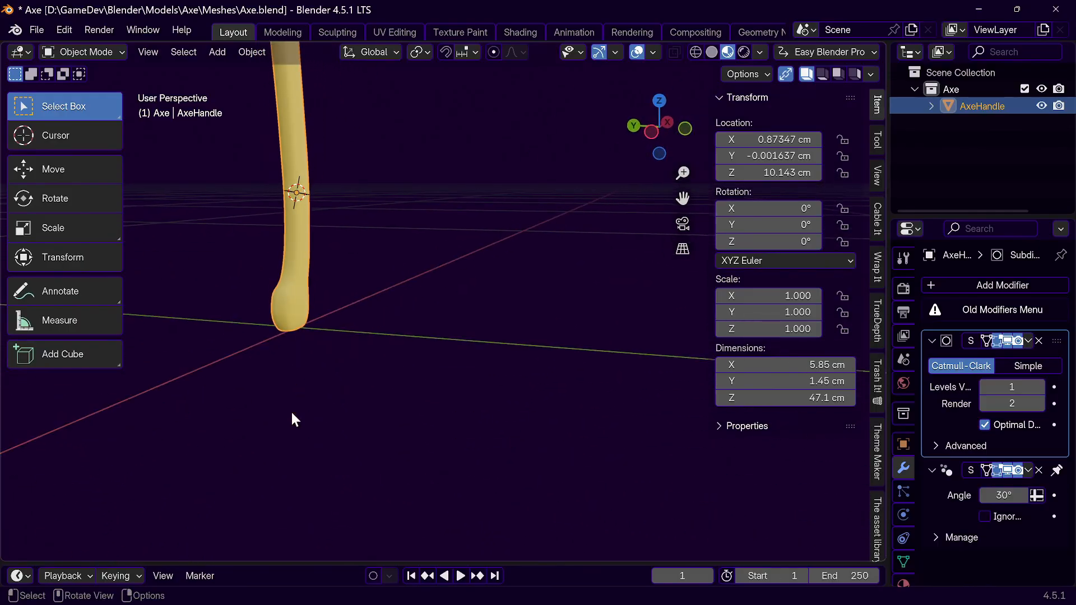
middle_click_drag(351, 271, 386, 187, "shift")
scroll(342, 407, "up", 4)
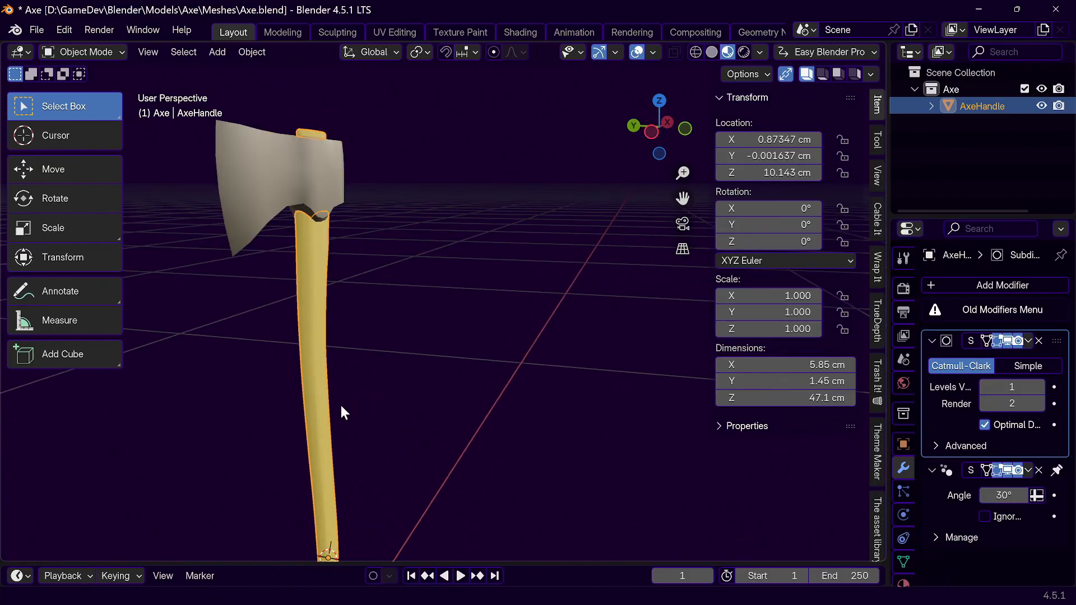
Step: Try a Subdivision Surface modifier on the axe head, switch it to Simple, and remove it
left_click(304, 166)
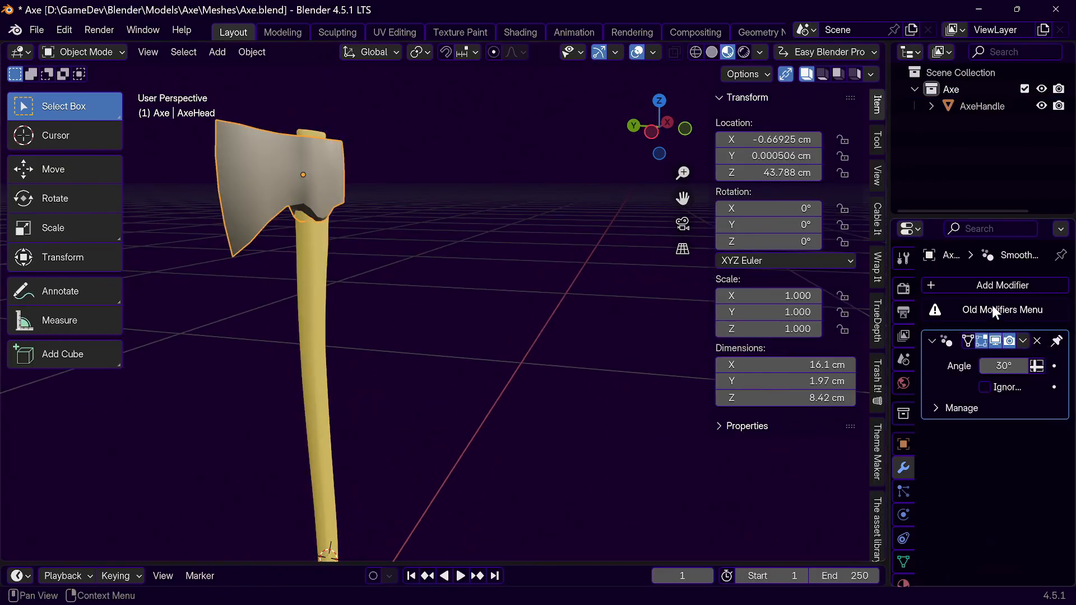
left_click(992, 308)
left_click(786, 346)
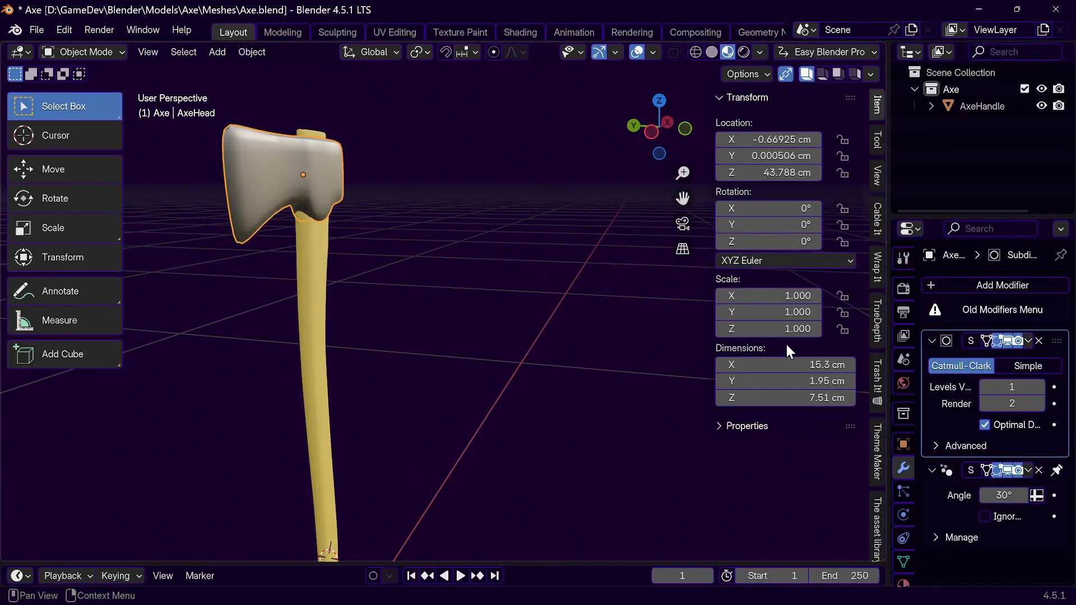
left_click(1030, 366)
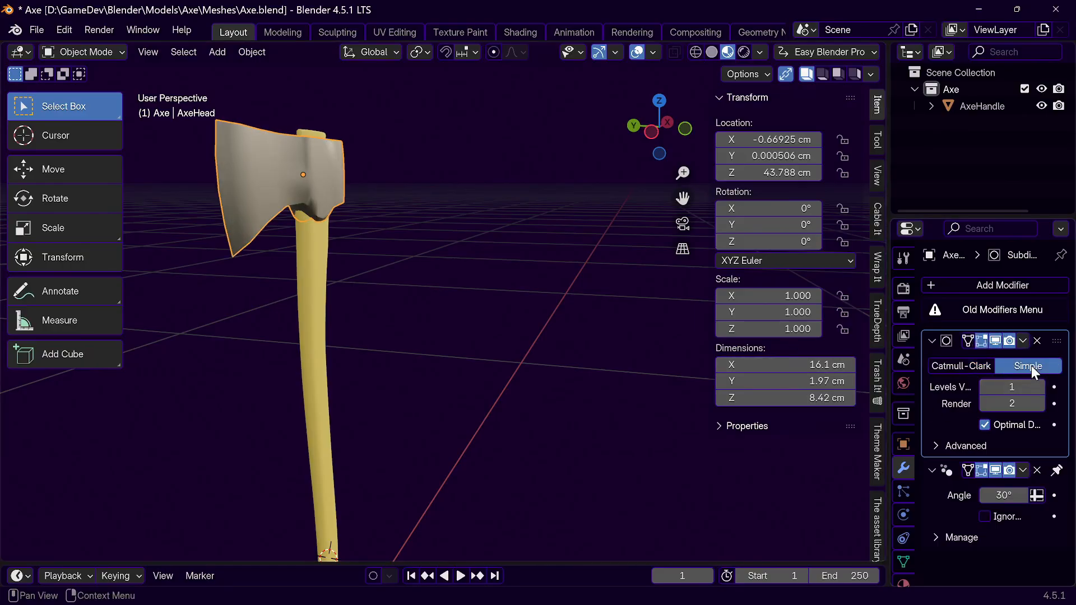
middle_click_drag(353, 213, 373, 231)
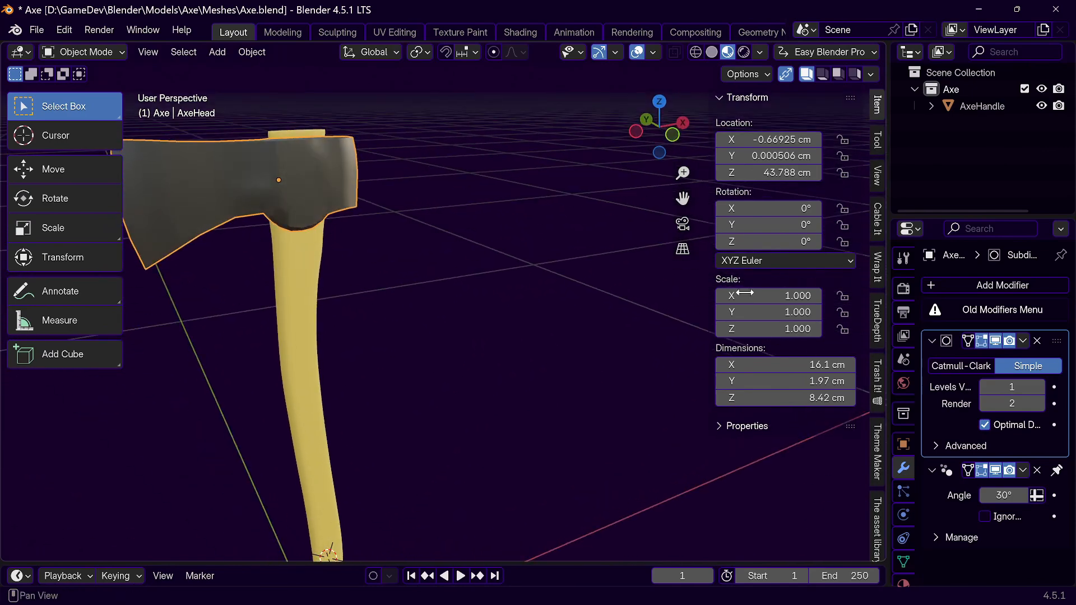
left_click(1037, 340)
Step: Check the axe head and smoothed handle from several angles and save the changes to Axe.blend
middle_click_drag(533, 230, 373, 227)
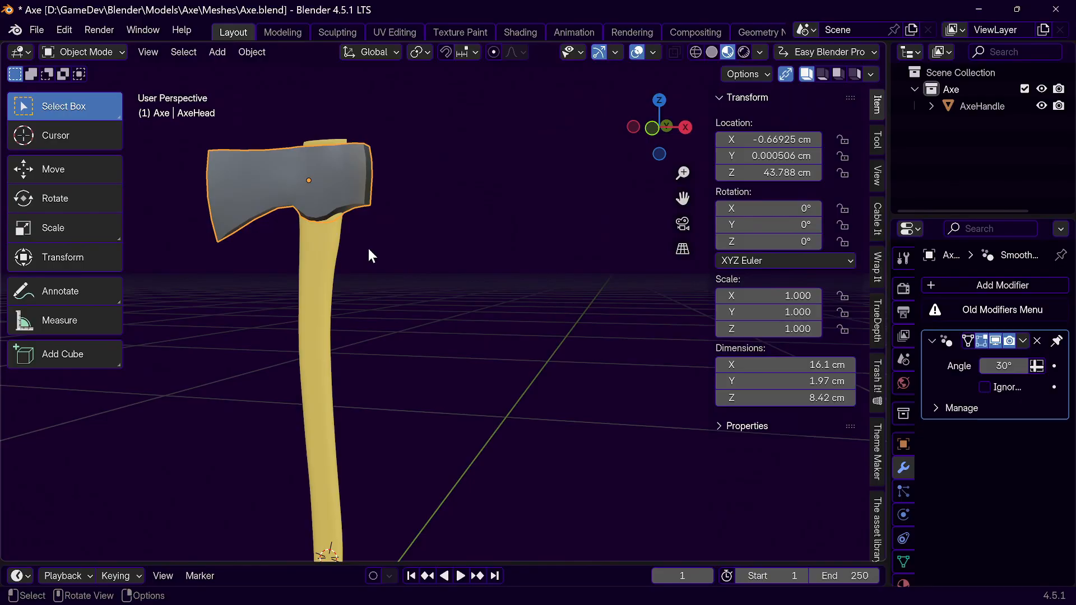
middle_click_drag(352, 207, 412, 308)
middle_click_drag(247, 323, 279, 187)
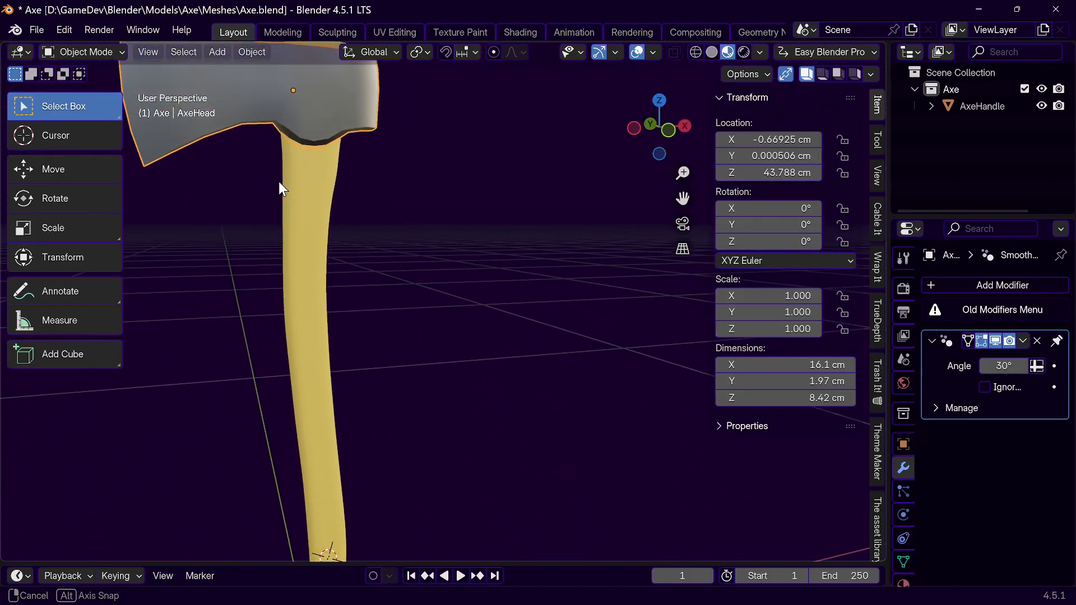
middle_click_drag(382, 150, 419, 179)
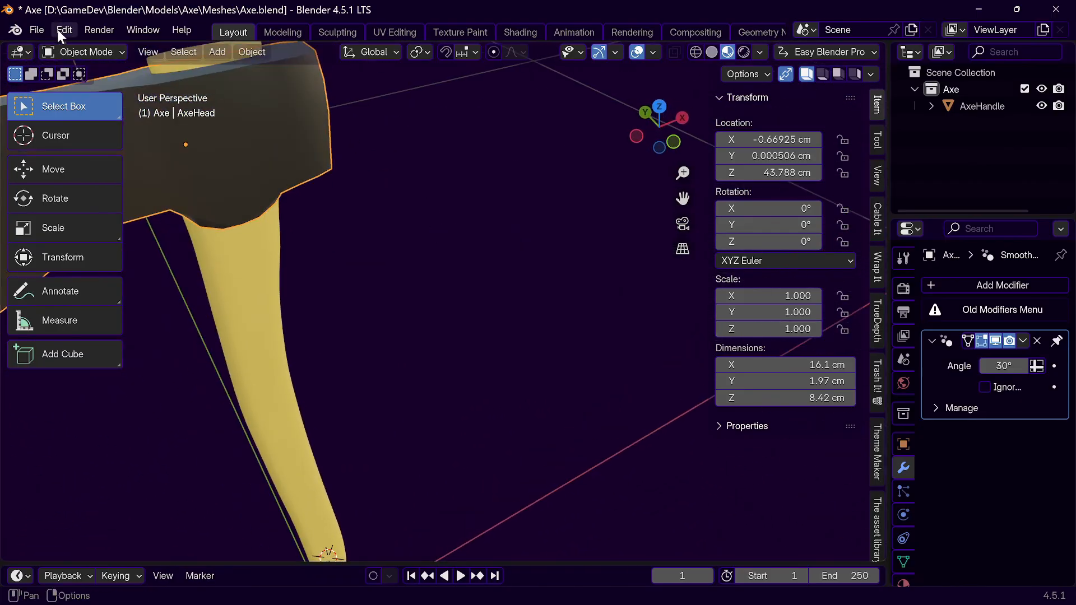
left_click(39, 30)
left_click(67, 139)
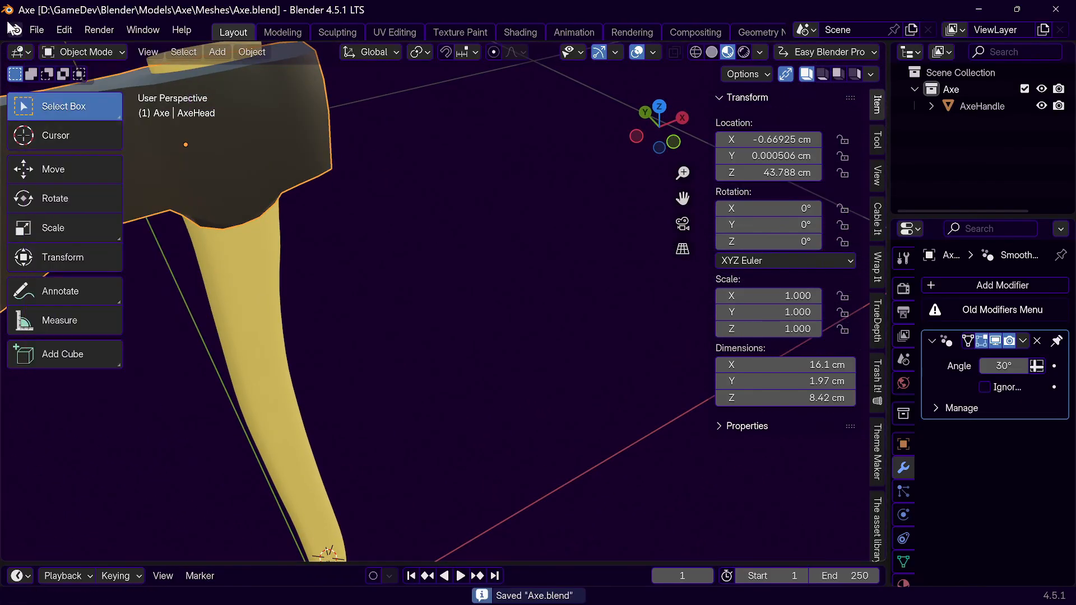
Step: Select all axe objects and export them as FBX limited to selected objects, overwriting Axe.fbx in the Meshes folder
left_click(36, 28)
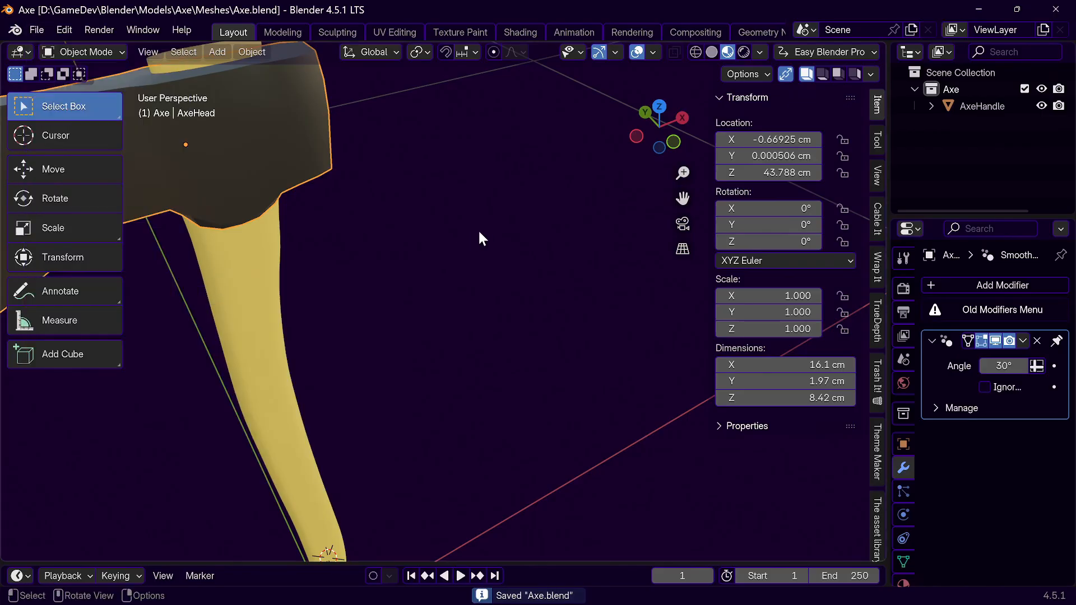
key("a")
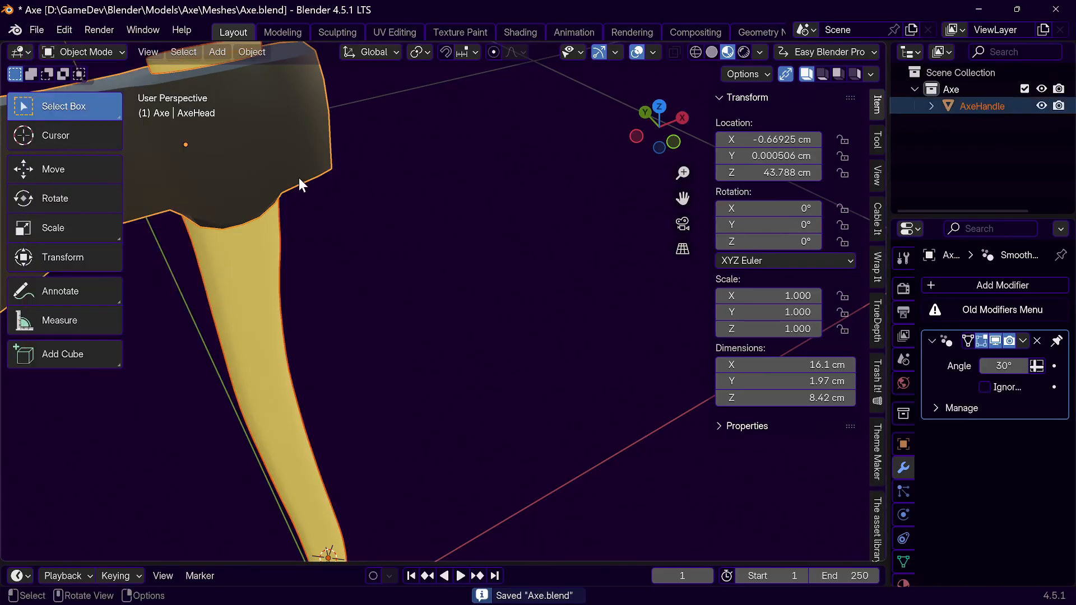
left_click(38, 29)
mouse_move(89, 290)
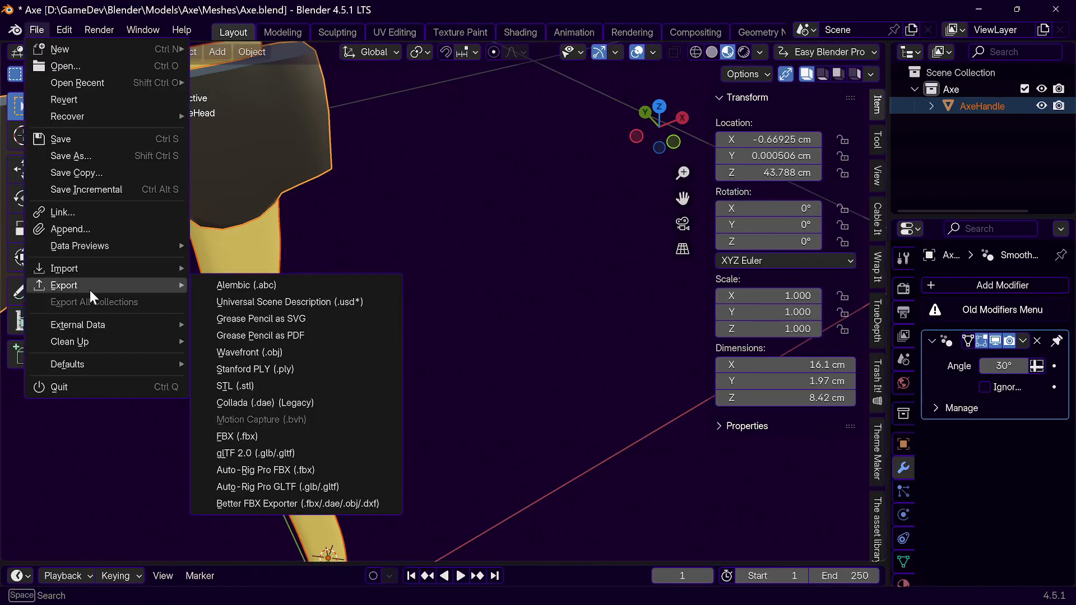
left_click(290, 435)
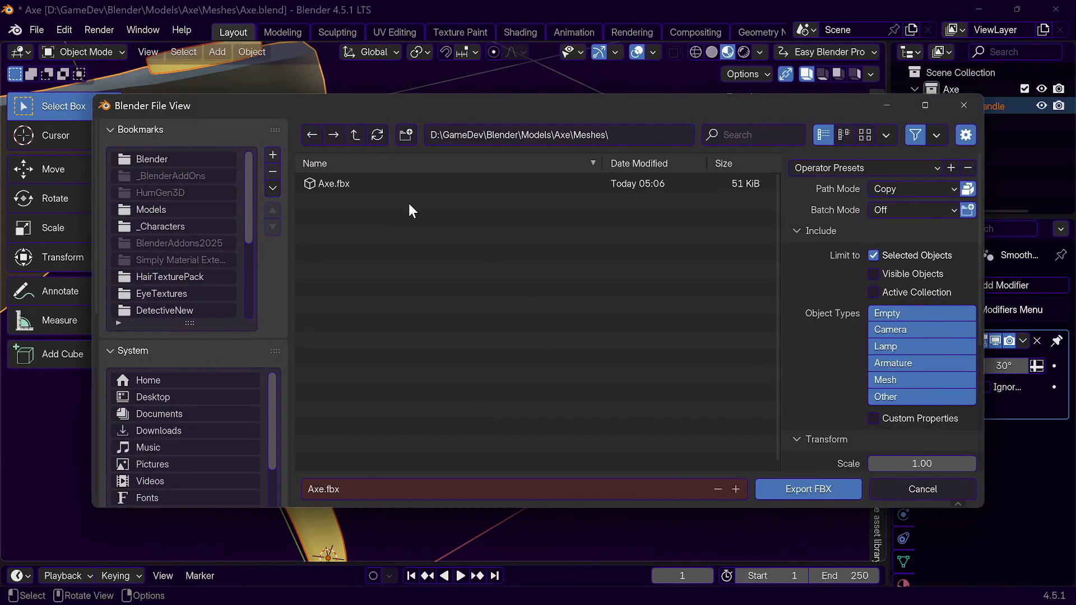
left_click(381, 183)
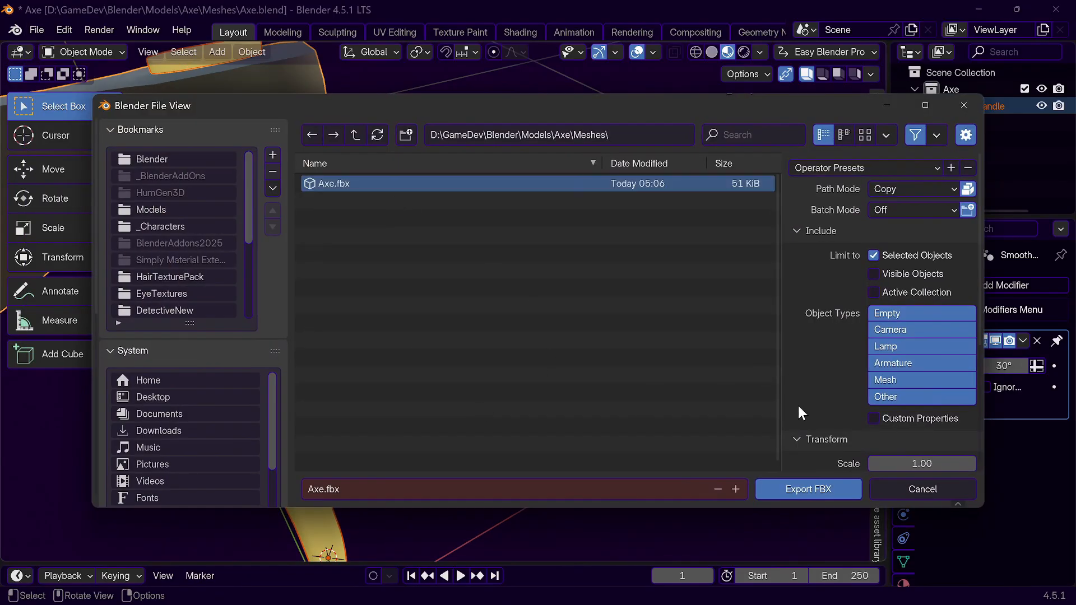
left_click(801, 490)
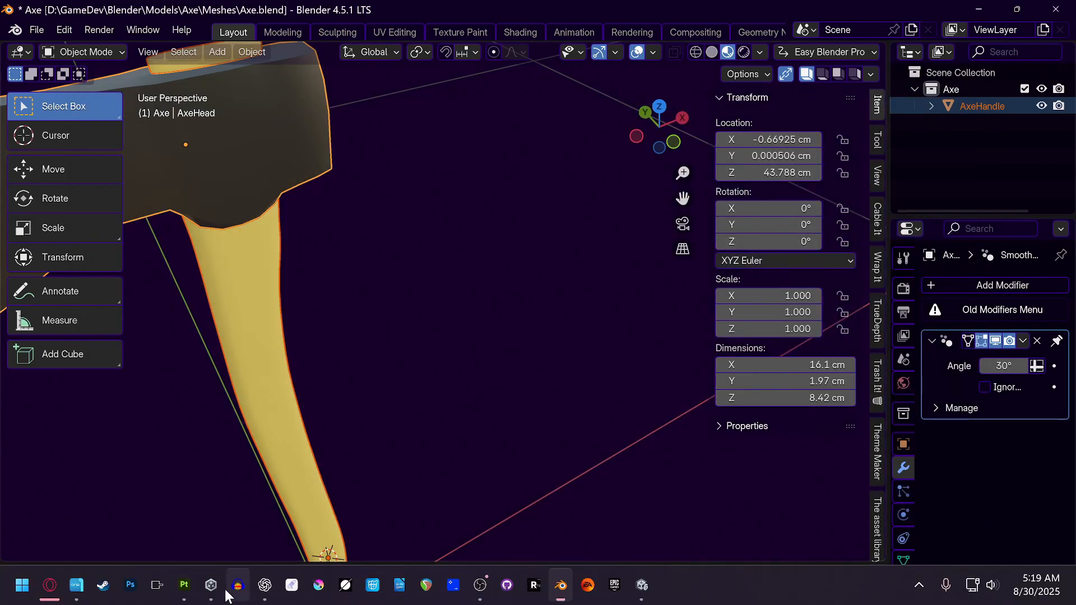
Step: Switch to Substance 3D Painter and reimport the updated axe mesh into the project
left_click(234, 588)
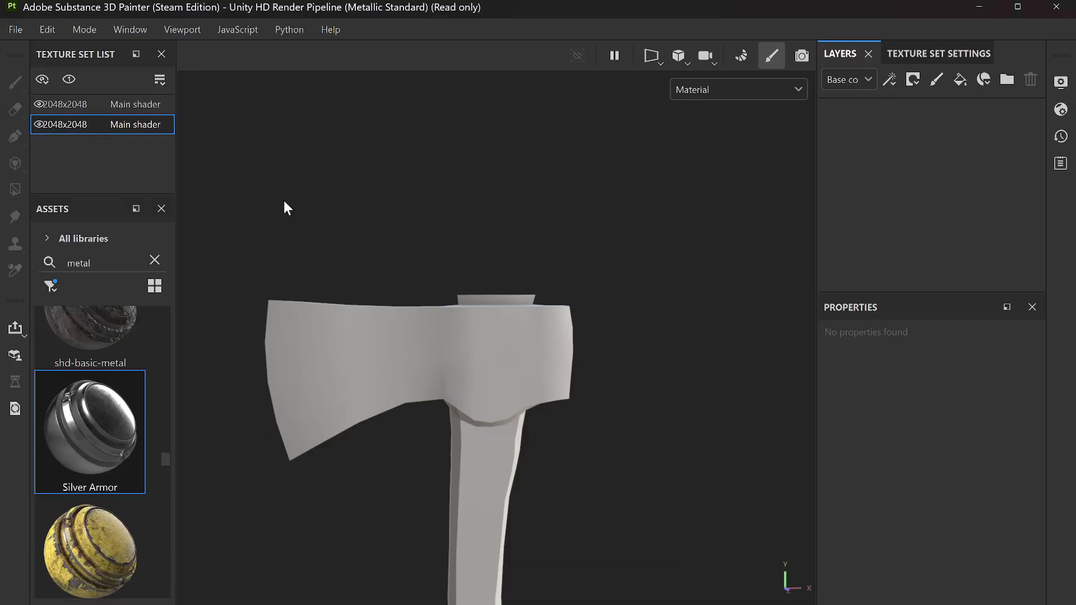
left_click(44, 28)
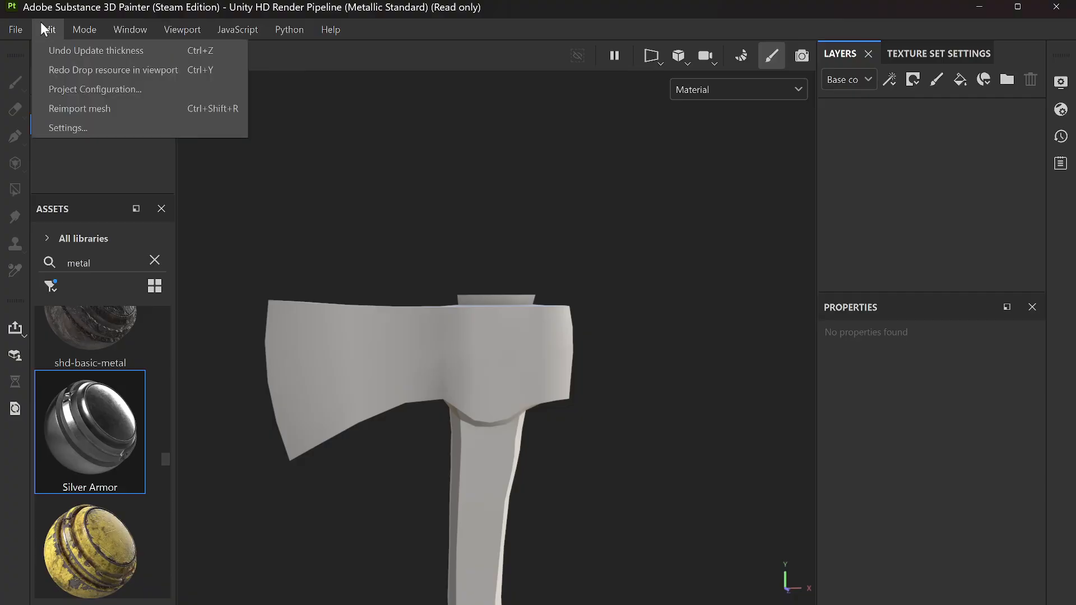
left_click(80, 106)
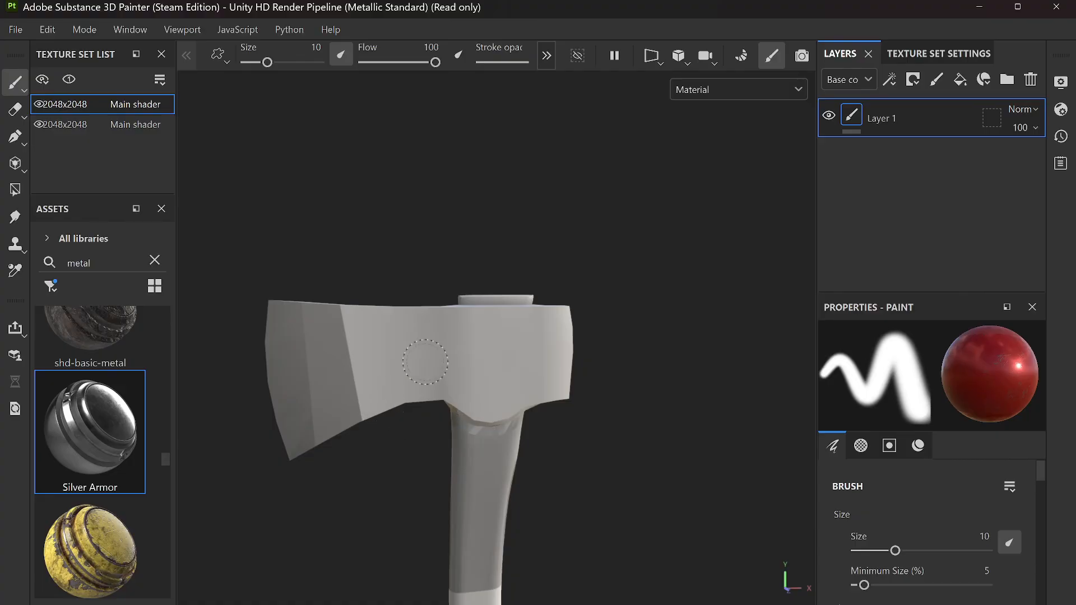
Step: Rebake the mesh maps for AxeHandleMat and AxeHeadMat on the updated mesh and return to painting mode
left_click(742, 56)
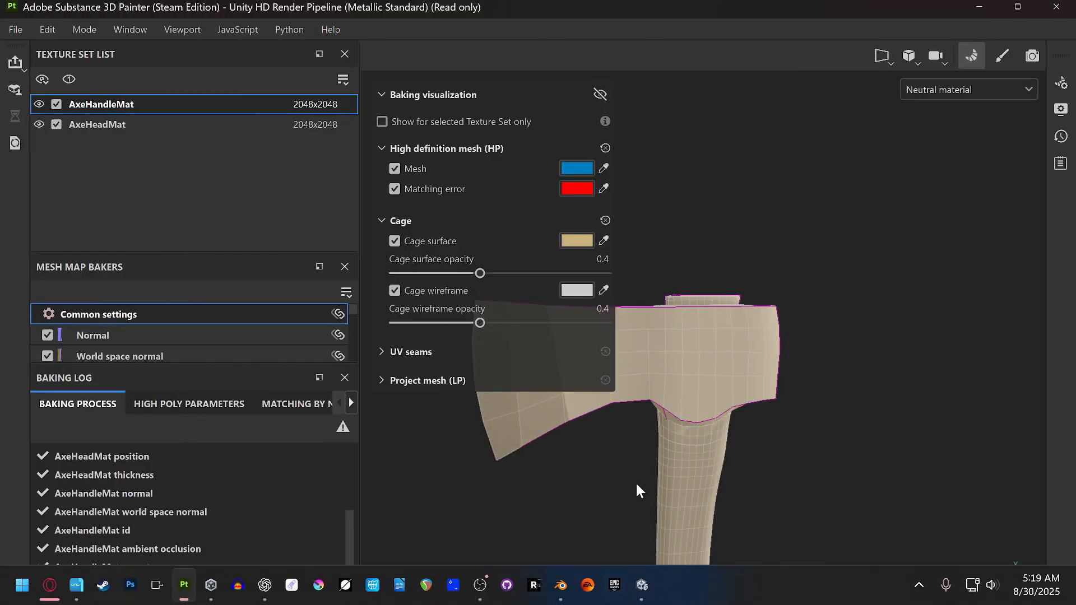
left_click(610, 581)
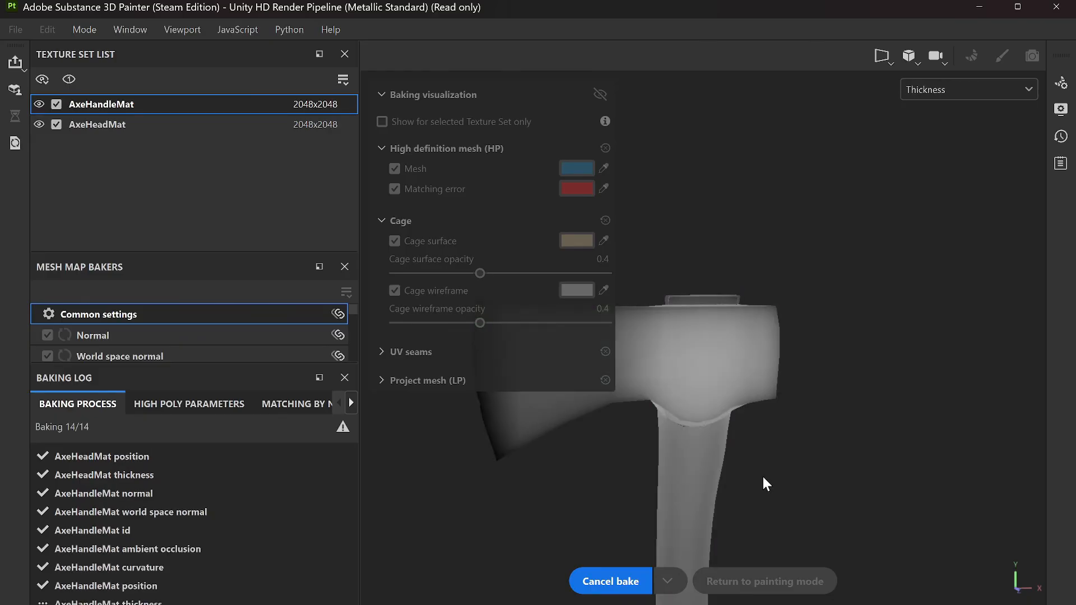
left_click(785, 573)
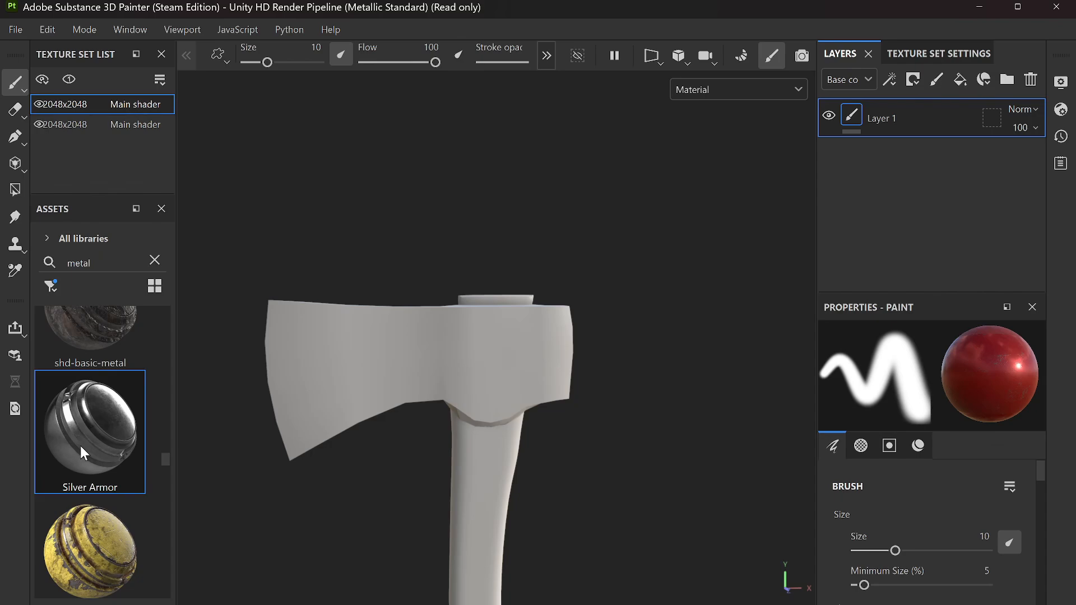
Step: Try the Silver Armor smart material on the axe head, check it while orbiting, and undo it
left_click_drag(94, 439, 416, 352)
left_click_drag(503, 396, 398, 378, "alt")
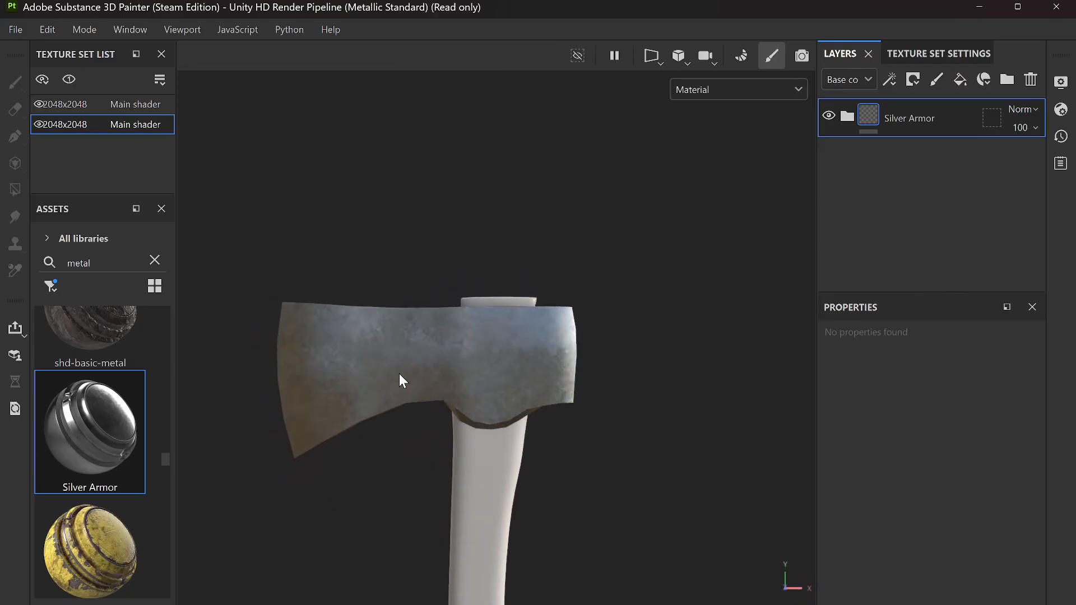
scroll(60, 443, "up", 3)
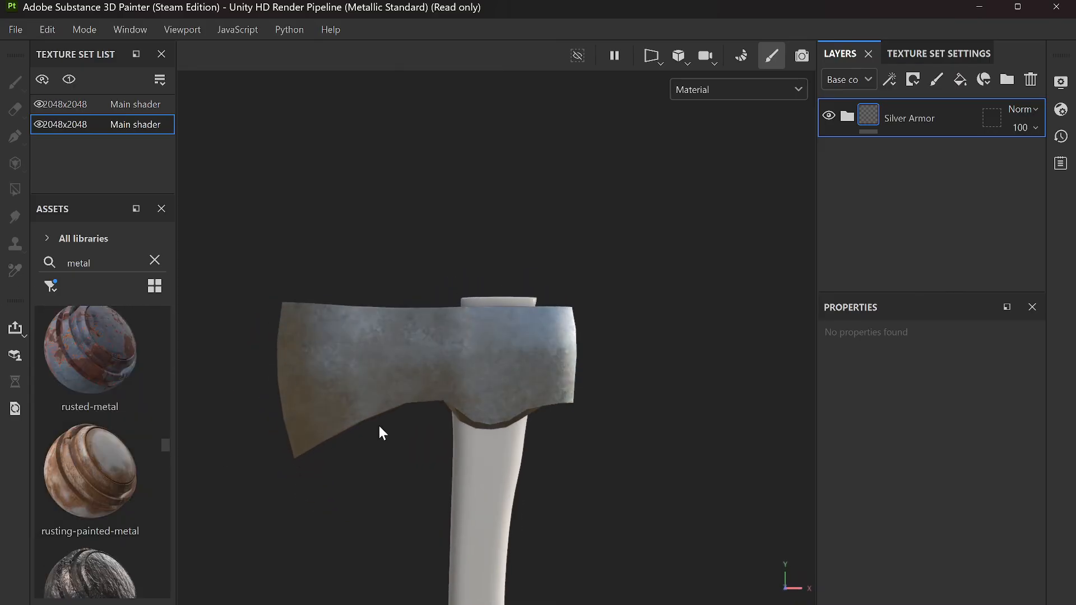
key("ctrl+z")
Step: Try the shd-basic-metal smart material on the axe head, inspect it from several angles, and delete the layer
left_click_drag(107, 567, 362, 362)
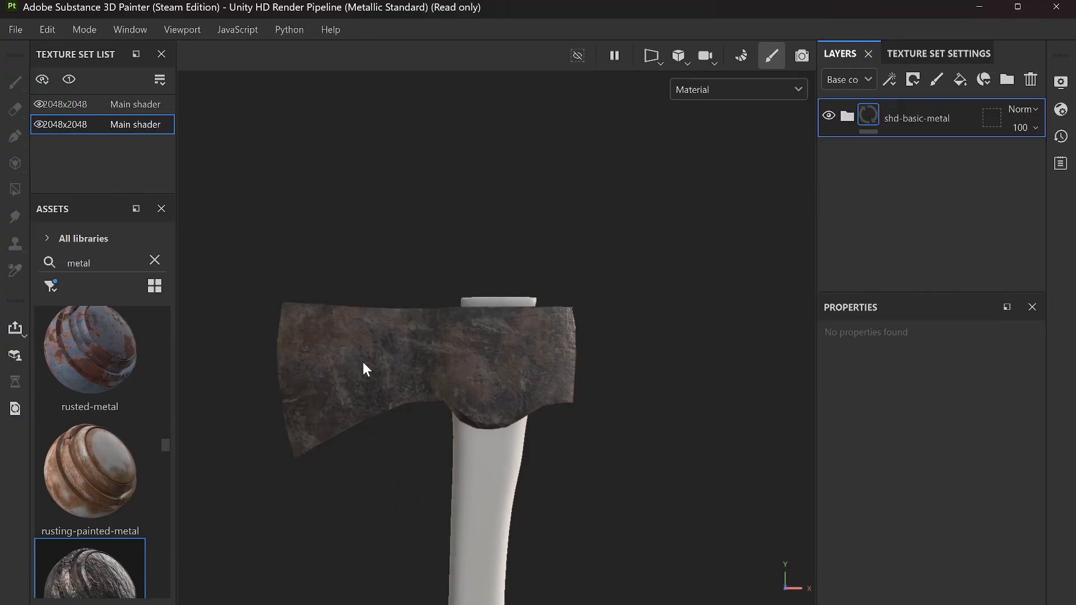
left_click_drag(384, 402, 421, 474, "alt")
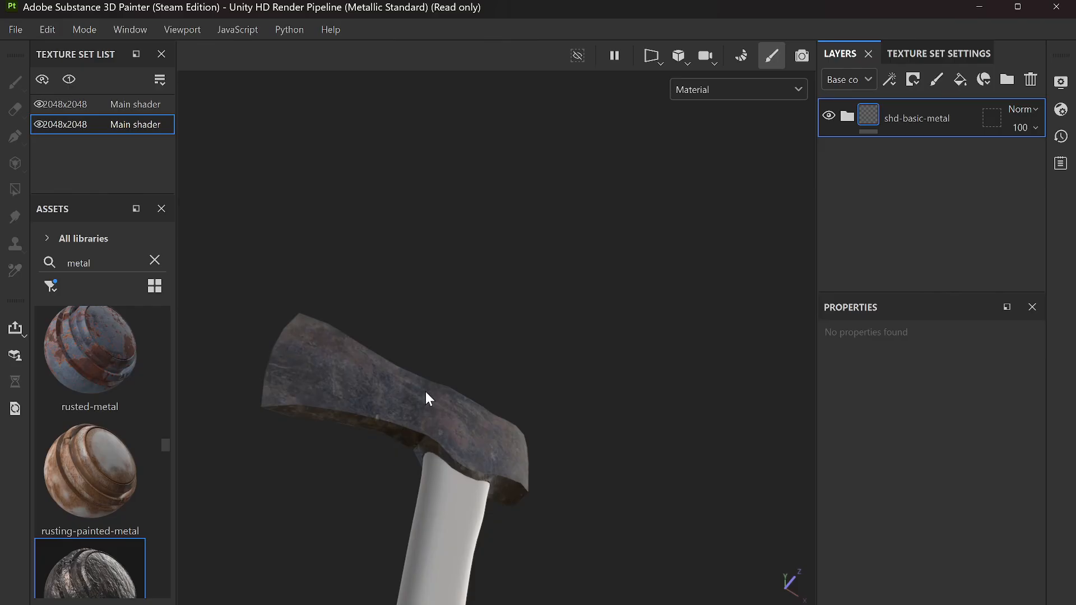
left_click_drag(437, 334, 325, 112, "alt")
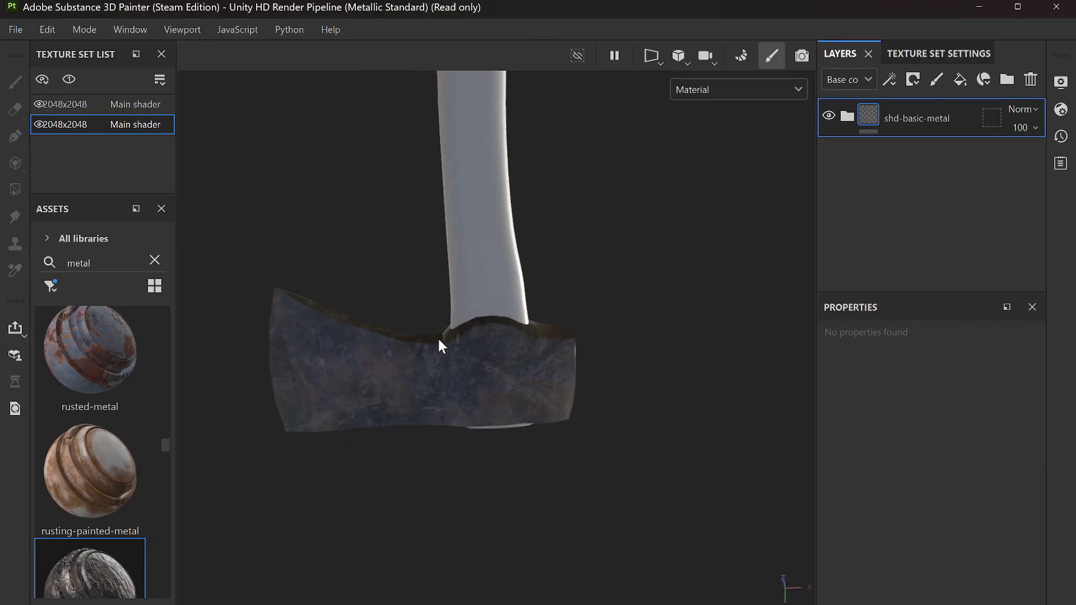
left_click_drag(437, 356, 721, 143, "alt")
left_click_drag(754, 141, 568, 2, "alt")
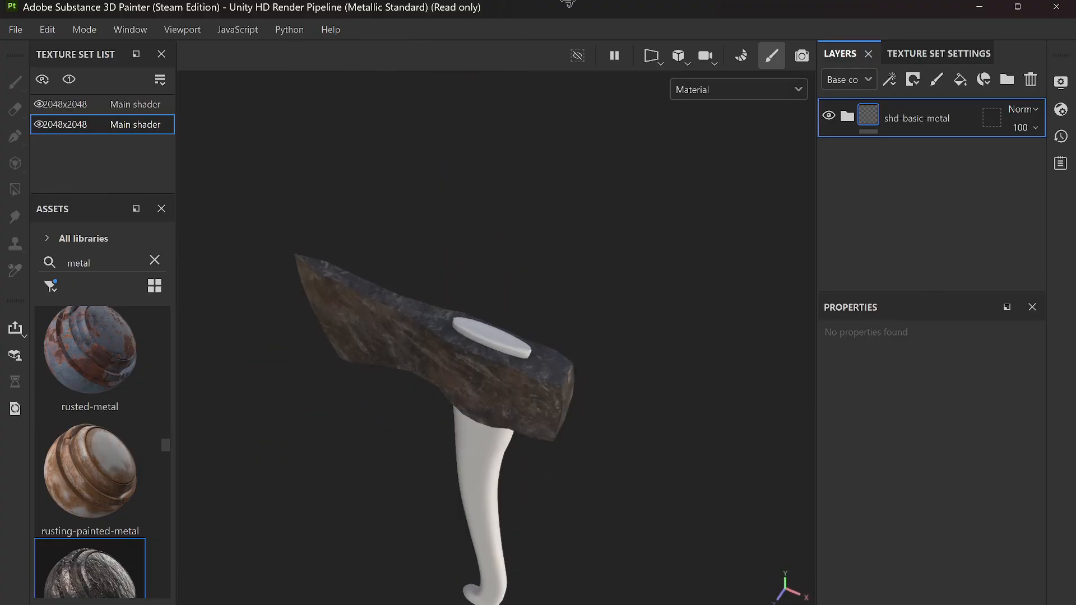
left_click_drag(496, 503, 697, 302, "alt")
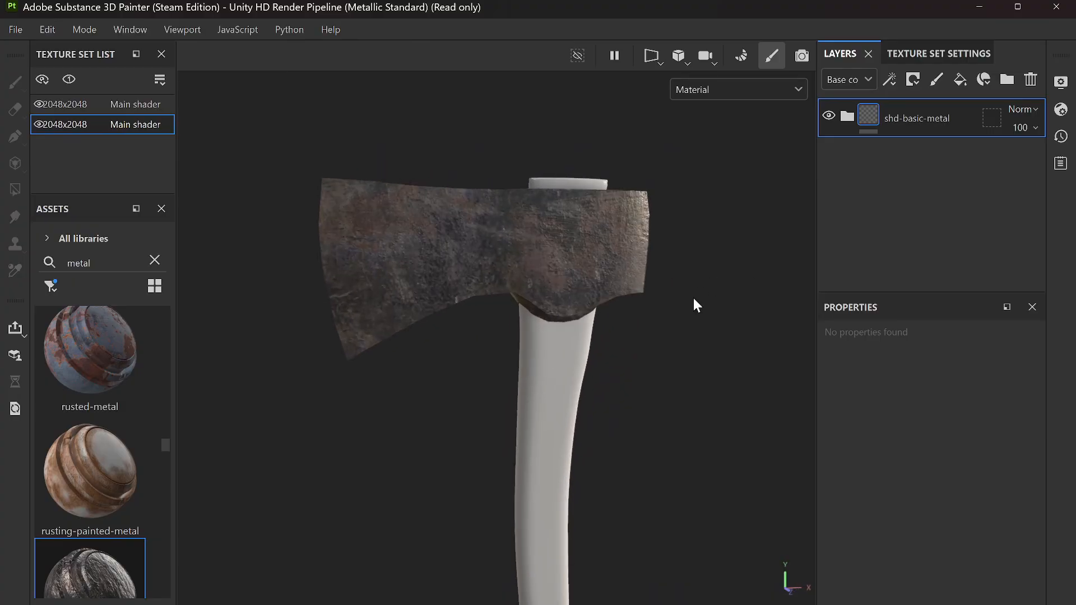
key("Delete")
Step: Try the rusted-metal and realistic-industrial smart materials on the axe head one after the other, undoing each
left_click_drag(109, 392, 388, 278)
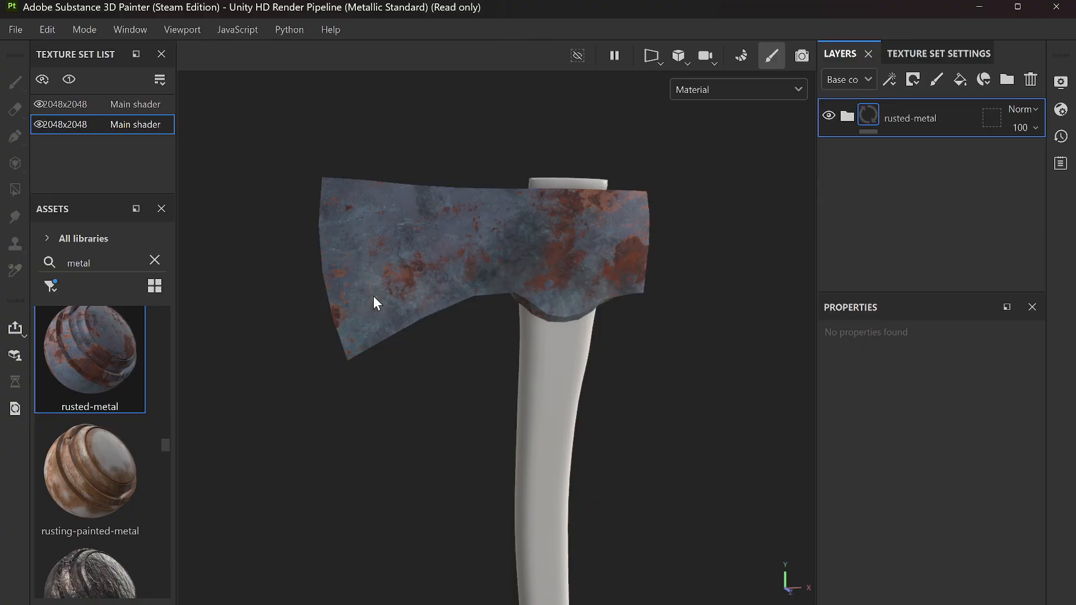
left_click_drag(477, 294, 422, 238, "alt")
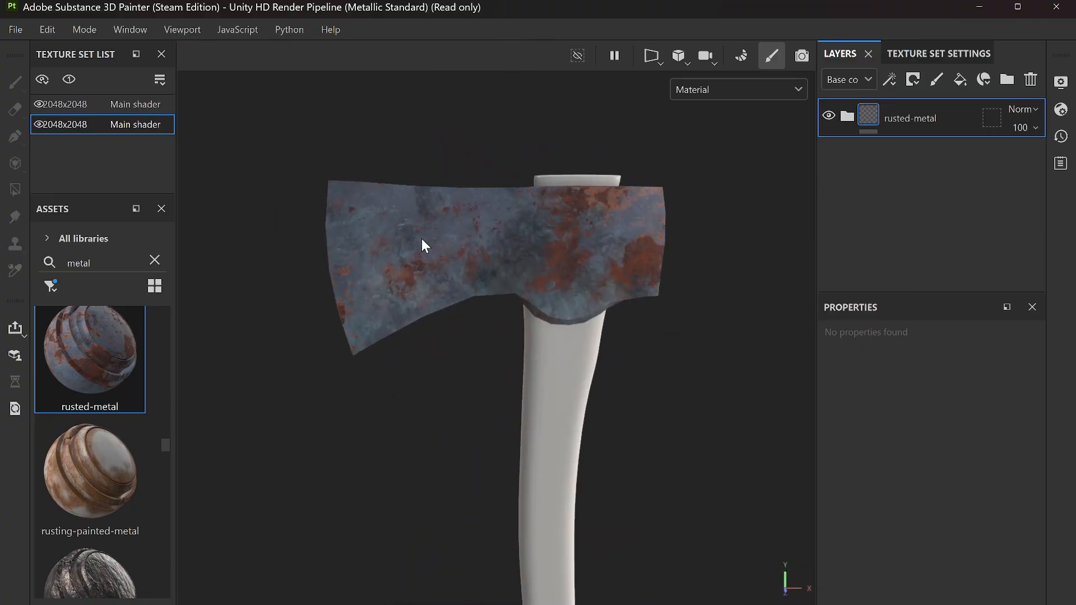
key("ctrl+z")
scroll(111, 423, "up", 3)
mouse_move(84, 470)
left_mouse_down()
mouse_move(87, 503)
mouse_move(412, 247)
mouse_move(490, 106)
mouse_move(471, 353)
mouse_move(480, 260)
mouse_move(479, 270)
left_mouse_up()
key("ctrl+z")
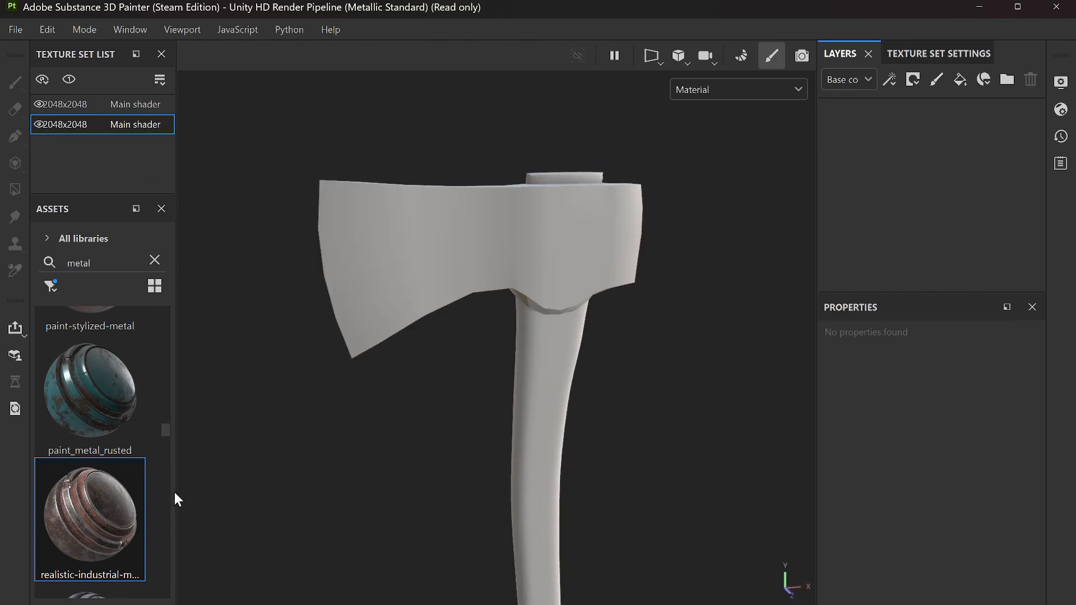
Step: Try the old-arrowhead-metal and Machinery smart materials on the axe head, undoing each
scroll(105, 448, "up", 5)
left_click_drag(79, 424, 332, 245)
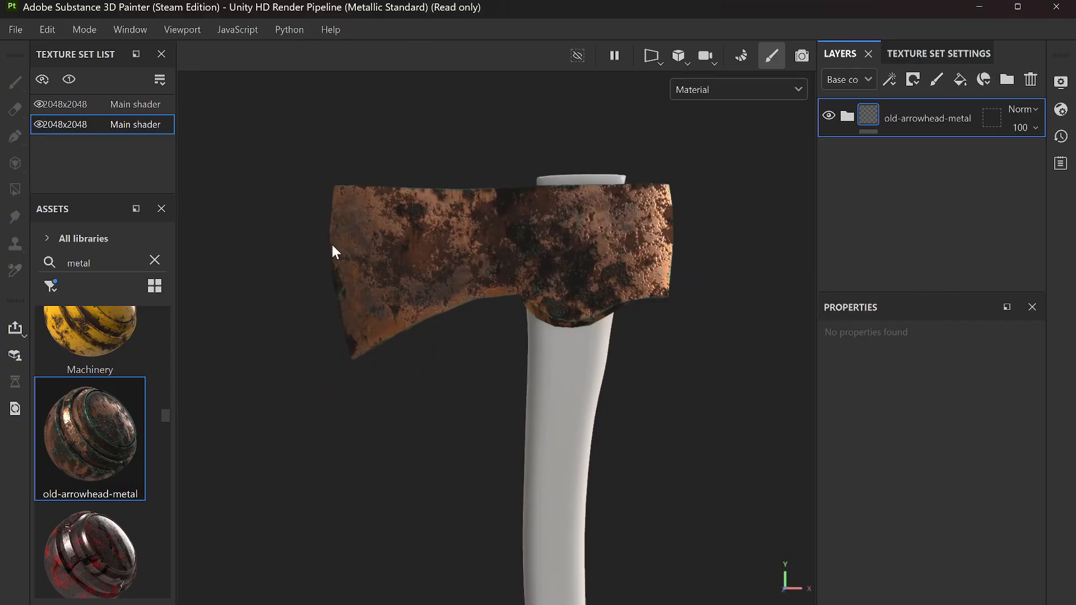
key("ctrl+z")
scroll(67, 444, "up", 3)
left_click_drag(90, 583, 404, 276)
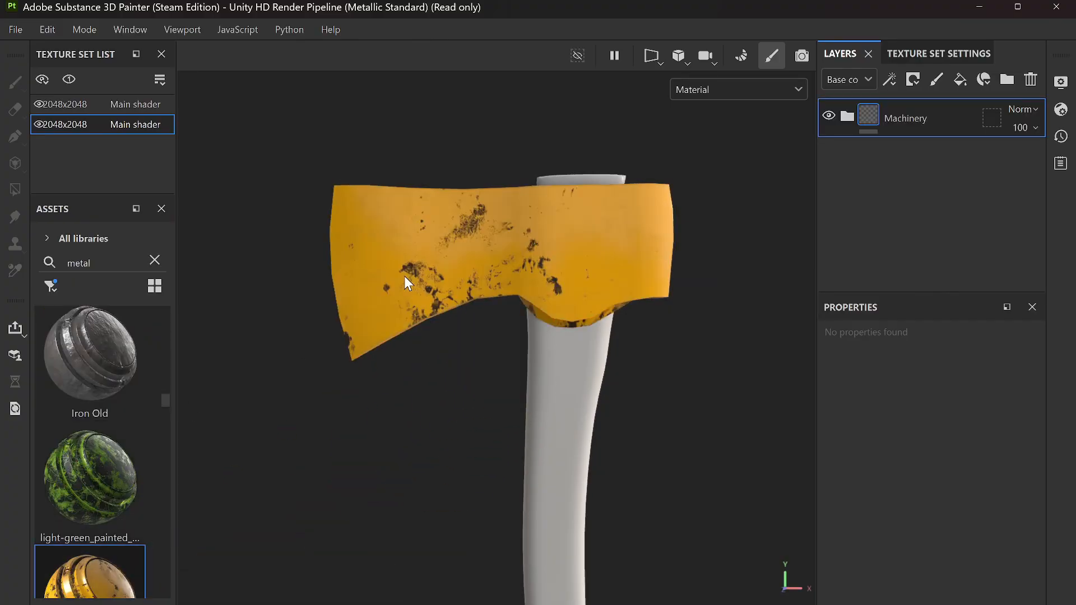
key("ctrl+z")
Step: Try the Iron Old and Cobalt Damaged smart materials on the axe head, undoing each
left_click_drag(113, 386, 520, 344)
key("ctrl+z")
scroll(93, 415, "up", 3)
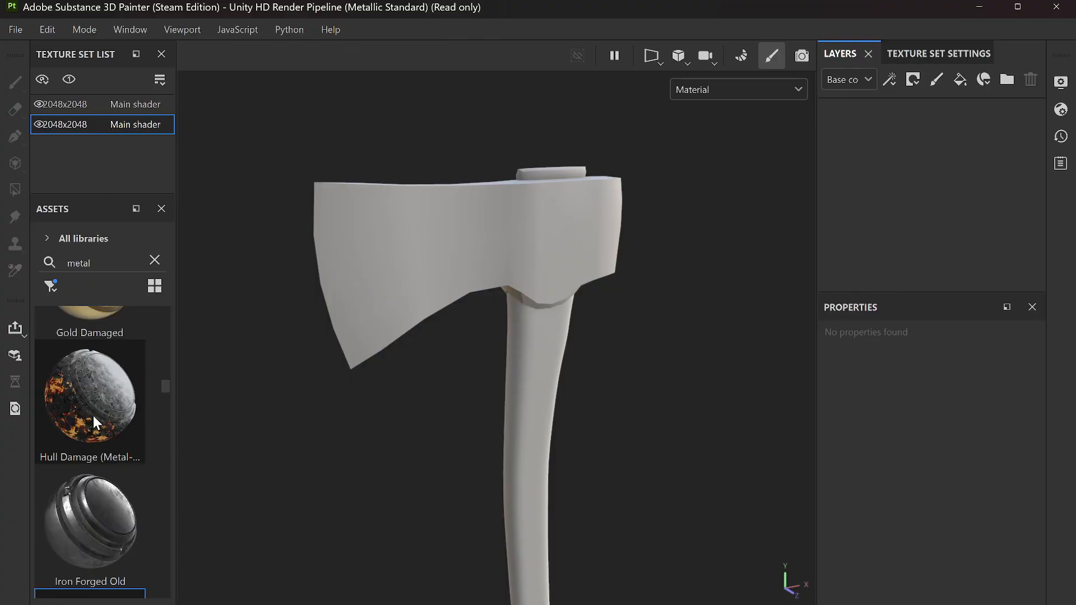
scroll(103, 463, "up", 2)
scroll(102, 463, "up", 2)
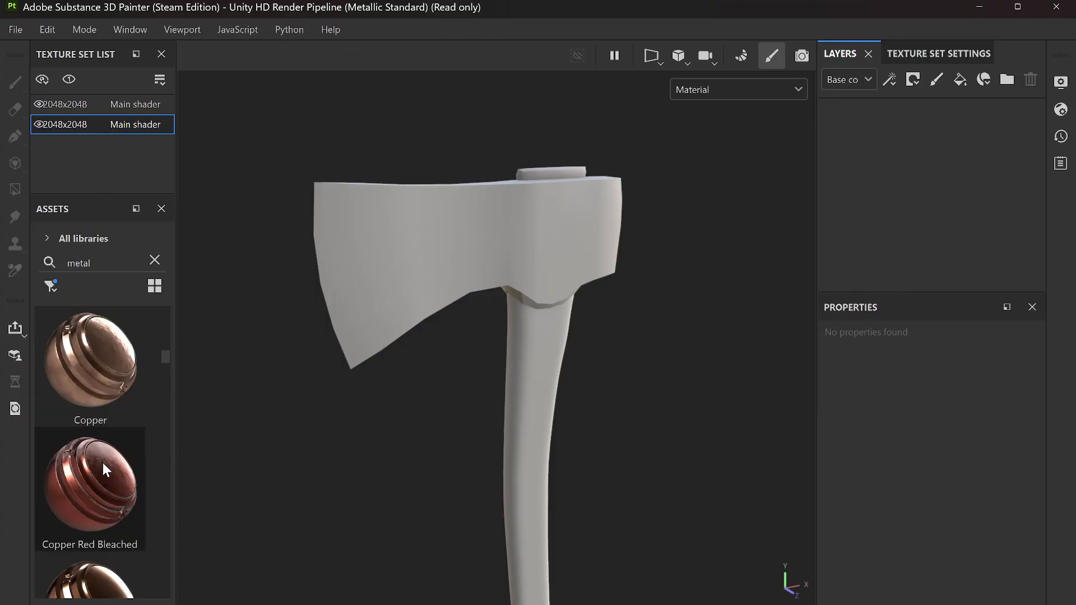
scroll(103, 462, "up", 3)
left_click_drag(101, 520, 385, 264)
left_click_drag(476, 318, 427, 269, "alt")
key("ctrl+z")
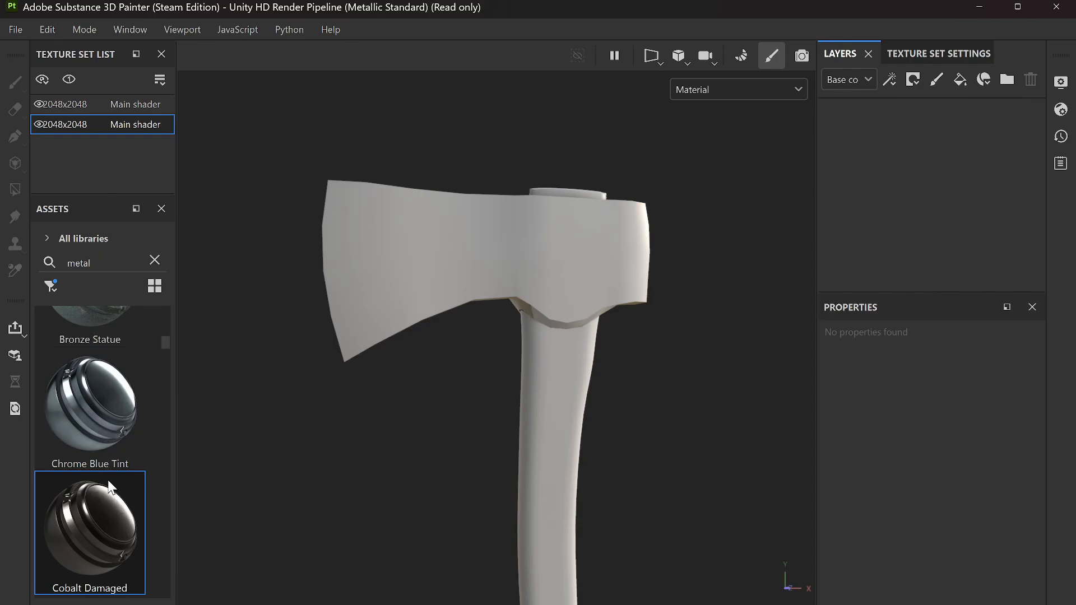
Step: Try another metal smart material from near the start of the library on the axe head and undo it
scroll(106, 476, "up", 3)
left_click_drag(81, 472, 425, 291)
key("ctrl+z")
scroll(127, 463, "up", 3)
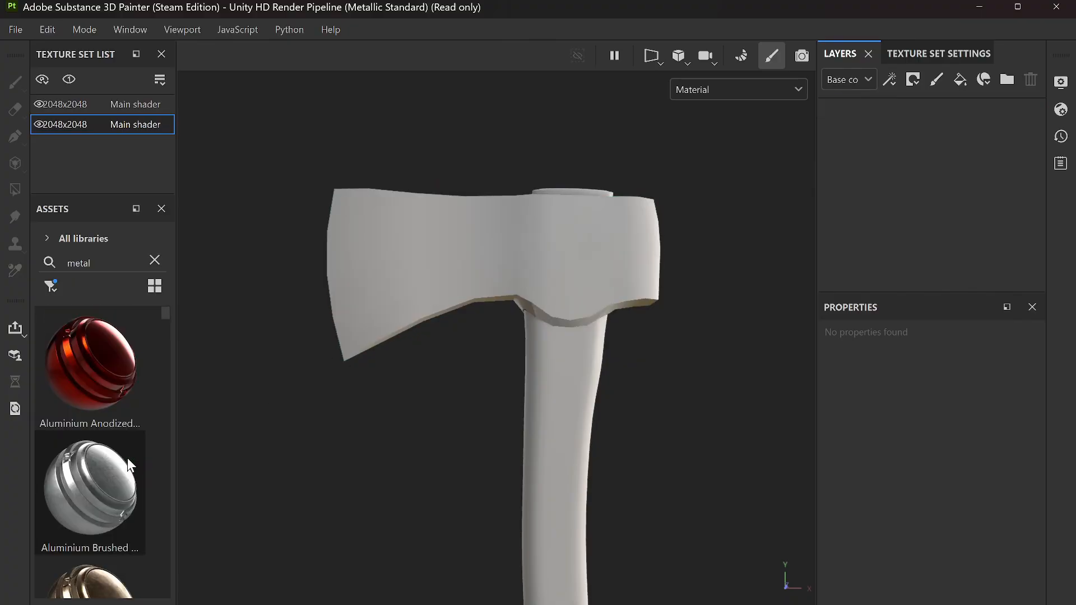
Step: Try the Bronze Armor smart material on both the axe head and handle, view the whole axe, and undo both
scroll(115, 475, "down", 3)
left_click_drag(84, 359, 479, 250)
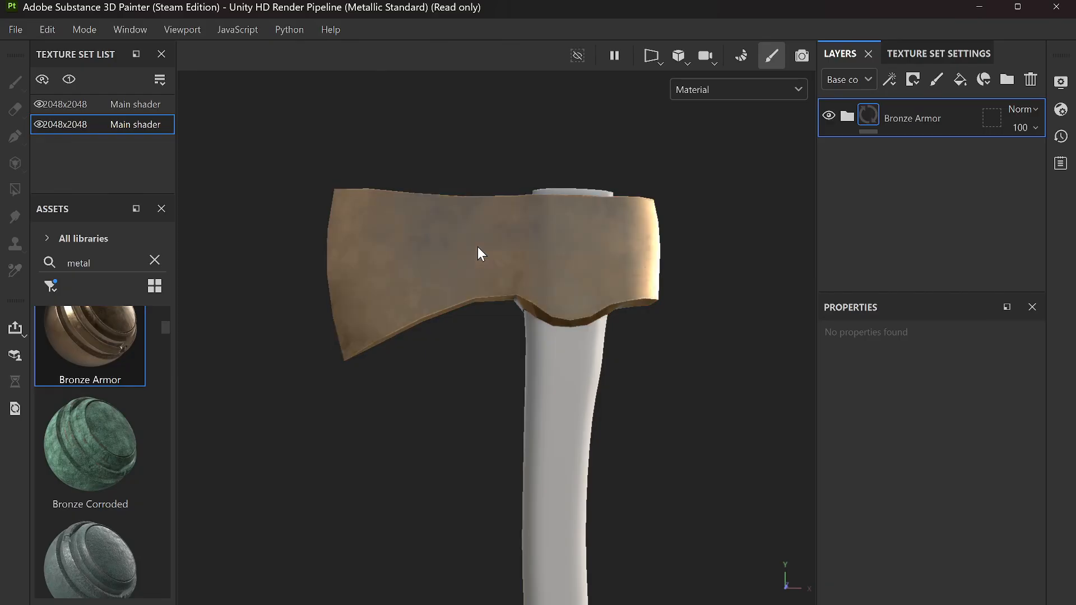
left_click_drag(531, 319, 602, 324, "alt")
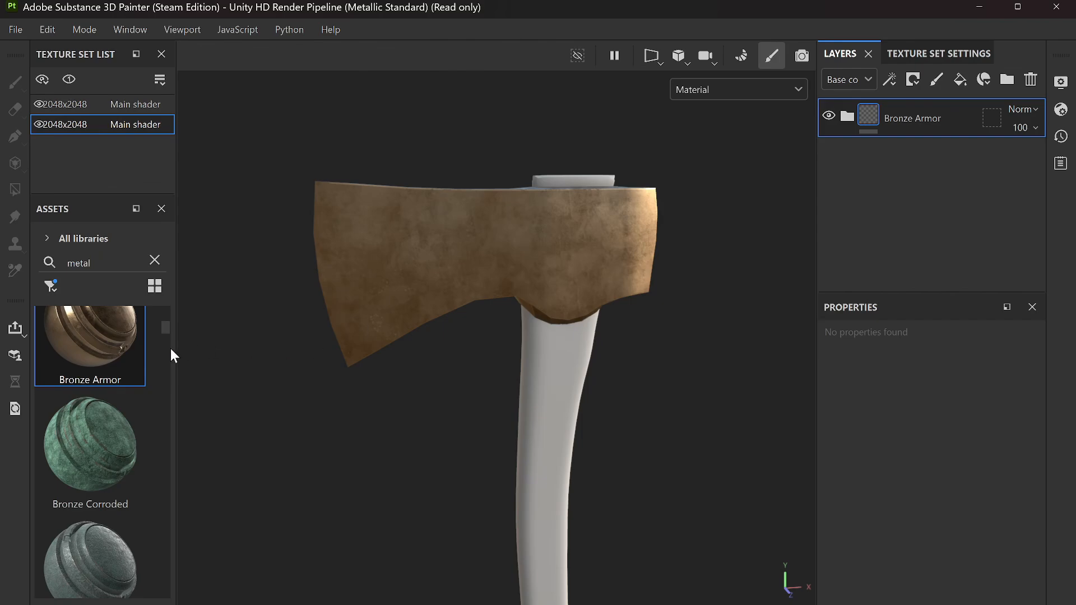
left_click_drag(100, 345, 547, 383)
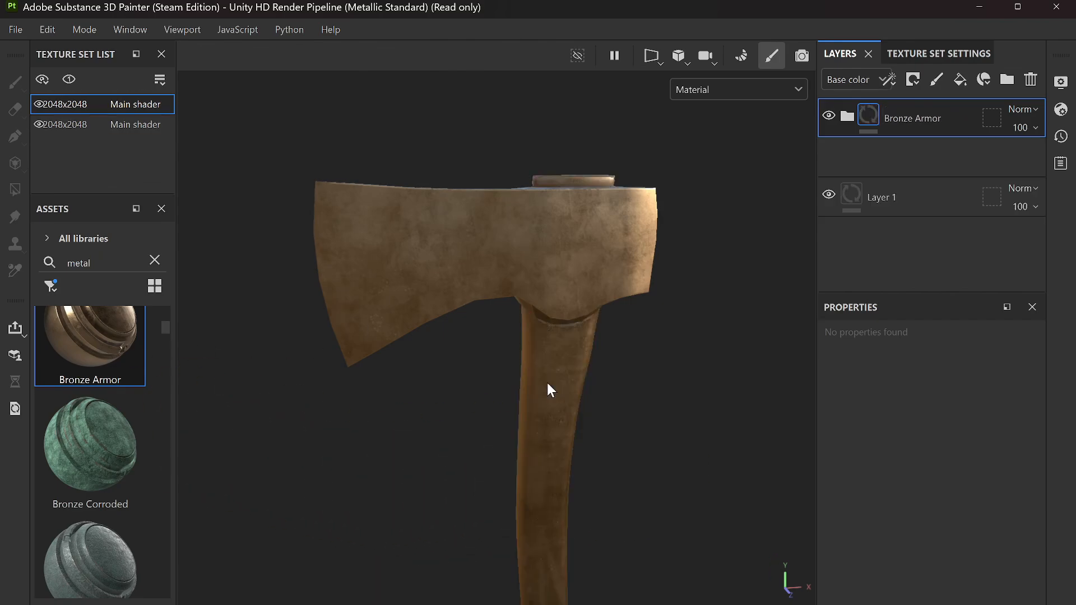
scroll(598, 348, "down", 4)
middle_click_drag(605, 415, 551, 362, "alt")
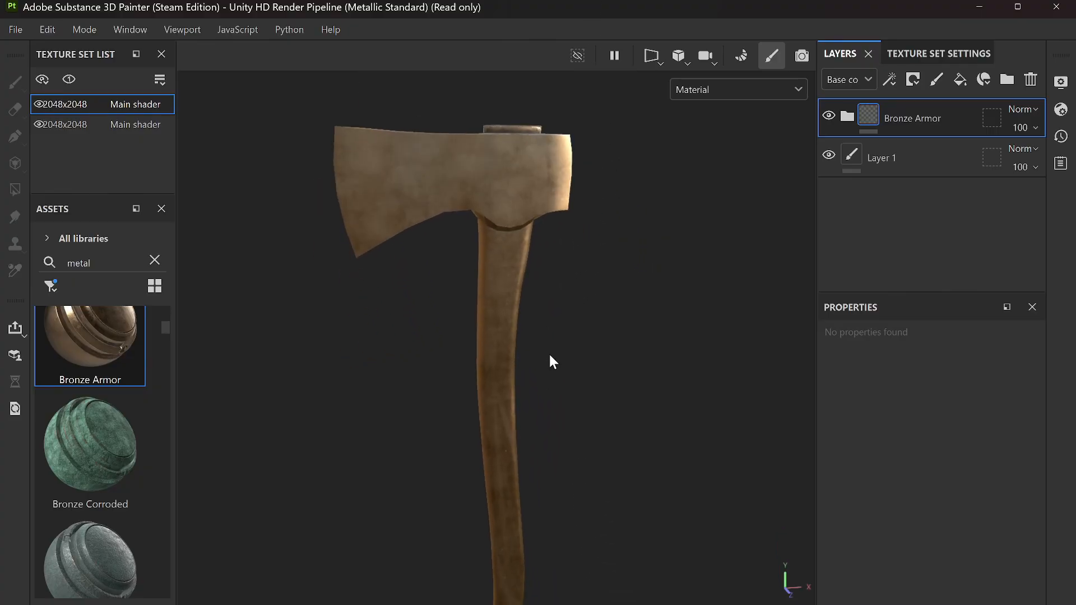
key("ctrl+z")
key("ctrl+z")
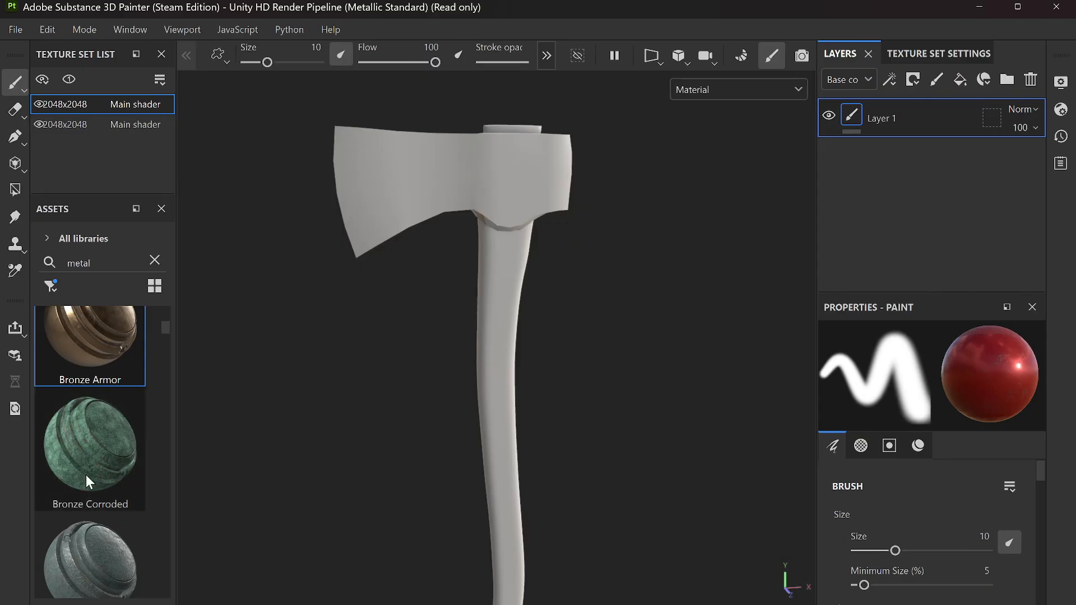
Step: Try the Aluminium Brushed smart material on the axe head and undo it
mouse_move(86, 476)
scroll(115, 443, "up", 3)
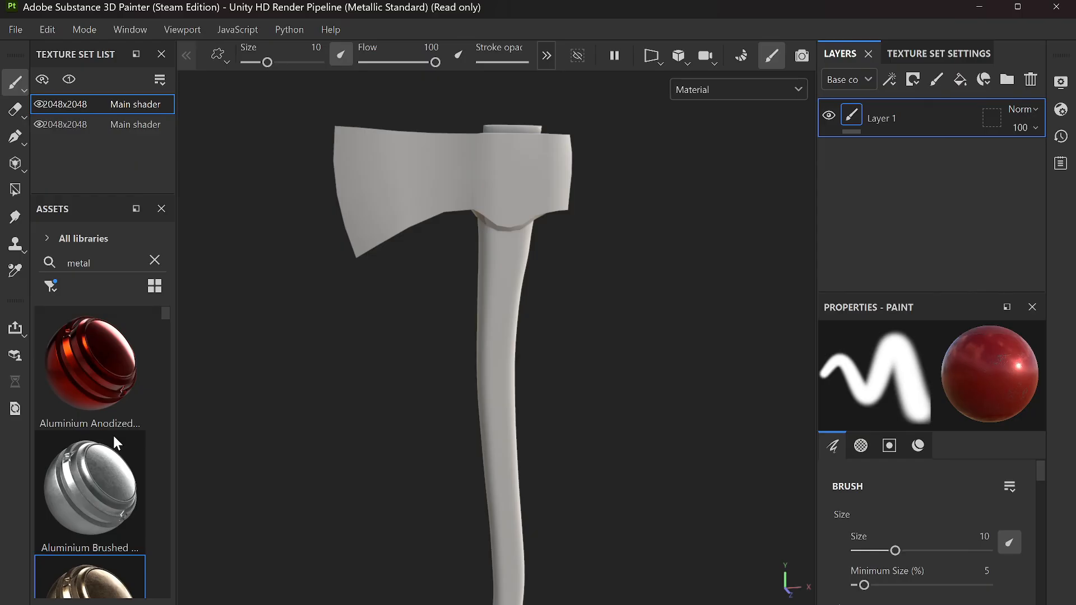
mouse_move(100, 495)
left_mouse_down()
mouse_move(395, 209)
mouse_move(483, 178)
left_mouse_up()
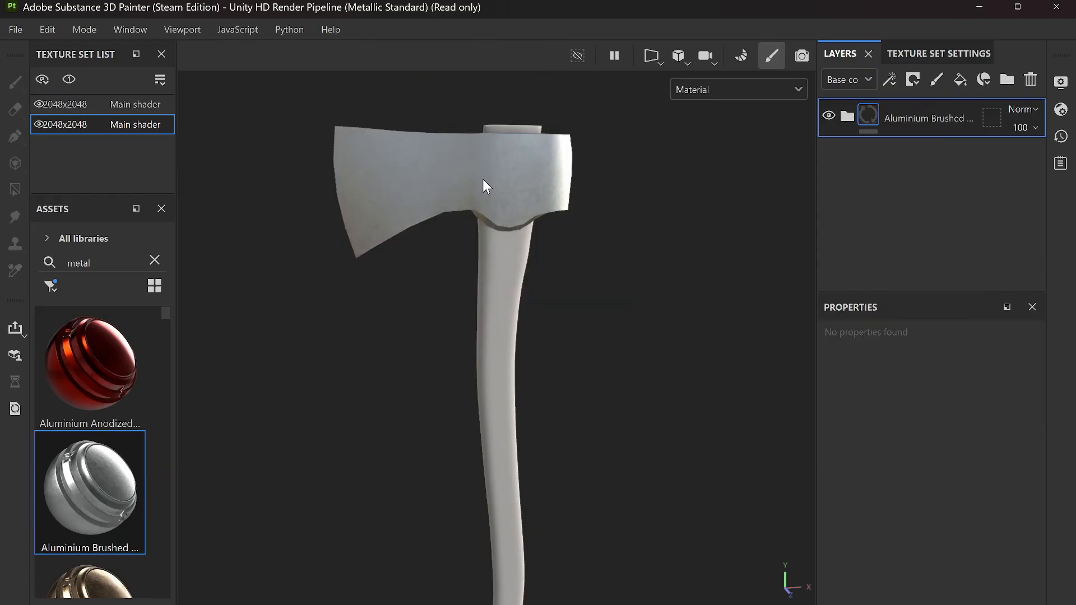
key("ctrl+z")
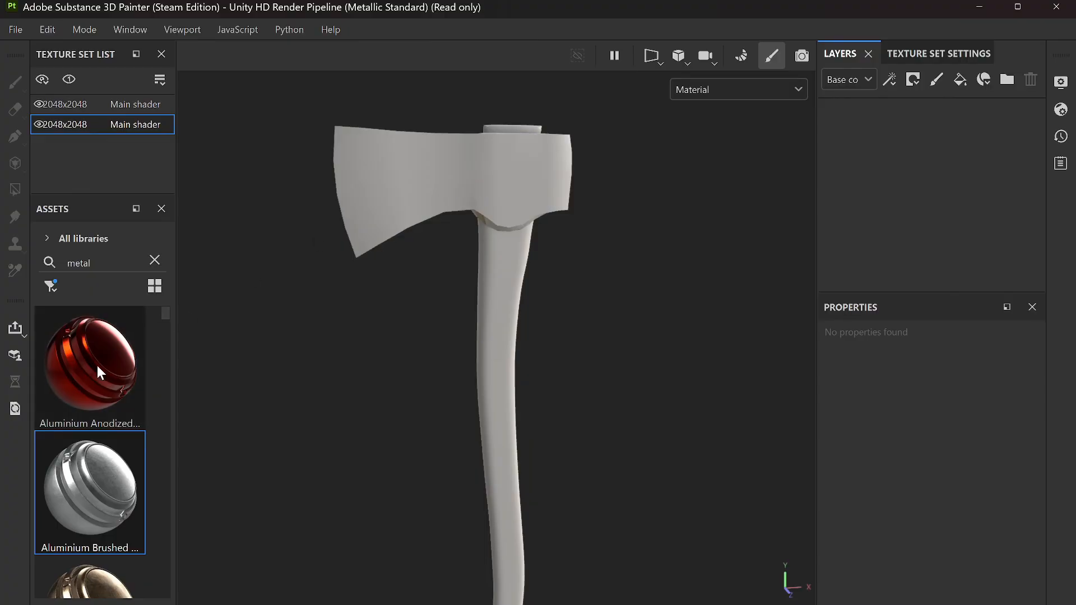
Step: Browse the metal smart materials, try the realistic-industrial one on the axe head again, and undo it
mouse_move(97, 367)
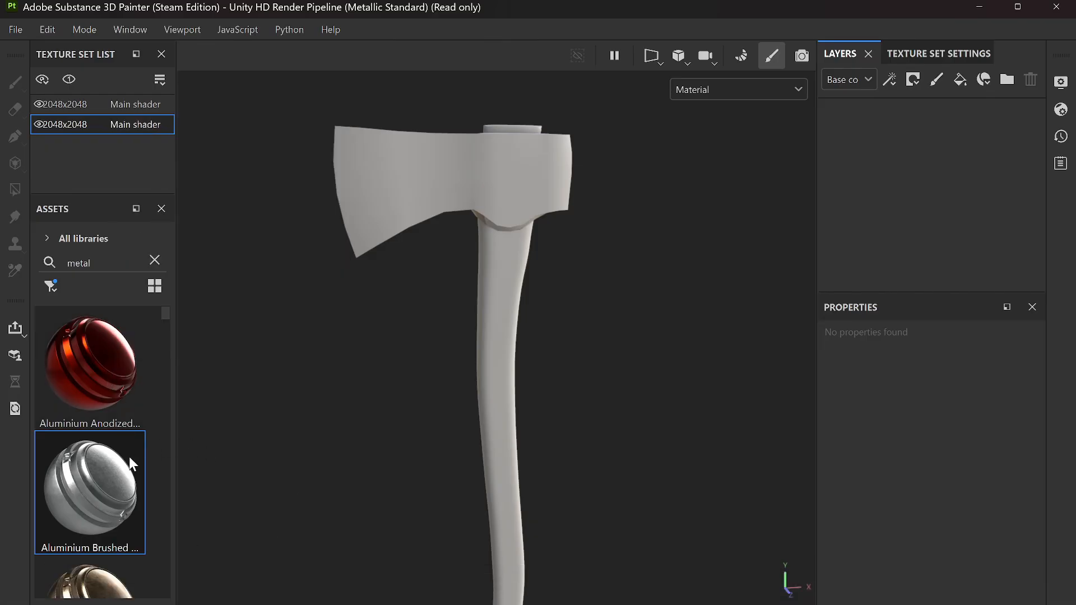
scroll(113, 398, "down", 3)
scroll(112, 398, "down", 8)
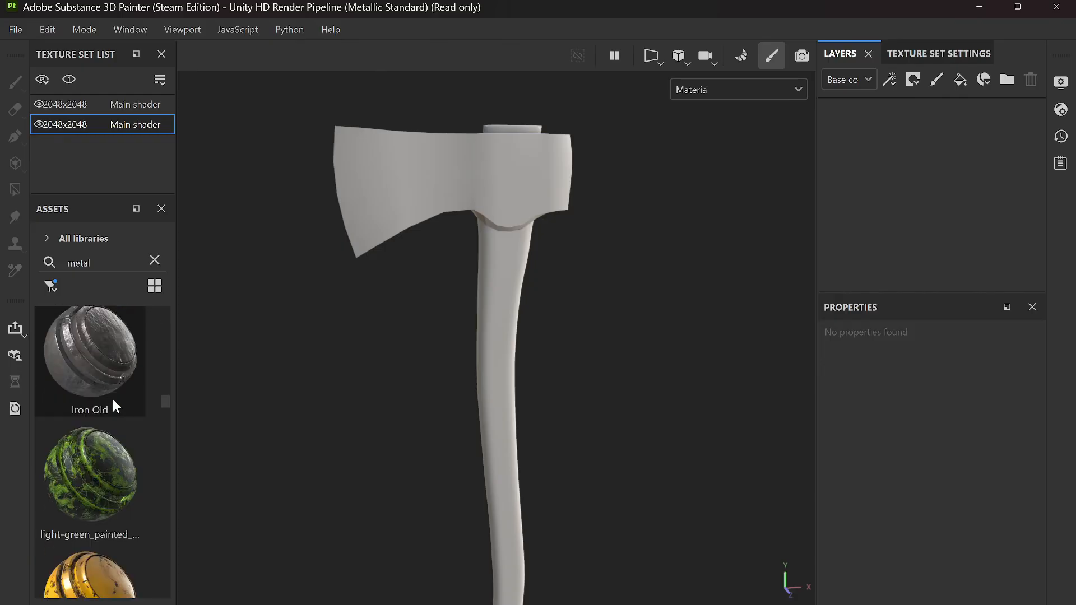
scroll(113, 399, "up", 1)
scroll(112, 399, "up", 3)
mouse_move(102, 358)
left_mouse_down()
mouse_move(401, 204)
mouse_move(254, 386)
mouse_move(124, 359)
left_mouse_up()
scroll(112, 422, "down", 8)
scroll(112, 424, "up", 3)
left_click_drag(120, 516, 404, 159)
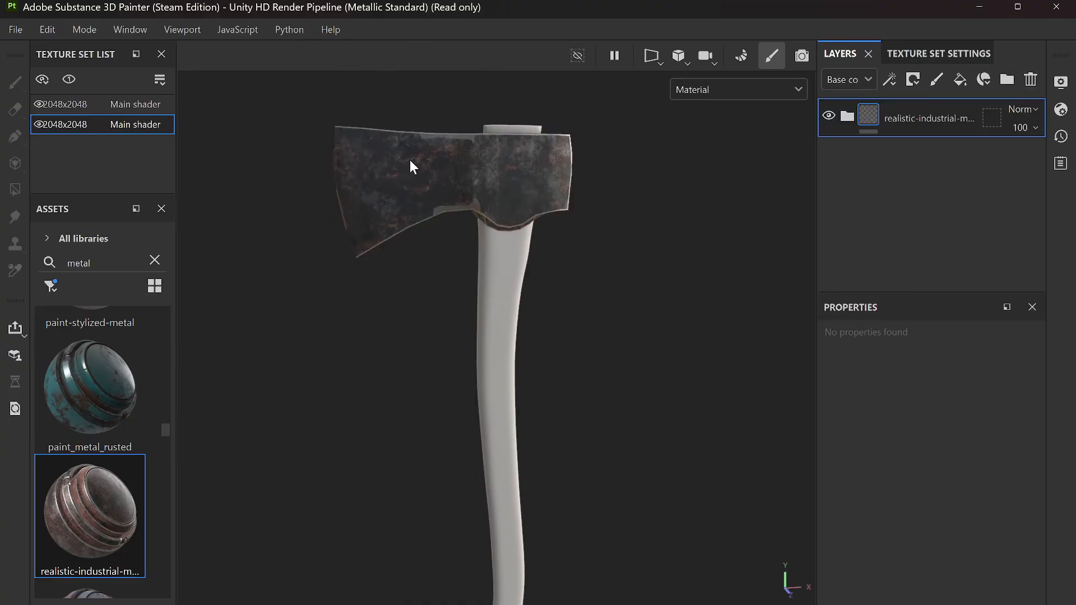
key("ctrl+z")
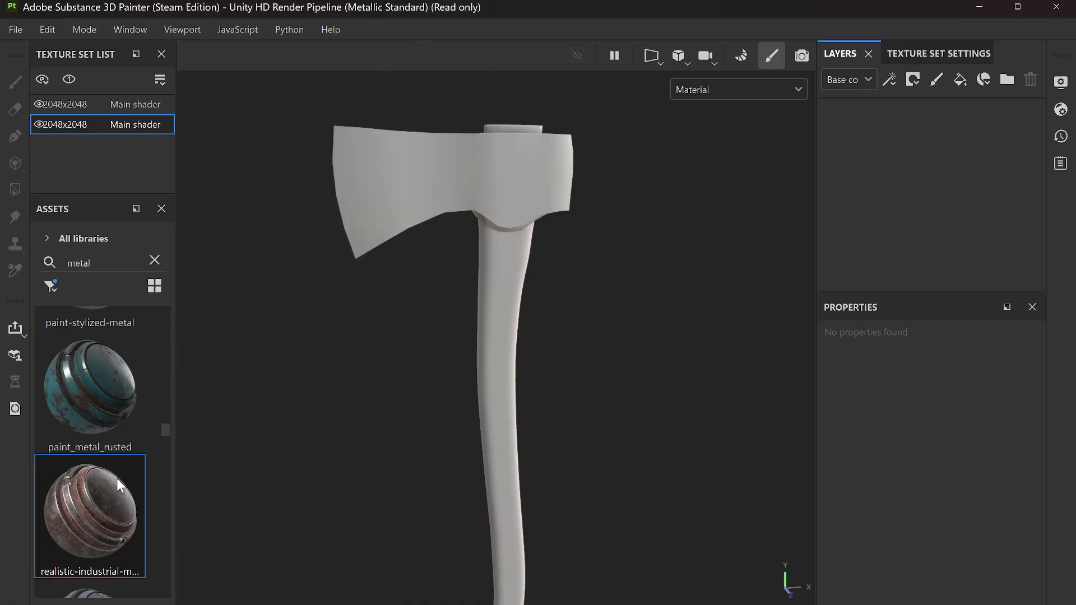
Step: Look through the steel materials, retry Silver Armor on the axe head, and undo it
scroll(116, 479, "down", 3)
scroll(116, 476, "down", 6)
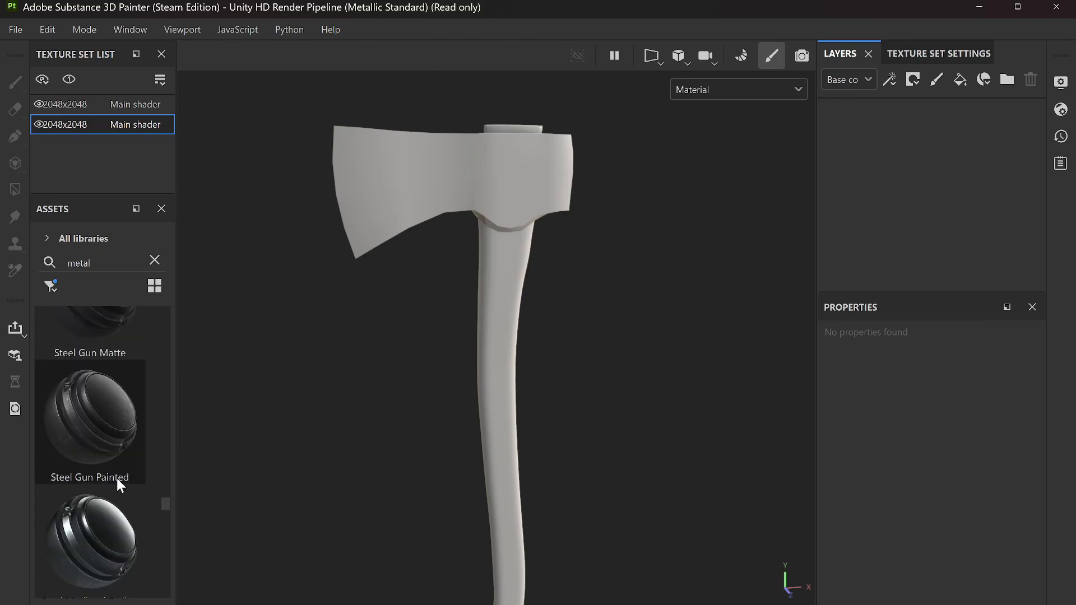
scroll(117, 478, "up", 4)
scroll(117, 479, "up", 1)
left_click_drag(116, 451, 439, 160)
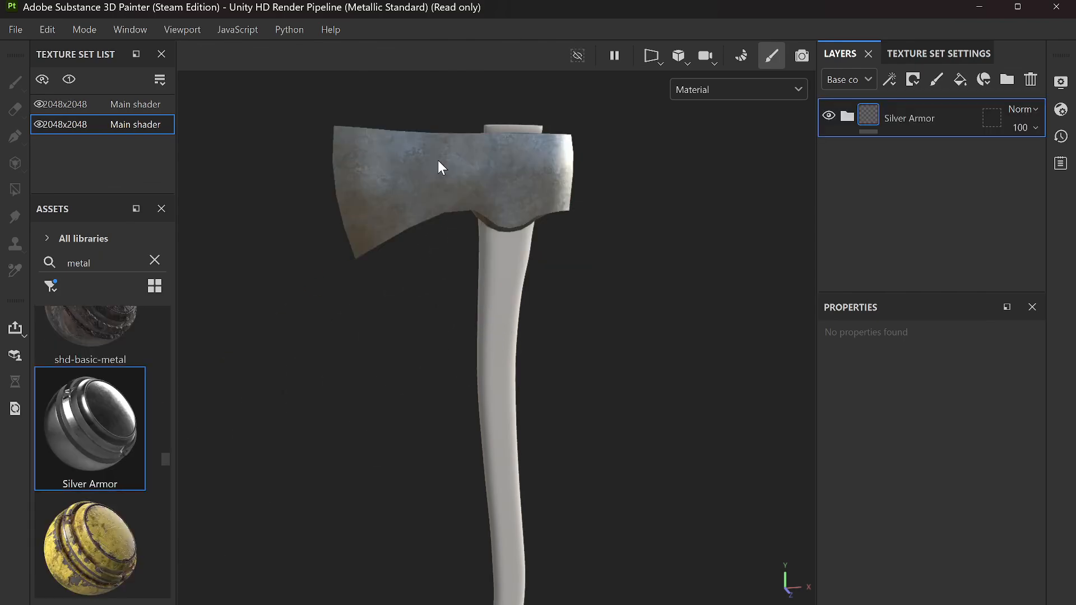
key("ctrl+z")
Step: Apply the Steel Dark Stained smart material to the axe head
scroll(71, 441, "down", 3)
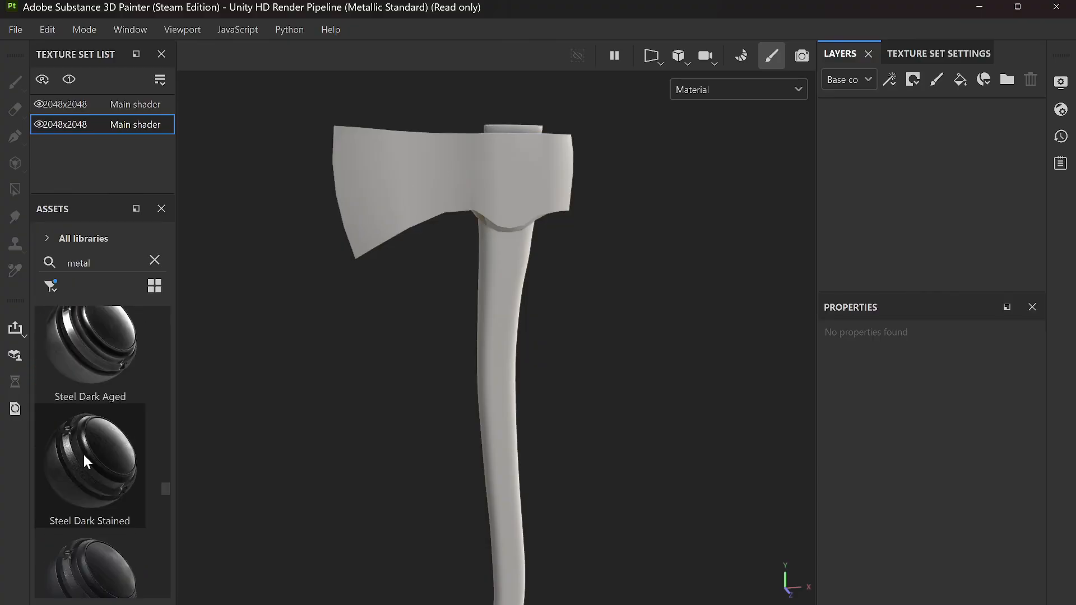
left_click_drag(82, 470, 375, 203)
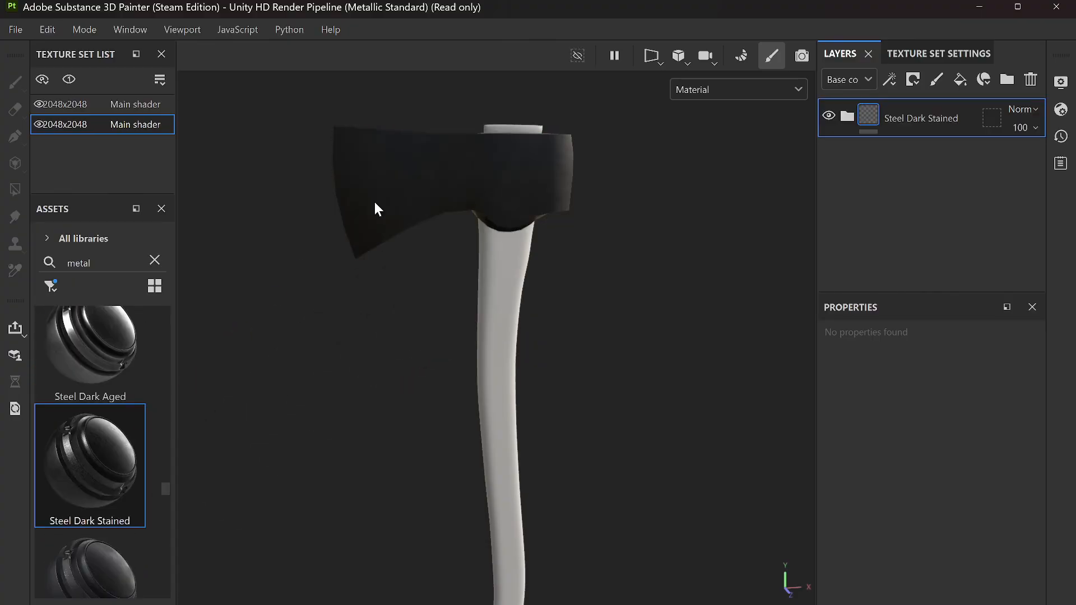
Step: Undo Steel Dark Stained, then try Steel Dark Aged and the steel smart material below Steel Dark Stained on the axe head, undoing each
key("ctrl+z")
left_click_drag(90, 345, 418, 180)
key("ctrl+z")
left_click_drag(86, 573, 425, 176)
key("ctrl+z")
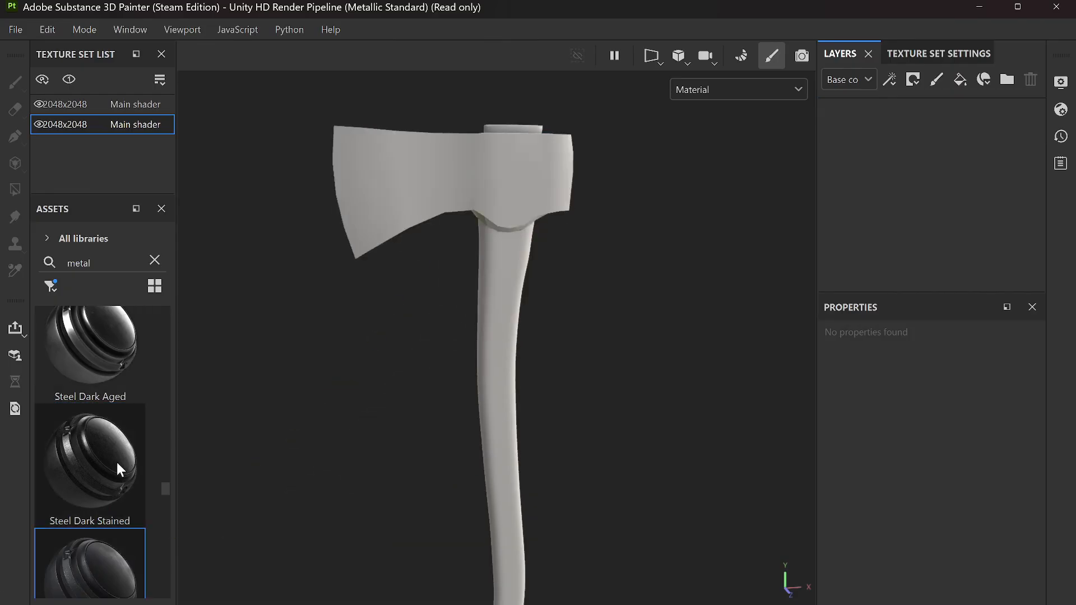
Step: Try the Steel Painted Rough smart material on the axe head and undo it
scroll(115, 459, "down", 3)
scroll(114, 468, "down", 5)
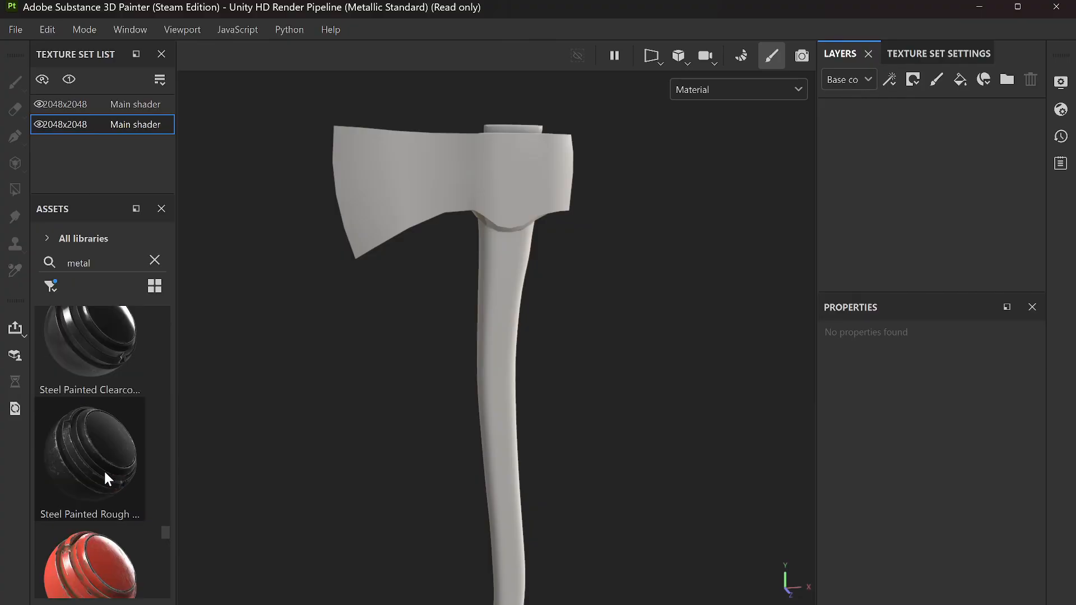
mouse_move(88, 454)
left_mouse_down()
mouse_move(365, 247)
mouse_move(382, 209)
left_mouse_up()
key("ctrl+z")
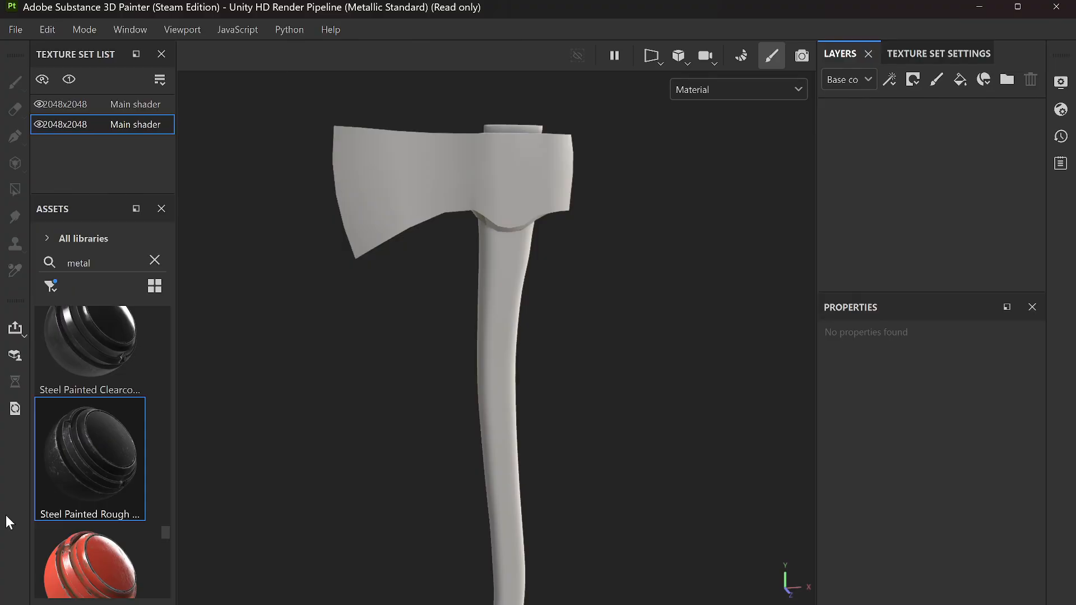
Step: Apply the Steel Ruined smart material to the axe head and inspect the blade surface
scroll(52, 517, "down", 3)
left_click_drag(52, 516, 412, 185)
scroll(463, 142, "up", 5)
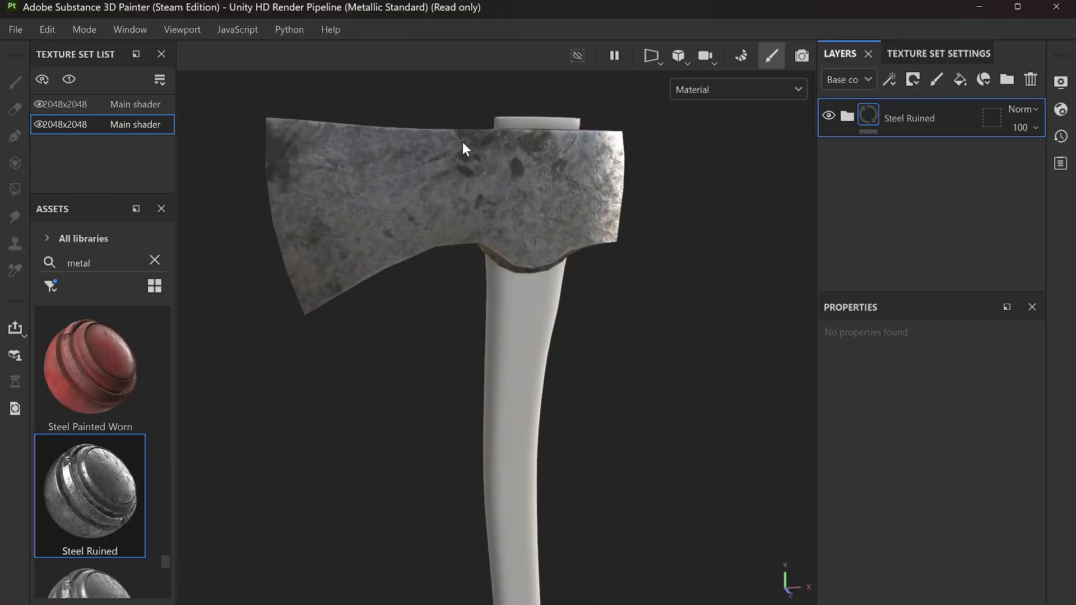
left_click_drag(454, 193, 416, 159, "alt")
scroll(433, 178, "down", 5)
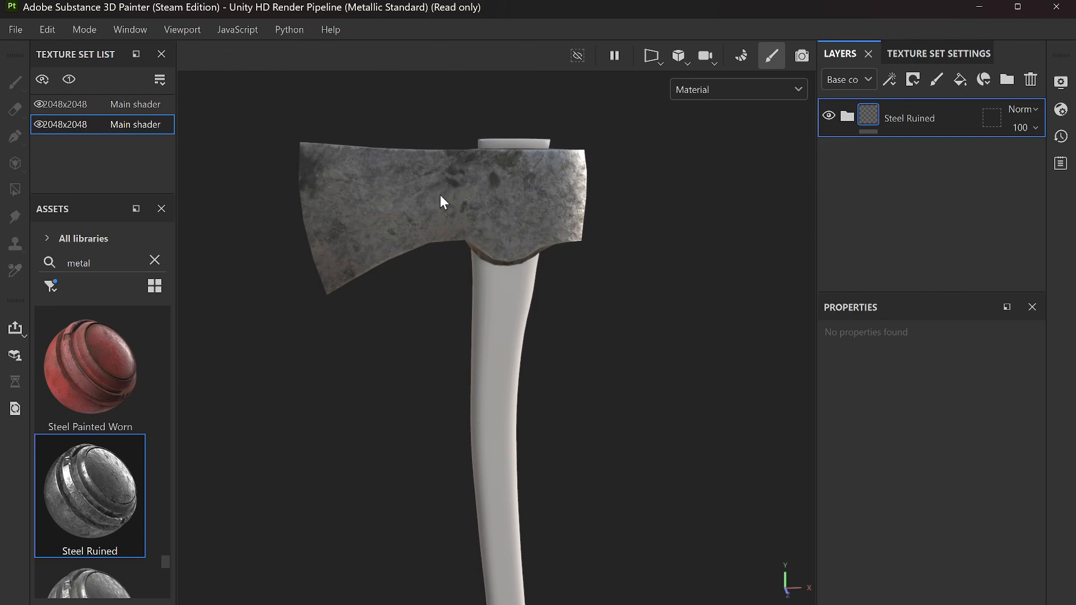
scroll(446, 242, "up", 2)
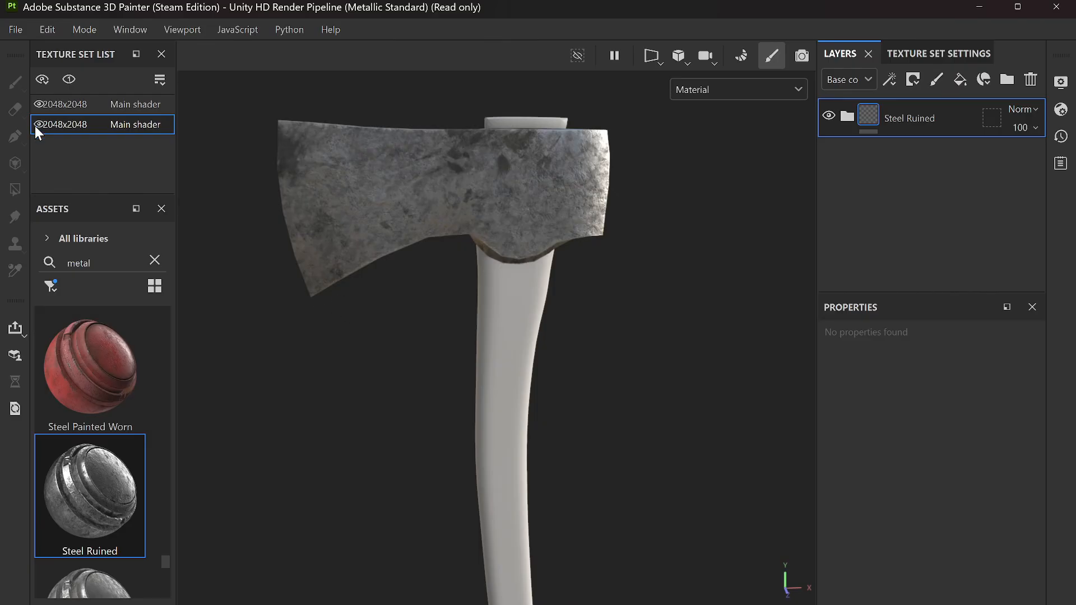
Step: Add a paint layer with a black mask above Steel Ruined, and try Steel Stained on it before deleting that material
left_click(932, 81)
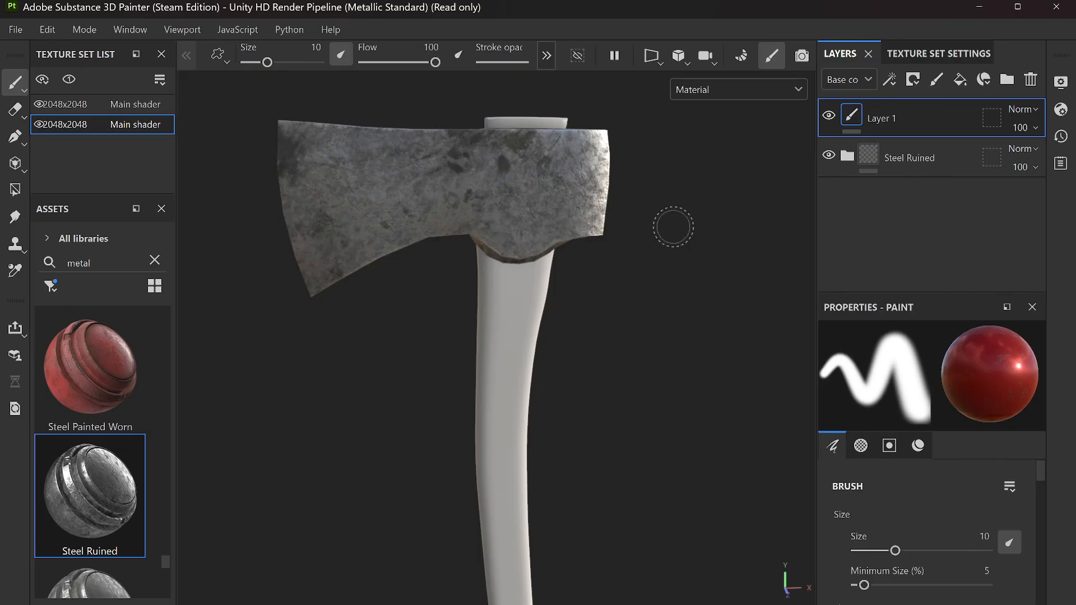
right_click(900, 123)
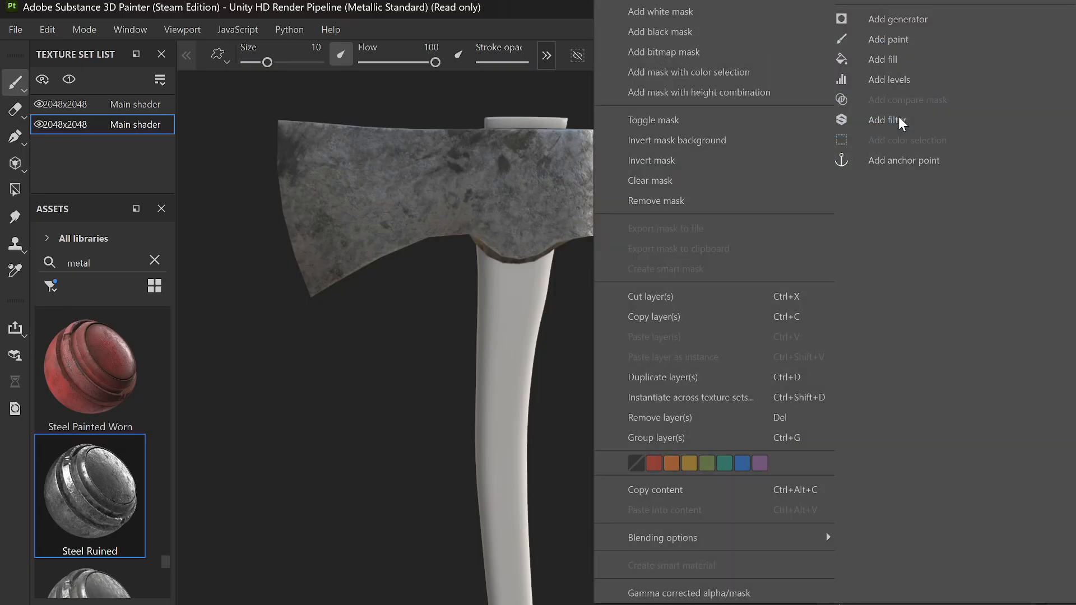
left_click(687, 33)
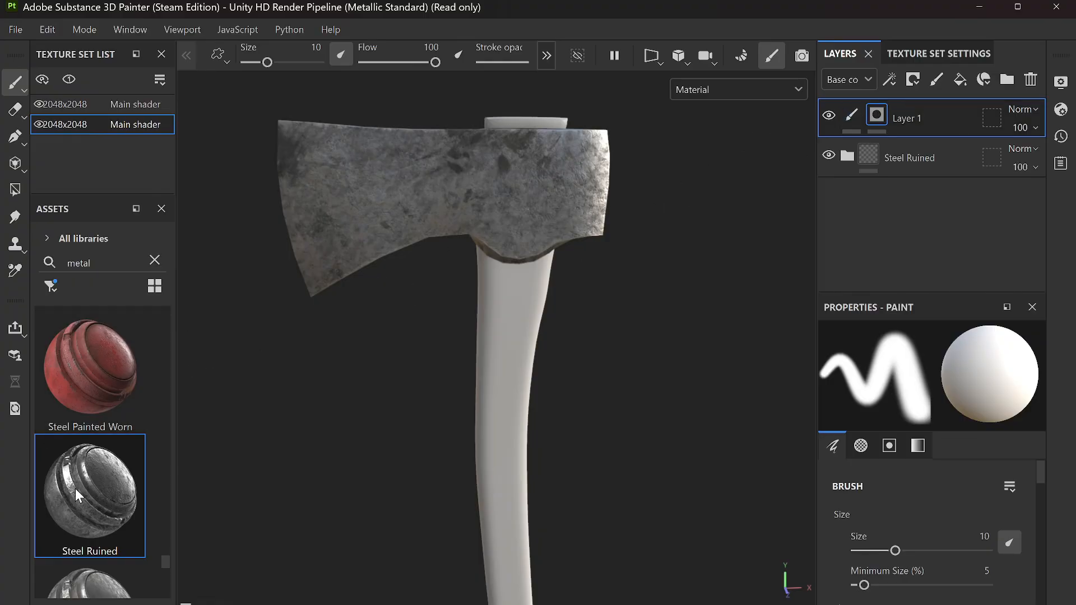
left_click_drag(144, 542, 847, 118)
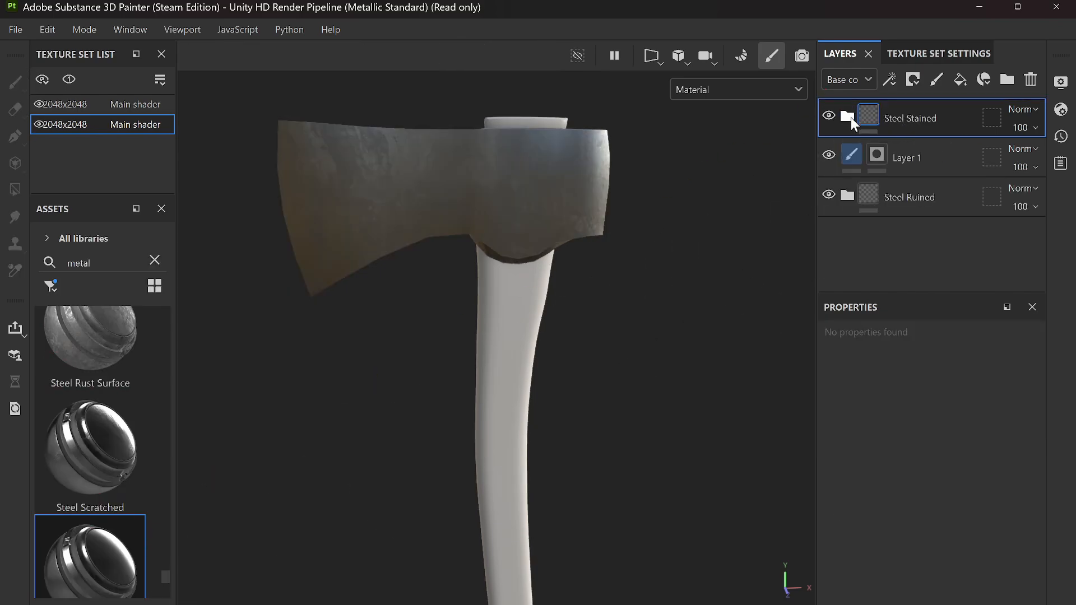
key("Delete")
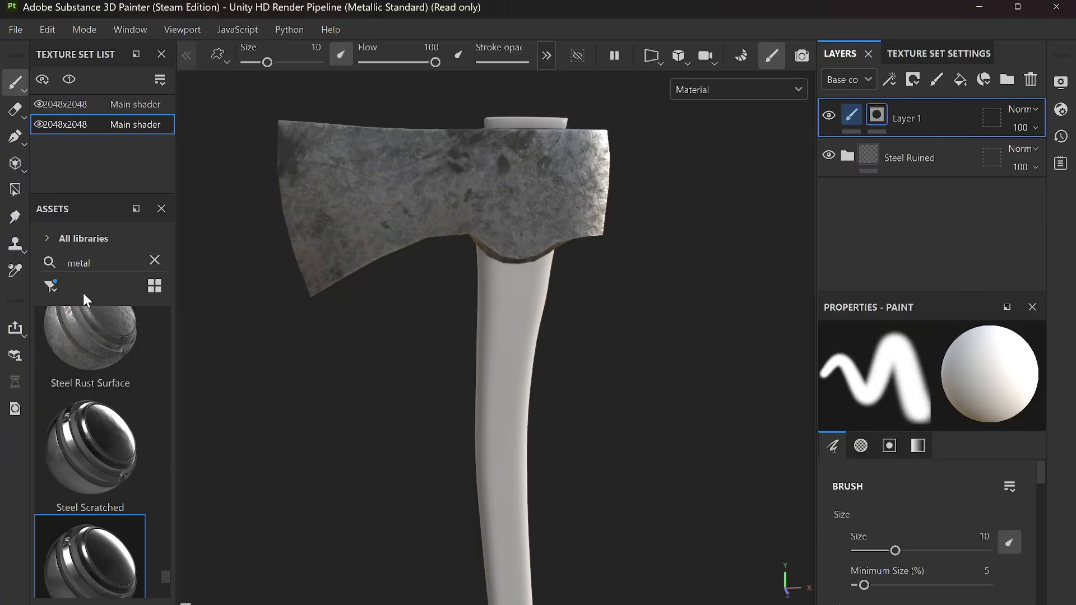
Step: Filter the metal assets to show regular materials instead of smart materials and find MetalPlain
left_click(52, 285)
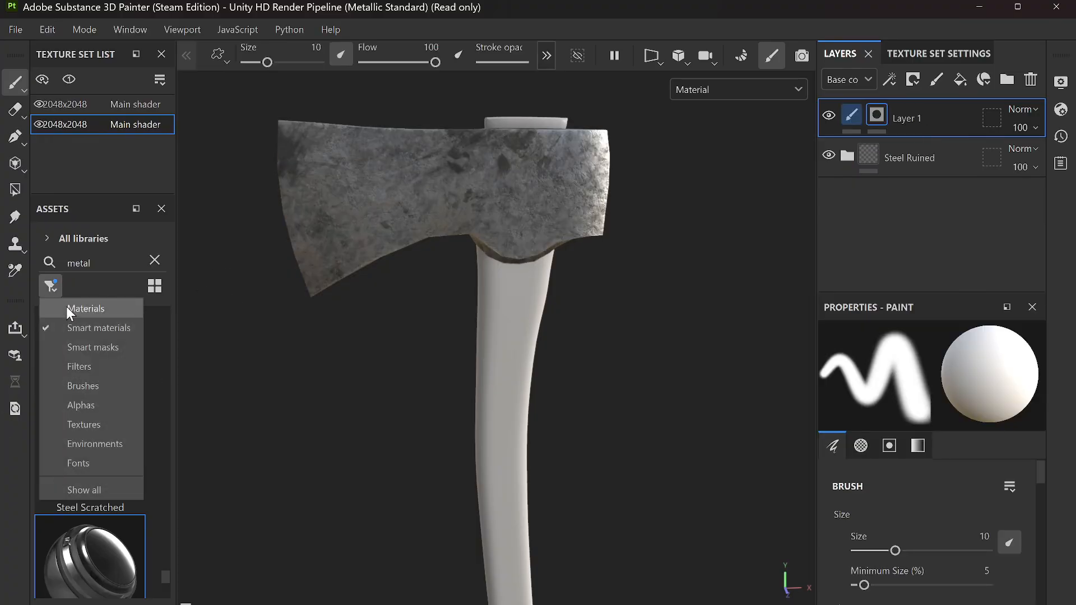
left_click(66, 307)
scroll(102, 451, "down", 3)
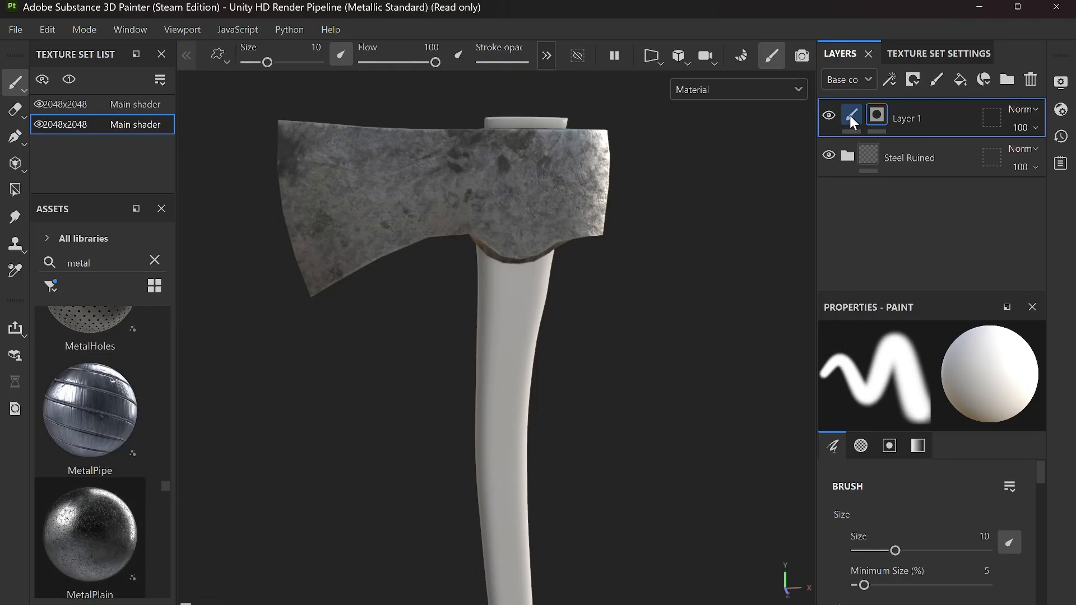
Step: Try MetalPlain as a fill on the masked paint layer's content, and delete that layer
left_click_drag(93, 529, 850, 115)
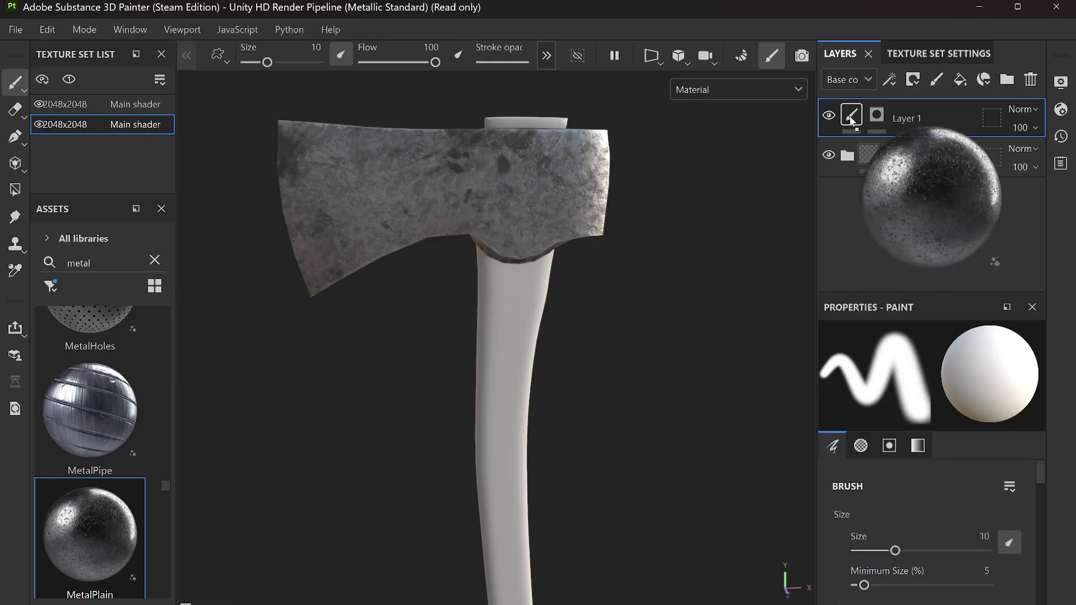
left_click_drag(851, 120, 851, 122)
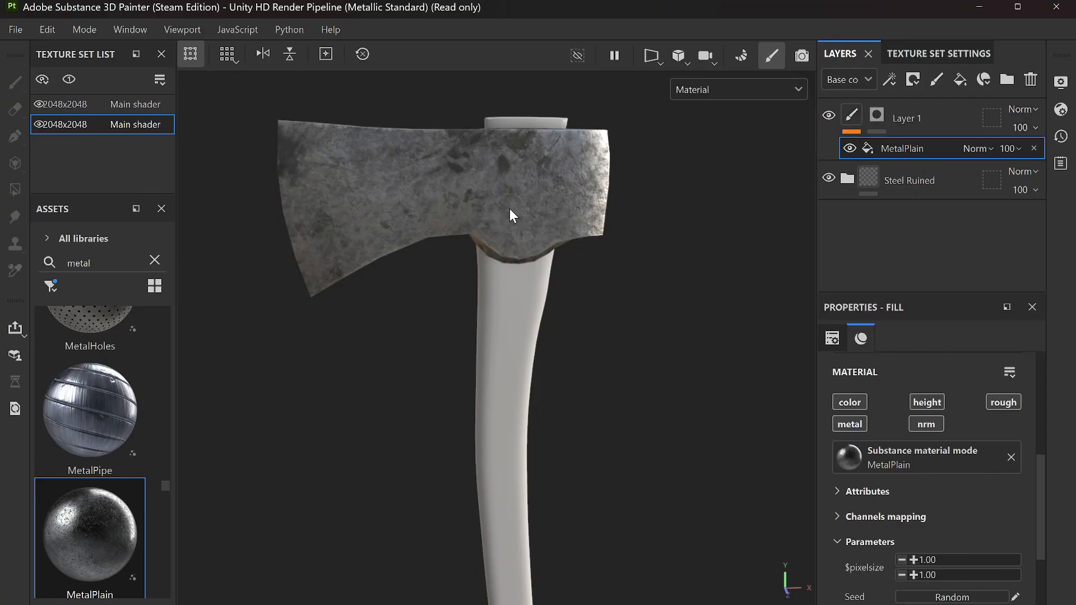
left_click(942, 112)
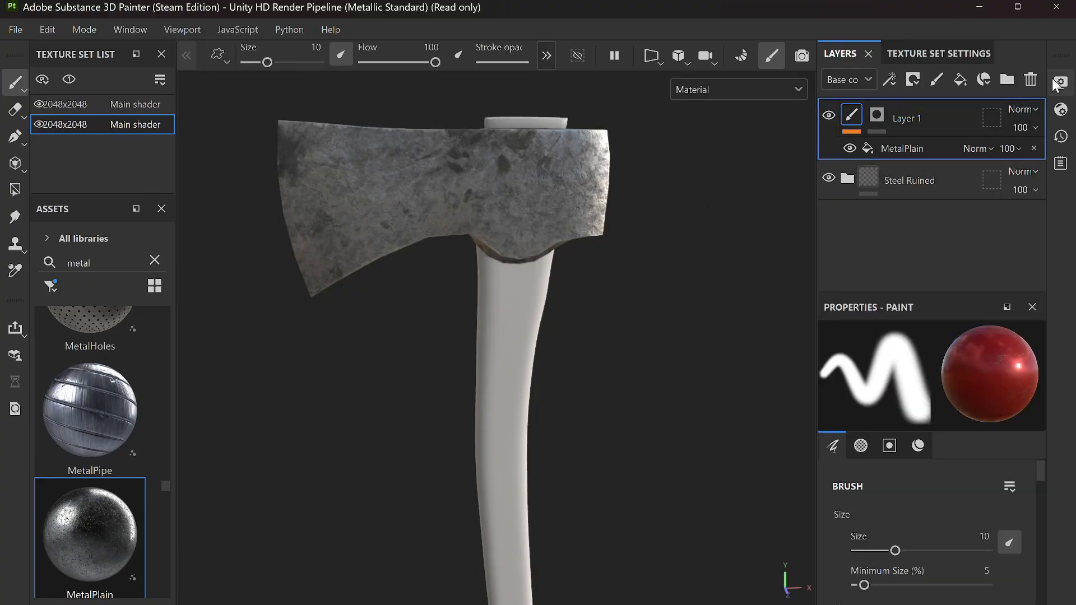
left_click(1030, 79)
Step: Apply the MetalPlain material to the axe head above Steel Ruined and give its layer a black mask
left_click_drag(89, 532, 305, 240)
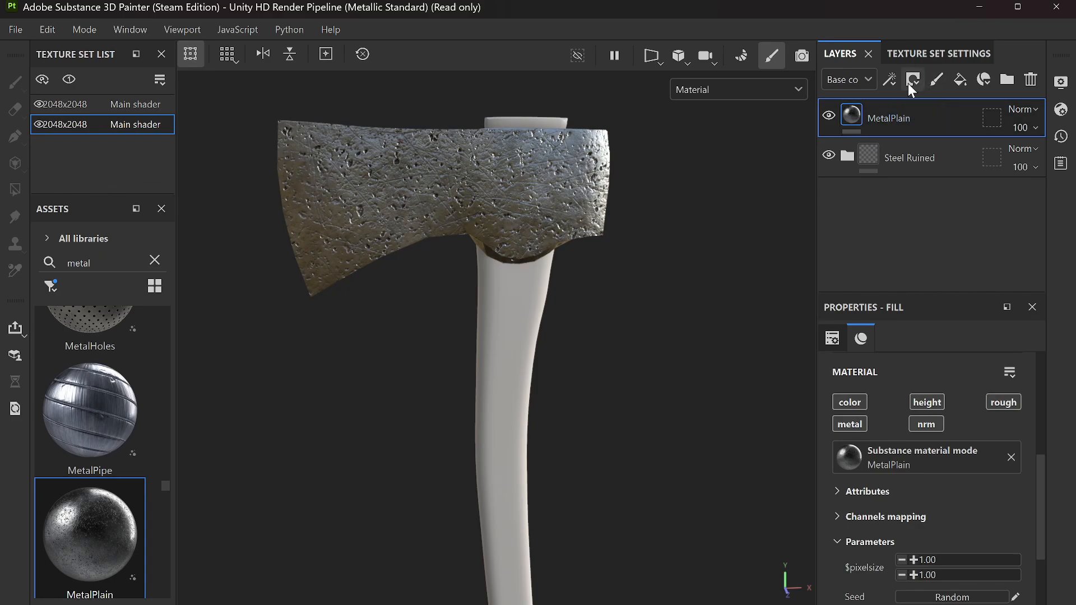
right_click(895, 111)
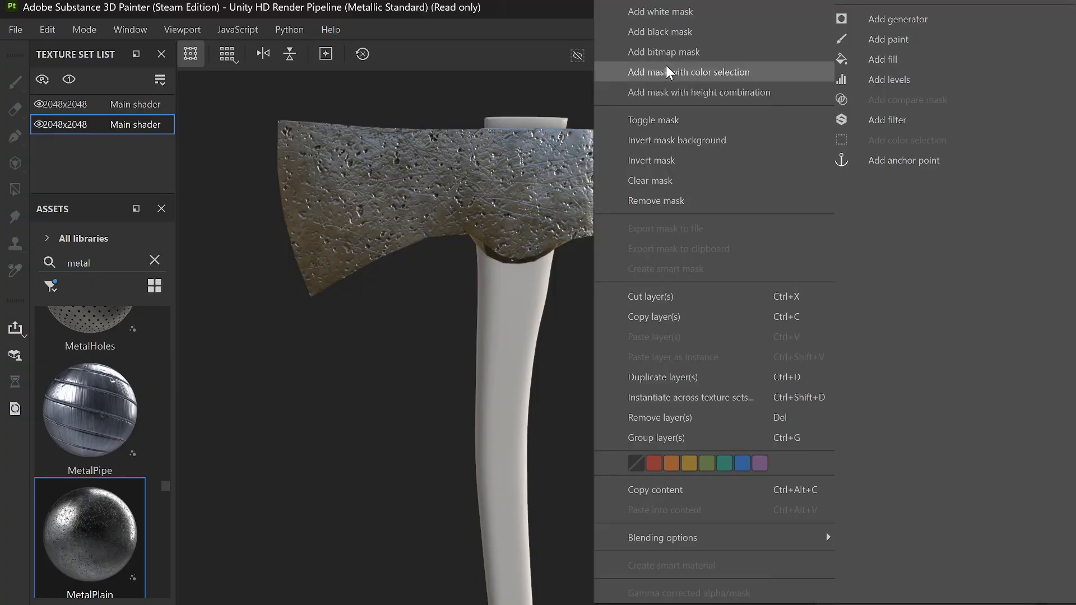
left_click(680, 33)
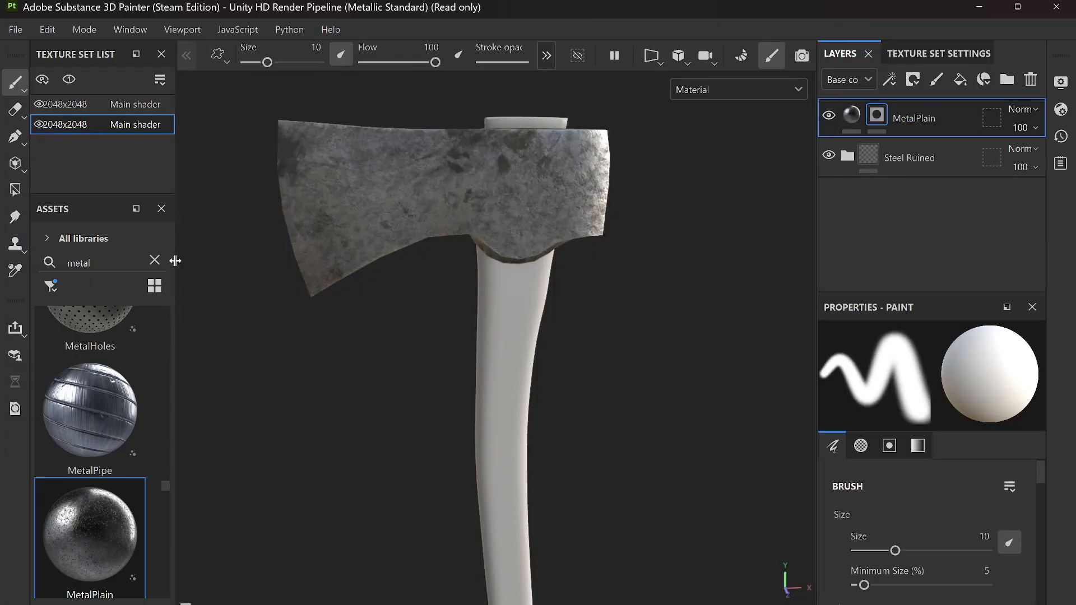
Step: Replace a freehand mask stroke with a four-point painted path along the blade's cutting edge on the MetalPlain mask
left_click_drag(283, 130, 307, 291)
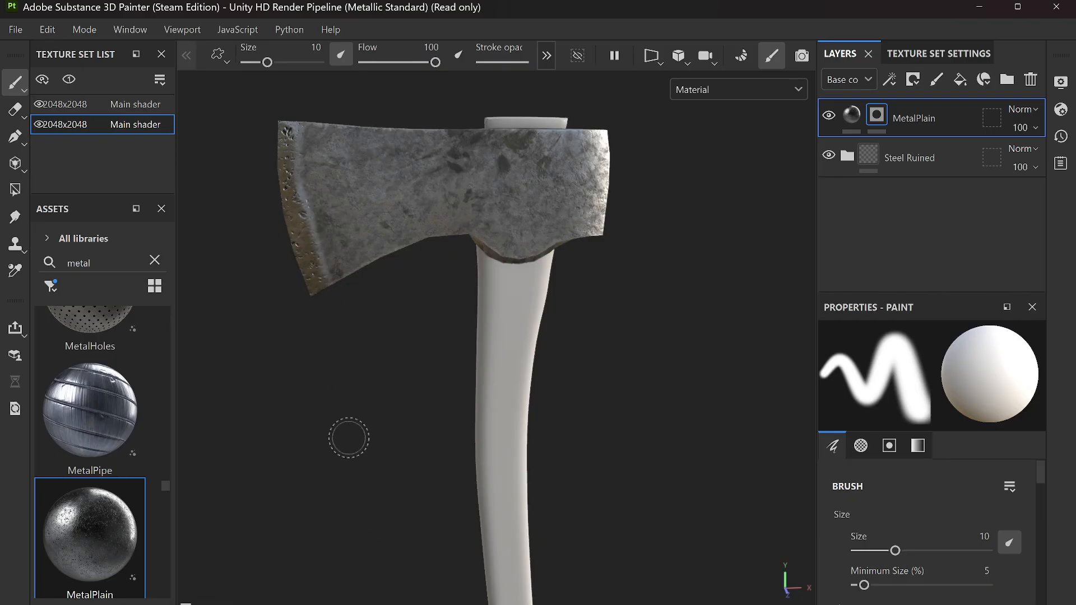
key("ctrl+z")
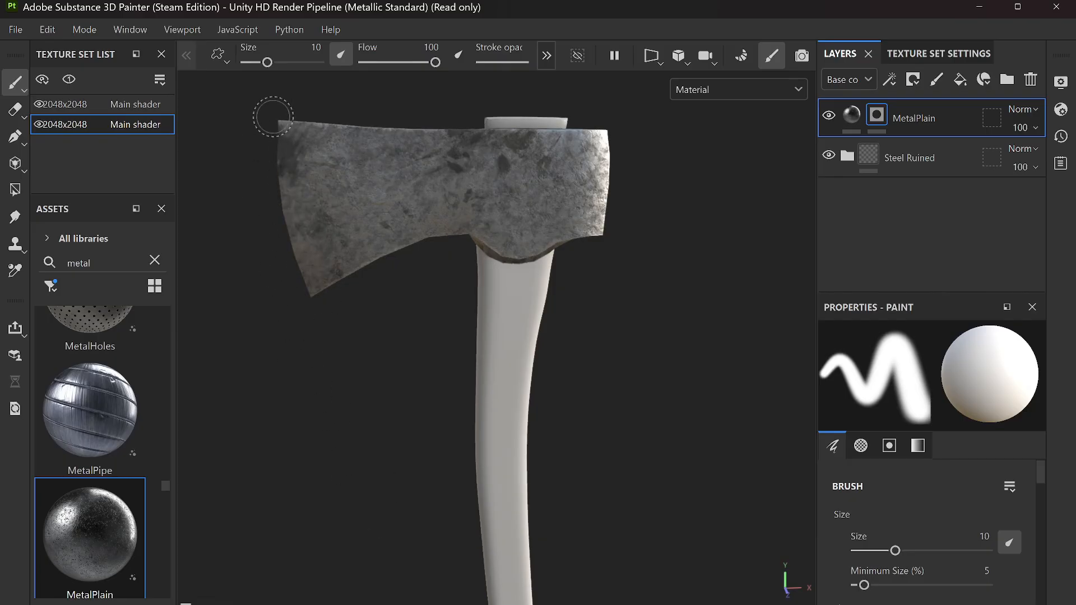
left_click(14, 141)
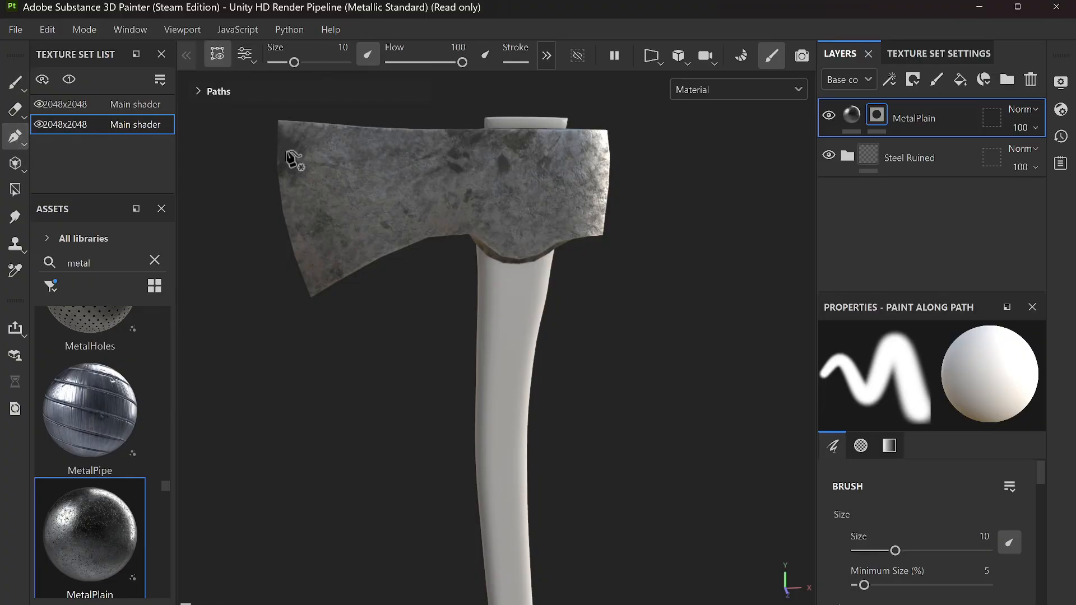
left_click(286, 122)
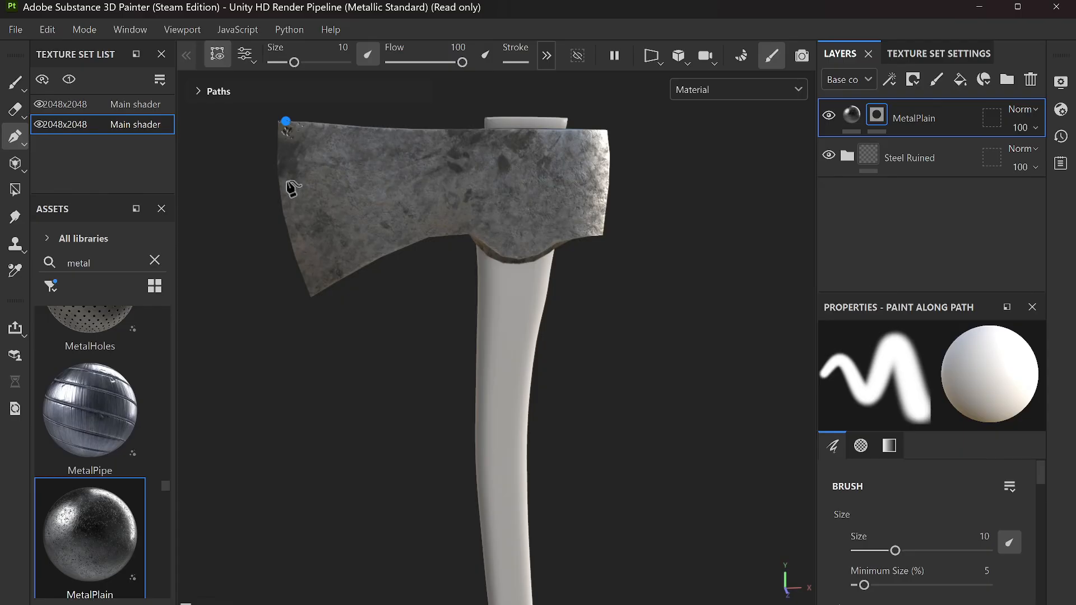
left_click(286, 181)
left_click(295, 220)
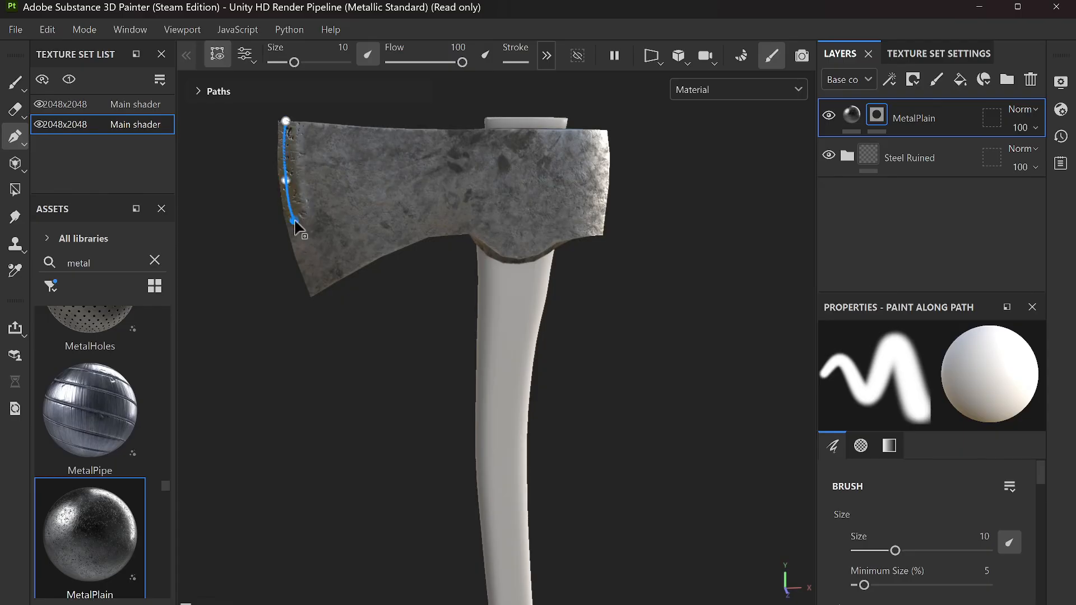
left_click(311, 292)
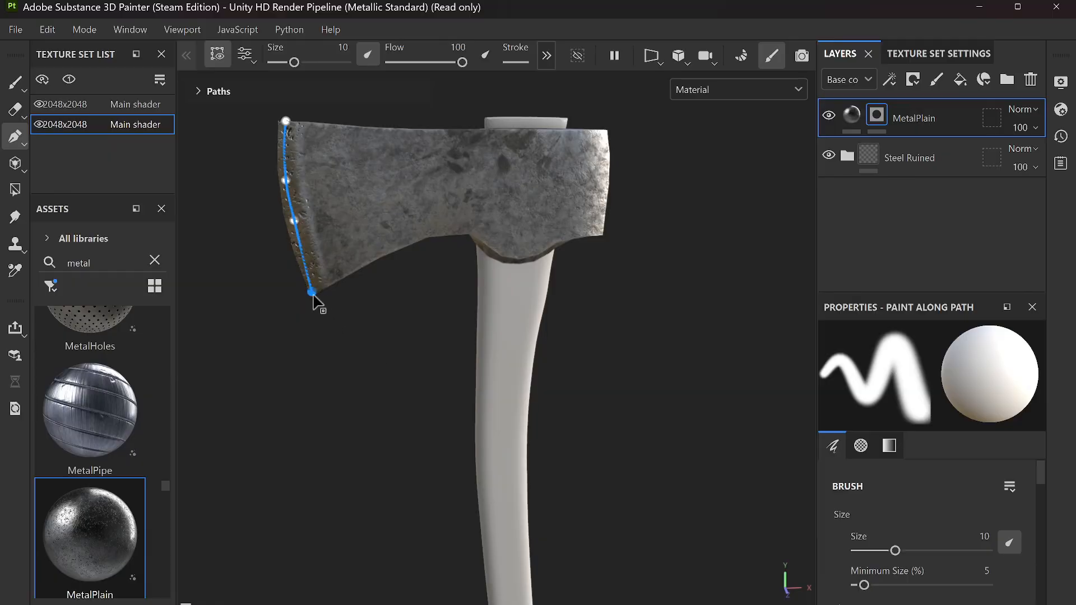
left_click_drag(315, 294, 319, 290)
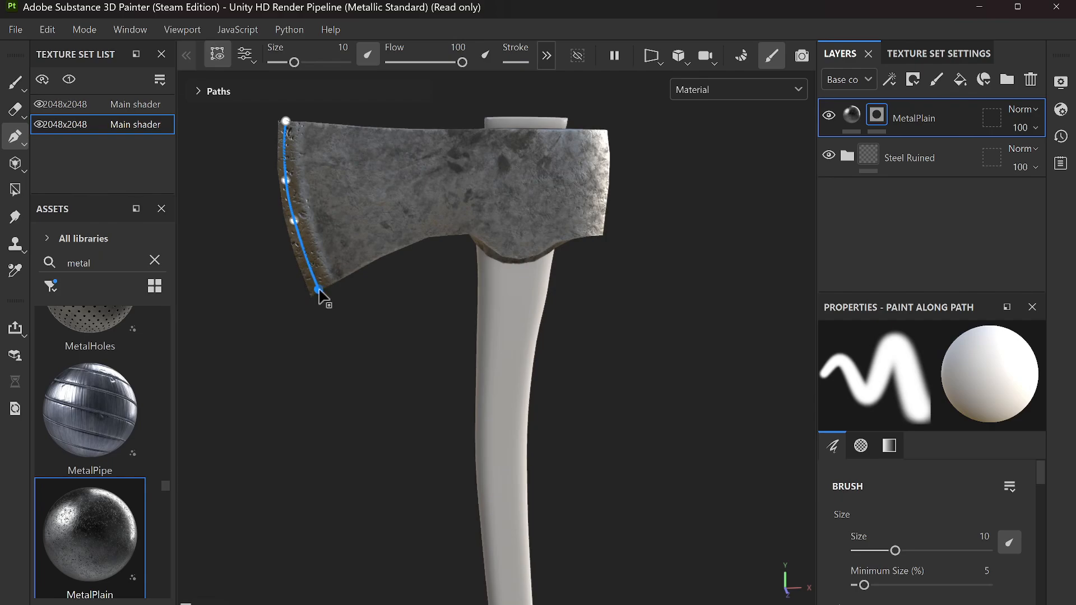
Step: Examine the painted edge path, its brush, alignment and grayscale properties, and the remaining path tool options
left_click_drag(287, 259, 381, 306, "alt")
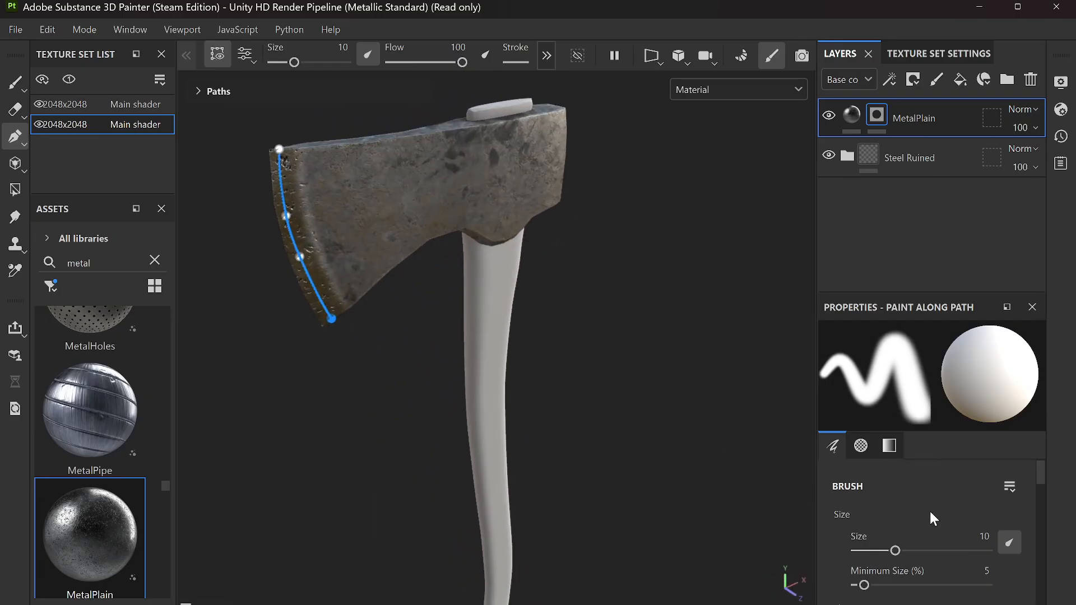
scroll(937, 514, "down", 8)
scroll(937, 513, "down", 3)
scroll(937, 513, "up", 3)
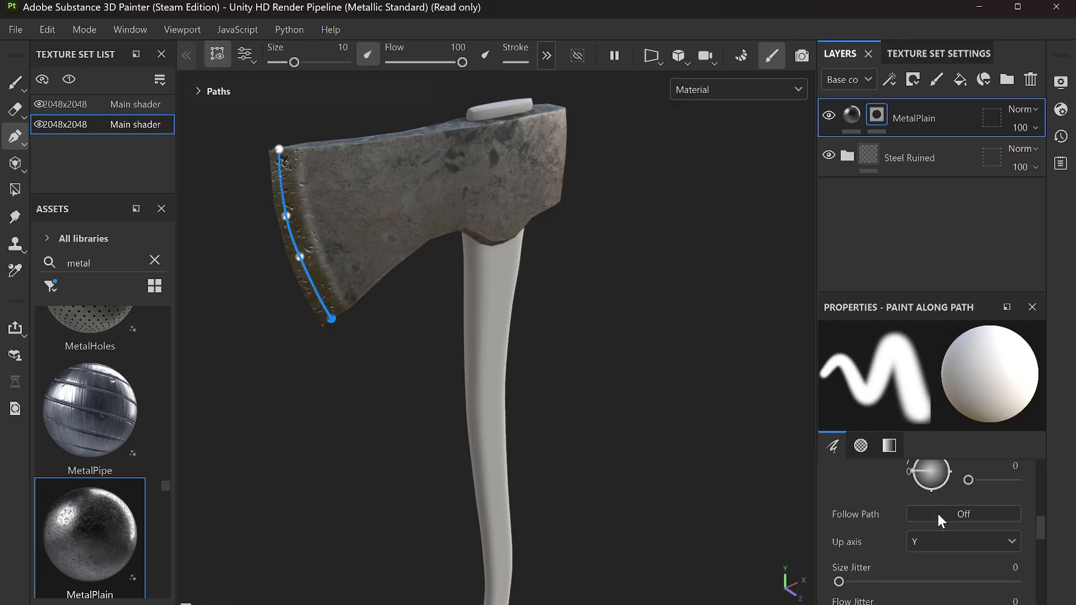
left_click(950, 547)
left_click(950, 547)
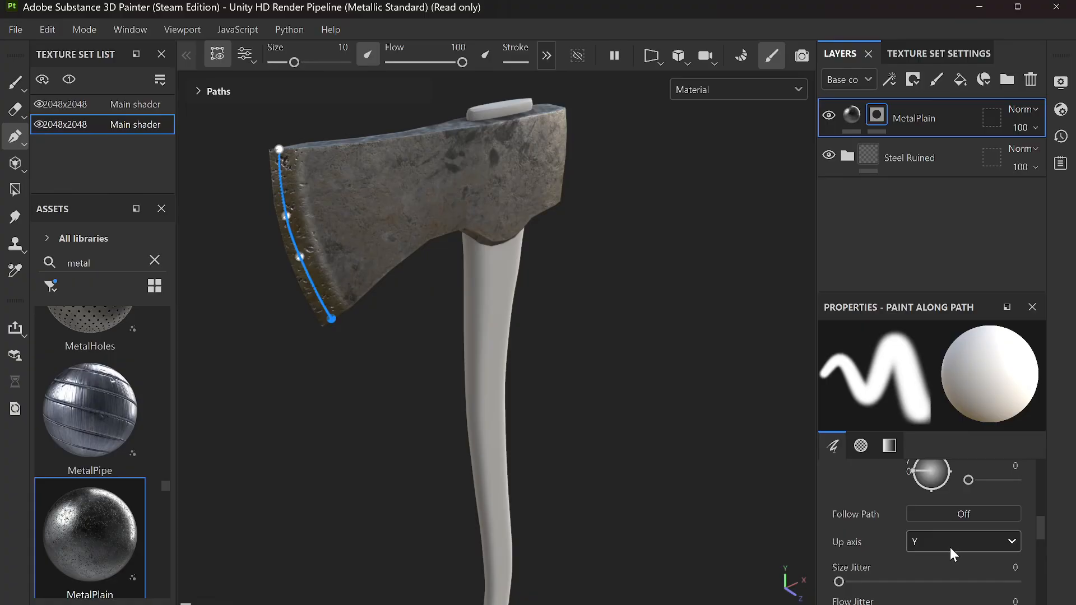
scroll(893, 536, "down", 3)
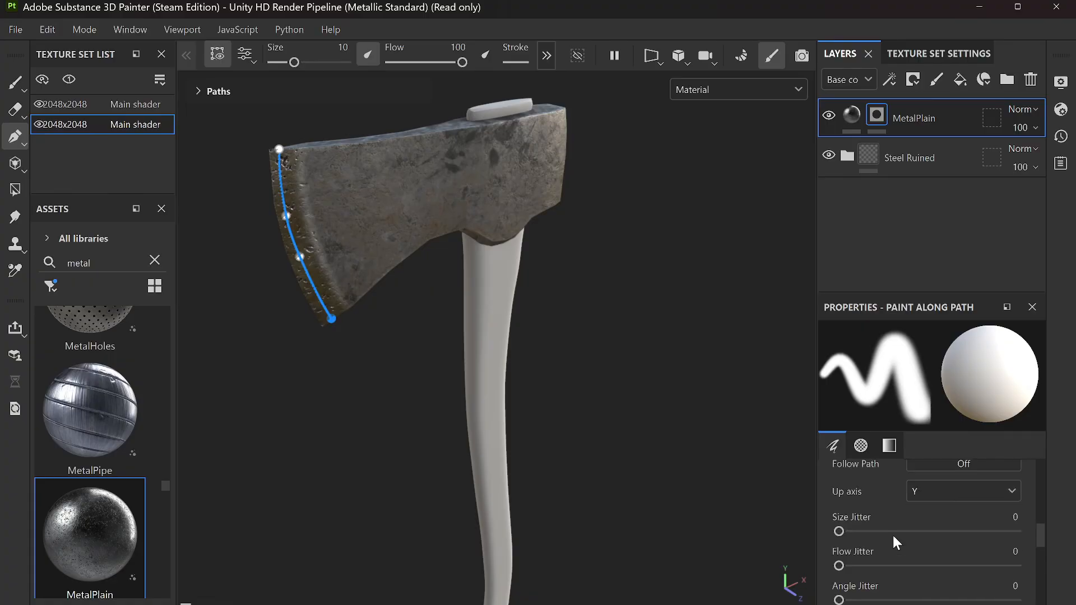
scroll(893, 536, "down", 3)
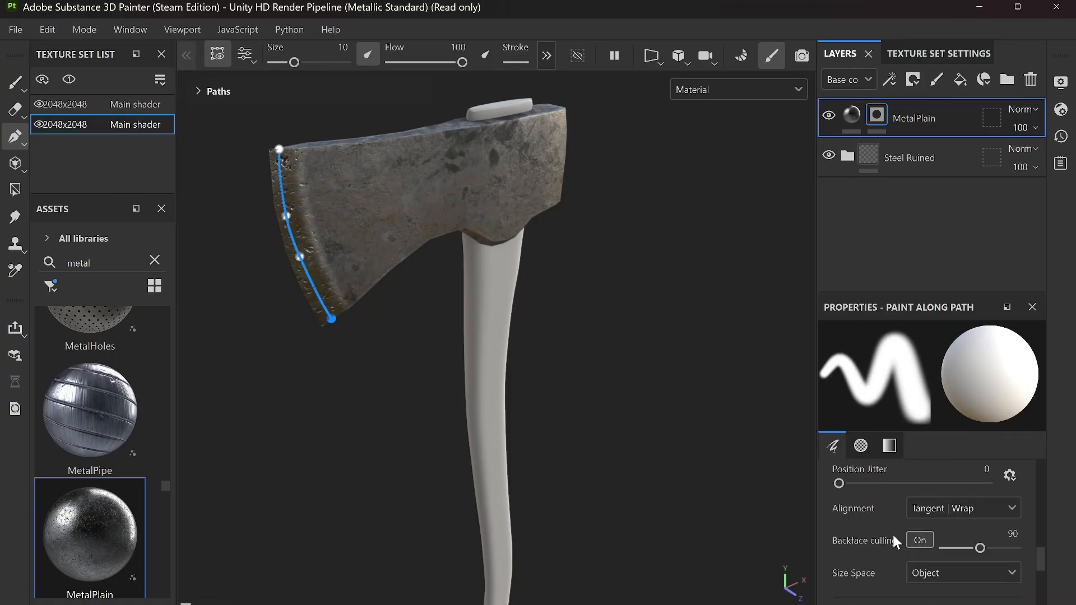
scroll(893, 532, "down", 1)
scroll(893, 534, "down", 1)
scroll(894, 534, "down", 5)
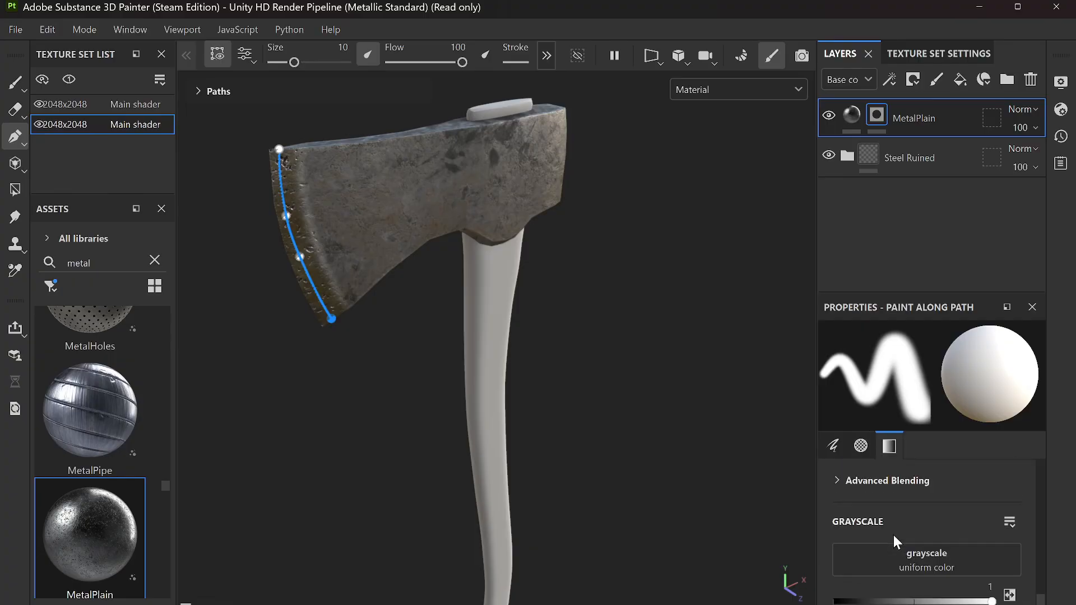
scroll(894, 534, "down", 1)
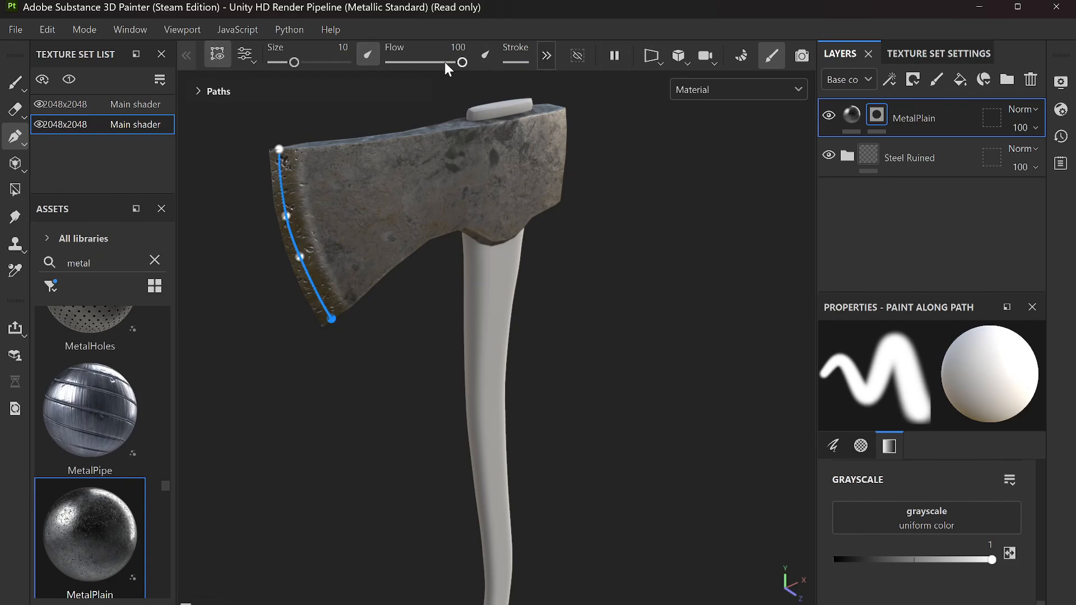
left_click(547, 56)
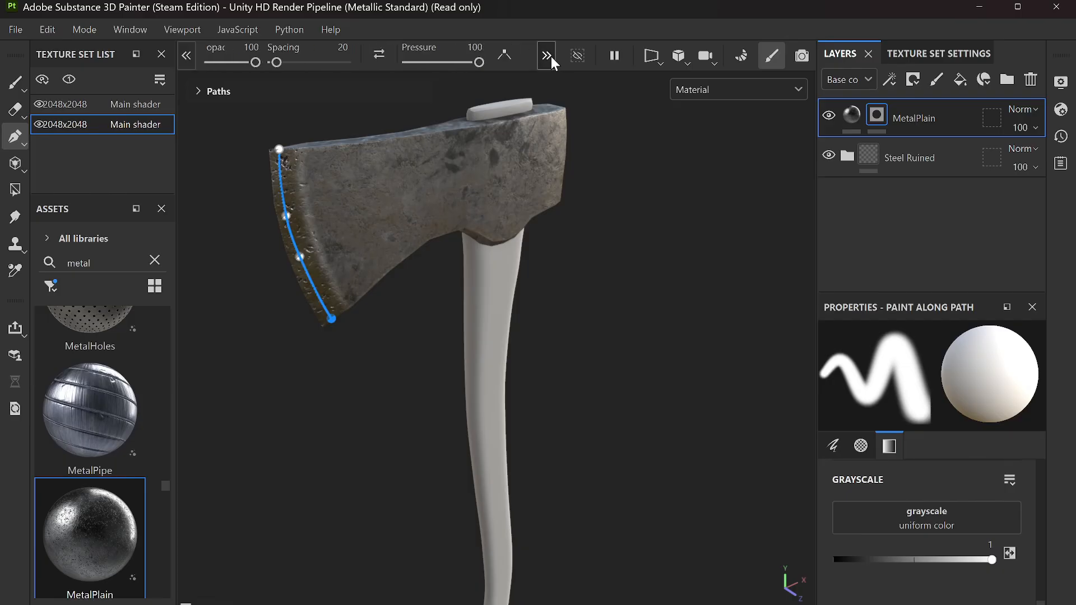
left_click(550, 56)
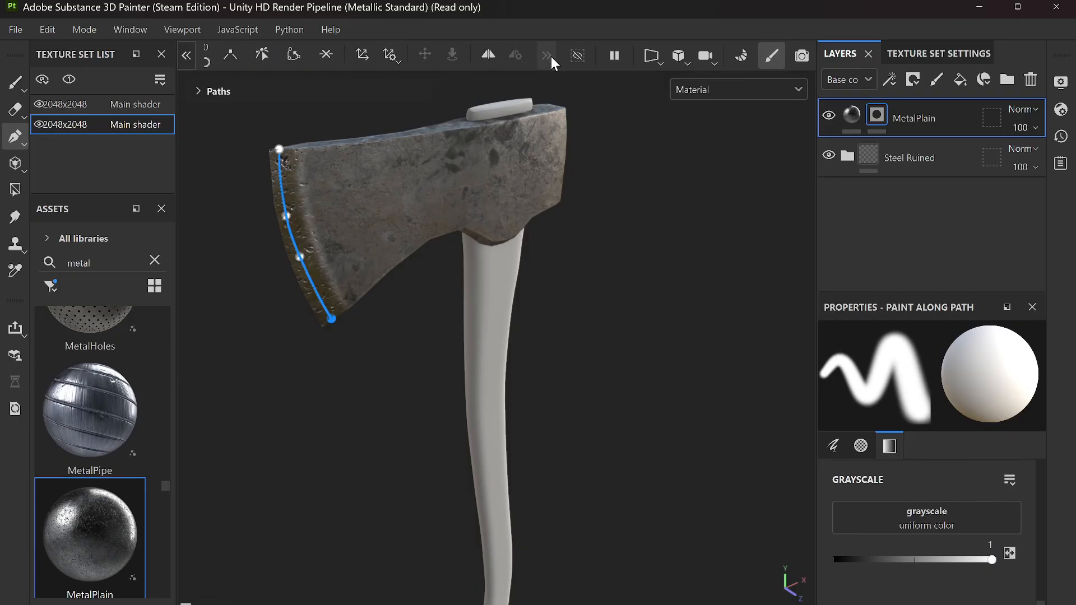
Step: Turn on mirror symmetry, try it on the Y axis, and set it to Mirror Z
left_click(487, 56)
left_click(515, 56)
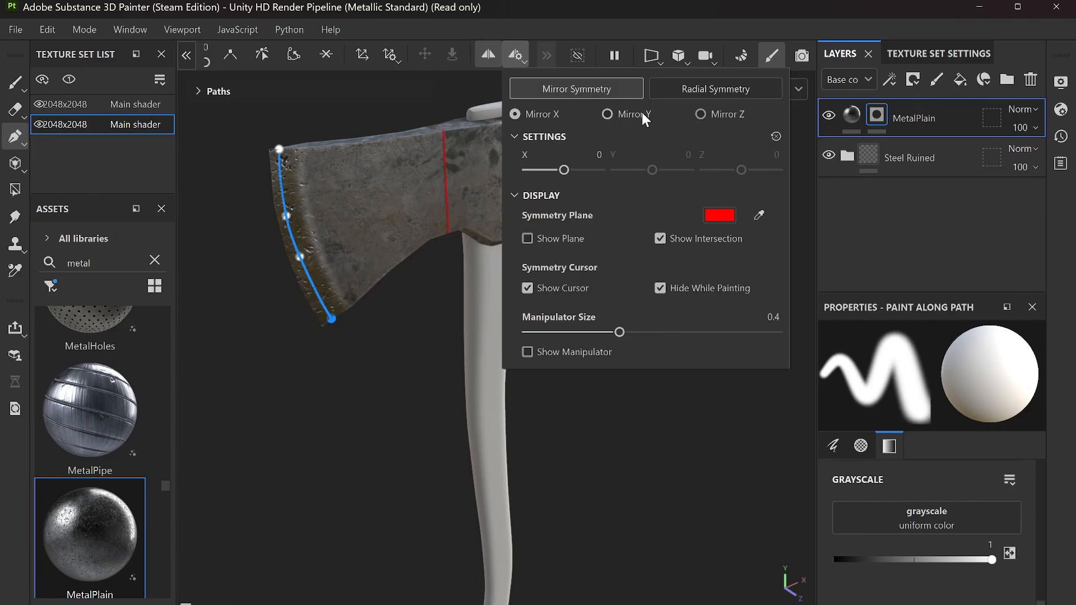
left_click(606, 113)
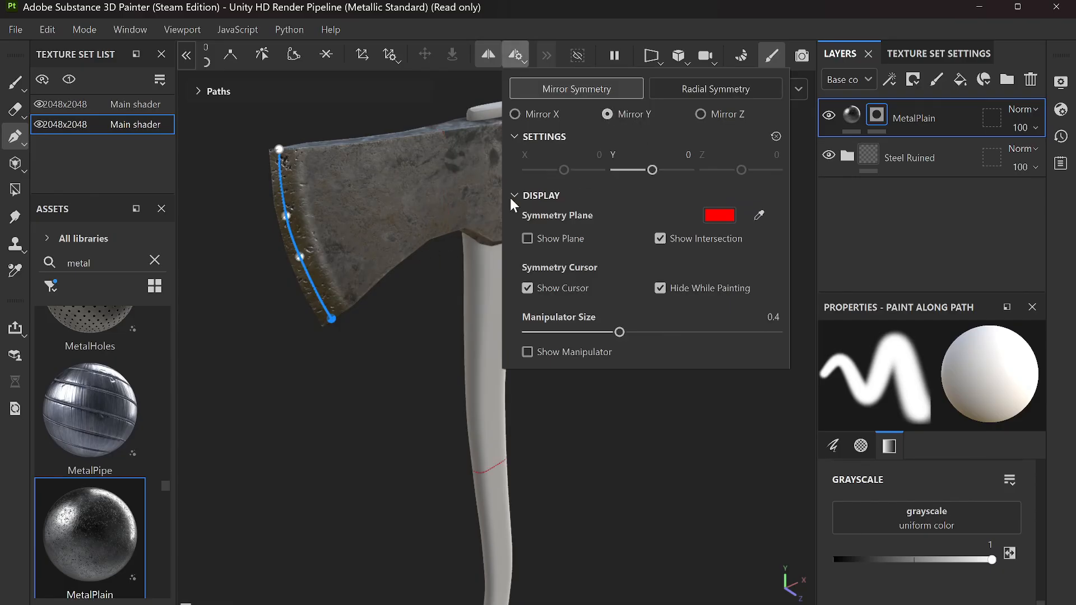
left_click(537, 4)
left_click_drag(363, 340, 444, 263, "alt")
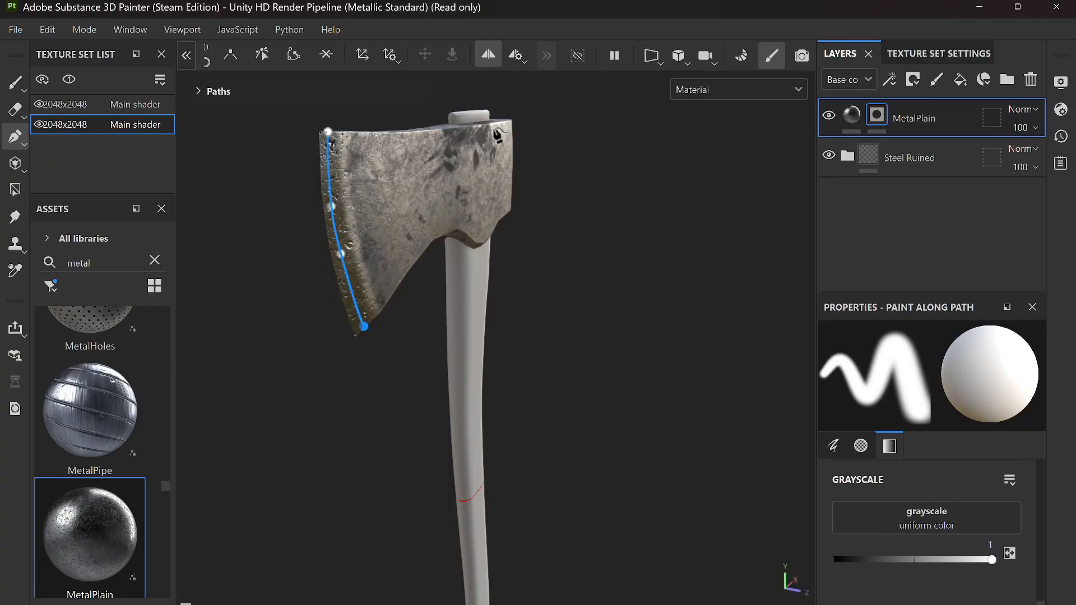
left_click(517, 56)
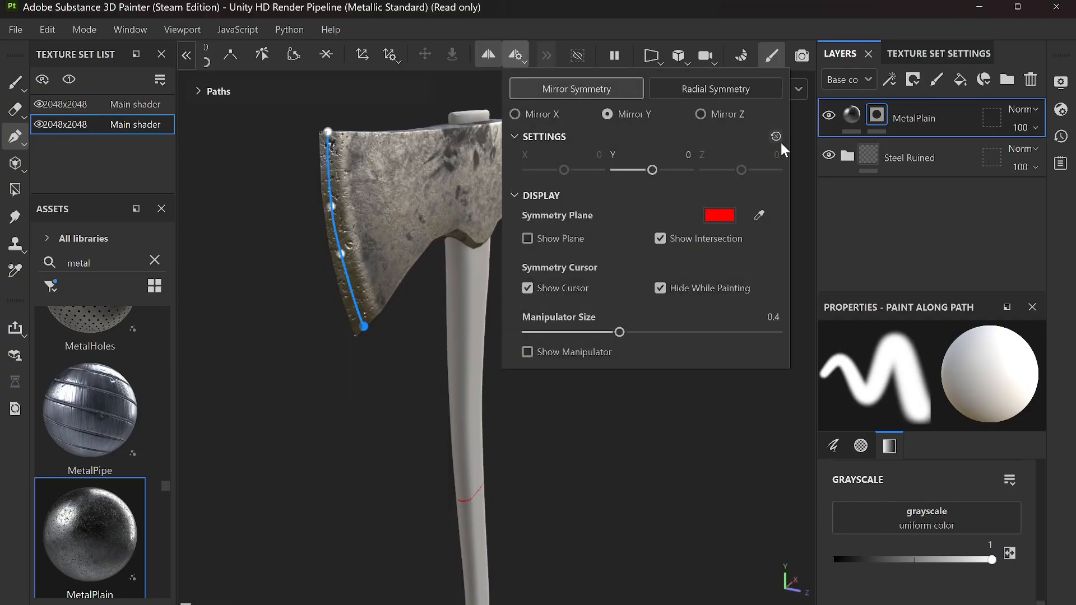
left_click(701, 114)
left_click_drag(395, 203, 477, 107, "alt")
left_click(525, 62)
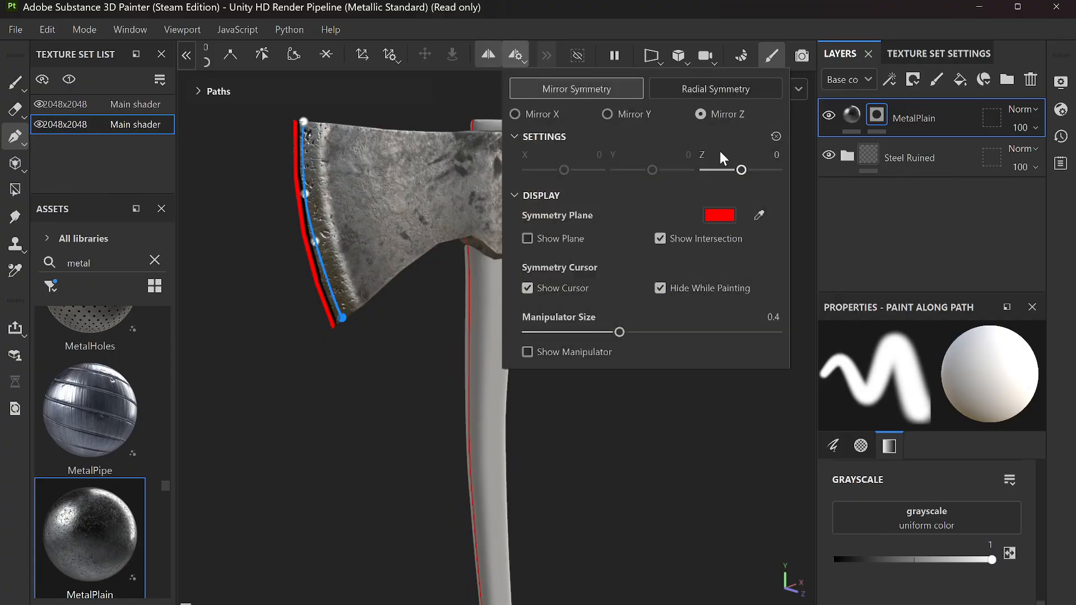
left_click(589, 8)
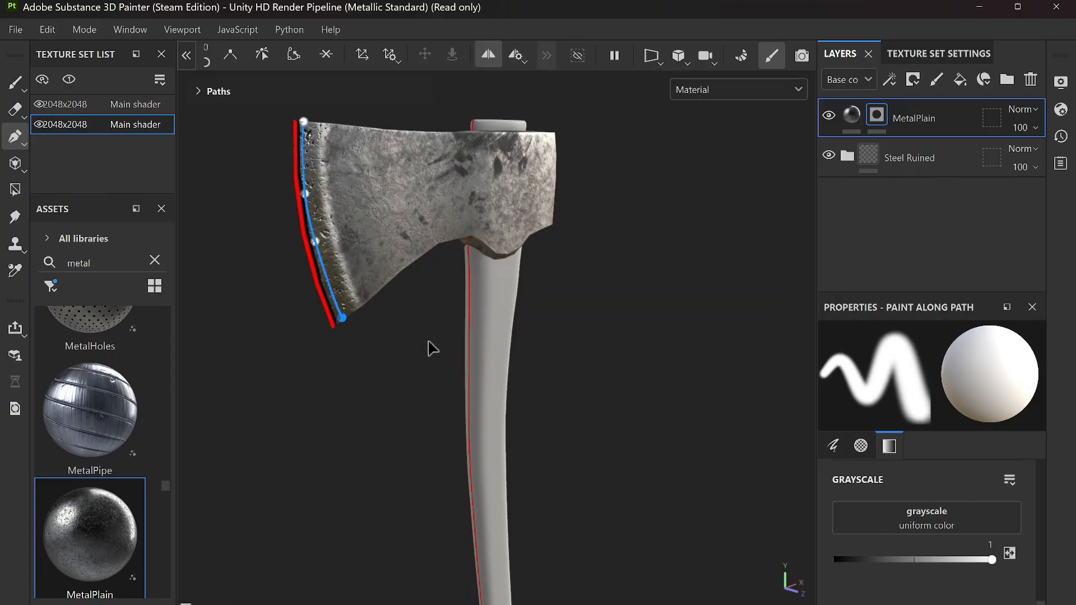
Step: Examine the painted cutting edge and symmetry line on both sides of the axe head, switching symmetry off and back on to compare
left_click_drag(398, 320, 646, 337, "alt")
scroll(605, 281, "up", 5)
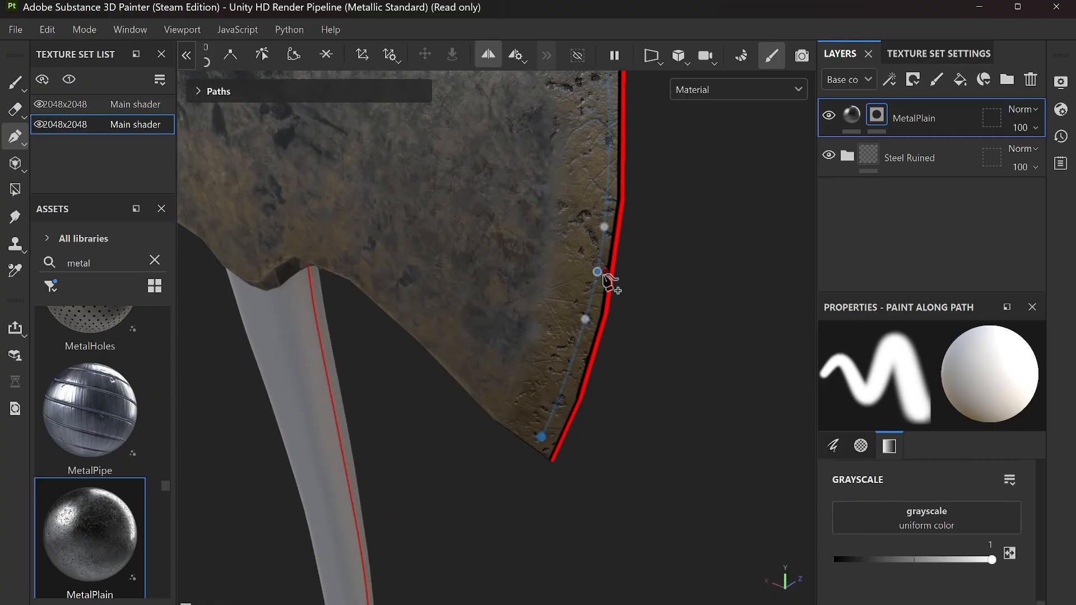
scroll(605, 281, "up", 3)
left_click_drag(607, 280, 190, 295, "alt")
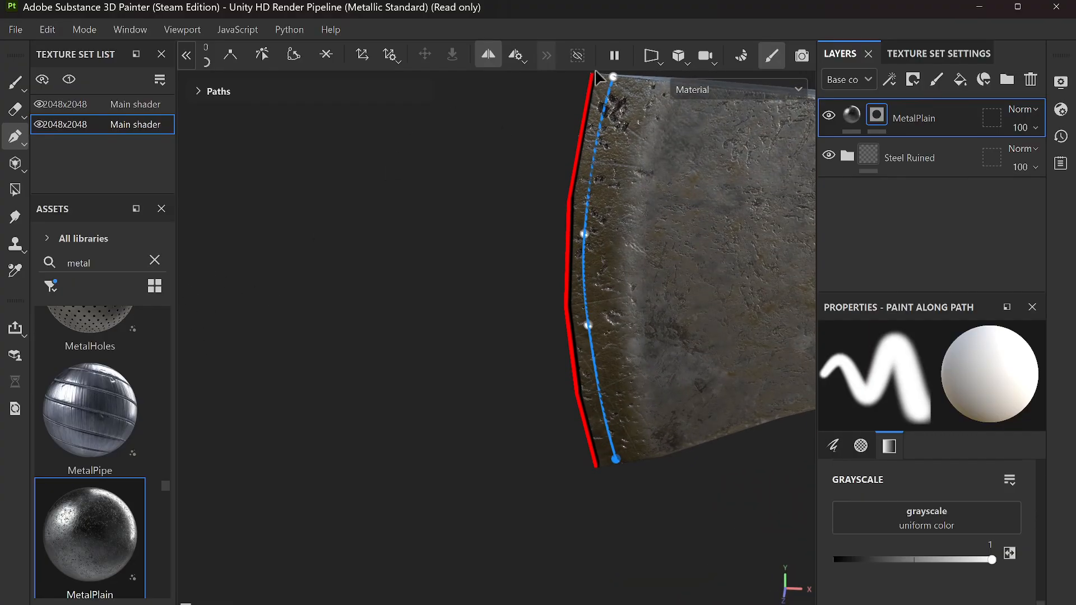
left_click(488, 57)
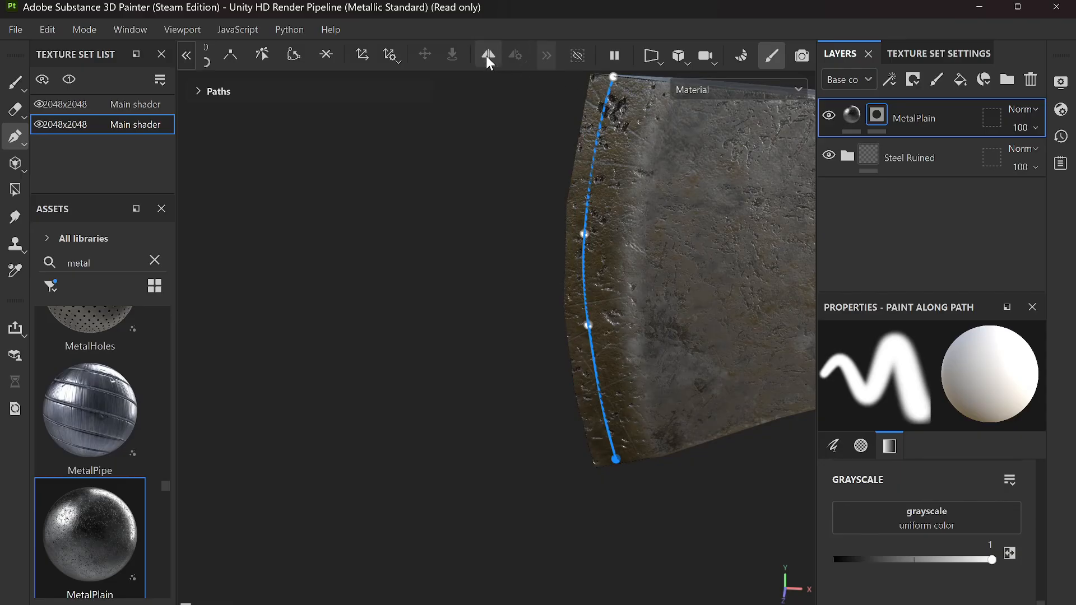
left_click(487, 57)
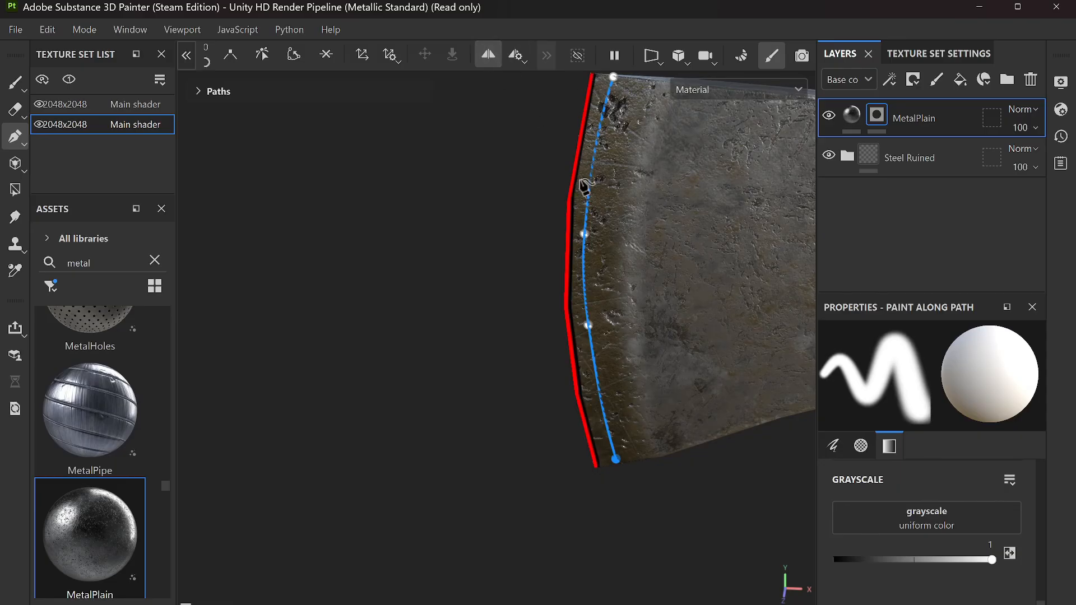
scroll(686, 372, "down", 3)
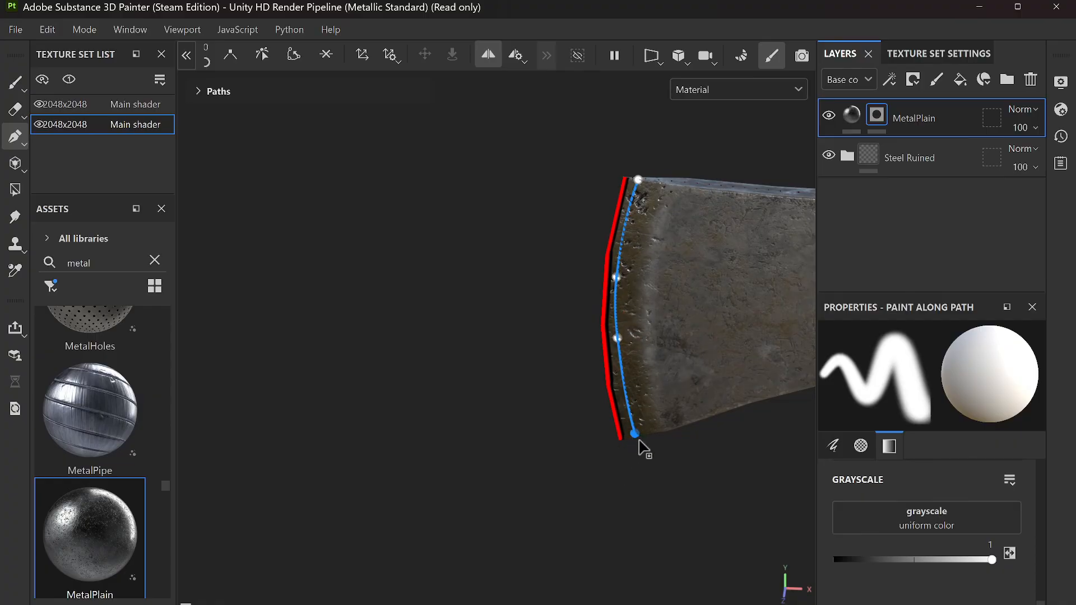
left_click_drag(659, 357, 650, 412, "alt")
scroll(638, 369, "down", 4)
middle_click_drag(700, 391, 516, 385, "alt")
scroll(597, 393, "up", 5)
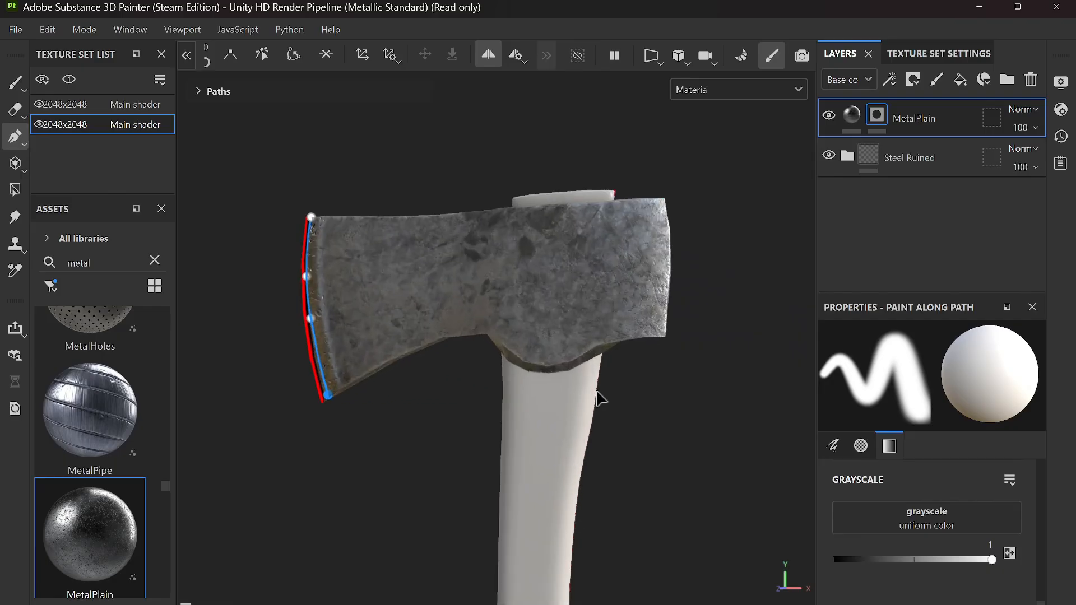
Step: Apply a second MetalPlain material to the axe head above the first one and give its layer a black mask
left_click_drag(639, 343, 599, 256, "alt")
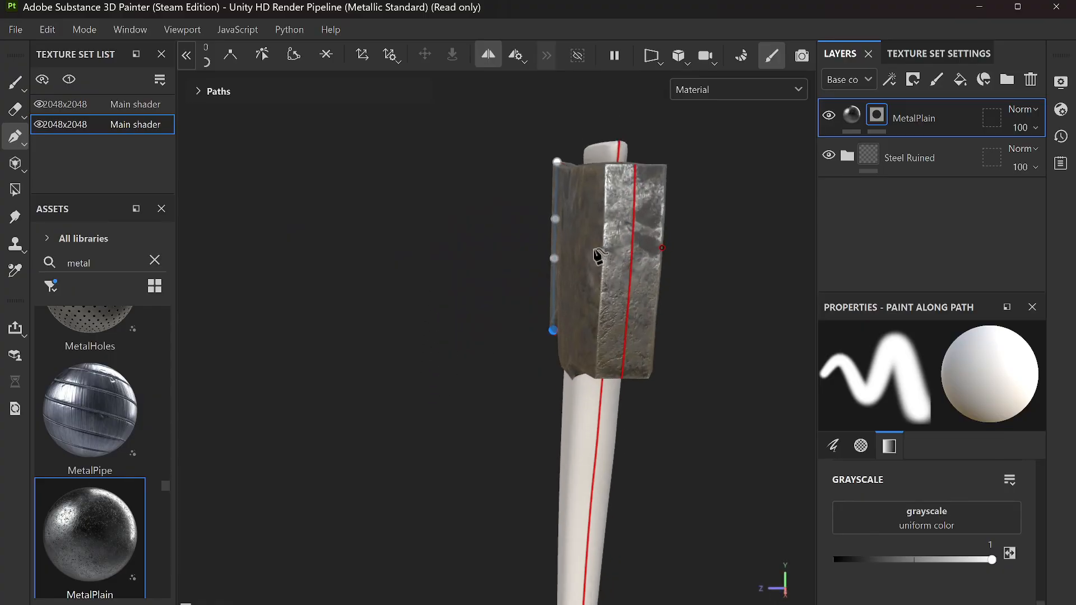
scroll(598, 255, "up", 3)
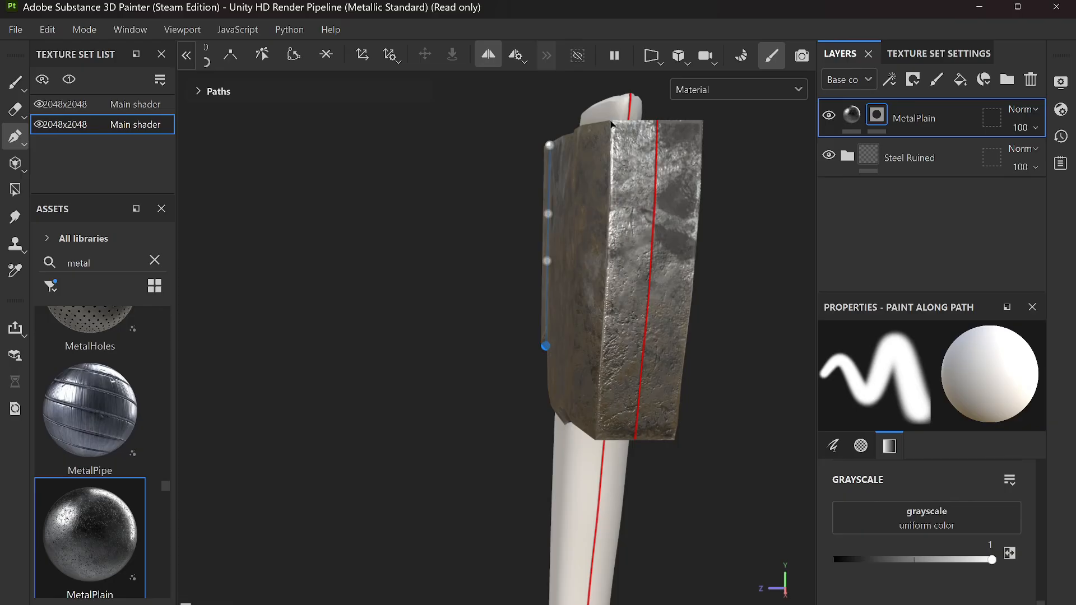
key("Escape")
left_click_drag(110, 524, 628, 283)
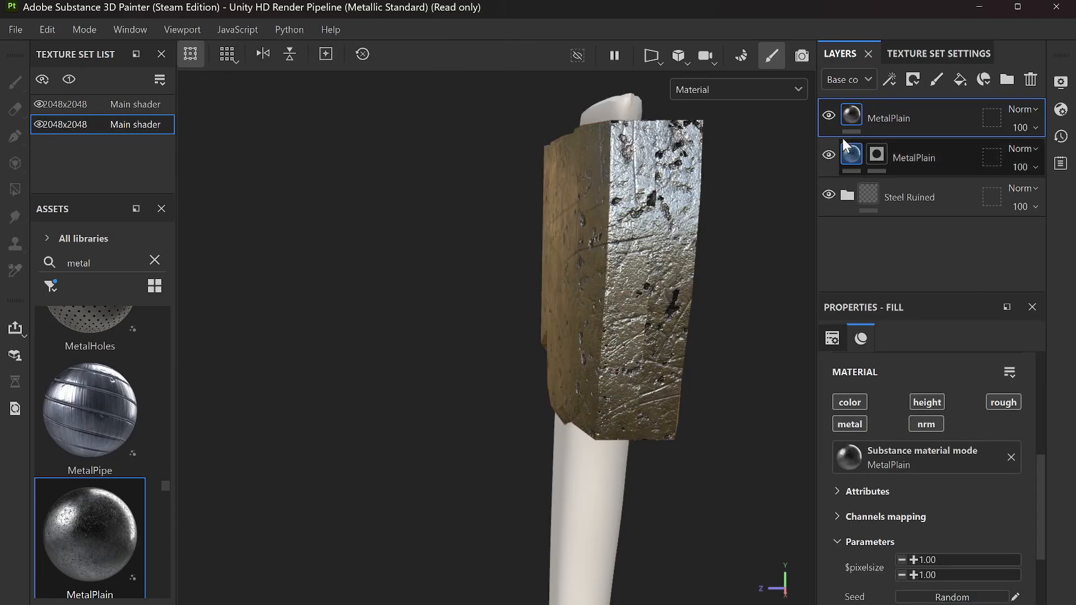
right_click(920, 110)
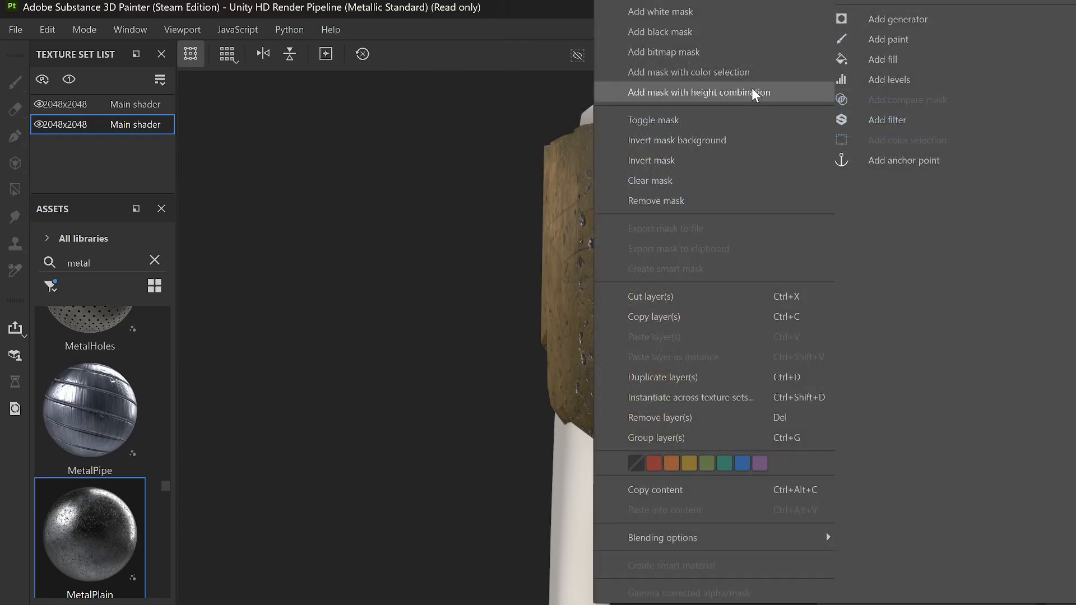
left_click(672, 33)
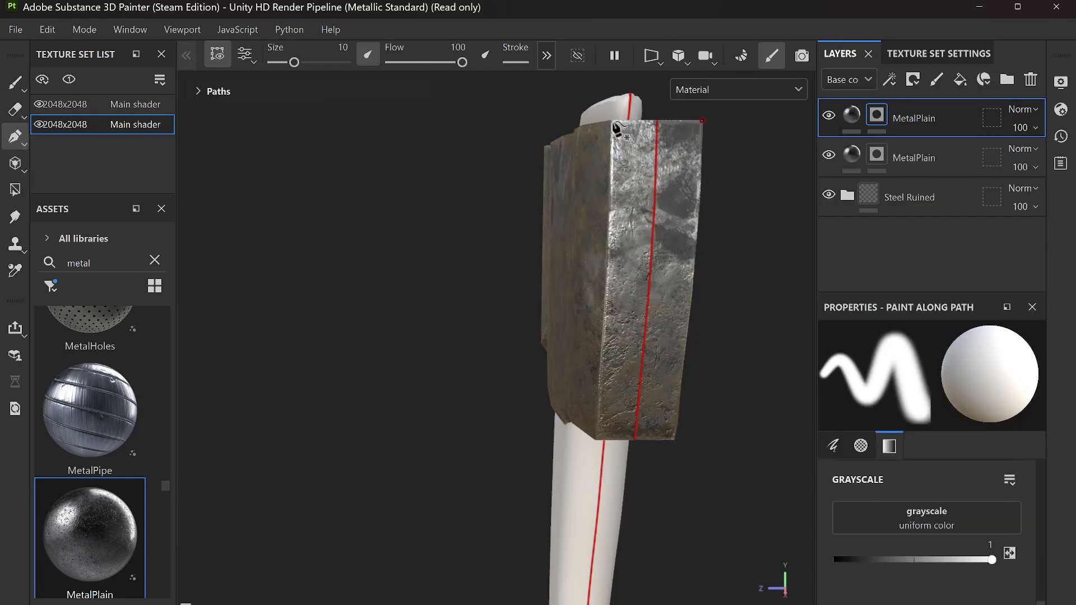
Step: Paint a three-point path down the rear vertical corner edge of the axe head on the new MetalPlain mask, with Mirror Z active
left_click(613, 121)
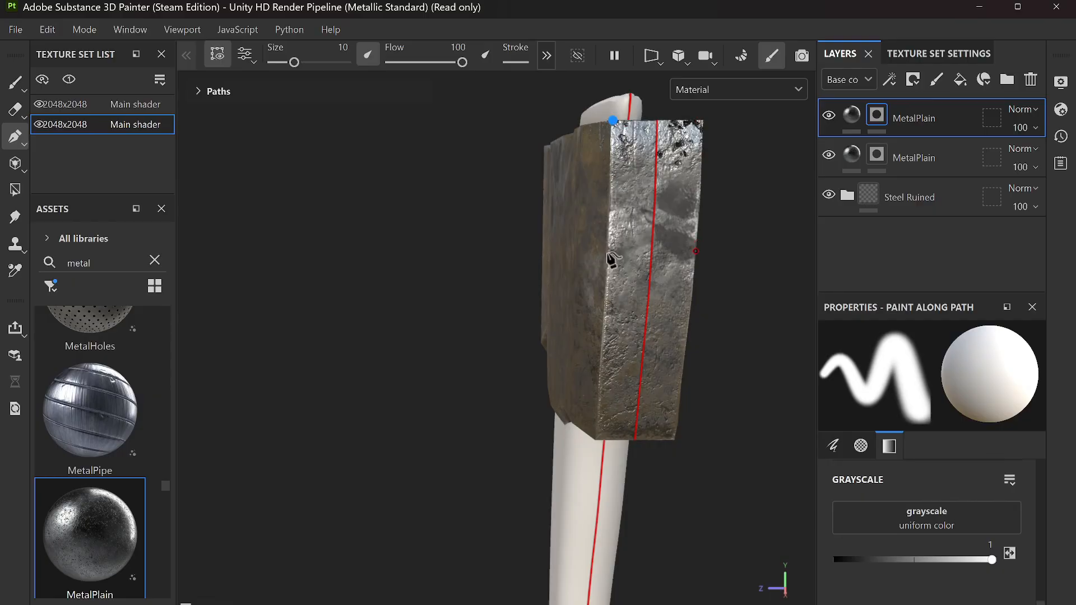
left_click(607, 256)
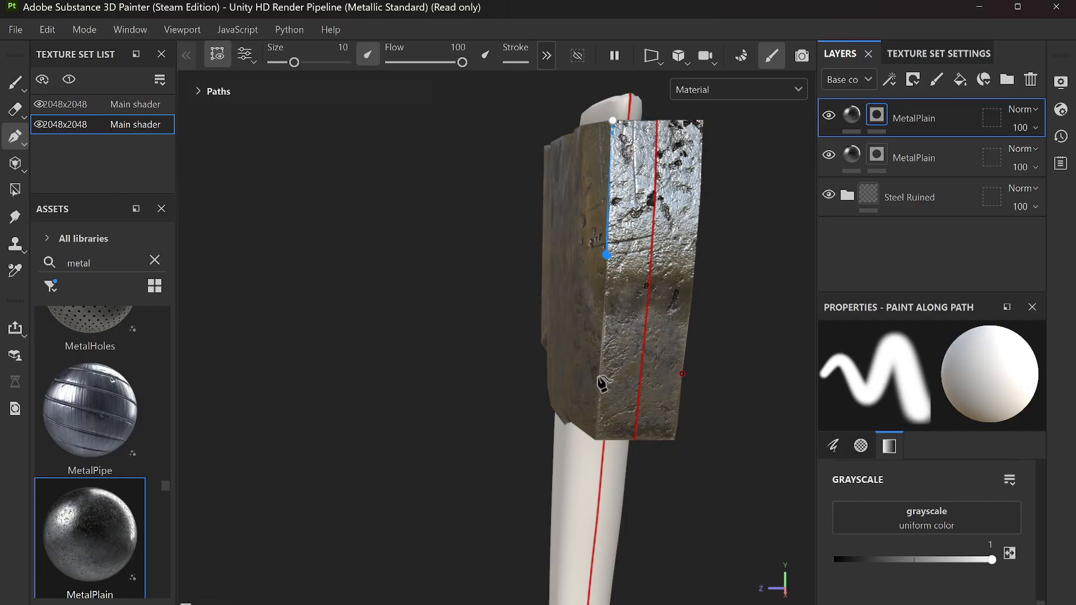
left_click(597, 434)
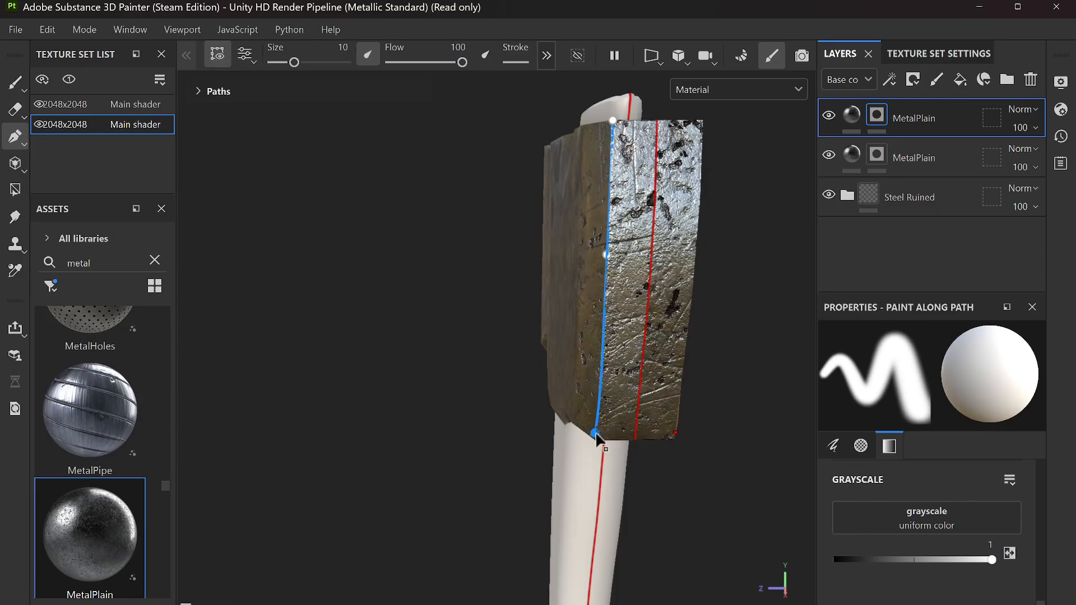
mouse_move(515, 366)
left_mouse_down("alt")
mouse_move(752, 348)
mouse_move(526, 372)
left_mouse_up("alt")
left_click_drag(656, 423, 655, 336, "alt")
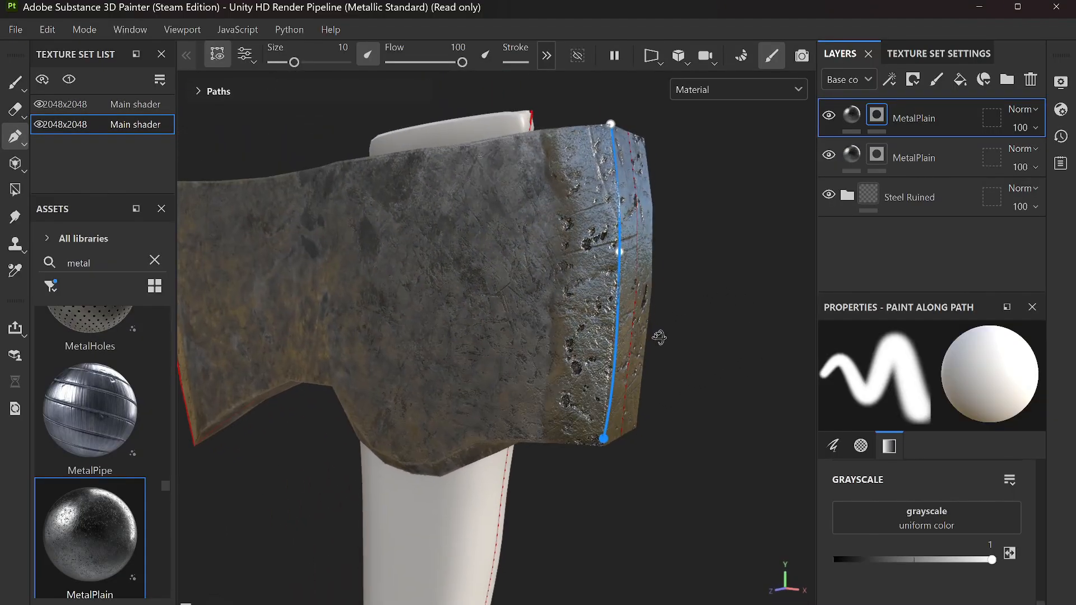
Step: Lower the rear edge path's stroke opacity to 23
scroll(932, 487, "up", 3)
scroll(964, 530, "up", 10)
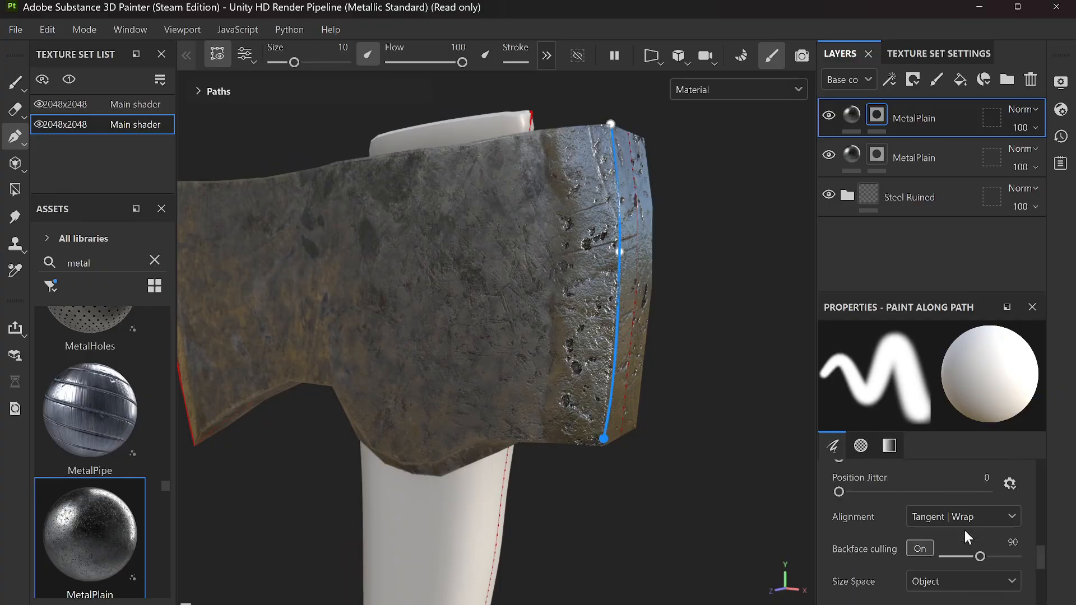
scroll(968, 529, "up", 5)
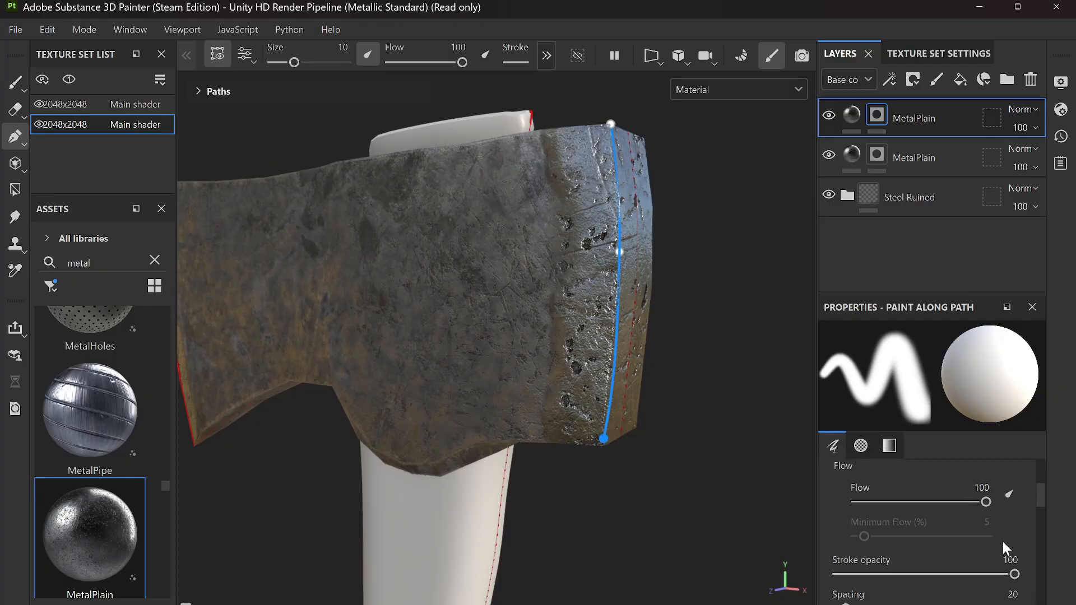
mouse_move(1013, 575)
left_mouse_down()
mouse_move(812, 568)
mouse_move(878, 574)
left_mouse_up()
Step: Try to extend the rear edge path beyond its upper end onto the top of the axe head, undoing each added point
left_click_drag(692, 377, 595, 463, "alt")
left_click_drag(712, 211, 591, 372, "alt")
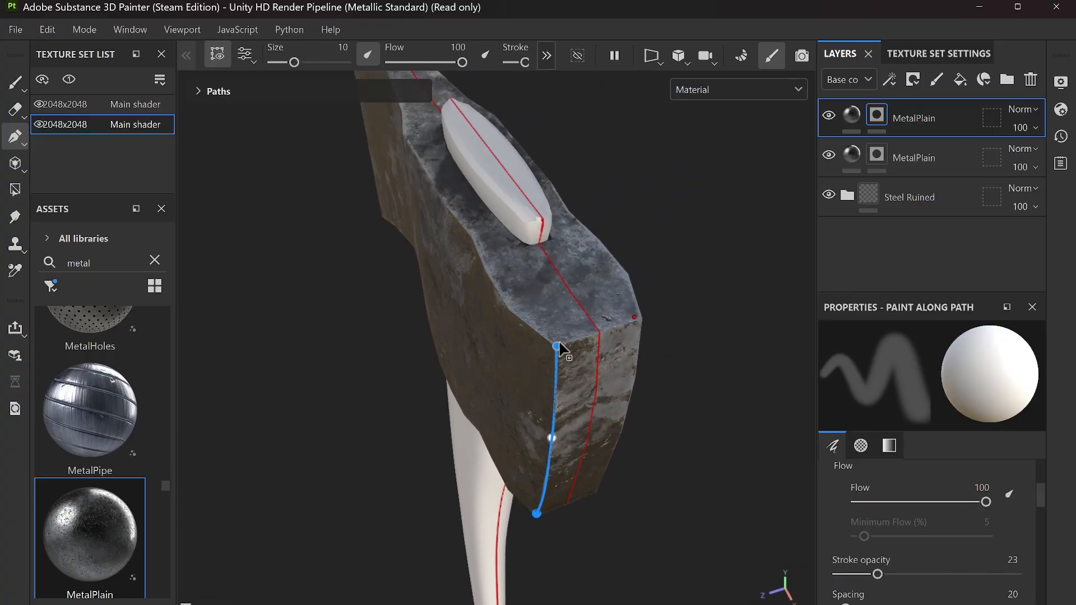
left_click(536, 325)
key("ctrl+z")
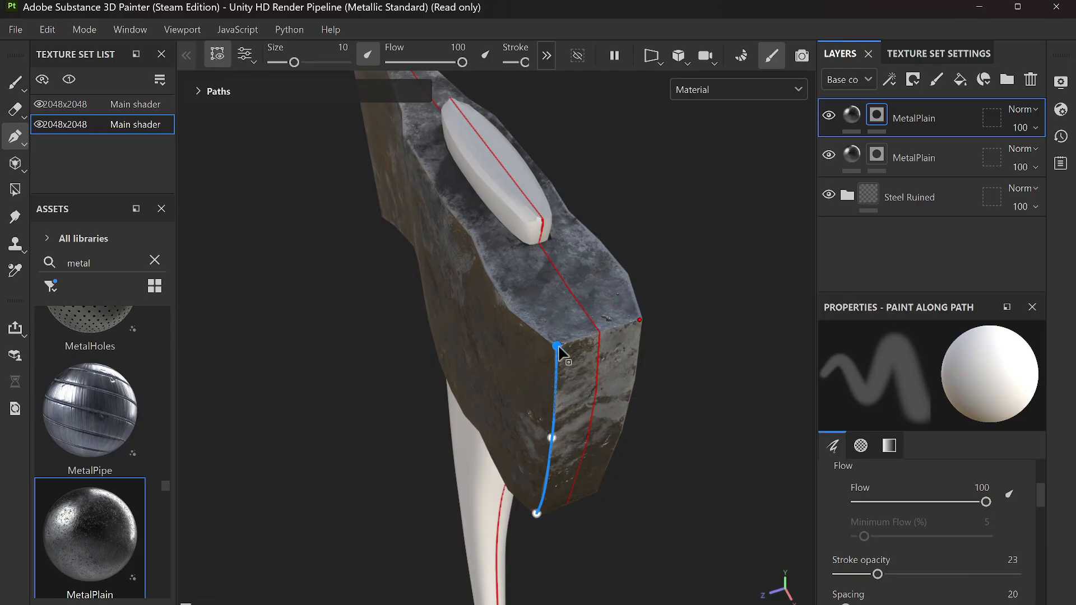
left_click(561, 313)
key("ctrl+z")
right_click(558, 352)
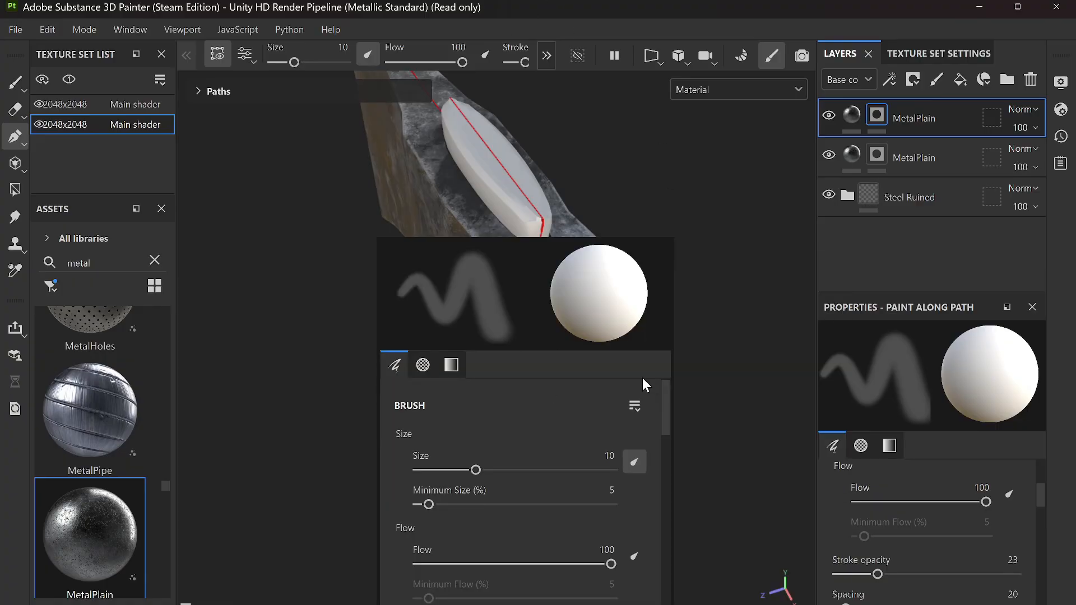
key("Escape")
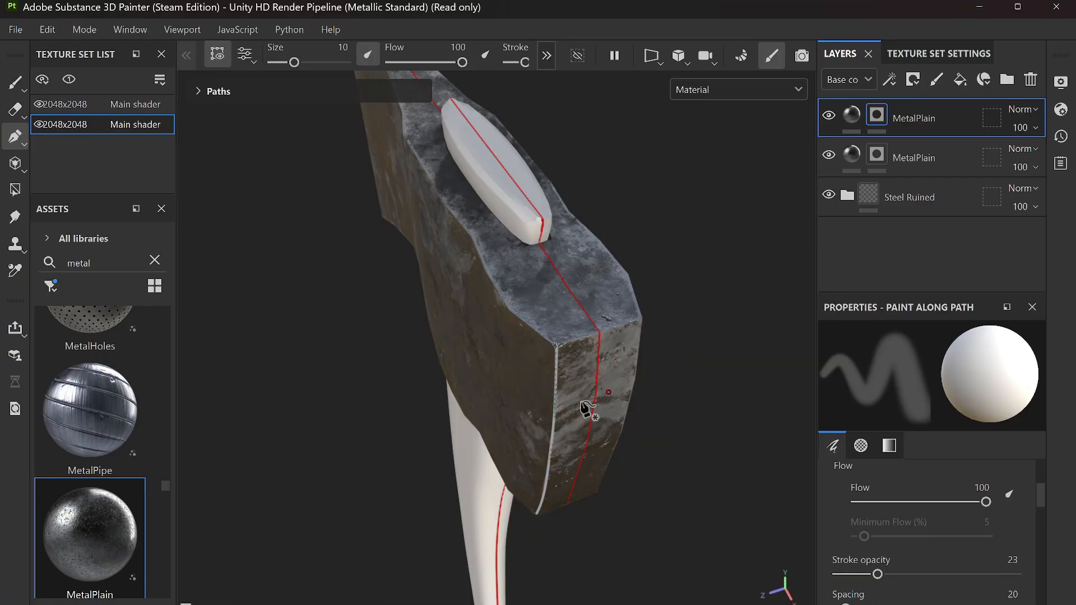
left_click(557, 328)
key("ctrl+z")
left_click_drag(548, 474, 547, 333)
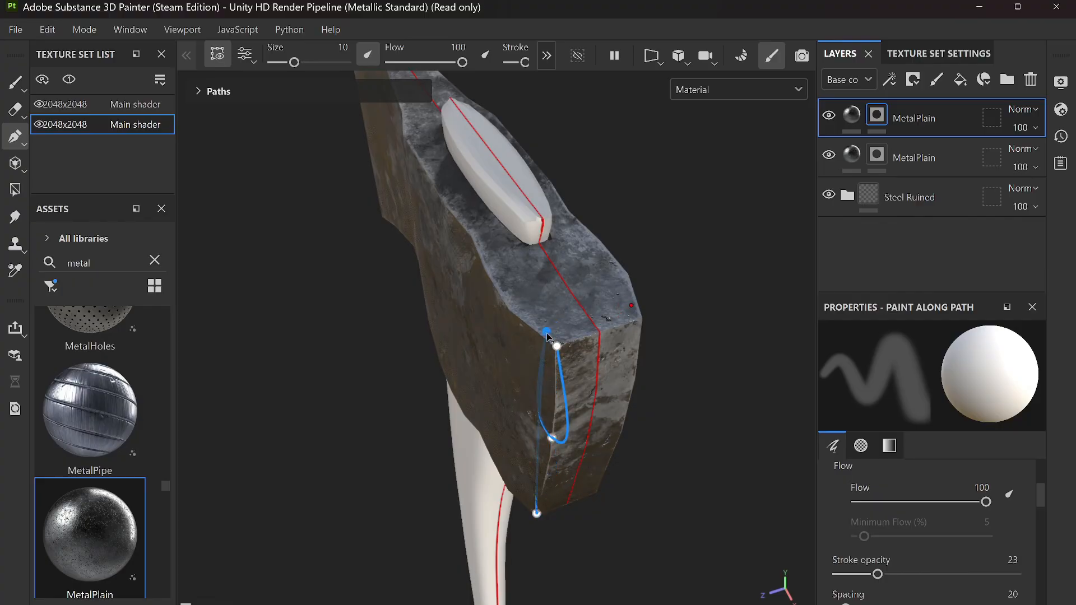
key("ctrl+z")
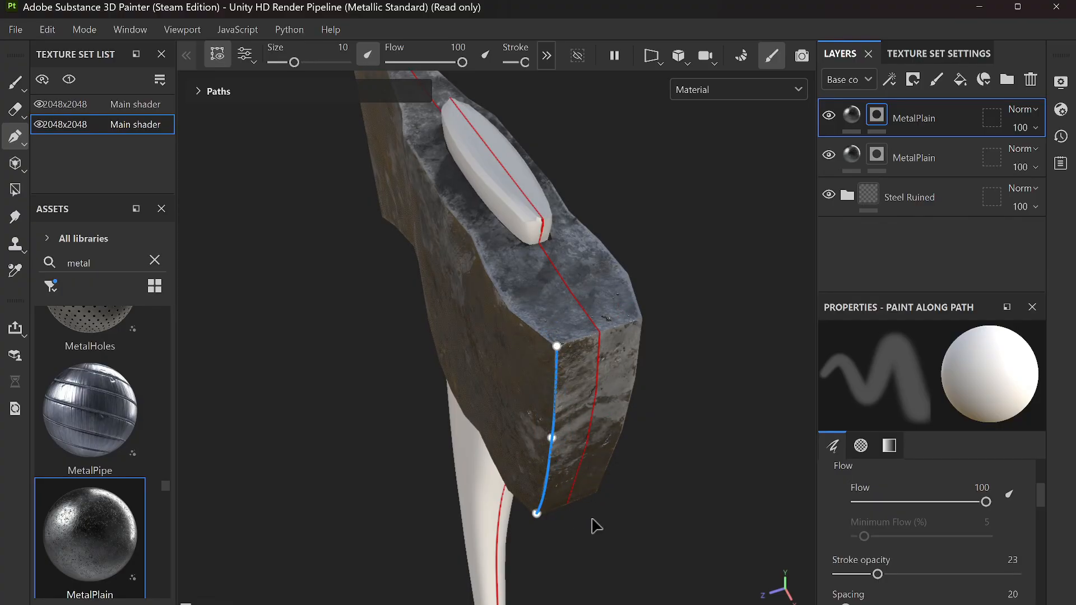
Step: Extend the rear edge path around the lower corner with two points on the underside, and move them closer to the bottom rear edge
left_click_drag(634, 512, 552, 250, "alt")
left_click(567, 310)
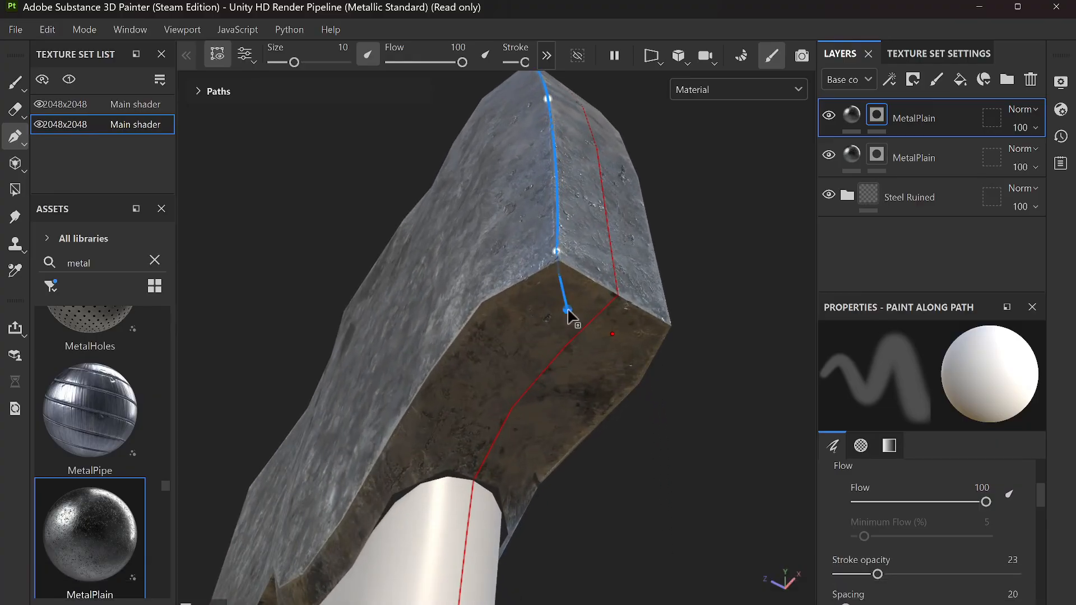
left_click(585, 331)
left_click_drag(584, 333, 605, 304)
left_click_drag(567, 310, 573, 294)
left_click_drag(577, 112, 594, 210, "alt")
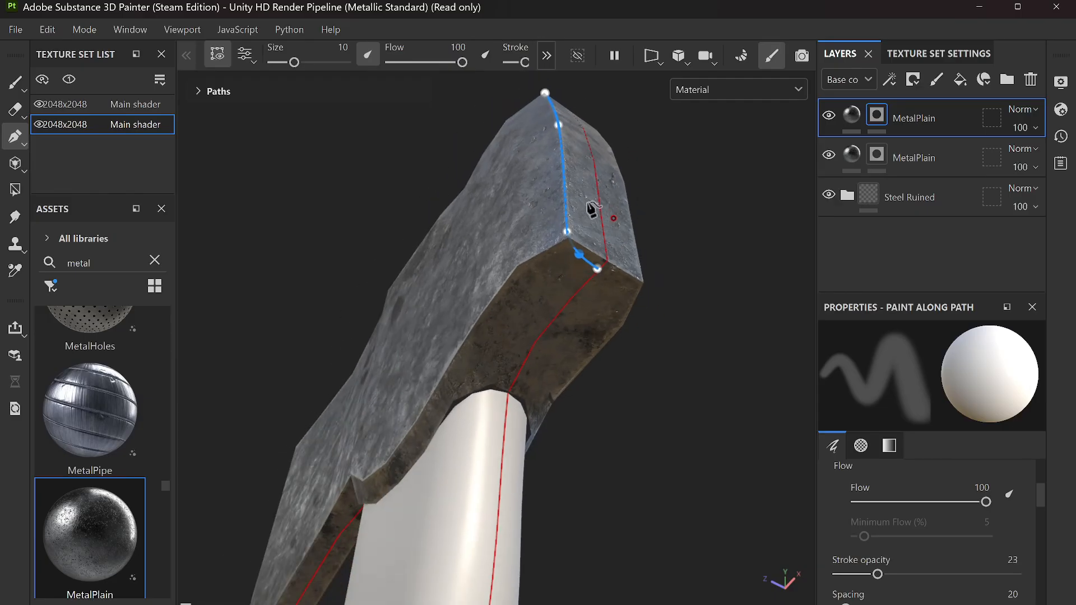
left_click_drag(622, 147, 580, 457, "alt")
left_click_drag(569, 311, 563, 402, "alt")
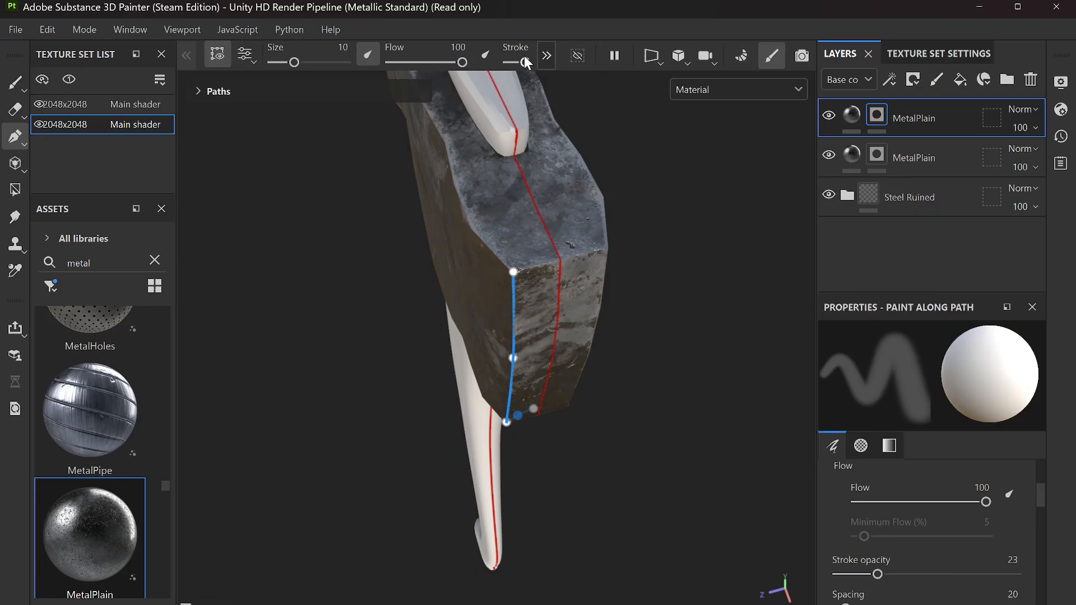
Step: Switch the path's mirror symmetry to Mirror Y
left_click(539, 54)
left_click(540, 54)
left_click(545, 54)
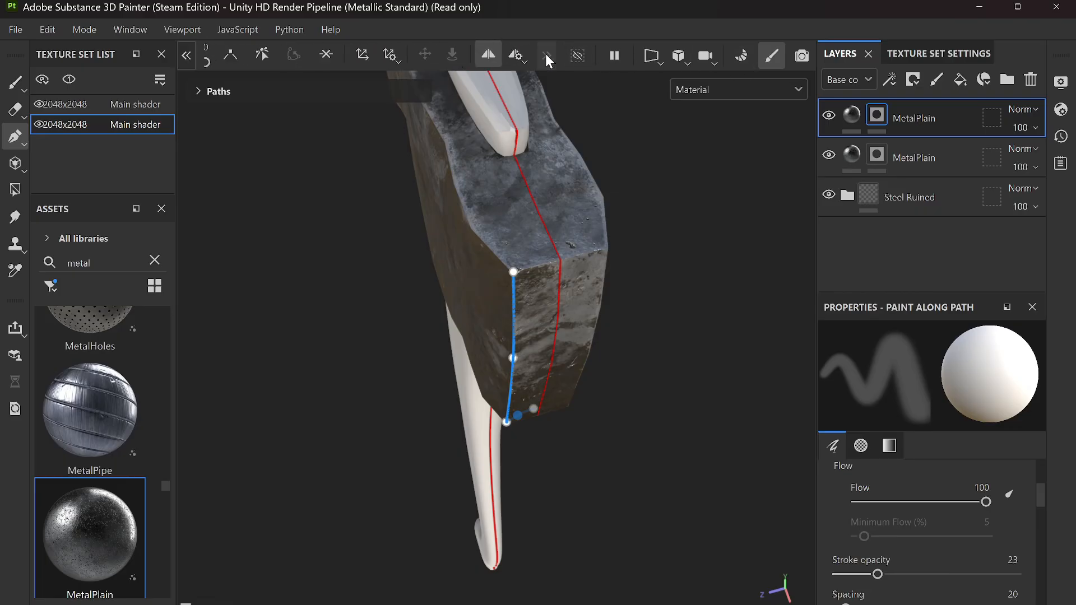
left_click(520, 55)
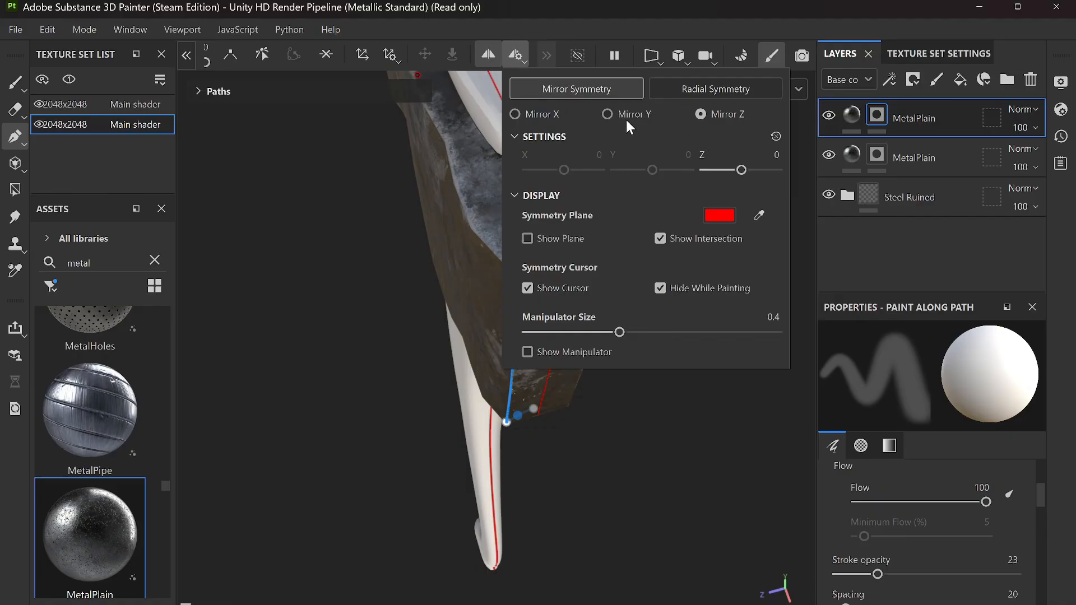
left_click(609, 115)
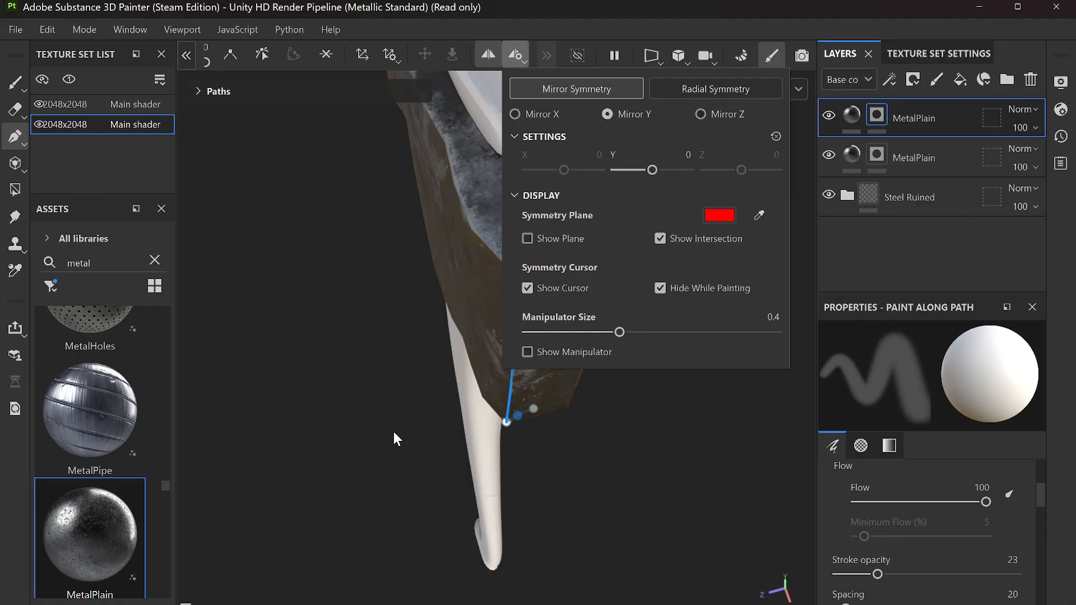
Step: Try Mirror X for the path's mirror symmetry and settle on Mirror Z
left_click(588, 2)
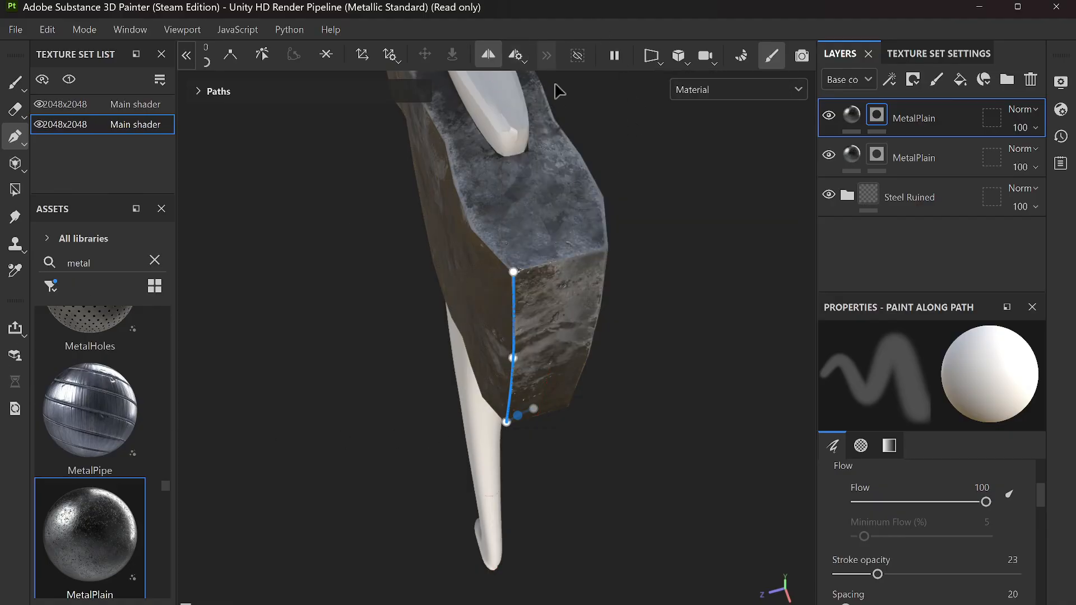
left_click(517, 56)
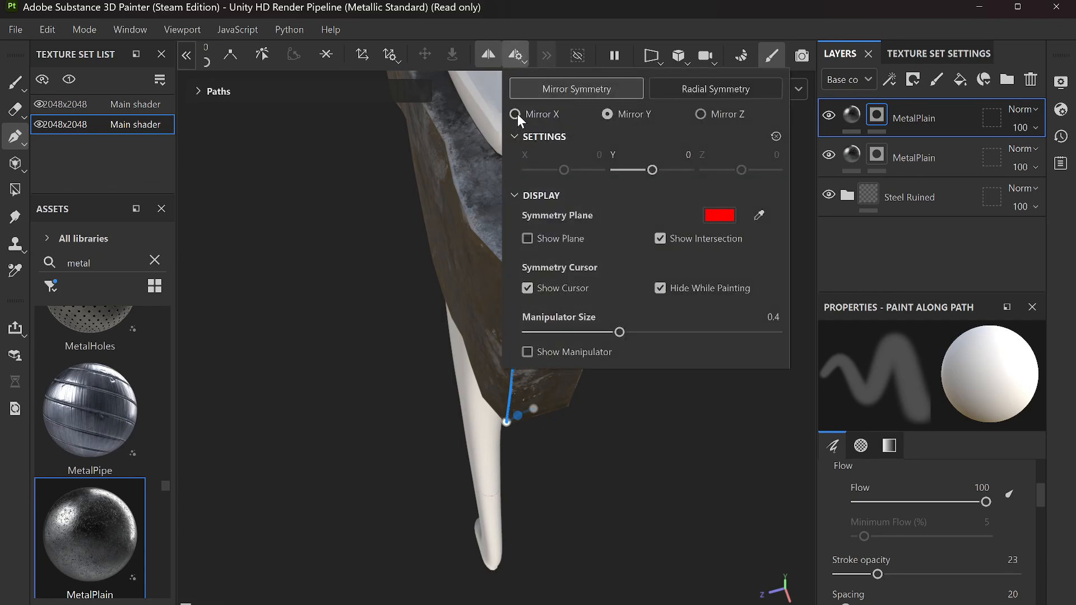
left_click(567, 2)
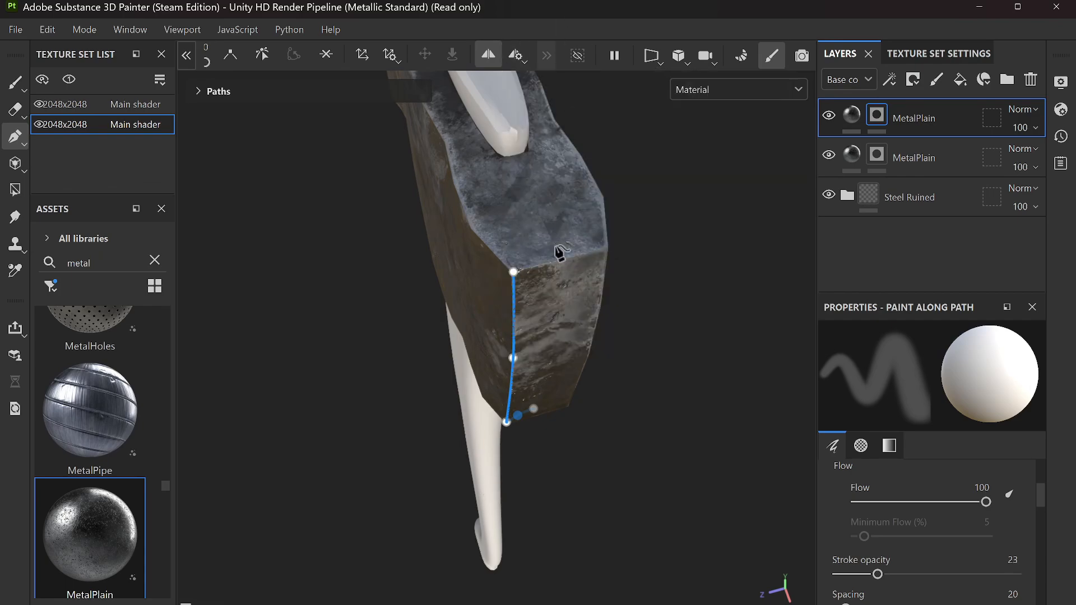
left_click(517, 56)
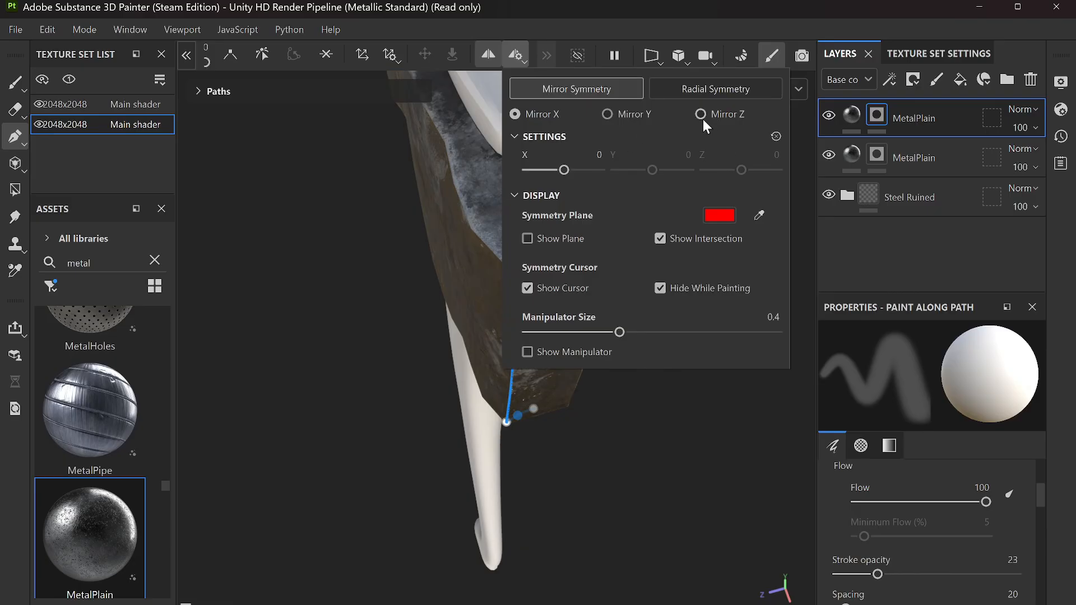
left_click(704, 116)
left_click(638, 8)
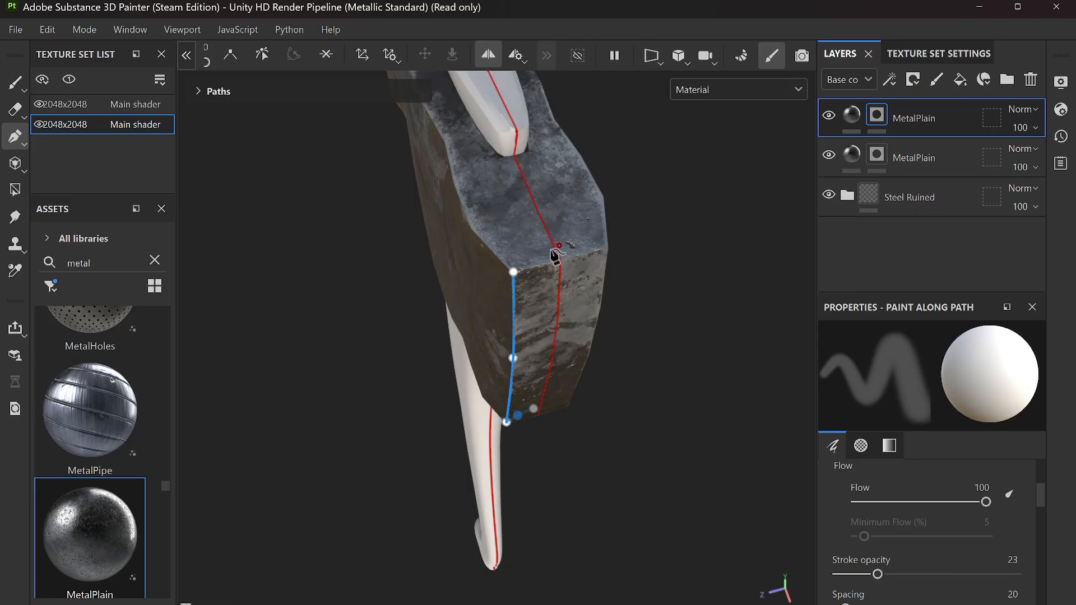
Step: Try to extend the rear edge path onto the head's top face, with one point near the symmetry line and another beside the corner
key("ctrl+z")
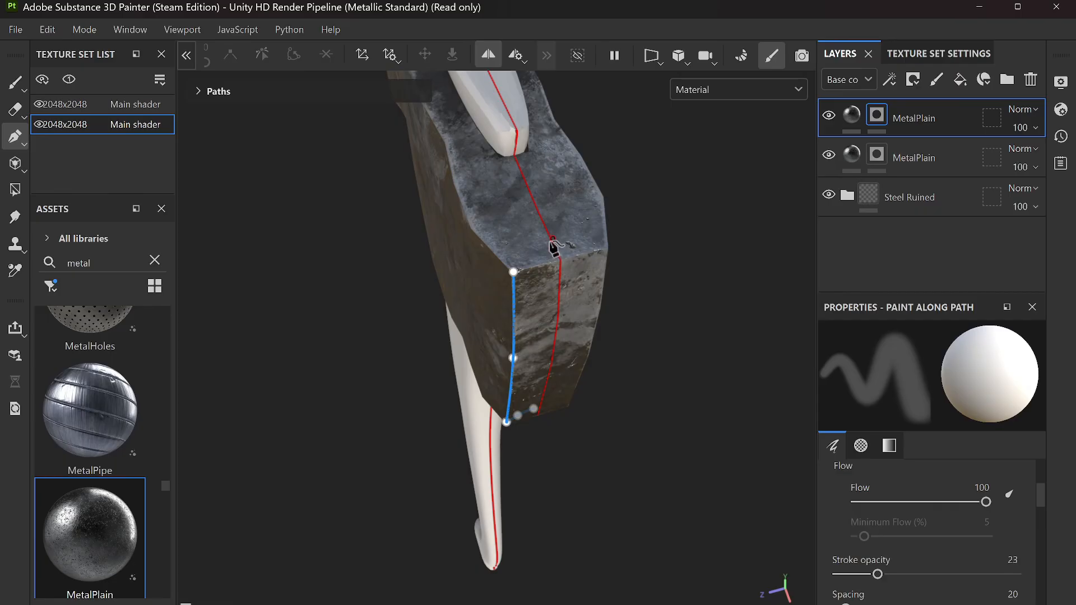
left_click(549, 240)
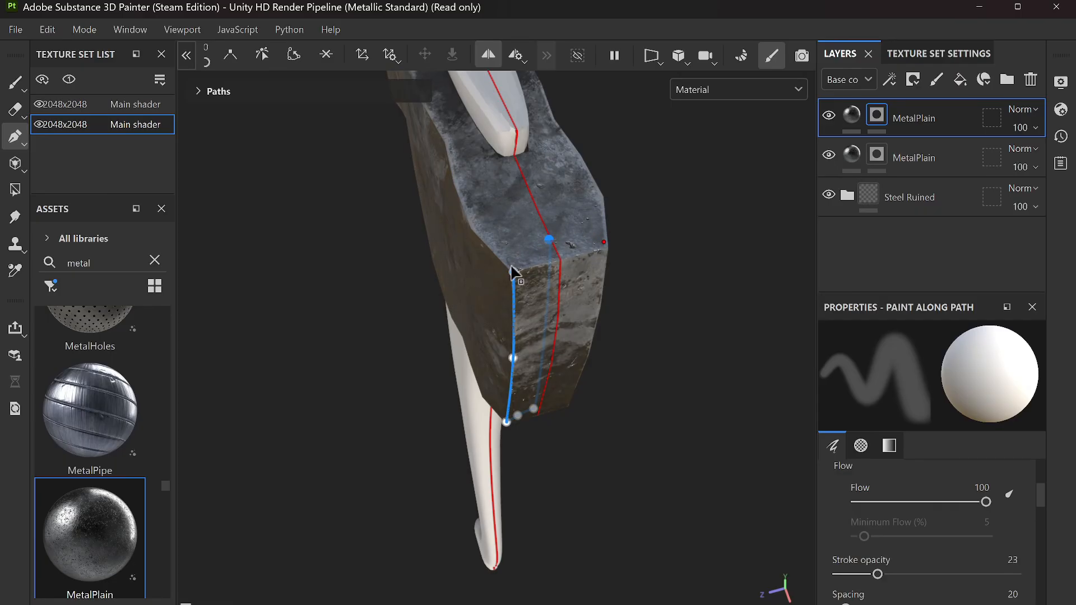
left_click(507, 258)
left_click_drag(516, 268, 520, 271)
left_click_drag(548, 240, 555, 249)
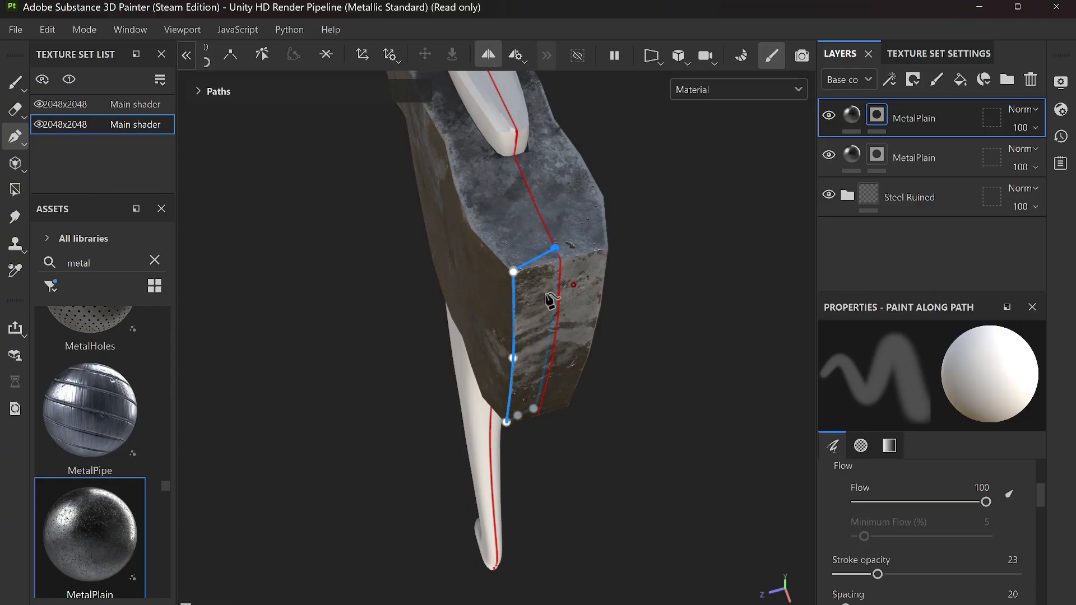
left_click_drag(513, 269, 510, 255)
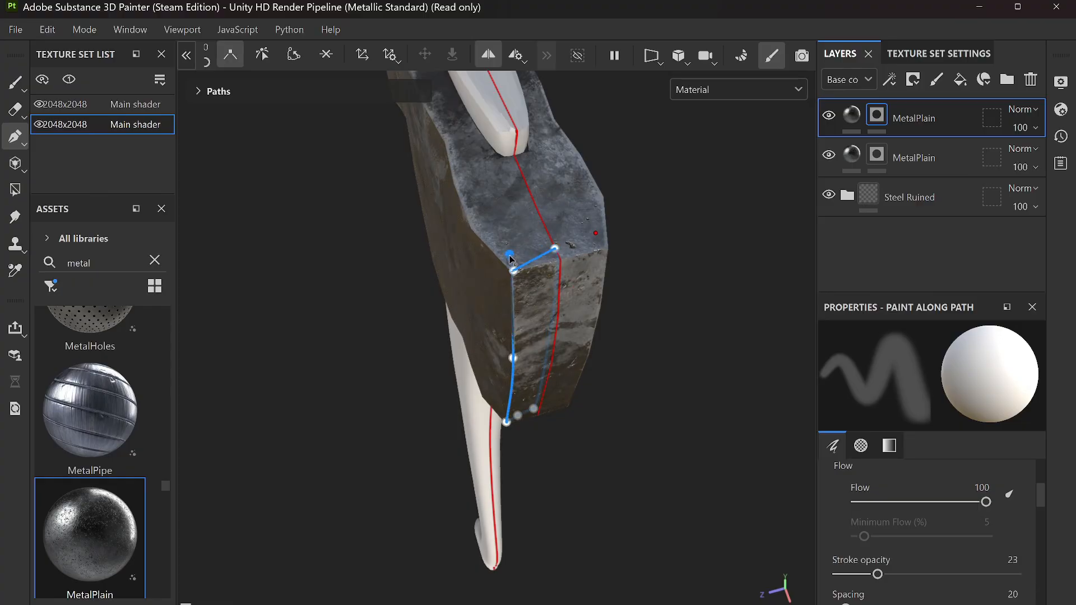
key("ctrl+z")
left_click_drag(517, 276, 500, 260)
left_click(513, 266)
scroll(525, 278, "up", 4)
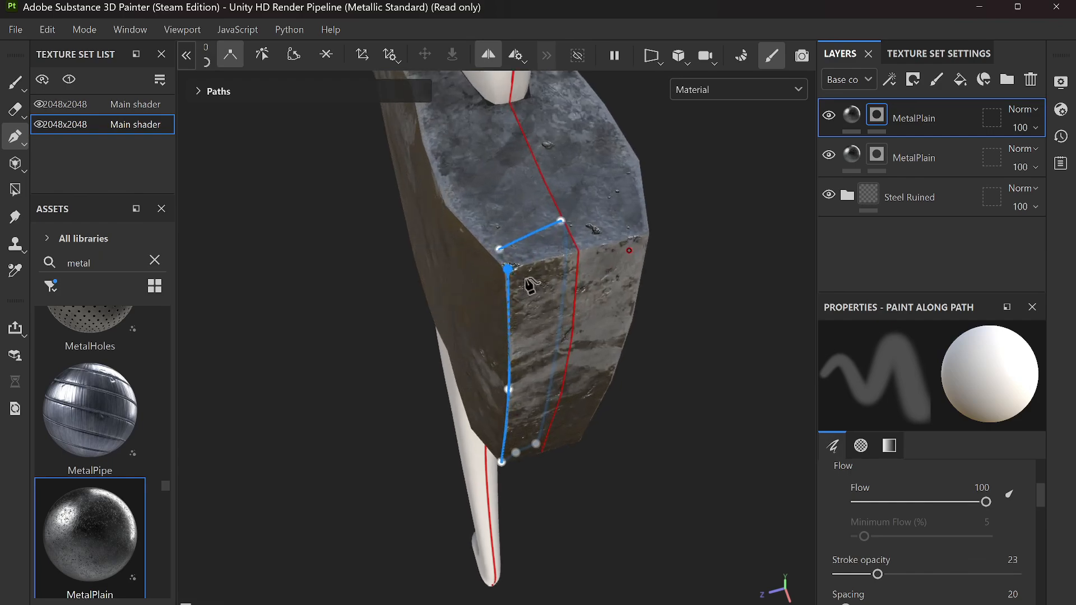
Step: Switch the path's symmetry type from mirror to radial
left_click(516, 54)
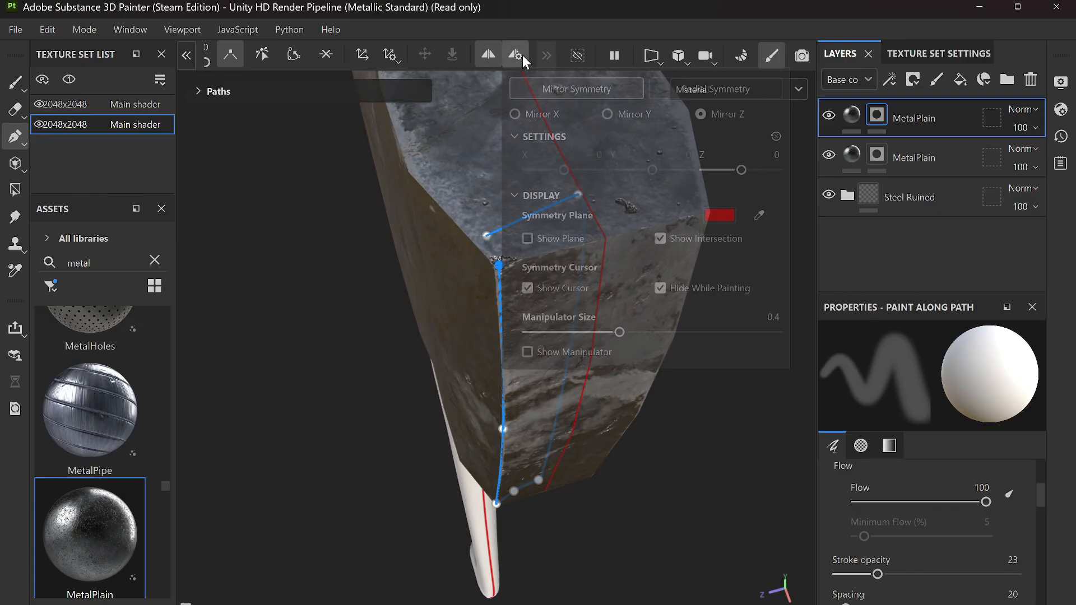
left_click(698, 94)
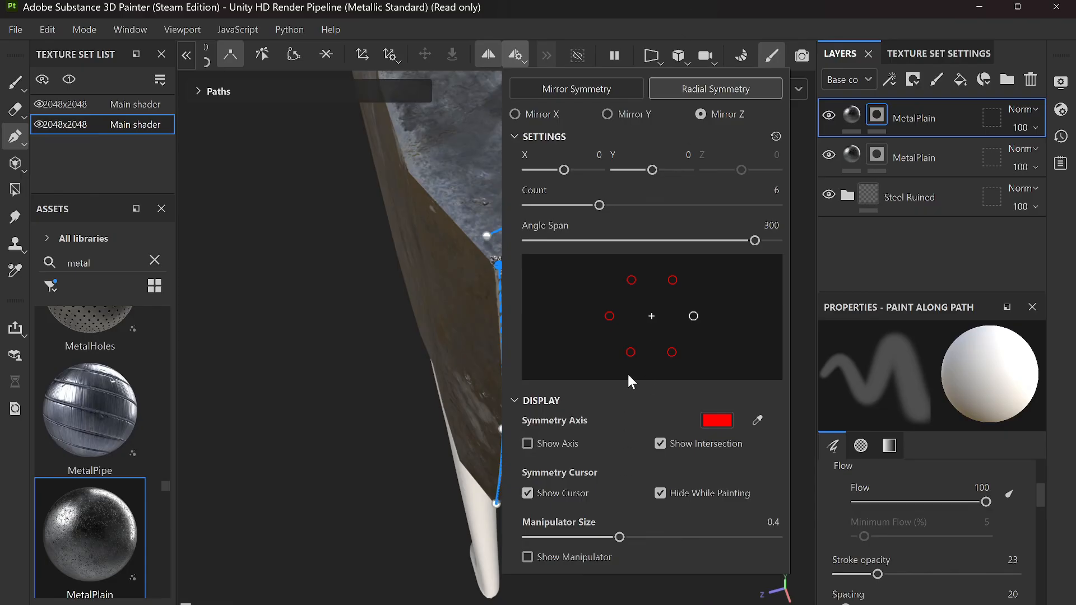
left_click_drag(577, 382, 535, 428)
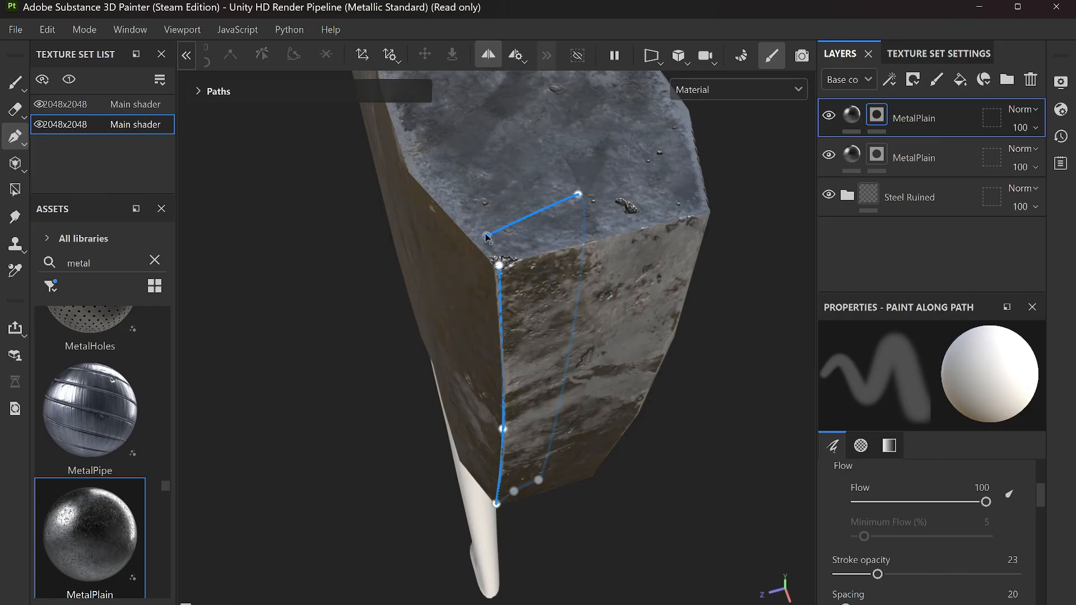
Step: Try to continue the path across the head's top face towards the opposite rear corner and adjust its upper points
left_click(704, 201)
left_click_drag(639, 195, 502, 219)
scroll(518, 275, "down", 3)
left_click_drag(451, 320, 533, 279, "alt")
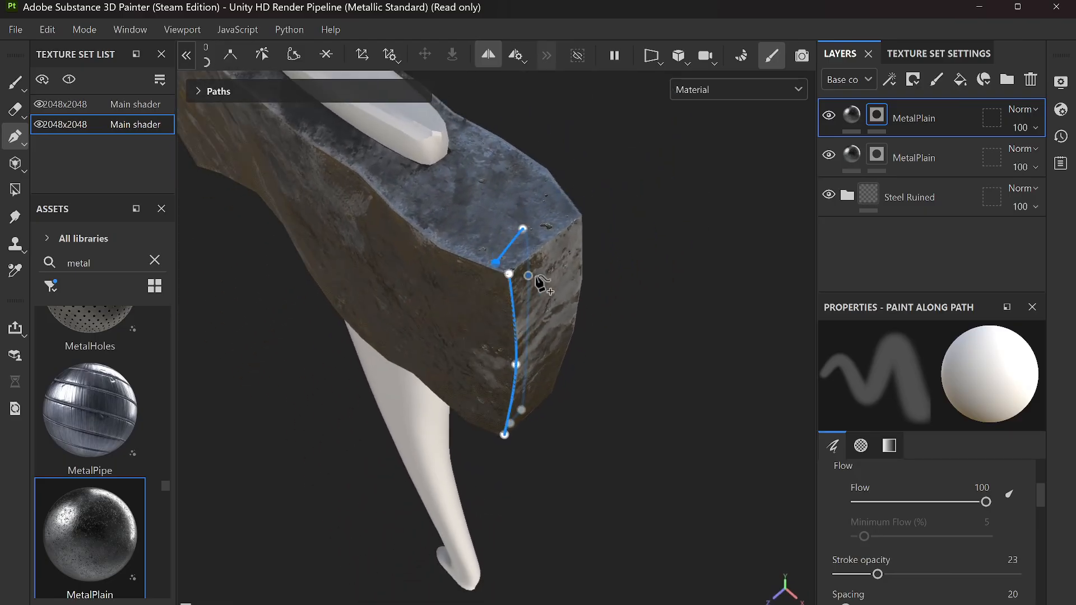
left_click_drag(543, 434, 524, 294, "alt")
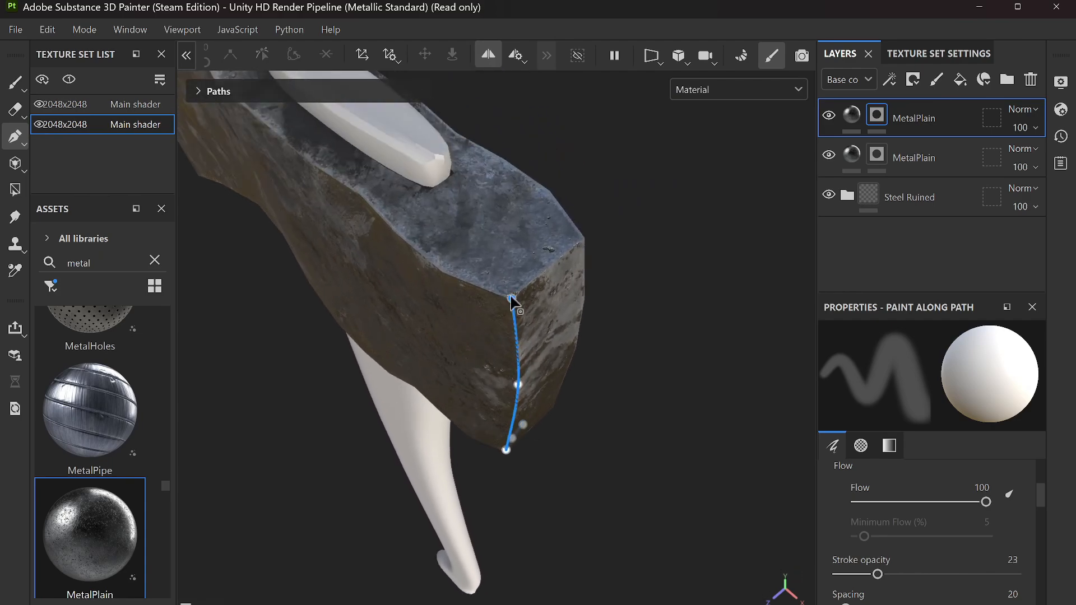
Step: Try several spots on the top face for a new point beyond the path's upper end, undoing each one
left_click(526, 262)
key("ctrl+z")
left_click(517, 258)
key("ctrl+z")
left_click(511, 255)
key("ctrl+z")
left_click_drag(492, 271, 517, 267, "alt")
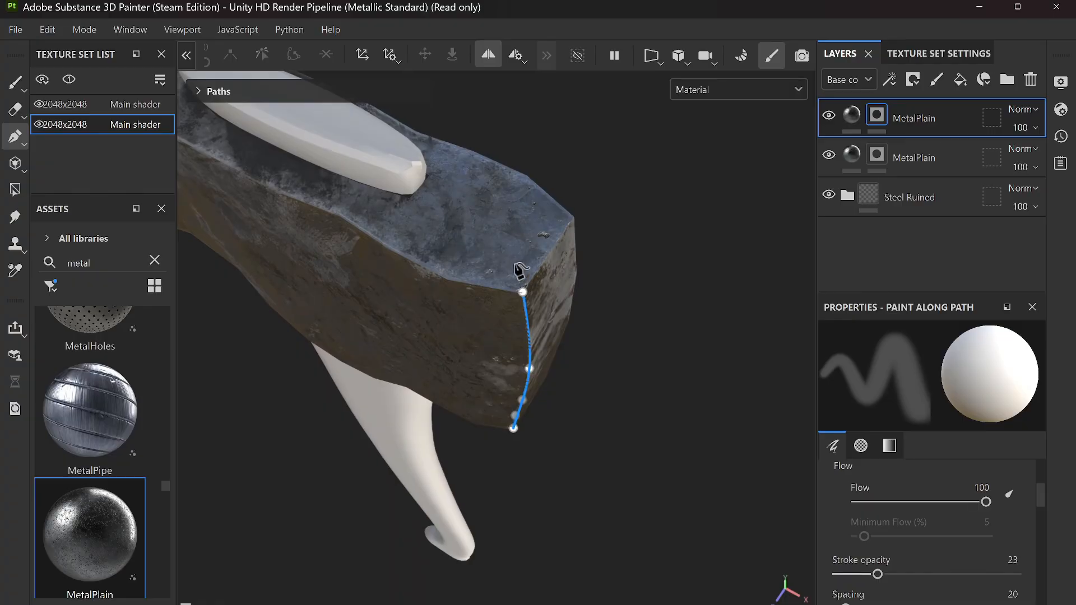
left_click(509, 257)
key("ctrl+z")
left_click(518, 261)
key("ctrl+z")
Step: Move the path's two underside points, bringing the end point onto the bottom rear edge and adjusting the point between it and the corner
left_click_drag(583, 353, 435, 266)
left_click_drag(628, 414, 437, 103, "alt")
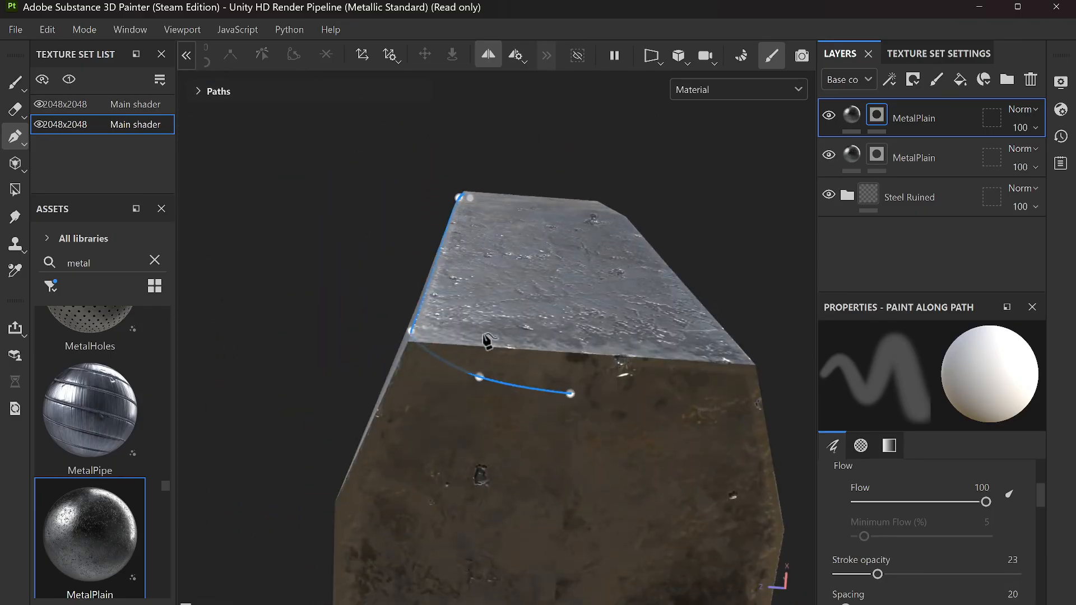
left_click_drag(572, 396, 546, 359)
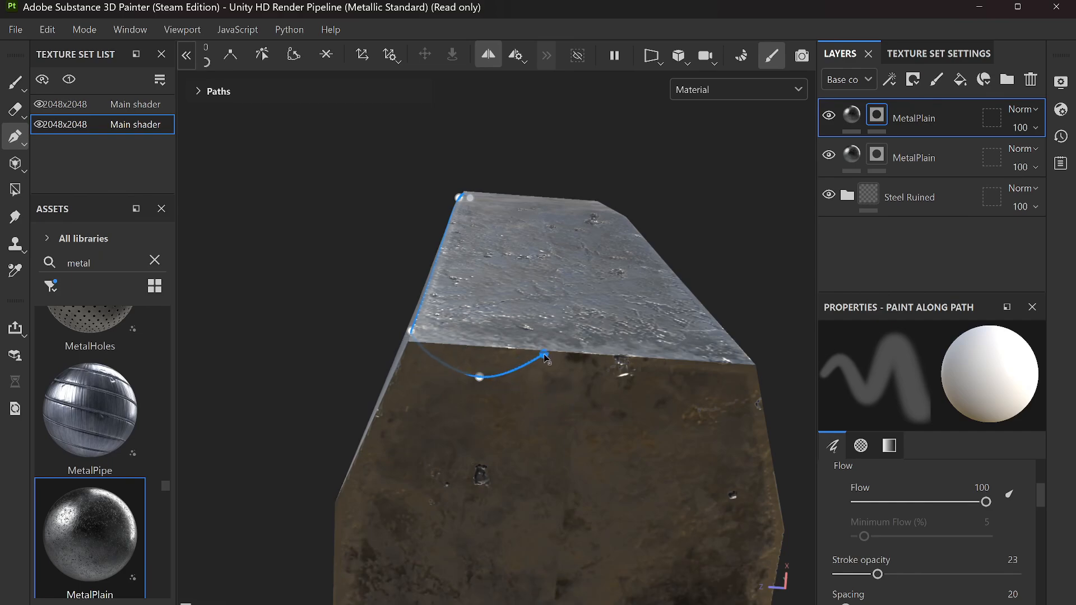
left_click_drag(541, 404, 517, 444, "alt")
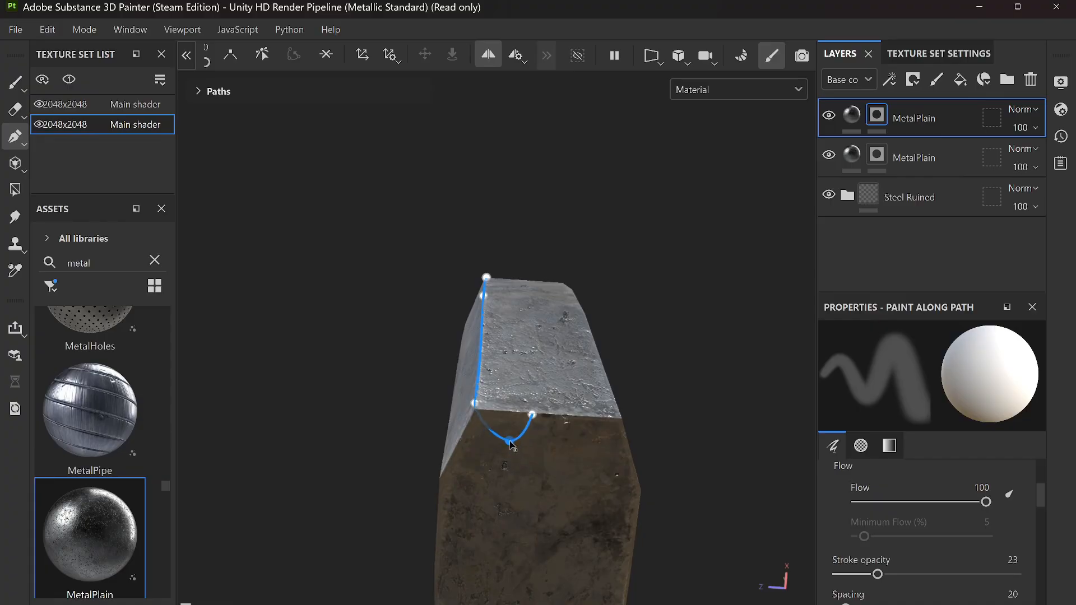
left_click_drag(532, 372, 524, 447, "alt")
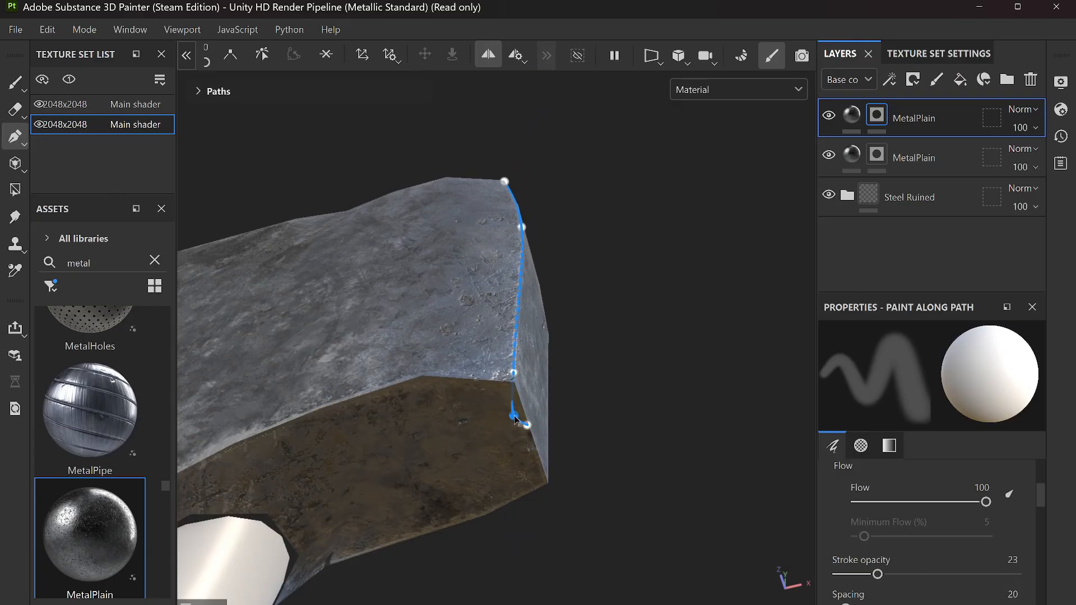
Step: Move the rear edge path's upper end point onto the top face, right at the rear corner
scroll(519, 292, "down", 2)
middle_click_drag(495, 234, 506, 471, "alt")
left_click_drag(510, 477, 550, 571, "alt")
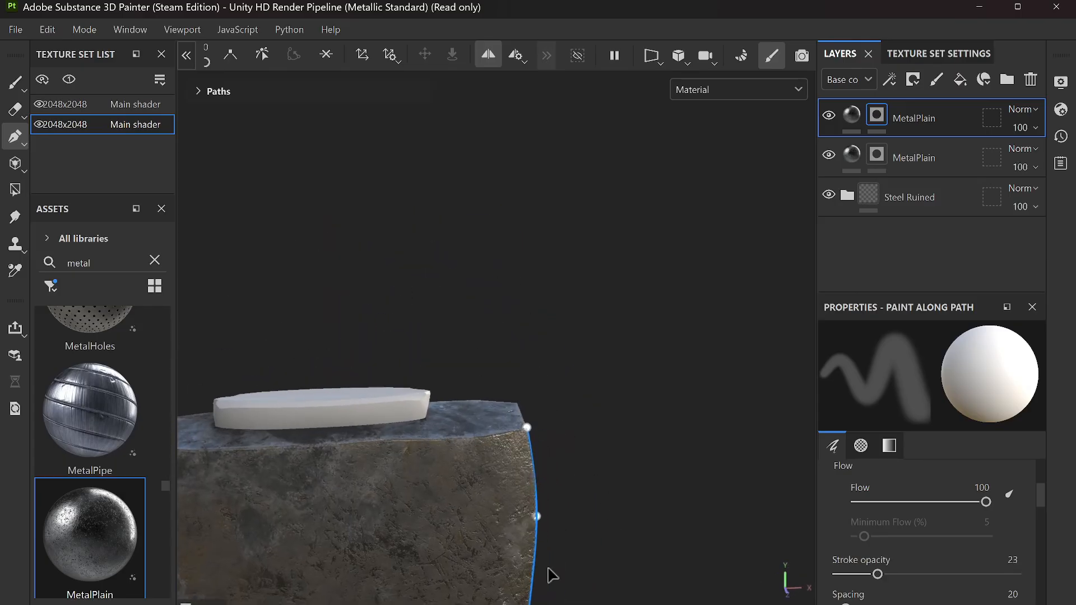
left_click_drag(483, 351, 419, 458, "alt")
left_click_drag(529, 430, 510, 423)
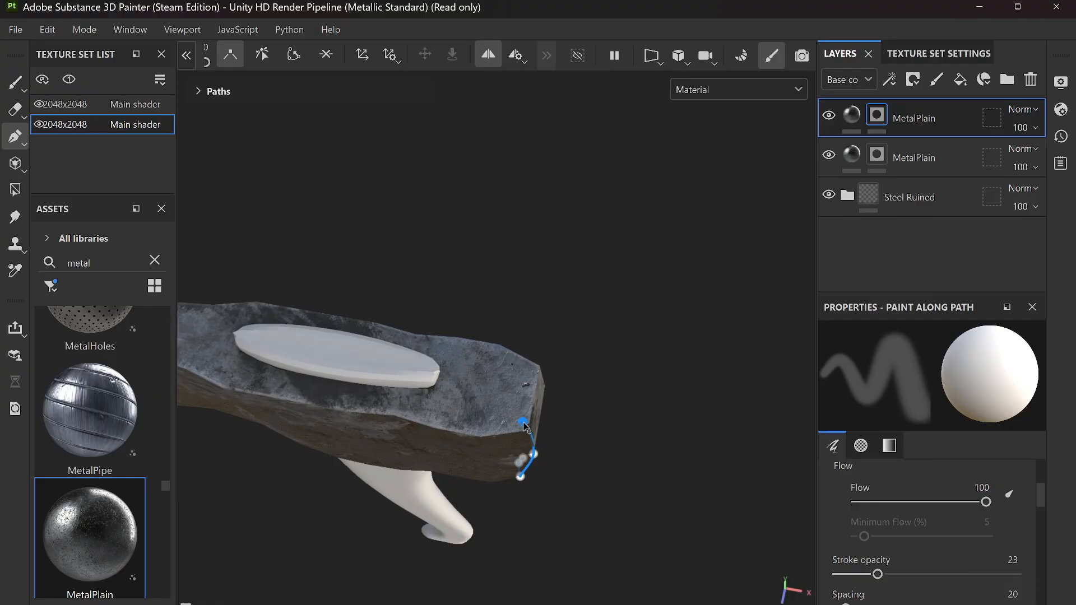
Step: Delete the two underside points so the rear edge path ends at the lower corner
left_click_drag(533, 473, 424, 320, "alt")
middle_click_drag(577, 519, 577, 223, "alt")
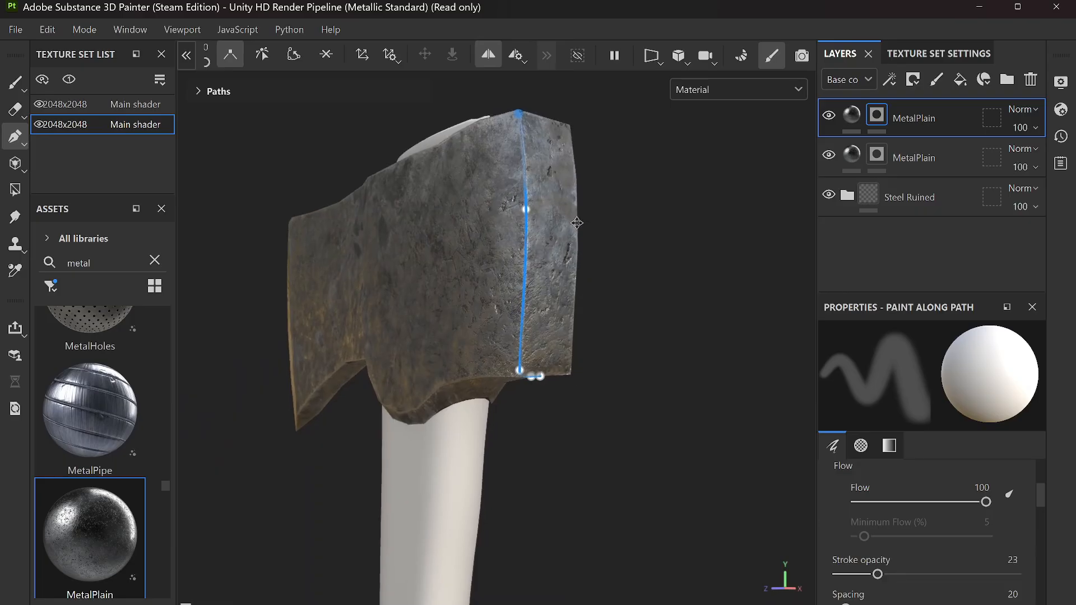
left_click(532, 379)
left_click_drag(531, 381, 542, 381)
key("Delete")
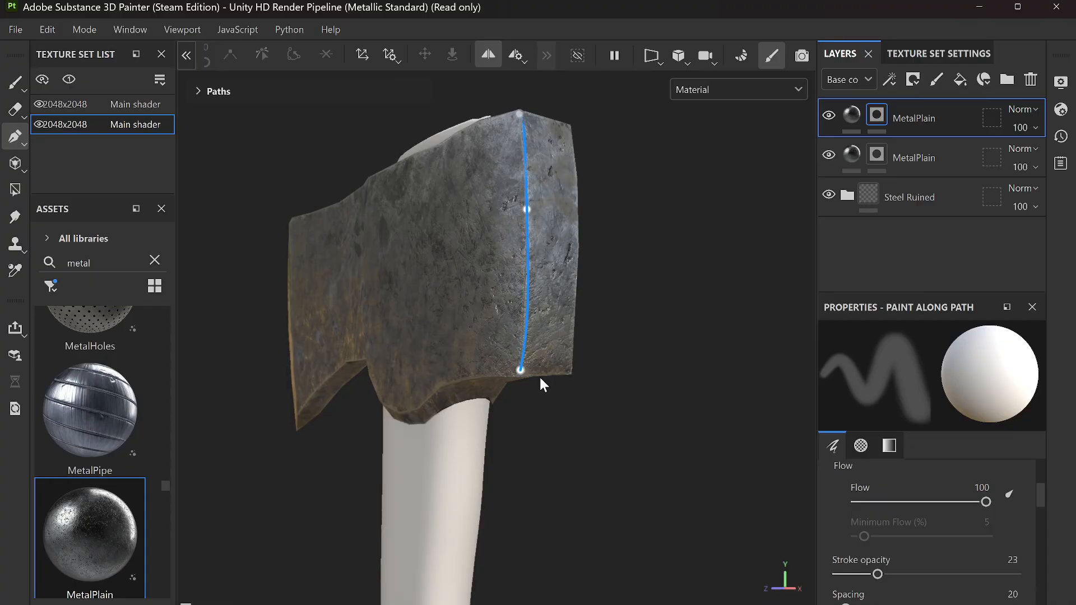
Step: Try to realign the rear edge path by moving its lower end, upper end and middle point onto the side face beside the edge
left_click_drag(525, 377, 526, 379)
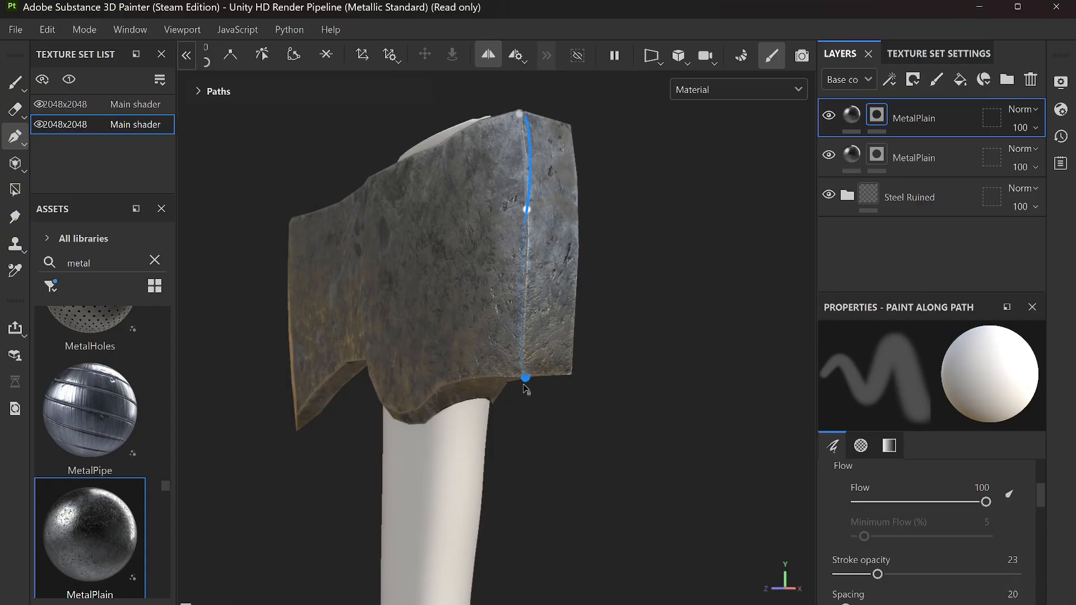
mouse_move(532, 380)
left_mouse_down()
mouse_move(597, 318)
mouse_move(537, 388)
mouse_move(511, 377)
mouse_move(523, 380)
left_mouse_up()
left_click_drag(519, 208, 516, 207)
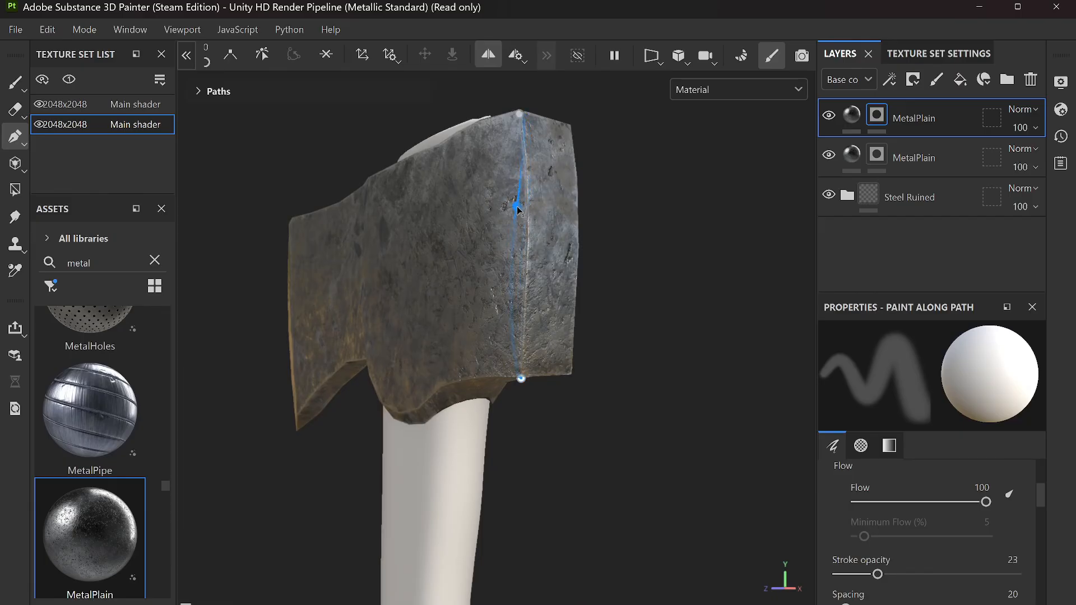
left_click(518, 113)
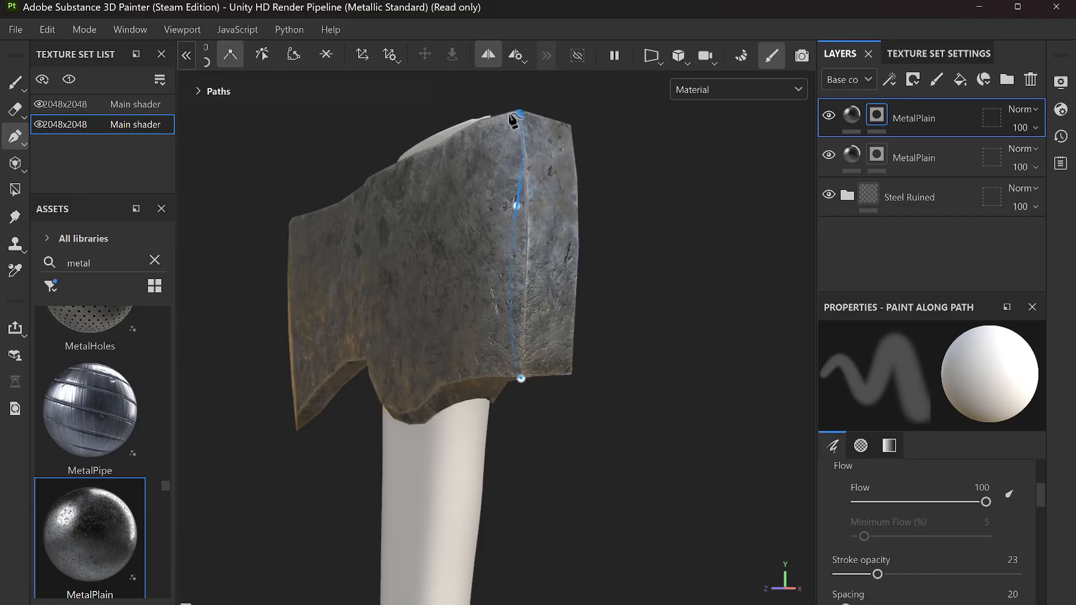
left_click_drag(519, 113, 512, 117)
left_click_drag(516, 208, 518, 248)
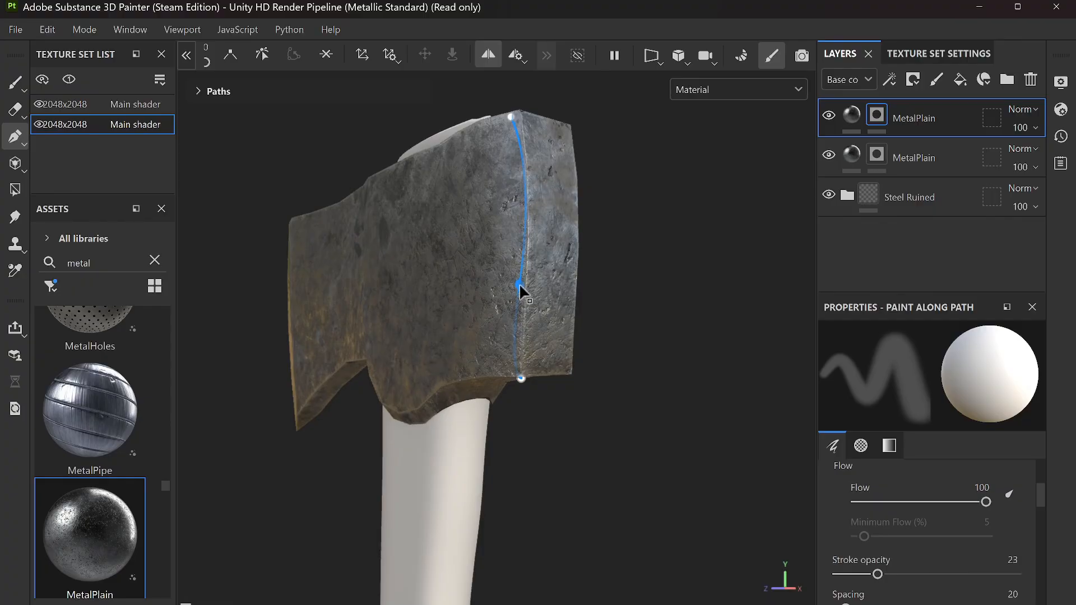
Step: Undo the last point moves on the rear edge path
left_click_drag(538, 320, 559, 420, "alt")
key("ctrl+z")
key("ctrl+z")
key("ctrl+z")
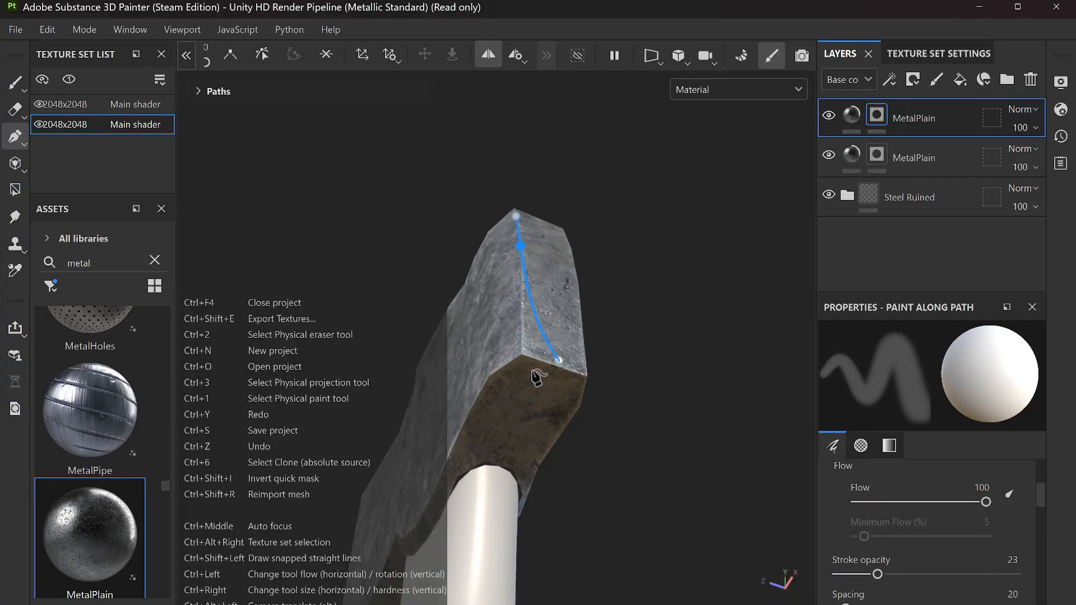
Step: Place the path's lower end at the bottom rear corner and move its middle point down to about halfway along the rear edge
left_click_drag(569, 301, 514, 391, "alt")
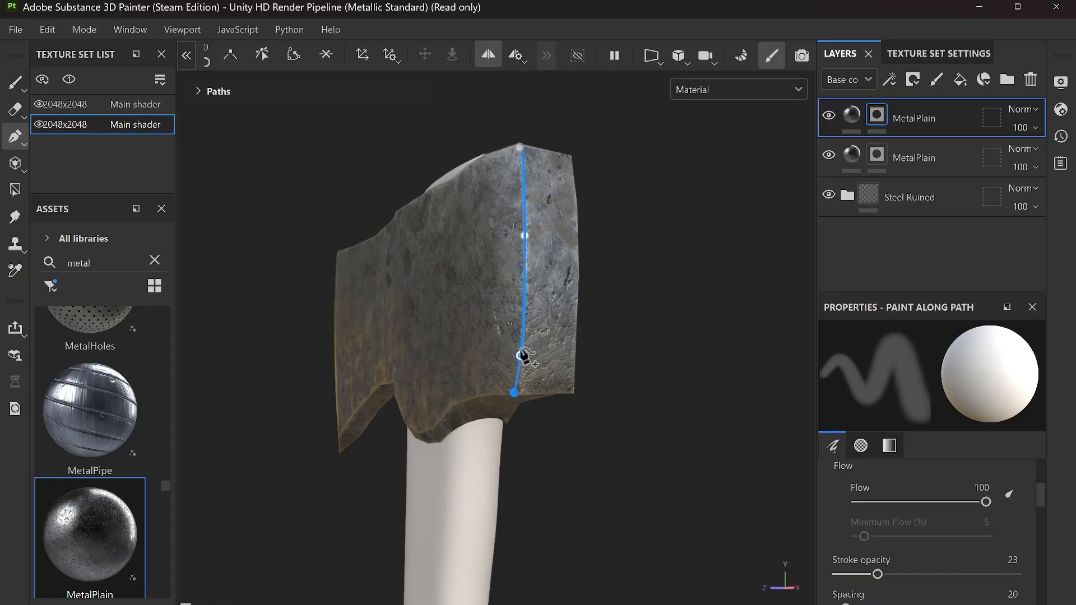
left_click_drag(524, 235, 521, 277)
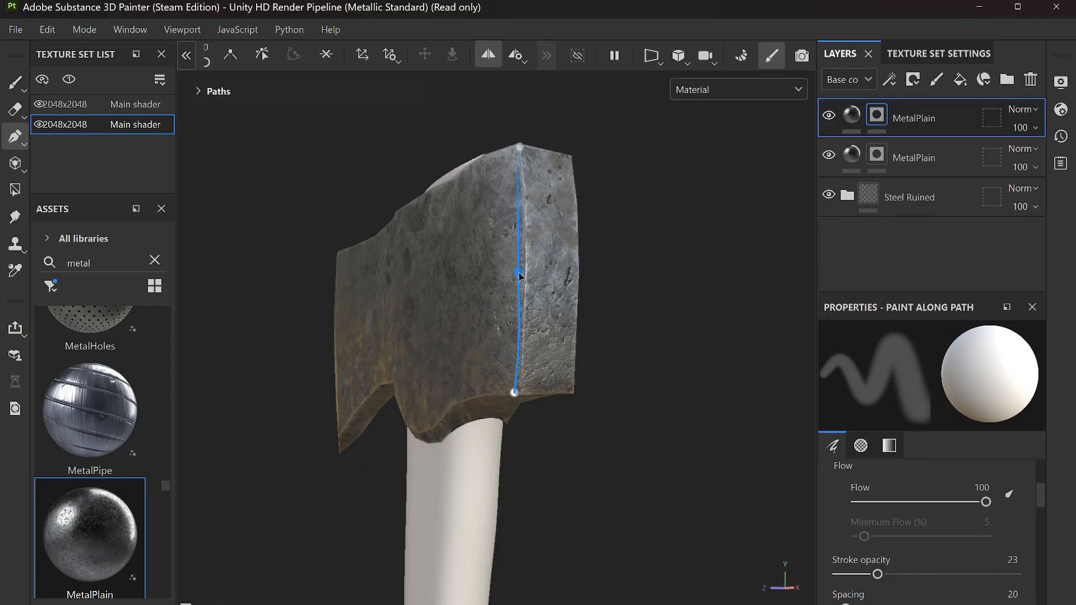
left_click_drag(532, 404, 650, 401, "alt")
scroll(554, 418, "down", 5)
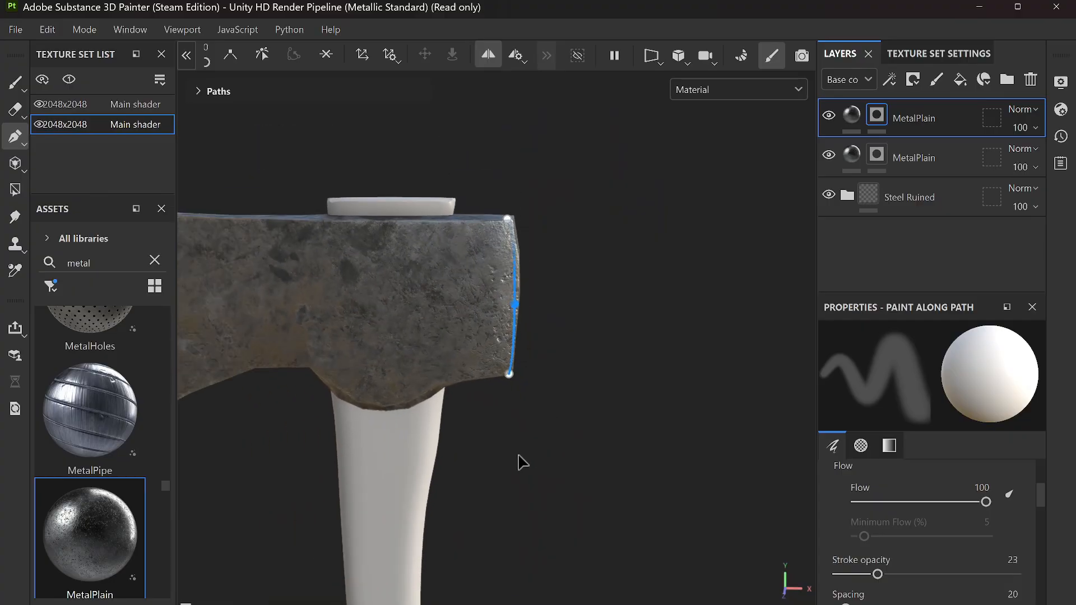
mouse_move(465, 485)
left_mouse_down("alt")
mouse_move(480, 427)
mouse_move(616, 442)
mouse_move(581, 459)
mouse_move(496, 449)
left_mouse_up("alt")
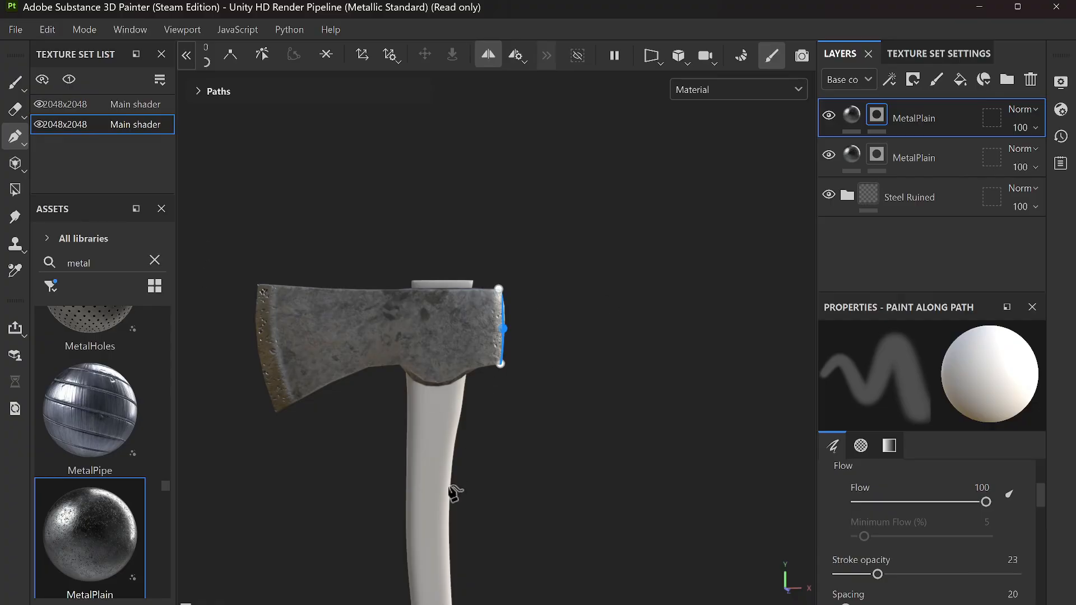
Step: Move the lower end and middle points of the lower MetalPlain mask's path onto the axe's cutting edge
left_click(914, 160)
scroll(238, 412, "up", 3)
scroll(239, 412, "up", 5)
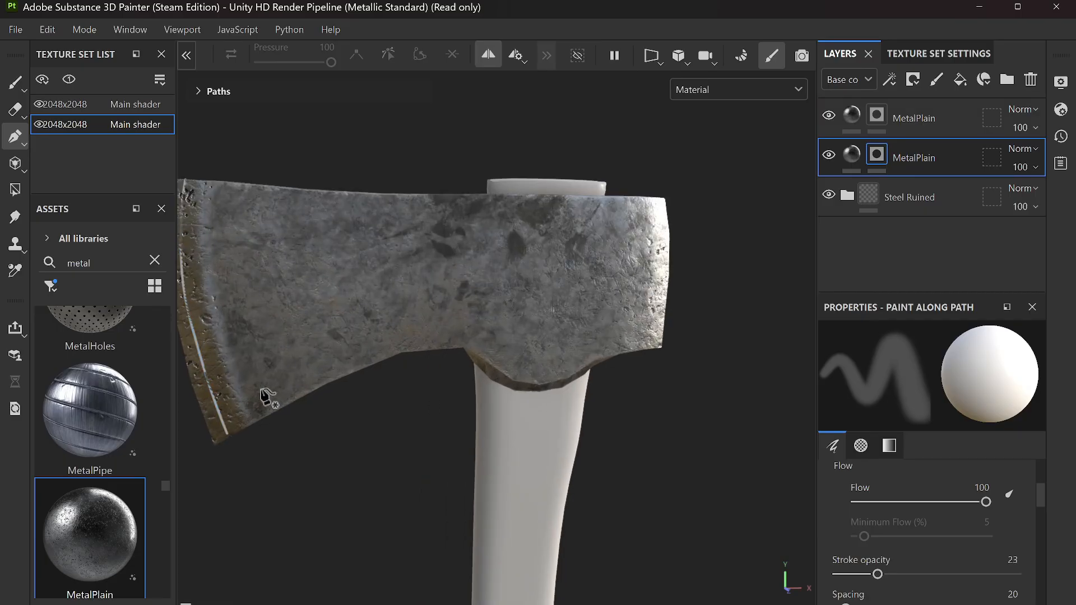
middle_click_drag(363, 337, 583, 343, "alt")
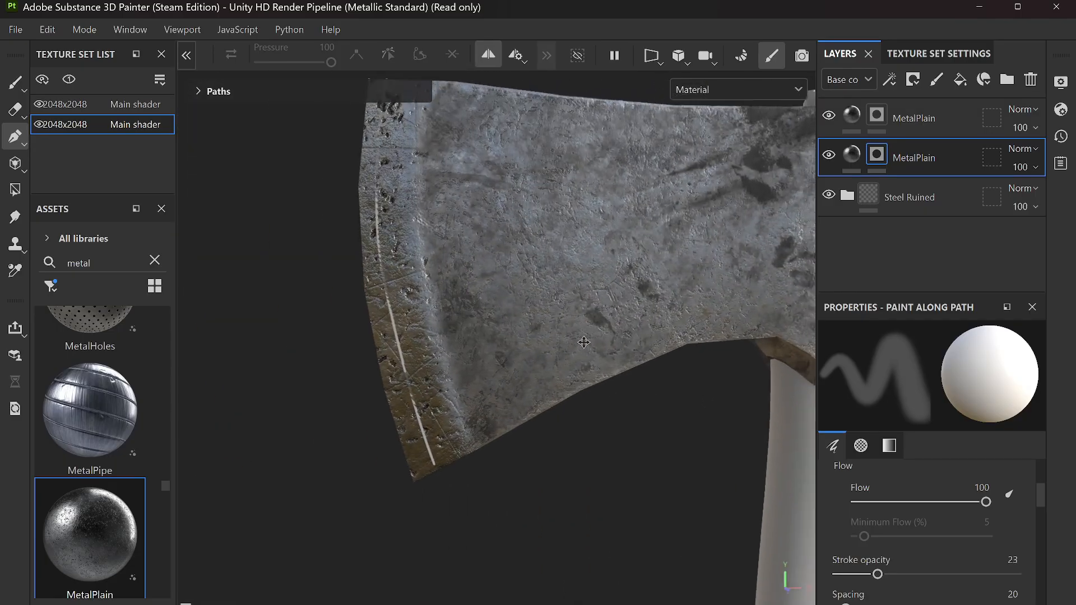
left_click(404, 383)
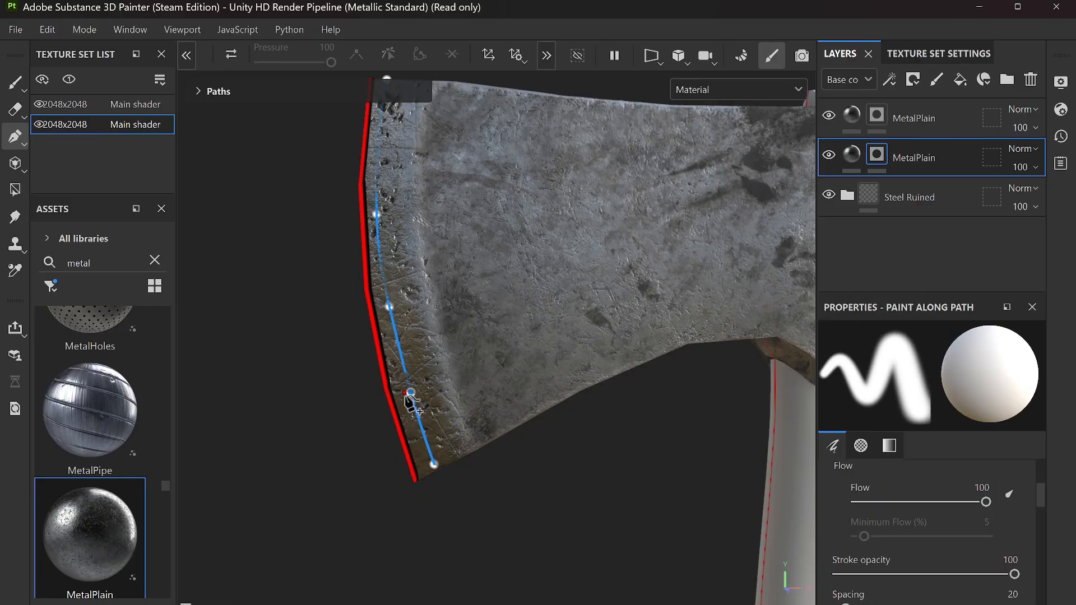
left_click_drag(434, 465, 420, 476)
left_click_drag(382, 307, 376, 308)
left_click_drag(376, 215, 367, 185)
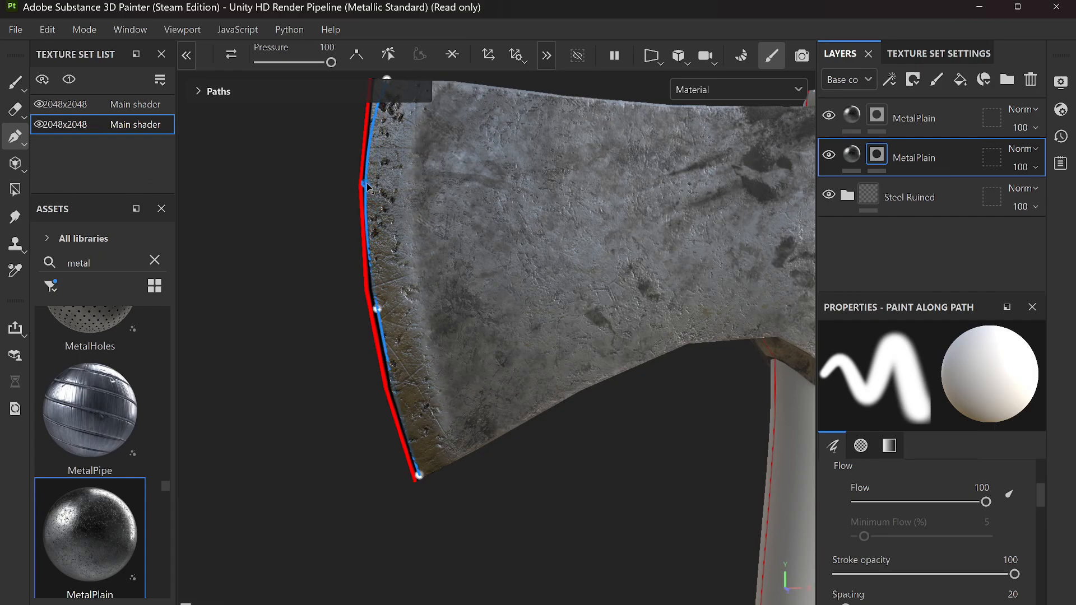
Step: Place the cutting edge path's upper end at the blade's top corner and inspect the edge without the path overlay
middle_click_drag(471, 207, 527, 372, "alt")
left_click_drag(447, 249, 430, 249)
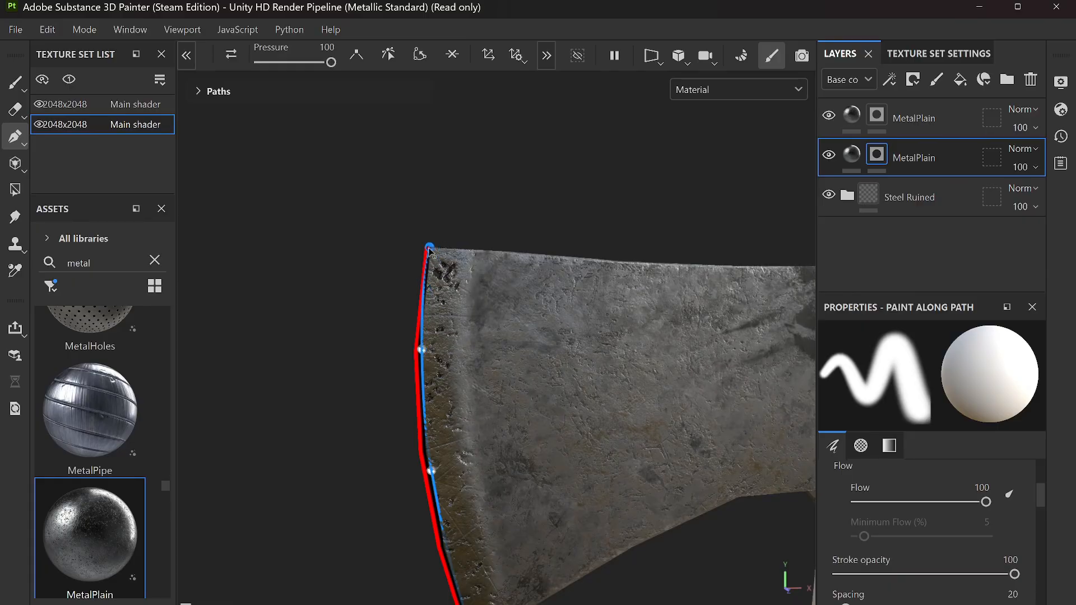
scroll(560, 385, "down", 6)
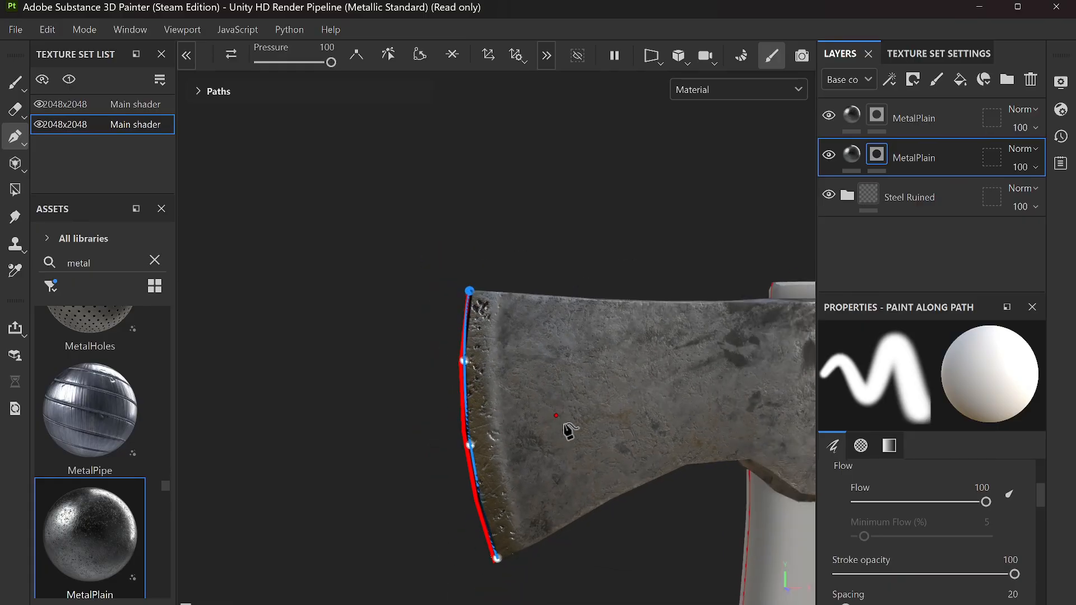
middle_click_drag(603, 474, 482, 330, "alt")
left_click_drag(585, 395, 553, 403, "alt")
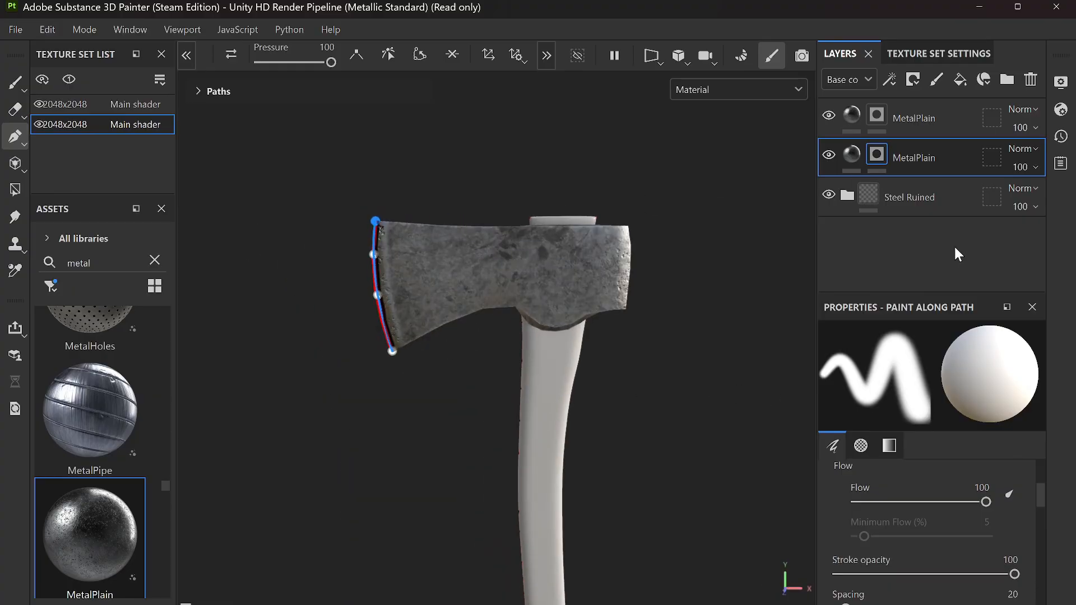
left_click(919, 196)
scroll(490, 325, "up", 2)
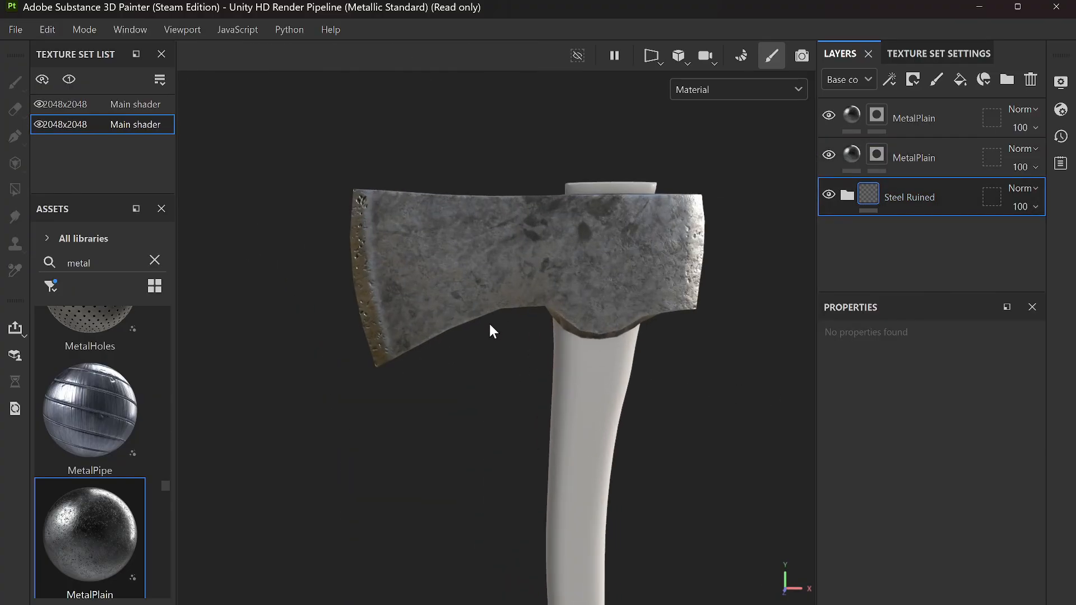
scroll(489, 325, "up", 4)
middle_click_drag(392, 261, 504, 351, "alt")
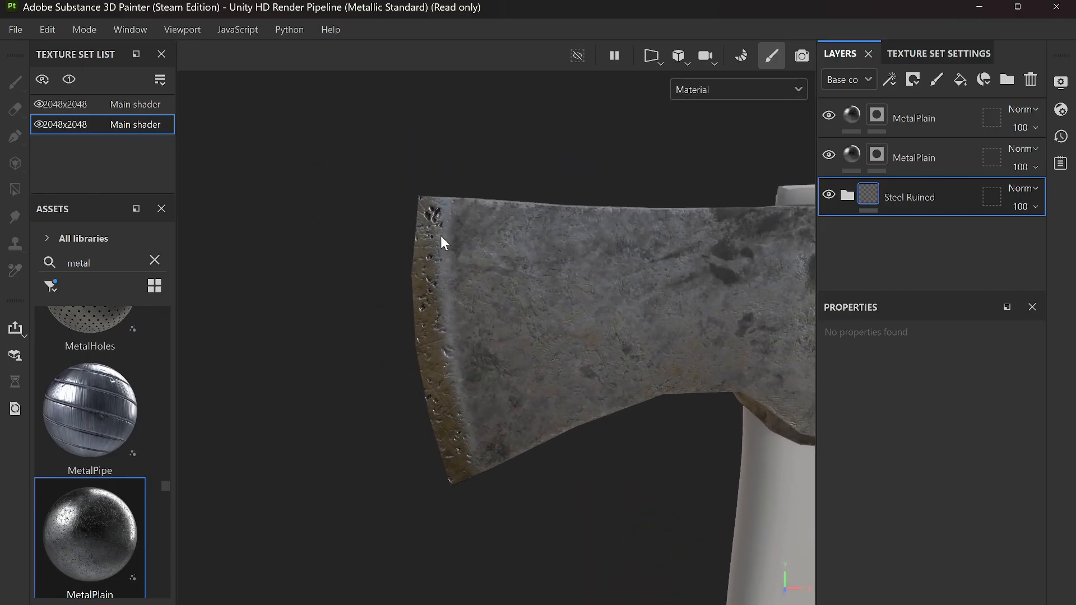
Step: Shift the cutting edge path's upper end slightly inward and move its two middle points farther down the edge
left_click(902, 157)
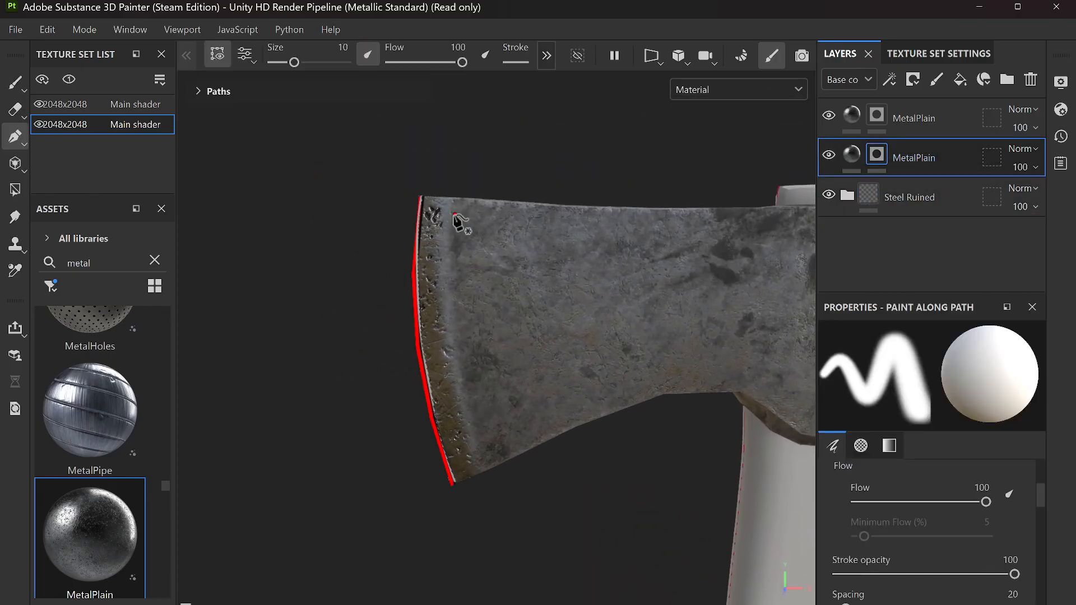
left_click(421, 198)
left_click_drag(422, 196, 431, 198)
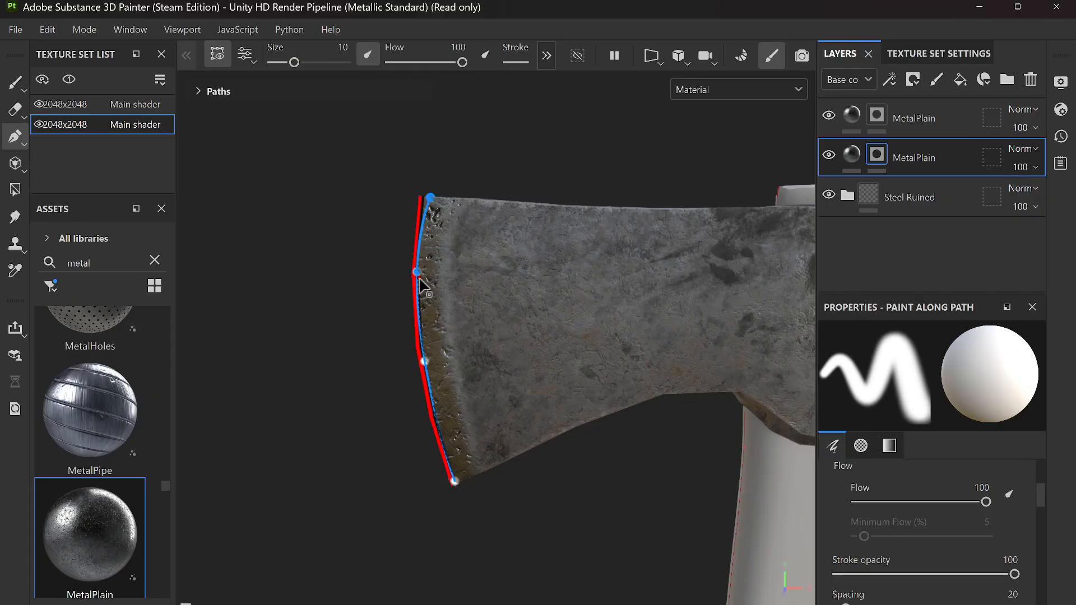
left_click_drag(417, 273, 421, 287)
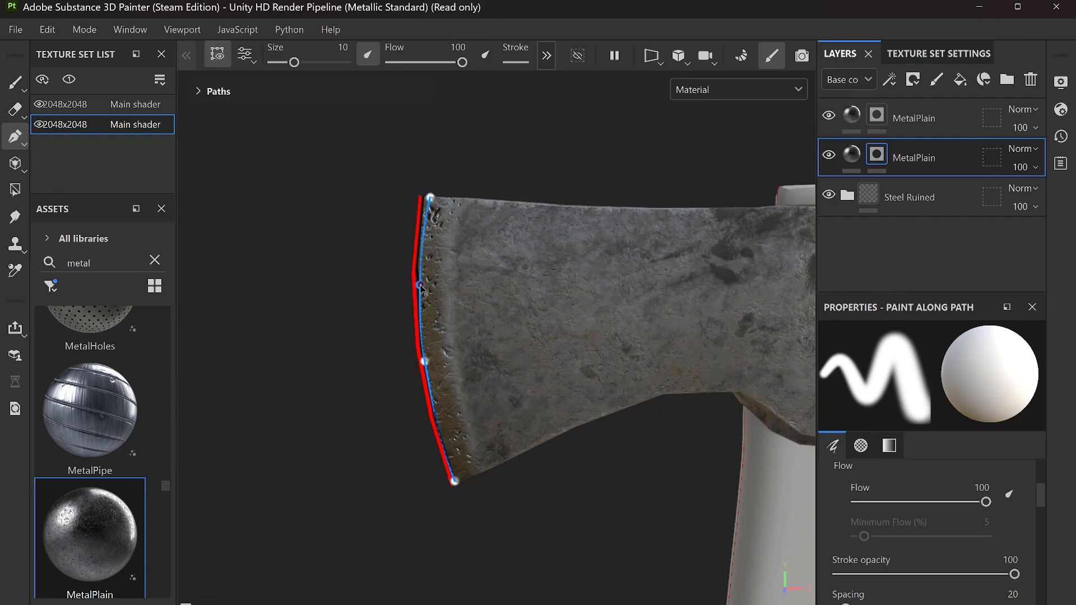
left_click_drag(425, 362, 431, 387)
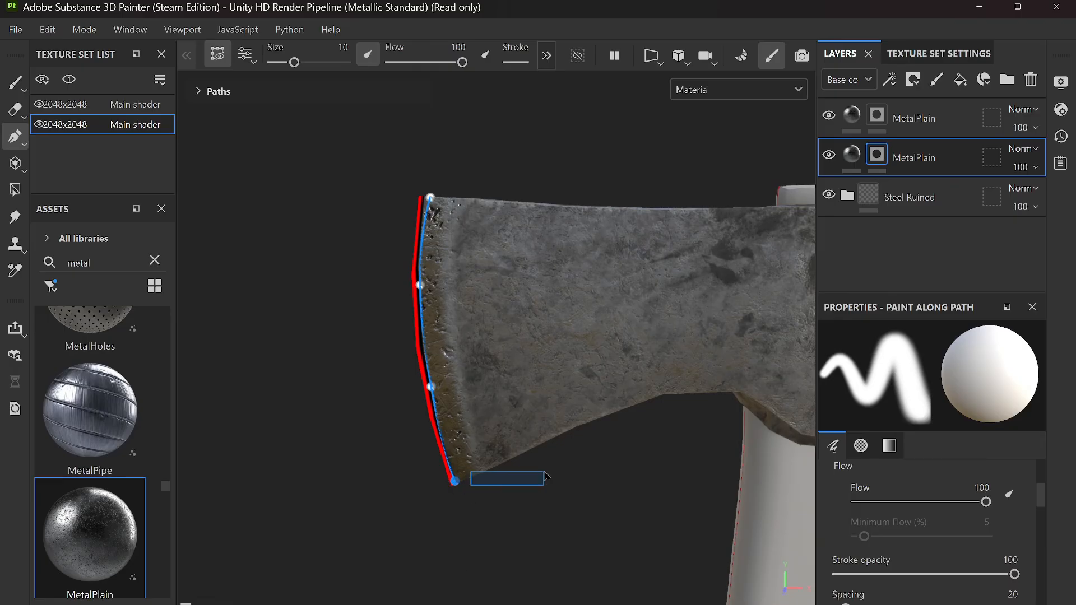
left_click_drag(347, 418, 451, 489, "alt")
left_click_drag(529, 287, 469, 367, "alt")
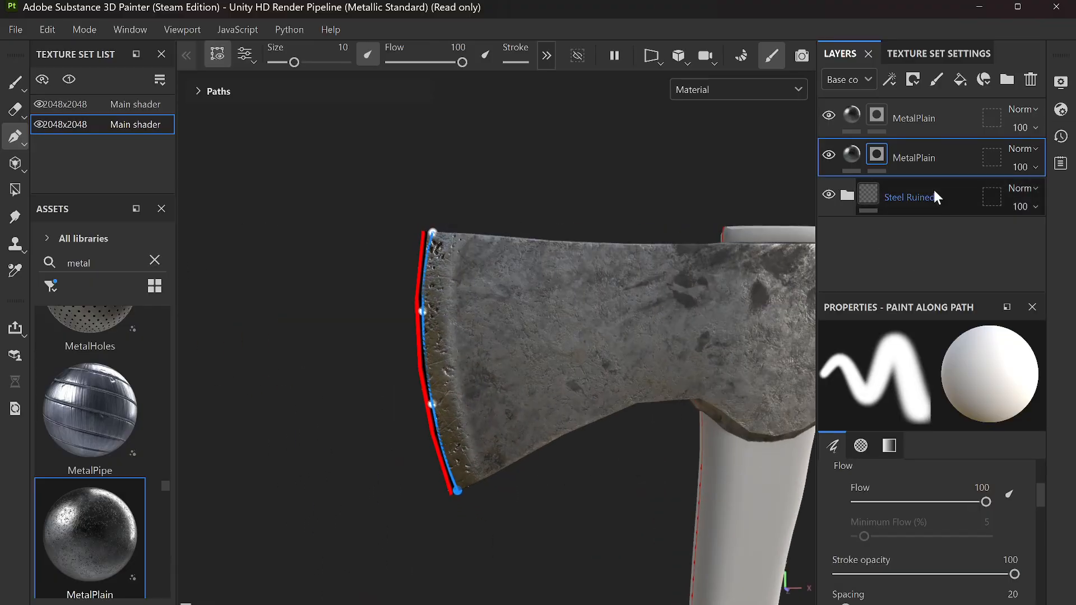
Step: Widen the texture set list to reveal the set names and switch to the AxeHandleMat texture set
left_click(58, 104)
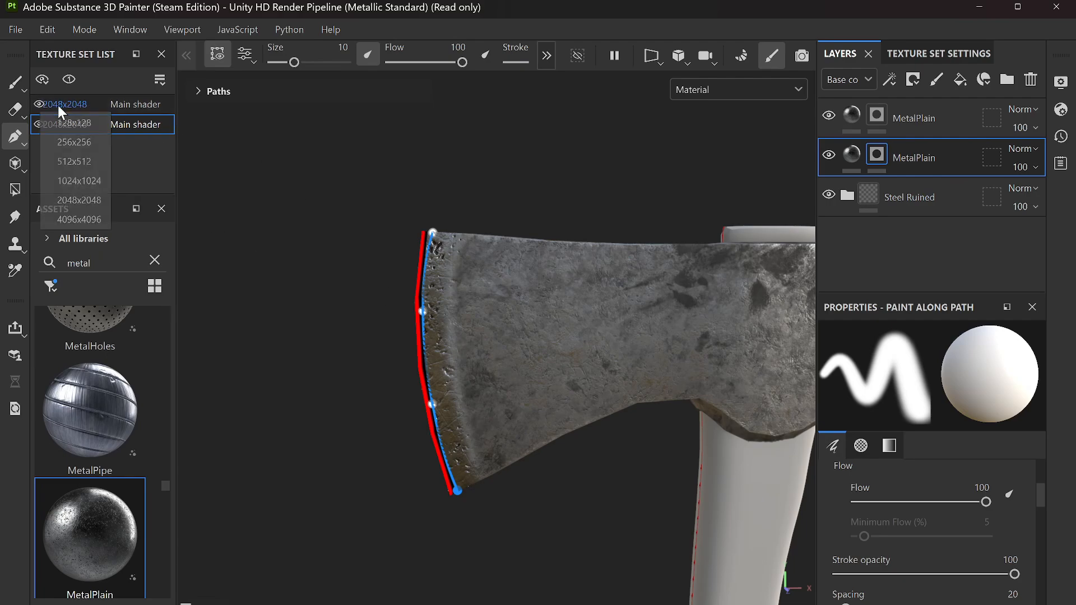
left_click(118, 104)
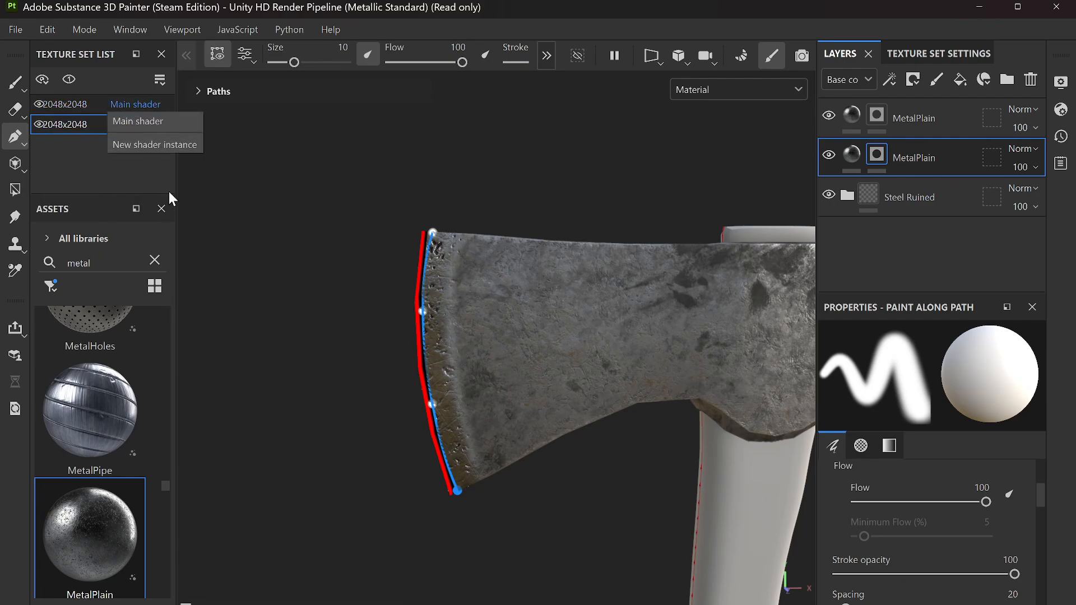
left_click(169, 191)
left_click_drag(177, 190, 298, 202)
left_click(134, 101)
Step: Search the asset library for "wood" materials in place of the metal search
left_click(96, 262)
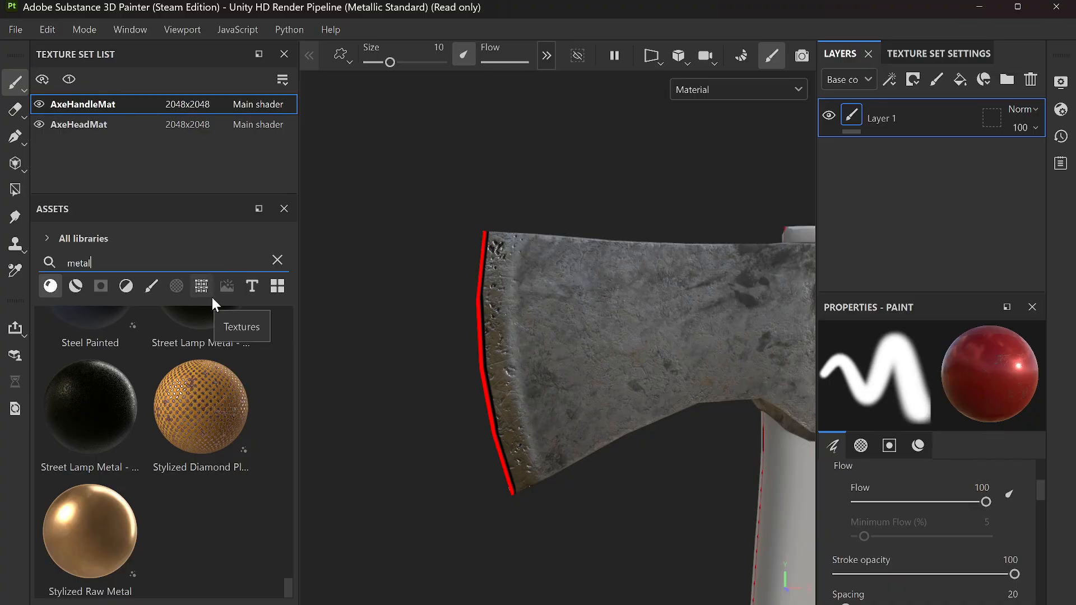
key("ctrl+a")
key("BackSpace")
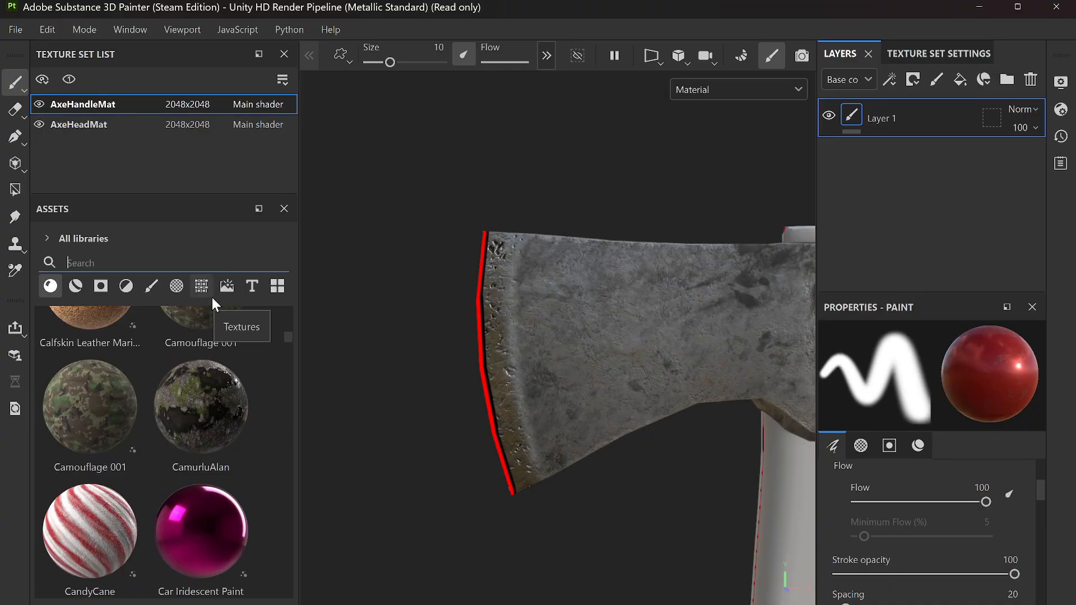
type("wood")
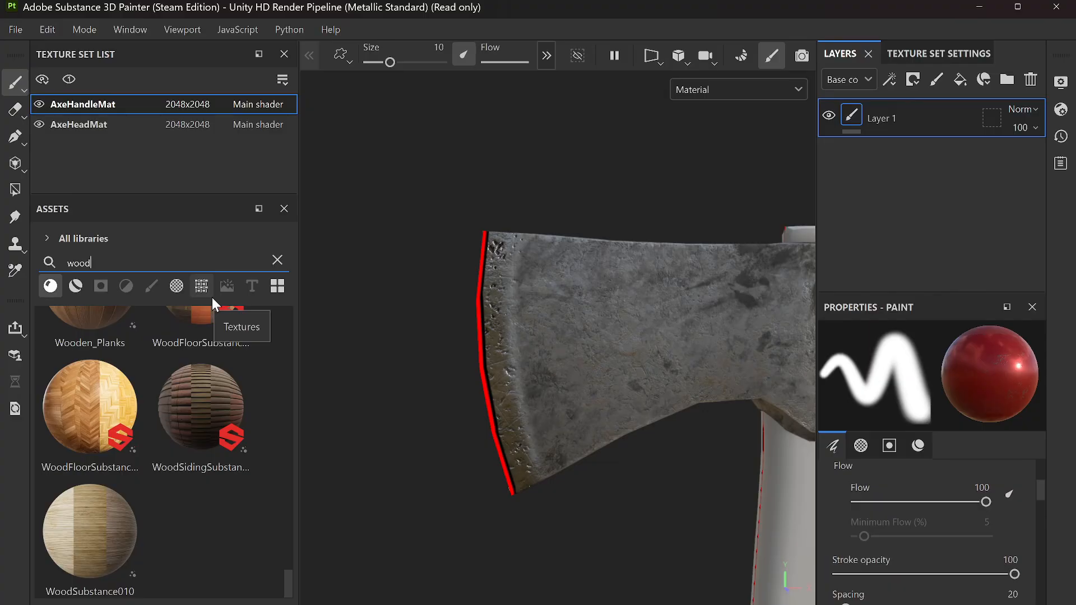
scroll(611, 367, "down", 4)
Step: Try the greyish Wood Rough material on the axe handle and undo it
middle_click_drag(711, 381, 503, 225)
middle_click_drag(637, 392, 617, 344, "alt")
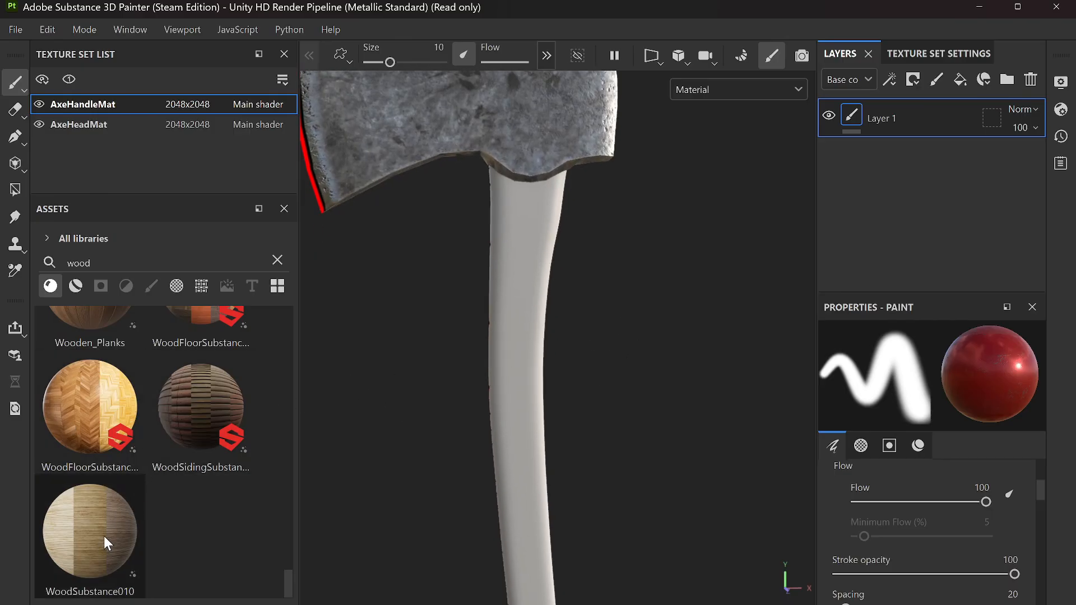
scroll(100, 530, "up", 5)
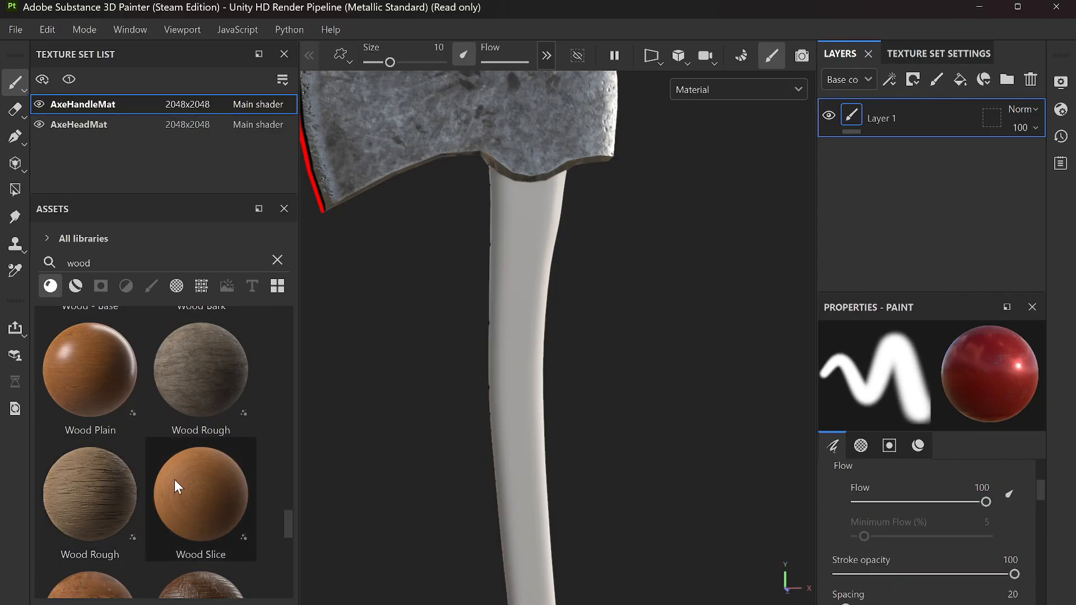
left_click_drag(250, 359, 526, 259)
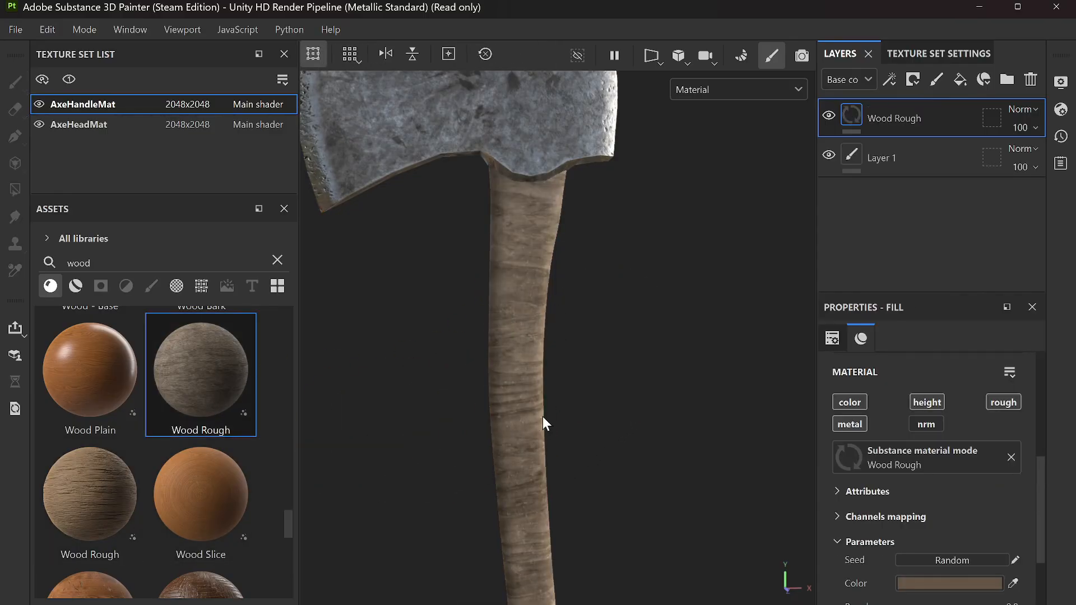
key("f")
key("ctrl+z")
Step: Try the brown, deeply grained Wood Rough material on the handle with its UV rotation set to 81.56
left_click_drag(100, 488, 525, 304)
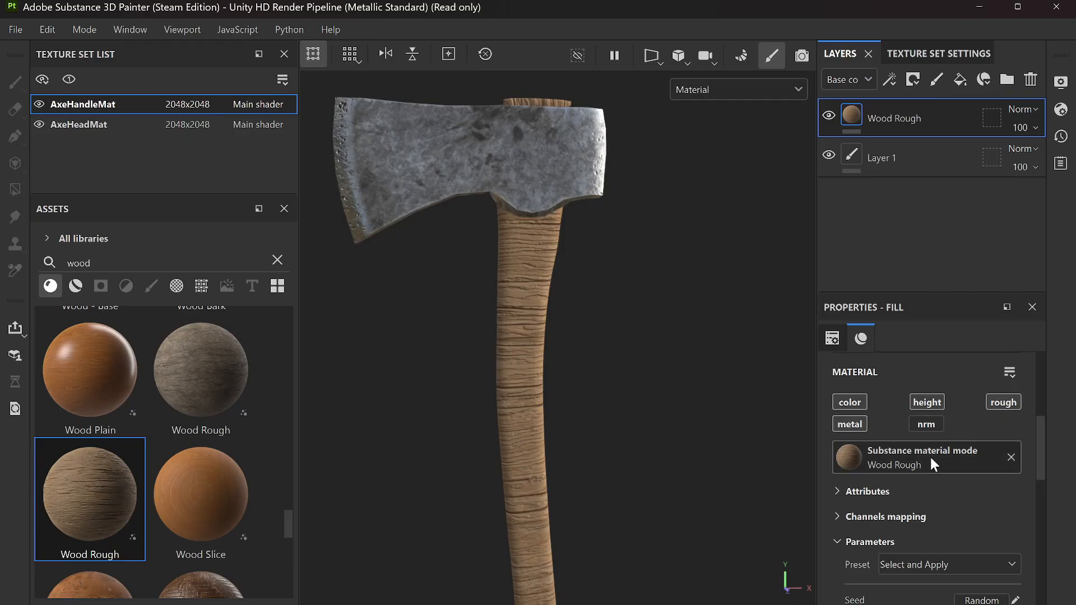
scroll(949, 487, "down", 6)
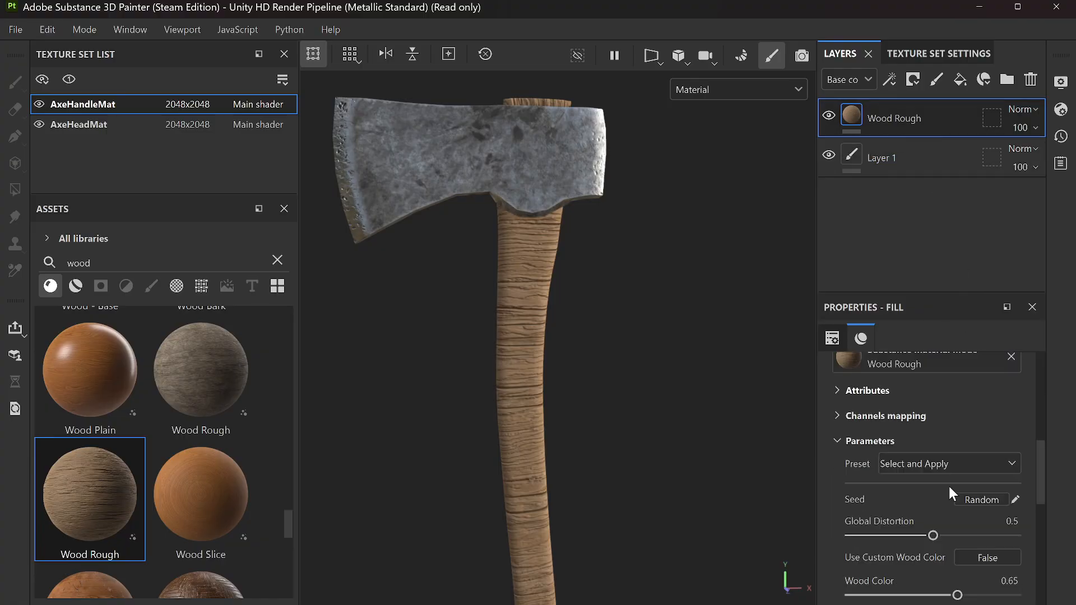
scroll(962, 522, "down", 4)
scroll(961, 522, "up", 10)
scroll(962, 520, "up", 5)
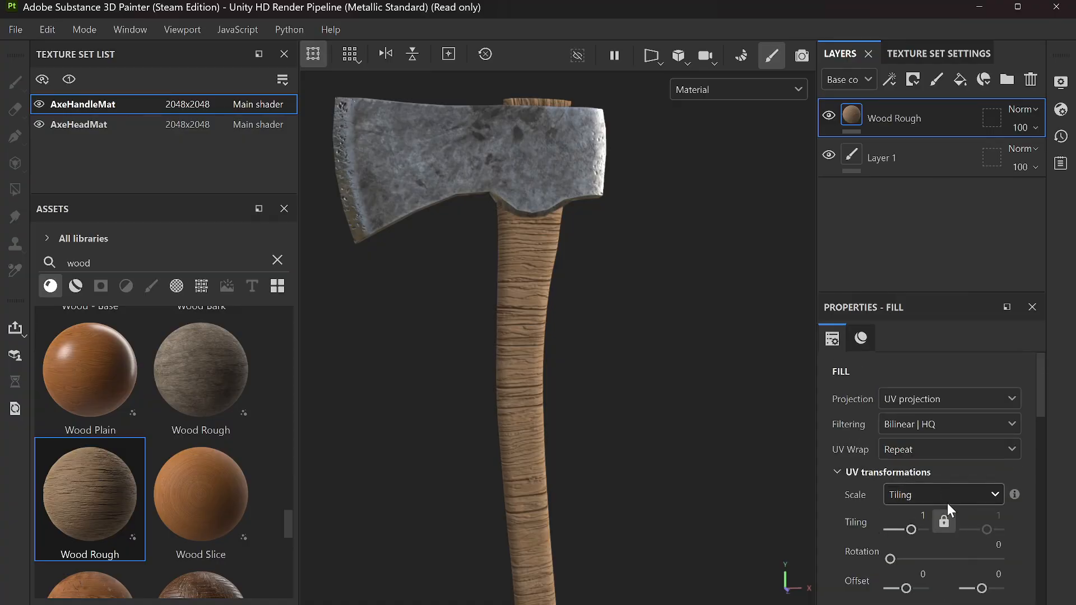
left_click_drag(892, 557, 914, 561)
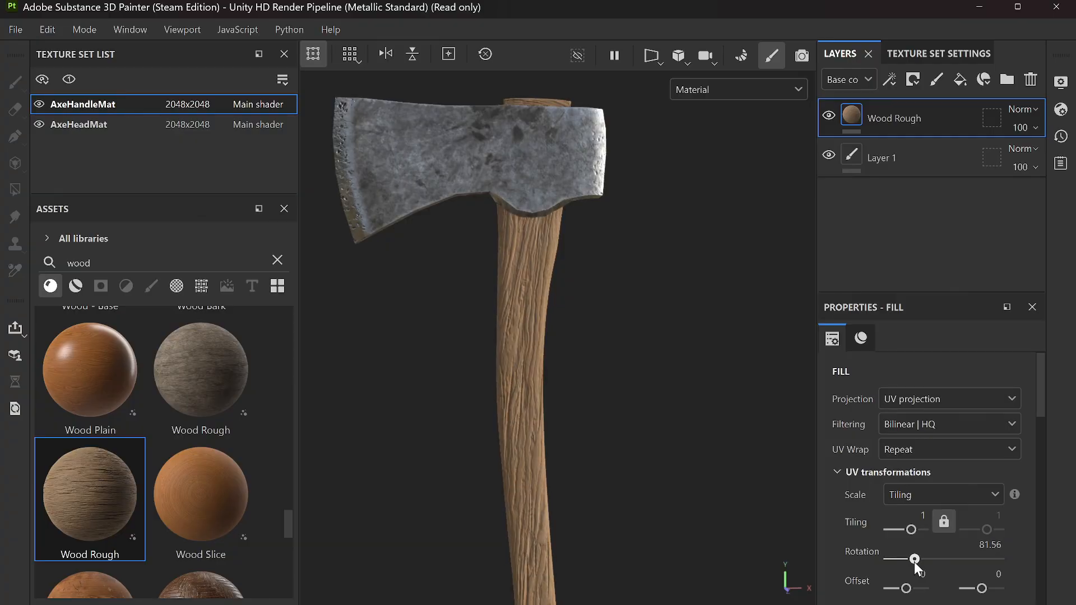
scroll(505, 328, "down", 6)
scroll(509, 375, "up", 3)
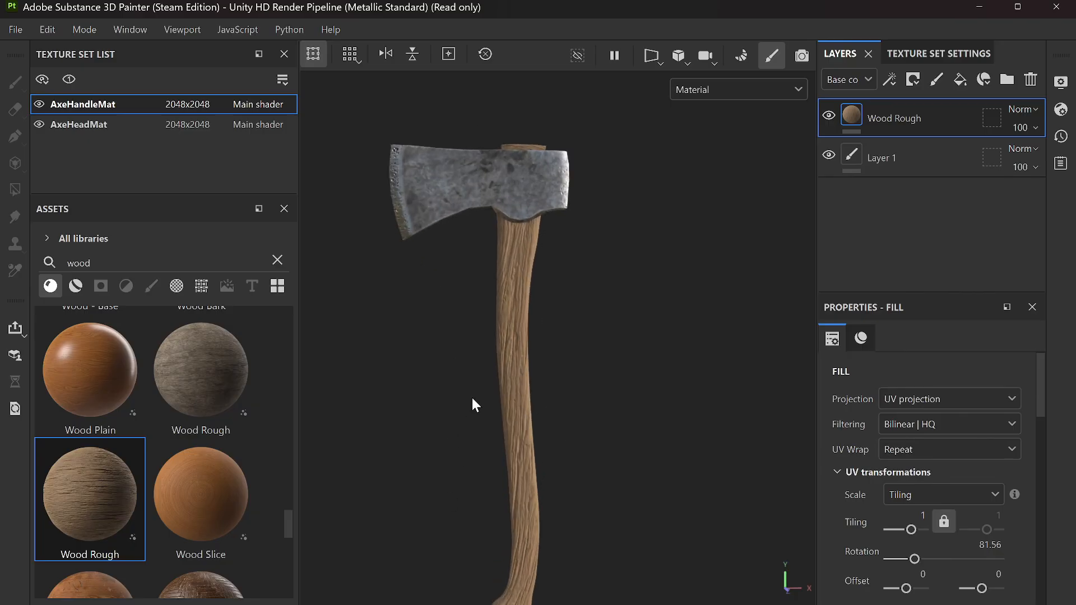
Step: Compare UV rotations of 0 and 90 on the Wood Rough fill and undo the material on the handle
left_click_drag(917, 557, 860, 553)
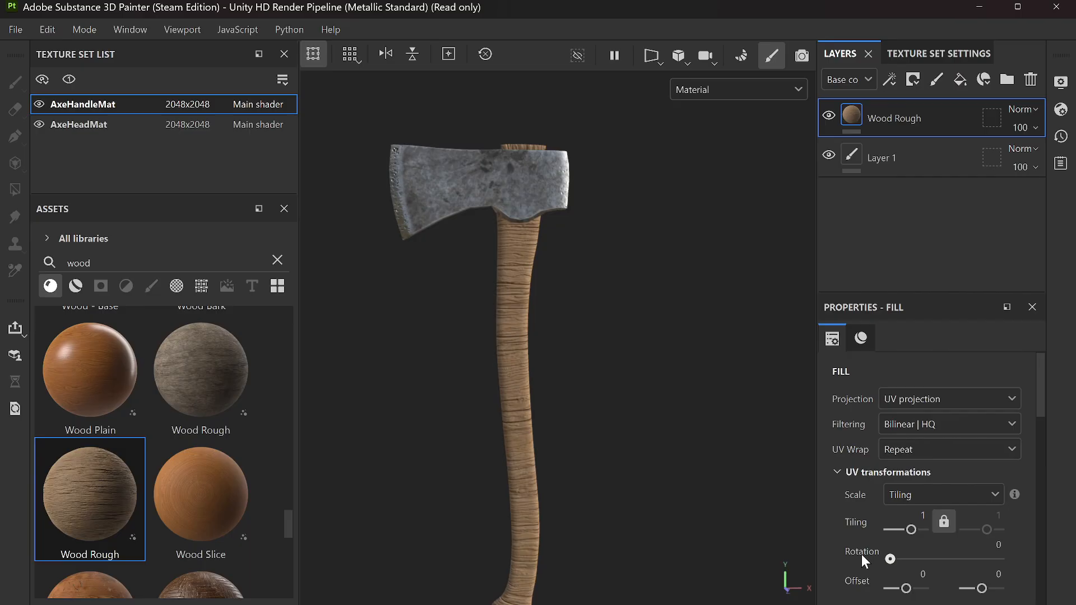
left_click_drag(891, 559, 916, 557)
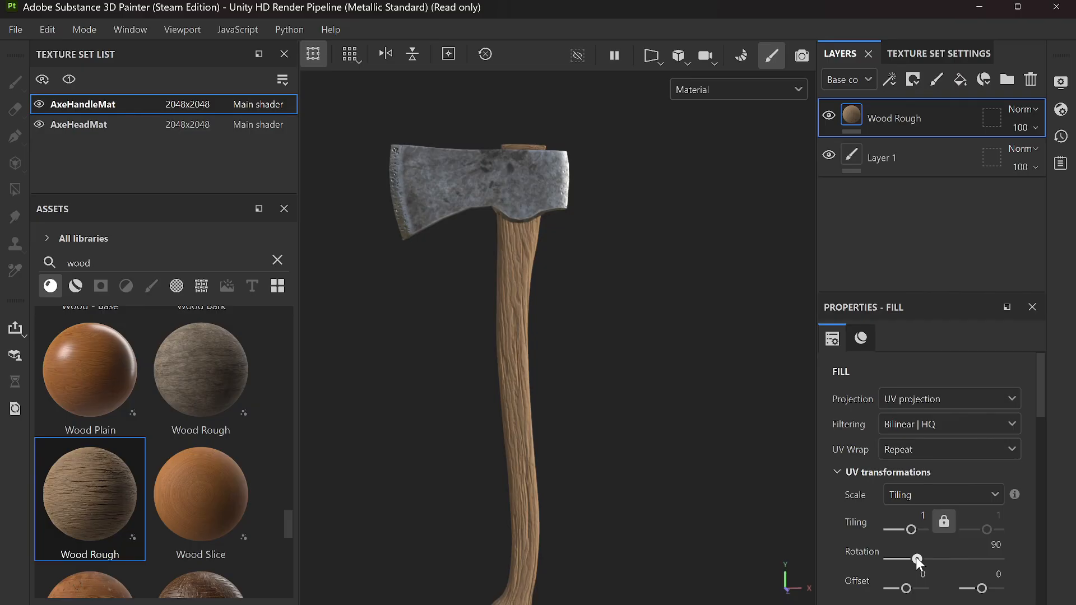
left_click_drag(916, 557, 879, 554)
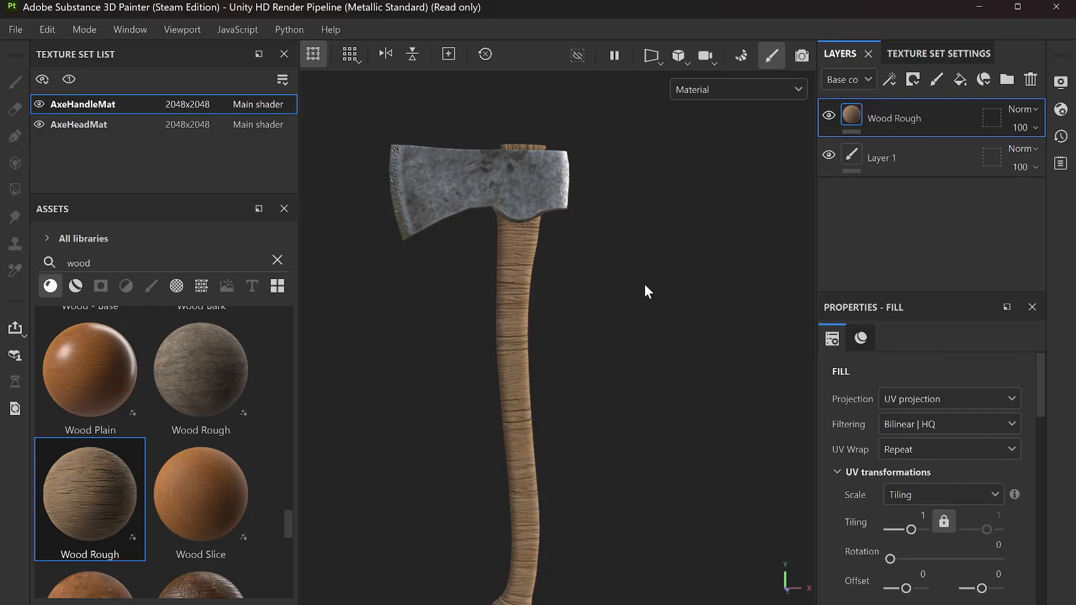
key("ctrl+z")
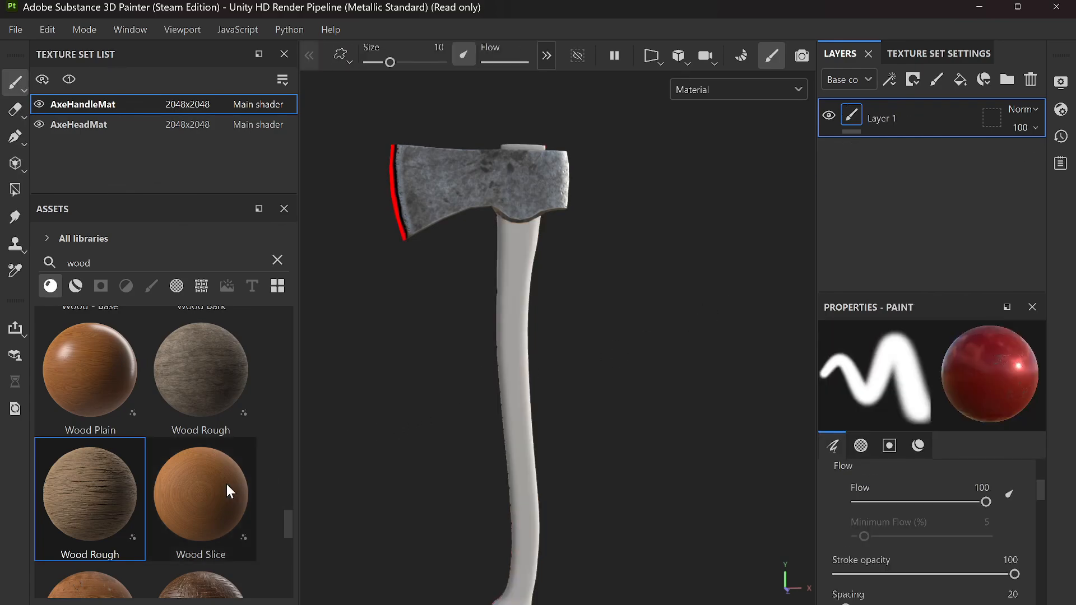
Step: Try the brown streaked Wood material on the axe handle and undo it
scroll(177, 514, "up", 3)
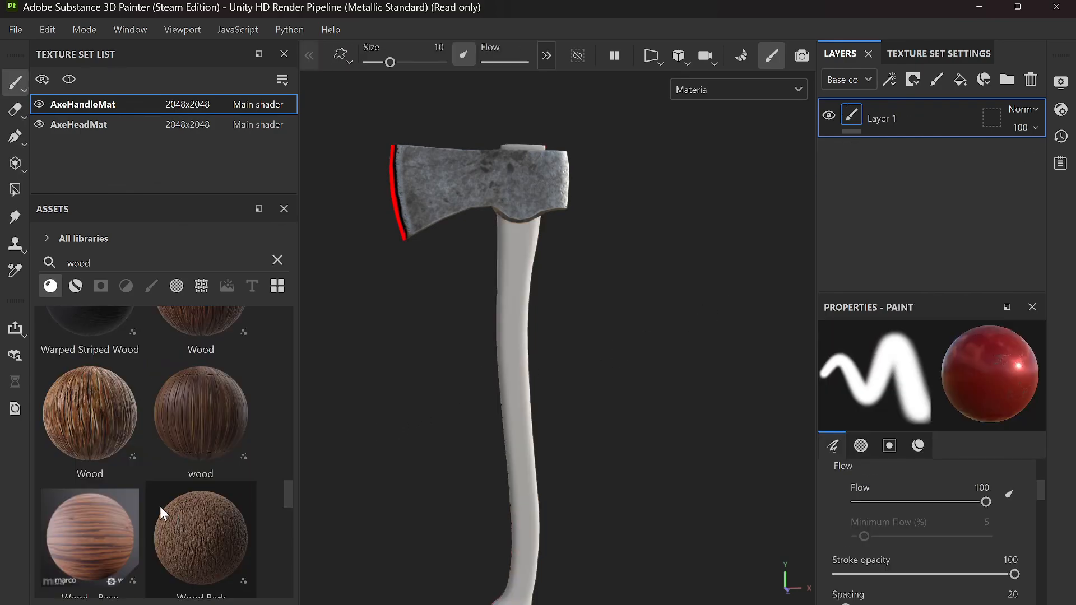
left_click_drag(90, 416, 520, 269)
key("ctrl+z")
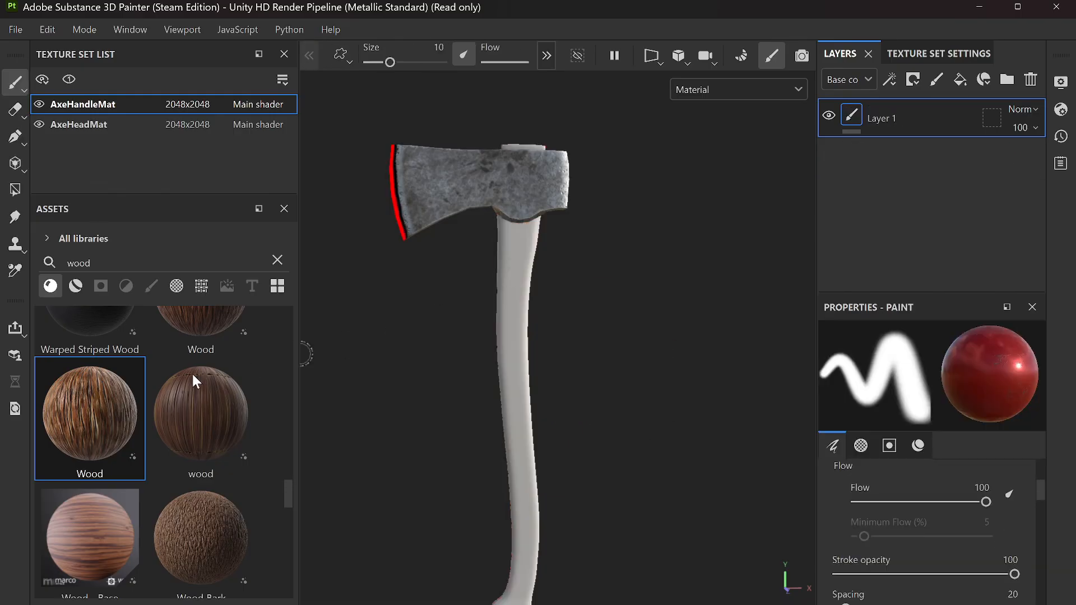
Step: Try the Stylized Wood Rough material on the axe handle and undo it
scroll(220, 482, "up", 3)
left_click_drag(88, 368, 520, 248)
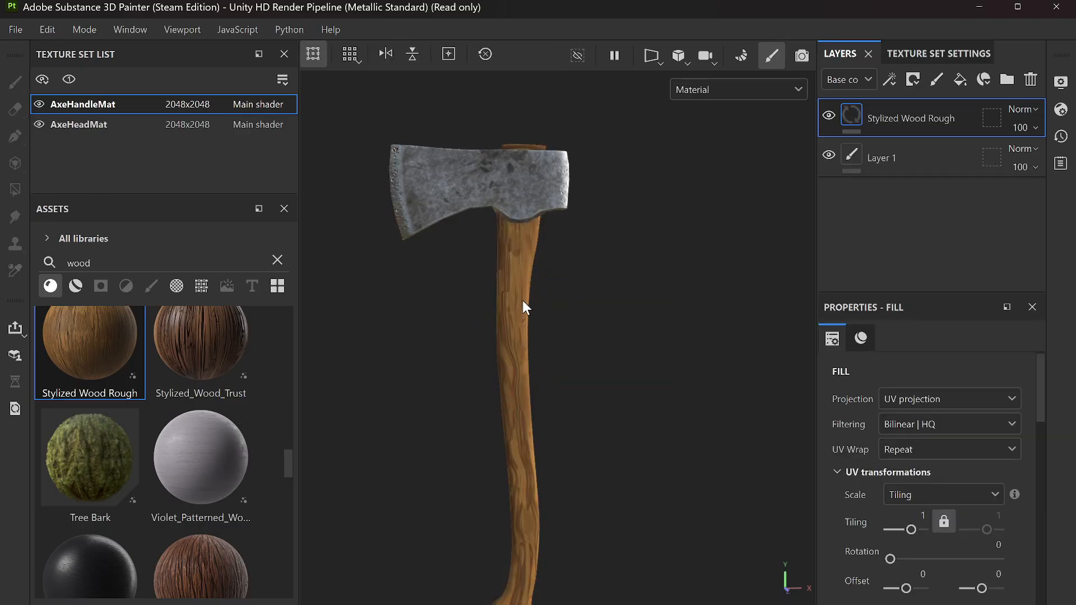
key("ctrl+z")
scroll(152, 447, "up", 3)
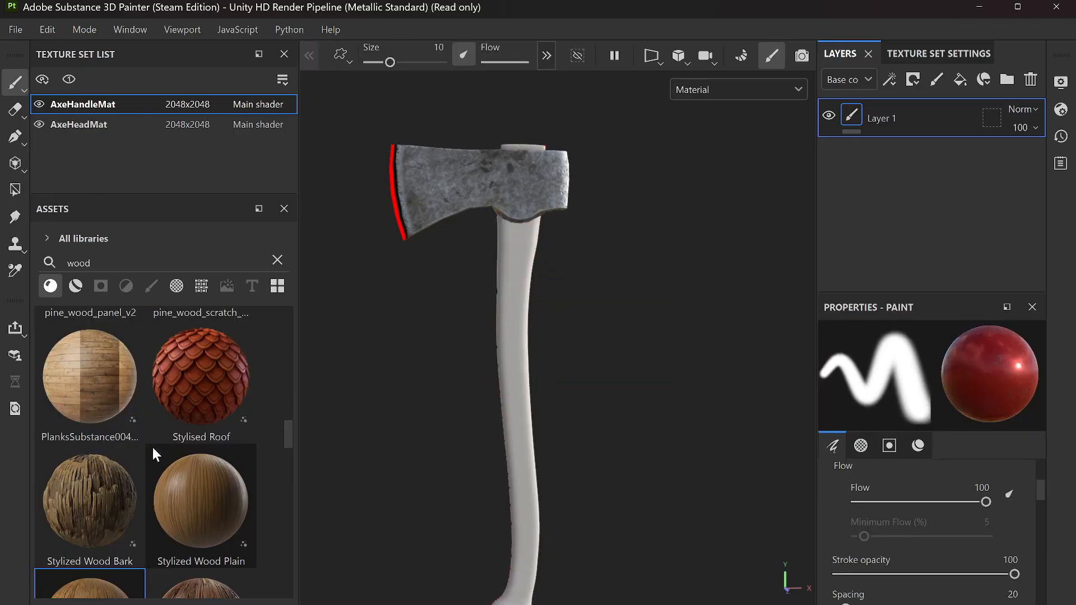
Step: Try the dark red Antique_Wood material from the wood results on the axe handle and undo it
scroll(152, 448, "up", 3)
scroll(168, 459, "up", 3)
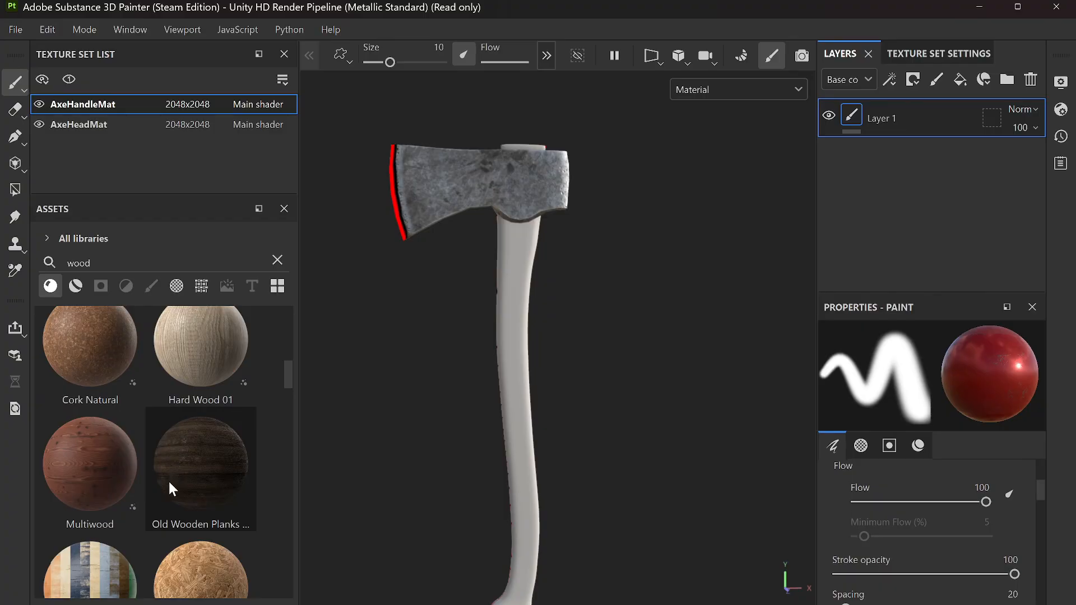
scroll(158, 451, "up", 3)
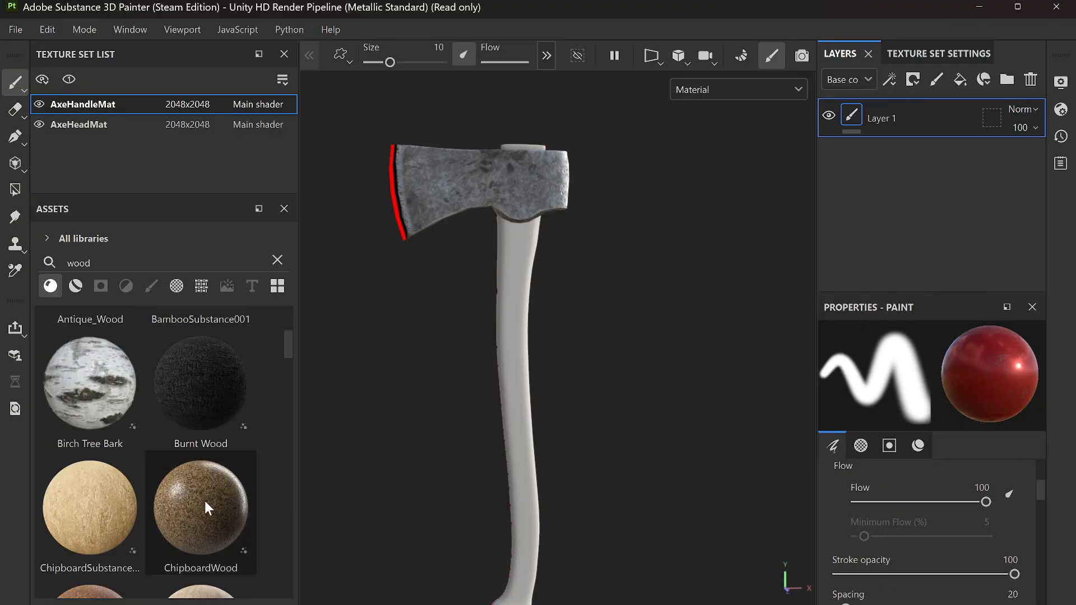
scroll(161, 495, "up", 3)
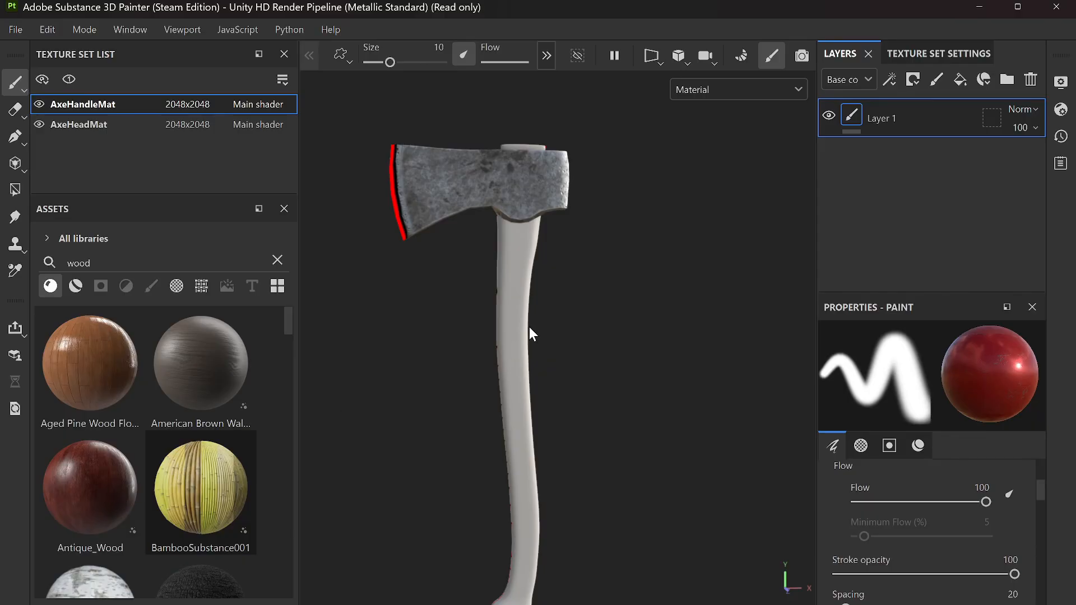
left_click_drag(123, 500, 509, 277)
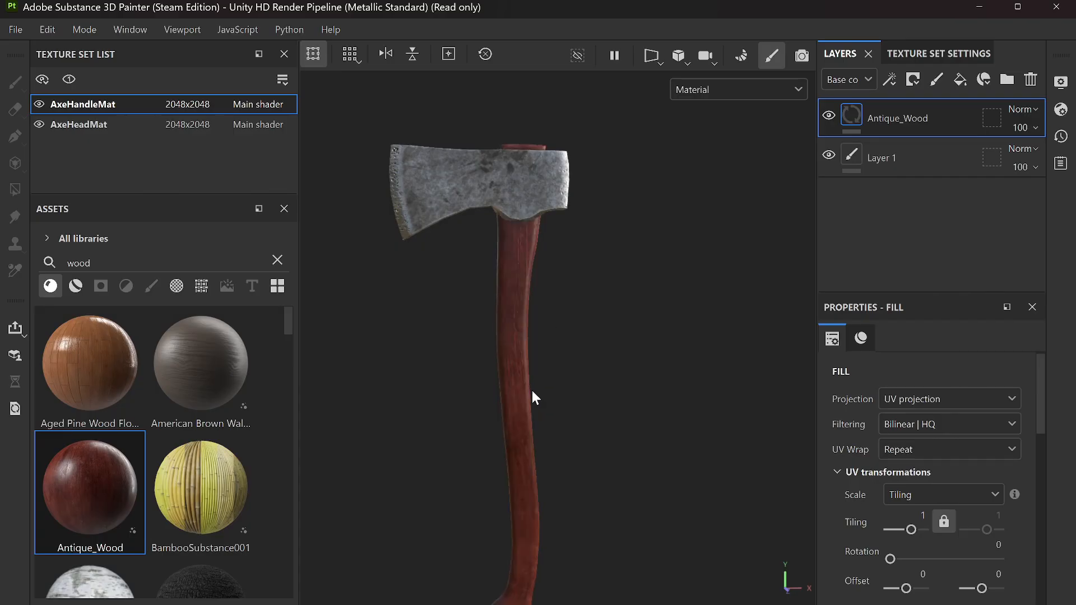
scroll(550, 423, "up", 3)
scroll(550, 424, "down", 5)
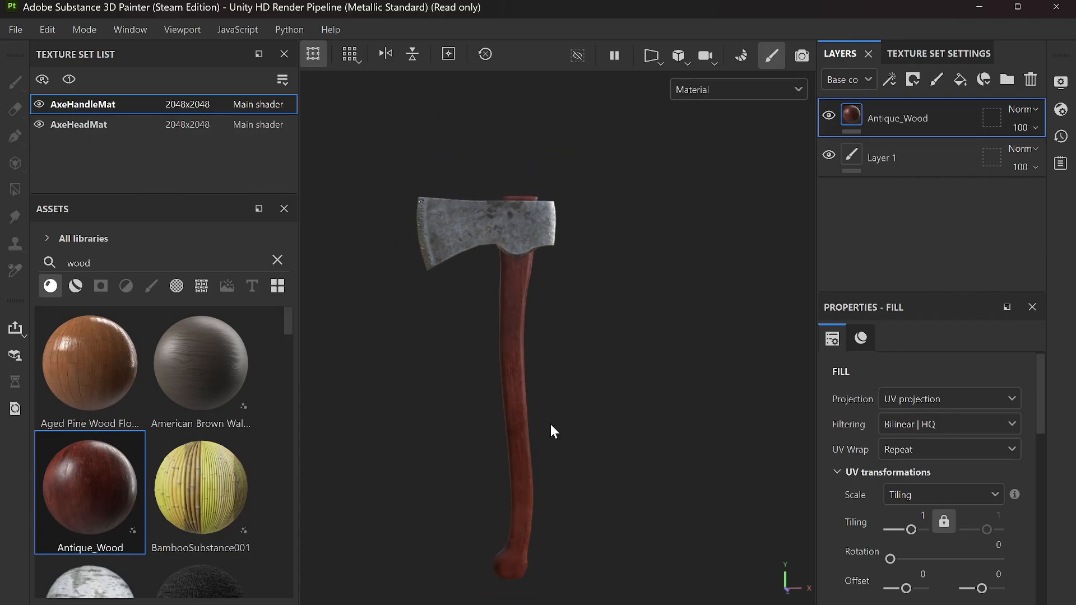
key("ctrl+z")
Step: Try the American Brown Walnut material on the axe handle and undo it
left_click_drag(200, 405, 516, 286)
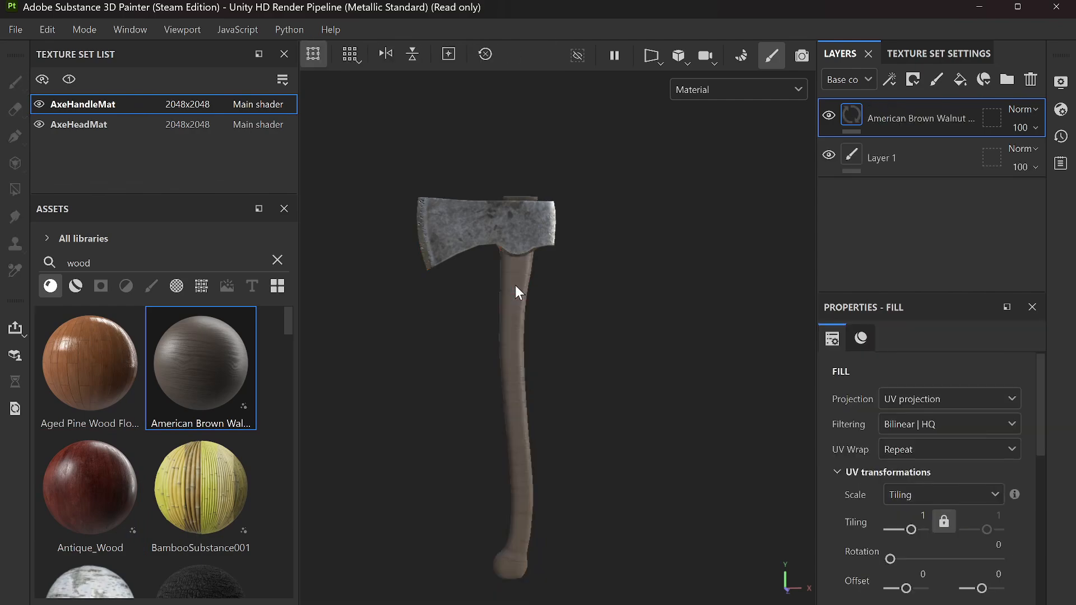
scroll(515, 285, "up", 6)
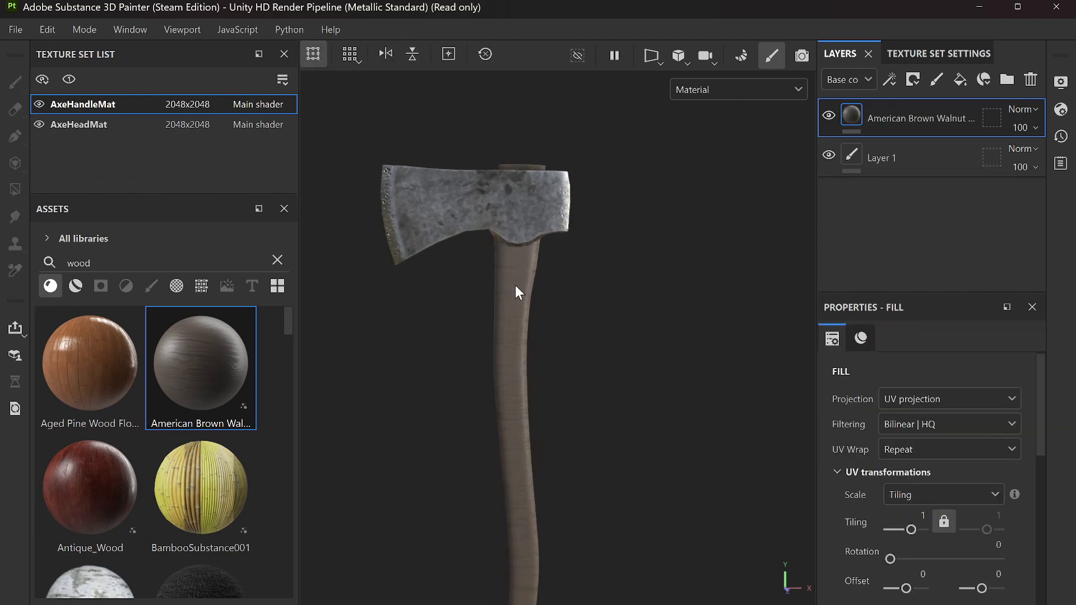
key("ctrl+z")
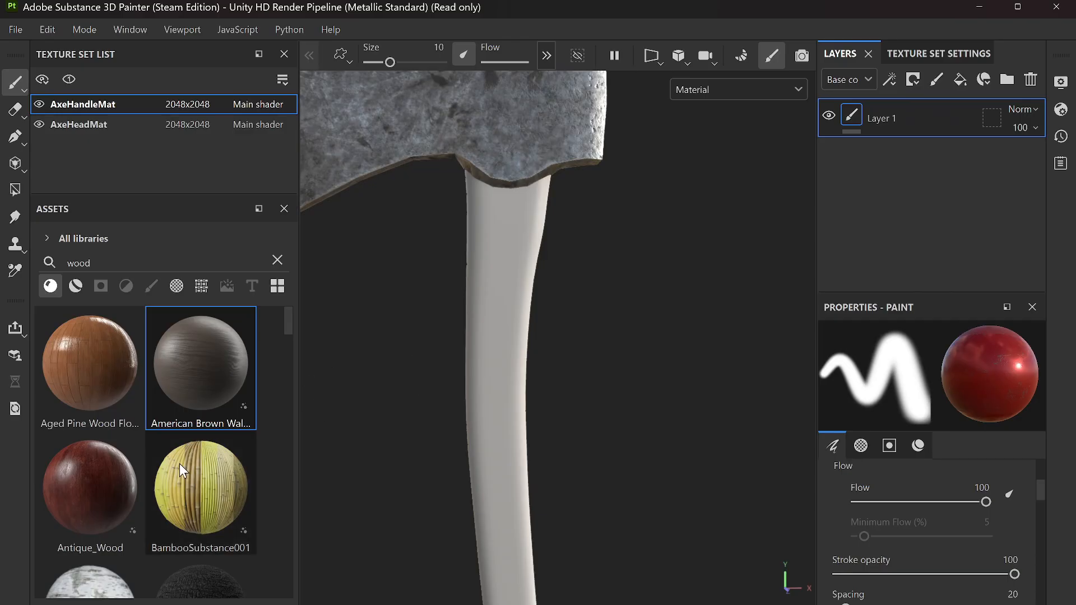
Step: Limit the wood search results to smart materials and browse to the Wood Beech Veined entry
left_click(71, 285)
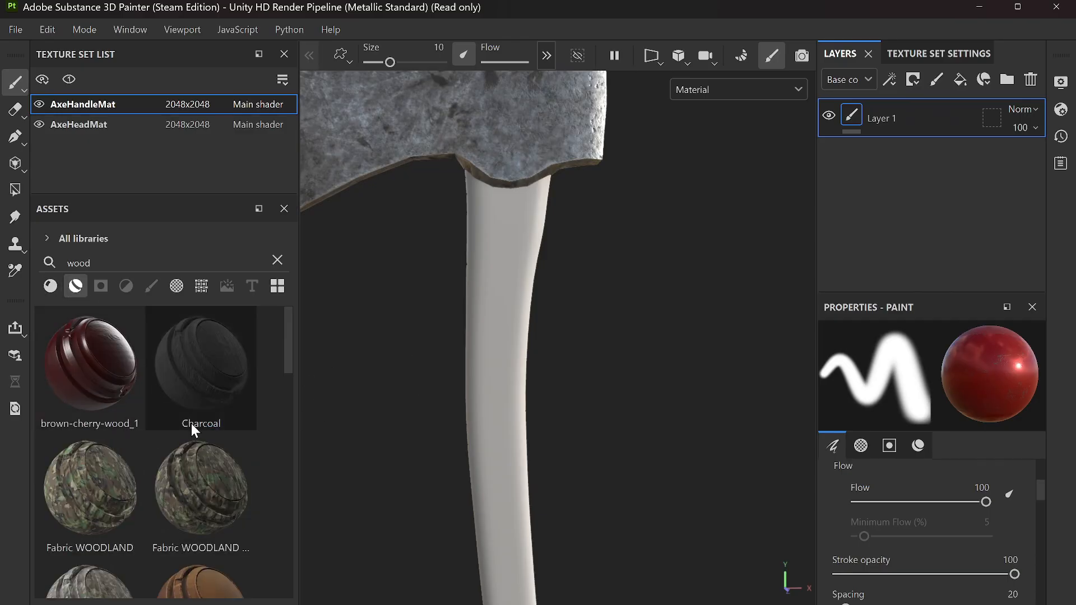
scroll(191, 422, "down", 6)
Step: Try the Wood Beech Veined smart material on the axe handle, inspect it from several sides and undo it
left_click_drag(196, 418, 519, 224)
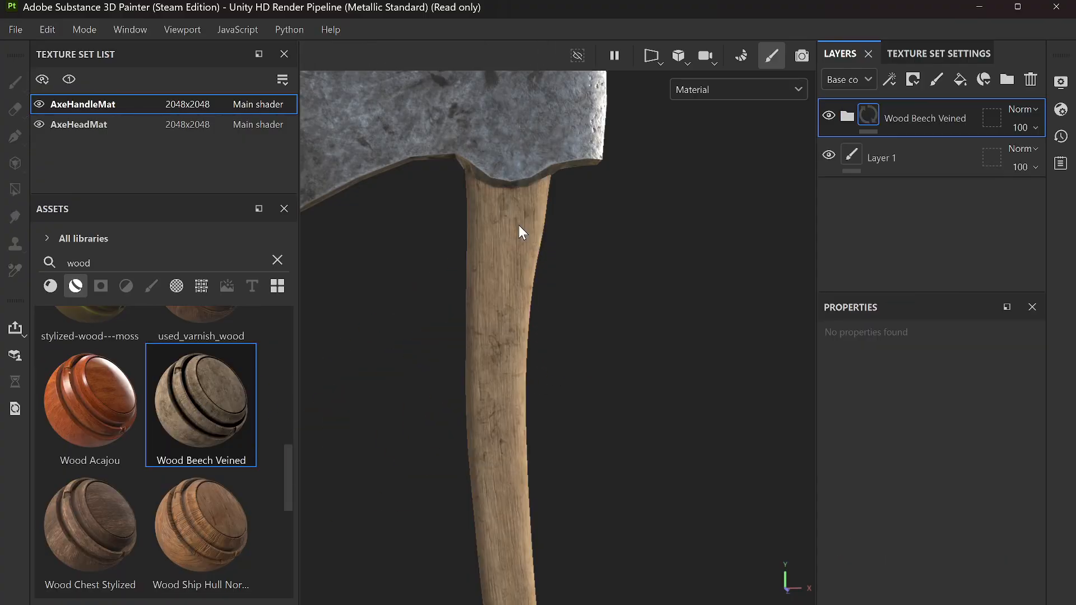
scroll(561, 320, "down", 5)
scroll(591, 406, "up", 4)
middle_click_drag(591, 419, 561, 268, "alt")
left_click_drag(561, 268, 279, 225, "alt")
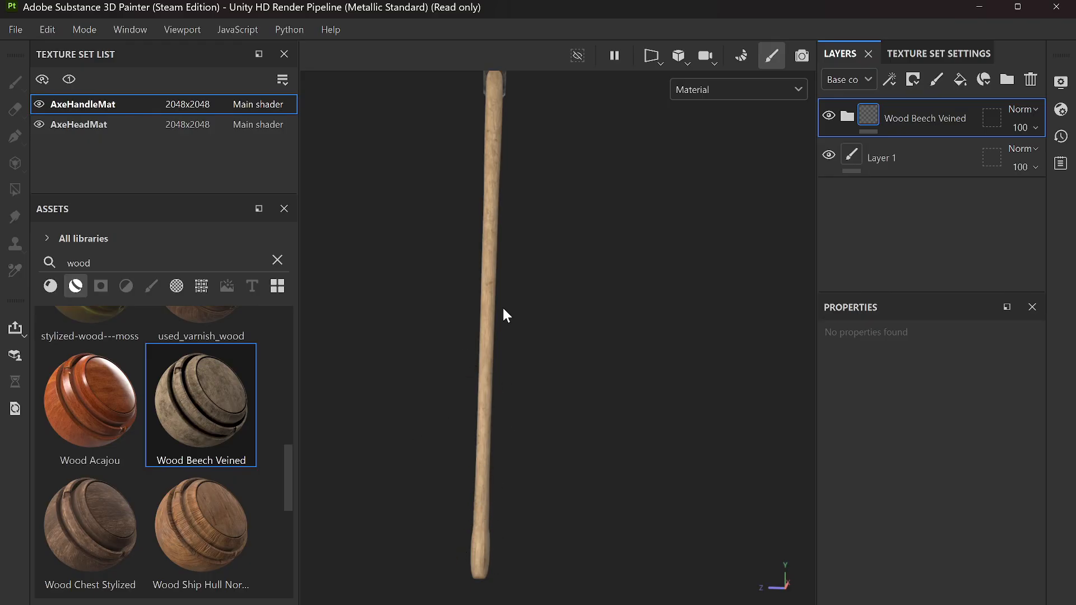
left_click_drag(532, 230, 727, 329, "alt")
scroll(689, 363, "down", 3)
left_click_drag(430, 448, 442, 426, "alt")
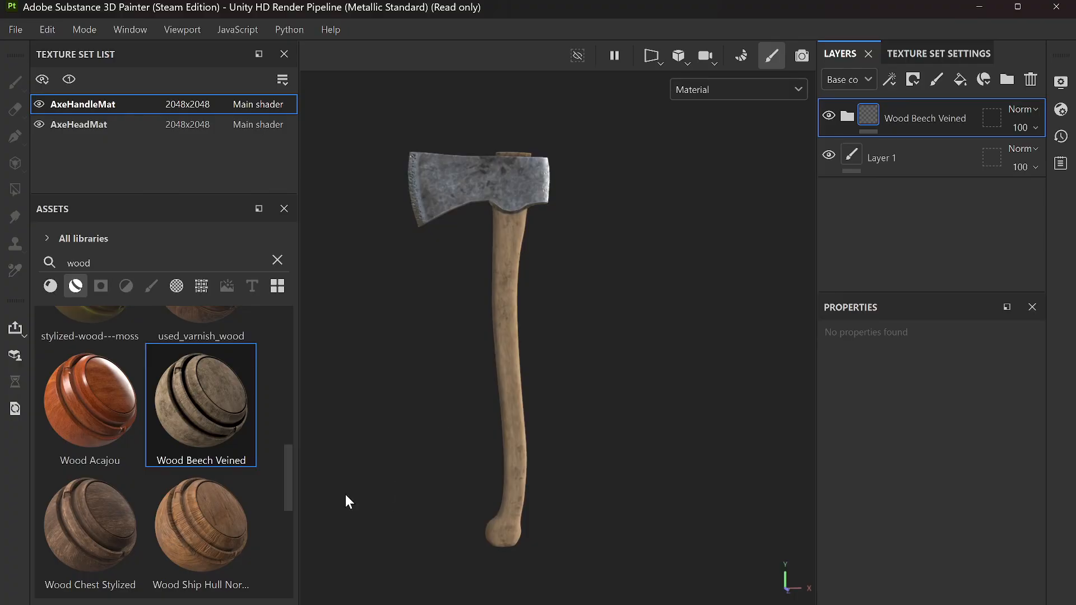
scroll(531, 397, "up", 3)
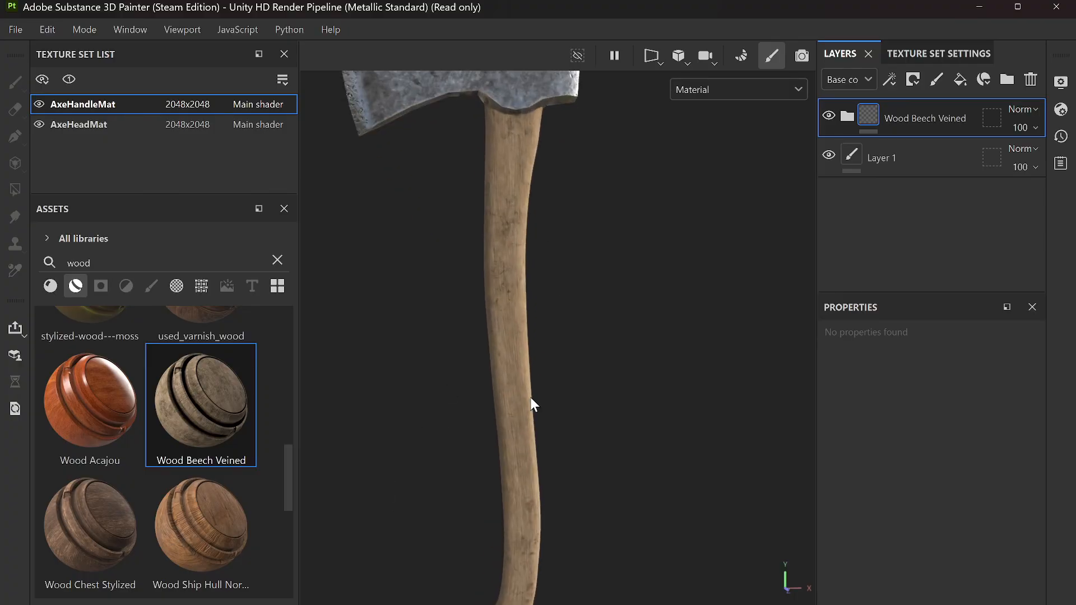
scroll(531, 398, "down", 3)
key("ctrl+z")
Step: Try the Wood Chest Stylized smart material on the axe handle and undo it
left_click_drag(97, 523, 513, 308)
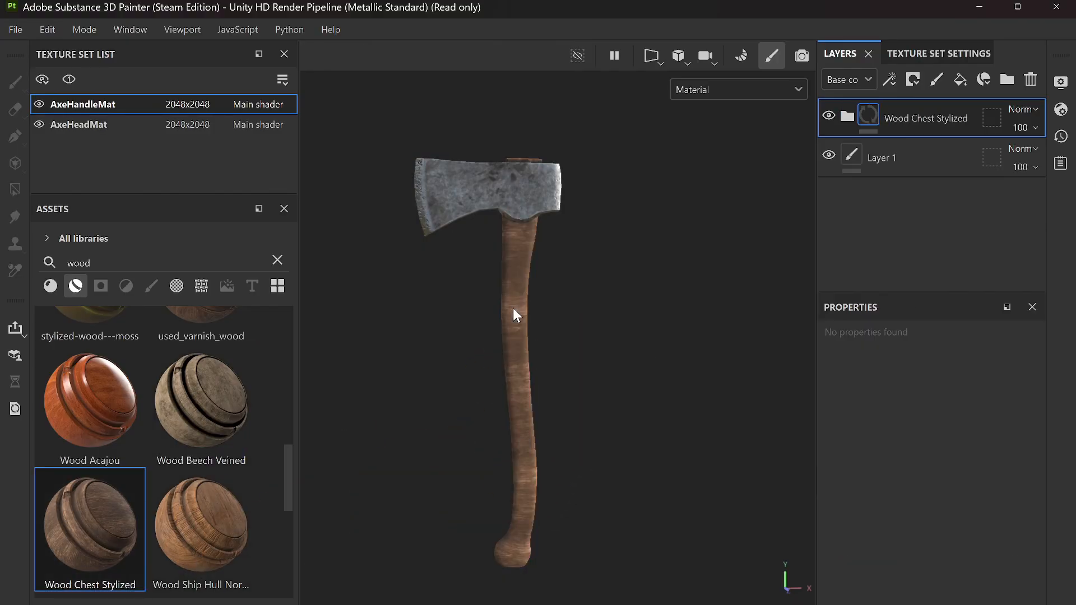
scroll(559, 374, "up", 3)
key("ctrl+z")
Step: Try the Wood Ship Hull Nordic smart material on the axe handle, inspect its grain up close and undo it
left_click_drag(208, 524, 510, 335)
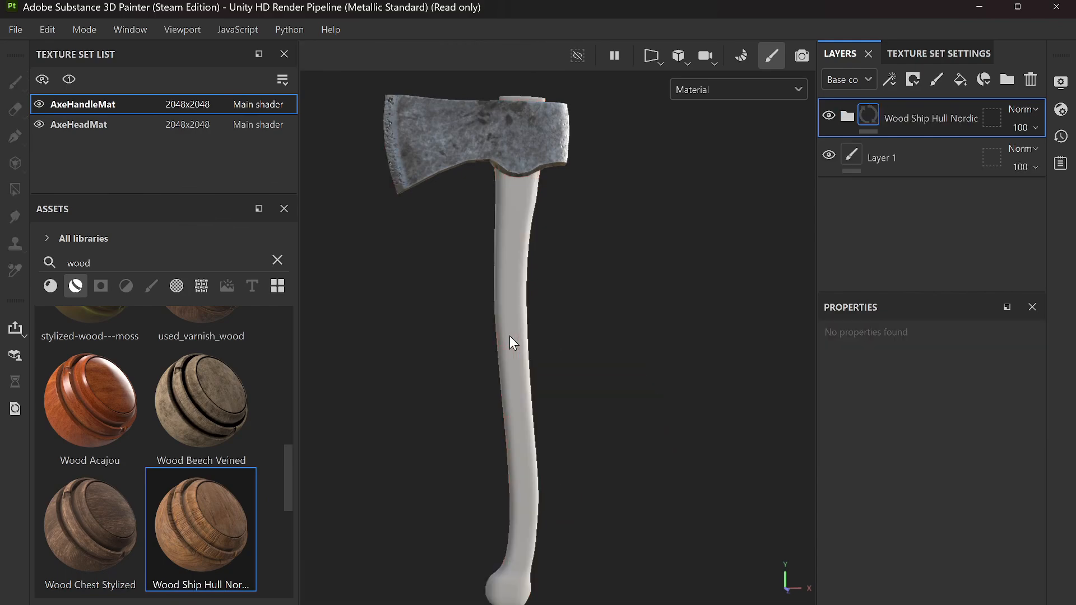
scroll(533, 460, "up", 3)
scroll(534, 460, "down", 3)
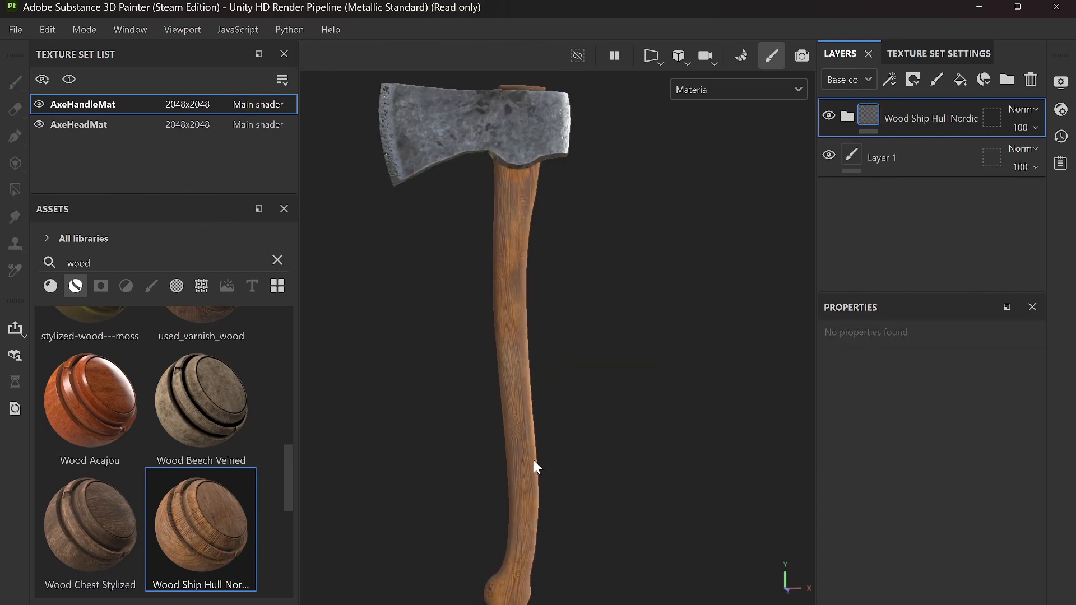
scroll(536, 449, "up", 2)
left_click_drag(539, 435, 527, 415, "alt")
middle_click_drag(526, 415, 523, 368, "alt")
left_click_drag(524, 368, 554, 374, "alt")
middle_click_drag(557, 358, 564, 420, "alt")
left_click_drag(565, 420, 556, 387, "alt")
key("ctrl+z")
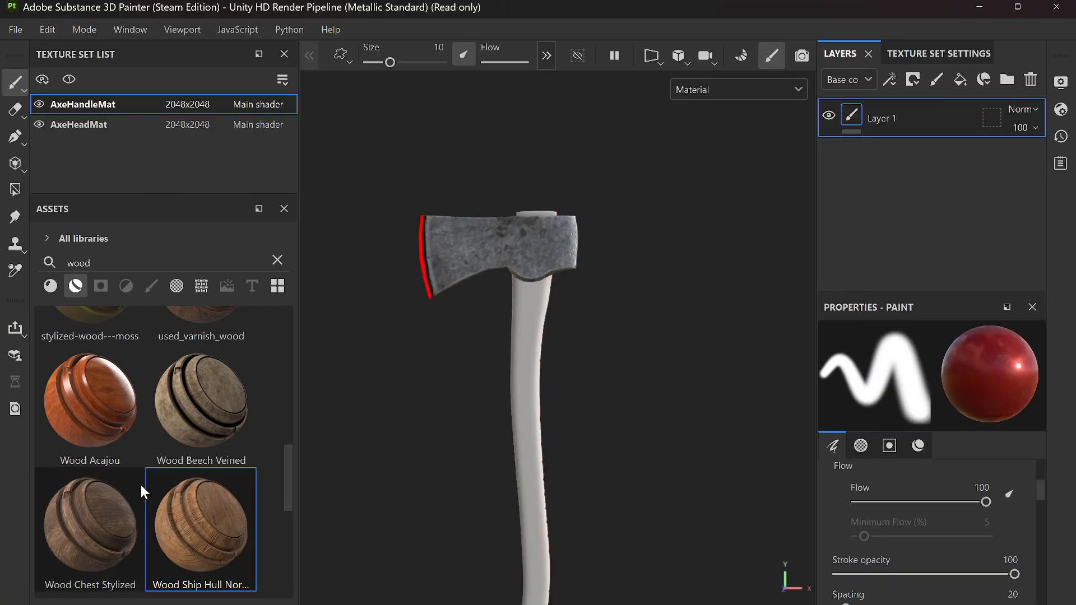
Step: Try the Wood Ship Hull Old smart material on the axe handle and undo it
scroll(141, 485, "down", 5)
scroll(147, 482, "up", 3)
scroll(146, 482, "down", 3)
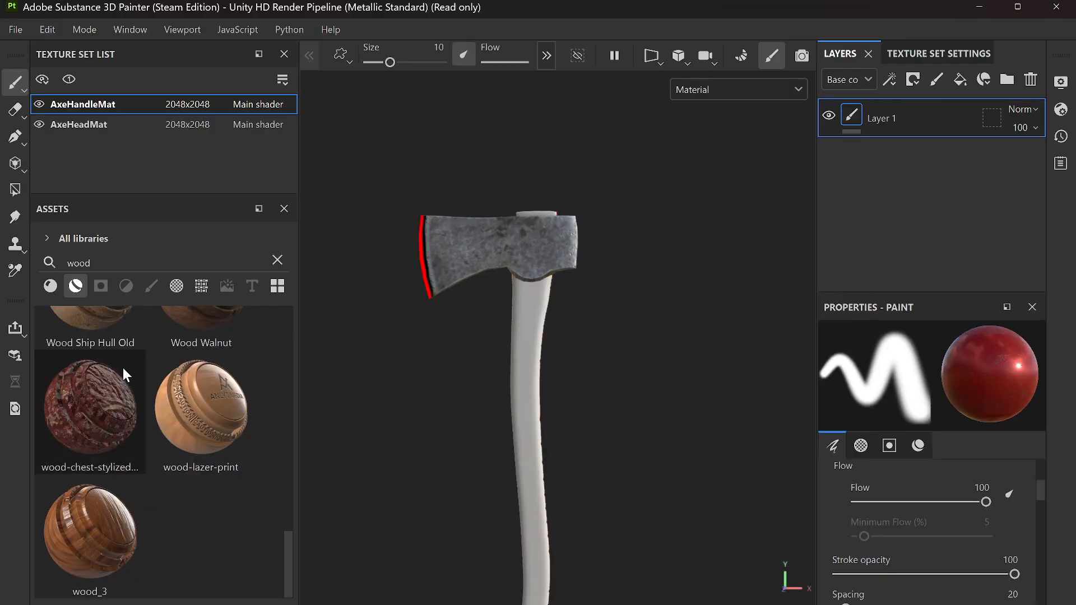
scroll(144, 423, "up", 3)
left_click_drag(92, 542, 524, 322)
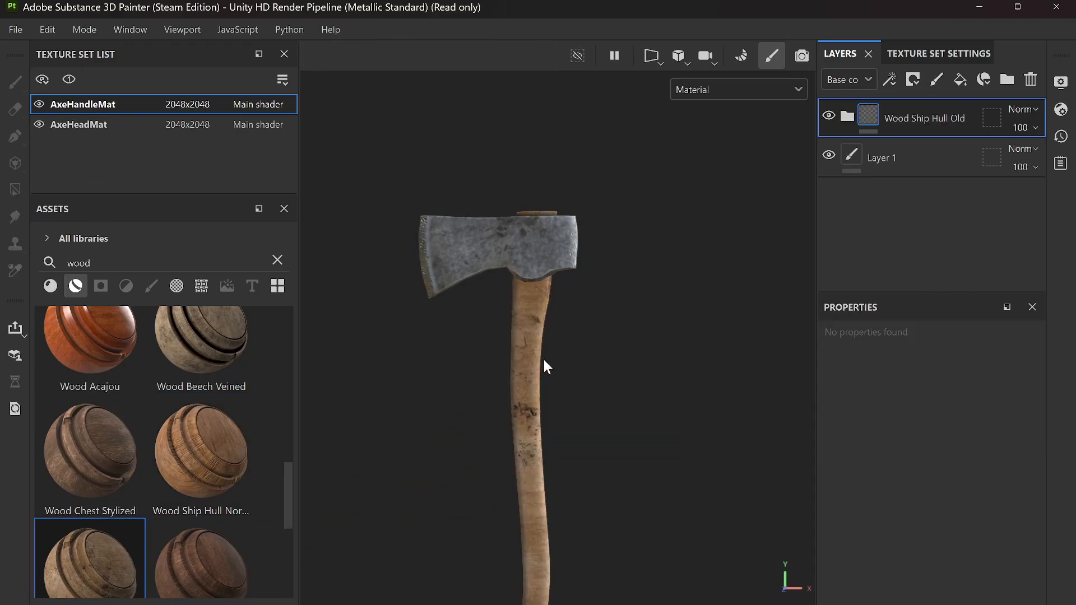
key("ctrl+z")
Step: Try the Wood Walnut smart material on the axe handle and undo it
left_click_drag(214, 567, 531, 315)
scroll(555, 409, "down", 2)
left_click_drag(560, 421, 525, 430, "alt")
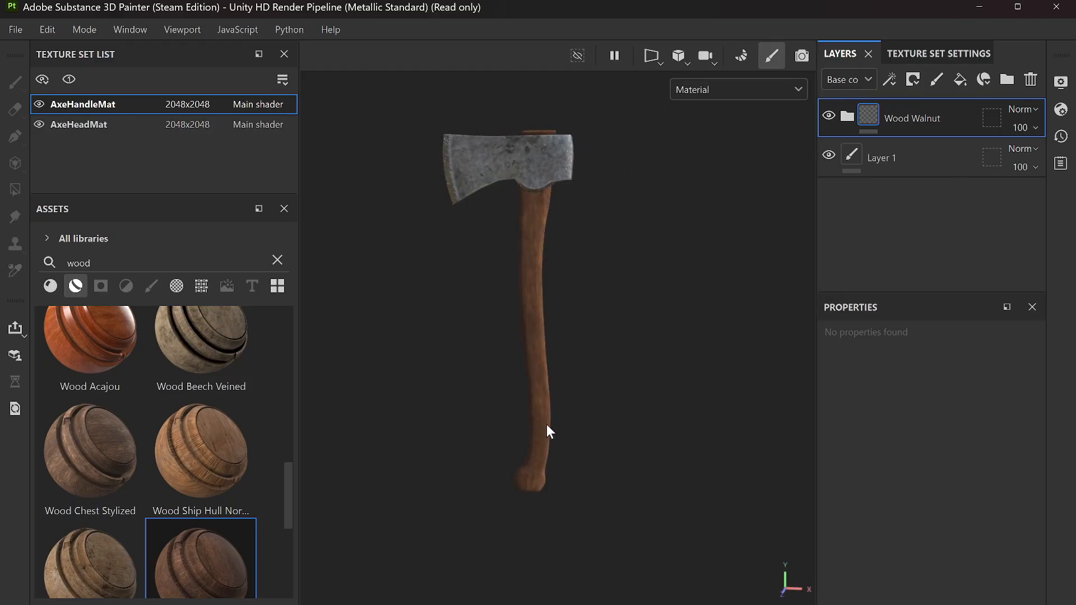
key("ctrl+z")
Step: Try the used_varnish_wood smart material on the axe handle and undo it
scroll(170, 504, "up", 3)
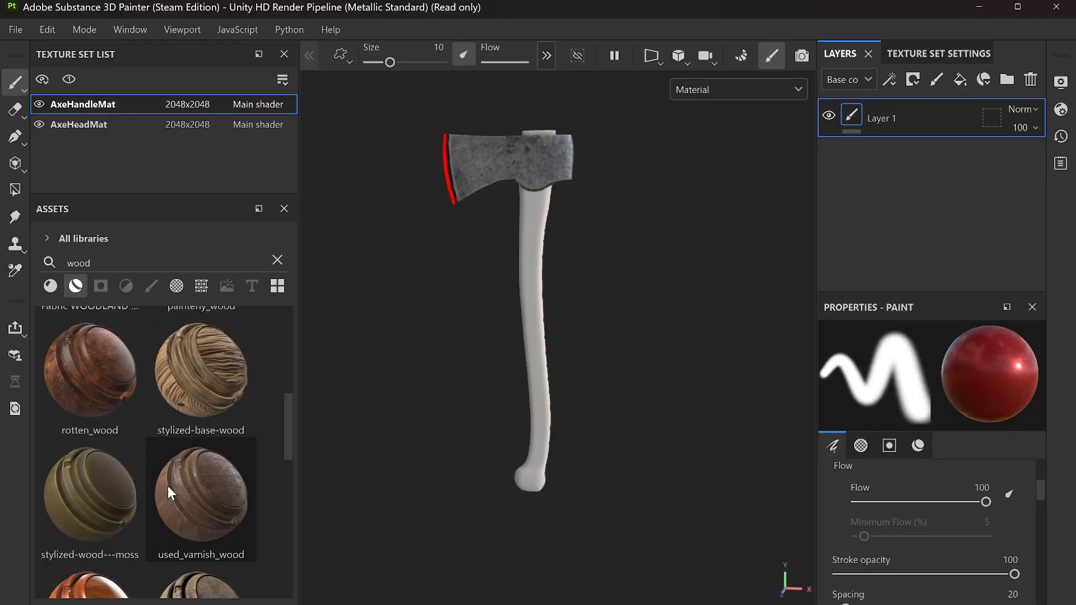
left_click_drag(199, 502, 534, 292)
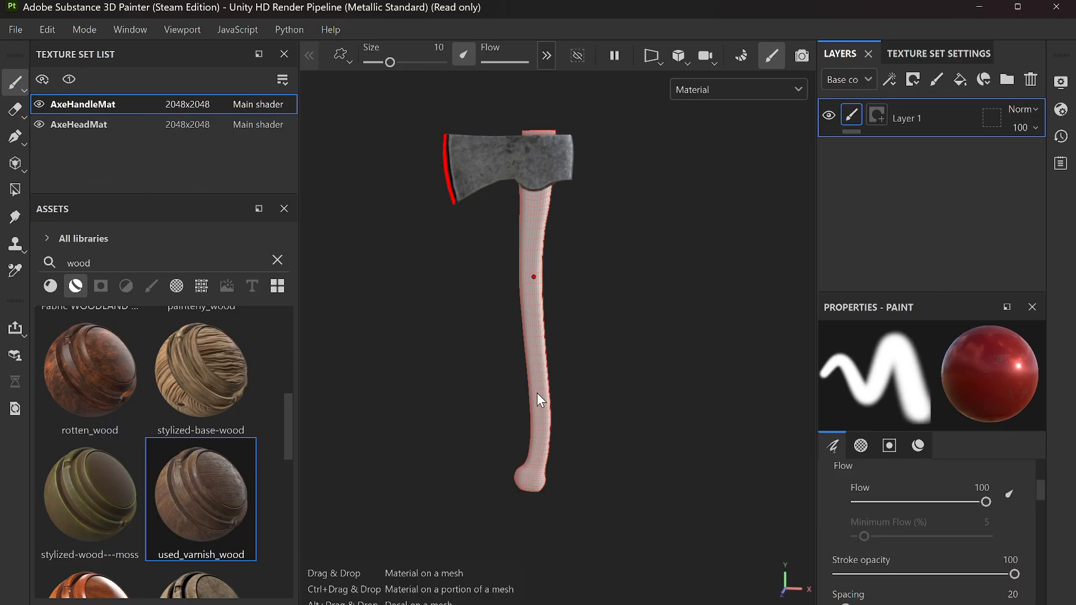
left_click_drag(536, 401, 537, 401)
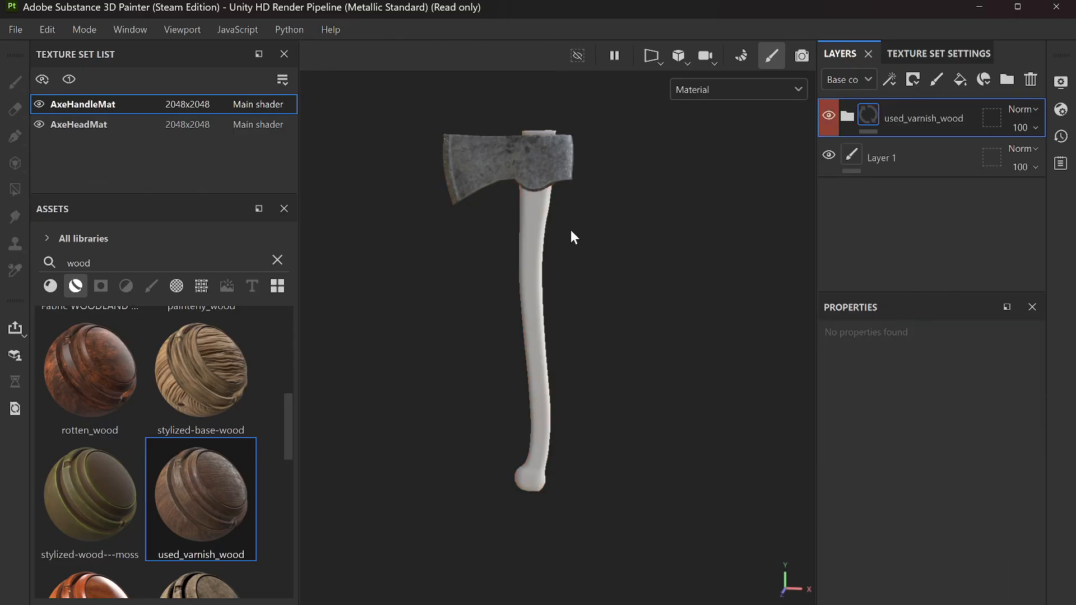
scroll(573, 250, "up", 2)
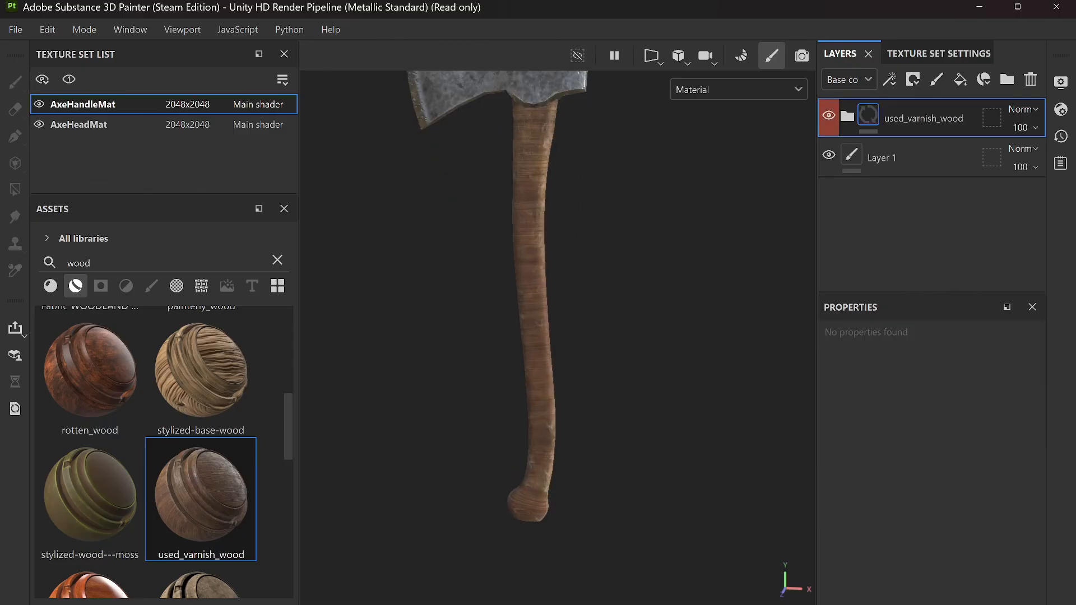
key("ctrl+z")
Step: Try the painterly_wood and rotten_wood smart materials on the axe handle one after the other, undoing each
scroll(227, 451, "down", 5)
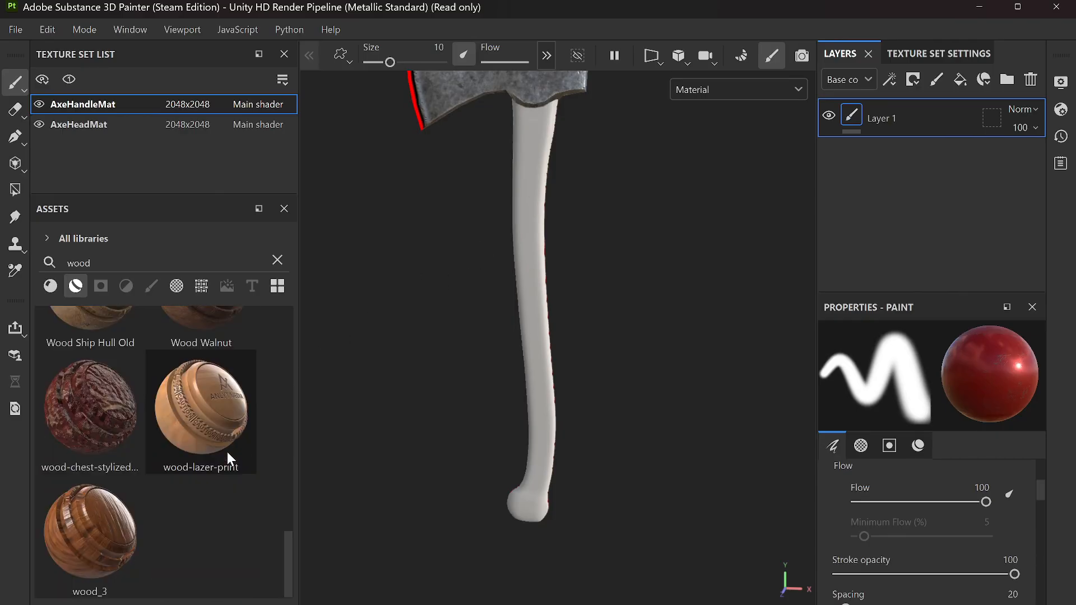
scroll(210, 465, "up", 10)
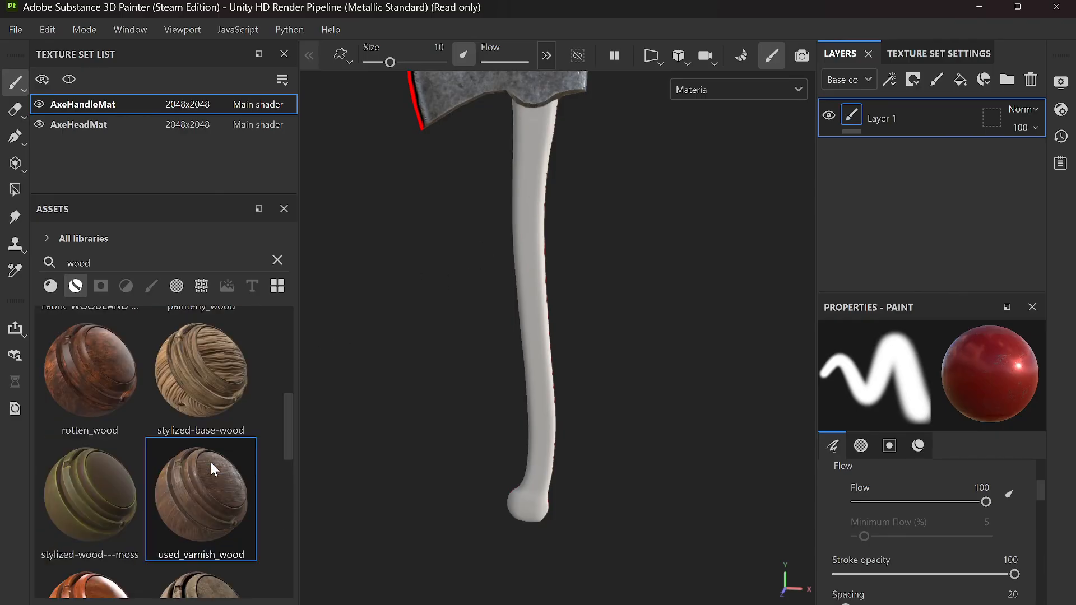
scroll(211, 463, "down", 3)
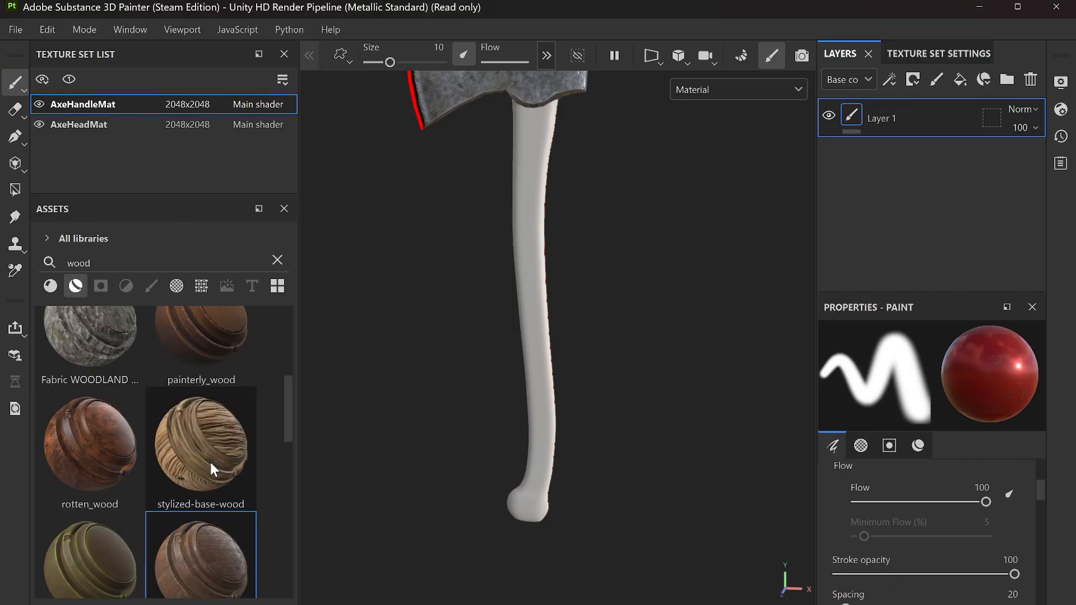
left_click_drag(203, 338, 536, 170)
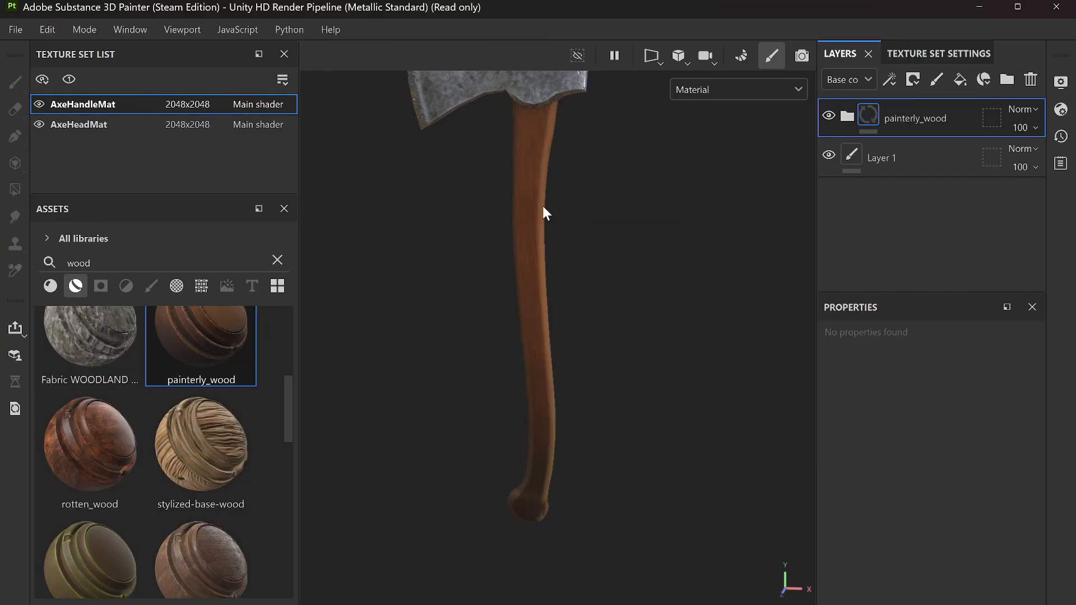
middle_click_drag(583, 188, 561, 306, "alt")
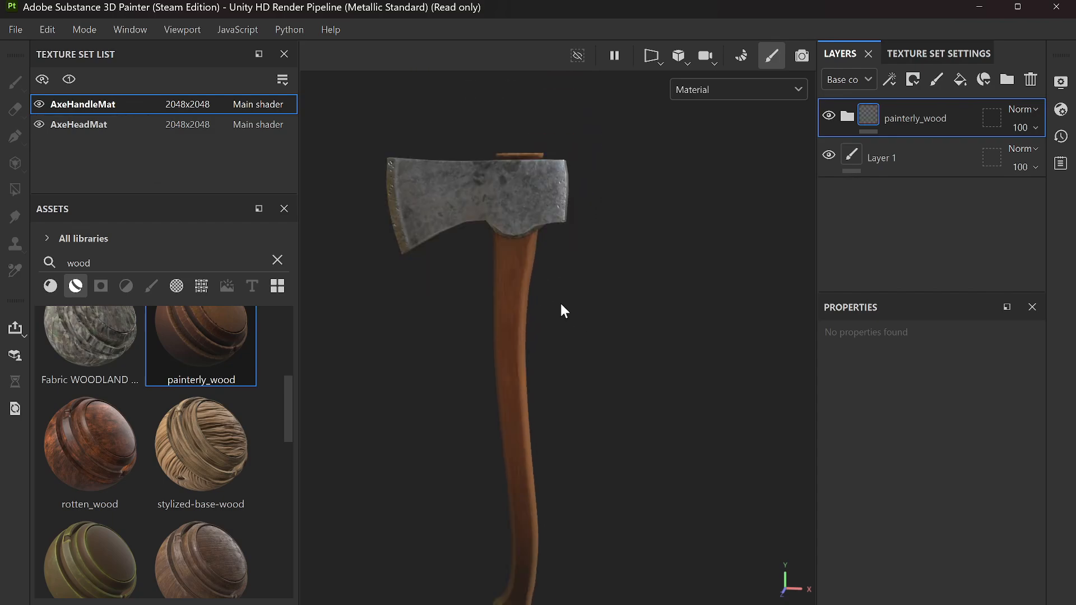
scroll(562, 306, "up", 3)
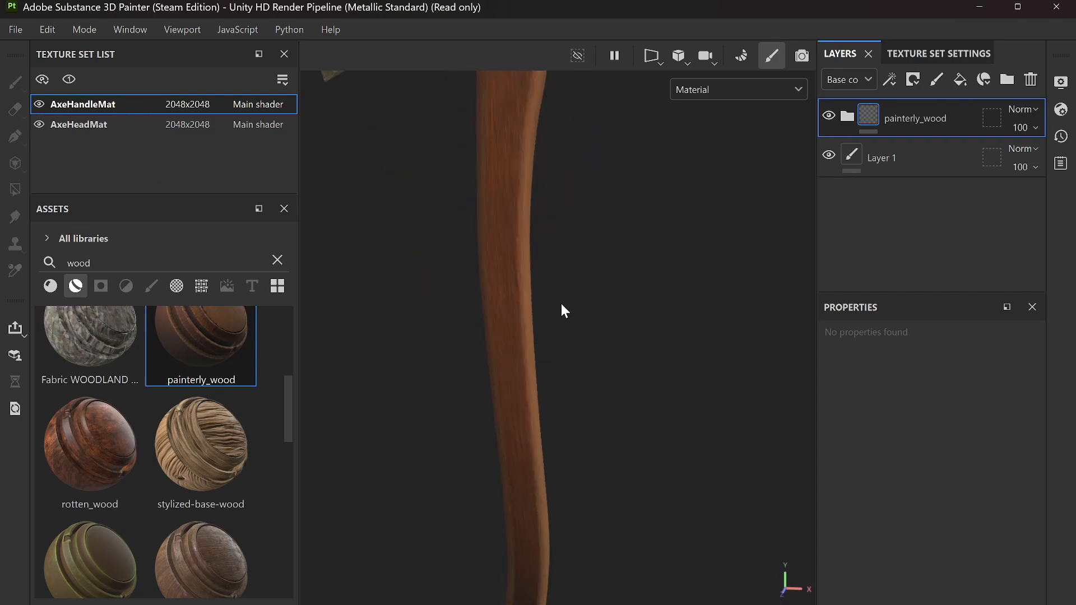
key("ctrl+z")
left_click_drag(113, 449, 505, 209)
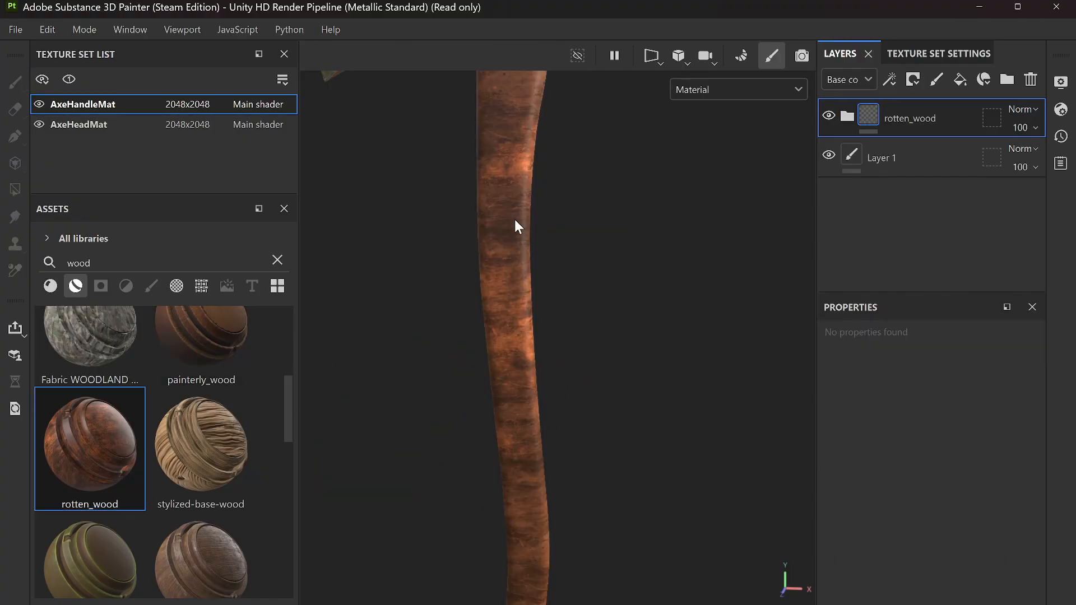
key("ctrl+z")
Step: Put Wood Ship Hull Nordic on the handle again to compare it on the whole axe and undo it
scroll(200, 443, "up", 3)
scroll(200, 443, "down", 10)
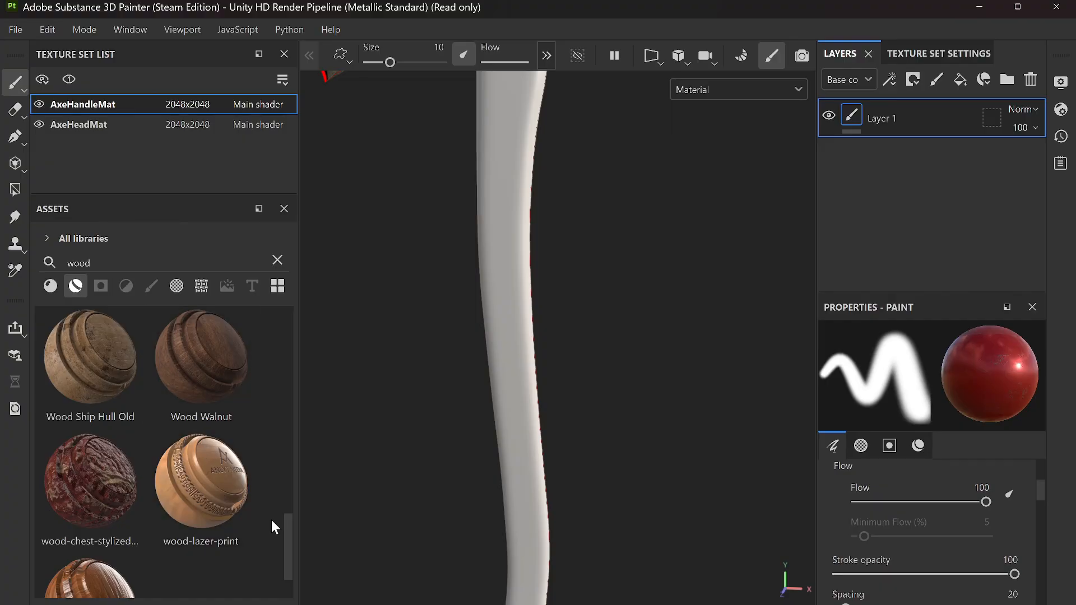
left_click_drag(291, 541, 293, 493)
left_click_drag(208, 426, 500, 296)
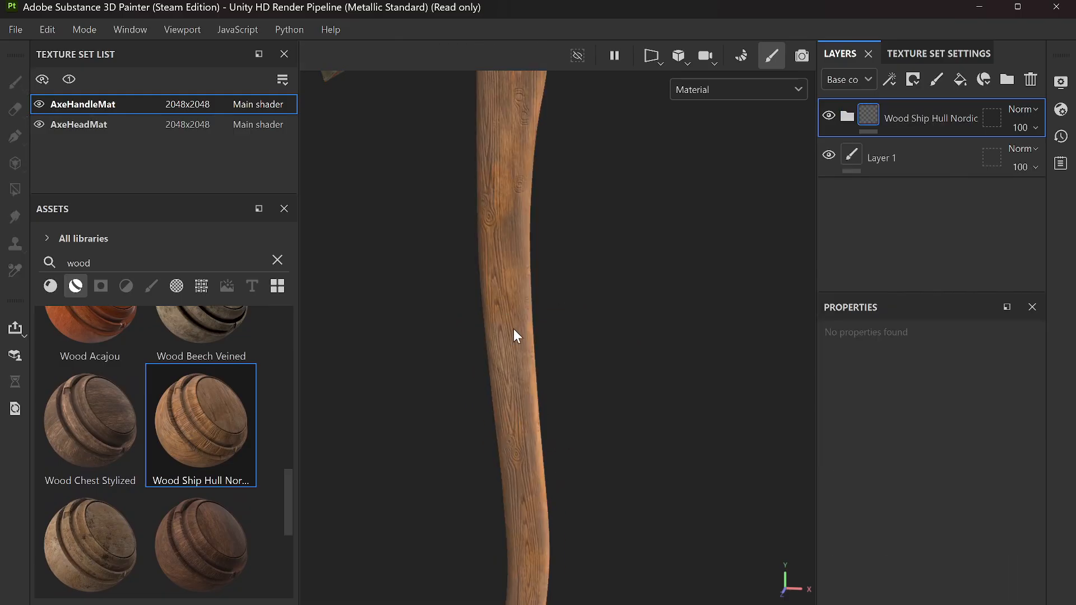
key("f")
key("ctrl+z")
Step: Apply the Wood Beech Veined smart material to the axe handle and check its grain up close
left_click_drag(174, 348, 509, 294)
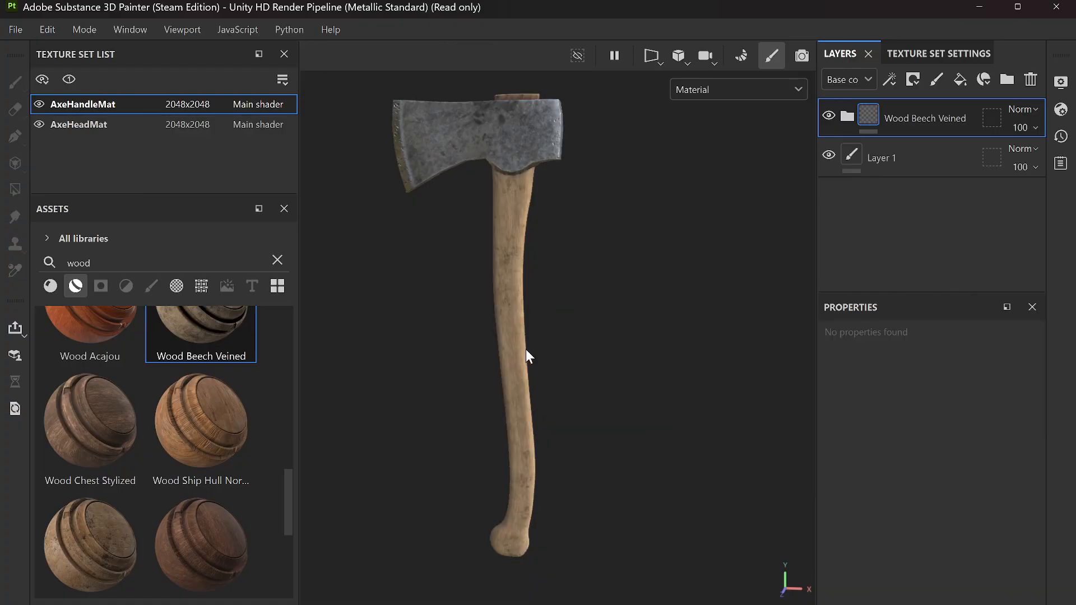
scroll(523, 362, "up", 8)
scroll(523, 362, "down", 4)
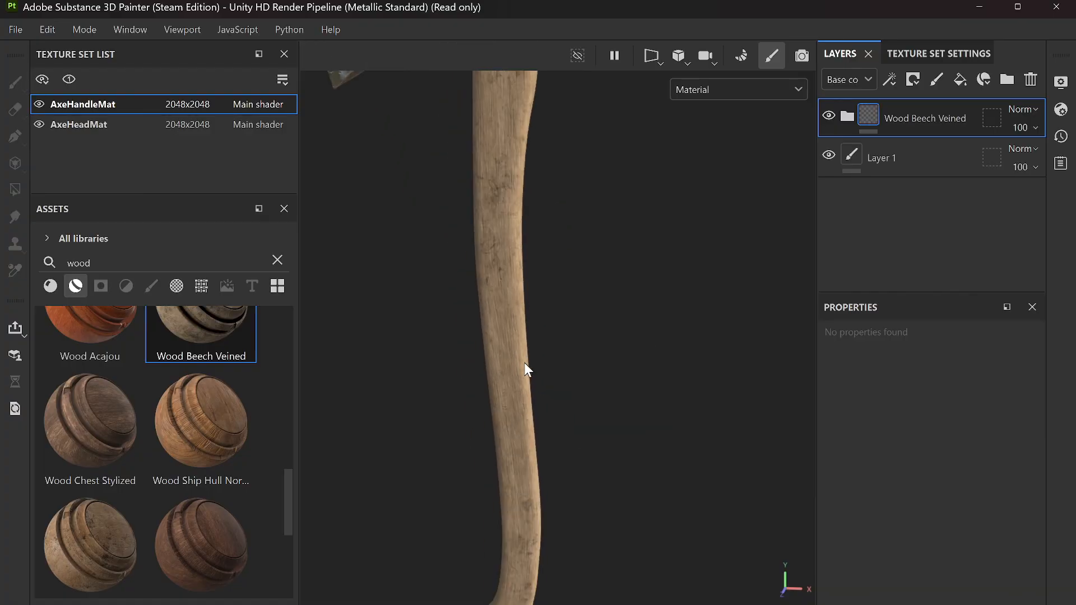
Step: Inspect the veined wood on the handle, then expand the Wood Beech Veined group and select its Base Wood layer
scroll(524, 362, "up", 3)
left_click_drag(523, 364, 575, 358, "alt")
scroll(571, 362, "down", 6)
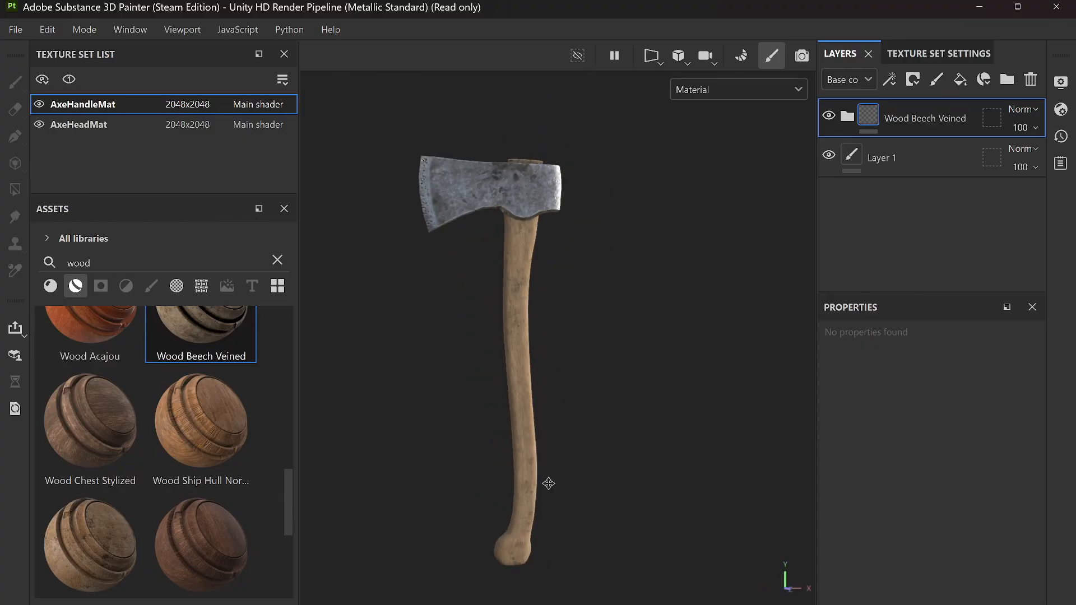
middle_click_drag(549, 484, 531, 420, "alt")
left_click_drag(552, 317, 540, 336, "alt")
left_click(847, 116)
scroll(946, 230, "down", 3)
left_click(926, 200)
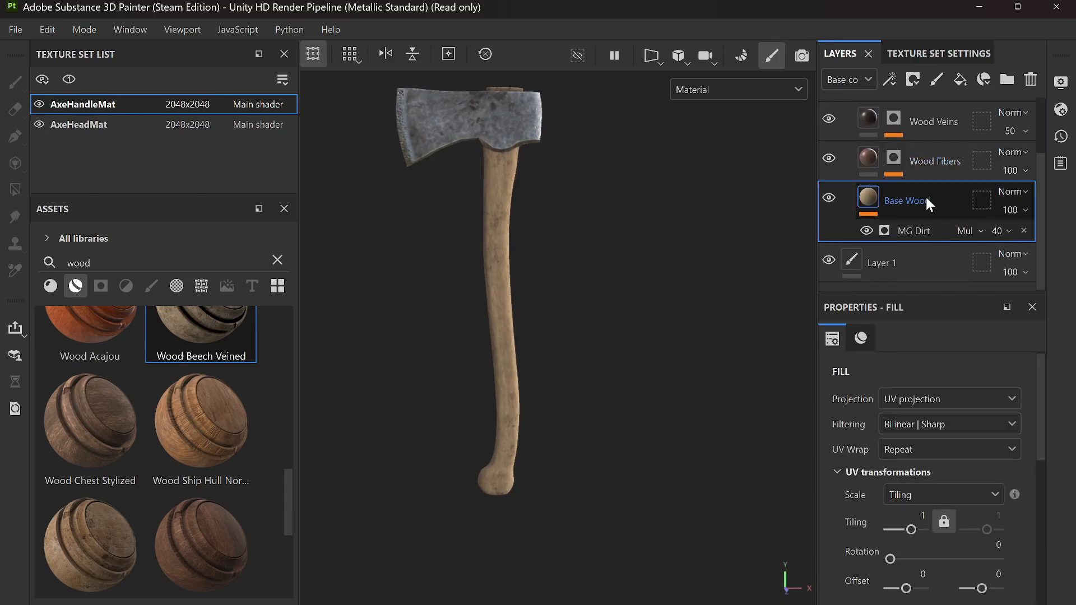
Step: Change the Base Wood layer's colour to a darker, warmer tan, B69970
scroll(968, 426, "down", 5)
scroll(967, 482, "down", 3)
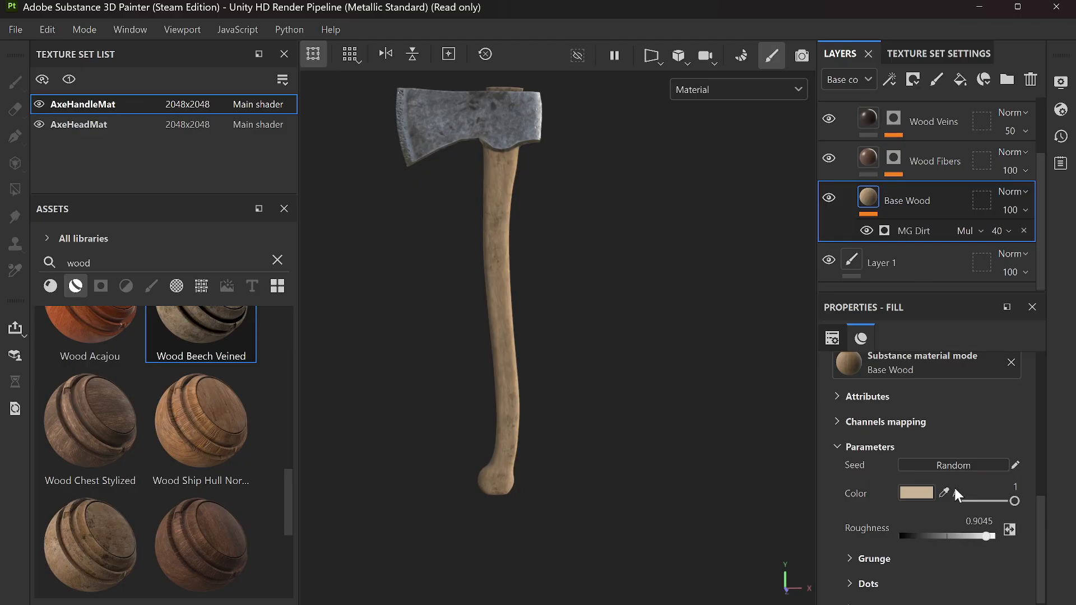
left_click(918, 496)
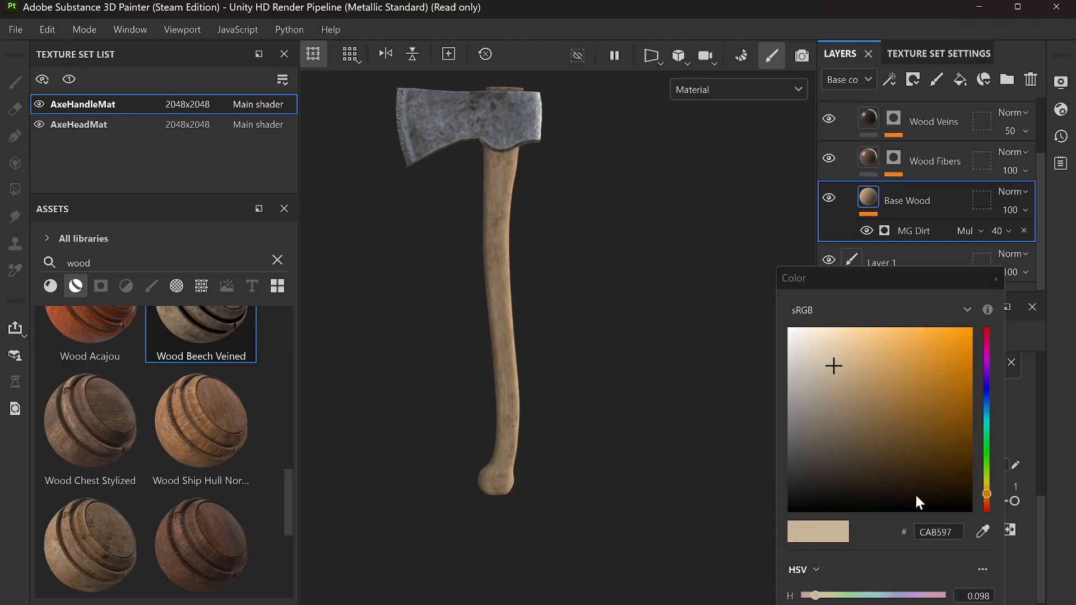
left_click(863, 365)
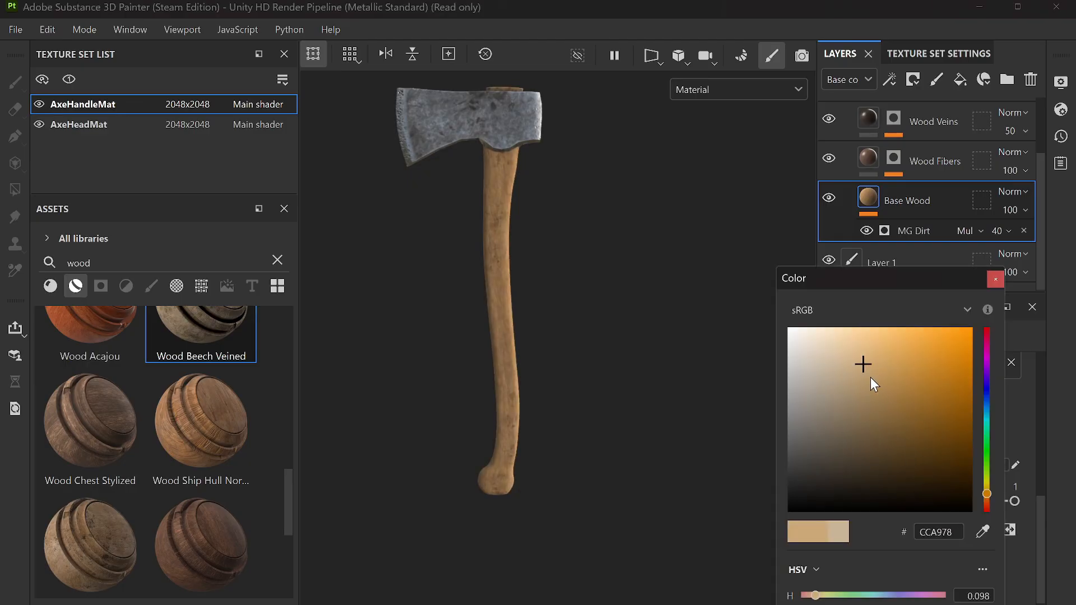
left_click(870, 377)
left_click(859, 380)
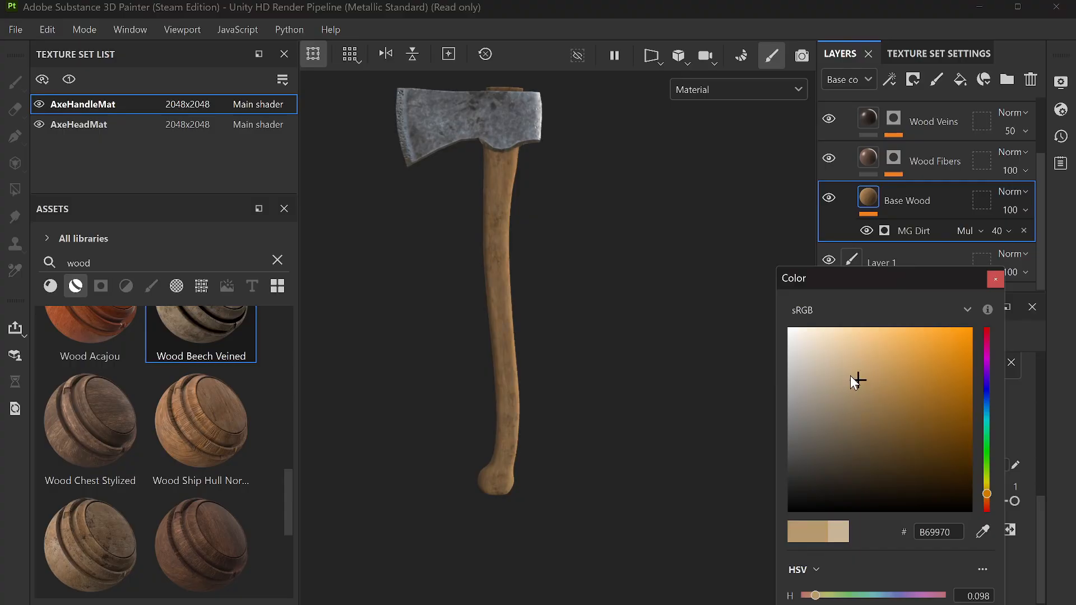
scroll(645, 317, "up", 5)
scroll(628, 317, "down", 3)
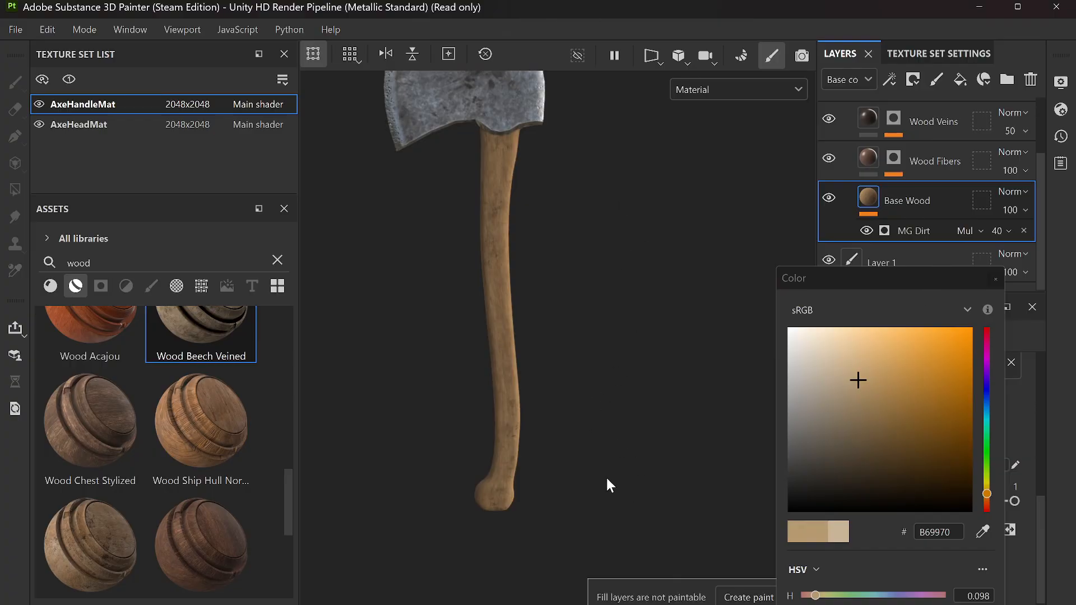
left_click(995, 279)
Step: Clear the wood search and switch the asset library to smart masks
scroll(542, 217, "up", 3)
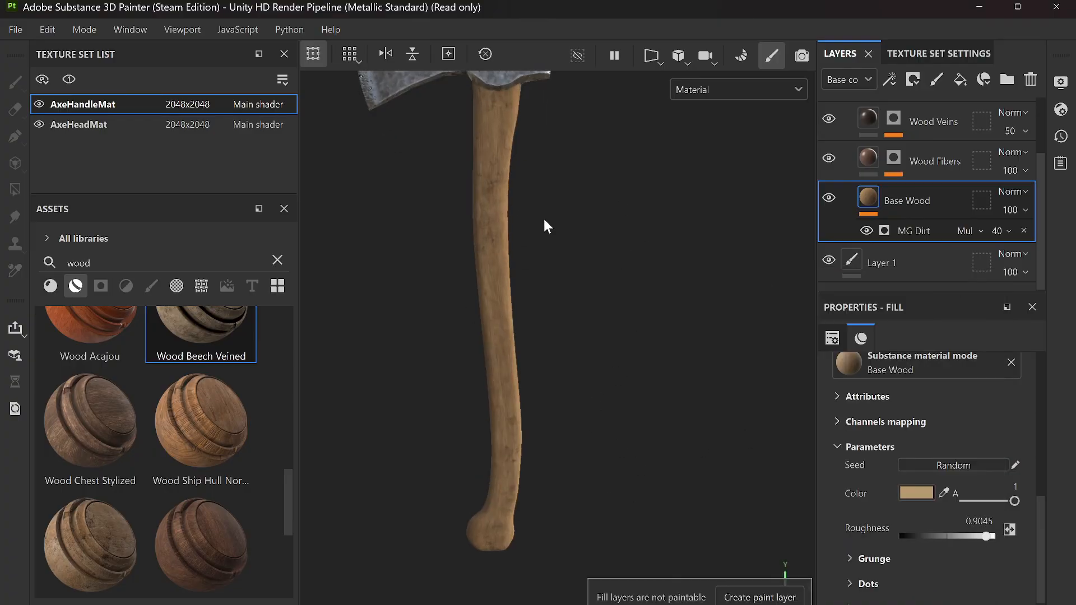
middle_click_drag(568, 191, 568, 367, "alt")
left_click_drag(567, 366, 544, 325, "alt")
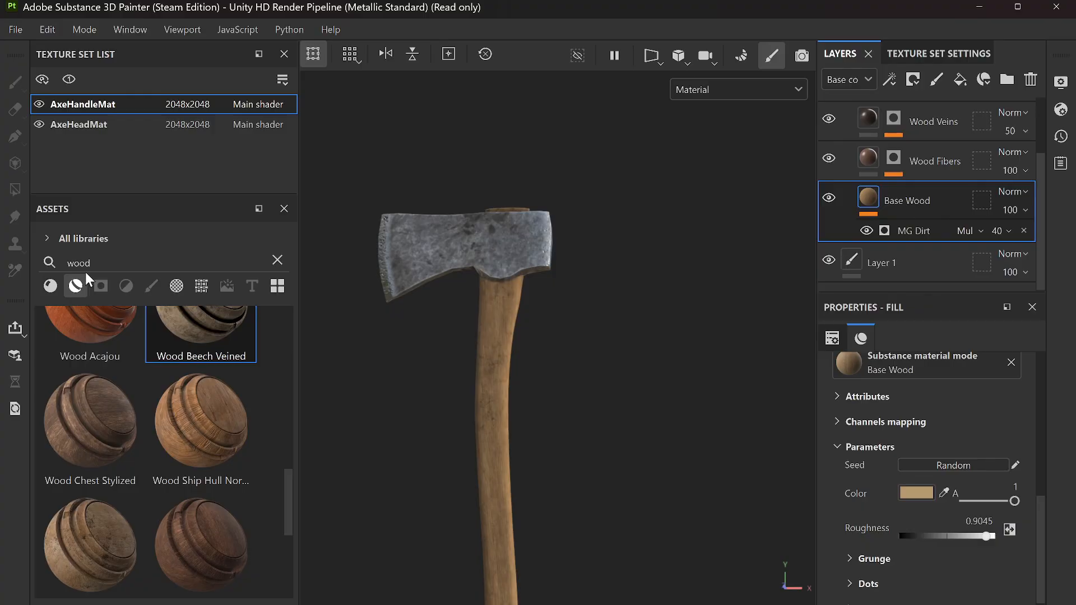
left_click(277, 261)
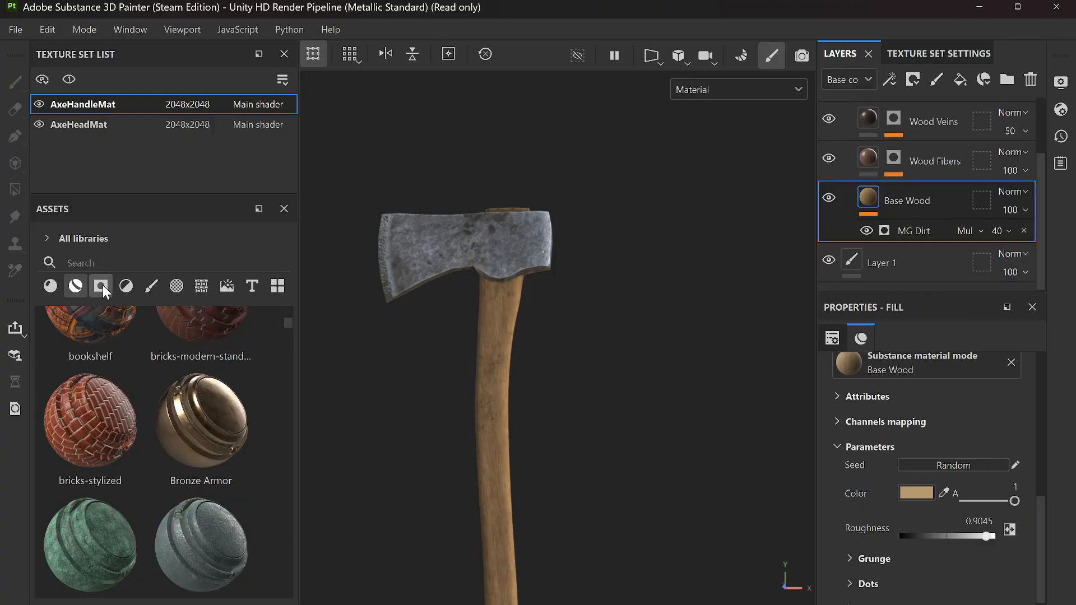
left_click(103, 288)
left_click_drag(492, 228, 513, 283, "alt")
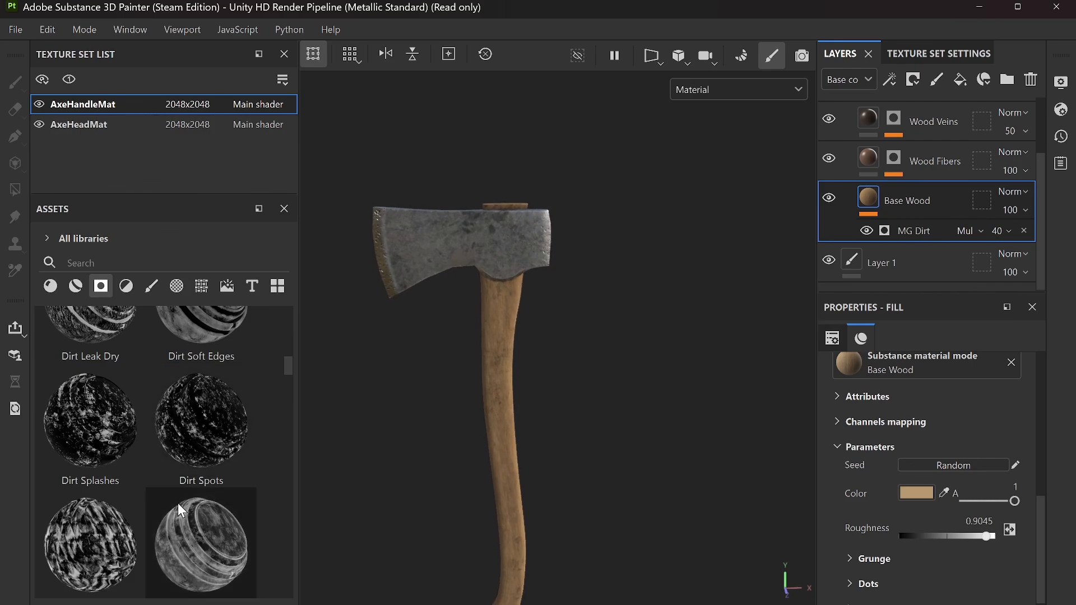
Step: Try the Water Drips smart mask on the axe head and undo it
scroll(178, 501, "down", 10)
left_click_drag(193, 532, 443, 227)
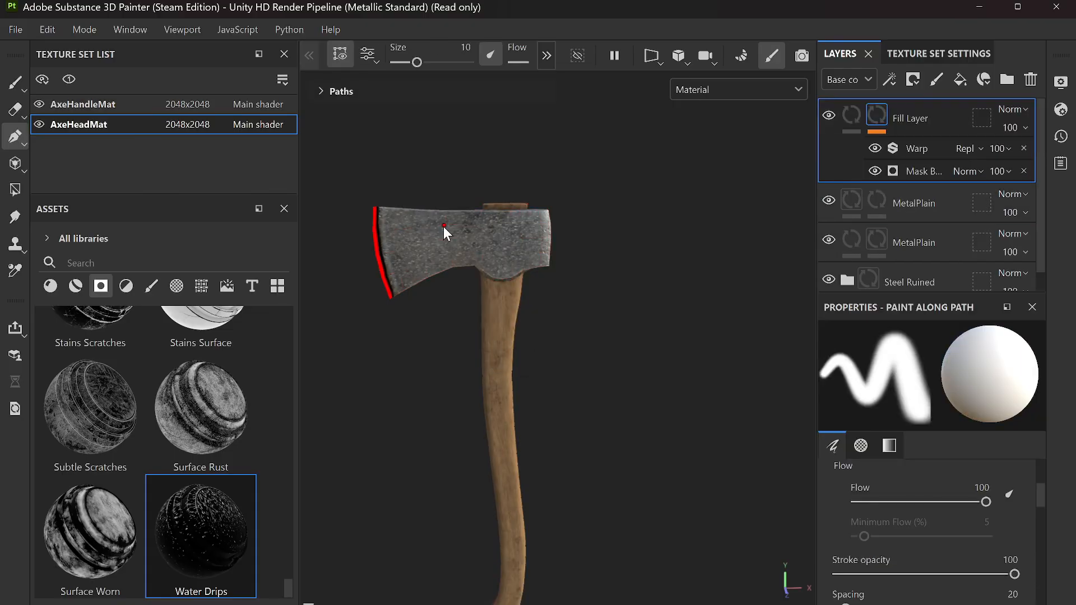
scroll(443, 224, "up", 5)
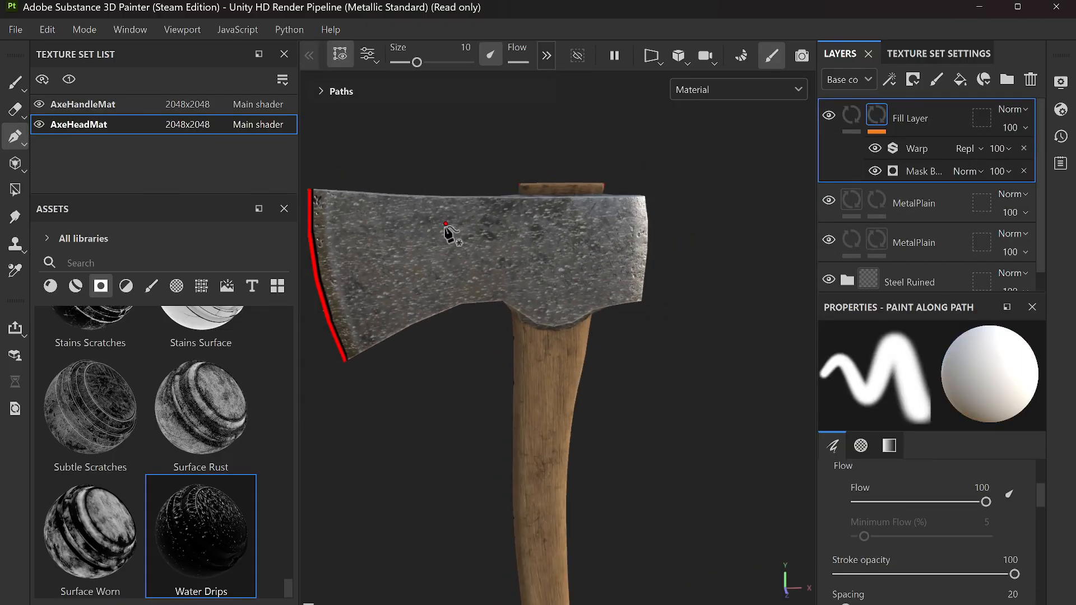
key("ctrl+z")
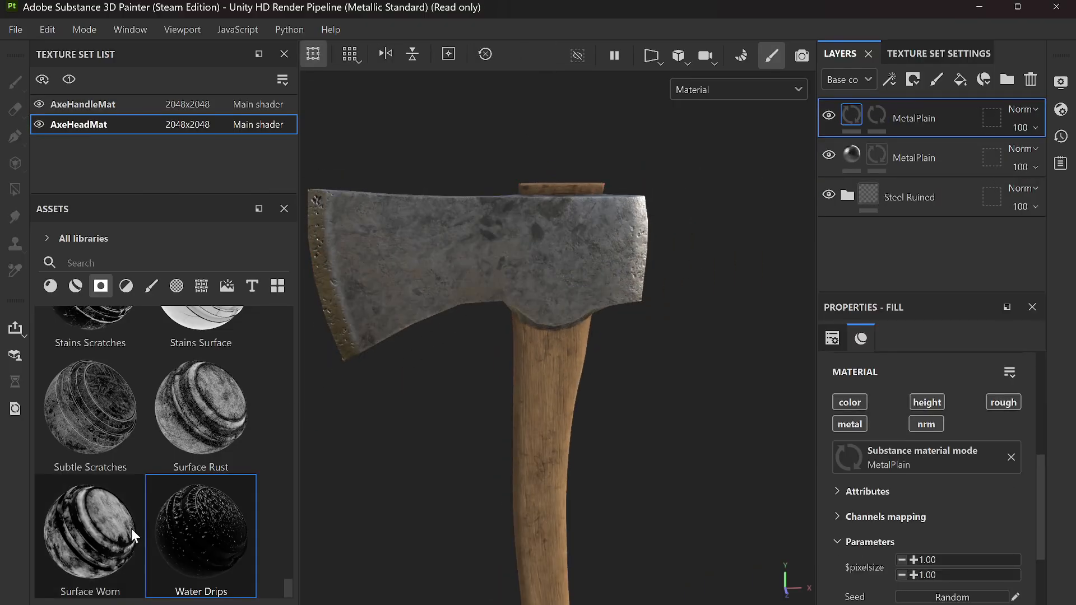
Step: Try the Surface Worn, Surface Rust and Subtle Scratches smart masks on the axe head one after the other, undoing each
left_click_drag(102, 524, 385, 281)
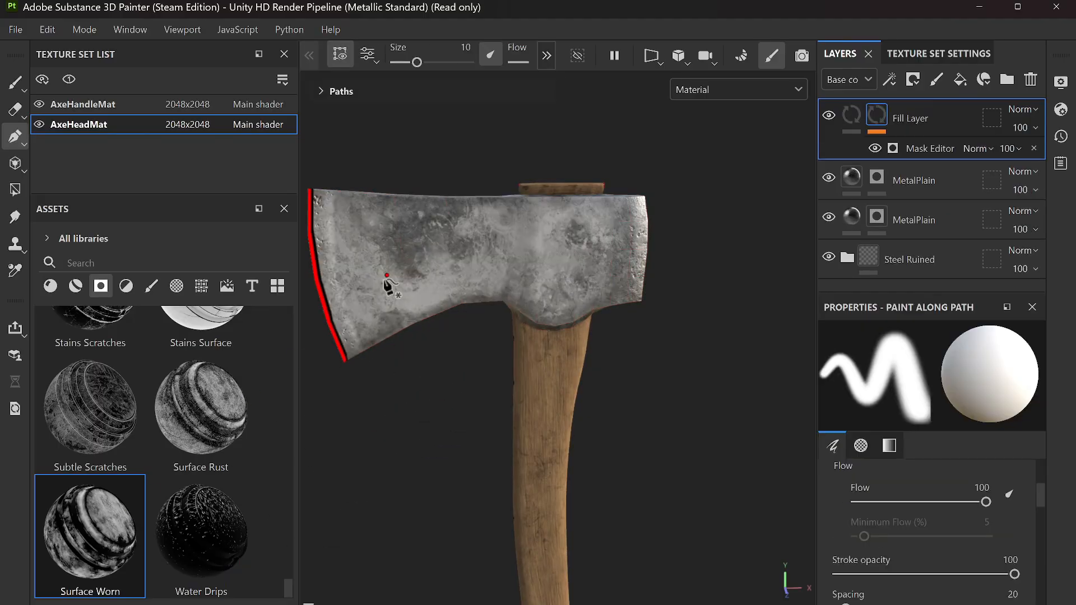
key("ctrl+z")
left_click_drag(198, 403, 396, 278)
key("ctrl+z")
left_click_drag(106, 426, 452, 254)
key("ctrl+z")
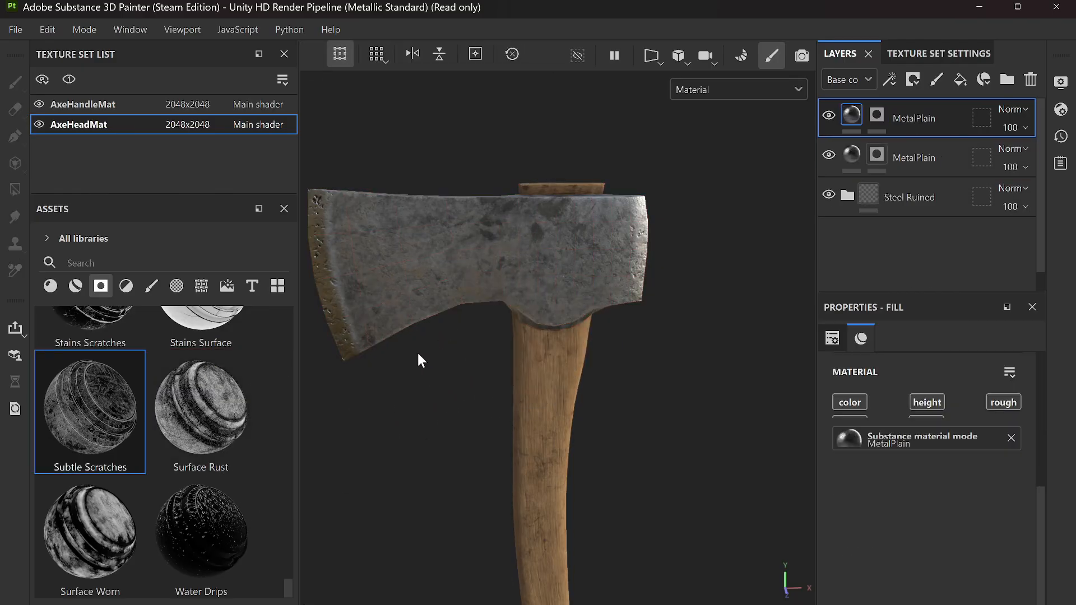
Step: Put the Stains Scratches smart mask on the axe head, check it from different angles and undo it
left_click_drag(90, 322, 458, 243)
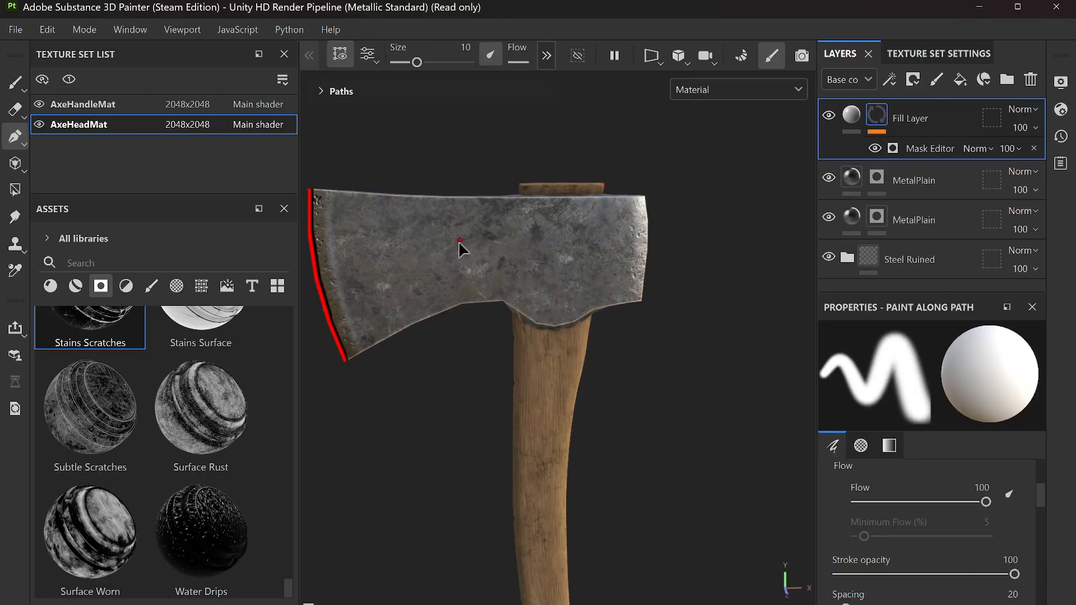
left_click_drag(520, 263, 488, 258, "alt")
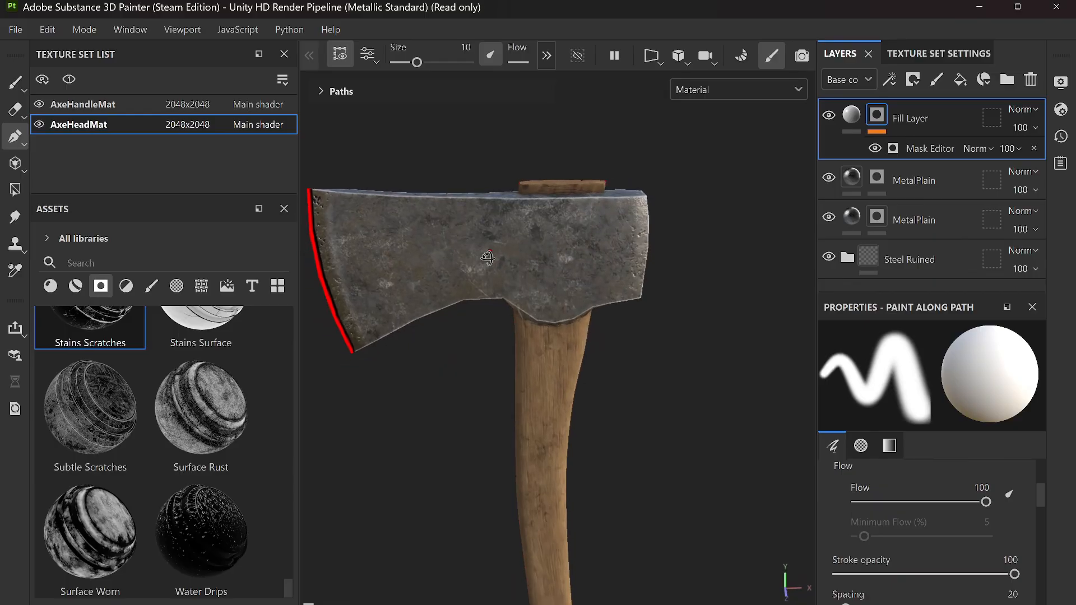
left_click(12, 87)
left_click_drag(445, 323, 460, 286, "alt")
key("ctrl+z")
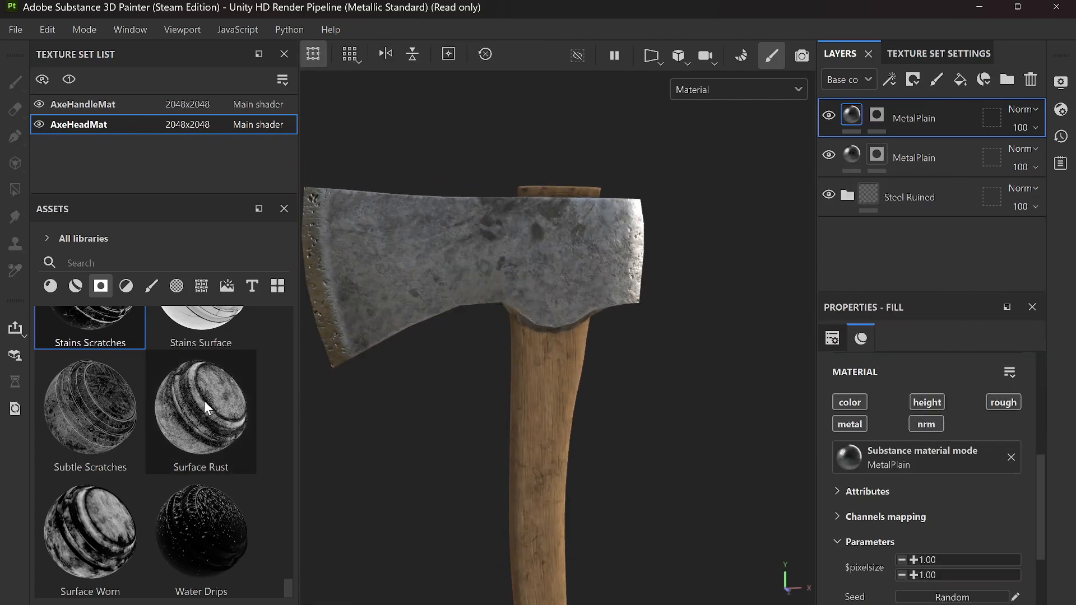
Step: Try the Spots, Soft Dirt and Soft Damage smart masks on the axe head one after the other, undoing each
scroll(159, 463, "up", 3)
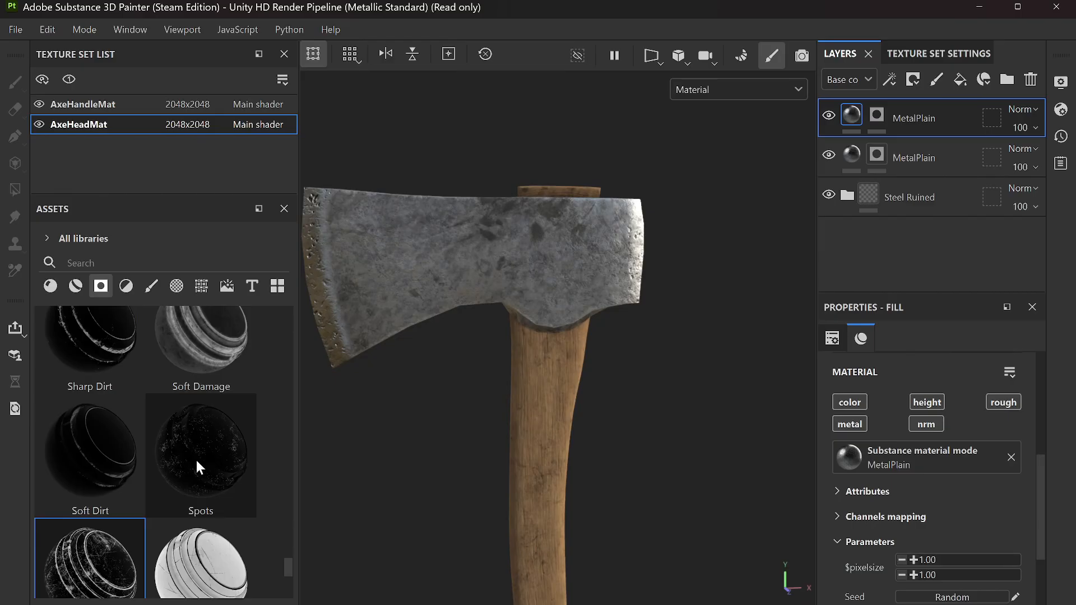
mouse_move(196, 459)
left_mouse_down()
mouse_move(380, 325)
mouse_move(437, 320)
left_mouse_up()
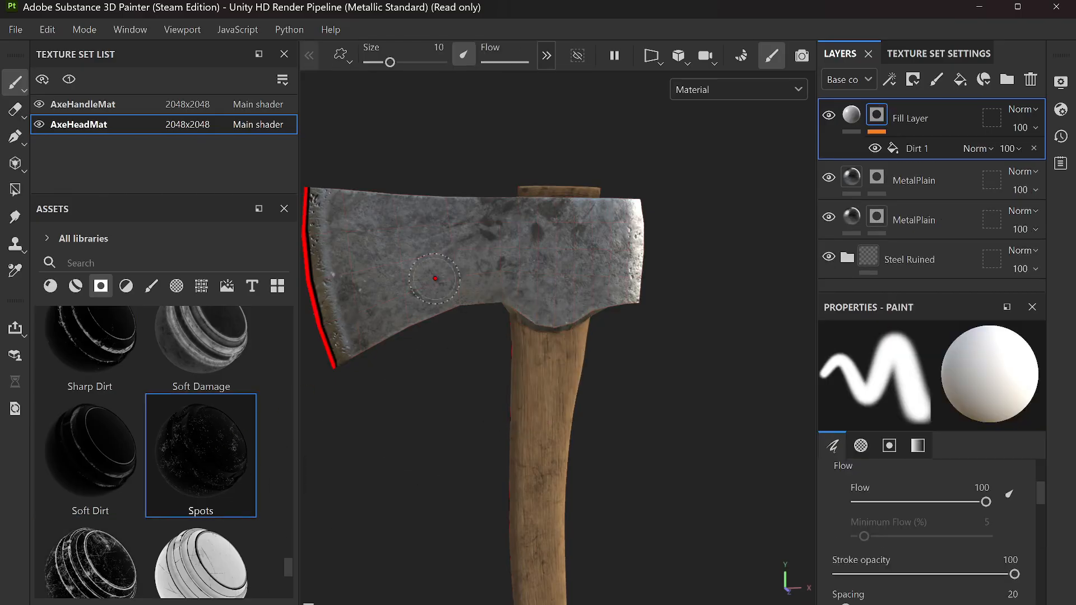
key("ctrl+z")
left_click_drag(69, 445, 407, 287)
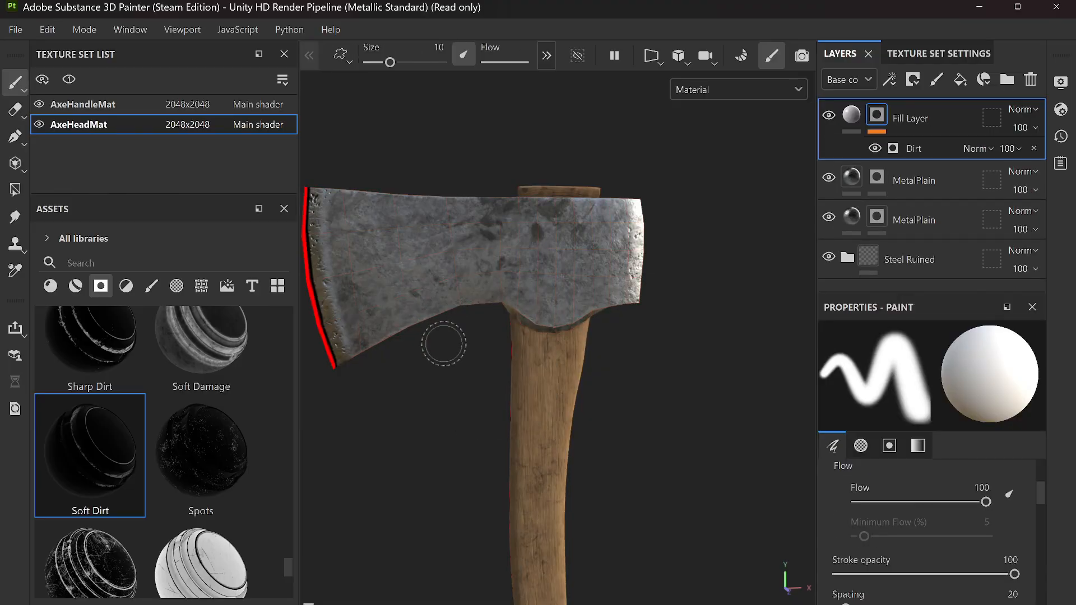
key("ctrl+z")
left_click_drag(193, 367, 442, 260)
key("ctrl+z")
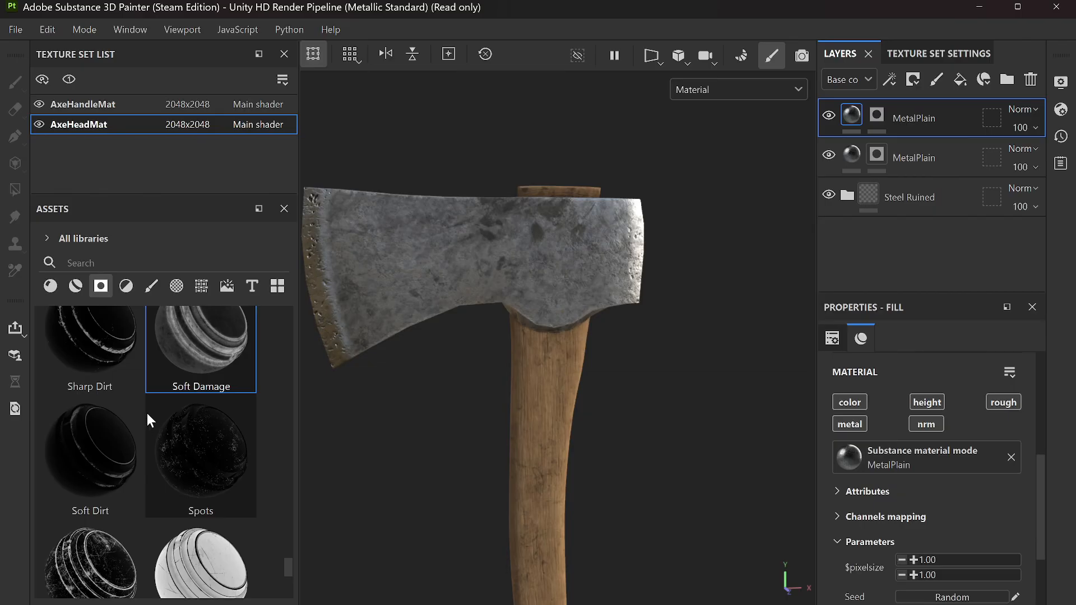
Step: Try the Sharp Dirt, Sand Dust and Sand Cavities smart masks on the axe head one after the other, undoing each
mouse_move(93, 343)
left_mouse_down()
mouse_move(357, 317)
mouse_move(445, 266)
left_mouse_up()
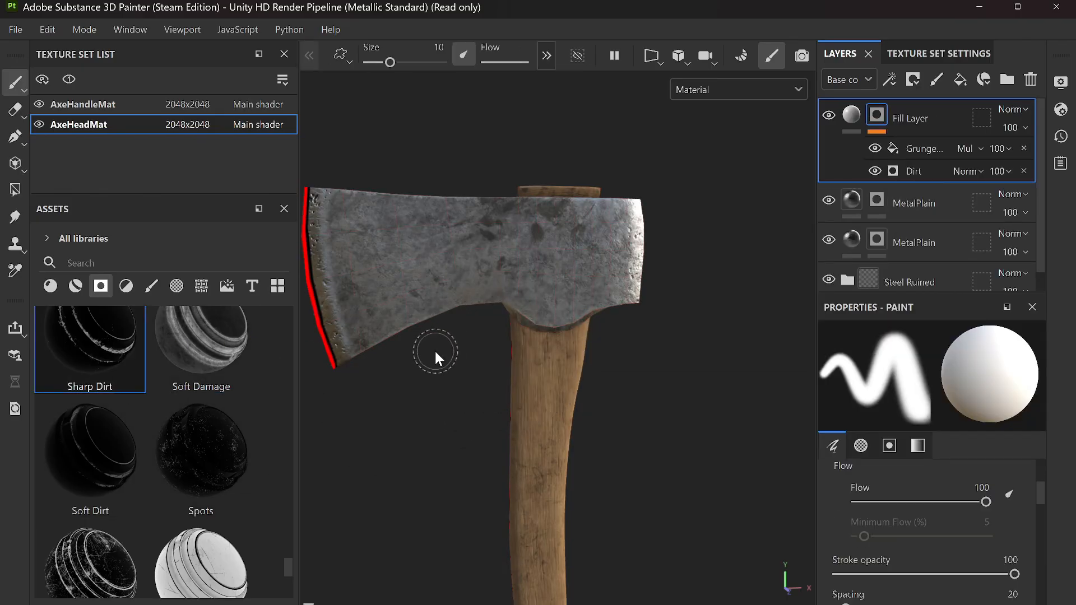
key("ctrl+z")
scroll(168, 505, "up", 4)
mouse_move(211, 482)
left_mouse_down()
mouse_move(374, 340)
mouse_move(408, 278)
left_mouse_up()
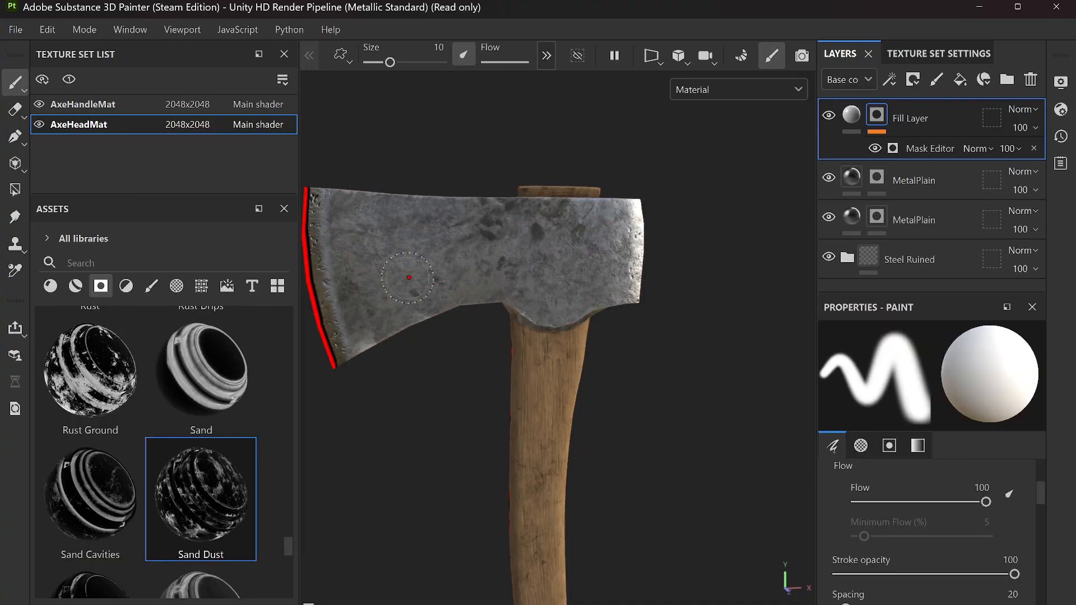
key("ctrl+z")
mouse_move(119, 459)
left_mouse_down()
mouse_move(120, 473)
mouse_move(381, 288)
mouse_move(435, 368)
mouse_move(401, 408)
mouse_move(329, 367)
mouse_move(349, 310)
mouse_move(396, 336)
mouse_move(407, 313)
left_mouse_up()
key("ctrl+z")
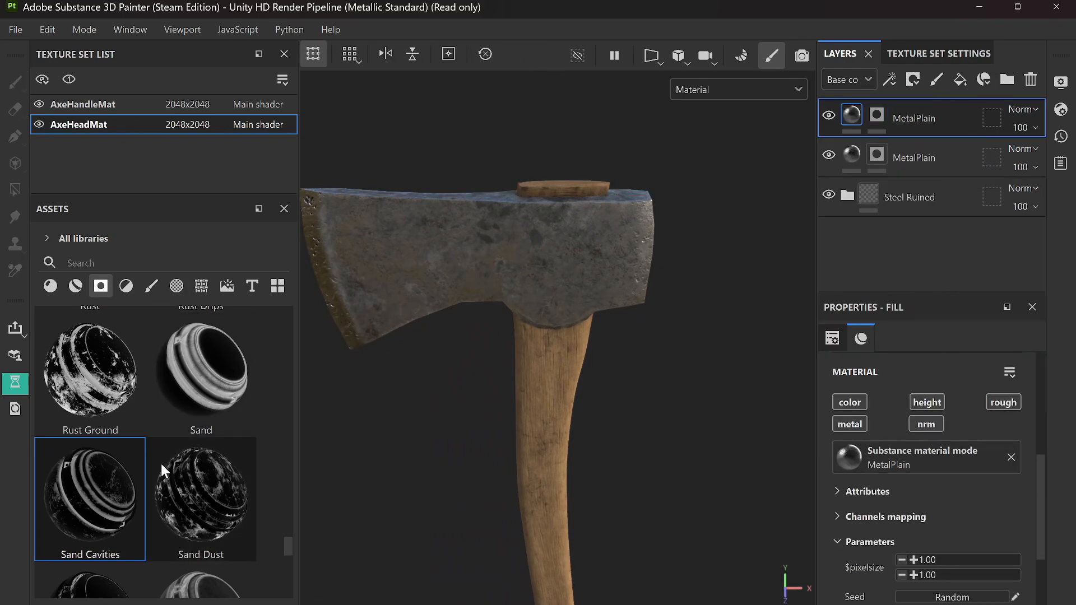
Step: Apply the Rust Ground smart mask to the axe head and search the materials for "rust"
left_click_drag(110, 379, 420, 252)
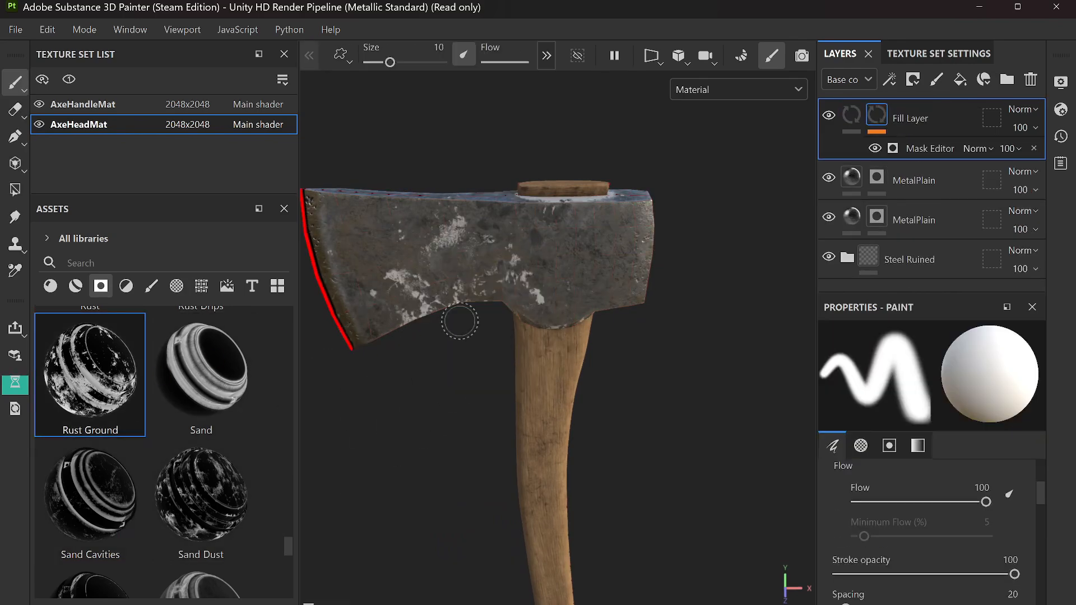
left_click_drag(459, 322, 497, 263, "alt")
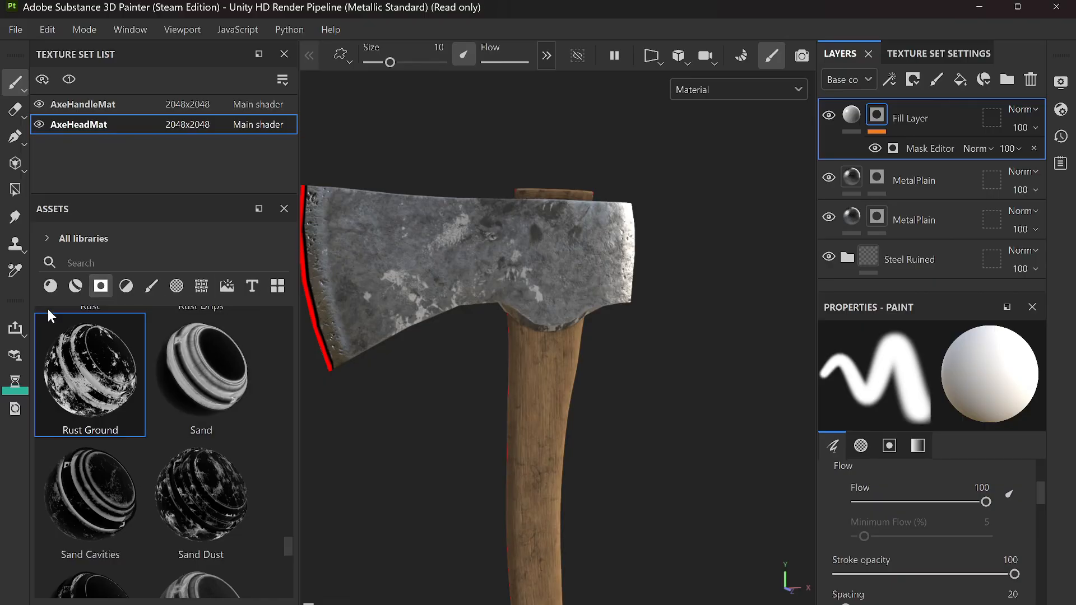
left_click(48, 288)
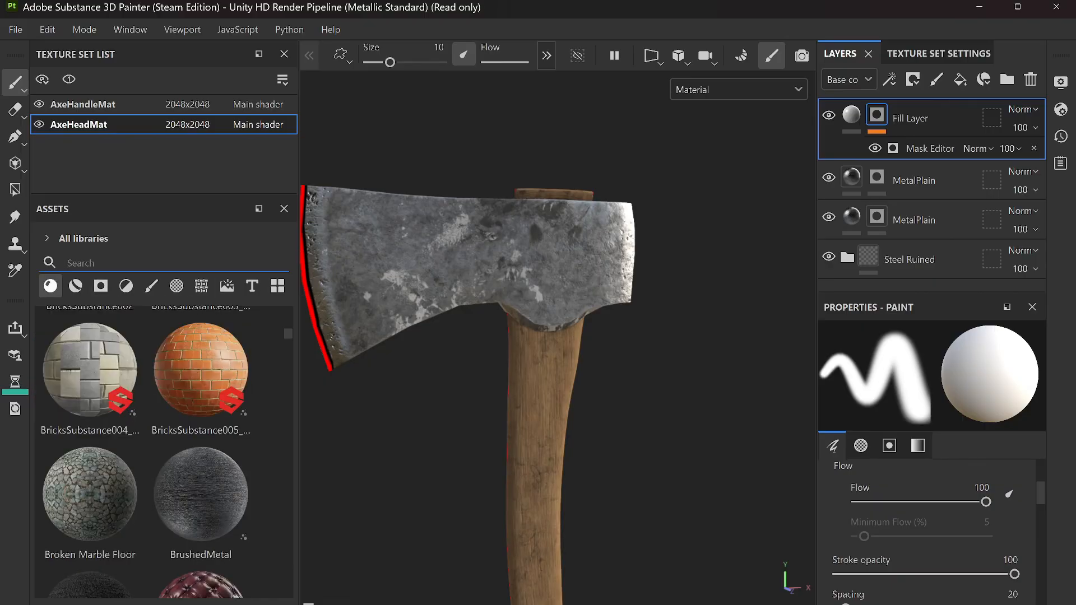
type("rust")
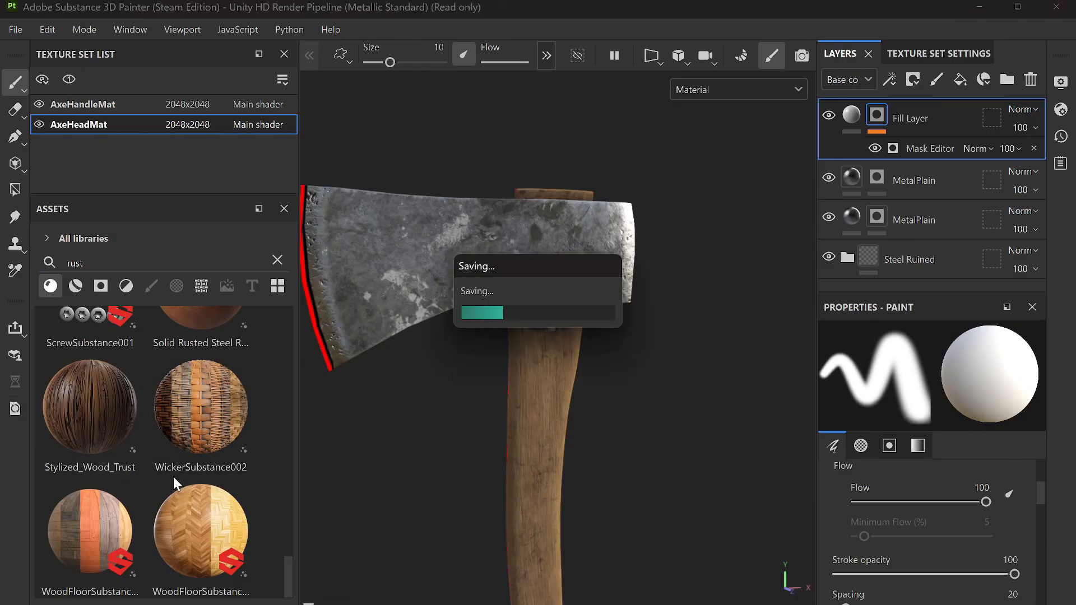
scroll(181, 475, "up", 4)
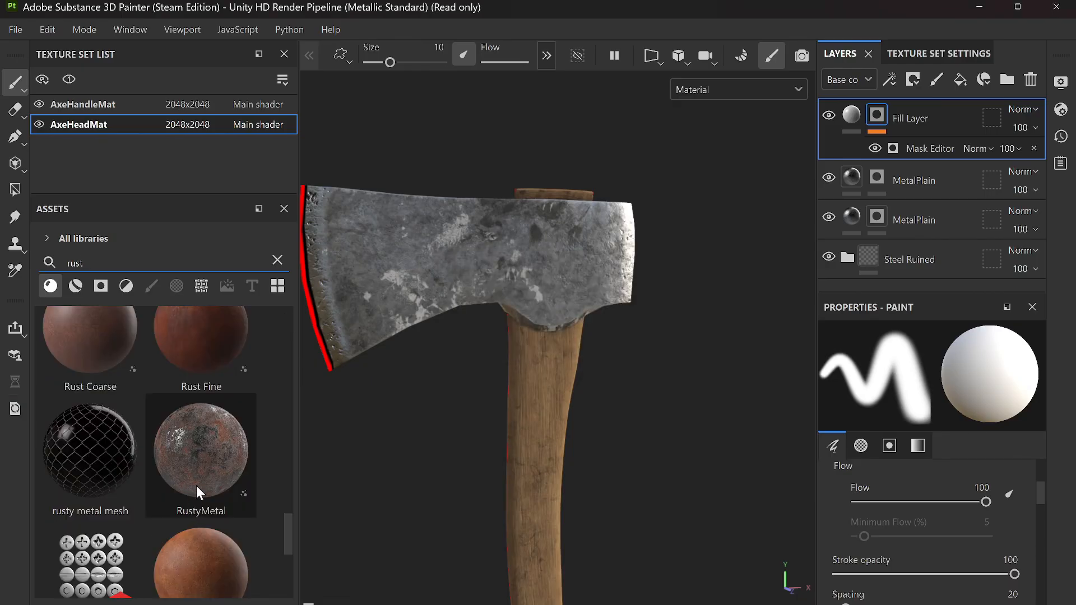
Step: Try the RustyMetal material on the Rust Ground-masked fill layer, inspect it up close and undo it
left_click_drag(204, 470, 851, 121)
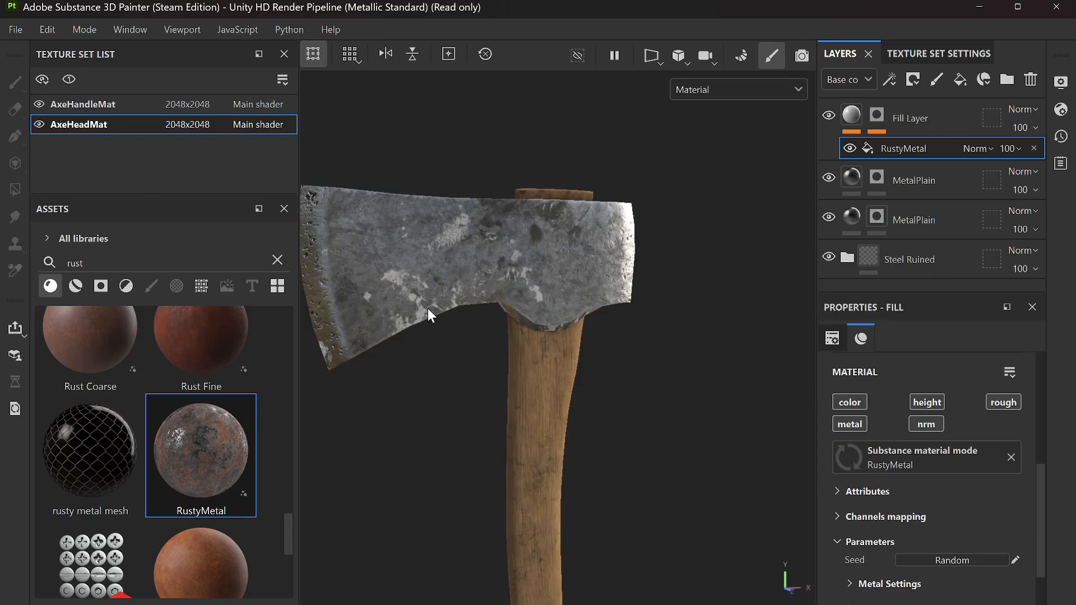
left_click_drag(426, 248, 406, 261, "alt")
scroll(409, 259, "up", 3)
scroll(413, 257, "up", 3)
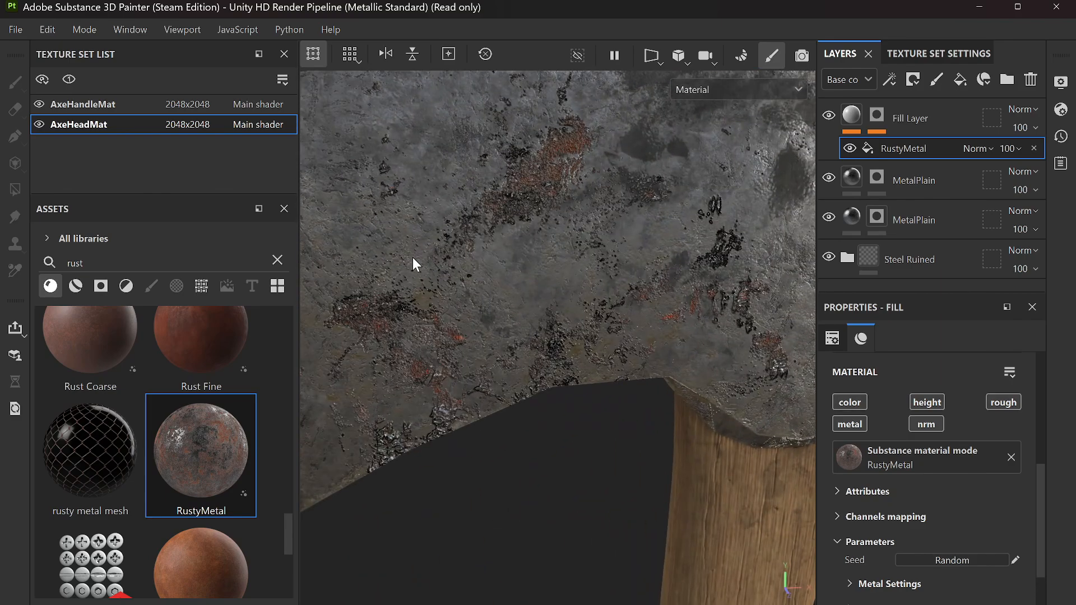
key("ctrl+z")
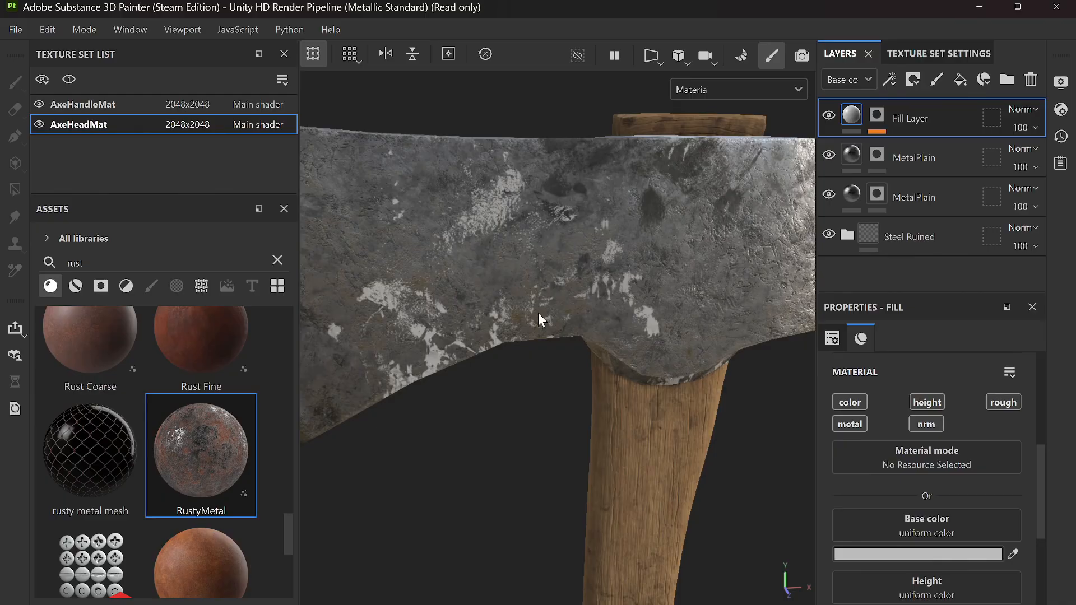
Step: Try the Solid Rusted Steel material on the masked fill layer of the axe head and undo it
scroll(188, 432, "down", 5)
scroll(190, 431, "up", 5)
left_click_drag(217, 549, 846, 119)
left_click_drag(764, 182, 585, 222, "alt")
key("ctrl+z")
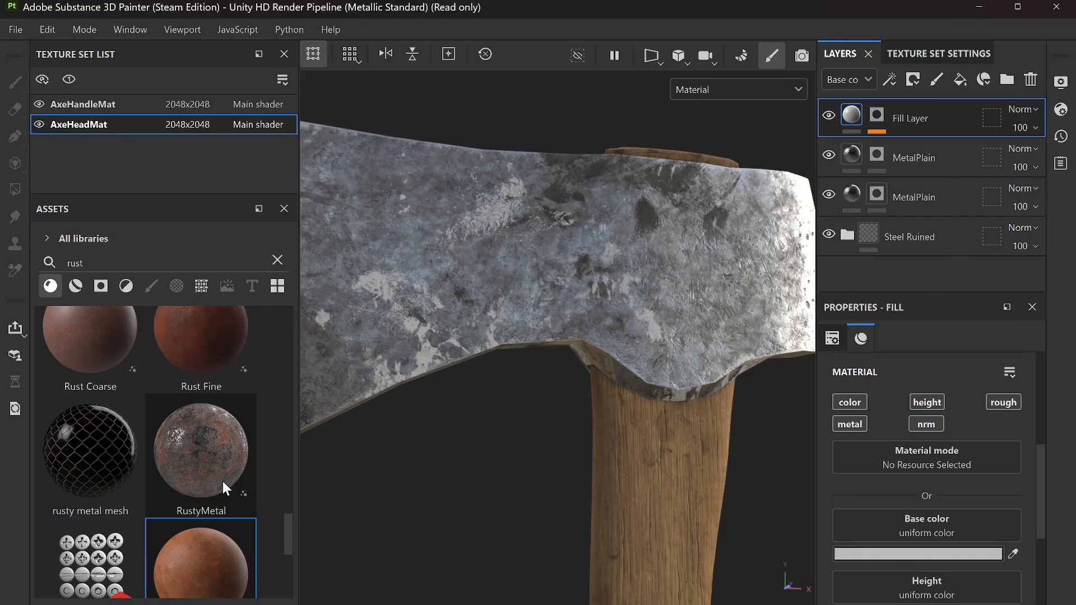
Step: Try the Rust Fine and Rust Coarse materials on the masked fill layer of the axe head, removing each one
left_click_drag(194, 343, 853, 112)
left_click_drag(553, 268, 518, 304, "alt")
key("ctrl+z")
left_click_drag(94, 367, 857, 110)
left_click_drag(577, 263, 628, 280, "alt")
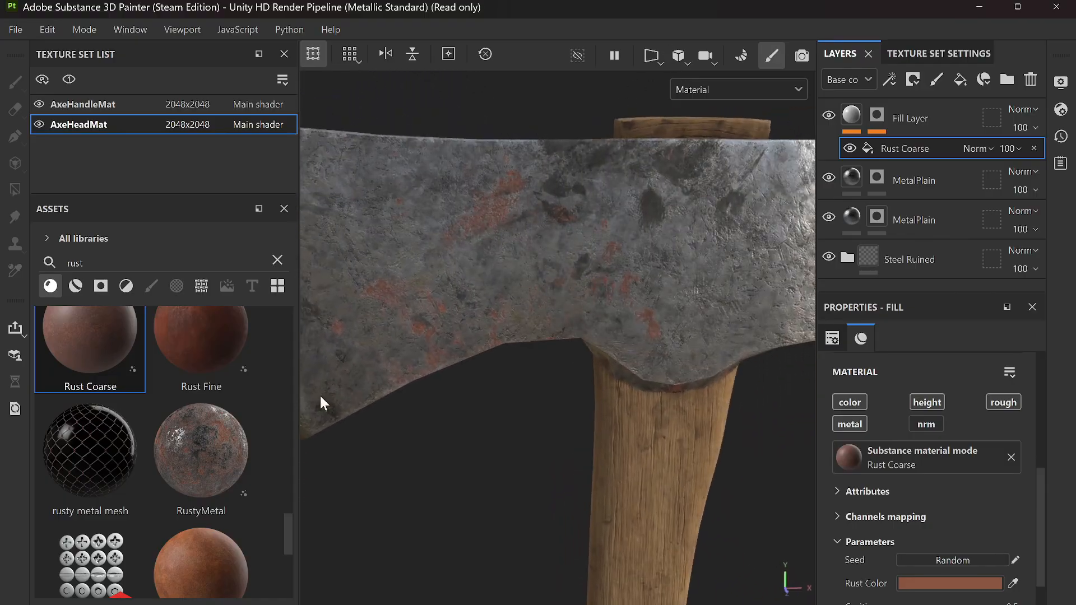
scroll(196, 433, "up", 4)
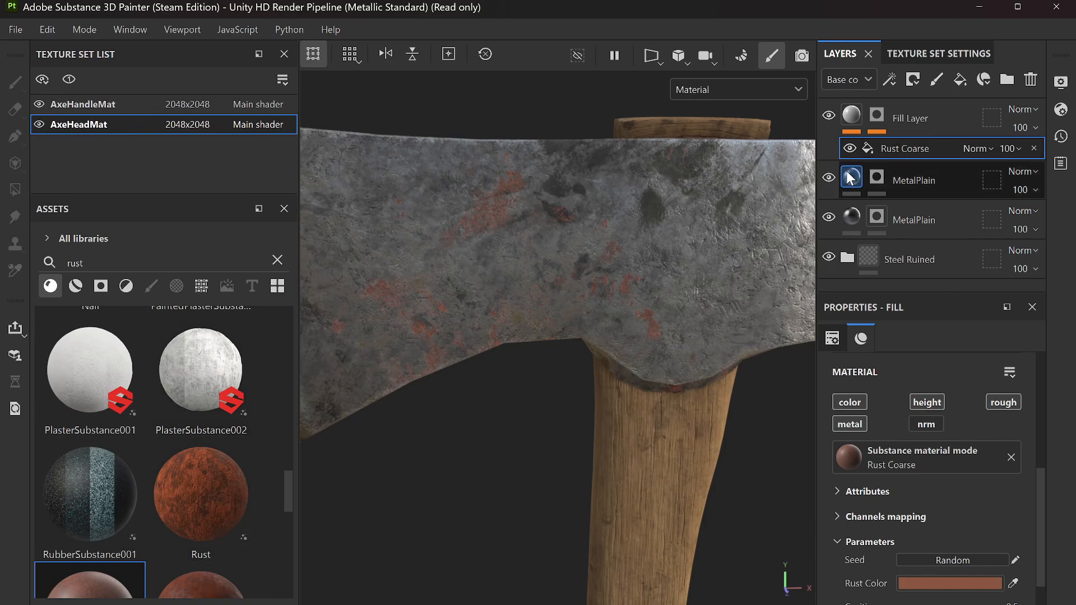
key("Delete")
Step: Try the Rust material on the masked fill layer, inspect it on the axe head and remove it
left_click_drag(226, 459, 851, 115)
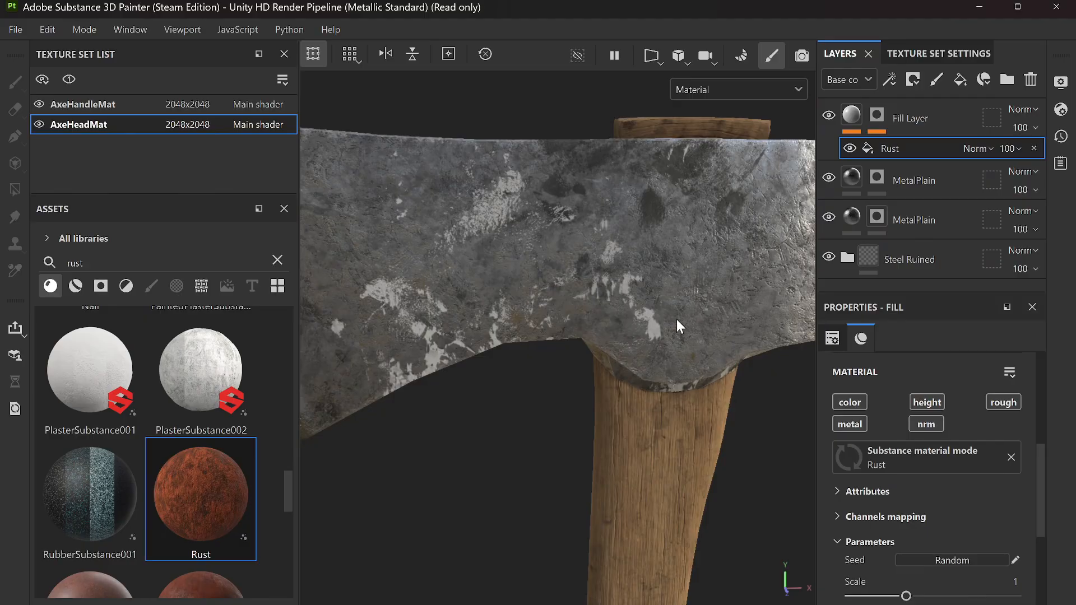
left_click_drag(586, 337, 536, 375, "alt")
scroll(213, 475, "up", 4)
scroll(212, 474, "down", 1)
scroll(212, 474, "up", 1)
left_click(1034, 148)
Step: Apply the iron_rust material to the Rust Ground-masked fill layer of the axe head
left_click_drag(229, 337, 910, 123)
left_click_drag(620, 265, 796, 280, "alt")
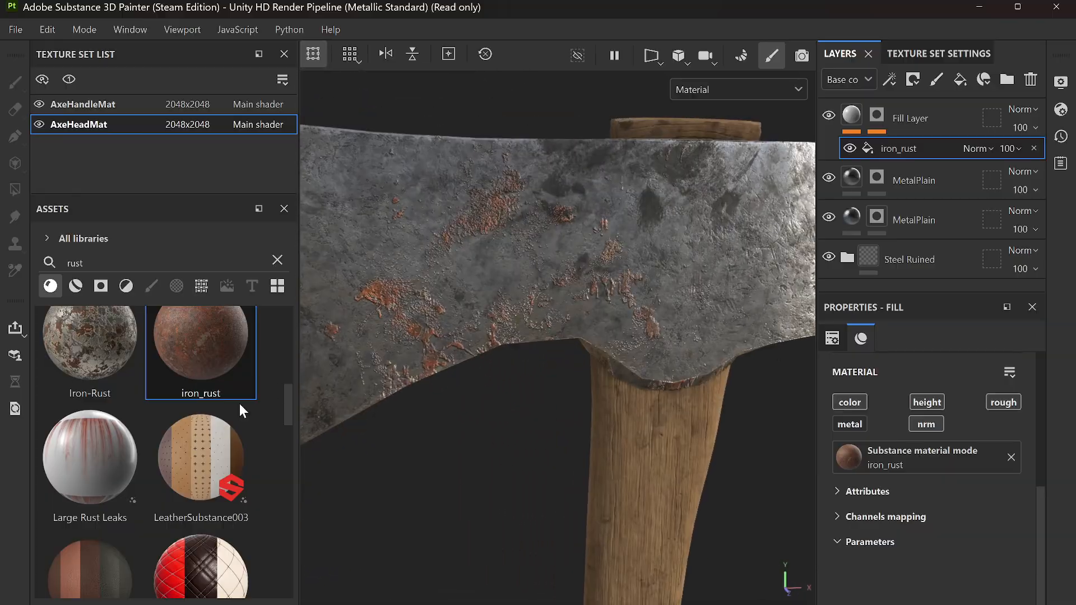
Step: Browse the other rust materials, try Large Rust Leaks as a layer on the axe head and undo it
scroll(172, 448, "up", 4)
scroll(172, 448, "up", 2)
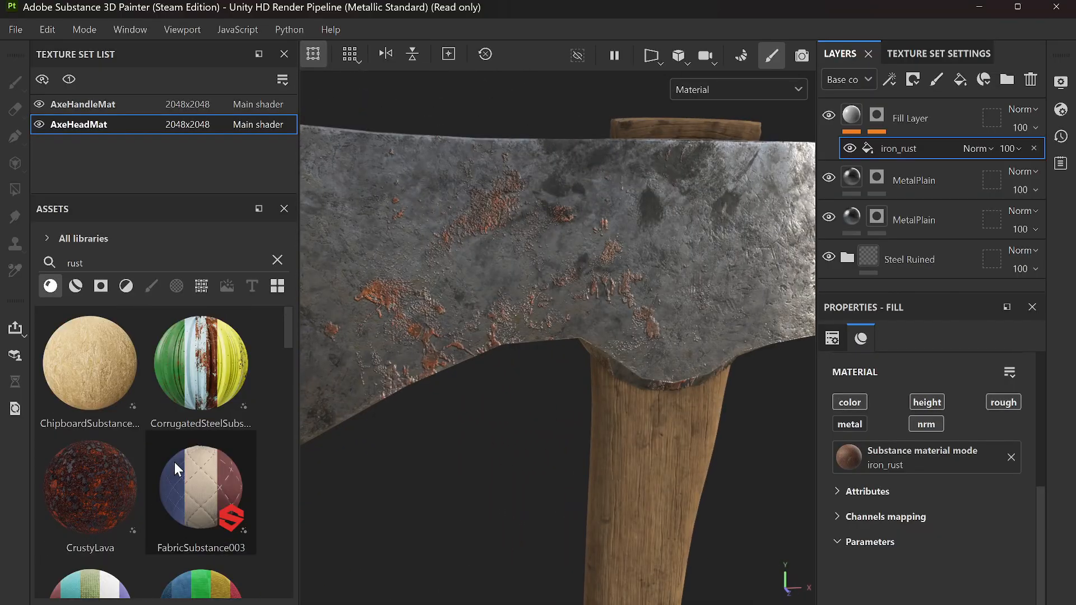
scroll(174, 465, "down", 6)
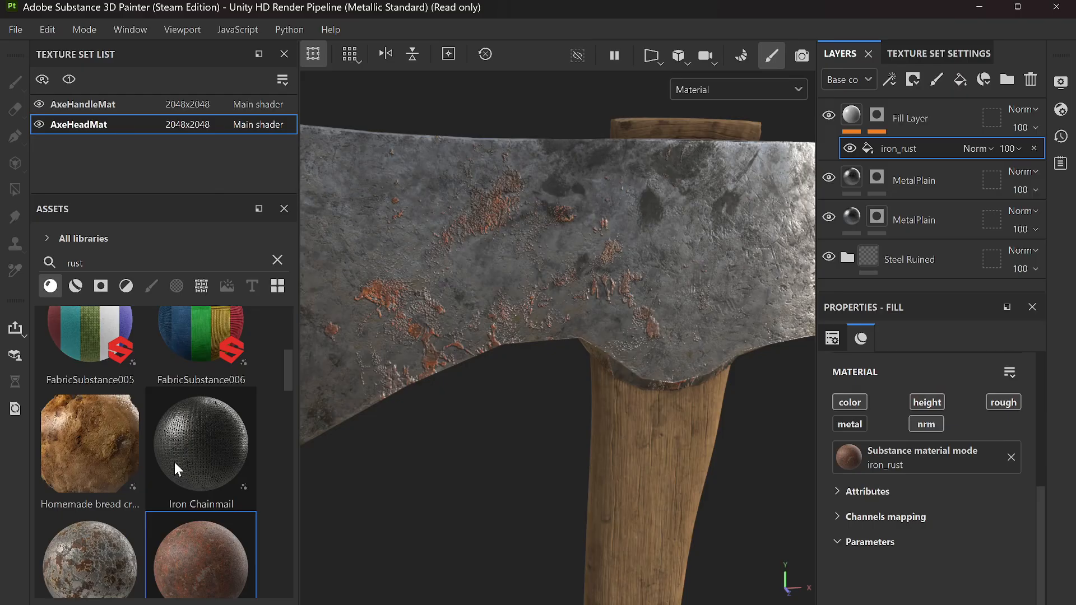
scroll(175, 465, "down", 4)
left_click_drag(85, 407, 482, 213)
scroll(483, 213, "down", 4)
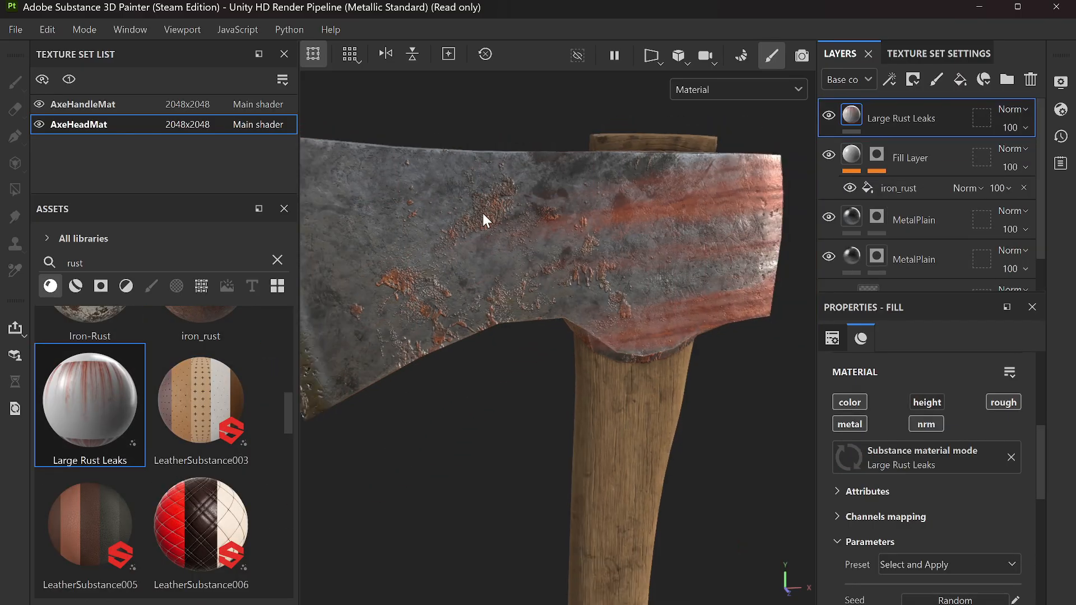
key("ctrl+z")
left_click_drag(371, 318, 385, 272, "alt")
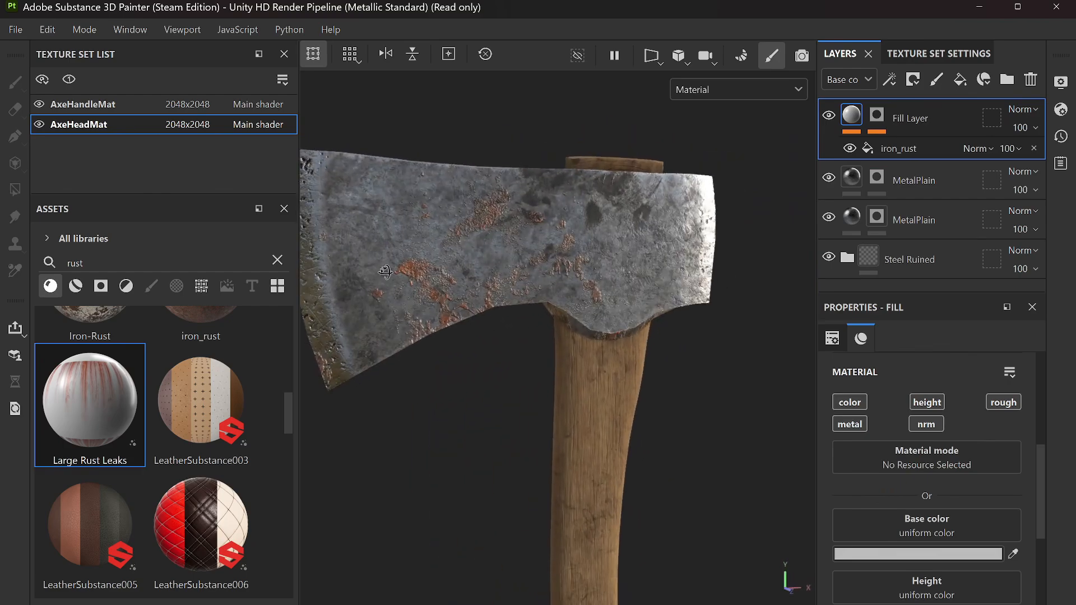
Step: Examine the iron_rust effect on the axe head and review its attributes, UV transformations and material options
scroll(424, 278, "down", 3)
scroll(425, 278, "up", 2)
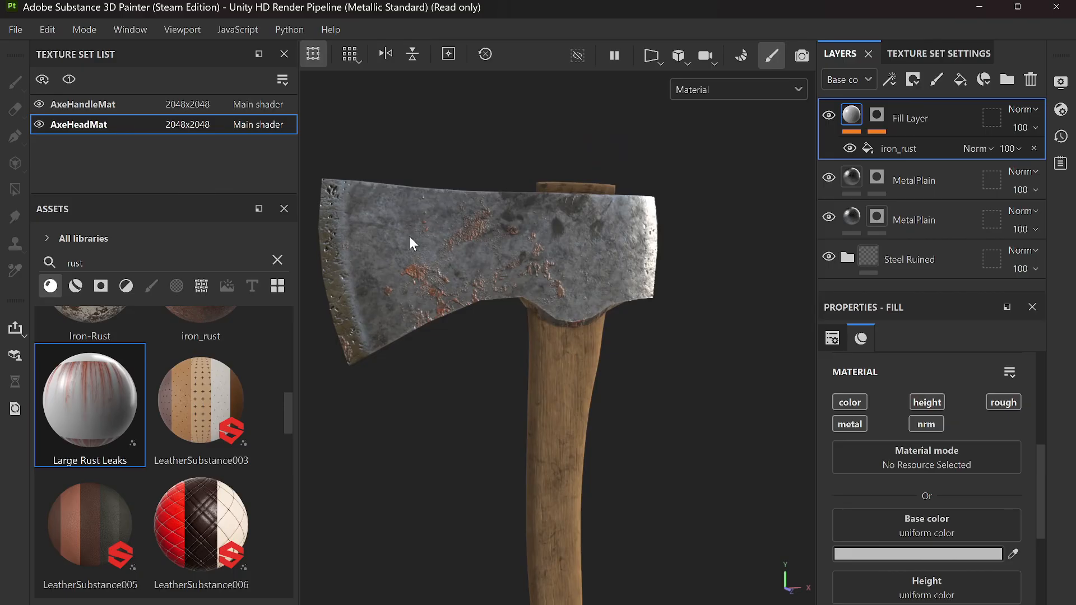
middle_click_drag(409, 236, 505, 278, "alt")
mouse_move(506, 278)
left_mouse_down("alt")
mouse_move(646, 331)
mouse_move(870, 305)
mouse_move(555, 338)
mouse_move(440, 289)
mouse_move(515, 275)
left_mouse_up("alt")
scroll(527, 343, "up", 5)
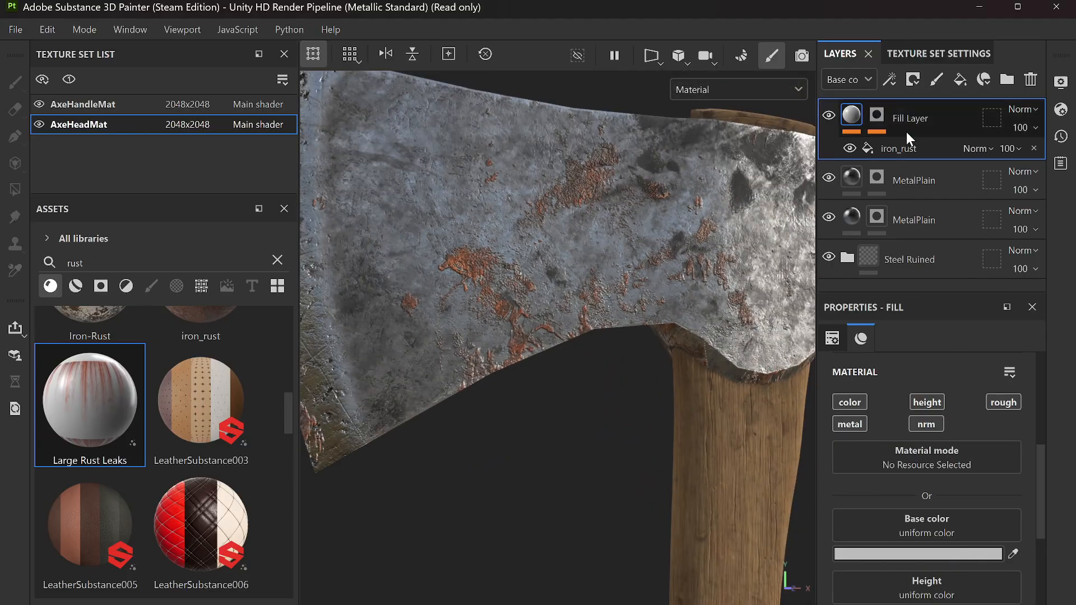
left_click(899, 146)
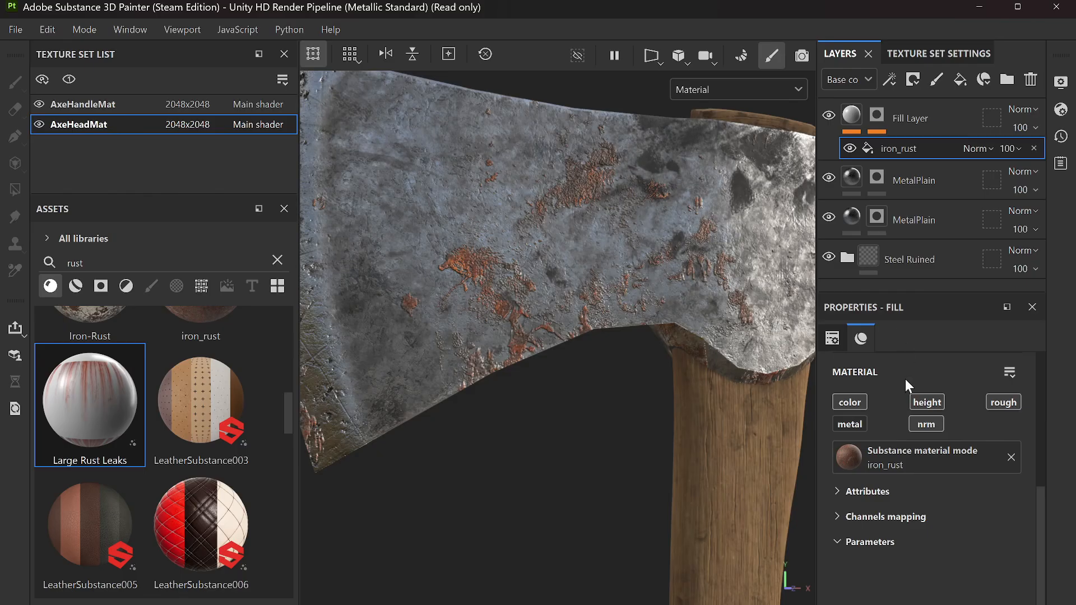
left_click(840, 492)
left_click(839, 492)
left_click(839, 493)
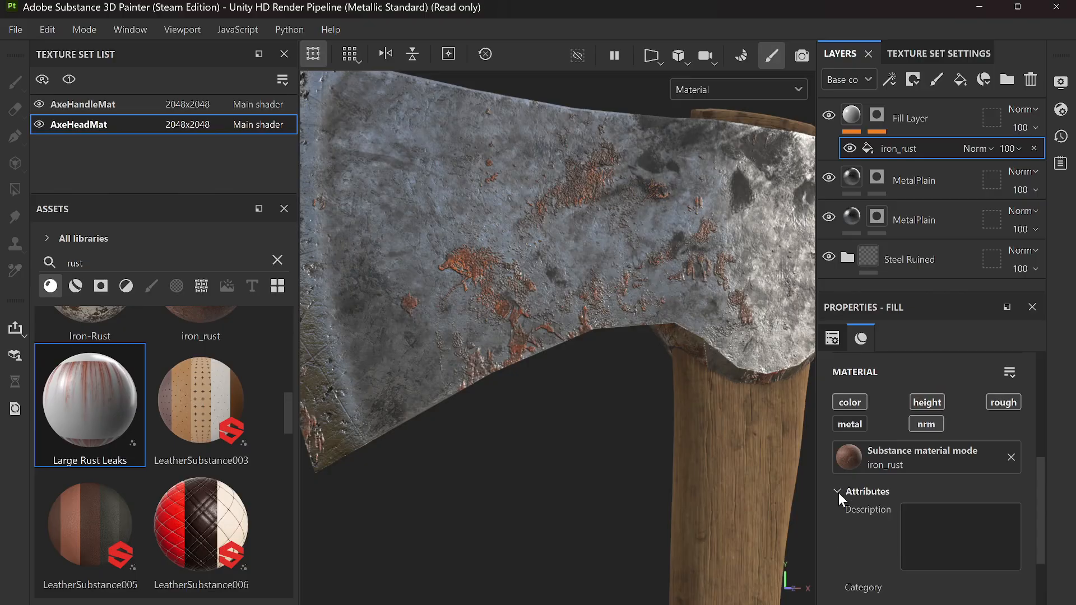
left_click(839, 492)
left_click(833, 338)
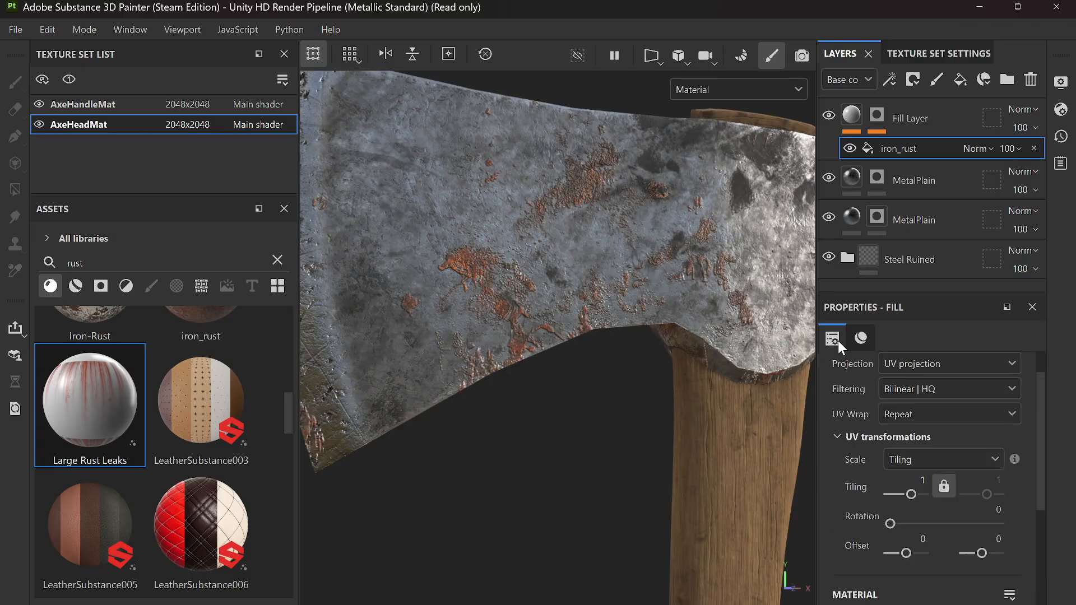
scroll(880, 493, "down", 5)
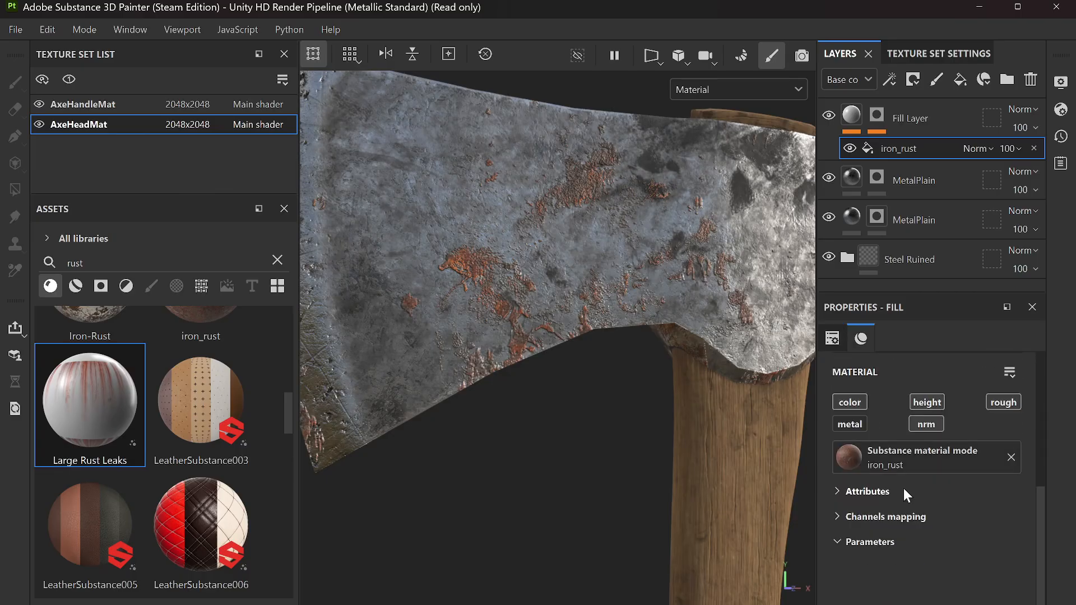
left_click(911, 452)
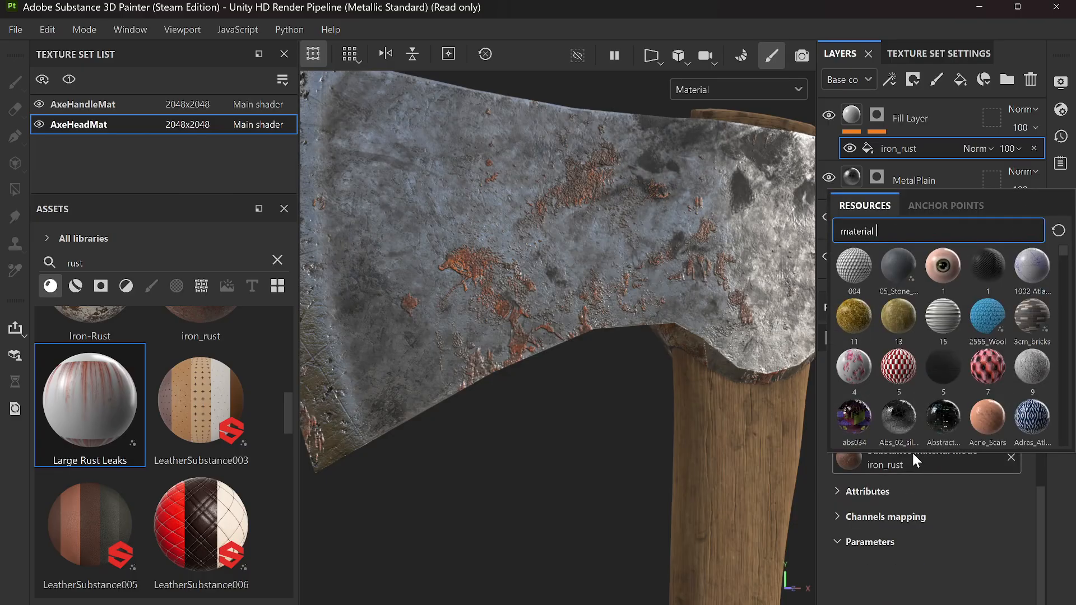
left_click(783, 2)
scroll(603, 285, "down", 5)
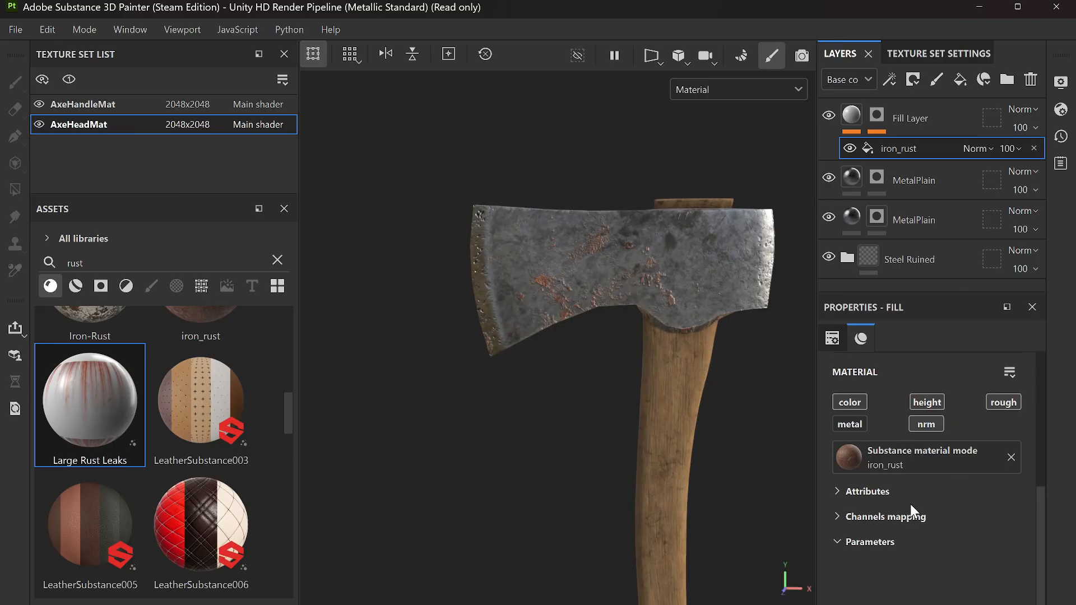
Step: Try a new fill layer with a black mask on the axe head and delete it
left_click(959, 80)
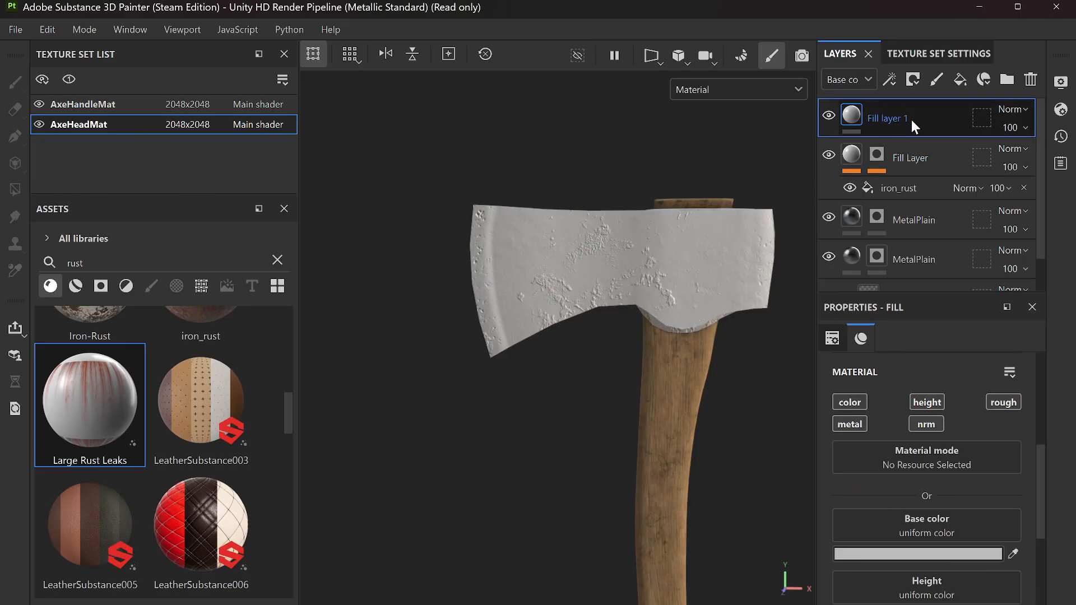
right_click(911, 119)
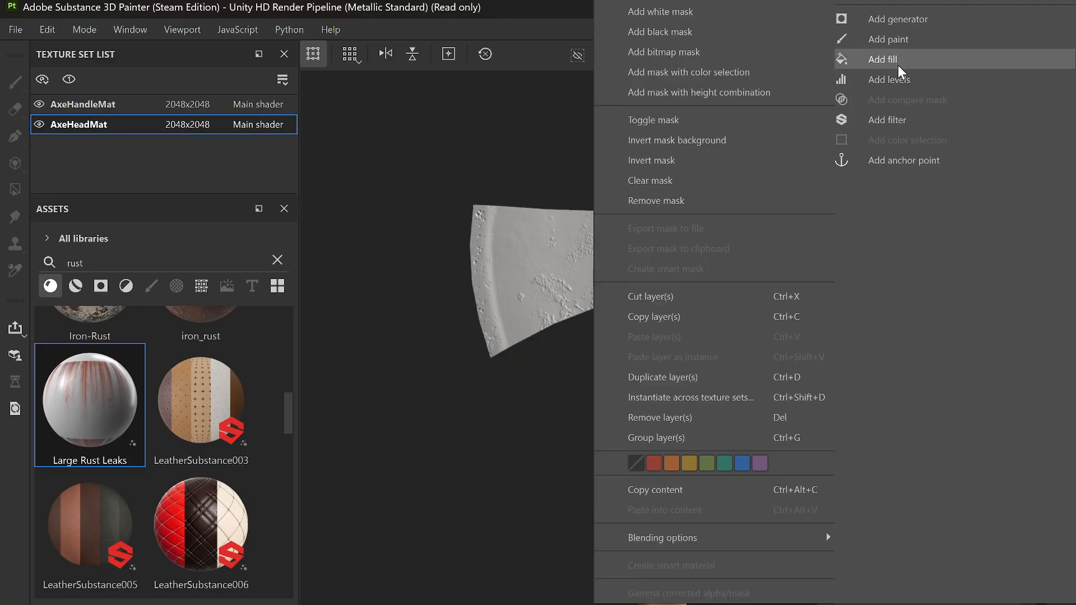
left_click(682, 32)
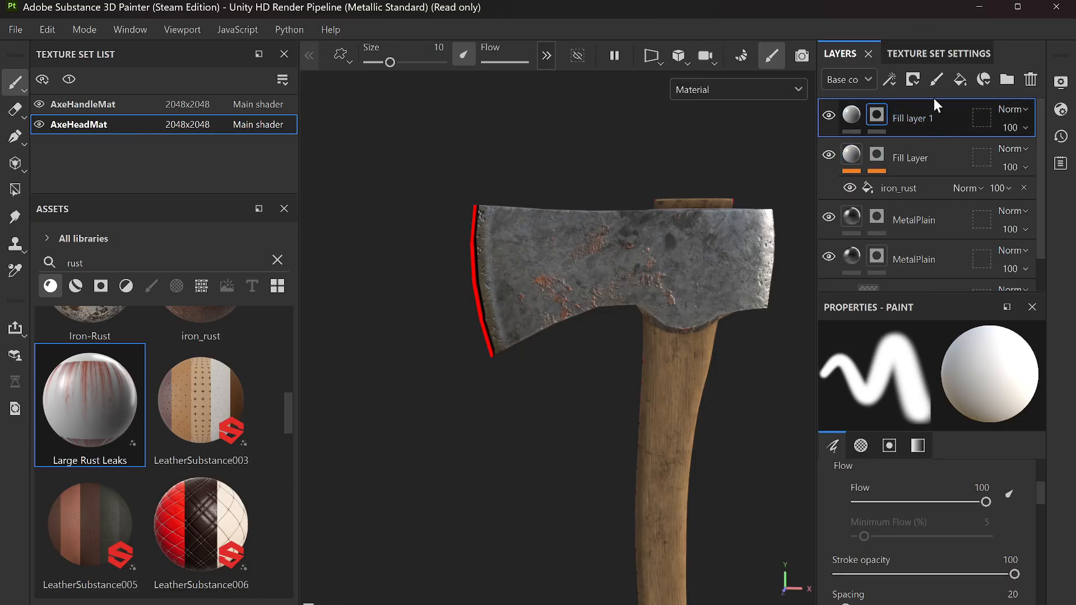
left_click(1031, 79)
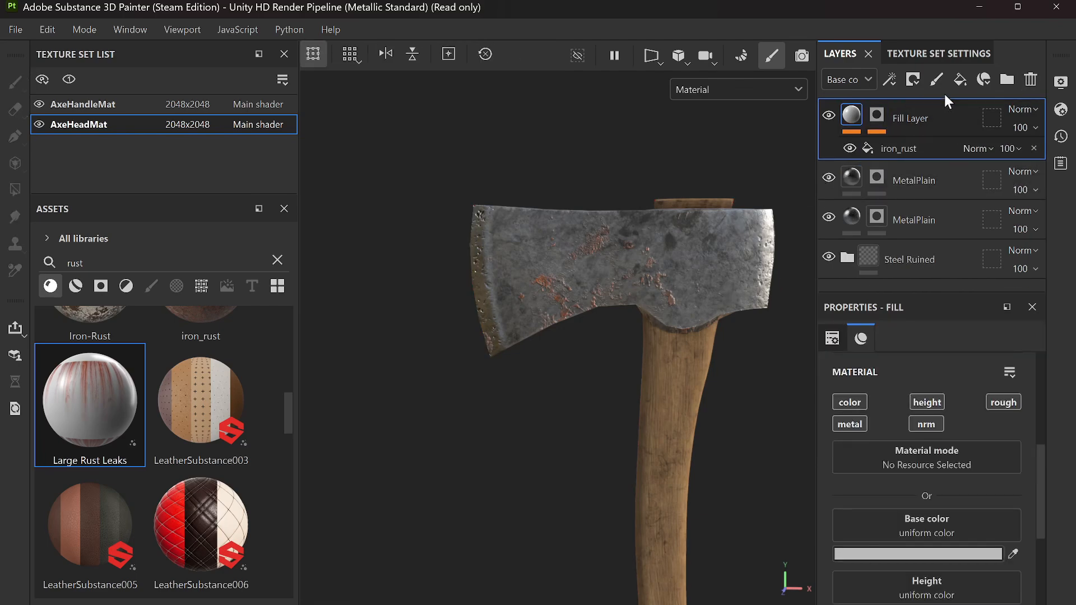
Step: Add a fill layer at the top of the axe head's stack and set its base color to orange-brown 8C5E26
left_click(959, 82)
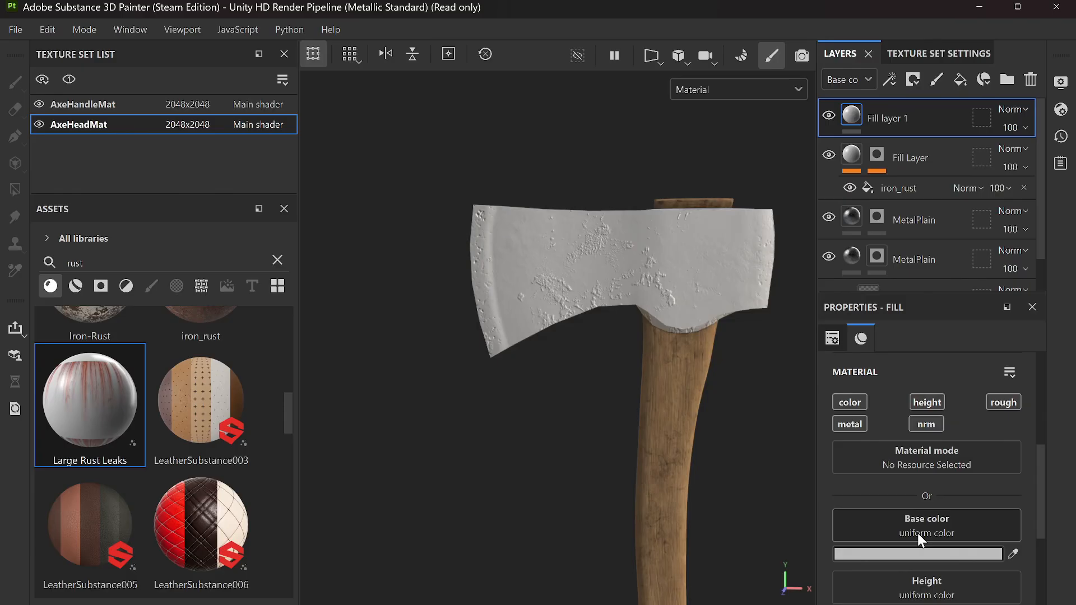
left_click(915, 555)
left_click_drag(918, 415, 868, 397)
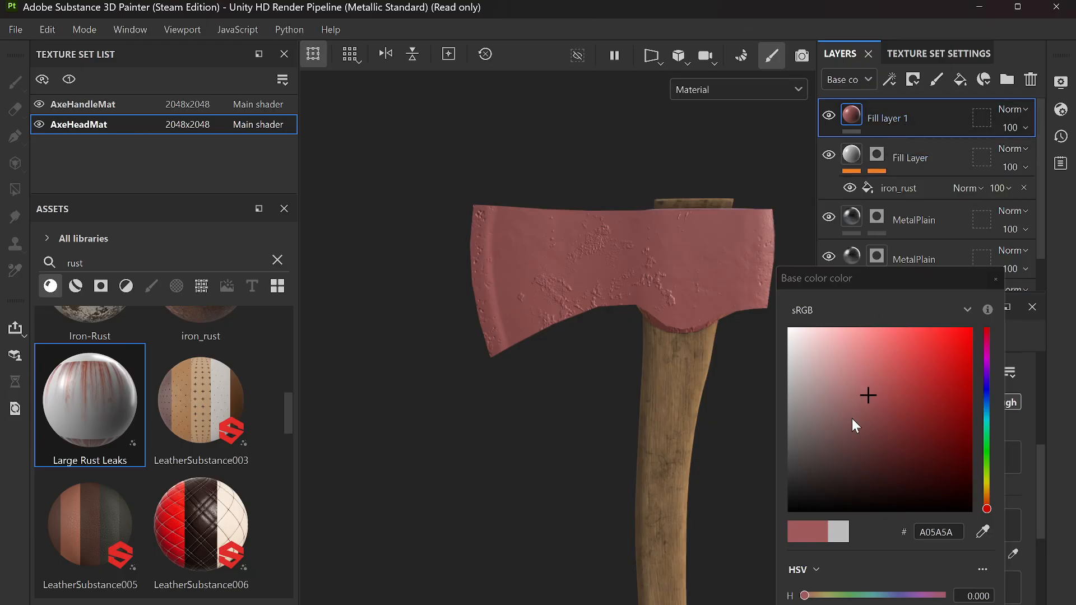
mouse_move(859, 418)
left_mouse_down()
mouse_move(869, 384)
mouse_move(846, 381)
mouse_move(871, 449)
mouse_move(863, 434)
left_mouse_up()
left_click_drag(990, 495, 991, 490)
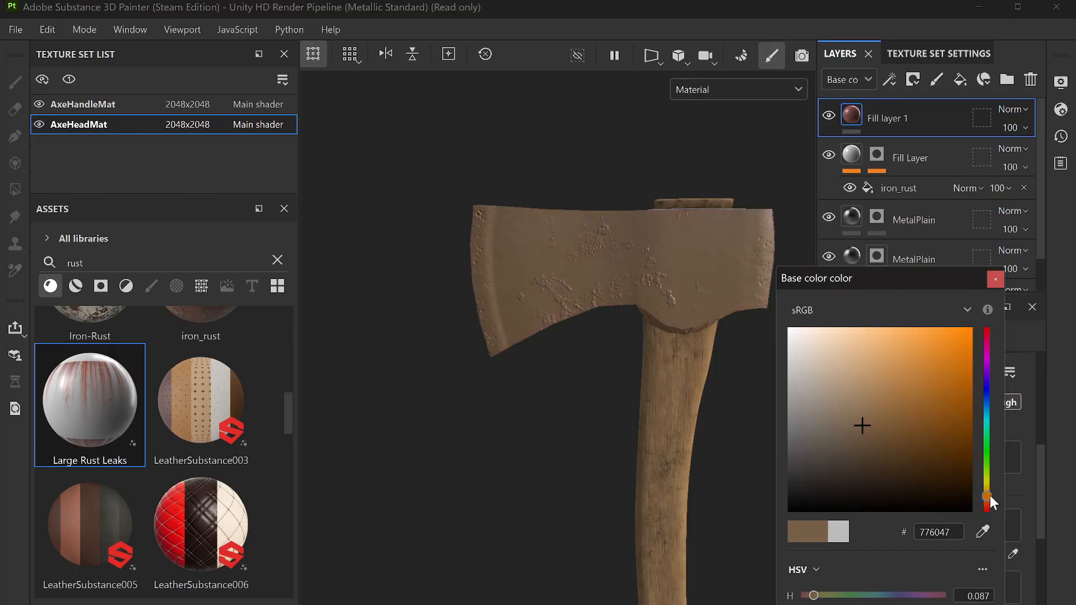
left_click(926, 432)
left_click_drag(932, 426, 983, 415)
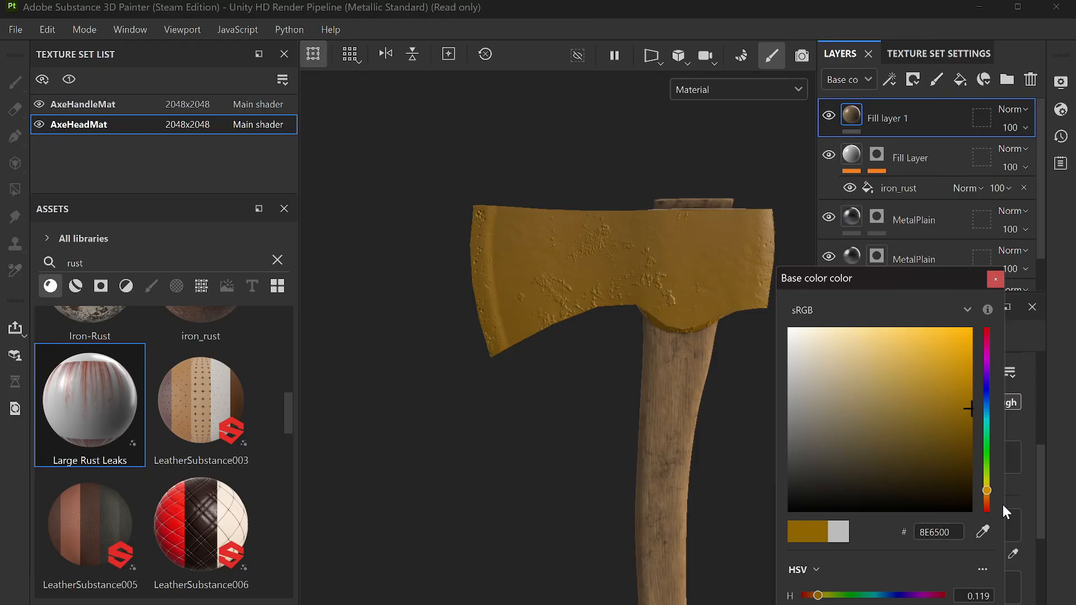
left_click_drag(986, 487, 987, 494)
left_click_drag(947, 410, 920, 411)
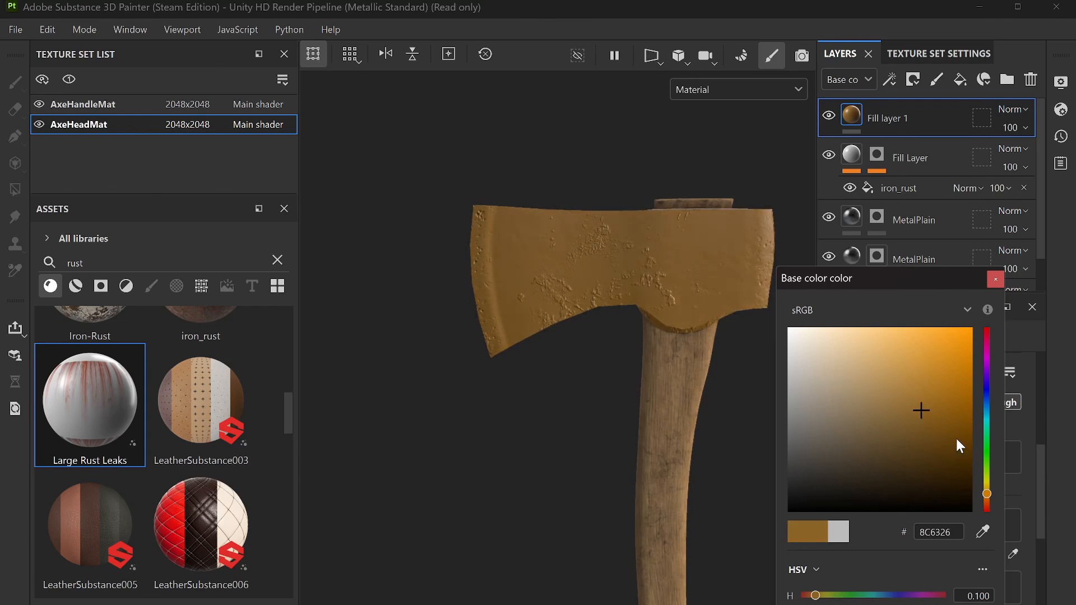
mouse_move(987, 494)
left_mouse_down()
mouse_move(987, 484)
mouse_move(992, 510)
mouse_move(986, 496)
left_mouse_up()
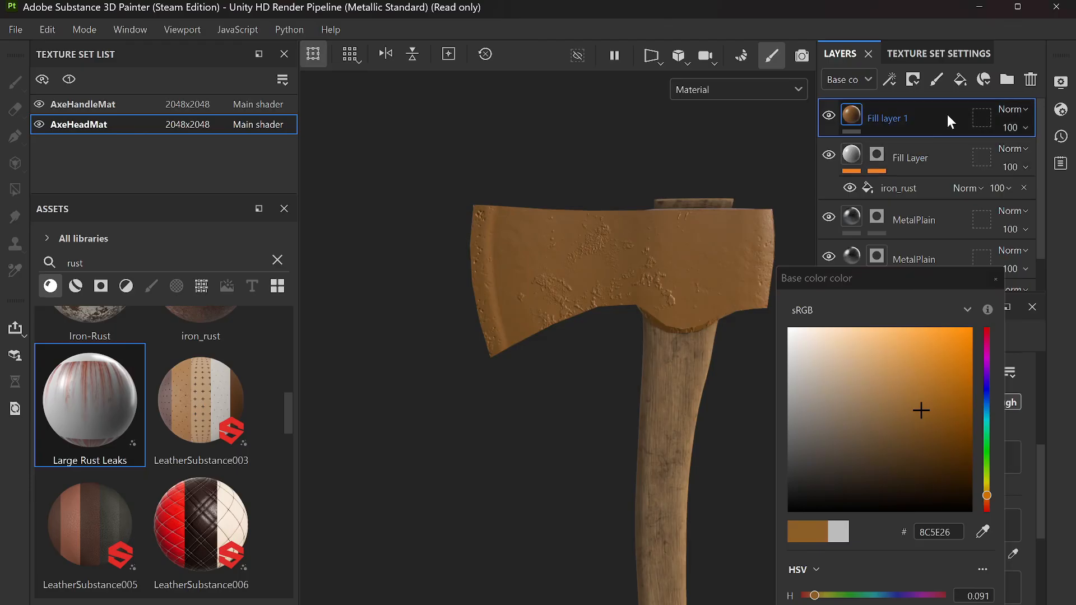
Step: Add a black mask to the orange-brown fill layer and set its blending mode to Overlay
right_click(920, 124)
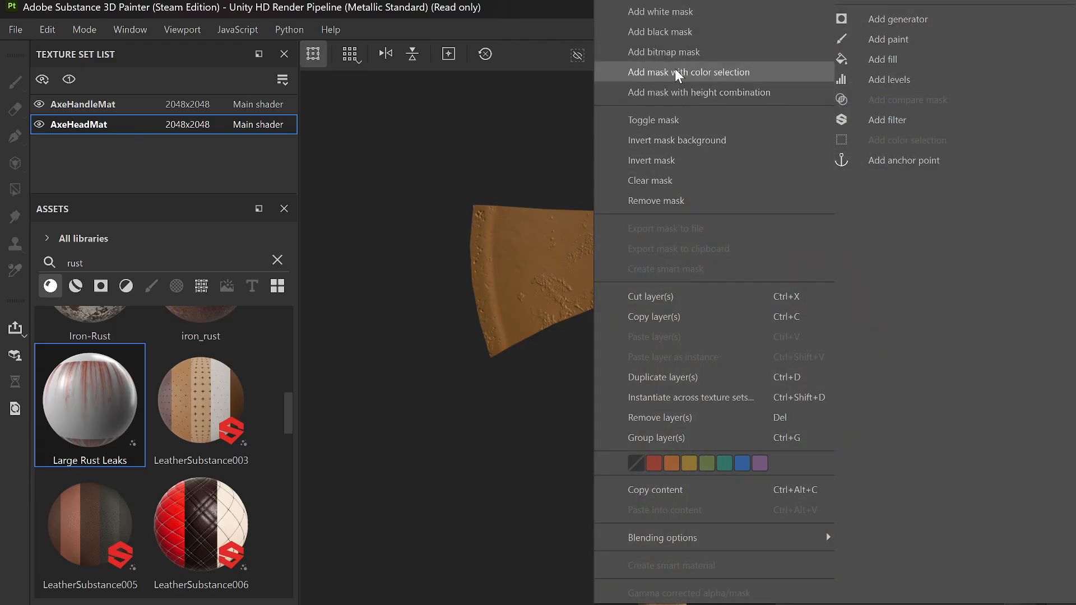
left_click(672, 36)
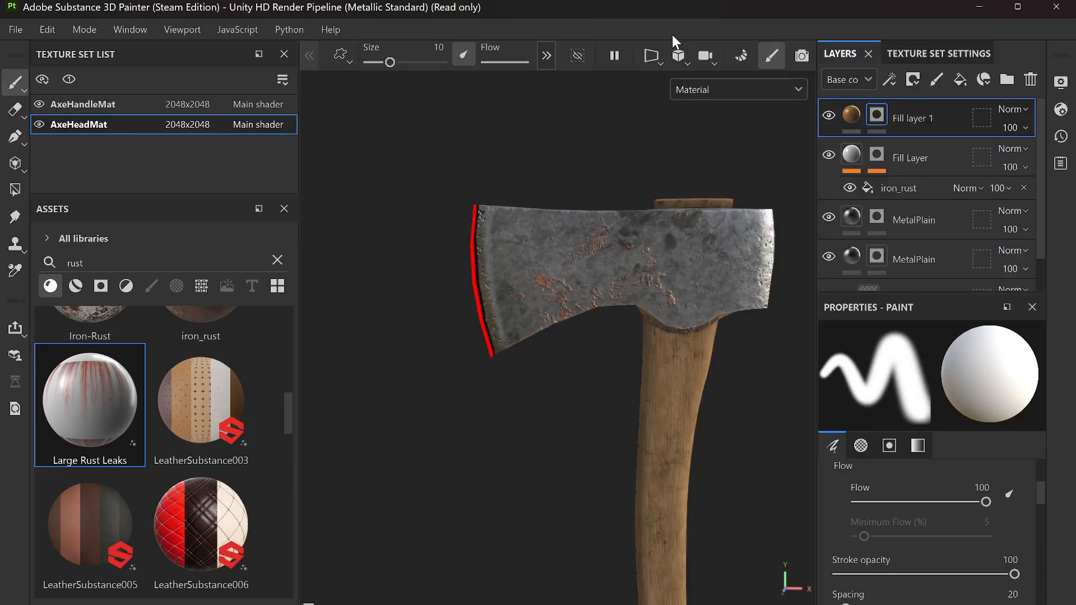
left_click(1011, 112)
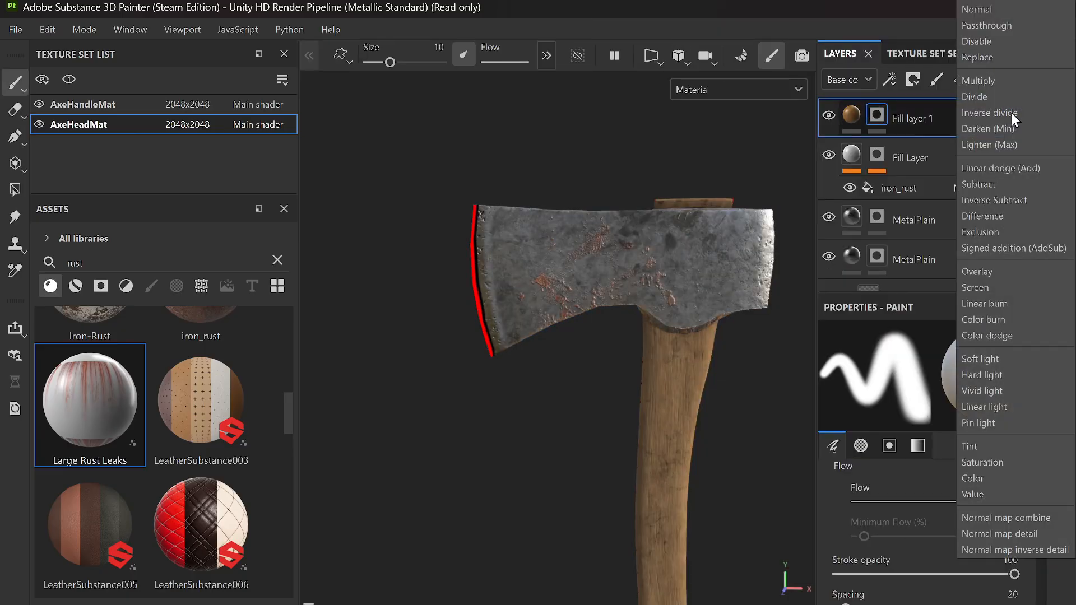
left_click(986, 269)
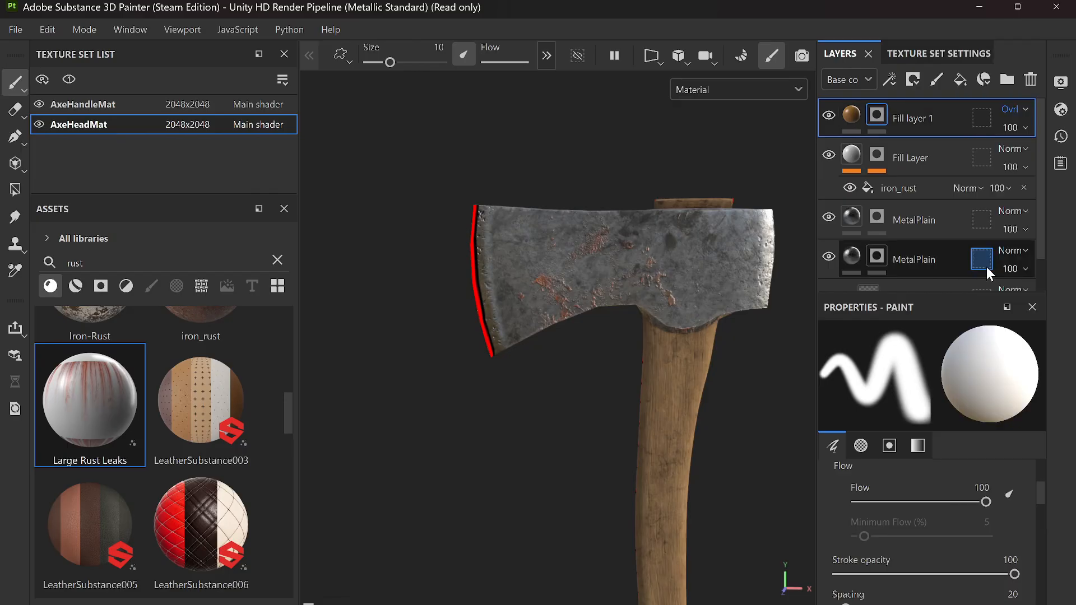
Step: Remove the black mask from the orange-brown overlay layer and add a white mask instead
scroll(648, 283, "up", 5)
scroll(645, 280, "up", 5)
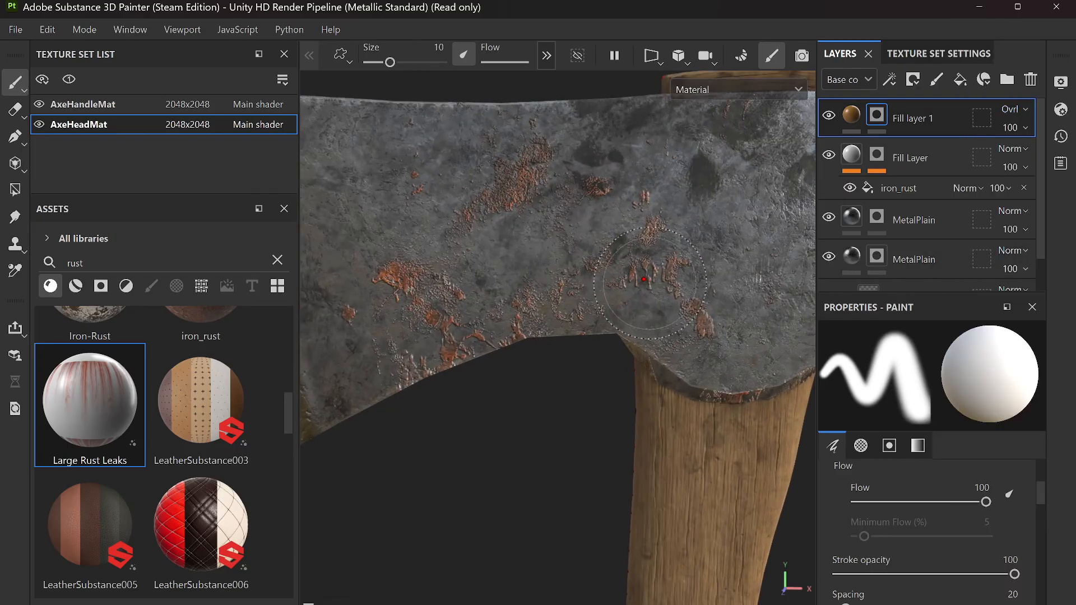
right_click(930, 116)
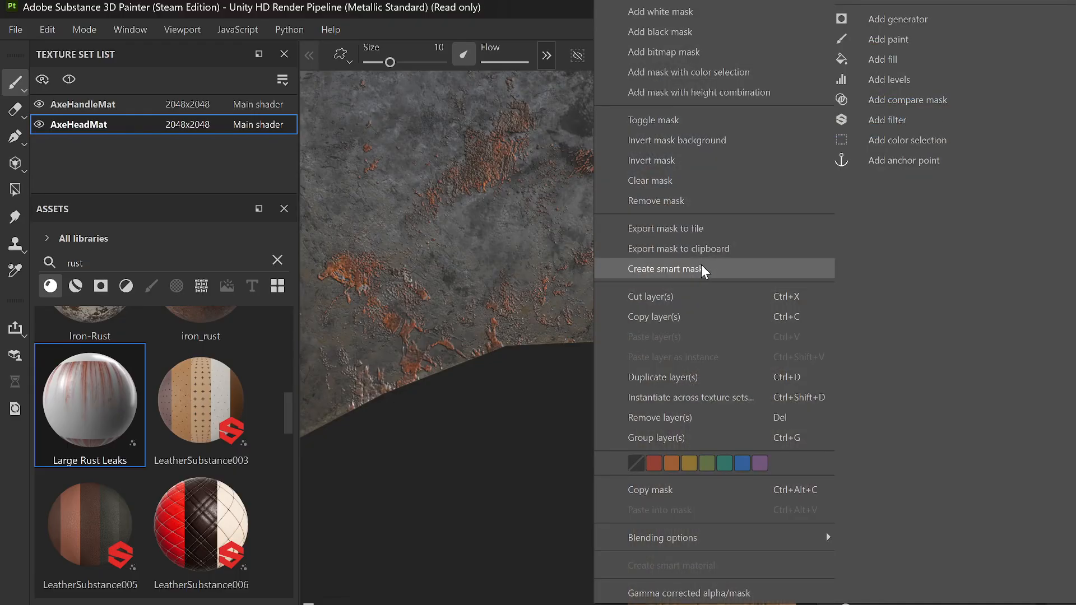
left_click(686, 200)
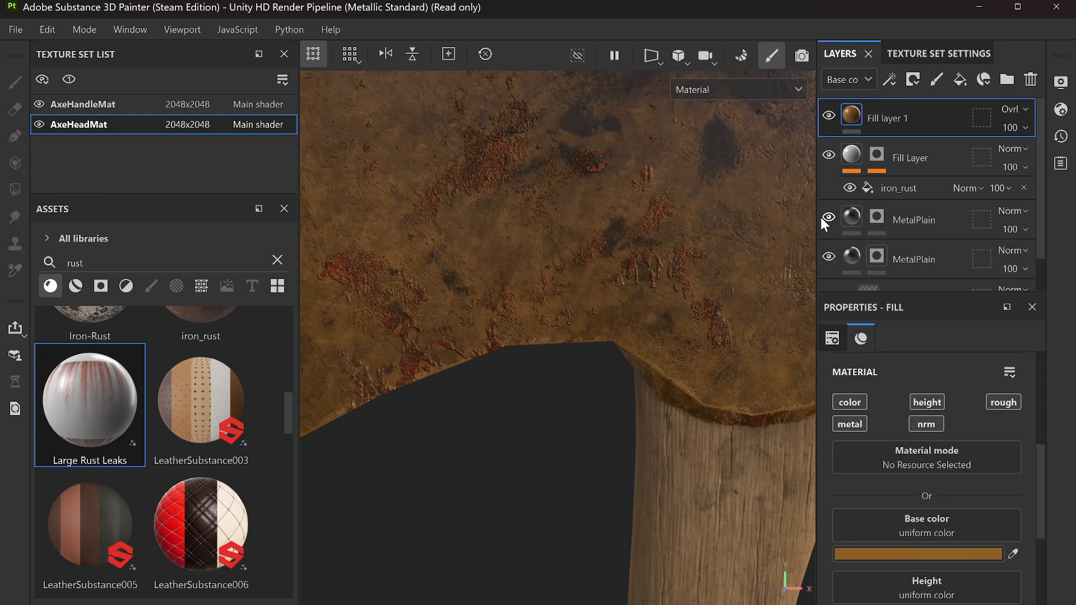
right_click(928, 126)
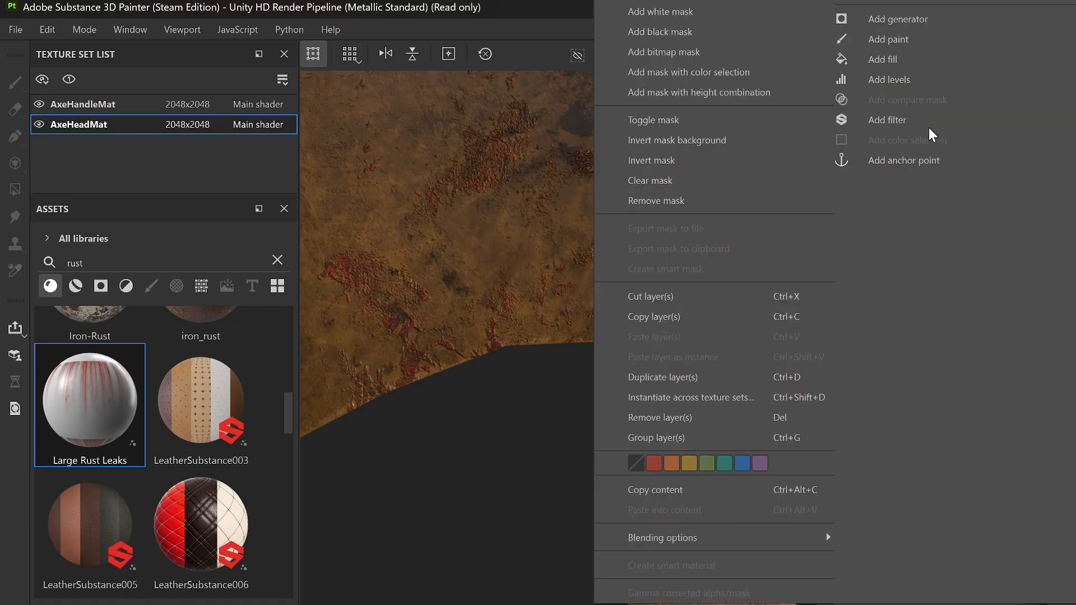
left_click(684, 13)
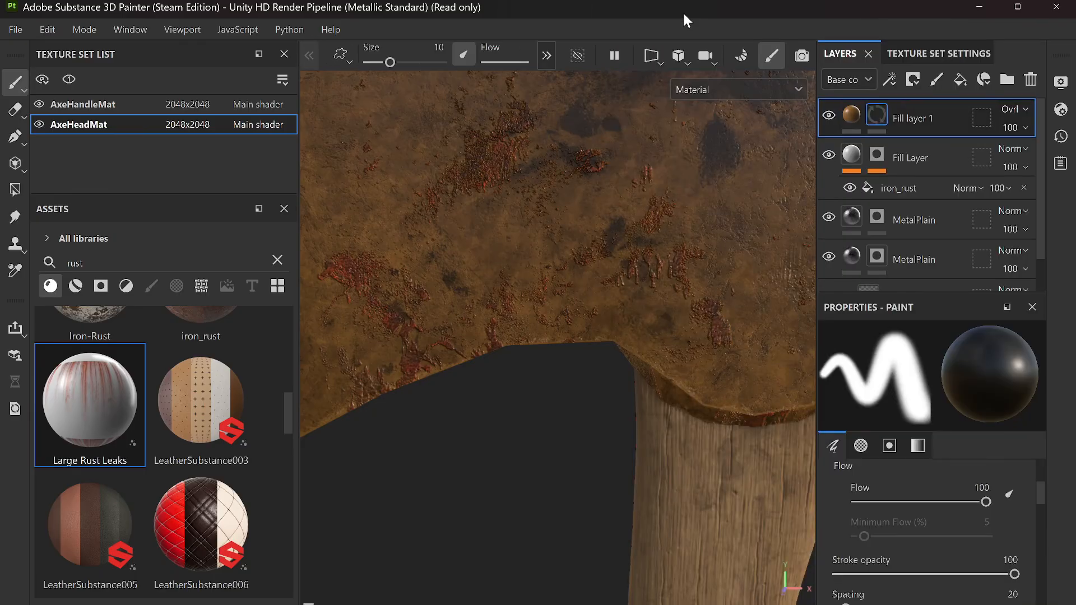
Step: Remove the white mask from the orange-brown overlay layer
right_click(907, 124)
left_click(723, 203)
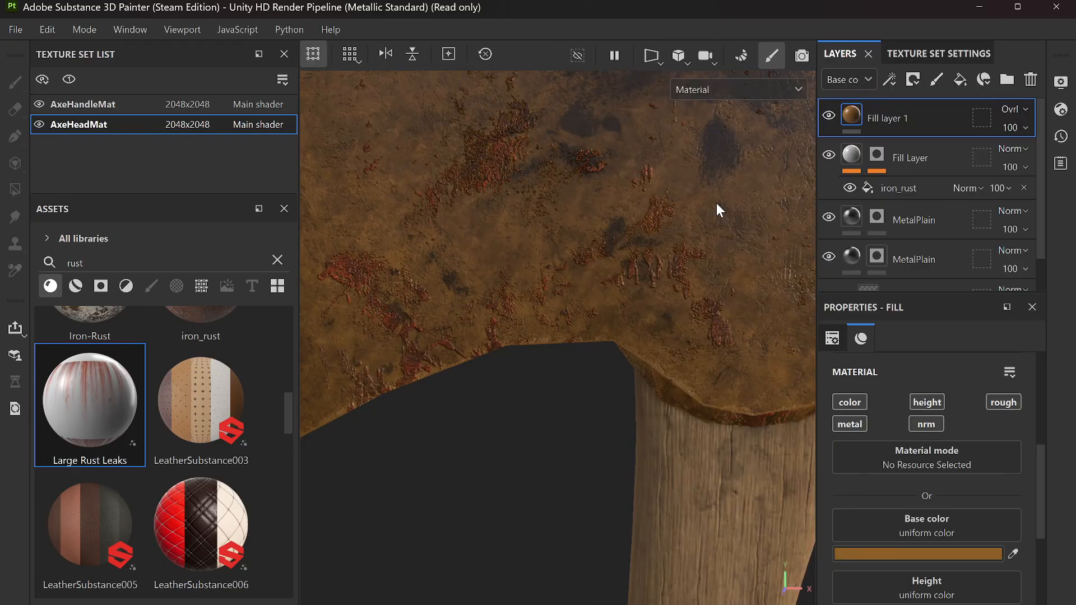
right_click(926, 118)
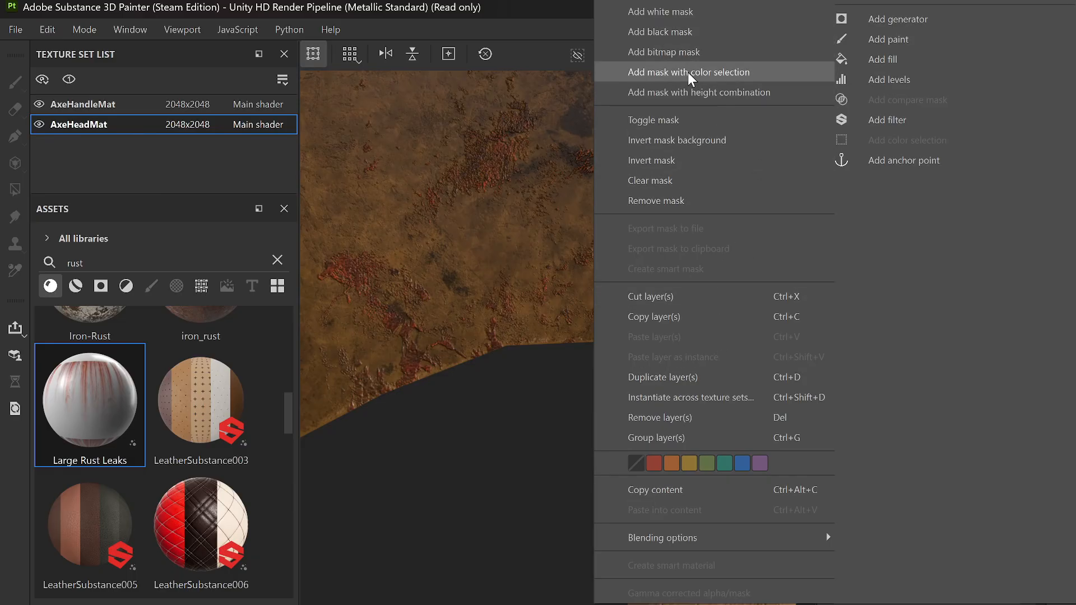
left_click(568, 4)
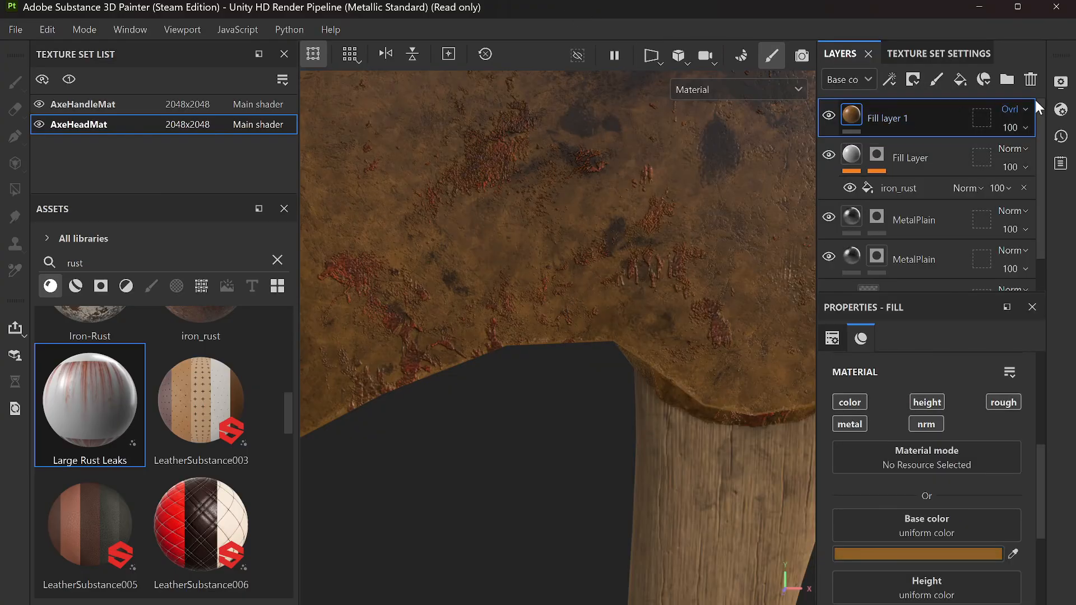
Step: Move the iron rust fill layer above the orange-brown overlay layer and delete the overlay layer
left_click_drag(939, 105, 917, 99)
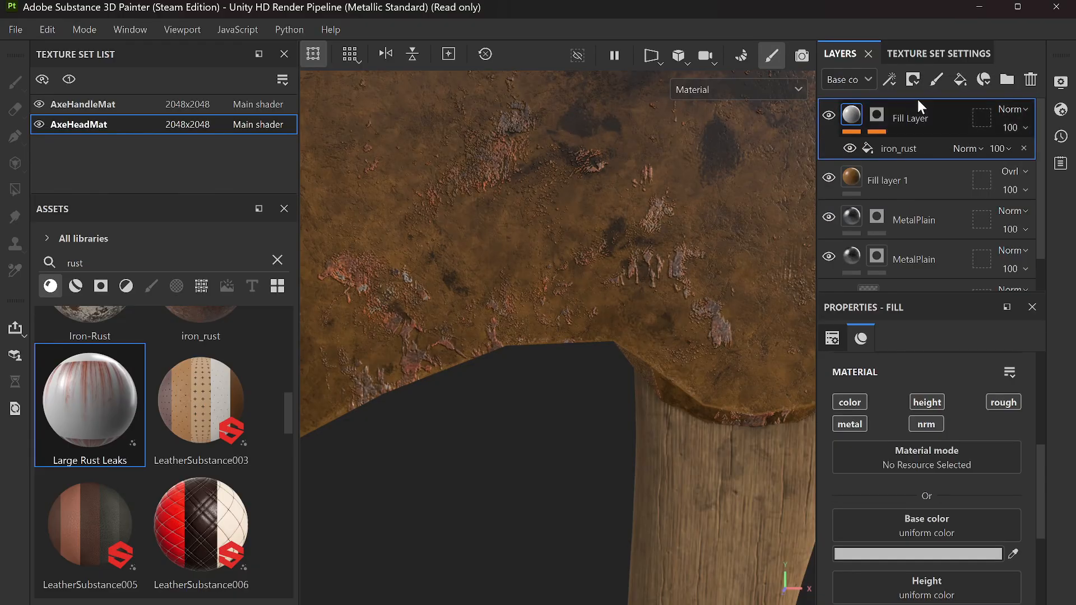
left_click(910, 176)
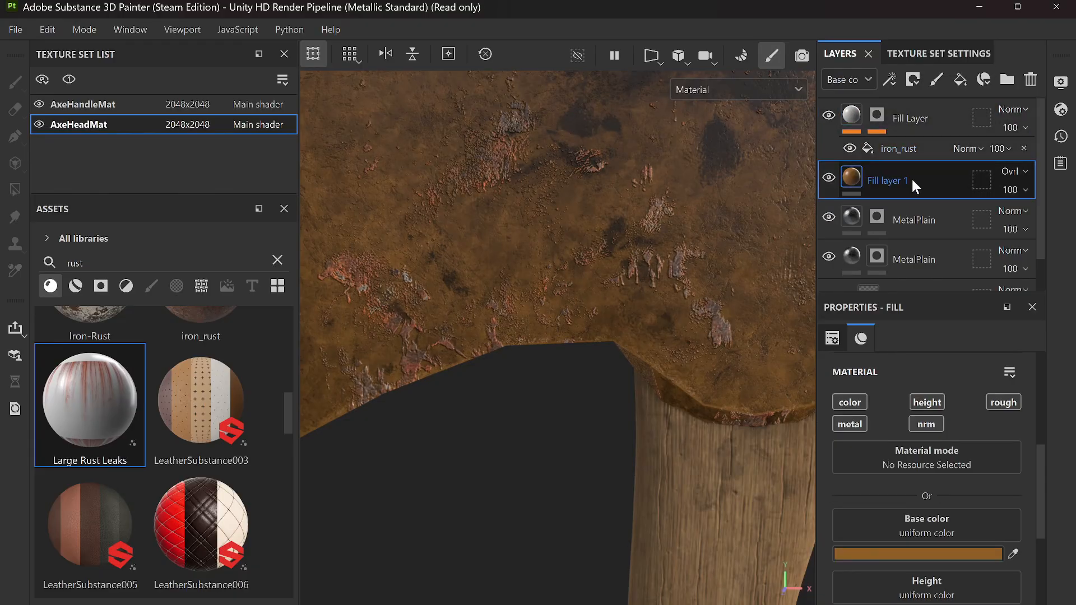
left_click(1031, 79)
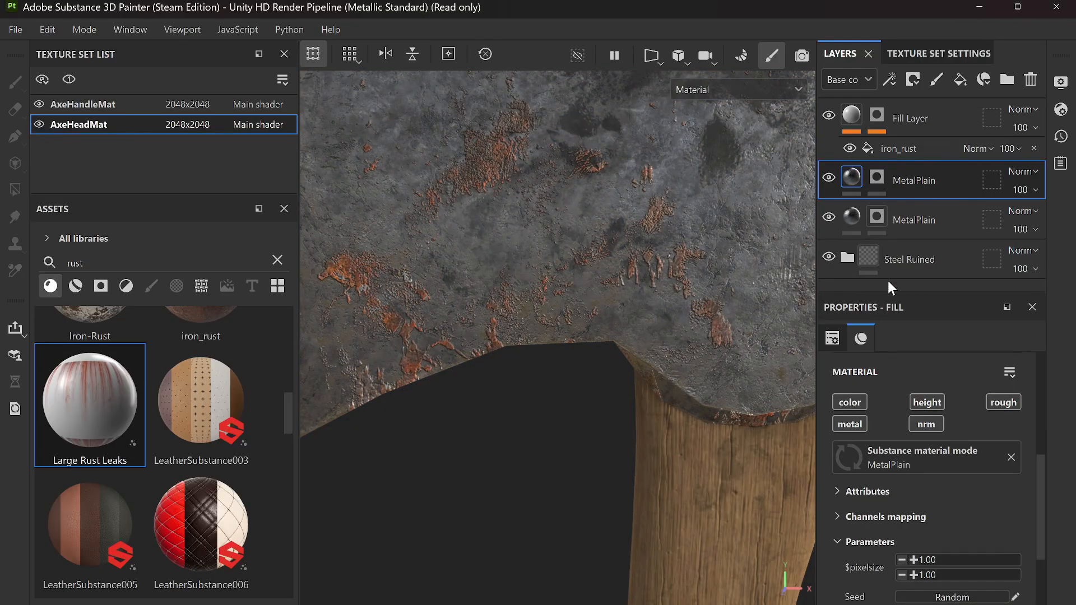
left_click(884, 118)
scroll(923, 516, "down", 5)
scroll(923, 516, "up", 6)
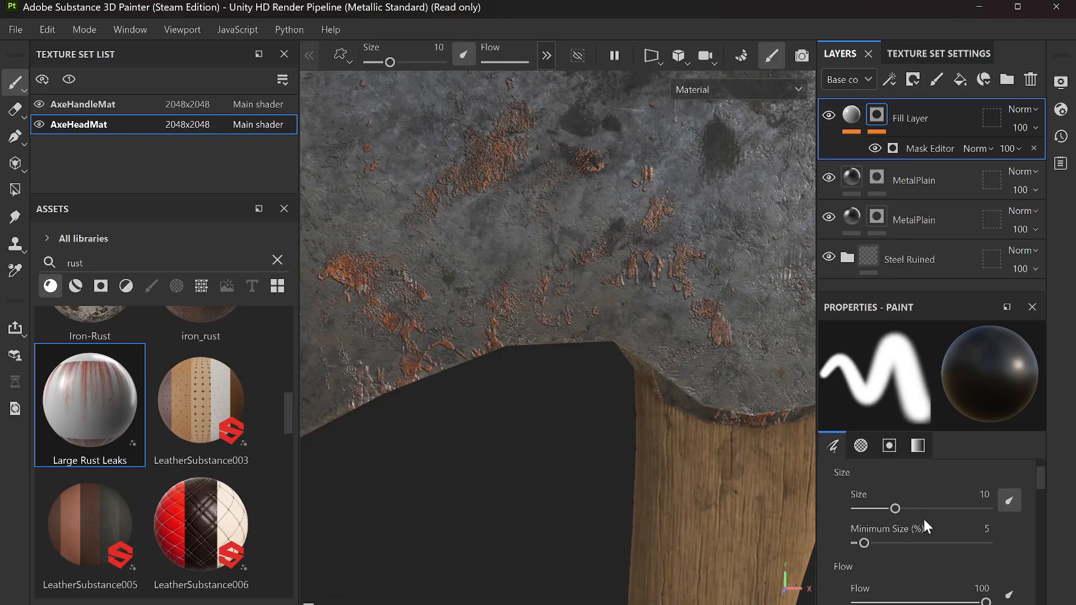
scroll(924, 521, "up", 1)
scroll(953, 504, "down", 9)
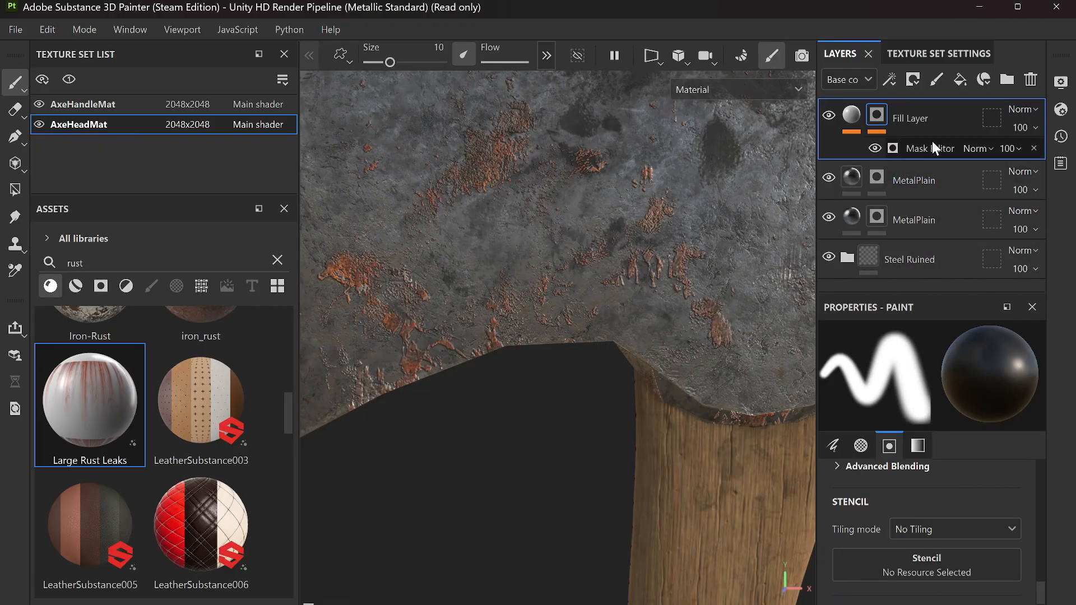
Step: Try the Darken (Min), Linear dodge (Add) and Color burn blending modes on the axe head's iron rust layer
left_click(1020, 109)
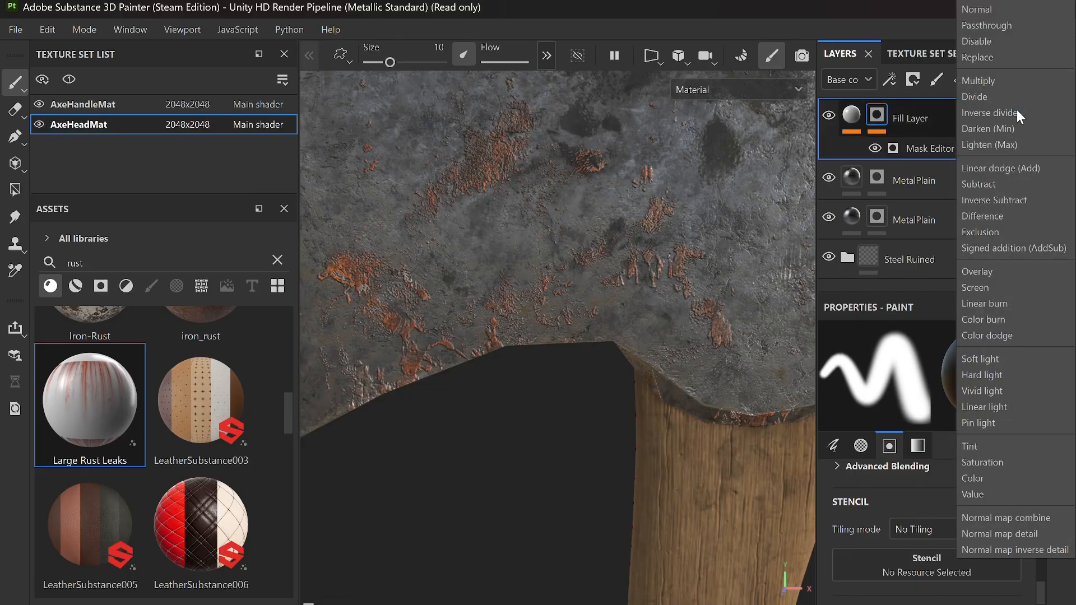
left_click(1007, 133)
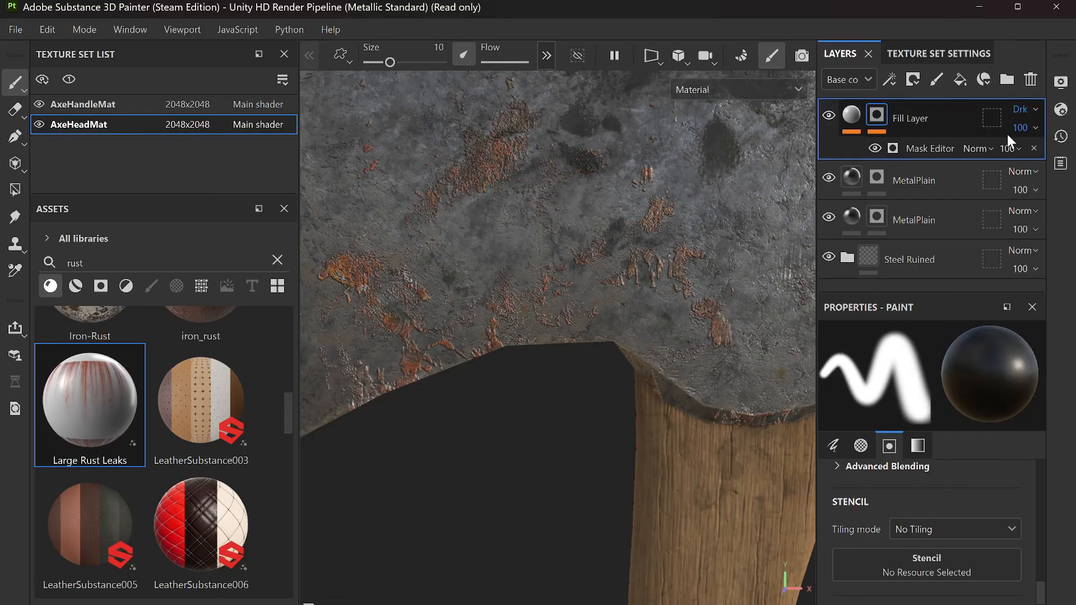
left_click(1025, 109)
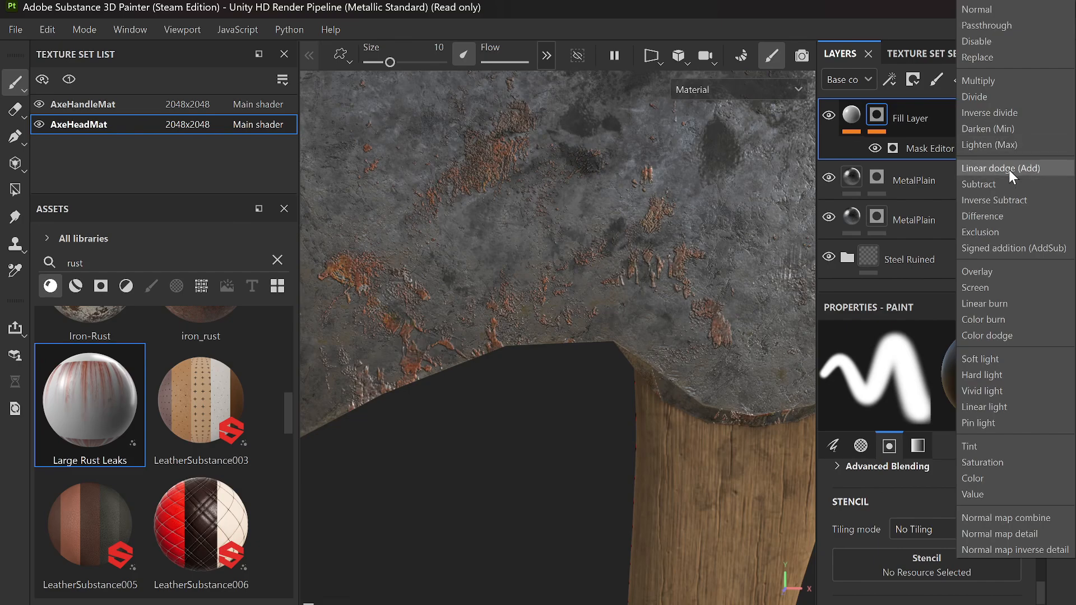
left_click(1009, 170)
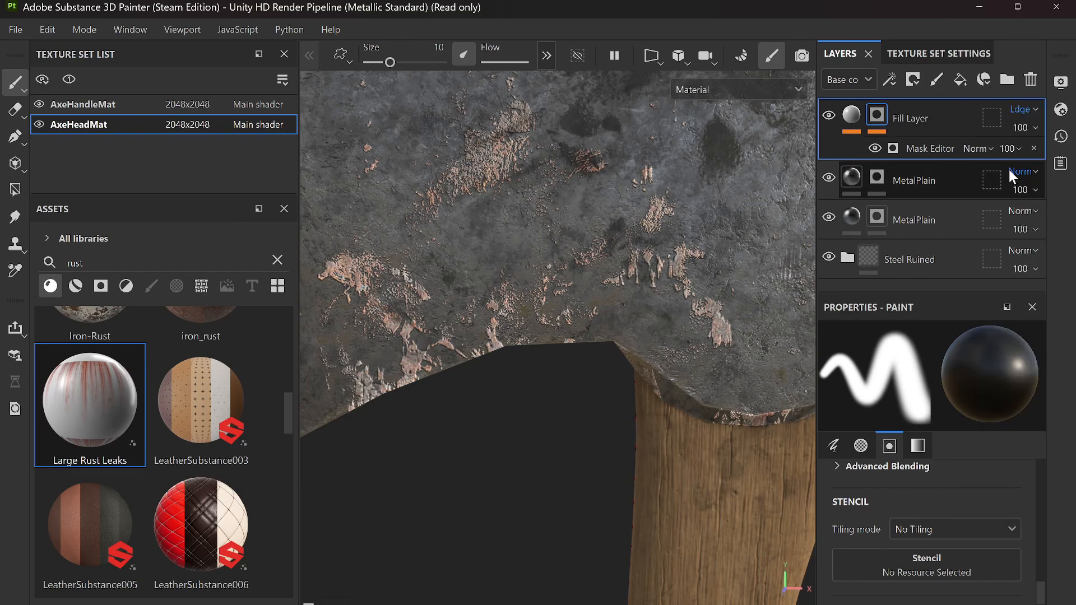
left_click(1029, 106)
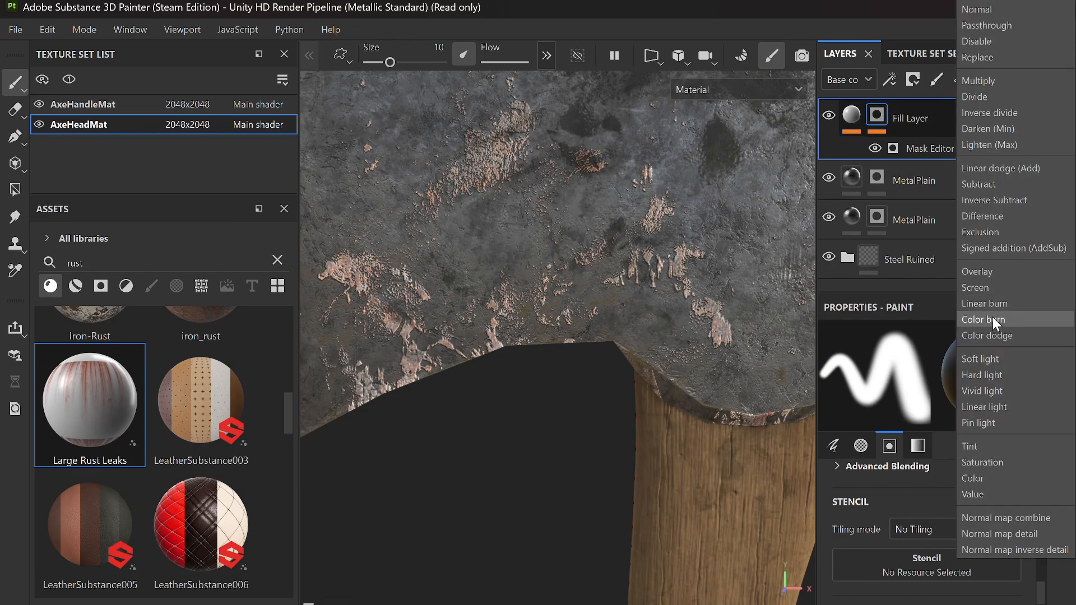
left_click(993, 318)
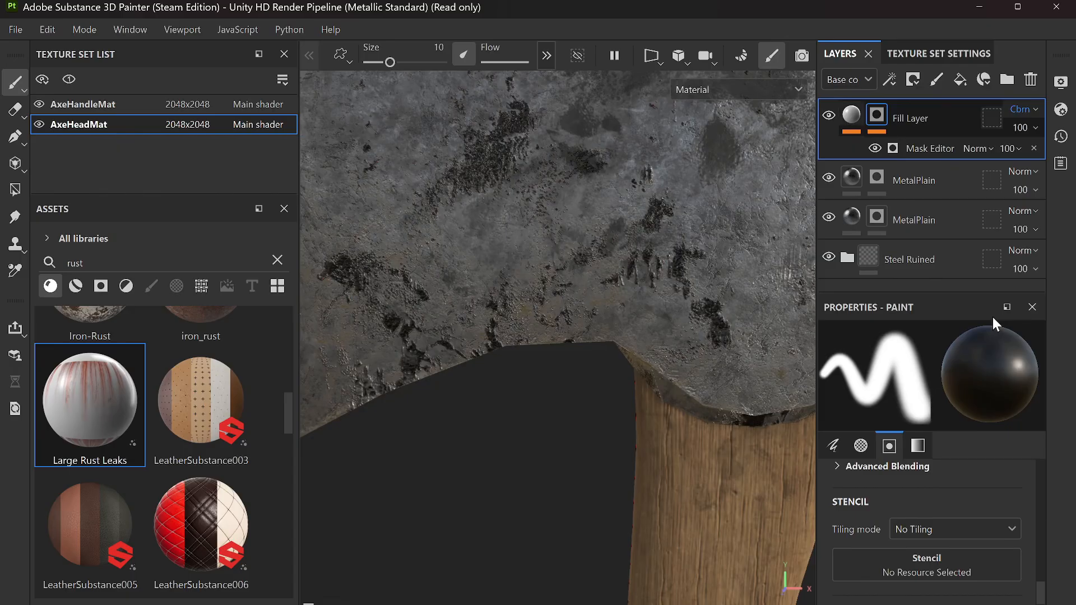
Step: Set the iron rust layer's blending mode to Hard light and check the axe head from further away
left_click(1024, 110)
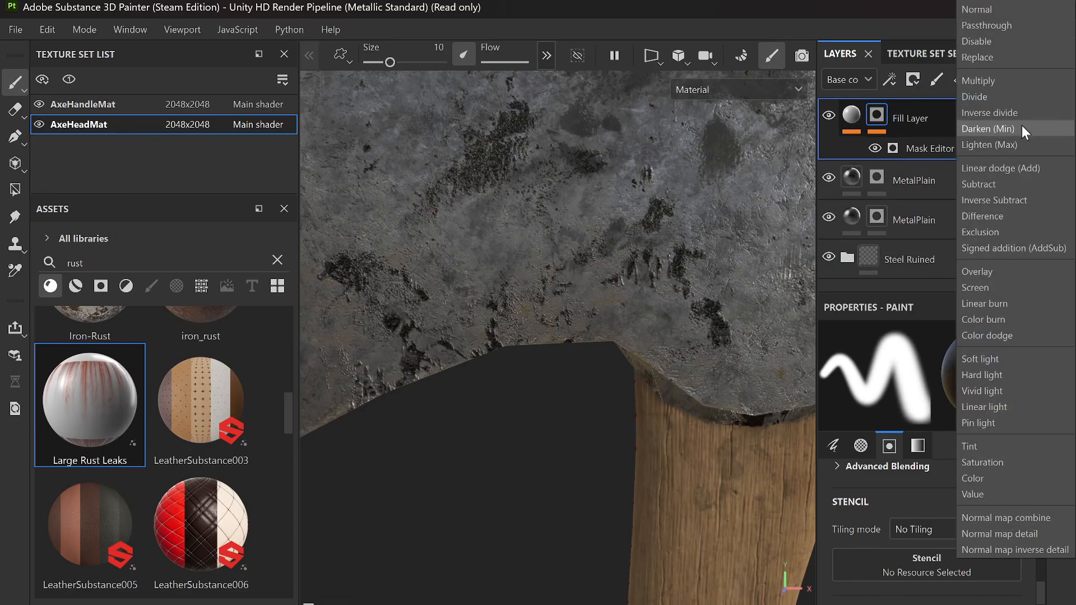
left_click(1001, 378)
scroll(421, 354, "down", 5)
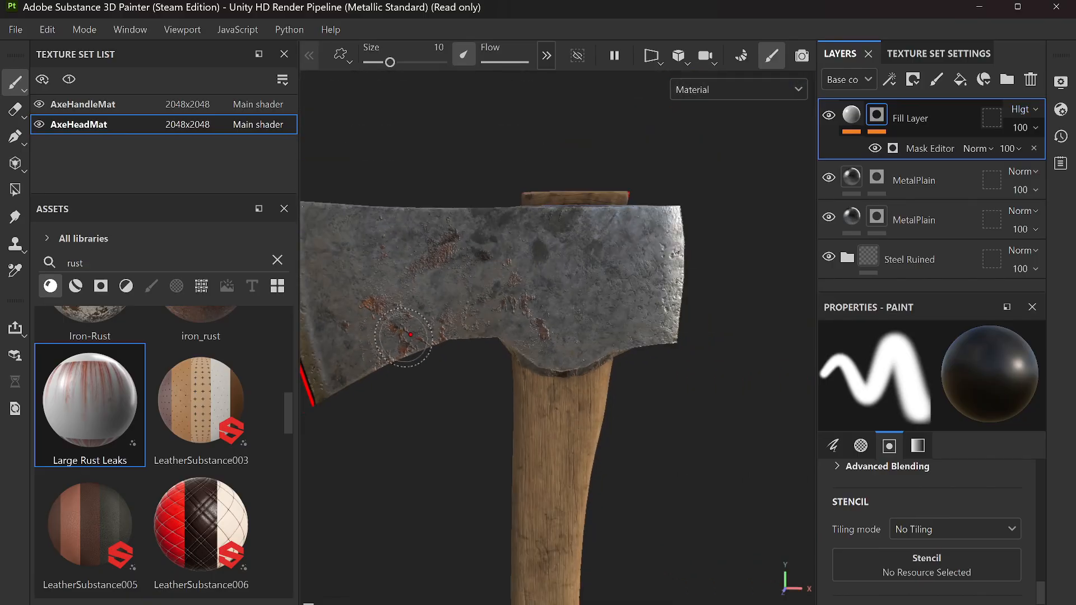
mouse_move(452, 365)
left_mouse_down("alt")
mouse_move(642, 329)
mouse_move(560, 413)
mouse_move(422, 370)
mouse_move(401, 299)
mouse_move(545, 233)
mouse_move(434, 329)
left_mouse_up("alt")
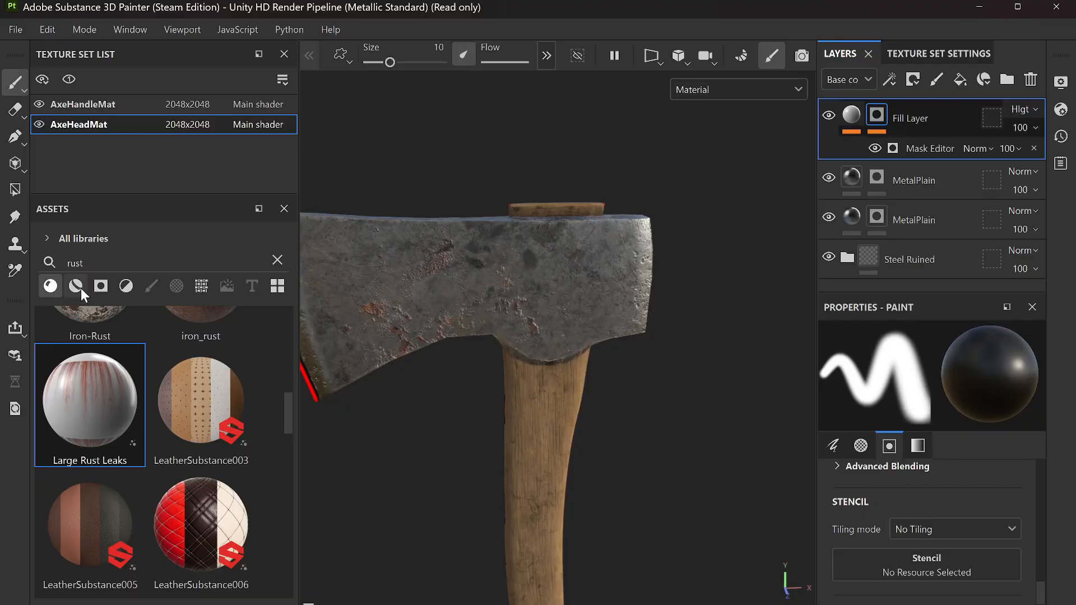
Step: Apply the Cavity Rust smart mask to the axe head as a new fill layer at the top of the stack
left_click(99, 286)
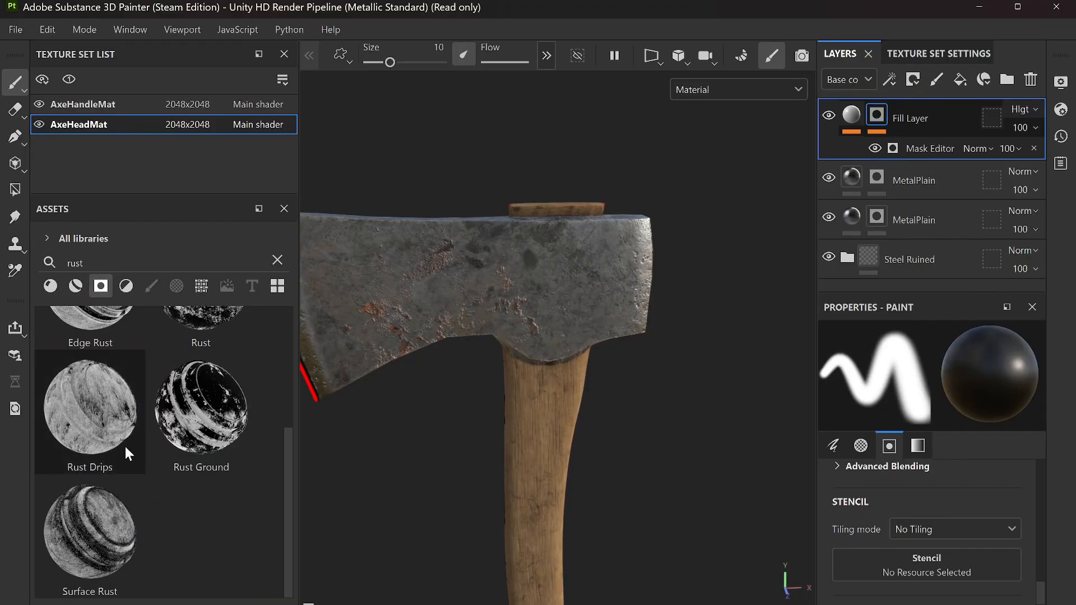
scroll(149, 448, "up", 3)
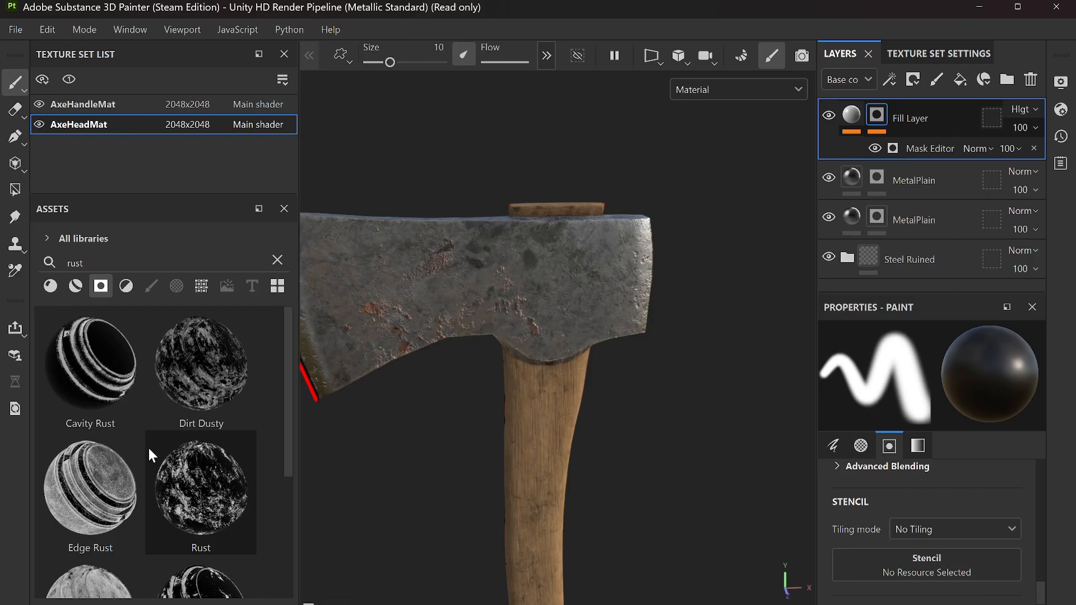
left_click_drag(91, 362, 492, 262)
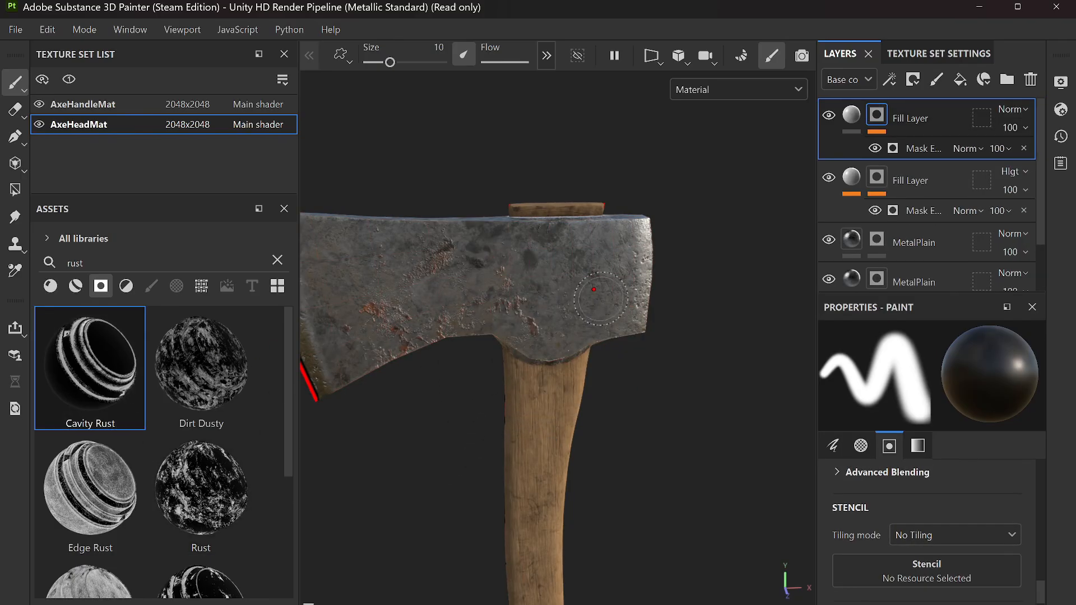
mouse_move(614, 269)
left_mouse_down("alt")
mouse_move(682, 336)
mouse_move(738, 260)
mouse_move(546, 23)
mouse_move(560, 136)
mouse_move(600, 274)
left_mouse_up("alt")
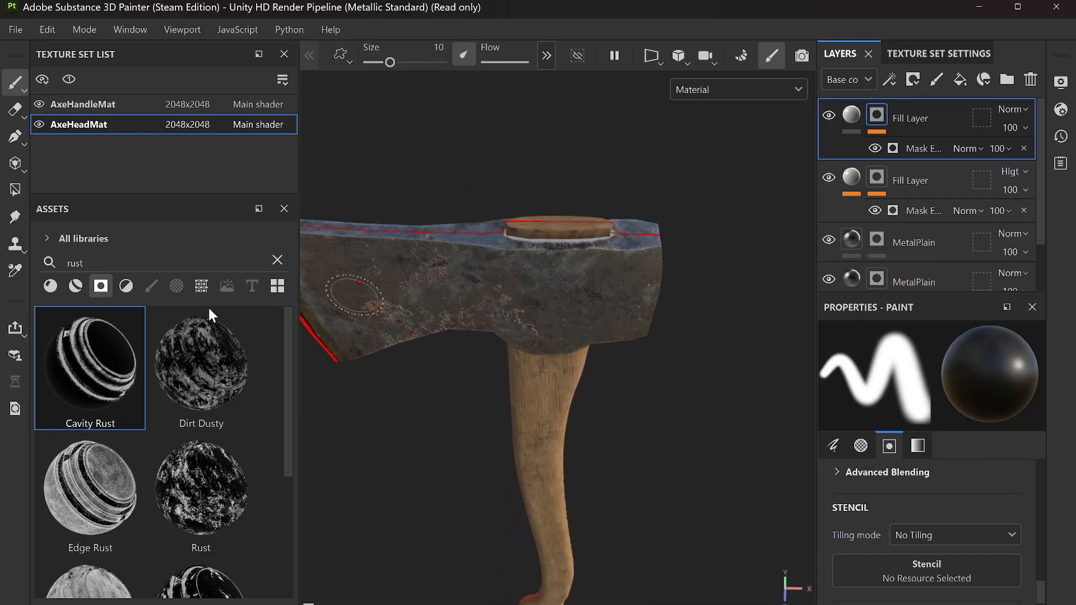
Step: Assign the iron_rust material to the new fill layer masked with Cavity Rust
left_click(50, 285)
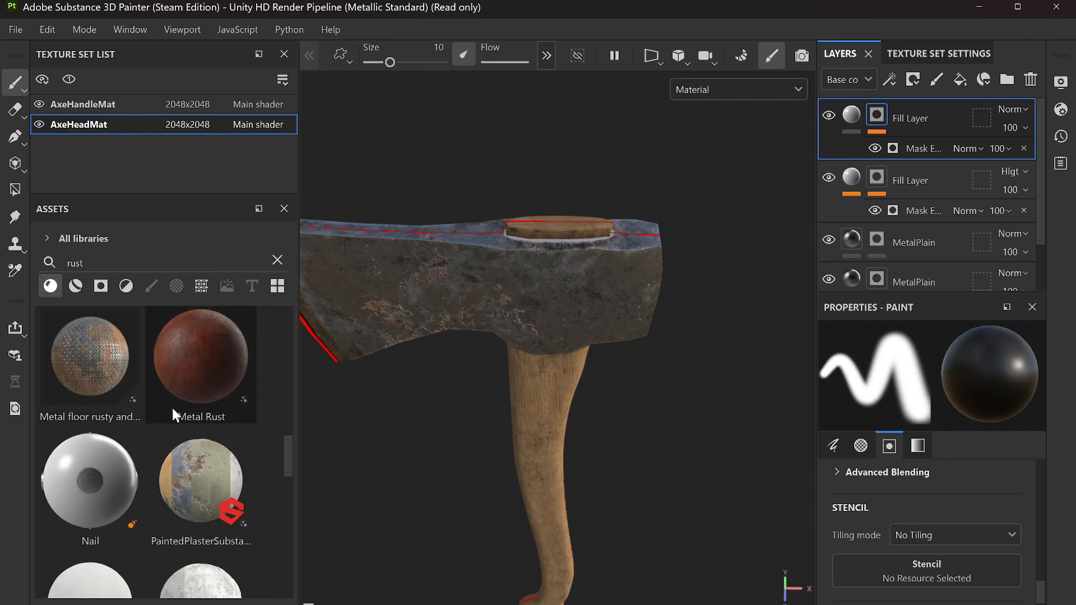
scroll(173, 407, "down", 5)
left_click_drag(206, 315, 849, 115)
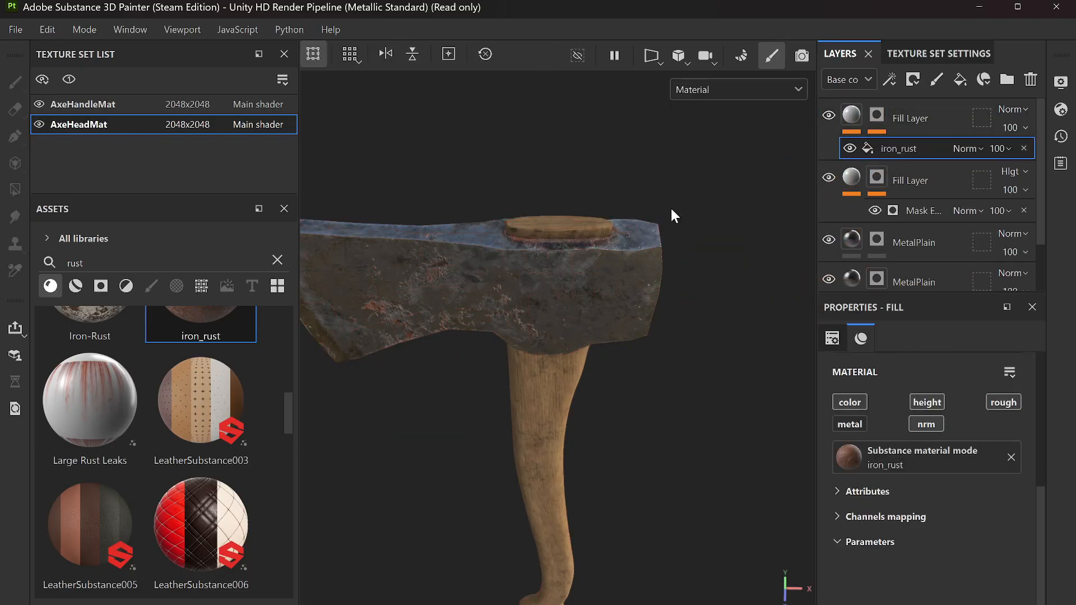
left_click_drag(586, 215, 625, 250, "alt")
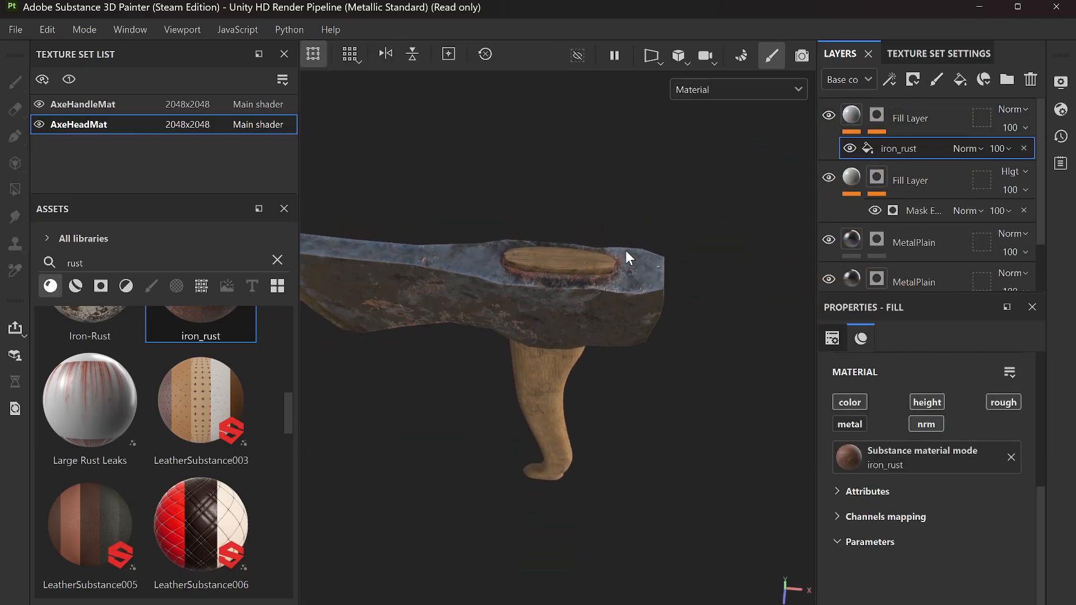
Step: Try the Hard light blending mode on the cavity rust layer and inspect the rust around the handle's top
left_click(1021, 116)
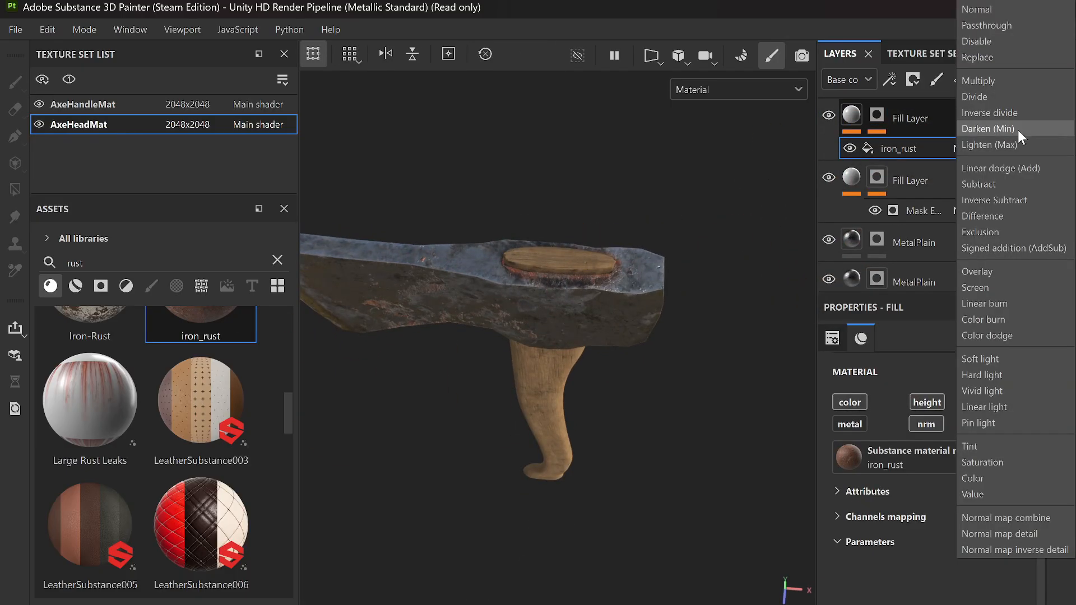
left_click(981, 375)
scroll(493, 254, "up", 8)
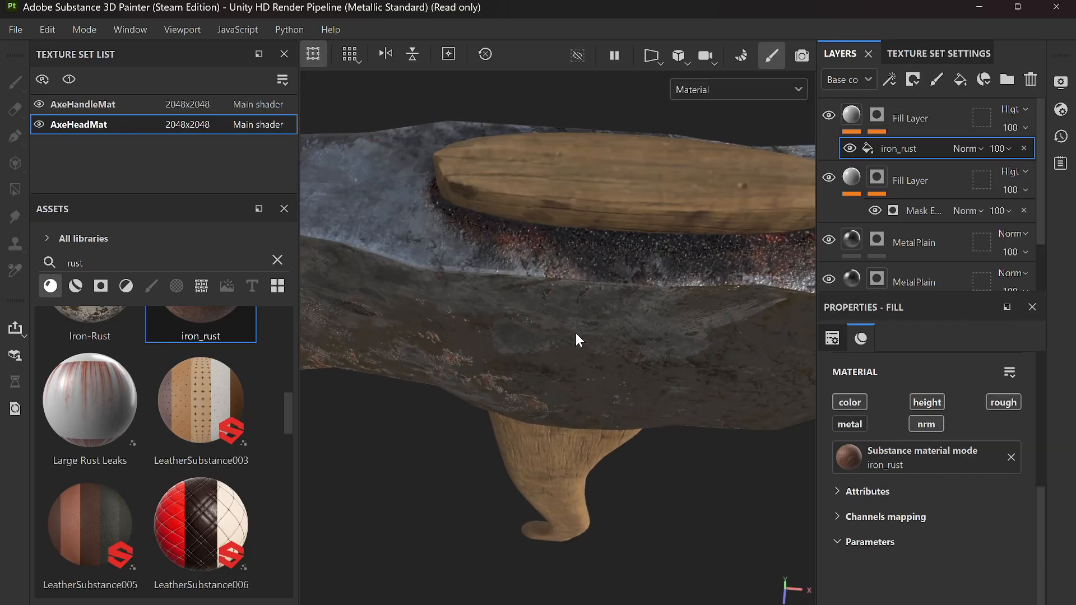
scroll(576, 333, "down", 5)
left_click_drag(576, 334, 439, 315, "alt")
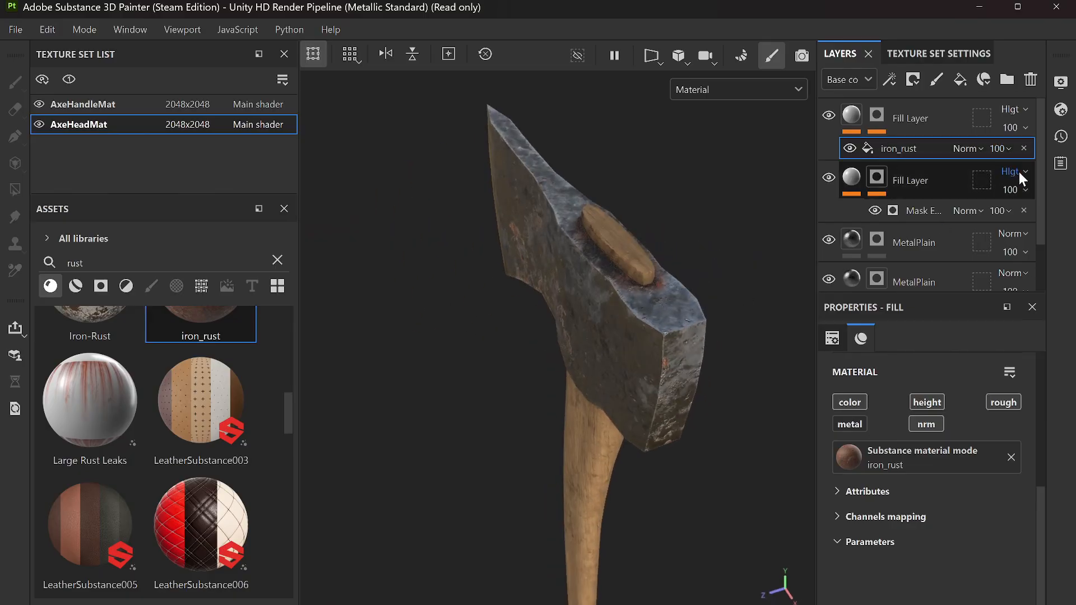
Step: Try the Linear burn, Vivid light and Overlay blending modes on the cavity rust layer, checking the rust around the handle joint
left_click(1021, 109)
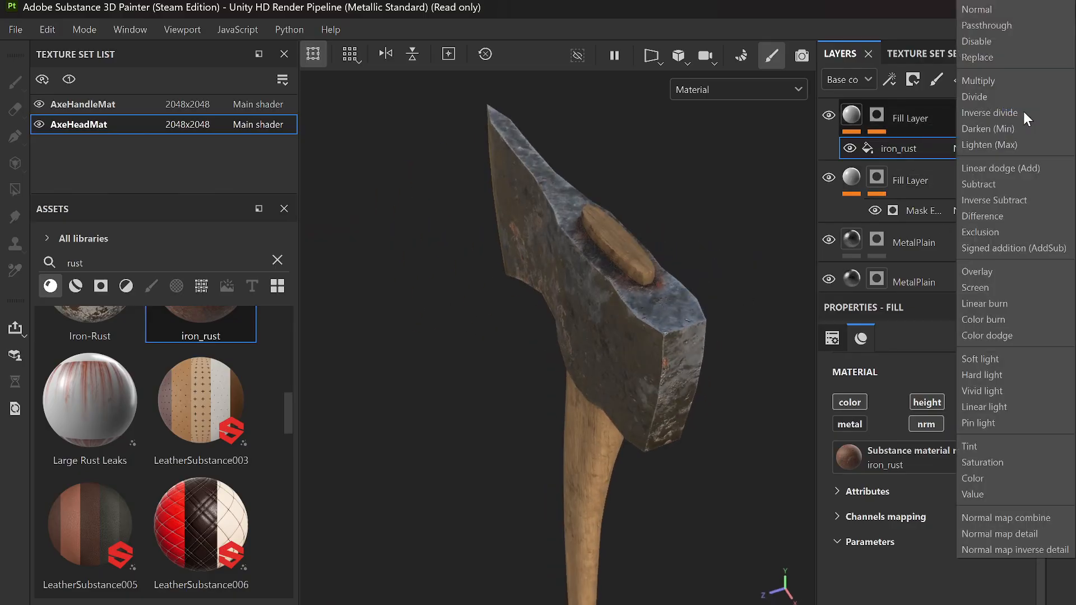
left_click(993, 304)
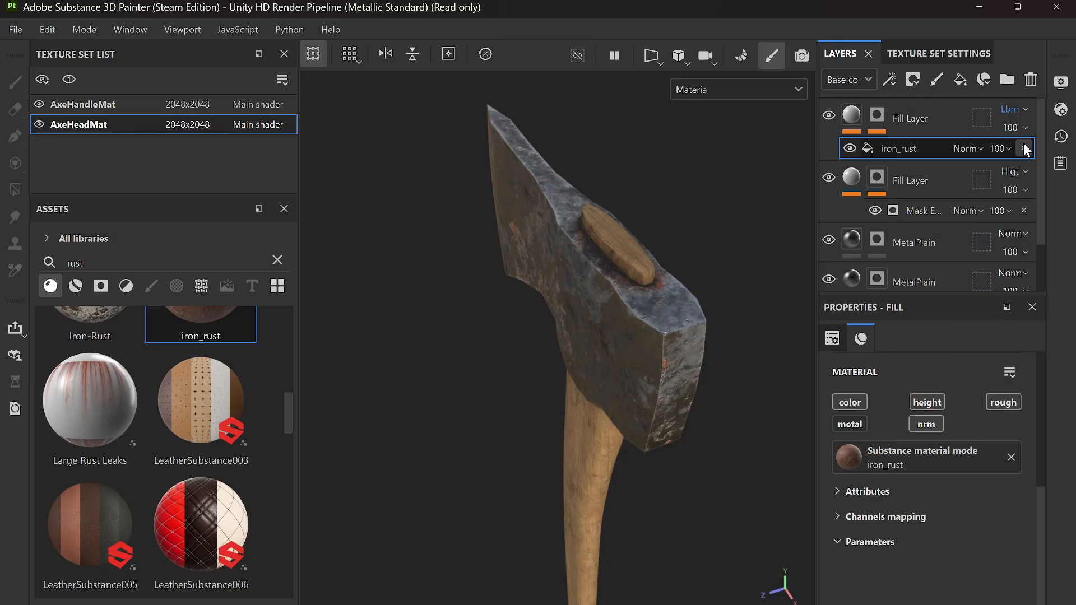
left_click(1018, 109)
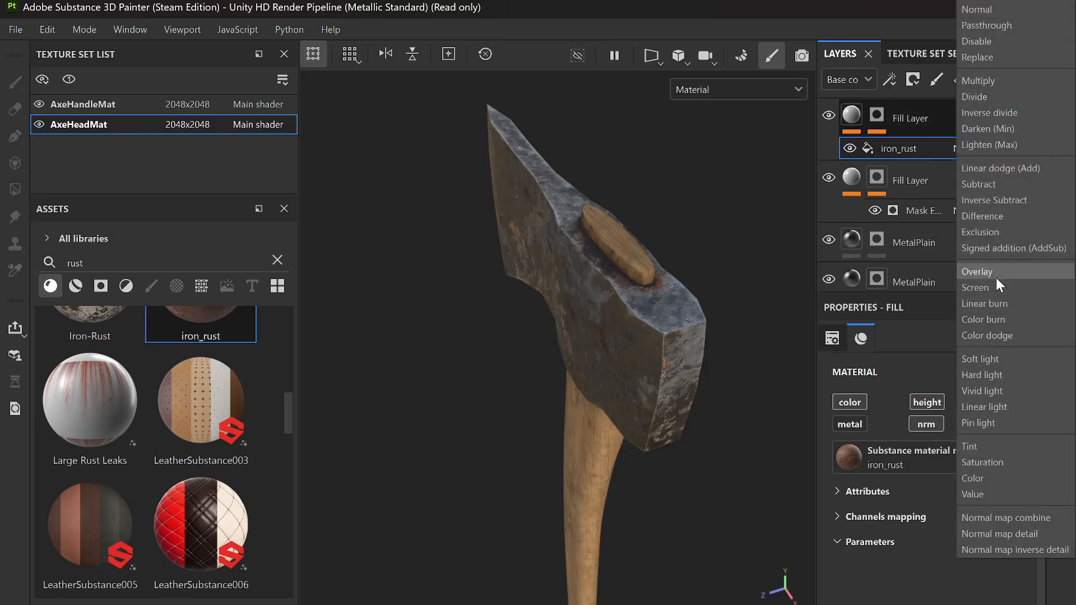
left_click(977, 391)
left_click(1020, 107)
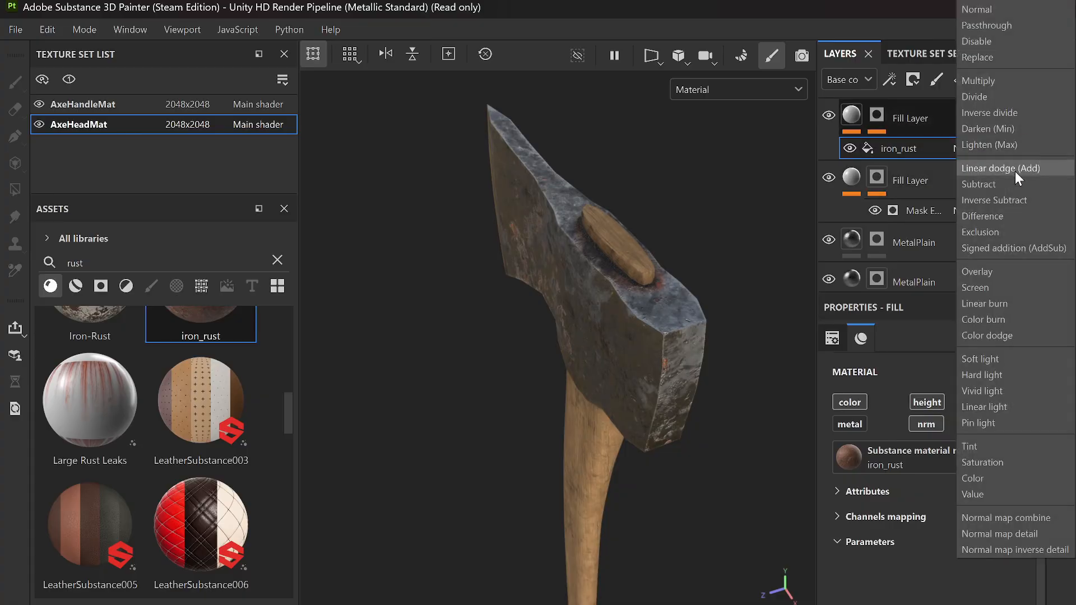
left_click(986, 272)
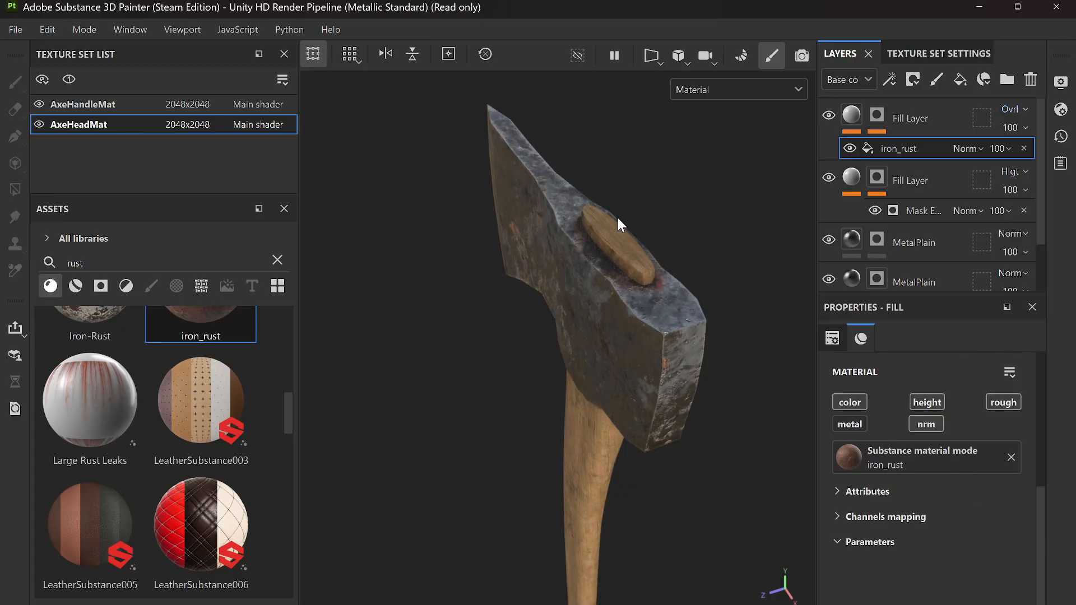
scroll(617, 217, "up", 5)
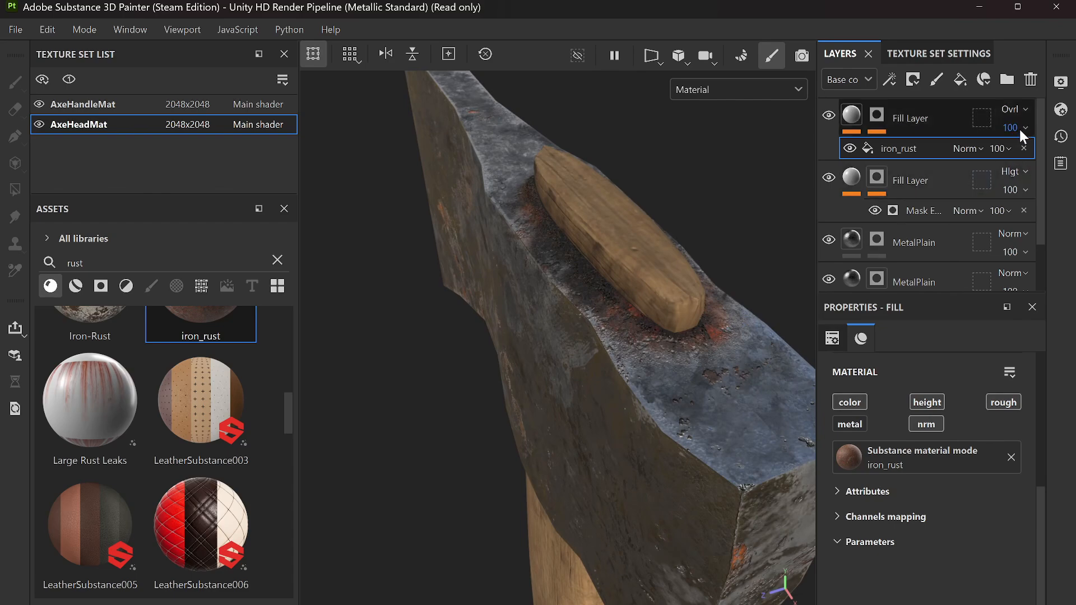
Step: Try the Normal, Multiply and Inverse Subtract blending modes on the cavity rust layer of the axe head
left_click(1021, 109)
left_click(998, 9)
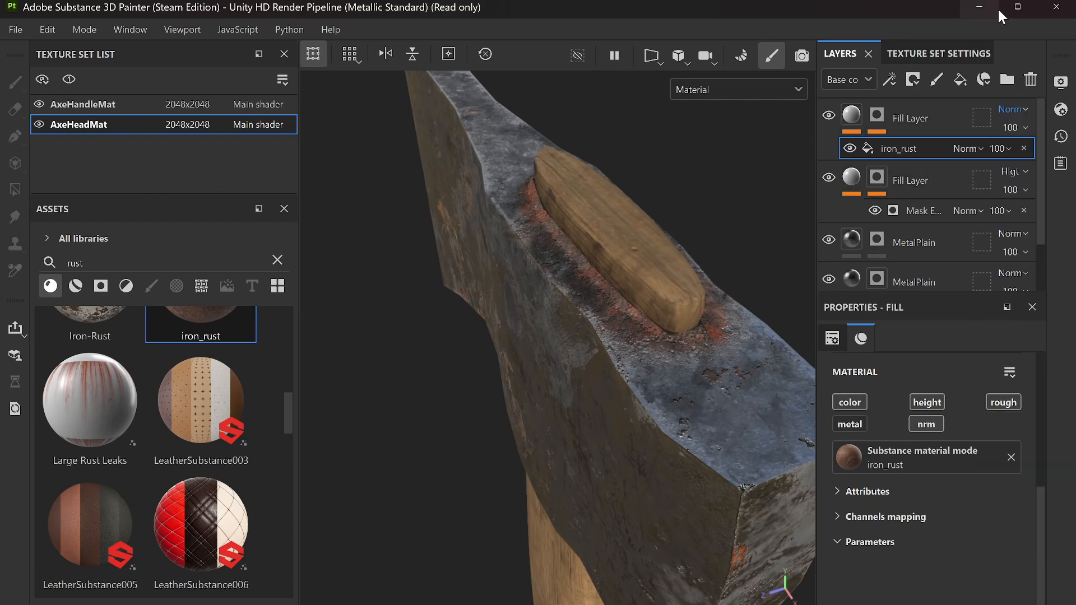
left_click(1016, 110)
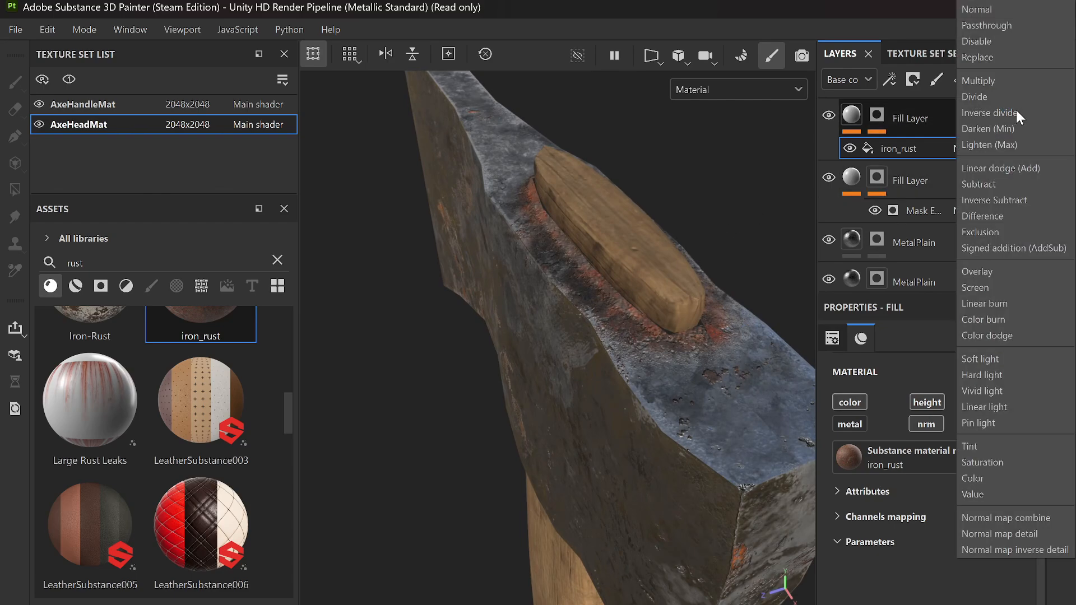
left_click(989, 82)
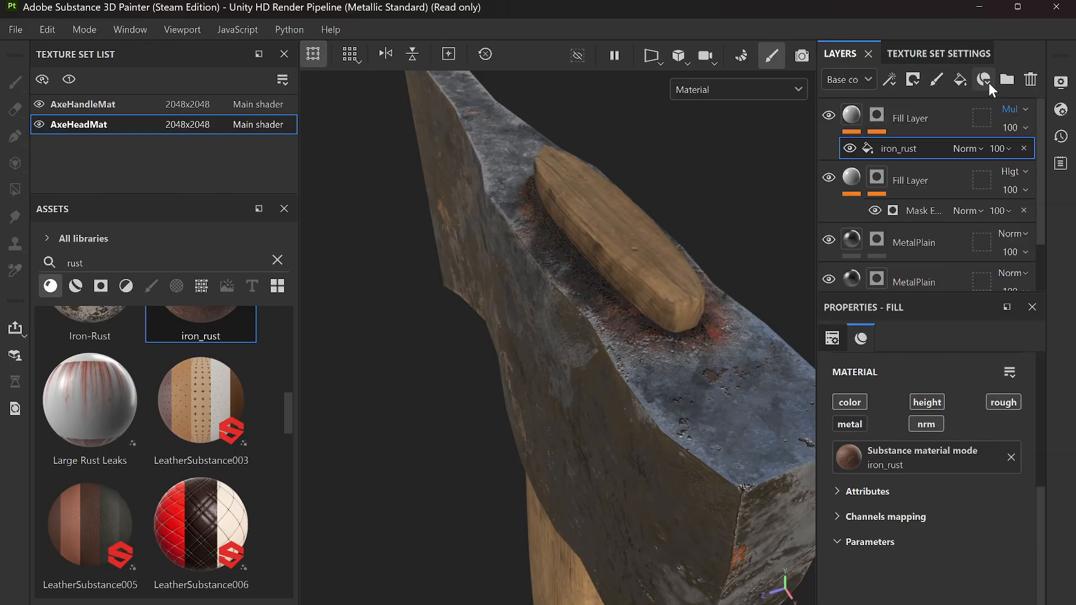
left_click(1016, 109)
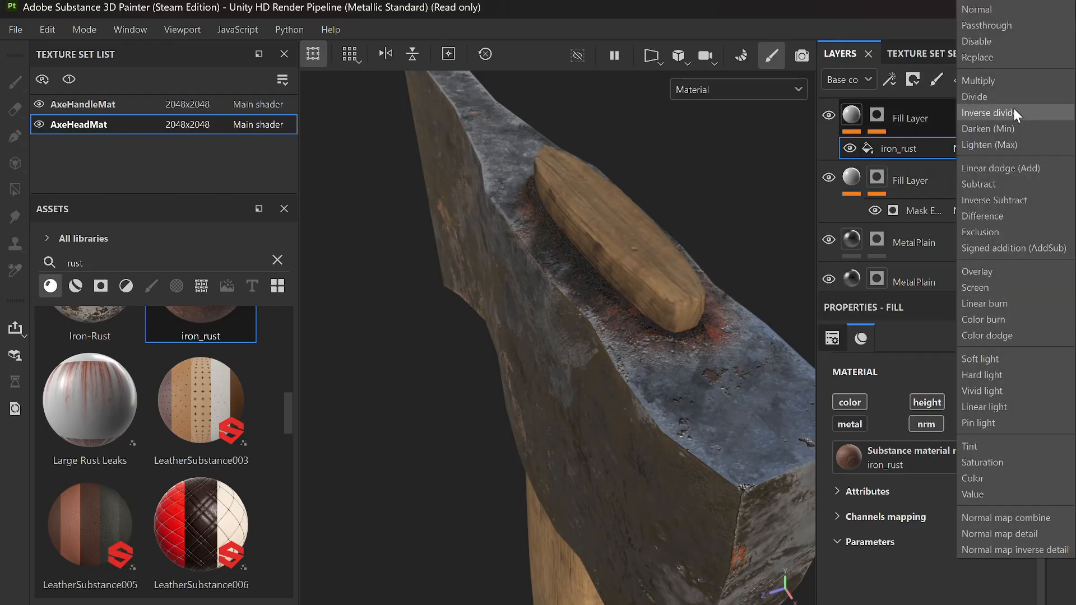
left_click(1014, 203)
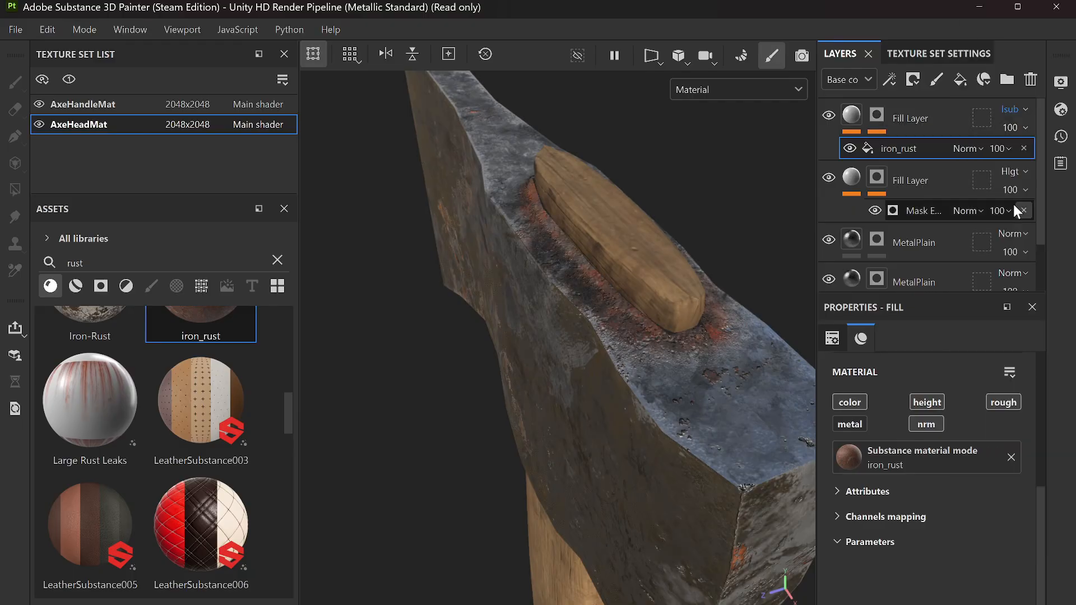
Step: Try the Subtract and Difference blending modes on the cavity rust layer and inspect the rust around the handle joint
left_click(1015, 109)
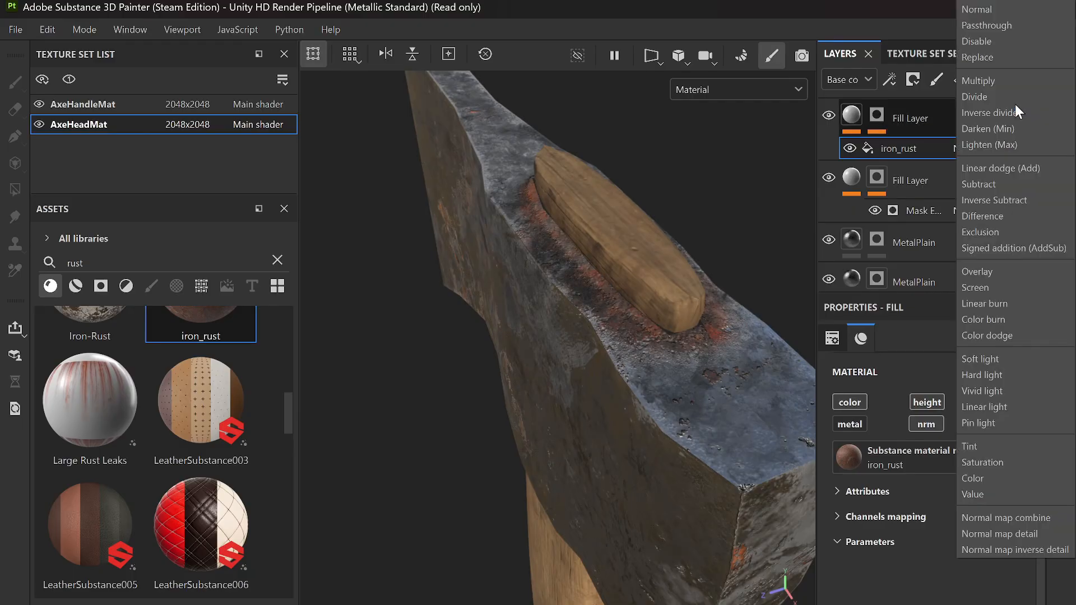
left_click(997, 183)
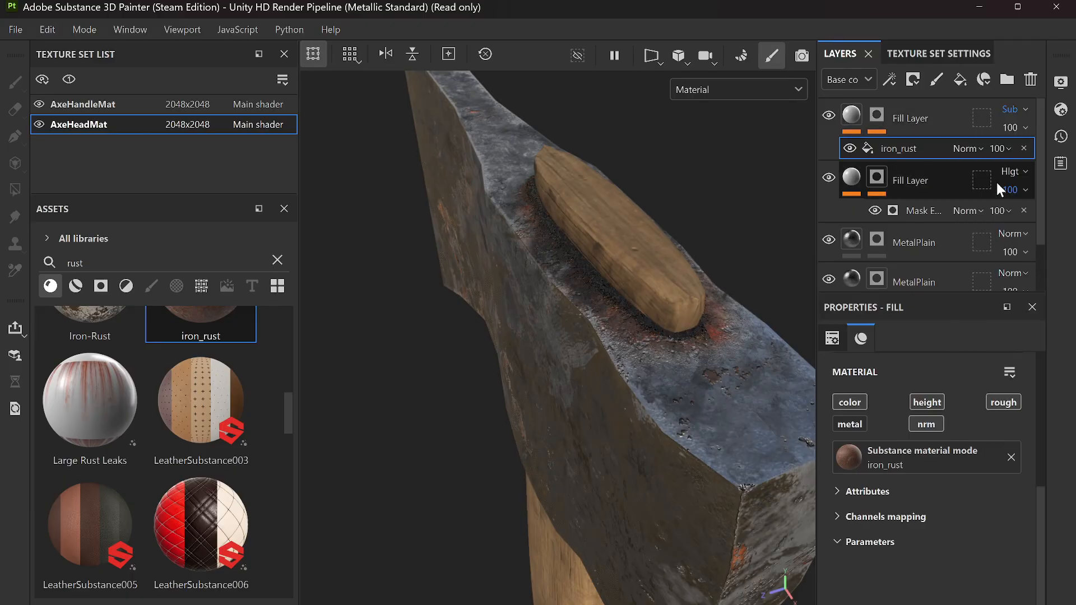
left_click(1017, 106)
left_click(1000, 222)
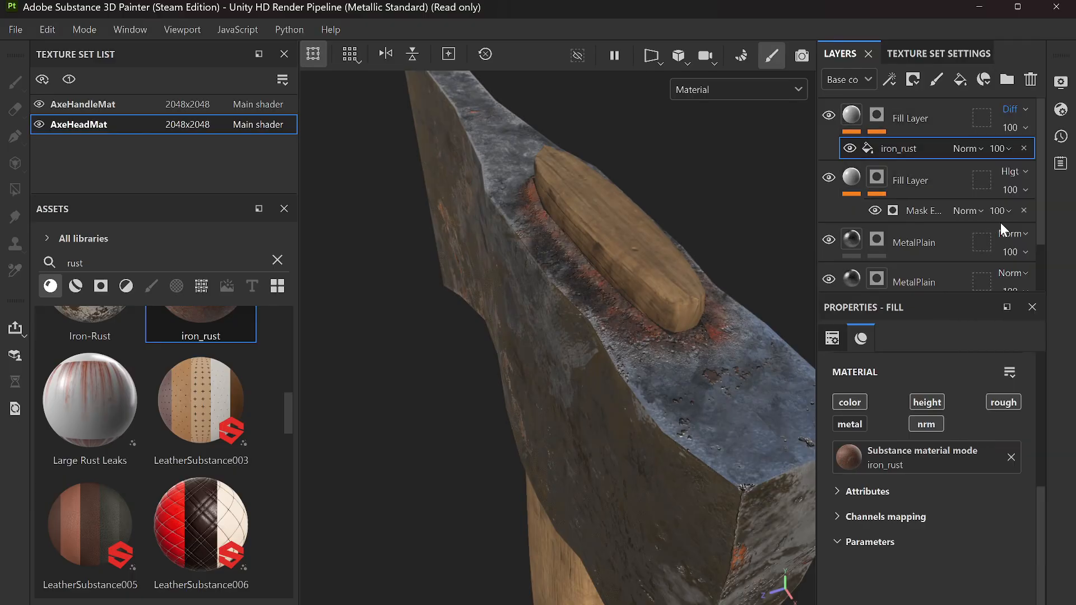
scroll(637, 382, "down", 3)
left_click_drag(636, 383, 651, 410, "alt")
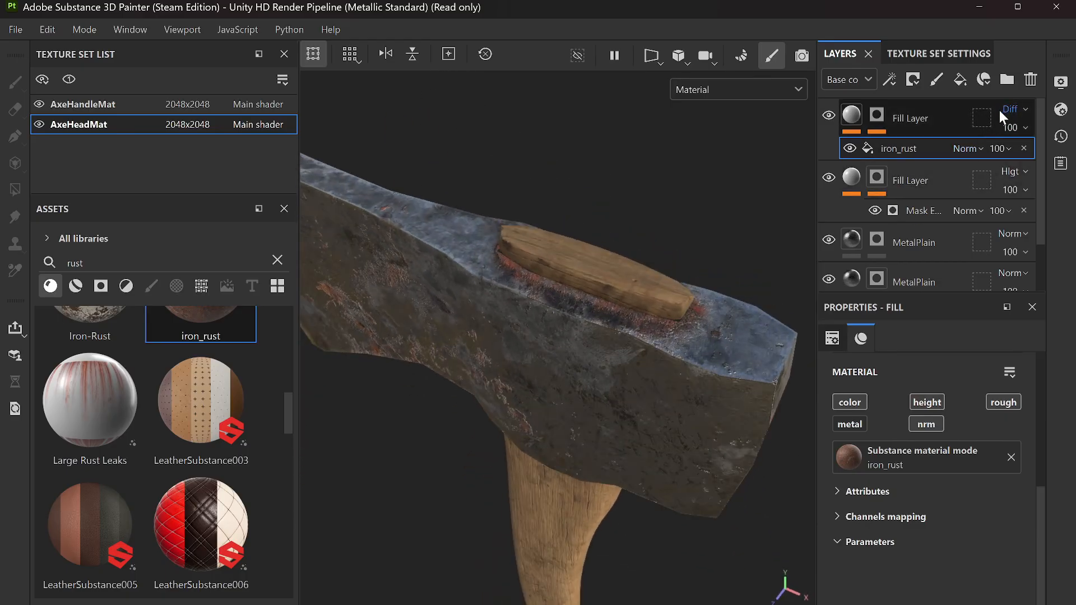
Step: Set the cavity rust layer's blending mode to Normal and check the rust around the handle's top
left_click(1018, 109)
left_click(1005, 9)
left_click_drag(680, 220, 586, 415, "alt")
scroll(587, 415, "up", 2)
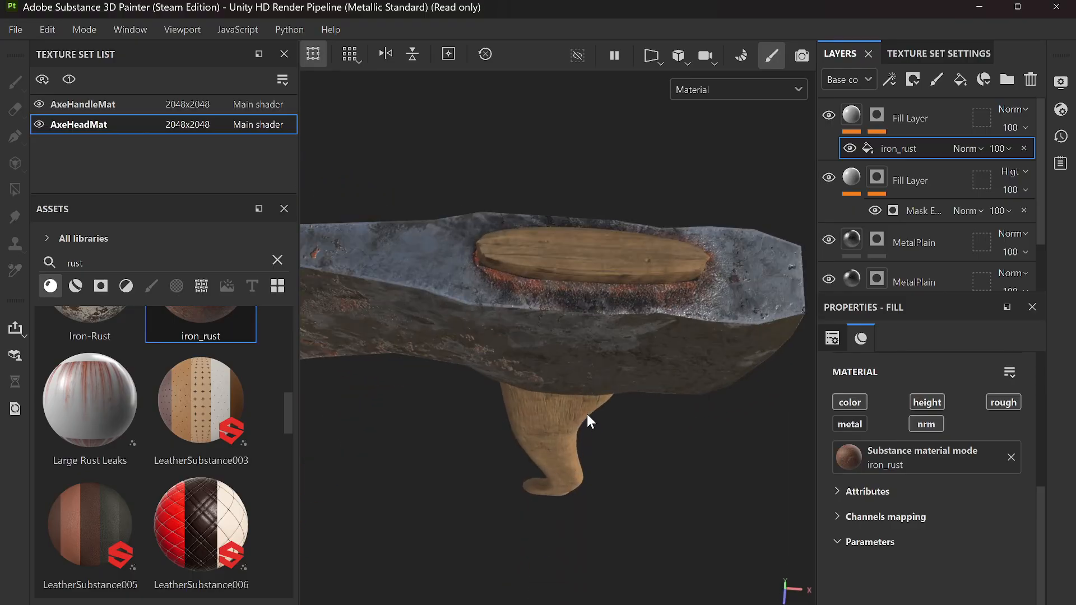
Step: Reduce the cavity rust fill layer's opacity to 42 and inspect the axe head from its underside
left_click(923, 118)
left_click_drag(1068, 158, 1026, 163)
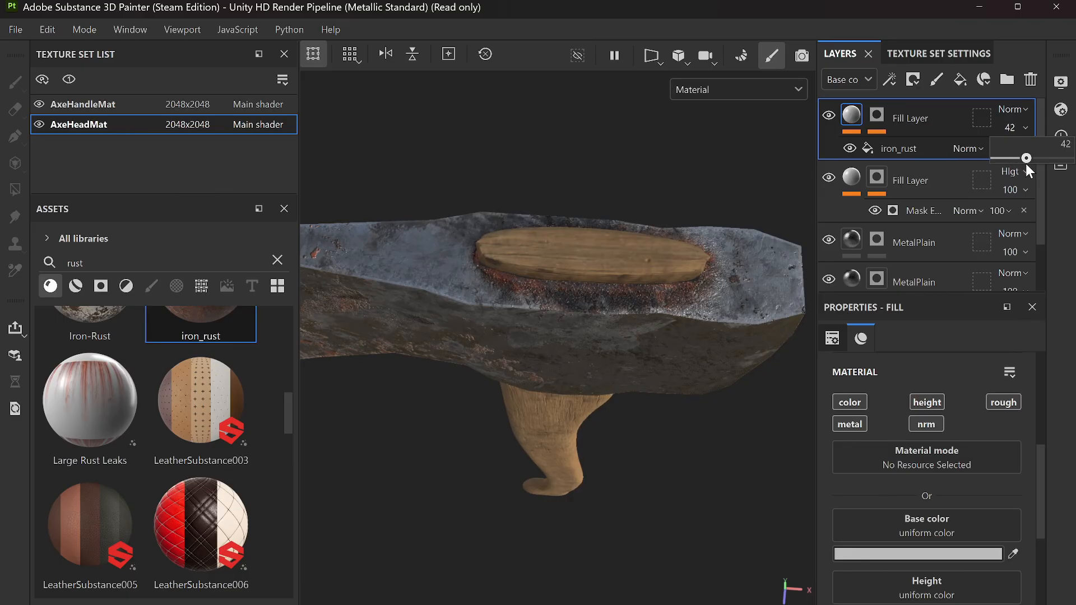
left_click_drag(480, 331, 530, 102, "alt")
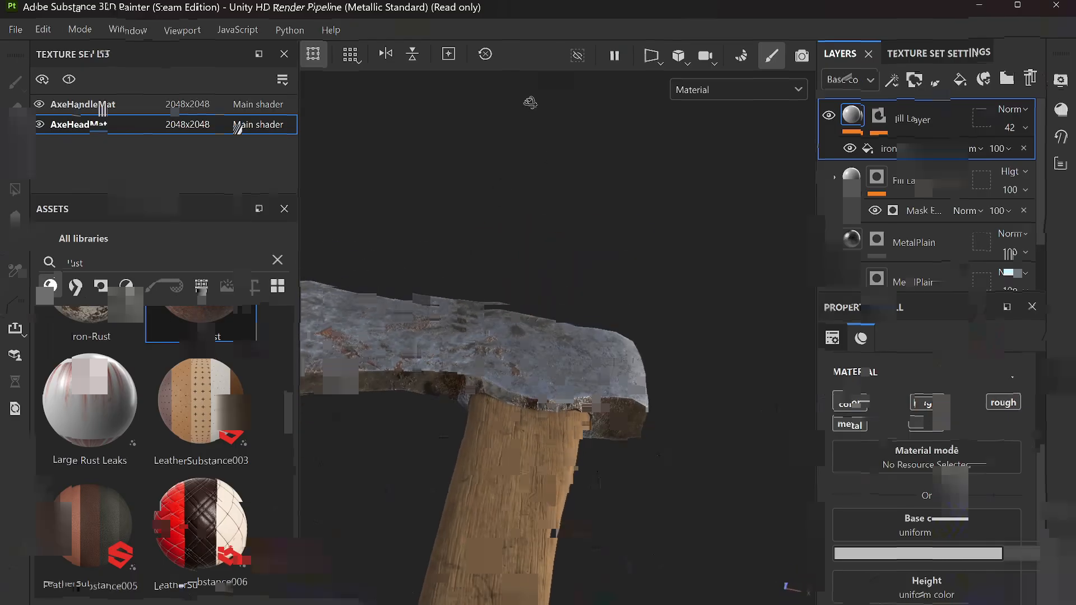